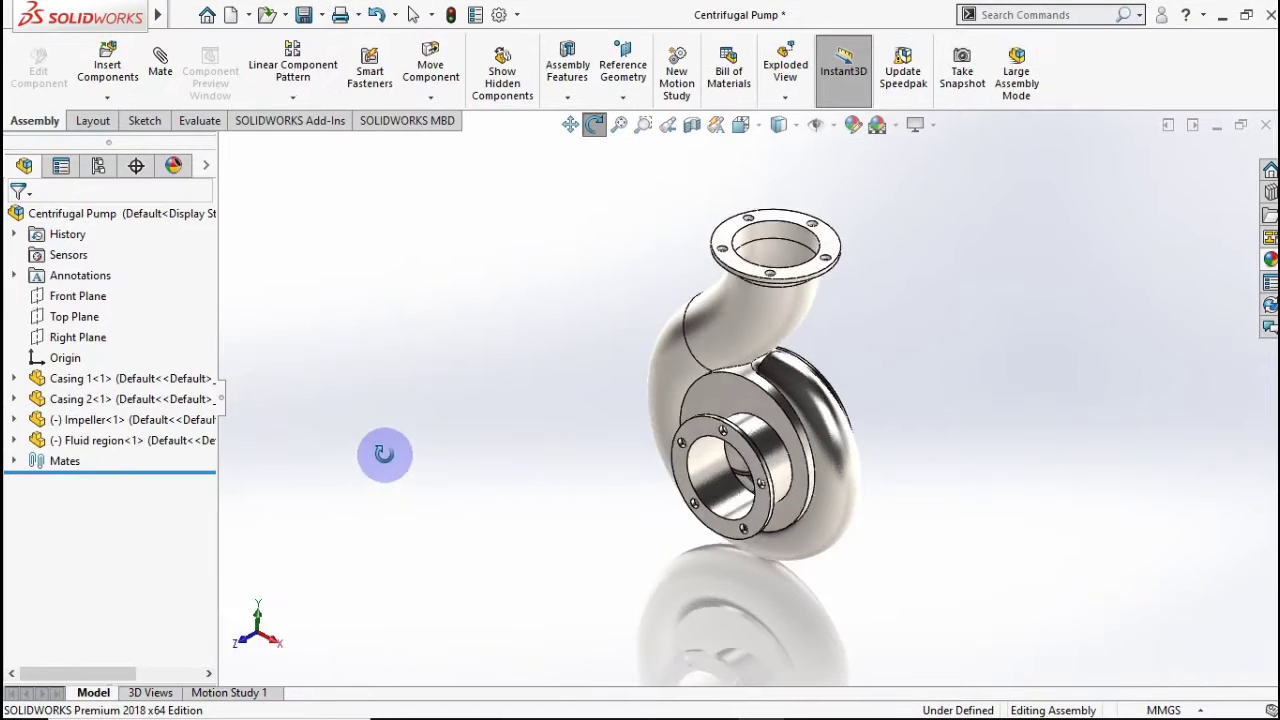
Orbit the Centrifugal Pump assembly around to reveal its back side.
{"action": "left_click_drag", "start_coordinate": [384, 453], "coordinate": [1011, 397]}
Snap the assembly to isometric view and make Casing 1 transparent.
{"action": "key", "text": "Escape"}
{"action": "key", "text": "ctrl+7"}
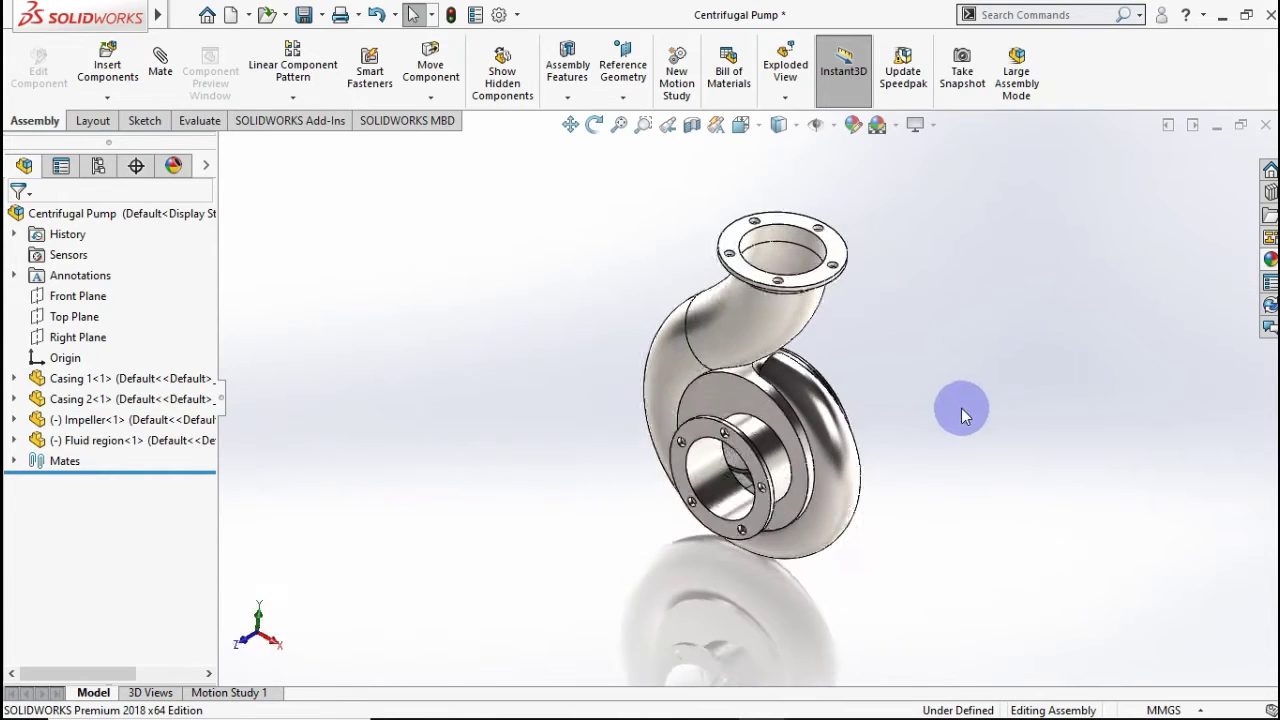
{"action": "left_click", "coordinate": [818, 438]}
{"action": "right_click", "coordinate": [818, 438]}
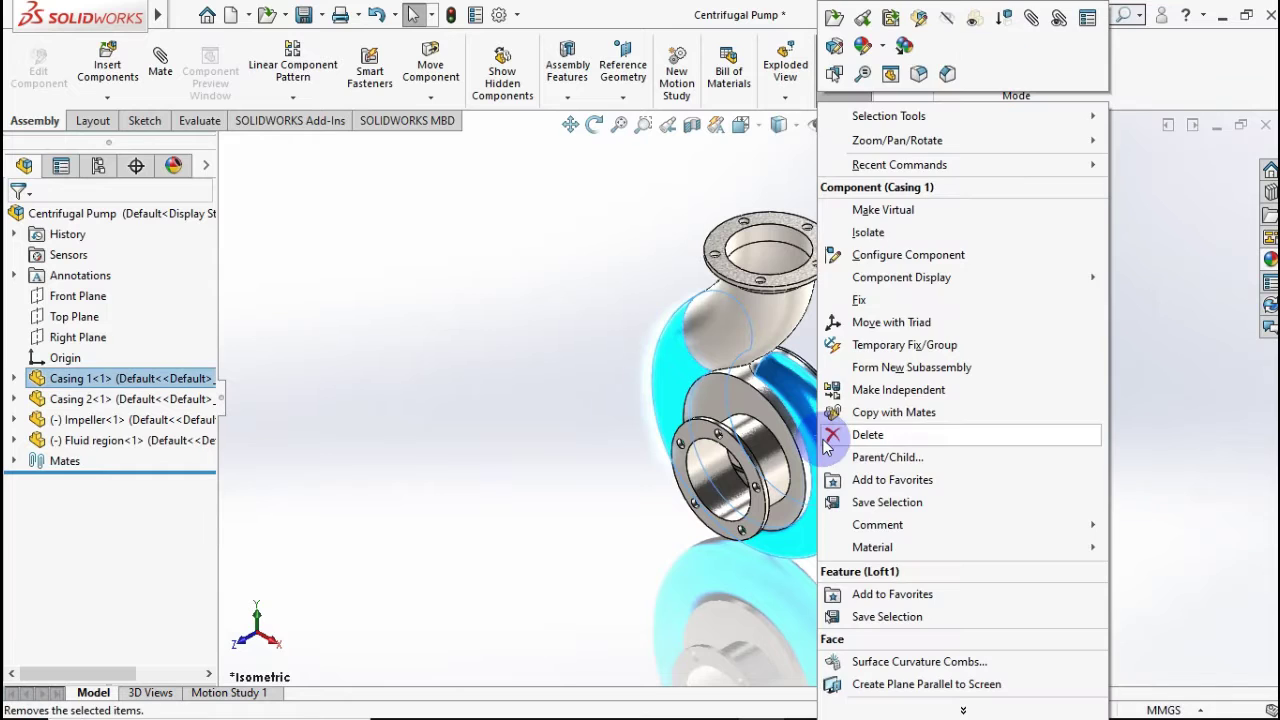
{"action": "left_click", "coordinate": [975, 22]}
Orbit the assembly to view the see-through casing, then start a new blank part.
{"action": "left_click", "coordinate": [528, 440]}
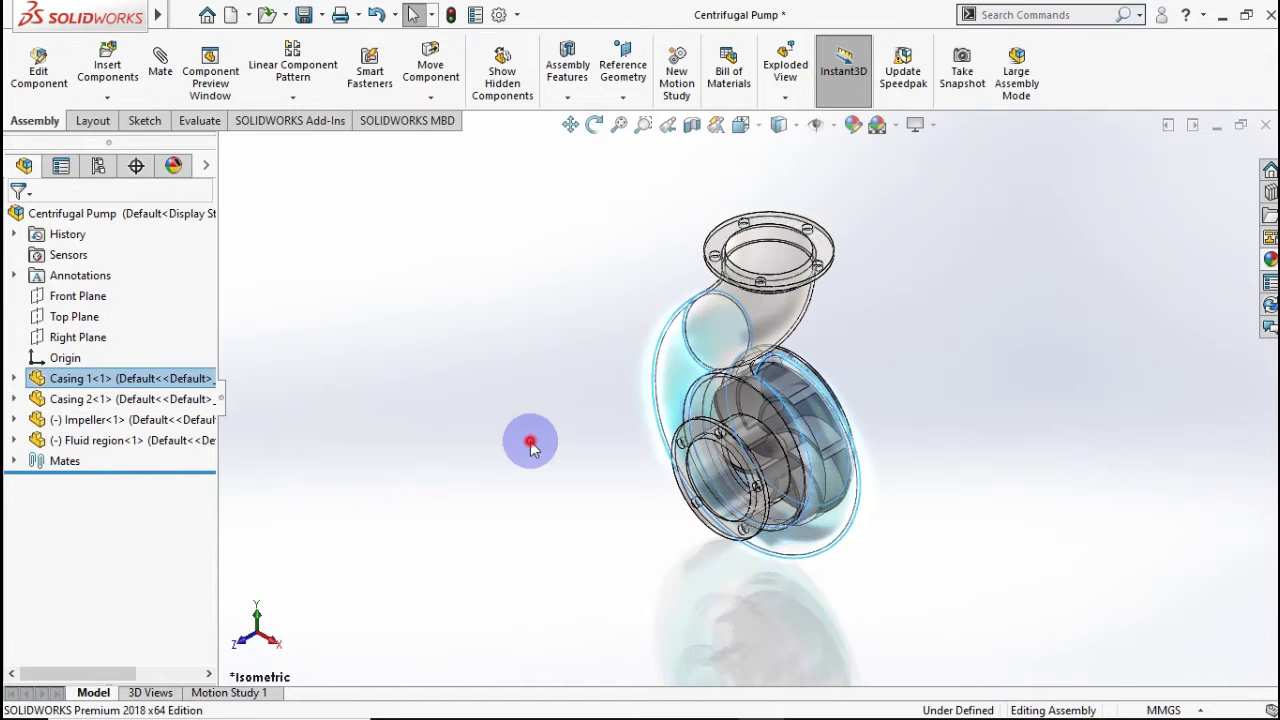
{"action": "middle_click_drag", "start_coordinate": [530, 420], "coordinate": [1011, 403]}
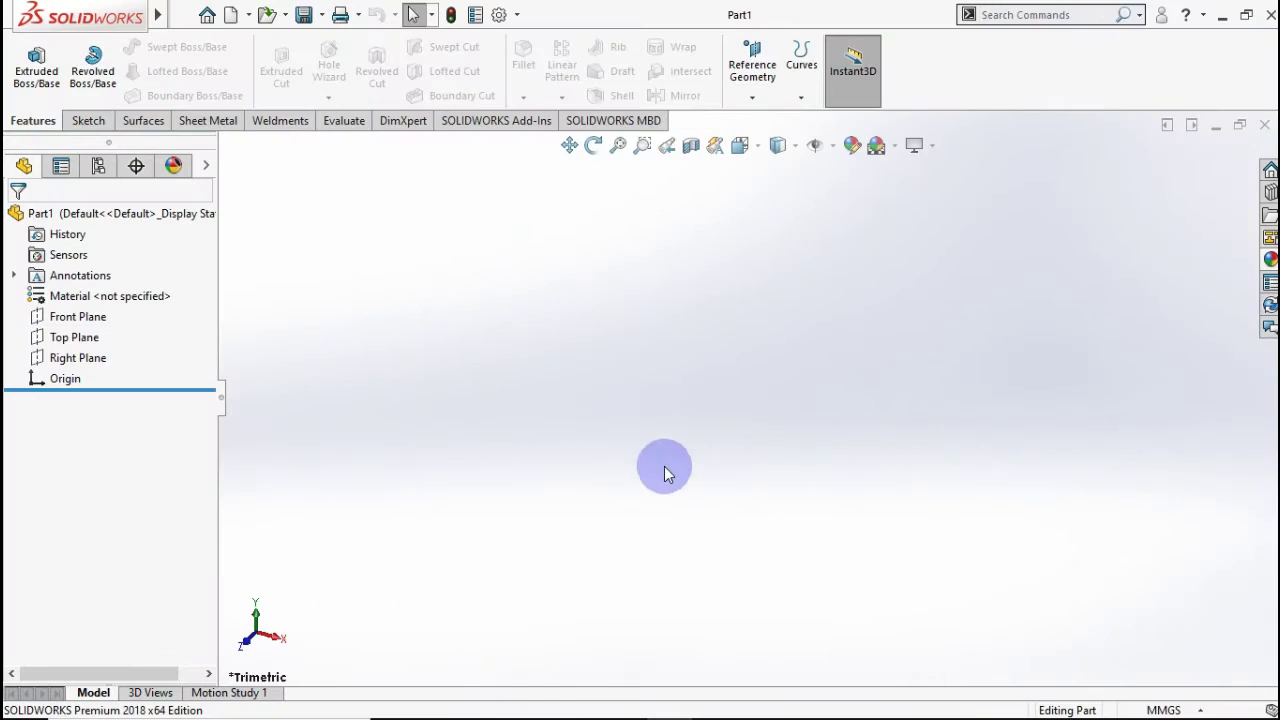
{"action": "left_click_drag", "start_coordinate": [643, 449], "coordinate": [775, 625]}
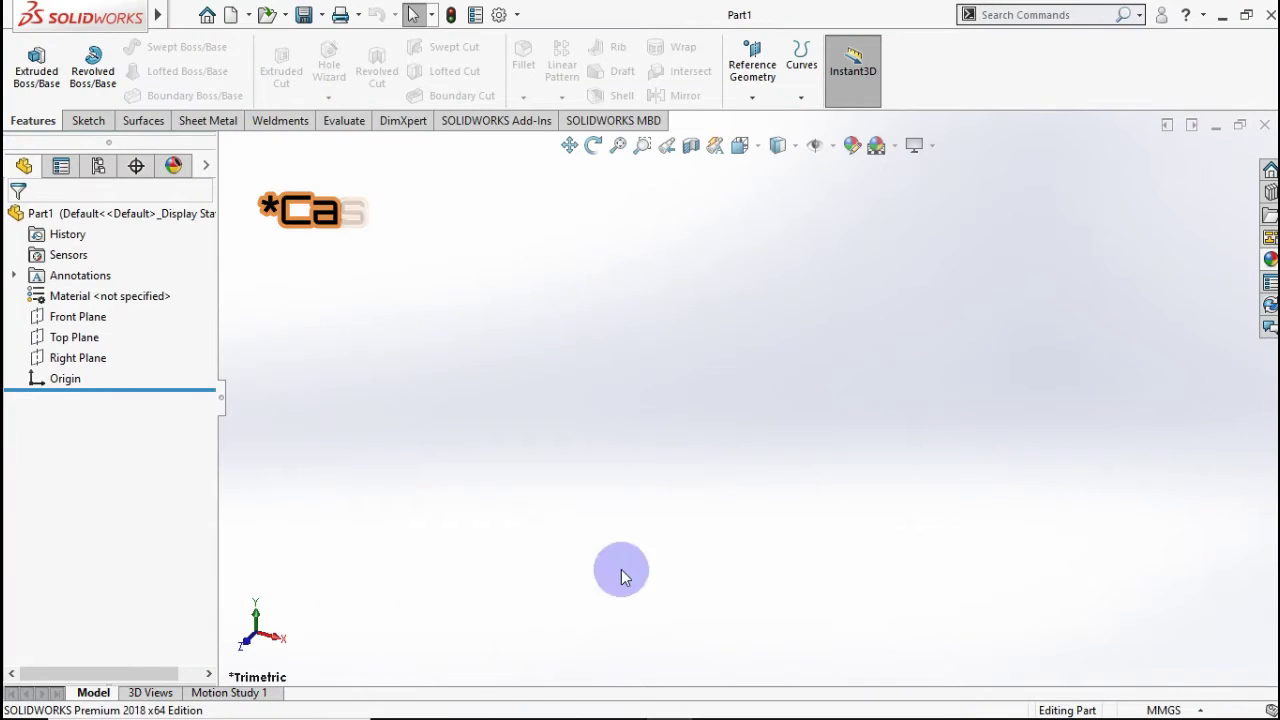
Start a sketch on the Front Plane and draw a circle centred on the origin.
{"action": "left_click", "coordinate": [90, 320]}
{"action": "left_click", "coordinate": [107, 288]}
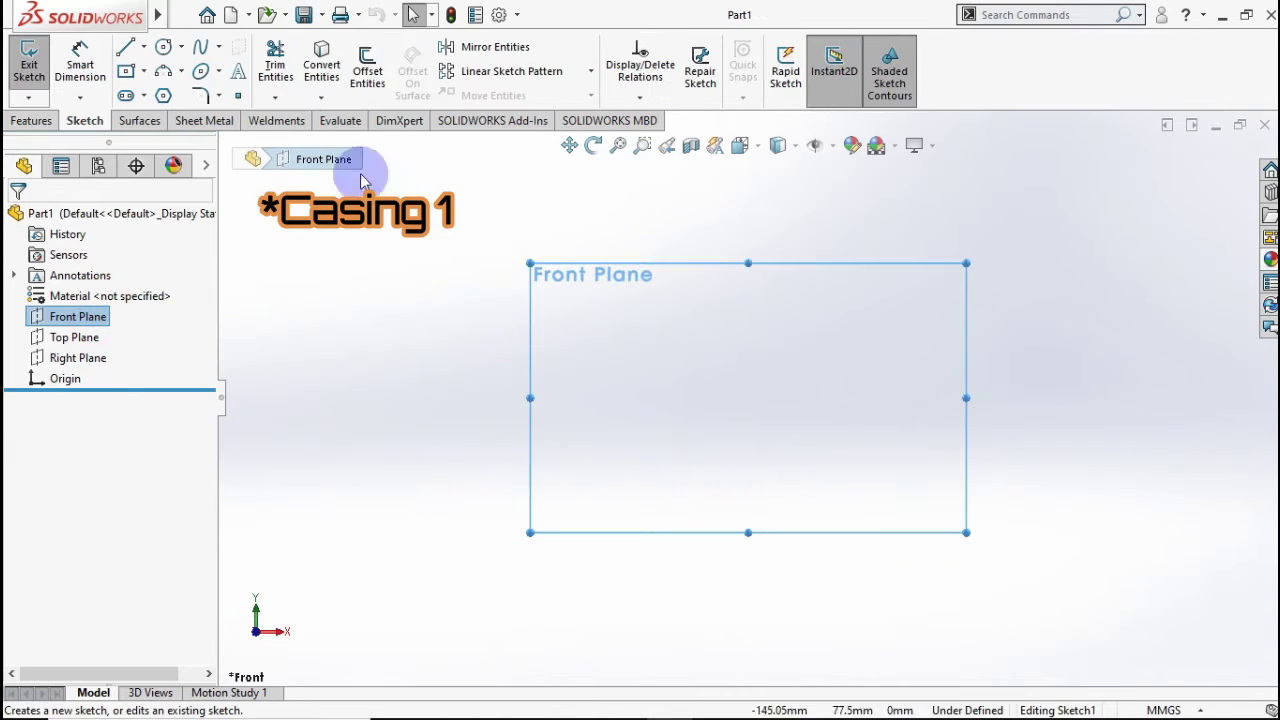
{"action": "left_click", "coordinate": [163, 47]}
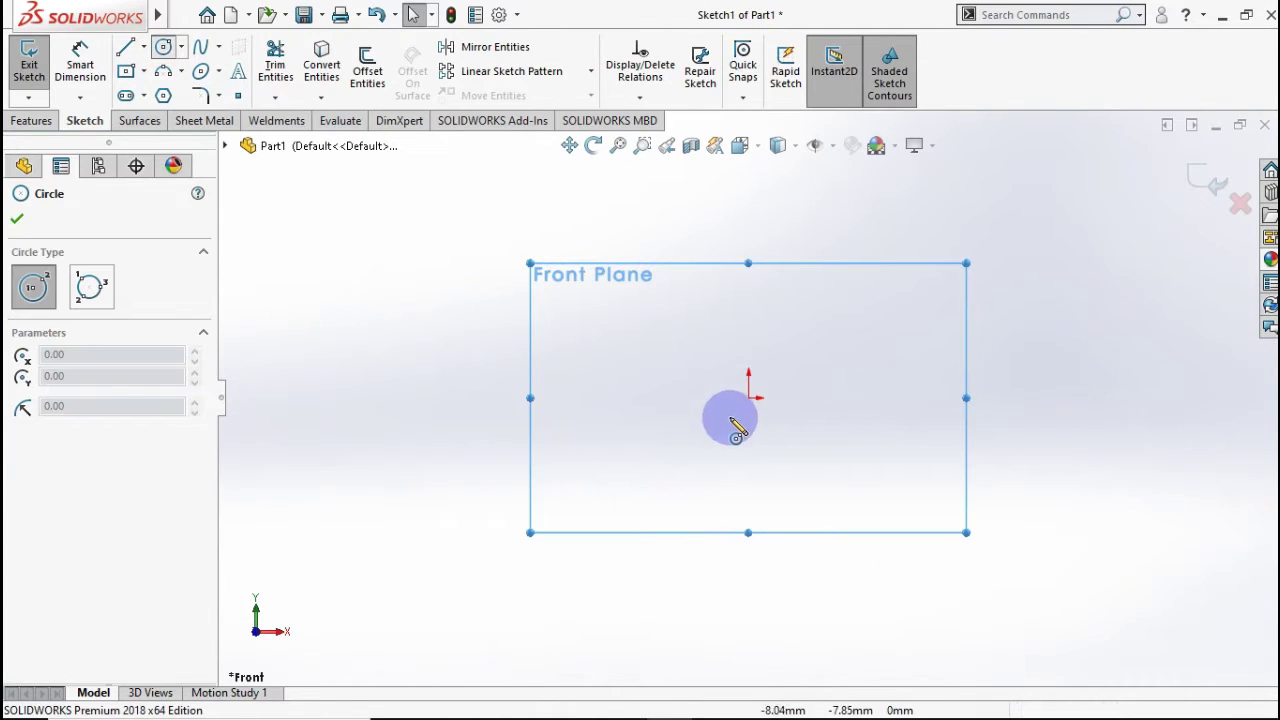
{"action": "left_click", "coordinate": [748, 398]}
{"action": "left_click", "coordinate": [594, 263]}
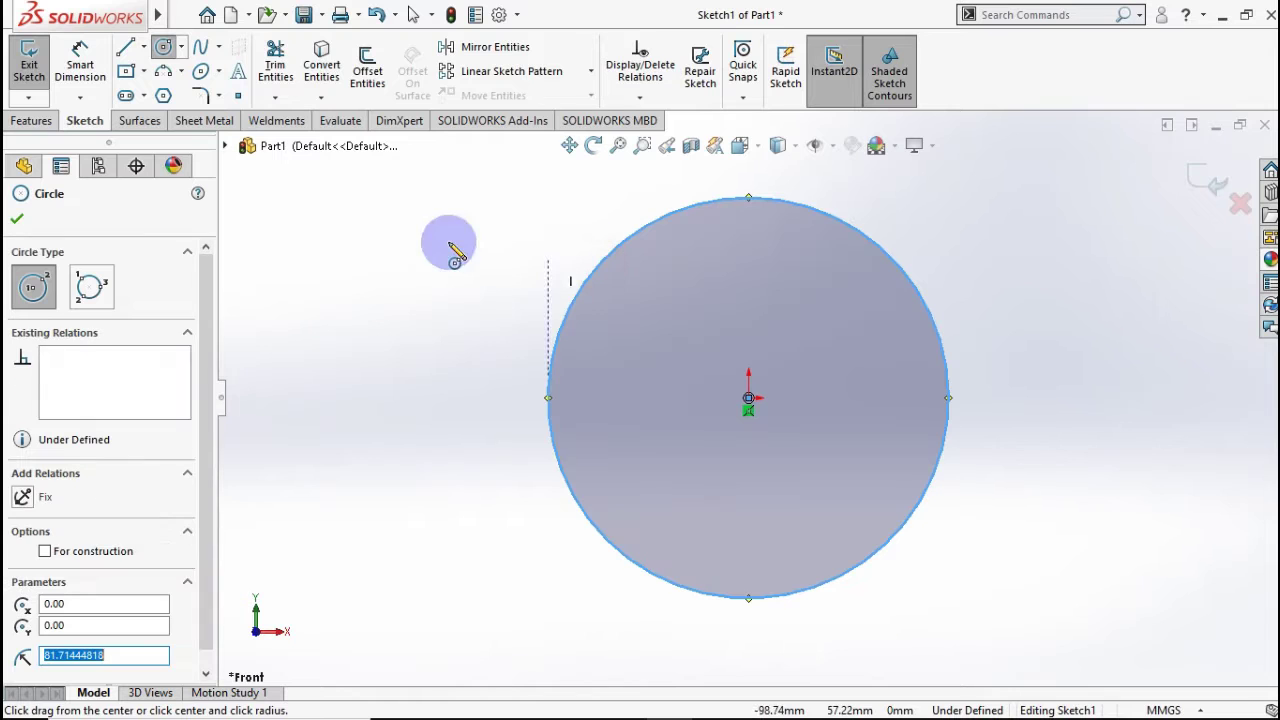
Dimension the circle's diameter to 150 mm.
{"action": "left_click", "coordinate": [89, 55]}
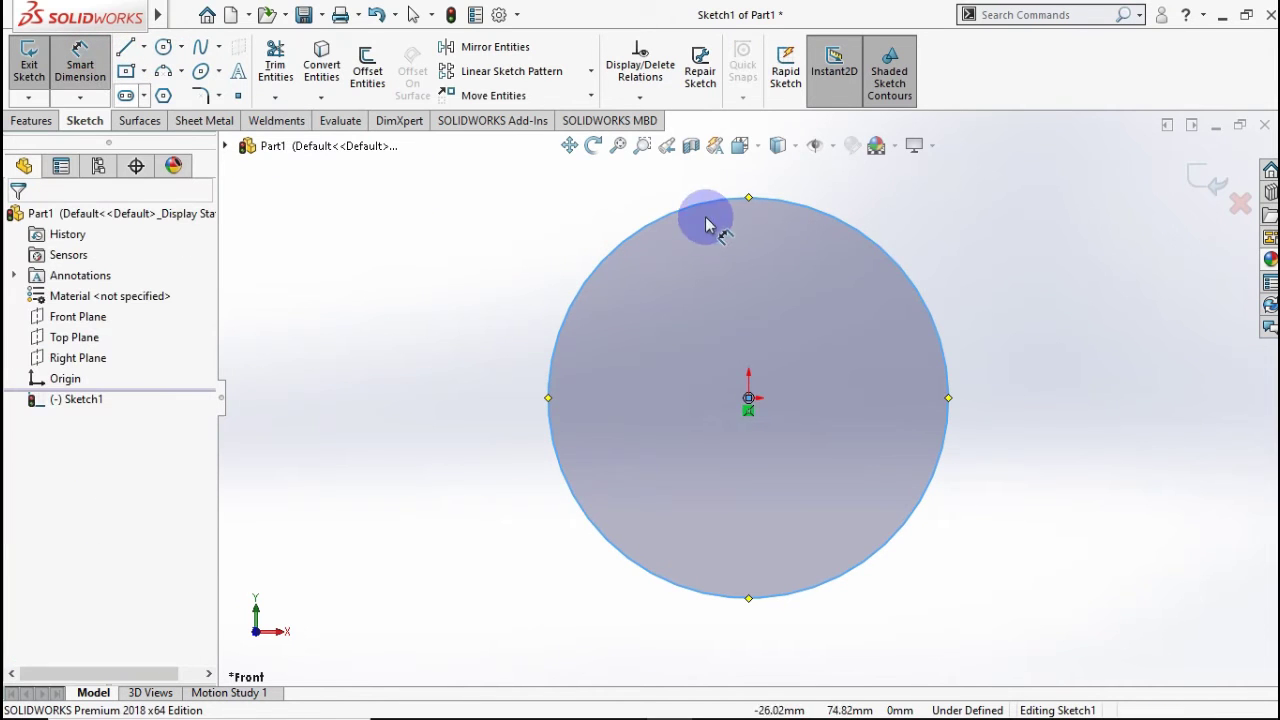
{"action": "left_click", "coordinate": [832, 220]}
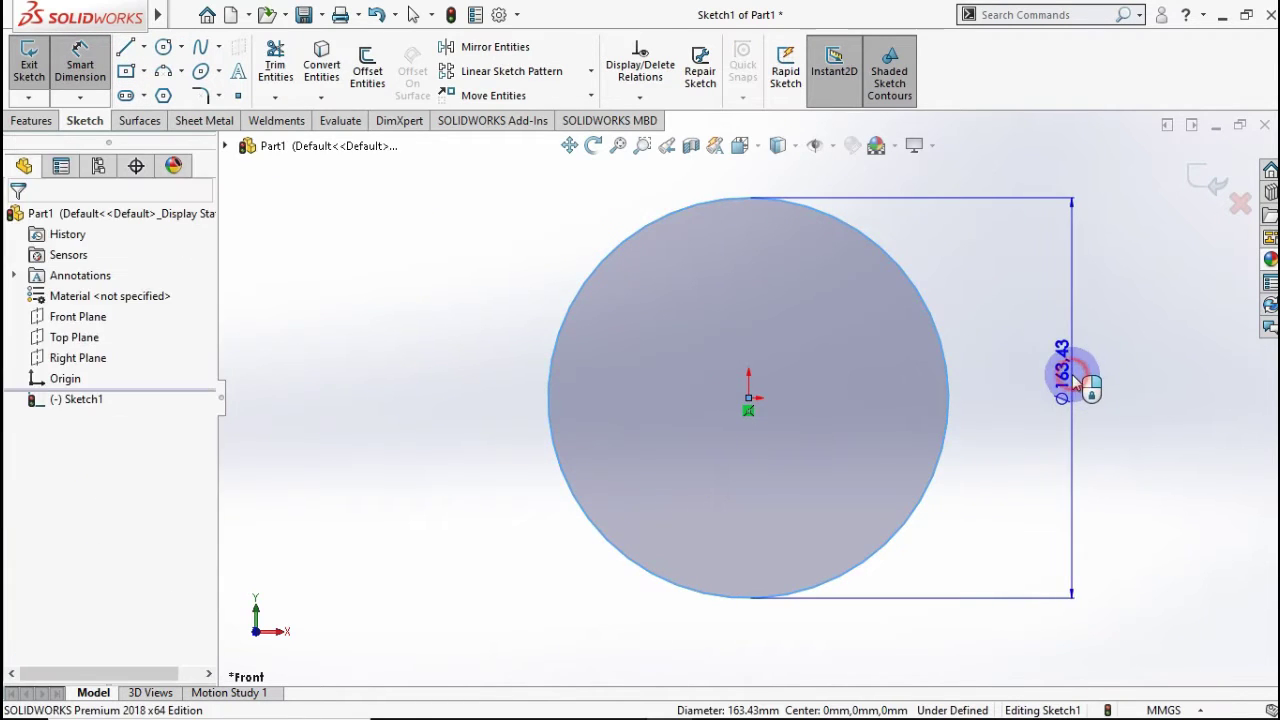
{"action": "left_click", "coordinate": [1072, 388]}
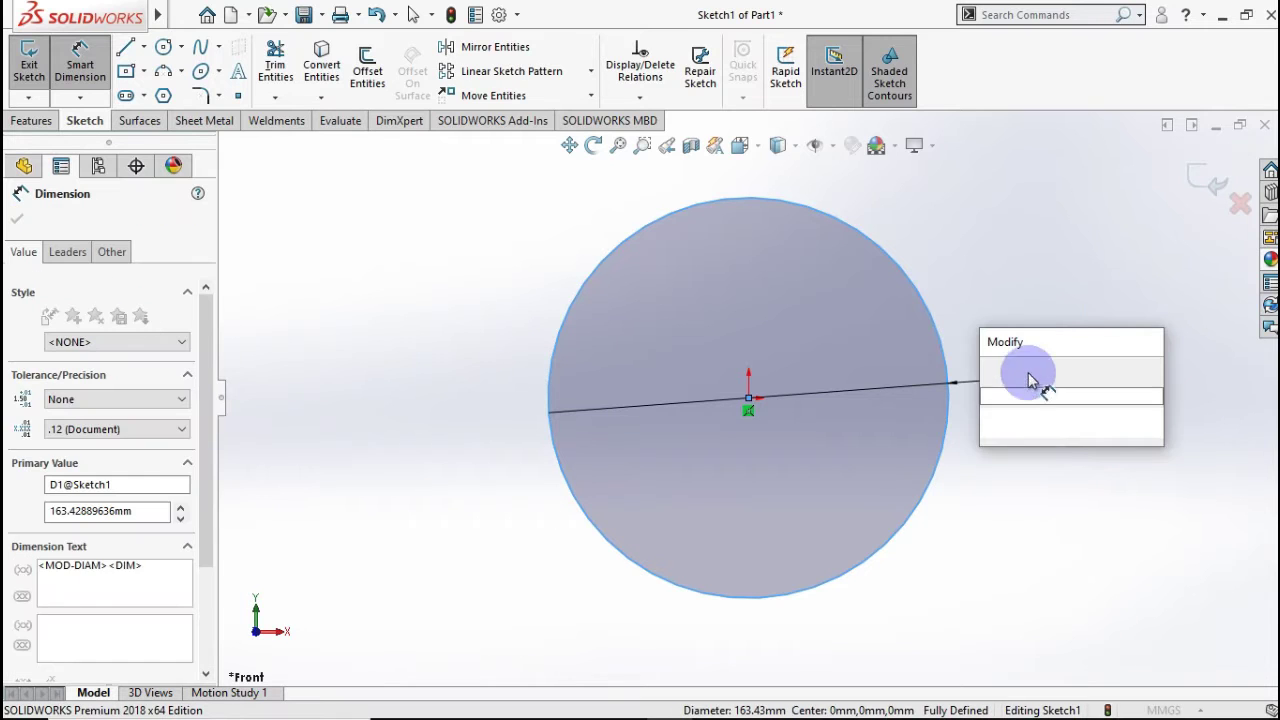
{"action": "type", "text": "150"}
{"action": "left_click", "coordinate": [873, 349]}
{"action": "key", "text": "Return"}
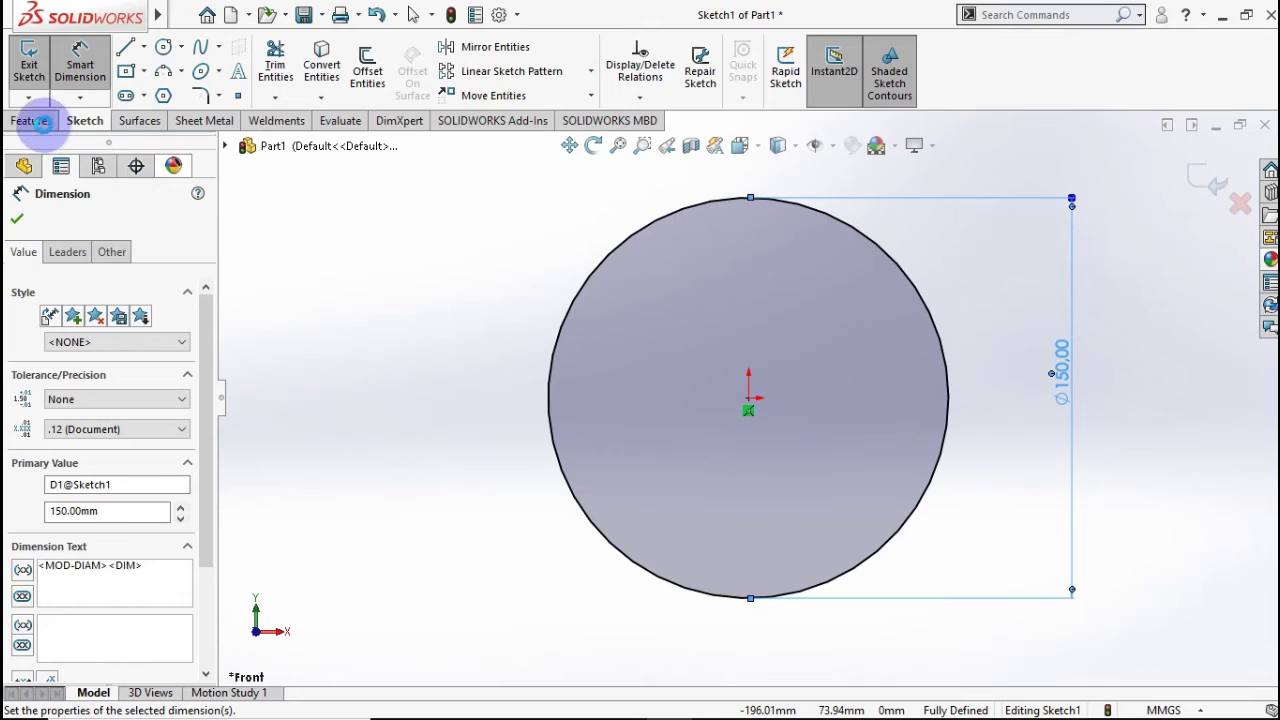
{"action": "left_click", "coordinate": [32, 121]}
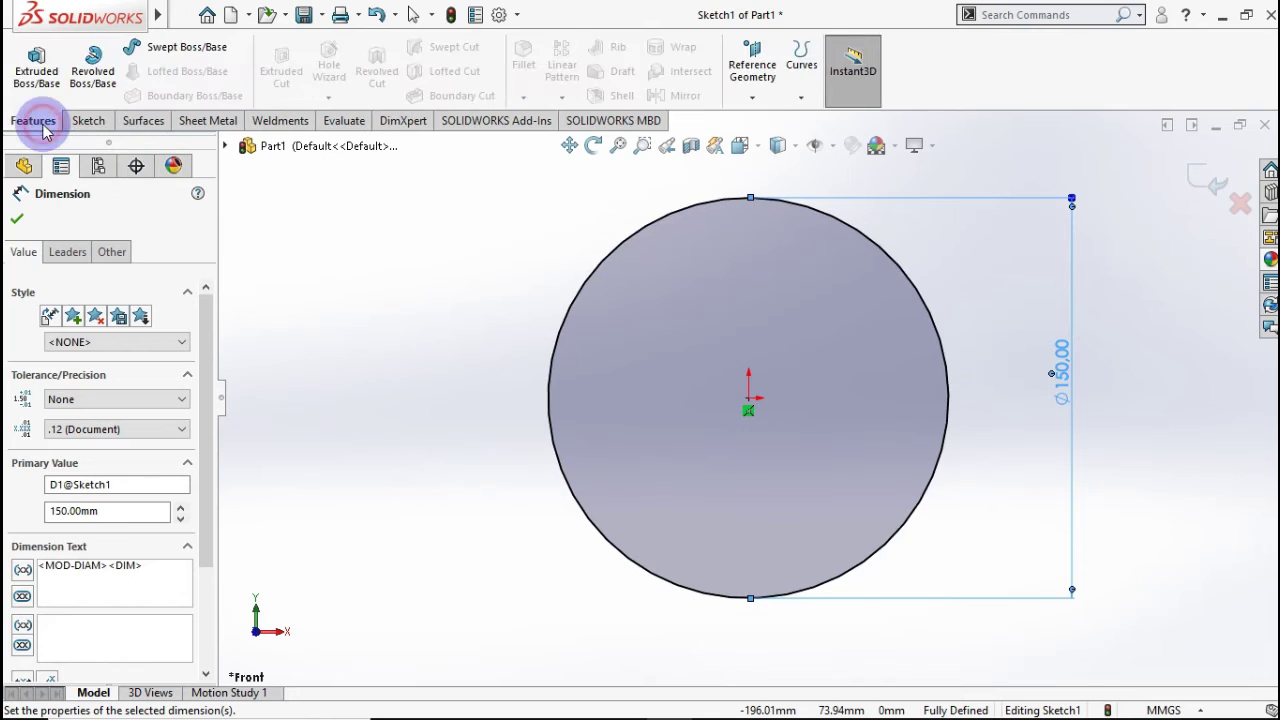
Turn the circle into a clockwise spiral: 40 mm pitch, 0.95 revolutions, 110° start angle.
{"action": "left_click", "coordinate": [799, 100]}
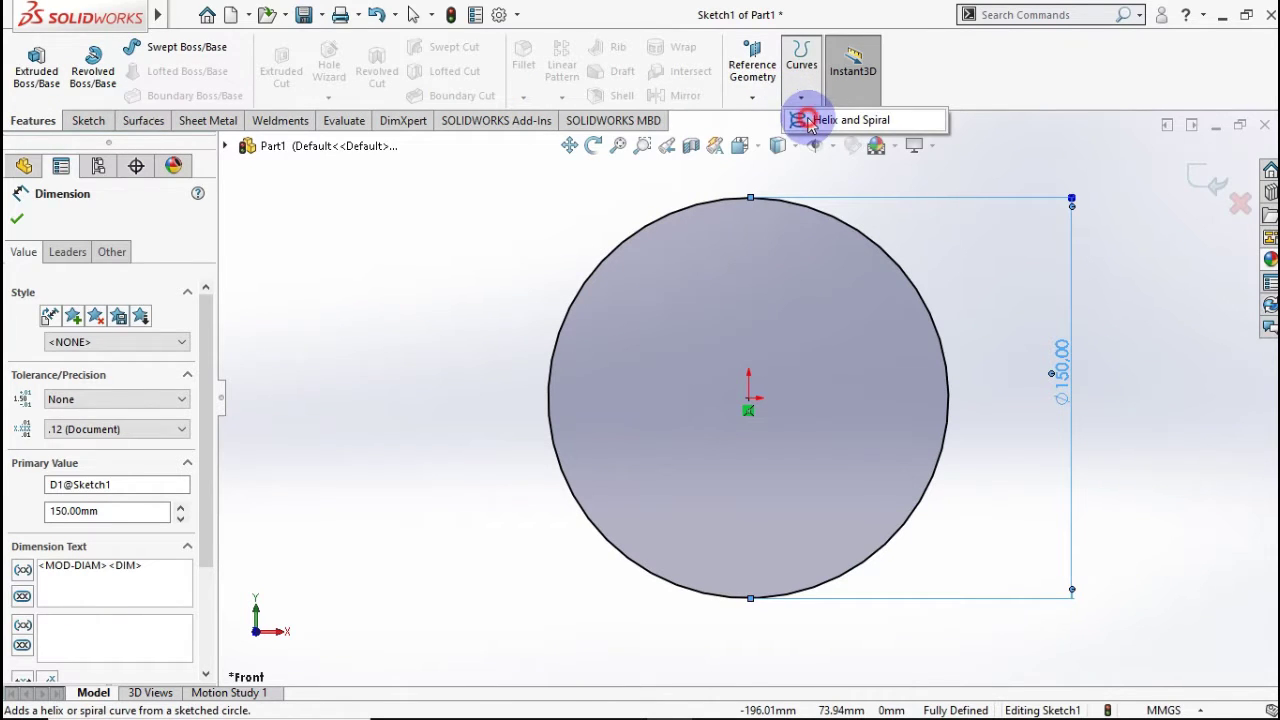
{"action": "left_click", "coordinate": [808, 120]}
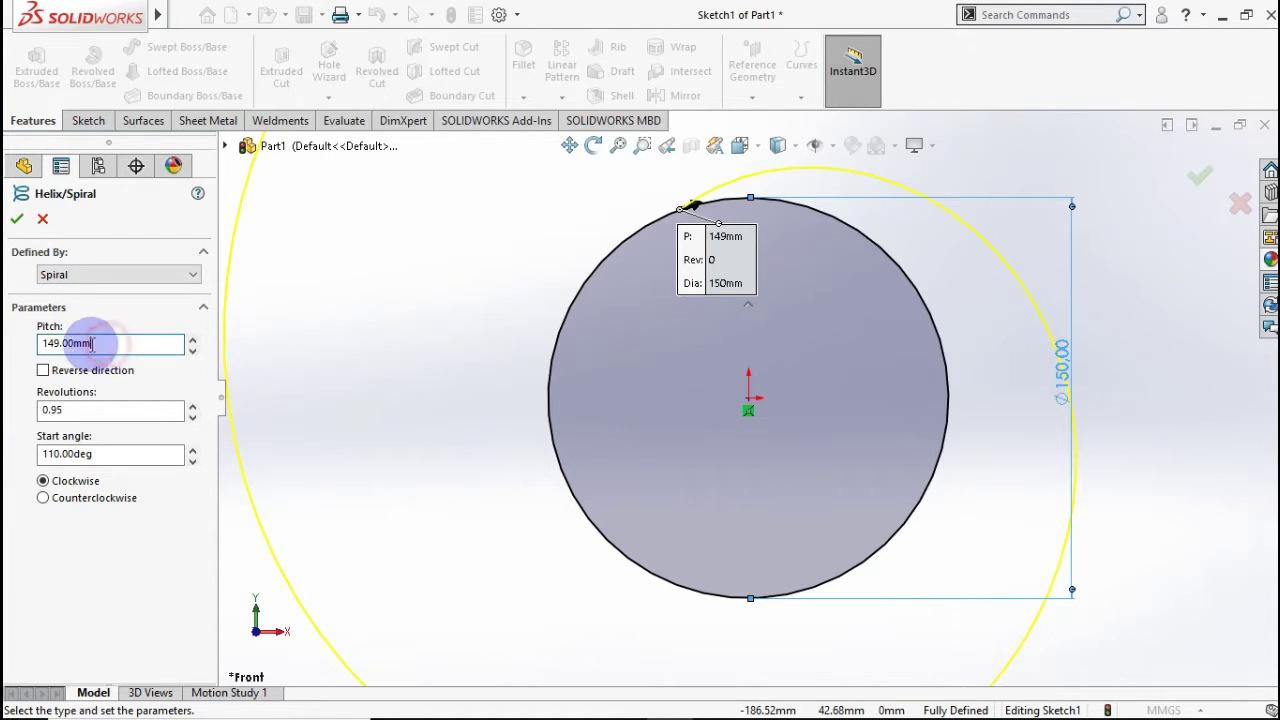
{"action": "left_click_drag", "start_coordinate": [93, 343], "coordinate": [18, 339]}
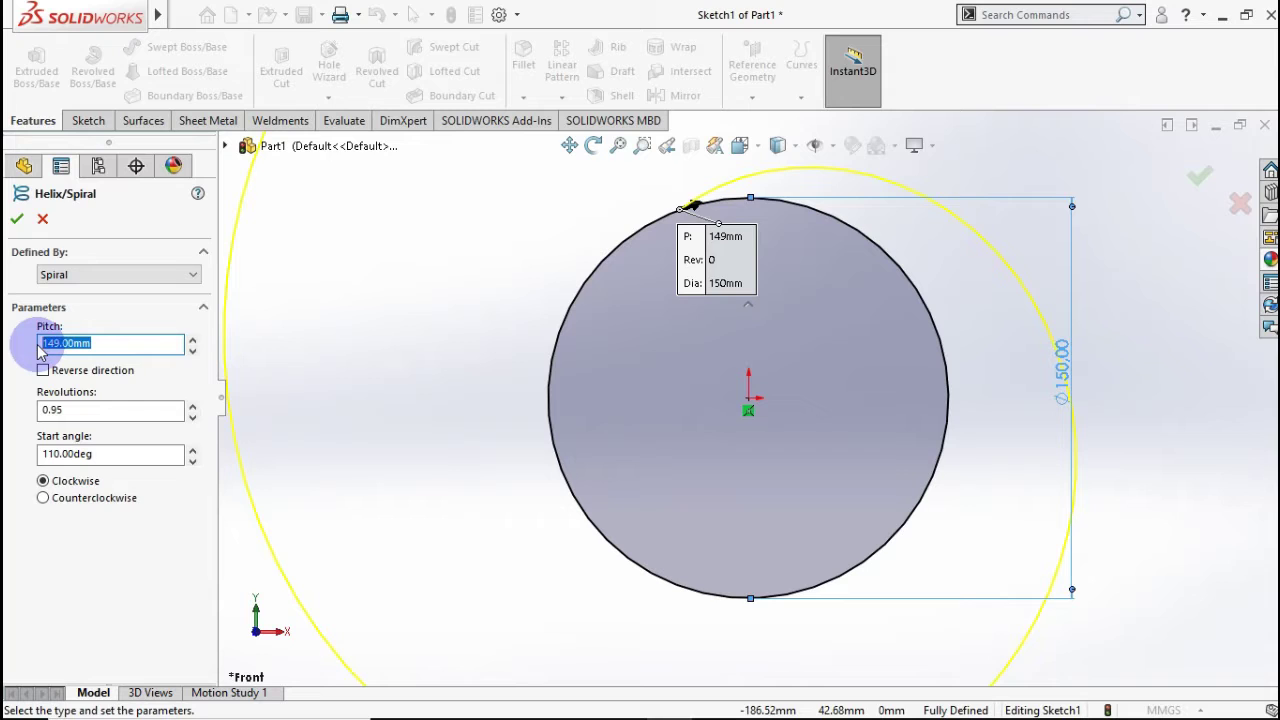
{"action": "type", "text": "40"}
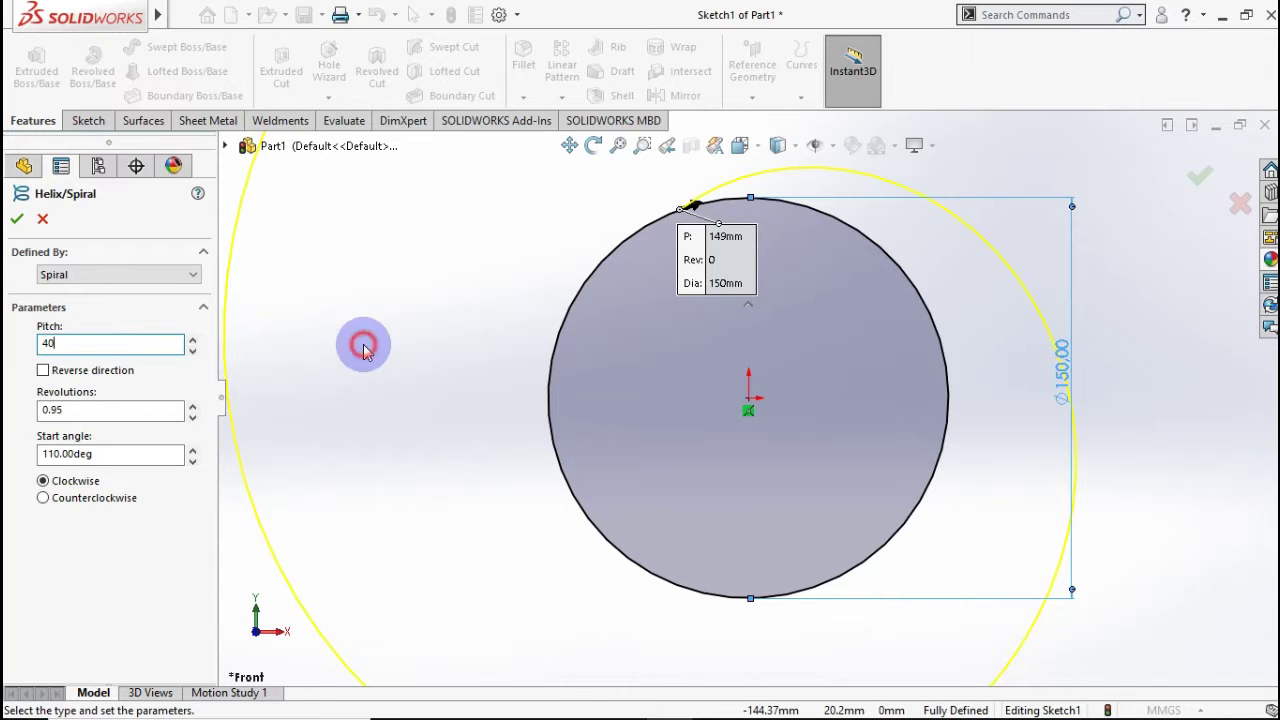
{"action": "key", "text": "Return"}
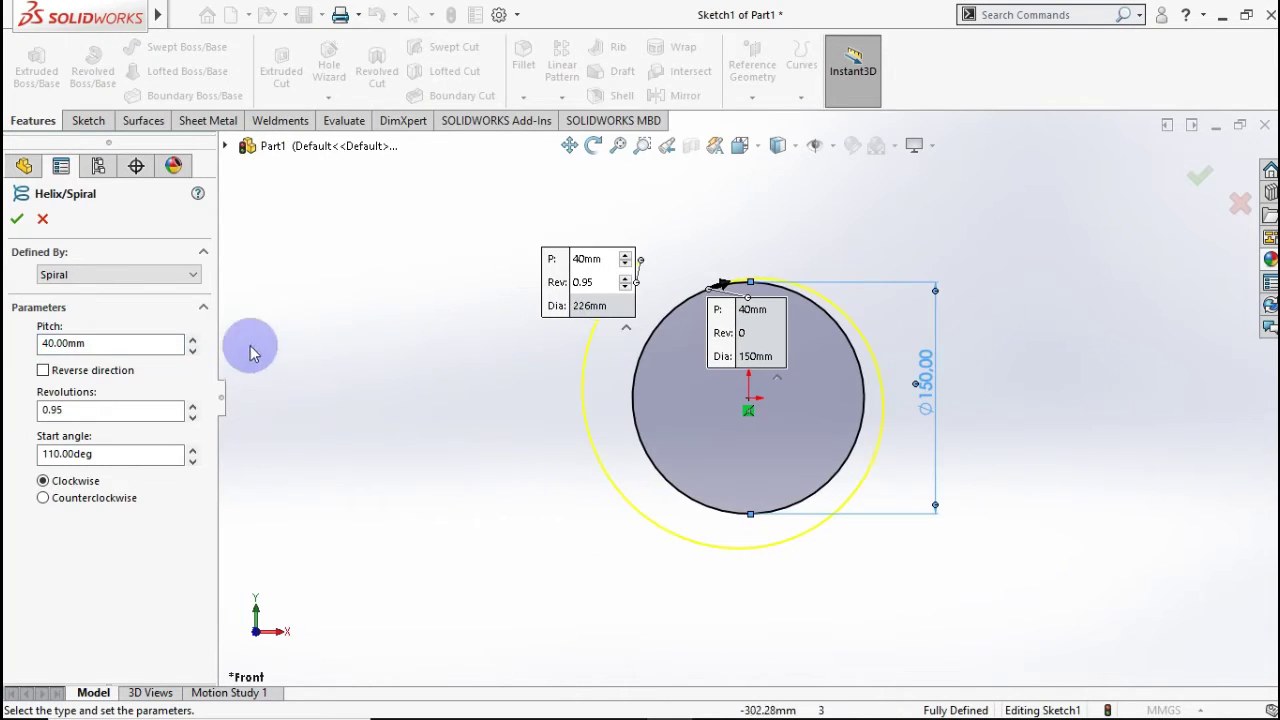
{"action": "double_click", "coordinate": [62, 410]}
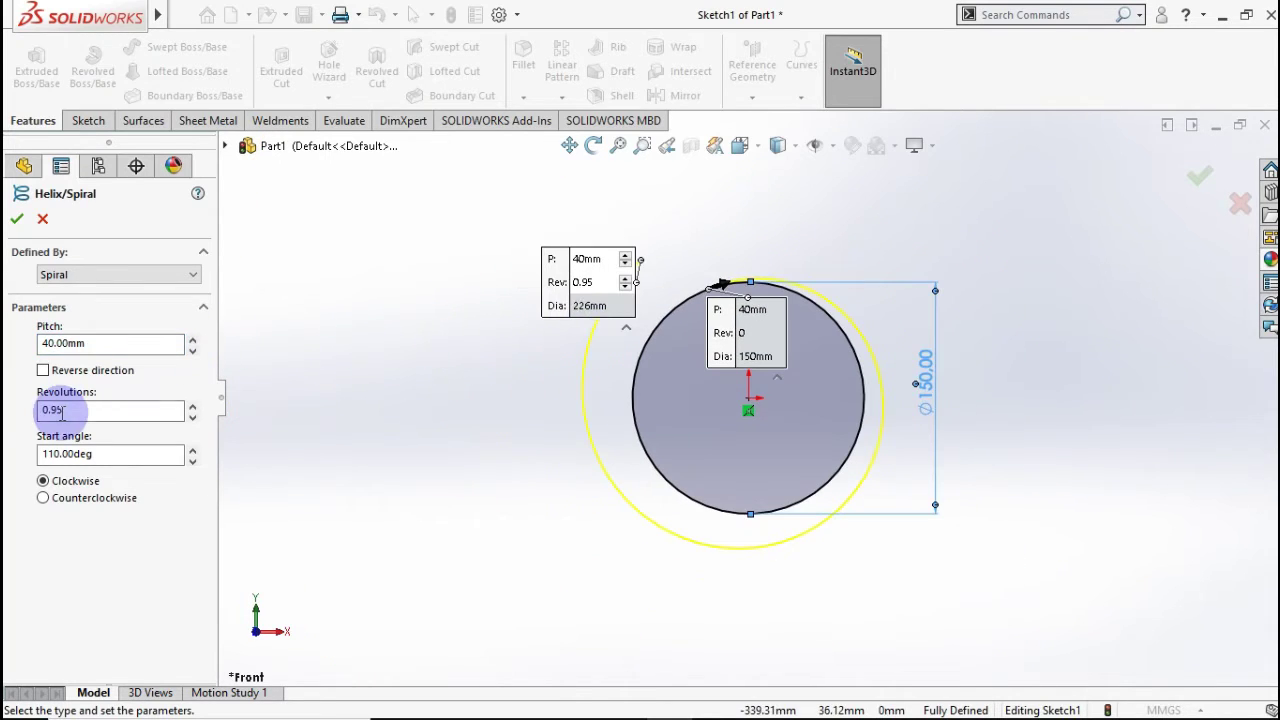
{"action": "left_click", "coordinate": [21, 219]}
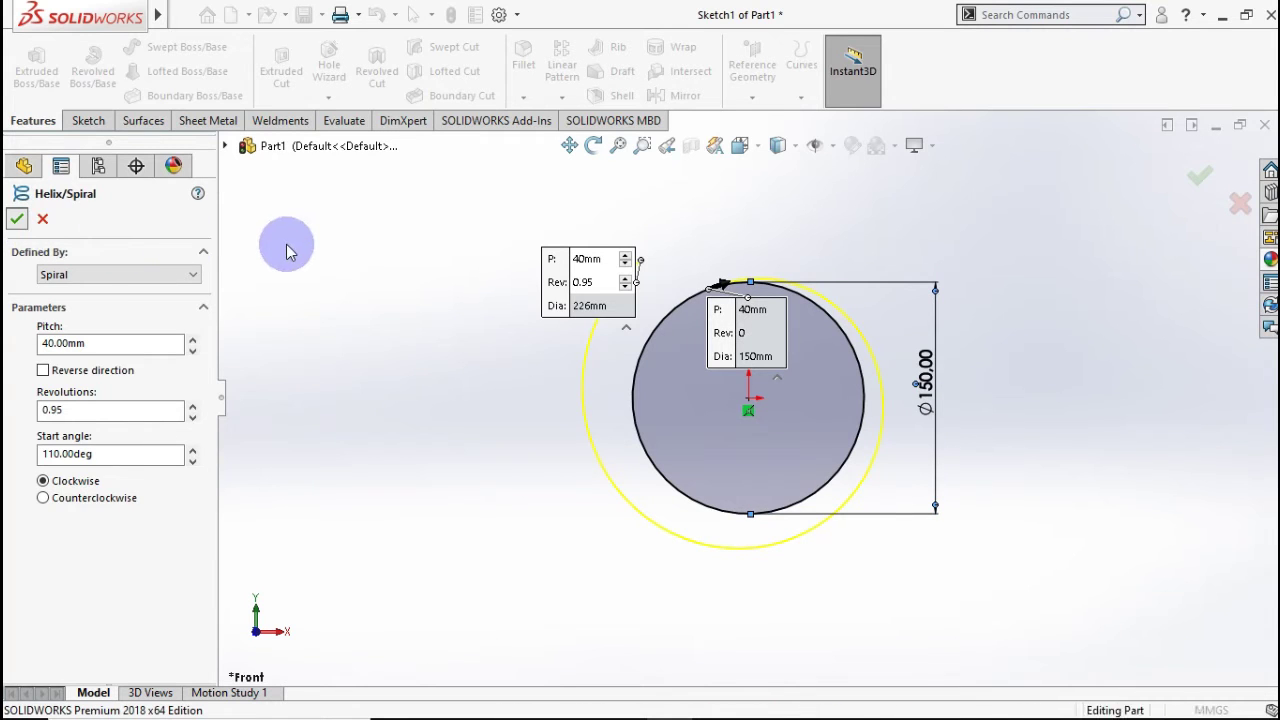
{"action": "left_click", "coordinate": [718, 233]}
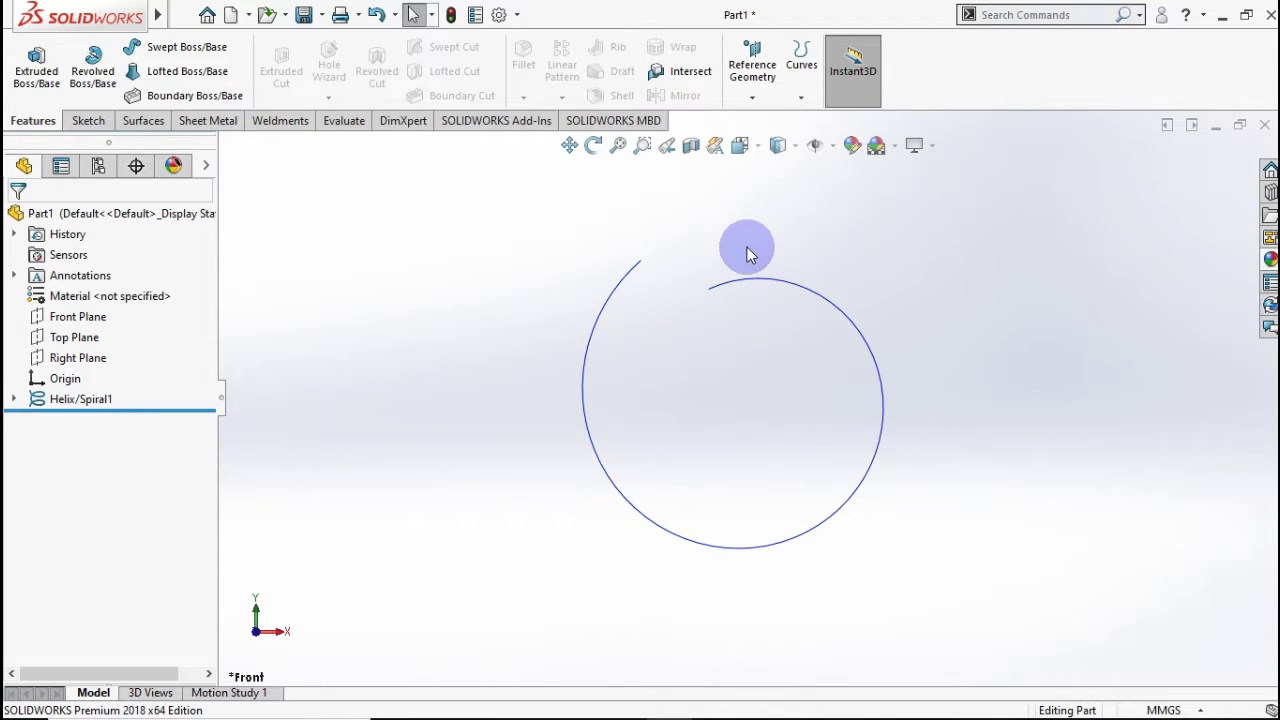
{"action": "scroll", "coordinate": [748, 250], "scroll_direction": "down", "scroll_amount": 2}
{"action": "middle_click_drag", "start_coordinate": [728, 356], "coordinate": [682, 400]}
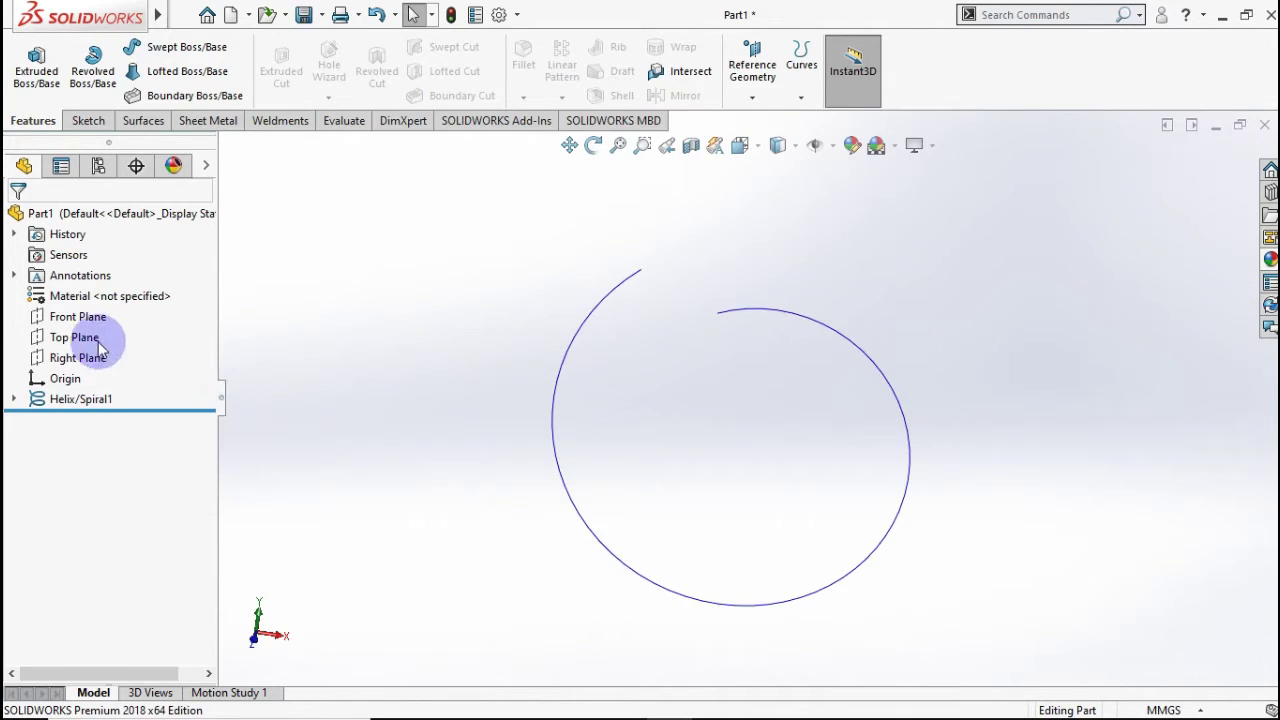
{"action": "left_click", "coordinate": [75, 316]}
Open Sketch2 on the Front Plane and convert the spiral into it as construction geometry.
{"action": "left_click", "coordinate": [97, 292]}
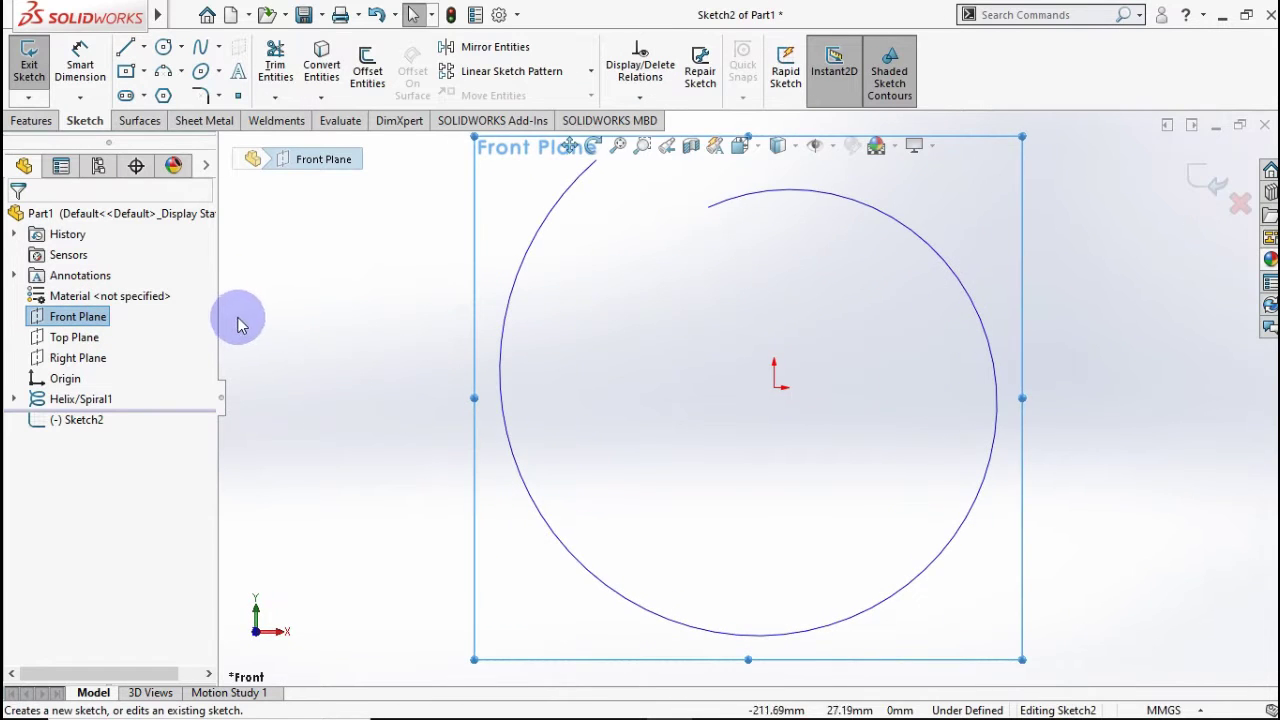
{"action": "left_click", "coordinate": [145, 49]}
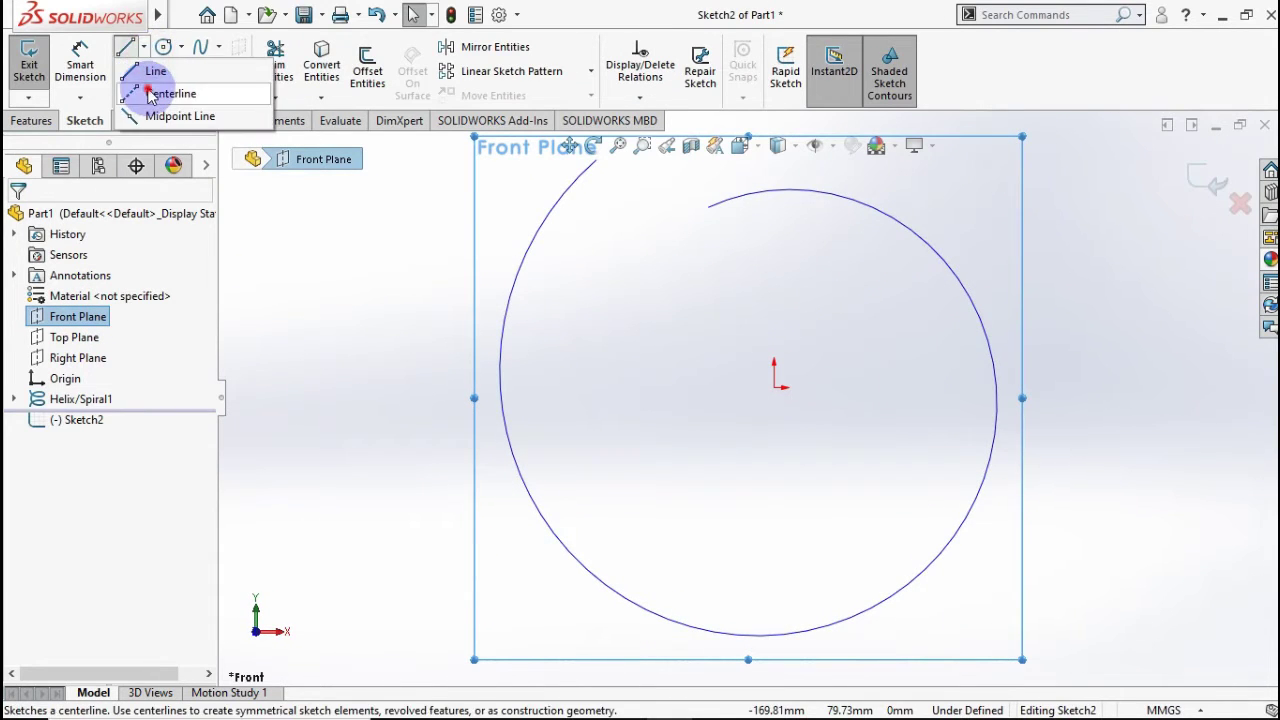
{"action": "left_click", "coordinate": [245, 83]}
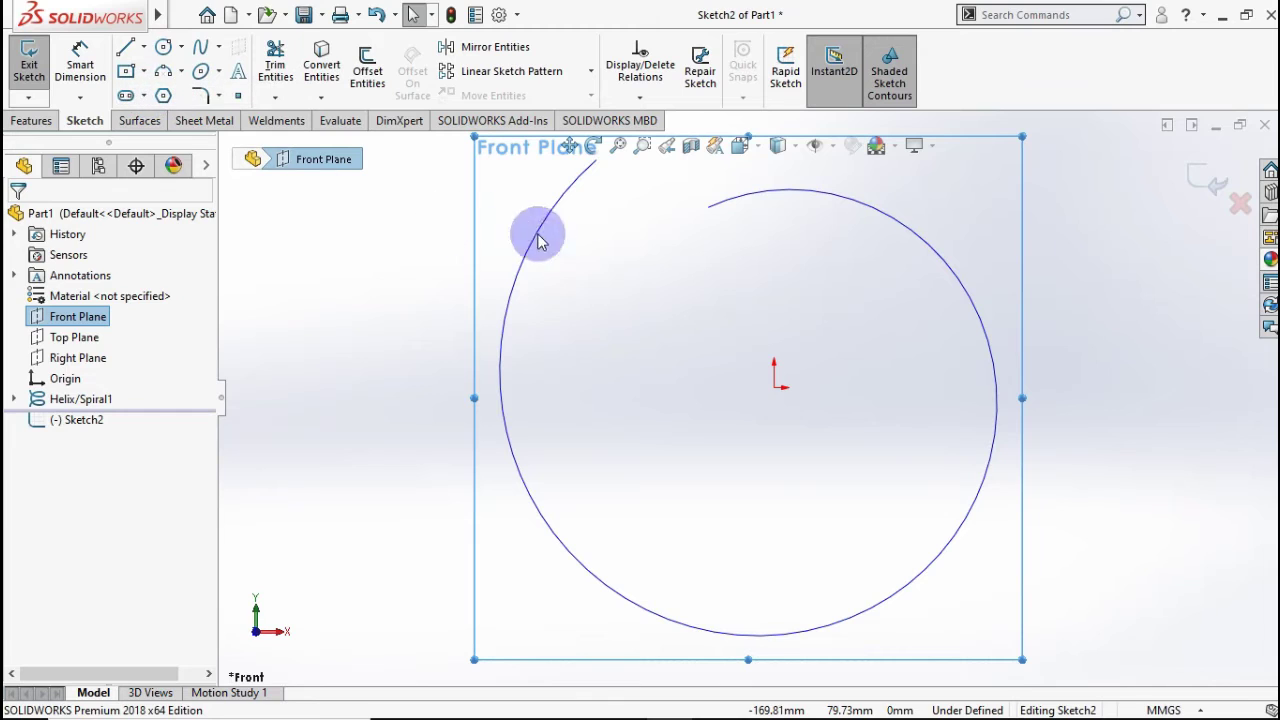
{"action": "left_click", "coordinate": [775, 388]}
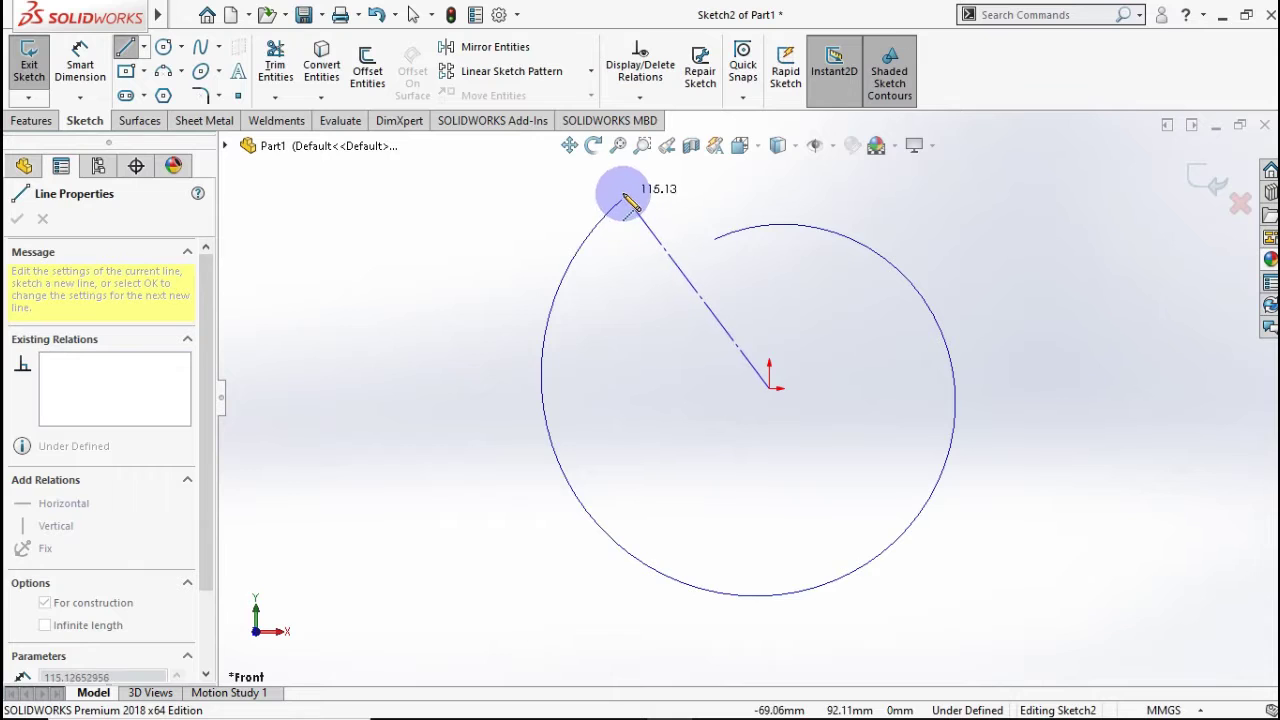
{"action": "key", "text": "Escape"}
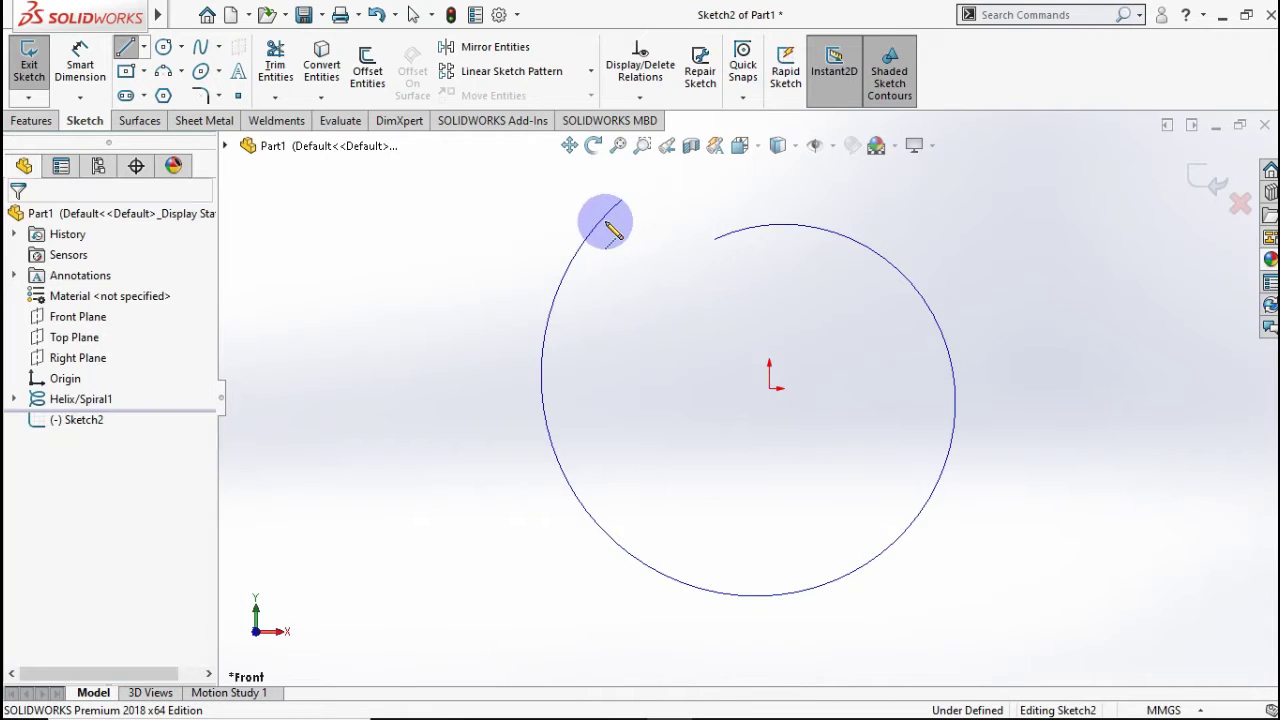
{"action": "left_click", "coordinate": [605, 218]}
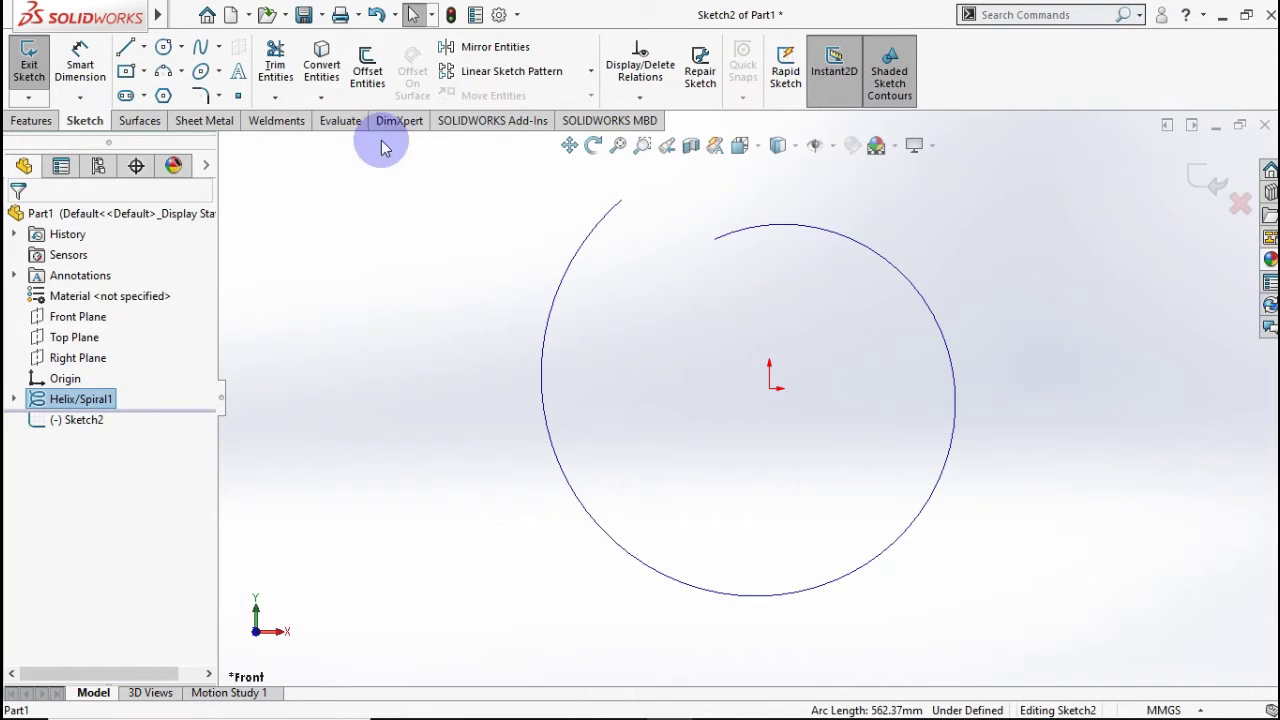
{"action": "left_click", "coordinate": [322, 62]}
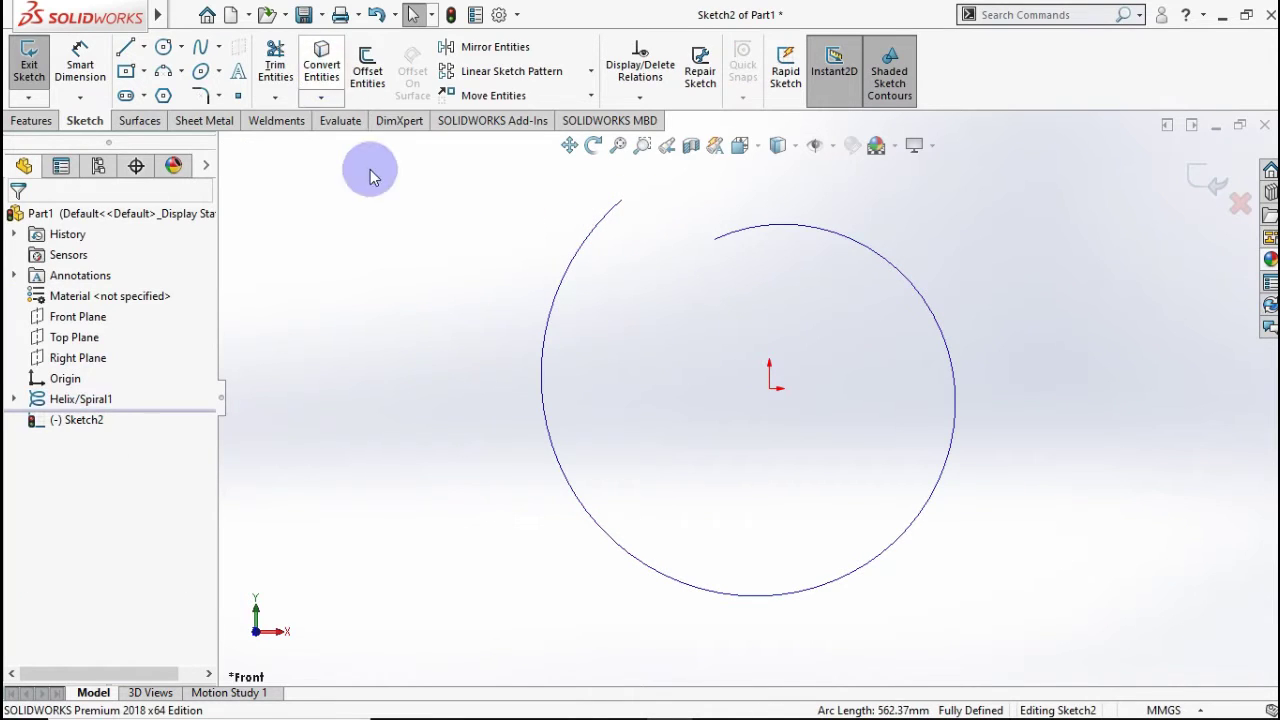
{"action": "left_click", "coordinate": [597, 240]}
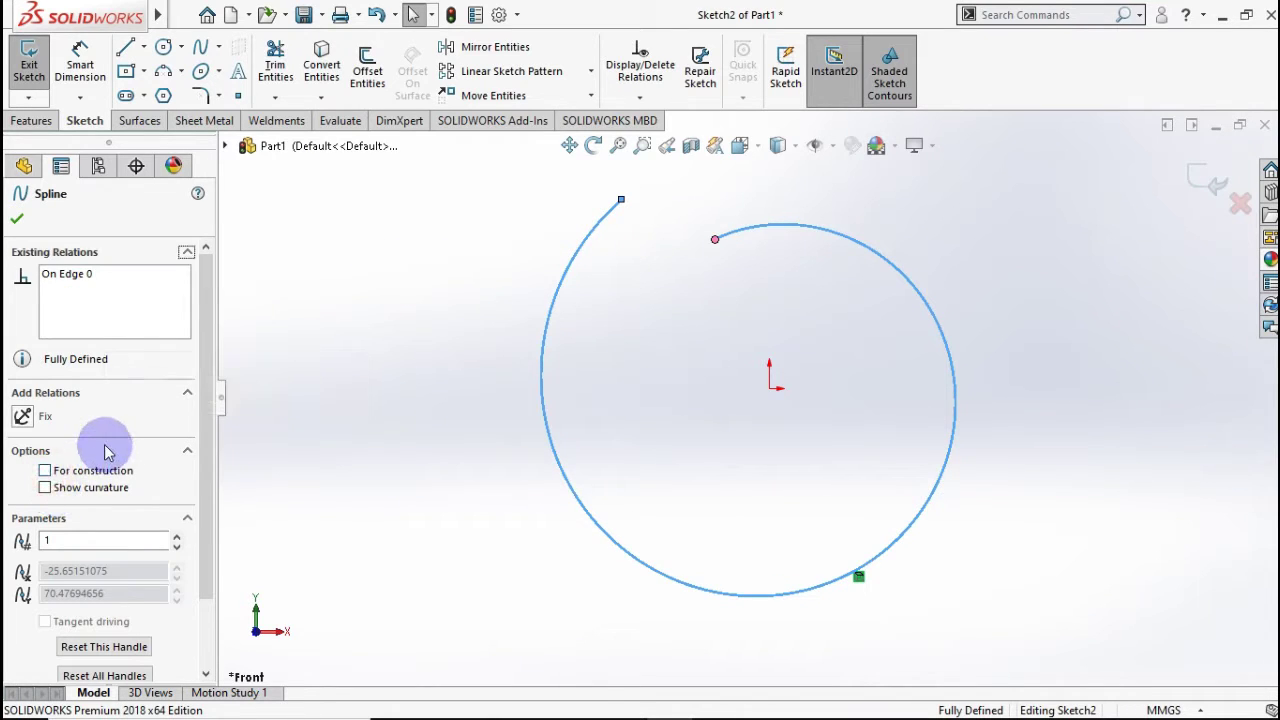
{"action": "left_click", "coordinate": [45, 470]}
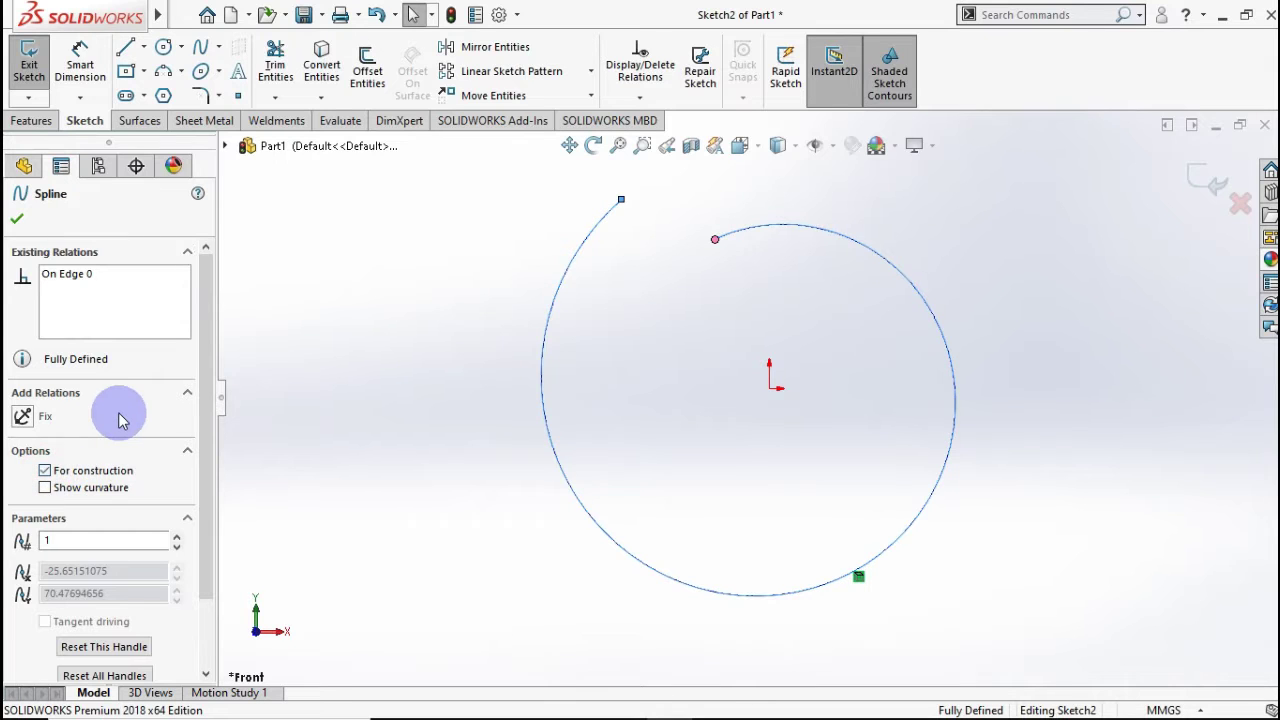
{"action": "left_click", "coordinate": [17, 221]}
{"action": "left_click", "coordinate": [351, 259]}
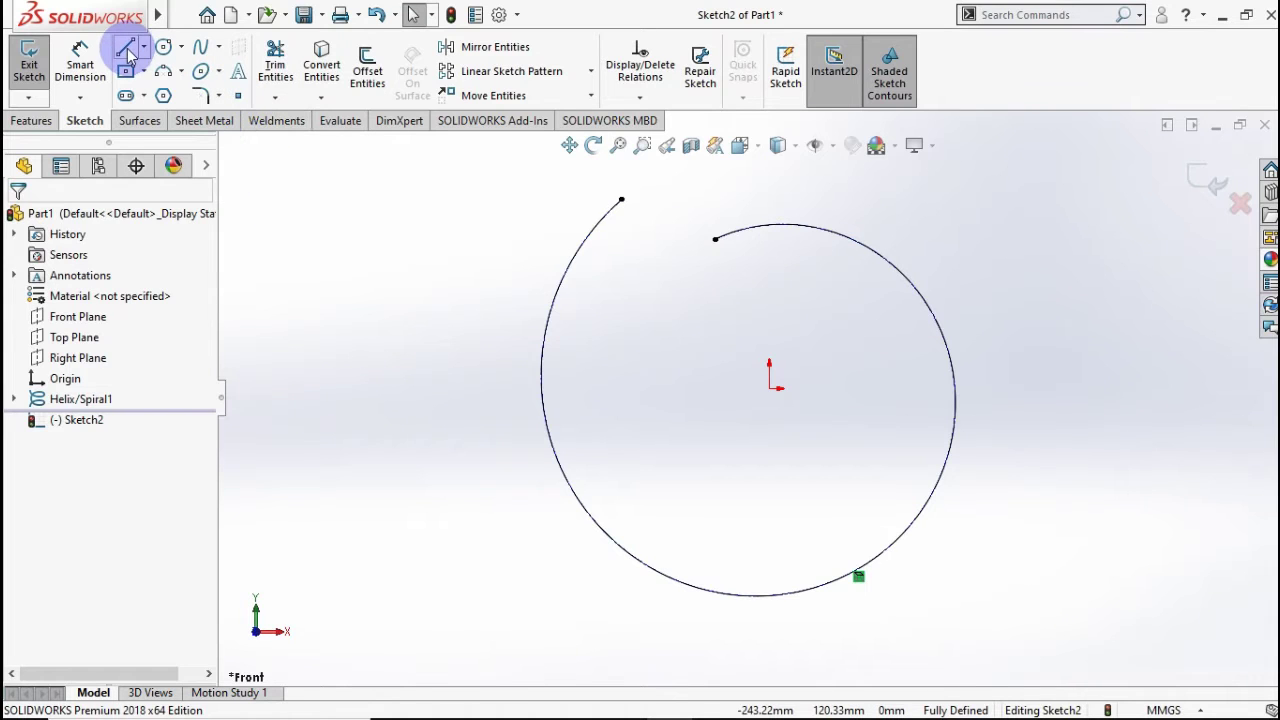
Draw a centerline from the origin to the spiral's upper endpoint and exit Sketch2.
{"action": "left_click", "coordinate": [144, 48]}
{"action": "left_click", "coordinate": [170, 95]}
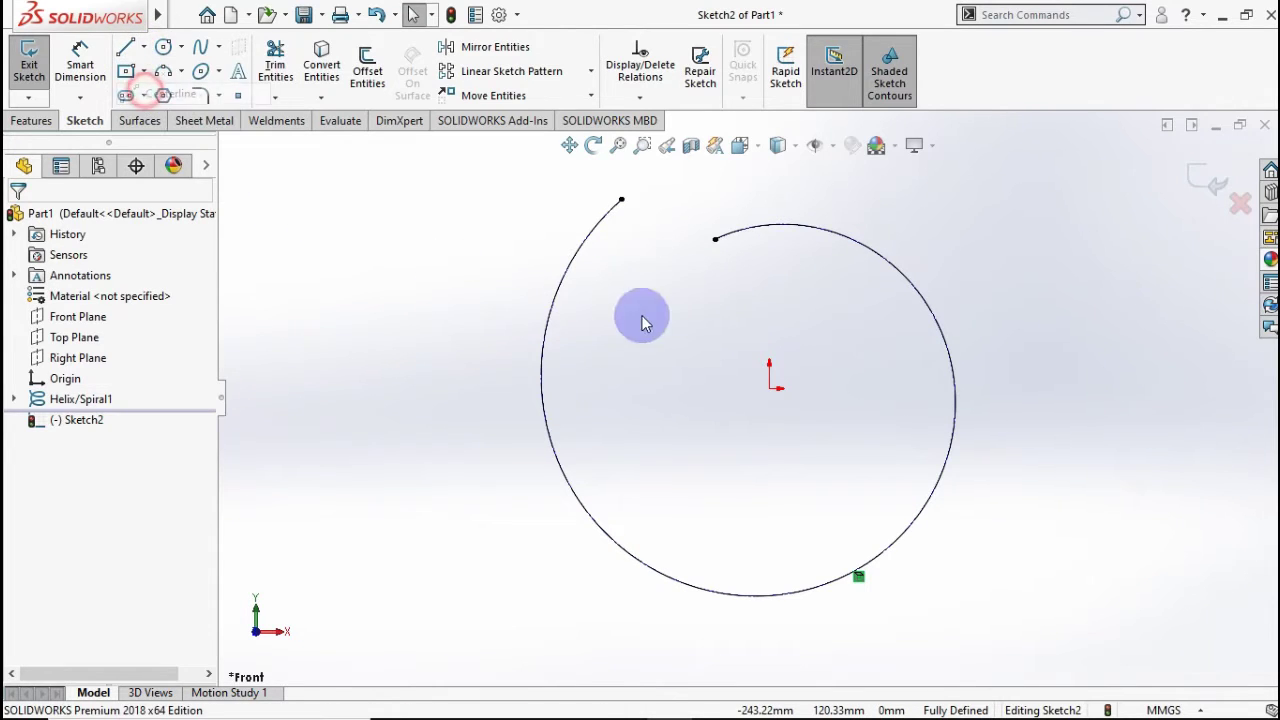
{"action": "left_click", "coordinate": [770, 390]}
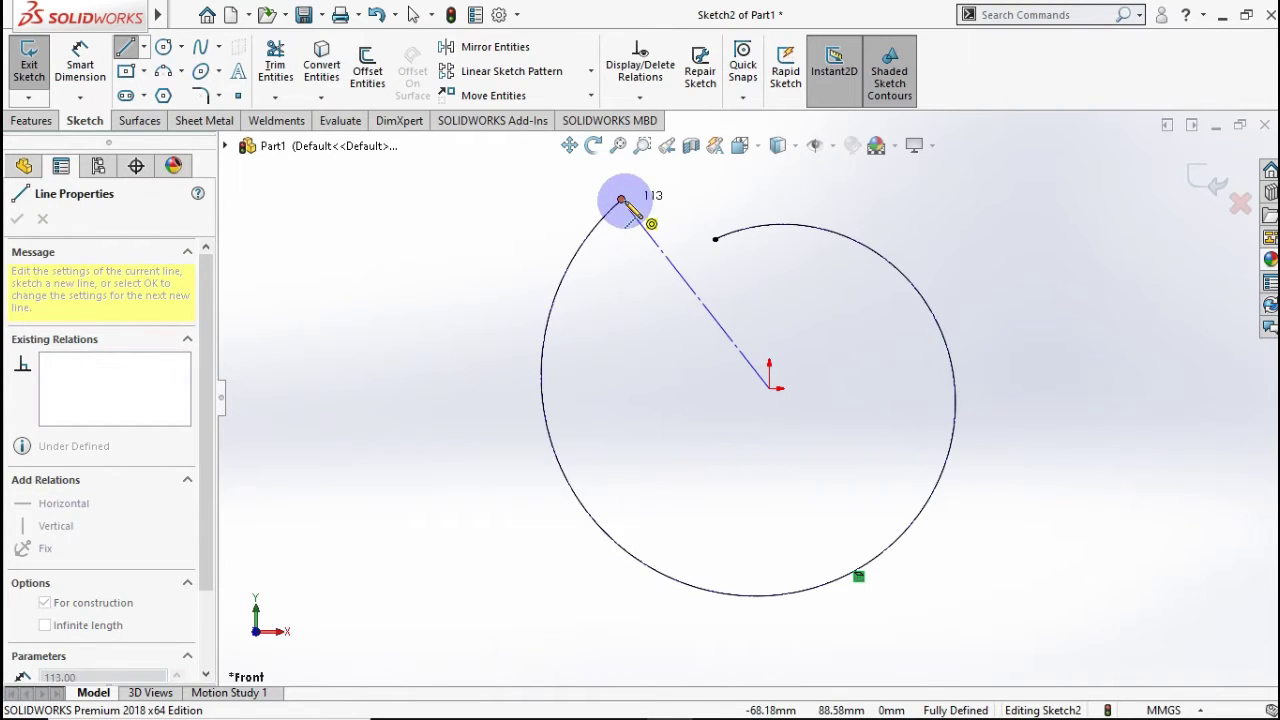
{"action": "left_click", "coordinate": [622, 200]}
{"action": "key", "text": "Escape"}
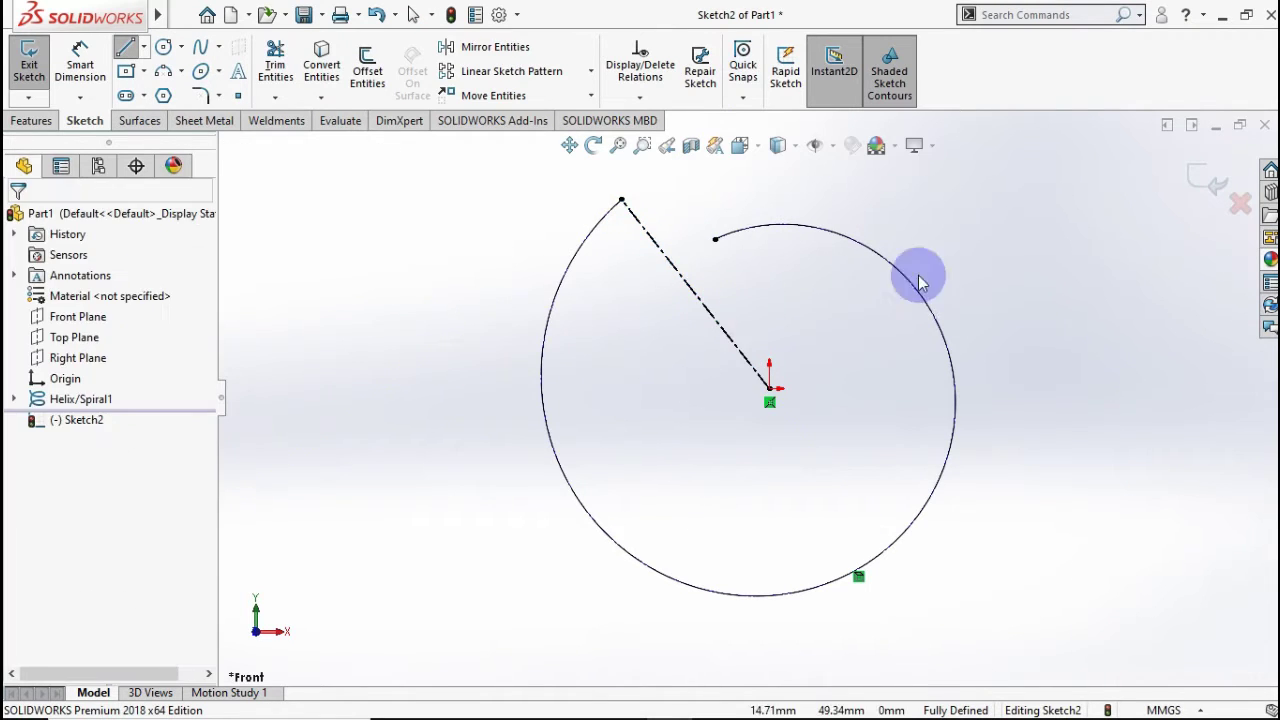
{"action": "left_click", "coordinate": [1205, 179]}
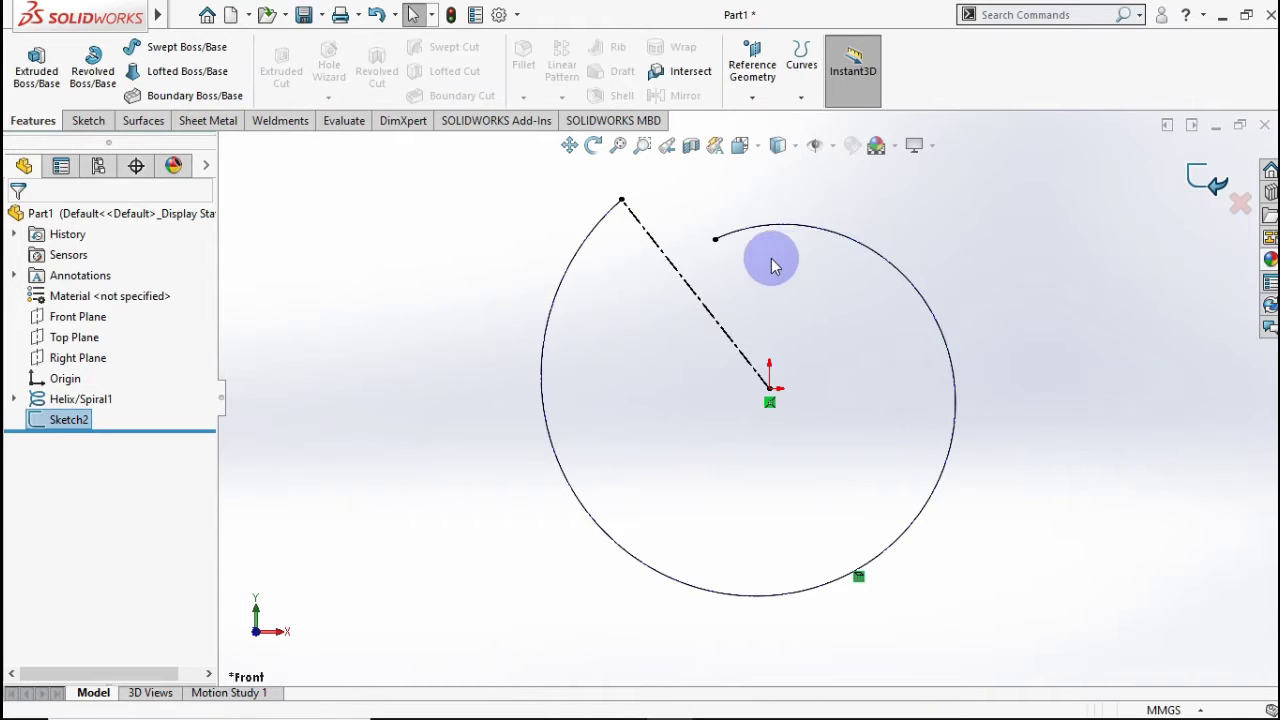
Create Plane1 through the centerline, perpendicular to the Front Plane, replacing the initial Right Plane reference.
{"action": "mouse_move", "coordinate": [740, 260]}
{"action": "middle_mouse_down"}
{"action": "mouse_move", "coordinate": [766, 263]}
{"action": "mouse_move", "coordinate": [795, 380]}
{"action": "mouse_move", "coordinate": [789, 366]}
{"action": "middle_mouse_up"}
{"action": "left_click", "coordinate": [693, 375]}
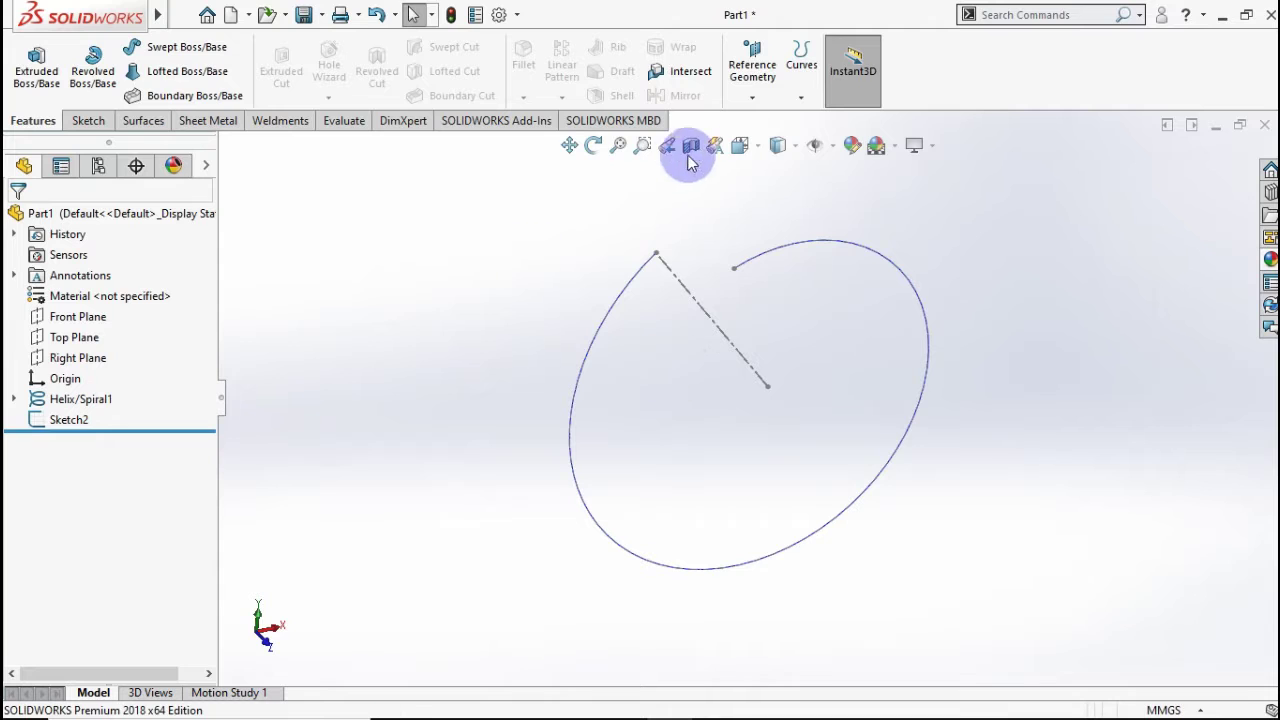
{"action": "left_click", "coordinate": [752, 97]}
{"action": "left_click", "coordinate": [757, 121]}
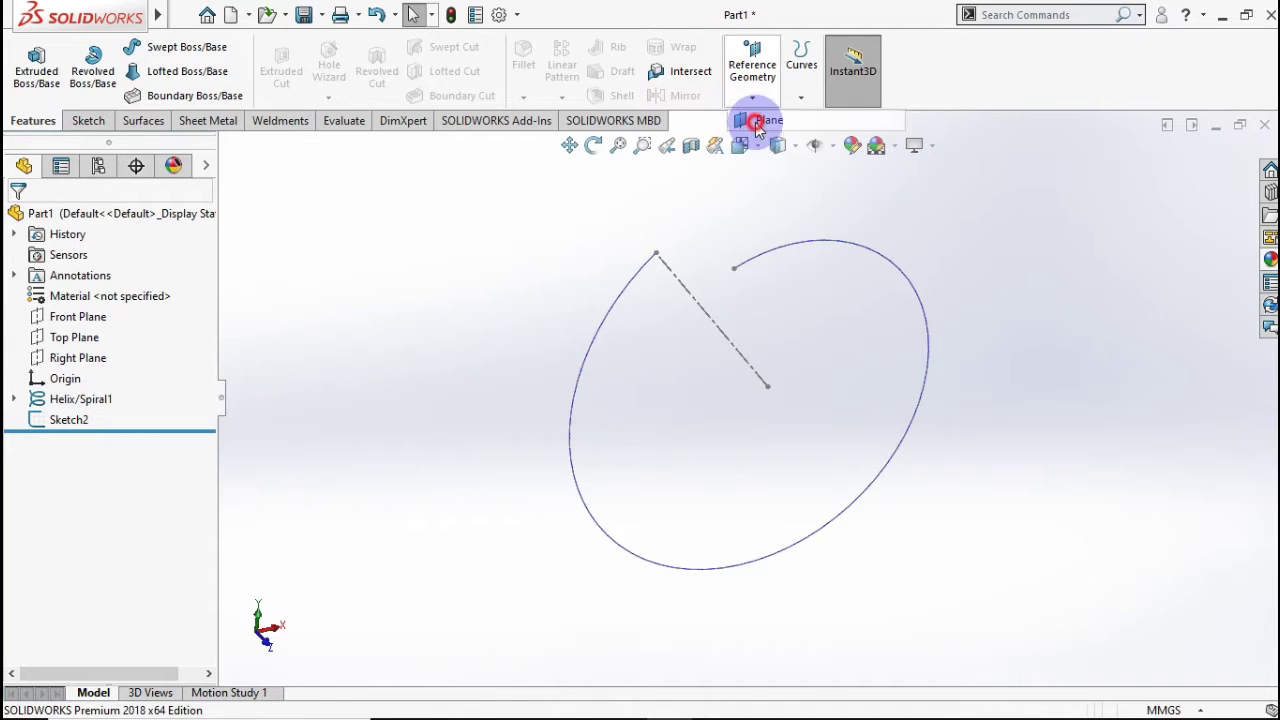
{"action": "left_click", "coordinate": [697, 302]}
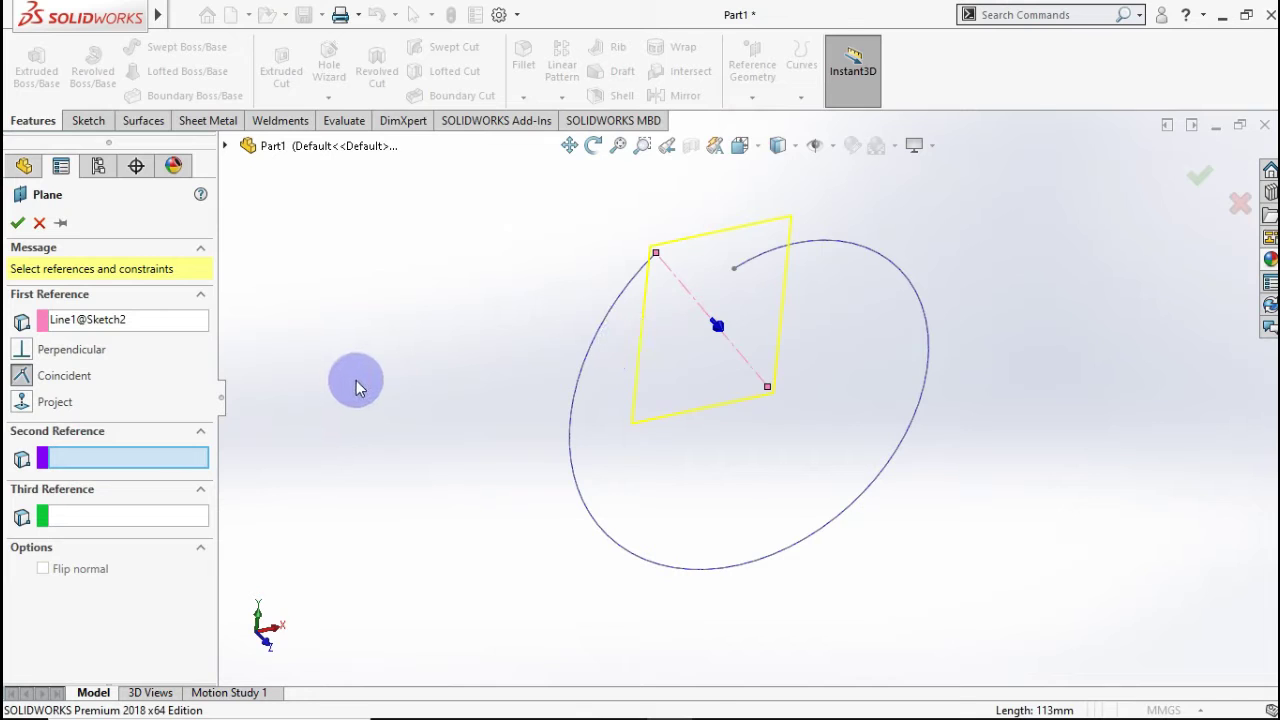
{"action": "left_click", "coordinate": [242, 150]}
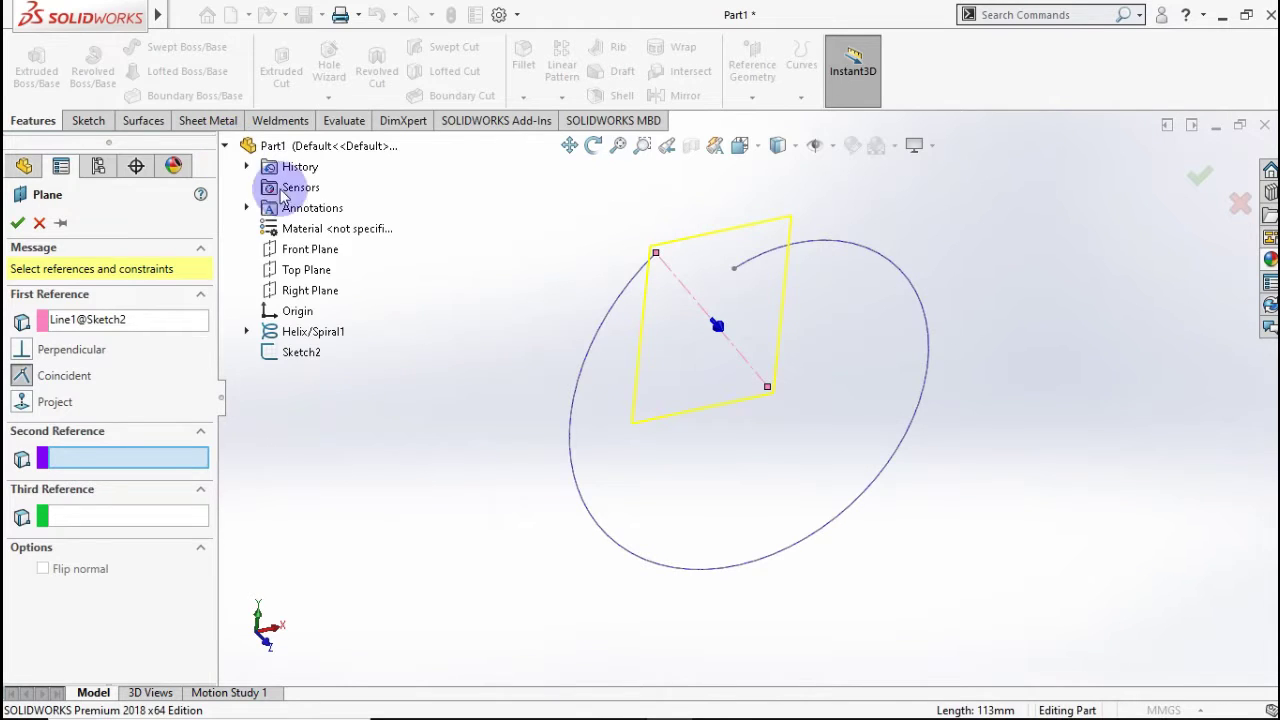
{"action": "left_click", "coordinate": [310, 290]}
{"action": "mouse_move", "coordinate": [651, 334]}
{"action": "middle_mouse_down"}
{"action": "mouse_move", "coordinate": [634, 240]}
{"action": "mouse_move", "coordinate": [700, 215]}
{"action": "middle_mouse_up"}
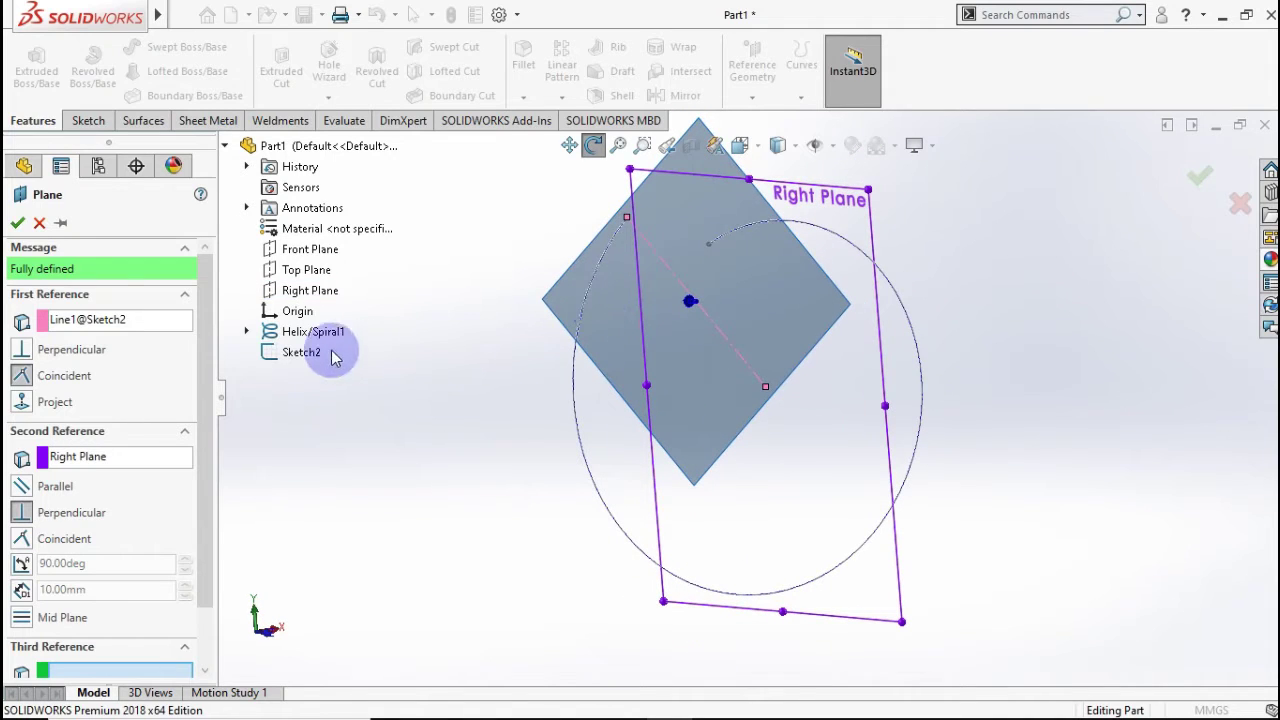
{"action": "left_click", "coordinate": [110, 459]}
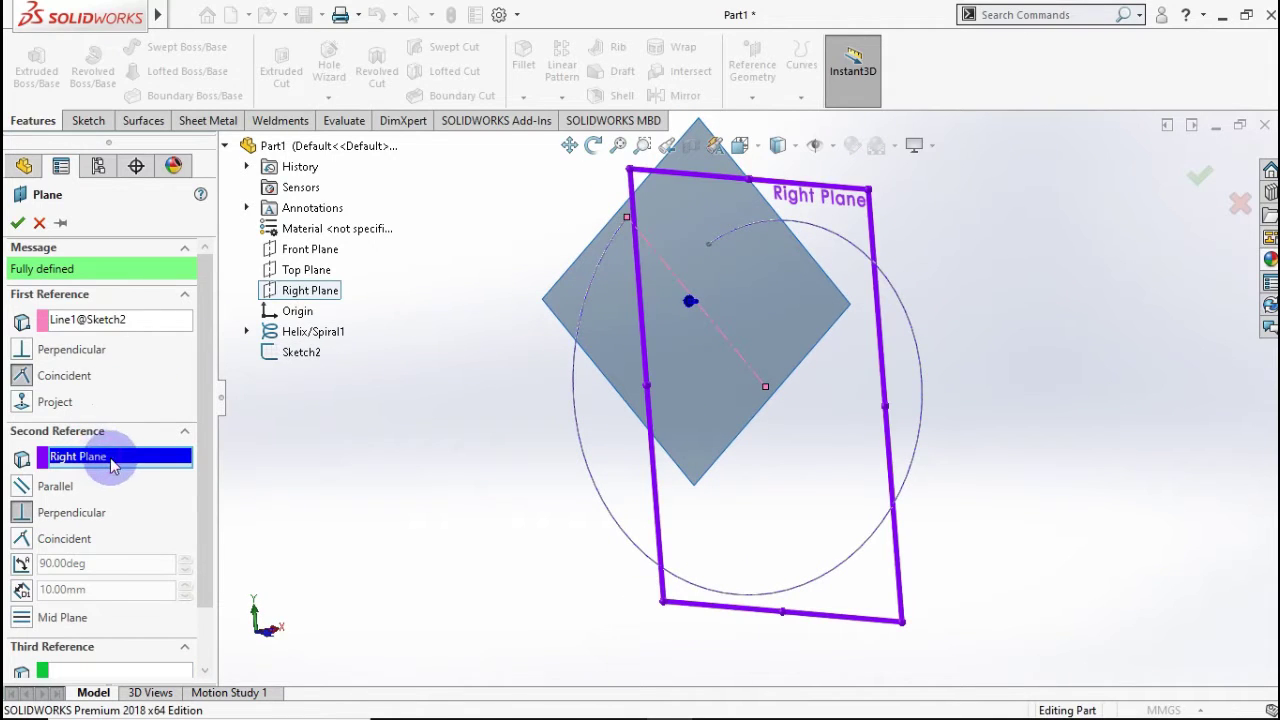
{"action": "left_click", "coordinate": [170, 467]}
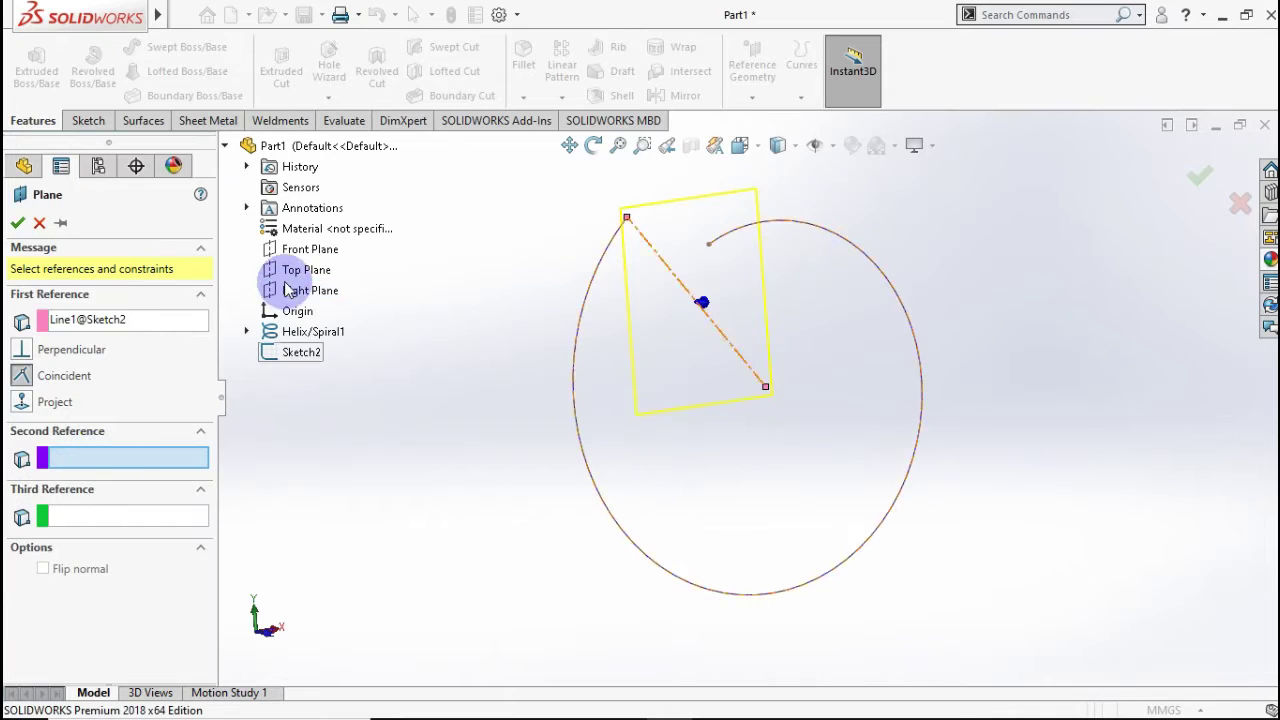
{"action": "left_click", "coordinate": [289, 251]}
{"action": "middle_click_drag", "start_coordinate": [560, 350], "coordinate": [534, 374]}
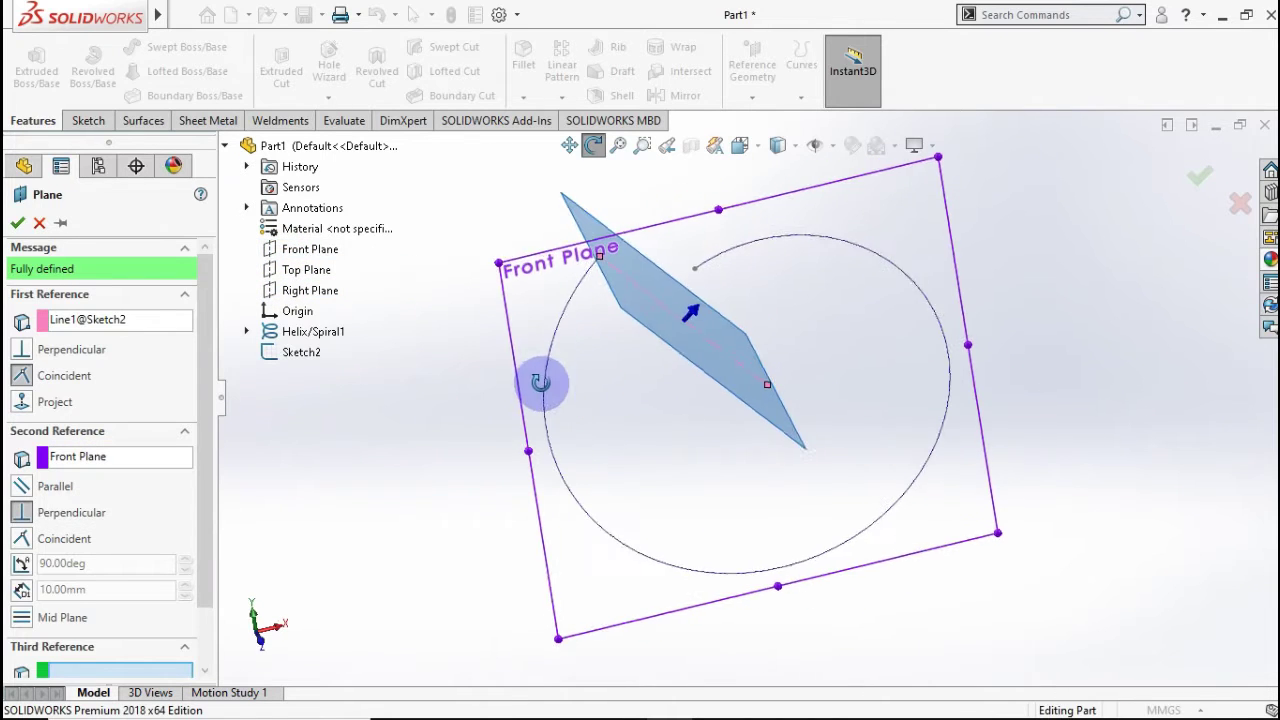
{"action": "right_click", "coordinate": [871, 291]}
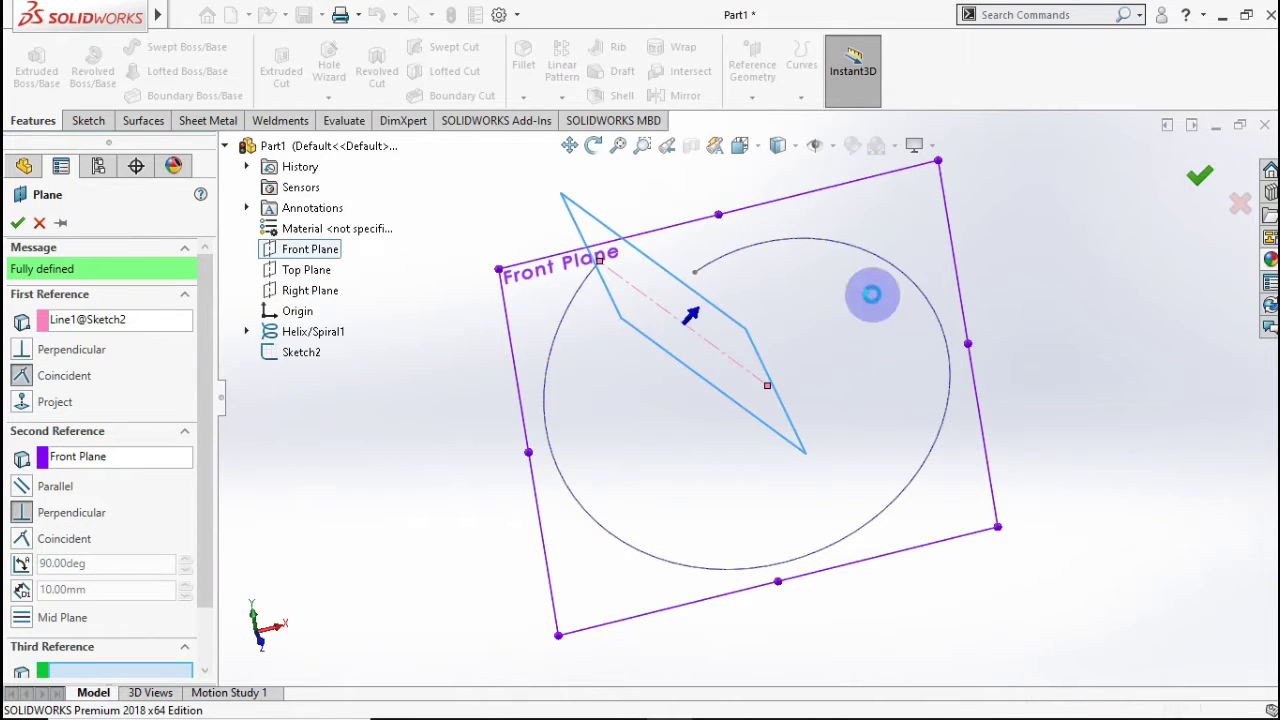
Hide Sketch2 and Plane1 so only the spiral curve remains visible.
{"action": "middle_click_drag", "start_coordinate": [820, 305], "coordinate": [331, 420]}
{"action": "left_click", "coordinate": [68, 425]}
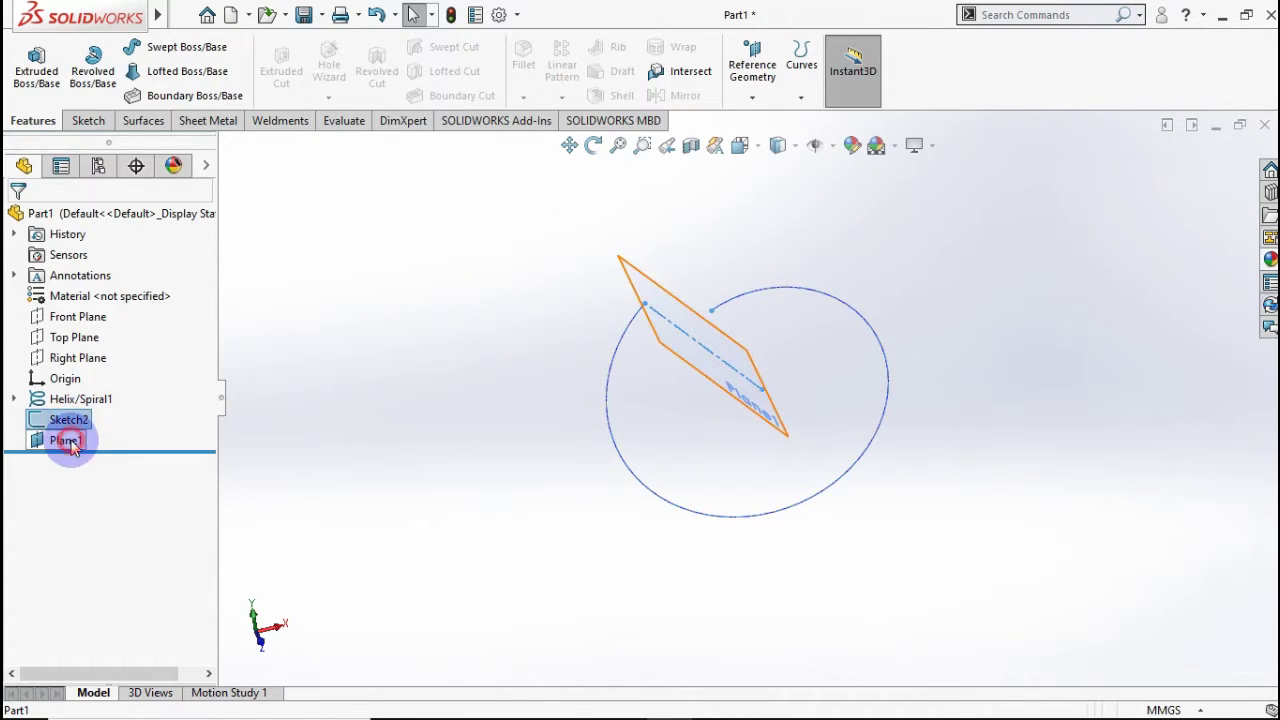
{"action": "right_click", "coordinate": [72, 443]}
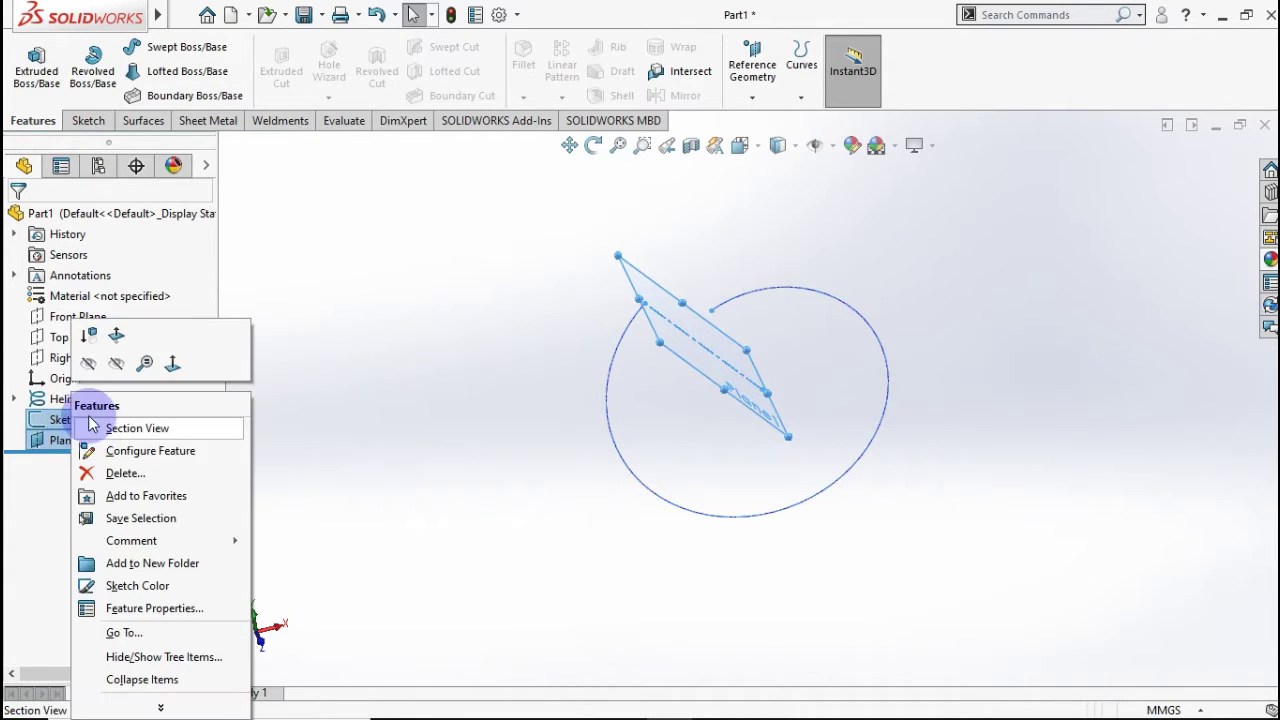
{"action": "left_click", "coordinate": [101, 364]}
{"action": "left_click", "coordinate": [315, 364]}
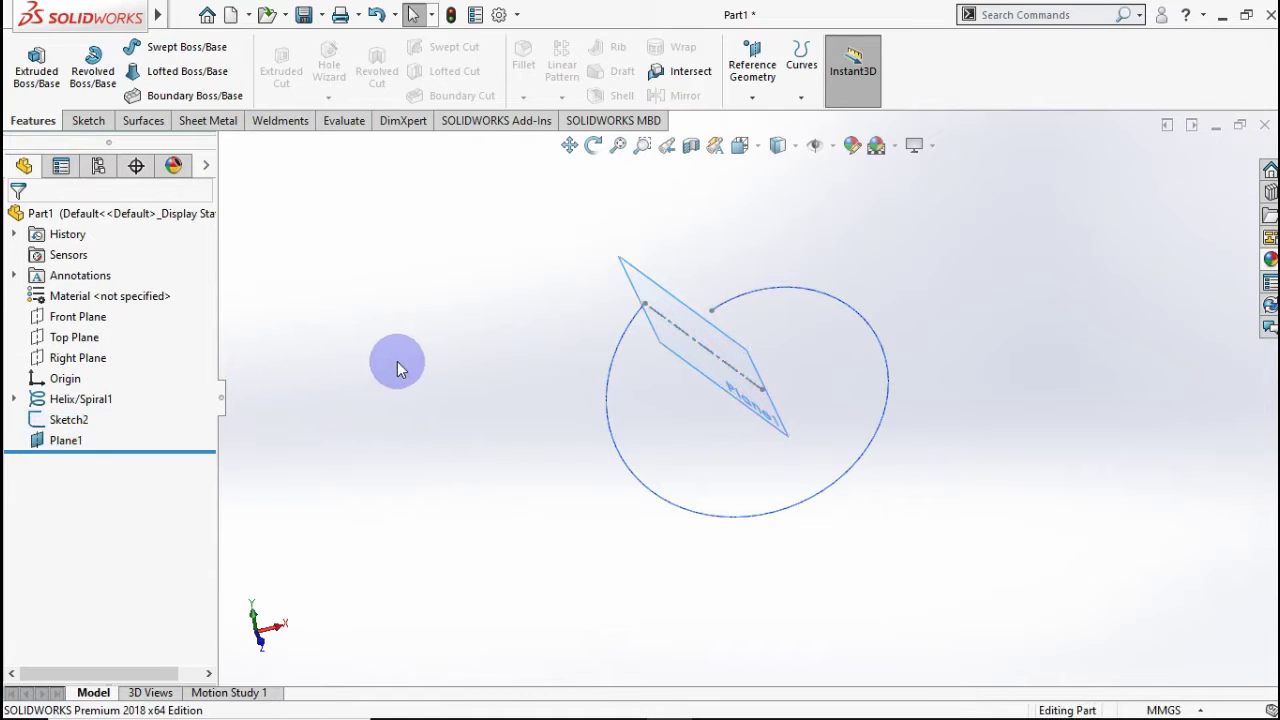
{"action": "right_click", "coordinate": [45, 425]}
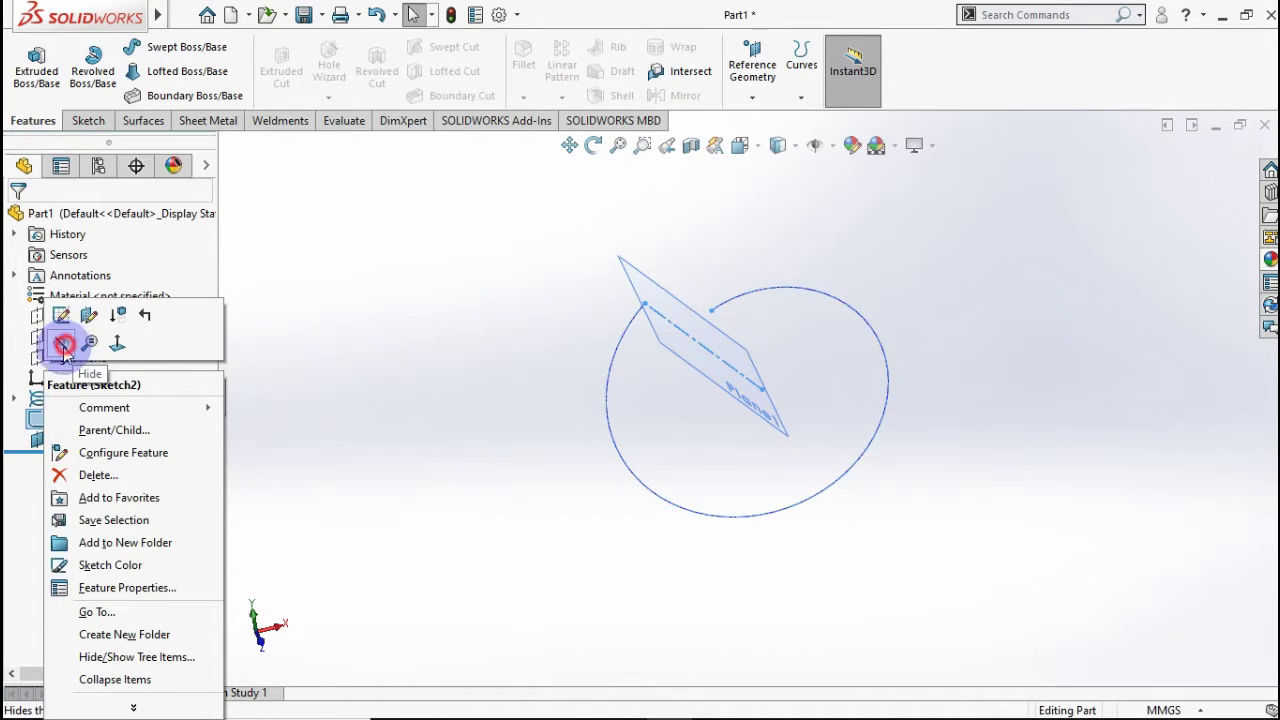
{"action": "left_click", "coordinate": [63, 343]}
{"action": "left_click", "coordinate": [60, 437]}
{"action": "right_click", "coordinate": [90, 375]}
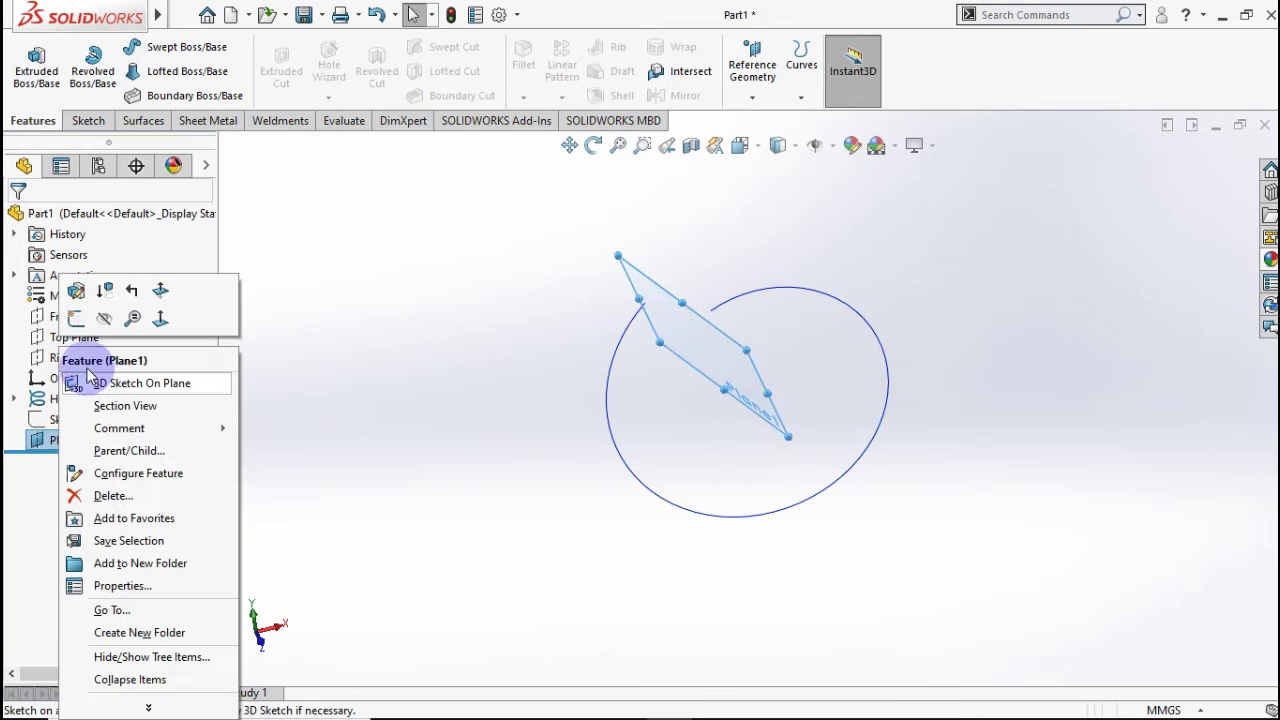
{"action": "left_click", "coordinate": [104, 318]}
{"action": "left_click", "coordinate": [363, 389]}
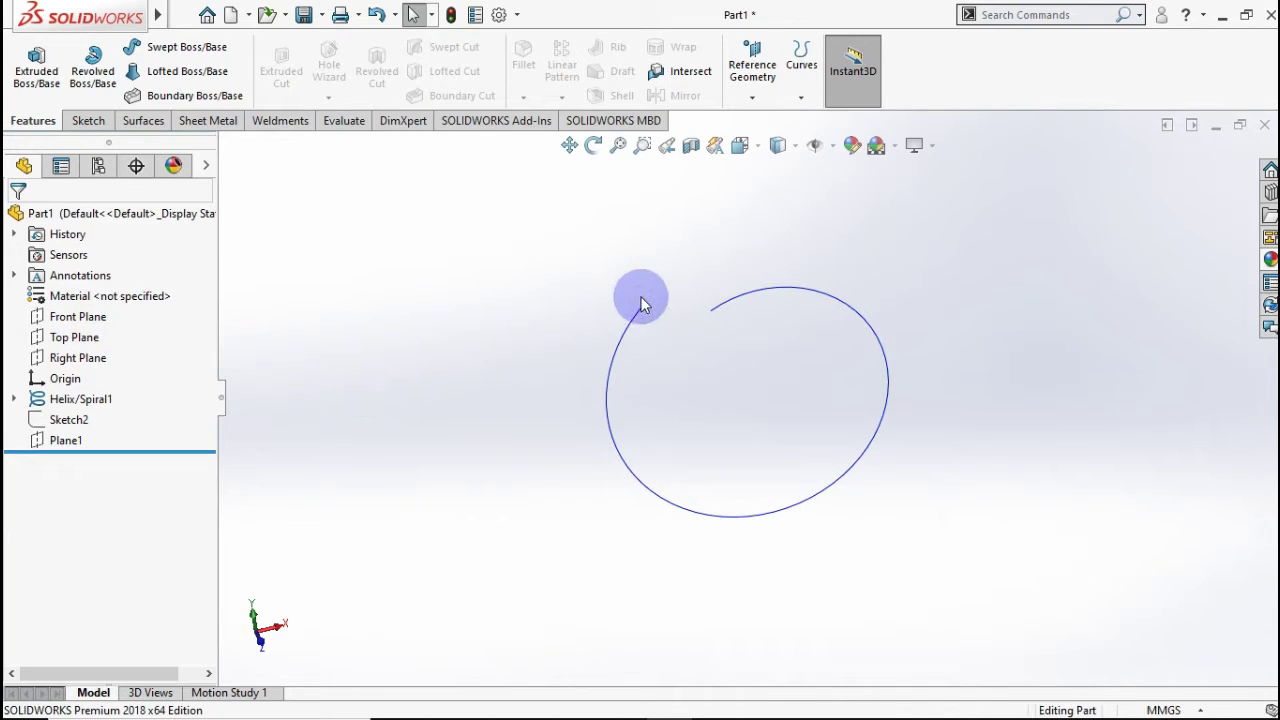
{"action": "middle_click_drag", "start_coordinate": [641, 305], "coordinate": [676, 274]}
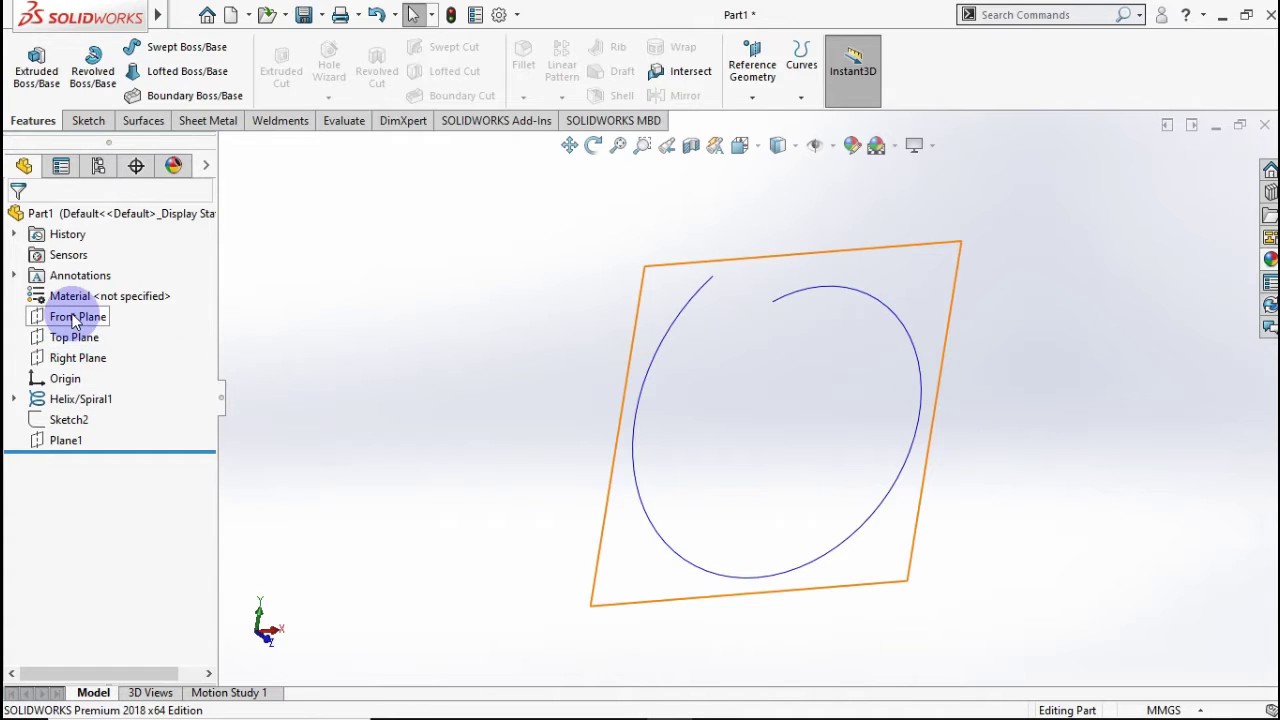
Start a new sketch in isometric view and draw a circle near the spiral's start.
{"action": "left_click", "coordinate": [72, 358]}
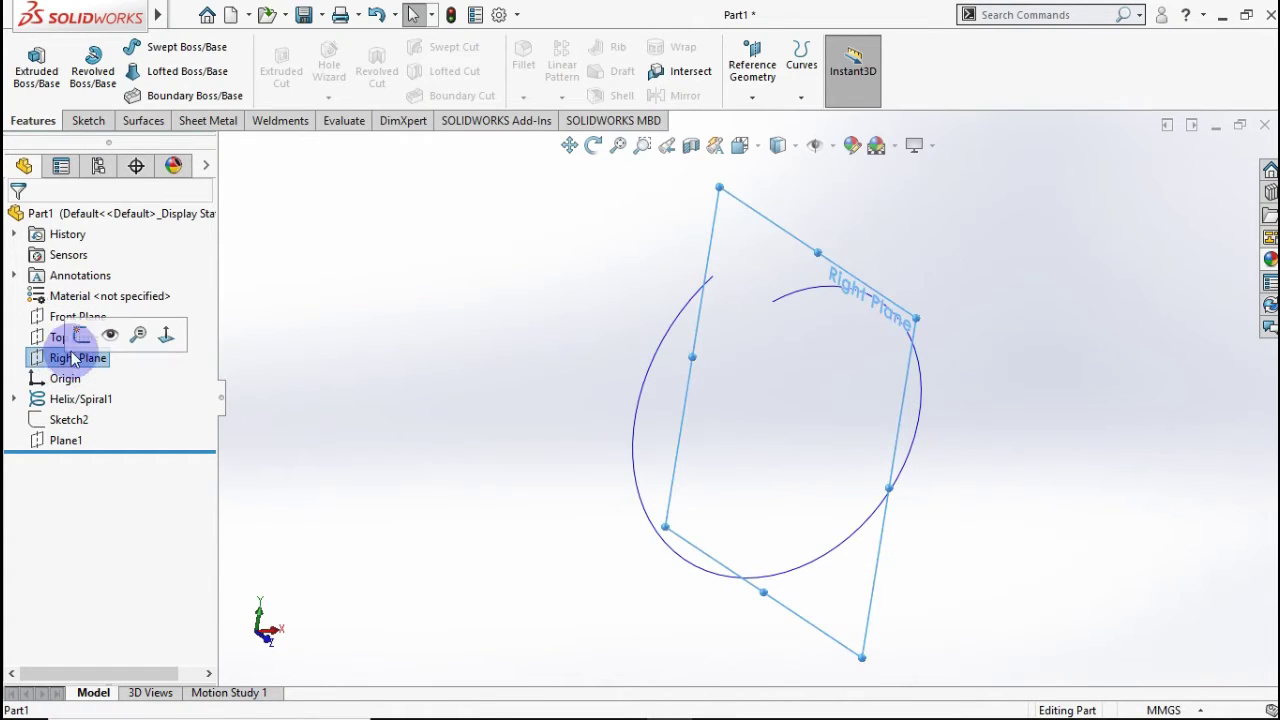
{"action": "left_click", "coordinate": [83, 336]}
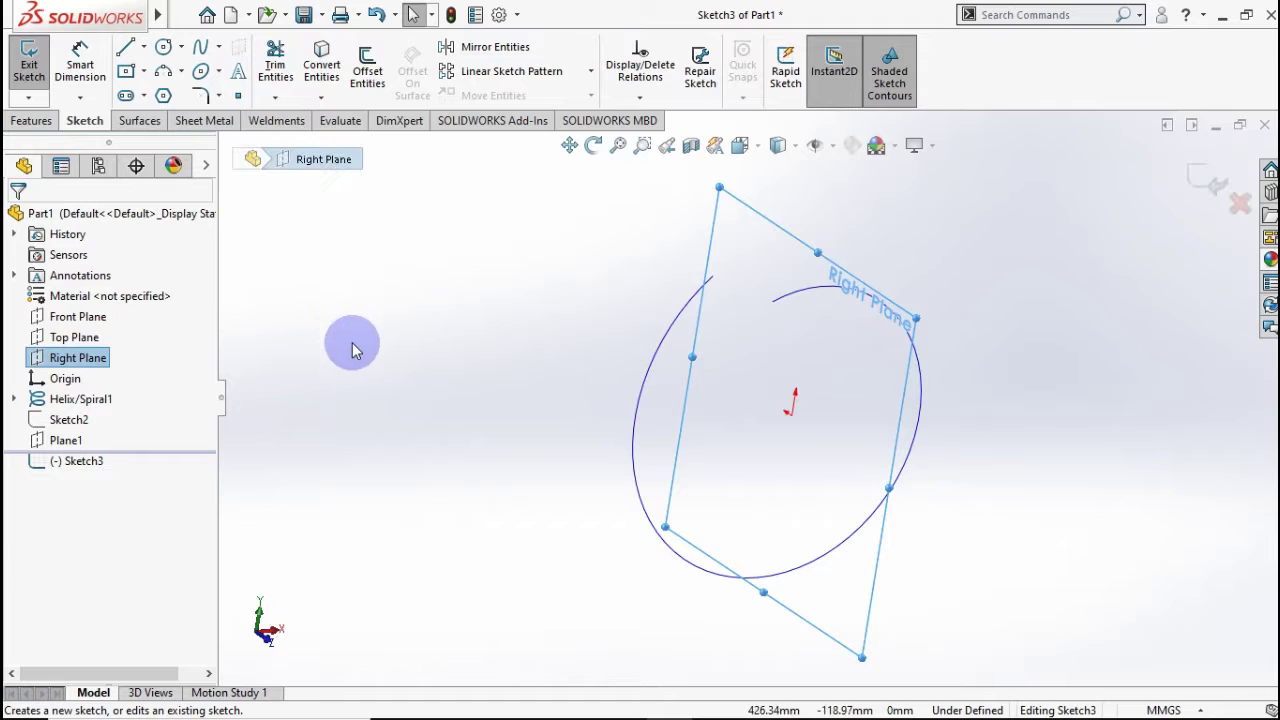
{"action": "key", "text": "ctrl+7"}
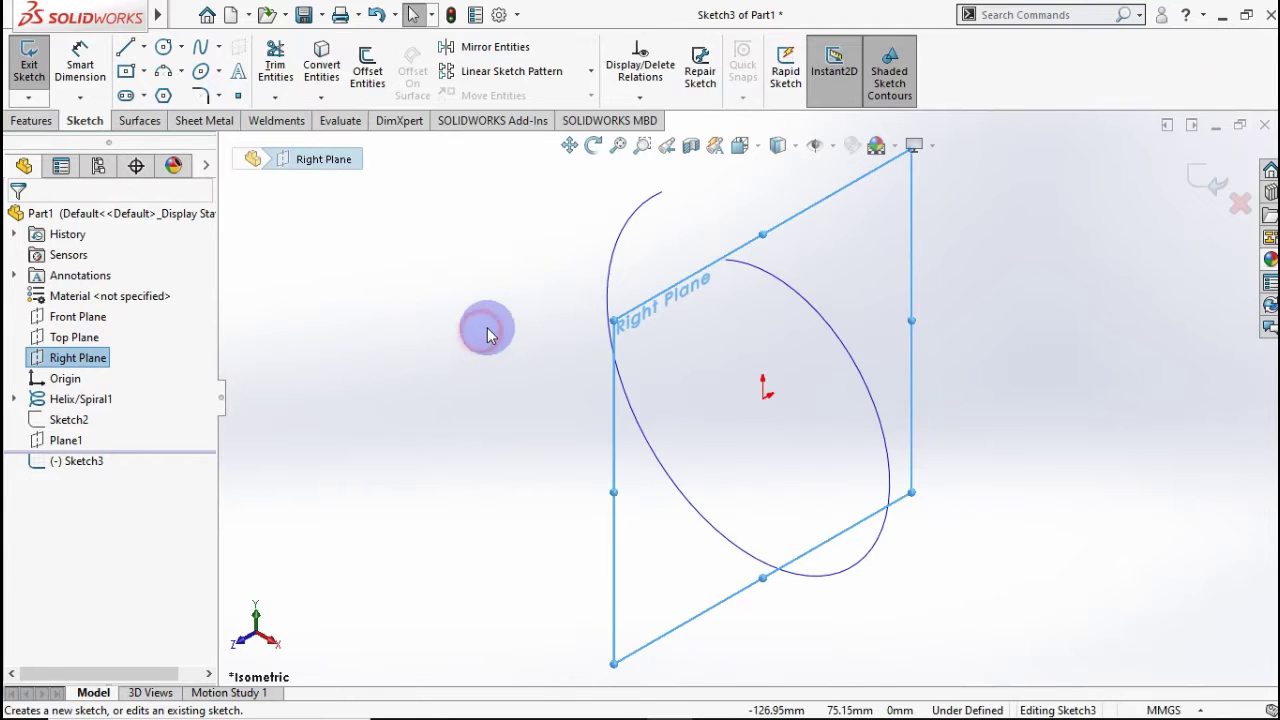
{"action": "key", "text": "Escape"}
{"action": "left_click", "coordinate": [420, 245]}
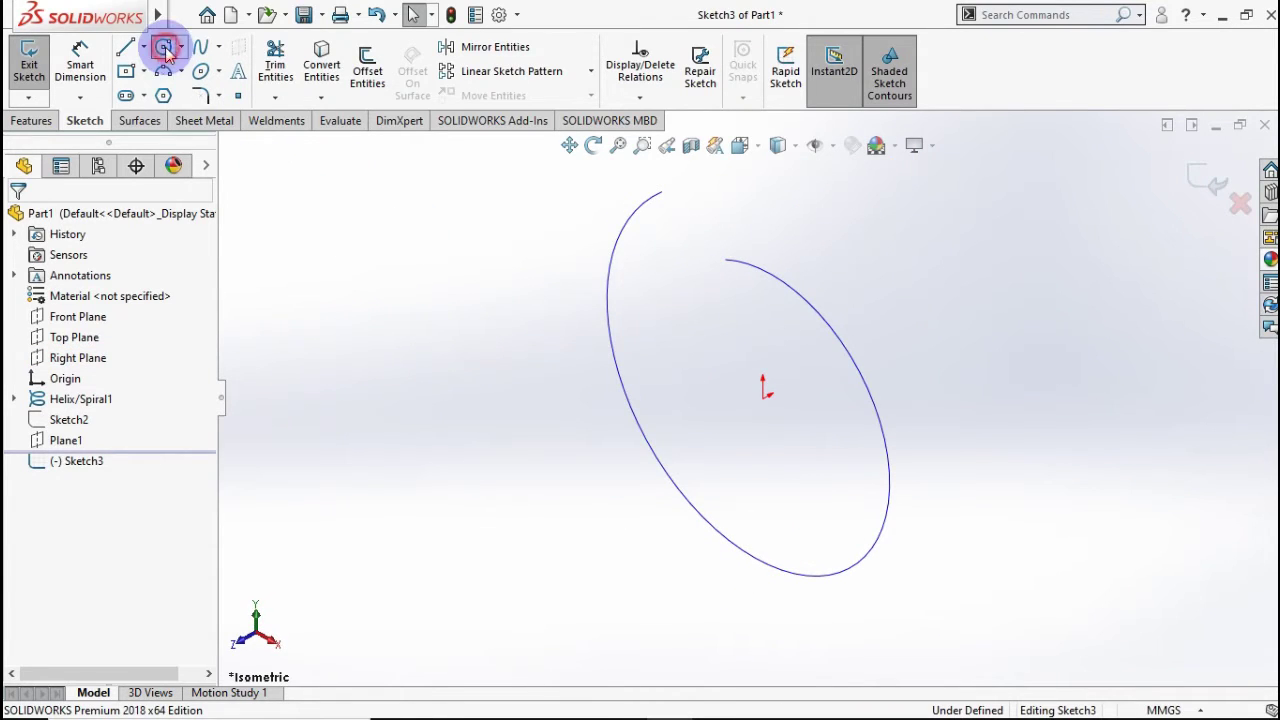
{"action": "left_click", "coordinate": [164, 47]}
{"action": "left_click", "coordinate": [777, 234]}
{"action": "left_click", "coordinate": [836, 253]}
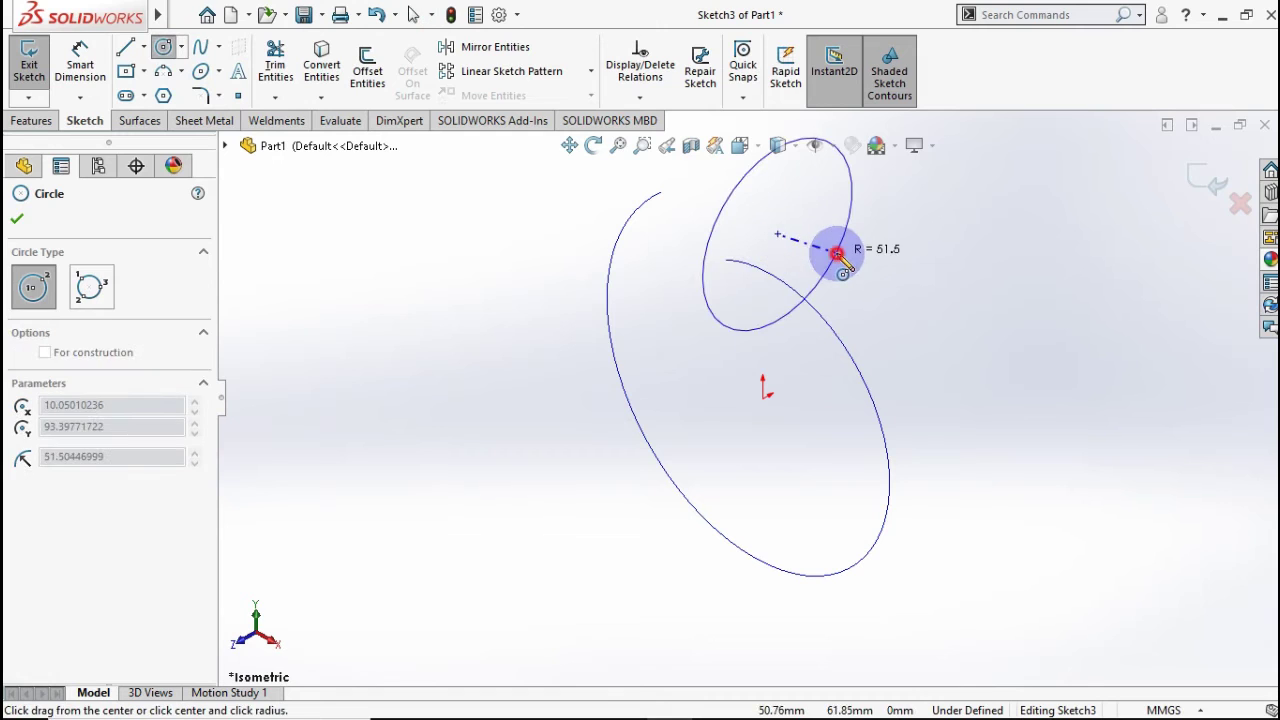
{"action": "key", "text": "Escape"}
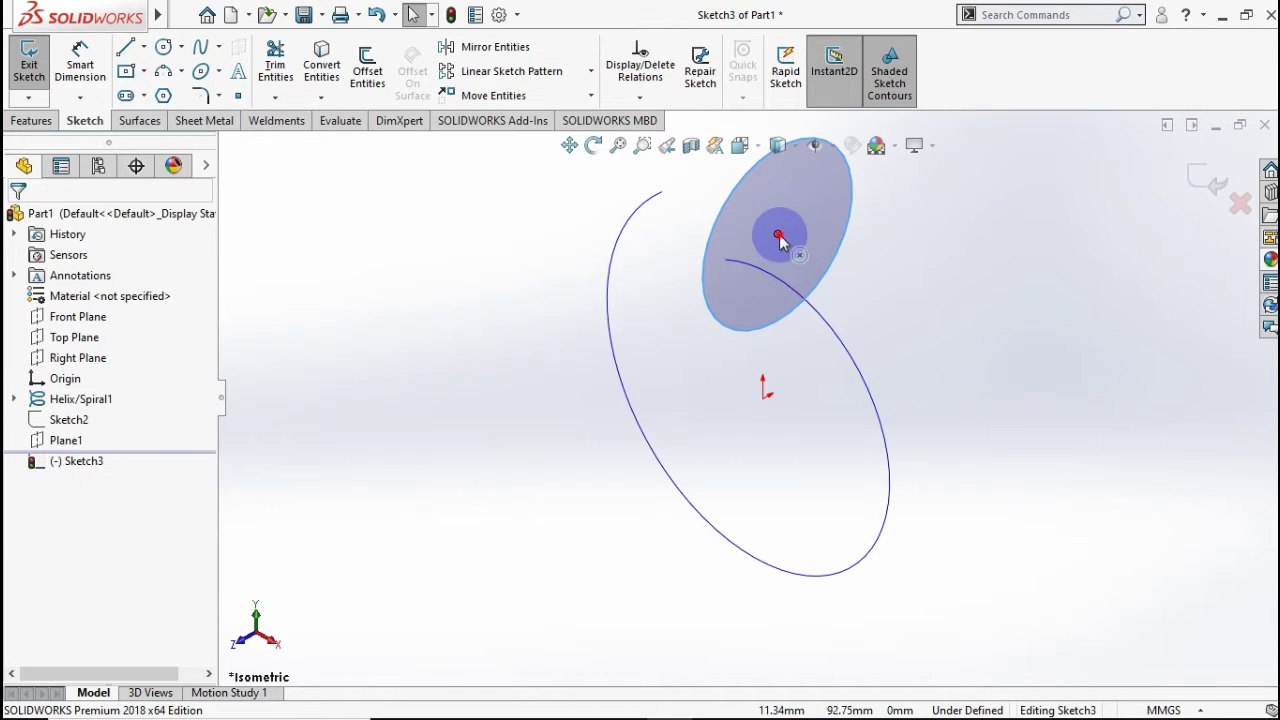
Pin the circle's centre onto the spiral, dimension it to 40 mm diameter, and exit Sketch3.
{"action": "left_click", "coordinate": [806, 300]}
{"action": "left_click", "coordinate": [799, 317]}
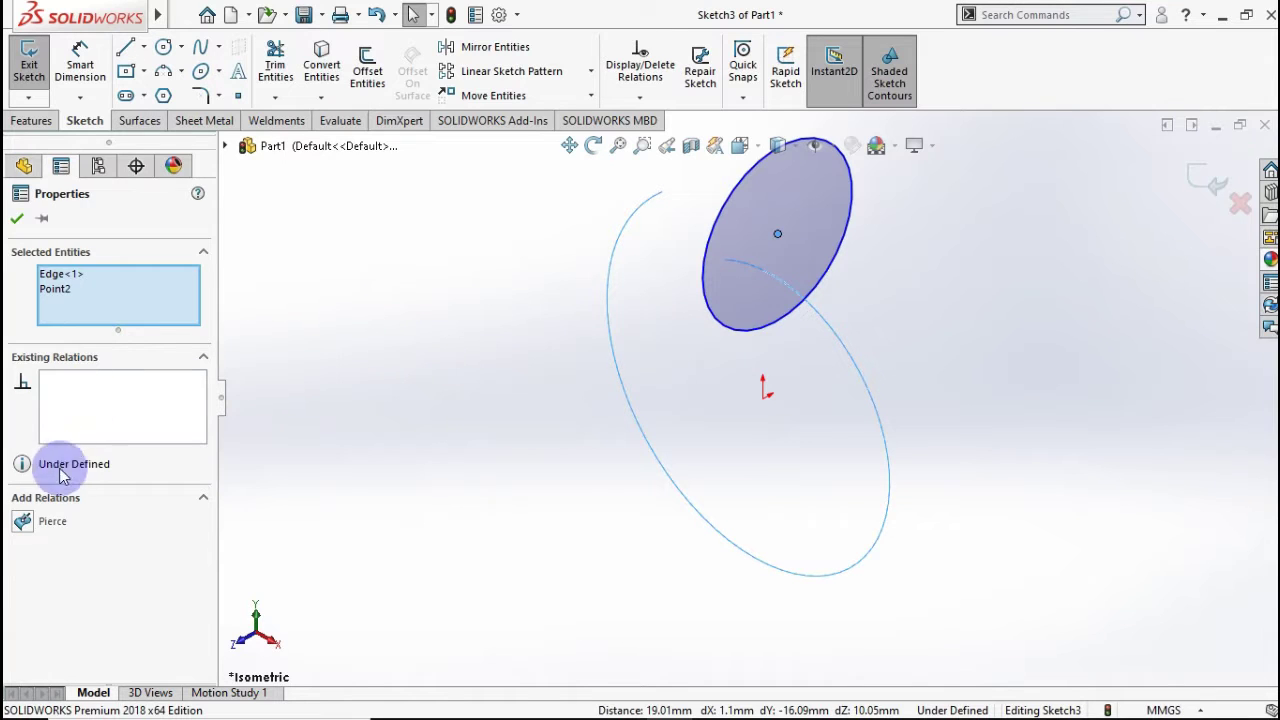
{"action": "left_click", "coordinate": [22, 521]}
{"action": "left_click", "coordinate": [17, 218]}
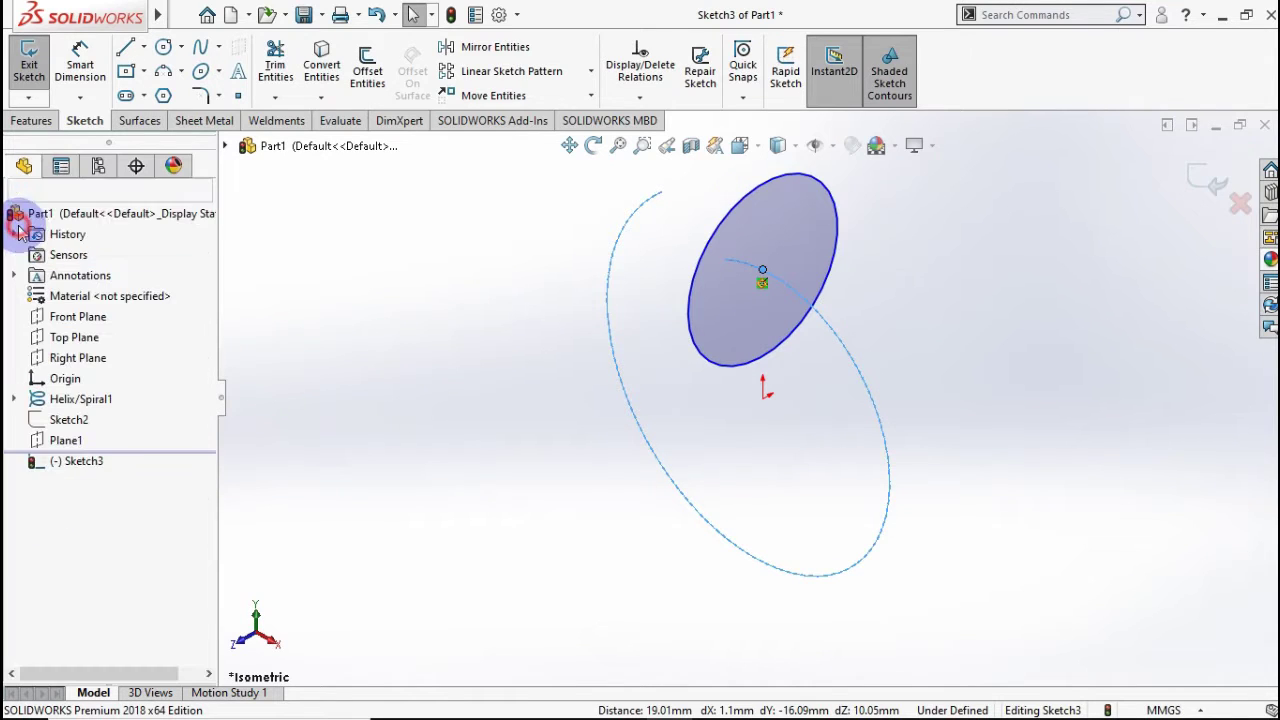
{"action": "left_click", "coordinate": [78, 78]}
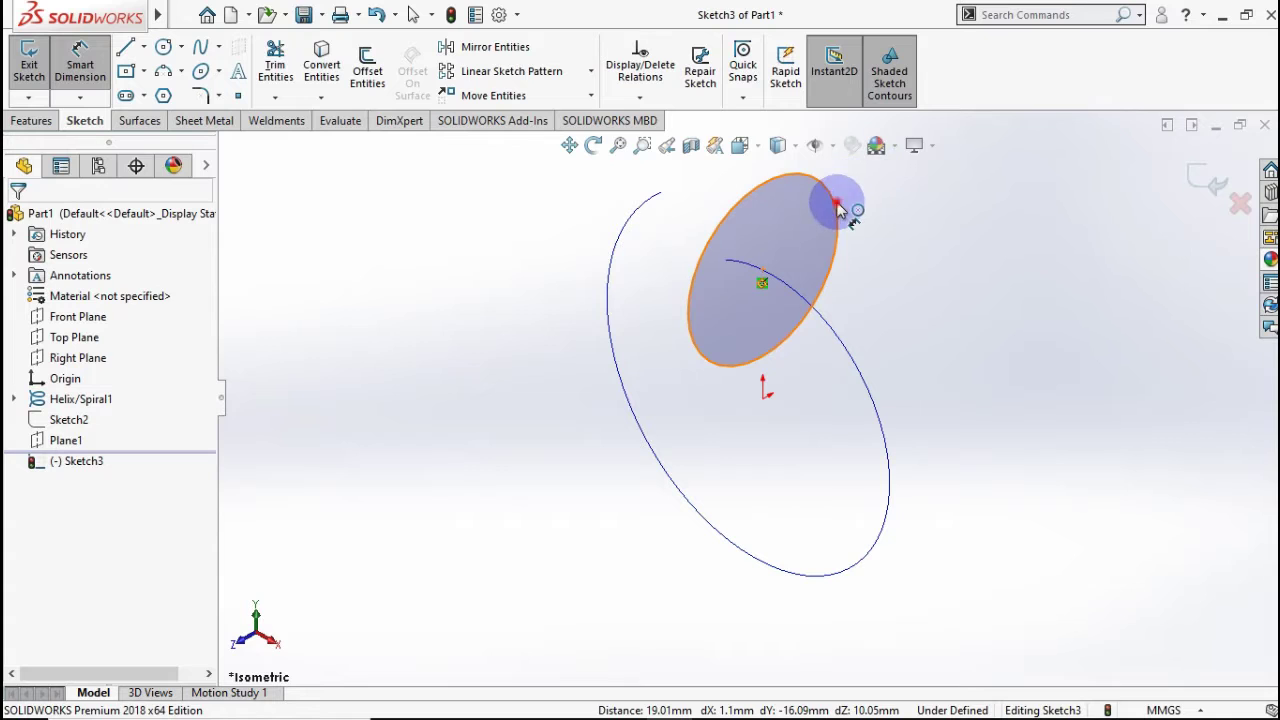
{"action": "left_click", "coordinate": [867, 243]}
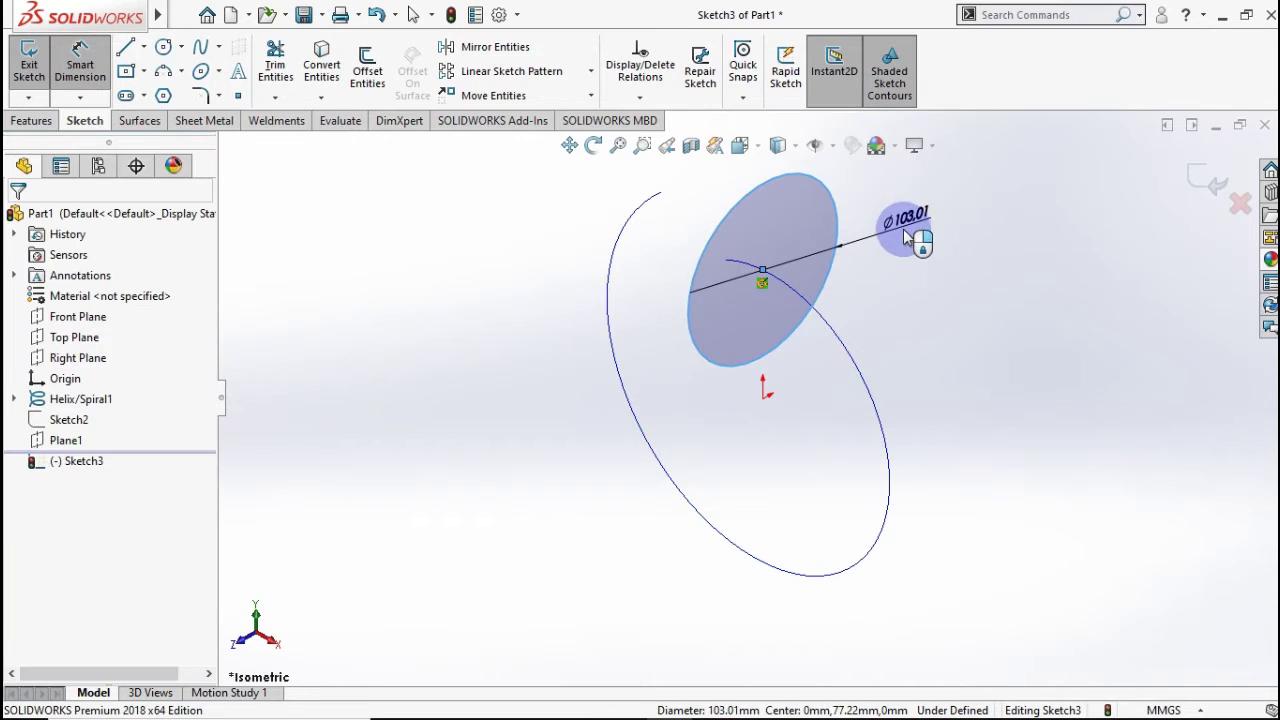
{"action": "left_click", "coordinate": [897, 240]}
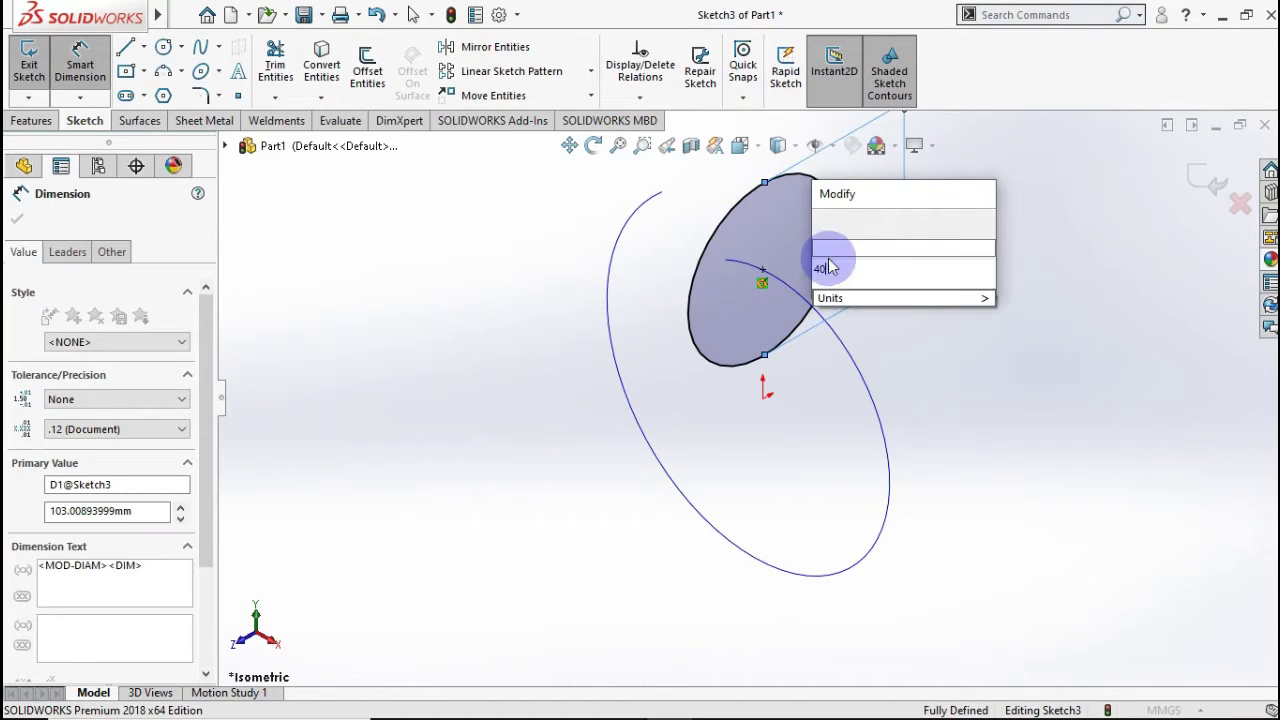
{"action": "type", "text": "40"}
{"action": "left_click", "coordinate": [822, 224]}
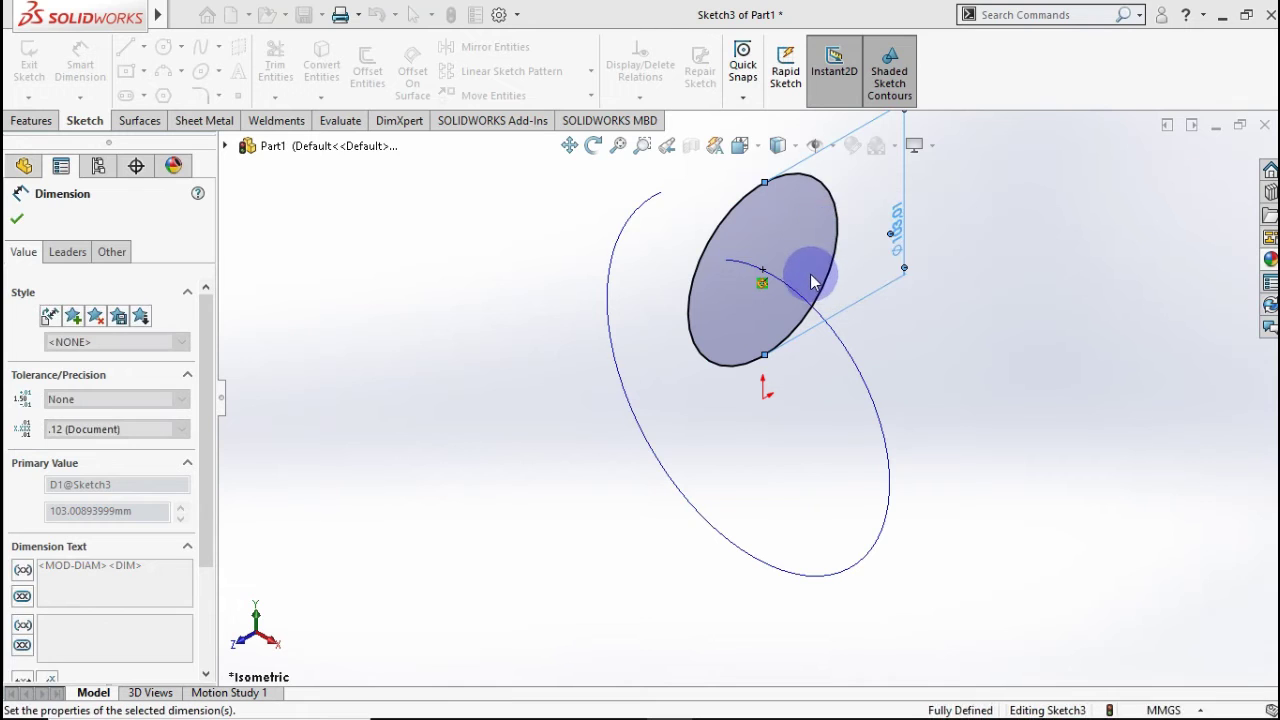
{"action": "left_click", "coordinate": [17, 222]}
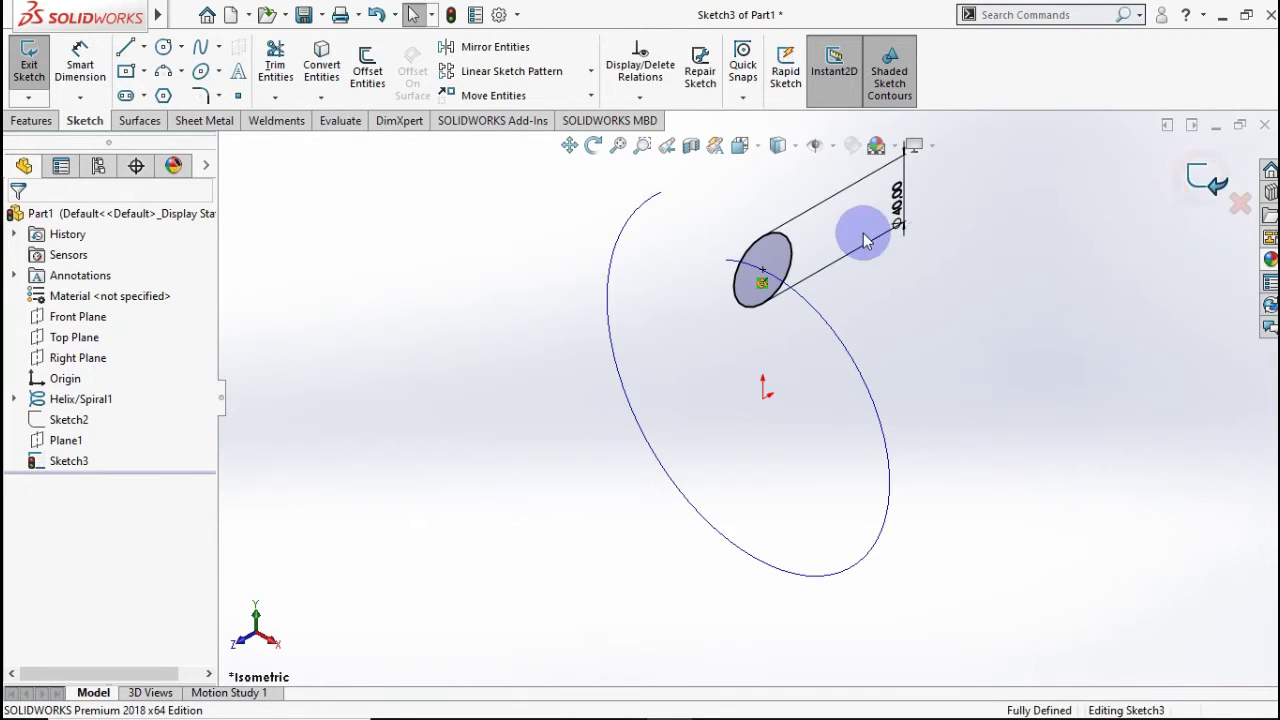
{"action": "key", "text": "ctrl+b"}
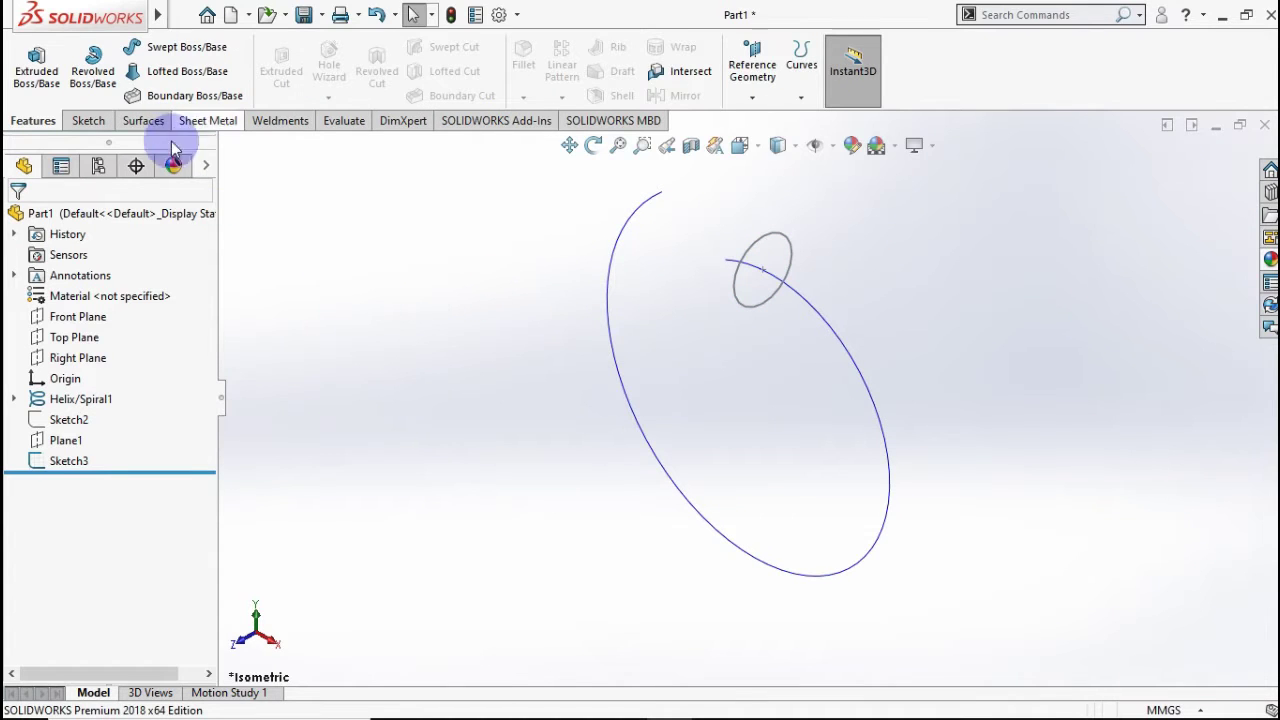
Sketch a circle on the Top Plane and pierce its centre onto the spiral.
{"action": "left_click", "coordinate": [74, 340]}
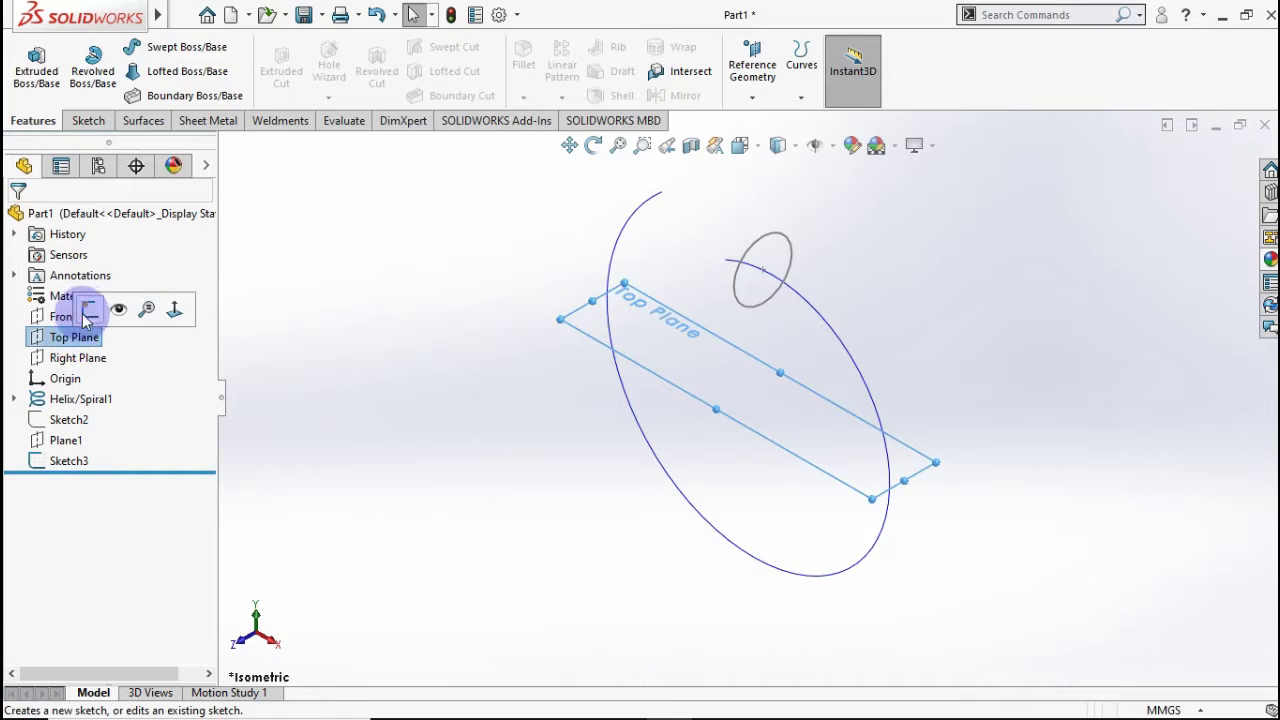
{"action": "left_click", "coordinate": [84, 304]}
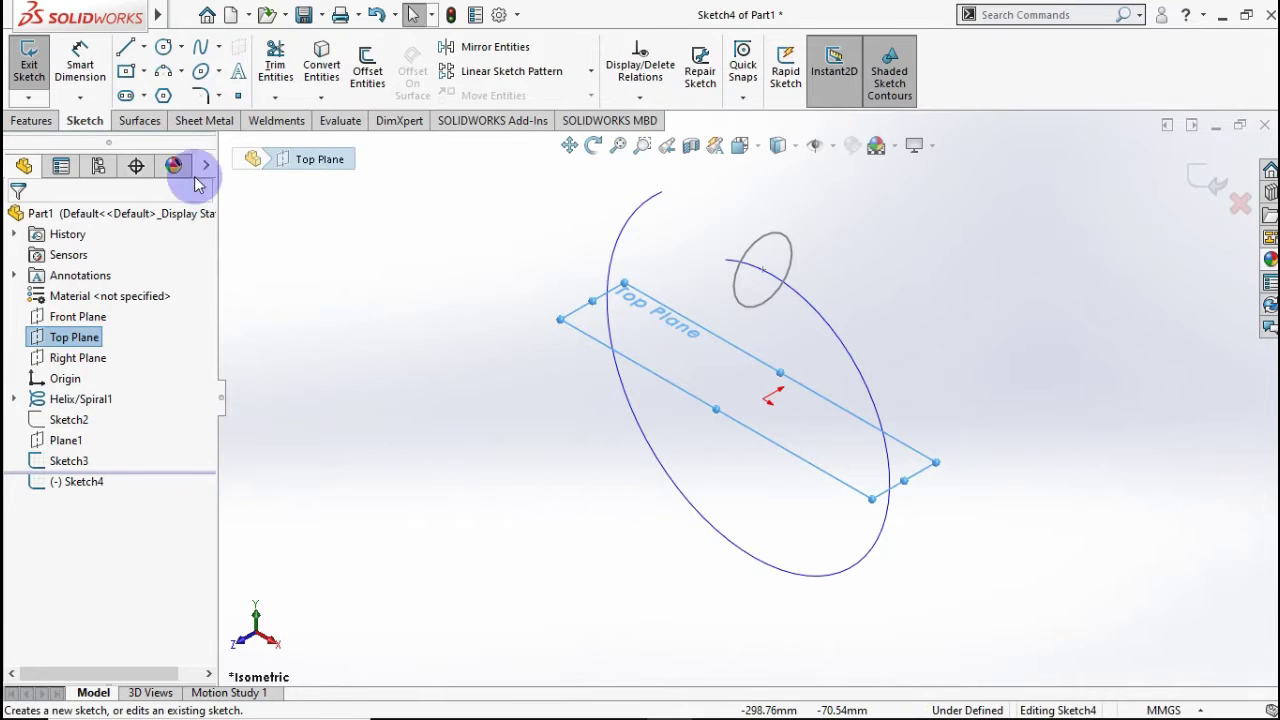
{"action": "left_click", "coordinate": [163, 47]}
{"action": "left_click", "coordinate": [823, 433]}
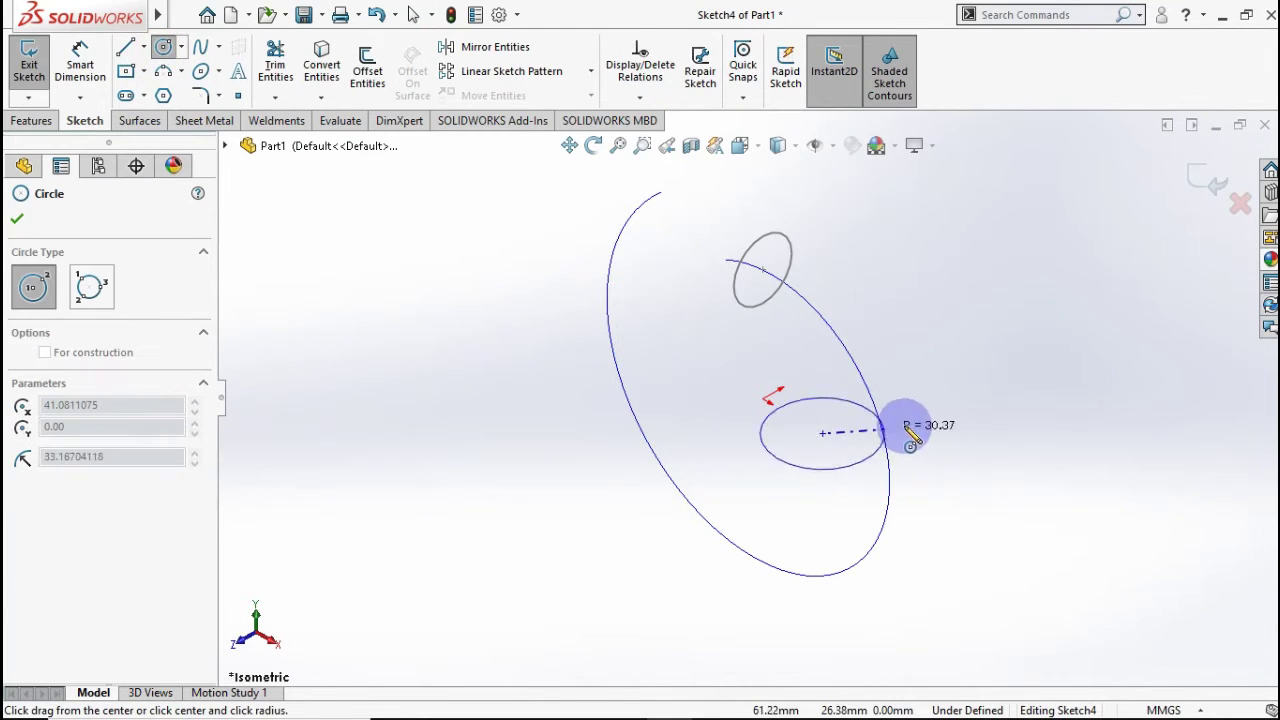
{"action": "left_click", "coordinate": [894, 421]}
{"action": "key", "text": "Escape"}
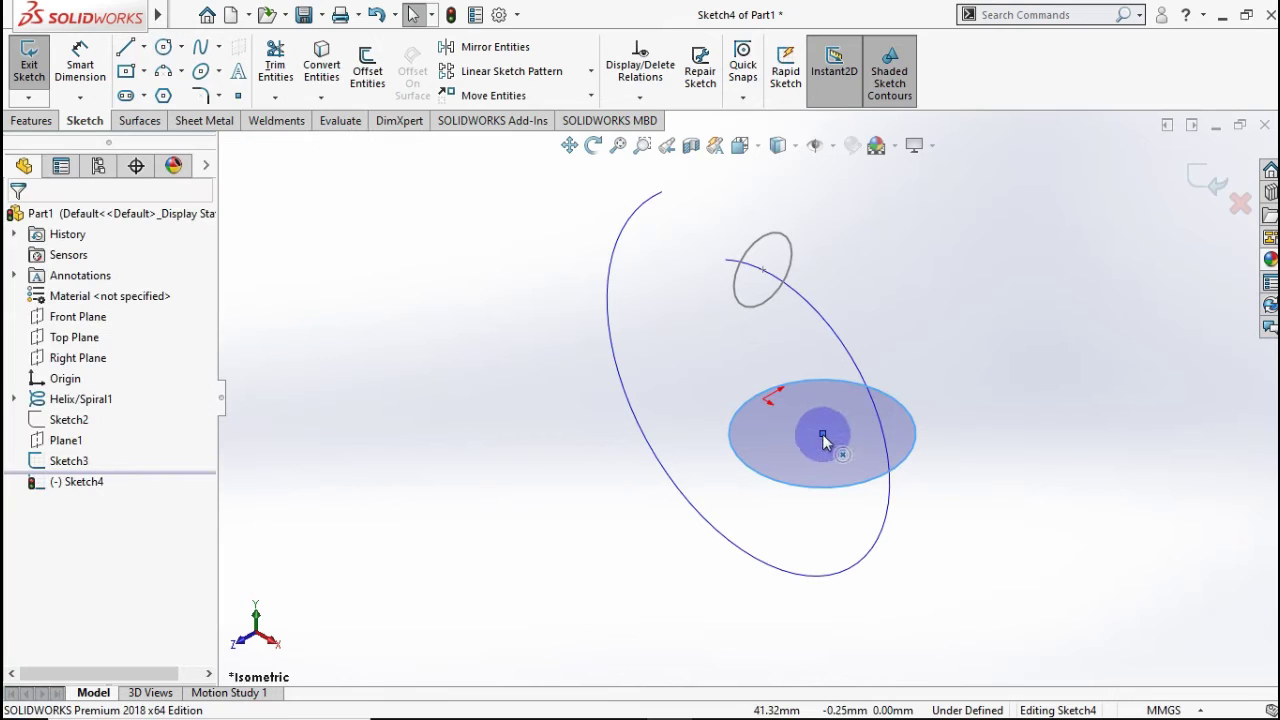
{"action": "left_click", "coordinate": [866, 412]}
{"action": "left_click", "coordinate": [851, 363], "text": "ctrl"}
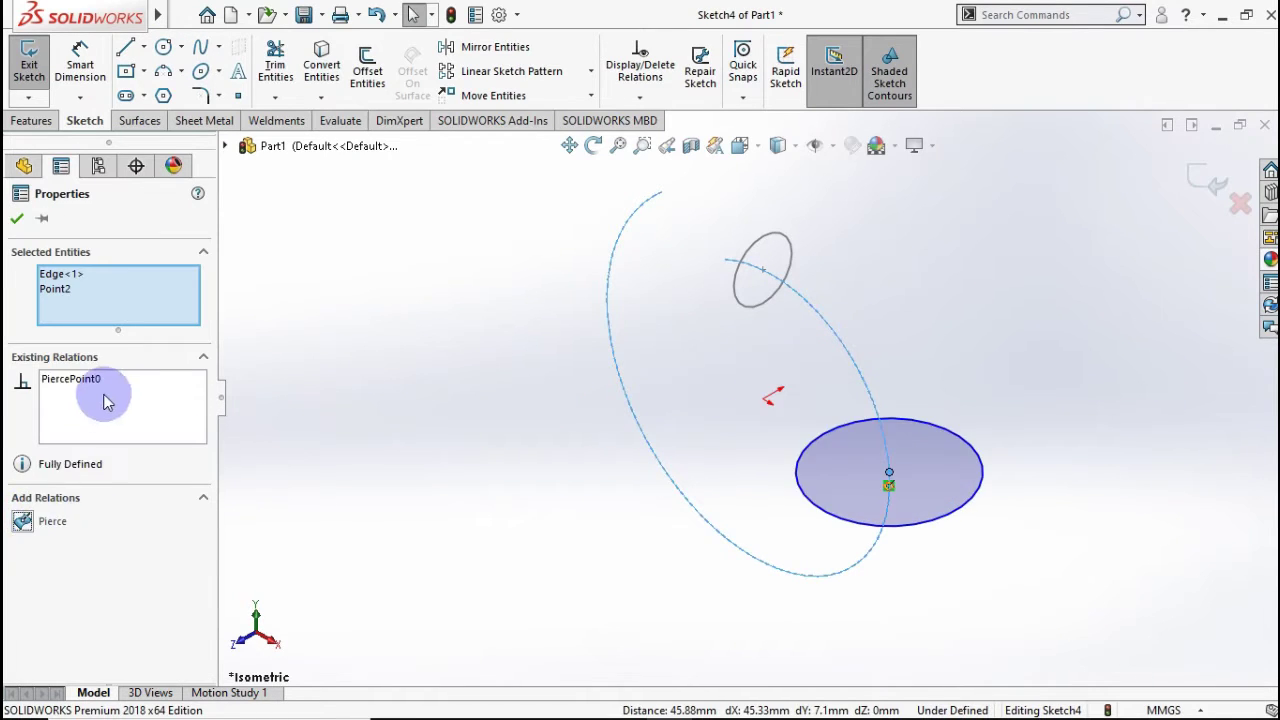
{"action": "left_click", "coordinate": [17, 219]}
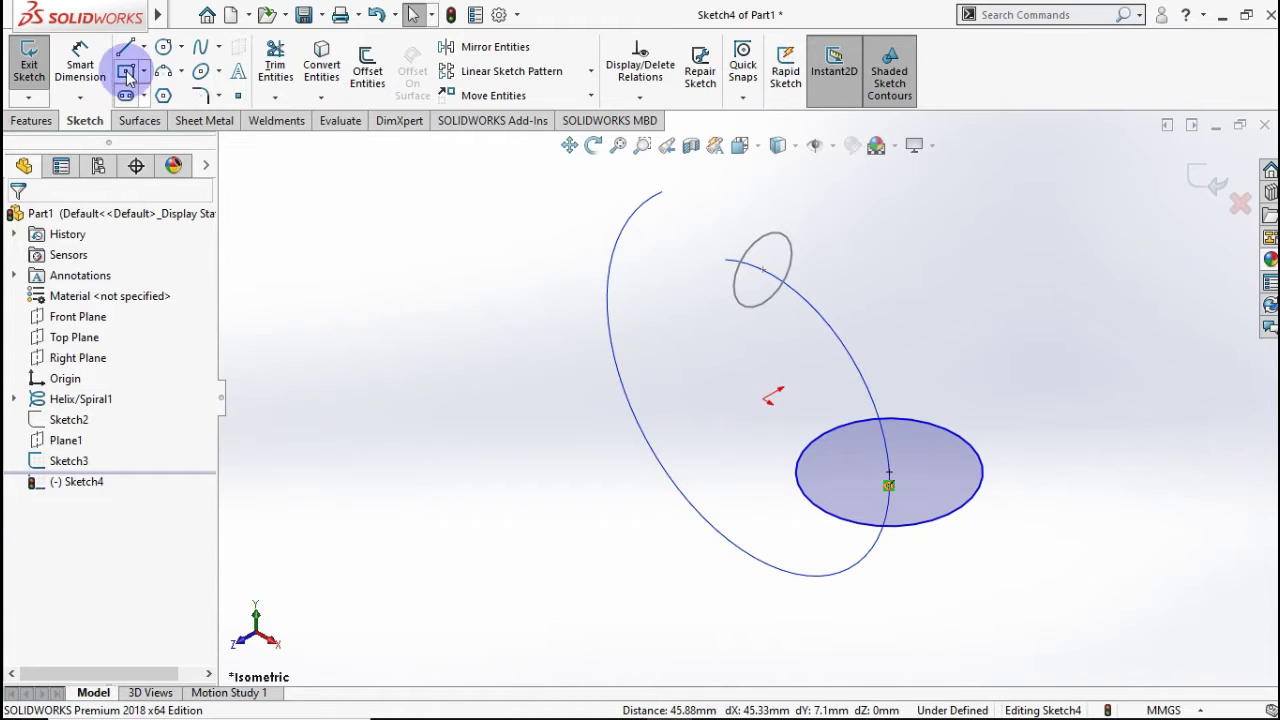
Dimension the Top Plane circle to 50 mm diameter and exit Sketch4.
{"action": "left_click", "coordinate": [80, 56]}
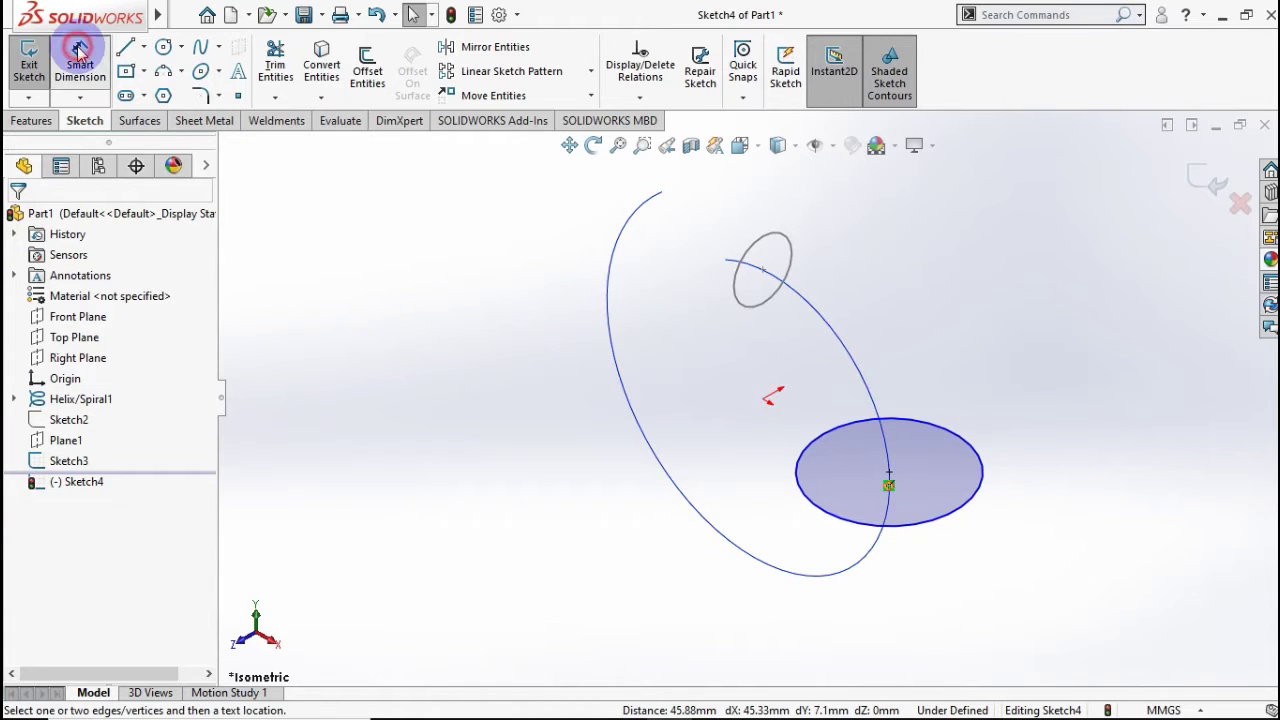
{"action": "left_click", "coordinate": [992, 478]}
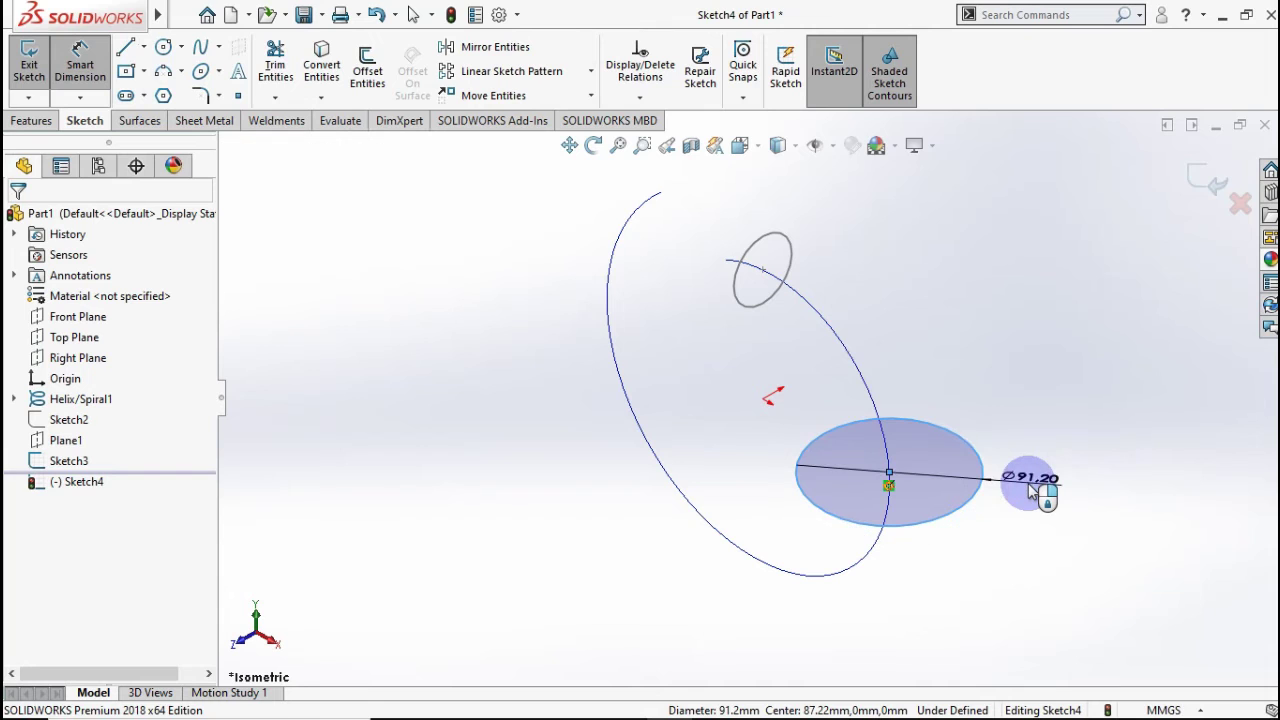
{"action": "left_click", "coordinate": [1030, 500]}
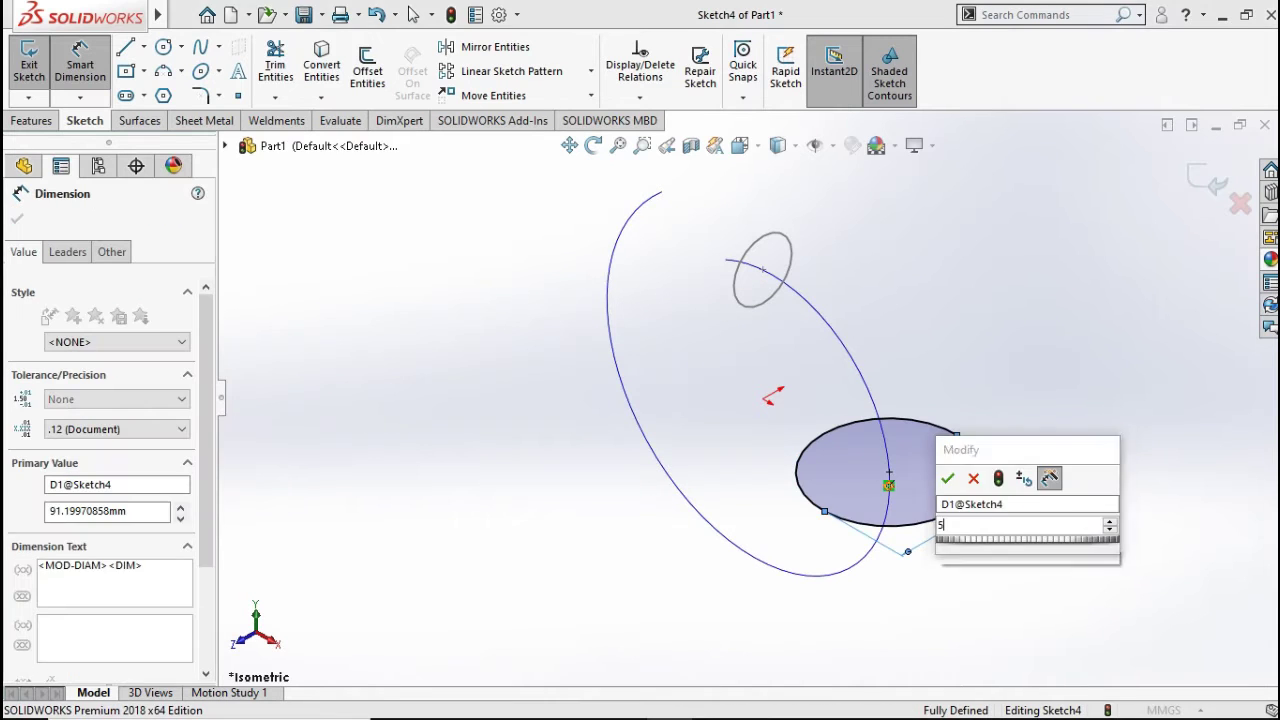
{"action": "left_click", "coordinate": [951, 477]}
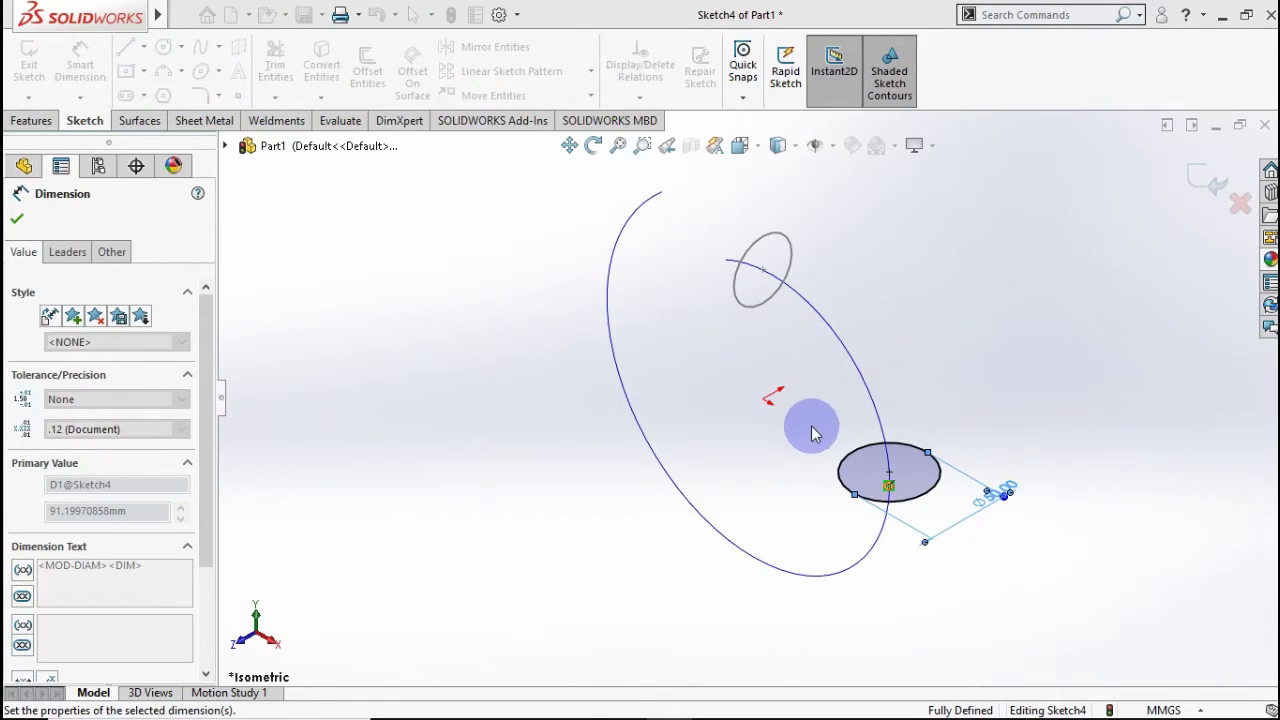
{"action": "left_click", "coordinate": [19, 220]}
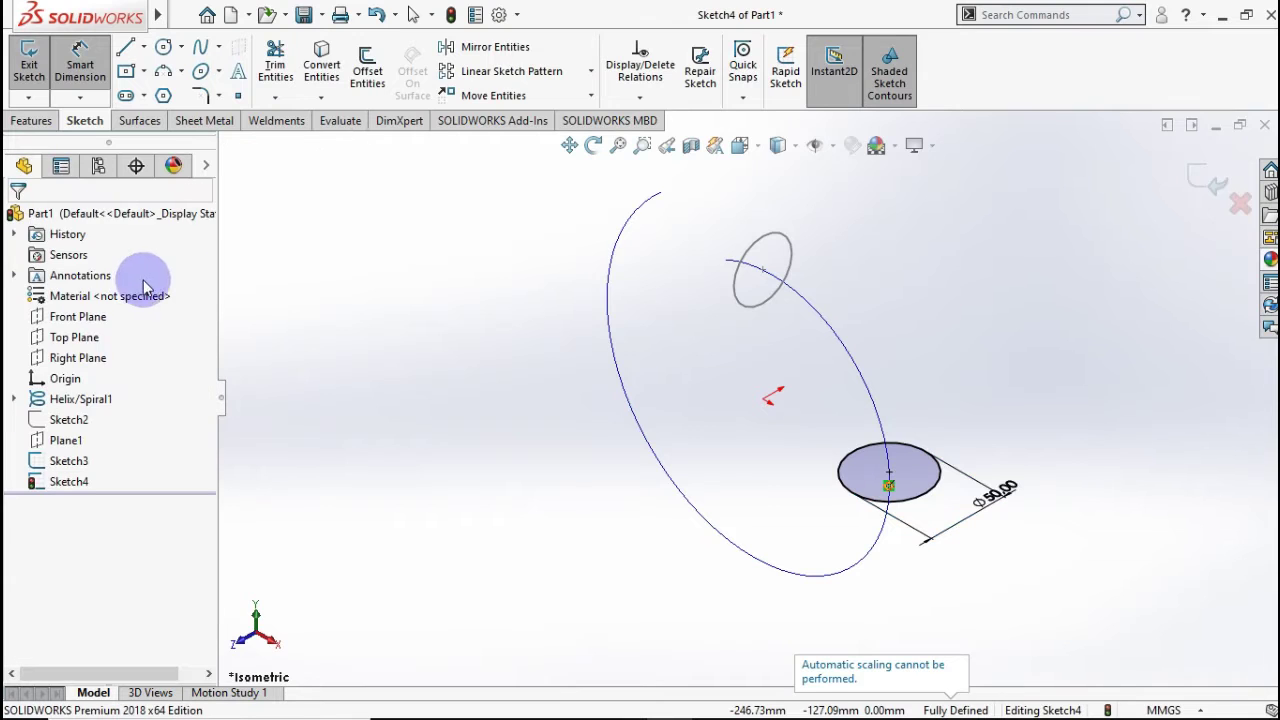
{"action": "left_click", "coordinate": [1201, 178]}
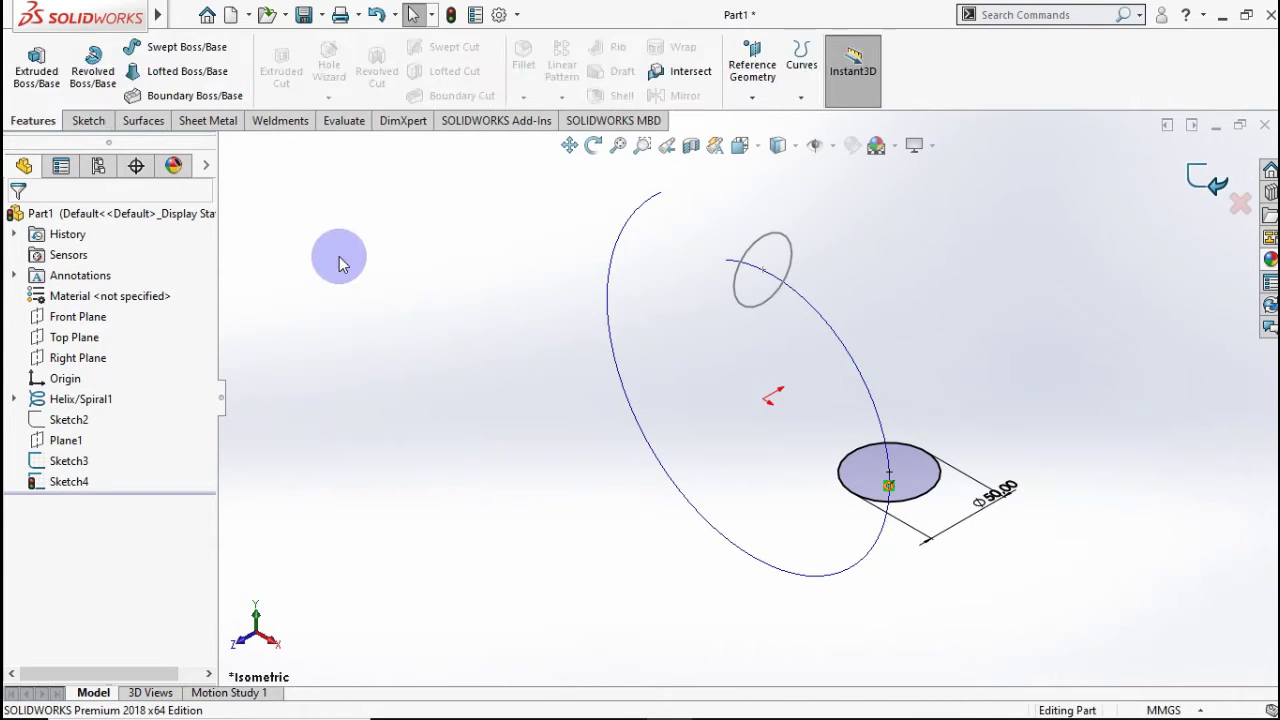
Sketch a circle on the Right Plane below the origin and pierce its centre onto the spiral.
{"action": "left_click", "coordinate": [85, 358]}
{"action": "left_click", "coordinate": [128, 323]}
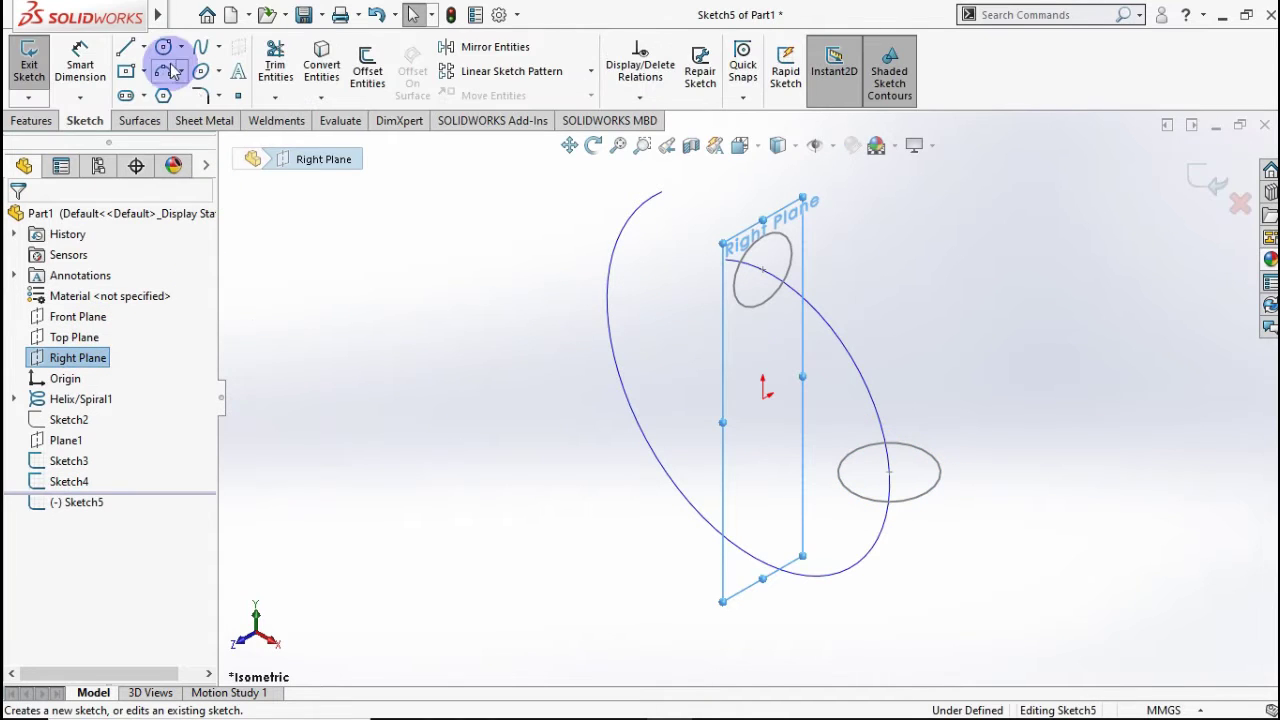
{"action": "left_click", "coordinate": [163, 47]}
{"action": "left_click_drag", "start_coordinate": [763, 516], "coordinate": [810, 535]}
{"action": "key", "text": "Escape"}
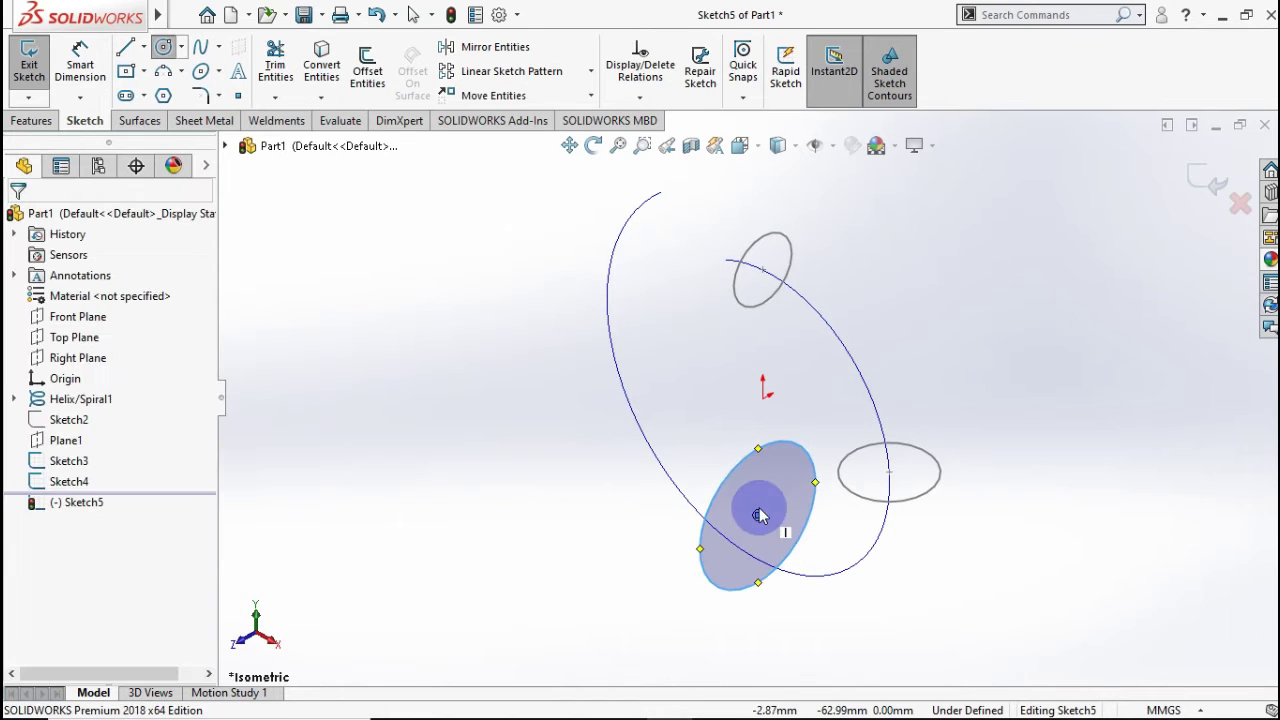
{"action": "left_click", "coordinate": [785, 513]}
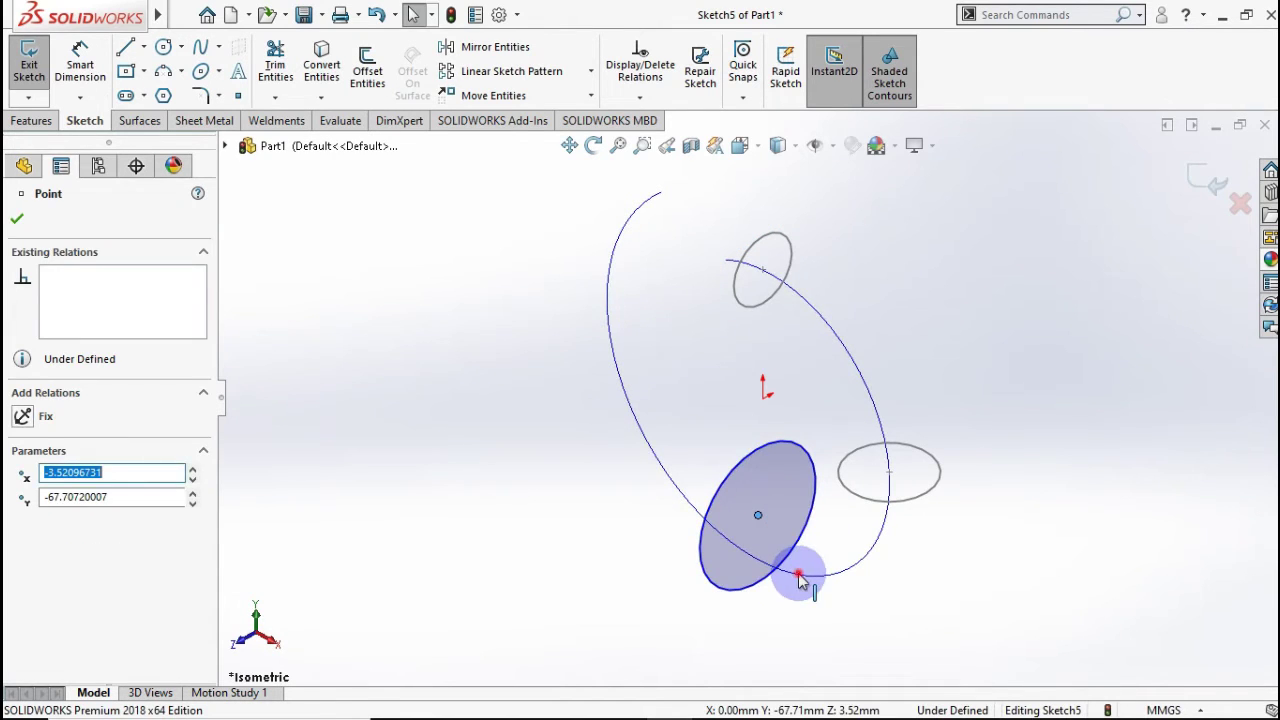
{"action": "left_click", "coordinate": [800, 580], "text": "ctrl"}
{"action": "left_click", "coordinate": [52, 522]}
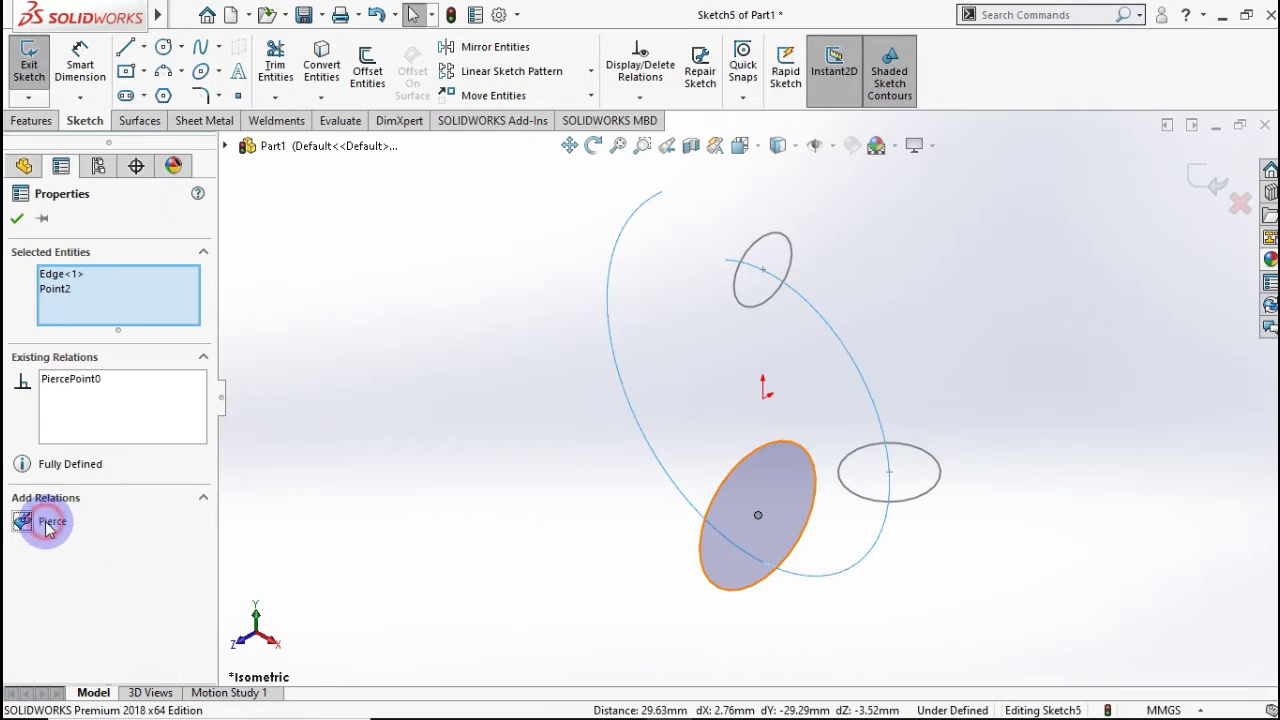
{"action": "left_click", "coordinate": [17, 220]}
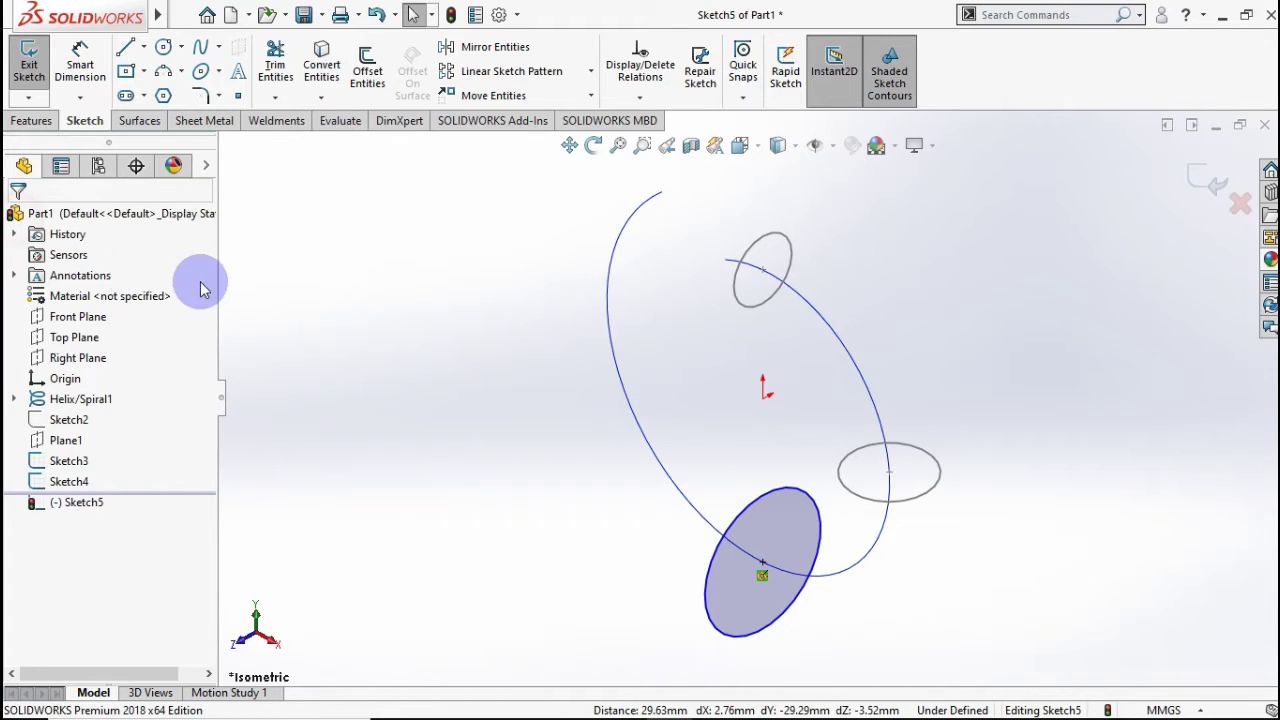
Dimension the Right Plane circle to 60 mm diameter and exit Sketch5.
{"action": "left_click", "coordinate": [80, 58]}
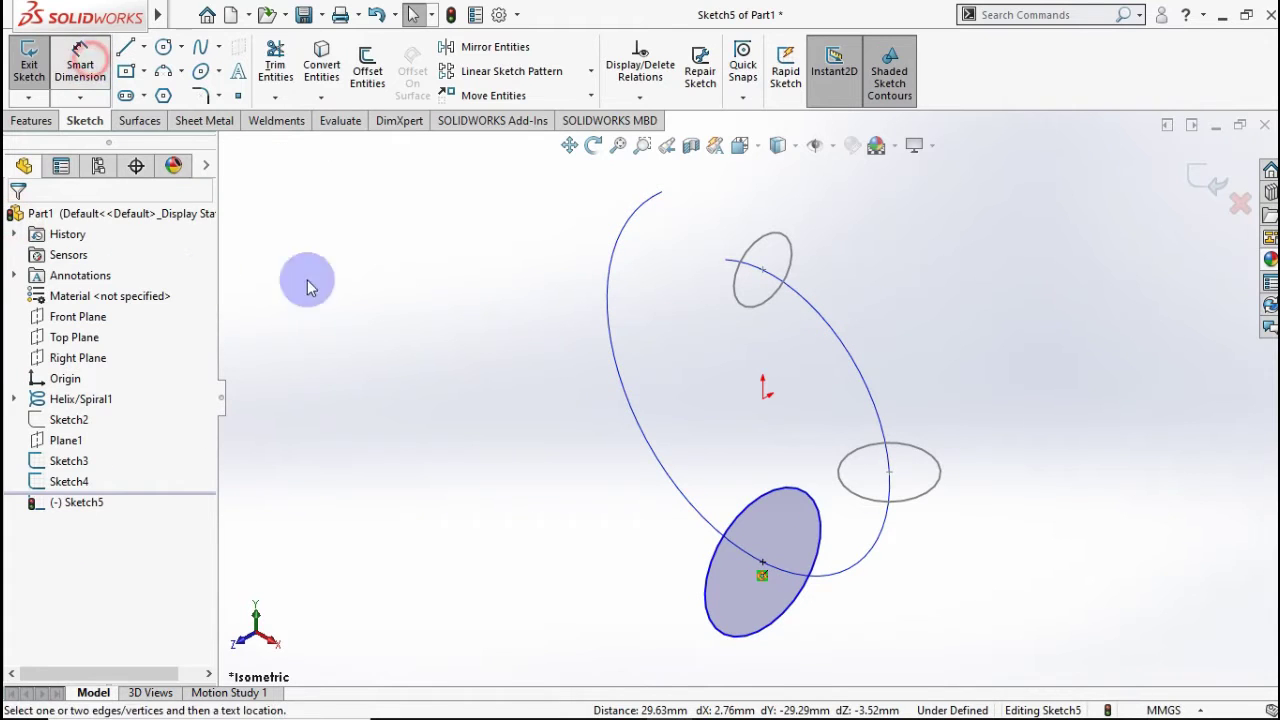
{"action": "left_click", "coordinate": [743, 490]}
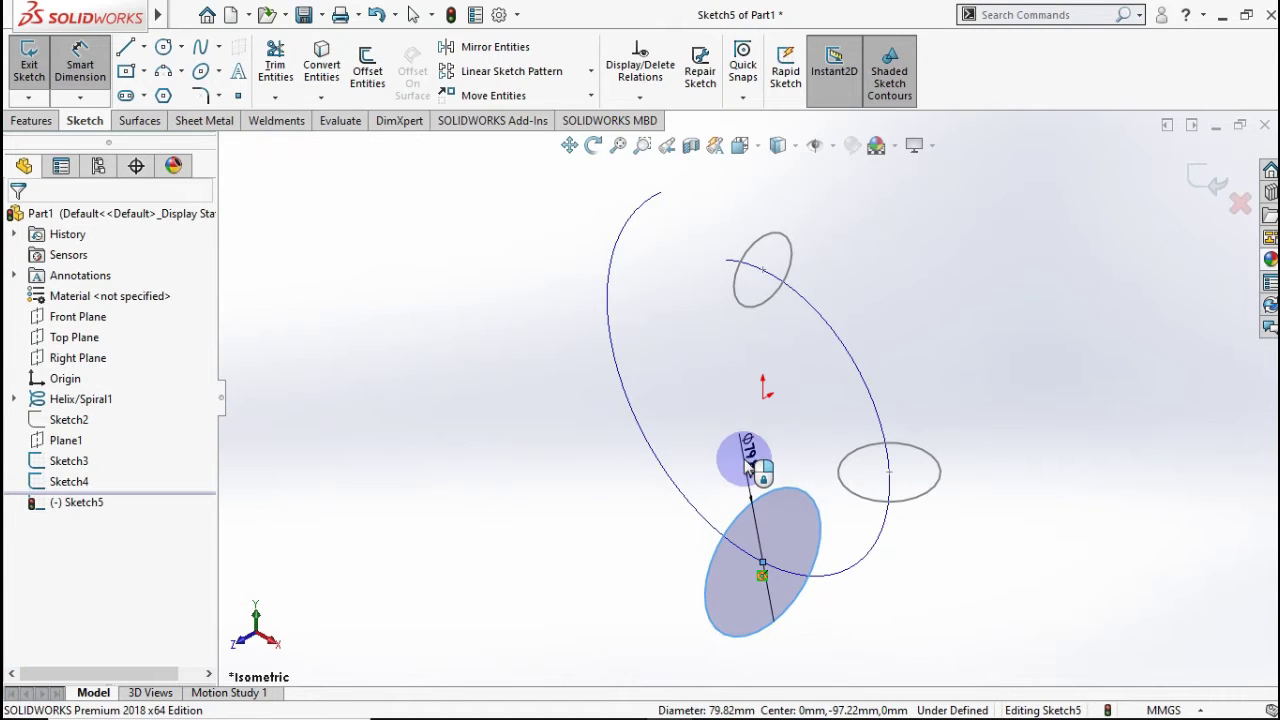
{"action": "left_click", "coordinate": [730, 485]}
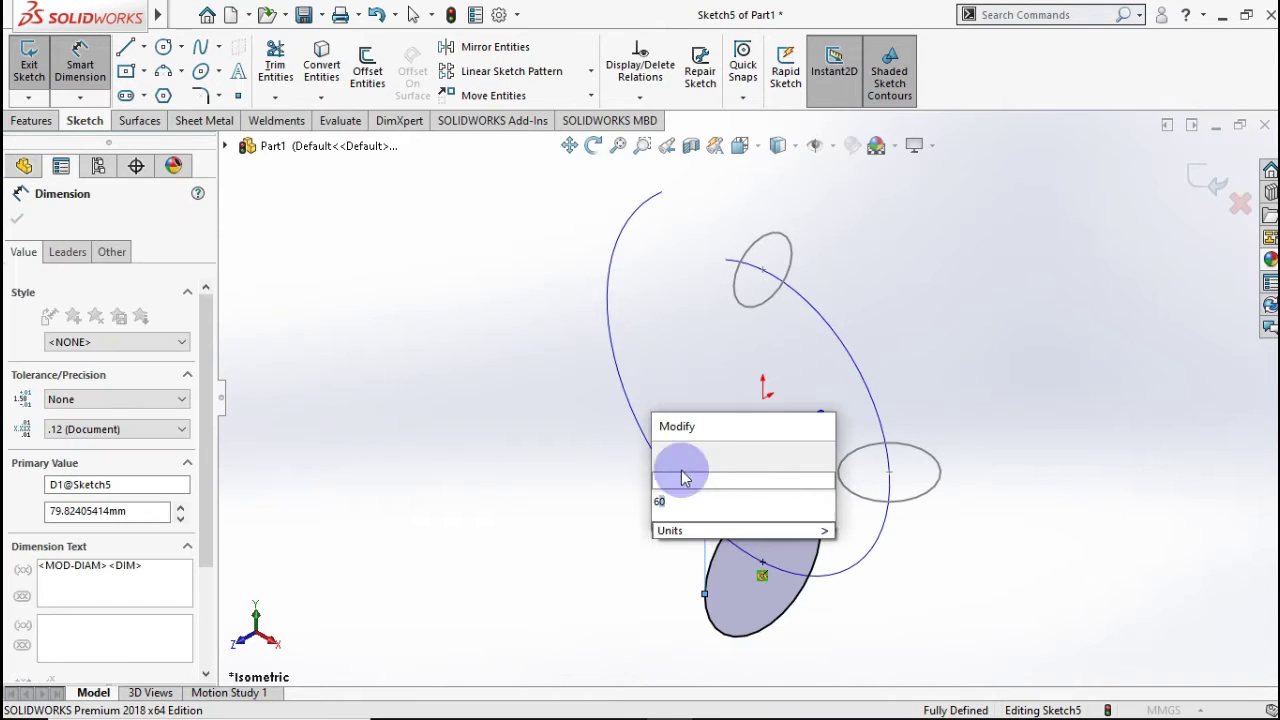
{"action": "left_click", "coordinate": [665, 453]}
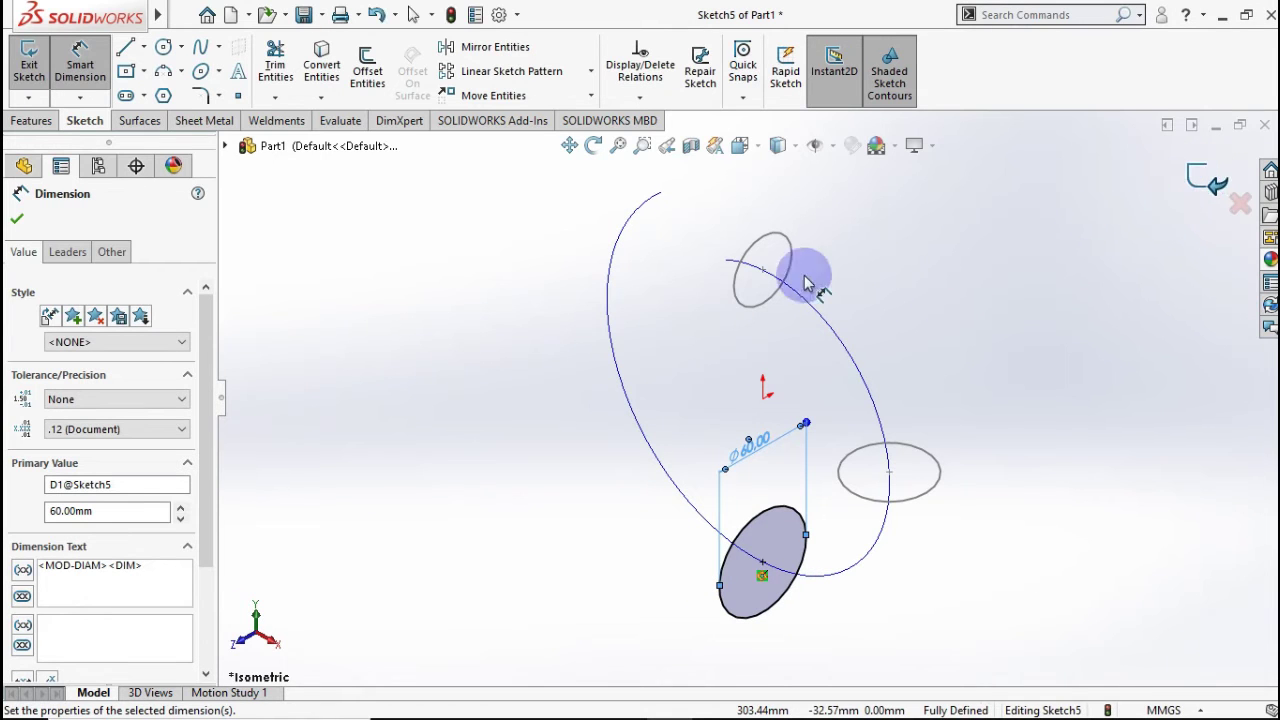
{"action": "key", "text": "Escape"}
{"action": "key", "text": "ctrl+b"}
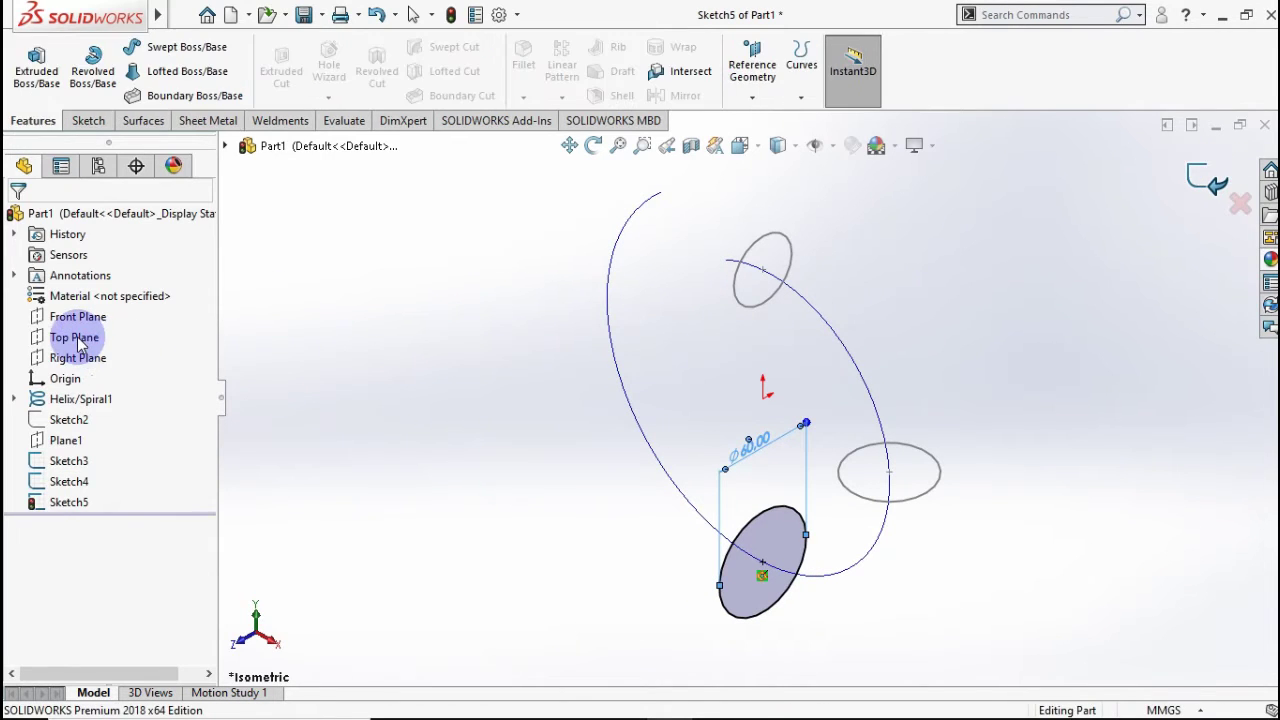
Sketch another circle on the Top Plane and pierce its centre onto the spiral.
{"action": "left_click", "coordinate": [89, 341]}
{"action": "left_click", "coordinate": [94, 303]}
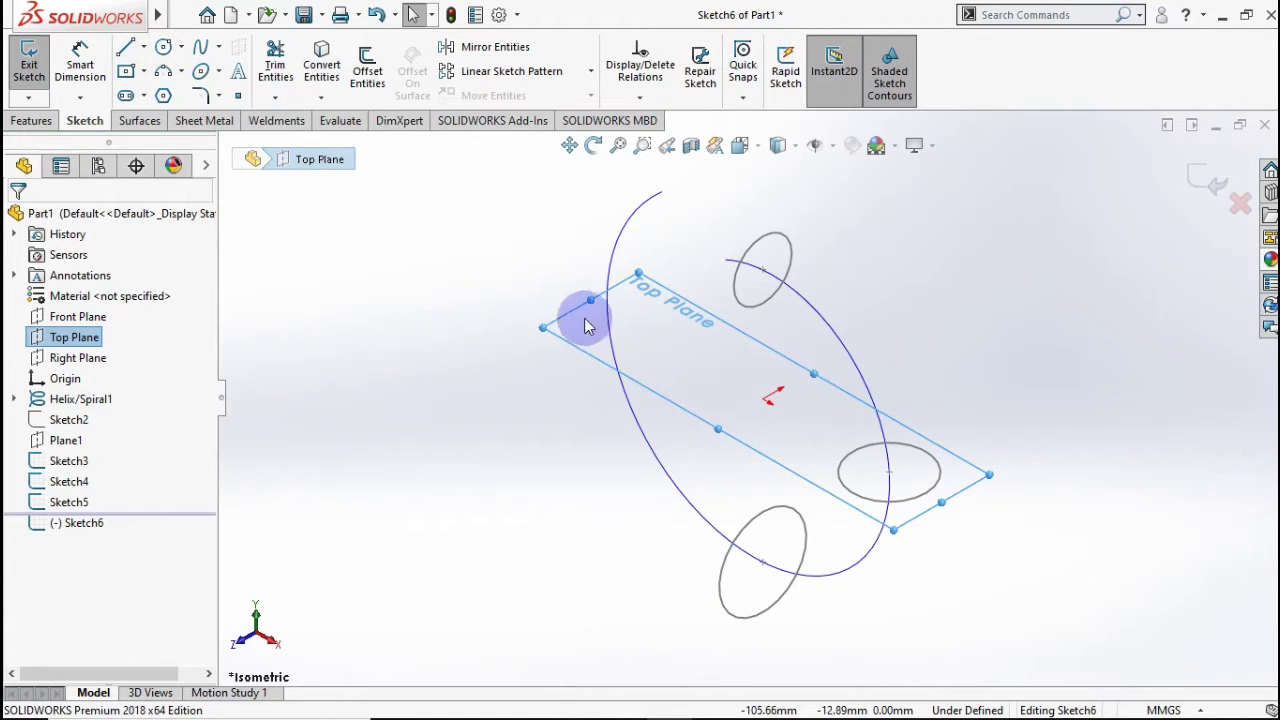
{"action": "left_click", "coordinate": [163, 46]}
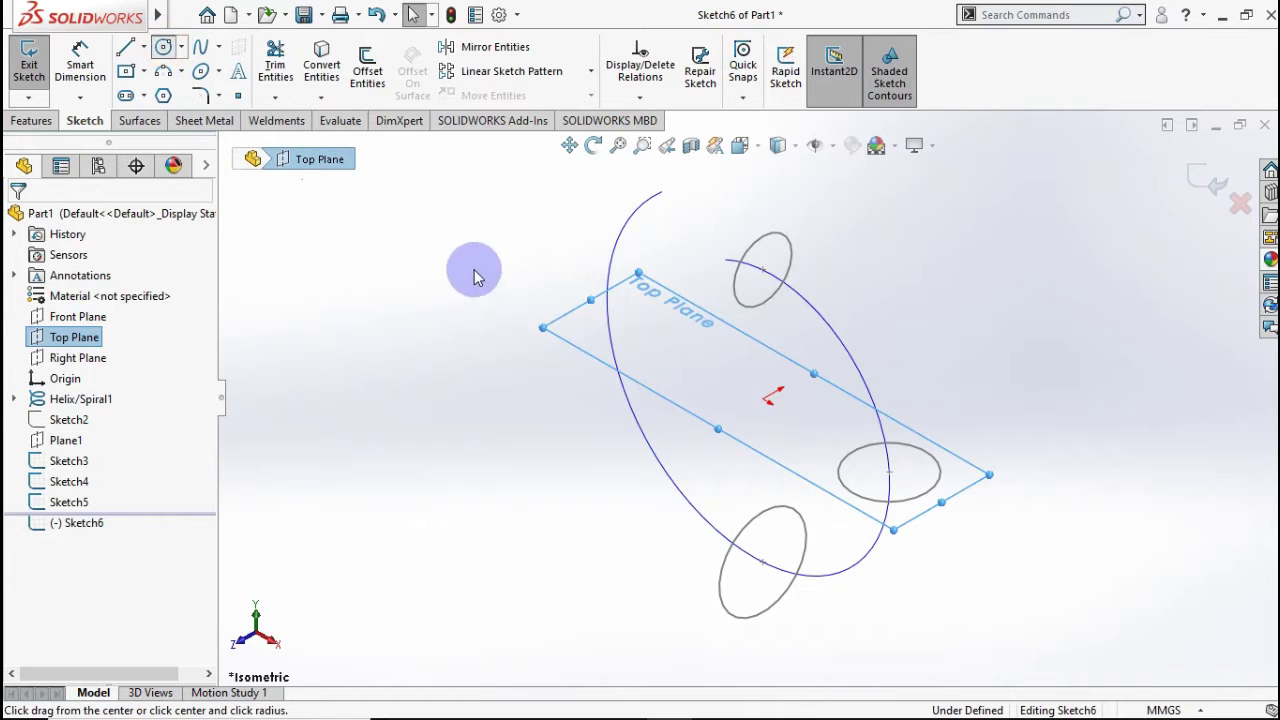
{"action": "left_click", "coordinate": [548, 276]}
{"action": "left_click", "coordinate": [633, 316]}
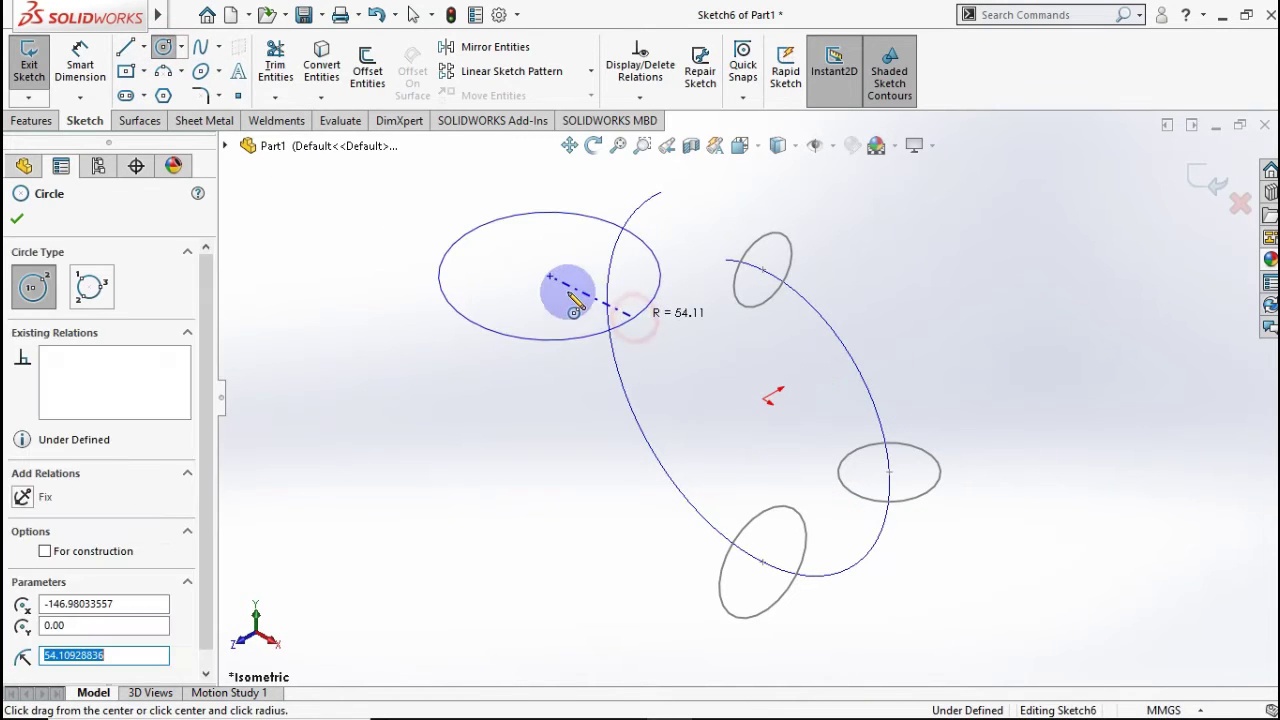
{"action": "key", "text": "Escape"}
{"action": "left_click", "coordinate": [549, 276]}
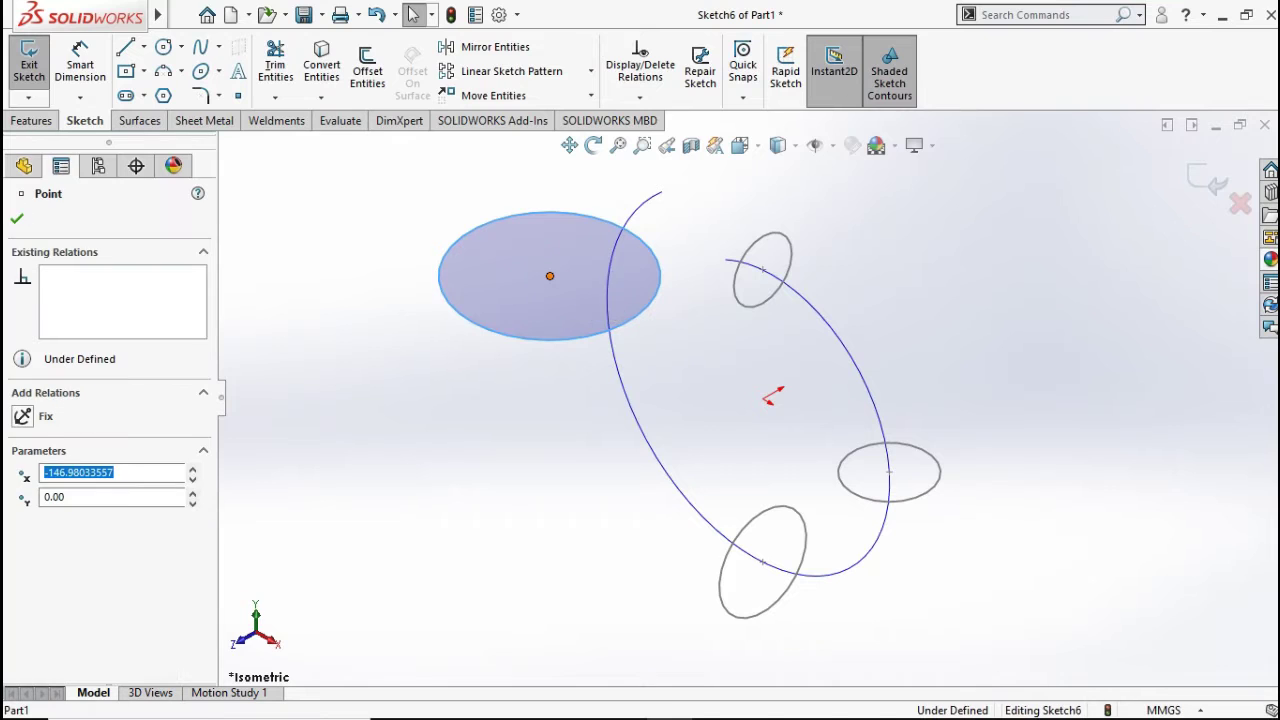
{"action": "left_click", "coordinate": [606, 290], "text": "ctrl"}
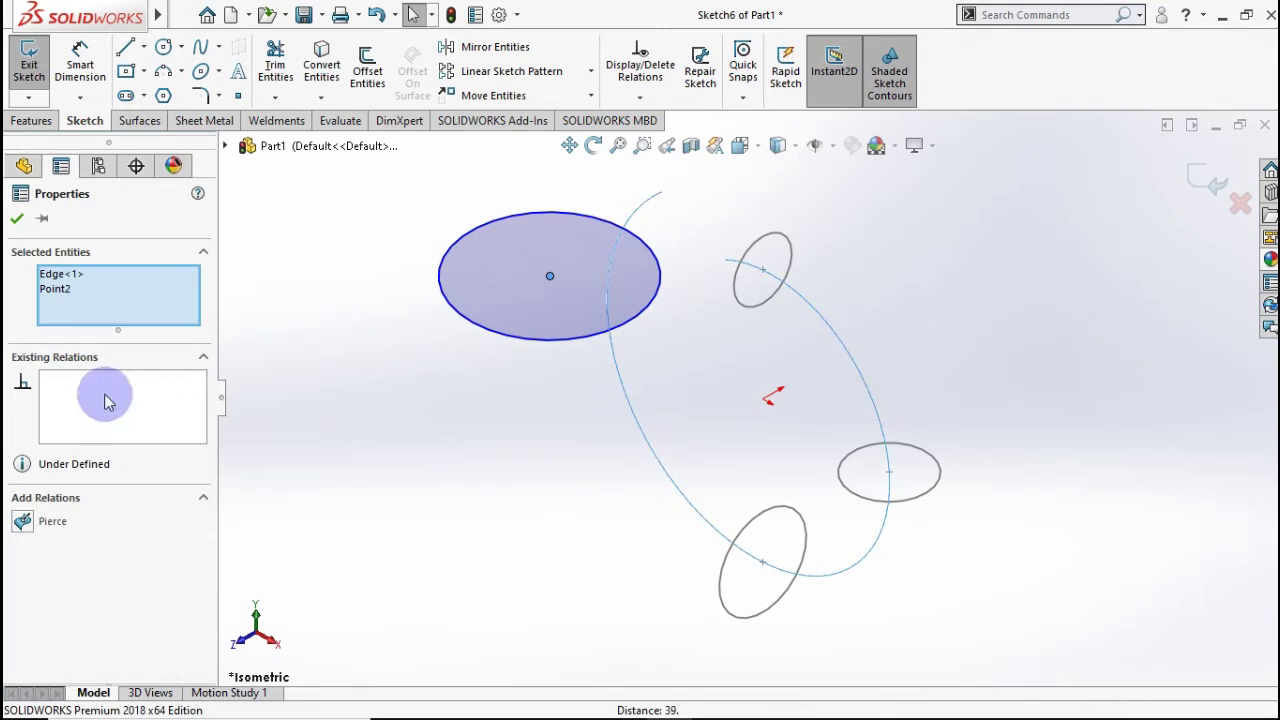
{"action": "left_click", "coordinate": [19, 224]}
Dimension the new circle to 70 mm diameter and exit Sketch6.
{"action": "left_click", "coordinate": [80, 60]}
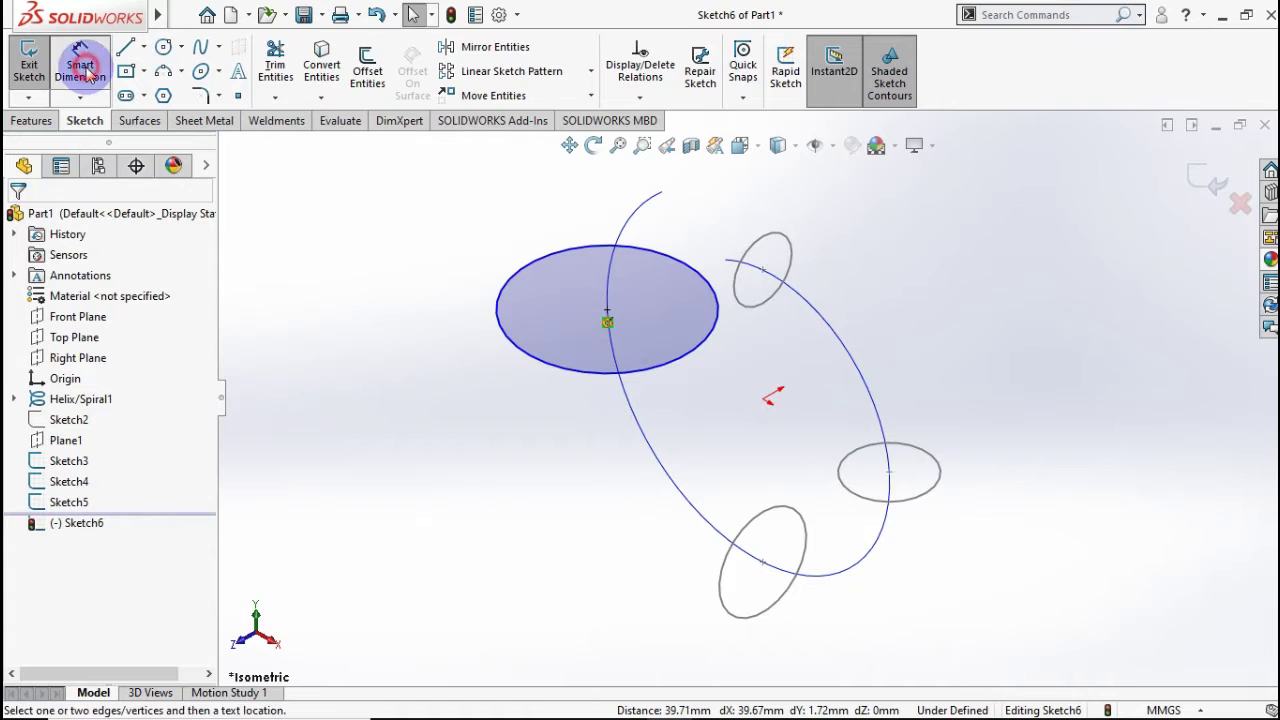
{"action": "left_click", "coordinate": [490, 314]}
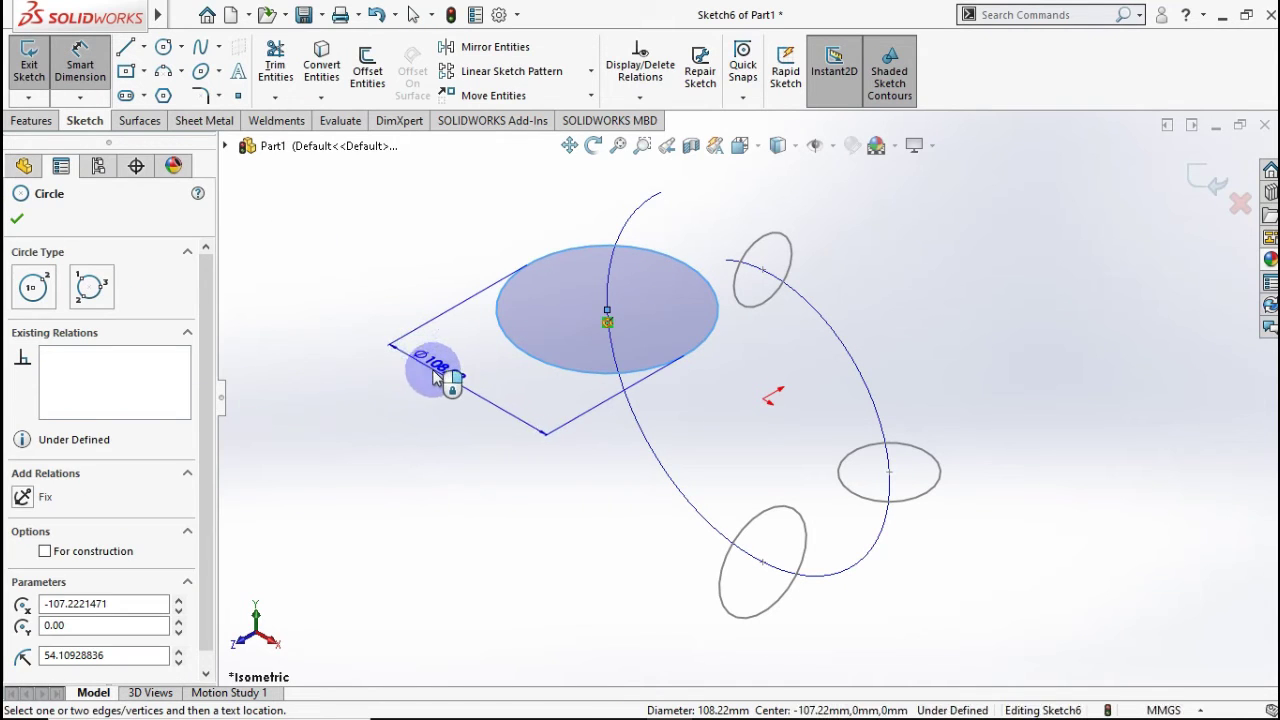
{"action": "left_click", "coordinate": [447, 385]}
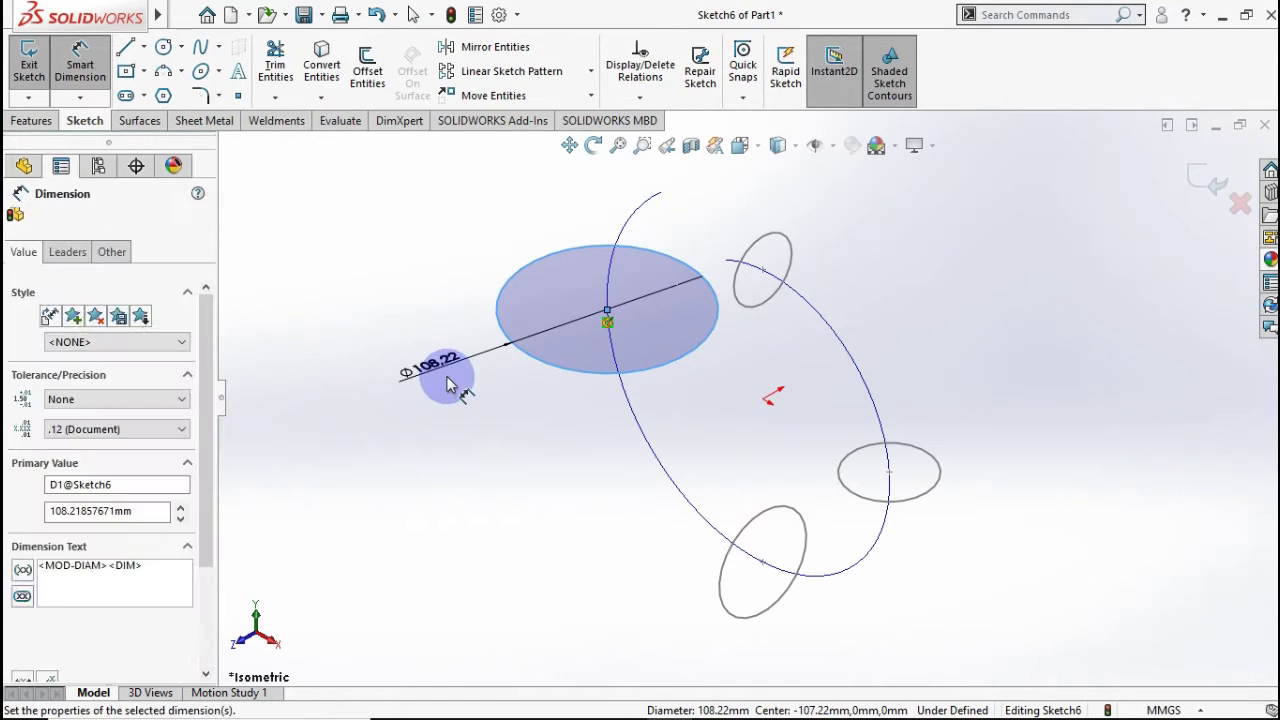
{"action": "type", "text": "70"}
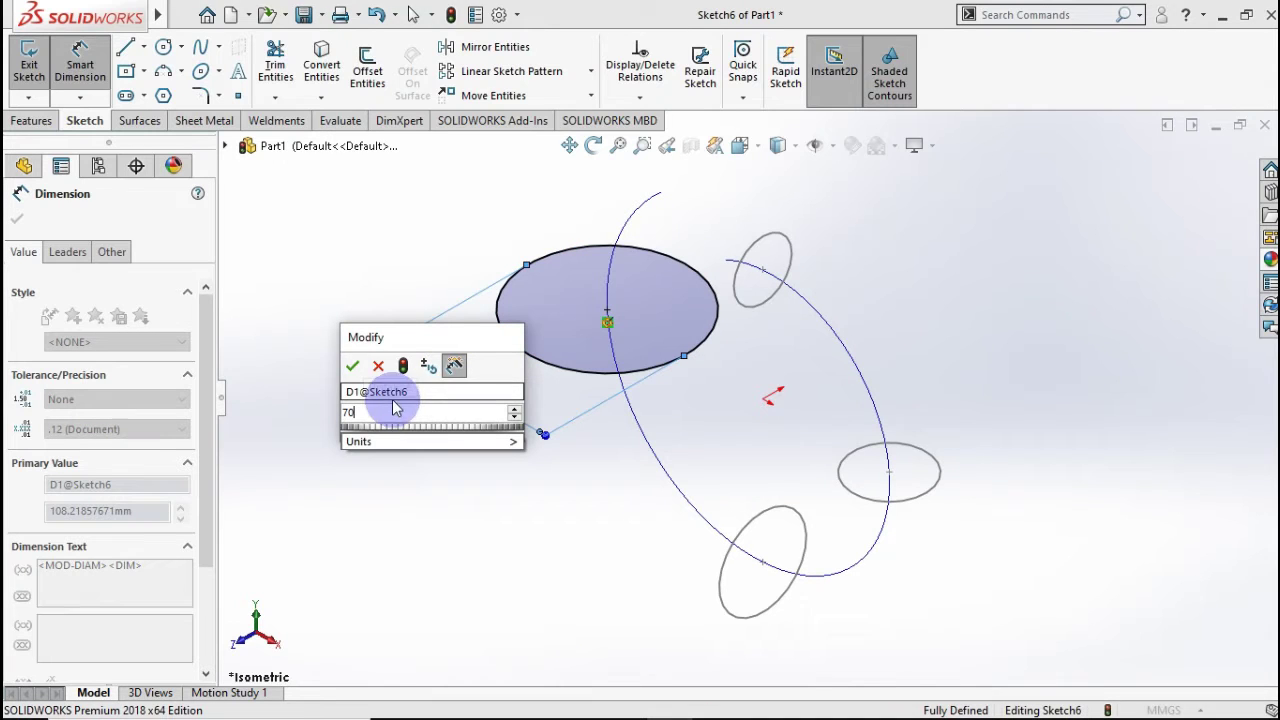
{"action": "left_click", "coordinate": [352, 368]}
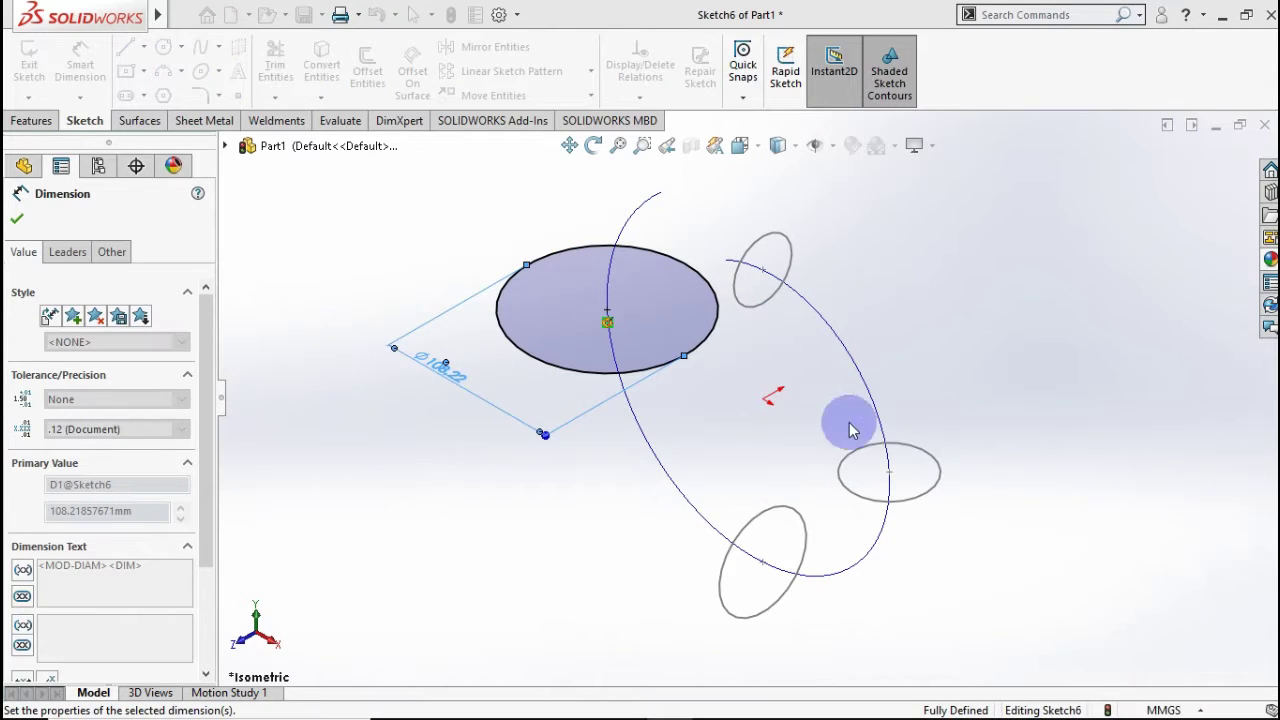
{"action": "left_click", "coordinate": [12, 226]}
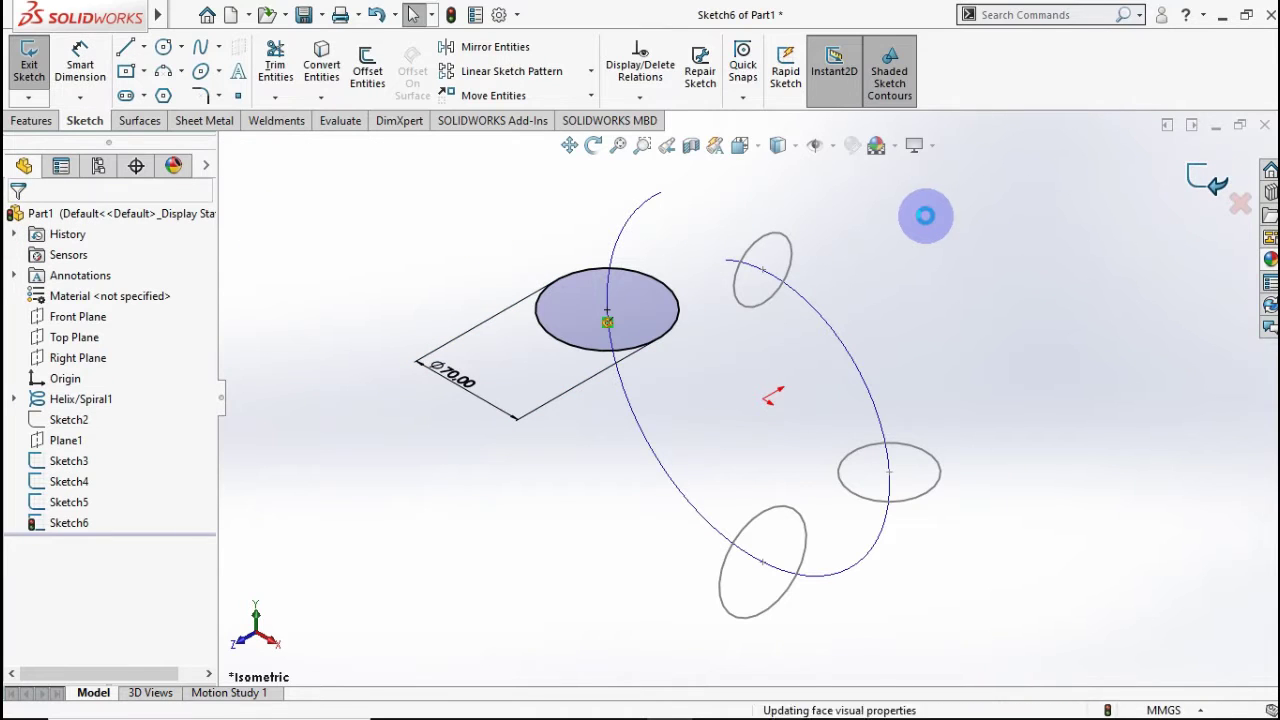
{"action": "key", "text": "ctrl+b"}
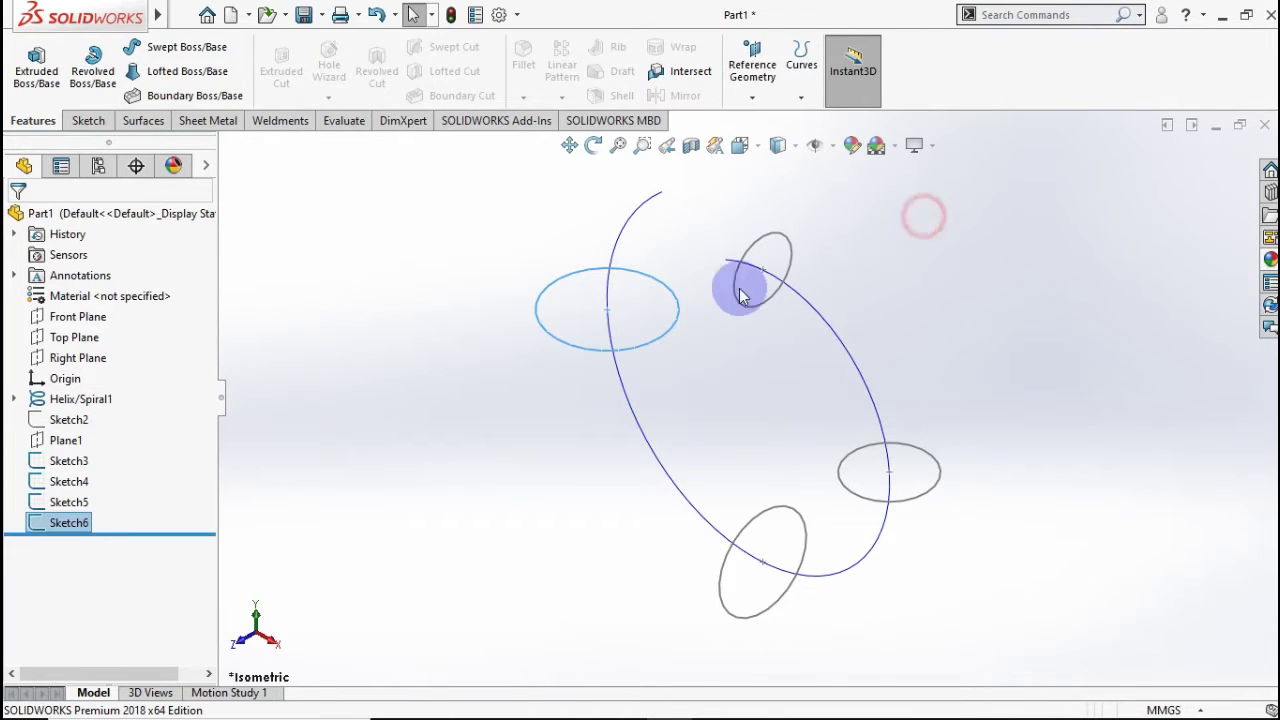
Draw a circle on Plane1 whose centre pierces the helix path.
{"action": "left_click", "coordinate": [68, 443]}
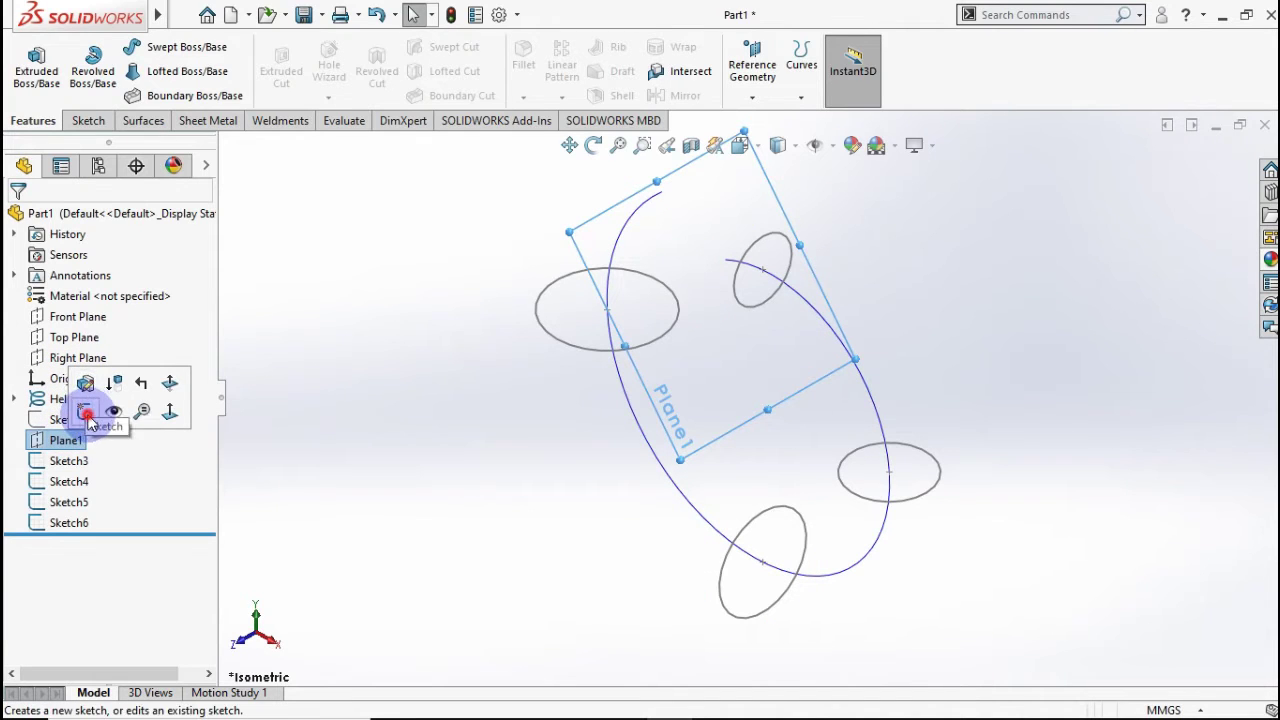
{"action": "left_click", "coordinate": [86, 412]}
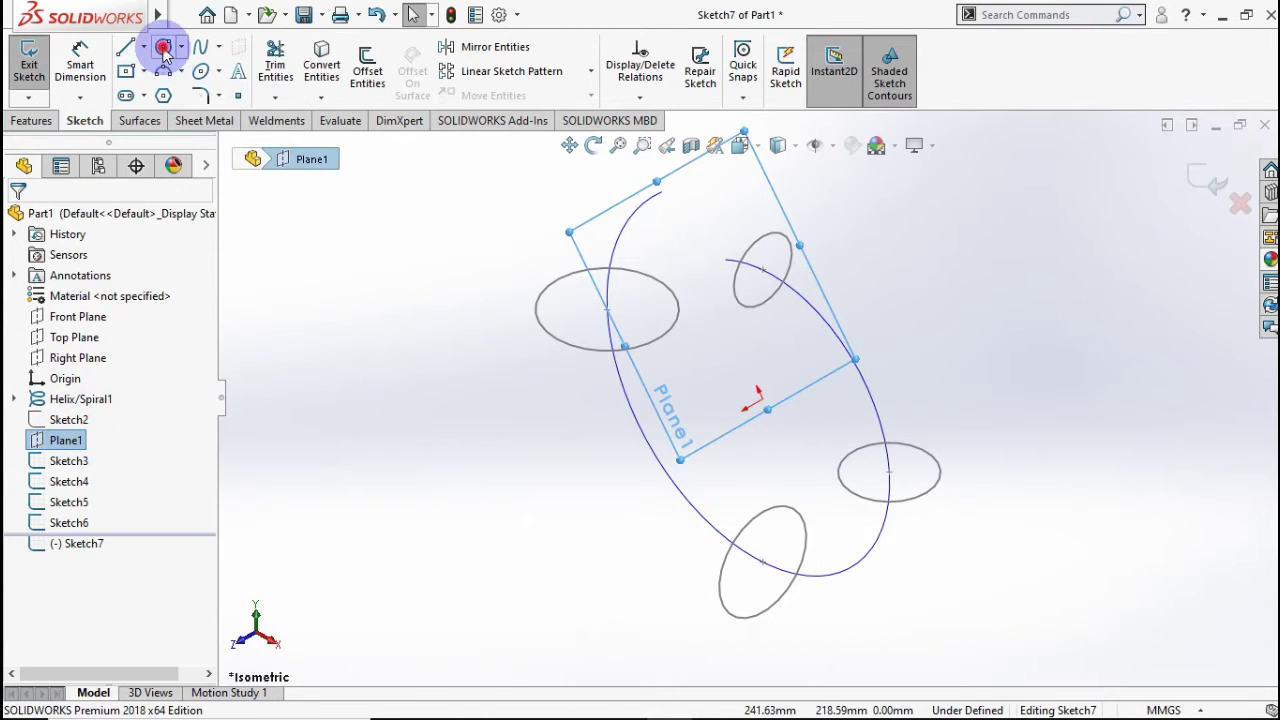
{"action": "left_click", "coordinate": [163, 47]}
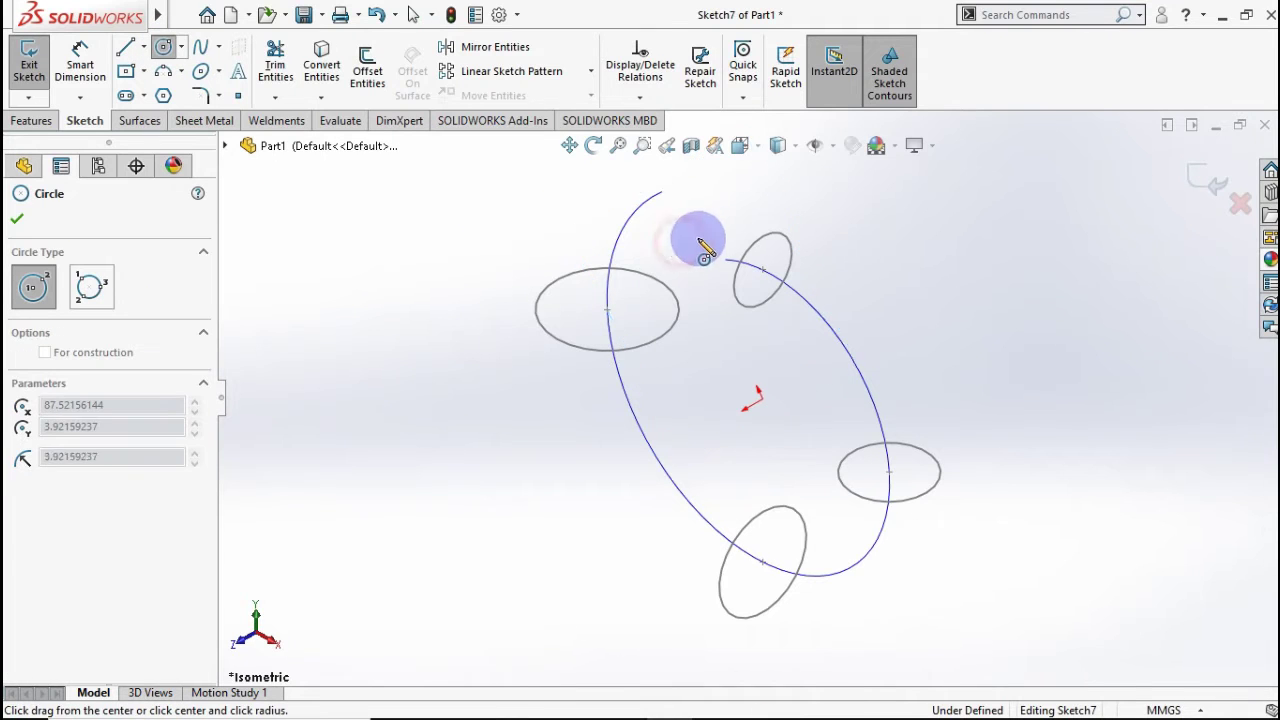
{"action": "left_click", "coordinate": [729, 232]}
{"action": "key", "text": "Escape"}
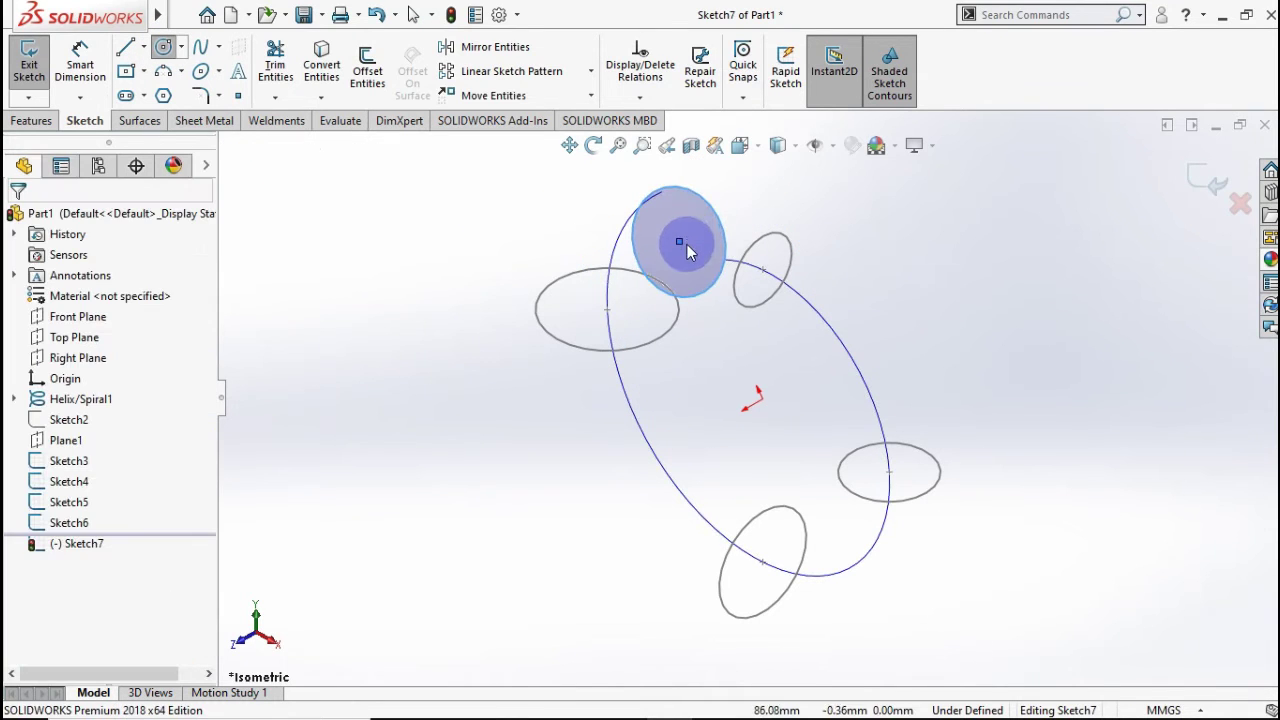
{"action": "left_click", "coordinate": [679, 243]}
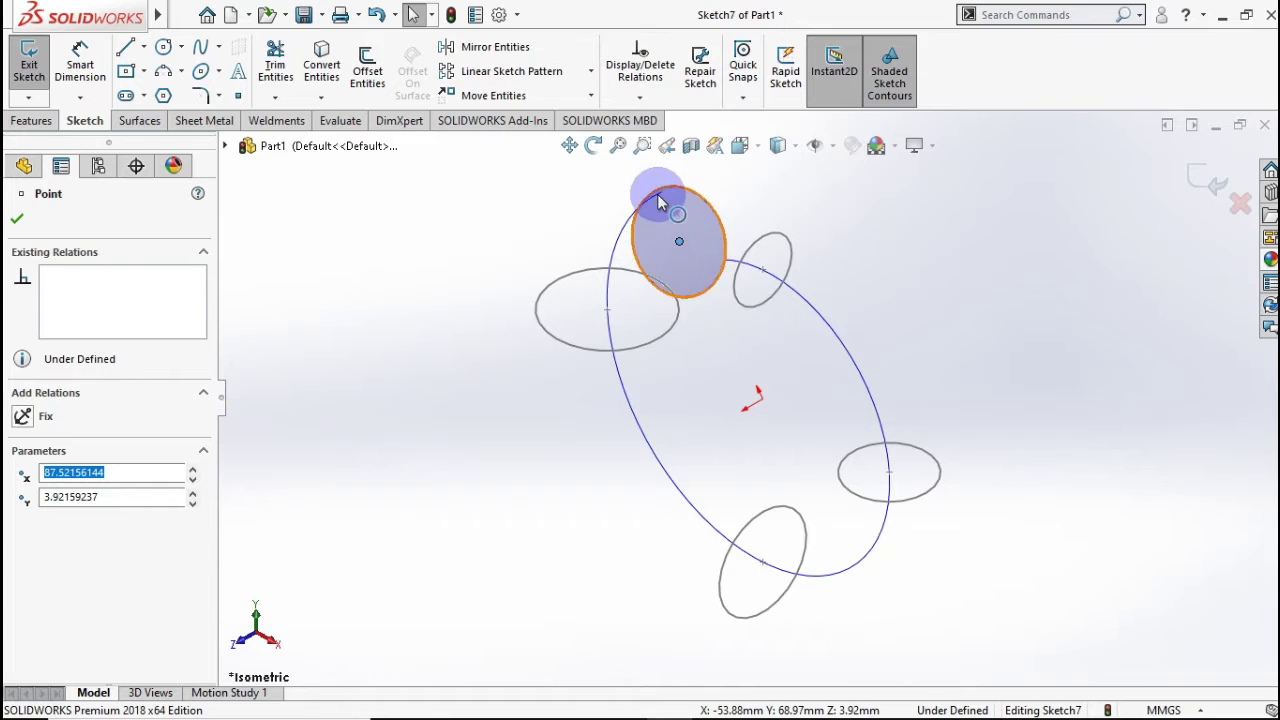
{"action": "left_click", "coordinate": [612, 242], "text": "ctrl"}
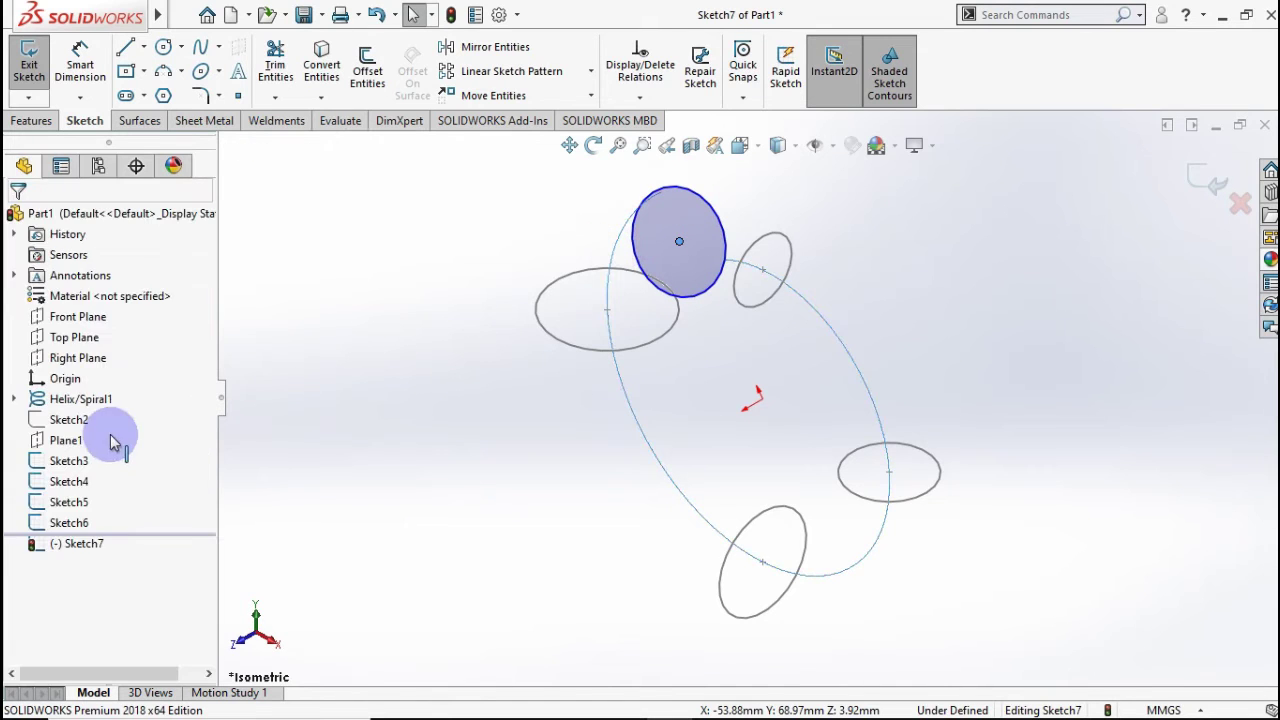
{"action": "left_click", "coordinate": [50, 512]}
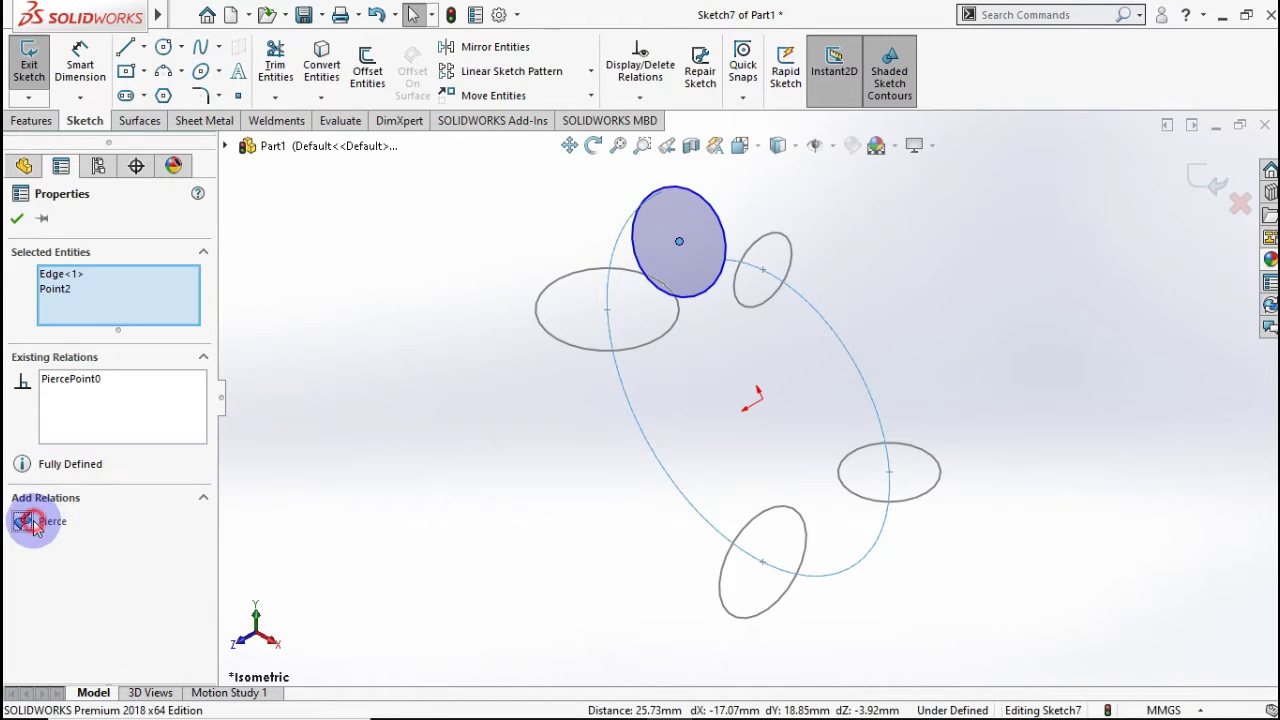
{"action": "left_click", "coordinate": [15, 223]}
Dimension the circle to 80 mm diameter and exit Sketch7.
{"action": "left_click", "coordinate": [80, 60]}
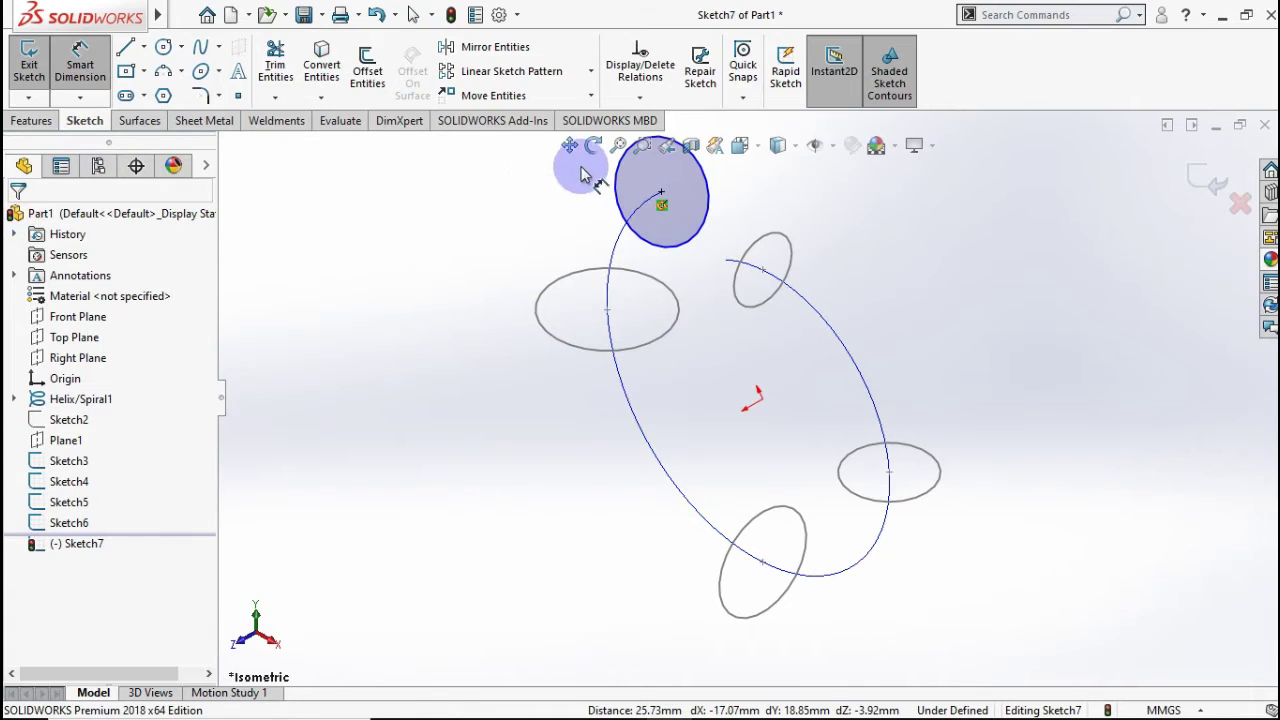
{"action": "left_click", "coordinate": [620, 180]}
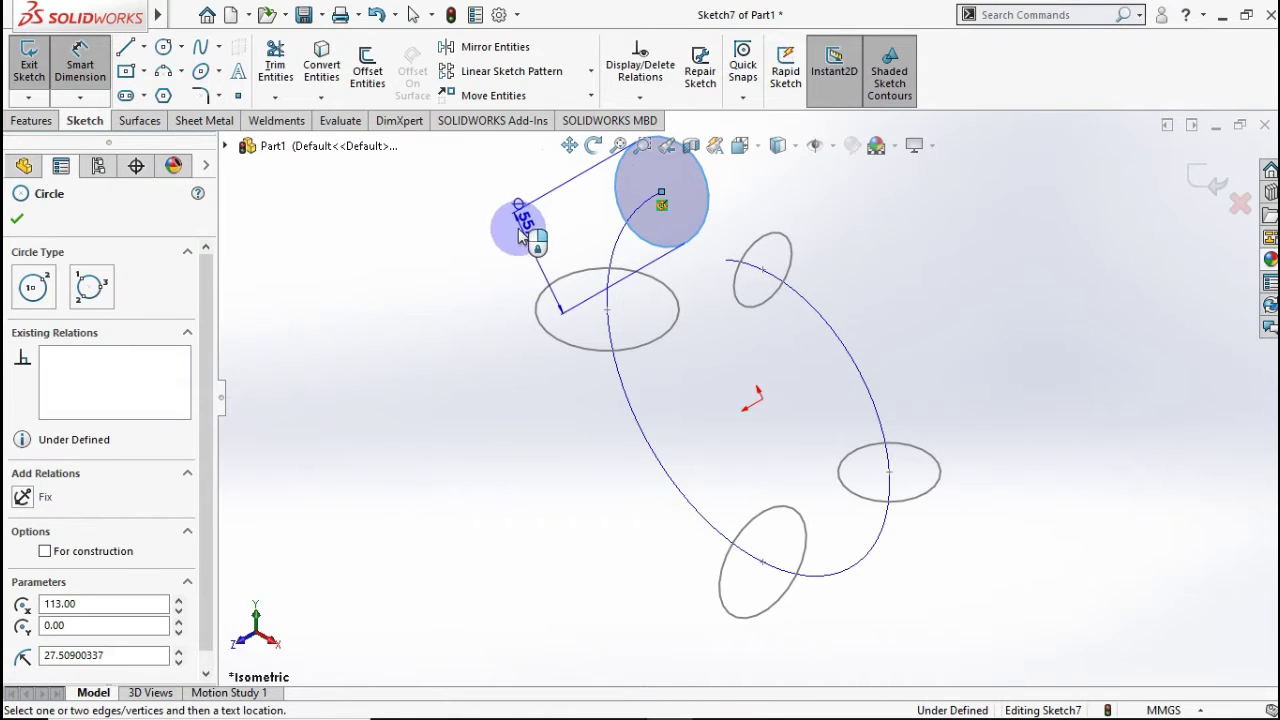
{"action": "left_click", "coordinate": [536, 255]}
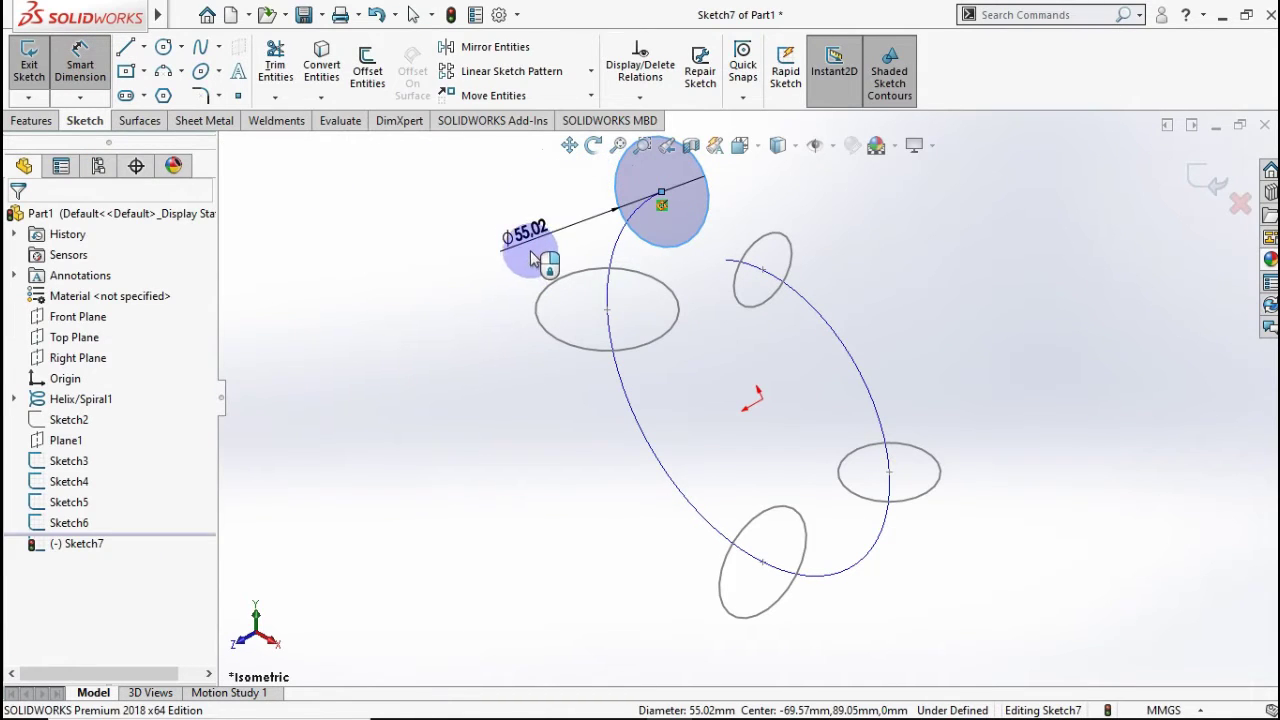
{"action": "type", "text": "80"}
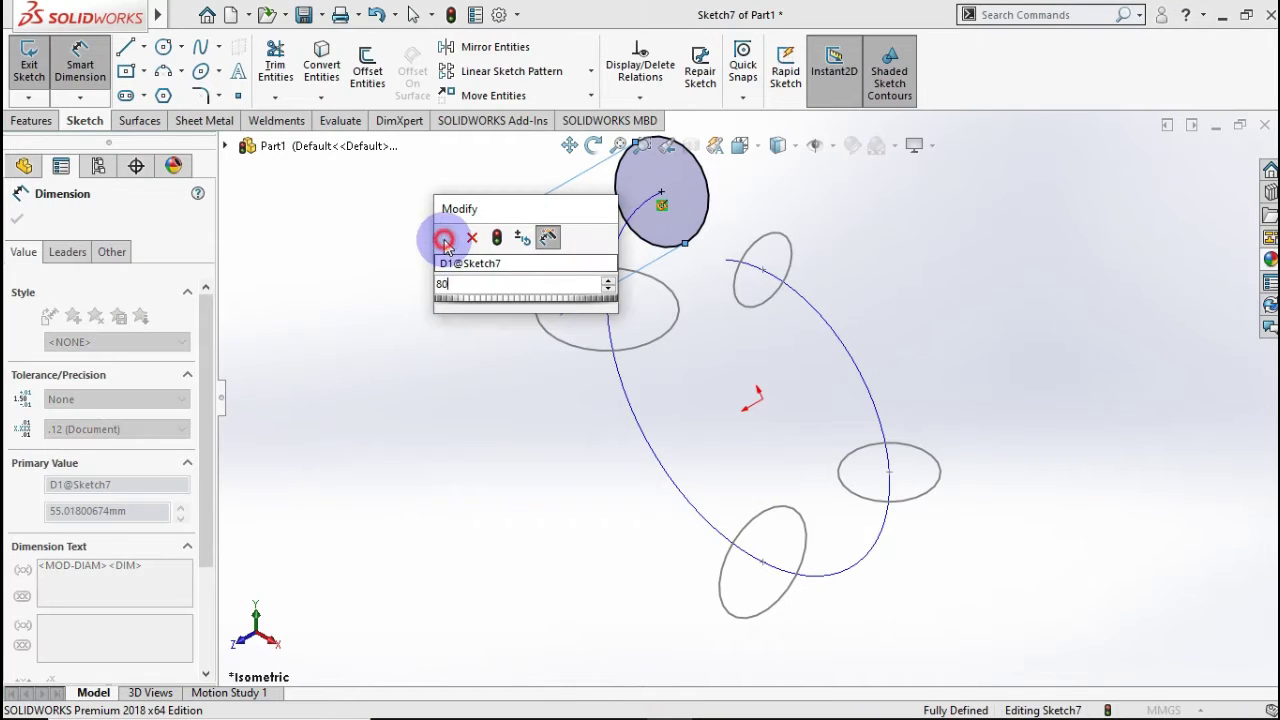
{"action": "left_click", "coordinate": [444, 240]}
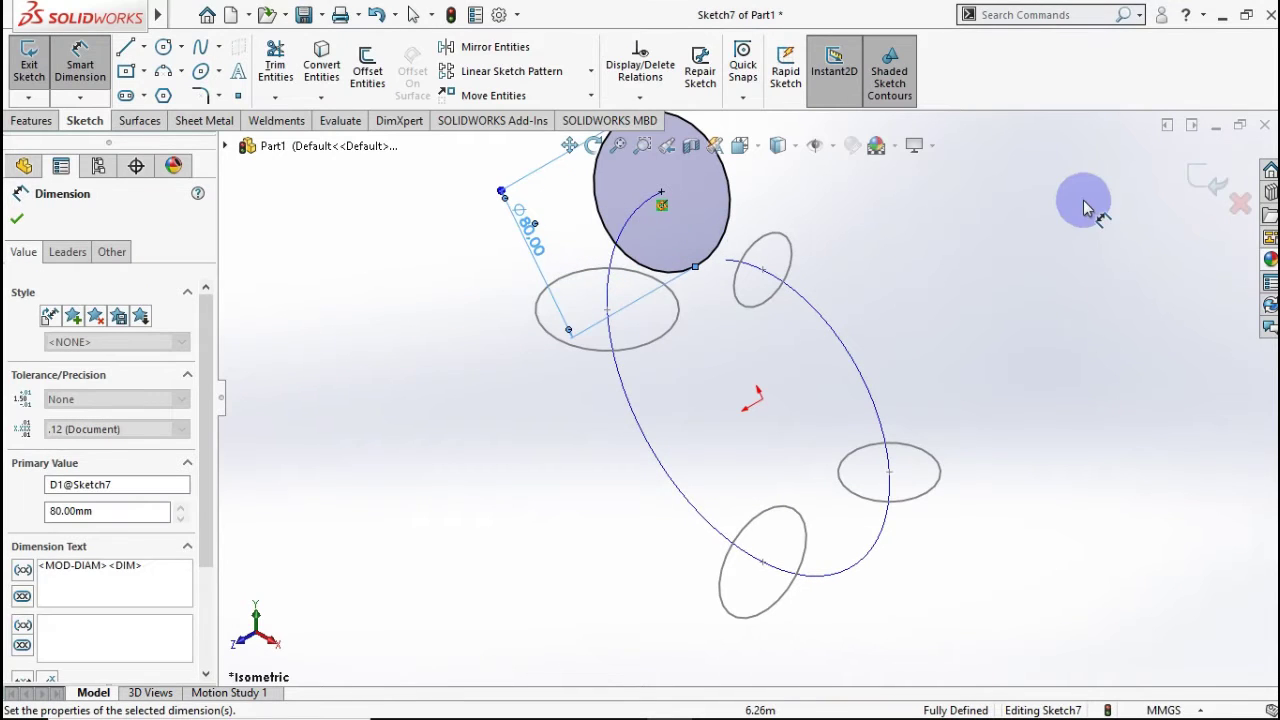
{"action": "left_click", "coordinate": [990, 235]}
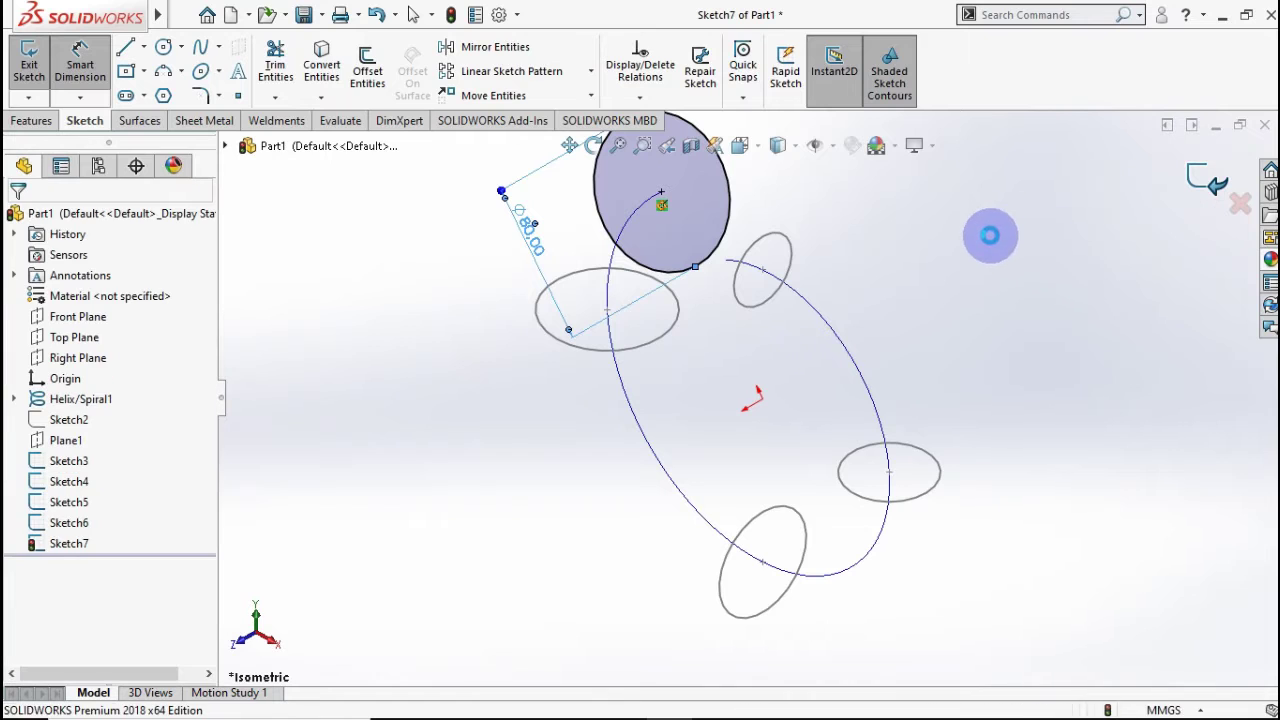
{"action": "key", "text": "ctrl+b"}
Start a sketch on Front Plane and convert the spiral path into it, adjusting its construction setting.
{"action": "mouse_move", "coordinate": [969, 262]}
{"action": "middle_mouse_down"}
{"action": "mouse_move", "coordinate": [936, 290]}
{"action": "mouse_move", "coordinate": [914, 289]}
{"action": "mouse_move", "coordinate": [991, 254]}
{"action": "mouse_move", "coordinate": [973, 281]}
{"action": "mouse_move", "coordinate": [972, 248]}
{"action": "middle_mouse_up"}
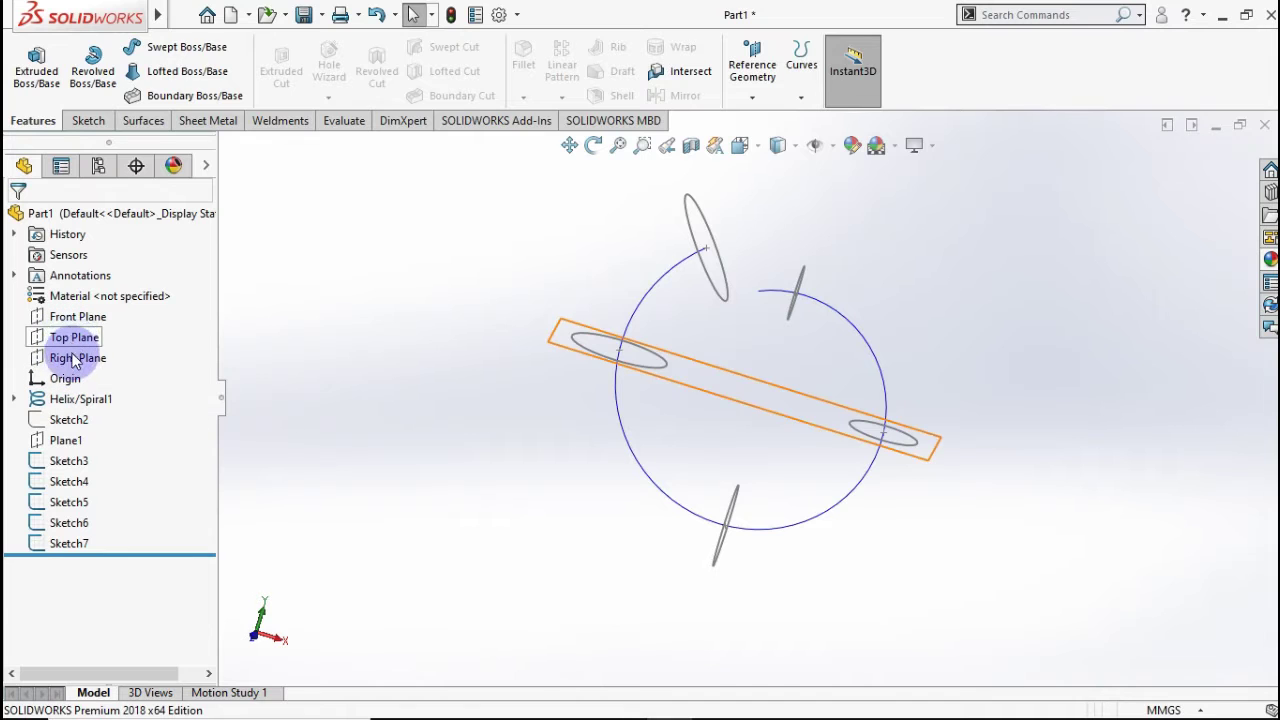
{"action": "left_click", "coordinate": [70, 316]}
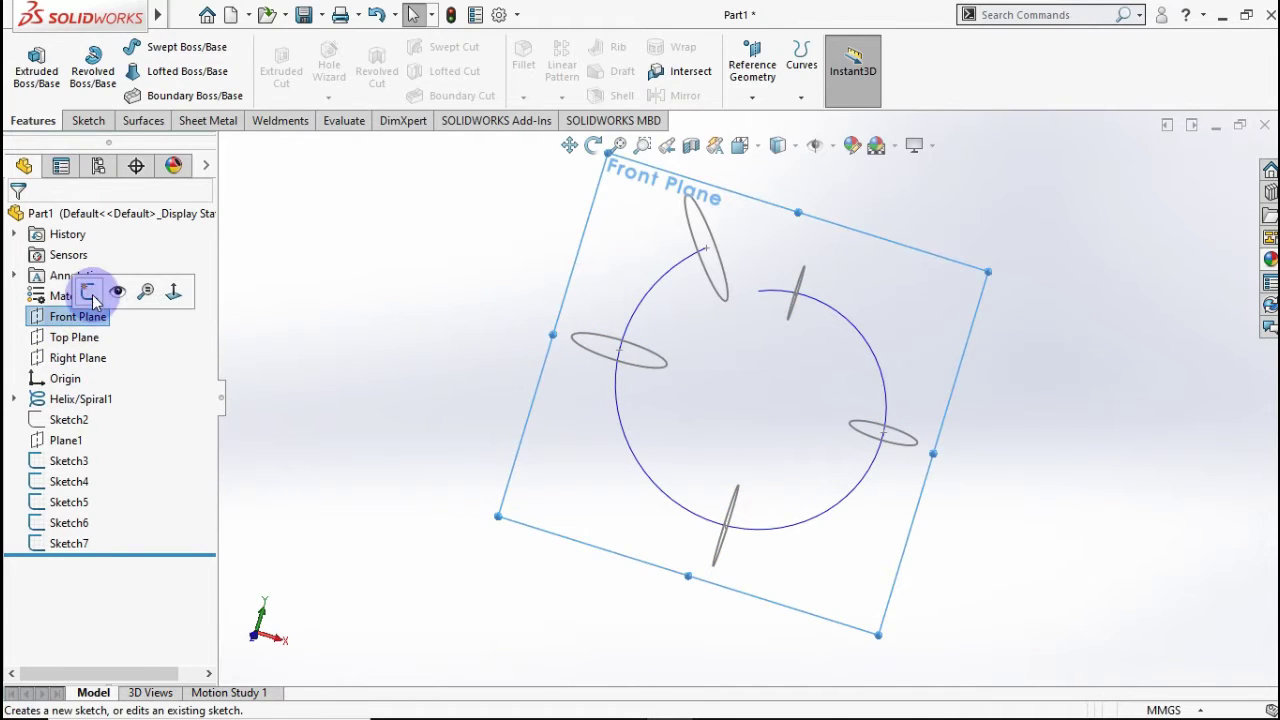
{"action": "left_click", "coordinate": [94, 293]}
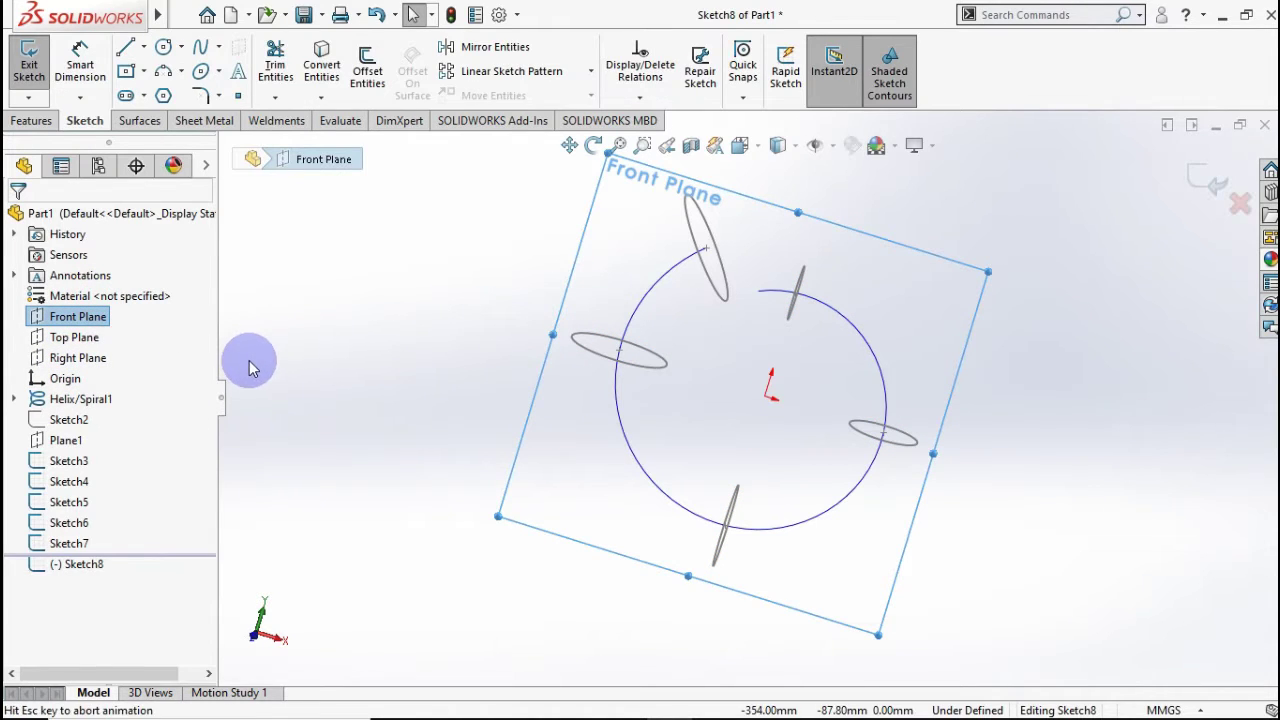
{"action": "left_click", "coordinate": [349, 310]}
{"action": "key", "text": "f"}
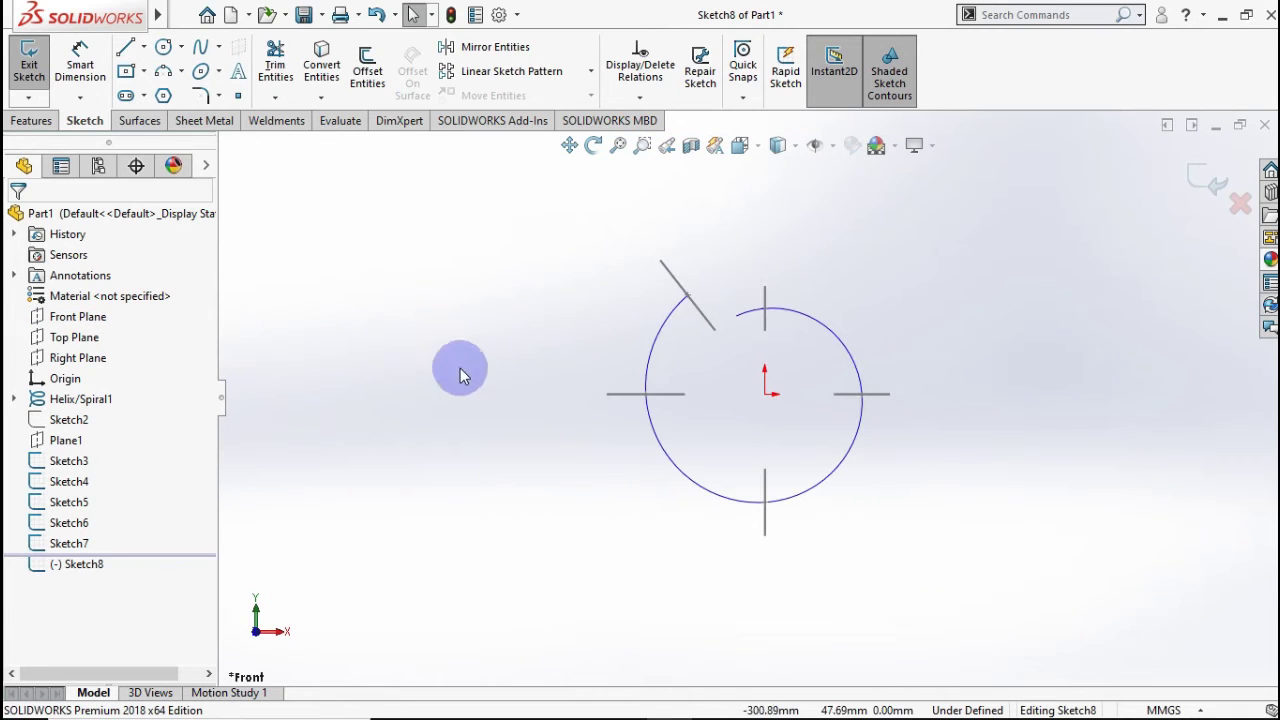
{"action": "left_click", "coordinate": [321, 62]}
{"action": "left_click", "coordinate": [668, 323]}
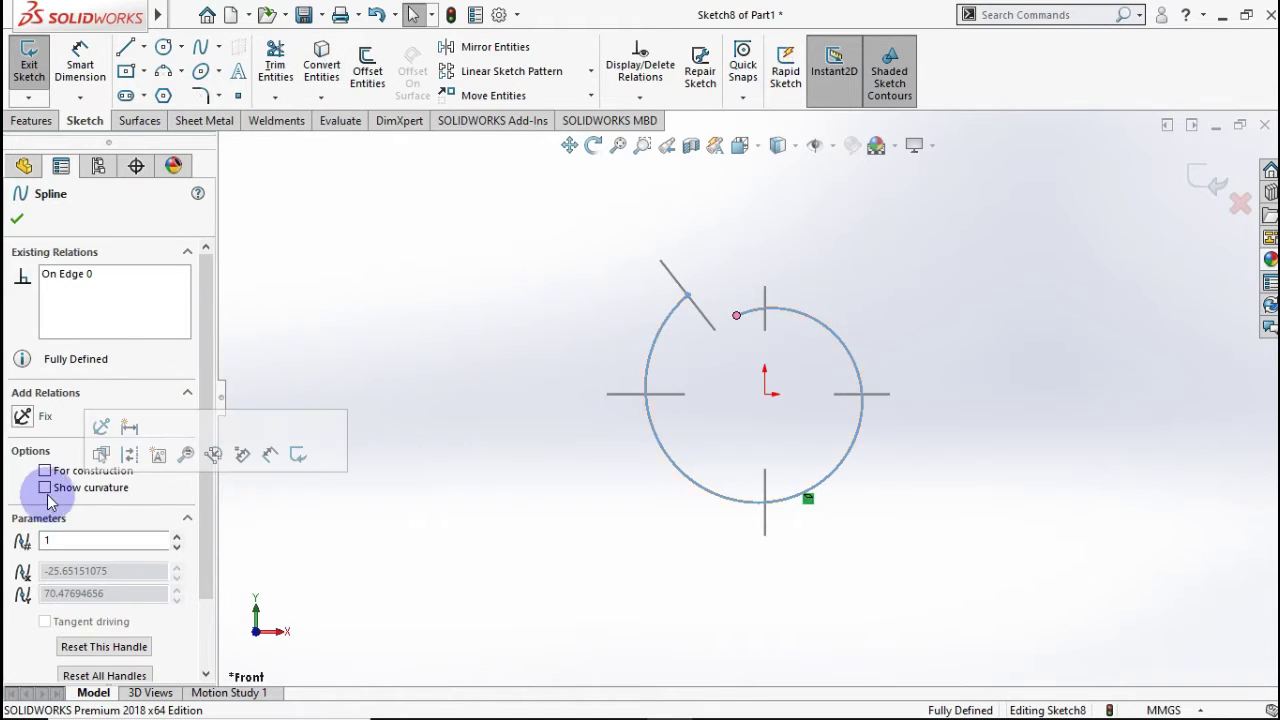
{"action": "left_click", "coordinate": [45, 470]}
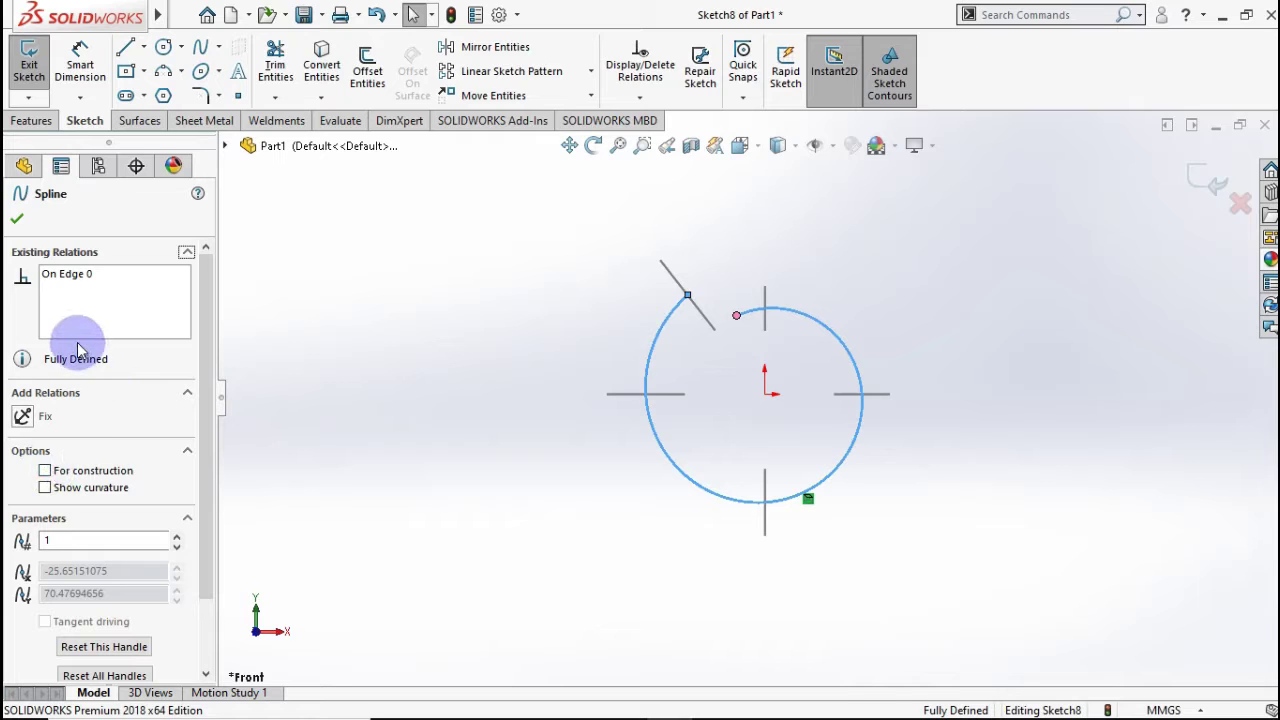
{"action": "left_click", "coordinate": [294, 391]}
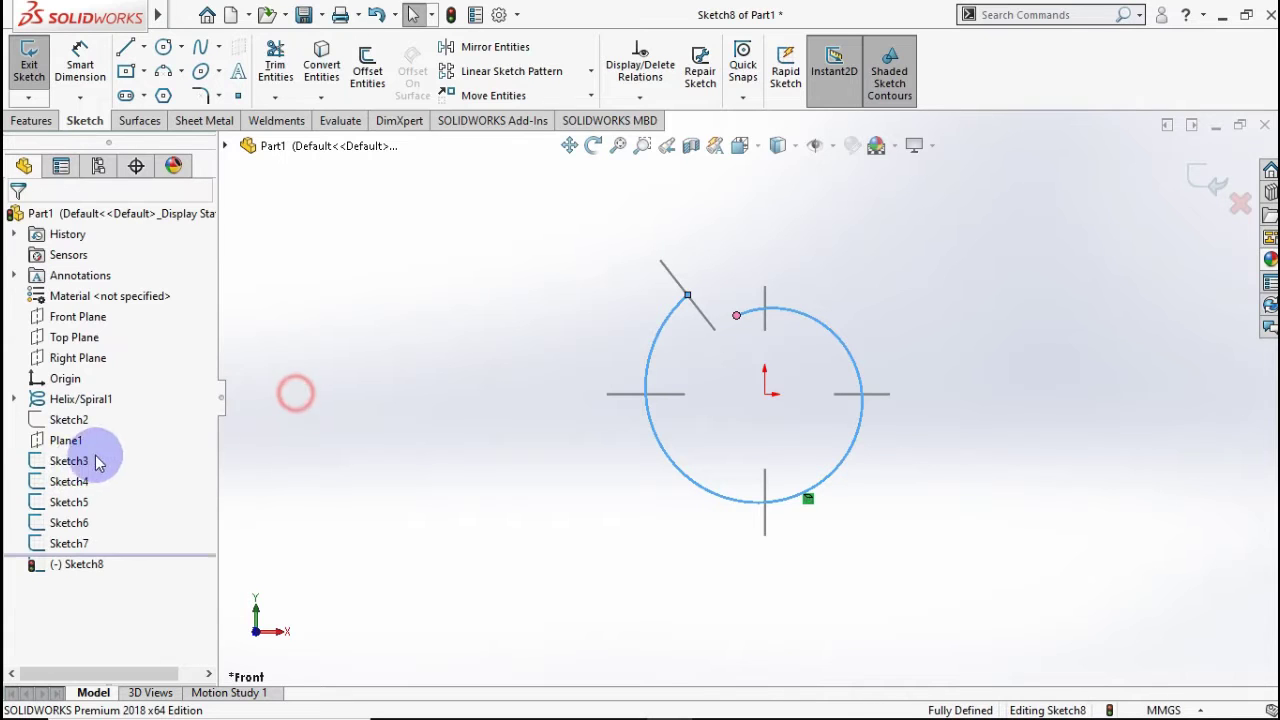
{"action": "left_click", "coordinate": [658, 338]}
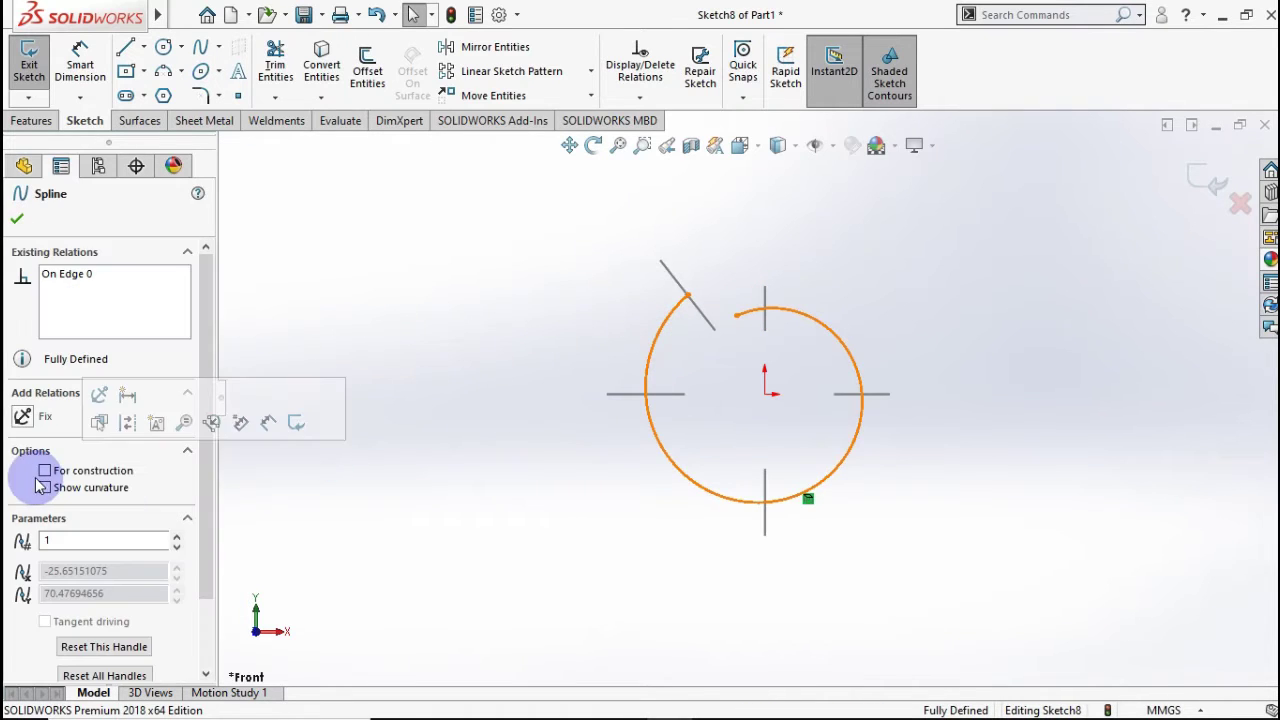
{"action": "left_click", "coordinate": [45, 470]}
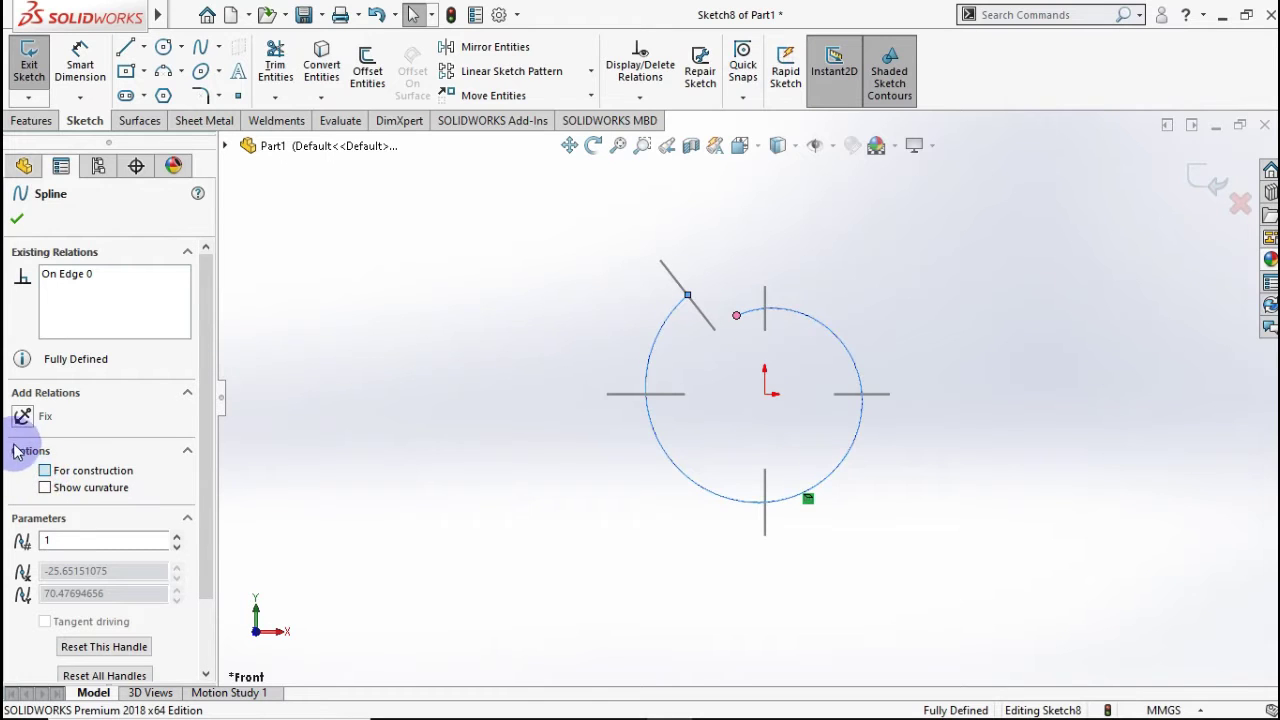
{"action": "left_click", "coordinate": [15, 222]}
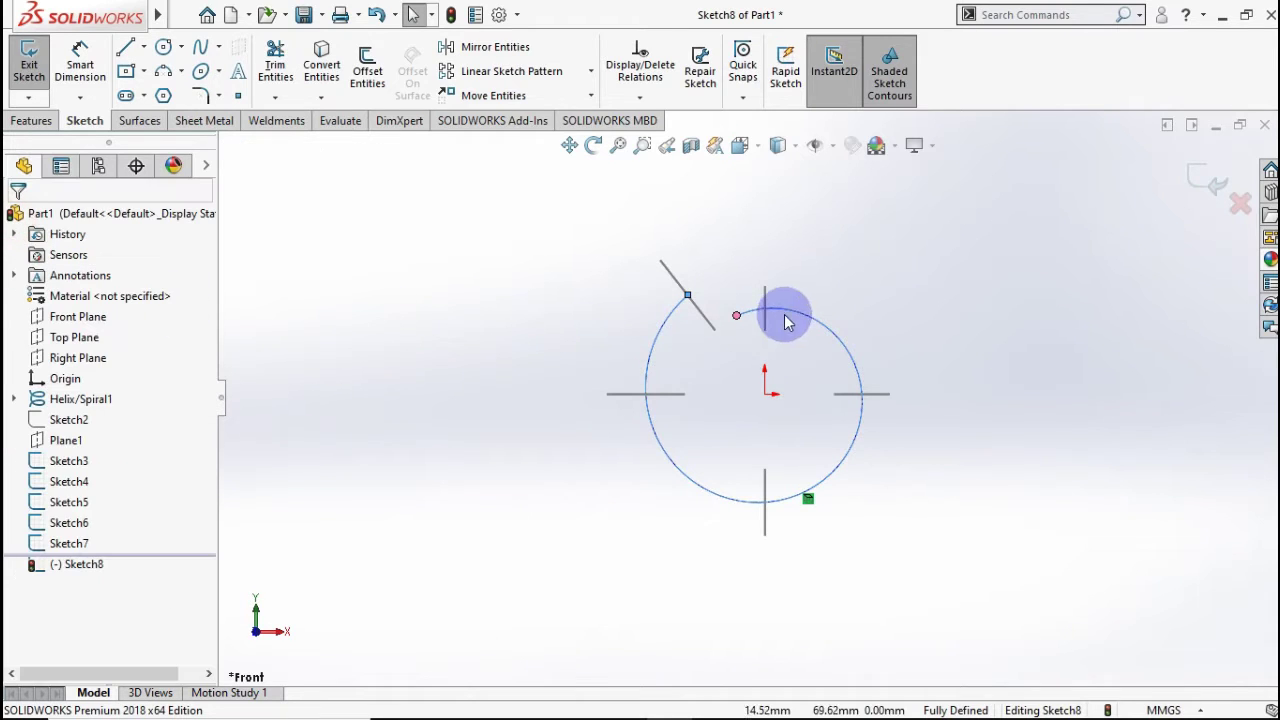
{"action": "scroll", "coordinate": [868, 282], "scroll_direction": "down", "scroll_amount": 4}
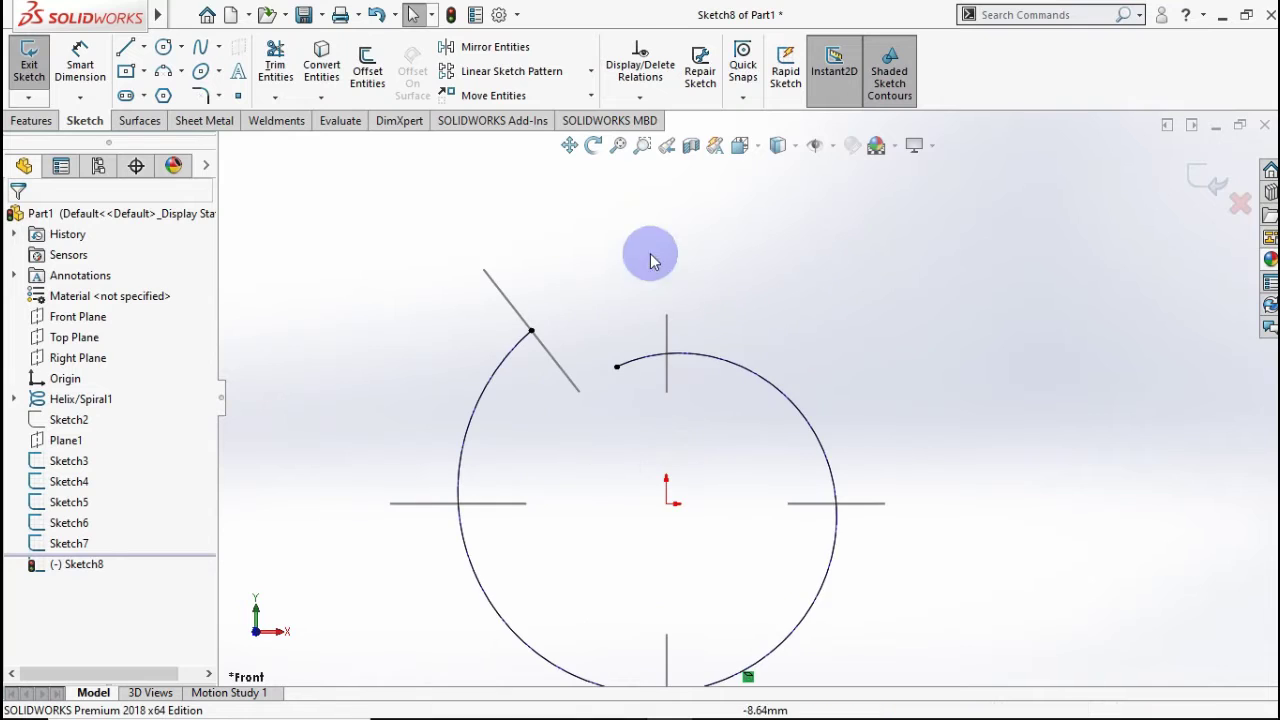
Draw a vertical centerline up from the origin and dimension it 200 mm long.
{"action": "left_click", "coordinate": [147, 50]}
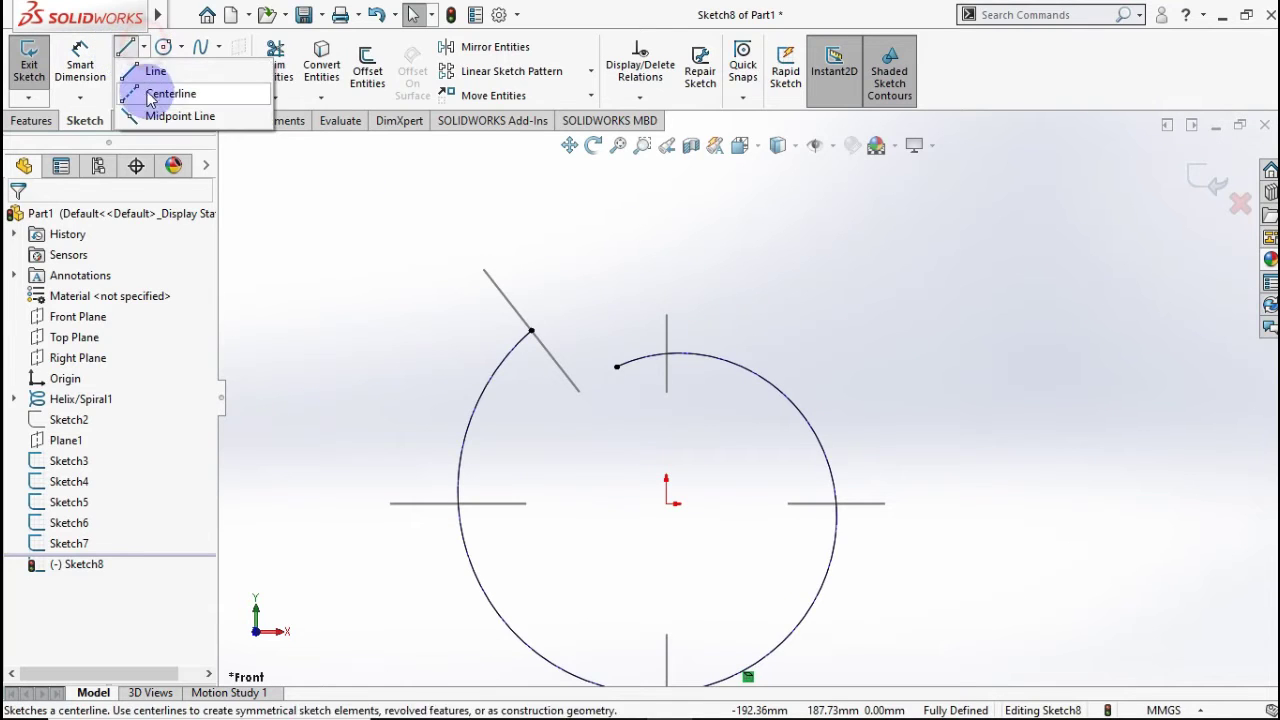
{"action": "left_click", "coordinate": [160, 91]}
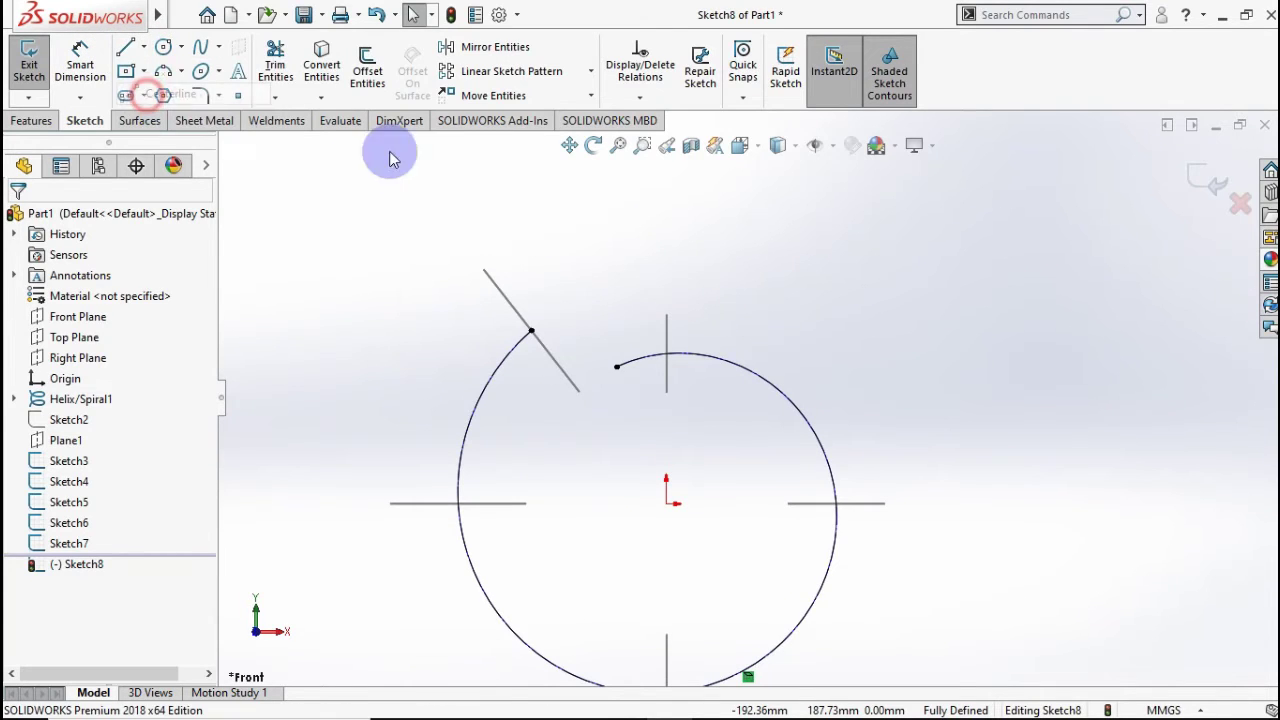
{"action": "left_click", "coordinate": [668, 504]}
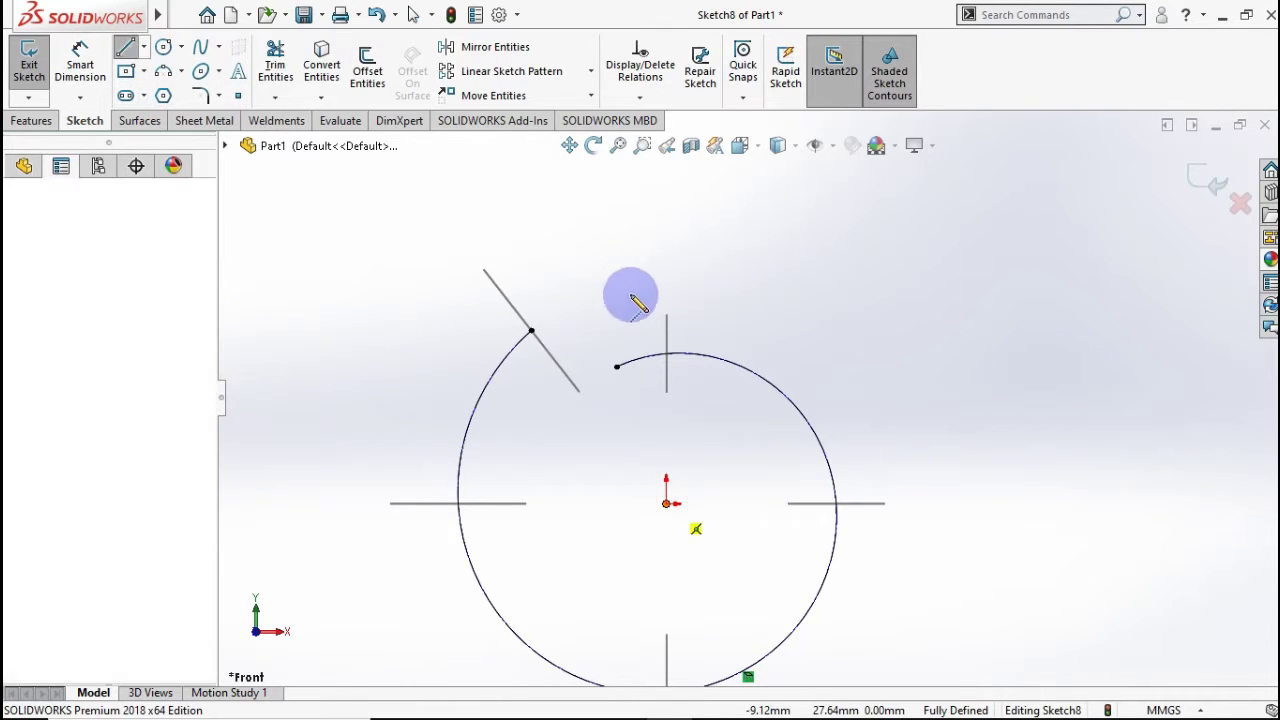
{"action": "left_click", "coordinate": [668, 190]}
{"action": "key", "text": "Escape"}
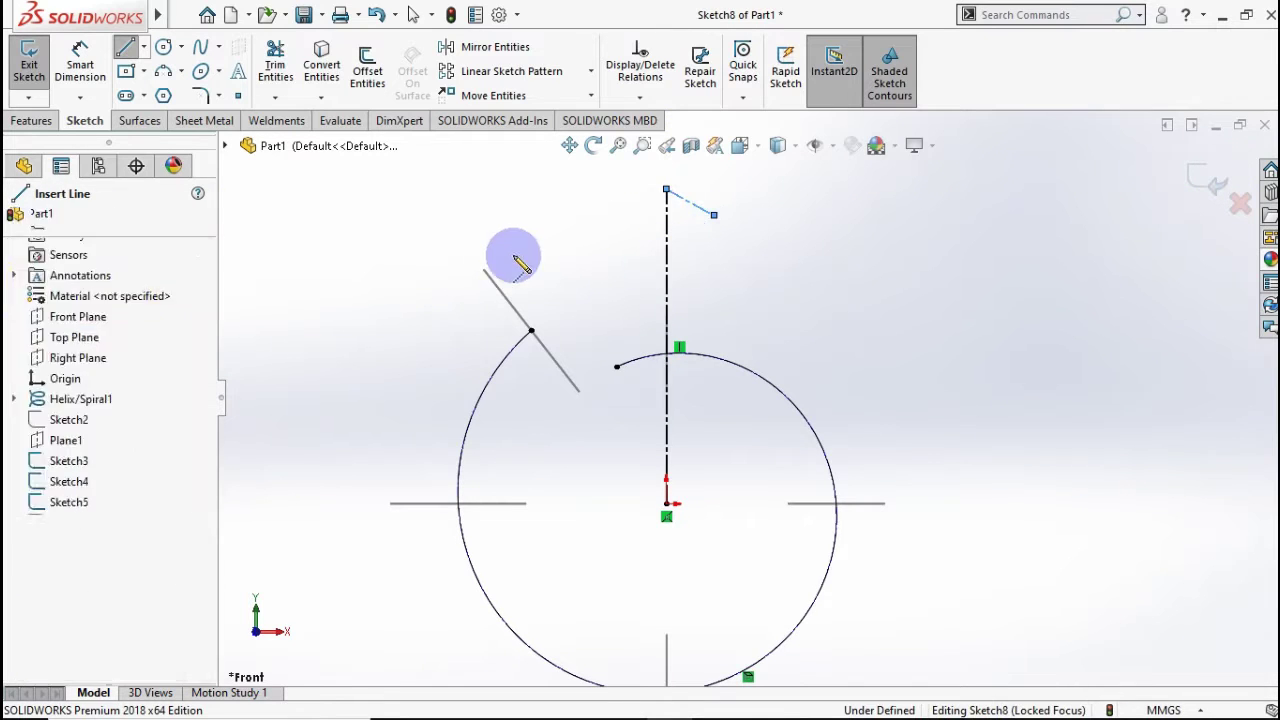
{"action": "left_click", "coordinate": [101, 68]}
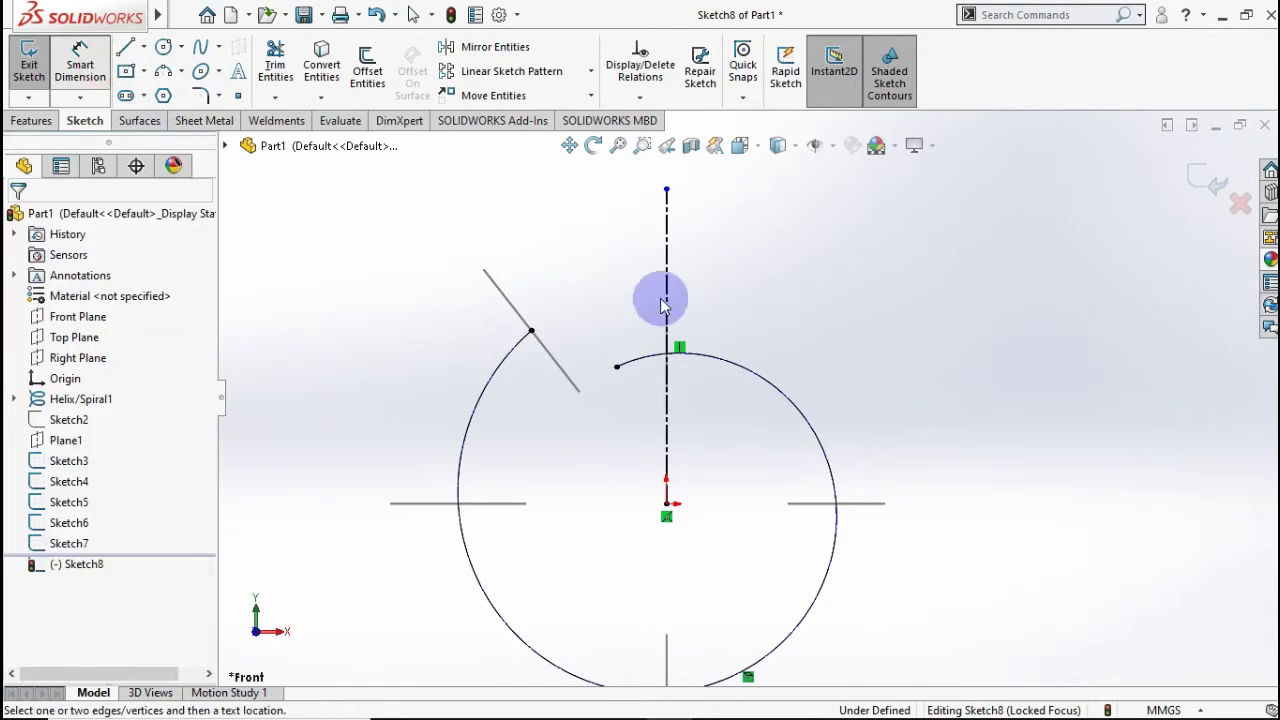
{"action": "left_click", "coordinate": [669, 290]}
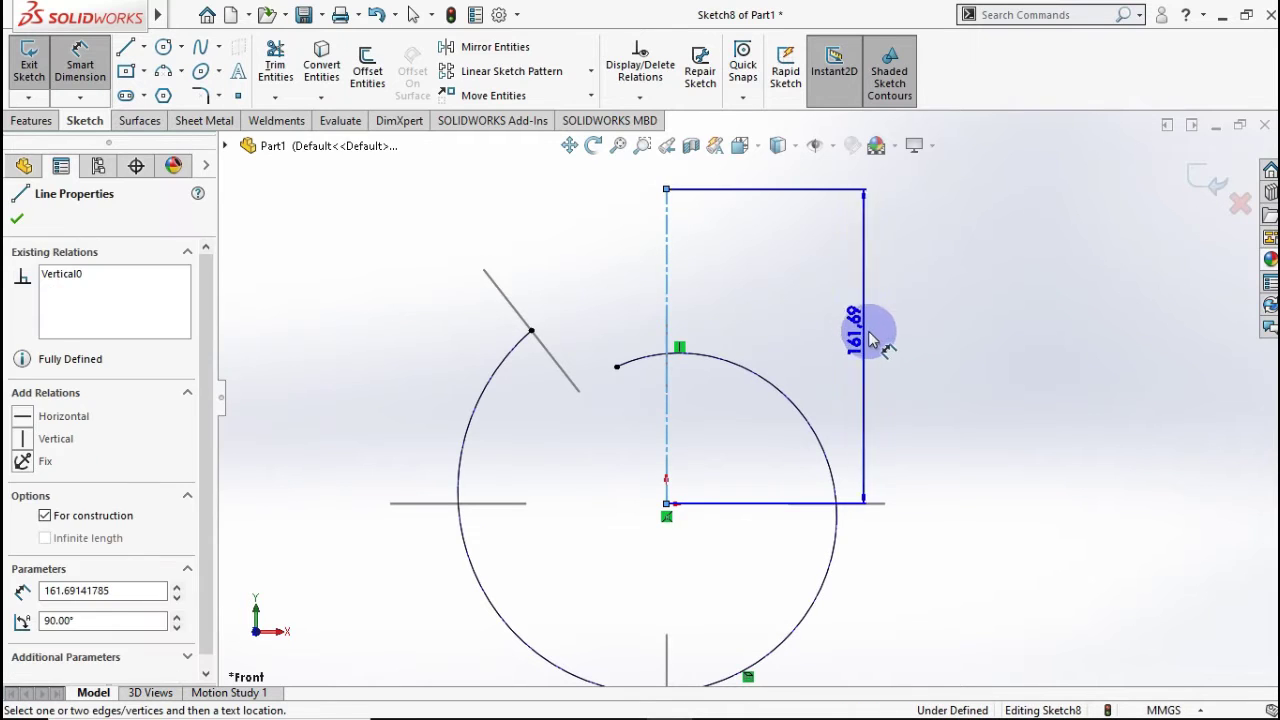
{"action": "left_click", "coordinate": [945, 344]}
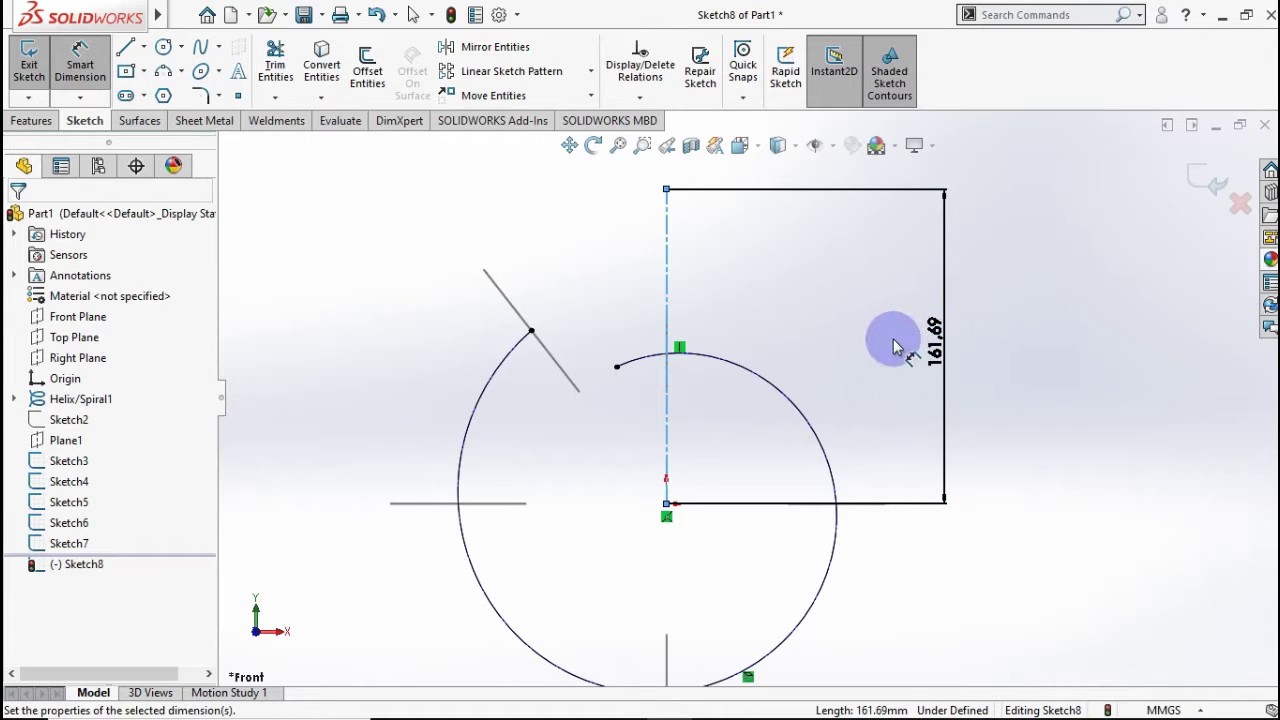
{"action": "type", "text": "200"}
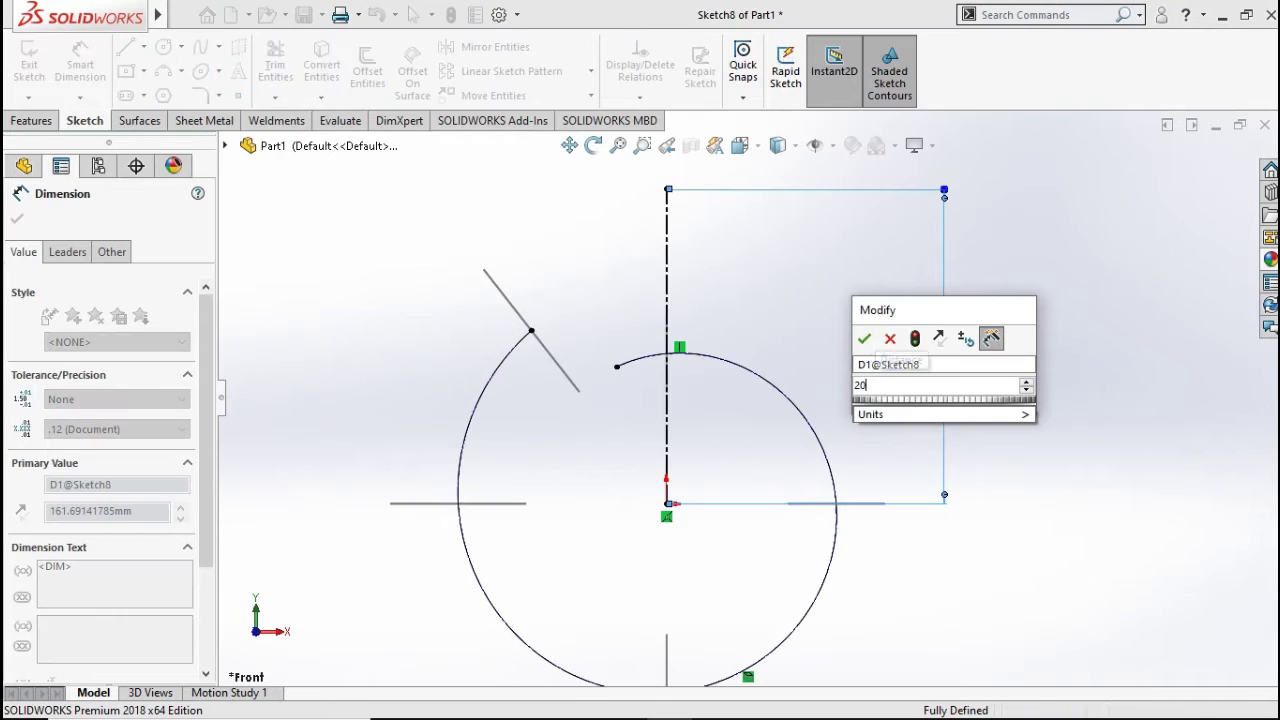
{"action": "left_click", "coordinate": [850, 342]}
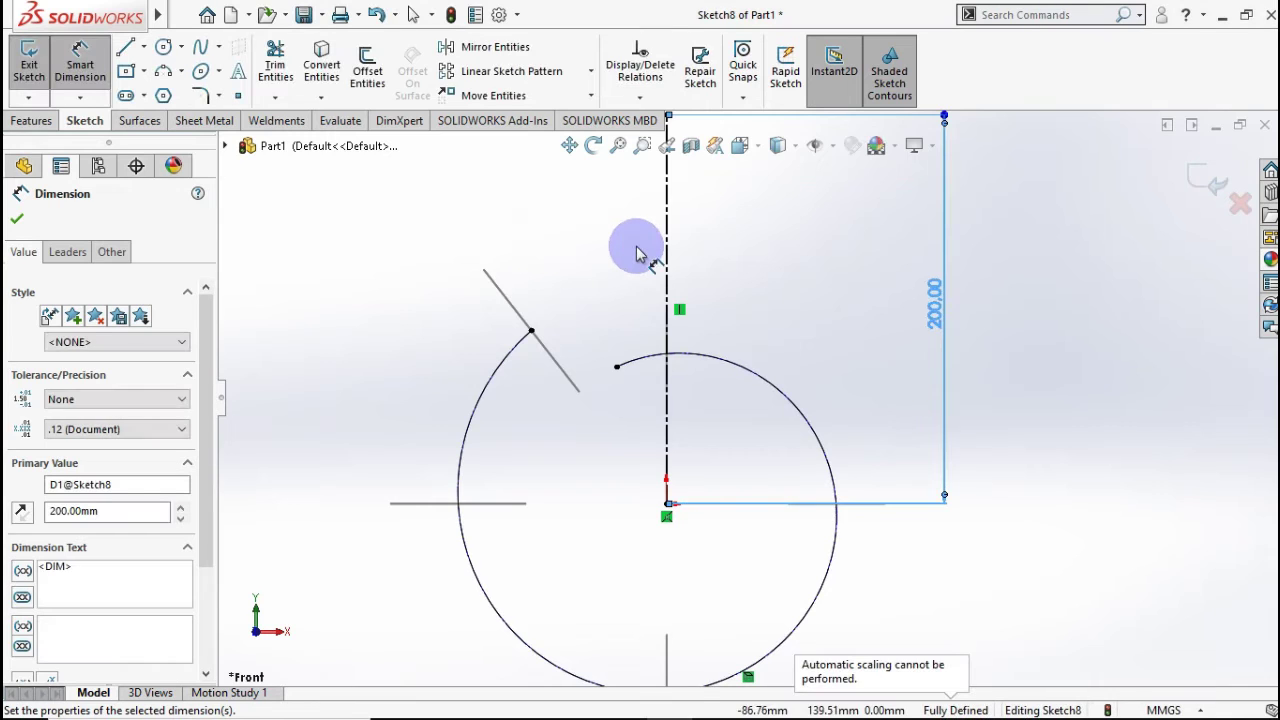
{"action": "scroll", "coordinate": [730, 310], "scroll_direction": "down", "scroll_amount": 2}
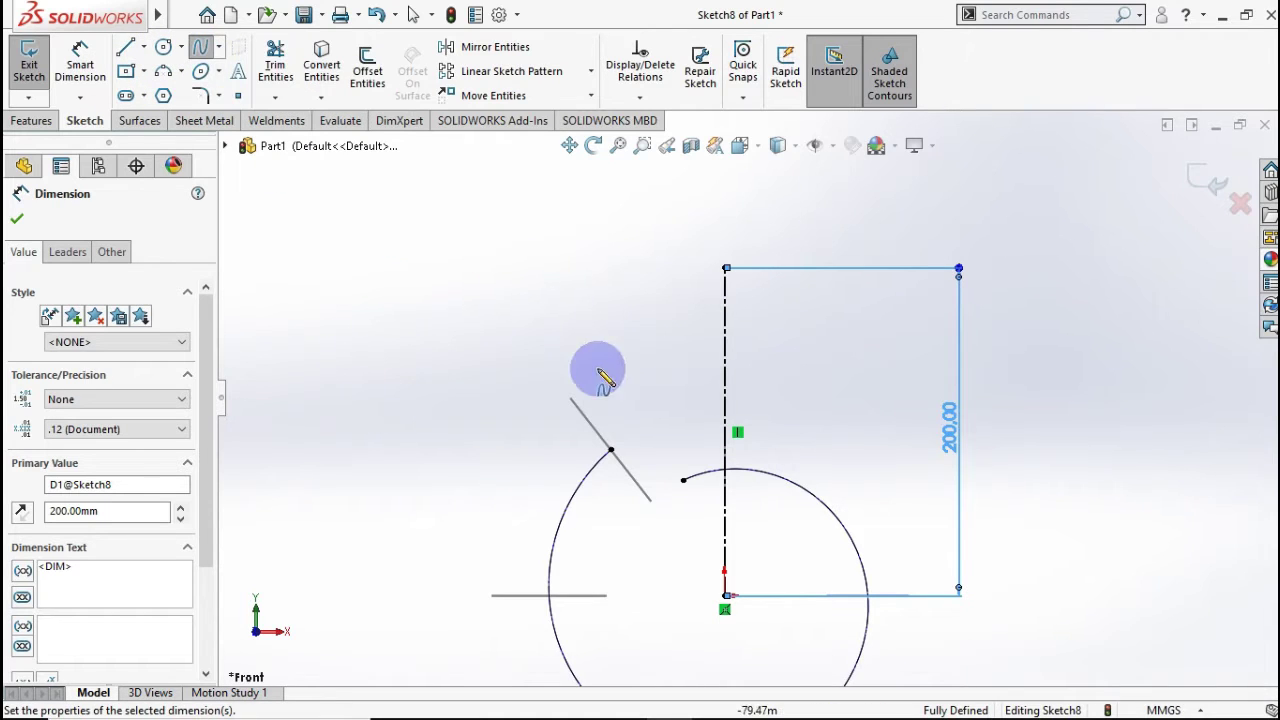
Draw a spline from the slanted line's end to the centerline top, tangent to centerline and arc.
{"action": "left_click", "coordinate": [611, 449]}
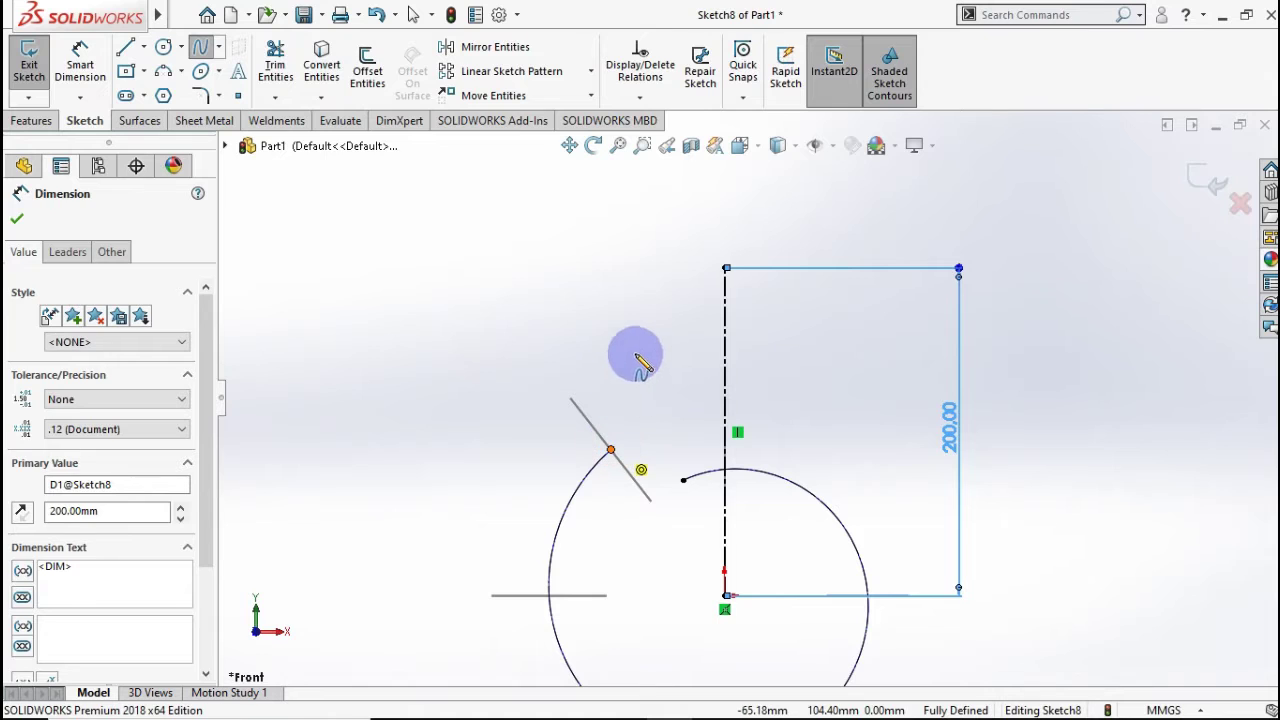
{"action": "left_click", "coordinate": [725, 270]}
{"action": "key", "text": "Escape"}
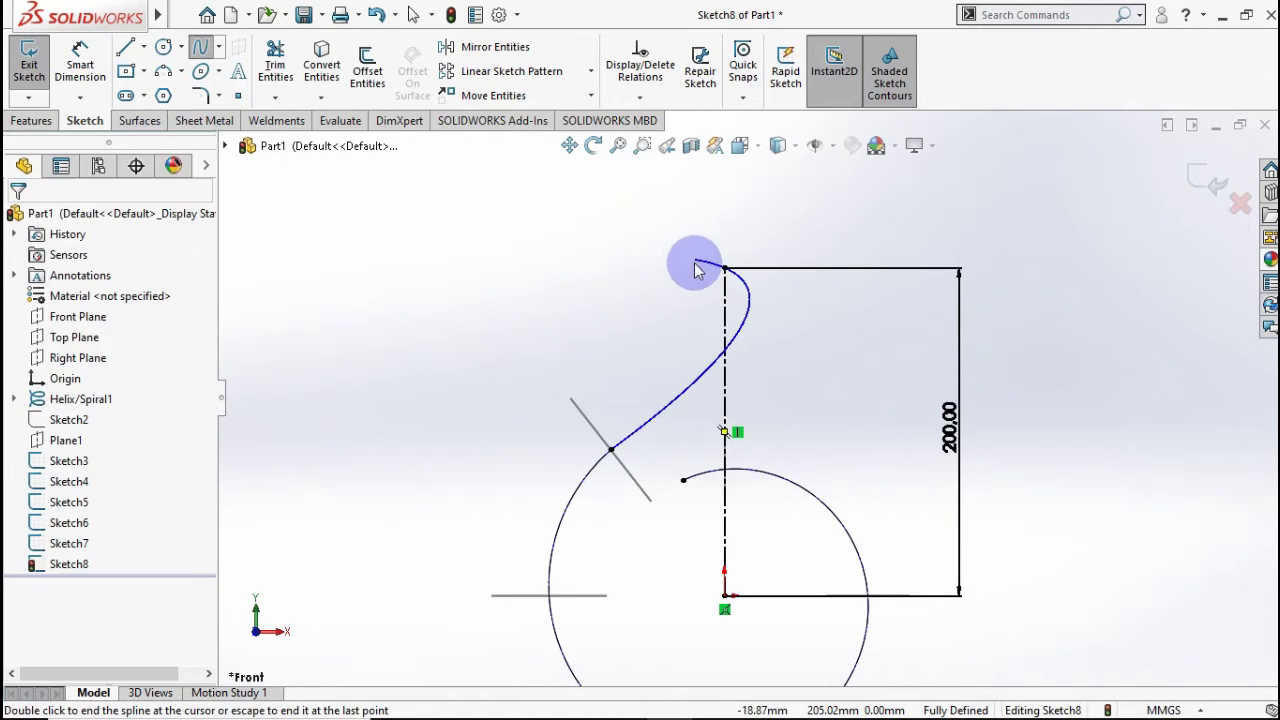
{"action": "left_click", "coordinate": [728, 325]}
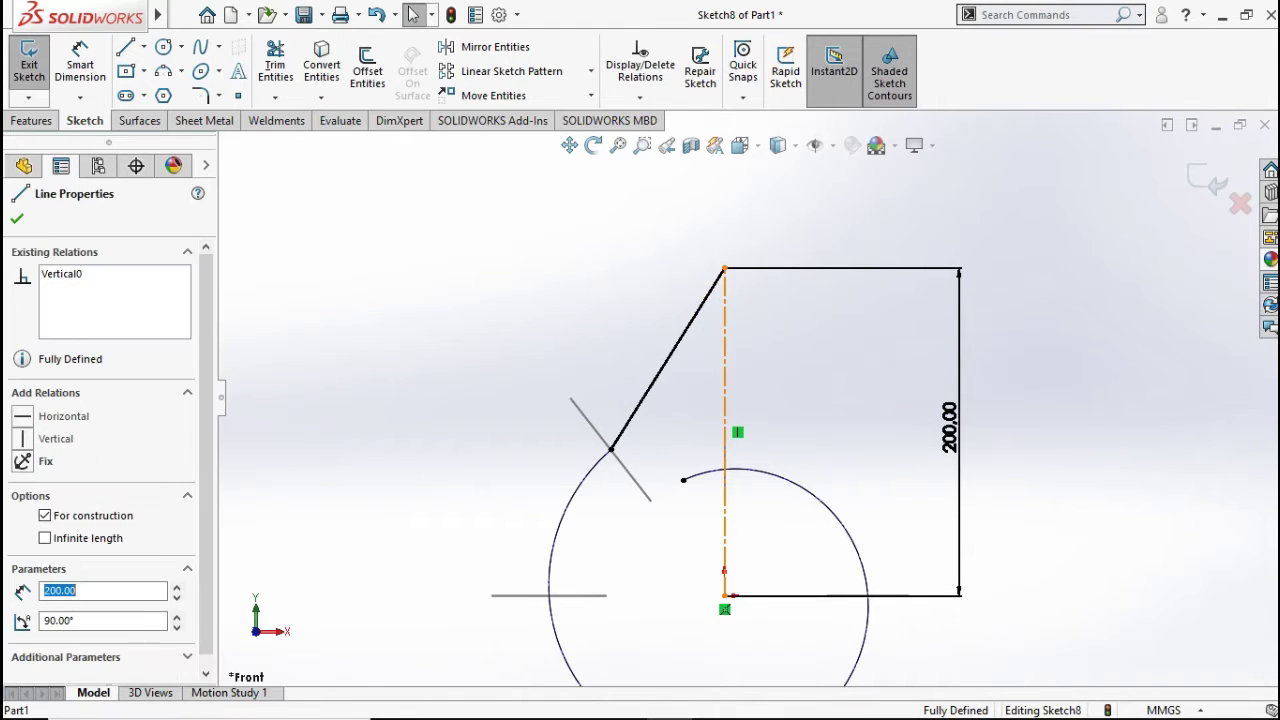
{"action": "left_click", "coordinate": [655, 325]}
{"action": "left_click", "coordinate": [725, 340], "text": "ctrl"}
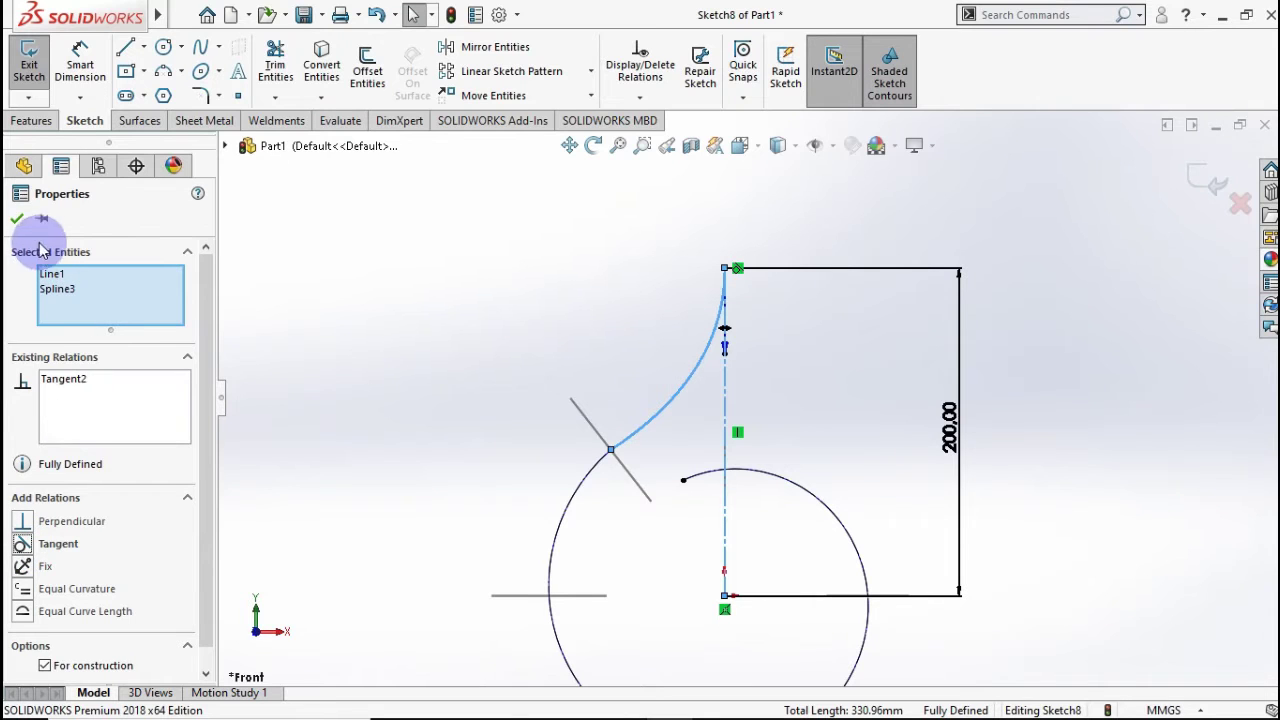
{"action": "left_click", "coordinate": [17, 218]}
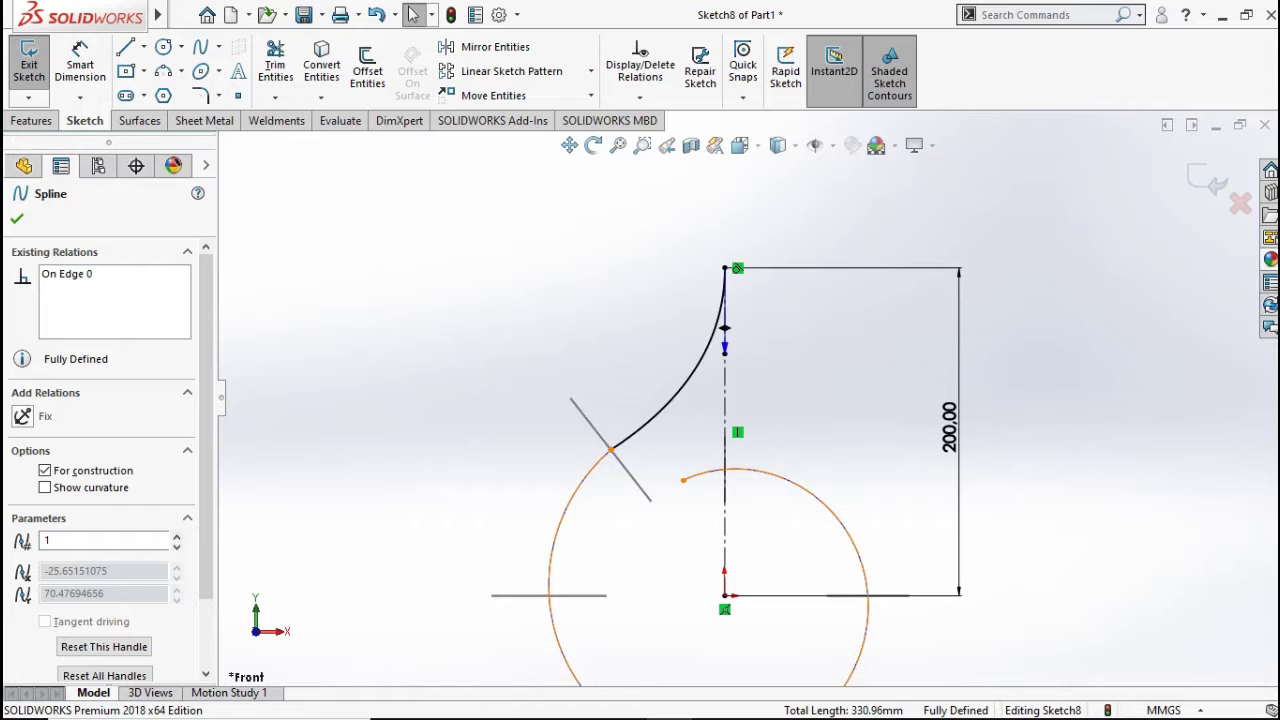
{"action": "left_click", "coordinate": [683, 480], "text": "ctrl"}
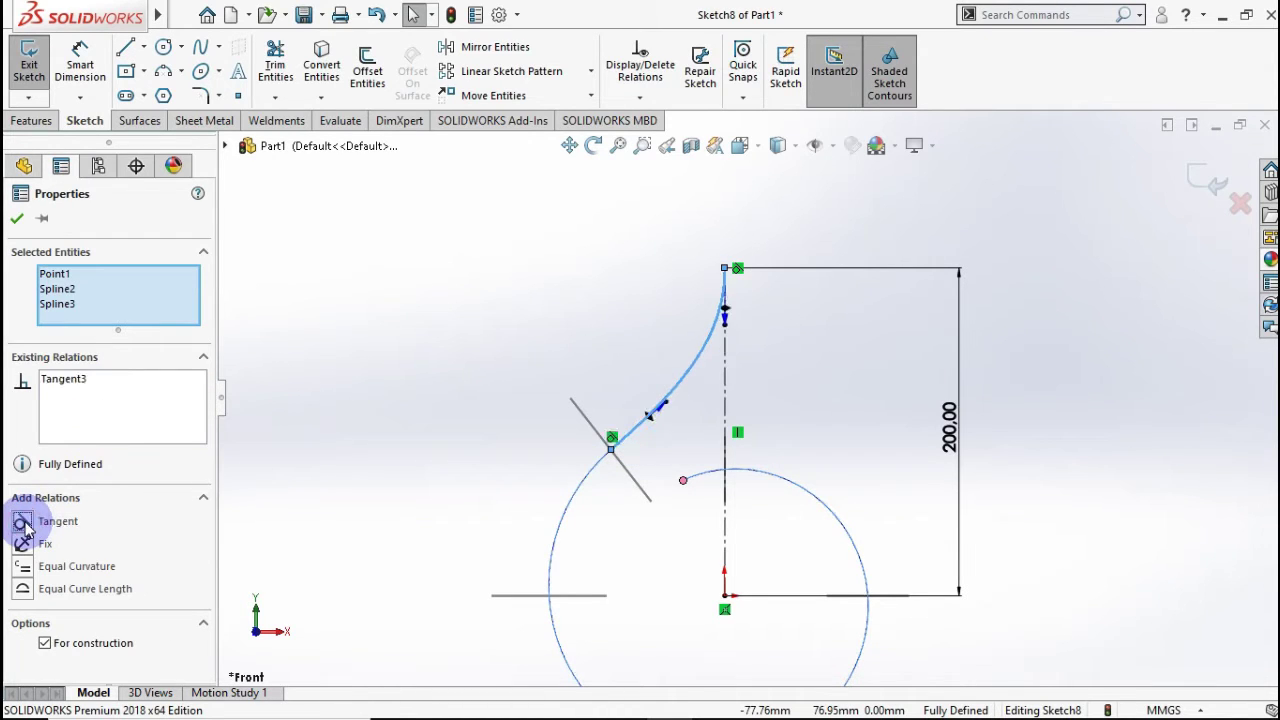
{"action": "left_click", "coordinate": [27, 223]}
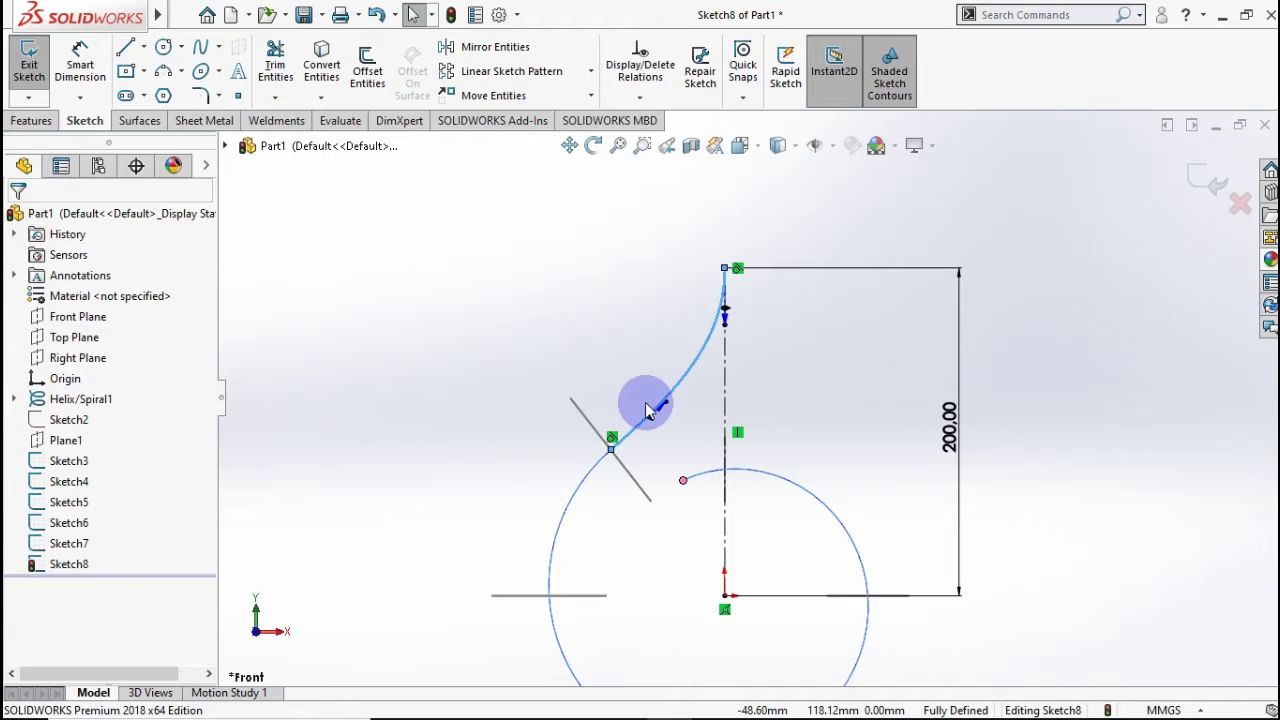
Drag the spline's handles to smooth the outlet curve's shape.
{"action": "scroll", "coordinate": [737, 372], "scroll_direction": "down", "scroll_amount": 3}
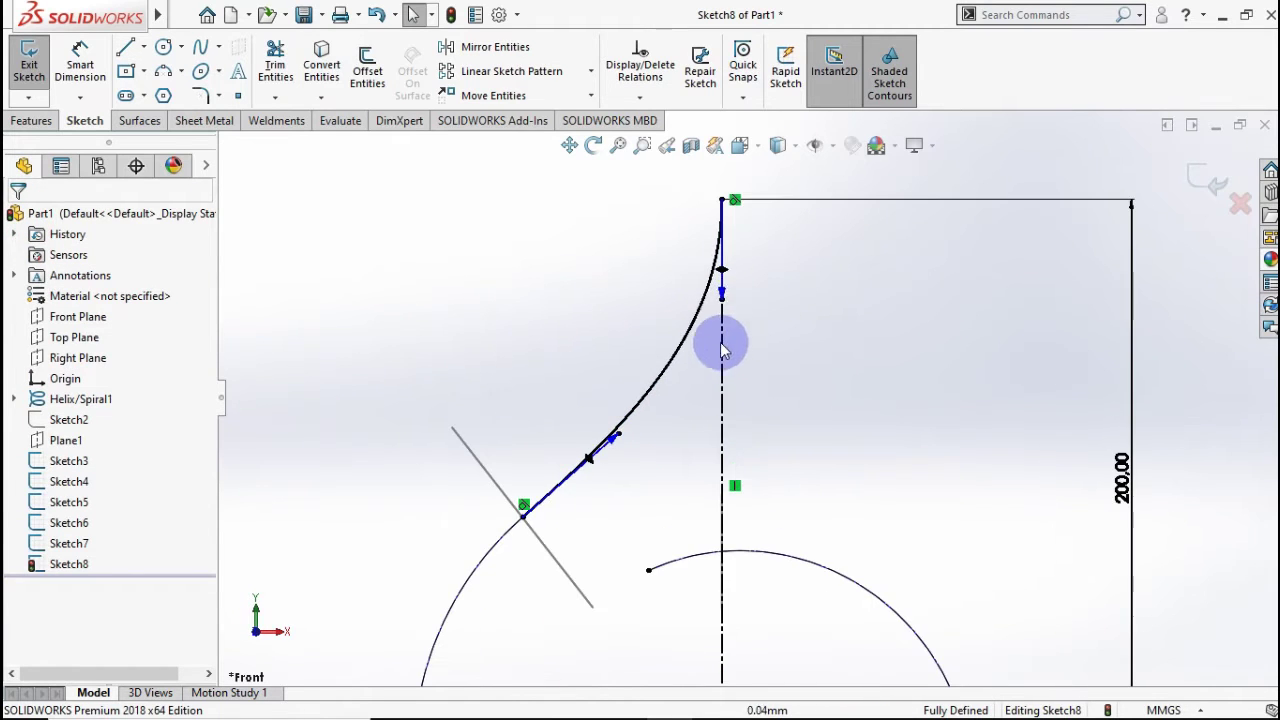
{"action": "mouse_move", "coordinate": [724, 295]}
{"action": "left_mouse_down"}
{"action": "mouse_move", "coordinate": [731, 417]}
{"action": "mouse_move", "coordinate": [731, 391]}
{"action": "left_mouse_up"}
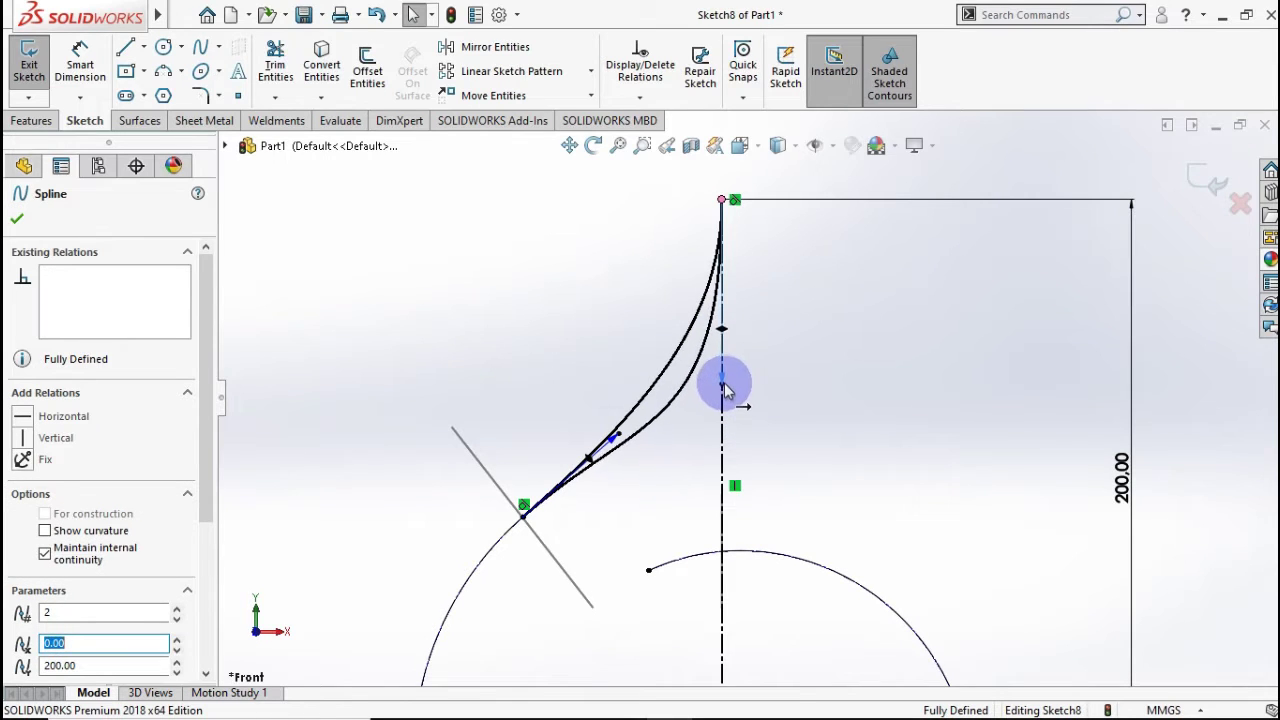
{"action": "left_click_drag", "start_coordinate": [680, 388], "coordinate": [677, 391]}
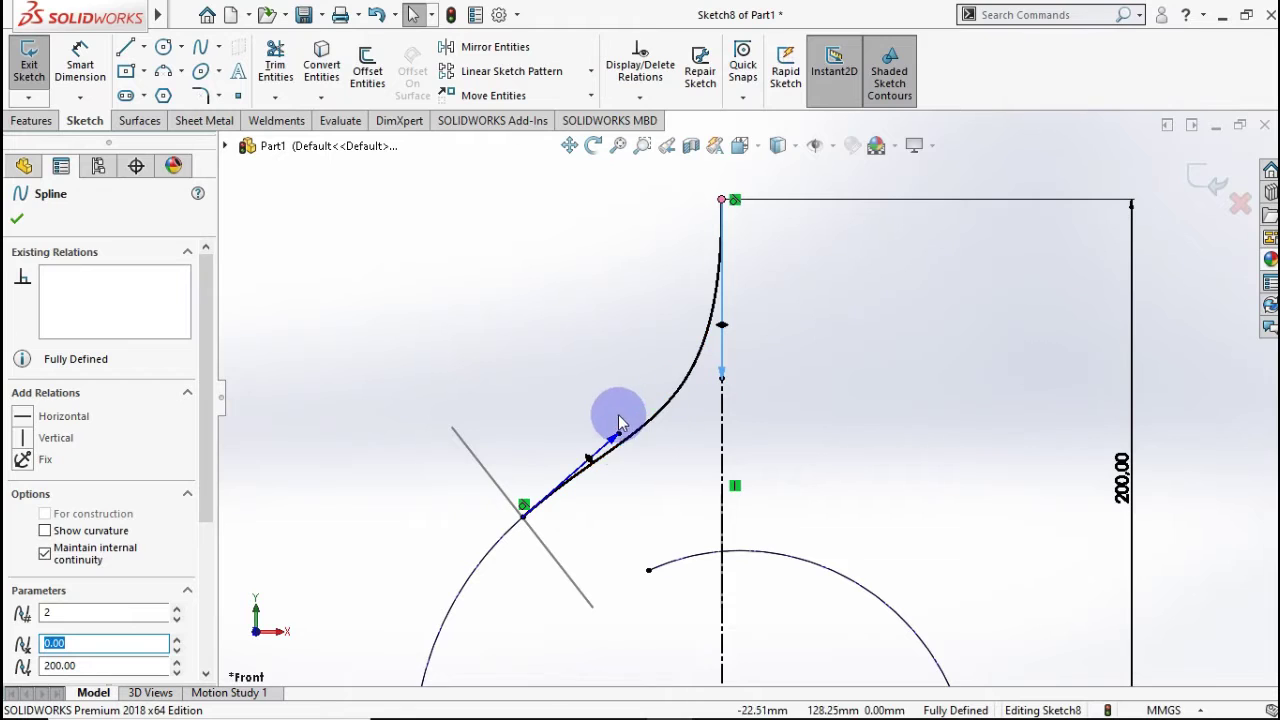
{"action": "mouse_move", "coordinate": [590, 460]}
{"action": "left_mouse_down"}
{"action": "mouse_move", "coordinate": [600, 434]}
{"action": "mouse_move", "coordinate": [585, 455]}
{"action": "left_mouse_up"}
{"action": "left_click", "coordinate": [831, 294]}
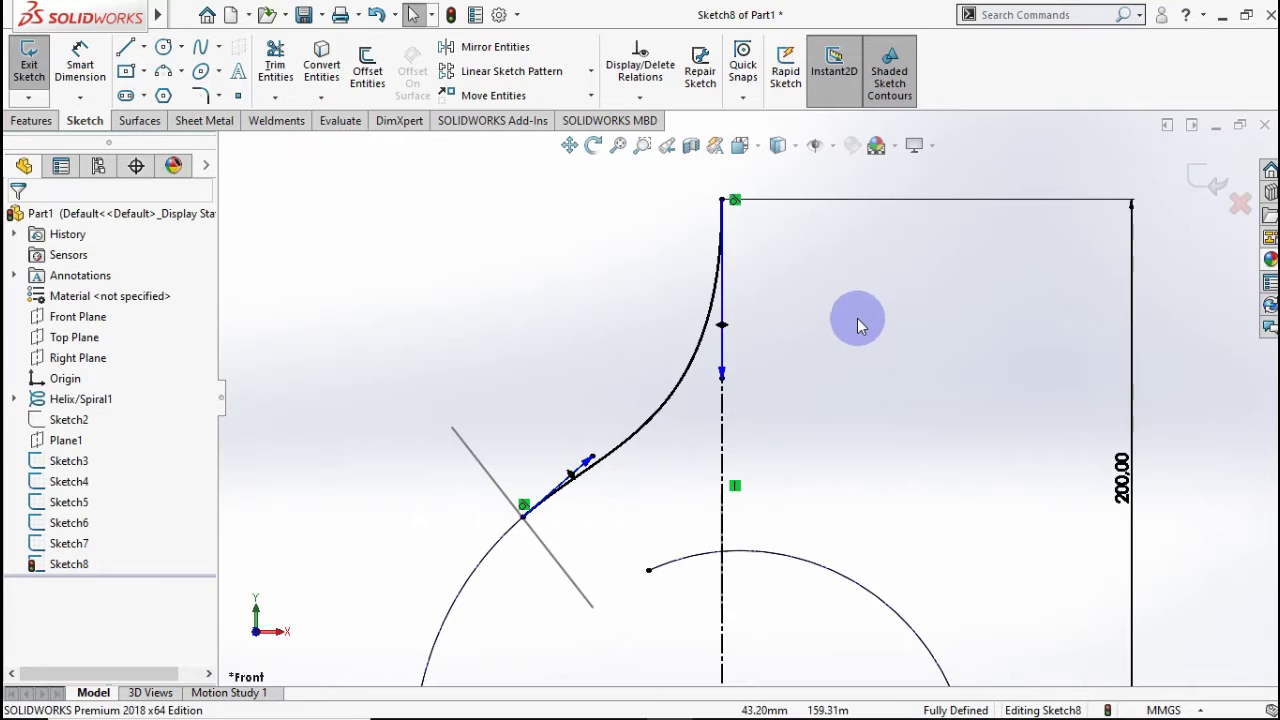
{"action": "key", "text": "f"}
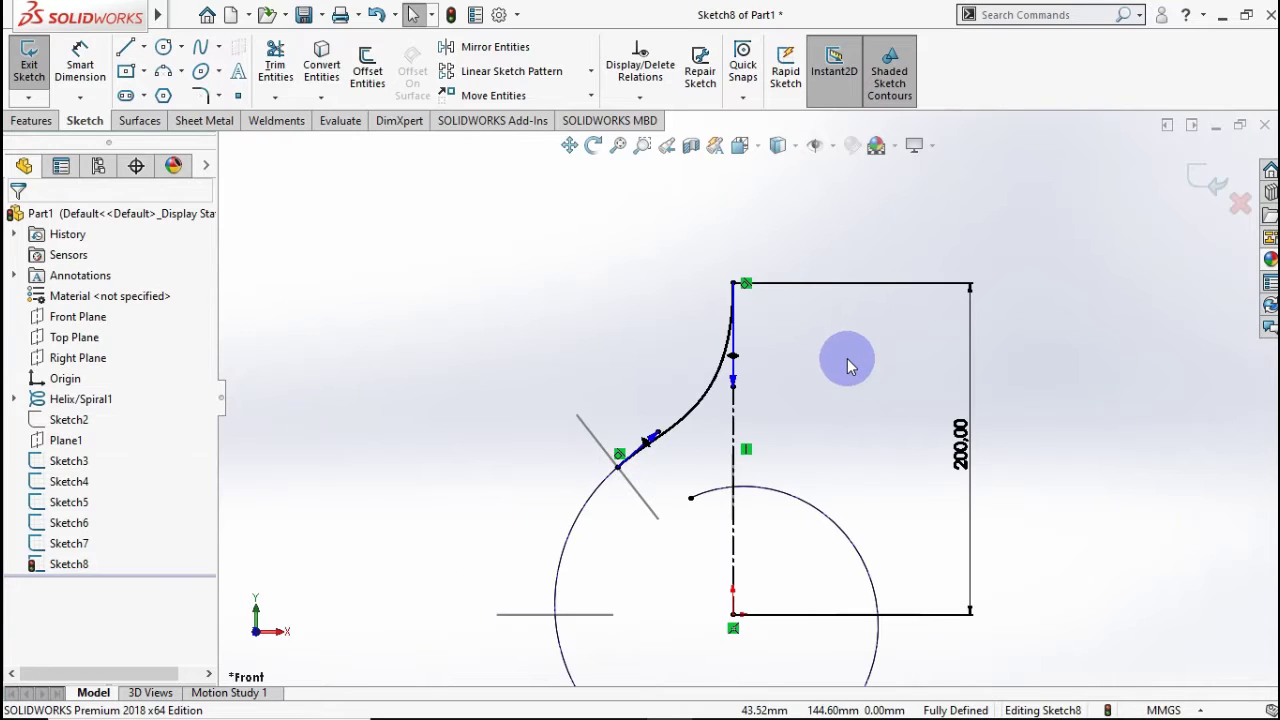
Exit Sketch8 and orbit to see the spiral, outlet spline and profile circles in 3D.
{"action": "left_click", "coordinate": [1200, 177]}
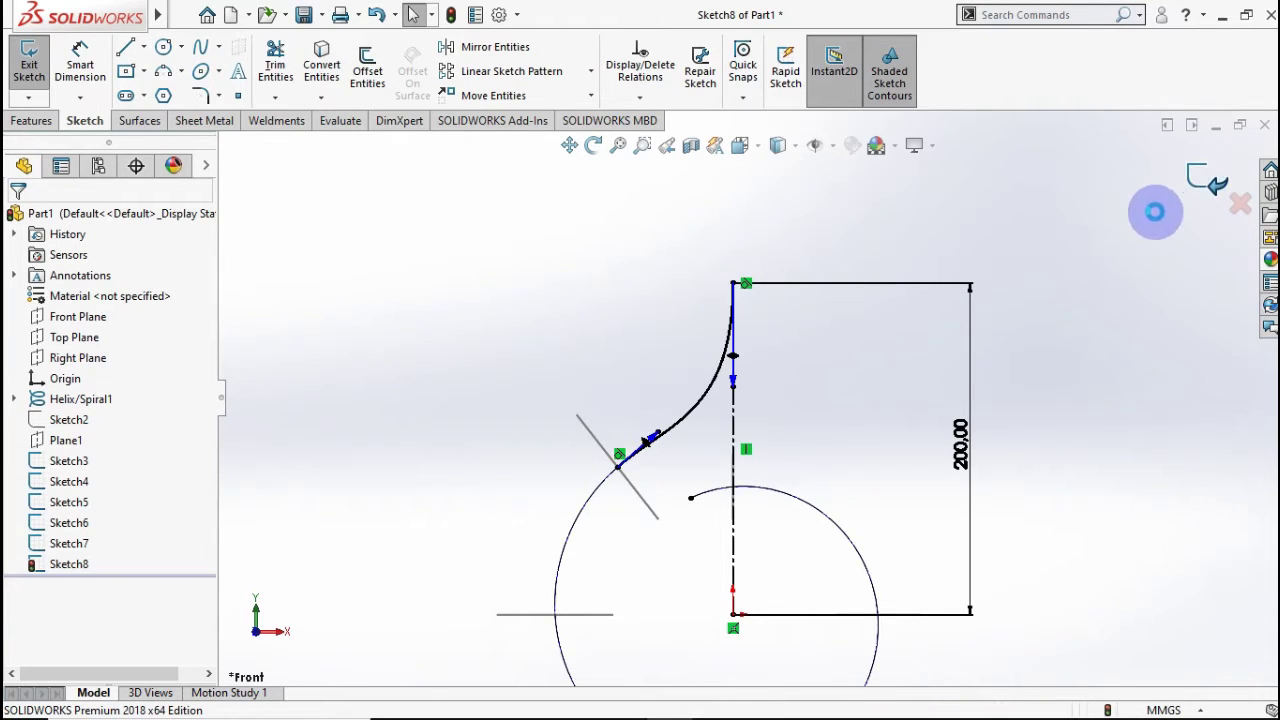
{"action": "left_click", "coordinate": [1114, 256]}
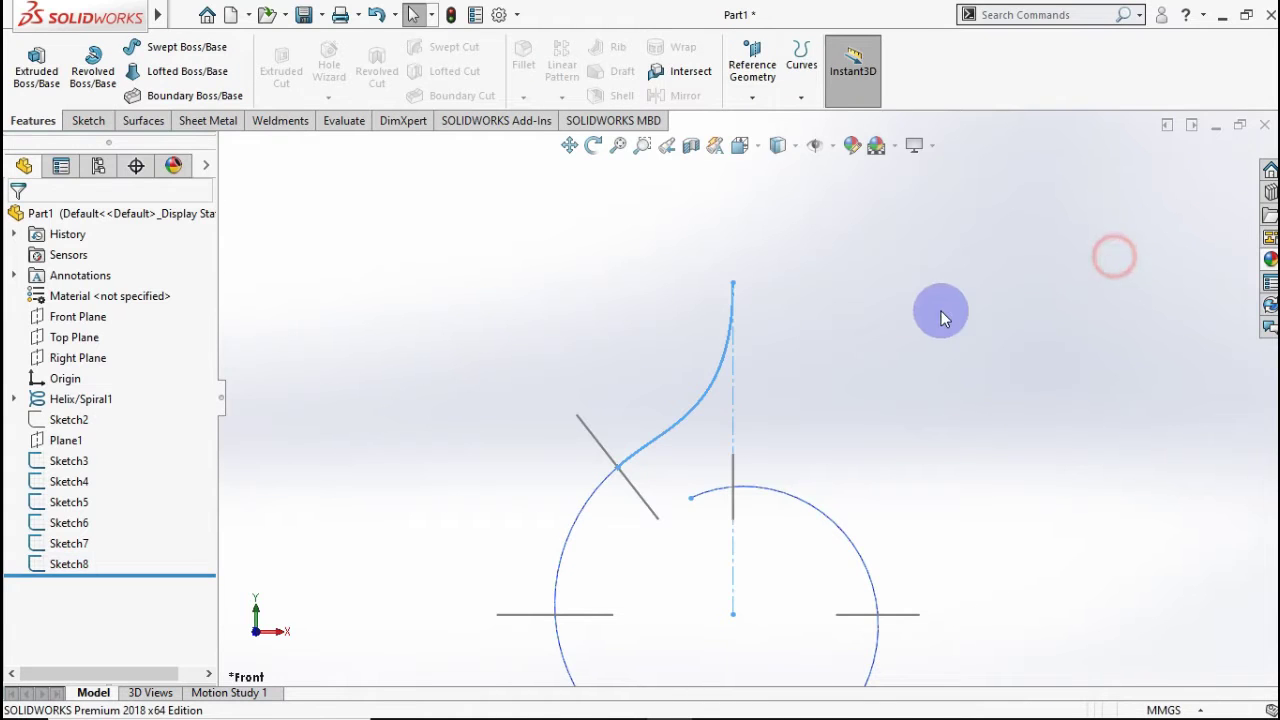
{"action": "key", "text": "f"}
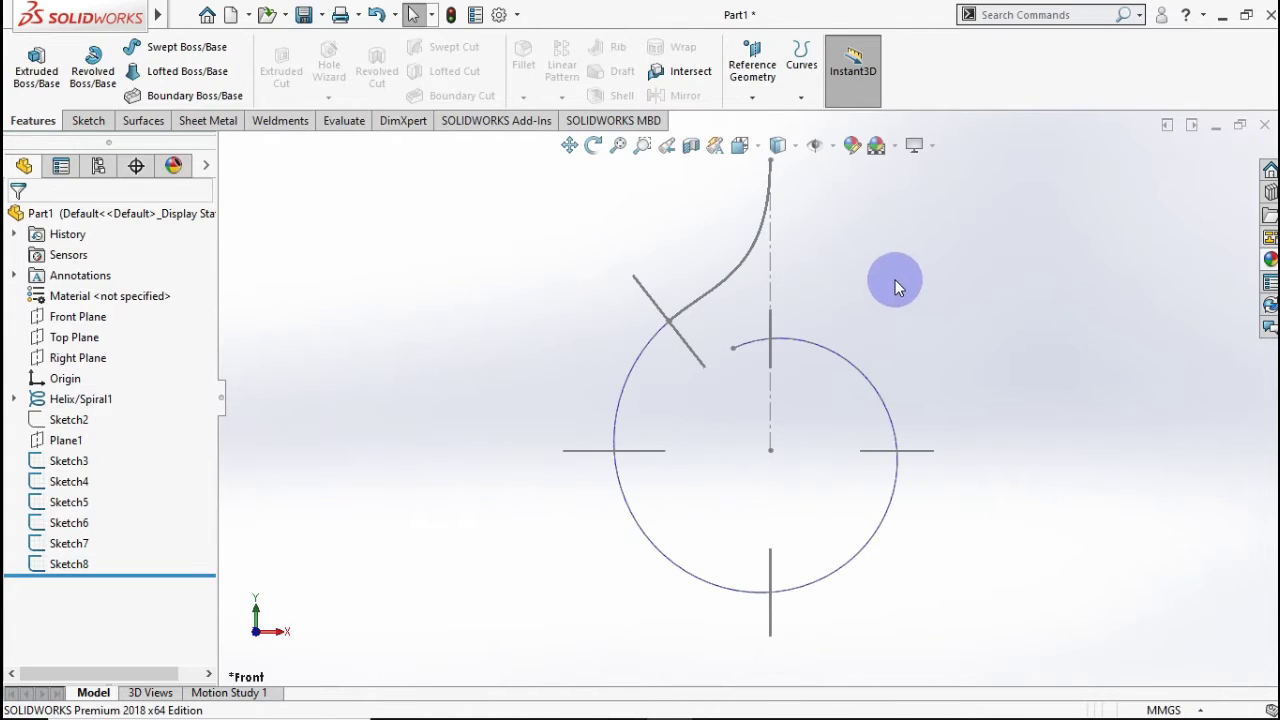
{"action": "mouse_move", "coordinate": [900, 277]}
{"action": "middle_mouse_down"}
{"action": "mouse_move", "coordinate": [849, 378]}
{"action": "mouse_move", "coordinate": [889, 317]}
{"action": "mouse_move", "coordinate": [931, 314]}
{"action": "mouse_move", "coordinate": [894, 331]}
{"action": "mouse_move", "coordinate": [916, 326]}
{"action": "middle_mouse_up"}
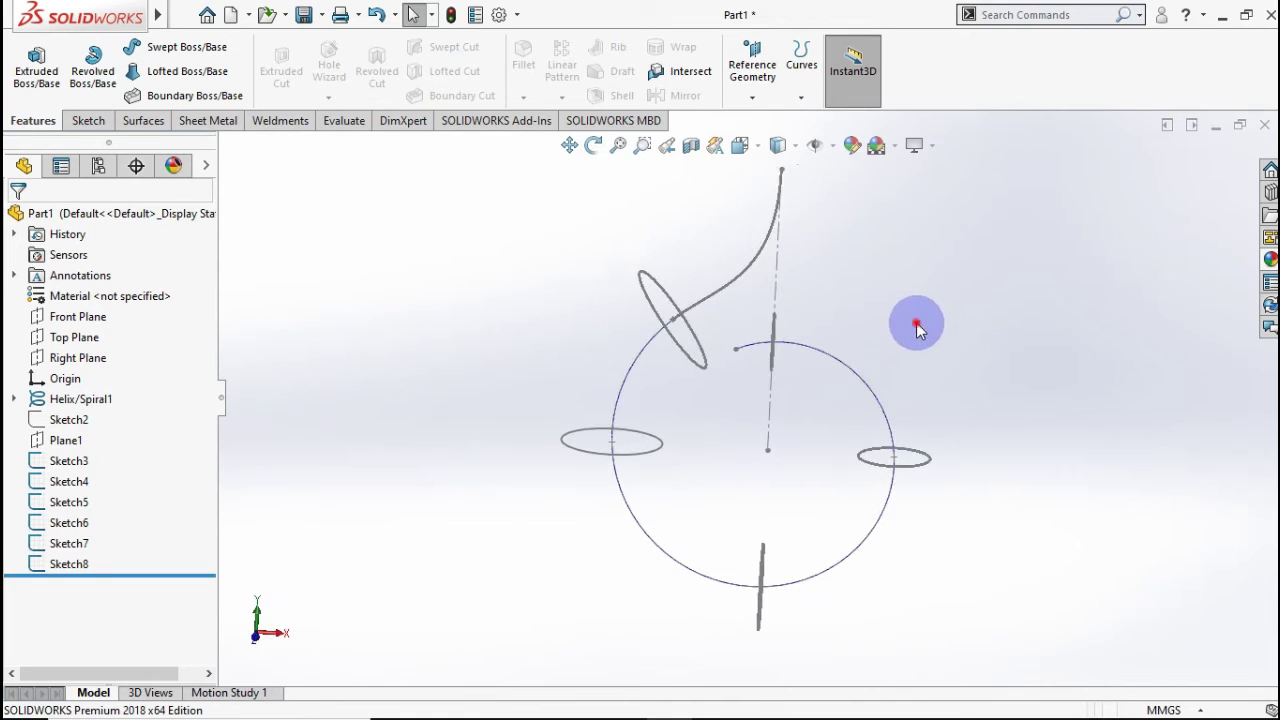
{"action": "scroll", "coordinate": [830, 305], "scroll_direction": "up", "scroll_amount": 2}
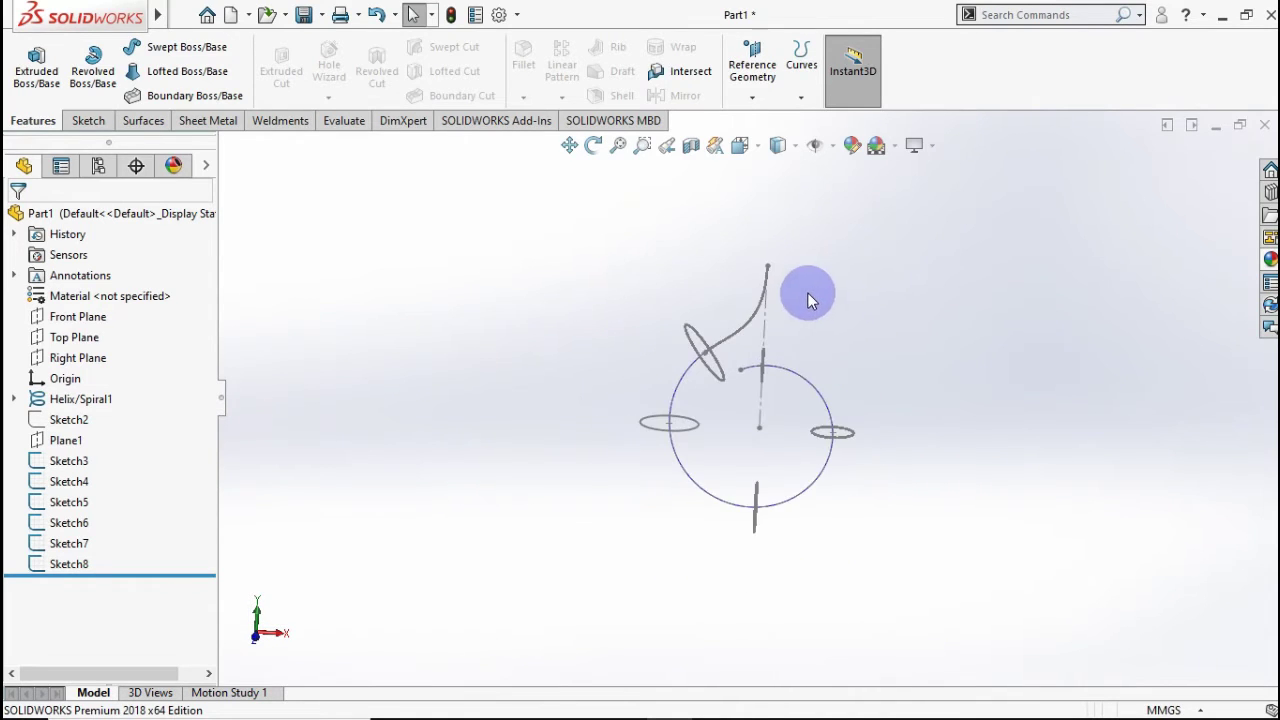
{"action": "mouse_move", "coordinate": [810, 319]}
{"action": "middle_mouse_down"}
{"action": "mouse_move", "coordinate": [789, 374]}
{"action": "mouse_move", "coordinate": [800, 346]}
{"action": "mouse_move", "coordinate": [812, 362]}
{"action": "middle_mouse_up"}
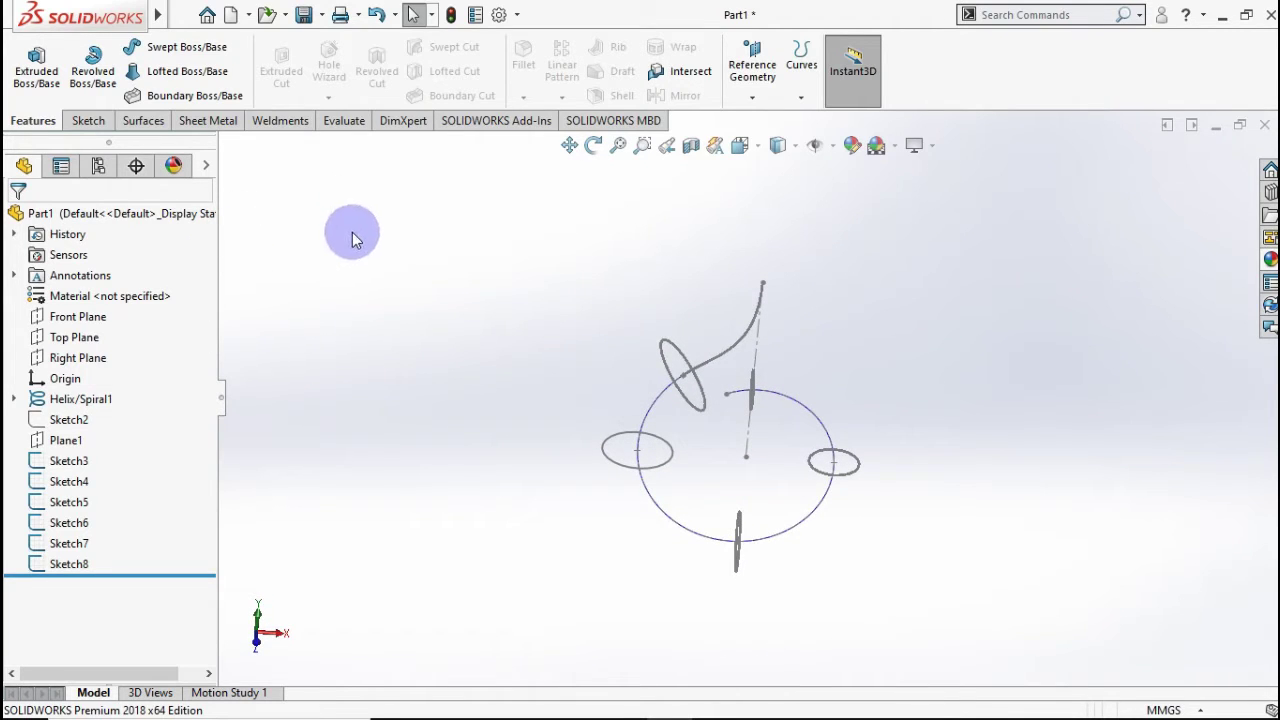
Start a loft and pick the five profile circles in order around the spiral.
{"action": "left_click", "coordinate": [170, 72]}
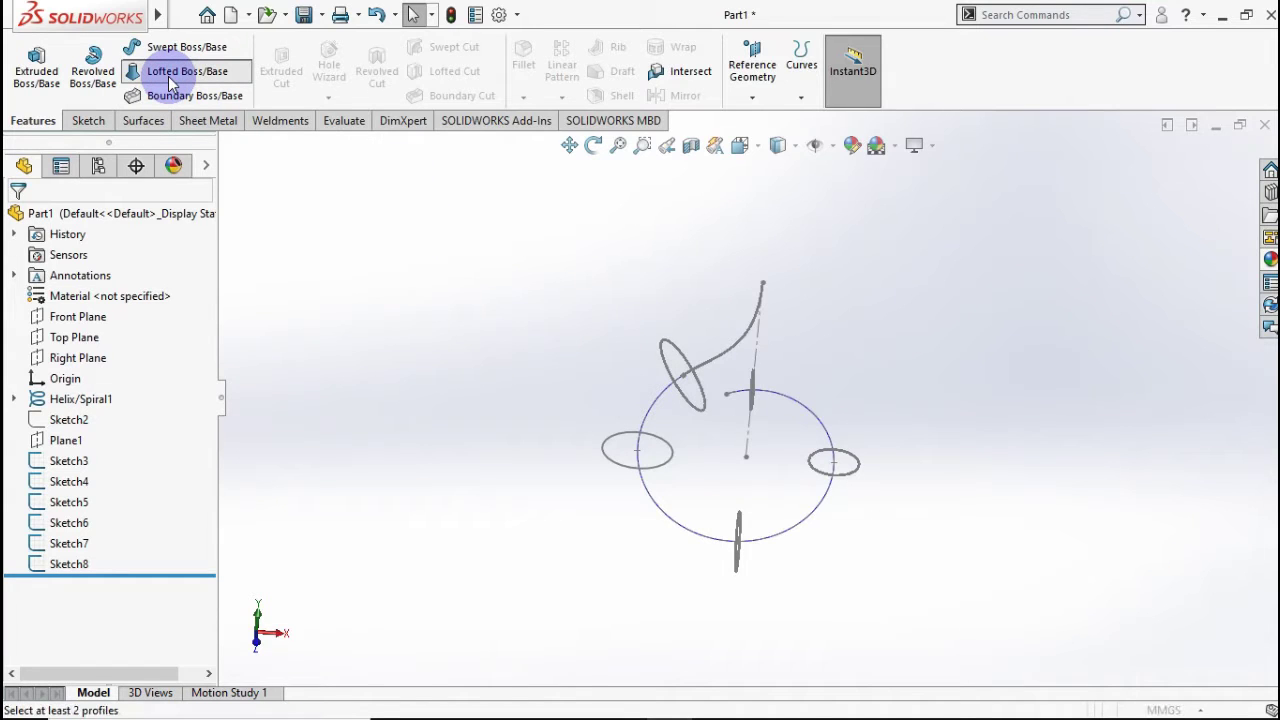
{"action": "left_click", "coordinate": [701, 432]}
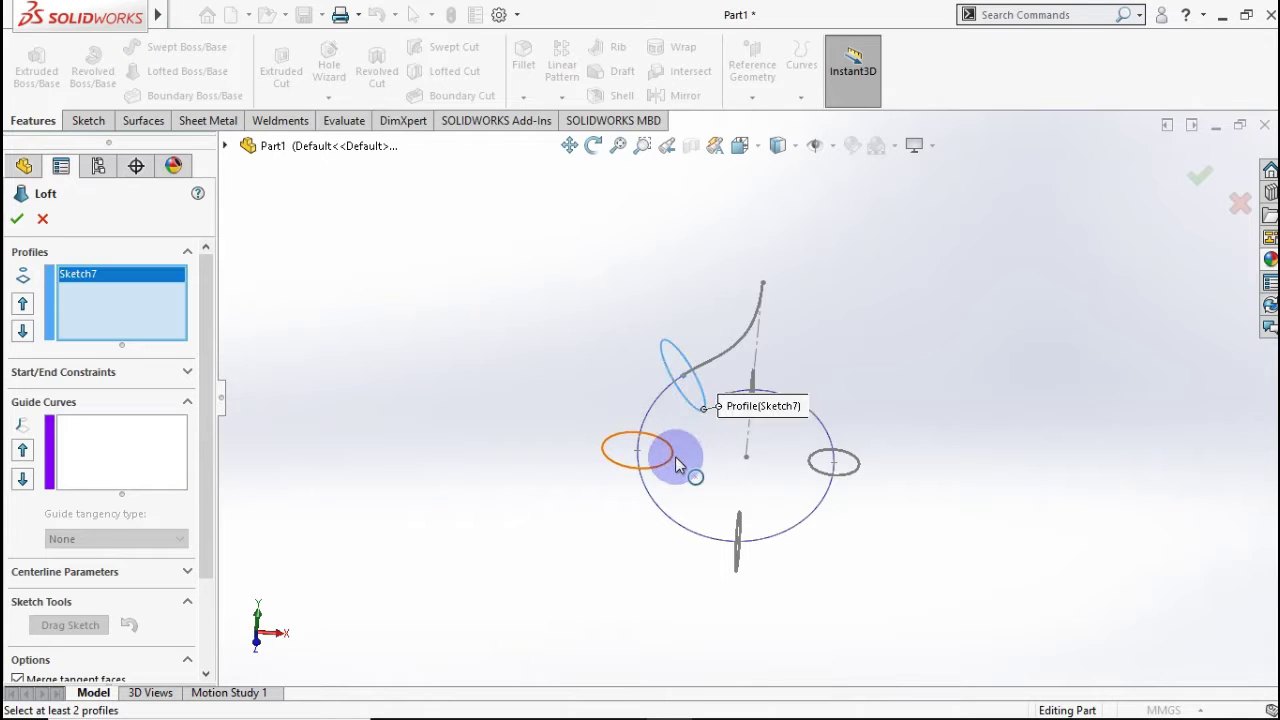
{"action": "left_click", "coordinate": [673, 456]}
{"action": "left_click", "coordinate": [737, 518]}
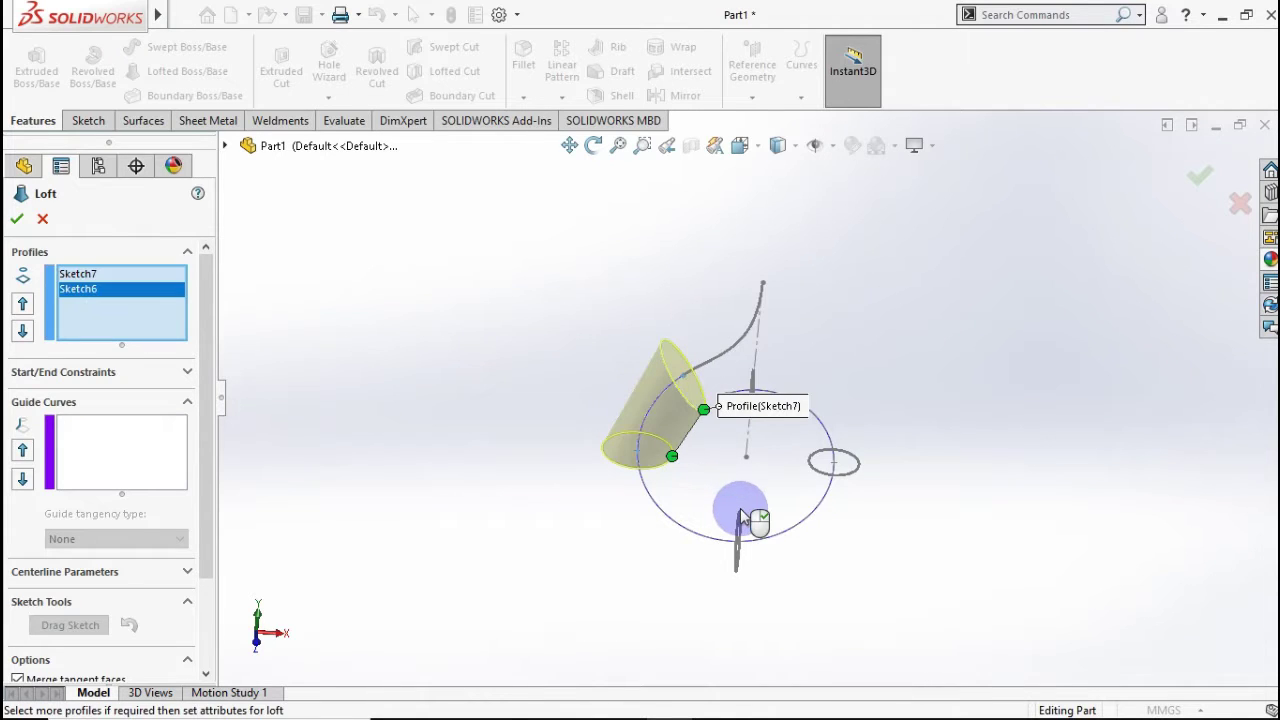
{"action": "left_click", "coordinate": [815, 467]}
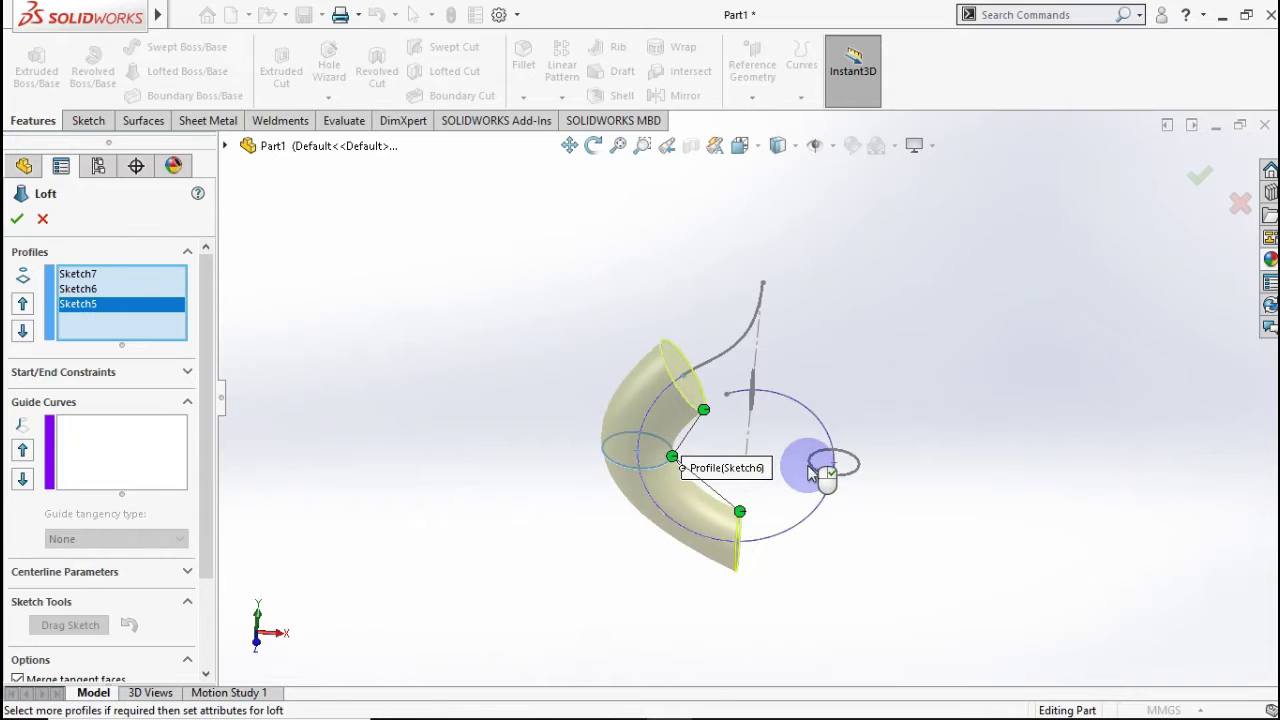
{"action": "middle_click_drag", "start_coordinate": [762, 443], "coordinate": [760, 423]}
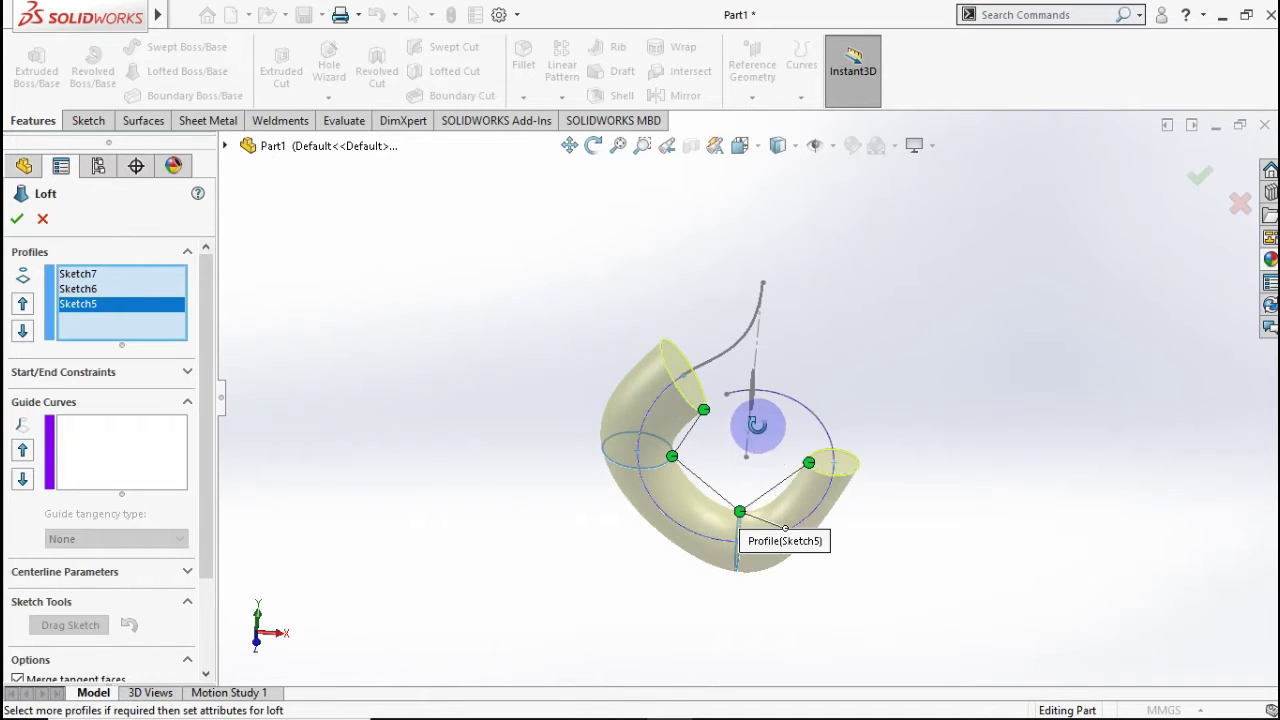
{"action": "left_click", "coordinate": [752, 385]}
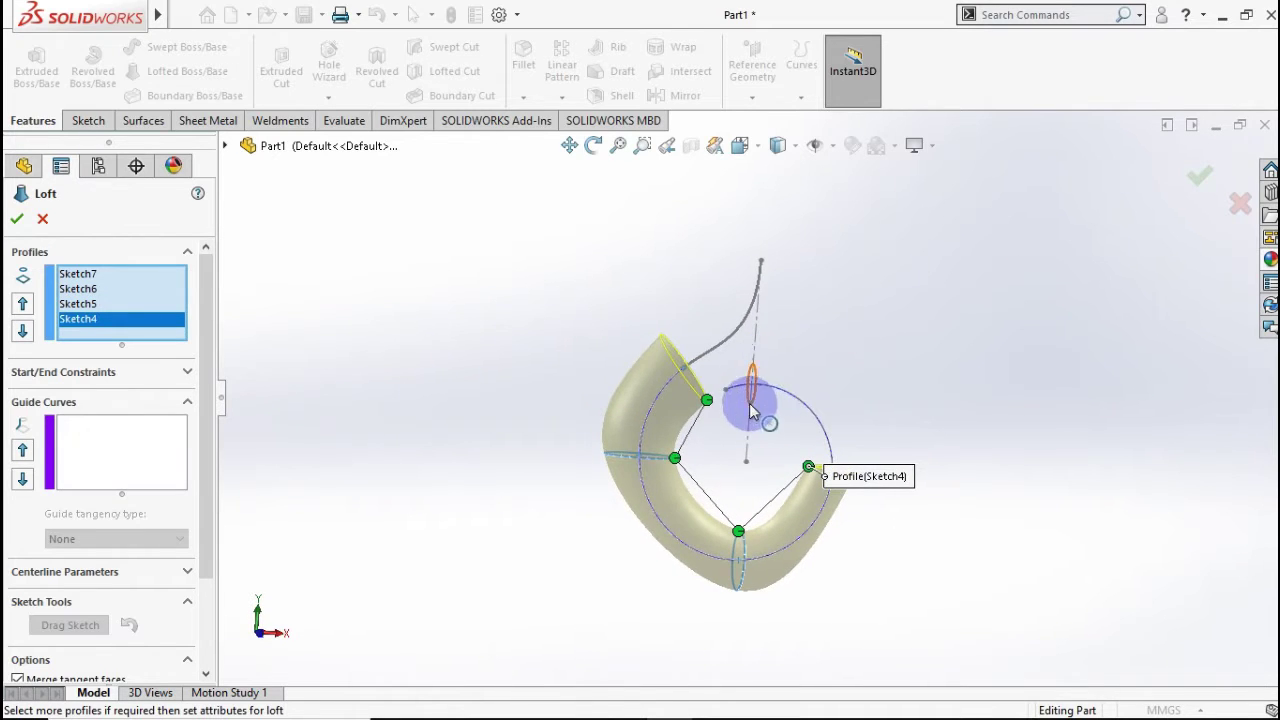
{"action": "left_click", "coordinate": [752, 410]}
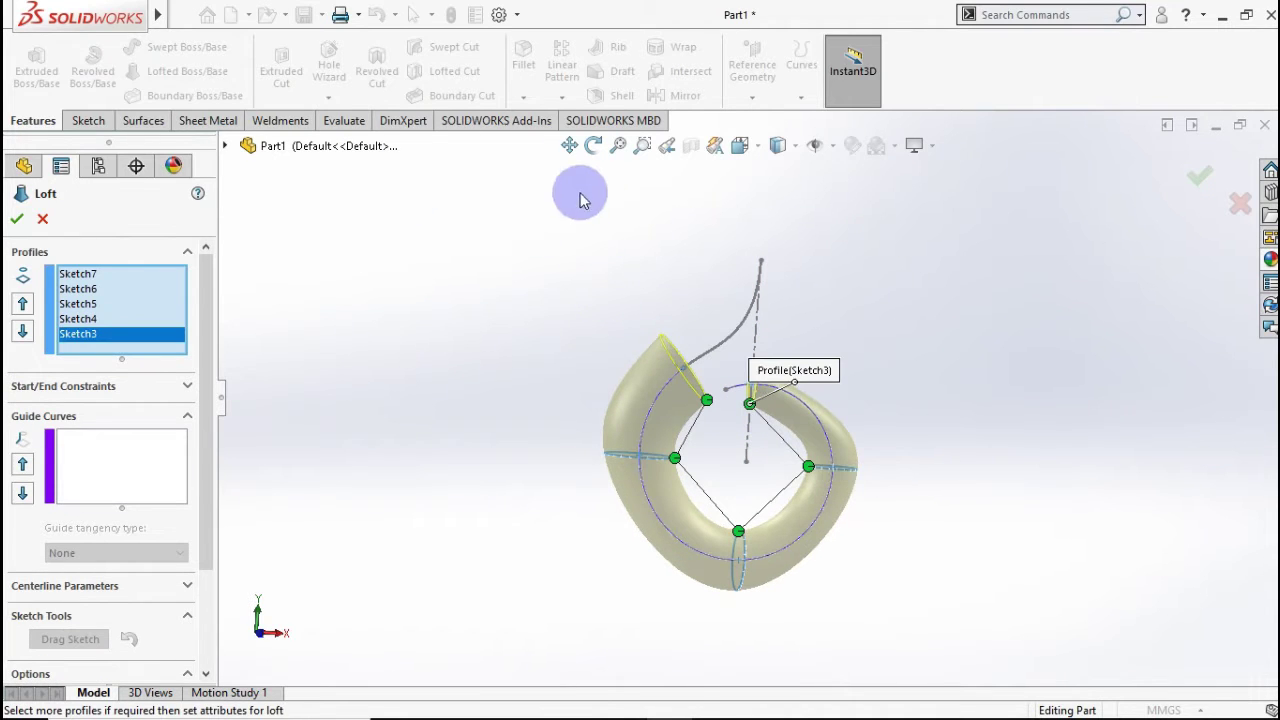
{"action": "left_click", "coordinate": [760, 150]}
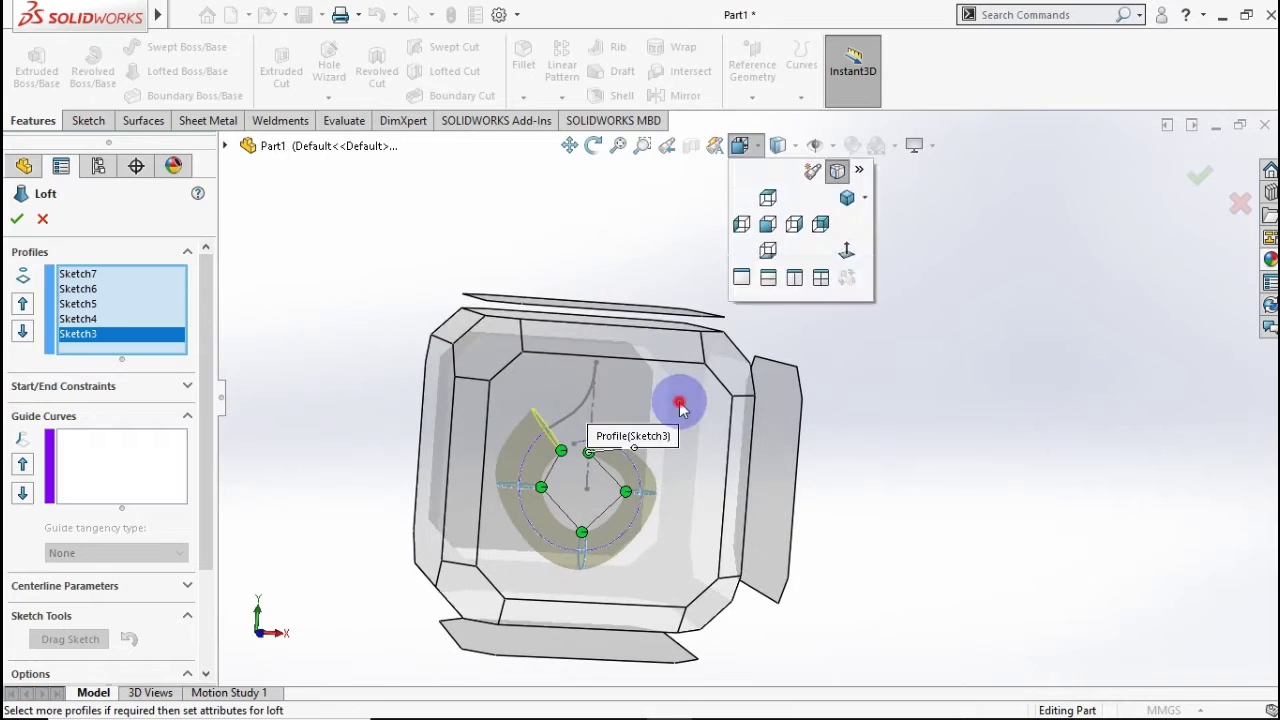
{"action": "left_click", "coordinate": [698, 472]}
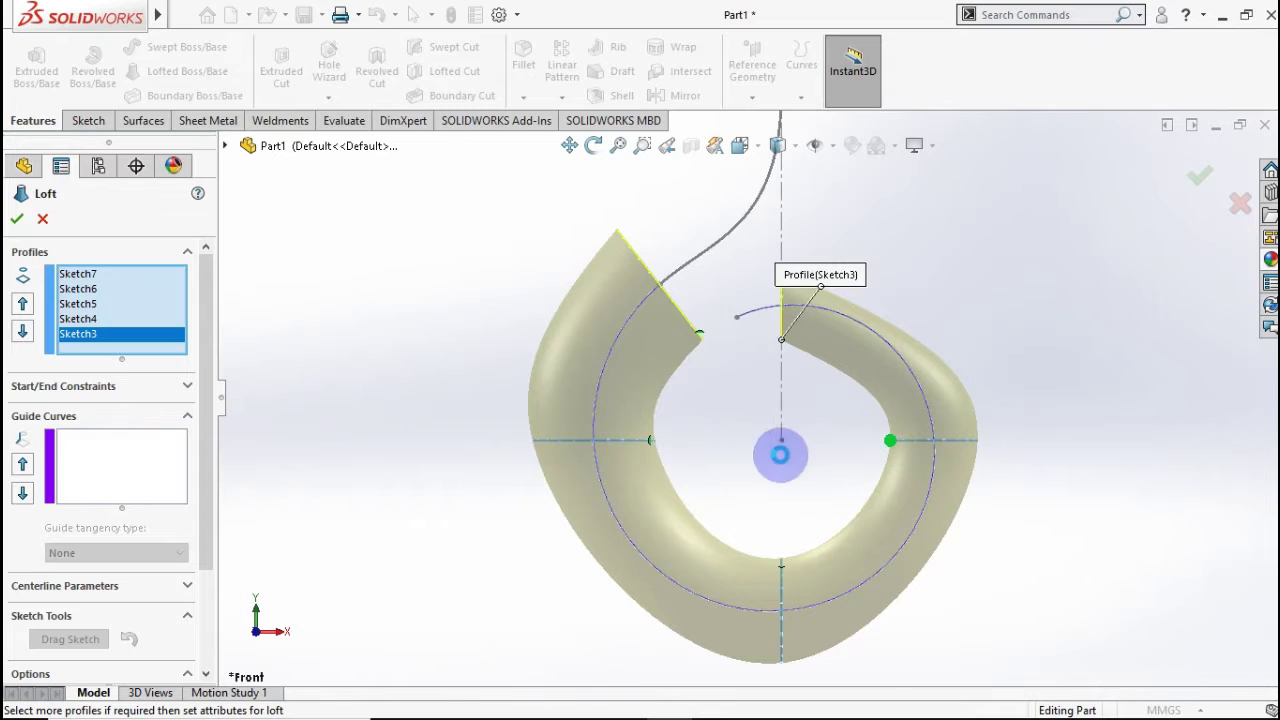
Use Helix/Spiral1 as the loft centerline and confirm Loft1.
{"action": "left_click_drag", "start_coordinate": [208, 434], "coordinate": [195, 517]}
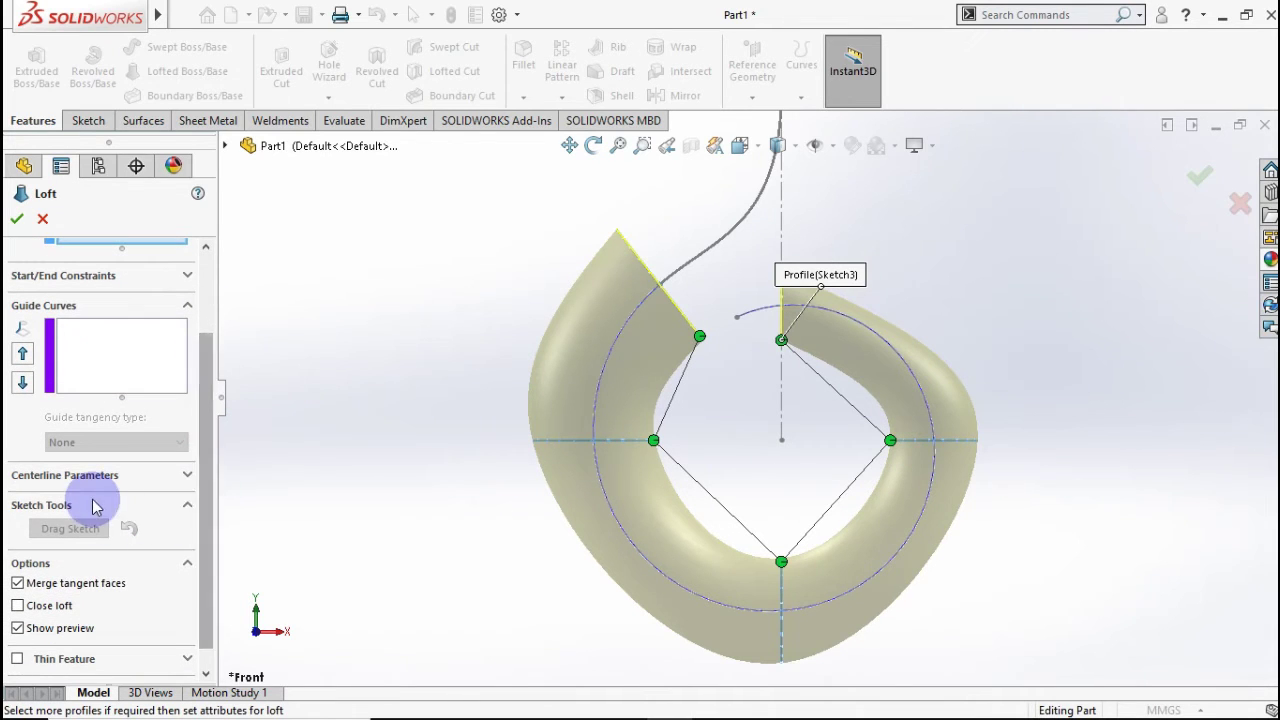
{"action": "mouse_move", "coordinate": [206, 566]}
{"action": "left_mouse_down"}
{"action": "mouse_move", "coordinate": [210, 598]}
{"action": "mouse_move", "coordinate": [206, 563]}
{"action": "left_mouse_up"}
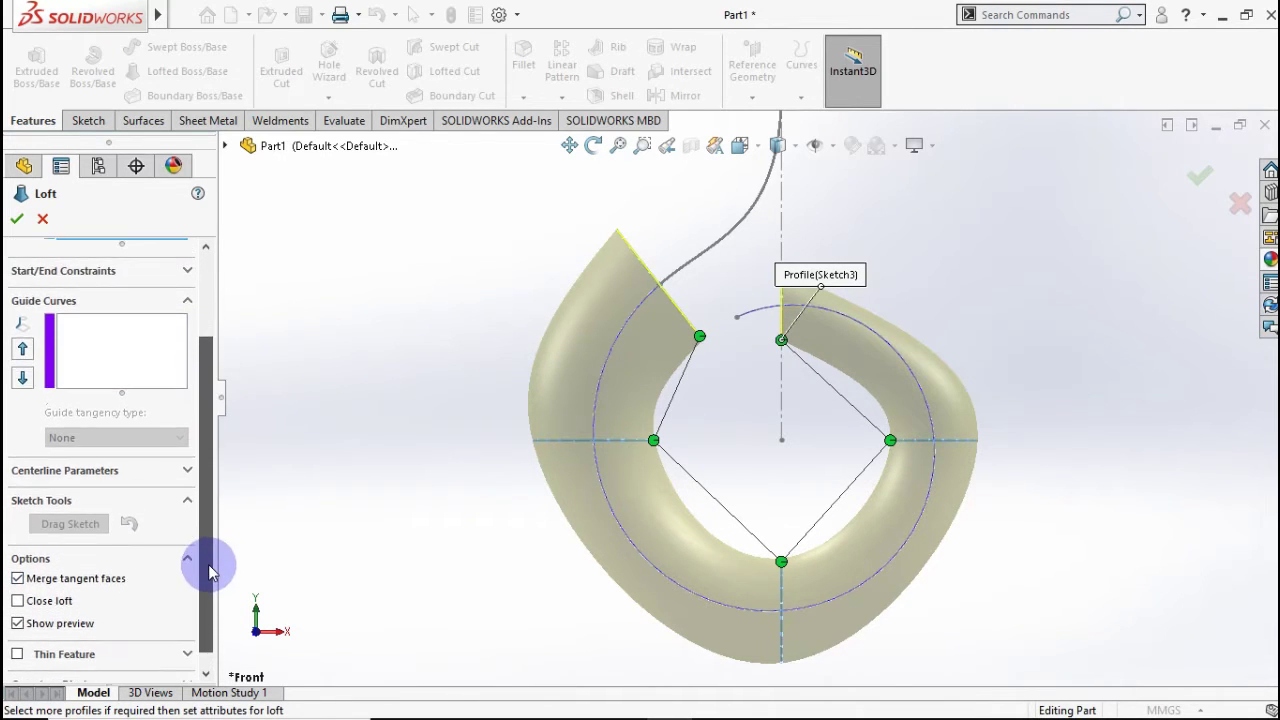
{"action": "left_click", "coordinate": [186, 466]}
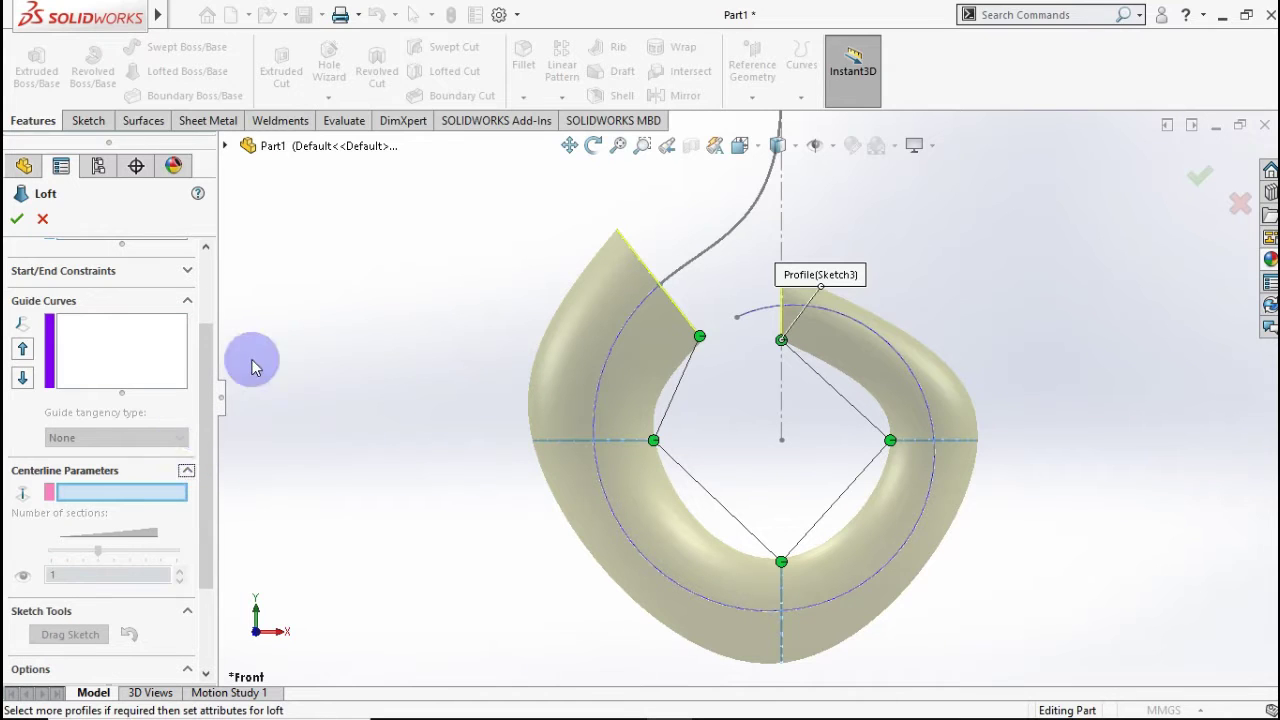
{"action": "left_click", "coordinate": [227, 147]}
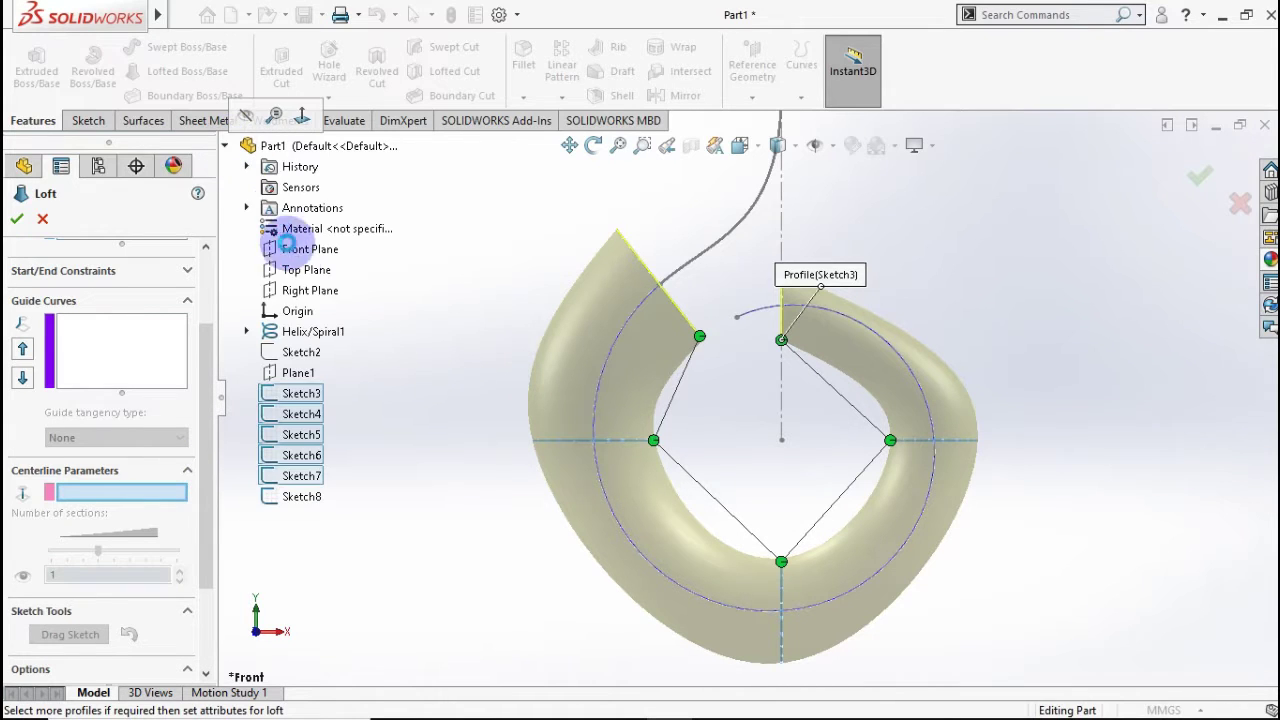
{"action": "left_click", "coordinate": [298, 333]}
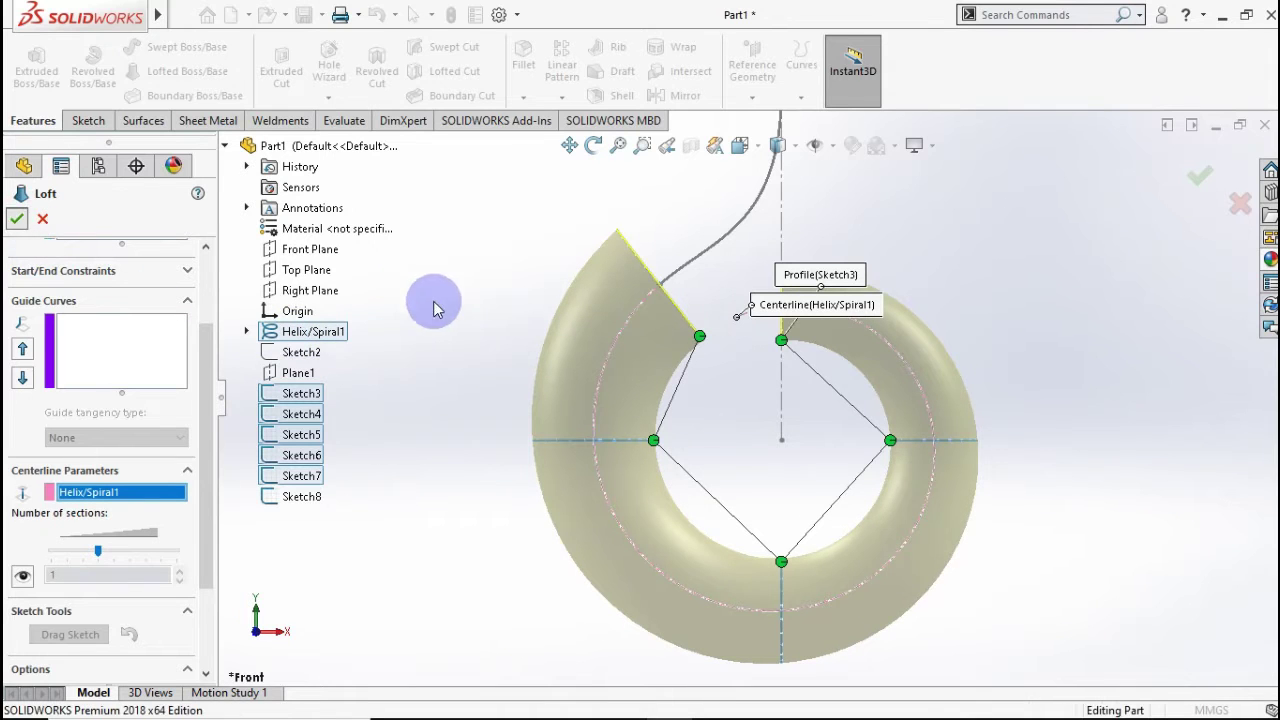
{"action": "left_click", "coordinate": [510, 278]}
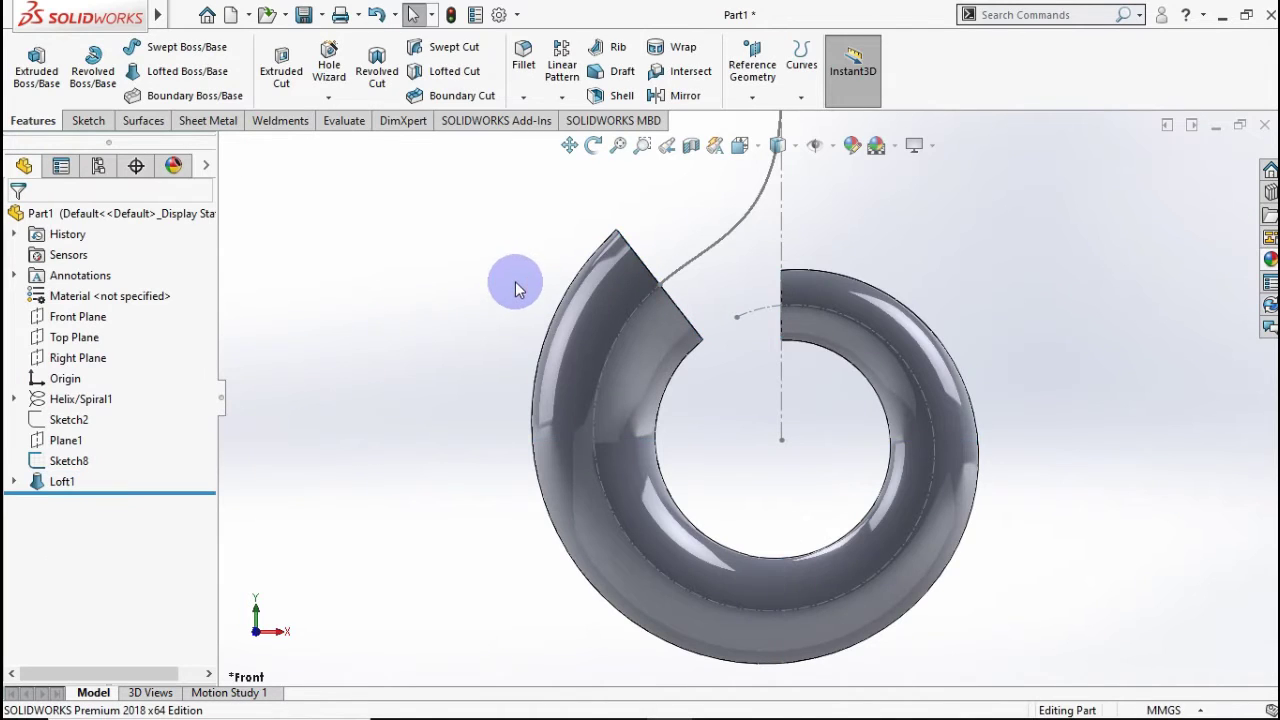
{"action": "scroll", "coordinate": [515, 289], "scroll_direction": "up", "scroll_amount": 3}
{"action": "left_click_drag", "start_coordinate": [517, 291], "coordinate": [757, 229]}
Create Plane2 through the outlet curve's top endpoint, parallel to the Top Plane.
{"action": "key", "text": "Escape"}
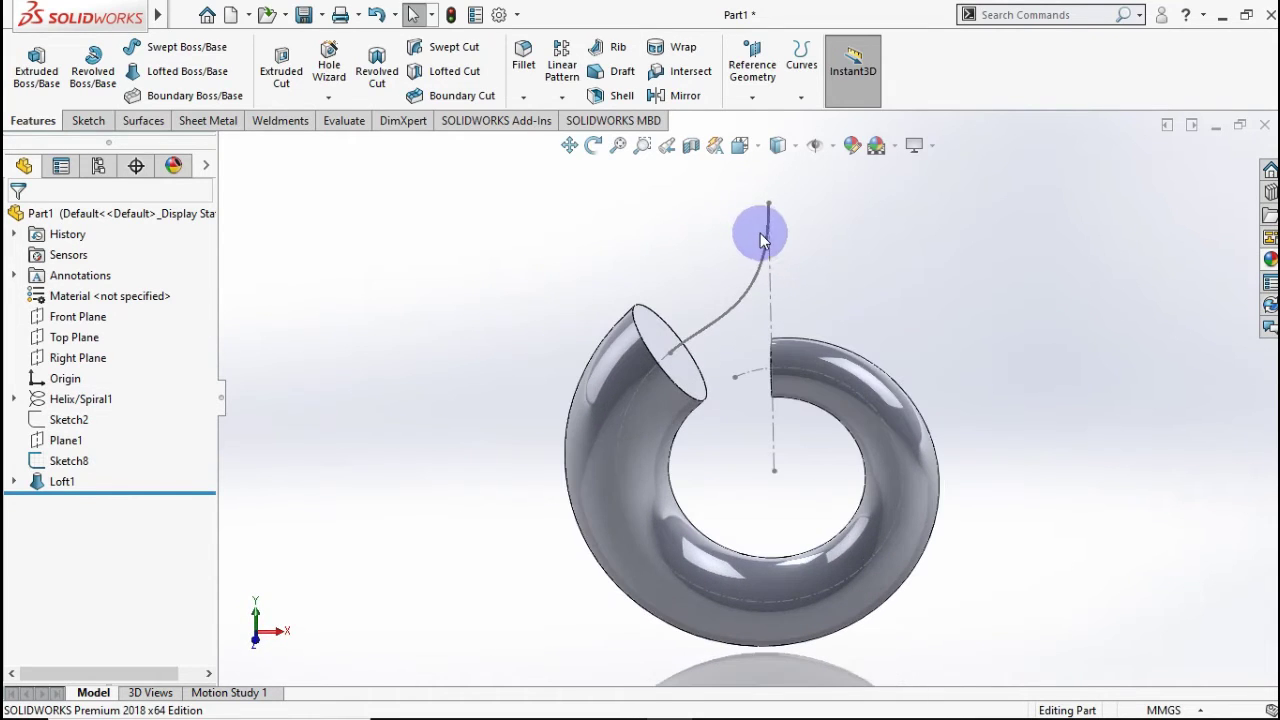
{"action": "left_click", "coordinate": [754, 96]}
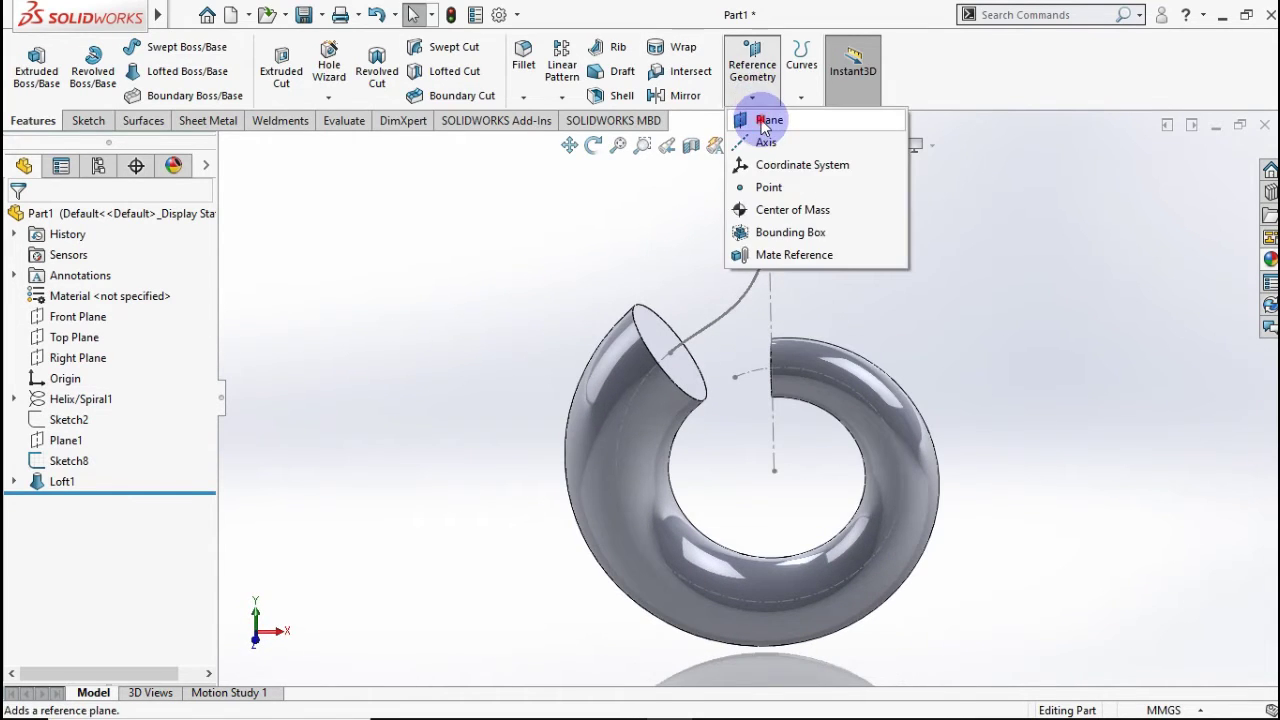
{"action": "left_click", "coordinate": [765, 121]}
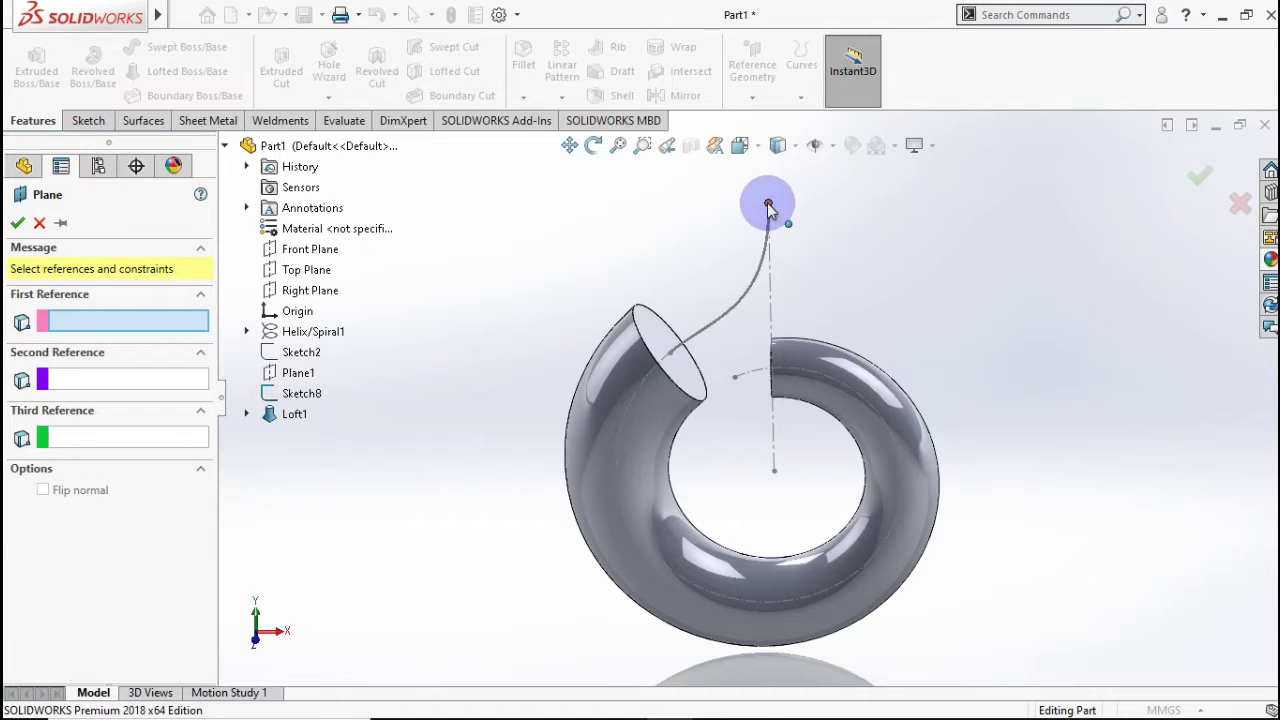
{"action": "left_click", "coordinate": [767, 204]}
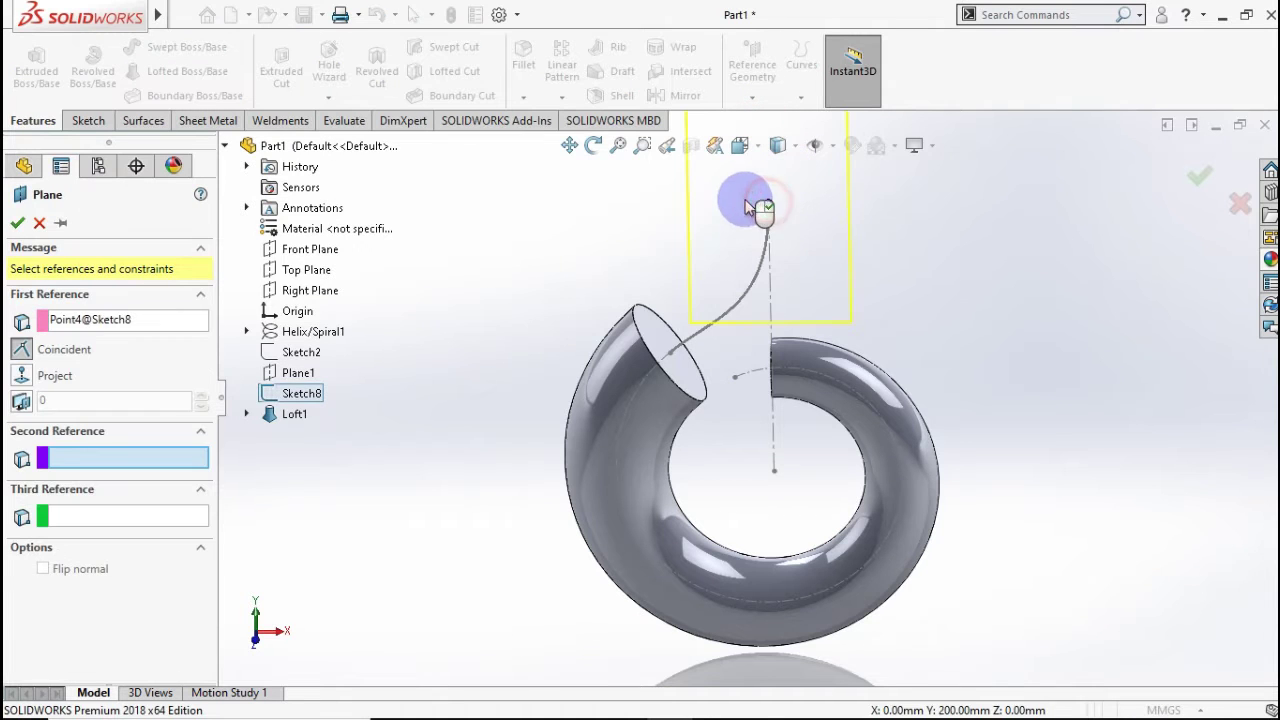
{"action": "left_click", "coordinate": [300, 270]}
{"action": "left_click", "coordinate": [19, 222]}
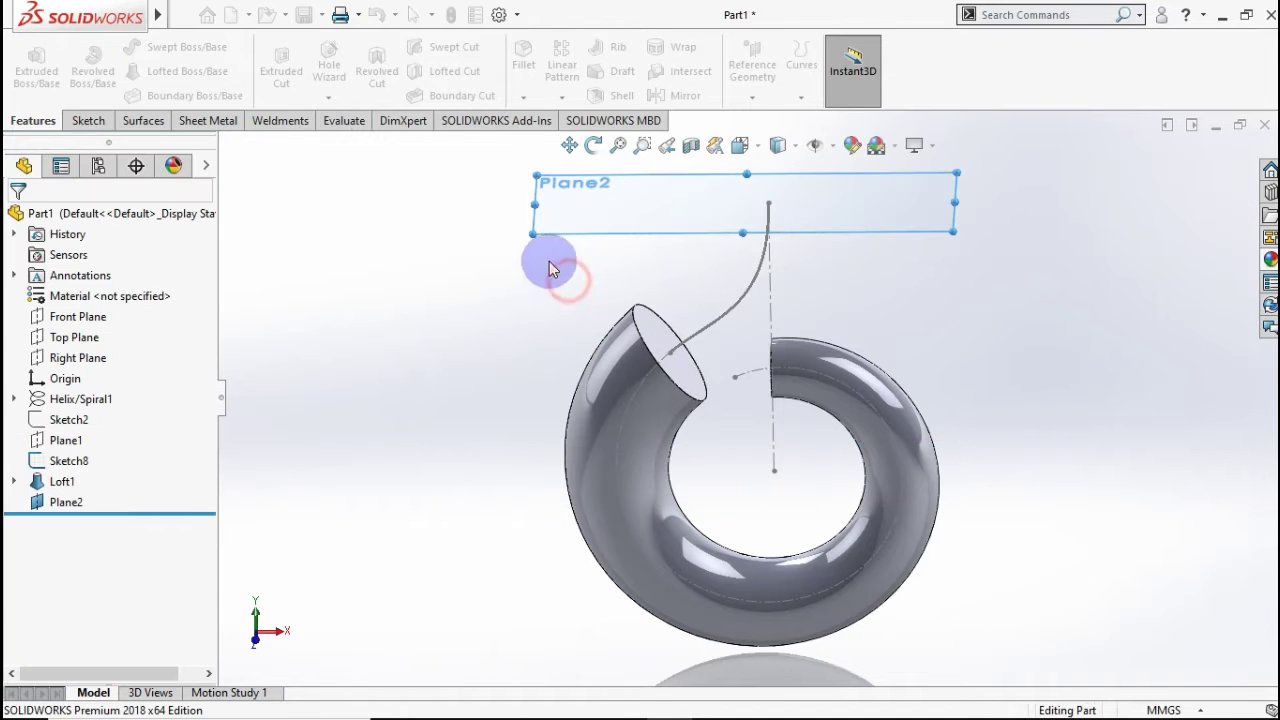
Sketch a circle on Plane2 centred at the outlet curve's end.
{"action": "right_click", "coordinate": [655, 213]}
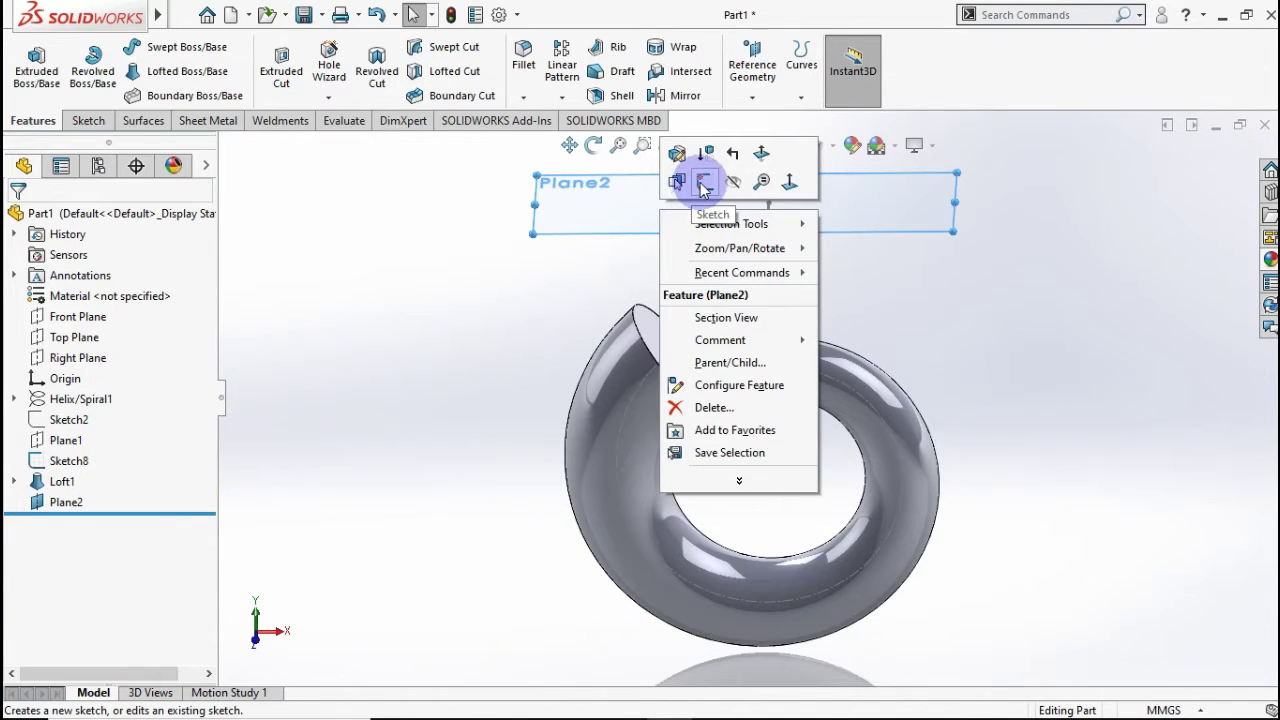
{"action": "left_click", "coordinate": [688, 183]}
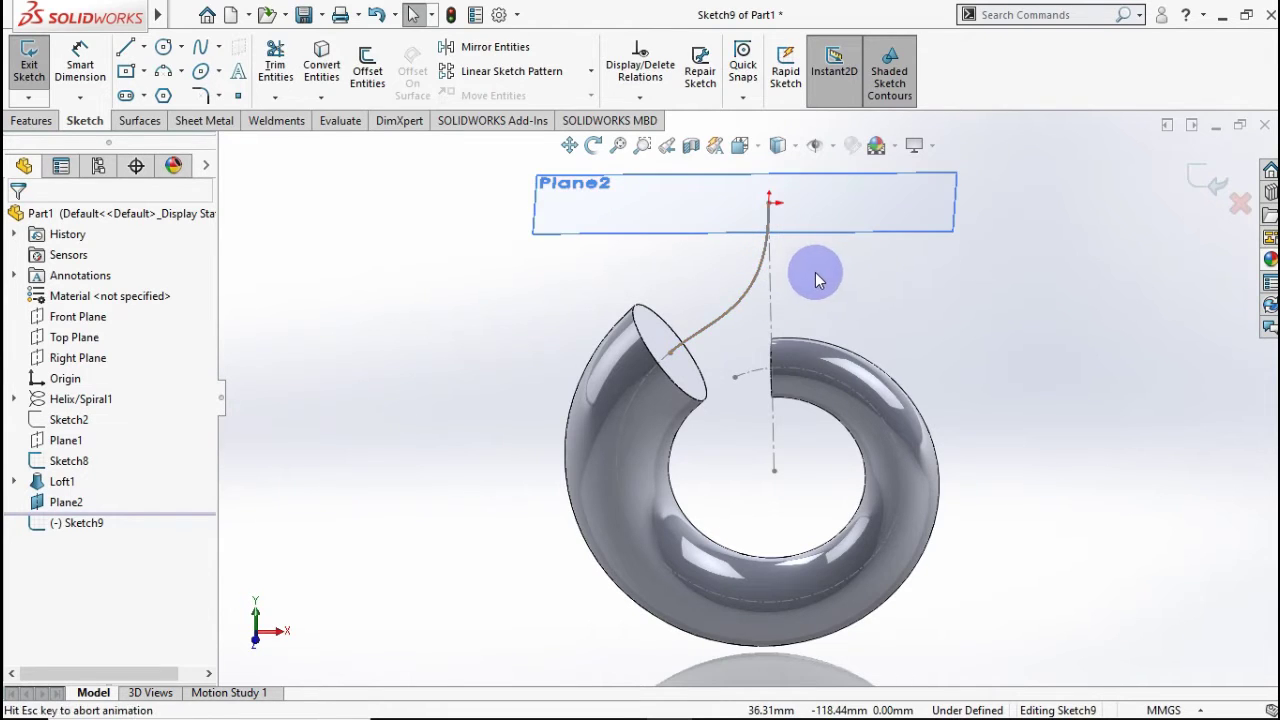
{"action": "key", "text": "ctrl+8"}
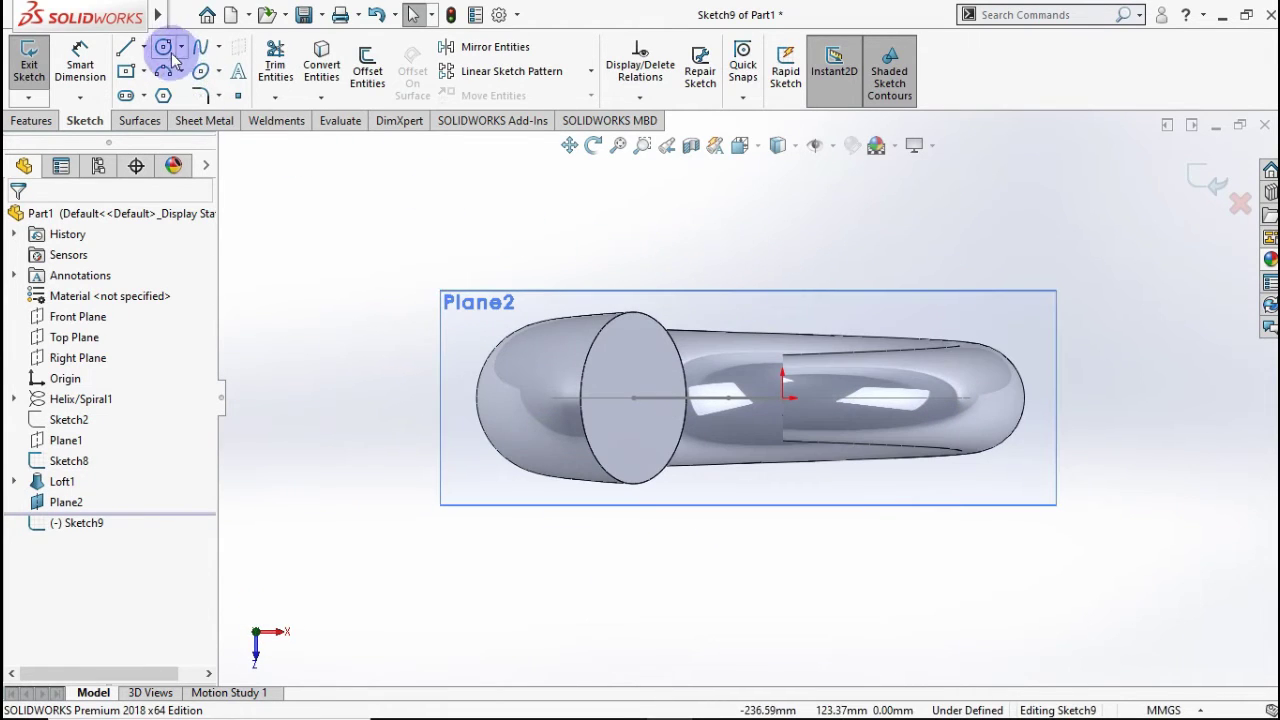
{"action": "left_click", "coordinate": [165, 50]}
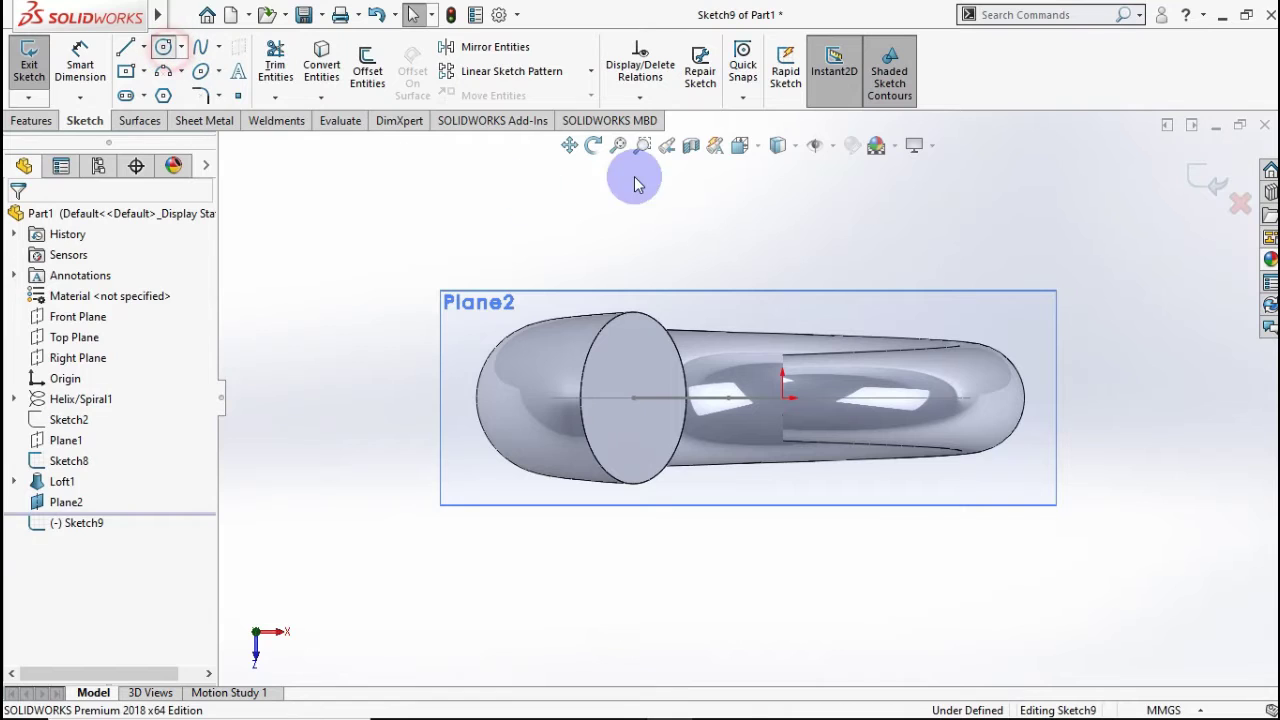
{"action": "left_click", "coordinate": [783, 400]}
{"action": "left_click", "coordinate": [829, 316]}
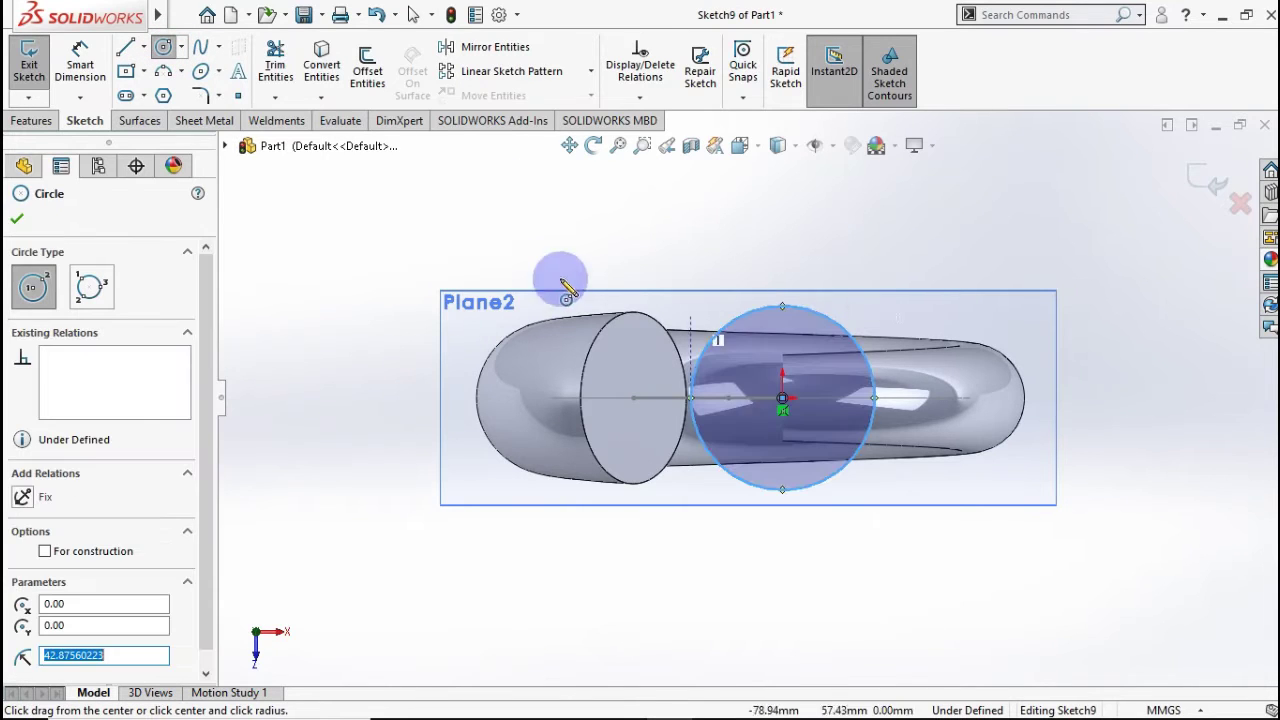
Dimension the circle to 90 mm diameter and exit Sketch9.
{"action": "left_click", "coordinate": [80, 62]}
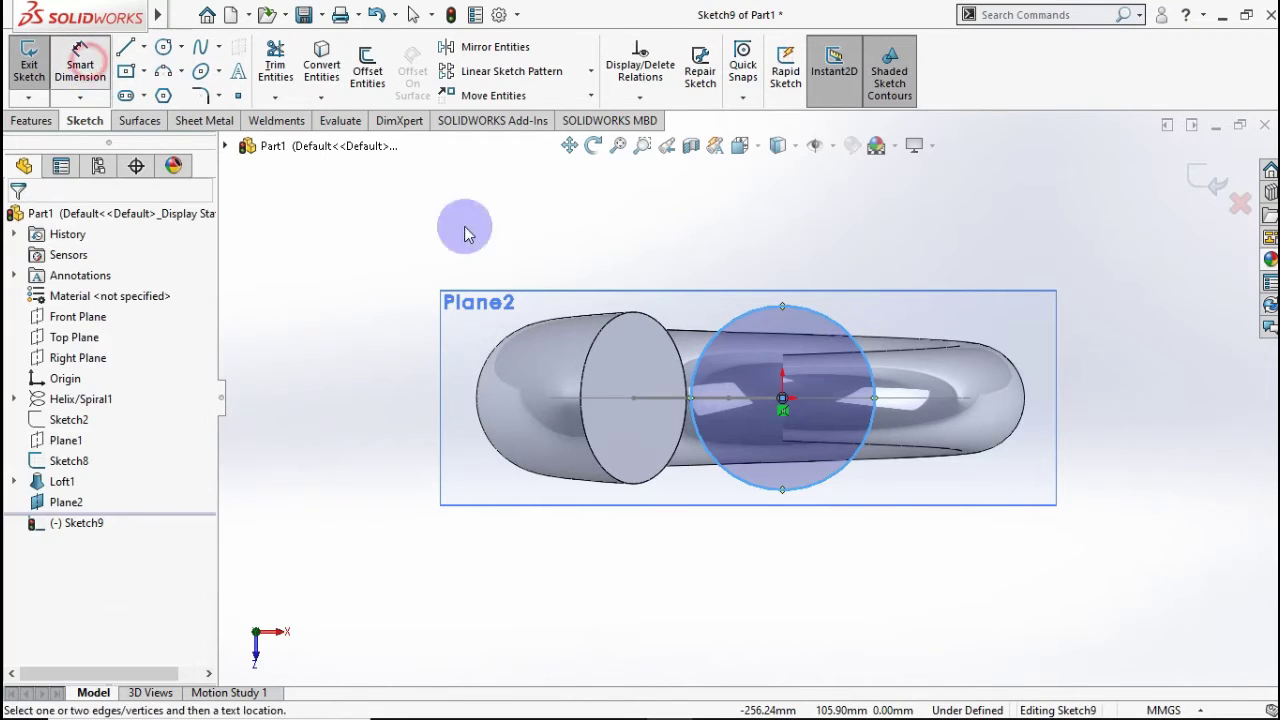
{"action": "left_click", "coordinate": [829, 315]}
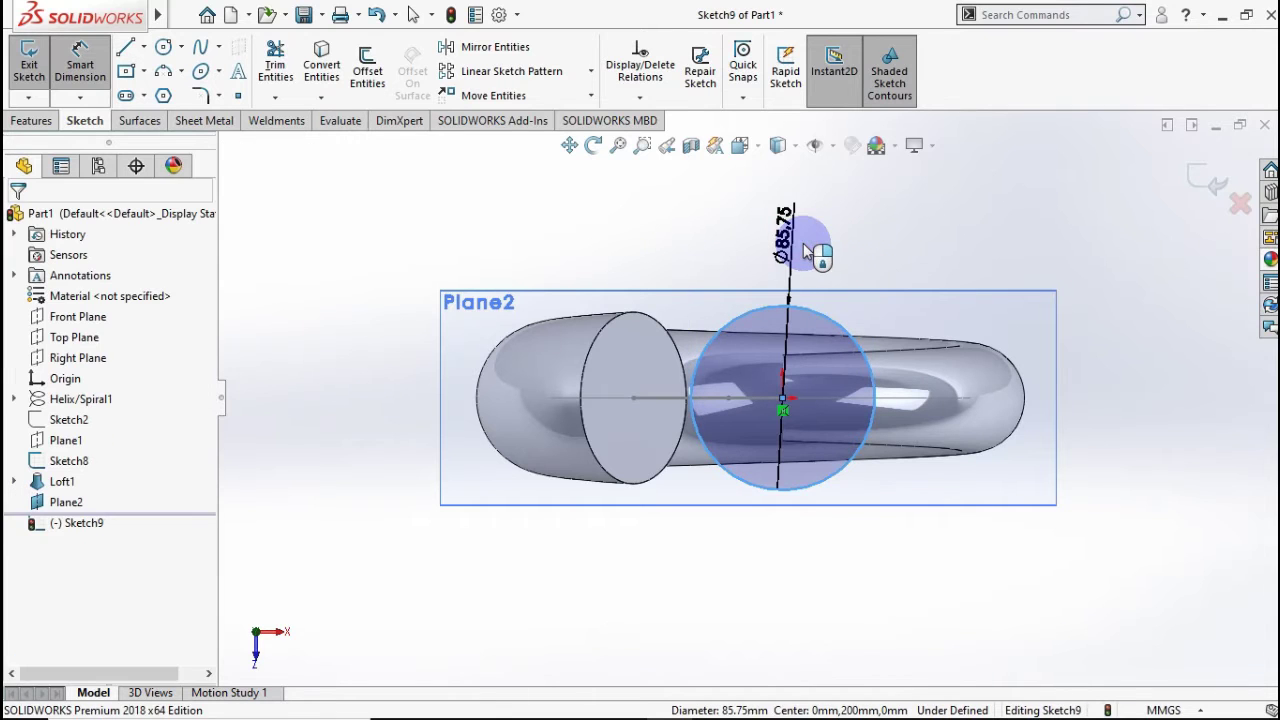
{"action": "left_click", "coordinate": [800, 248]}
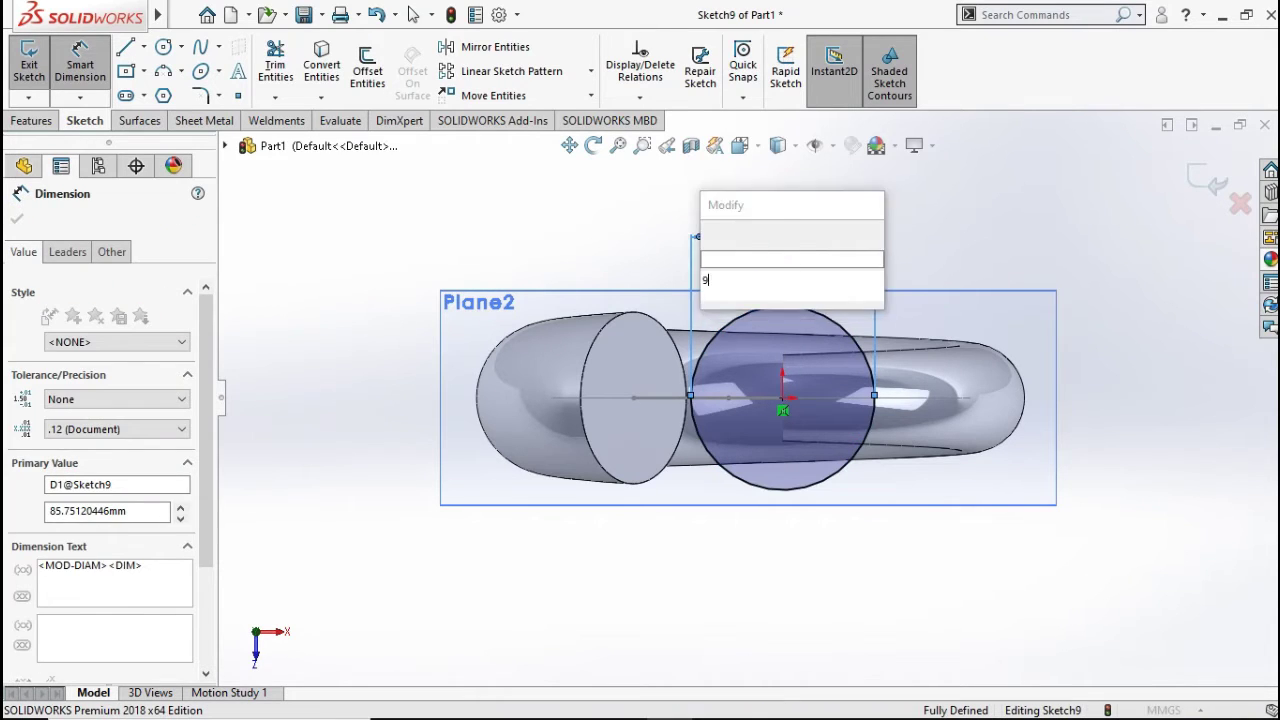
{"action": "left_click", "coordinate": [709, 232]}
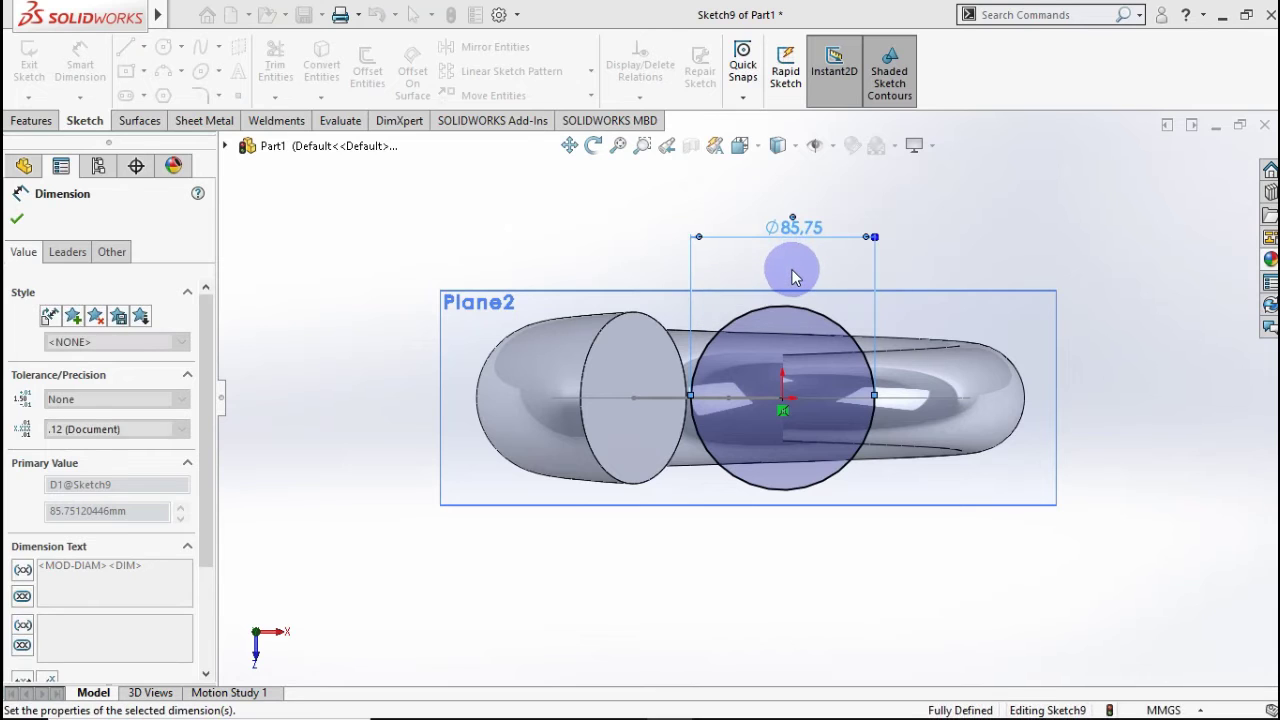
{"action": "left_click", "coordinate": [1200, 180]}
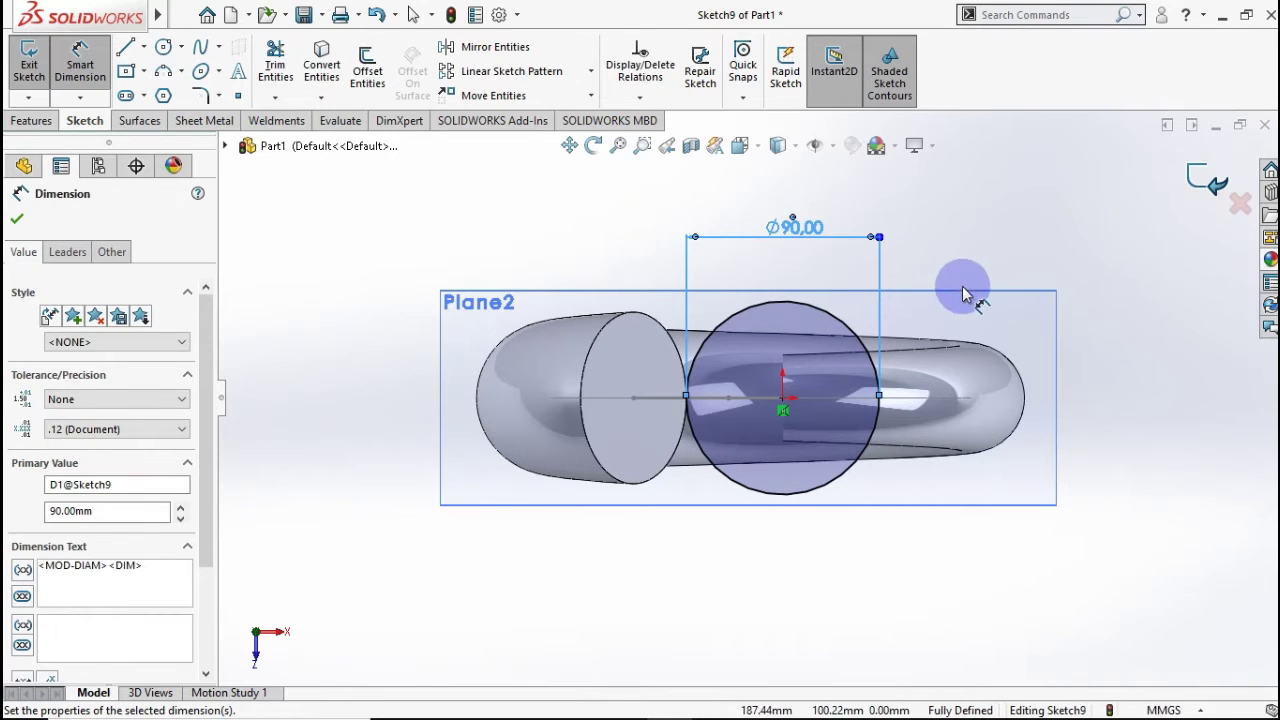
{"action": "key", "text": "ctrl+q"}
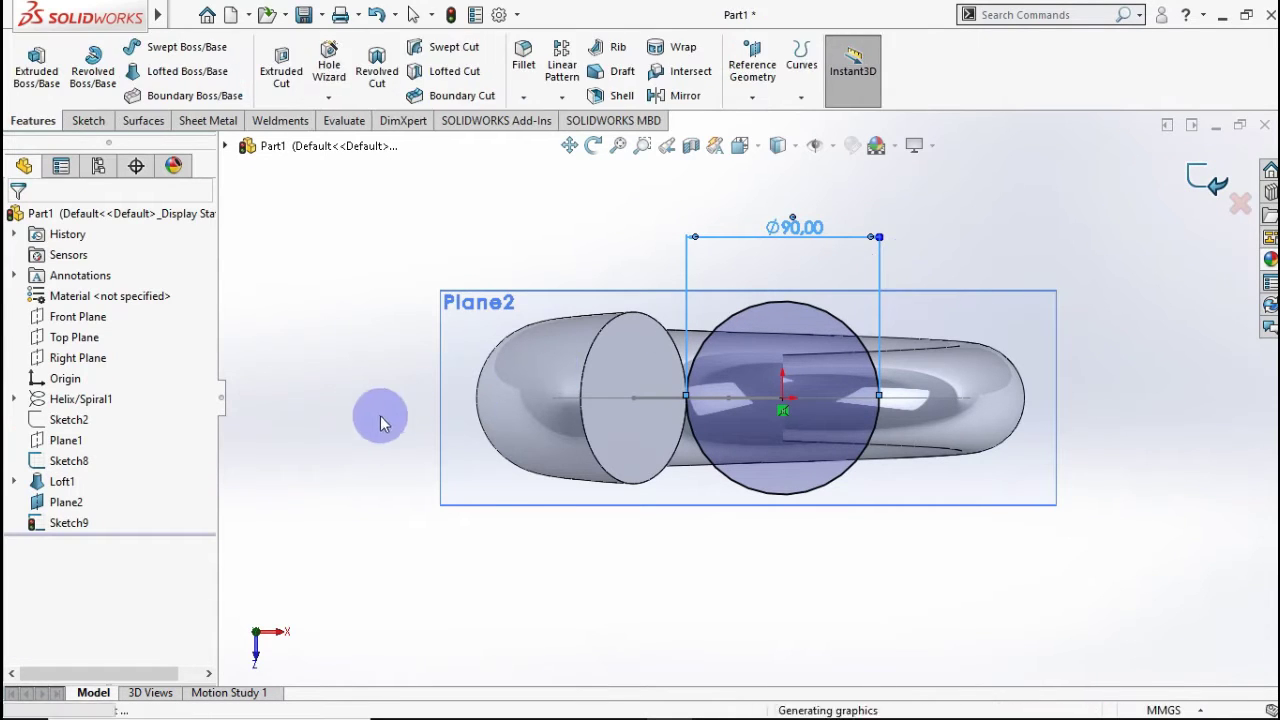
Loft from the Plane2 circle to the tube's open end, guided by the Sketch8 outlet curve.
{"action": "mouse_move", "coordinate": [331, 414]}
{"action": "middle_mouse_down"}
{"action": "mouse_move", "coordinate": [350, 298]}
{"action": "mouse_move", "coordinate": [320, 303]}
{"action": "mouse_move", "coordinate": [420, 323]}
{"action": "mouse_move", "coordinate": [660, 320]}
{"action": "mouse_move", "coordinate": [676, 295]}
{"action": "mouse_move", "coordinate": [680, 220]}
{"action": "middle_mouse_up"}
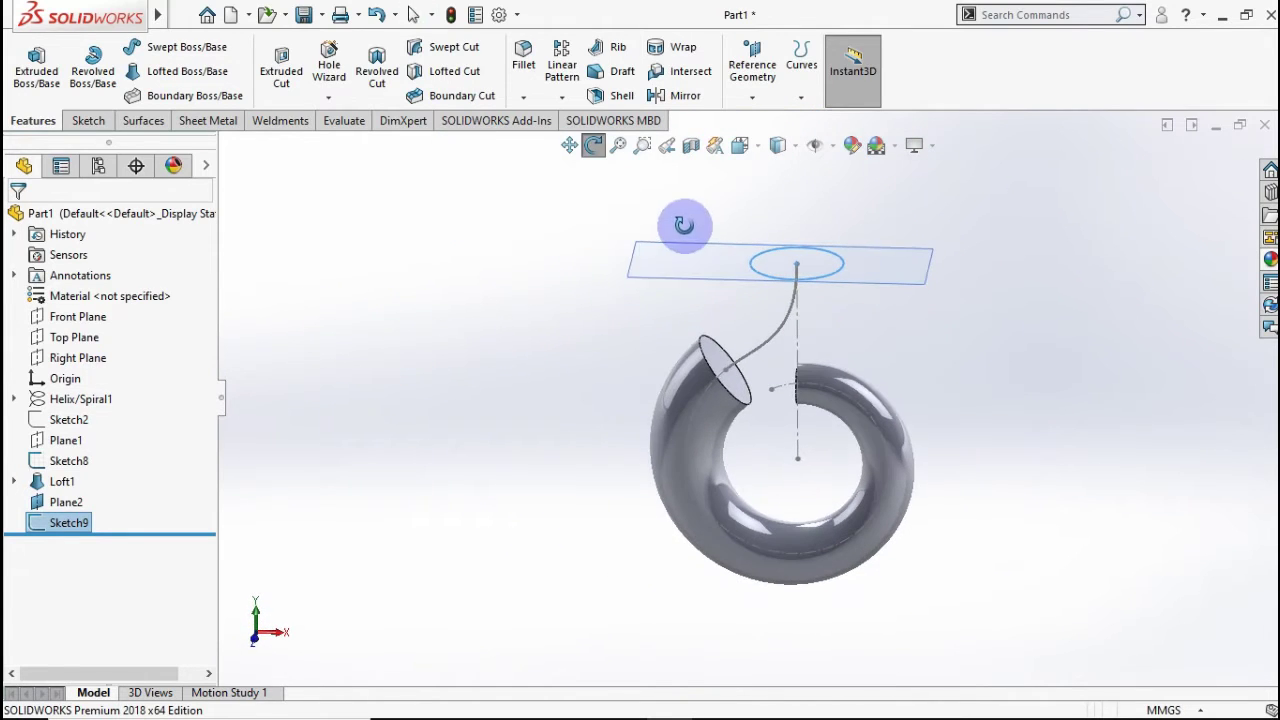
{"action": "left_click", "coordinate": [187, 71]}
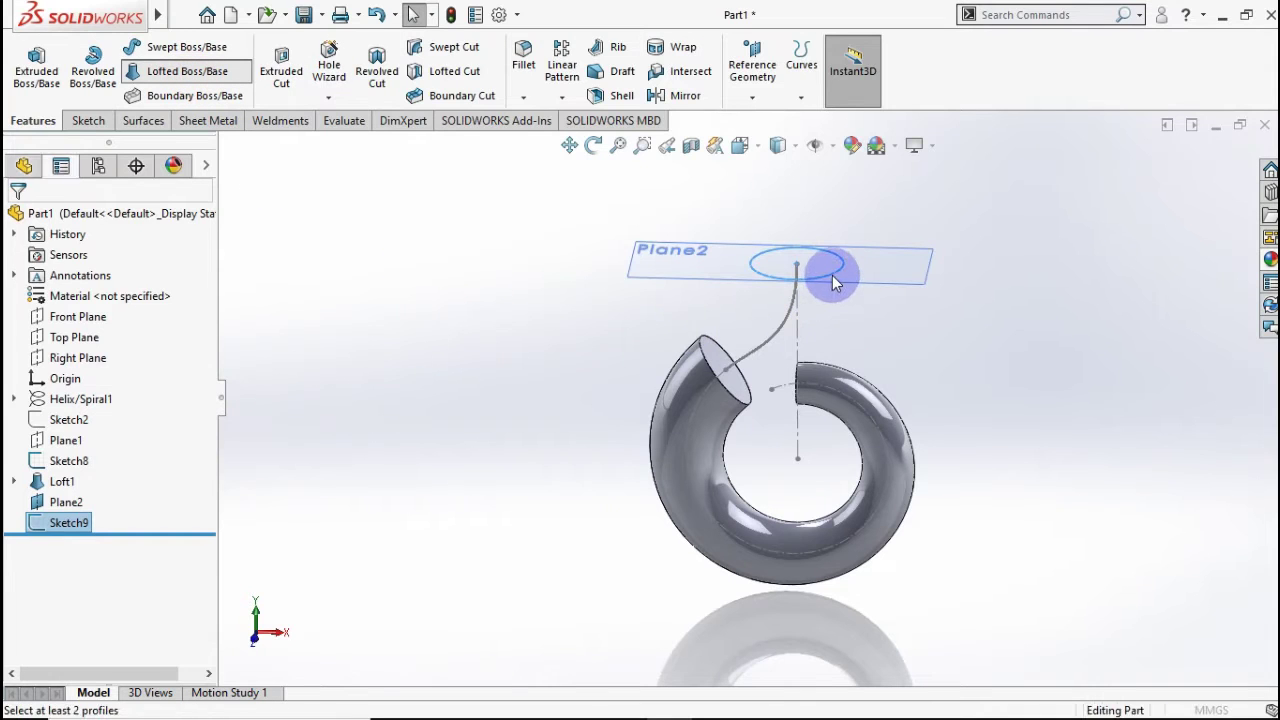
{"action": "left_click", "coordinate": [750, 263]}
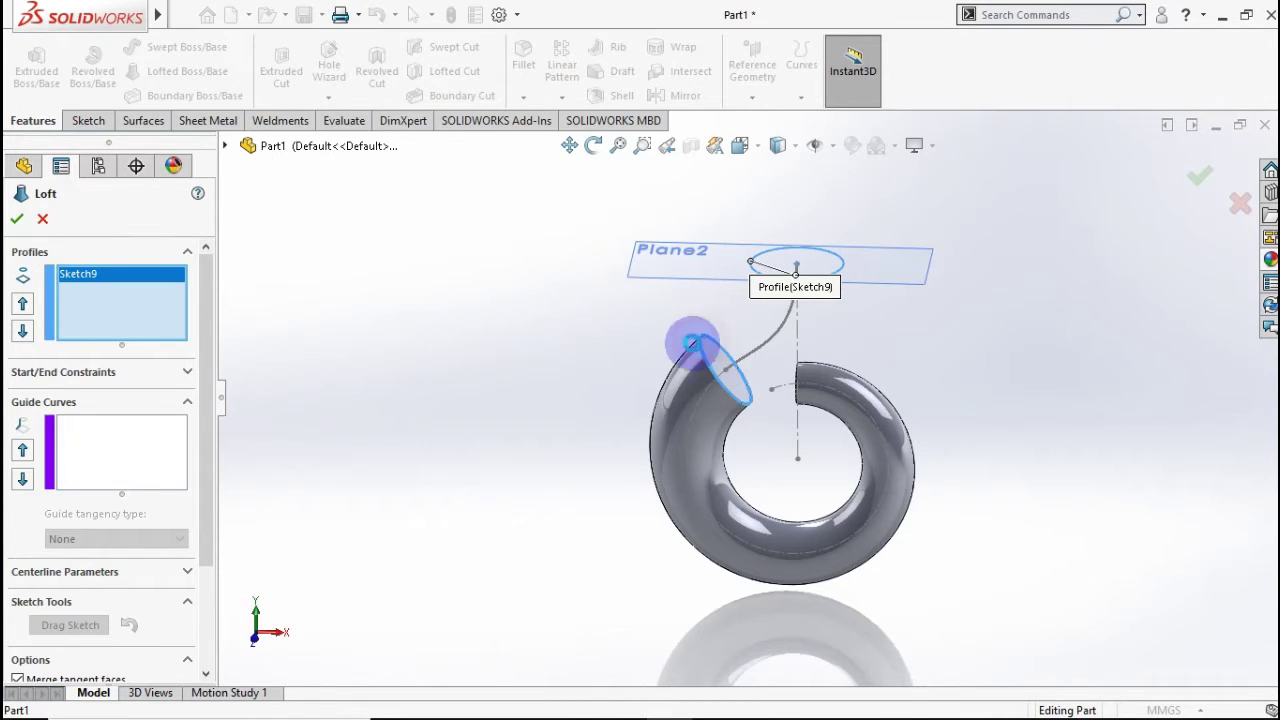
{"action": "left_click", "coordinate": [693, 343]}
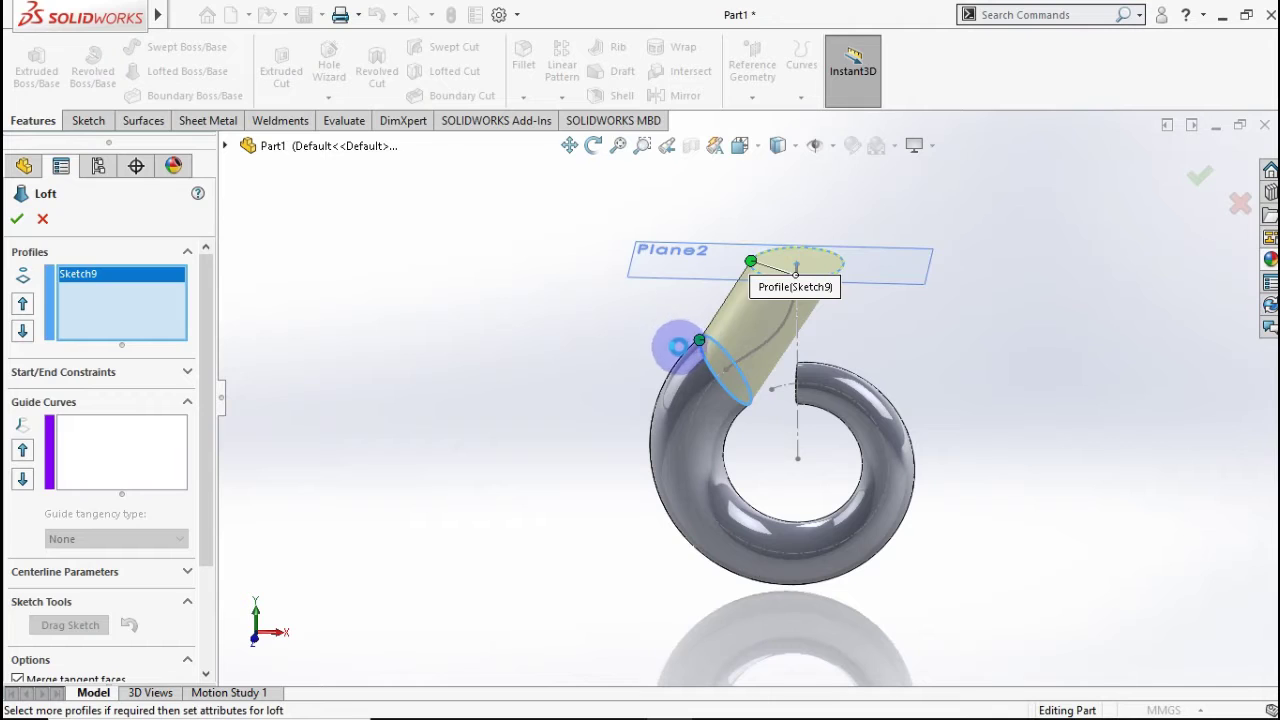
{"action": "left_click", "coordinate": [186, 572]}
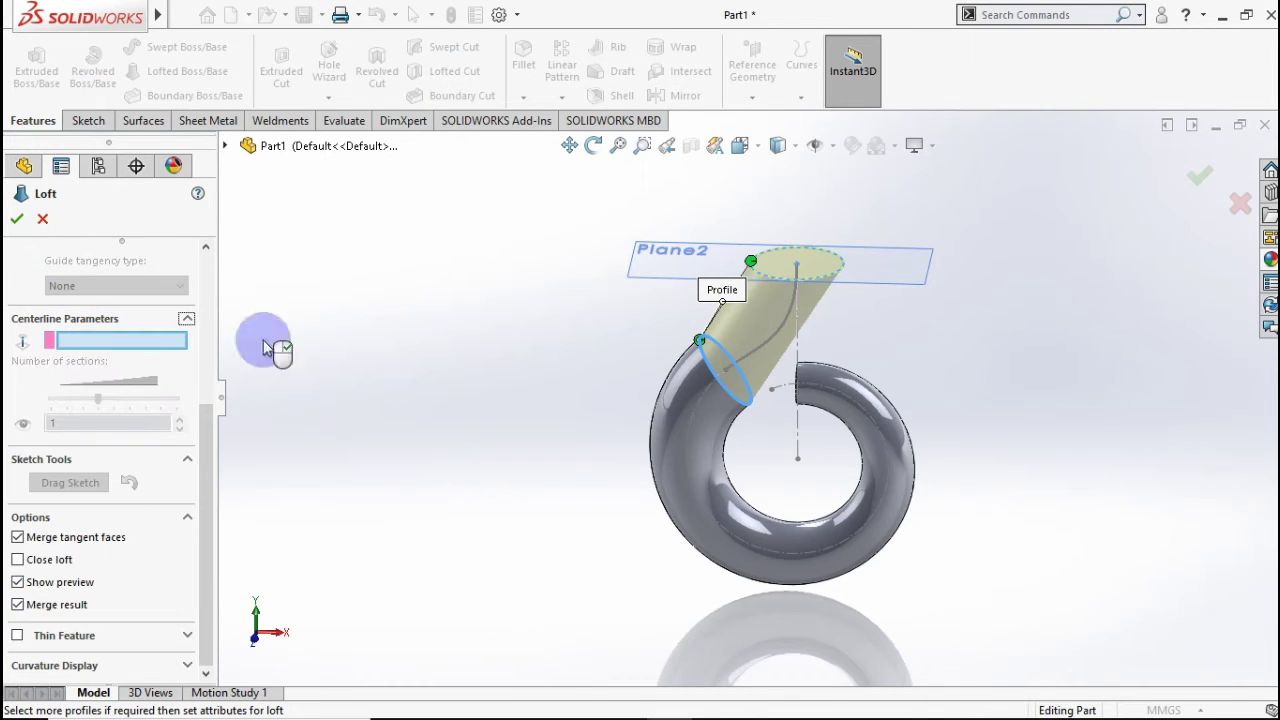
{"action": "left_click", "coordinate": [790, 324]}
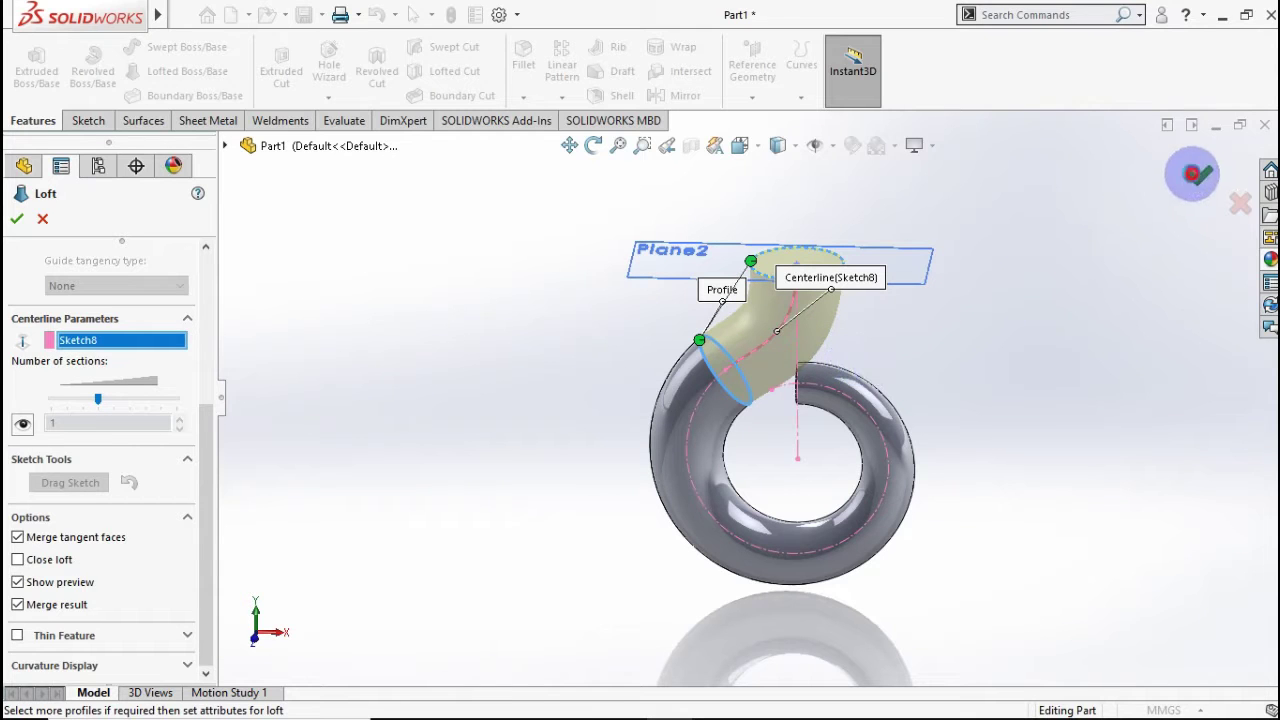
{"action": "left_click", "coordinate": [1196, 174]}
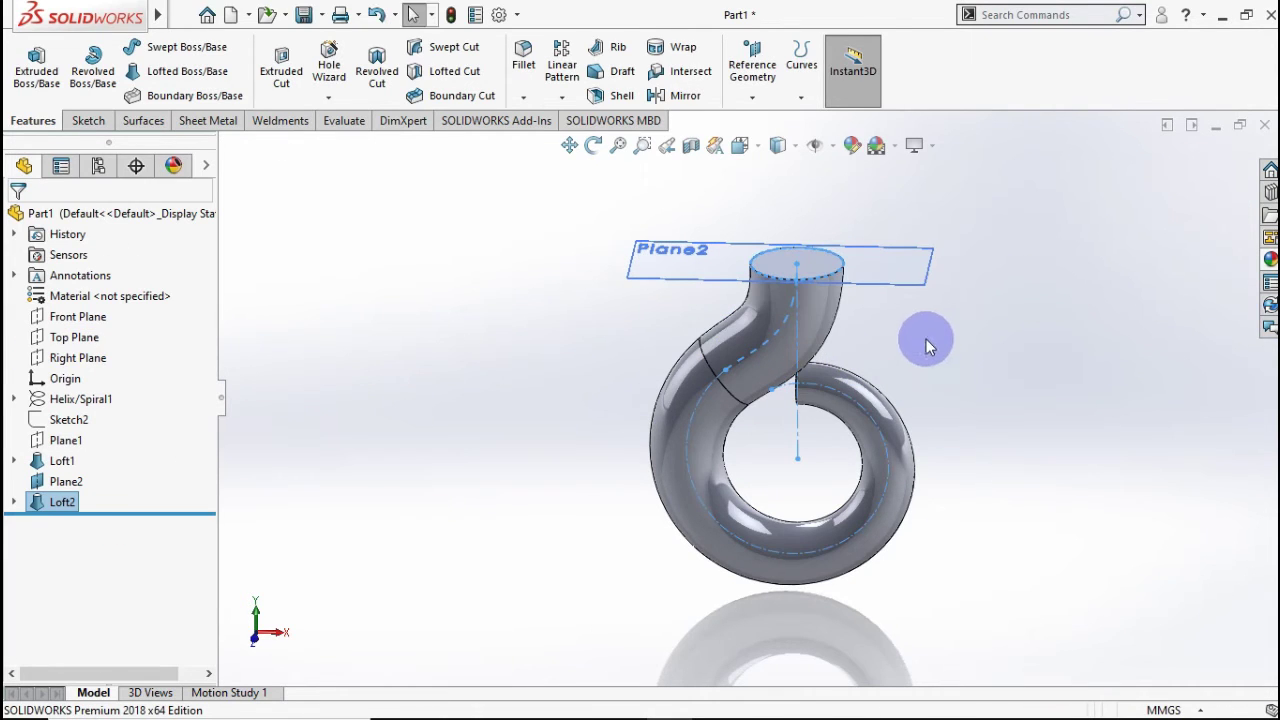
{"action": "mouse_move", "coordinate": [920, 343]}
{"action": "middle_mouse_down"}
{"action": "mouse_move", "coordinate": [926, 252]}
{"action": "mouse_move", "coordinate": [946, 254]}
{"action": "mouse_move", "coordinate": [943, 297]}
{"action": "mouse_move", "coordinate": [914, 314]}
{"action": "mouse_move", "coordinate": [934, 297]}
{"action": "mouse_move", "coordinate": [943, 306]}
{"action": "mouse_move", "coordinate": [929, 323]}
{"action": "middle_mouse_up"}
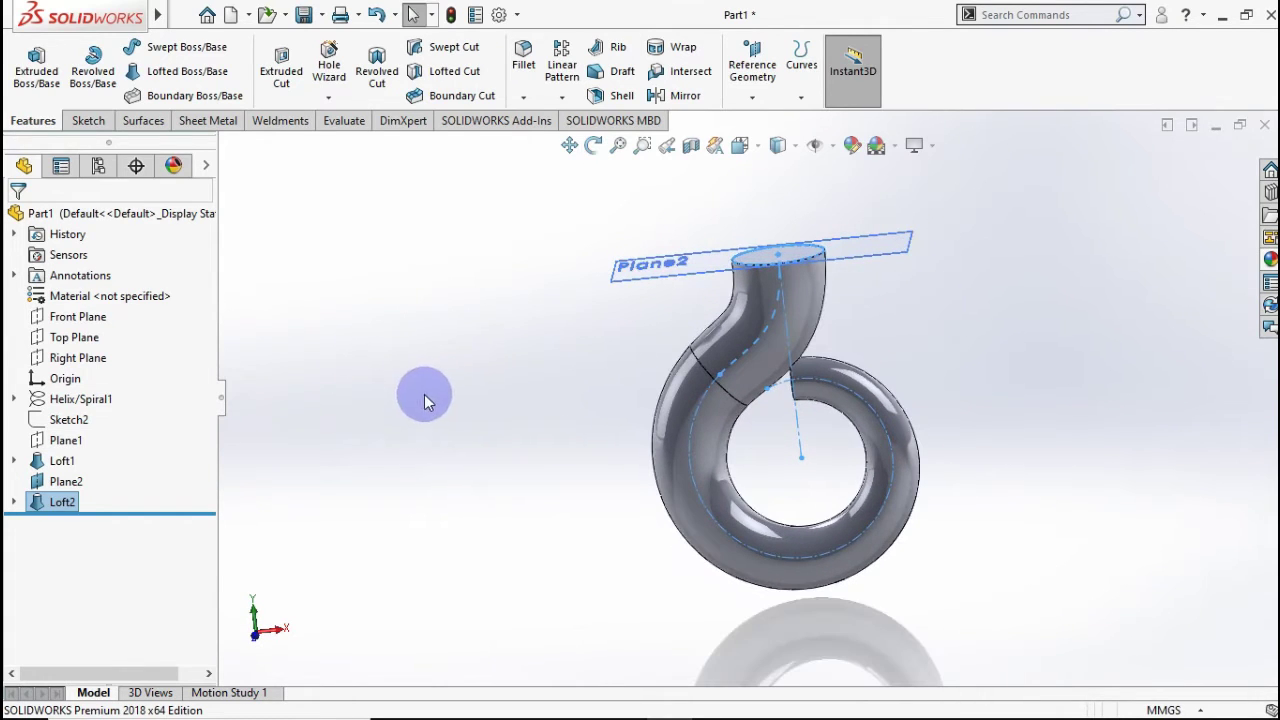
Hide Plane2, orbit the part, and expand Loft2 to show Sketch9 and Sketch8.
{"action": "left_click", "coordinate": [505, 394]}
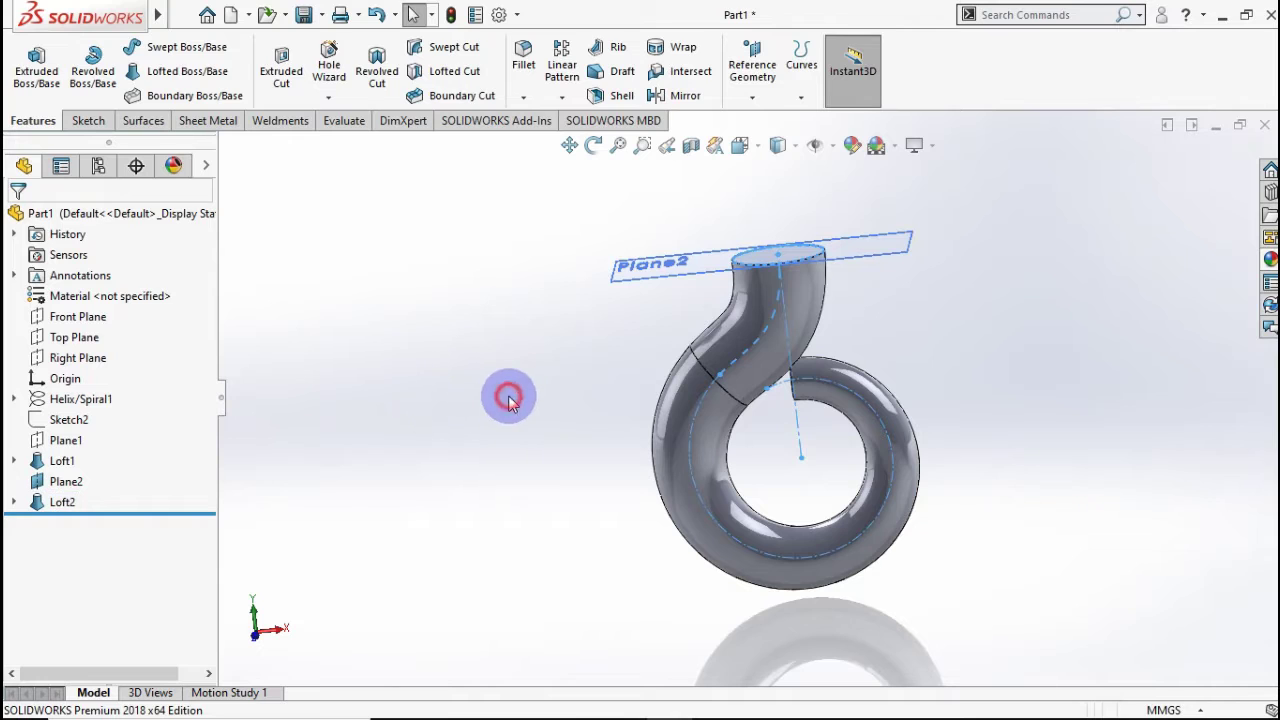
{"action": "right_click", "coordinate": [853, 256]}
{"action": "left_click", "coordinate": [920, 228]}
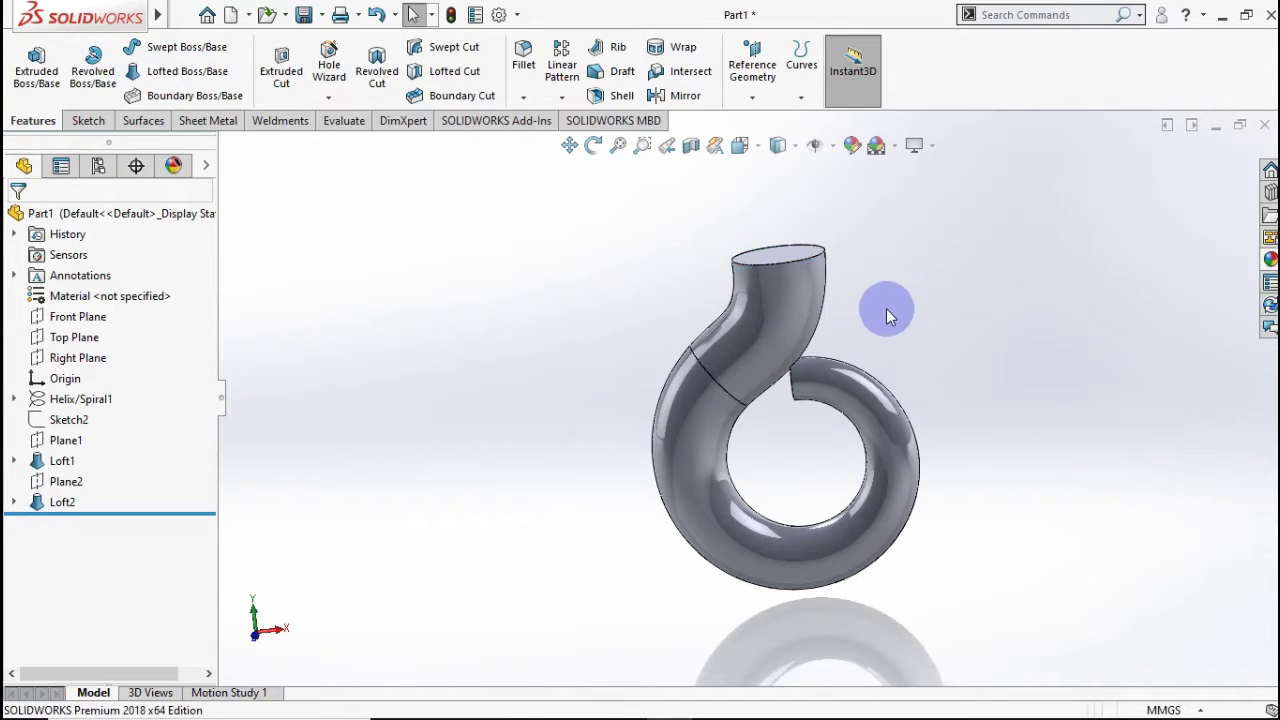
{"action": "middle_click_drag", "start_coordinate": [891, 309], "coordinate": [854, 340]}
{"action": "left_click", "coordinate": [14, 503]}
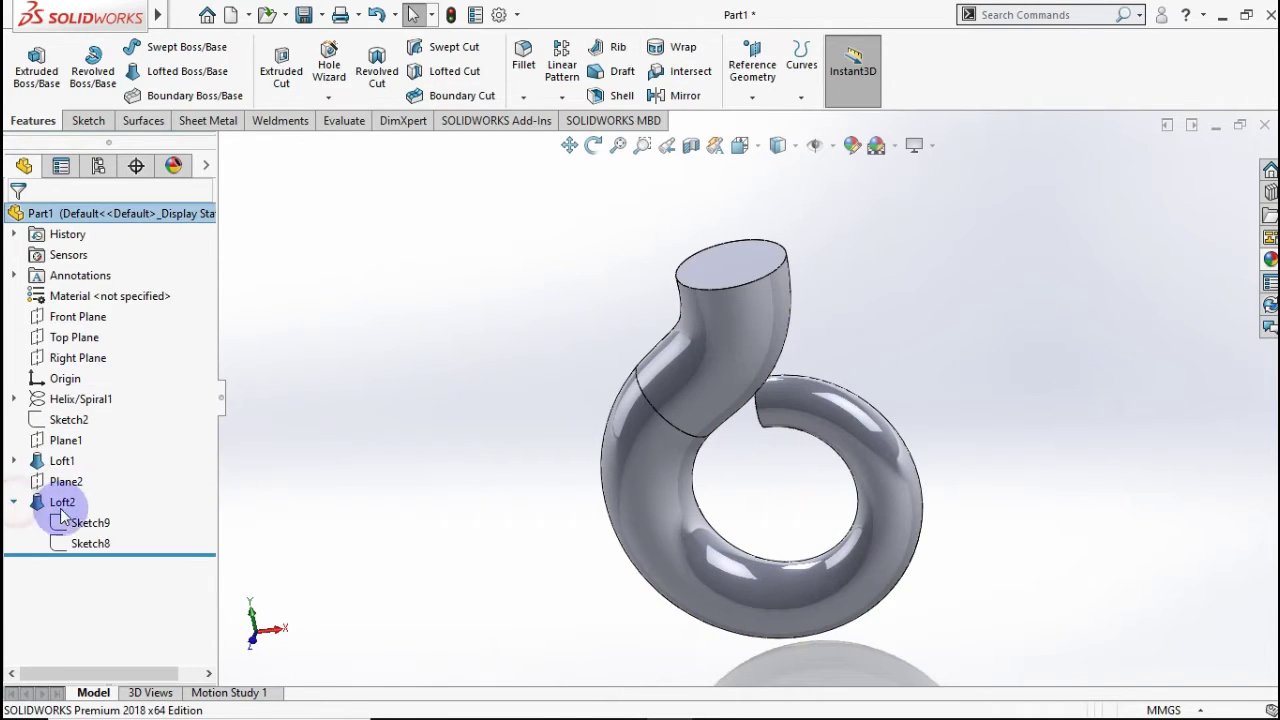
Edit Sketch8 and tilt the outlet spline's top tangent handle slightly downward.
{"action": "left_click", "coordinate": [76, 545]}
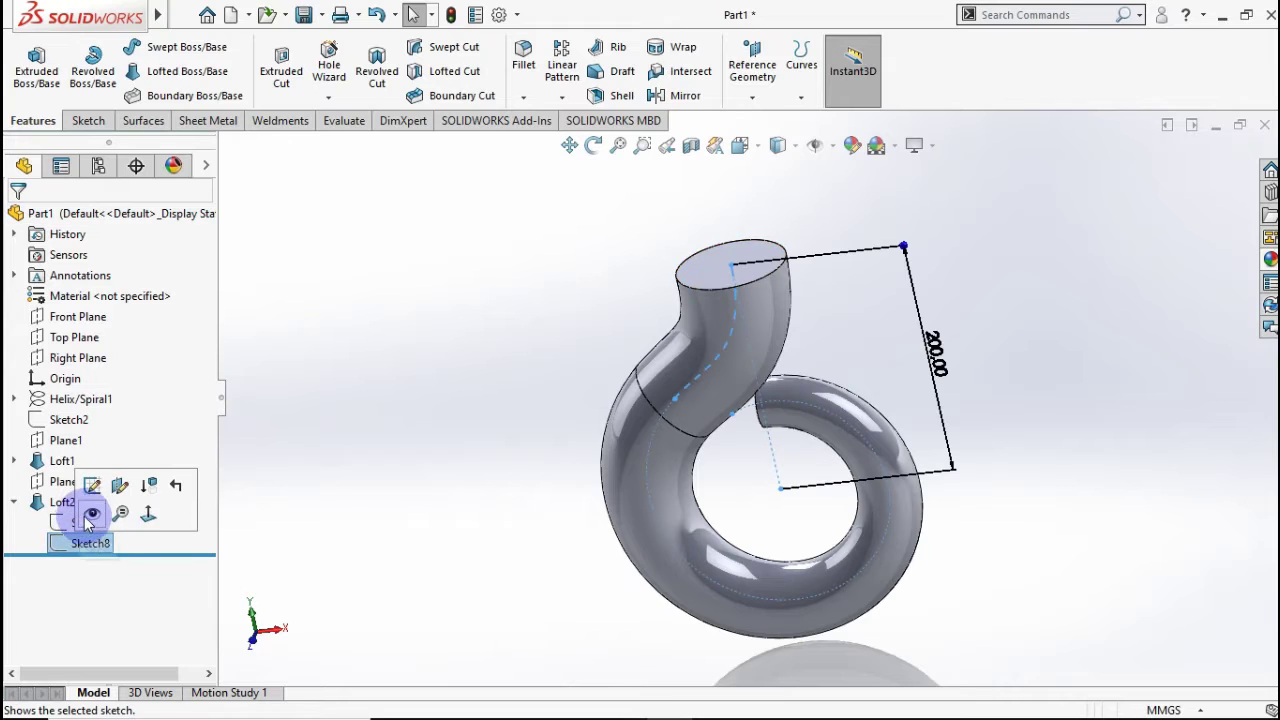
{"action": "left_click", "coordinate": [92, 488]}
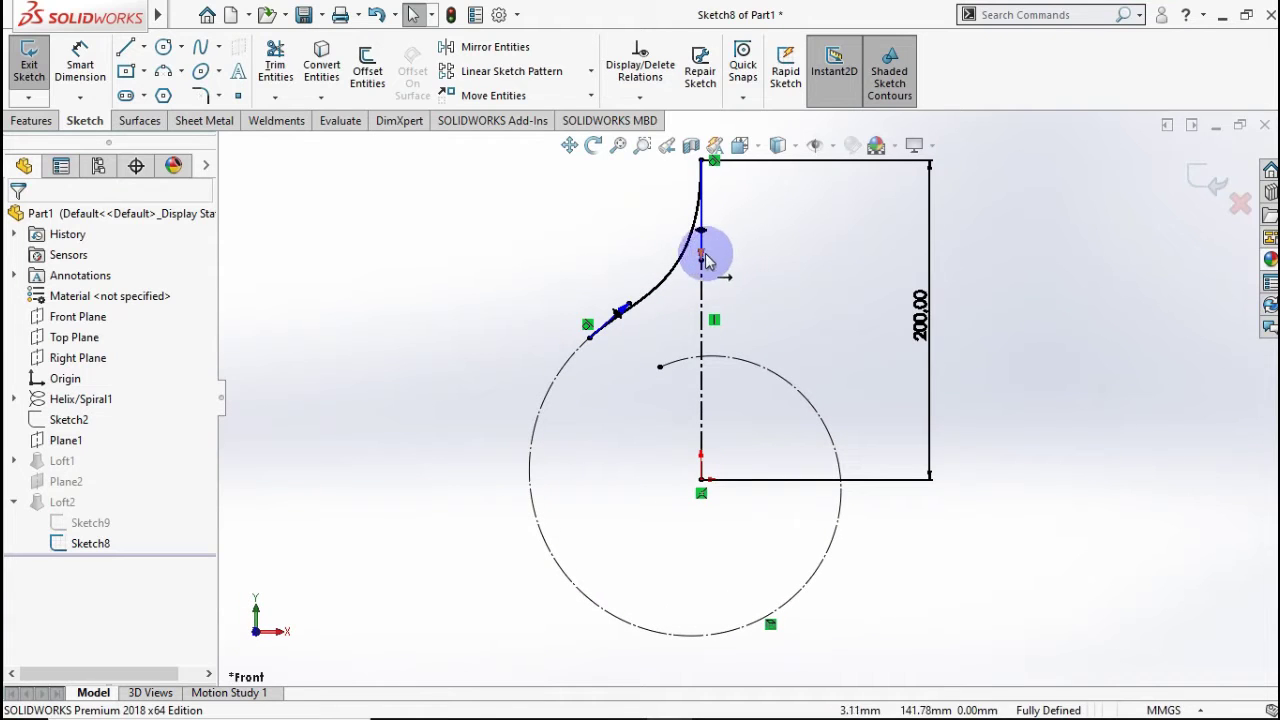
{"action": "left_click", "coordinate": [707, 218]}
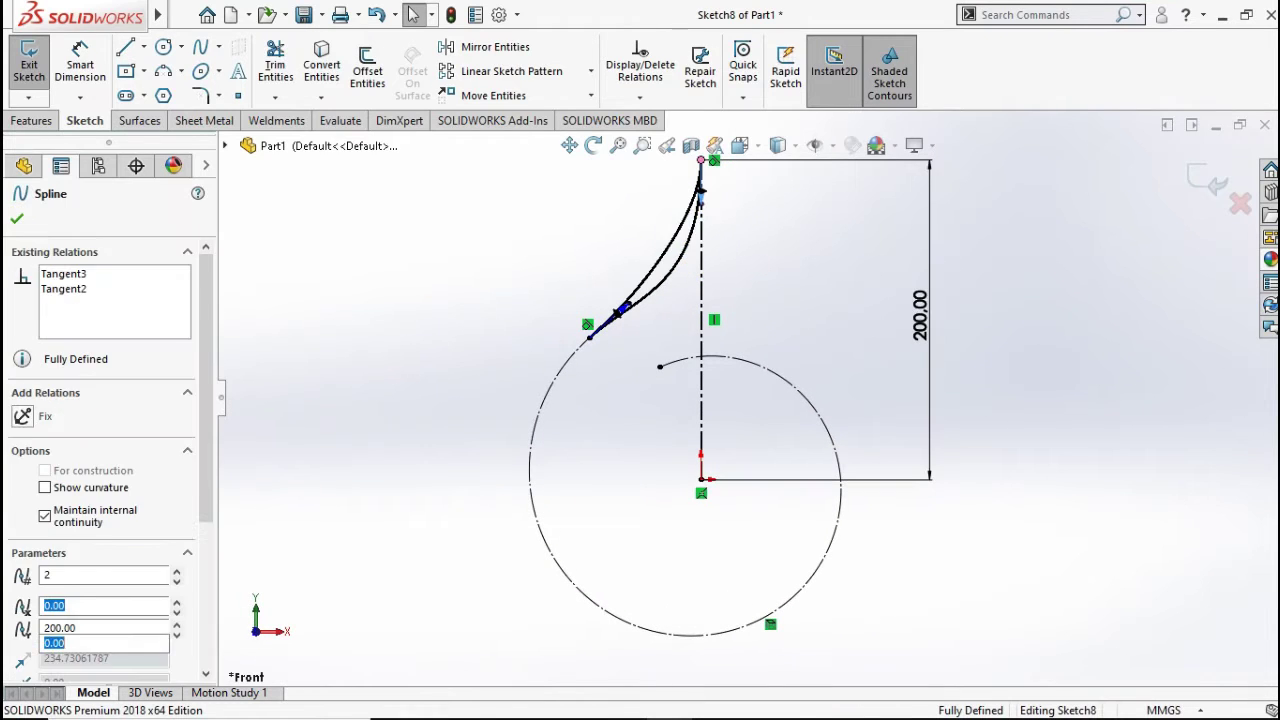
{"action": "left_click", "coordinate": [706, 226]}
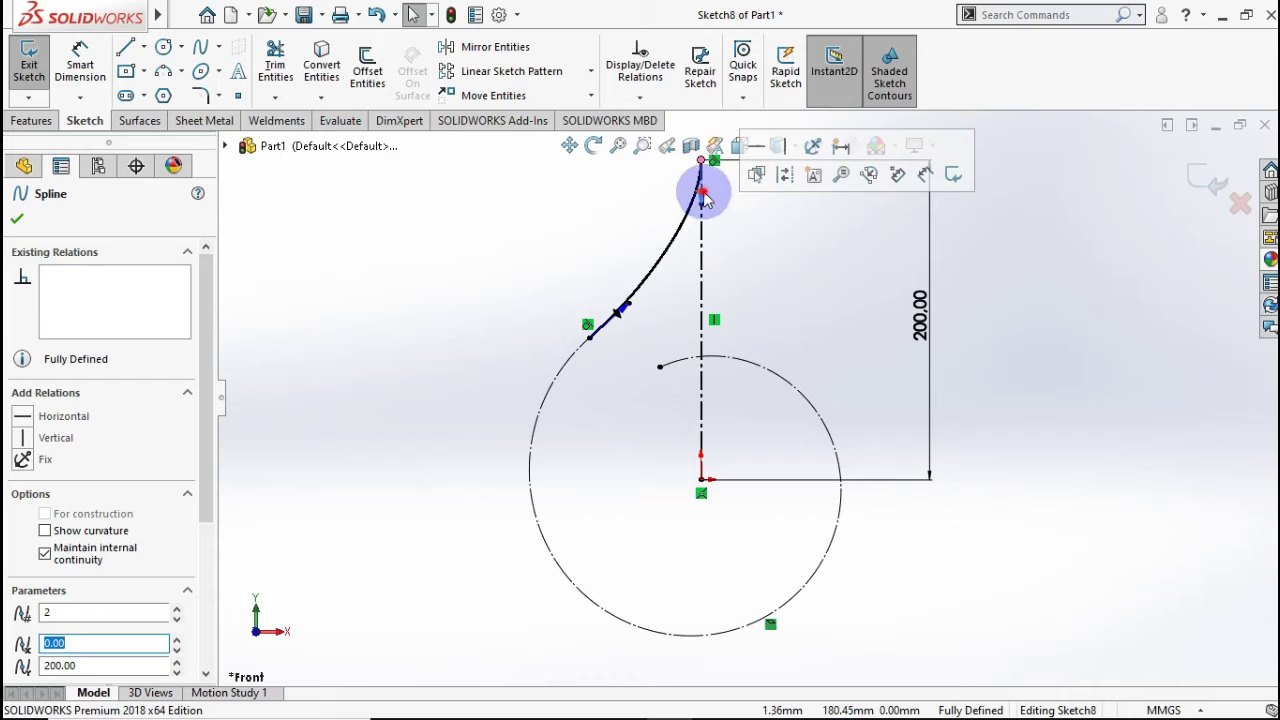
{"action": "left_click", "coordinate": [711, 212]}
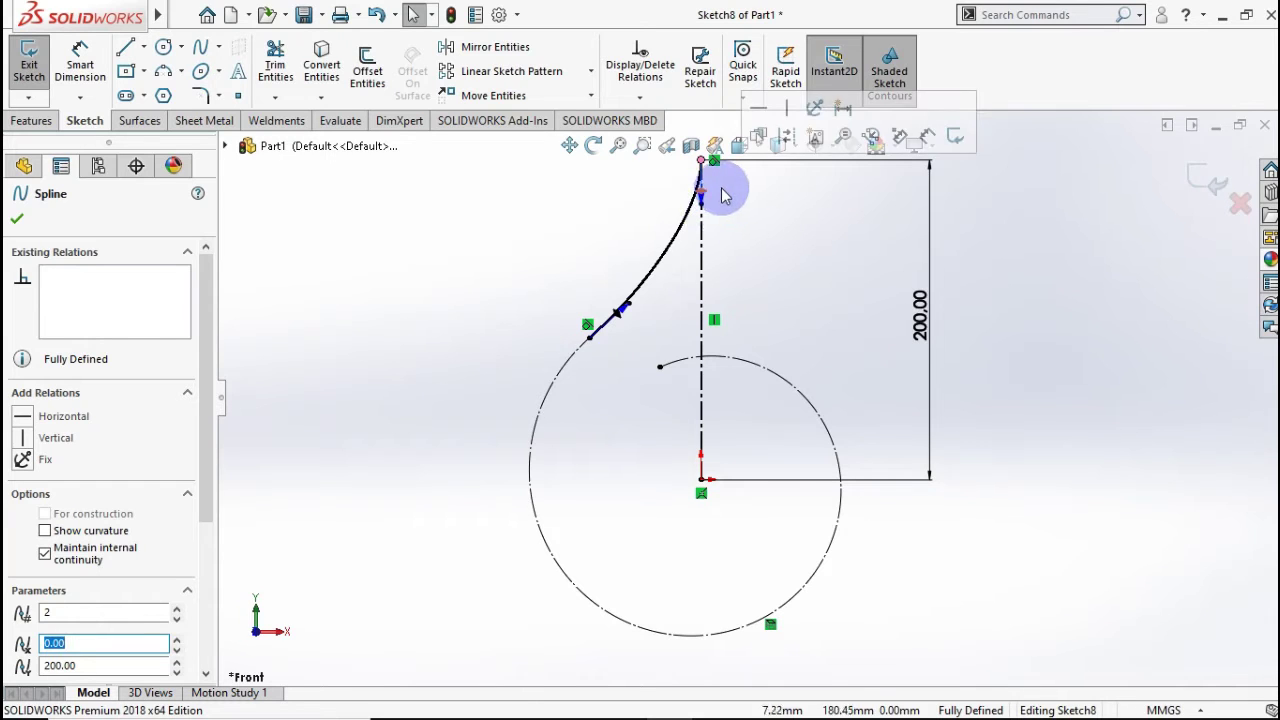
{"action": "scroll", "coordinate": [723, 187], "scroll_direction": "down", "scroll_amount": 2}
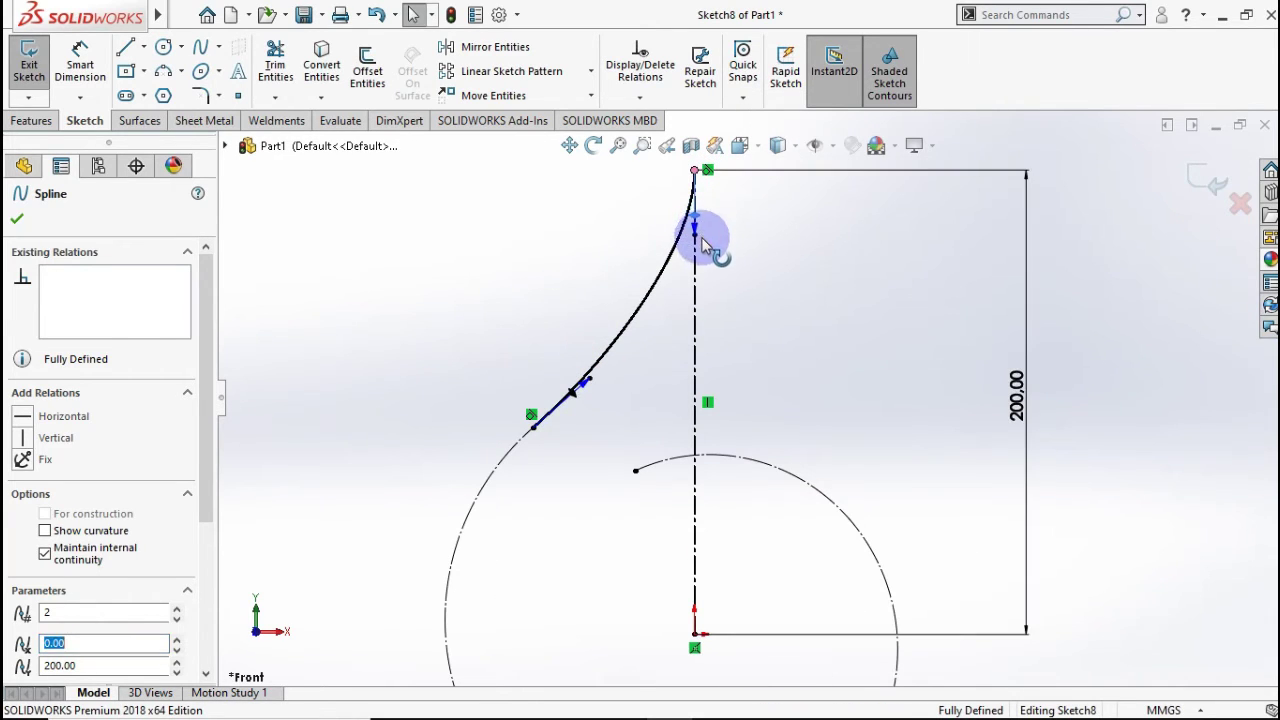
{"action": "left_click", "coordinate": [748, 250]}
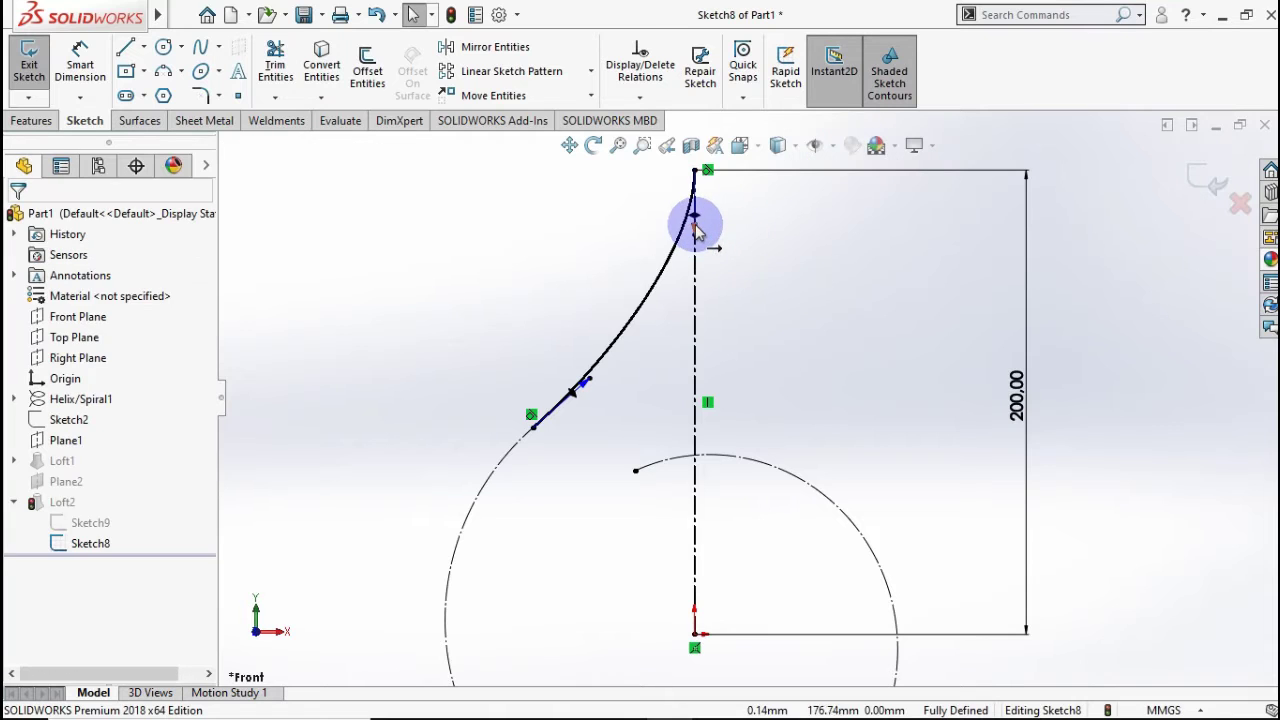
{"action": "left_click", "coordinate": [696, 226]}
{"action": "mouse_move", "coordinate": [705, 263]}
{"action": "left_mouse_down"}
{"action": "mouse_move", "coordinate": [714, 230]}
{"action": "mouse_move", "coordinate": [714, 257]}
{"action": "left_mouse_up"}
{"action": "left_click", "coordinate": [1200, 178]}
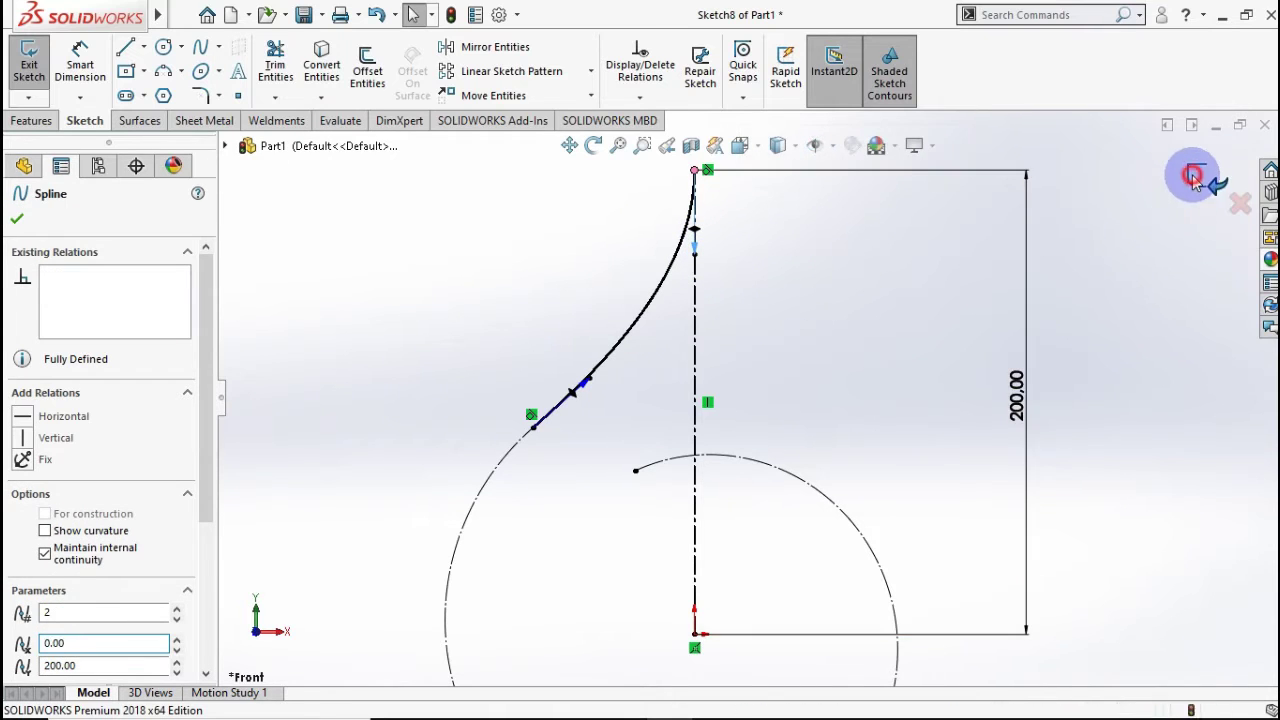
Exit Sketch8 to rebuild Loft2 and orbit back to a front view of the outlet.
{"action": "key", "text": "ctrl+b"}
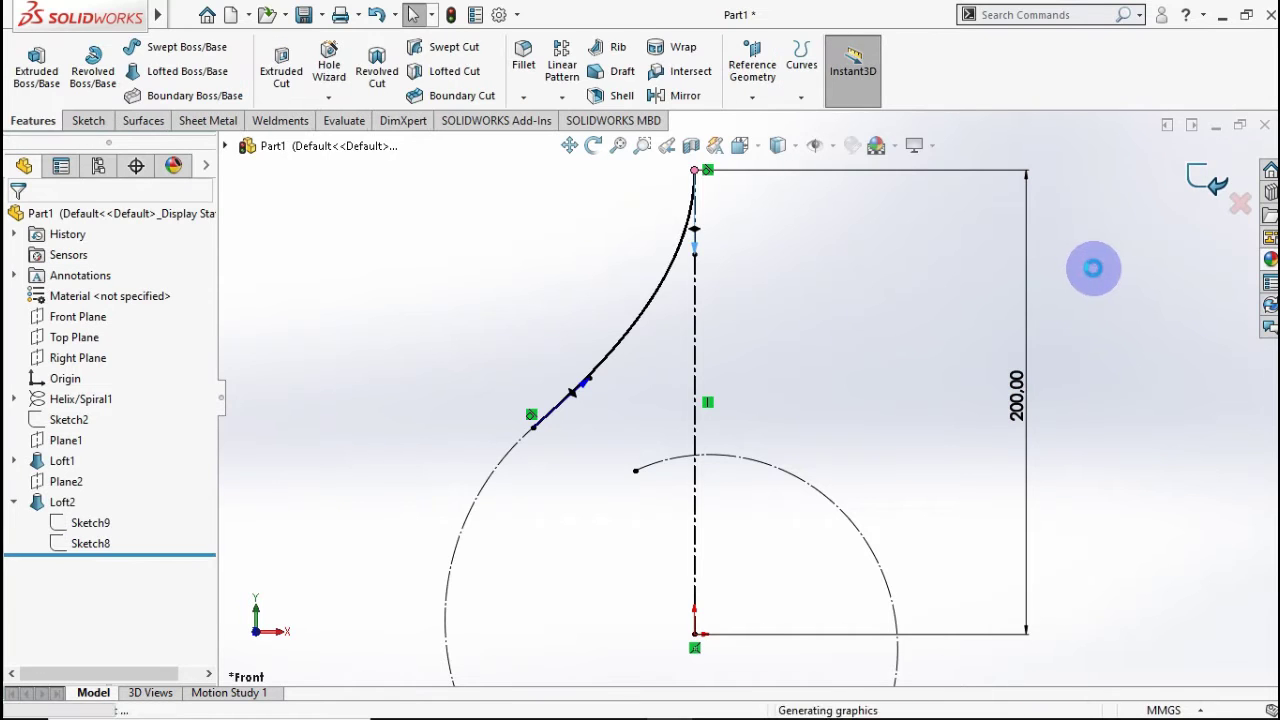
{"action": "key", "text": "z"}
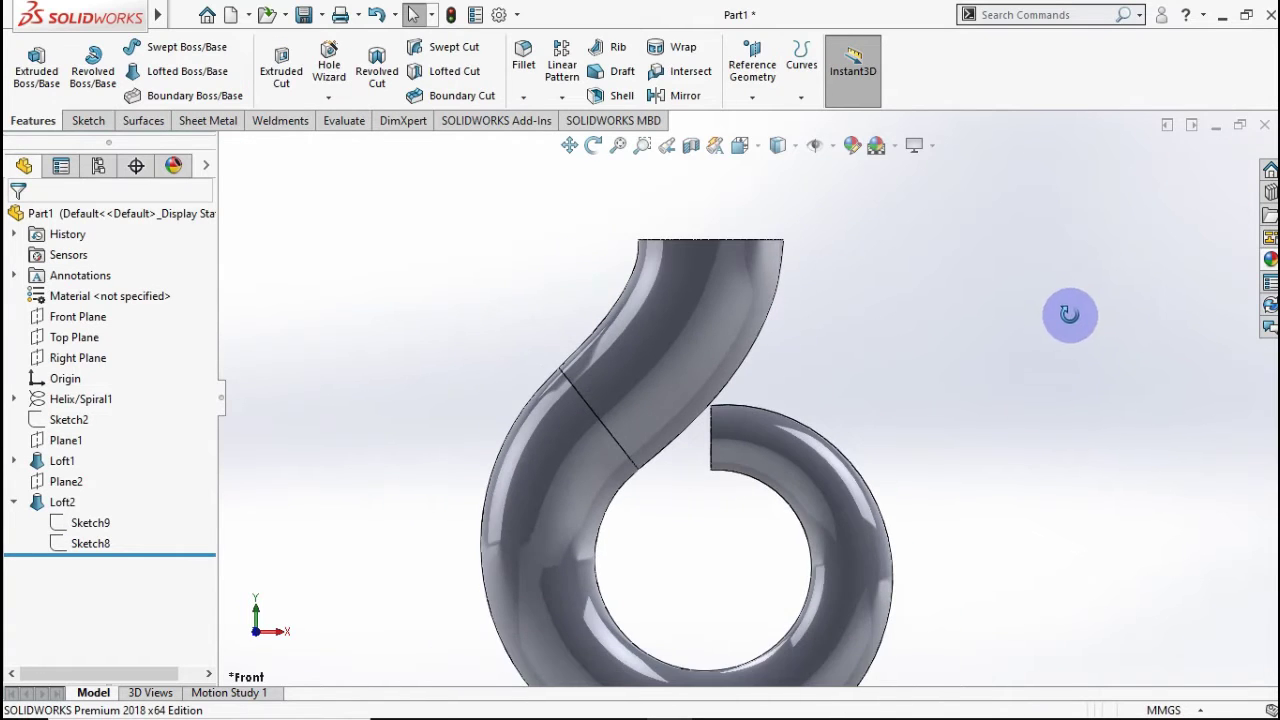
{"action": "mouse_move", "coordinate": [1069, 314]}
{"action": "middle_mouse_down"}
{"action": "mouse_move", "coordinate": [1034, 377]}
{"action": "mouse_move", "coordinate": [1060, 326]}
{"action": "mouse_move", "coordinate": [1087, 341]}
{"action": "mouse_move", "coordinate": [1080, 457]}
{"action": "mouse_move", "coordinate": [1066, 394]}
{"action": "mouse_move", "coordinate": [1128, 334]}
{"action": "mouse_move", "coordinate": [1006, 329]}
{"action": "mouse_move", "coordinate": [1054, 340]}
{"action": "middle_mouse_up"}
{"action": "left_click", "coordinate": [1077, 374]}
{"action": "left_click", "coordinate": [1054, 340]}
{"action": "scroll", "coordinate": [1025, 374], "scroll_direction": "down", "scroll_amount": 2}
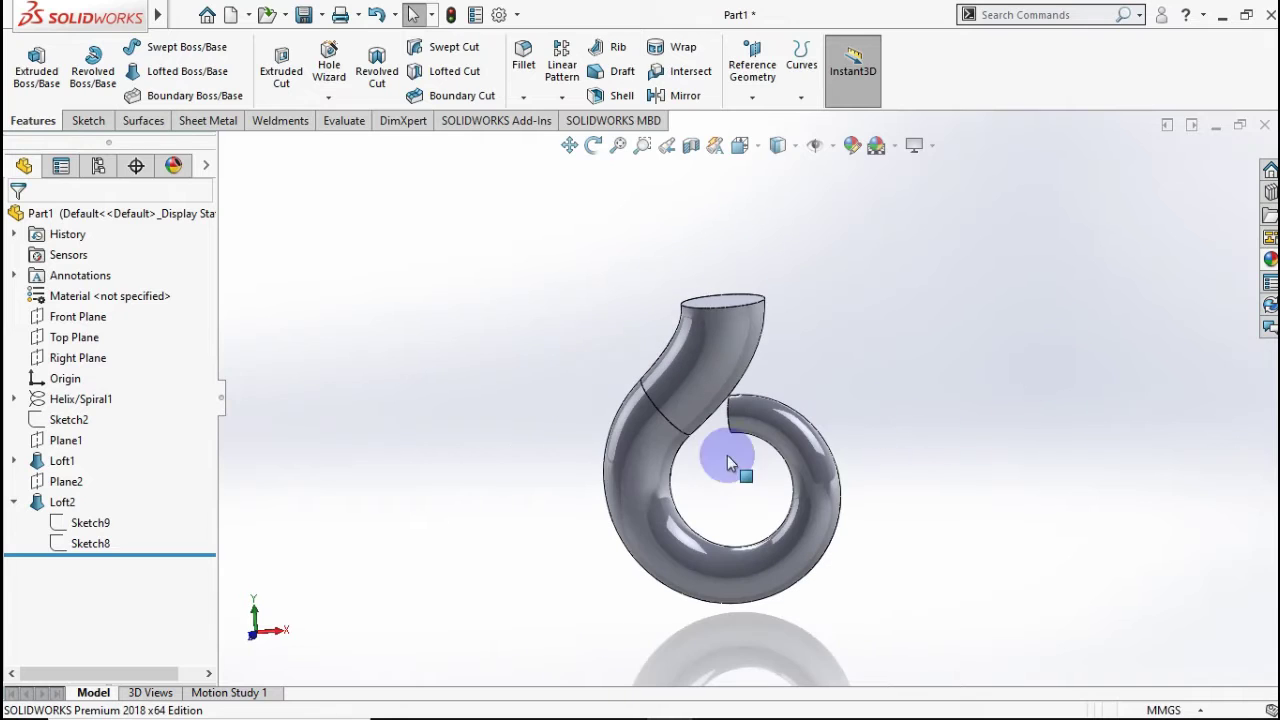
Start a sketch on the Front Plane and draw a circle centred on the origin inside the hook.
{"action": "left_click", "coordinate": [60, 322]}
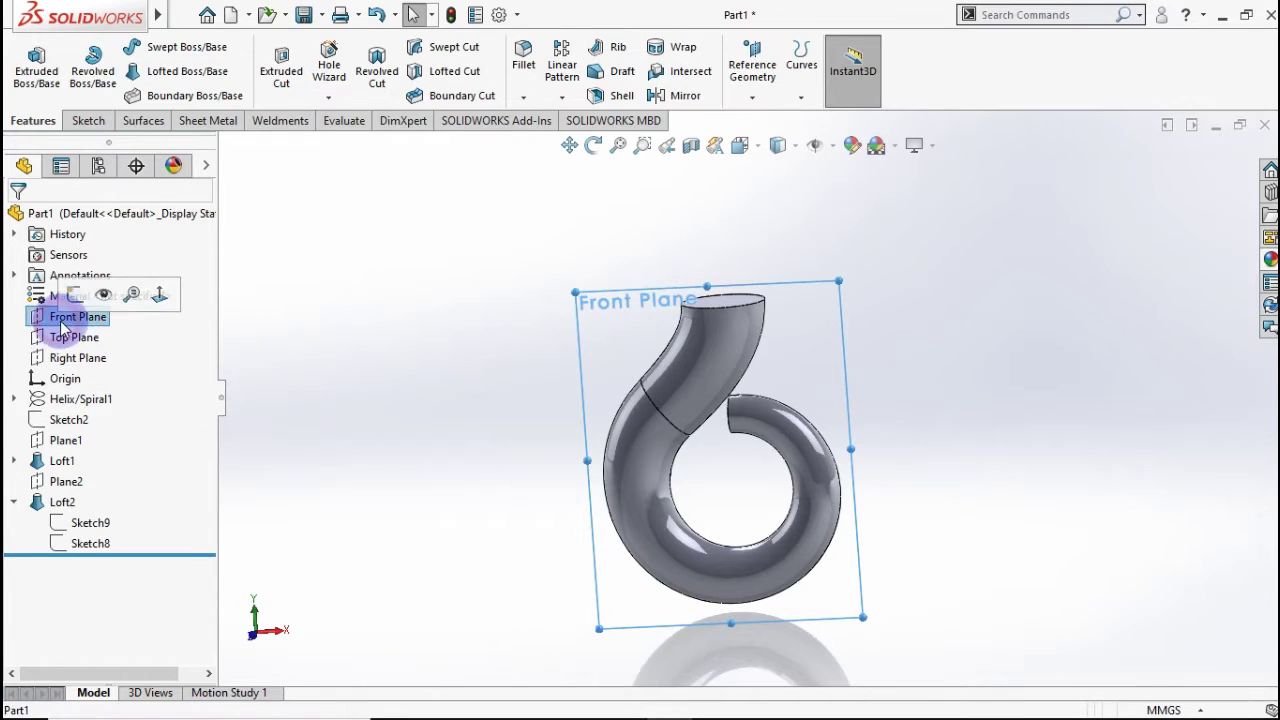
{"action": "left_click", "coordinate": [73, 296]}
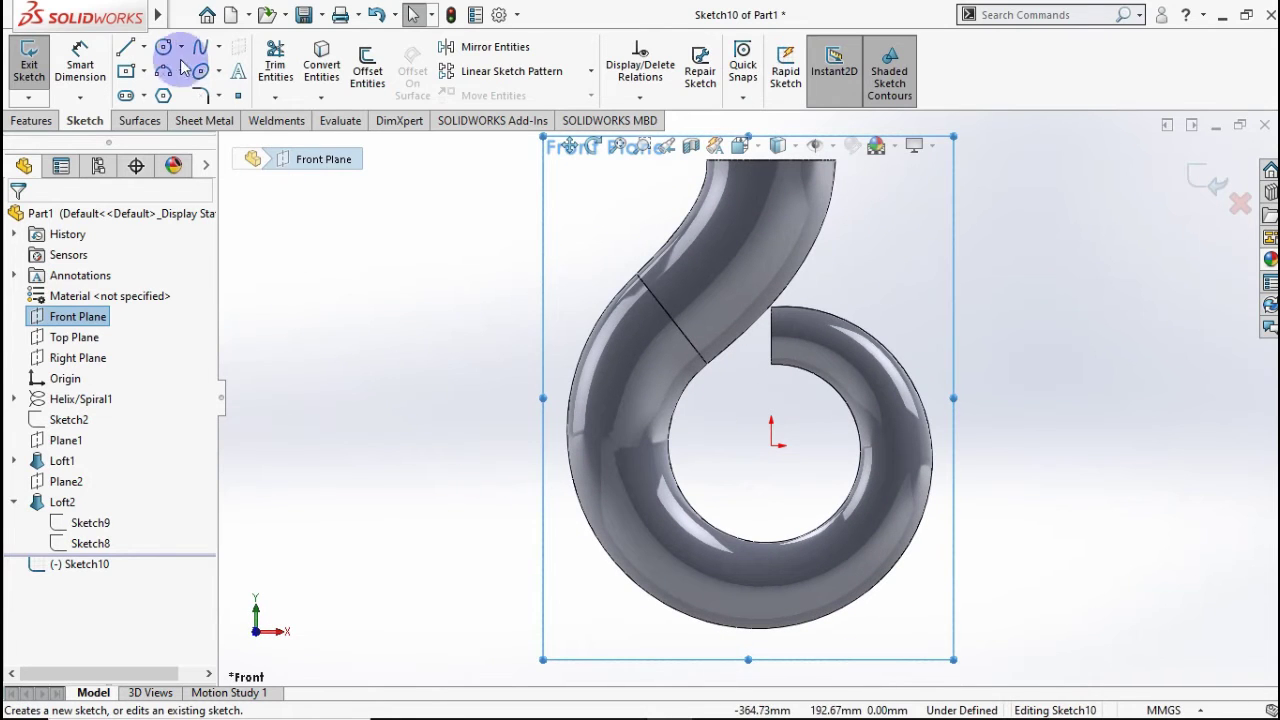
{"action": "left_click", "coordinate": [163, 48]}
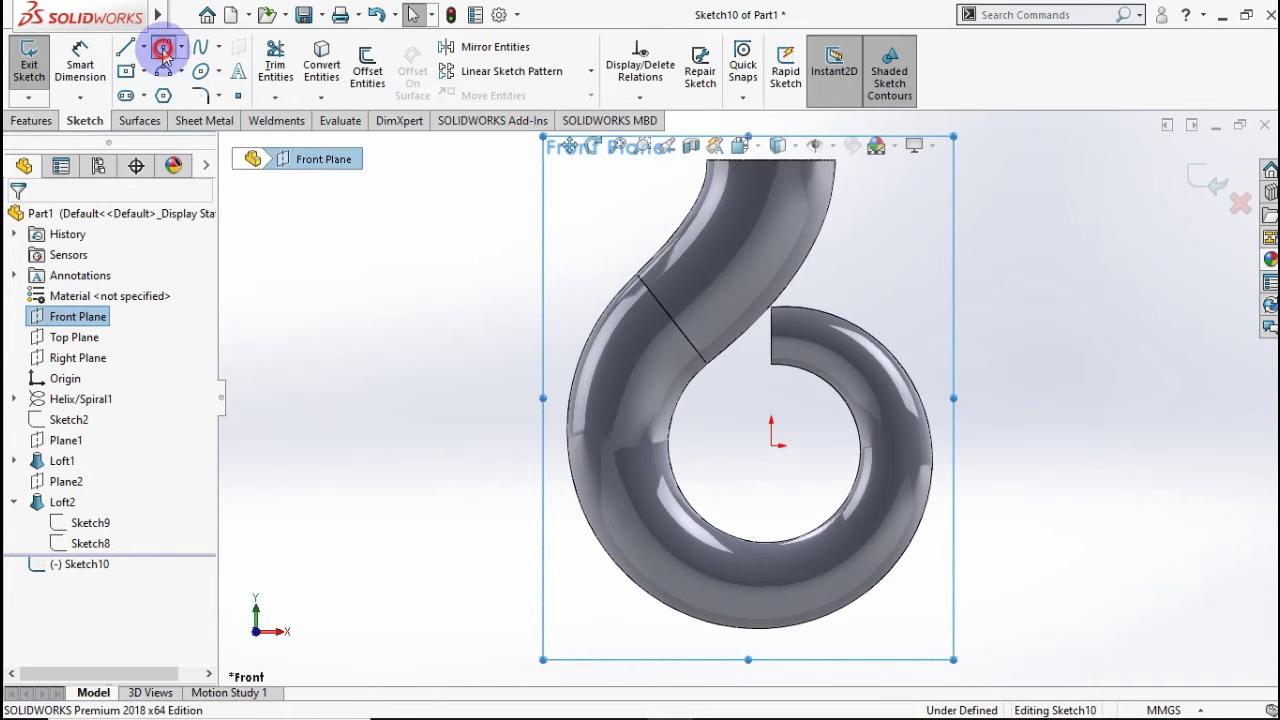
{"action": "left_click", "coordinate": [773, 446]}
{"action": "left_click", "coordinate": [771, 330]}
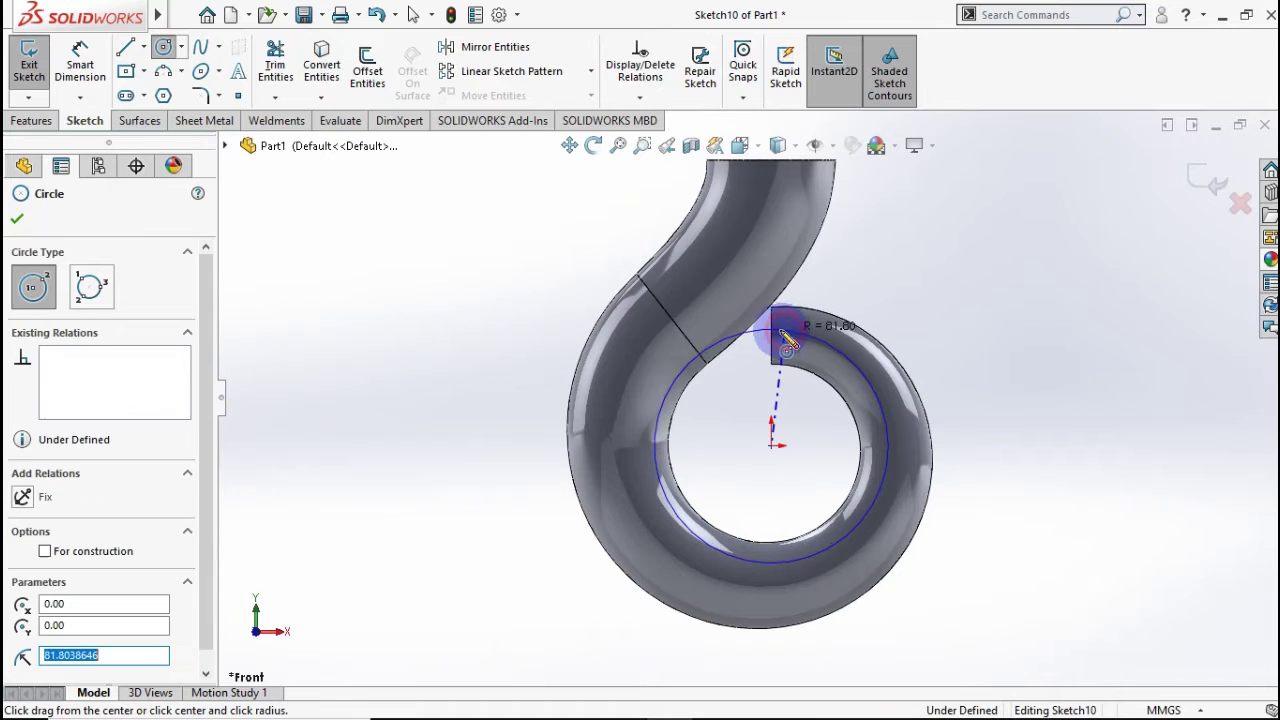
Dimension the circle's diameter to 165 mm so the sketch is fully defined.
{"action": "left_click", "coordinate": [80, 62]}
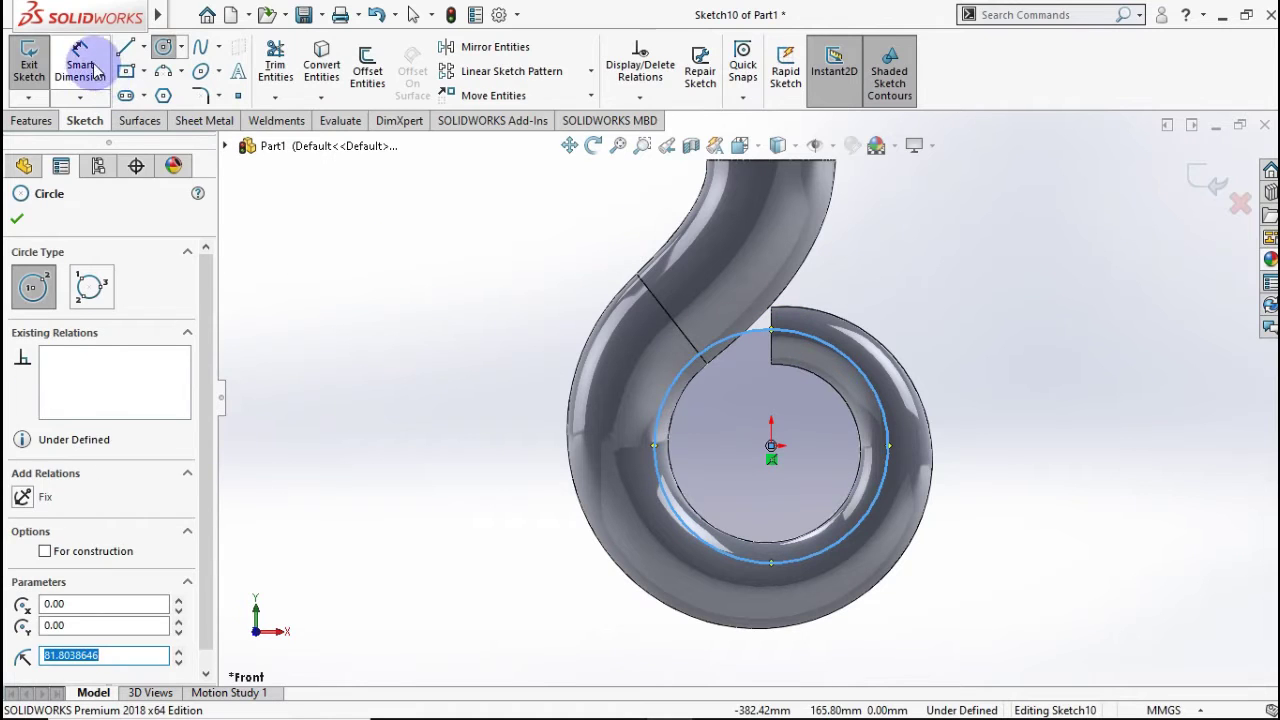
{"action": "left_click", "coordinate": [878, 380]}
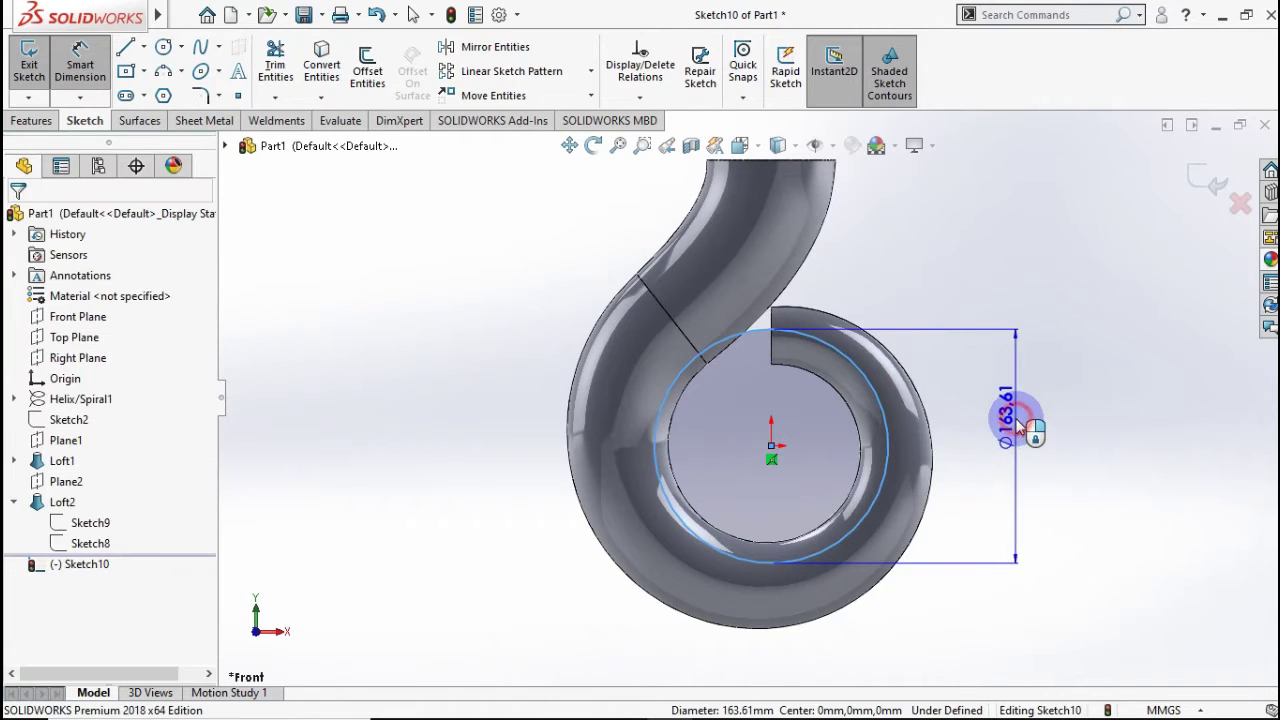
{"action": "left_click", "coordinate": [1010, 425]}
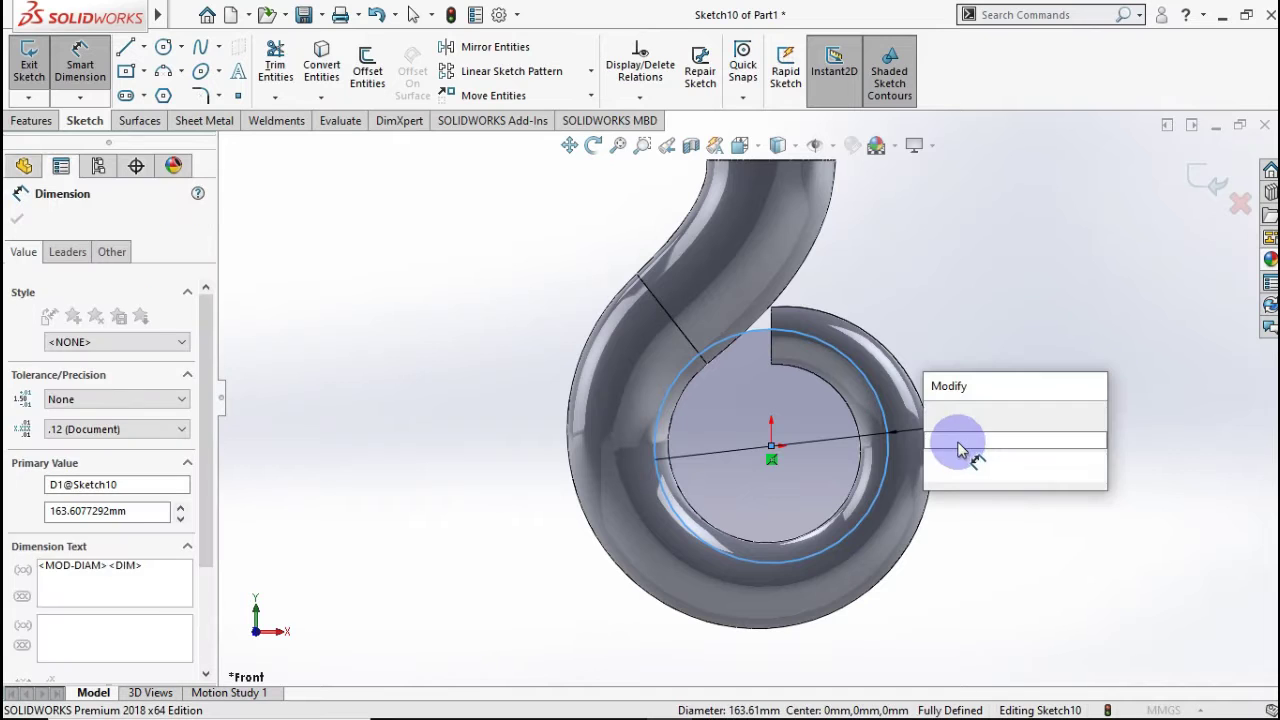
{"action": "left_click", "coordinate": [942, 414]}
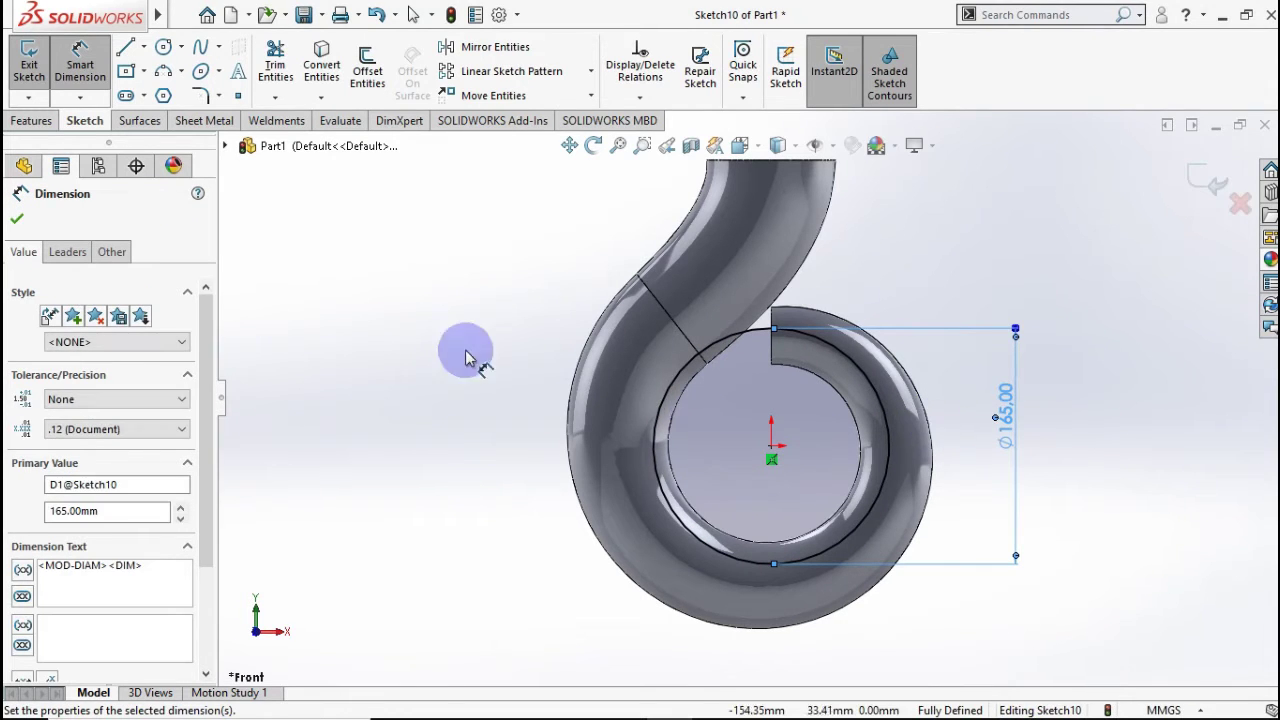
{"action": "left_click", "coordinate": [53, 127]}
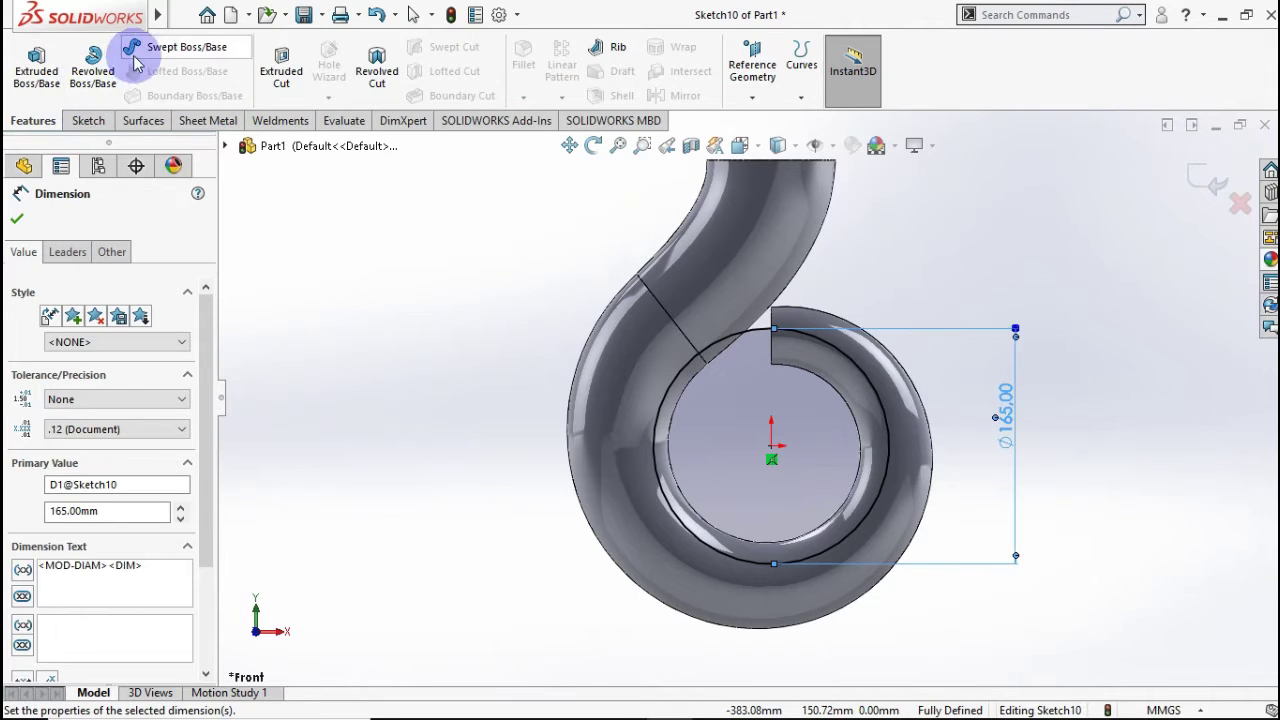
Extrude-cut the 165 mm circle Mid Plane, 211 mm deep, through the casing centre.
{"action": "left_click", "coordinate": [265, 63]}
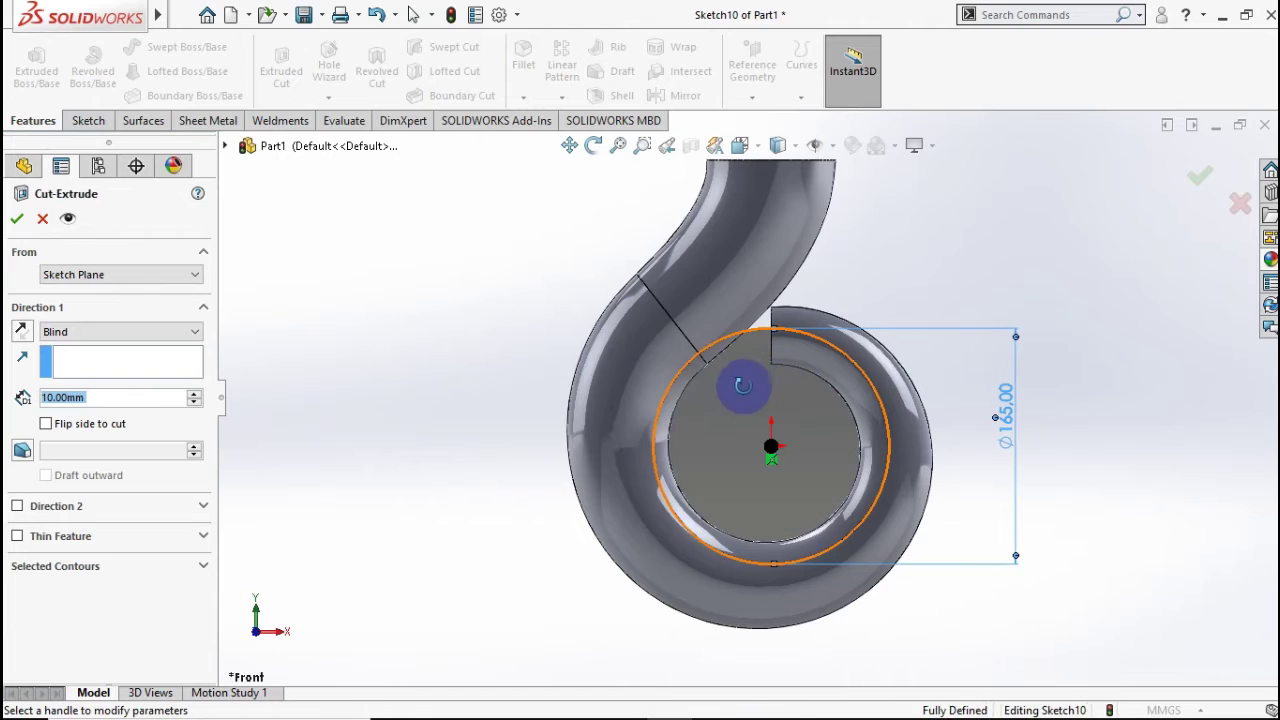
{"action": "left_click", "coordinate": [86, 331]}
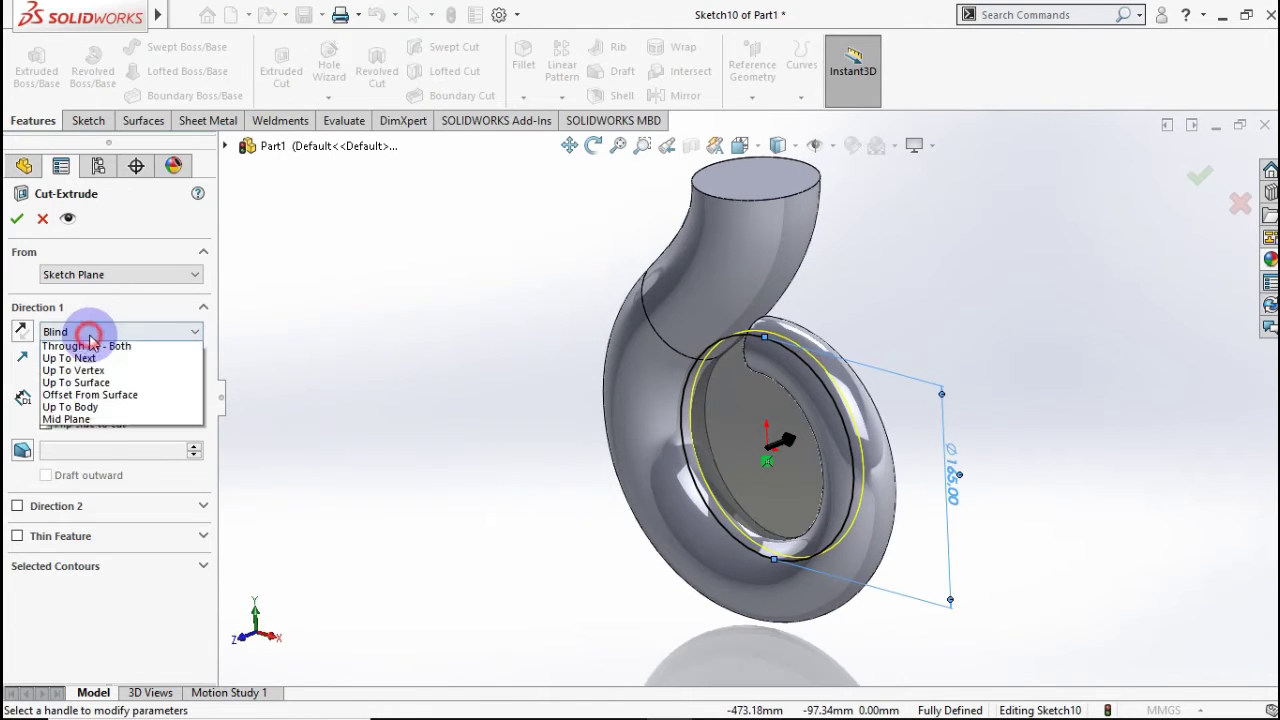
{"action": "left_click", "coordinate": [95, 443]}
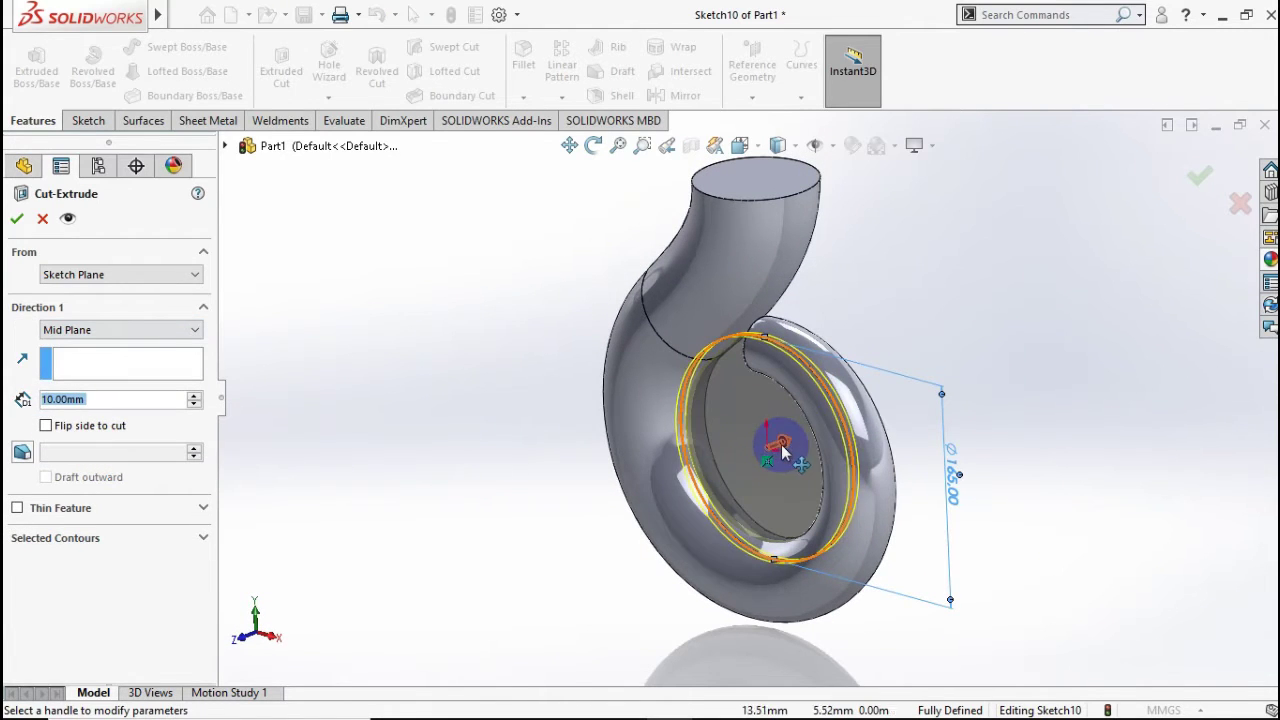
{"action": "left_click", "coordinate": [781, 444]}
{"action": "left_click", "coordinate": [925, 380]}
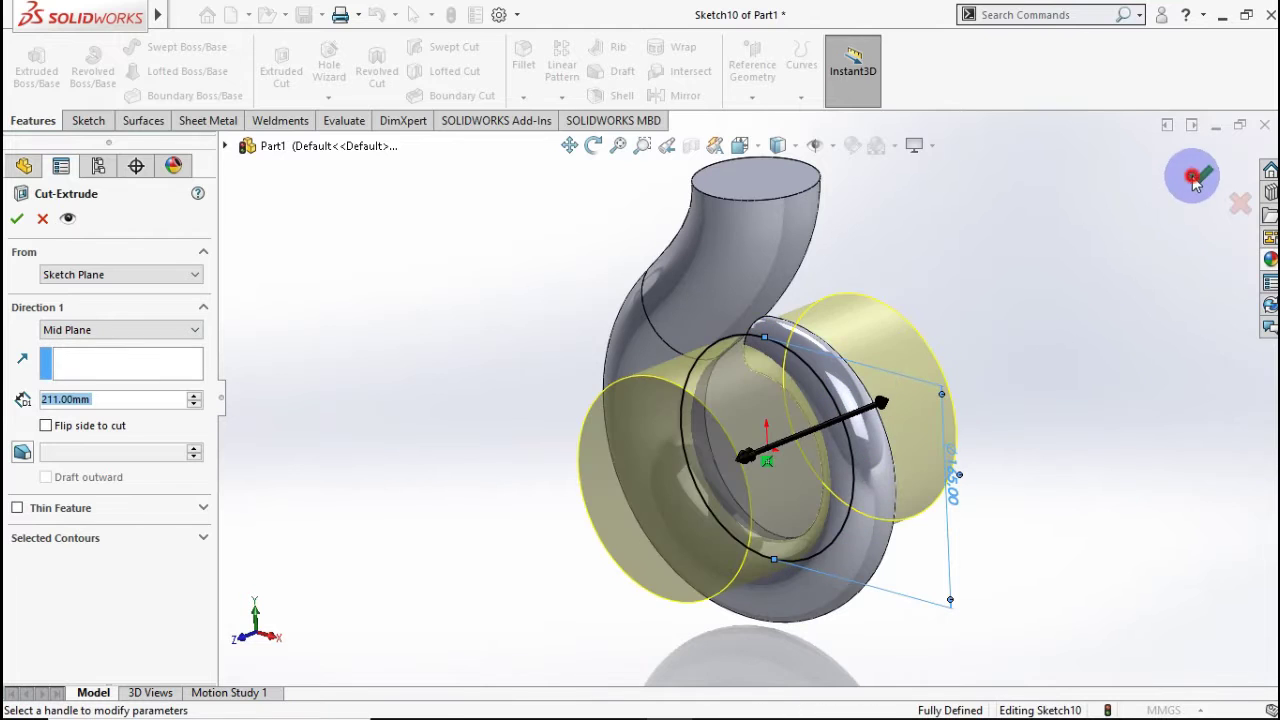
{"action": "left_click", "coordinate": [1198, 178]}
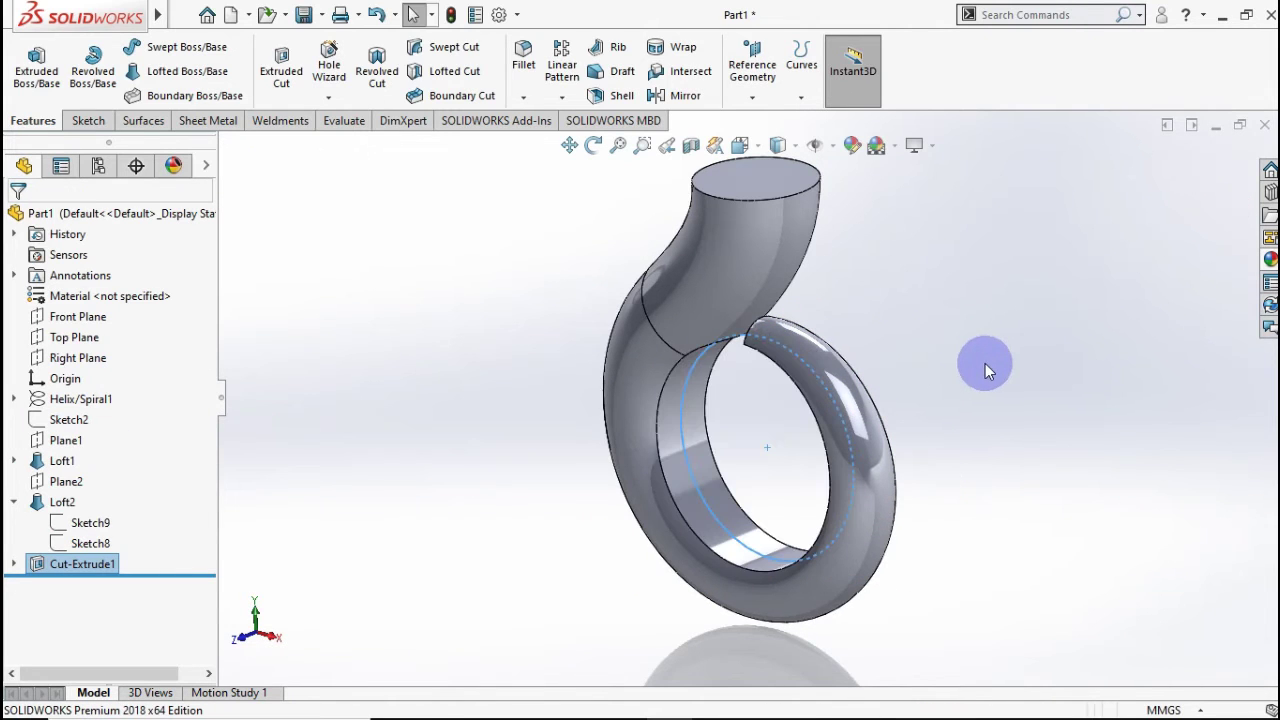
{"action": "middle_click_drag", "start_coordinate": [983, 400], "coordinate": [1048, 378]}
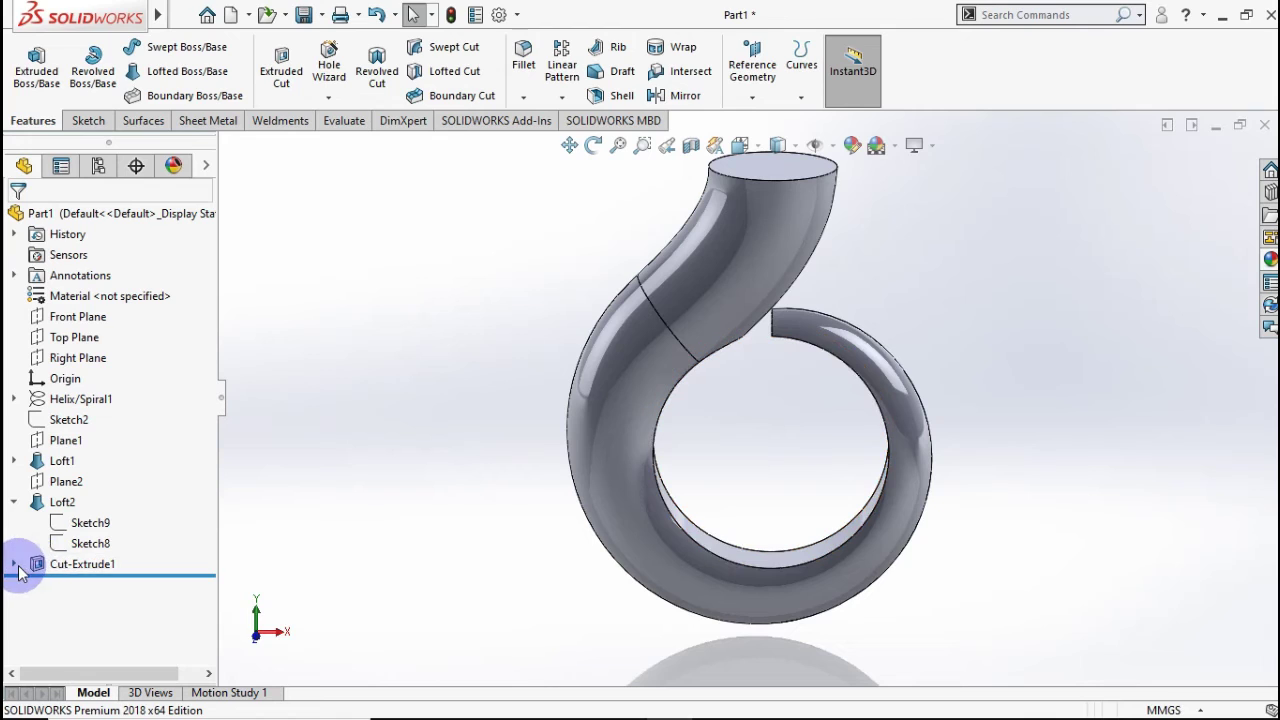
{"action": "left_click", "coordinate": [16, 502]}
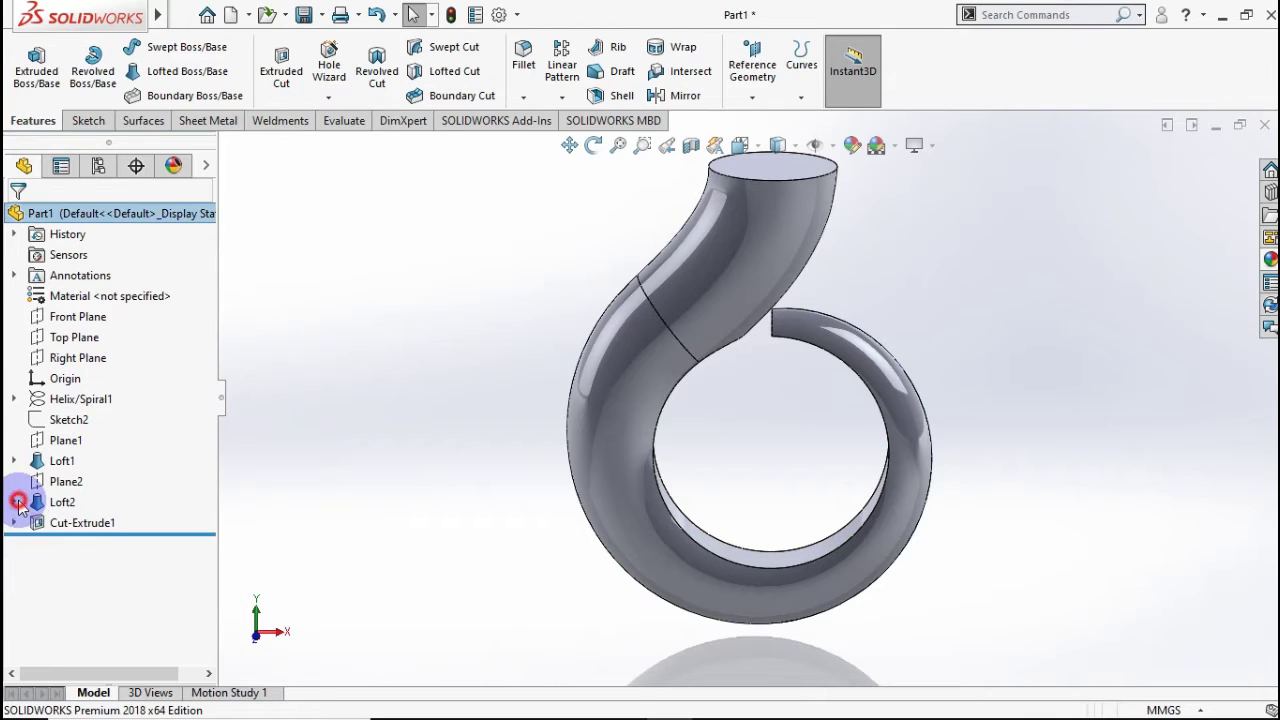
Start a new Front Plane sketch and convert Sketch10's bore circle into it.
{"action": "left_click", "coordinate": [80, 318]}
{"action": "left_click", "coordinate": [93, 293]}
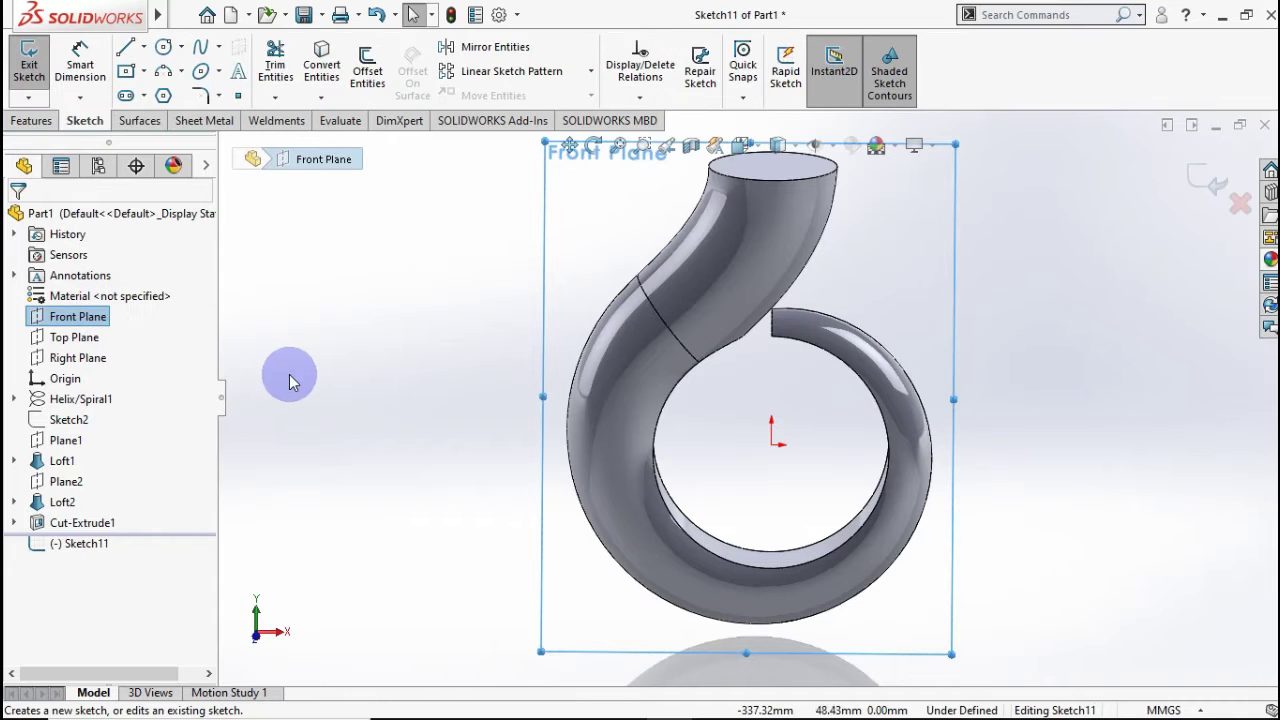
{"action": "left_click", "coordinate": [14, 522]}
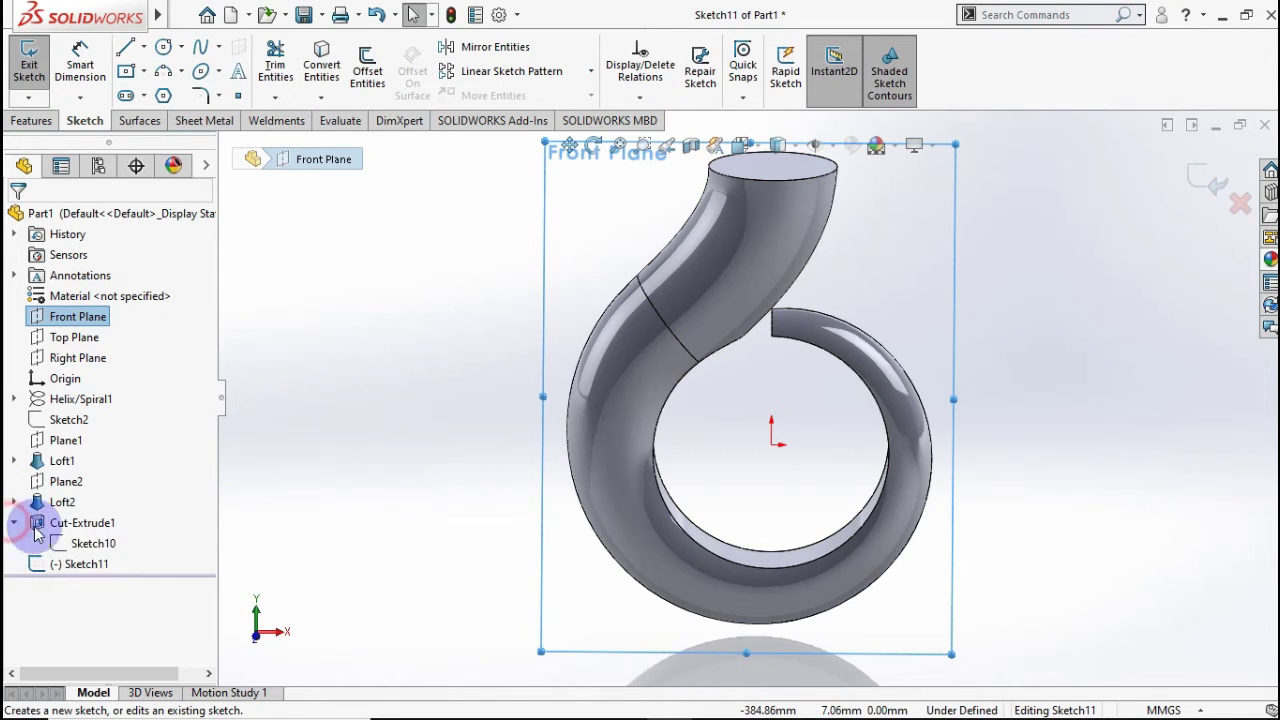
{"action": "left_click", "coordinate": [88, 543]}
{"action": "left_click", "coordinate": [152, 507]}
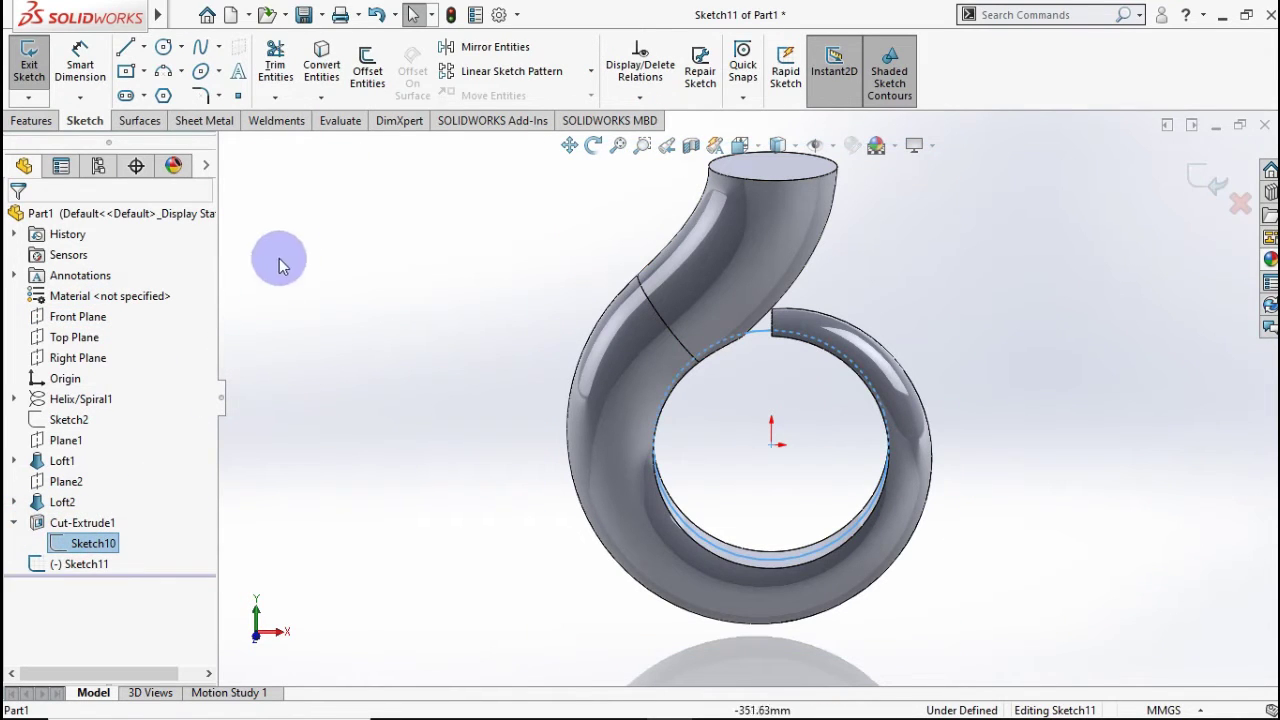
{"action": "left_click", "coordinate": [320, 68]}
{"action": "mouse_move", "coordinate": [423, 277]}
{"action": "middle_mouse_down"}
{"action": "mouse_move", "coordinate": [391, 286]}
{"action": "mouse_move", "coordinate": [369, 322]}
{"action": "mouse_move", "coordinate": [357, 306]}
{"action": "mouse_move", "coordinate": [337, 337]}
{"action": "mouse_move", "coordinate": [366, 286]}
{"action": "mouse_move", "coordinate": [313, 305]}
{"action": "middle_mouse_up"}
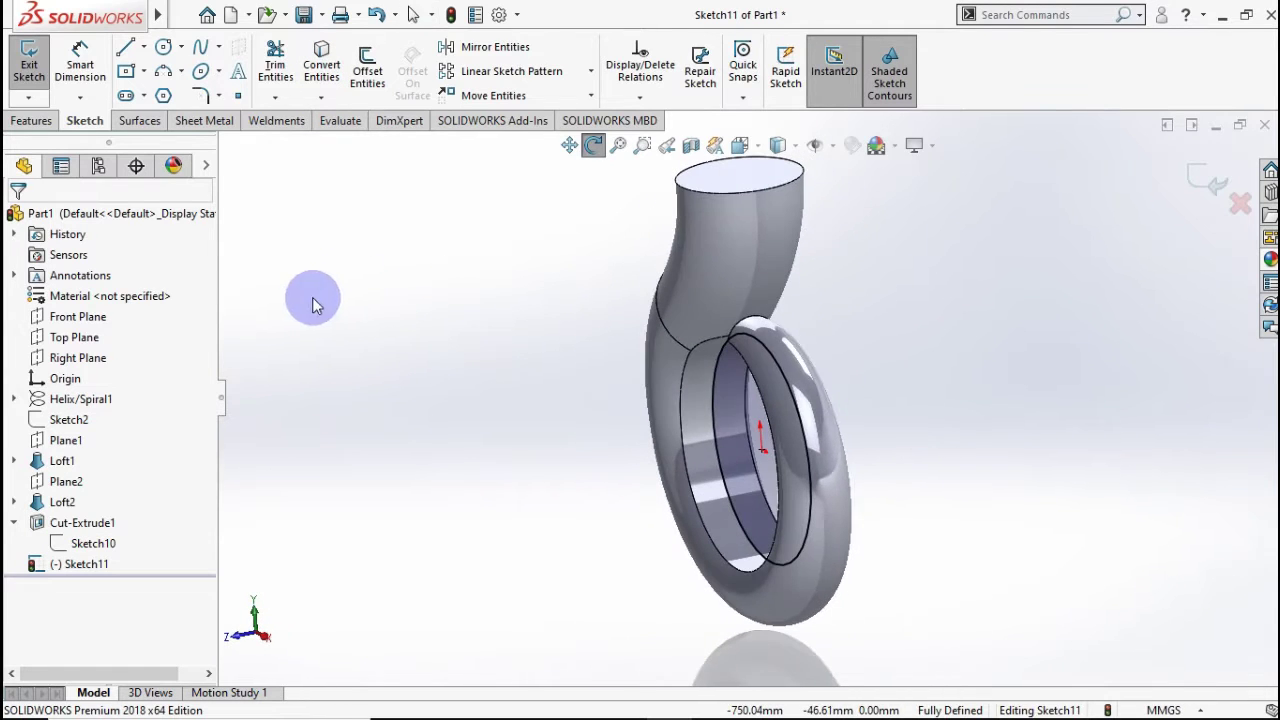
Extrude the converted circle as a 60 mm Mid Plane boss.
{"action": "left_click", "coordinate": [35, 120]}
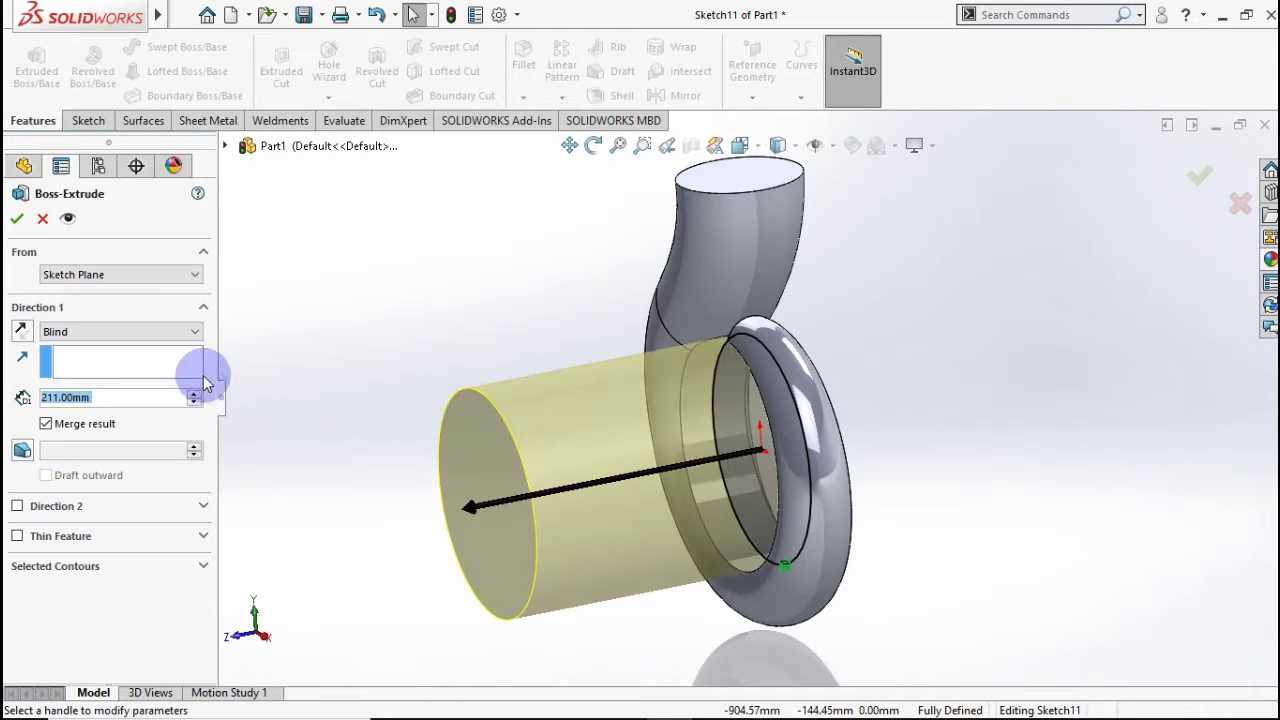
{"action": "type", "text": "40"}
{"action": "left_click", "coordinate": [245, 328]}
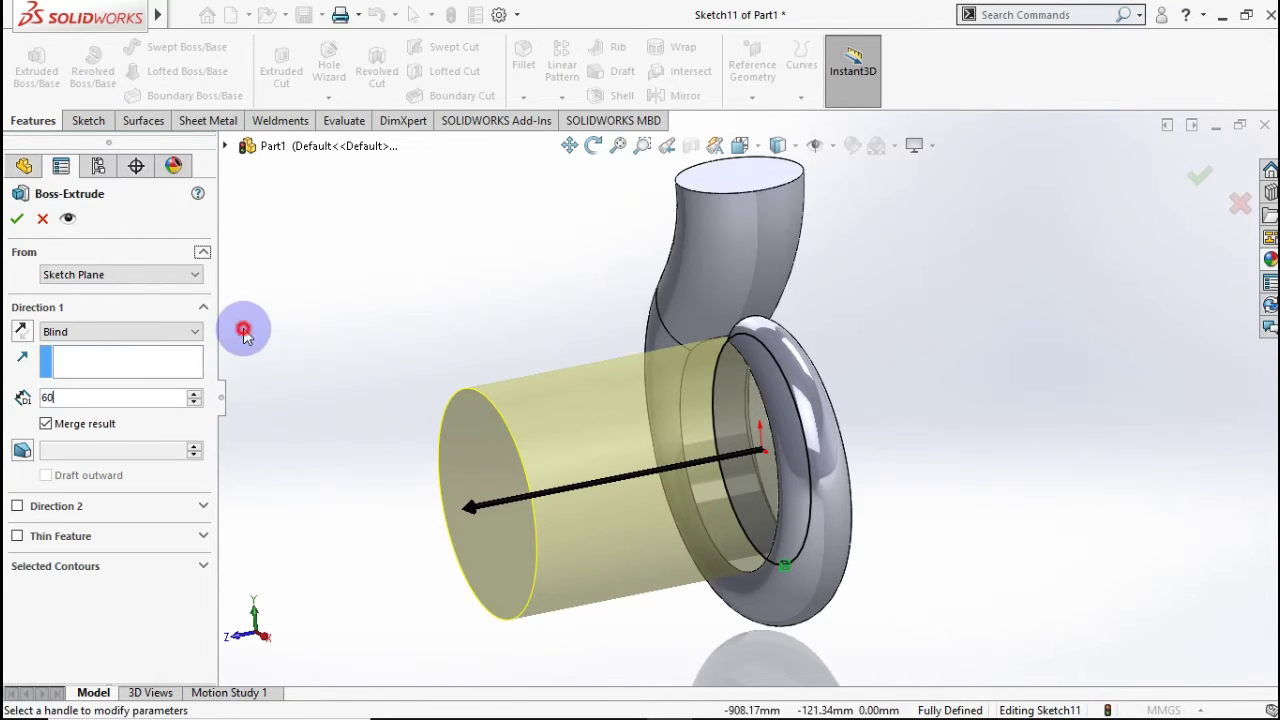
{"action": "left_click", "coordinate": [105, 332]}
{"action": "left_click", "coordinate": [92, 421]}
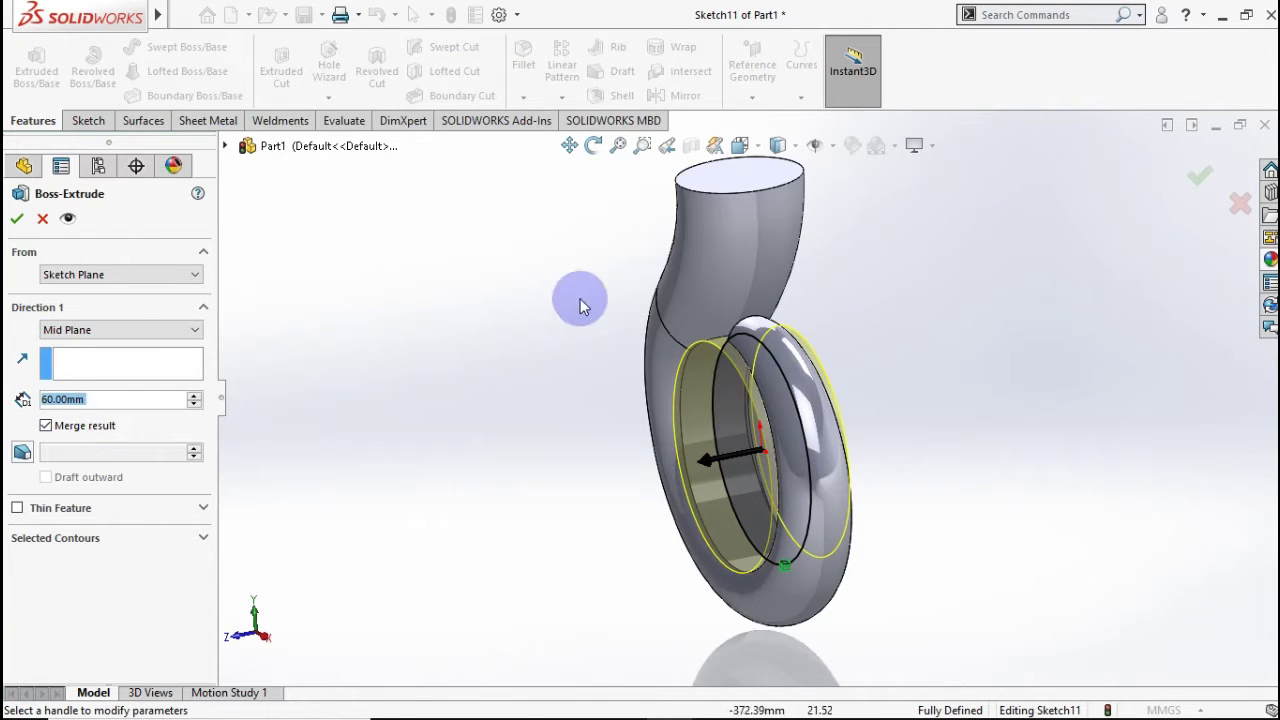
{"action": "left_click", "coordinate": [1203, 175]}
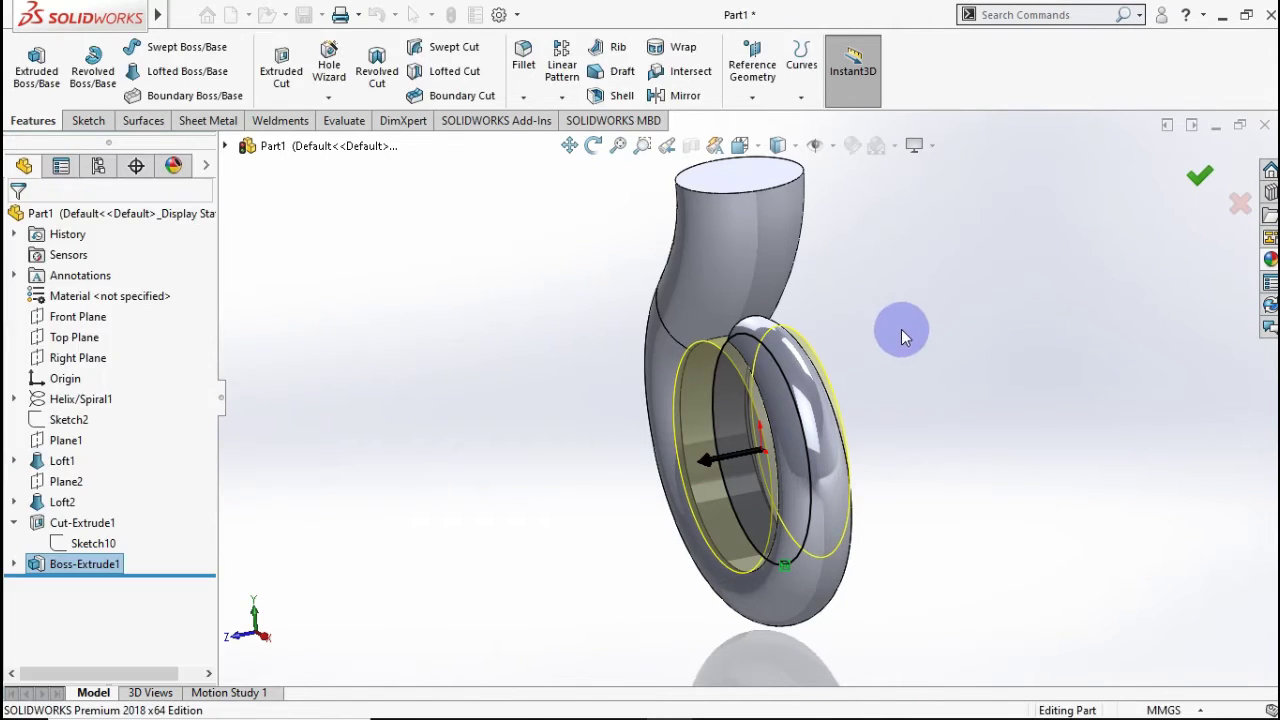
{"action": "middle_click_drag", "start_coordinate": [928, 316], "coordinate": [943, 337]}
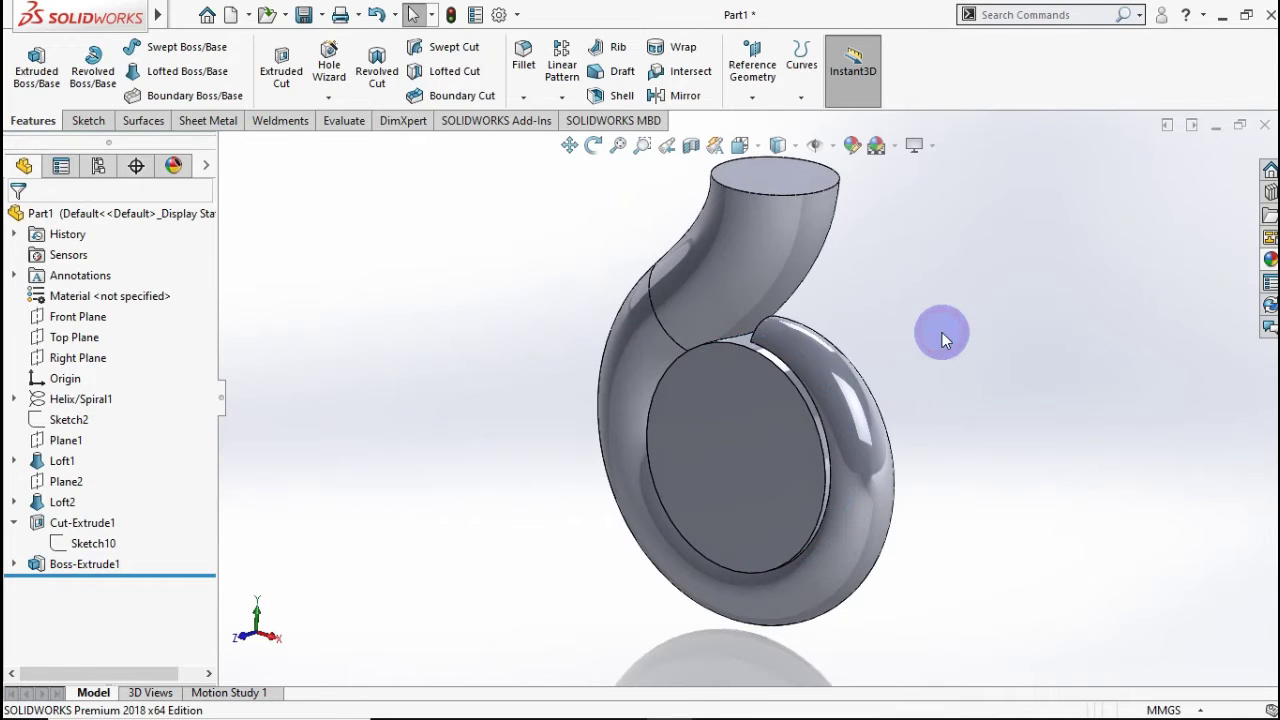
Edit Sketch11 to add a 5 mm inward offset of the circle, then exit to rebuild the boss.
{"action": "left_click", "coordinate": [13, 564]}
{"action": "left_click", "coordinate": [90, 584]}
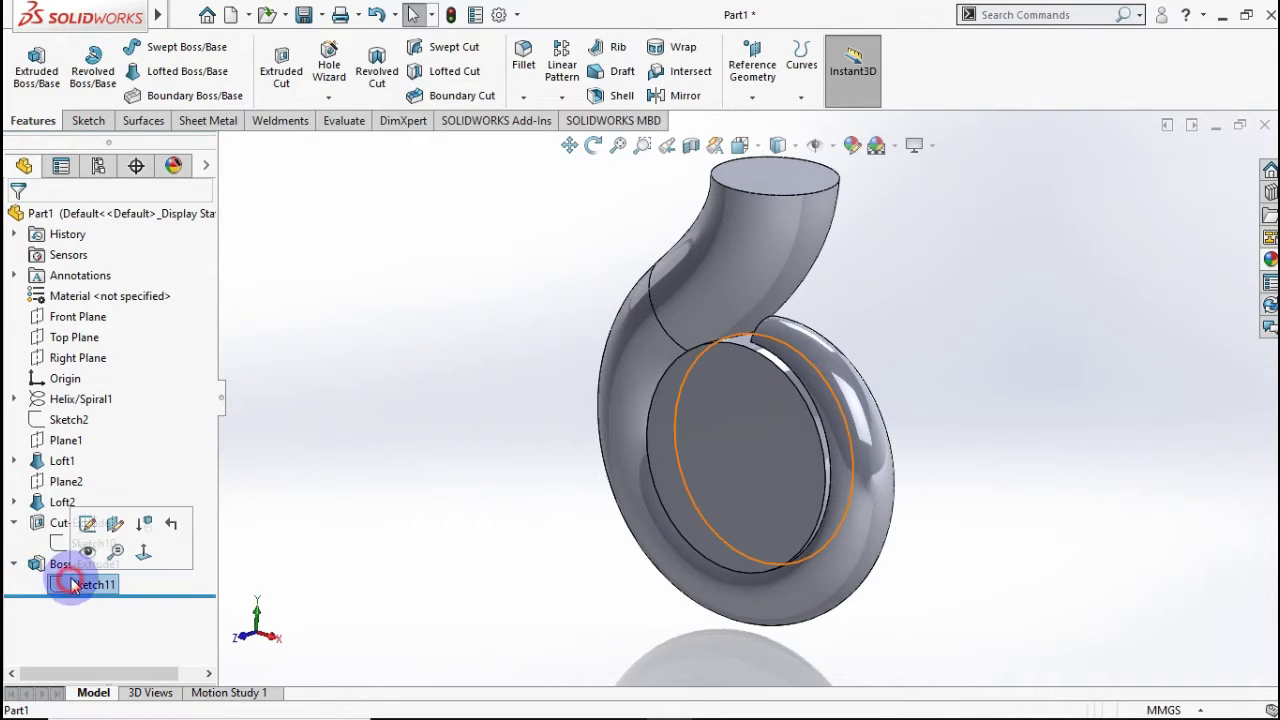
{"action": "left_click", "coordinate": [84, 524]}
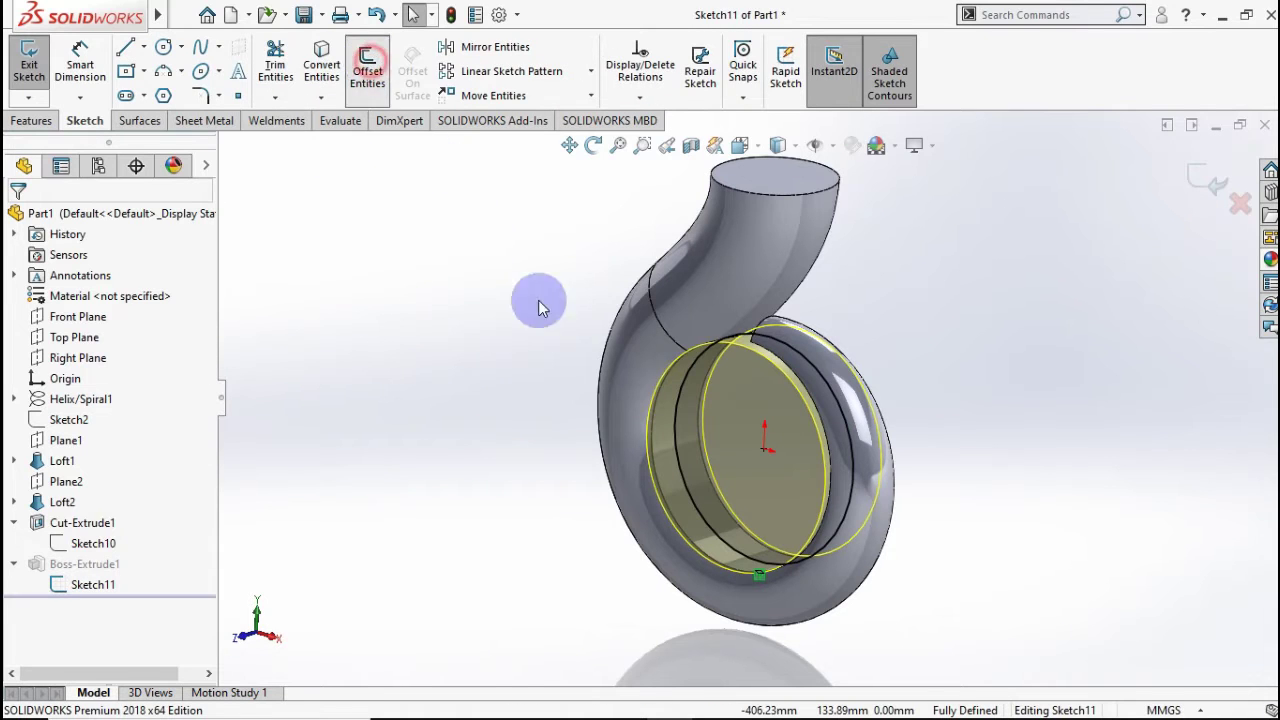
{"action": "left_click", "coordinate": [787, 344]}
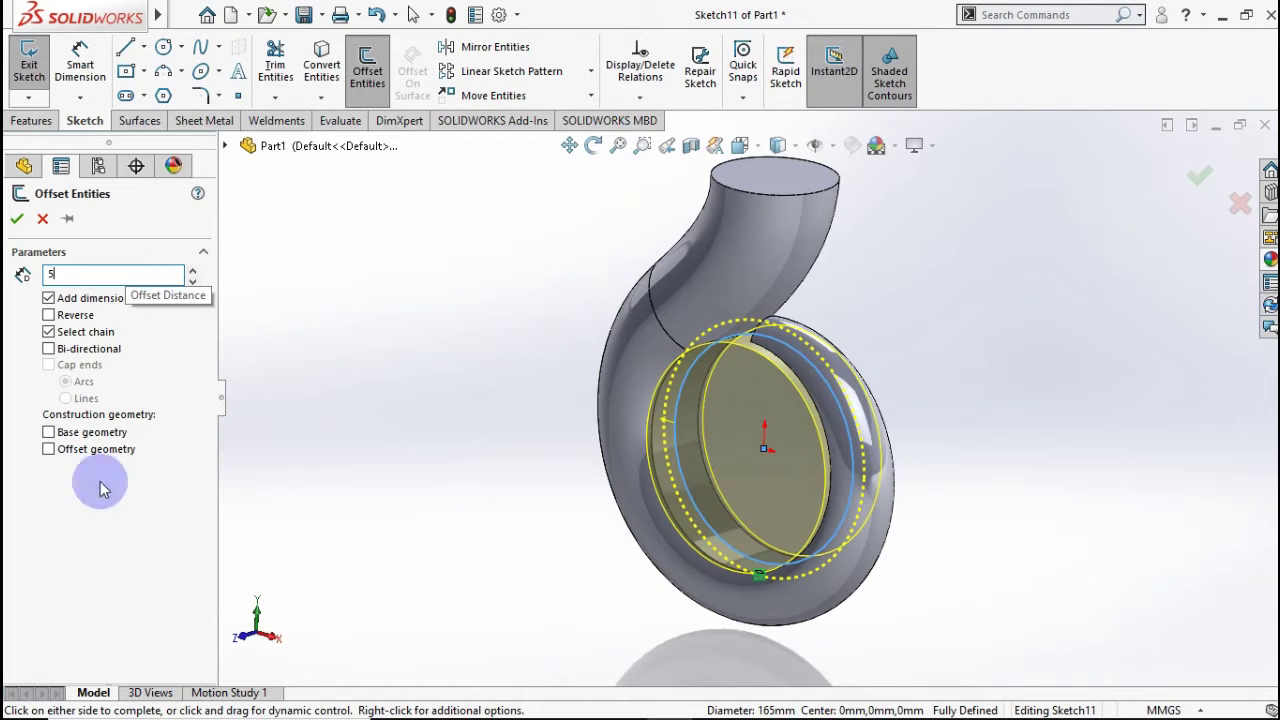
{"action": "key", "text": "Return"}
{"action": "left_click", "coordinate": [49, 315]}
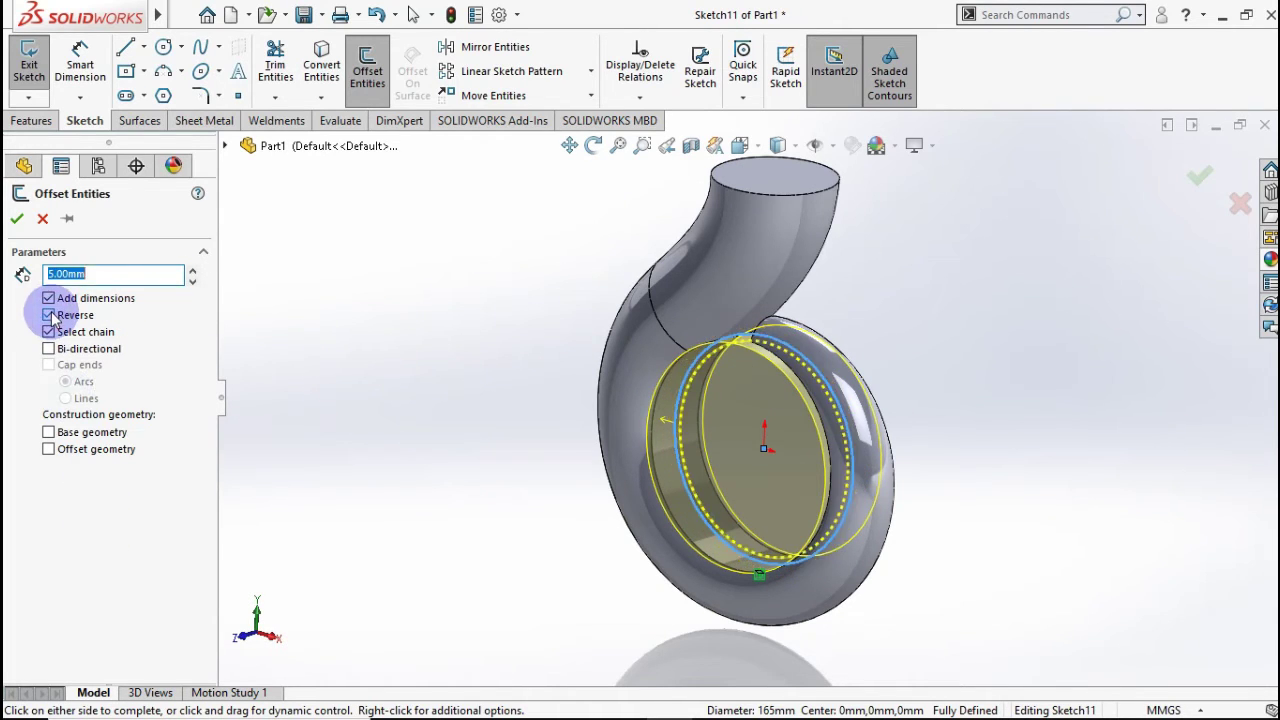
{"action": "left_click", "coordinate": [17, 222]}
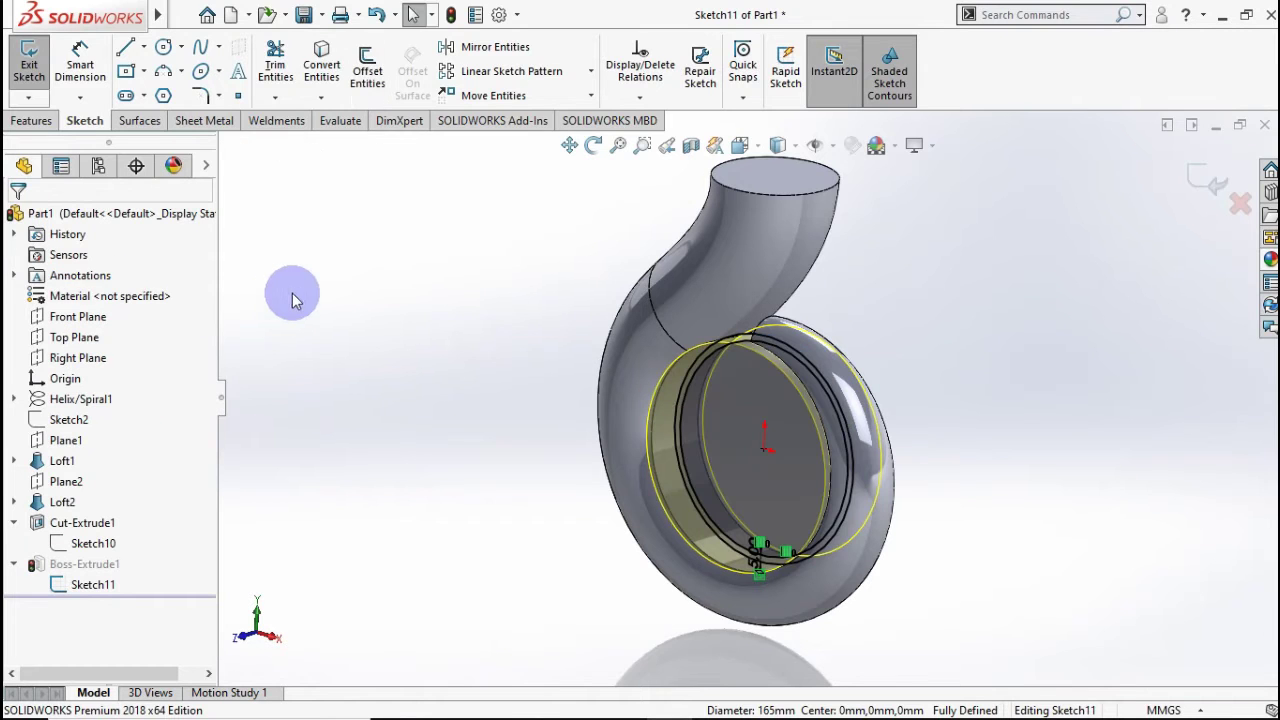
{"action": "left_click", "coordinate": [1203, 182]}
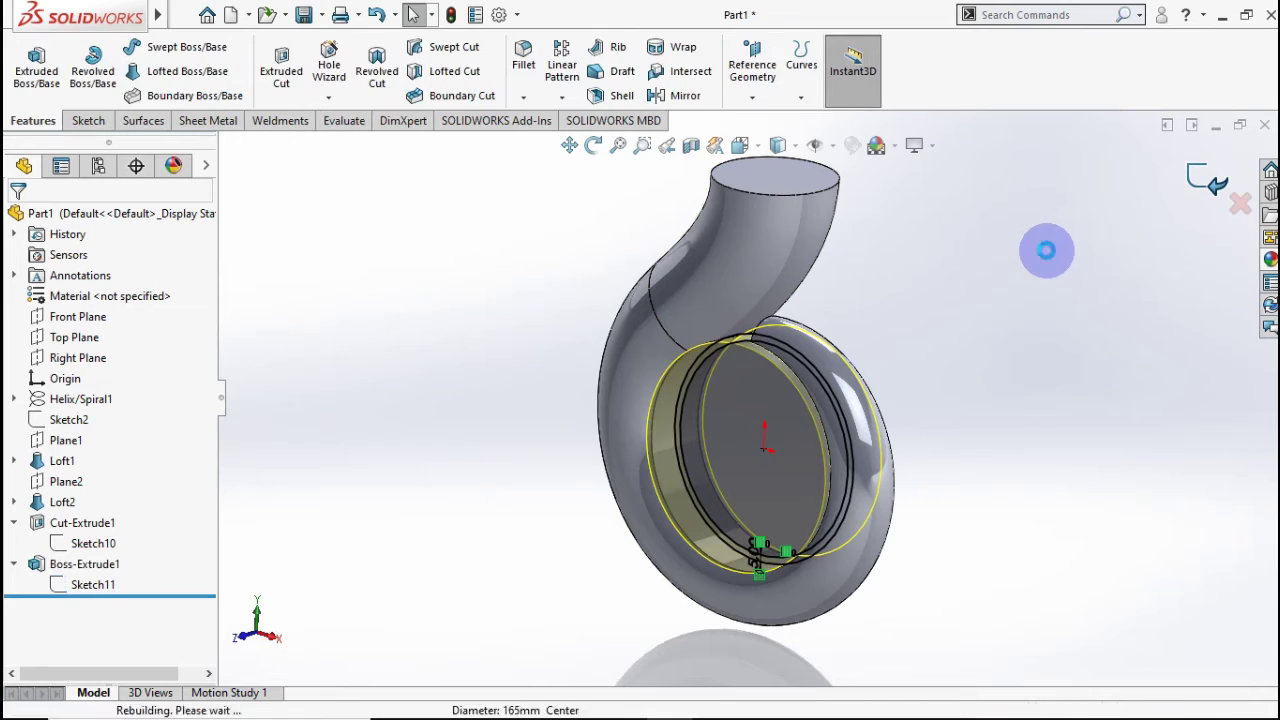
{"action": "mouse_move", "coordinate": [1034, 251]}
{"action": "middle_mouse_down"}
{"action": "mouse_move", "coordinate": [966, 311]}
{"action": "mouse_move", "coordinate": [987, 284]}
{"action": "mouse_move", "coordinate": [1034, 269]}
{"action": "mouse_move", "coordinate": [1046, 297]}
{"action": "mouse_move", "coordinate": [1034, 289]}
{"action": "mouse_move", "coordinate": [1060, 270]}
{"action": "mouse_move", "coordinate": [1089, 286]}
{"action": "mouse_move", "coordinate": [1014, 291]}
{"action": "mouse_move", "coordinate": [1003, 317]}
{"action": "mouse_move", "coordinate": [995, 298]}
{"action": "middle_mouse_up"}
{"action": "key", "text": "Escape"}
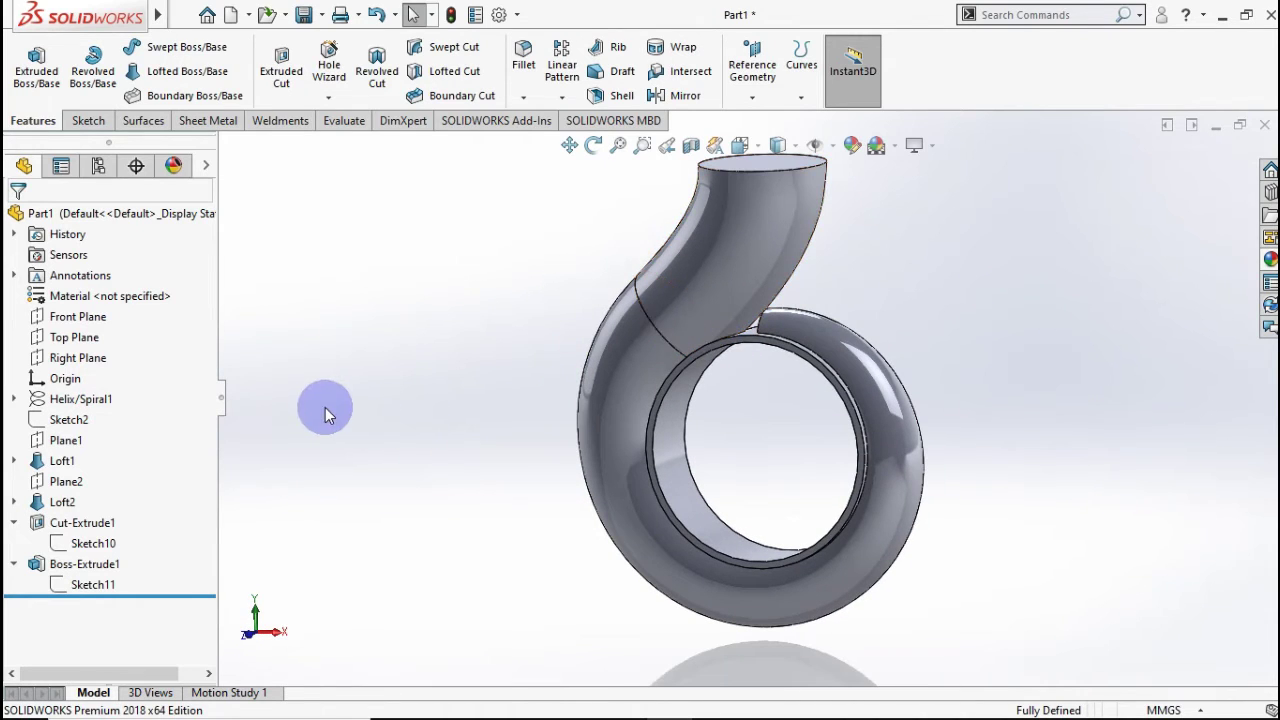
On Plane1, sketch Sketch7's loft profile offset 3 mm inward, then exit the sketch.
{"action": "left_click", "coordinate": [16, 463]}
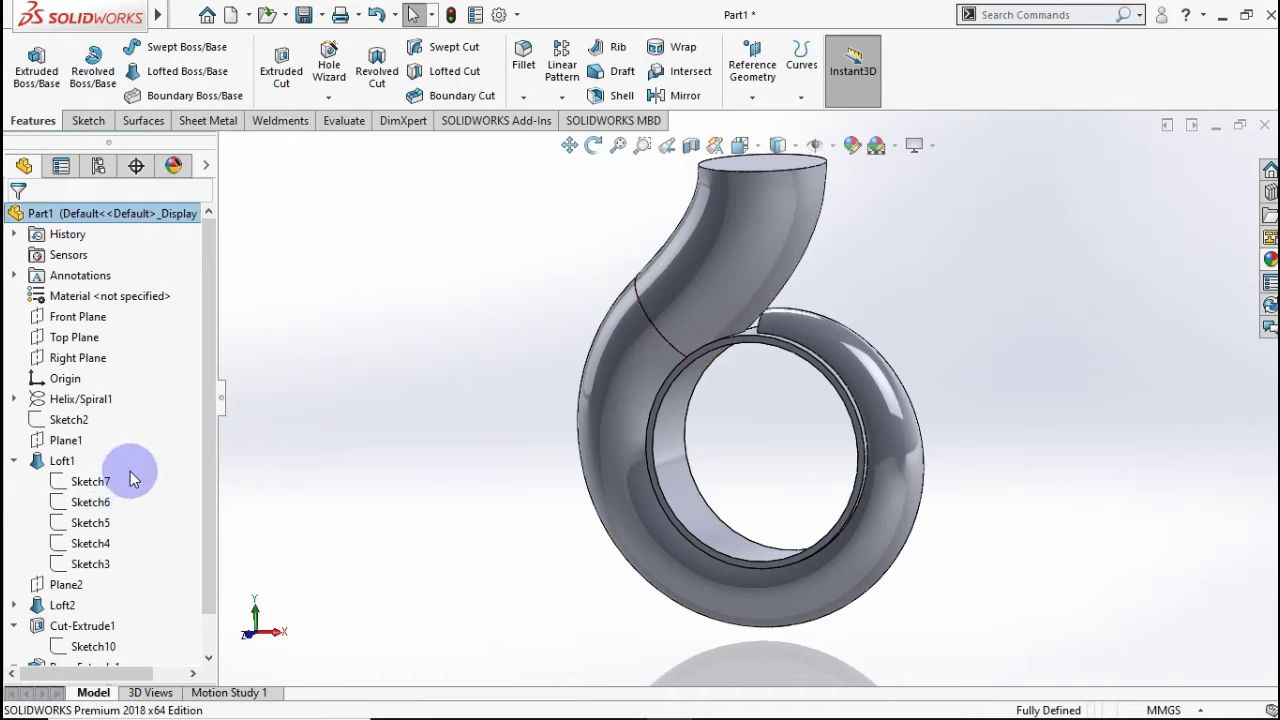
{"action": "left_click", "coordinate": [78, 441]}
{"action": "left_click", "coordinate": [96, 410]}
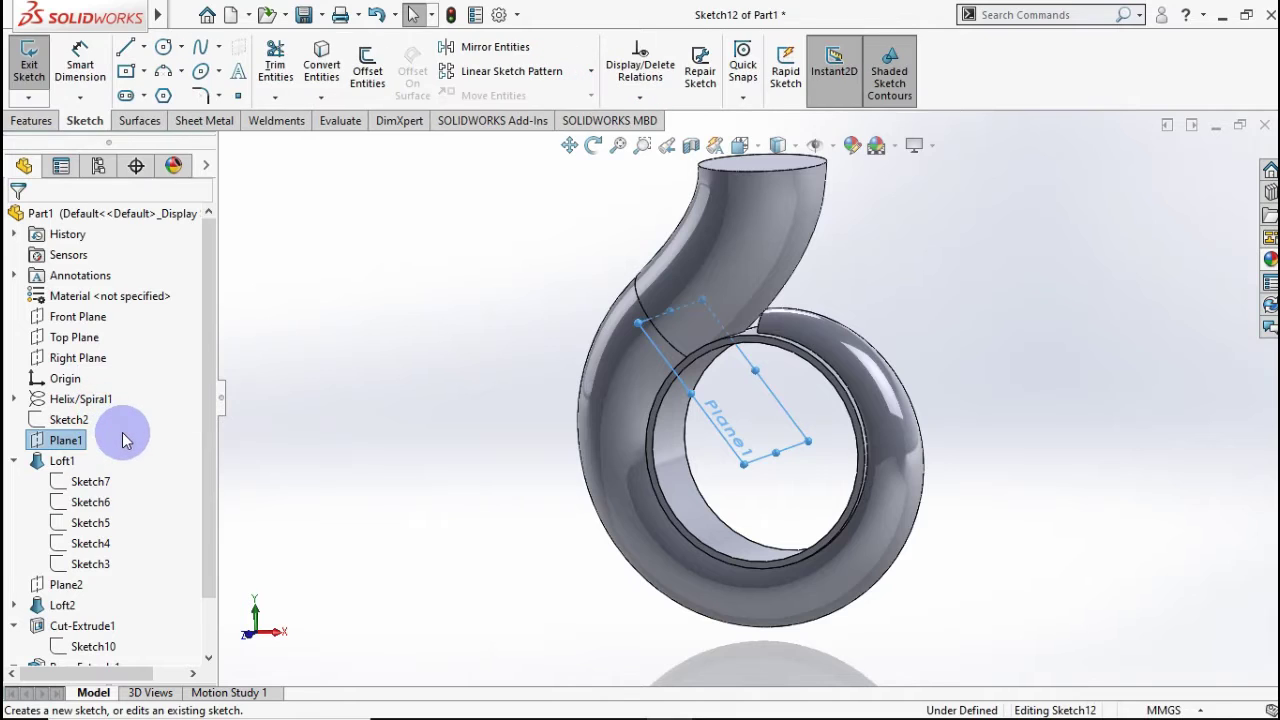
{"action": "left_click", "coordinate": [90, 482]}
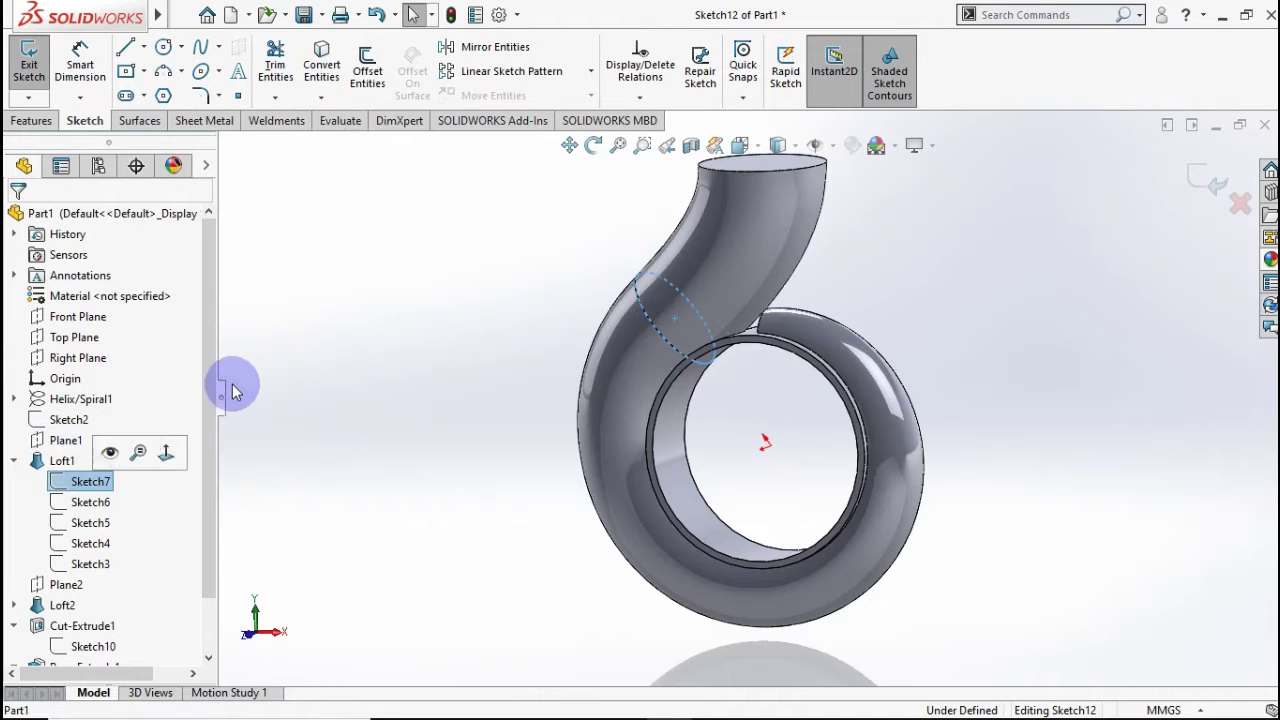
{"action": "left_click", "coordinate": [368, 68]}
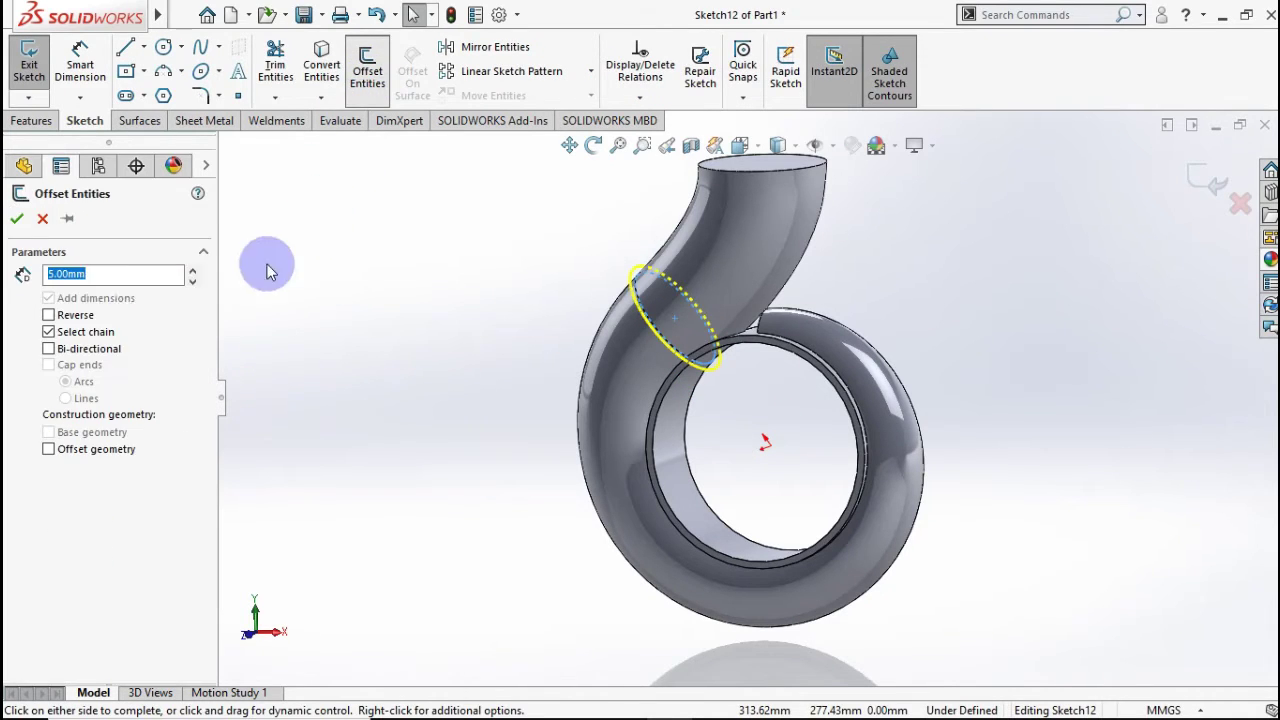
{"action": "left_click", "coordinate": [114, 500]}
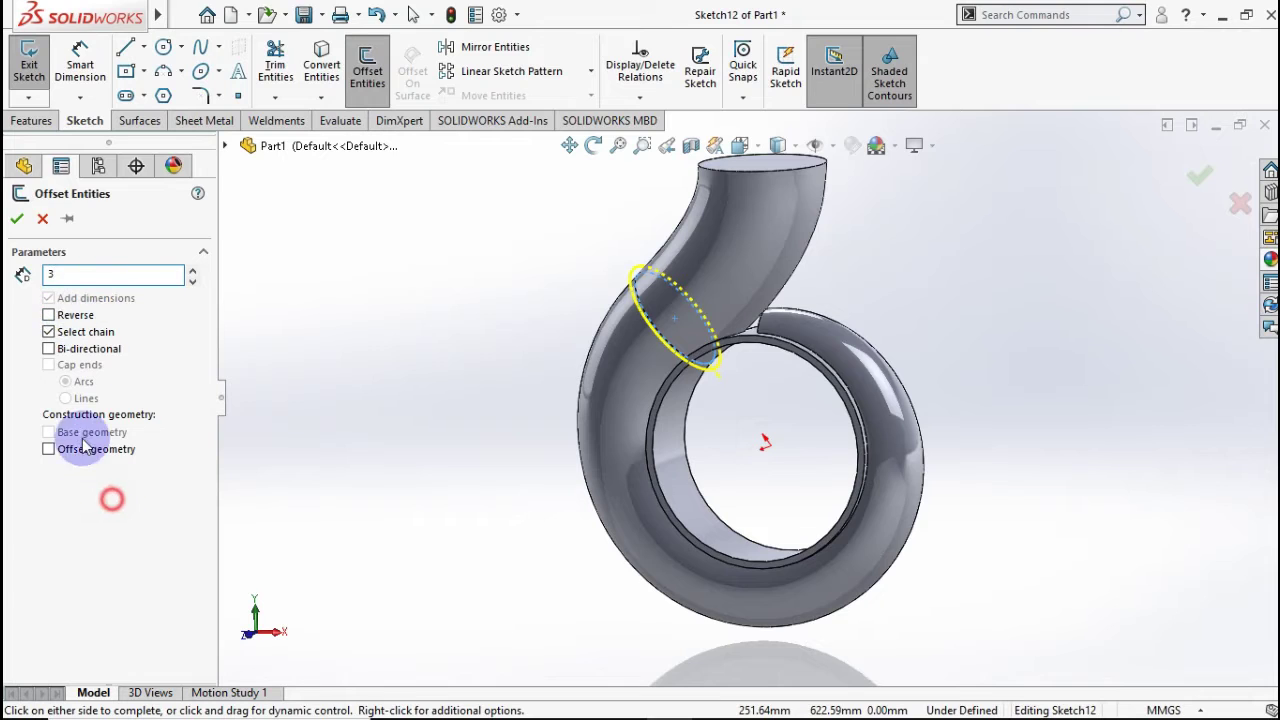
{"action": "left_click", "coordinate": [16, 218]}
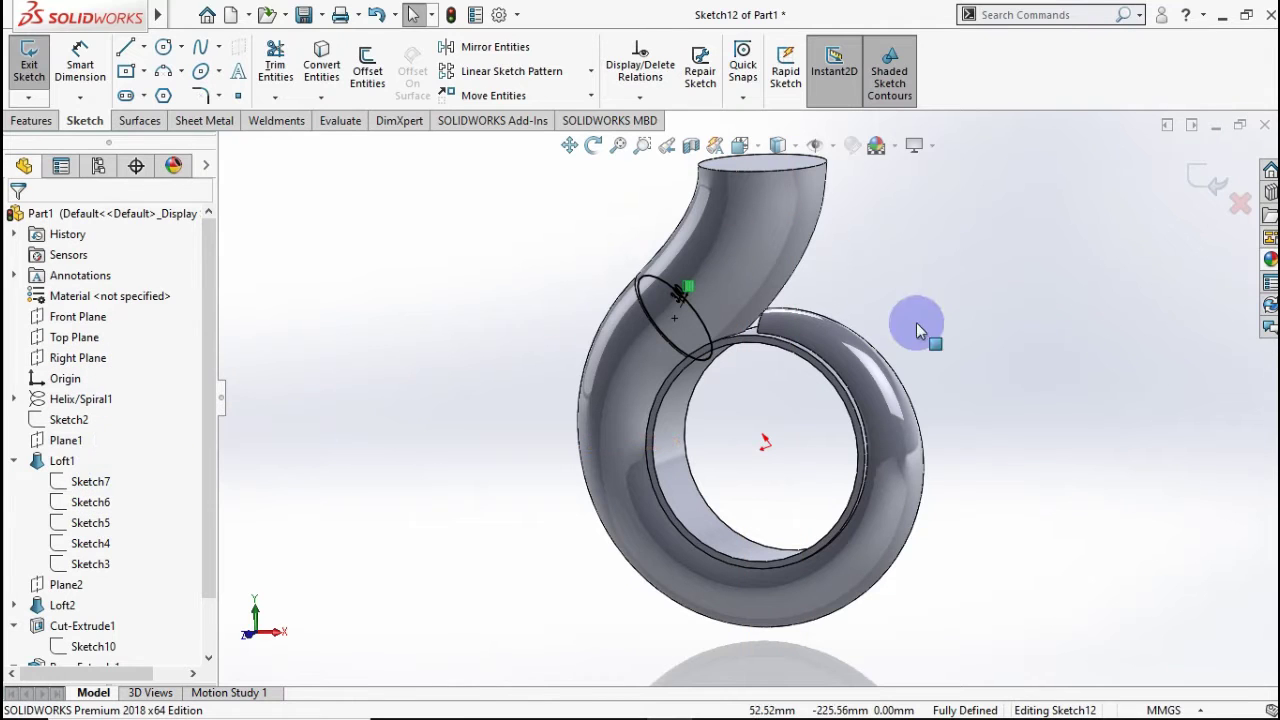
{"action": "right_click_drag", "start_coordinate": [780, 305], "coordinate": [545, 356]}
On the Top Plane, sketch Sketch6's loft profile offset 3 mm inward.
{"action": "scroll", "coordinate": [97, 517], "scroll_direction": "up", "scroll_amount": 3}
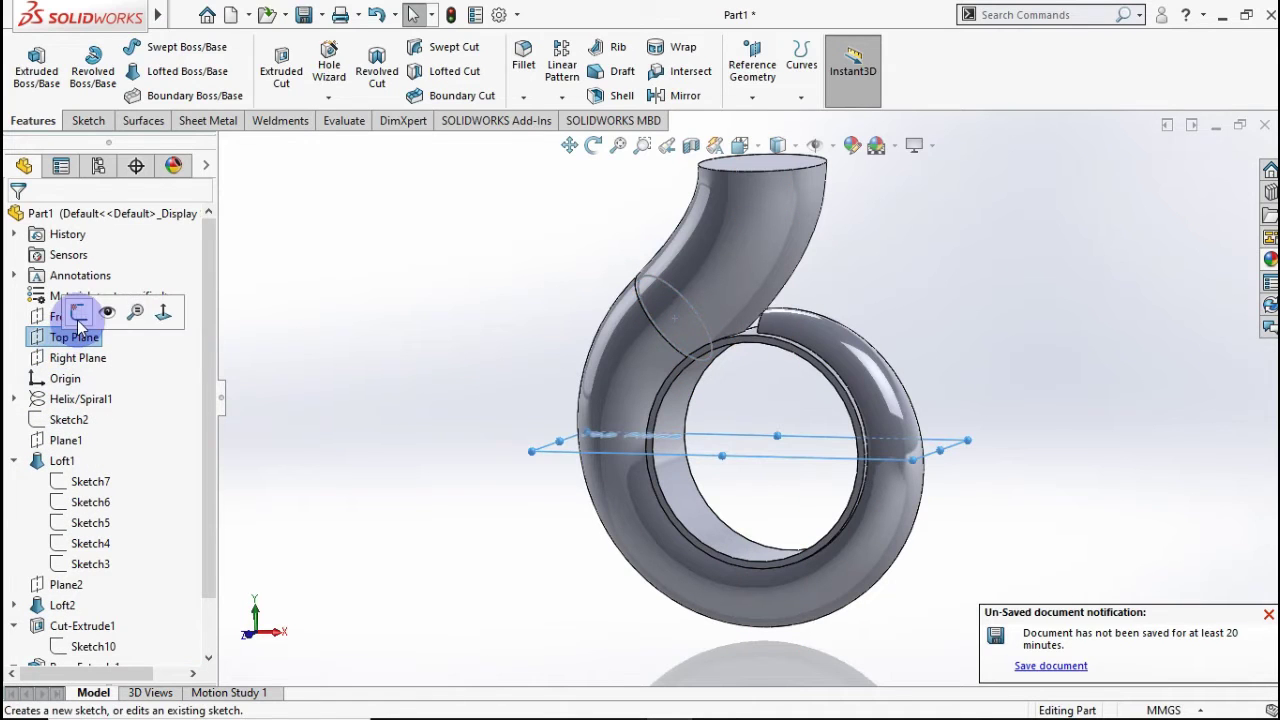
{"action": "left_click", "coordinate": [133, 310]}
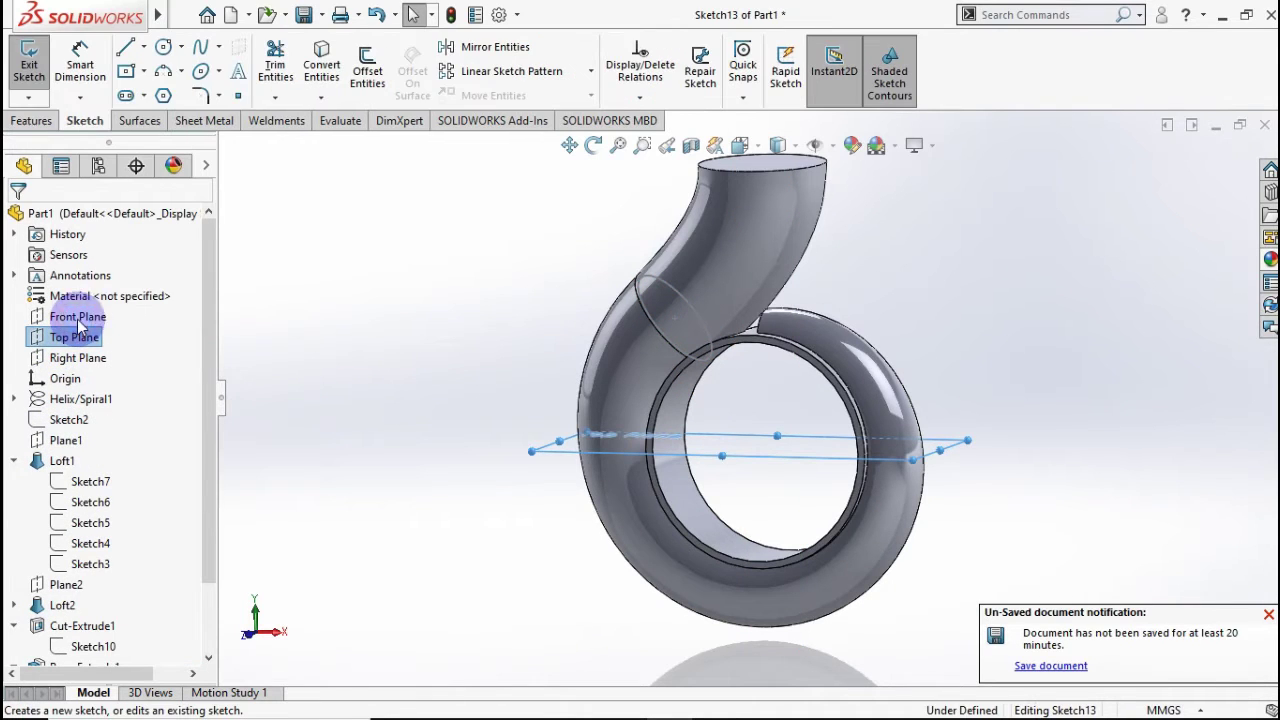
{"action": "left_click", "coordinate": [95, 508]}
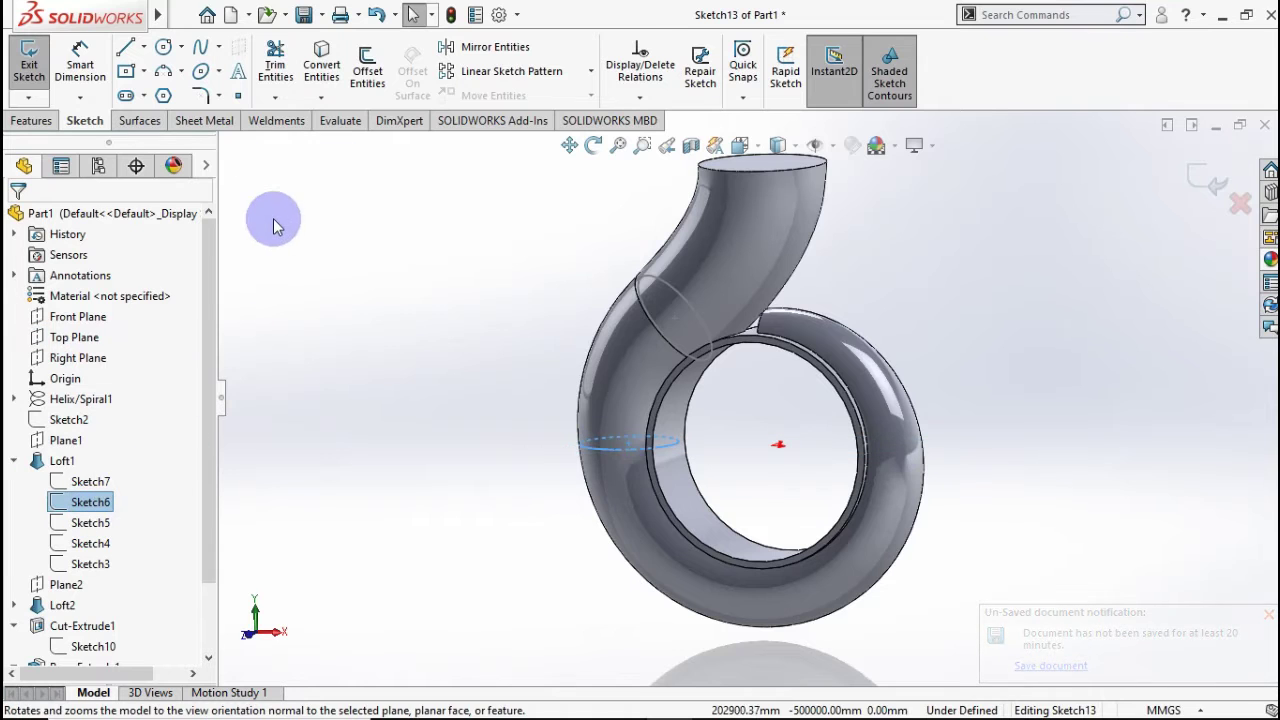
{"action": "left_click", "coordinate": [367, 75]}
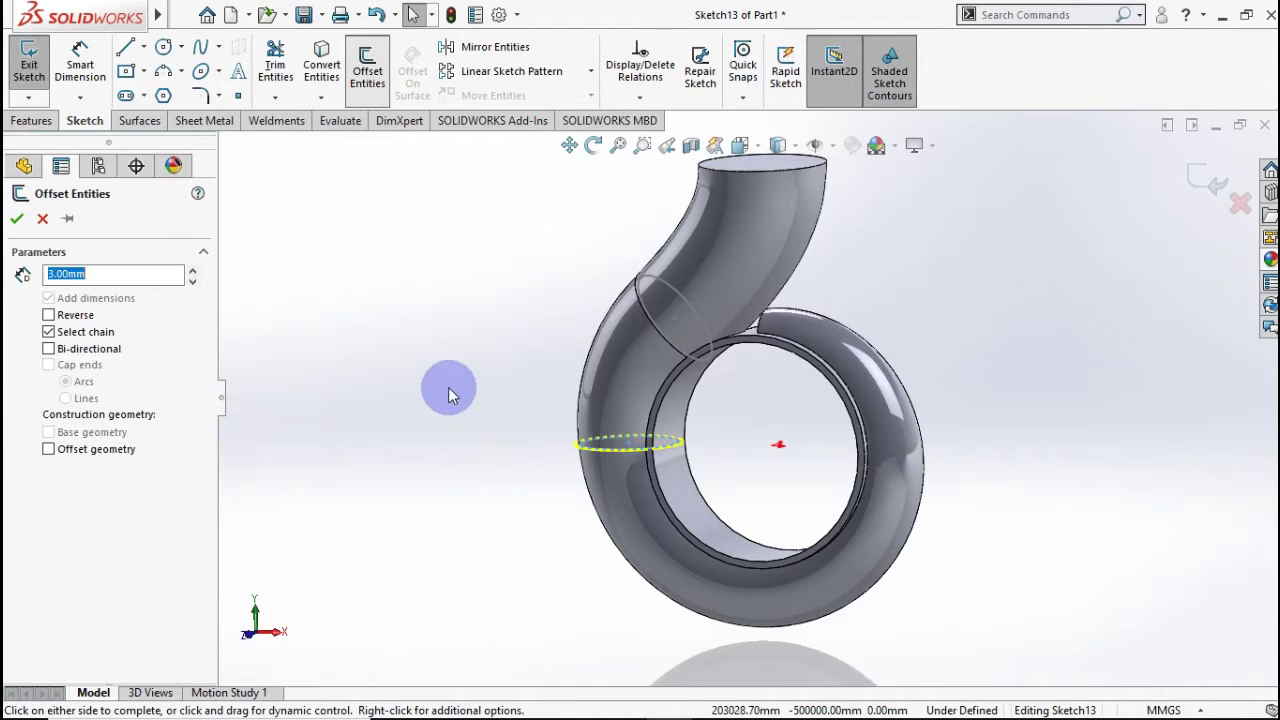
{"action": "middle_click_drag", "start_coordinate": [451, 432], "coordinate": [457, 508]}
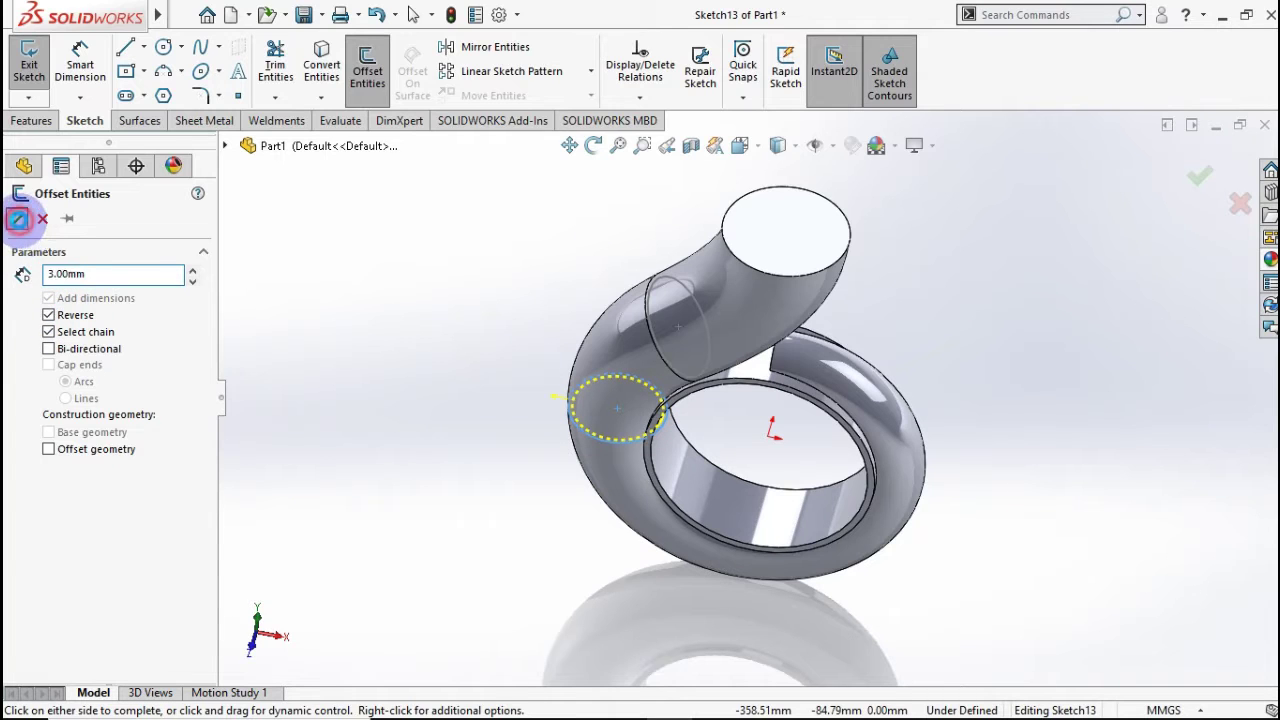
{"action": "left_click", "coordinate": [17, 220]}
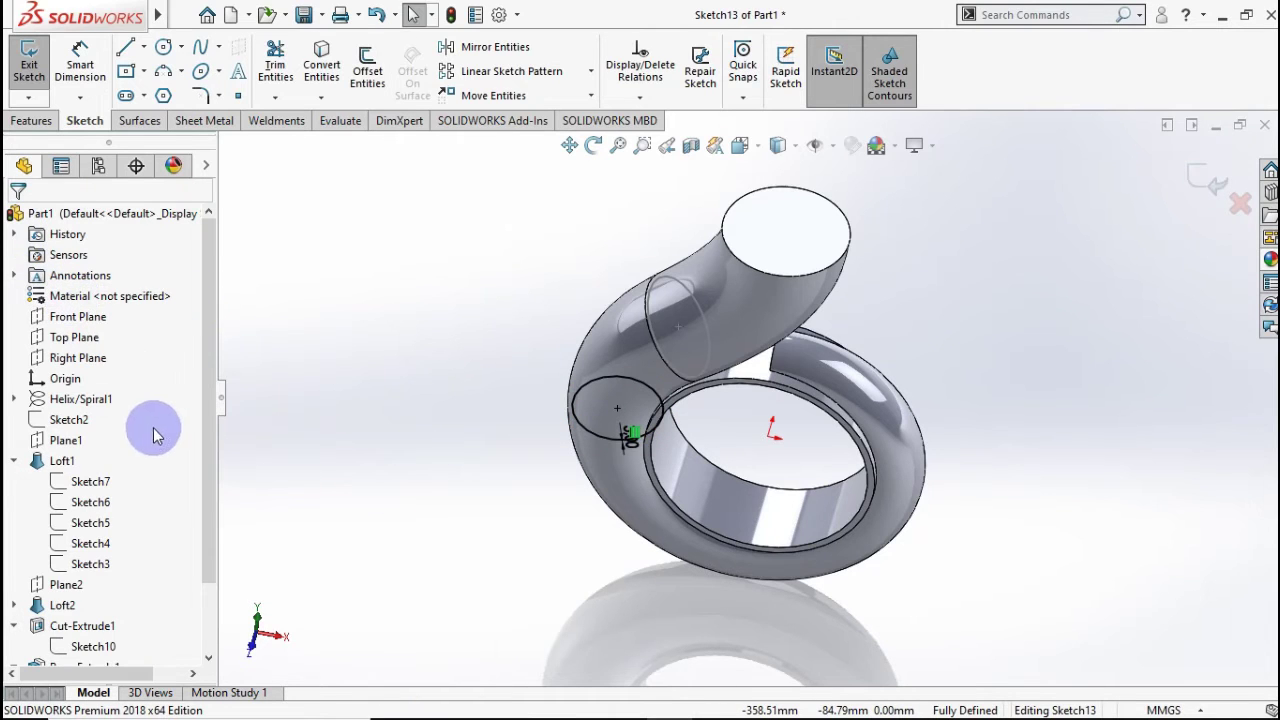
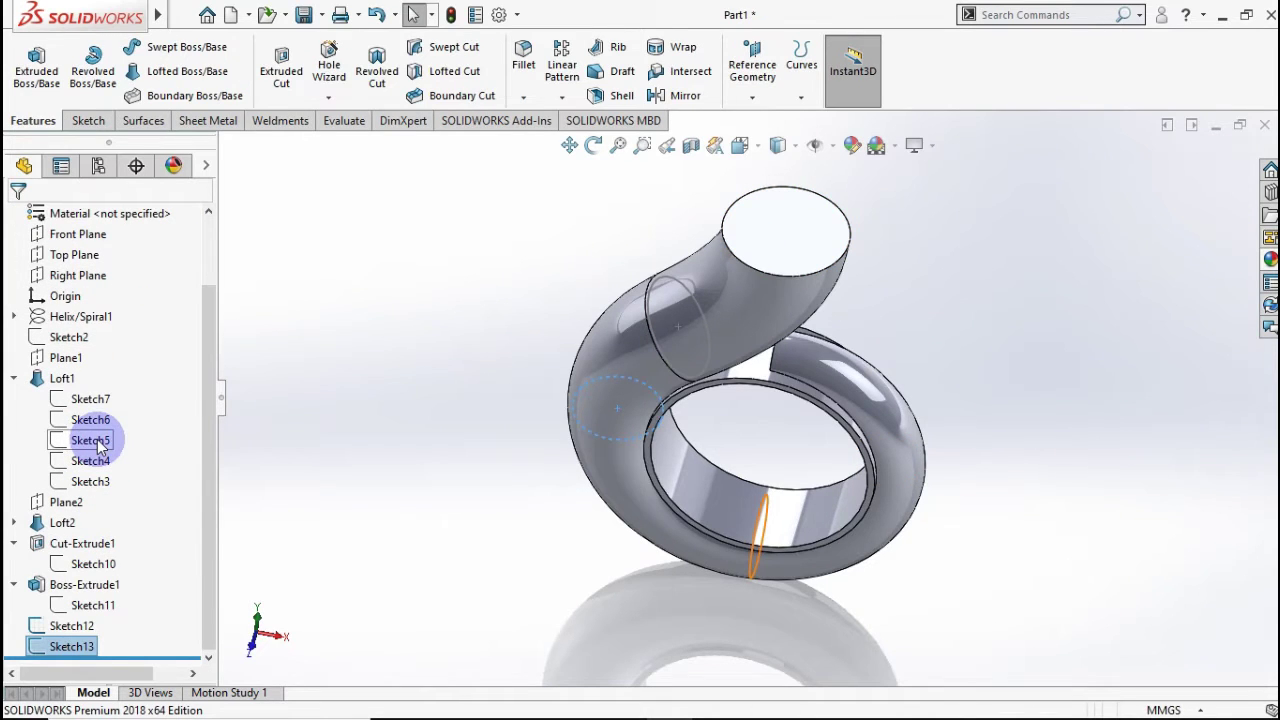
On a new Right Plane sketch, offset the Sketch5 profile circle 3.00mm inward (reversed).
{"action": "left_click", "coordinate": [70, 277]}
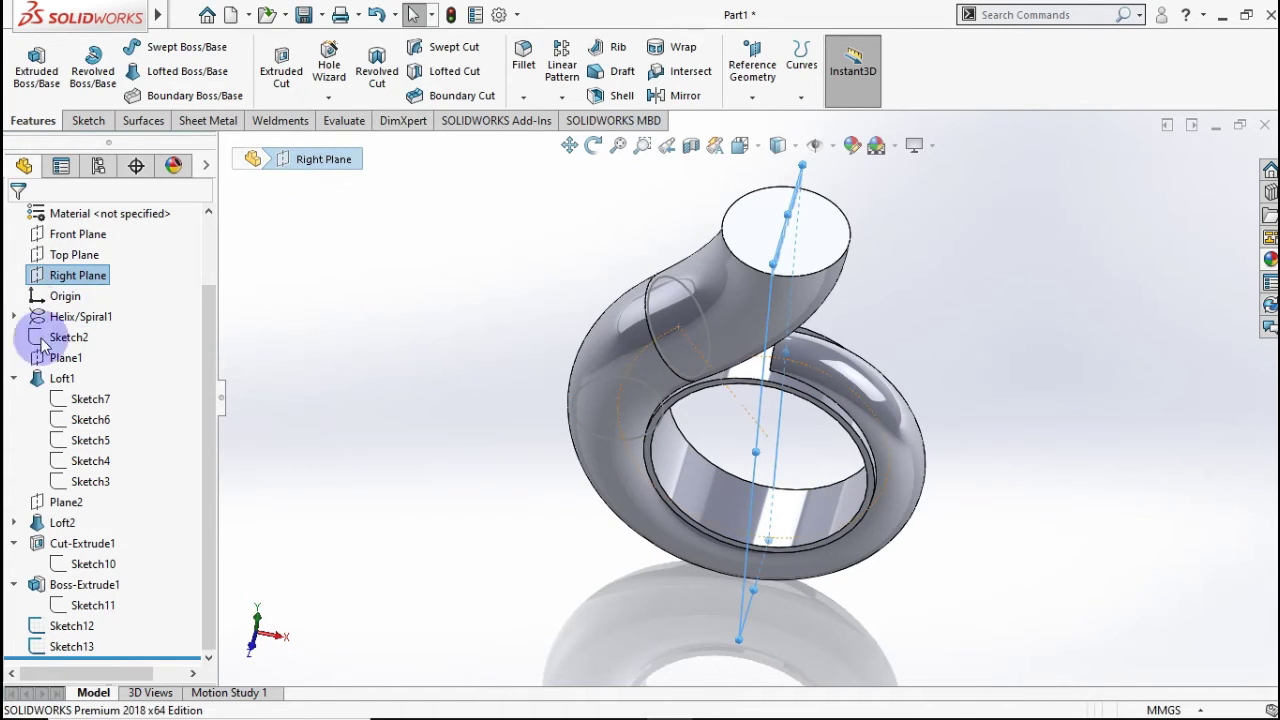
{"action": "right_click", "coordinate": [72, 279]}
{"action": "left_click", "coordinate": [85, 243]}
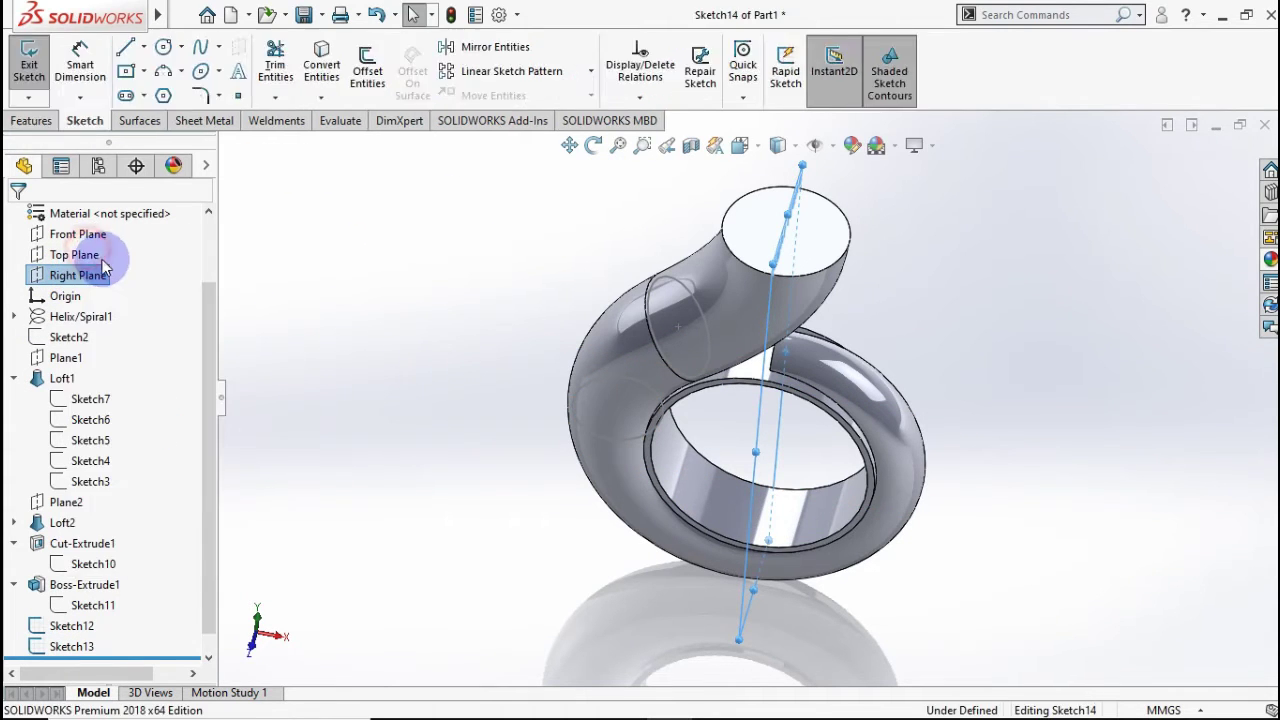
{"action": "left_click", "coordinate": [93, 446]}
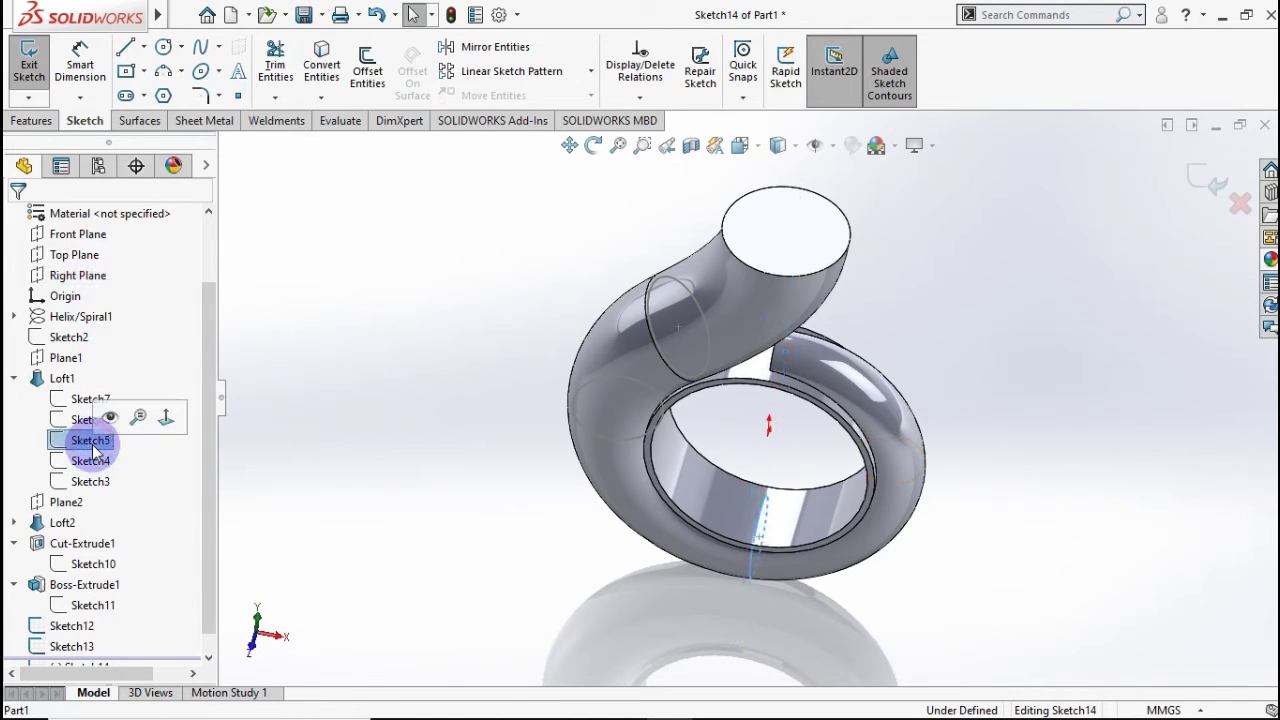
{"action": "left_click", "coordinate": [367, 68]}
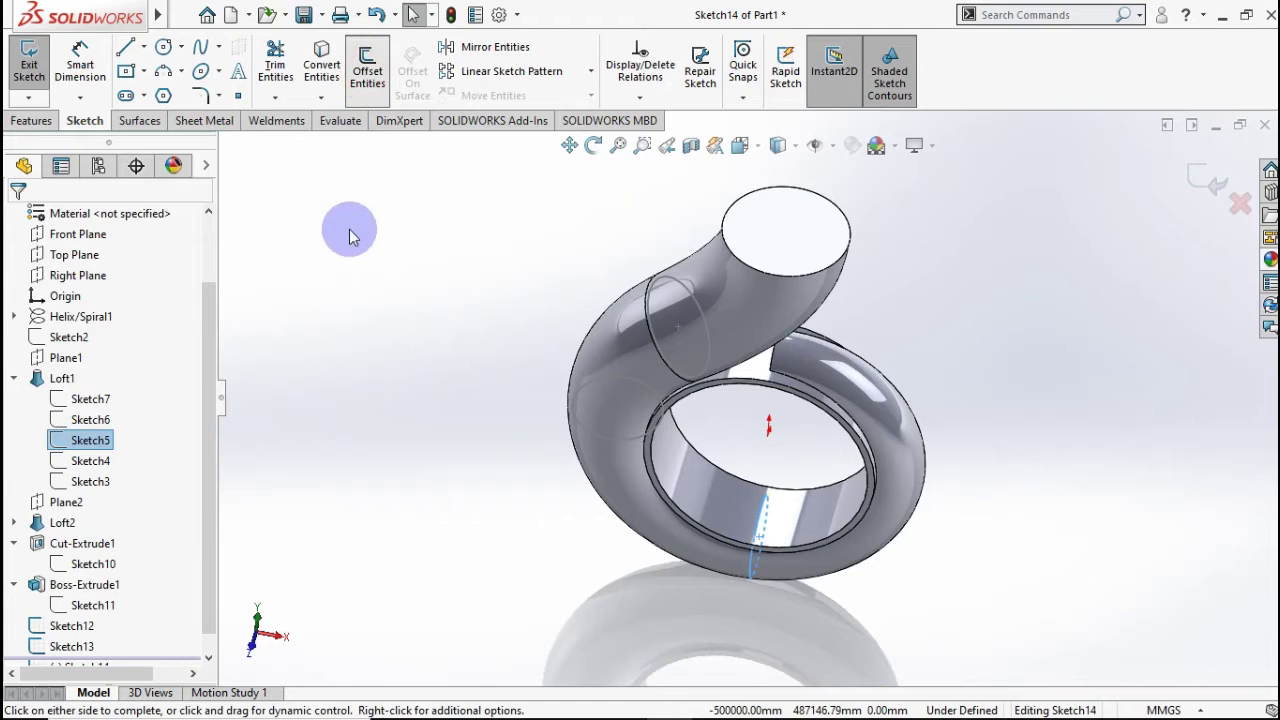
{"action": "left_click", "coordinate": [50, 315]}
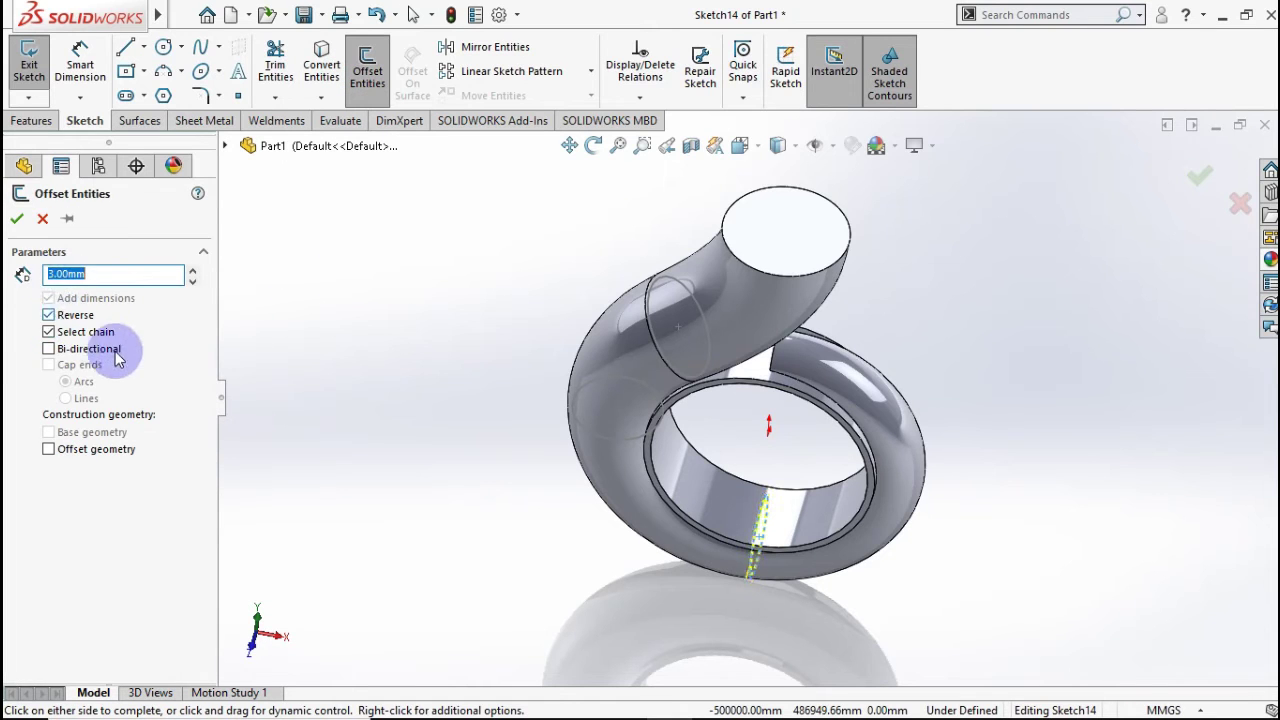
{"action": "left_click", "coordinate": [20, 219]}
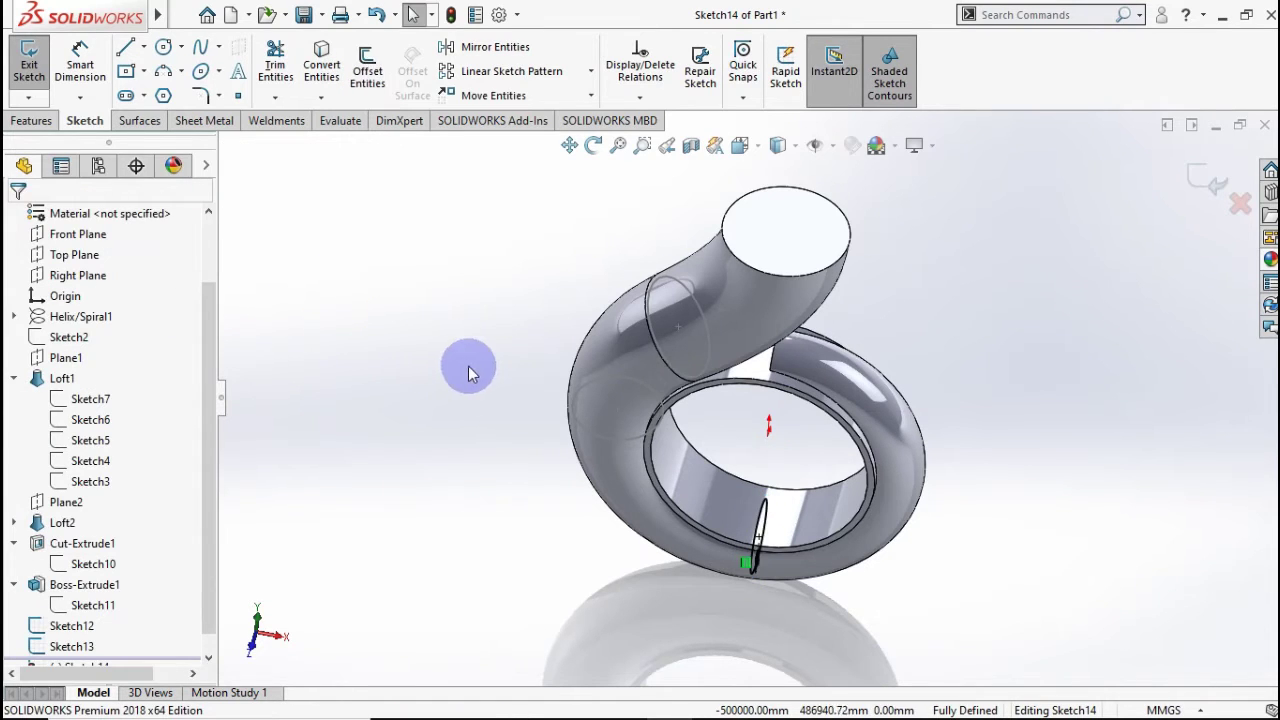
{"action": "key", "text": "ctrl+7"}
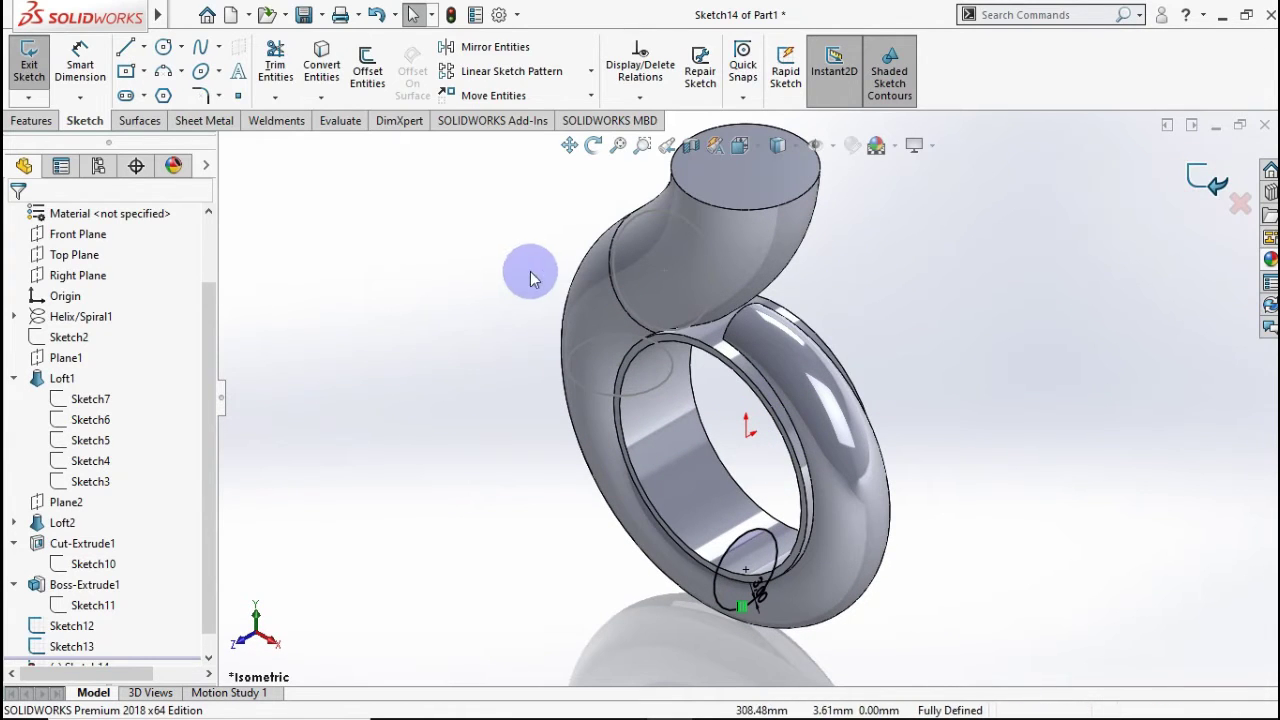
Close Sketch14, then create Sketch15 on Top Plane offsetting the Sketch4 circle by 3.00mm.
{"action": "key", "text": "ctrl+b"}
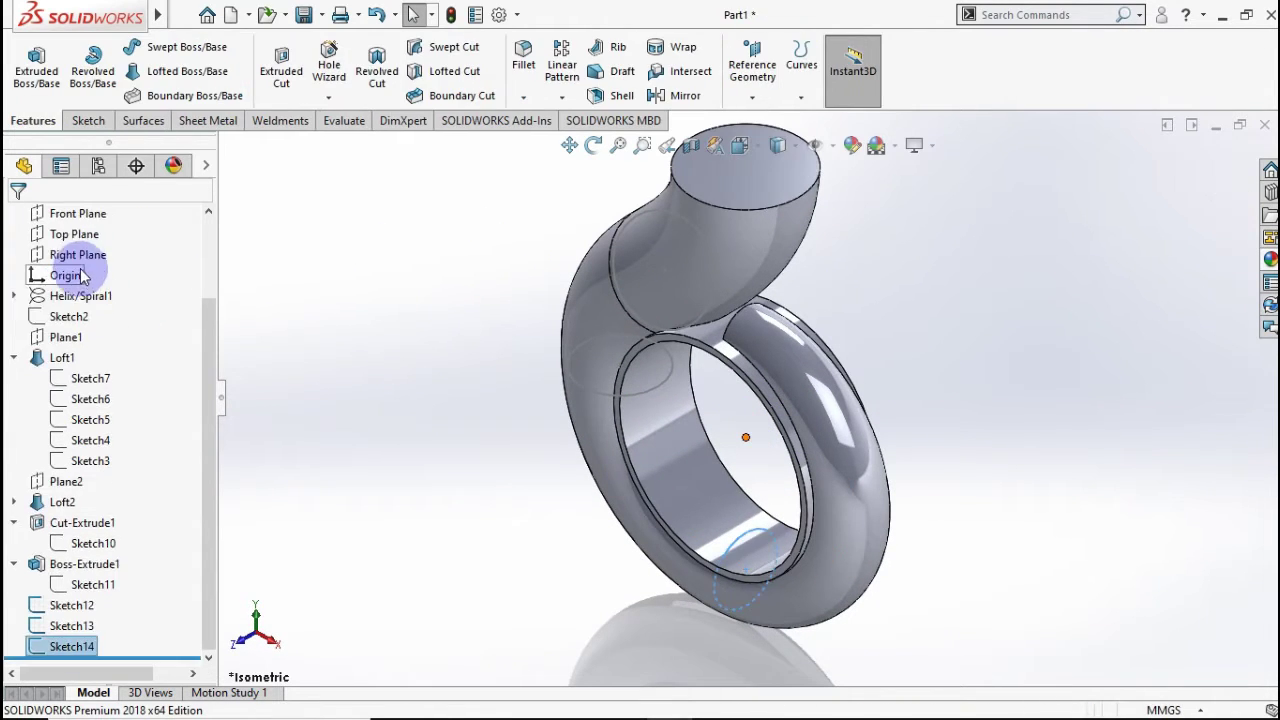
{"action": "left_click", "coordinate": [87, 246]}
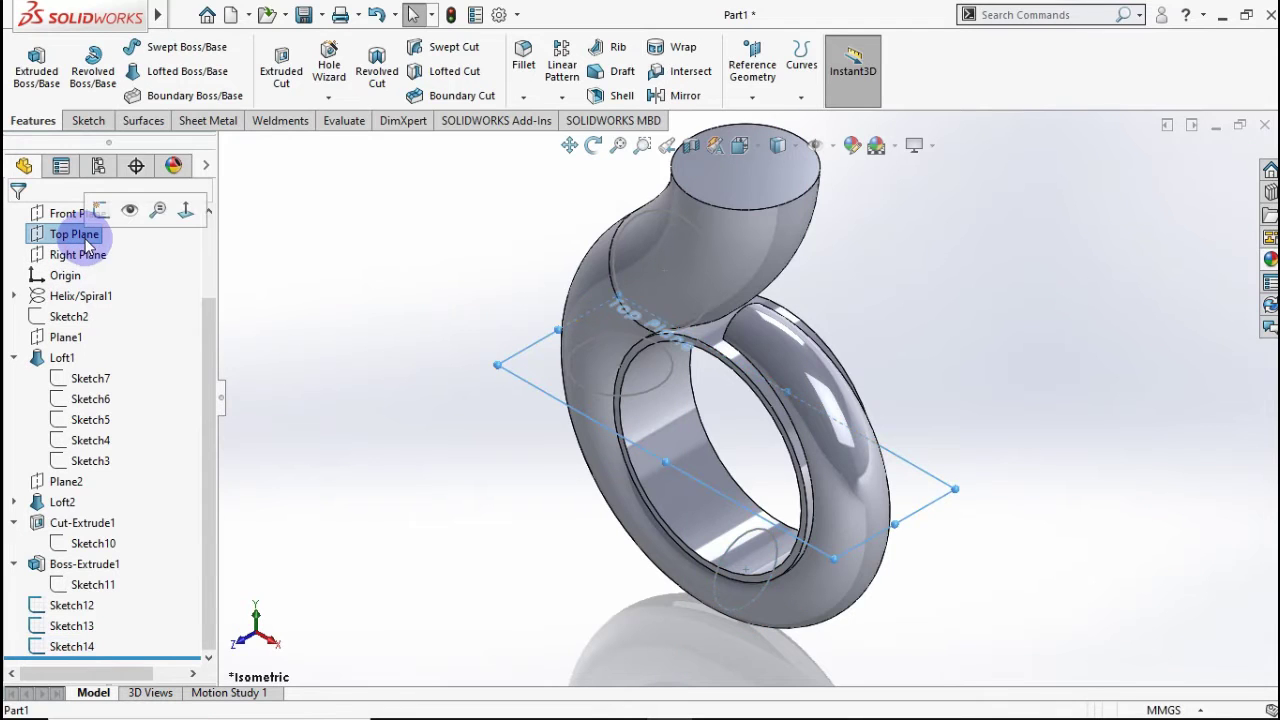
{"action": "left_click", "coordinate": [101, 212]}
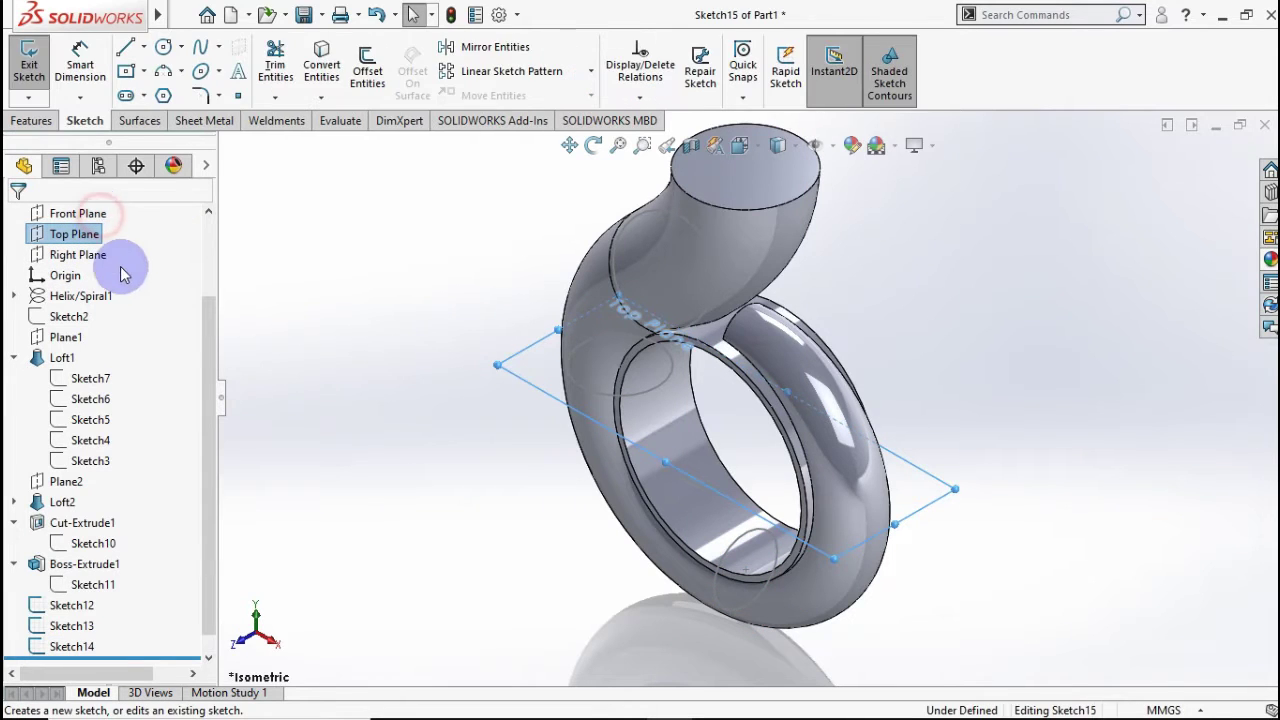
{"action": "left_click", "coordinate": [95, 444]}
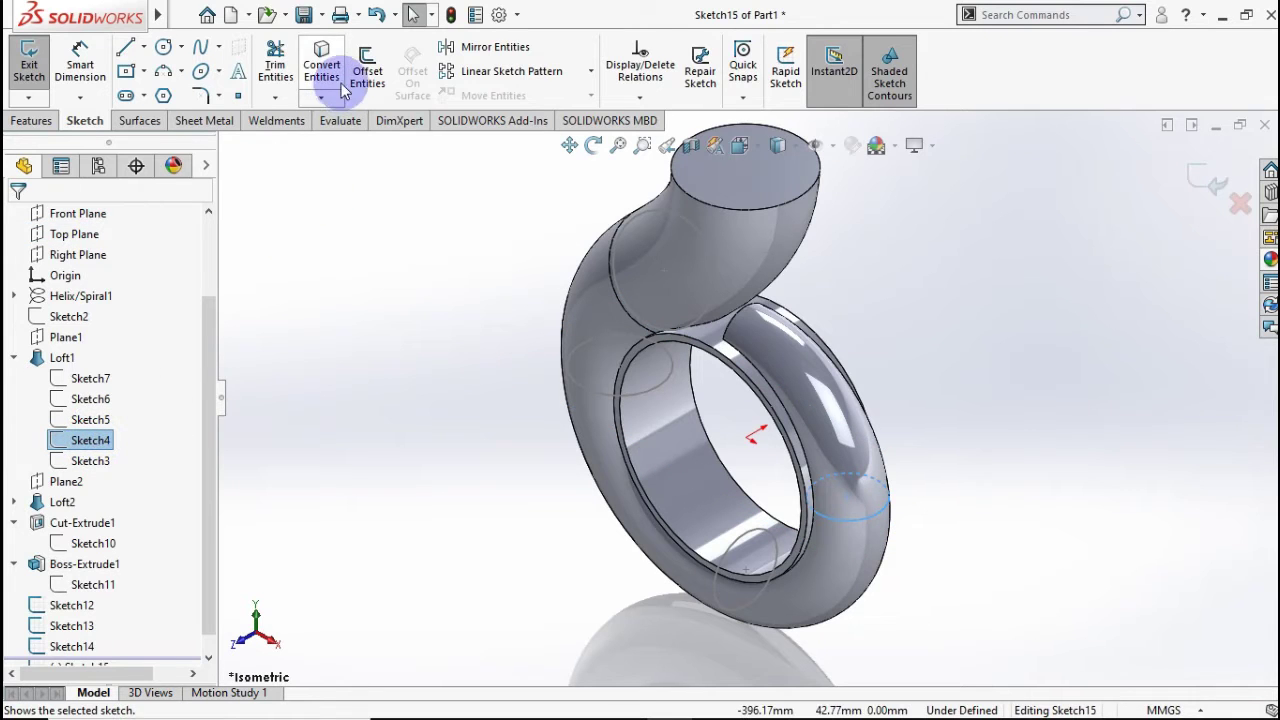
{"action": "left_click", "coordinate": [367, 72]}
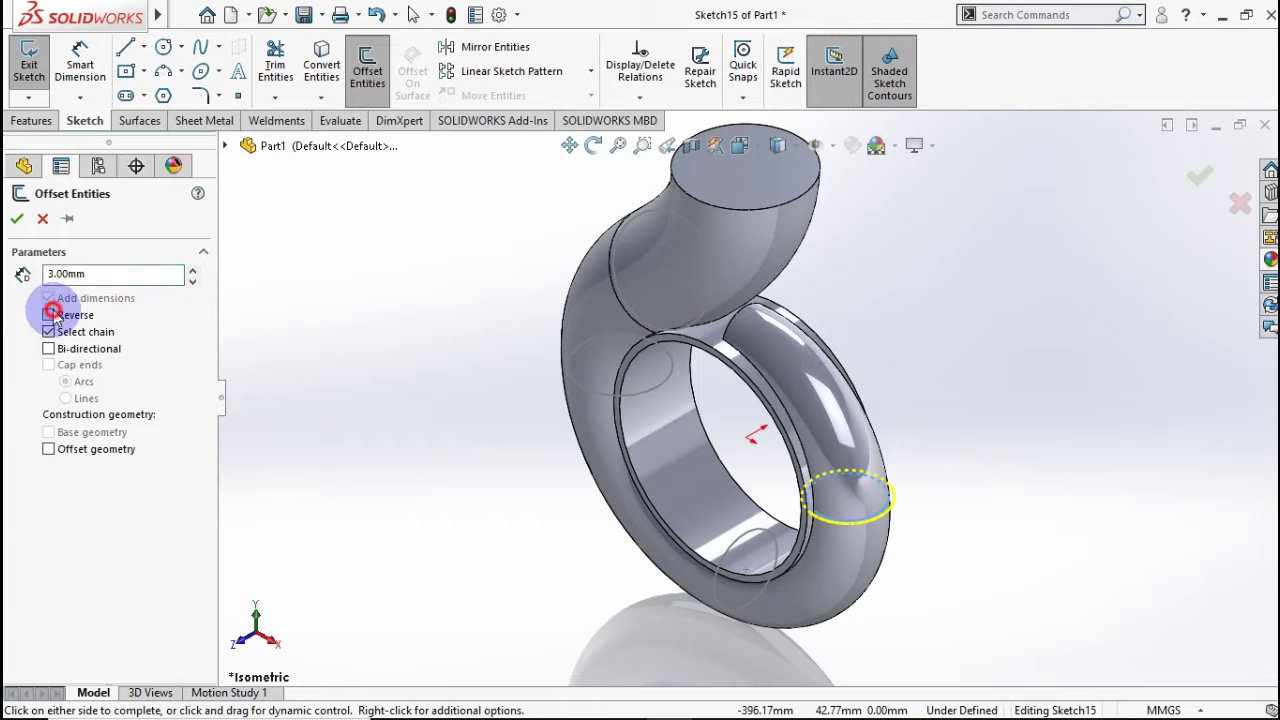
{"action": "left_click", "coordinate": [12, 219]}
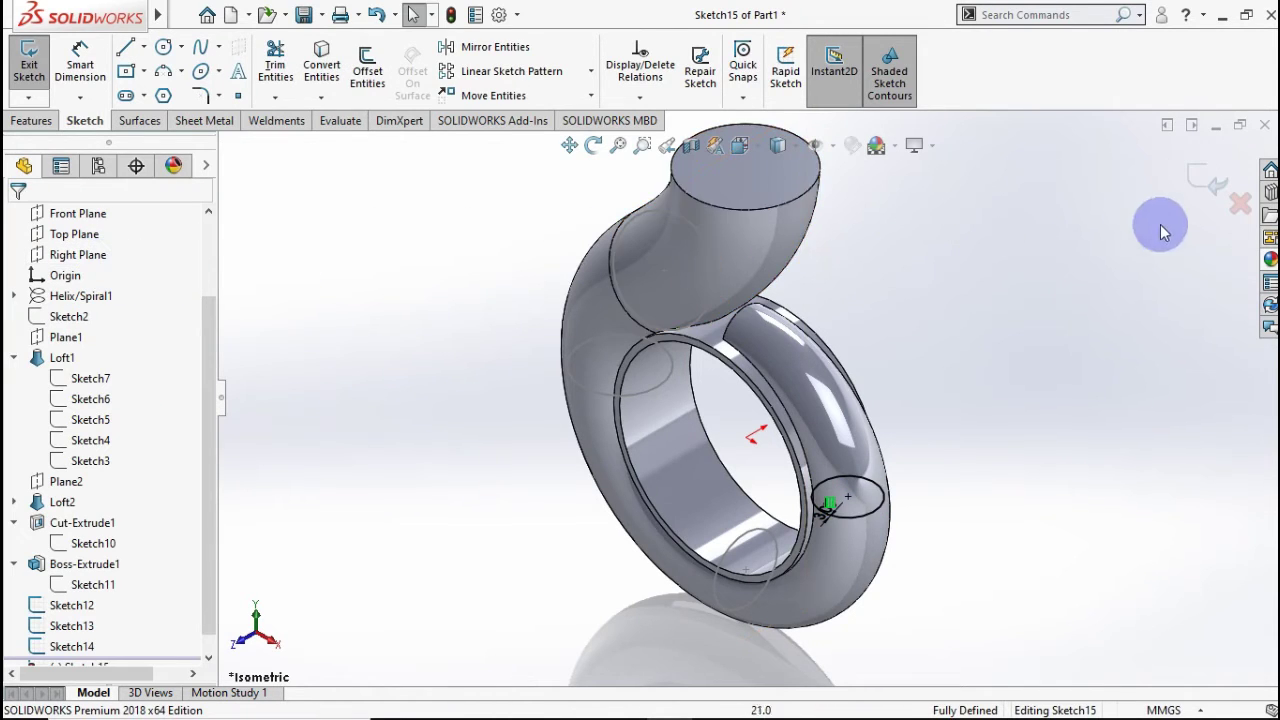
{"action": "left_click", "coordinate": [1199, 185]}
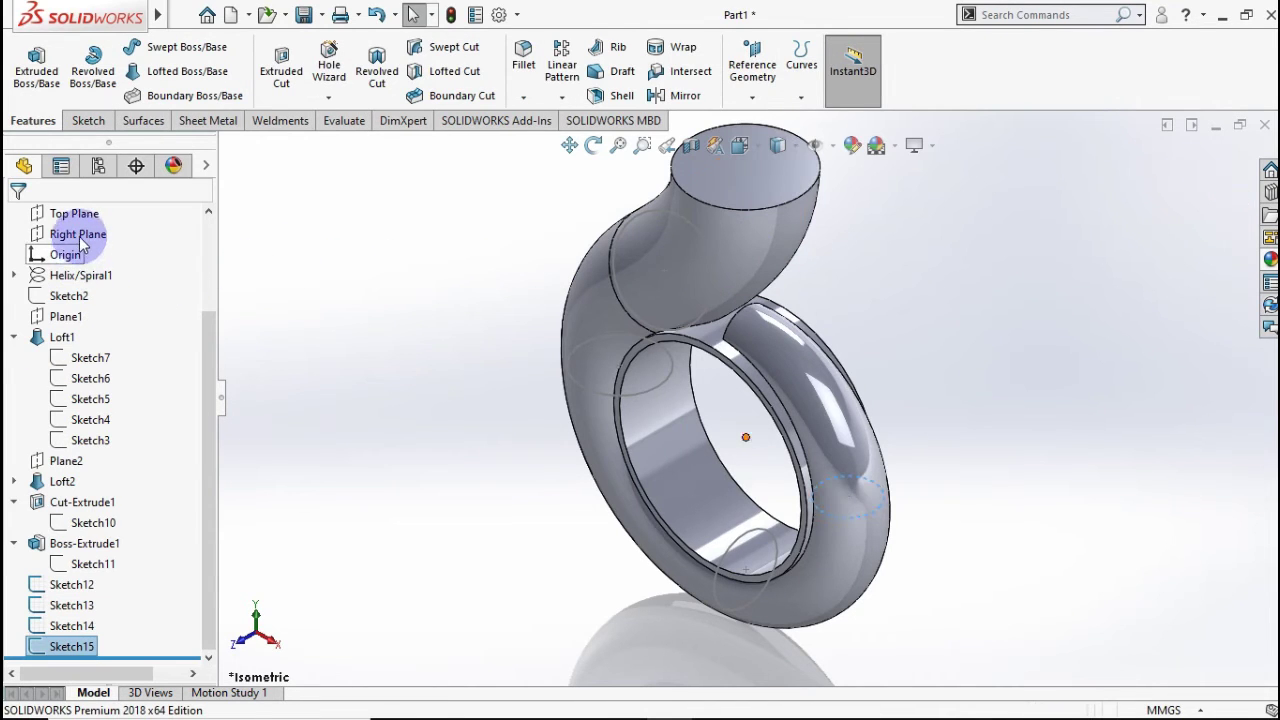
{"action": "left_click", "coordinate": [80, 238]}
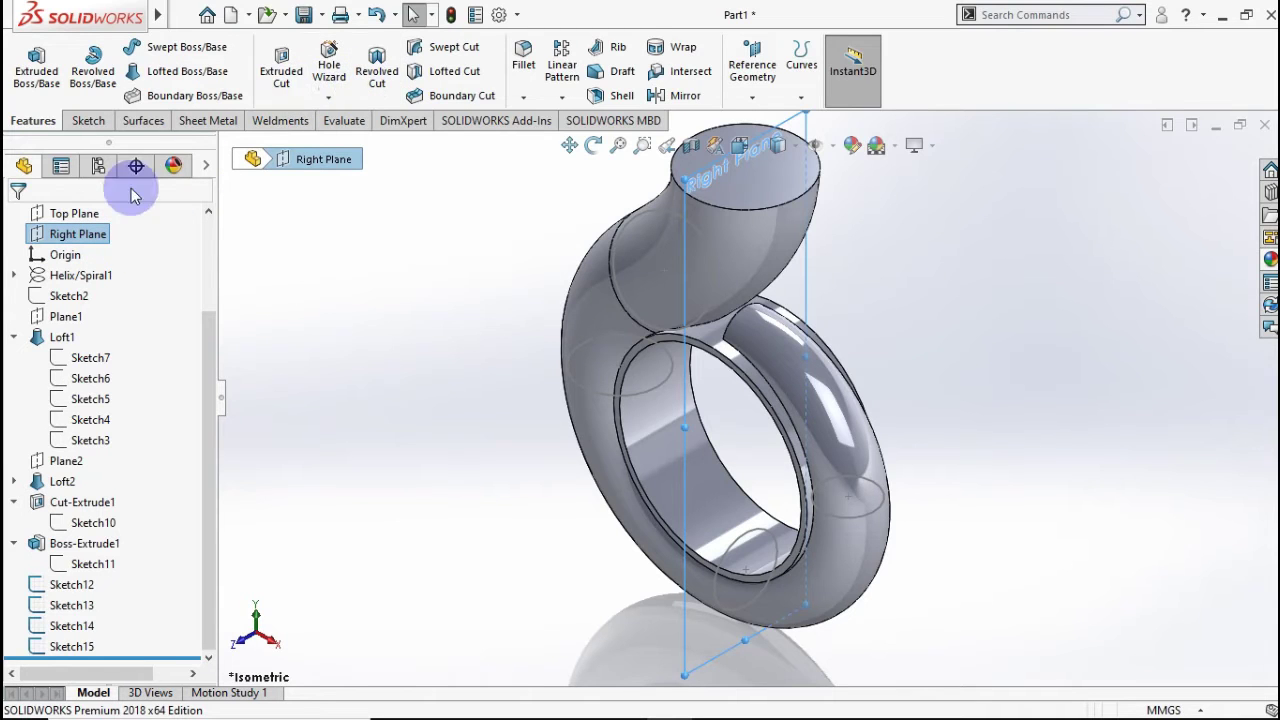
Create Sketch16 on Right Plane with a reversed 3.00mm offset of the Sketch3 circle.
{"action": "right_click", "coordinate": [95, 236]}
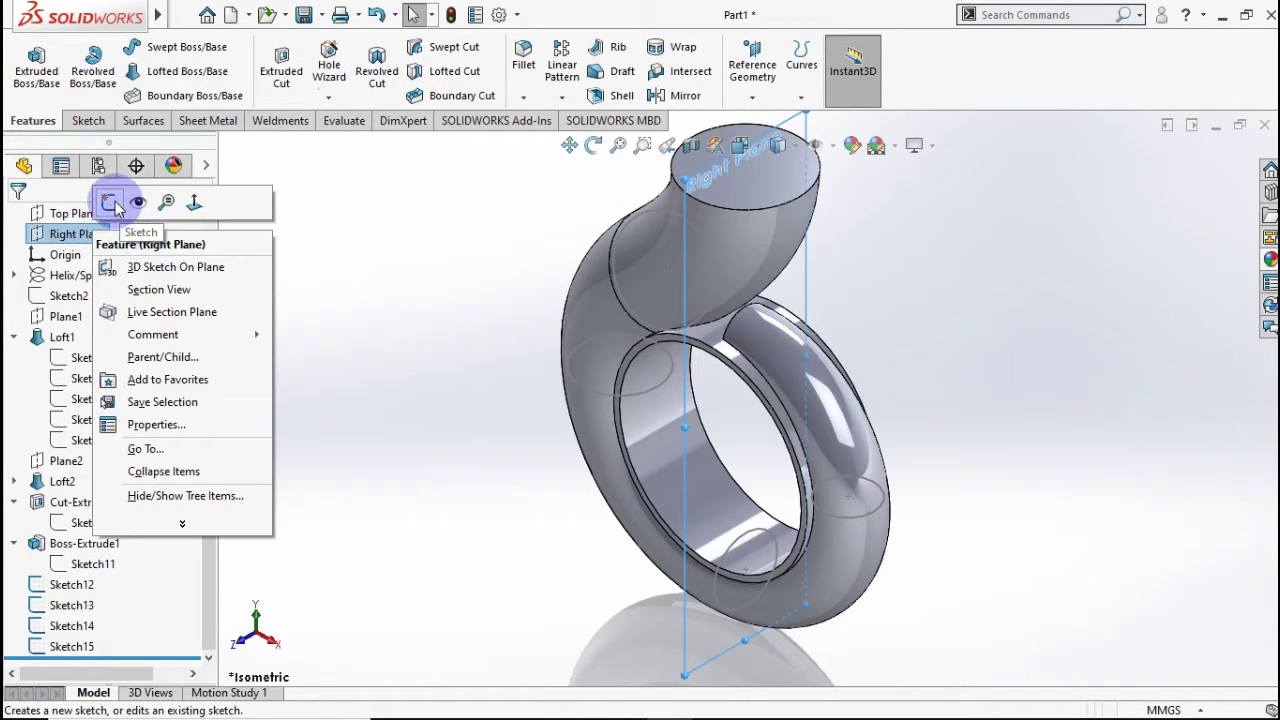
{"action": "left_click", "coordinate": [109, 202]}
{"action": "left_click", "coordinate": [88, 440]}
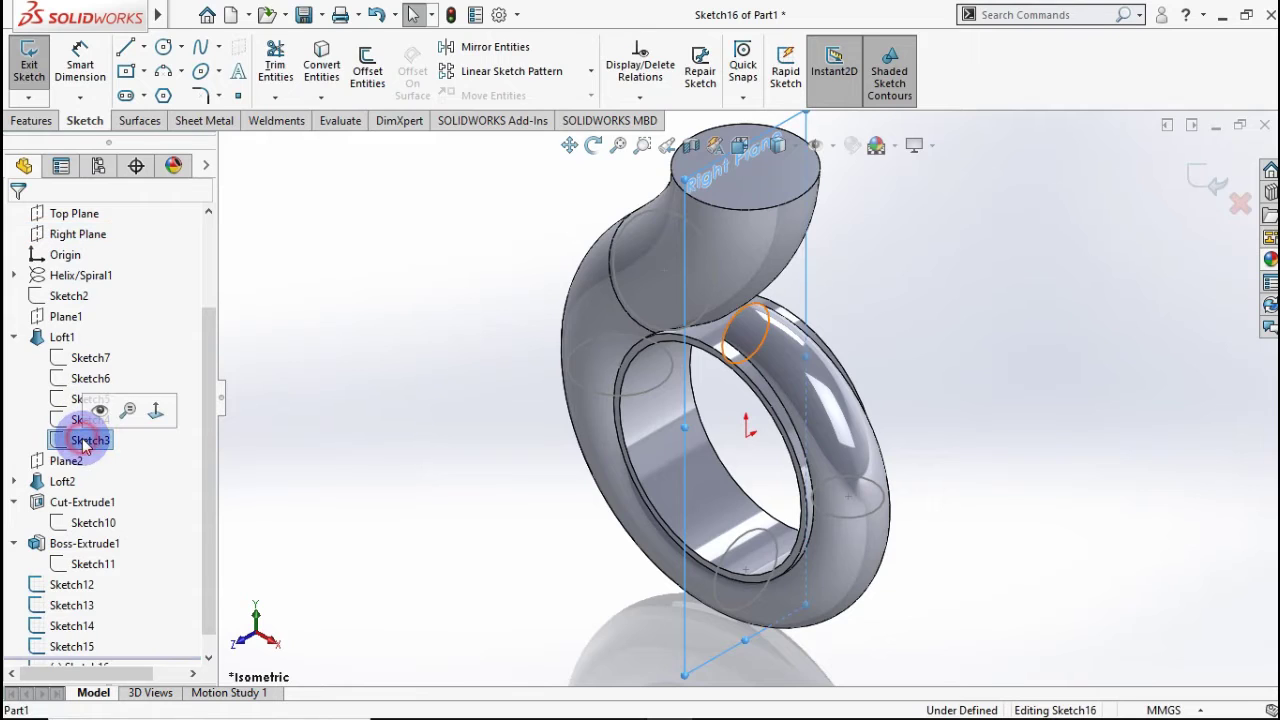
{"action": "left_click", "coordinate": [367, 65]}
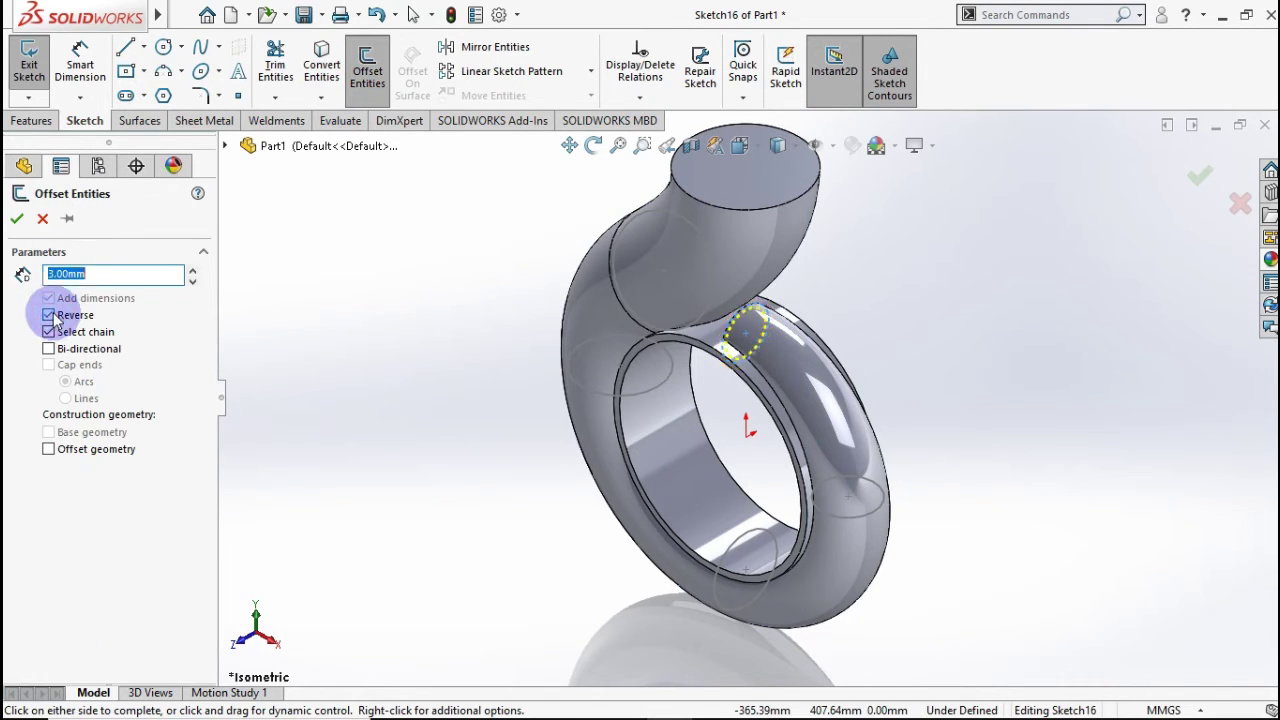
{"action": "left_click", "coordinate": [22, 219]}
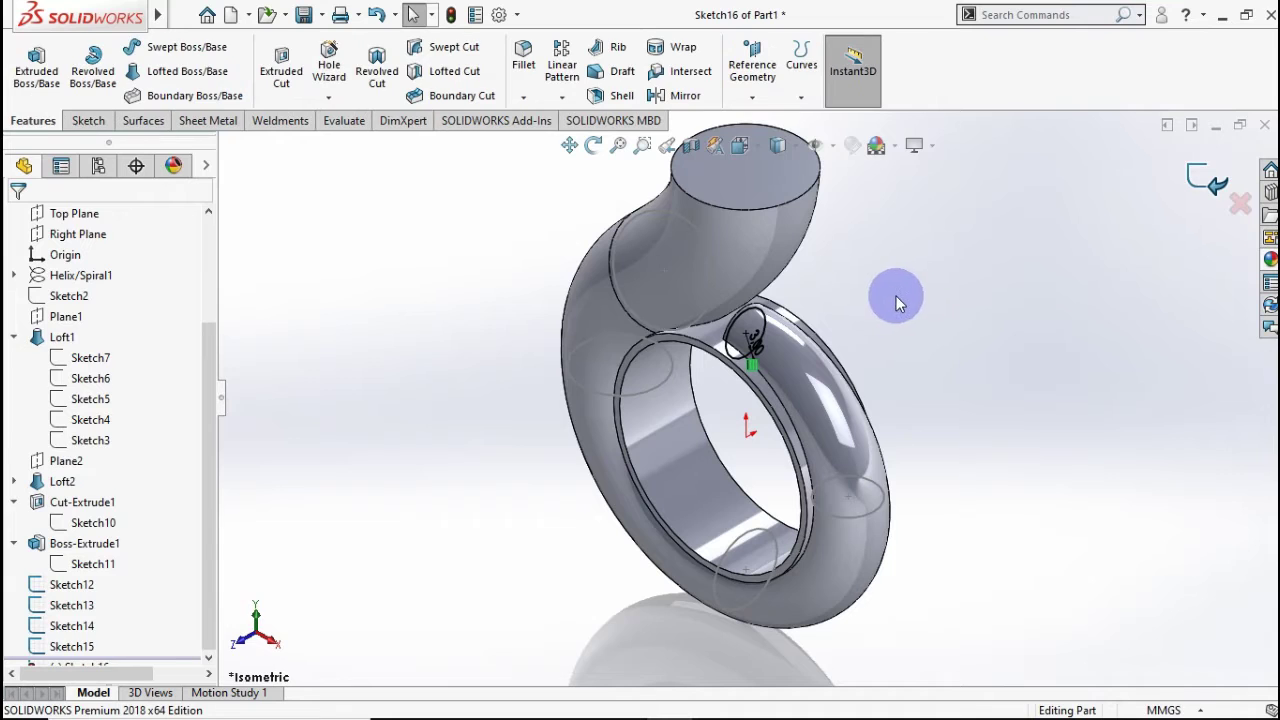
{"action": "middle_click_drag", "start_coordinate": [894, 306], "coordinate": [927, 281]}
Pick Sketch12 through Sketch16 as the five cut-loft profiles.
{"action": "scroll", "coordinate": [877, 327], "scroll_direction": "up", "scroll_amount": 3}
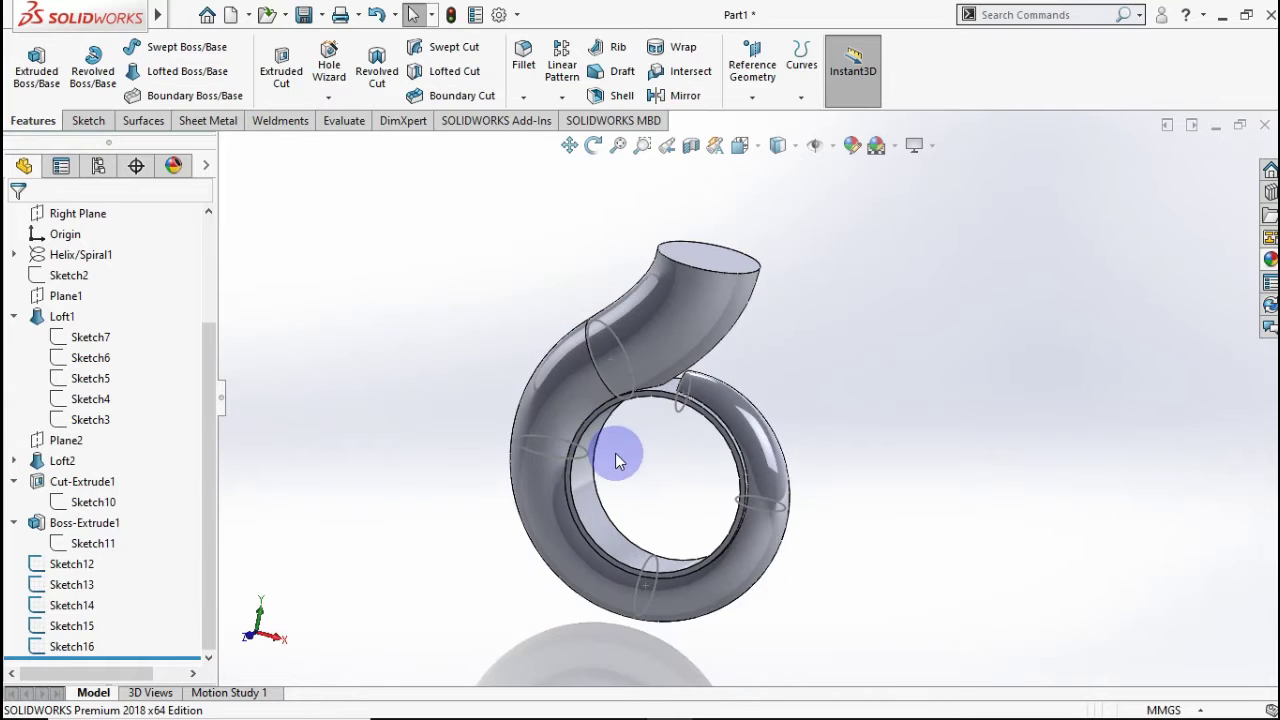
{"action": "scroll", "coordinate": [585, 445], "scroll_direction": "down", "scroll_amount": 2}
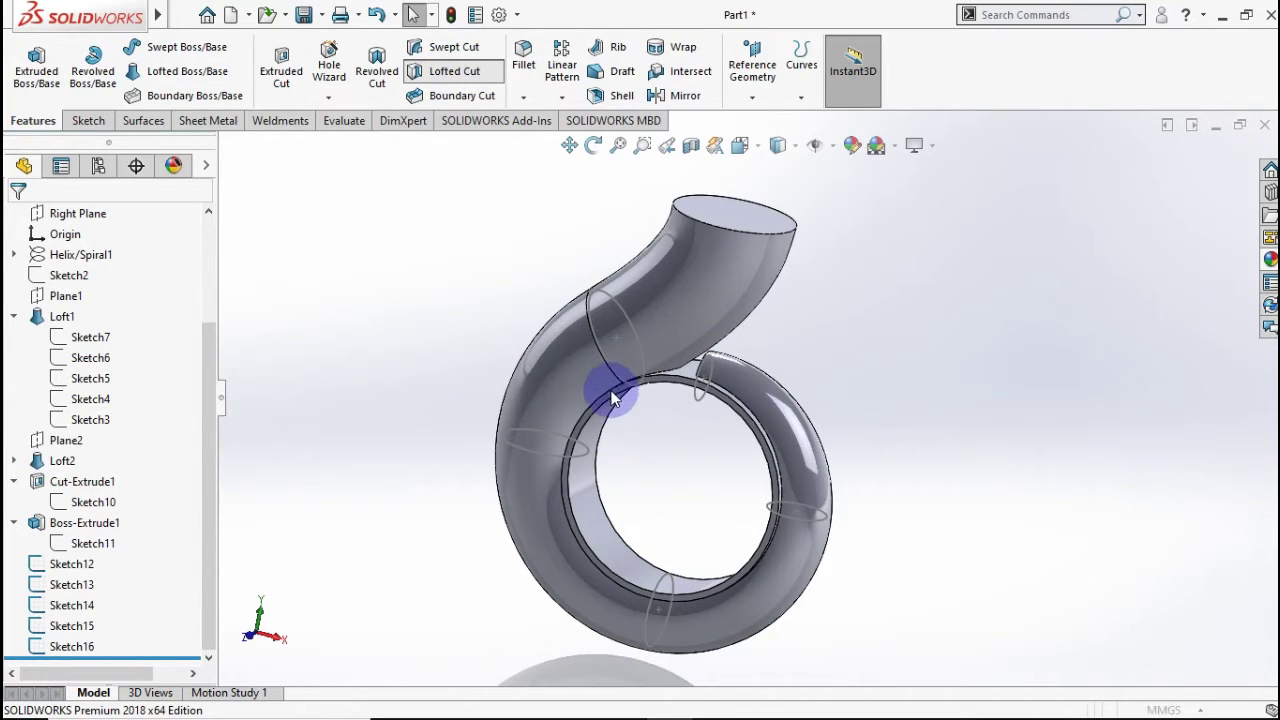
{"action": "scroll", "coordinate": [622, 413], "scroll_direction": "down", "scroll_amount": 1}
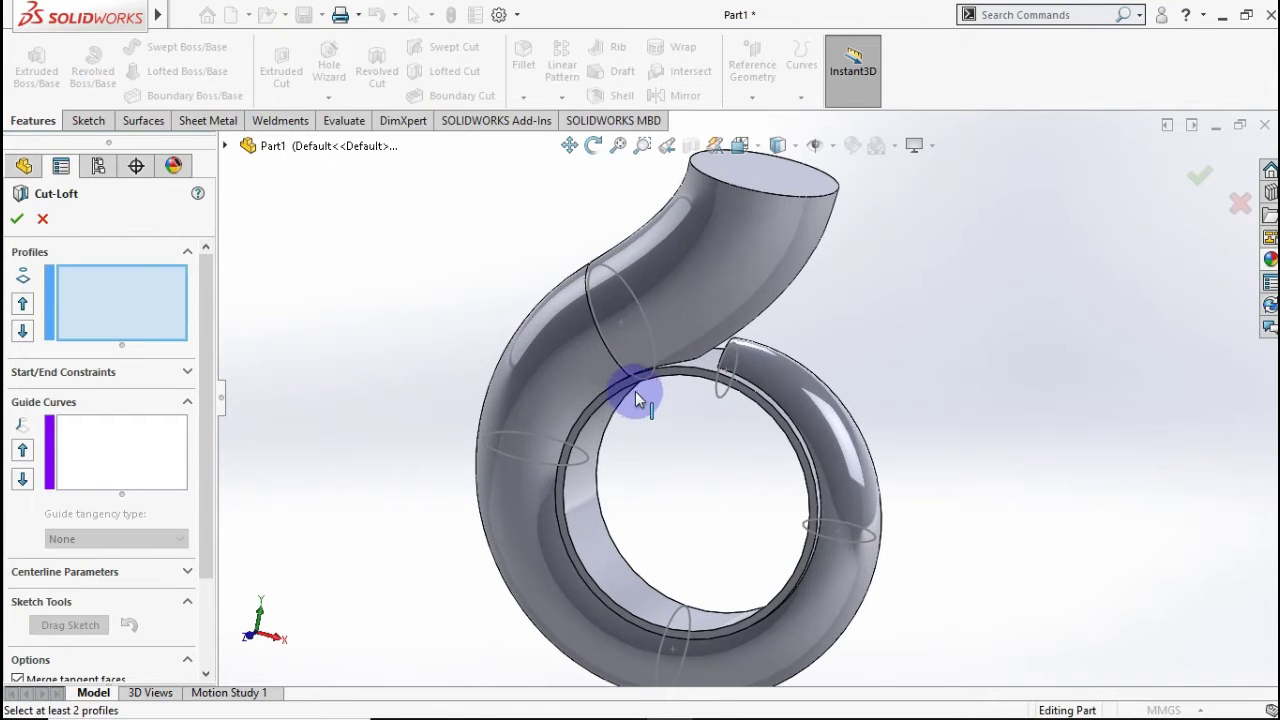
{"action": "left_click", "coordinate": [646, 381]}
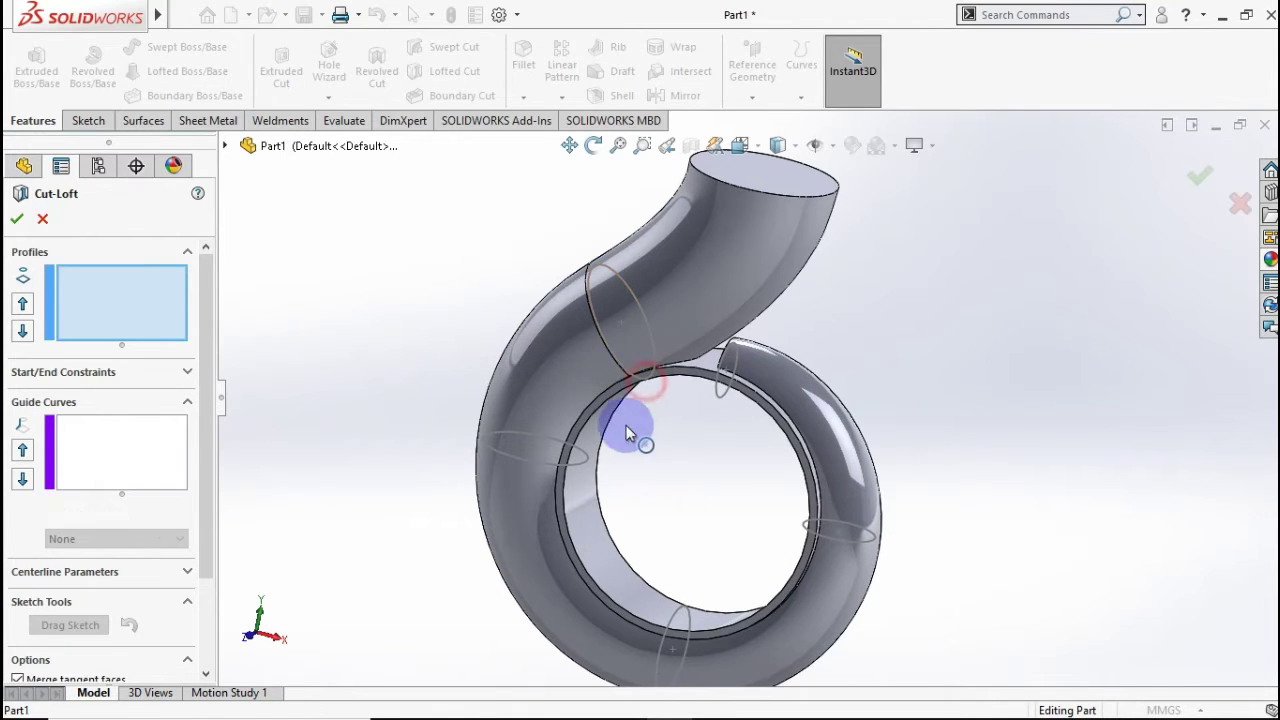
{"action": "left_click", "coordinate": [584, 463]}
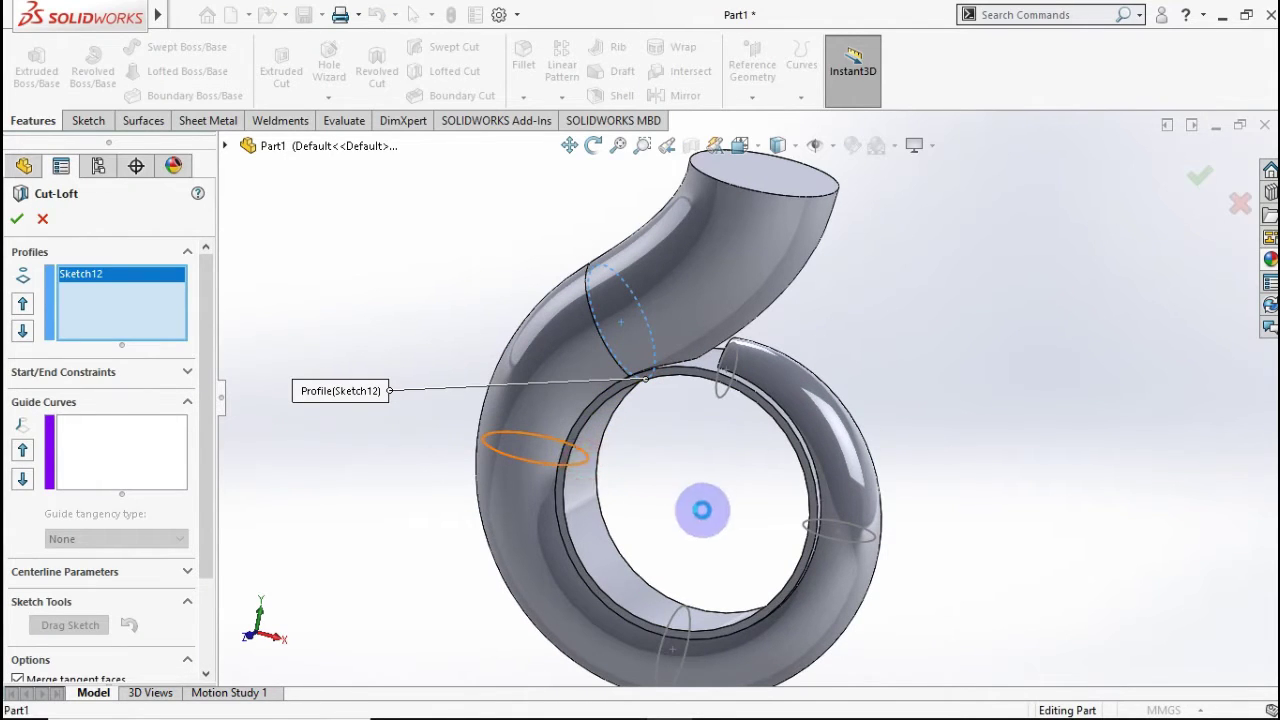
{"action": "left_click", "coordinate": [683, 611]}
{"action": "left_click", "coordinate": [761, 536]}
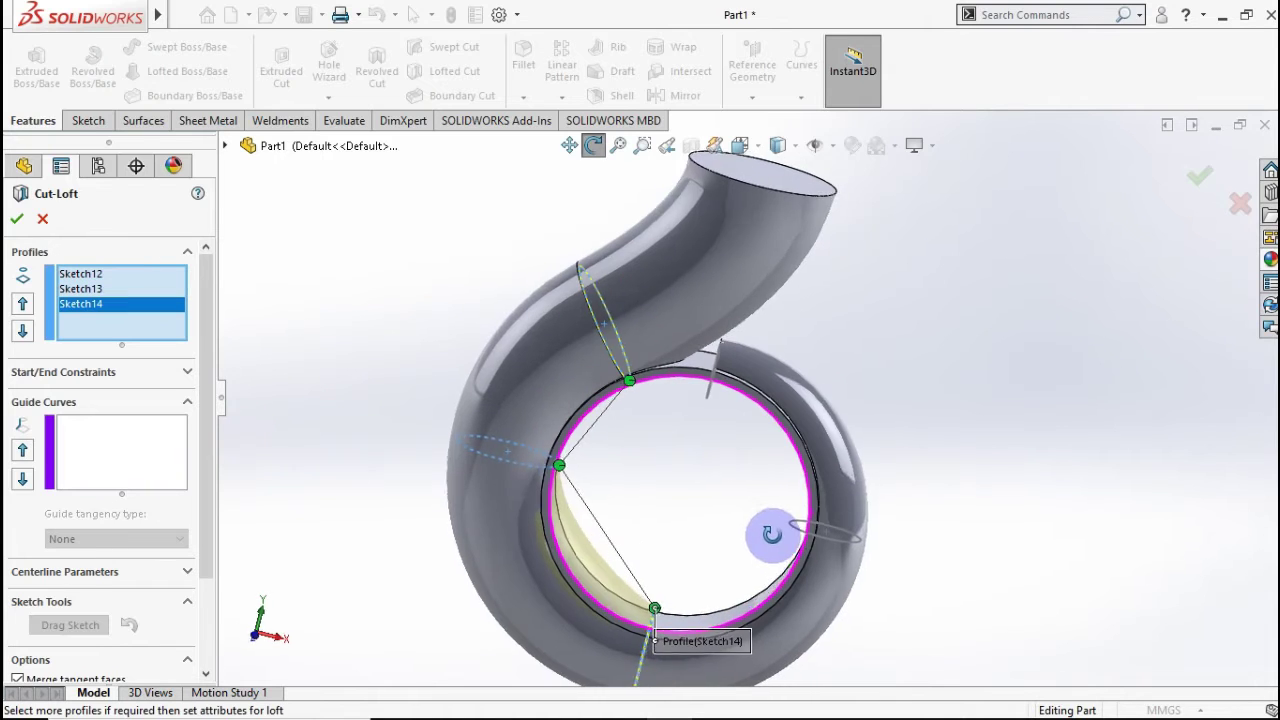
{"action": "left_click", "coordinate": [793, 528]}
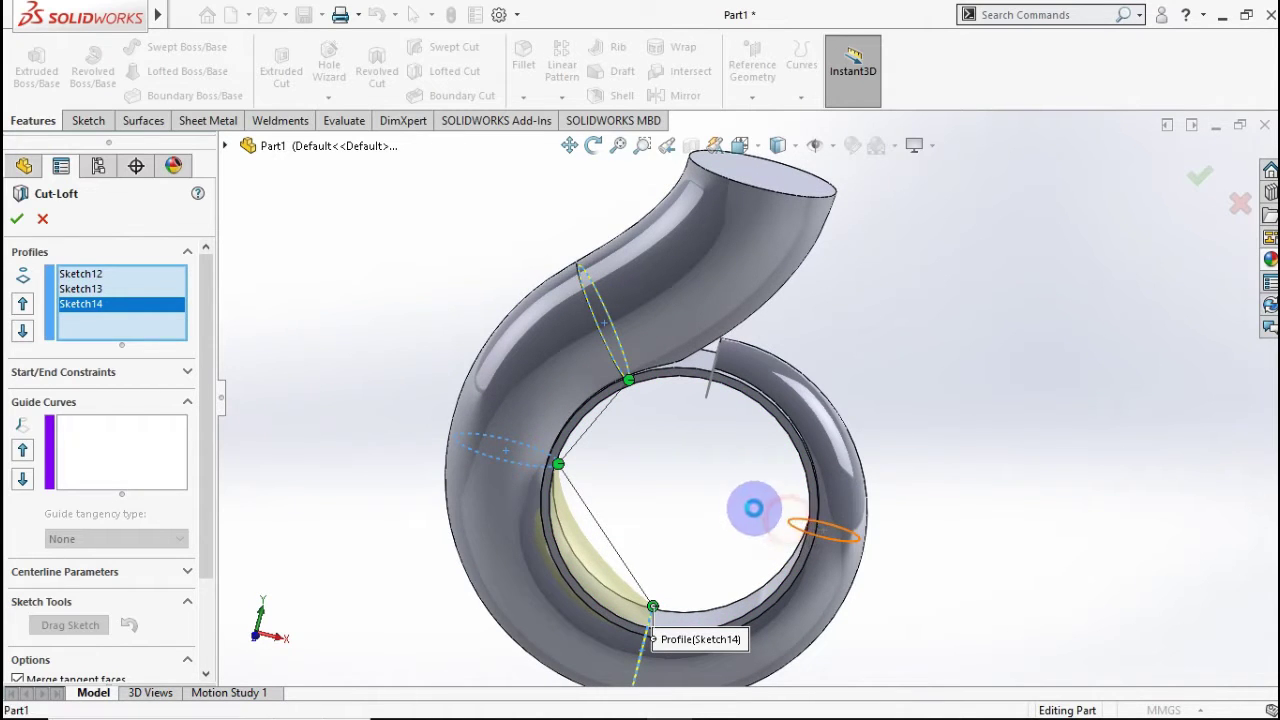
{"action": "left_click", "coordinate": [708, 400]}
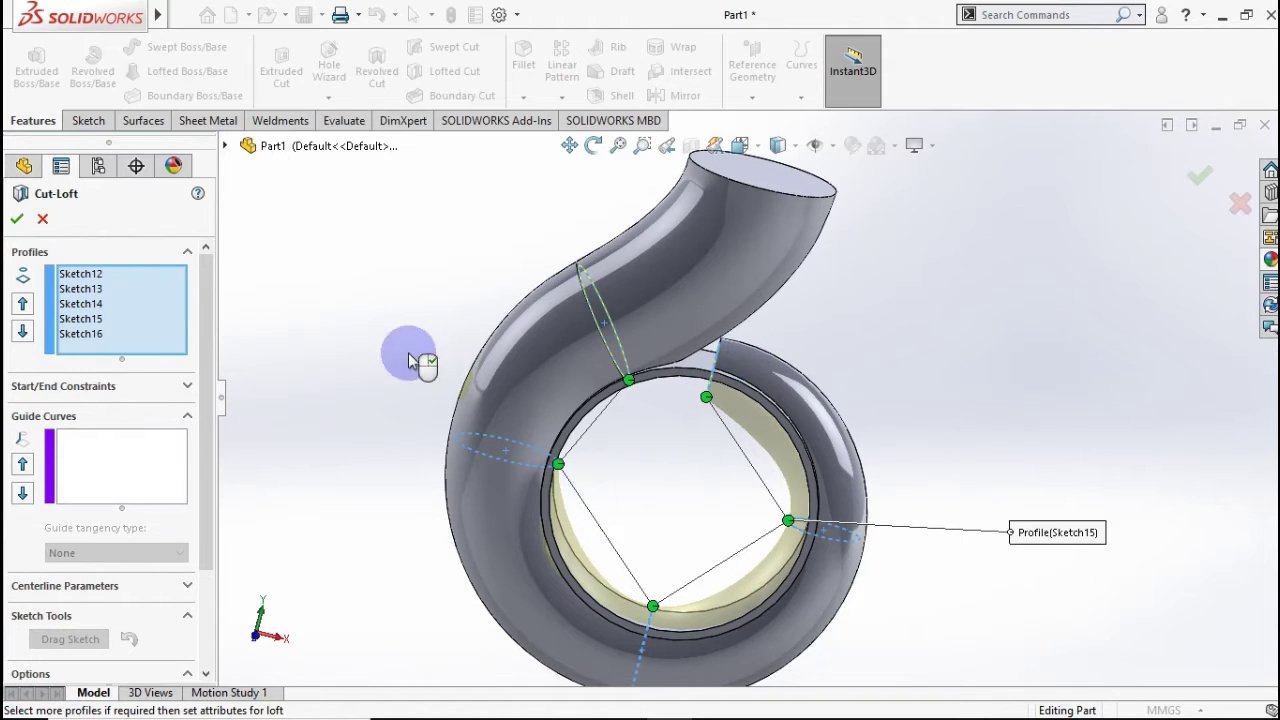
Use Helix/Spiral1 as the cut-loft centerline and apply the cut.
{"action": "left_click", "coordinate": [130, 588]}
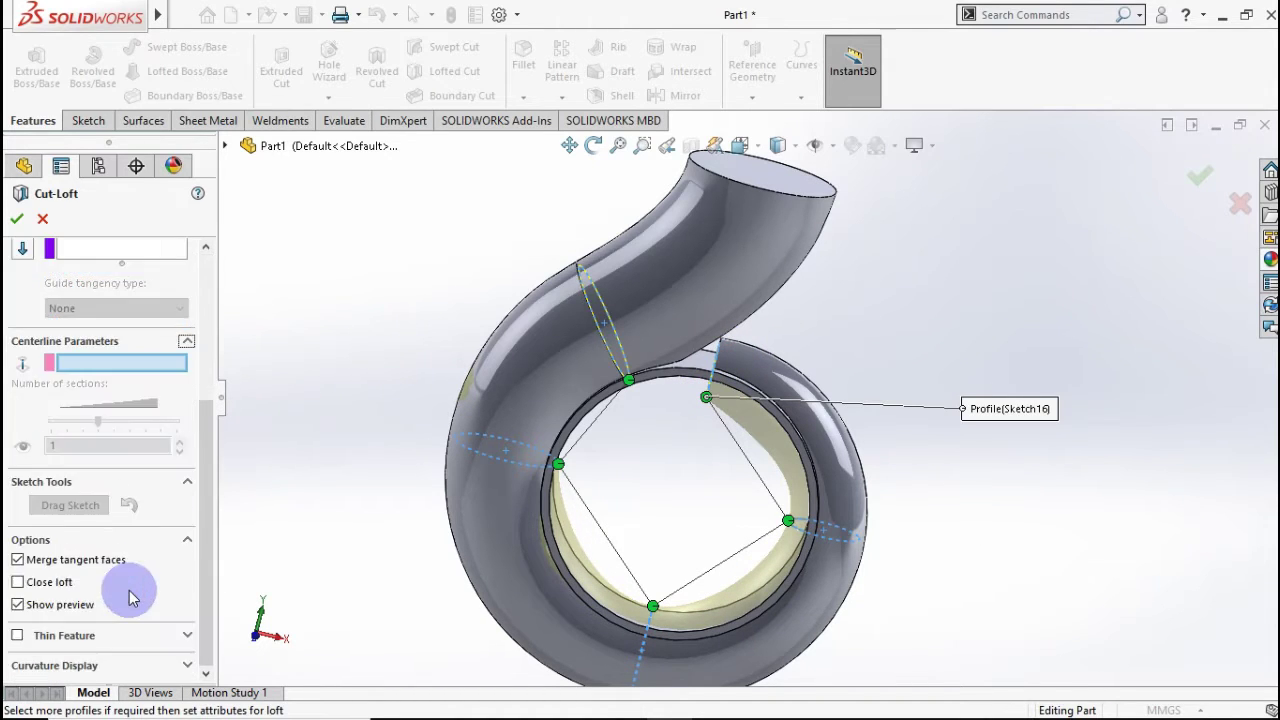
{"action": "left_click", "coordinate": [226, 146]}
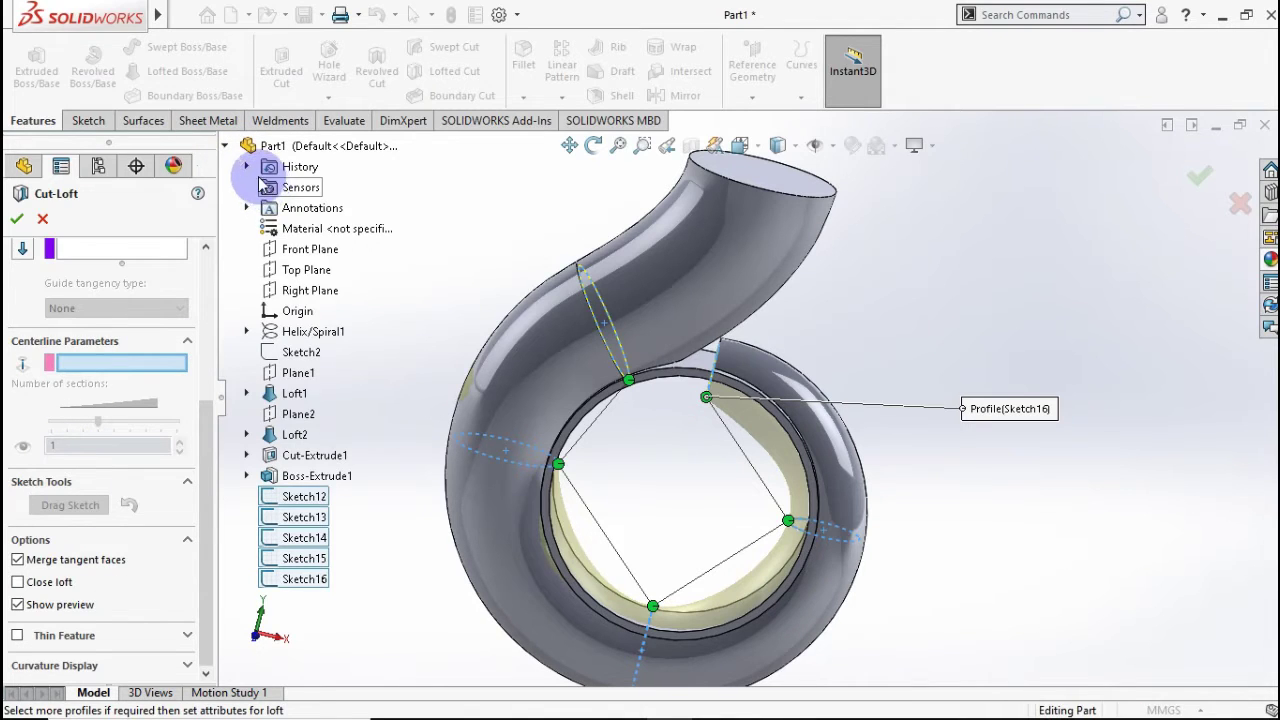
{"action": "left_click", "coordinate": [299, 336]}
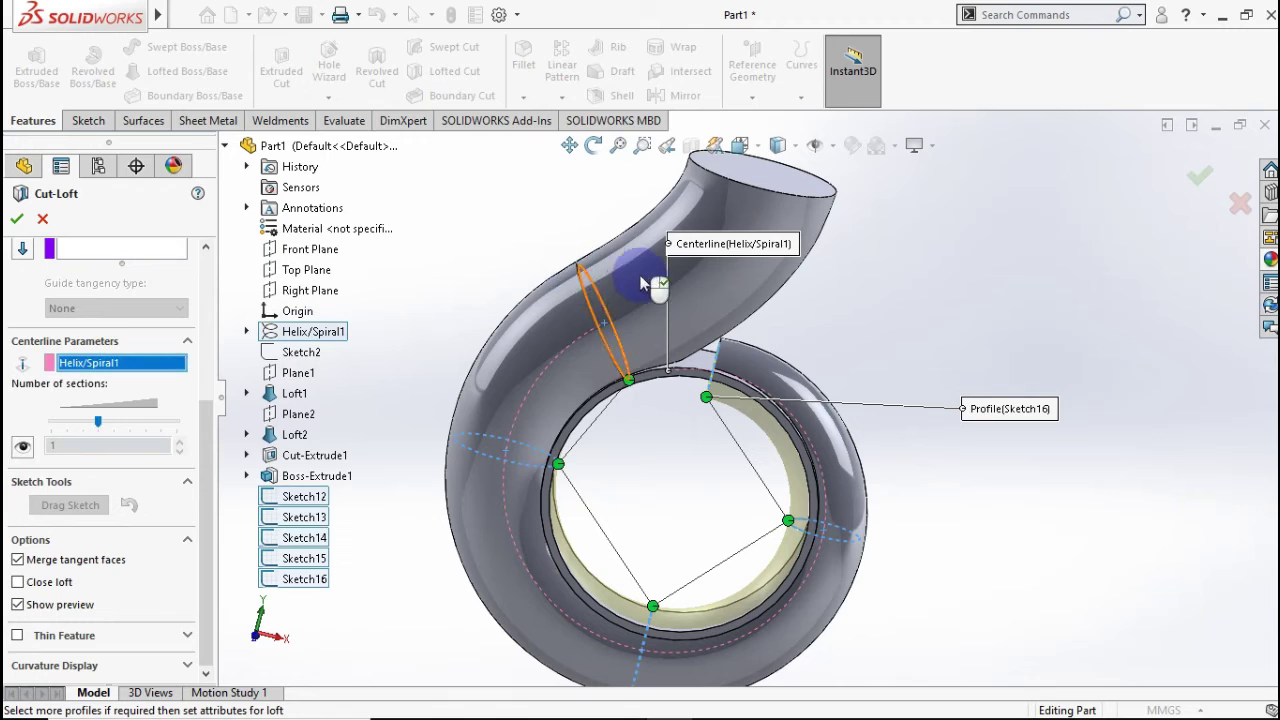
{"action": "left_click", "coordinate": [1197, 184]}
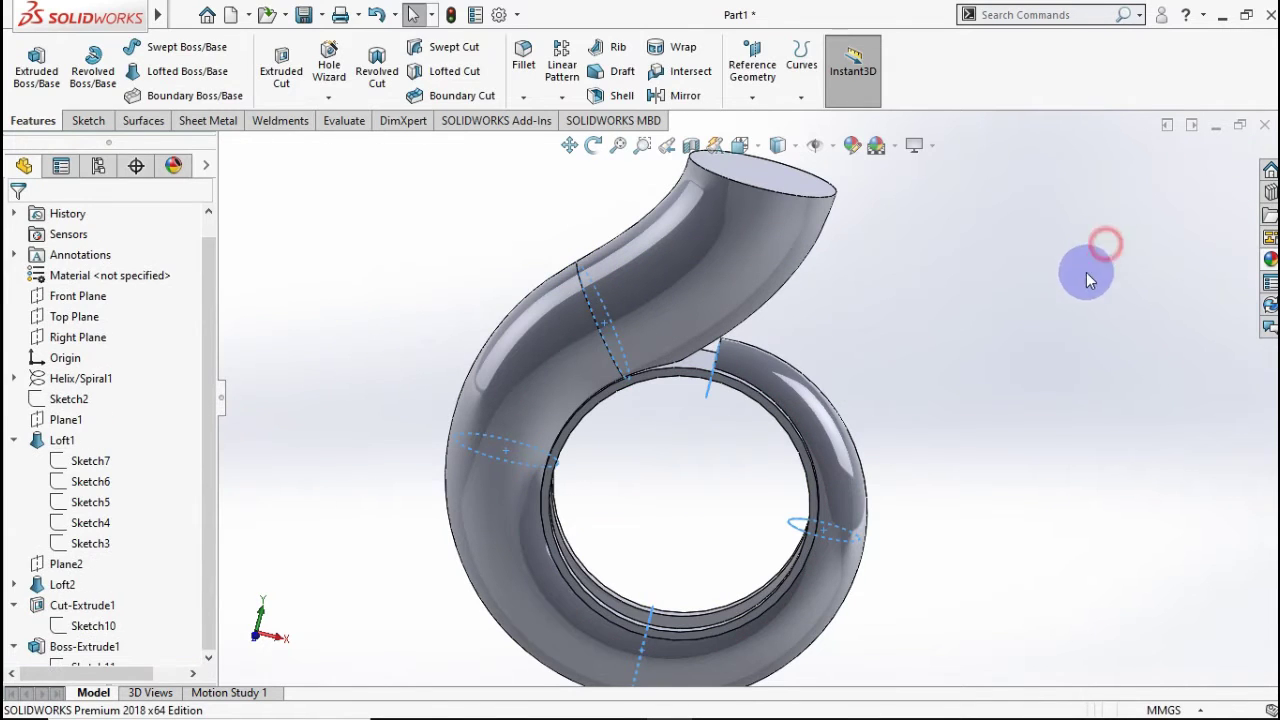
Inspect the hollowed casing, then collapse the Loft1 and Cut-Extrude1 branches in the tree.
{"action": "middle_click_drag", "start_coordinate": [1015, 330], "coordinate": [740, 377]}
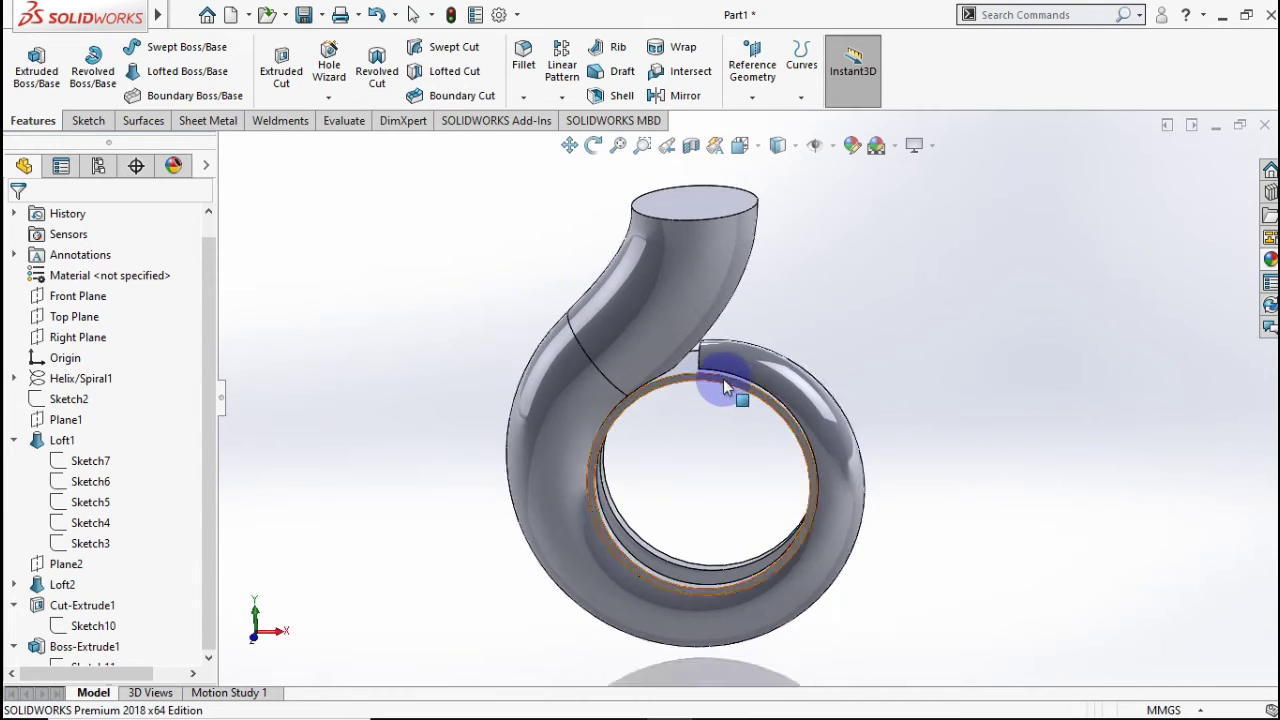
{"action": "scroll", "coordinate": [697, 399], "scroll_direction": "down", "scroll_amount": 5}
{"action": "scroll", "coordinate": [697, 399], "scroll_direction": "down", "scroll_amount": 4}
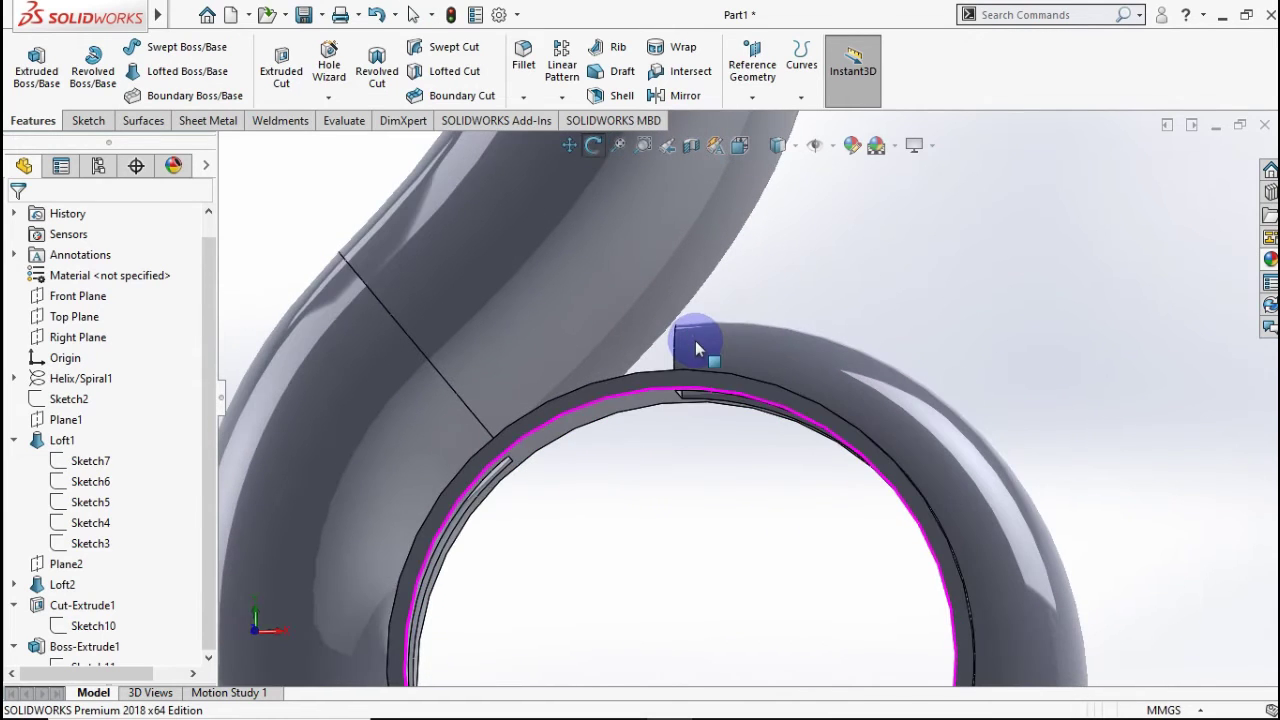
{"action": "middle_click_drag", "start_coordinate": [700, 434], "coordinate": [687, 458]}
{"action": "key", "text": "f"}
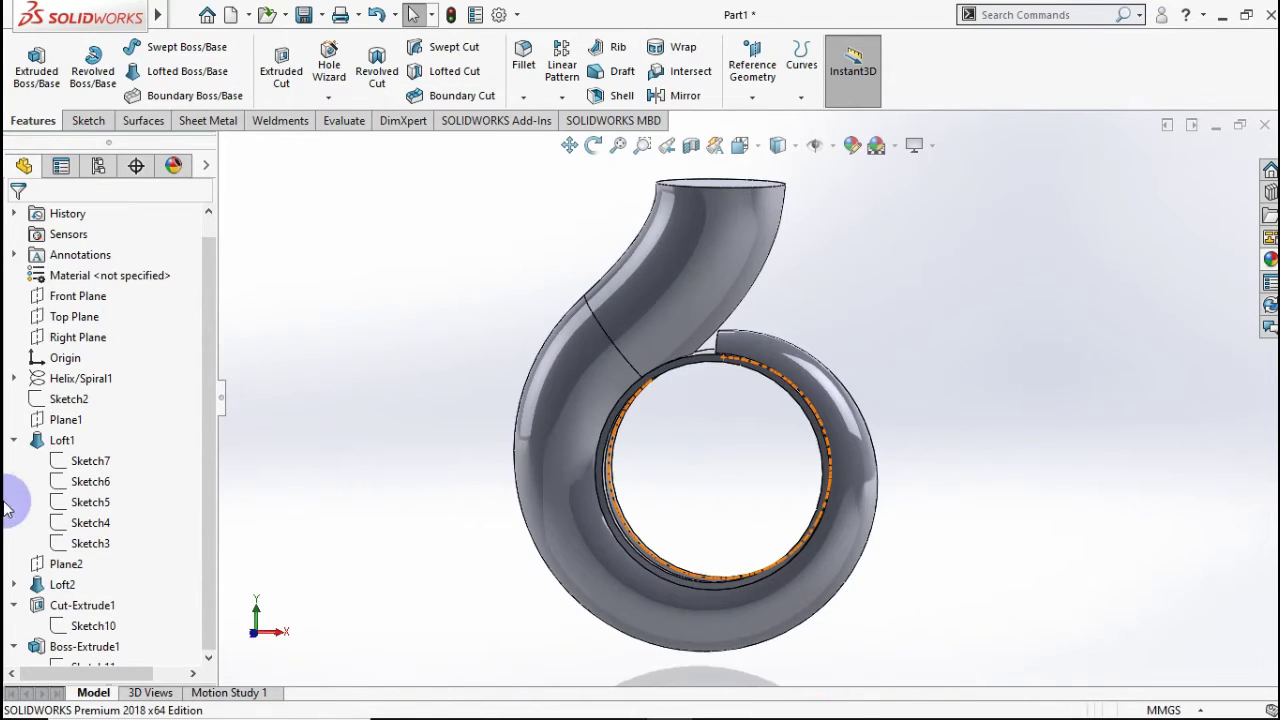
{"action": "left_click", "coordinate": [13, 441]}
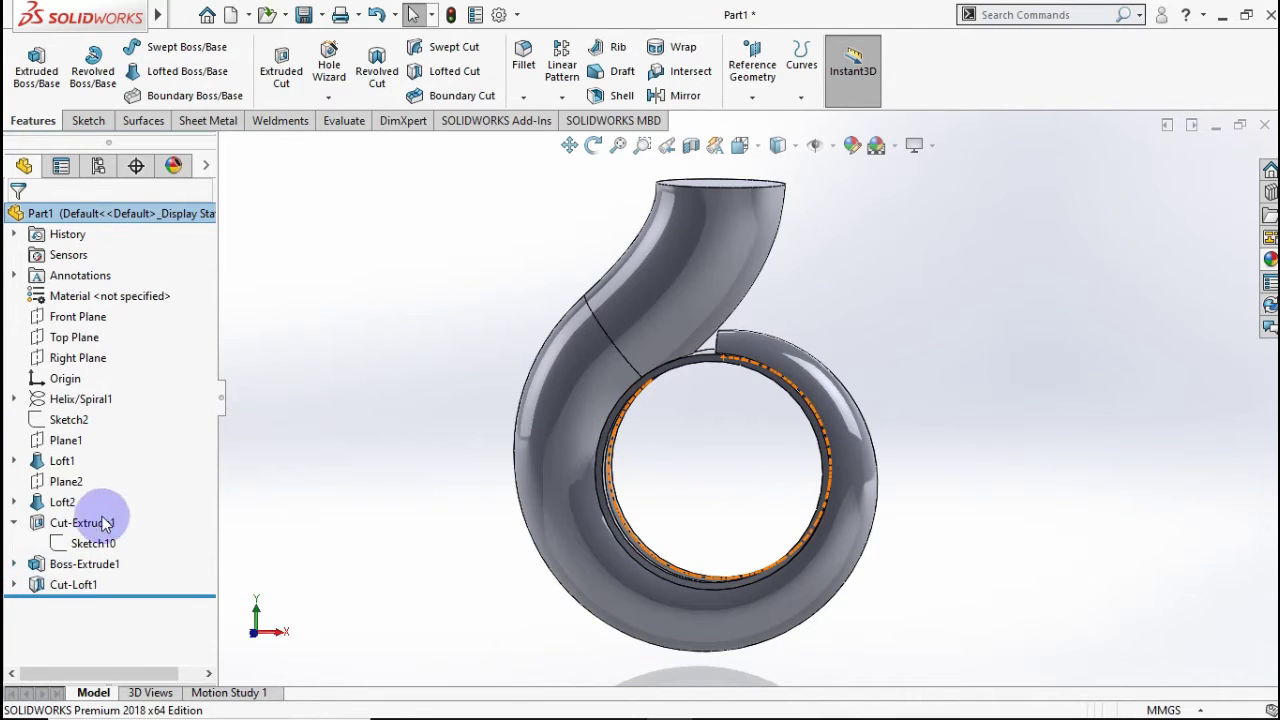
{"action": "left_click", "coordinate": [14, 523]}
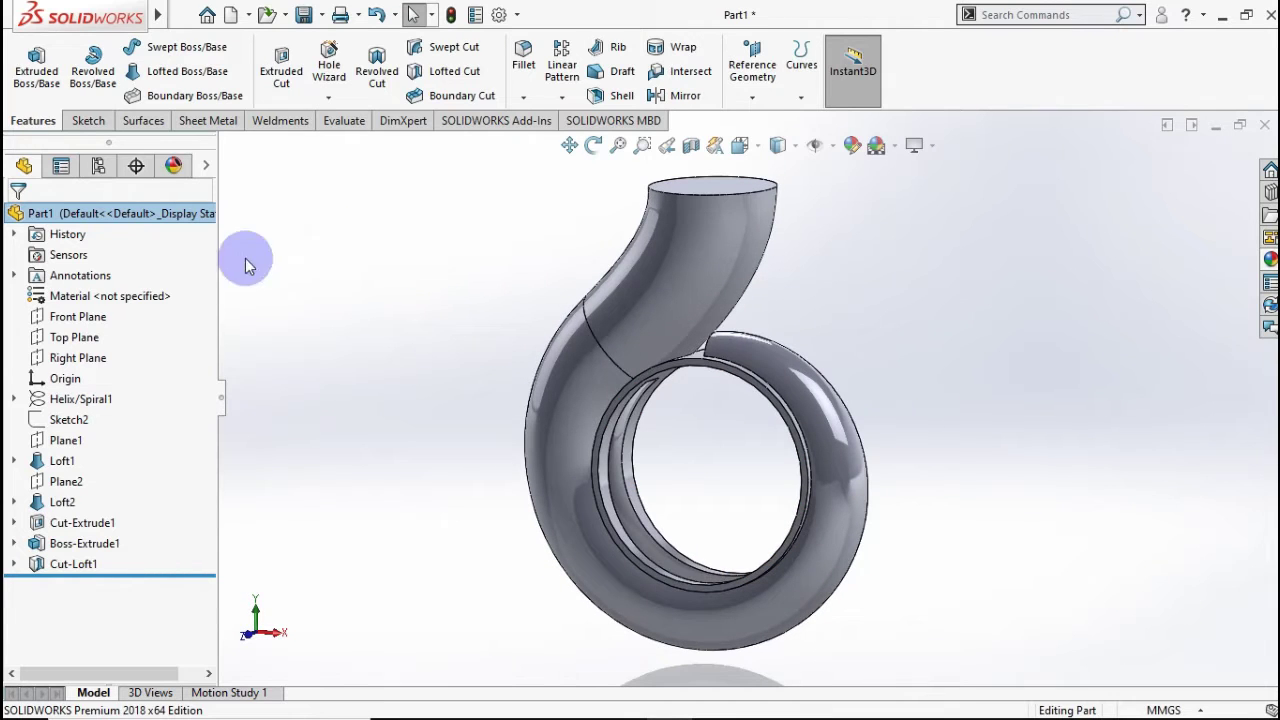
Start a Front Plane sketch with a vertical and a slanted construction line from the origin.
{"action": "left_click", "coordinate": [90, 318]}
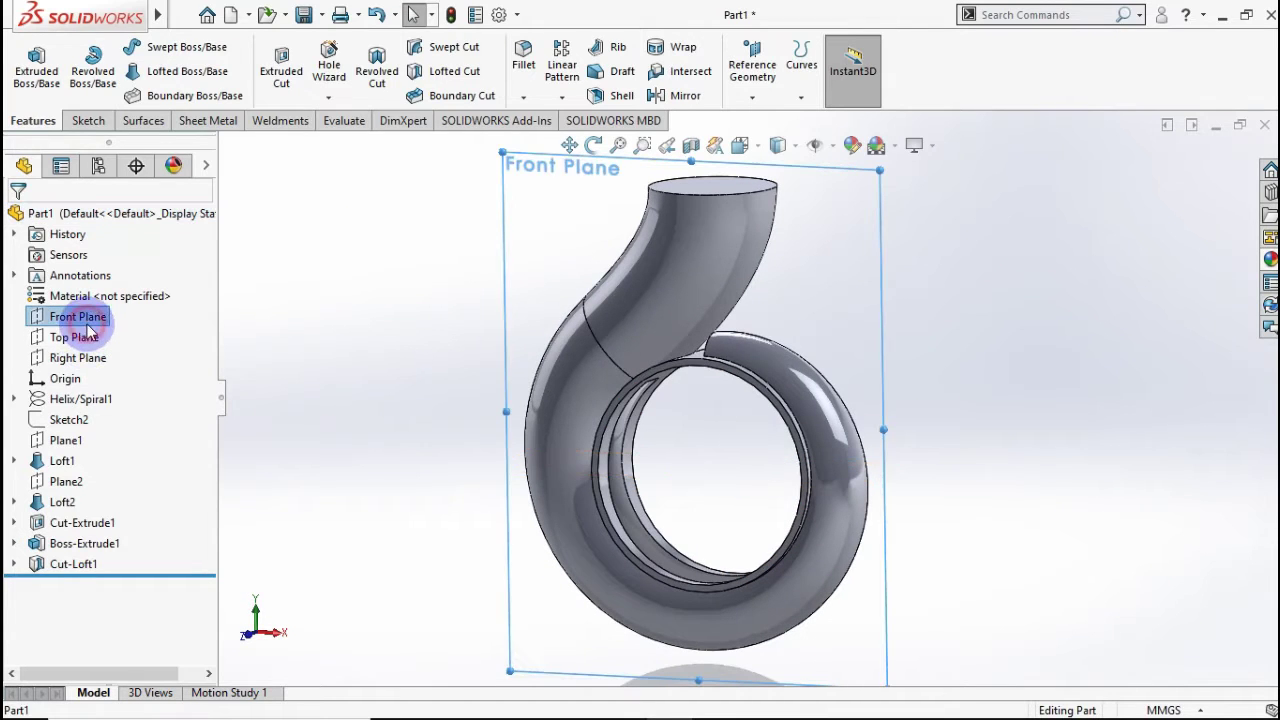
{"action": "left_click", "coordinate": [102, 297]}
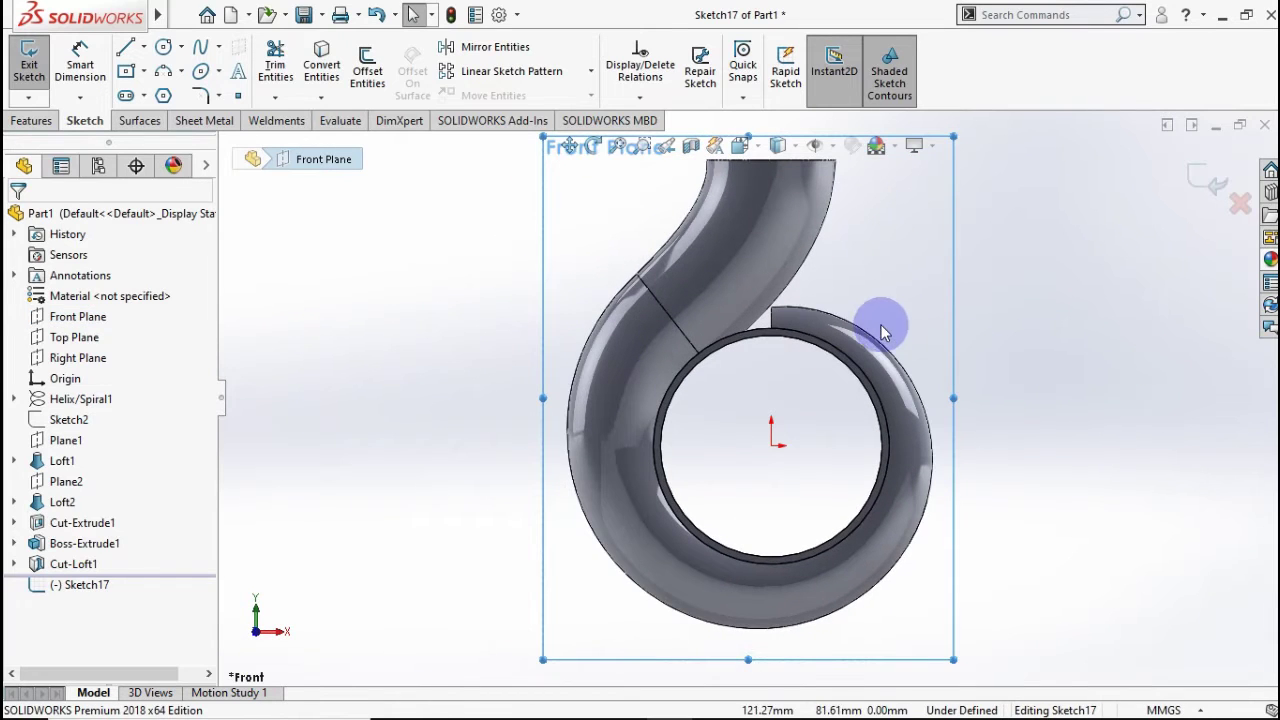
{"action": "scroll", "coordinate": [881, 332], "scroll_direction": "down", "scroll_amount": 3}
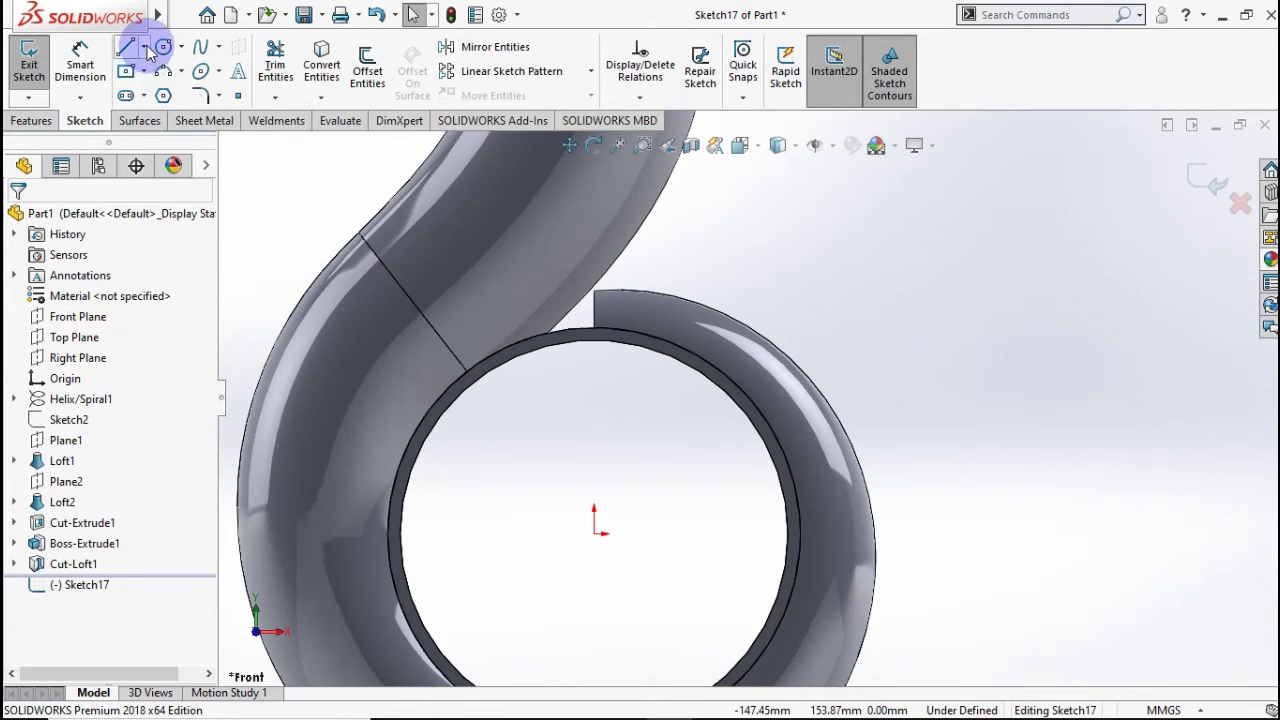
{"action": "left_click", "coordinate": [146, 49]}
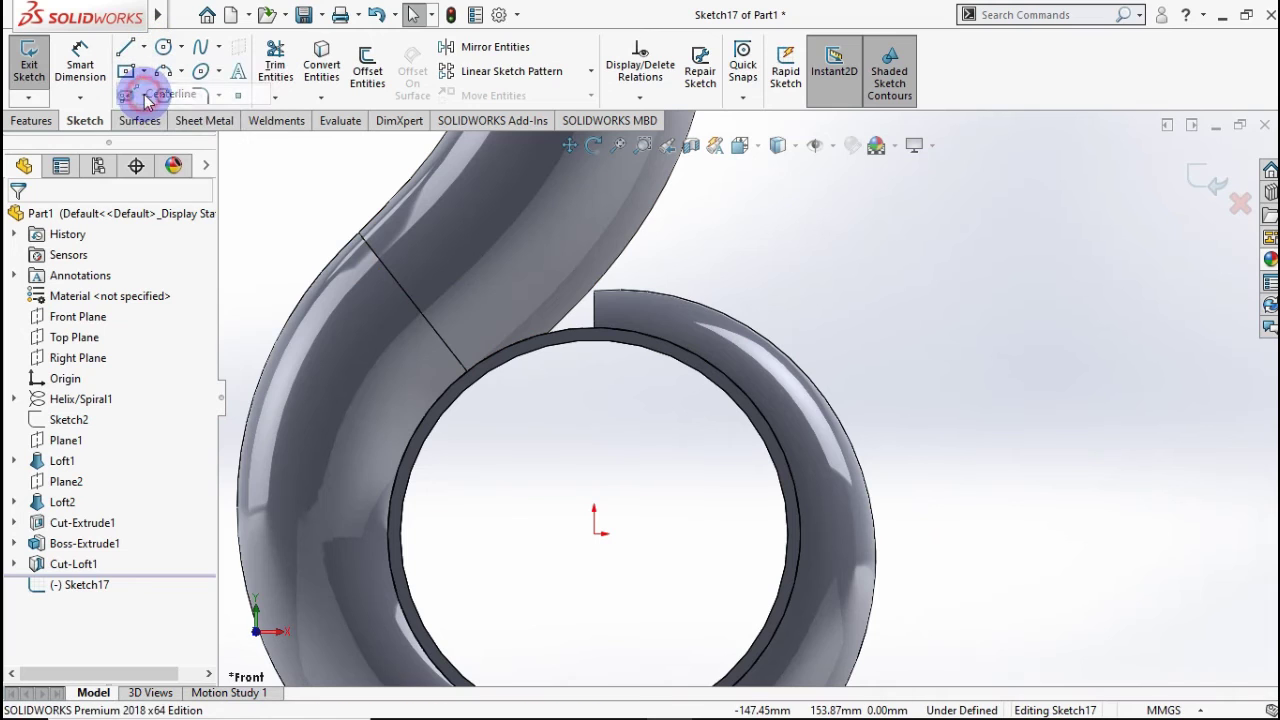
{"action": "left_click", "coordinate": [595, 534]}
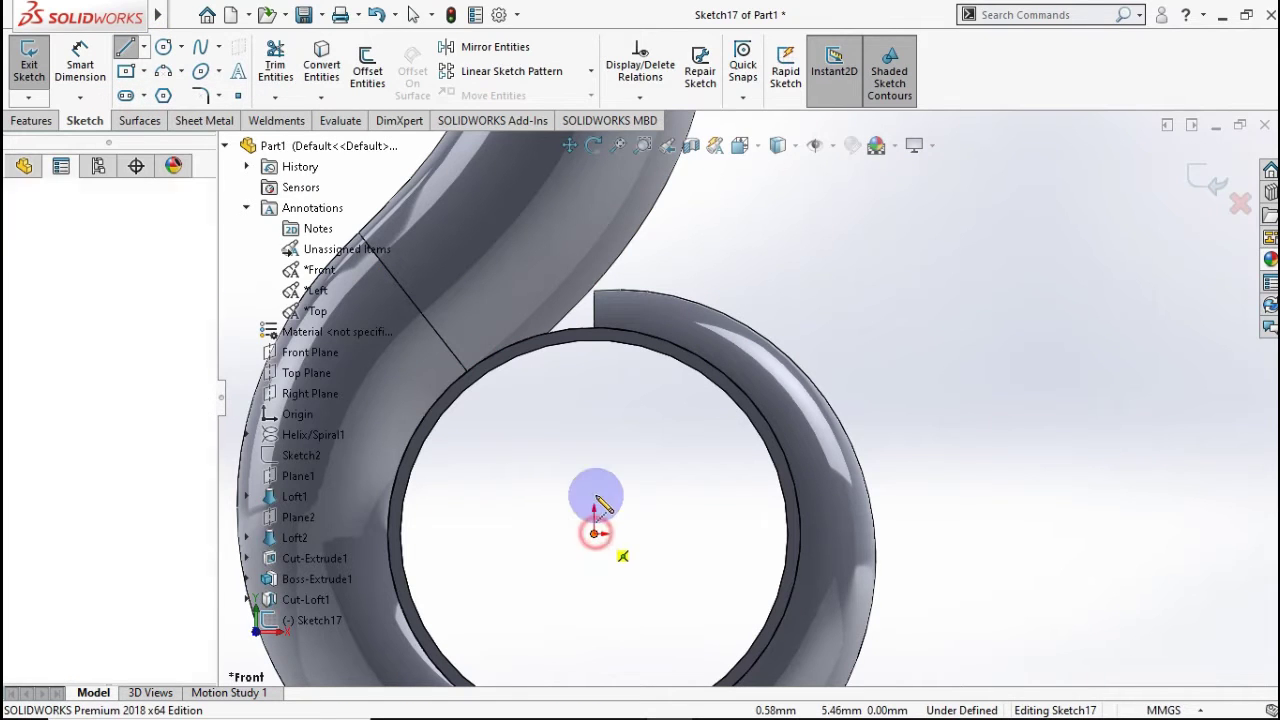
{"action": "left_click", "coordinate": [594, 355]}
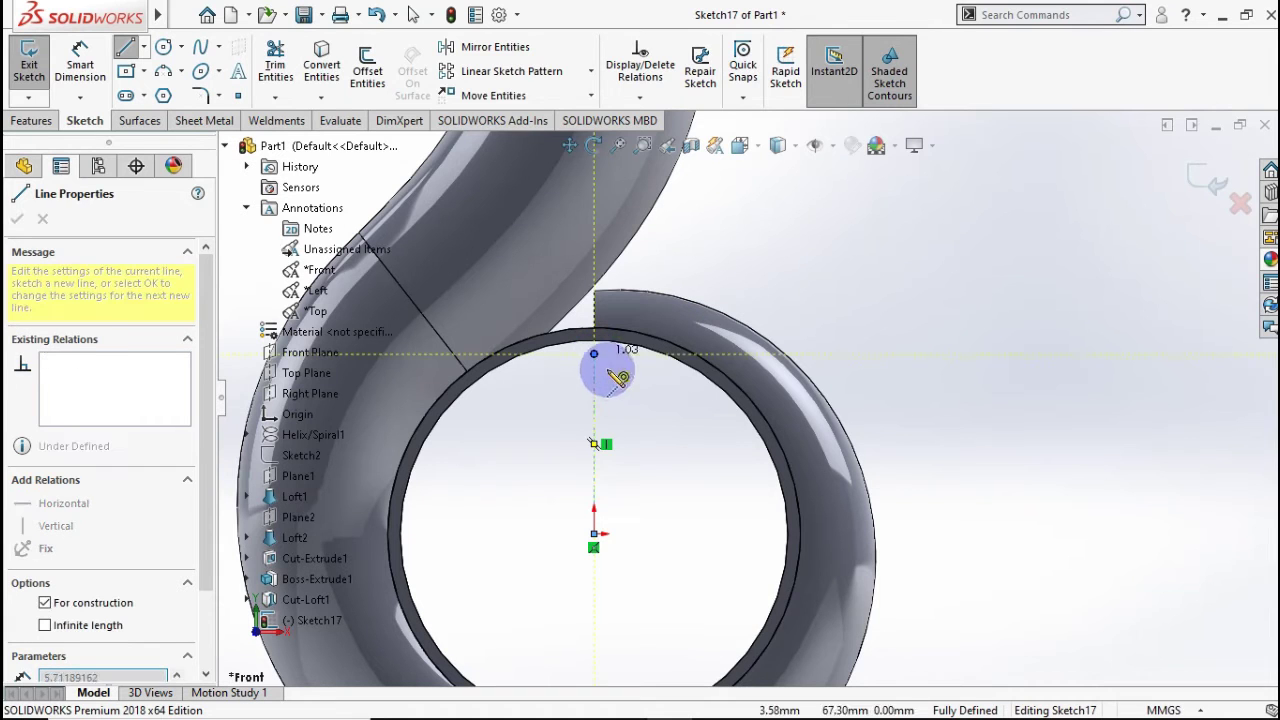
{"action": "double_click", "coordinate": [643, 432]}
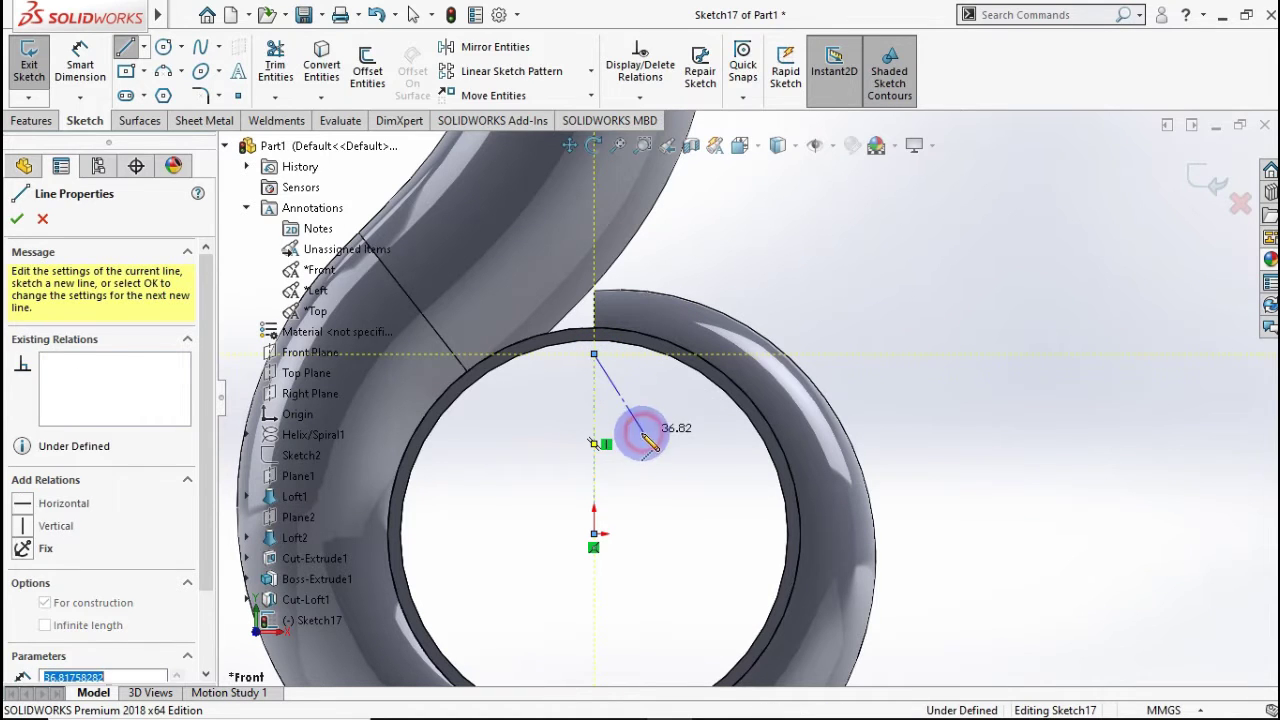
{"action": "left_click", "coordinate": [595, 540]}
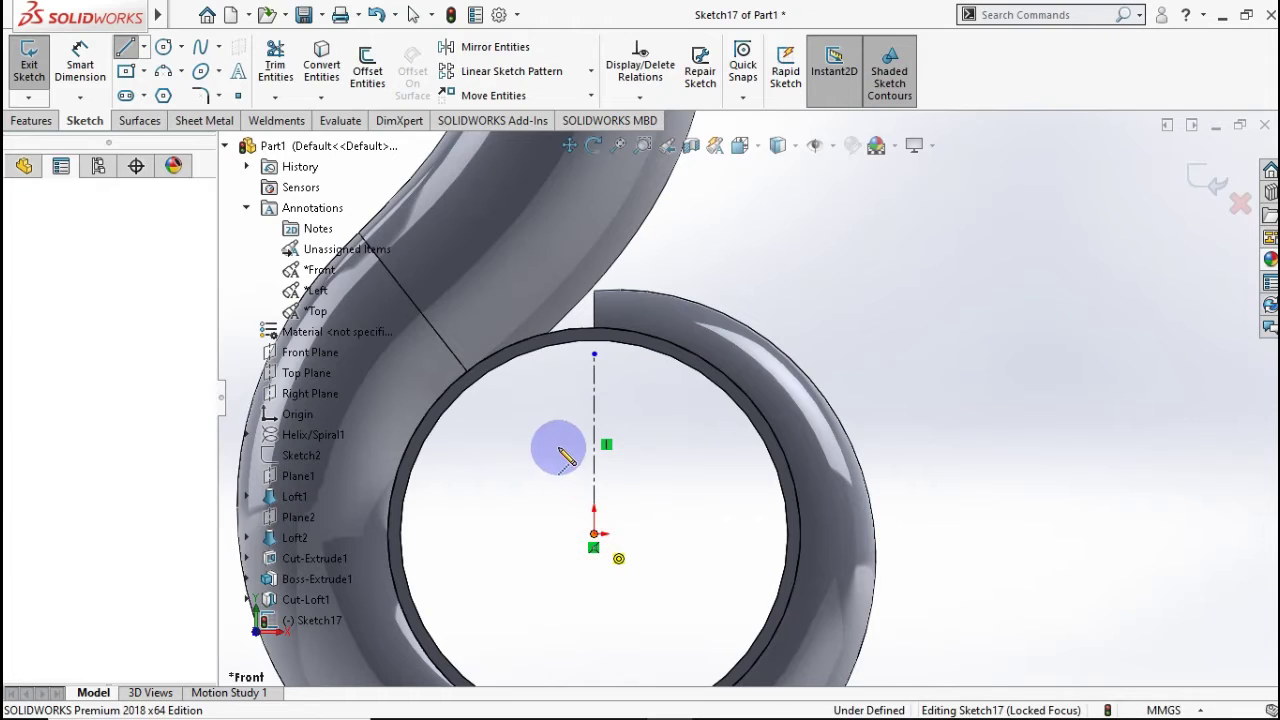
{"action": "left_click", "coordinate": [551, 396]}
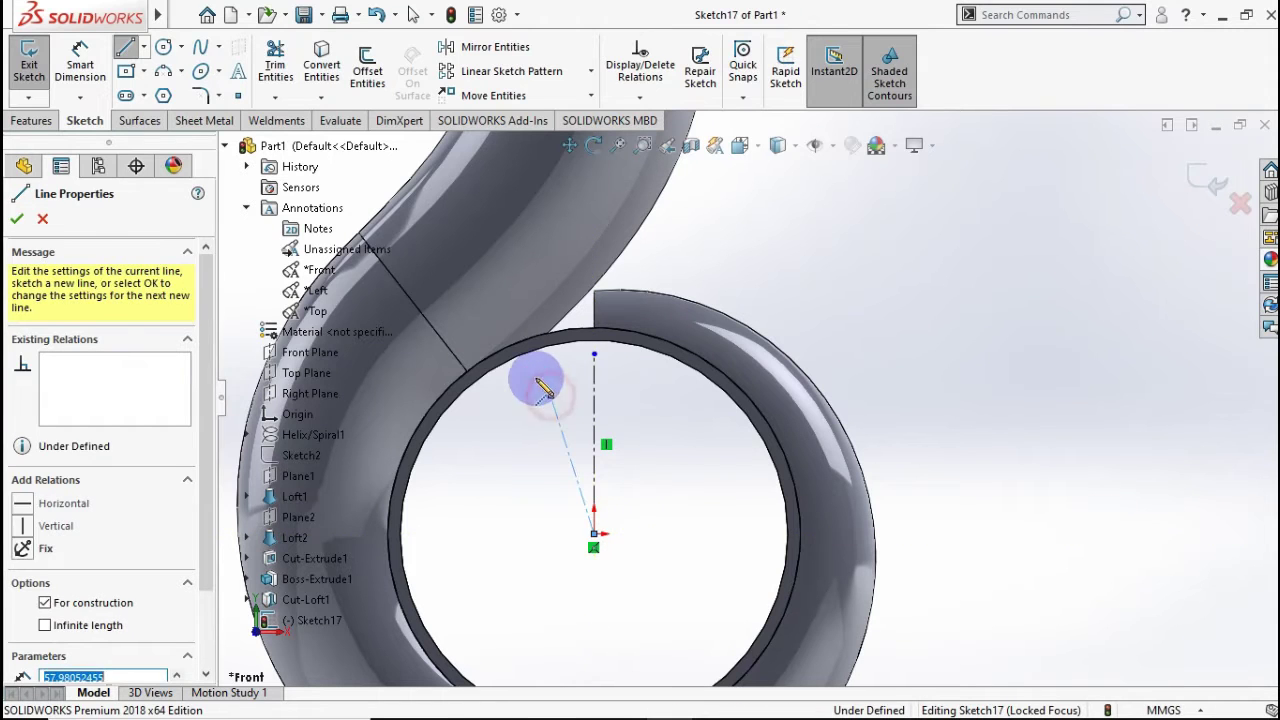
{"action": "key", "text": "Escape"}
Dimension the slanted line at 10° from the vertical and 60 mm long.
{"action": "left_click", "coordinate": [80, 62]}
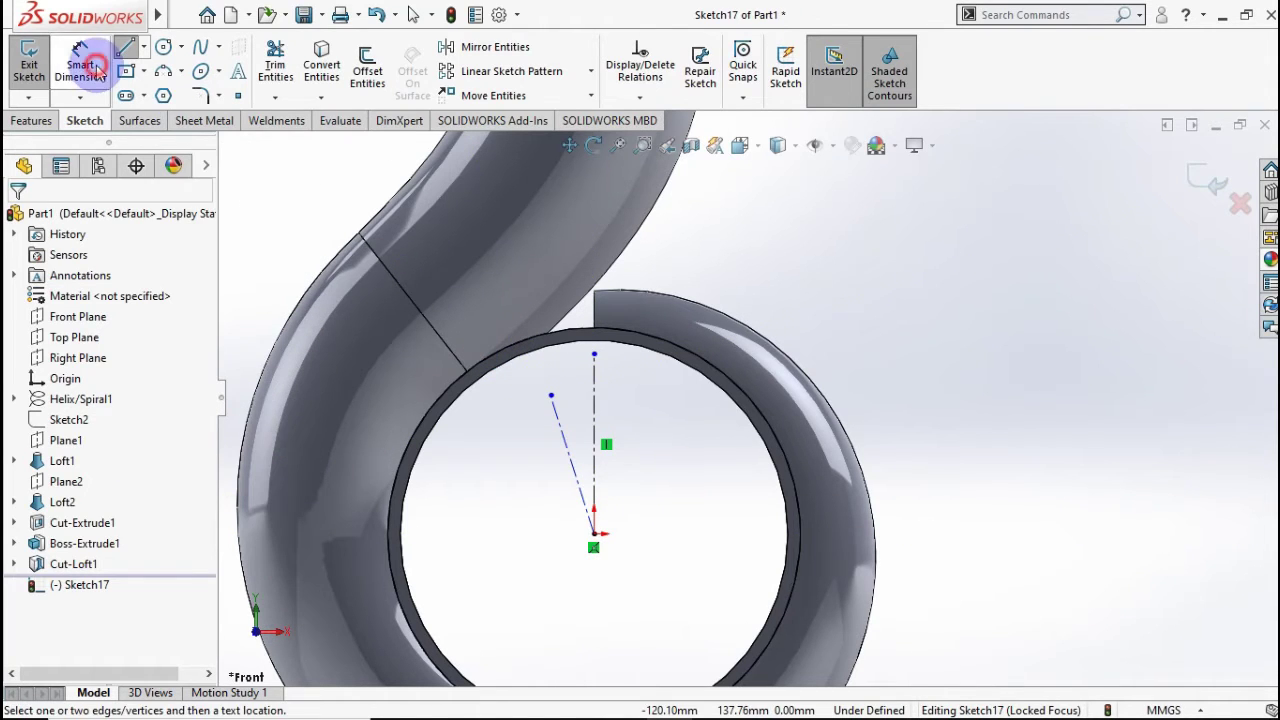
{"action": "left_click", "coordinate": [566, 441]}
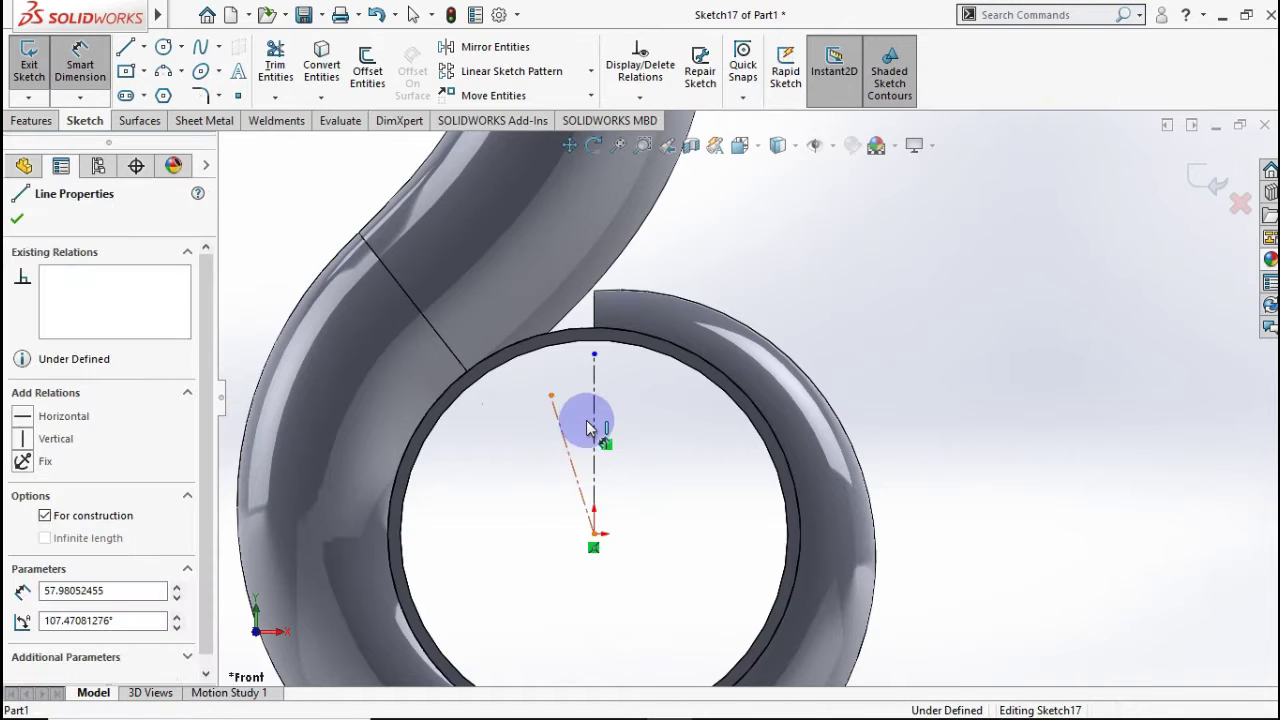
{"action": "left_click", "coordinate": [594, 422]}
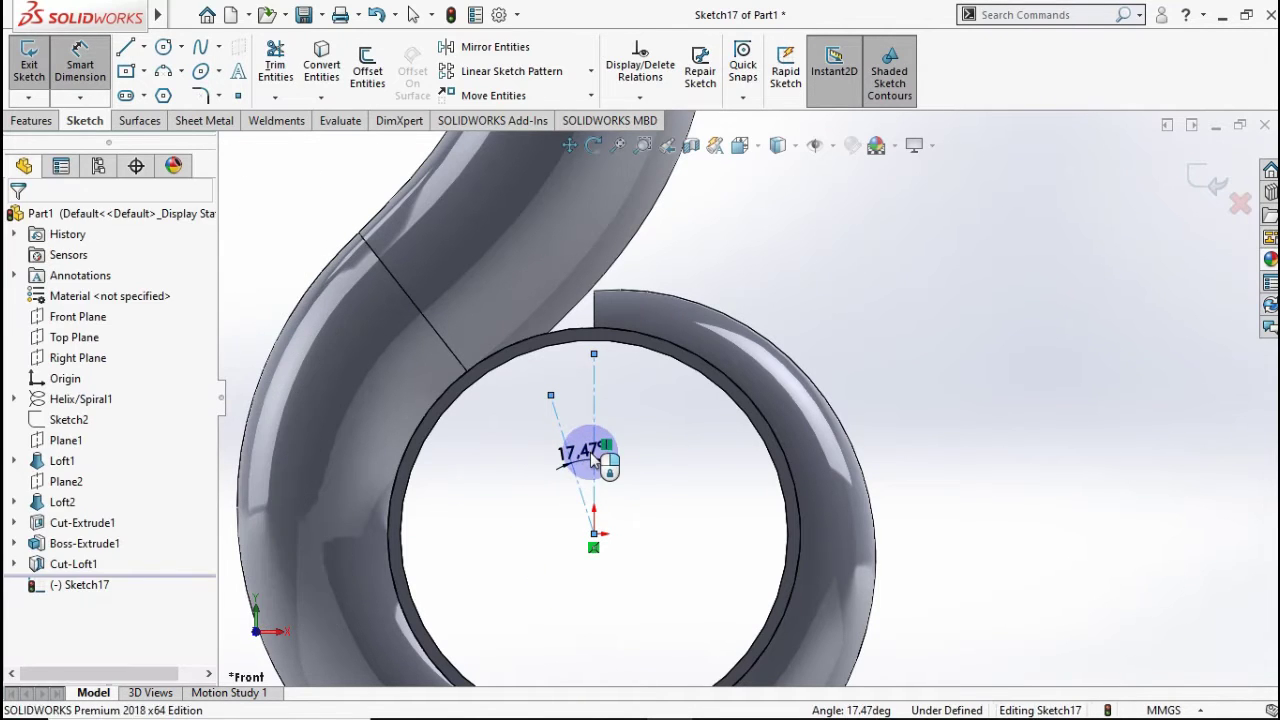
{"action": "left_click", "coordinate": [590, 457]}
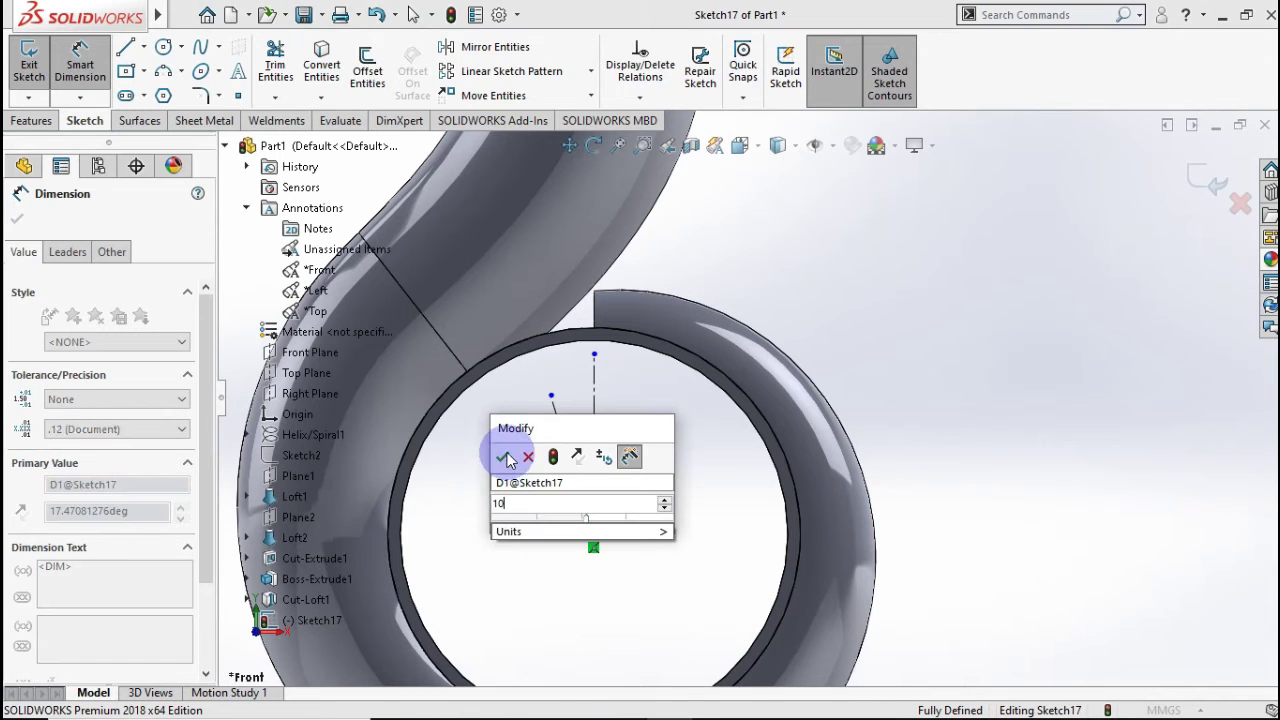
{"action": "type", "text": "10"}
{"action": "key", "text": "Escape"}
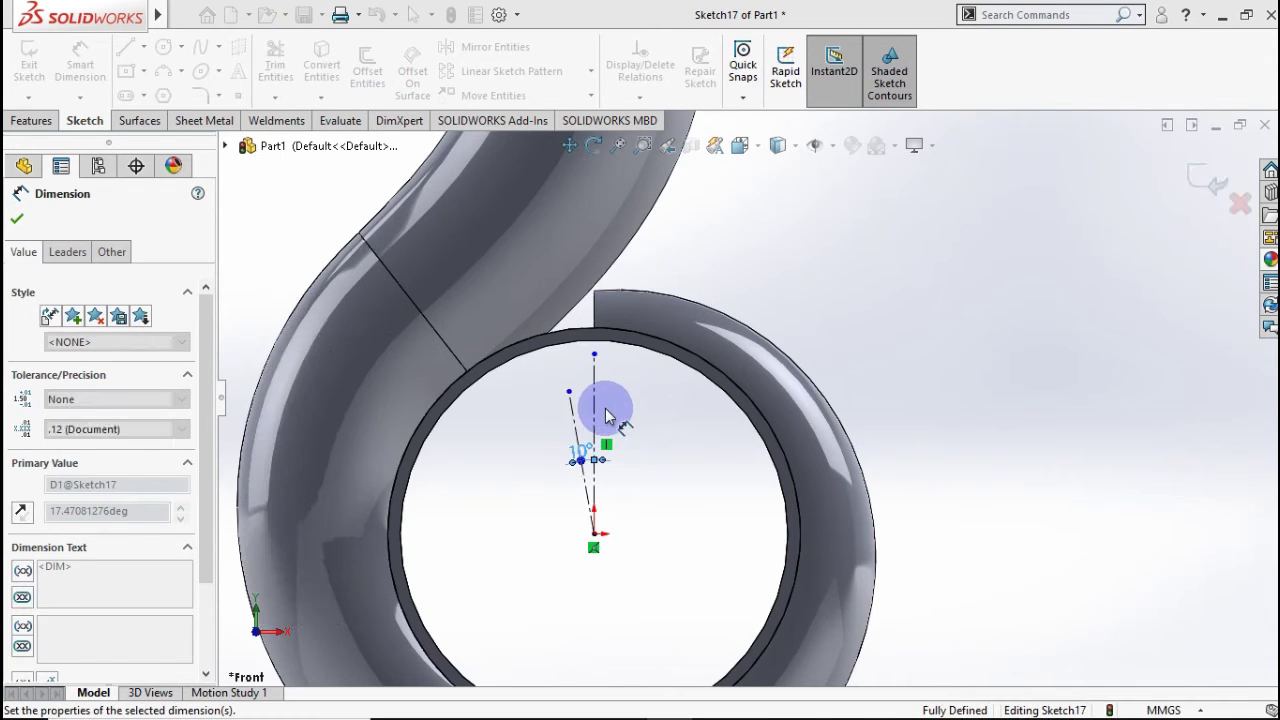
{"action": "scroll", "coordinate": [605, 410], "scroll_direction": "down", "scroll_amount": 4}
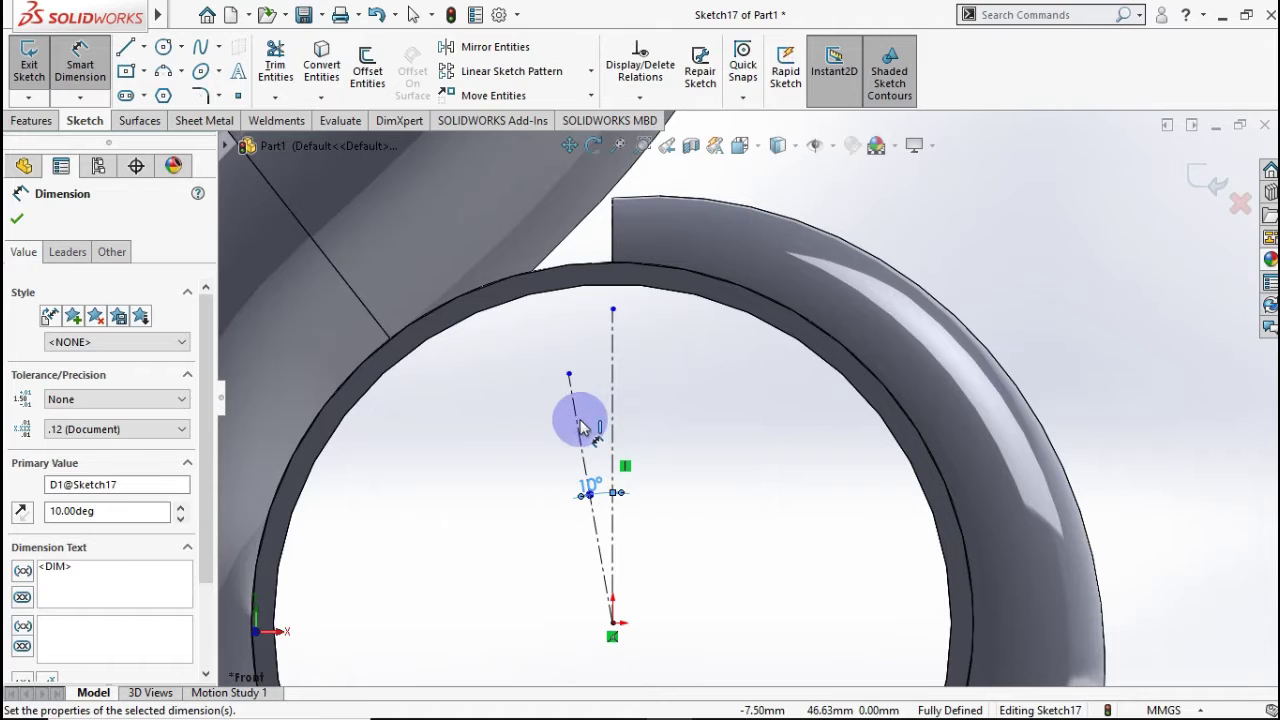
{"action": "left_click", "coordinate": [578, 423]}
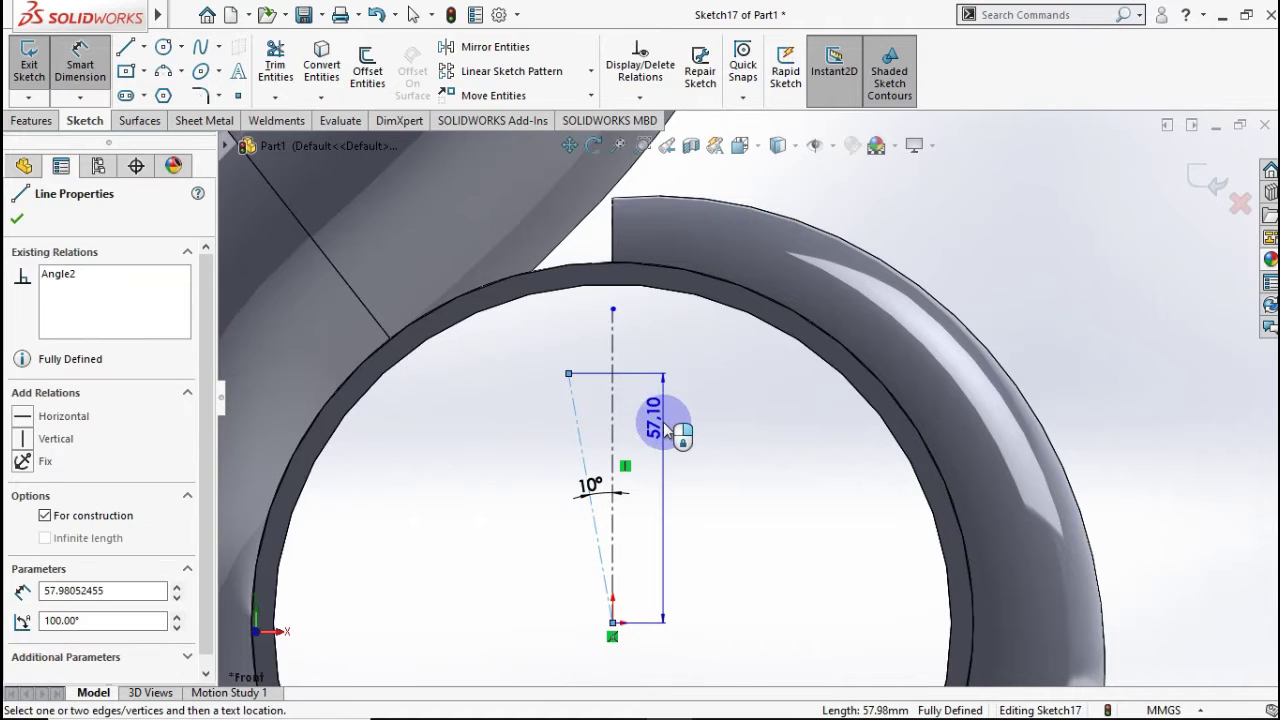
{"action": "left_click", "coordinate": [664, 363]}
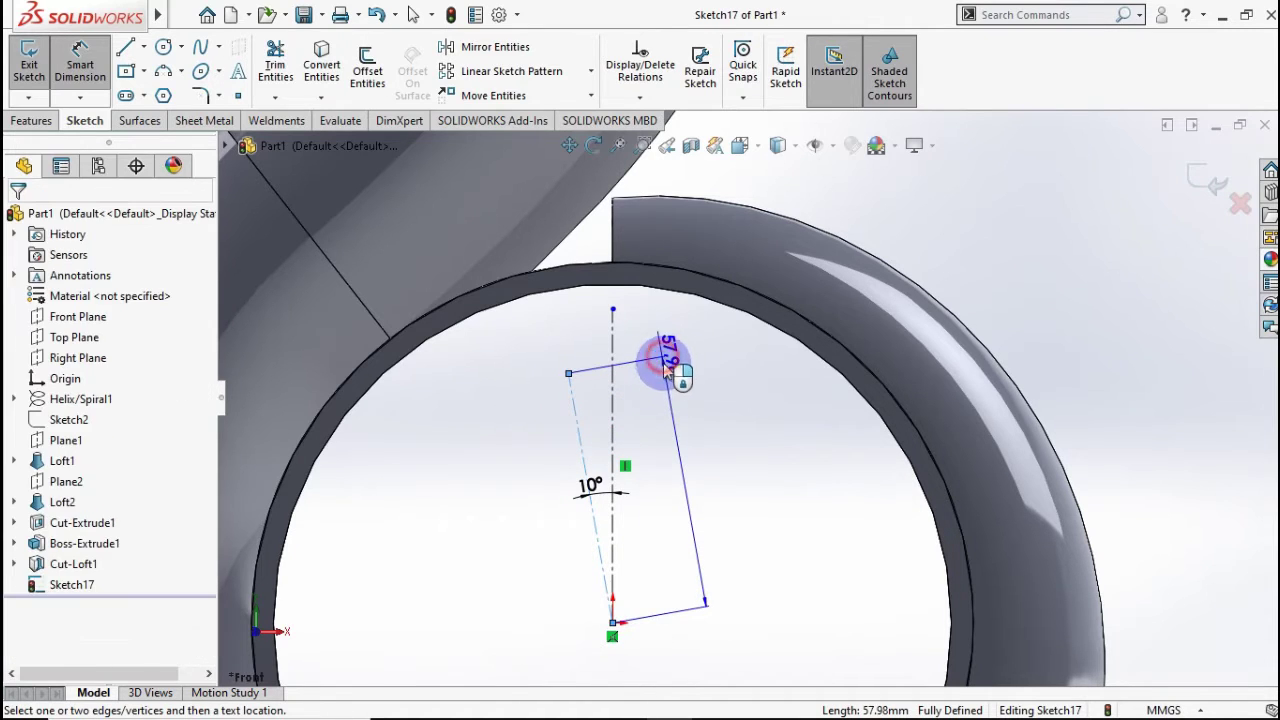
{"action": "double_click", "coordinate": [672, 402]}
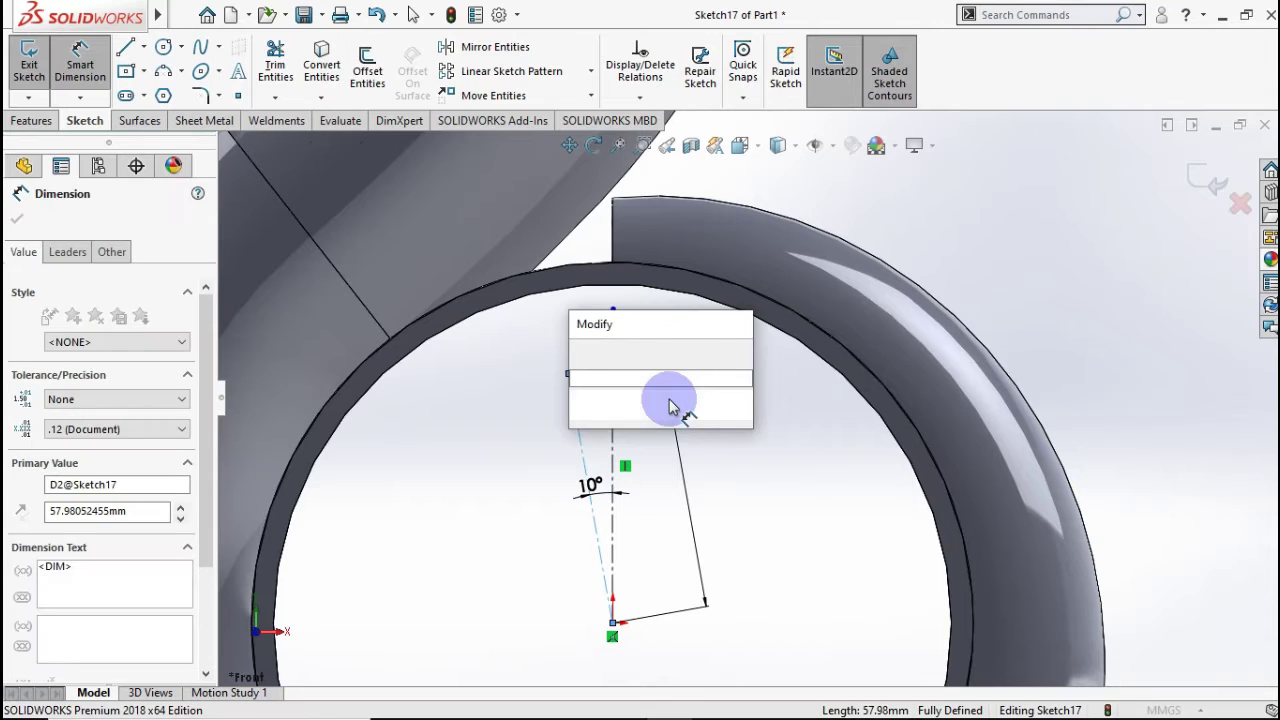
{"action": "type", "text": "60"}
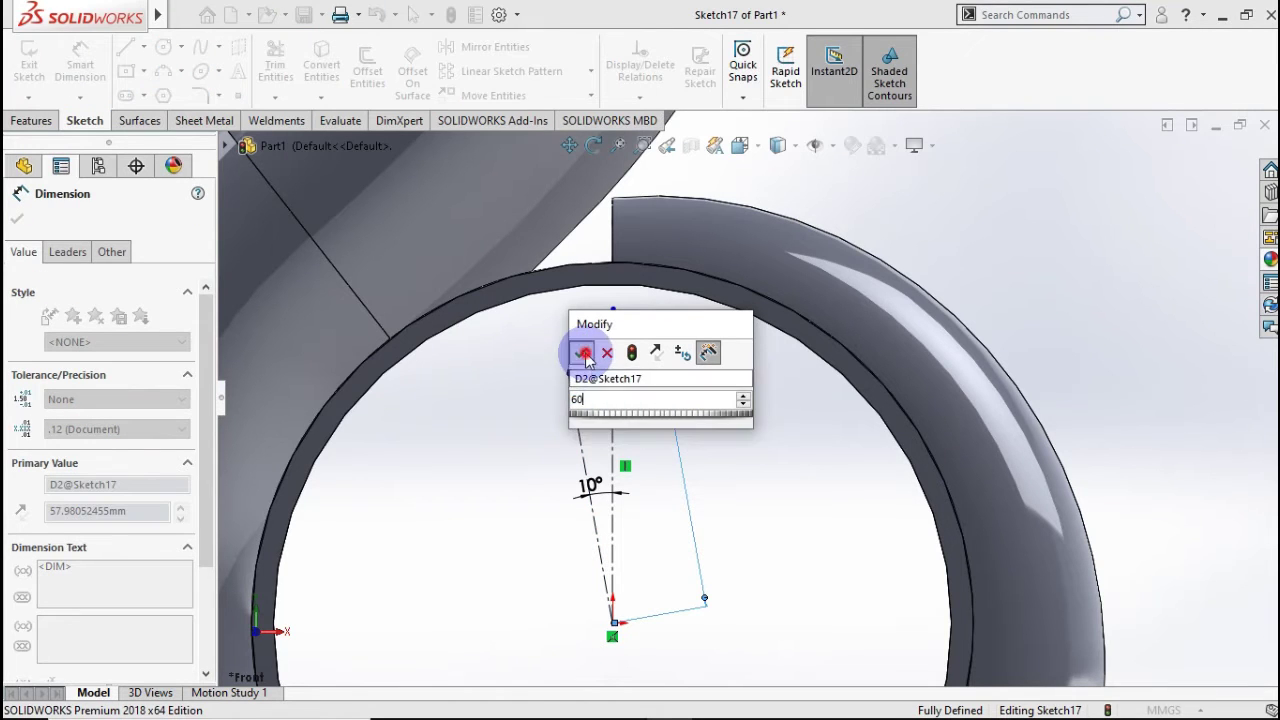
{"action": "left_click", "coordinate": [581, 352]}
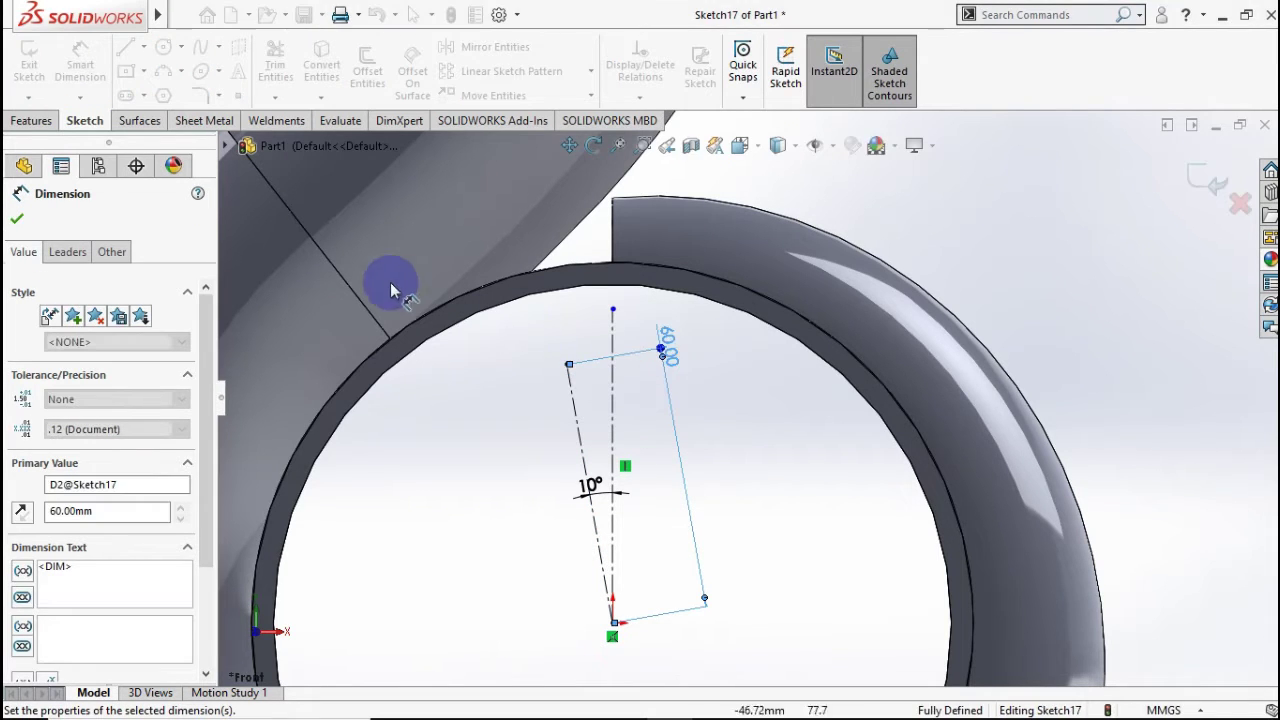
Draw a short horizontal centerline from the top of the 10° line.
{"action": "left_click", "coordinate": [144, 49]}
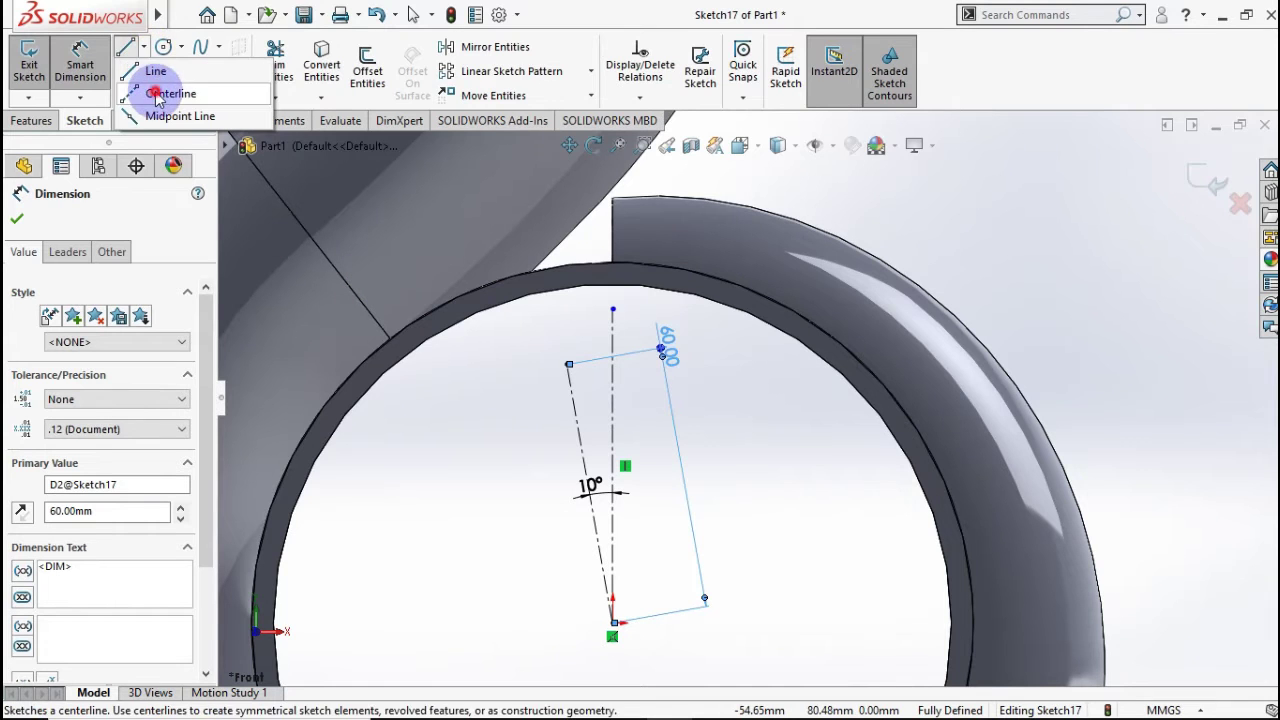
{"action": "left_click", "coordinate": [160, 93]}
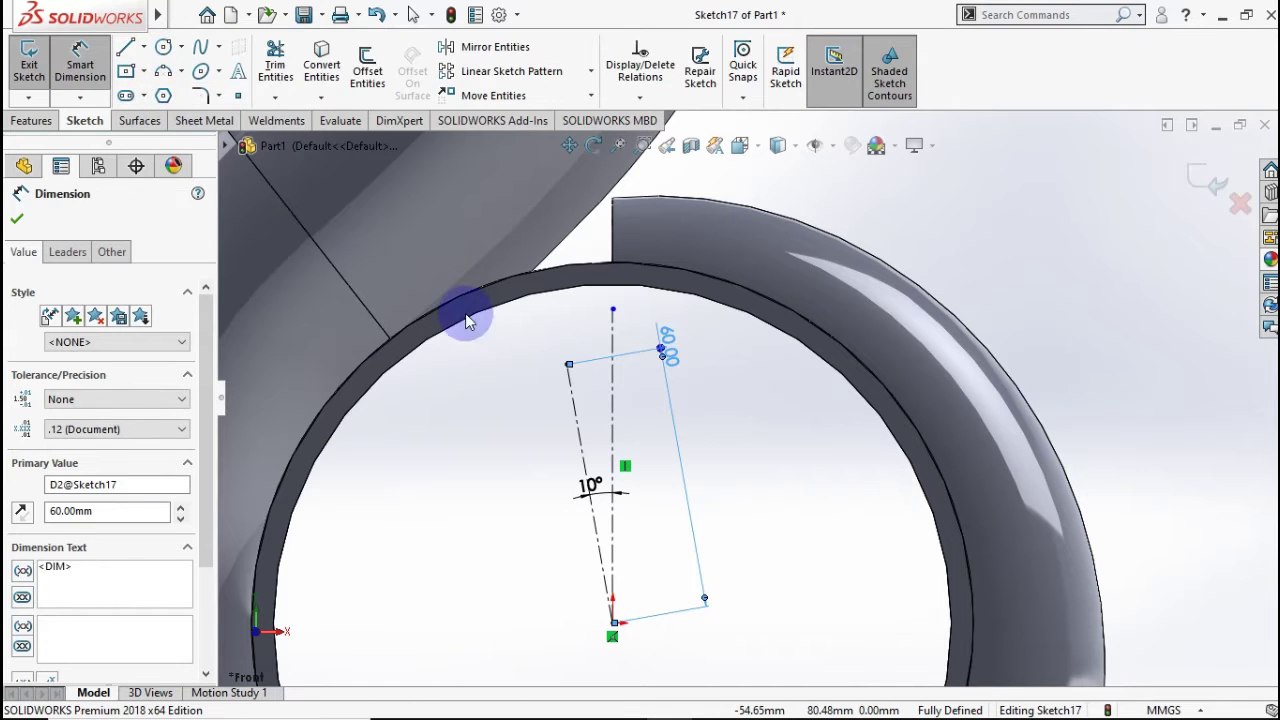
{"action": "left_click", "coordinate": [568, 365]}
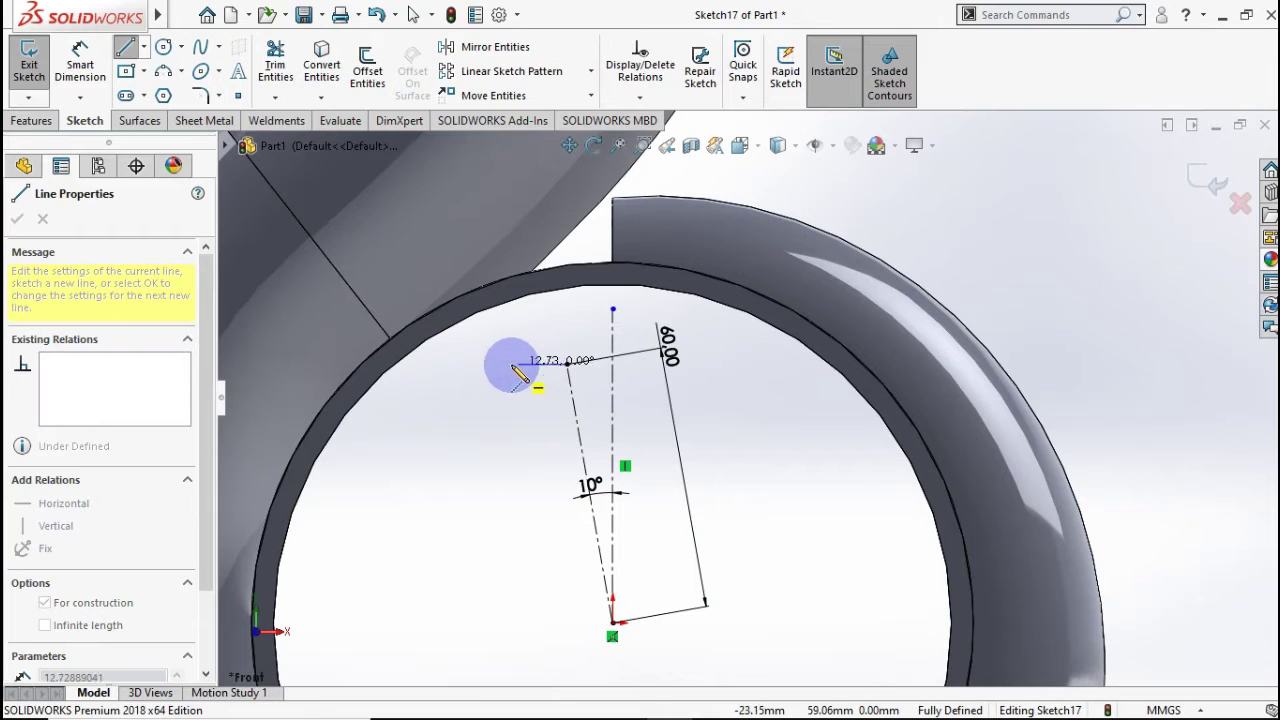
{"action": "left_click", "coordinate": [491, 364]}
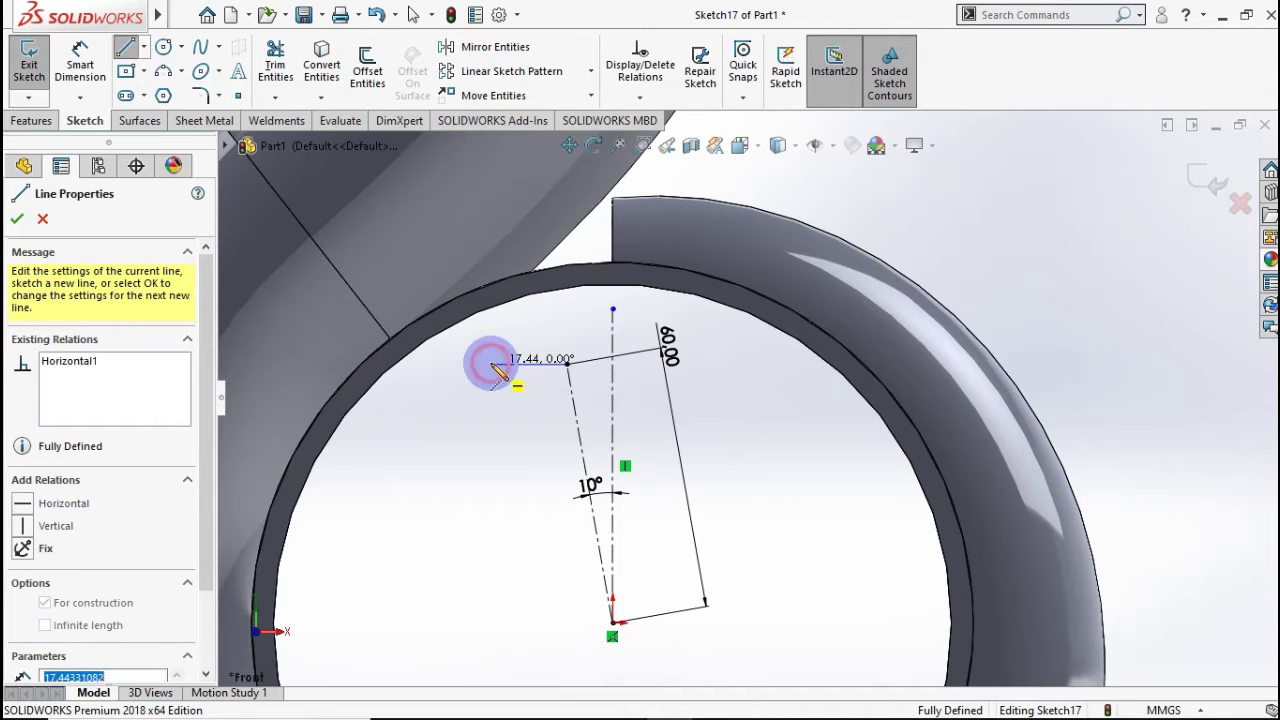
{"action": "double_click", "coordinate": [549, 326]}
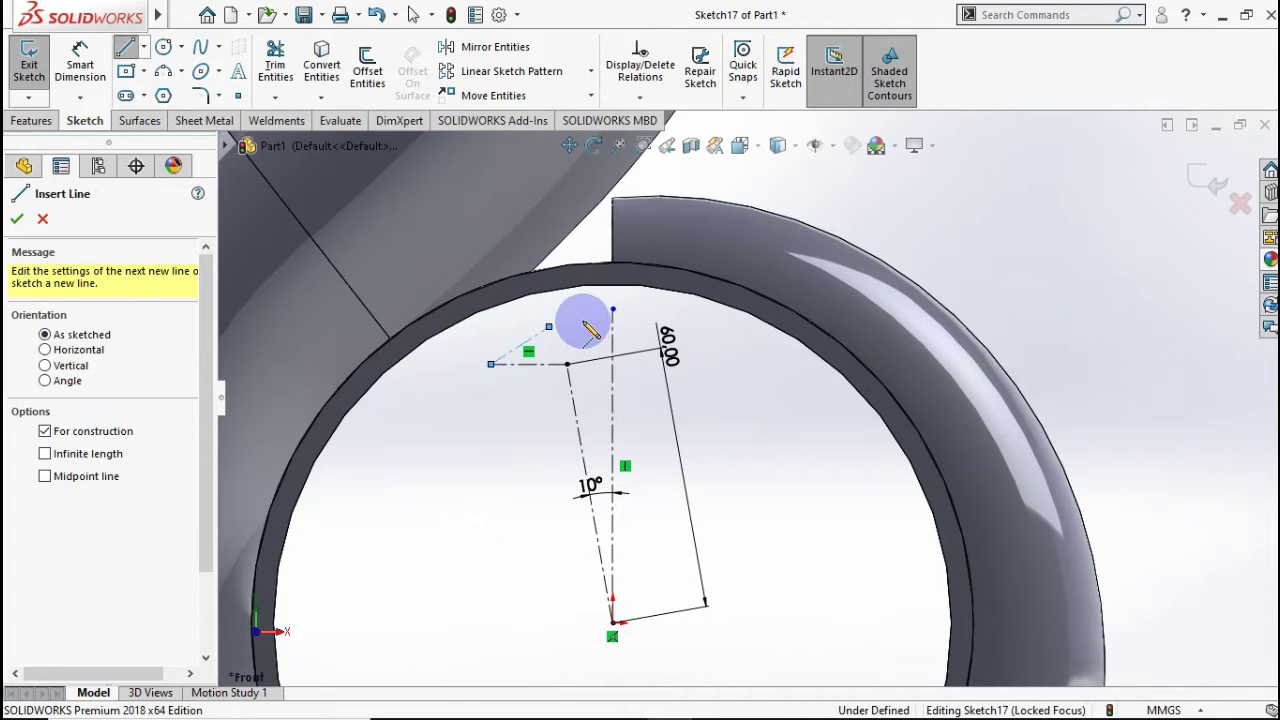
{"action": "left_click", "coordinate": [1210, 185]}
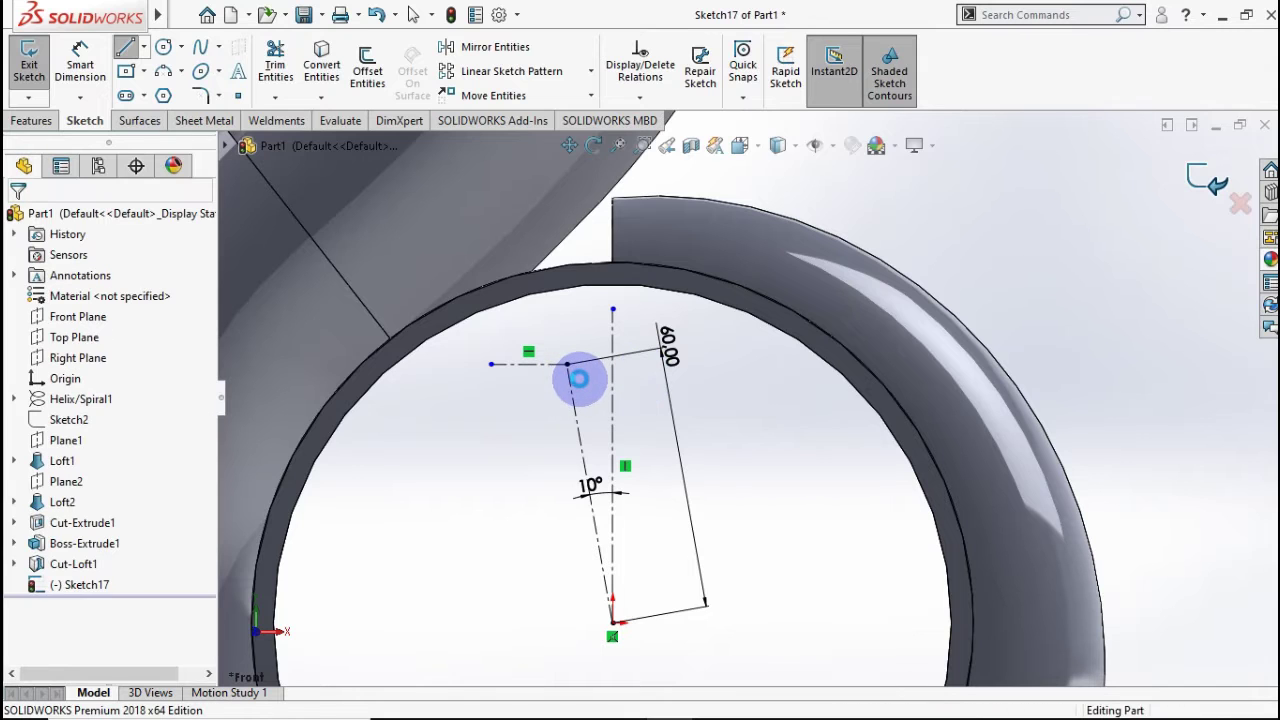
Exit Sketch17 and add Plane3 through its short centerline, perpendicular to Front Plane.
{"action": "left_click", "coordinate": [1208, 181]}
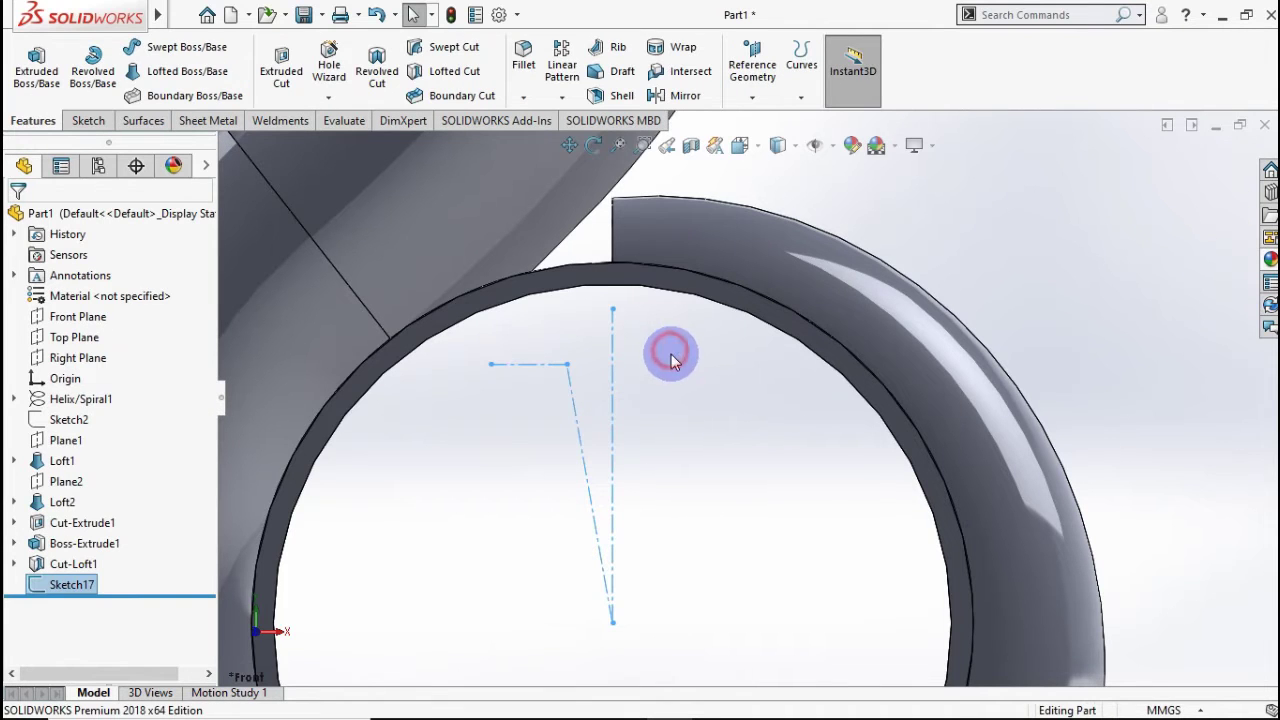
{"action": "mouse_move", "coordinate": [670, 360]}
{"action": "middle_mouse_down"}
{"action": "mouse_move", "coordinate": [677, 391]}
{"action": "mouse_move", "coordinate": [654, 386]}
{"action": "mouse_move", "coordinate": [680, 396]}
{"action": "mouse_move", "coordinate": [642, 382]}
{"action": "middle_mouse_up"}
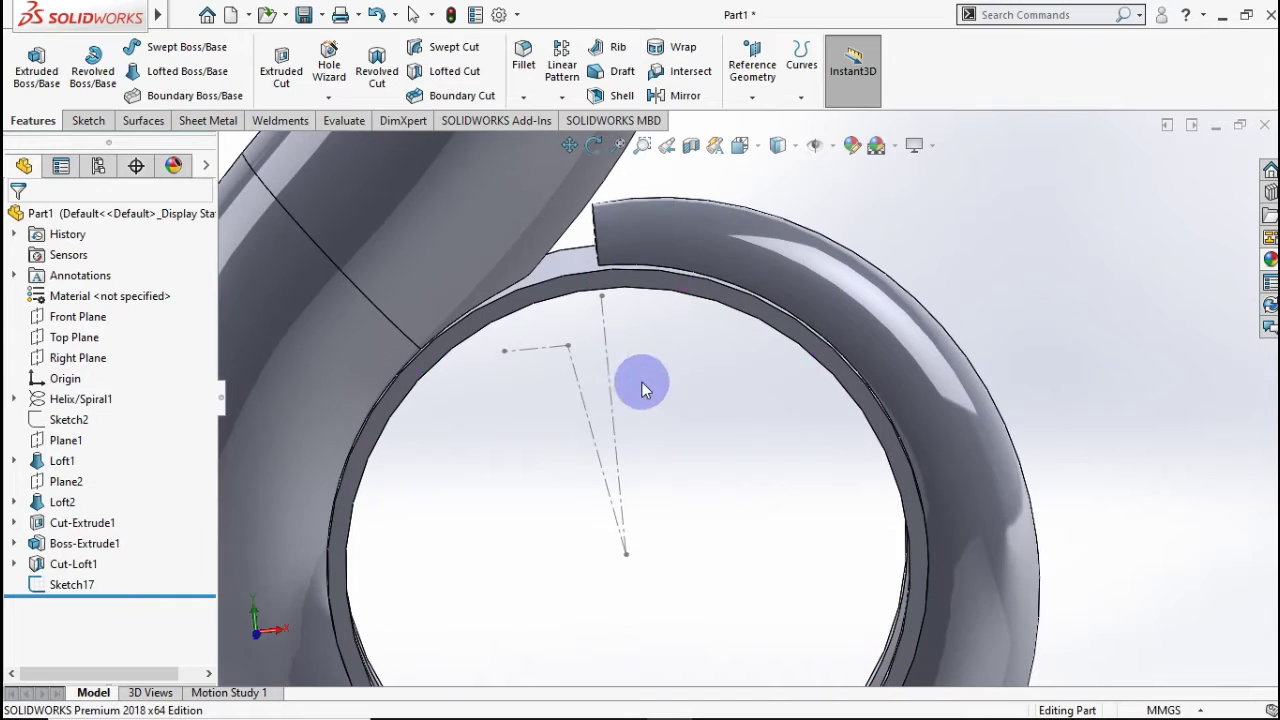
{"action": "left_click", "coordinate": [752, 97]}
{"action": "left_click", "coordinate": [762, 119]}
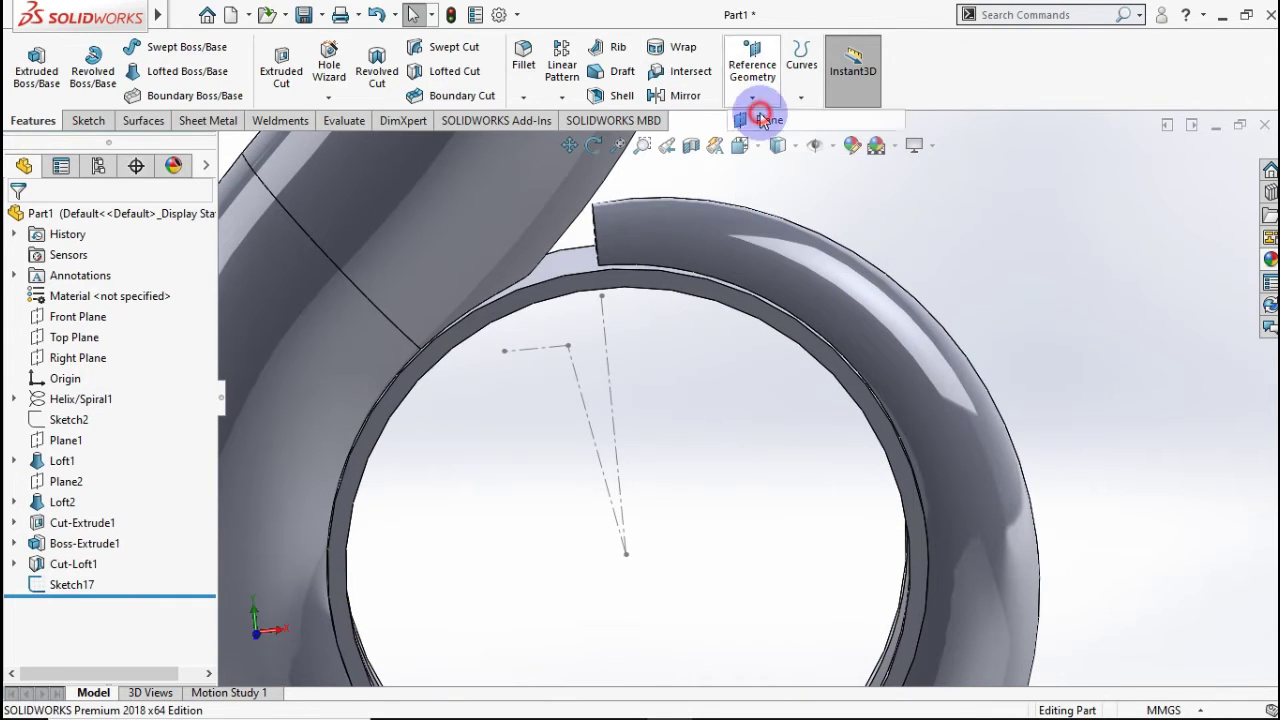
{"action": "left_click", "coordinate": [525, 350]}
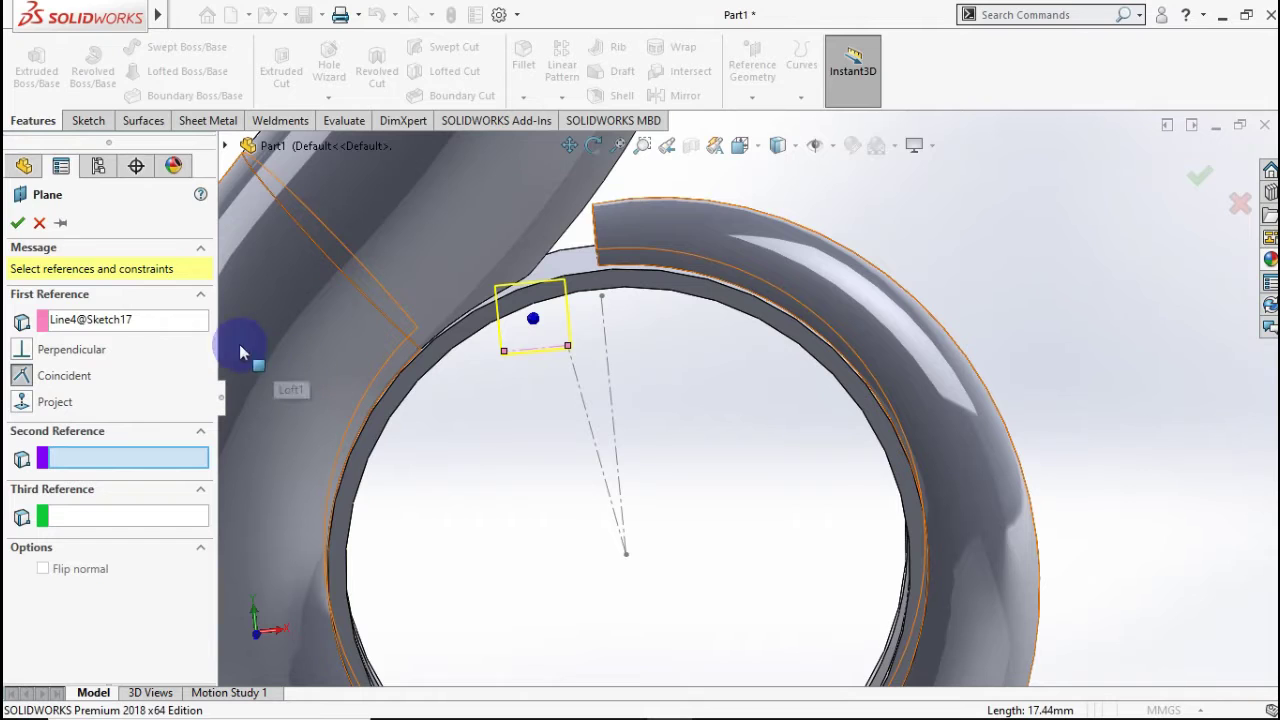
{"action": "left_click", "coordinate": [225, 147]}
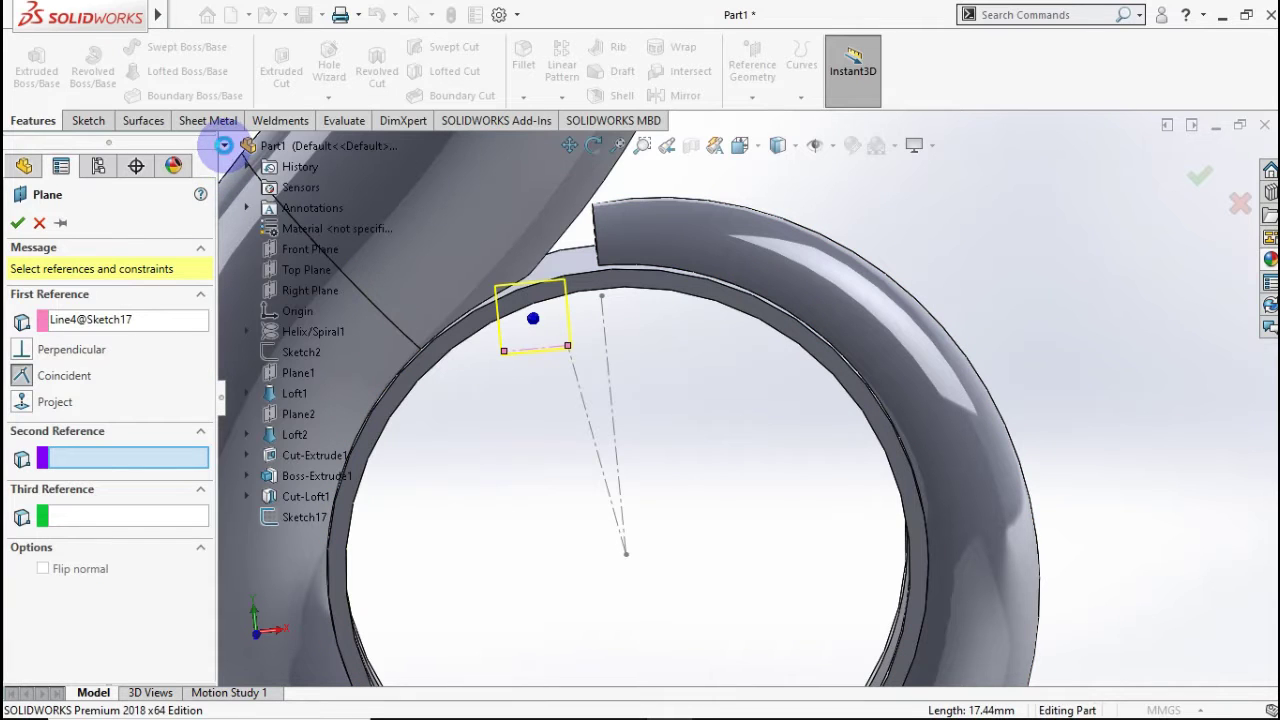
{"action": "left_click", "coordinate": [297, 258]}
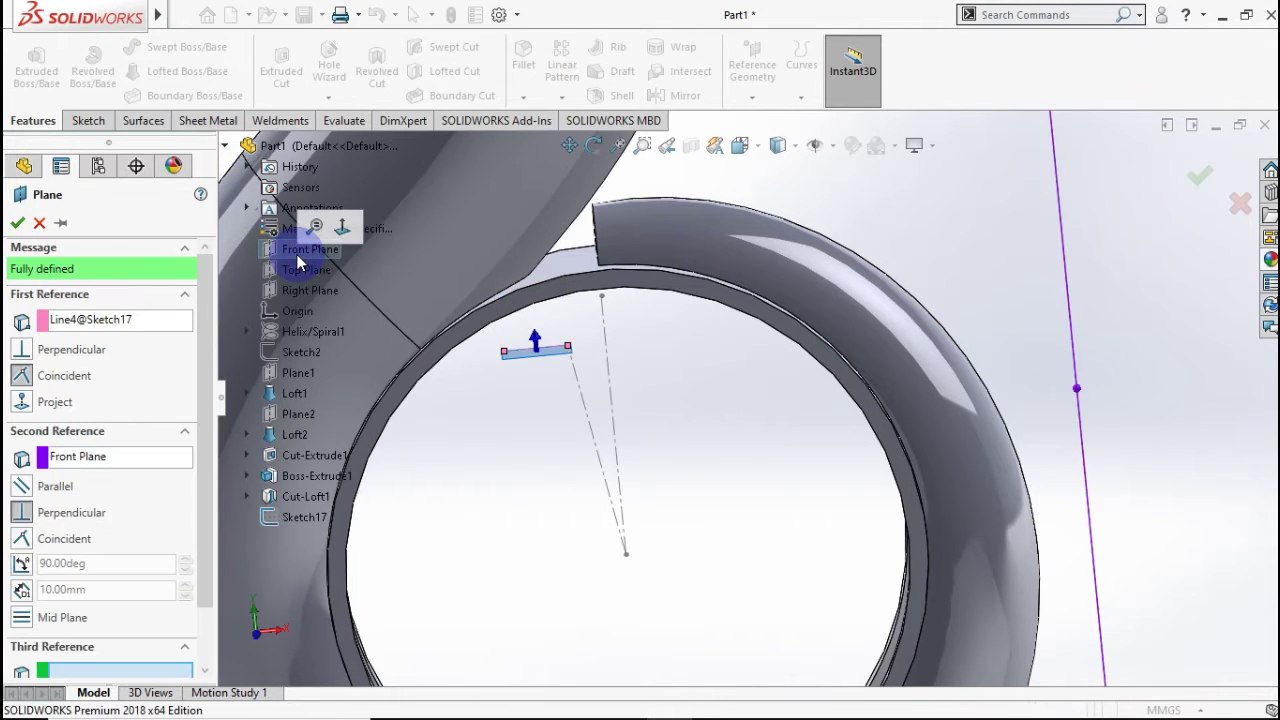
{"action": "left_click", "coordinate": [17, 222]}
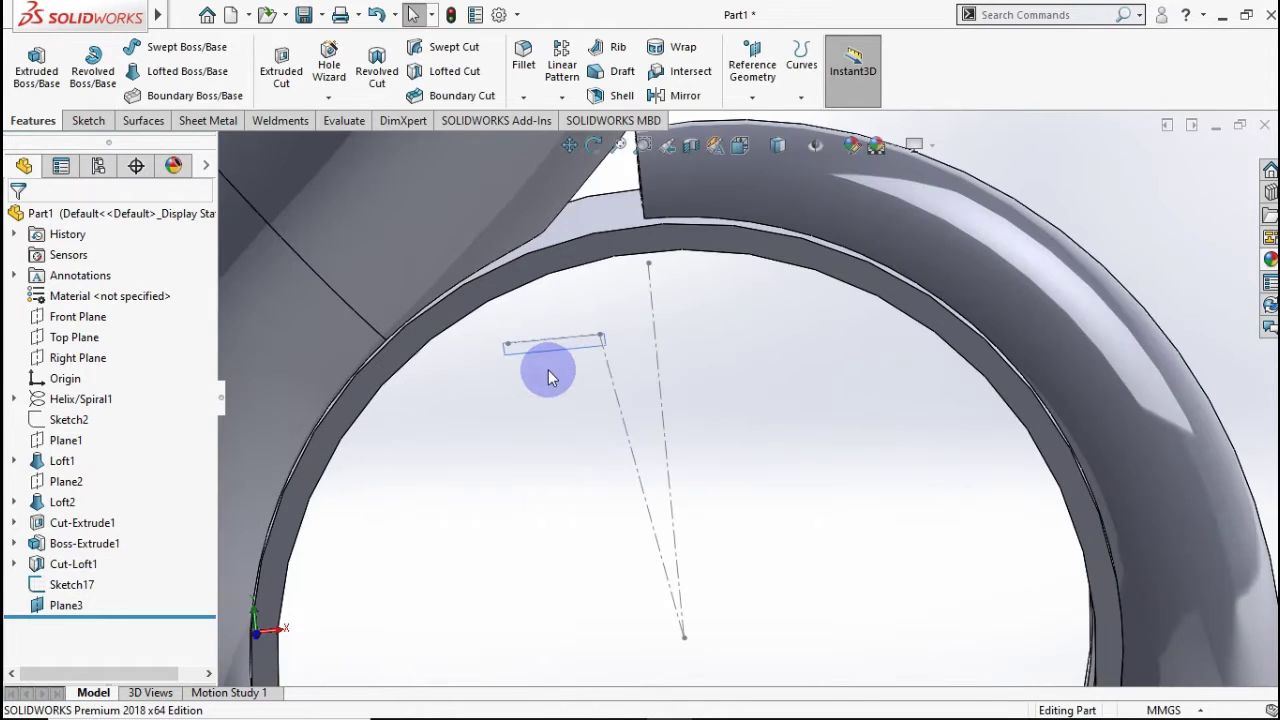
{"action": "scroll", "coordinate": [548, 372], "scroll_direction": "down", "scroll_amount": 2}
{"action": "right_click", "coordinate": [562, 345]}
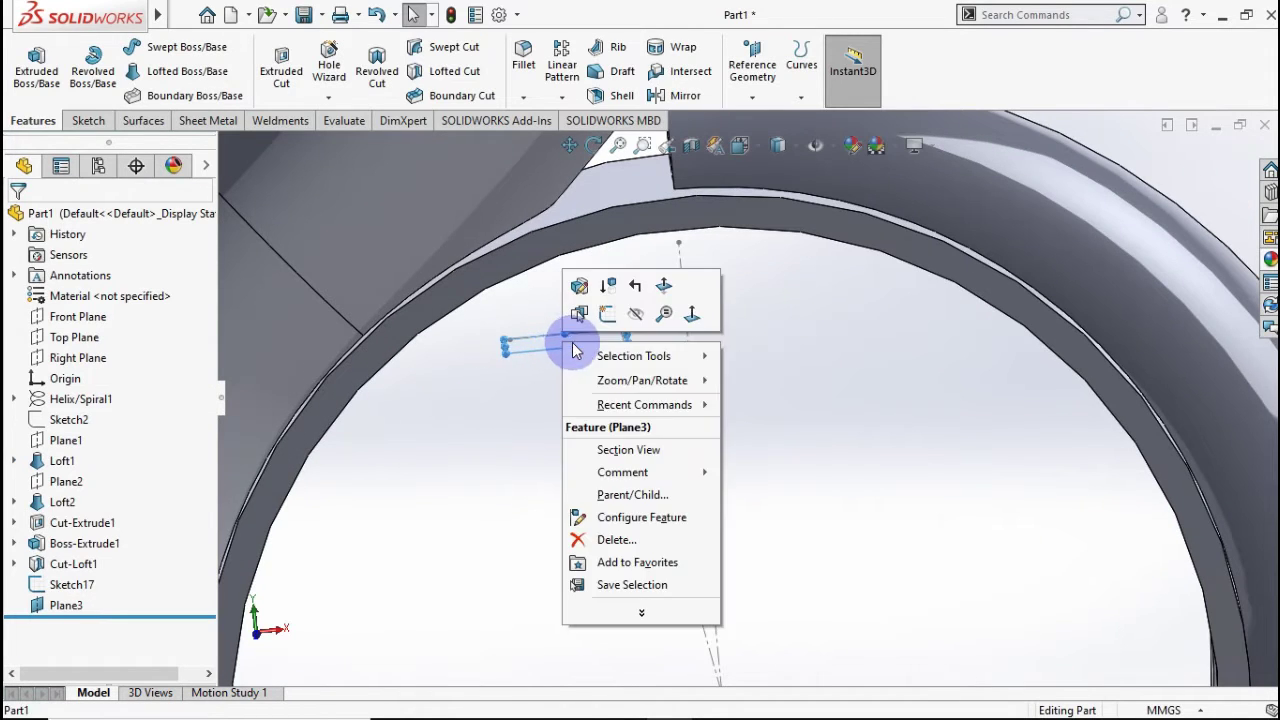
Start a new sketch on Plane3 and view it face-on.
{"action": "left_click", "coordinate": [607, 314]}
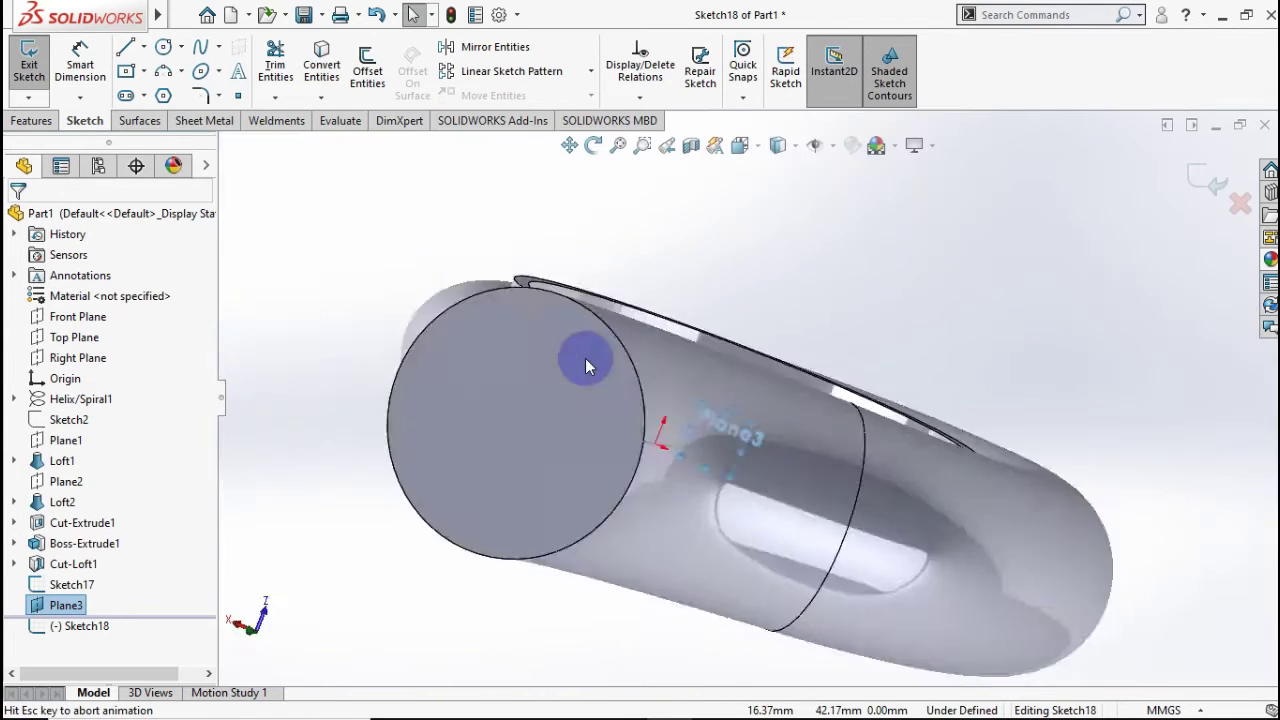
{"action": "scroll", "coordinate": [728, 371], "scroll_direction": "down", "scroll_amount": 2}
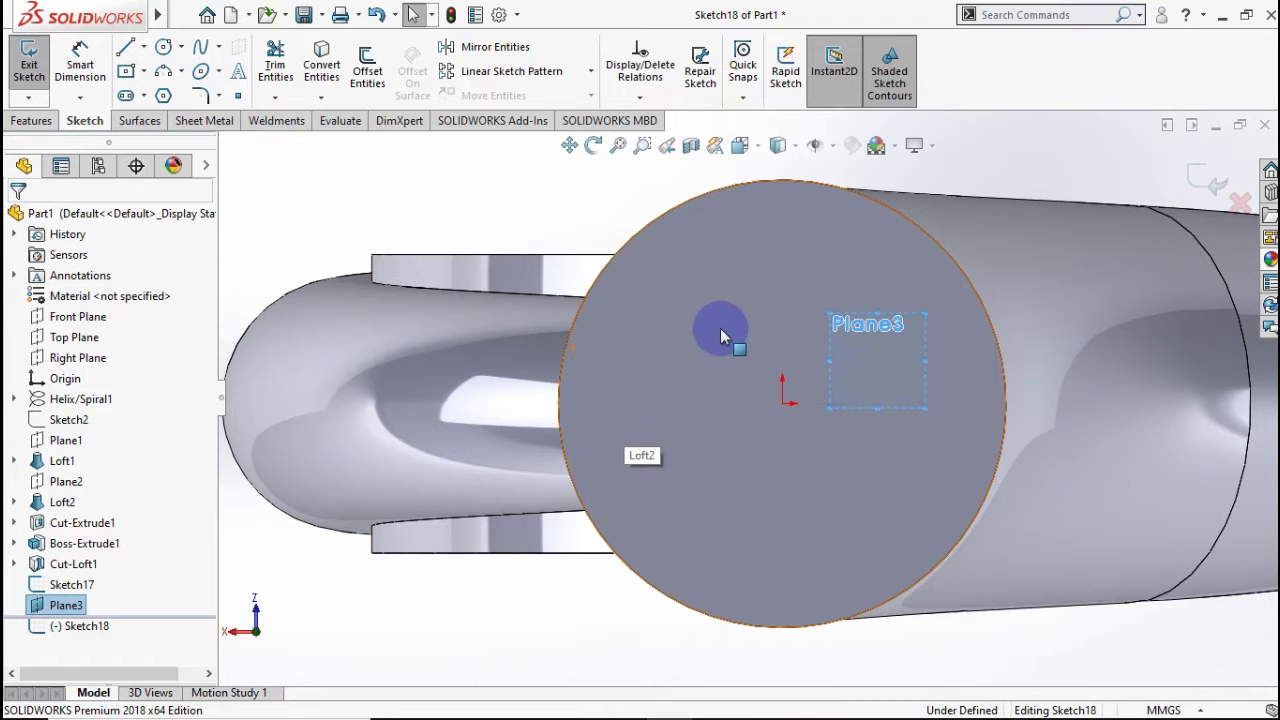
{"action": "key", "text": "ctrl+7"}
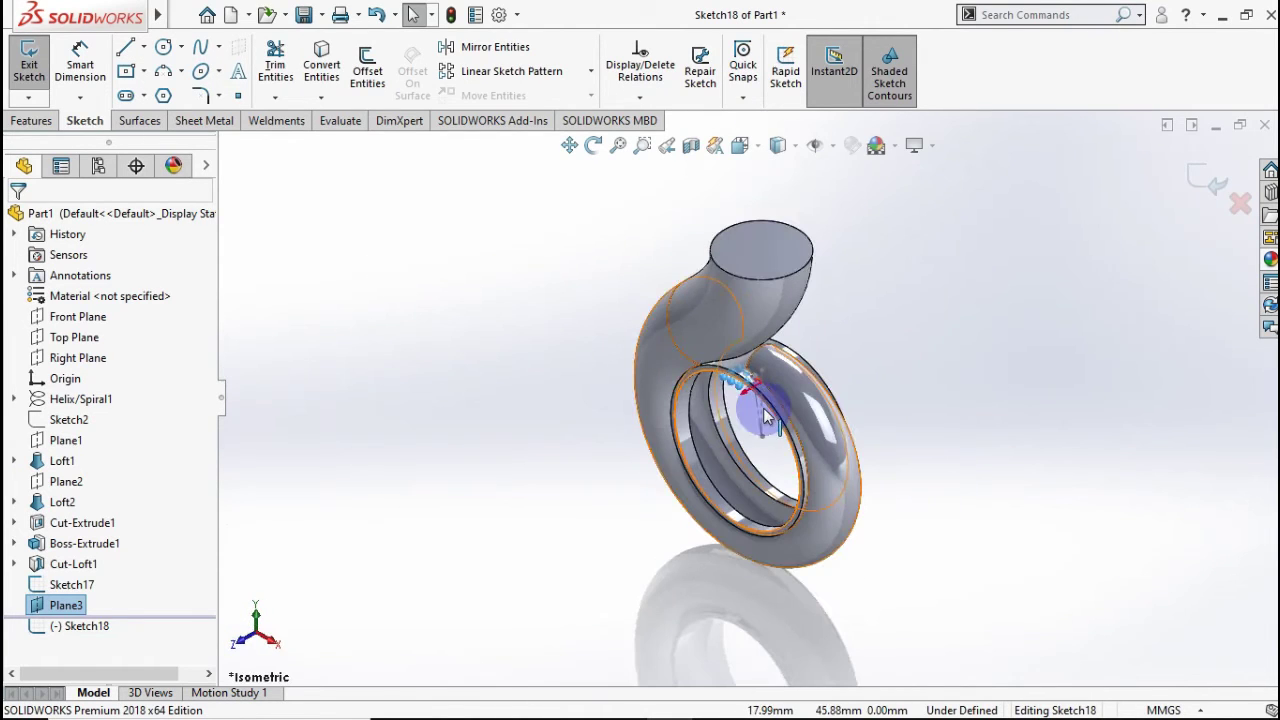
{"action": "scroll", "coordinate": [730, 400], "scroll_direction": "down", "scroll_amount": 4}
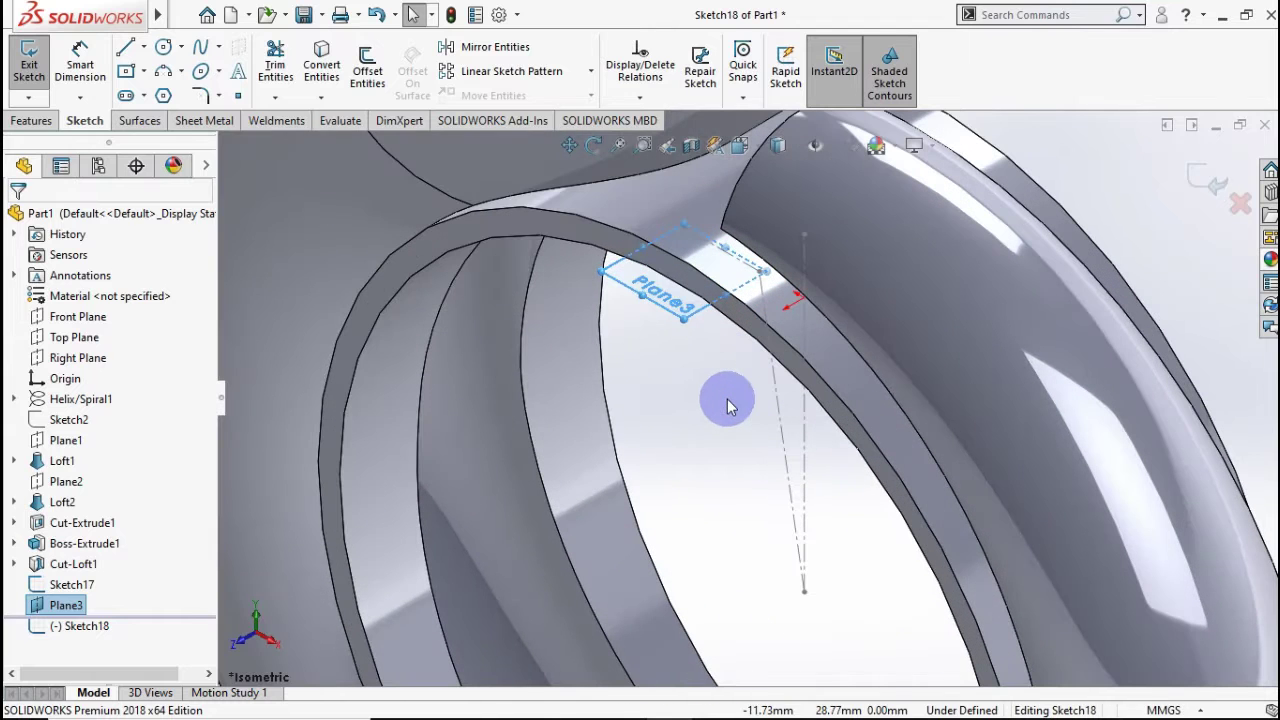
{"action": "scroll", "coordinate": [710, 406], "scroll_direction": "up", "scroll_amount": 1}
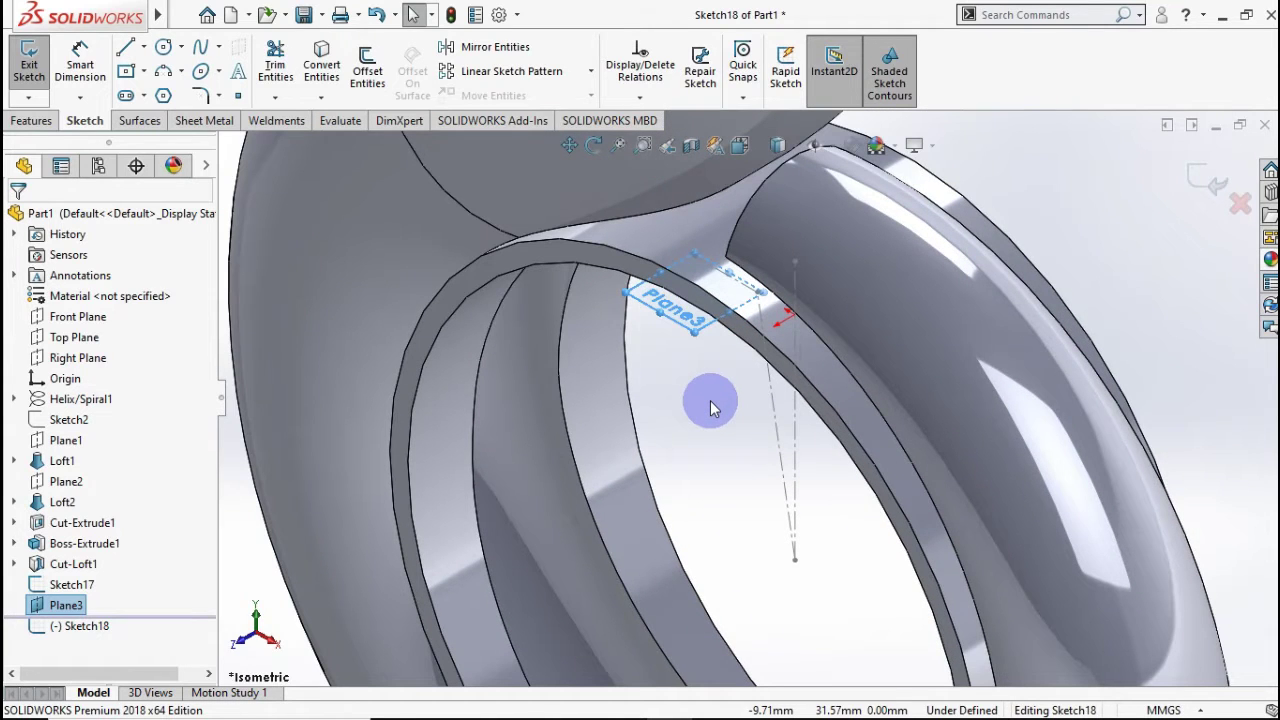
{"action": "key", "text": "ctrl+8"}
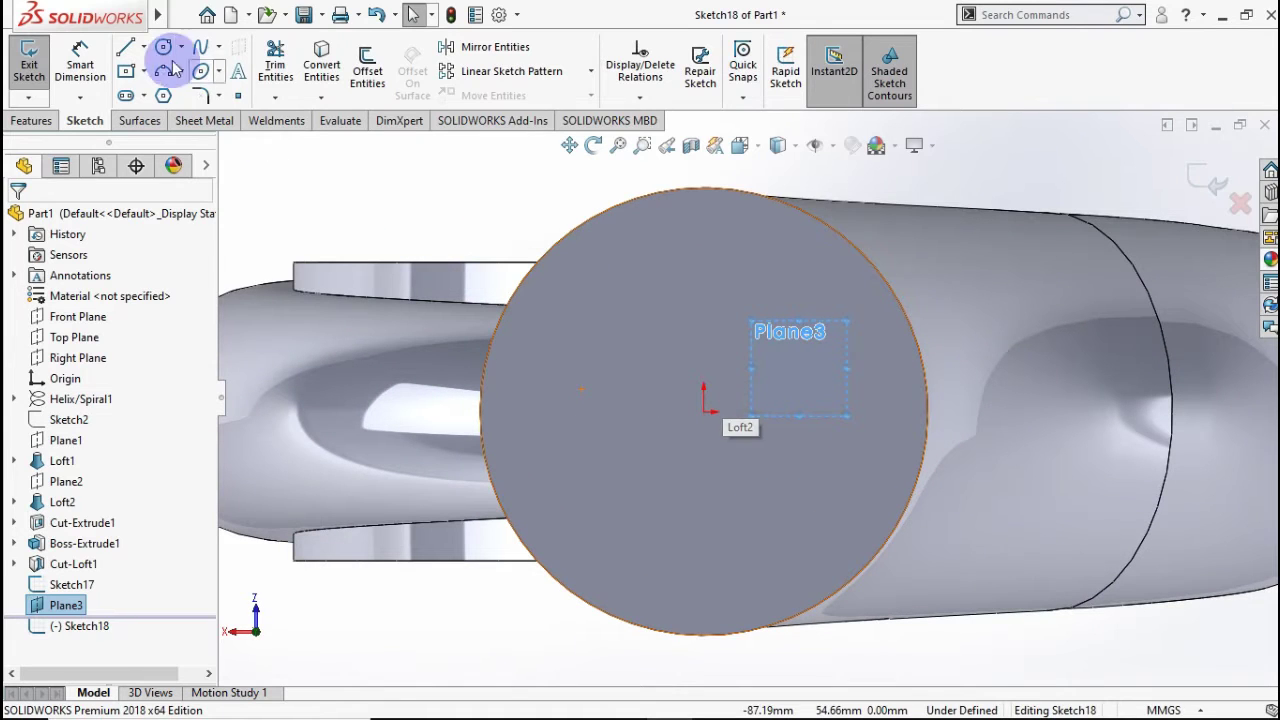
Draw a centerline from the origin and a circle centred at its end.
{"action": "left_click", "coordinate": [143, 47]}
{"action": "left_click", "coordinate": [160, 91]}
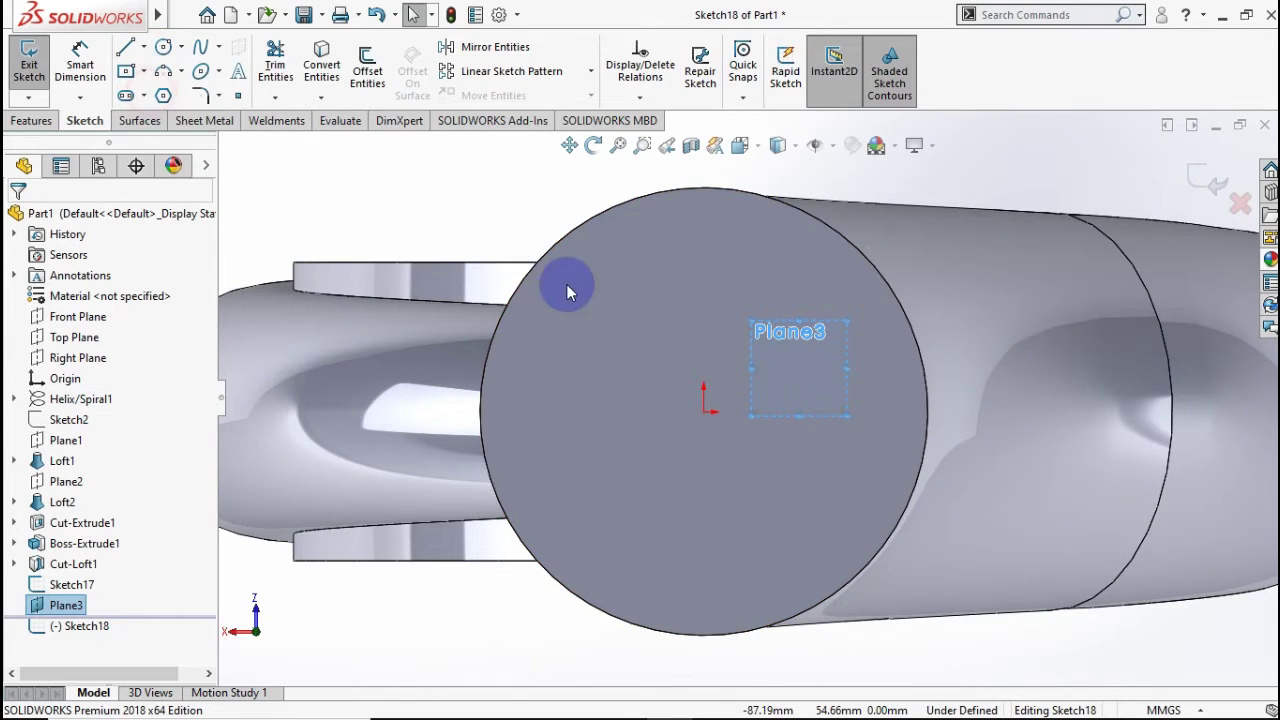
{"action": "left_click", "coordinate": [727, 413]}
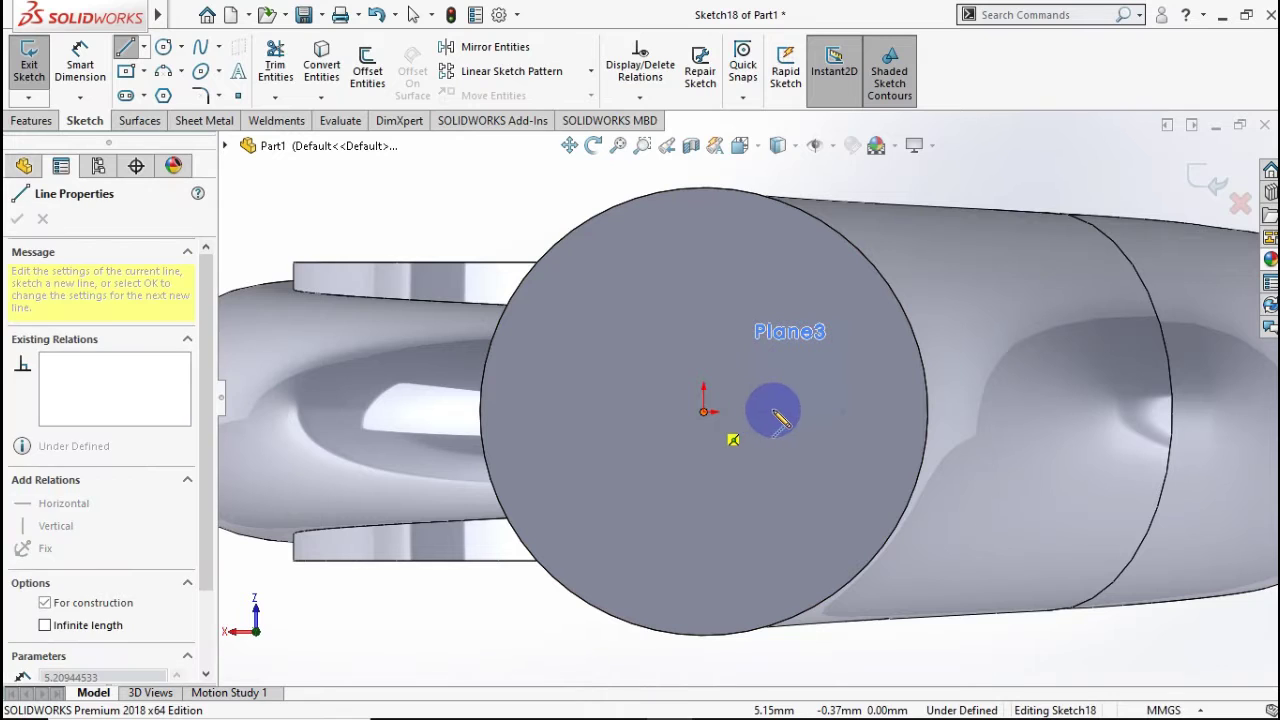
{"action": "double_click", "coordinate": [774, 411]}
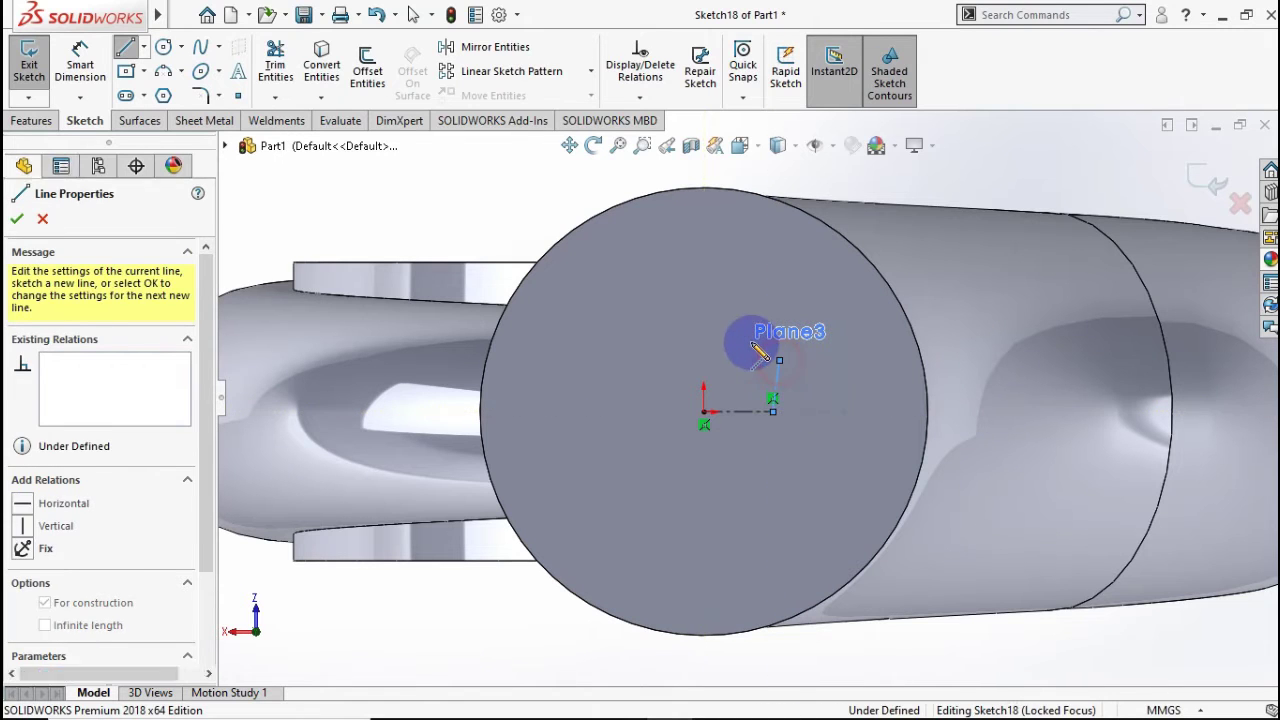
{"action": "left_click", "coordinate": [163, 47]}
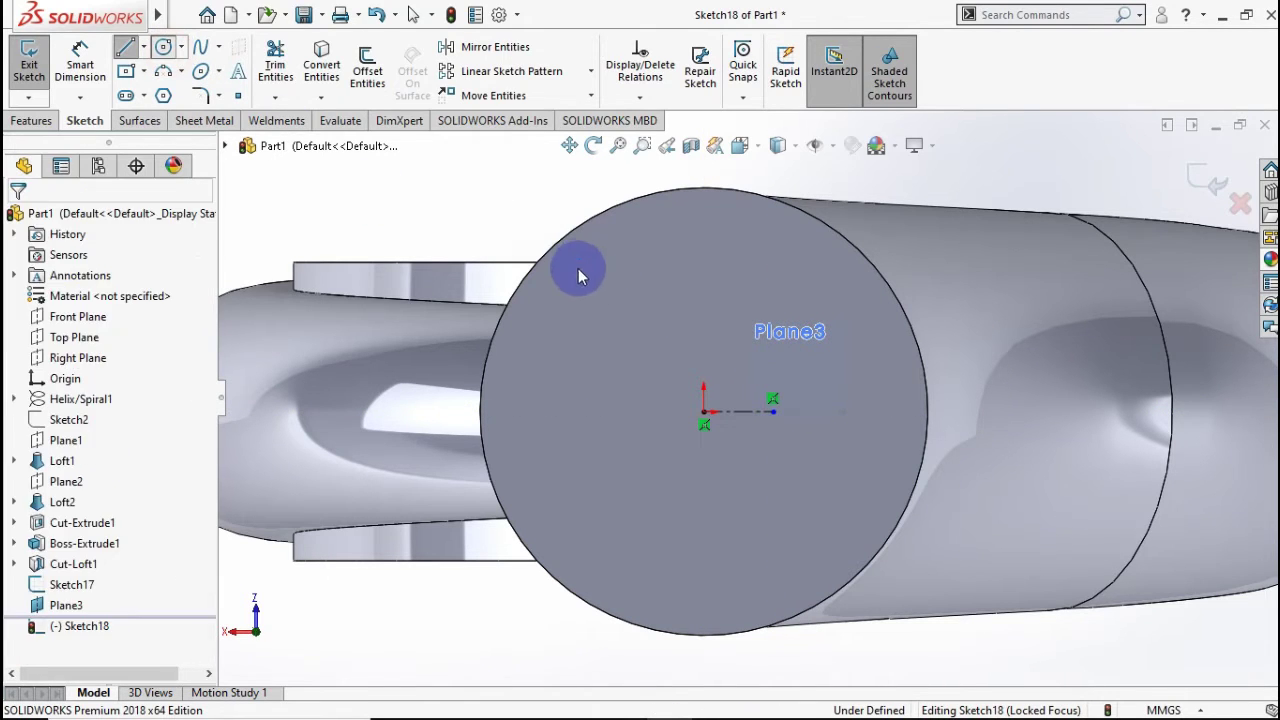
{"action": "left_click", "coordinate": [773, 411]}
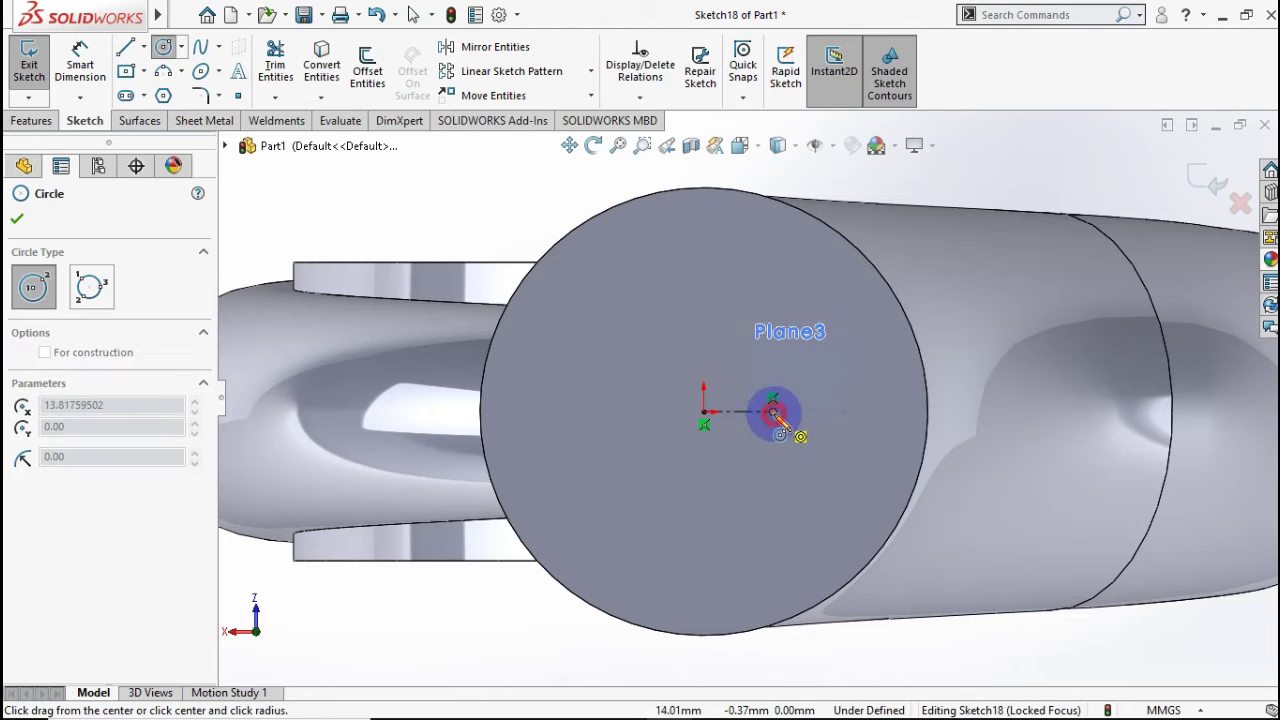
{"action": "left_click", "coordinate": [807, 377]}
Dimension the centerline 8 mm long and the circle 20 mm in diameter.
{"action": "left_click", "coordinate": [80, 62]}
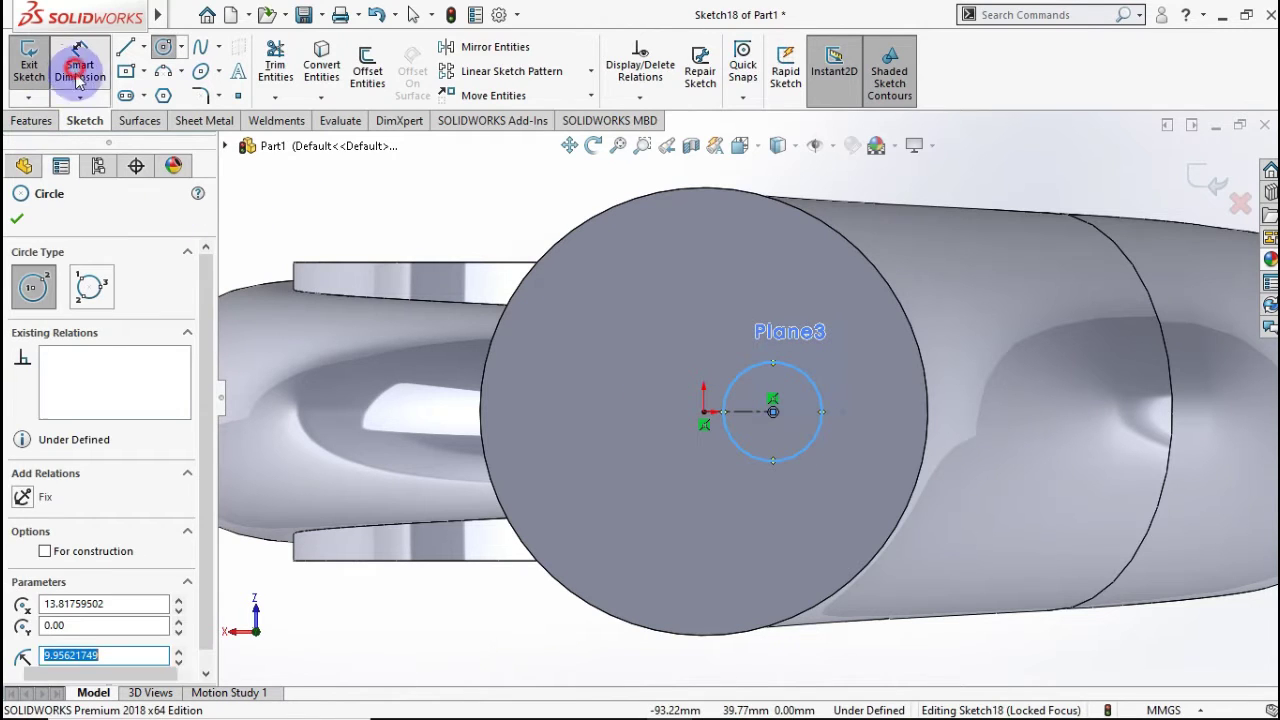
{"action": "left_click", "coordinate": [740, 416]}
{"action": "left_click", "coordinate": [735, 335]}
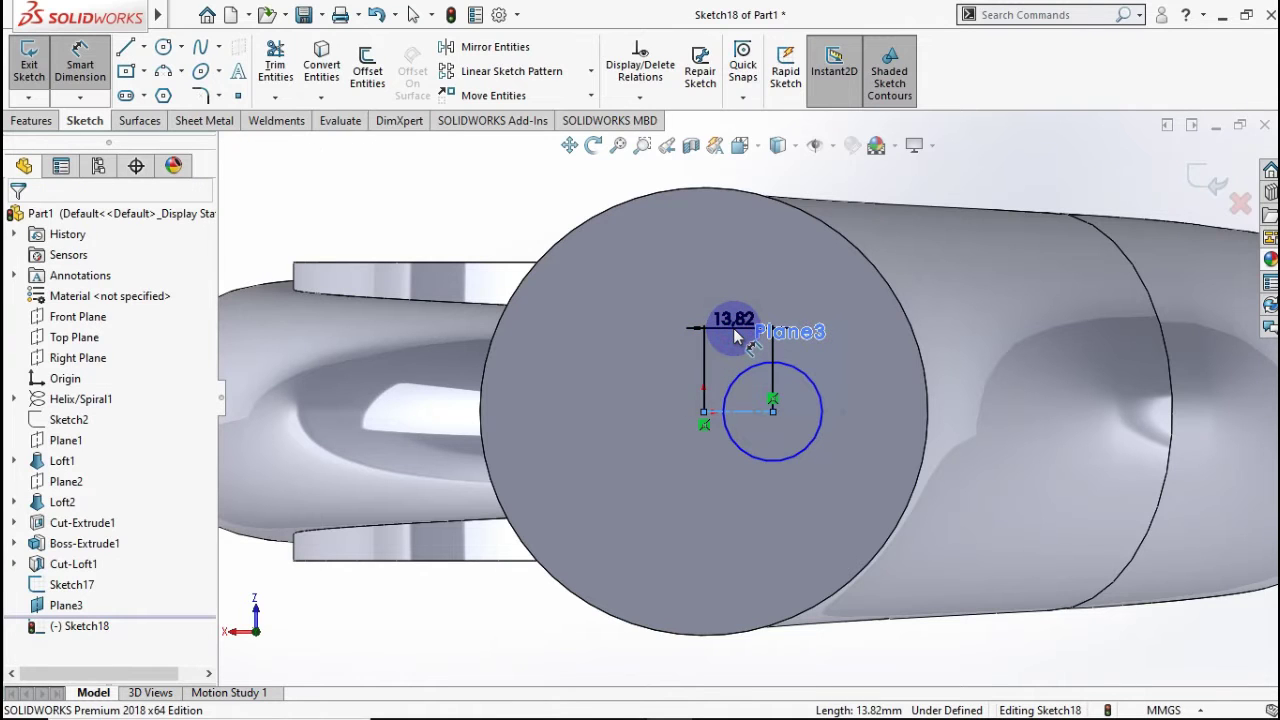
{"action": "type", "text": "8"}
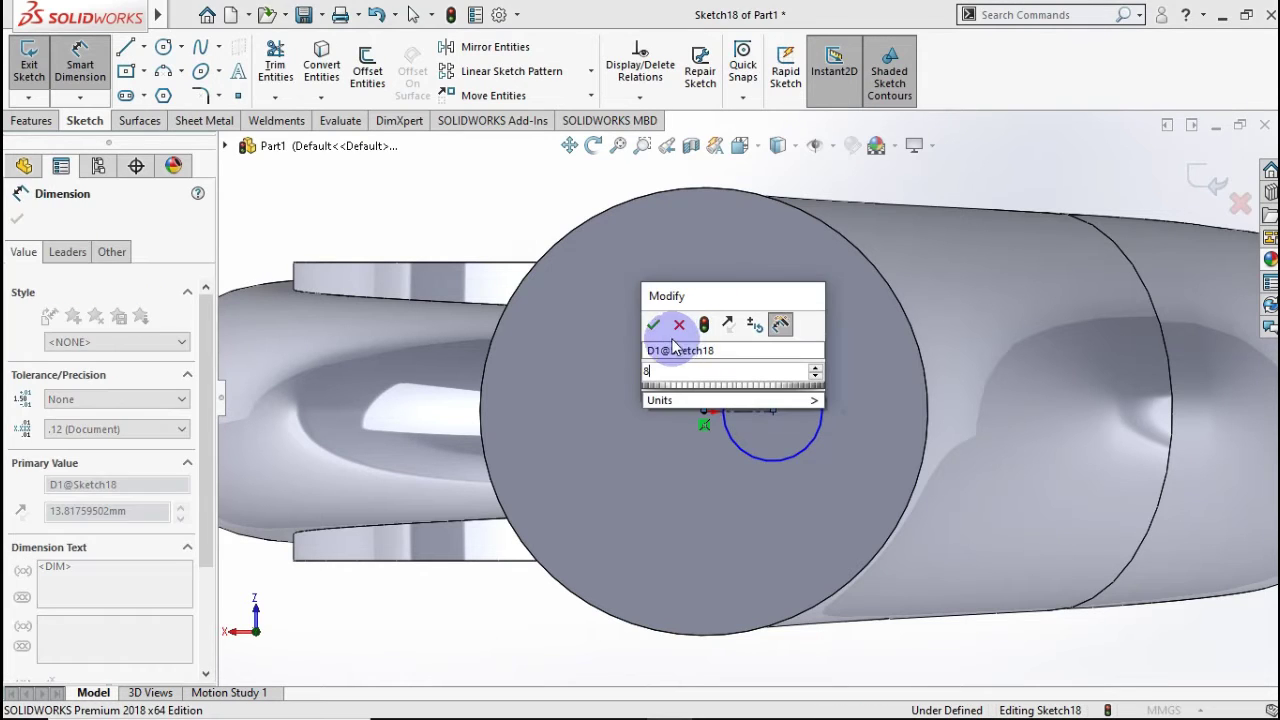
{"action": "left_click", "coordinate": [657, 326]}
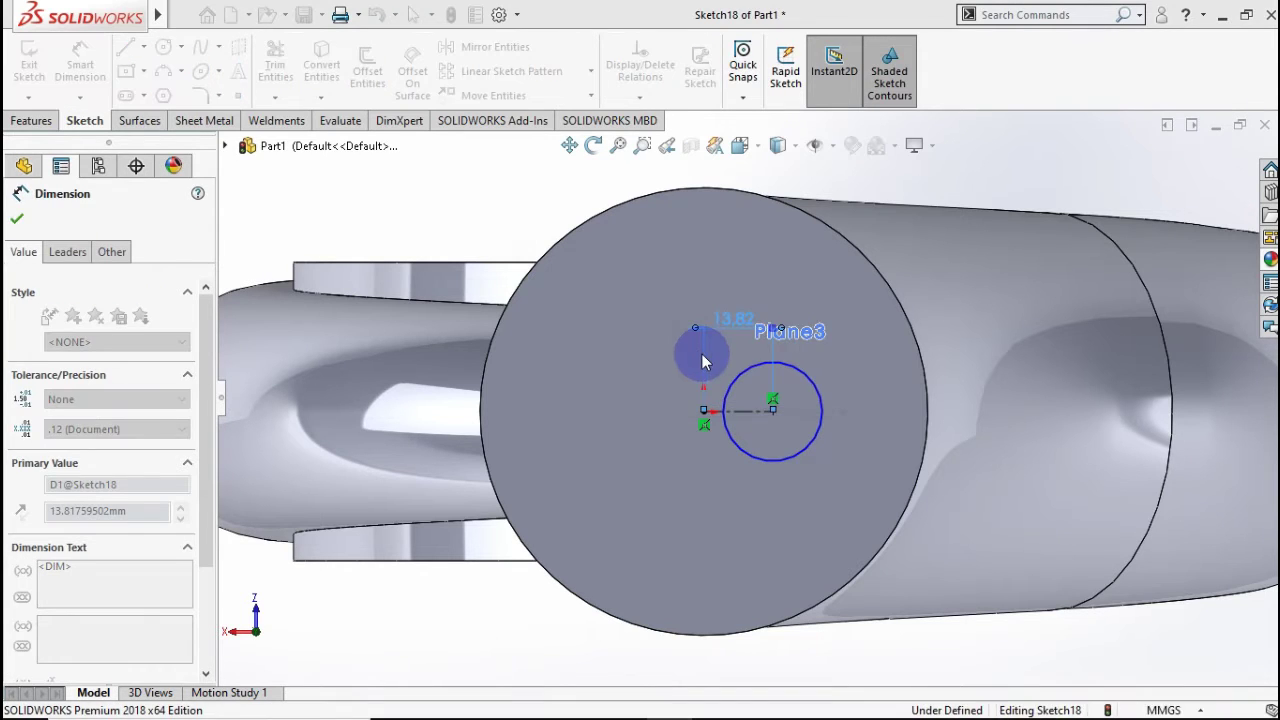
{"action": "left_click", "coordinate": [812, 380]}
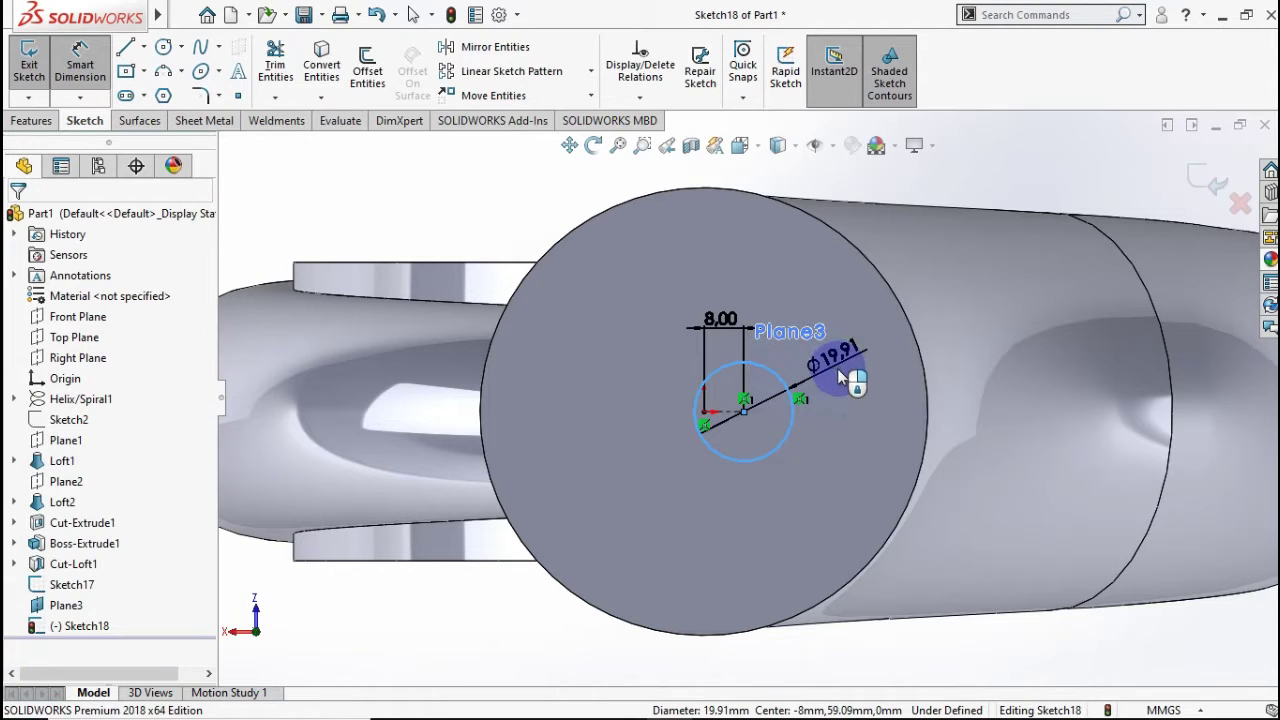
{"action": "left_click", "coordinate": [837, 368]}
{"action": "type", "text": "20"}
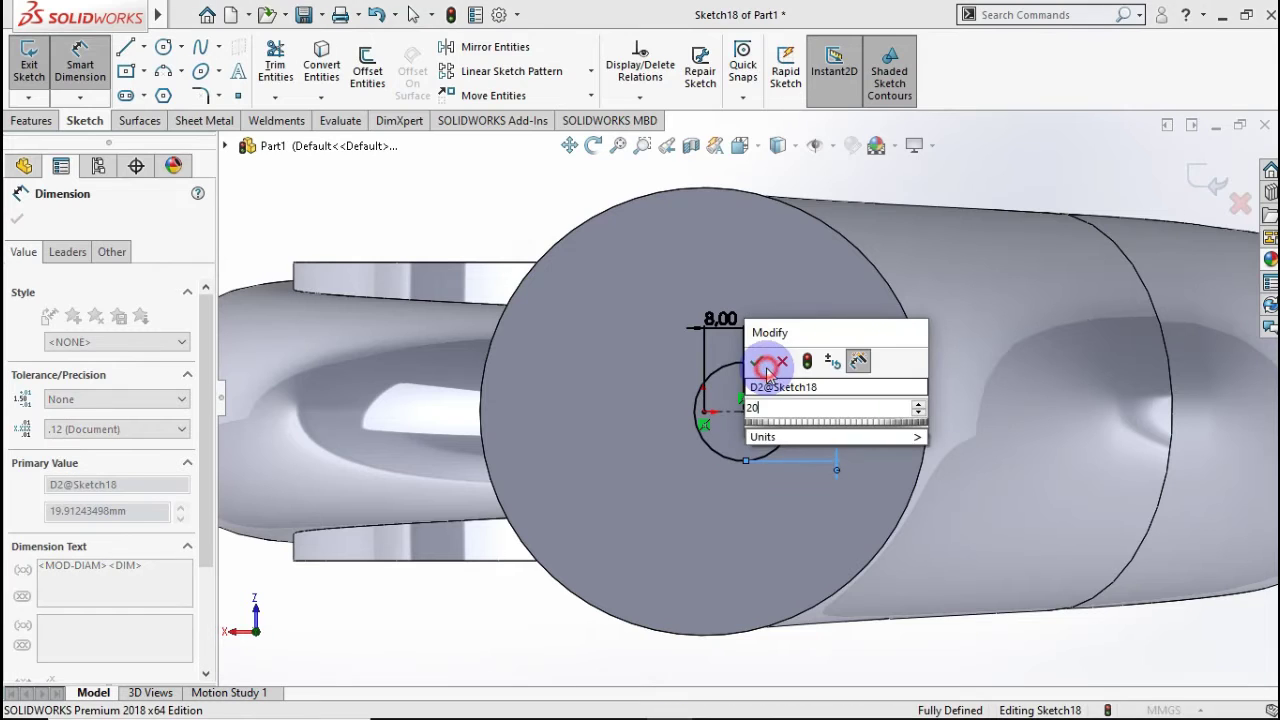
{"action": "left_click", "coordinate": [765, 367]}
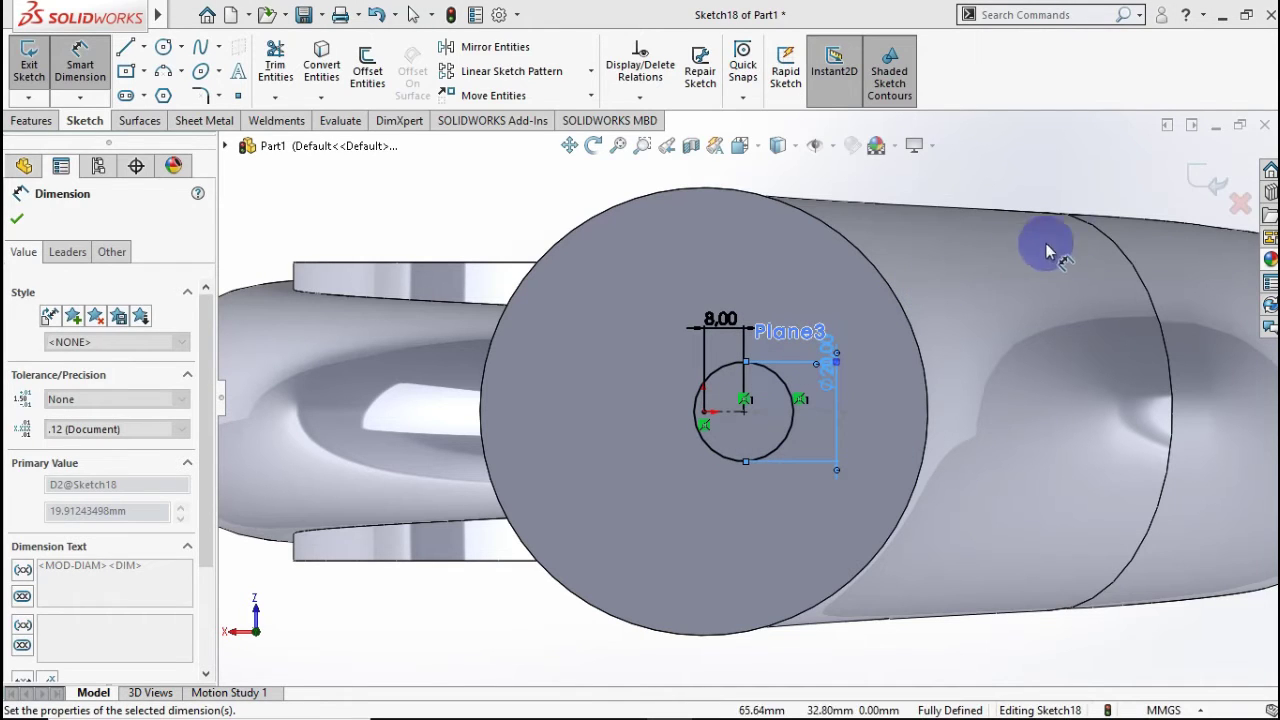
{"action": "left_click", "coordinate": [918, 262]}
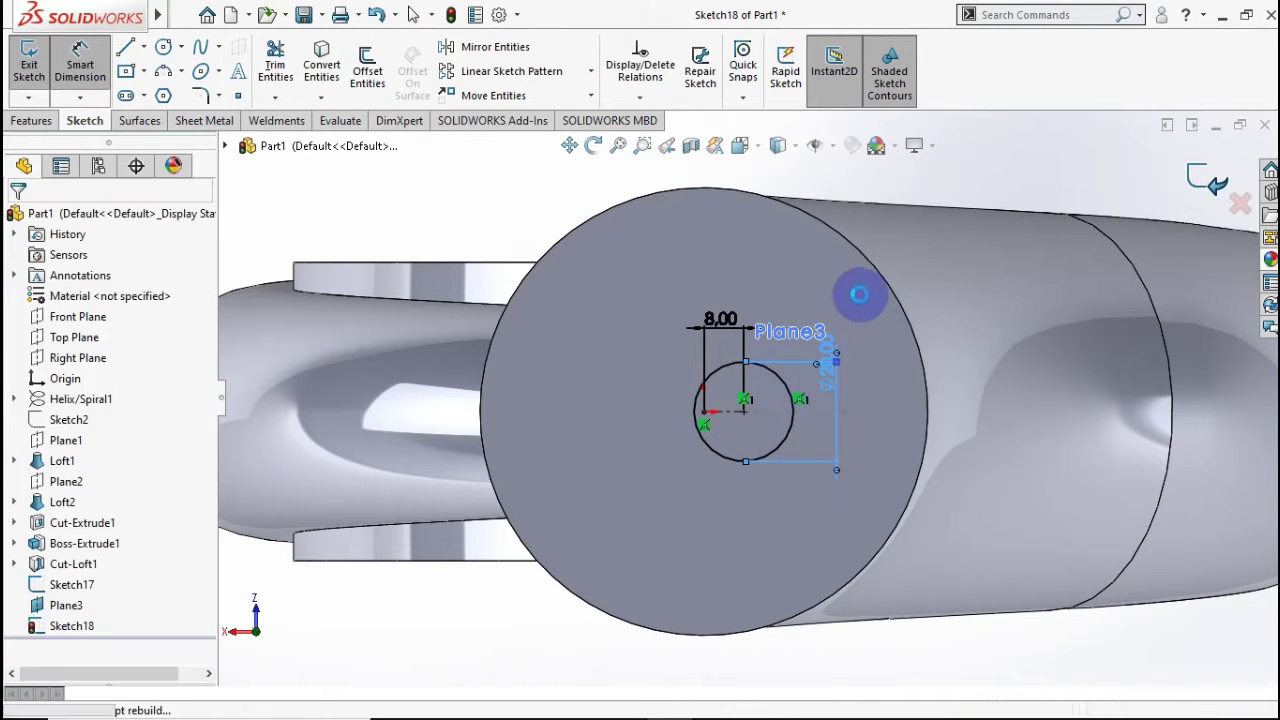
{"action": "right_click_drag", "start_coordinate": [740, 338], "coordinate": [693, 349]}
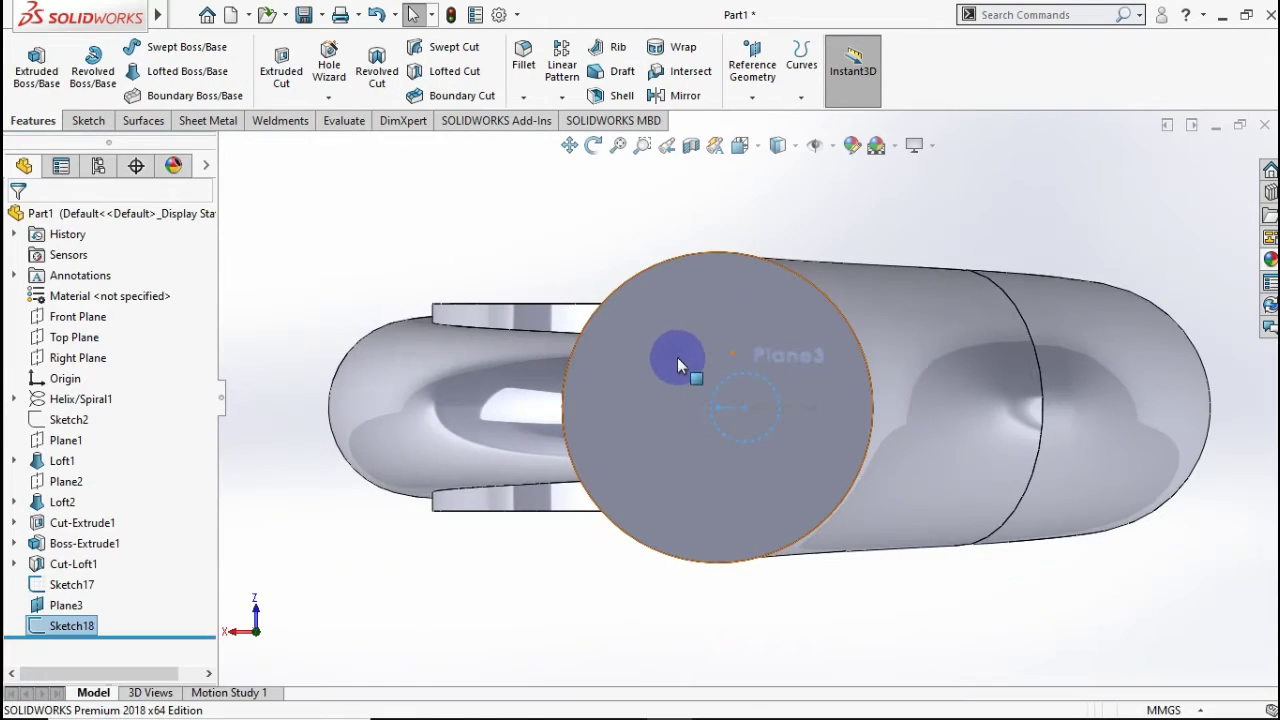
Hide Plane3 and Sketch17, then orbit to look into the ring's opening.
{"action": "middle_click_drag", "start_coordinate": [667, 341], "coordinate": [760, 345]}
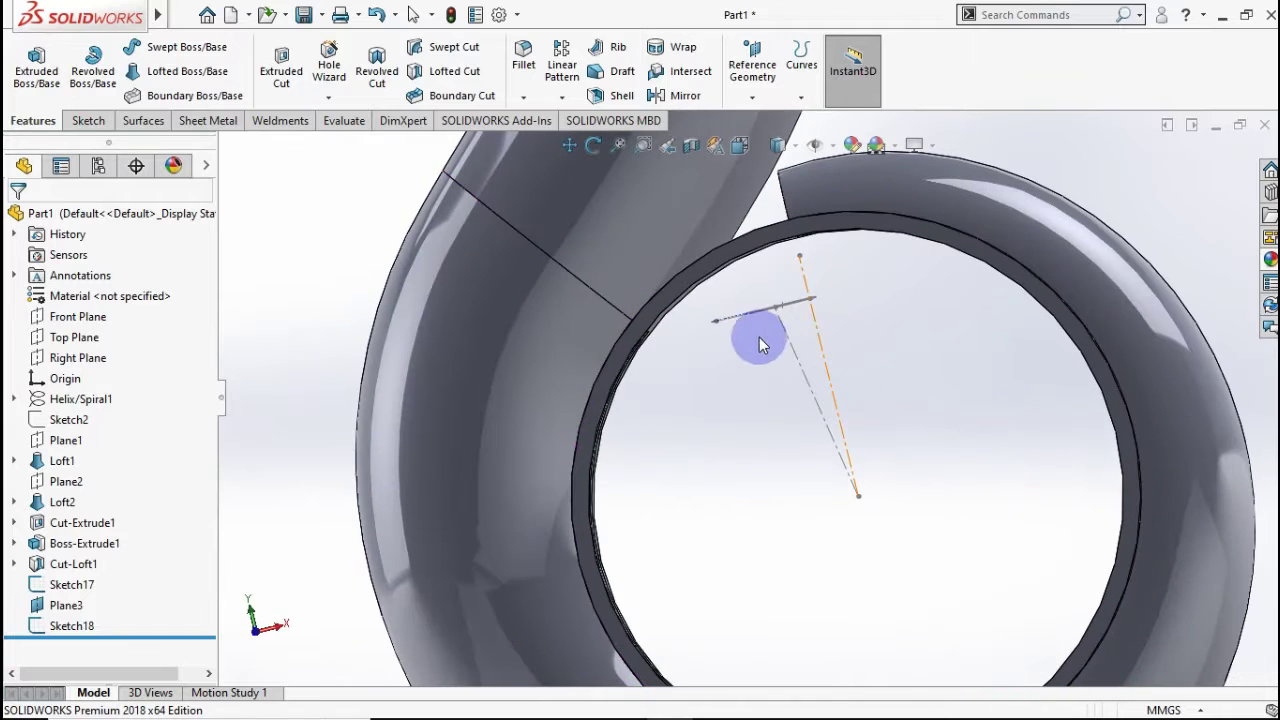
{"action": "right_click", "coordinate": [45, 606]}
{"action": "left_click", "coordinate": [86, 287]}
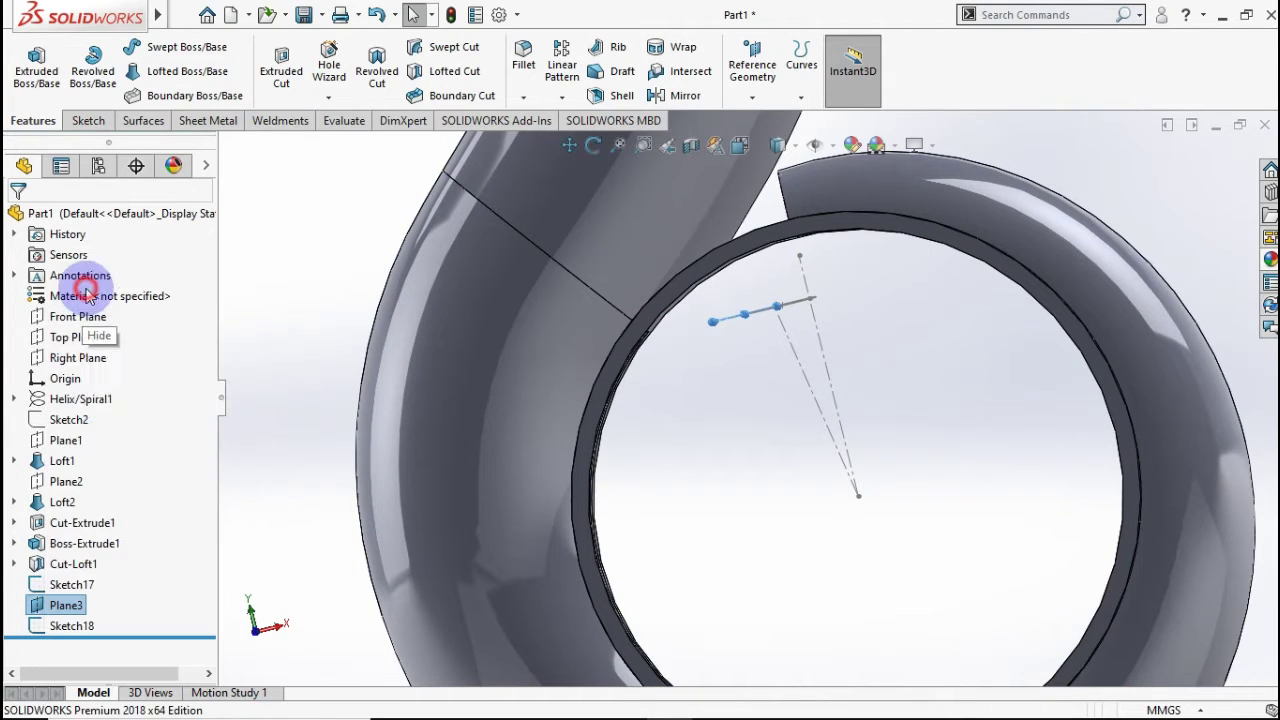
{"action": "right_click", "coordinate": [74, 584]}
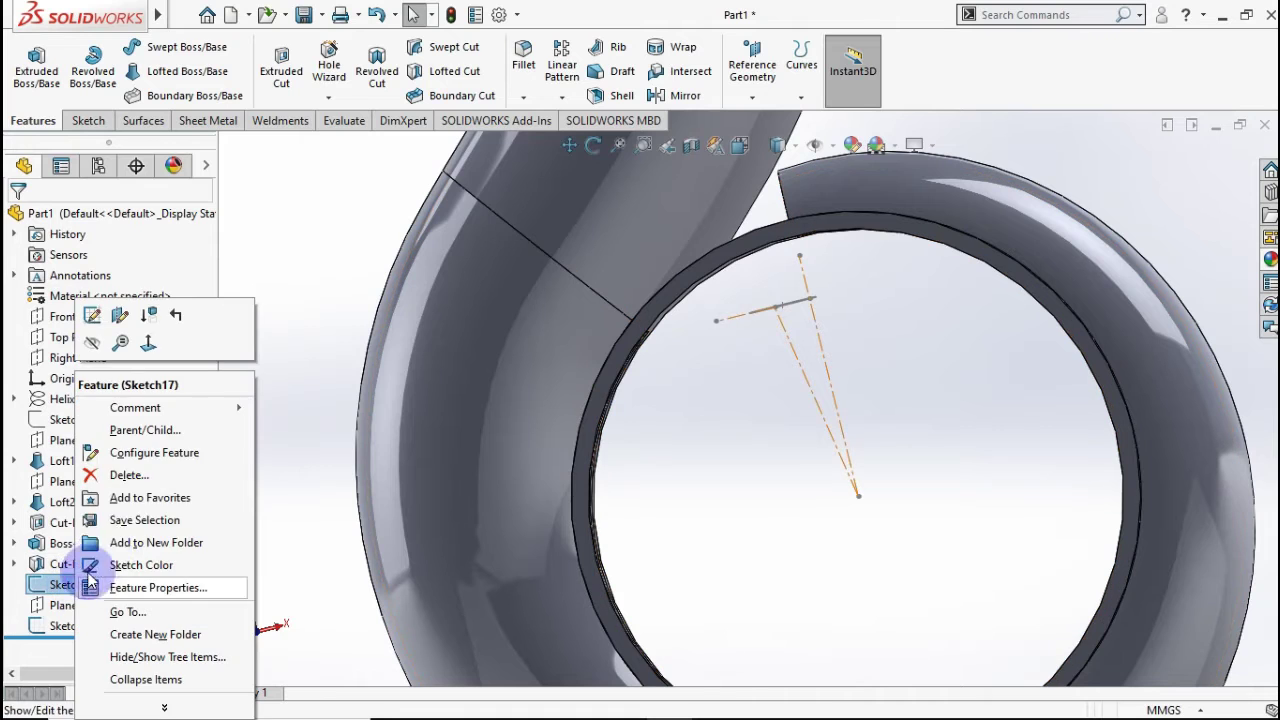
{"action": "left_click", "coordinate": [93, 355]}
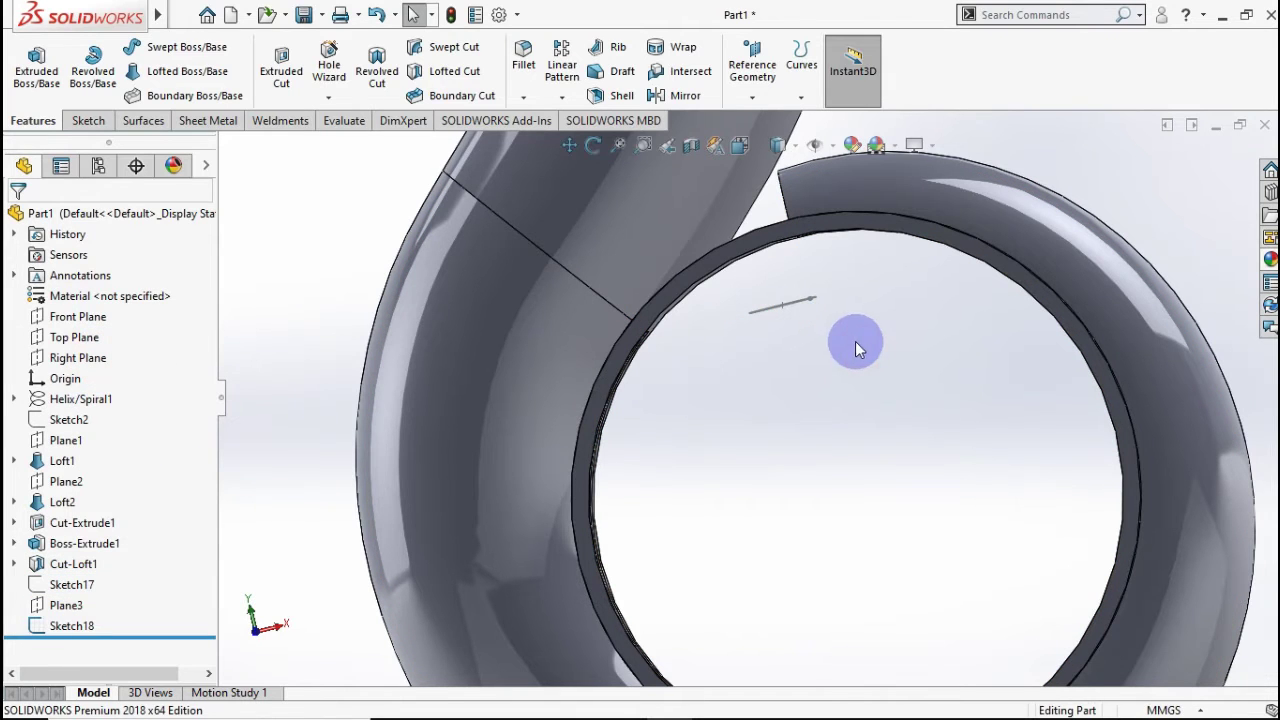
{"action": "scroll", "coordinate": [855, 347], "scroll_direction": "up", "scroll_amount": 3}
{"action": "middle_click_drag", "start_coordinate": [849, 371], "coordinate": [829, 349]}
{"action": "scroll", "coordinate": [672, 400], "scroll_direction": "down", "scroll_amount": 2}
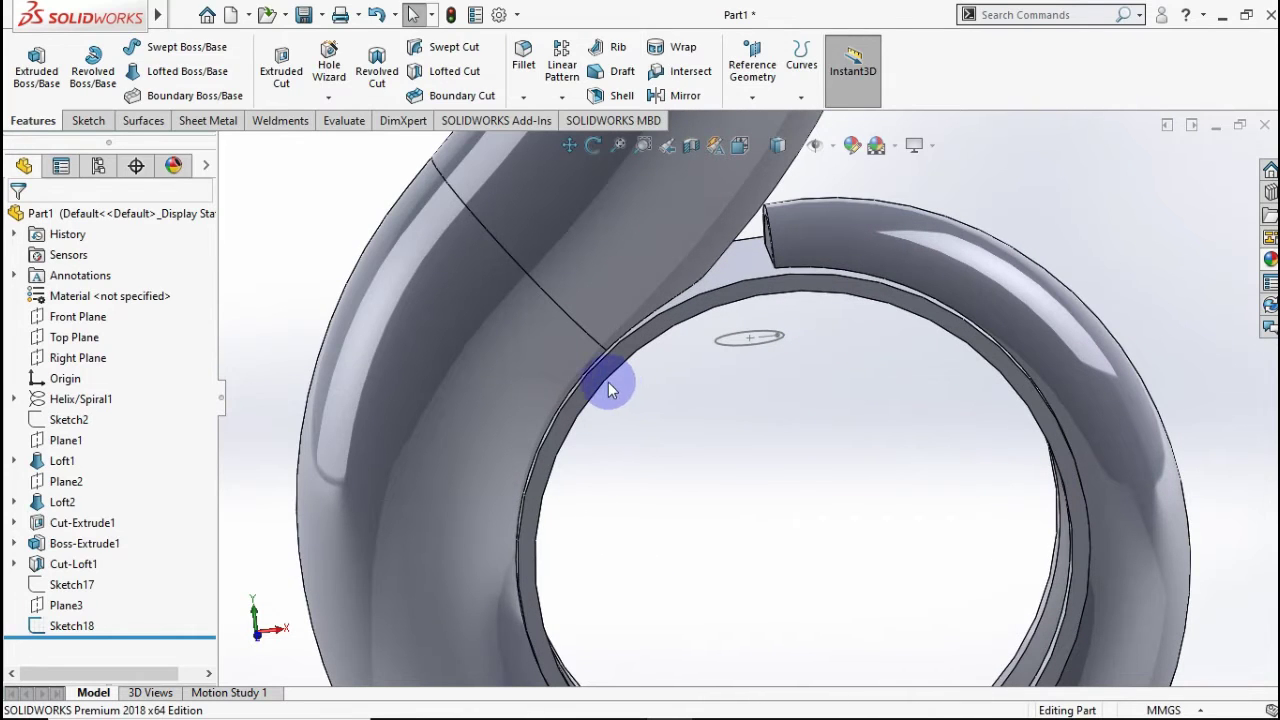
{"action": "left_click", "coordinate": [79, 320]}
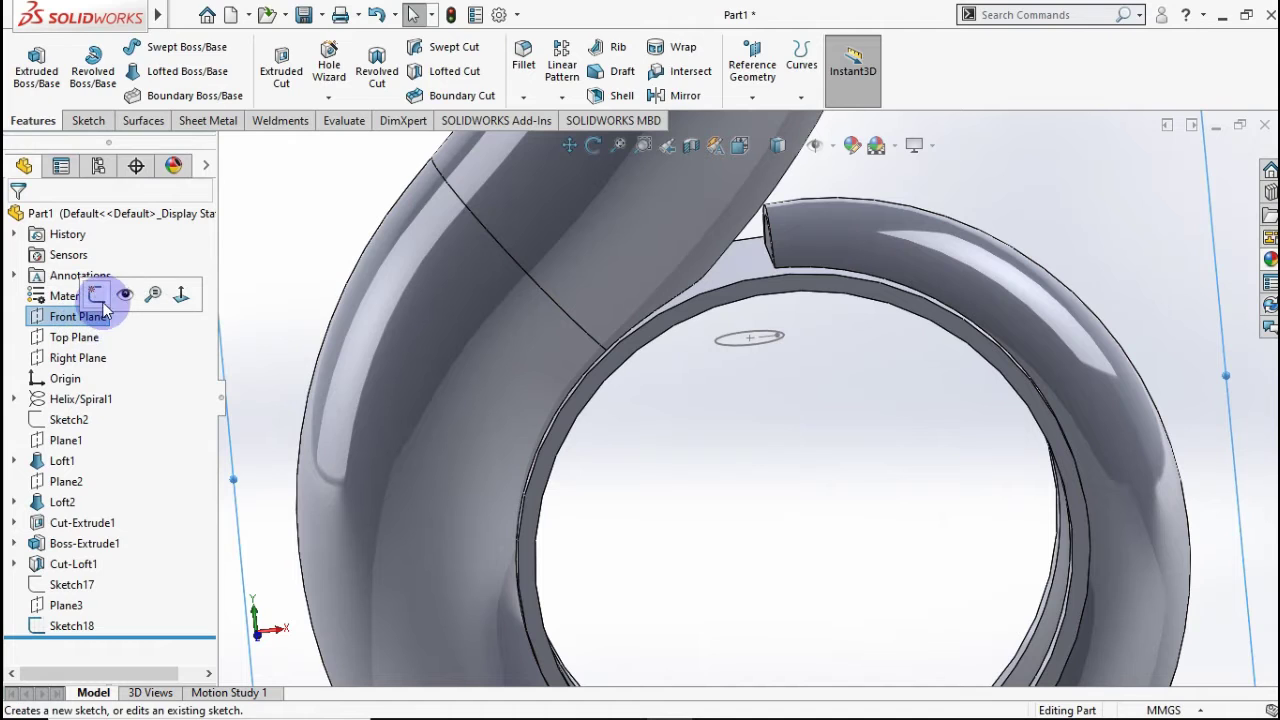
Start a Front Plane sketch and show Sketch16 from under Cut-Loft1.
{"action": "left_click", "coordinate": [95, 294]}
{"action": "scroll", "coordinate": [812, 283], "scroll_direction": "down", "scroll_amount": 2}
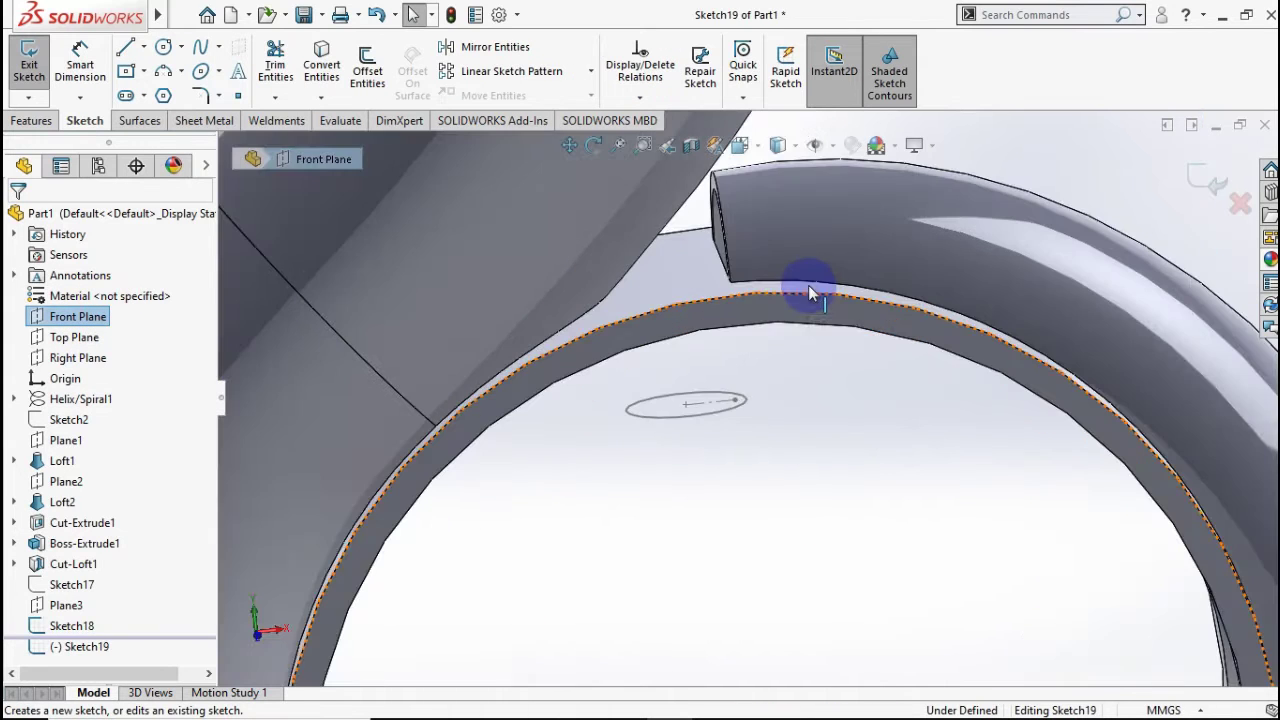
{"action": "scroll", "coordinate": [804, 288], "scroll_direction": "down", "scroll_amount": 2}
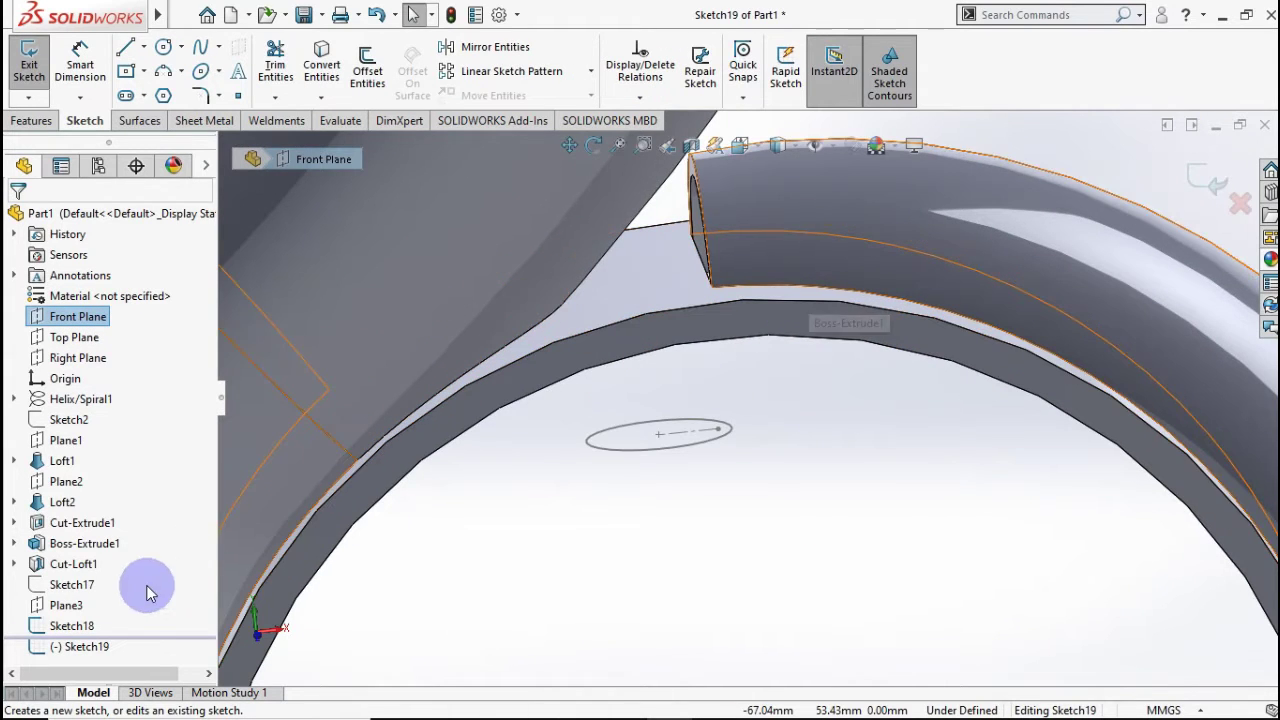
{"action": "left_click", "coordinate": [16, 564]}
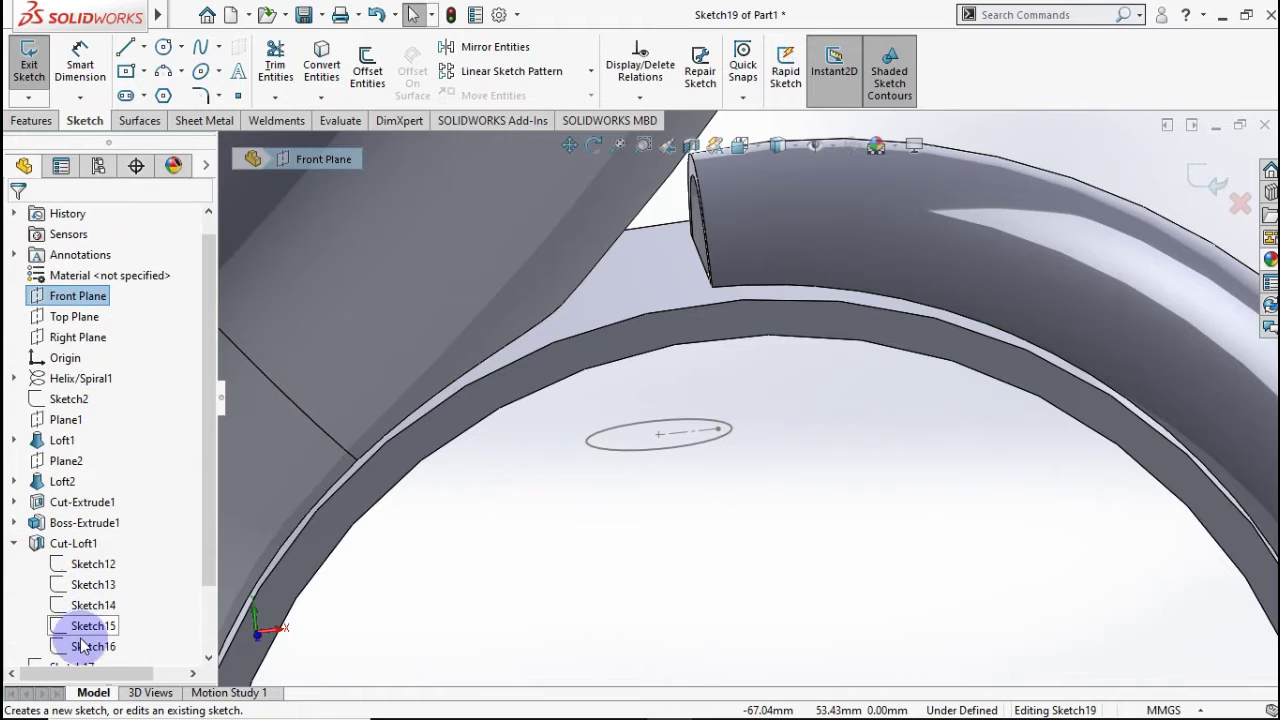
{"action": "left_click", "coordinate": [83, 647]}
{"action": "left_click", "coordinate": [94, 609]}
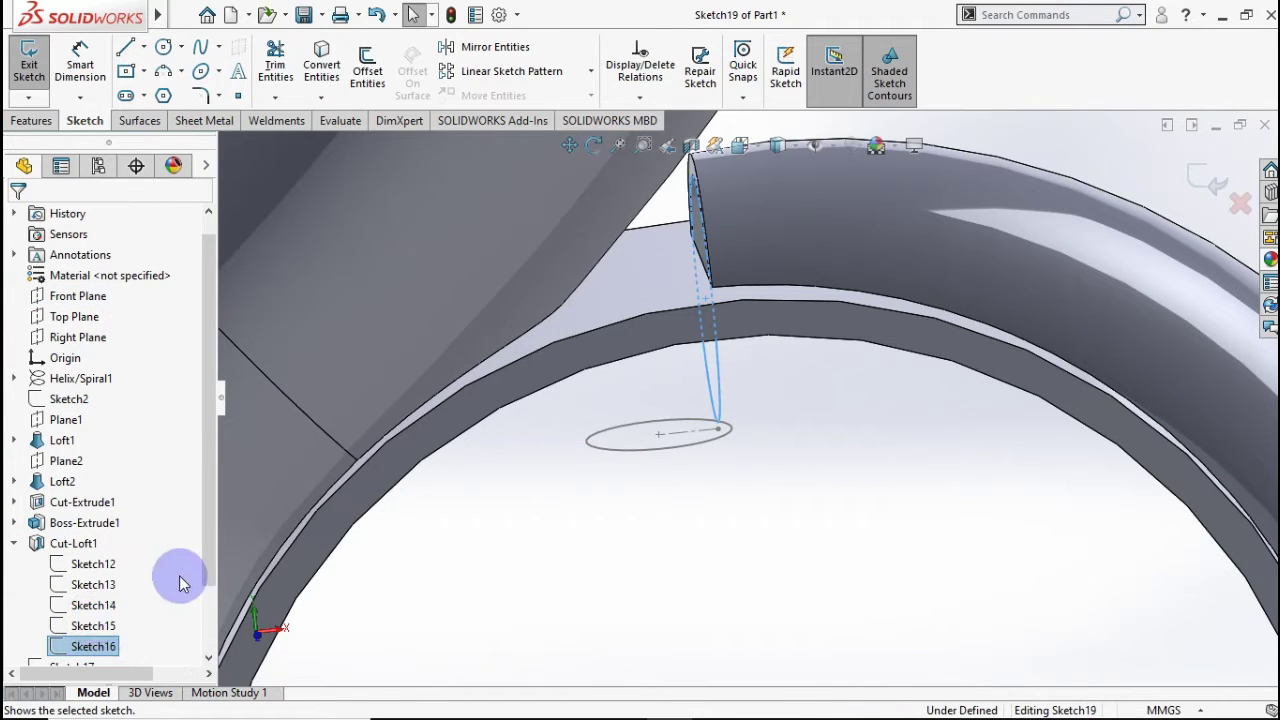
{"action": "left_click", "coordinate": [526, 491]}
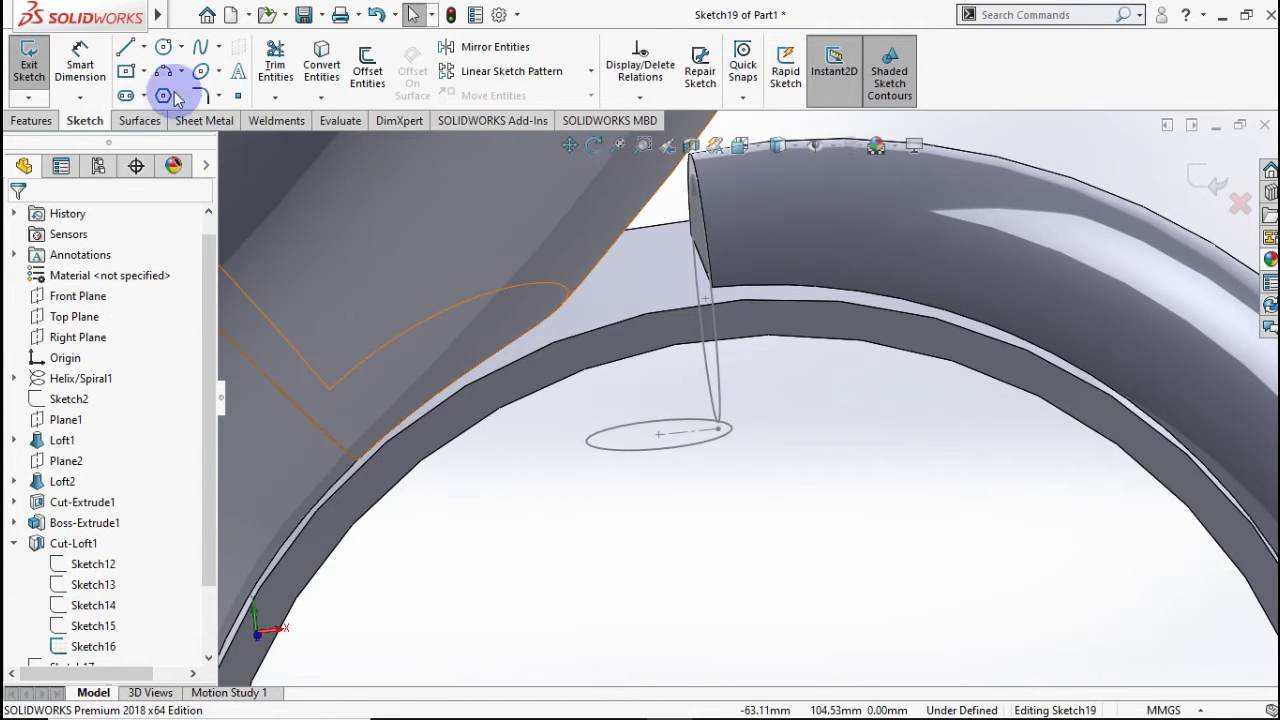
Draw a spline from the ellipse centre up to the outlet rim, viewed from the front.
{"action": "left_click", "coordinate": [143, 46]}
{"action": "left_click", "coordinate": [148, 94]}
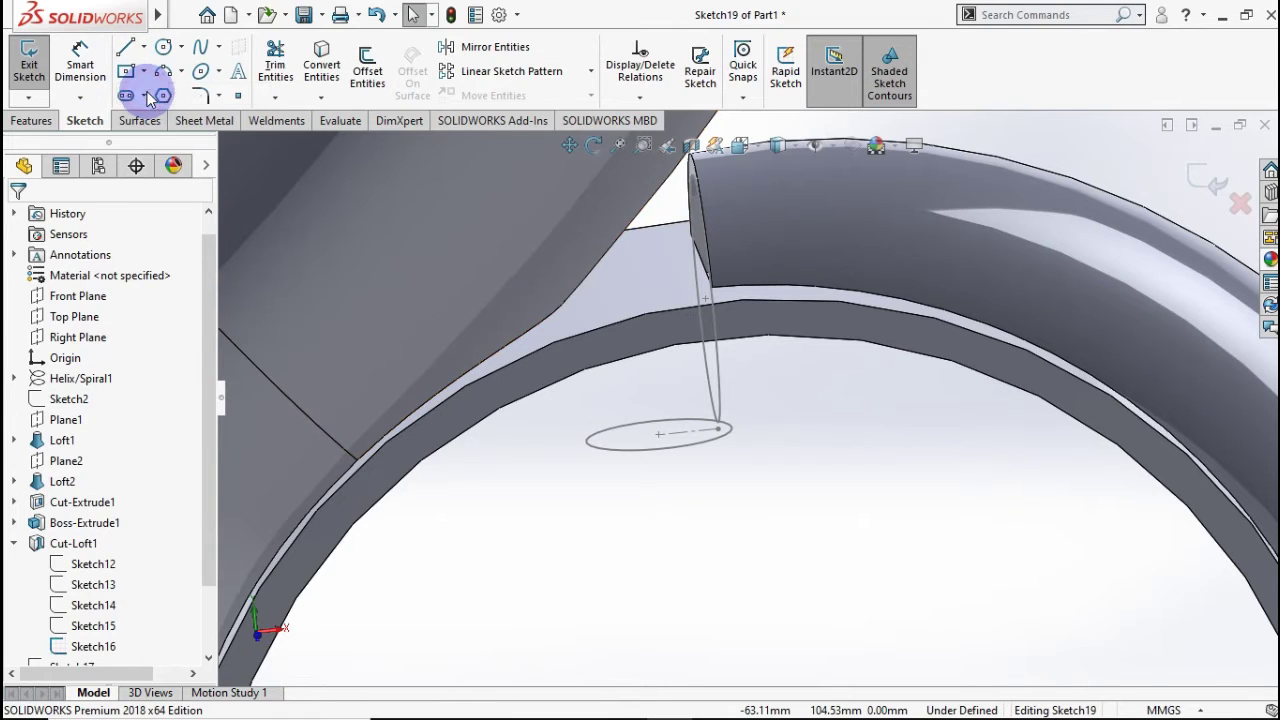
{"action": "left_click", "coordinate": [200, 47]}
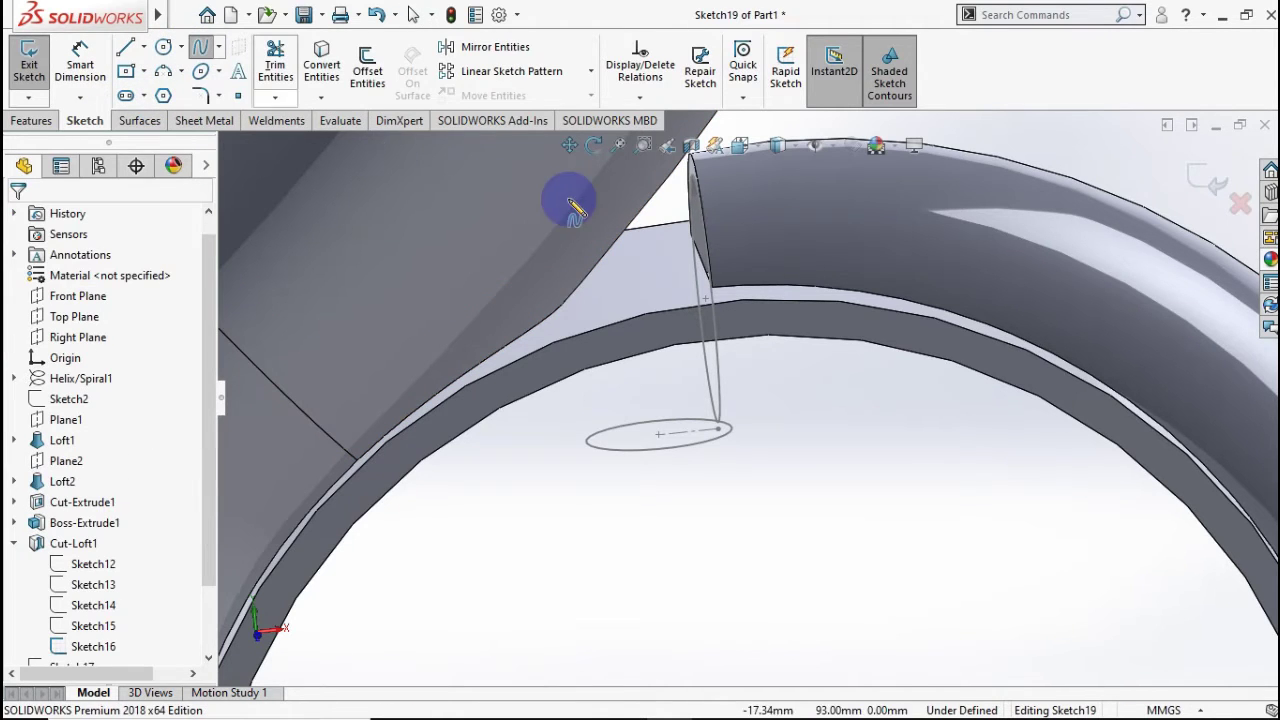
{"action": "left_click", "coordinate": [660, 435]}
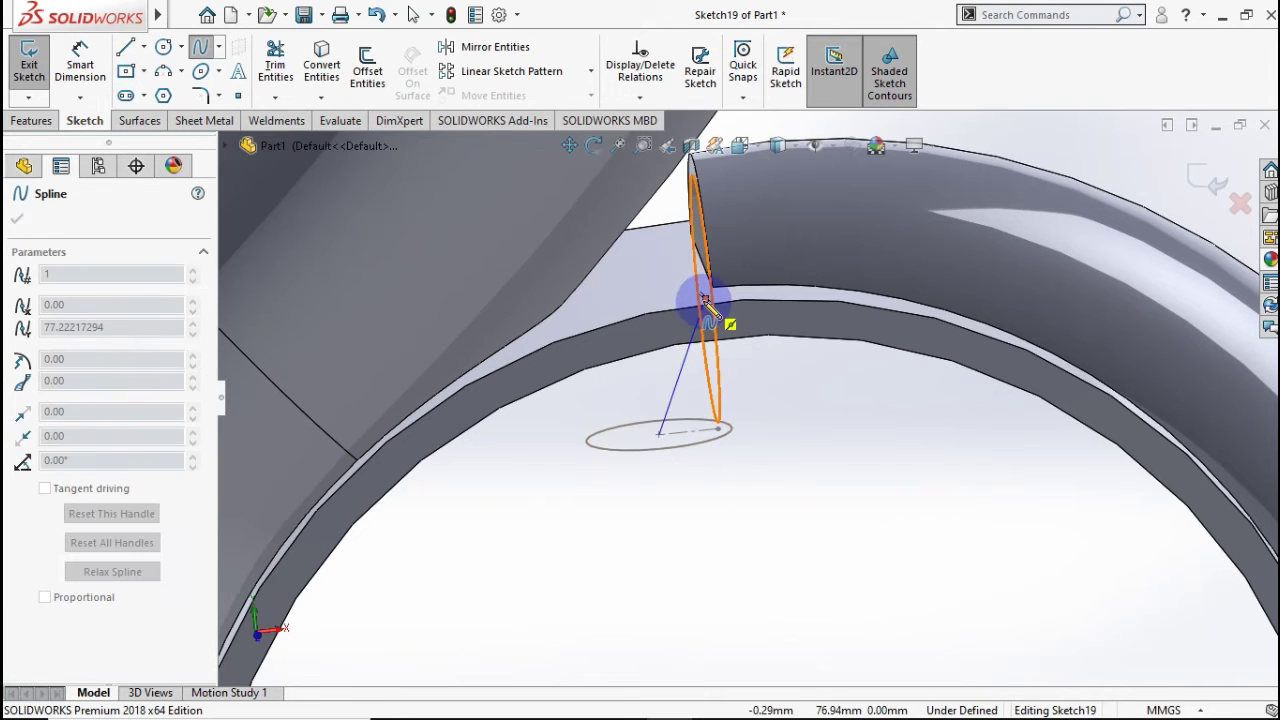
{"action": "double_click", "coordinate": [718, 320]}
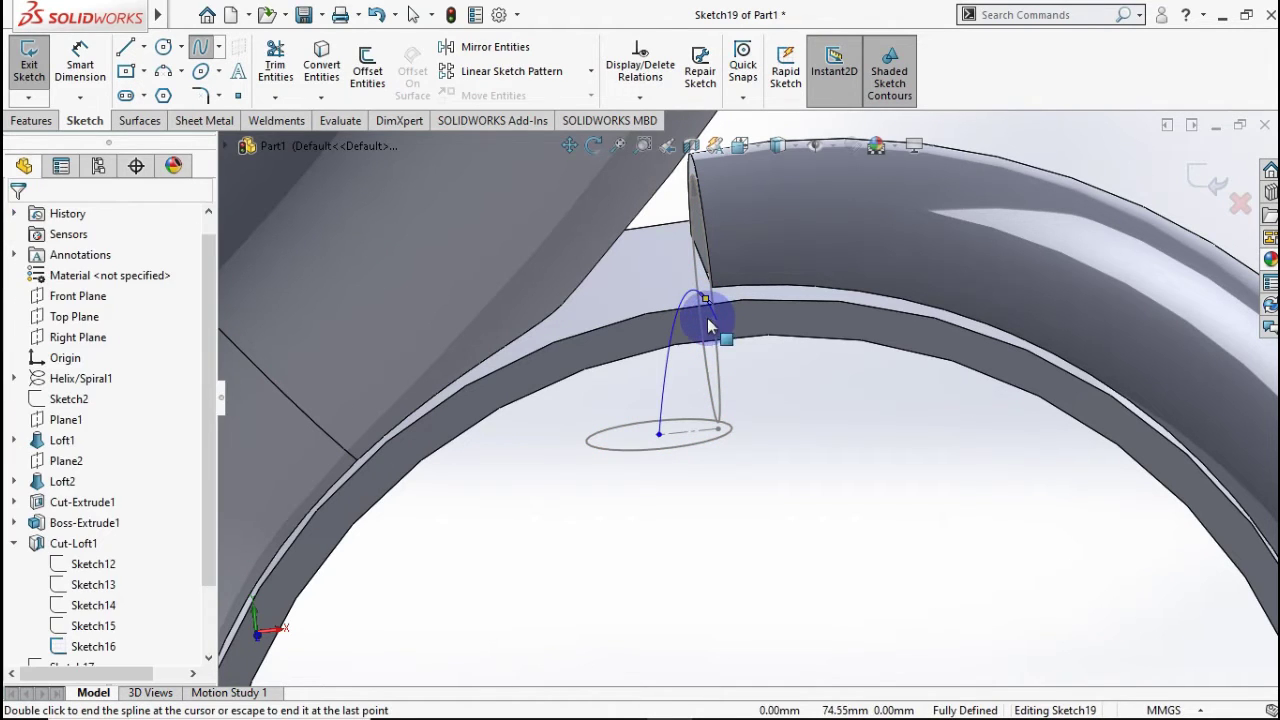
{"action": "key", "text": "ctrl+1"}
{"action": "scroll", "coordinate": [773, 348], "scroll_direction": "down", "scroll_amount": 6}
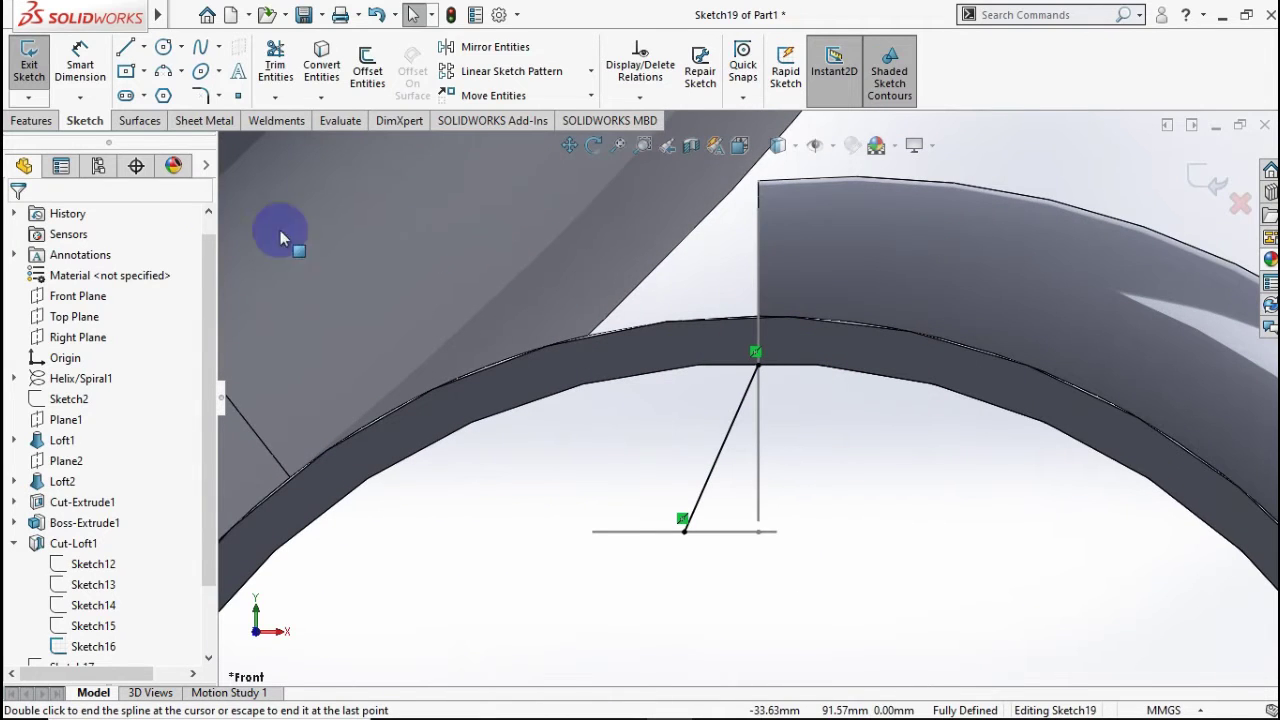
Draw a horizontal centerline along the rim from the spline's top end and make the spline tangent to it.
{"action": "left_click", "coordinate": [144, 47]}
{"action": "left_click", "coordinate": [168, 93]}
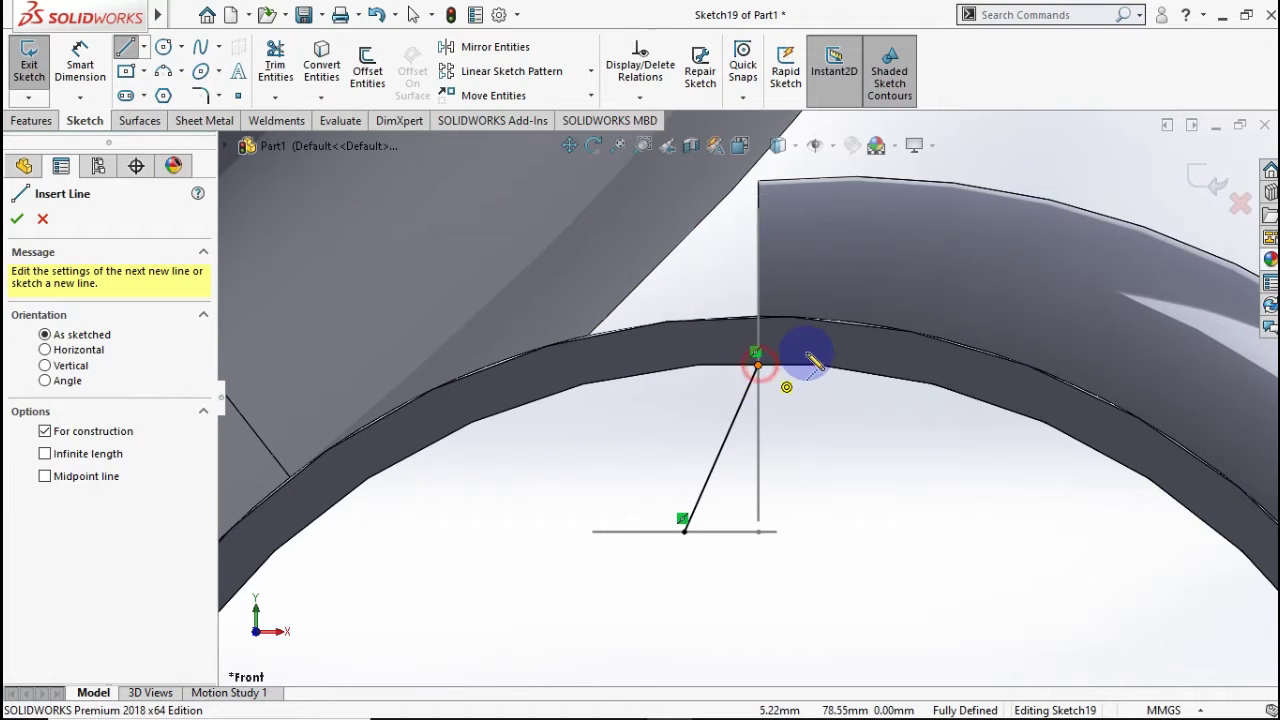
{"action": "left_click", "coordinate": [757, 364]}
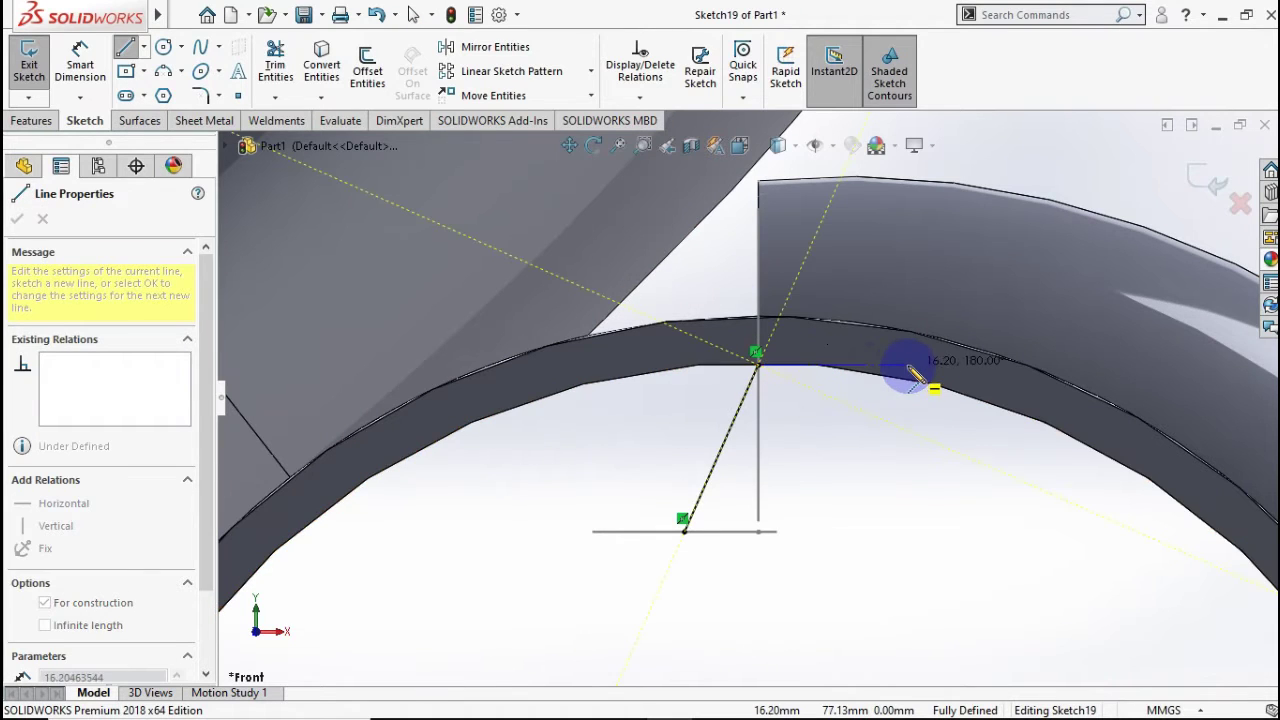
{"action": "left_click", "coordinate": [908, 366]}
{"action": "key", "text": "Escape"}
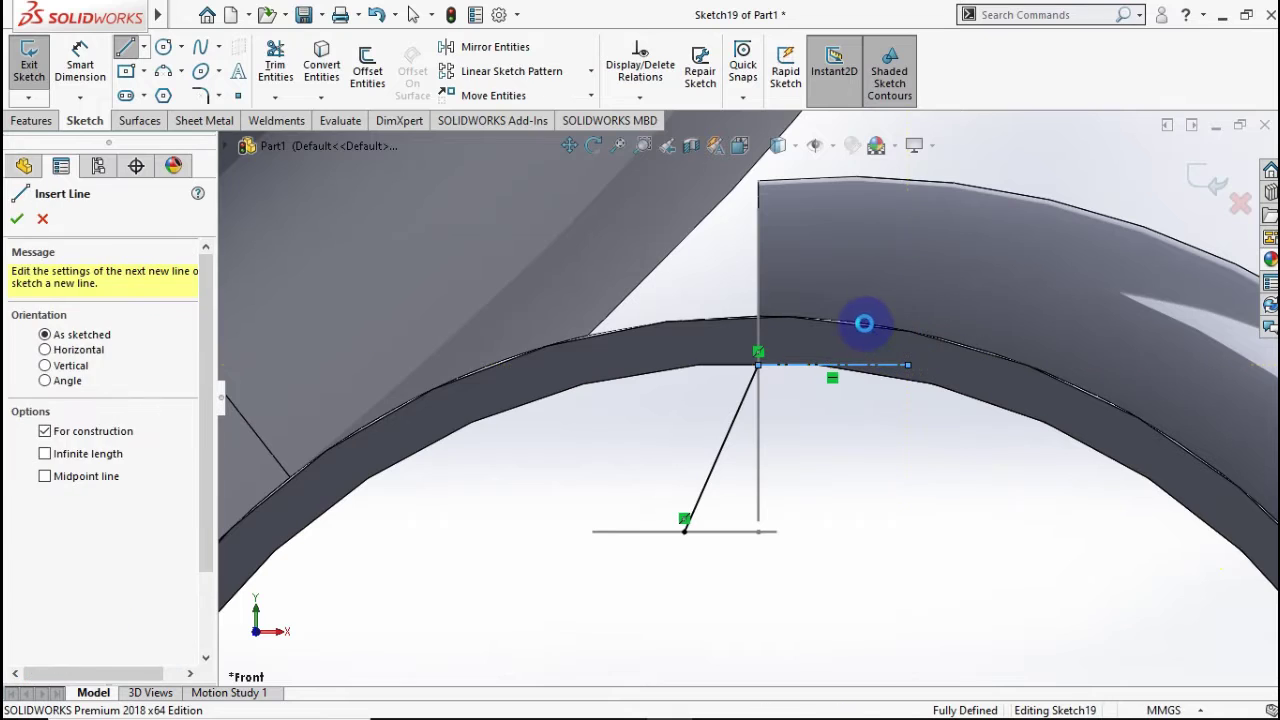
{"action": "key", "text": "Escape"}
{"action": "left_click", "coordinate": [739, 406]}
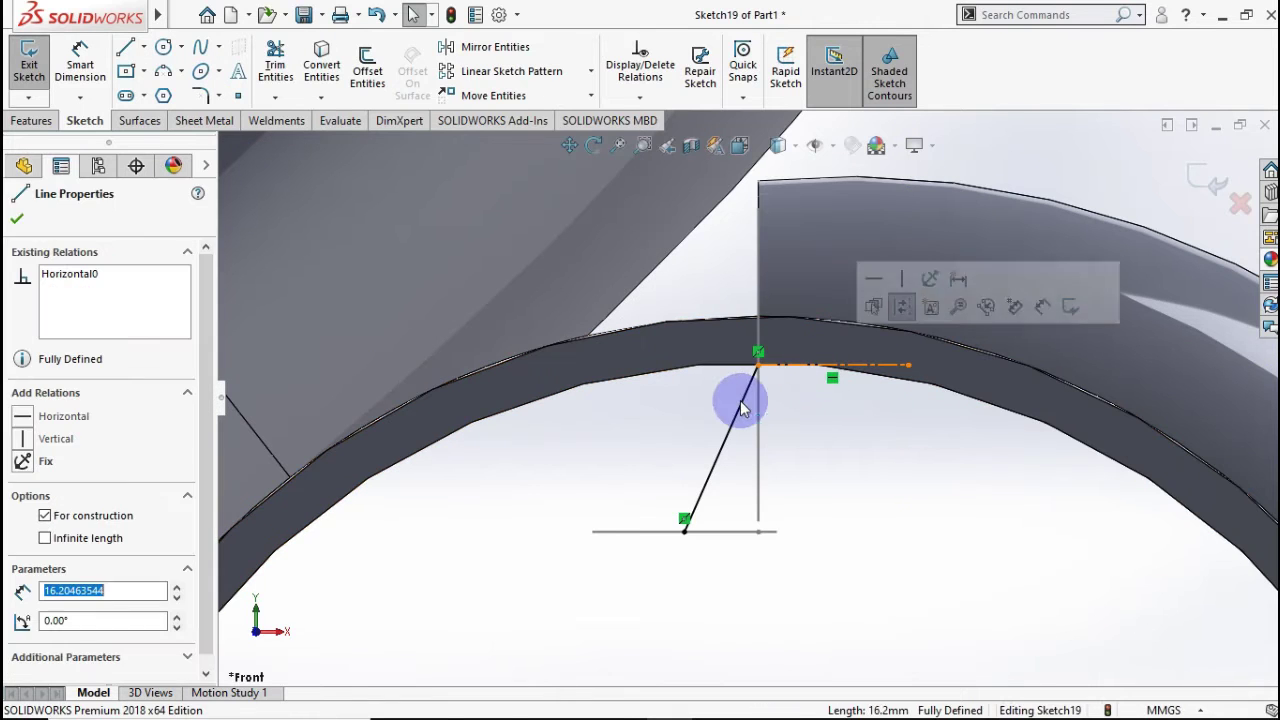
{"action": "left_click", "coordinate": [563, 366], "text": "ctrl"}
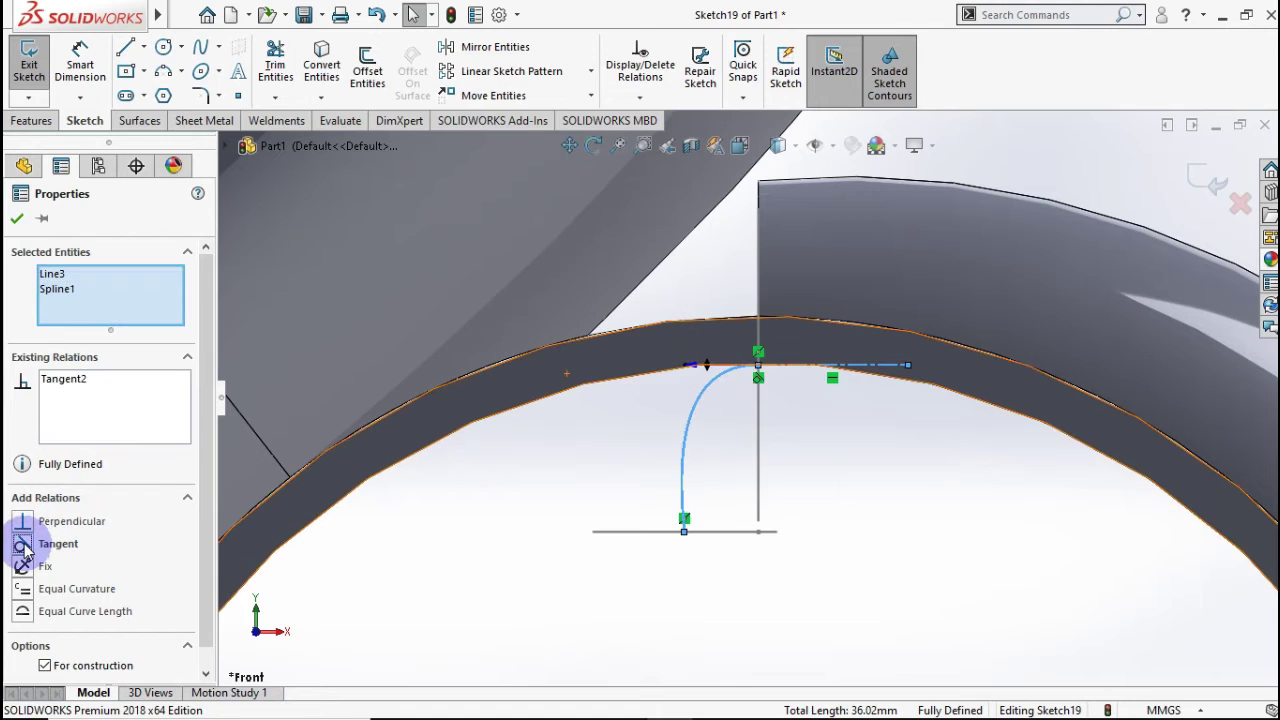
{"action": "left_click", "coordinate": [16, 220]}
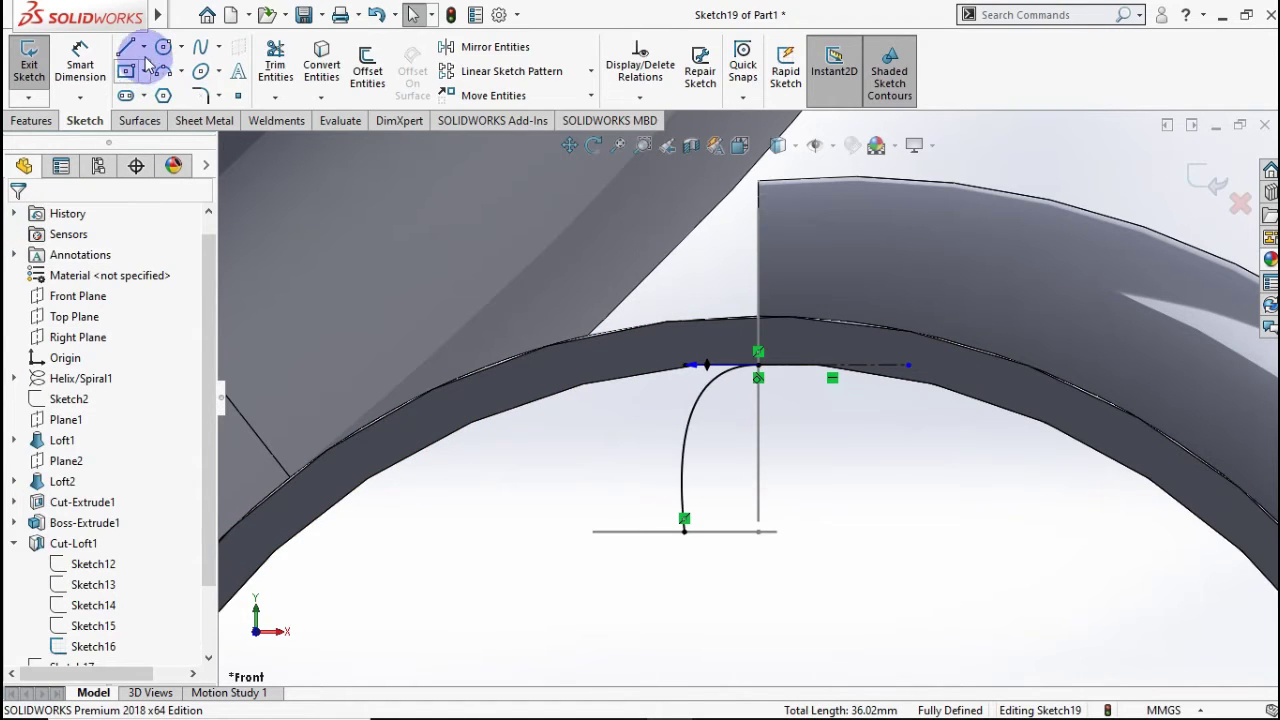
Draw a vertical centerline down from the spline's lower end and make the spline tangent to it.
{"action": "left_click", "coordinate": [145, 50]}
{"action": "left_click", "coordinate": [165, 91]}
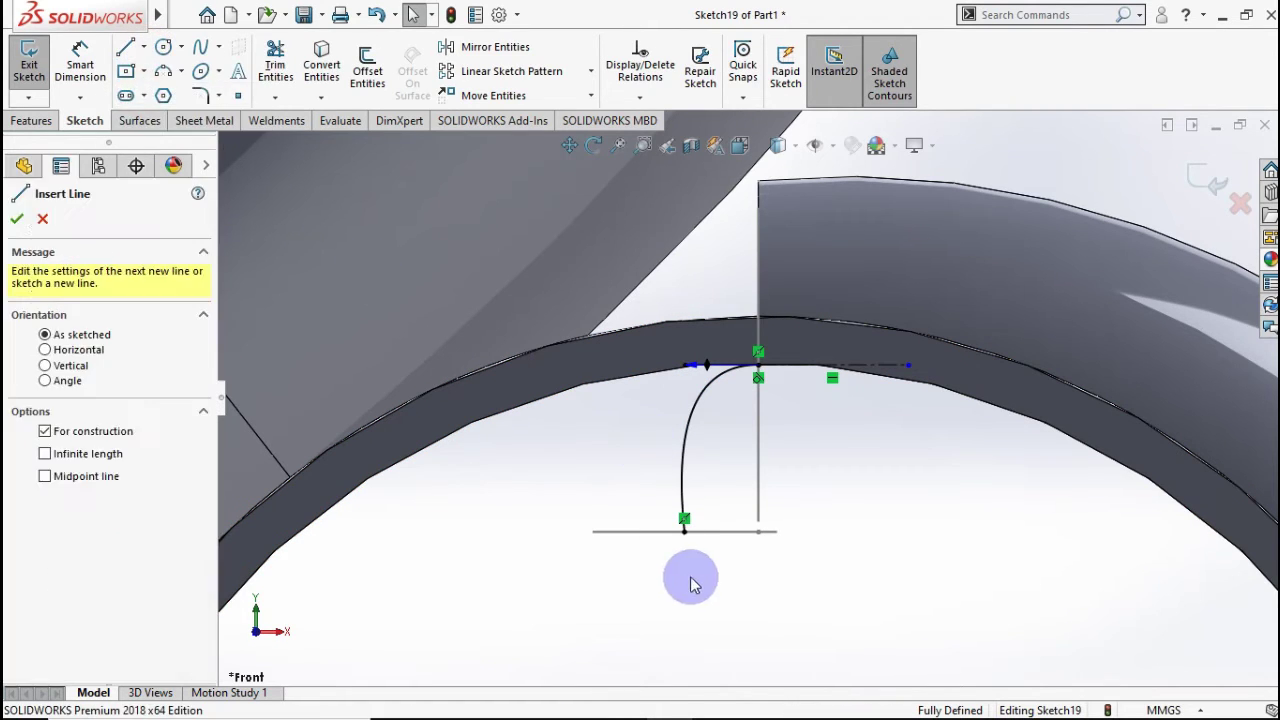
{"action": "left_click", "coordinate": [686, 537]}
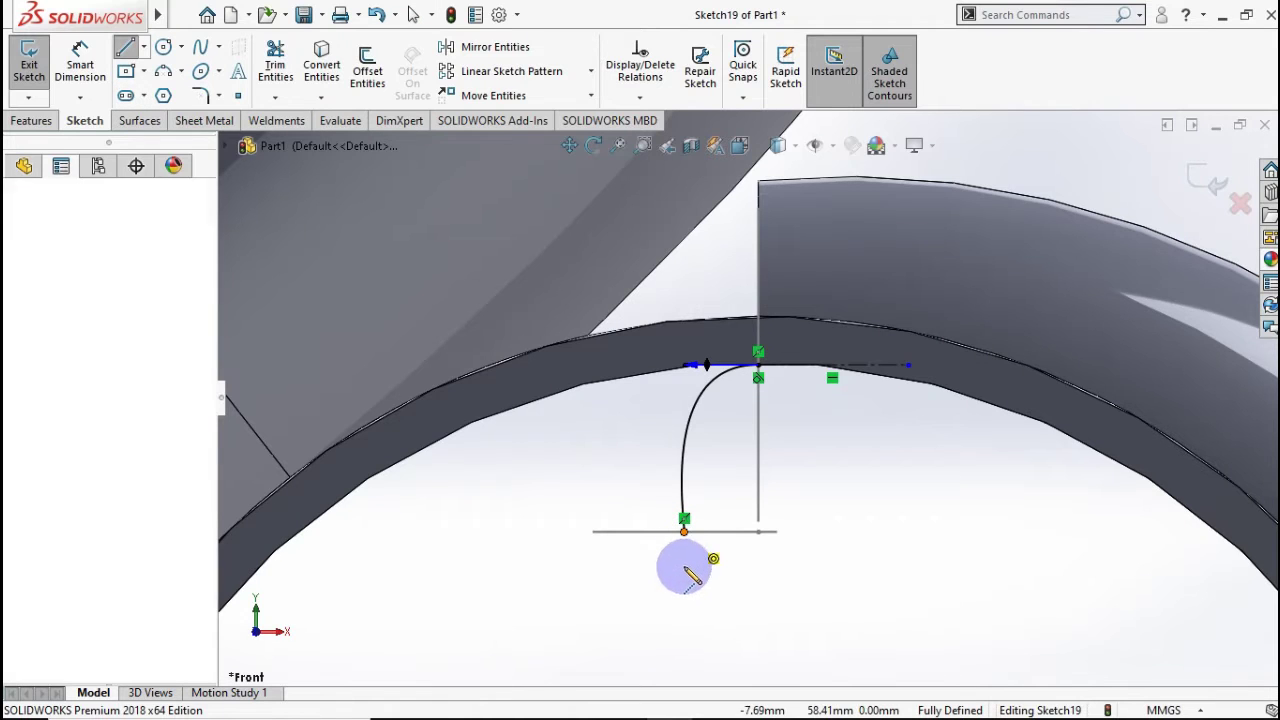
{"action": "left_click", "coordinate": [684, 594]}
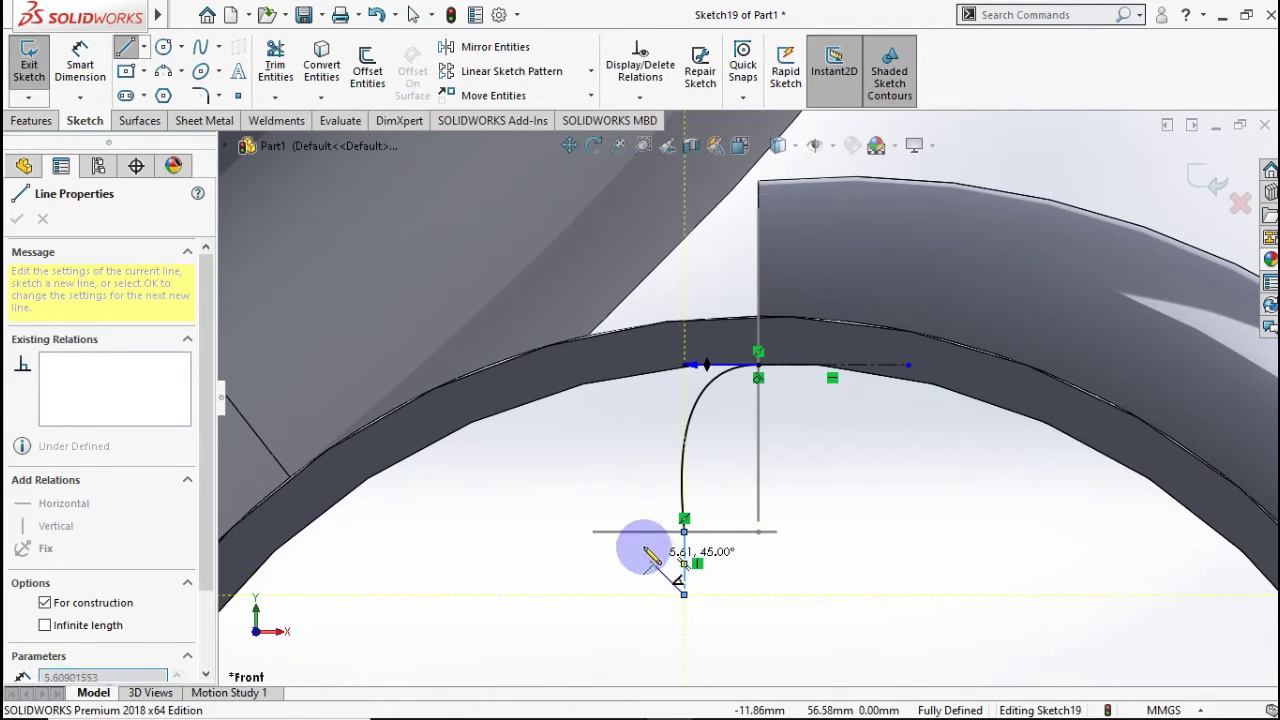
{"action": "key", "text": "Escape"}
{"action": "key", "text": "Escape"}
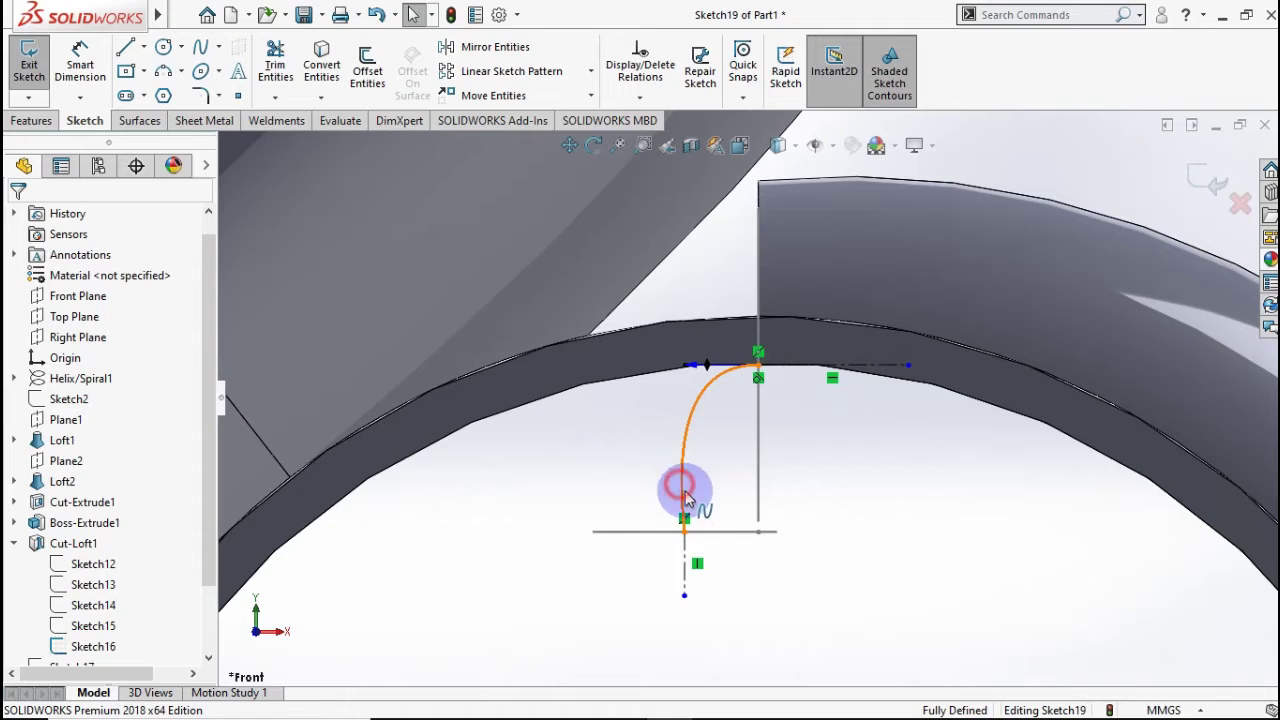
{"action": "left_click_drag", "start_coordinate": [686, 492], "coordinate": [686, 557]}
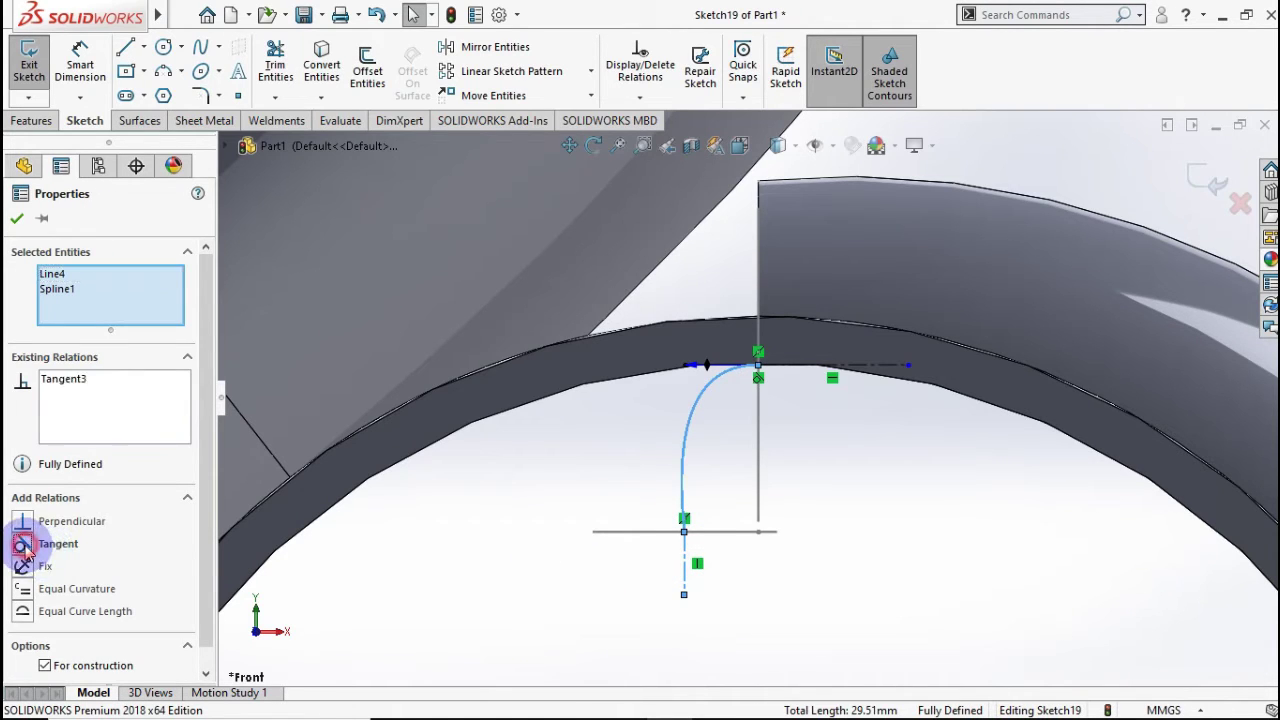
{"action": "left_click", "coordinate": [17, 218]}
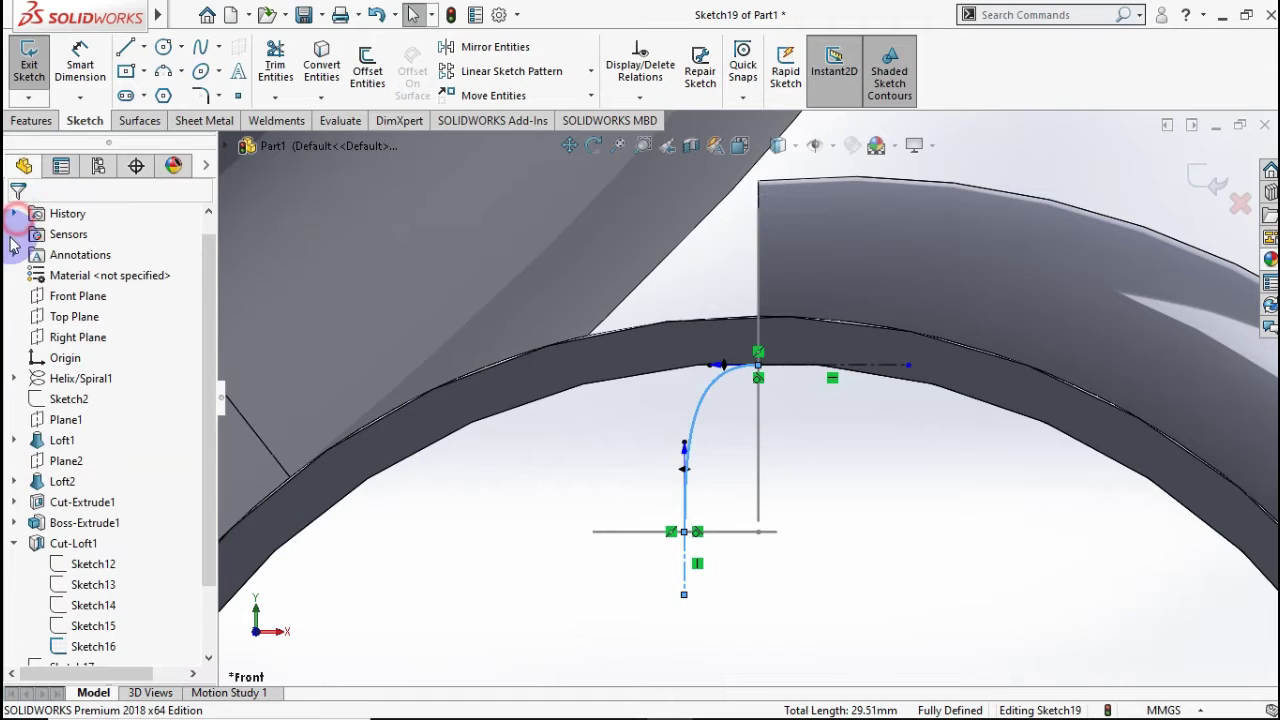
Close the now fully defined Sketch19.
{"action": "scroll", "coordinate": [660, 372], "scroll_direction": "up", "scroll_amount": 3}
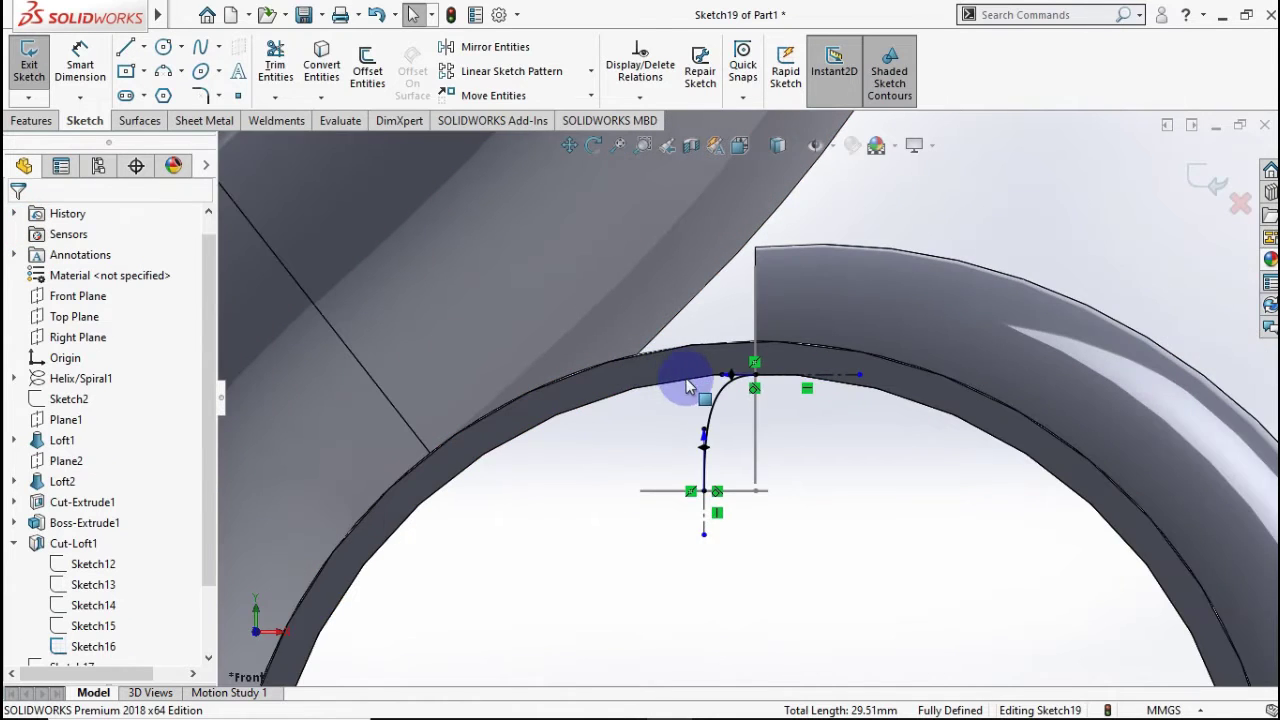
{"action": "scroll", "coordinate": [710, 380], "scroll_direction": "down", "scroll_amount": 3}
{"action": "mouse_move", "coordinate": [808, 443]}
{"action": "middle_mouse_down"}
{"action": "mouse_move", "coordinate": [820, 449]}
{"action": "mouse_move", "coordinate": [810, 470]}
{"action": "middle_mouse_up"}
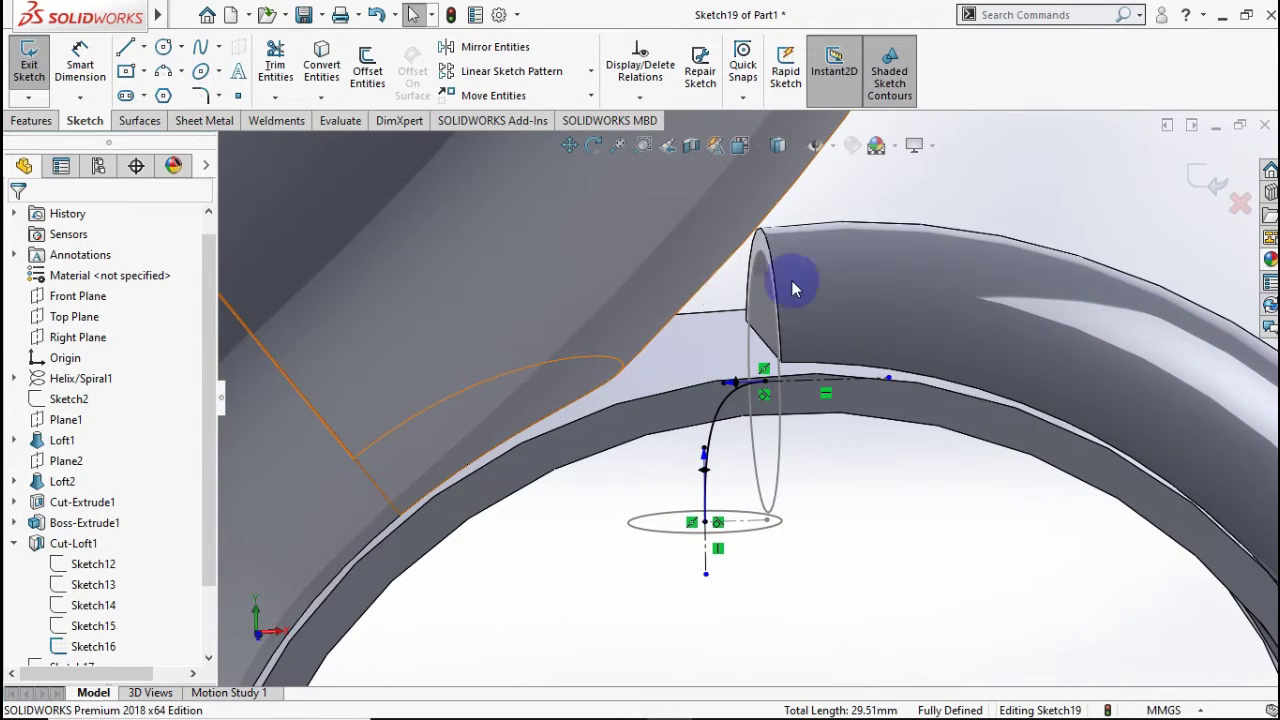
{"action": "left_click", "coordinate": [1207, 178]}
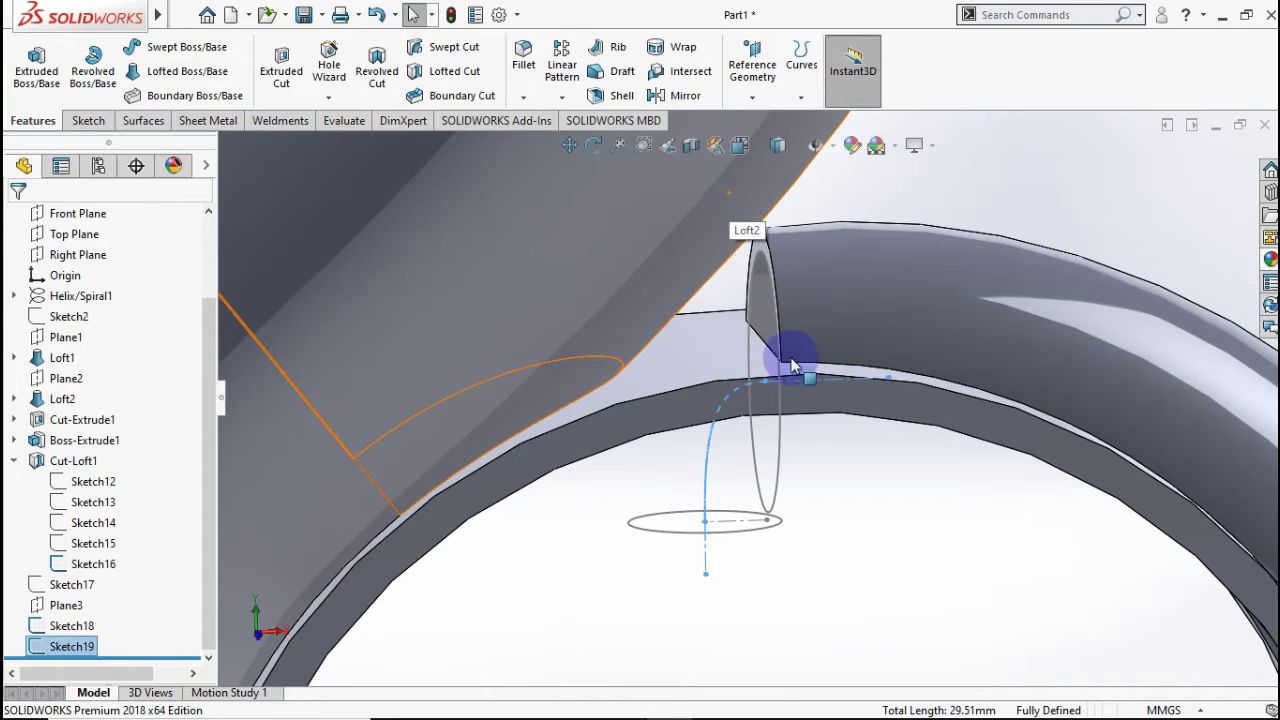
Show Loft1's Sketch3 profile circle in the model.
{"action": "middle_click_drag", "start_coordinate": [823, 429], "coordinate": [818, 425]}
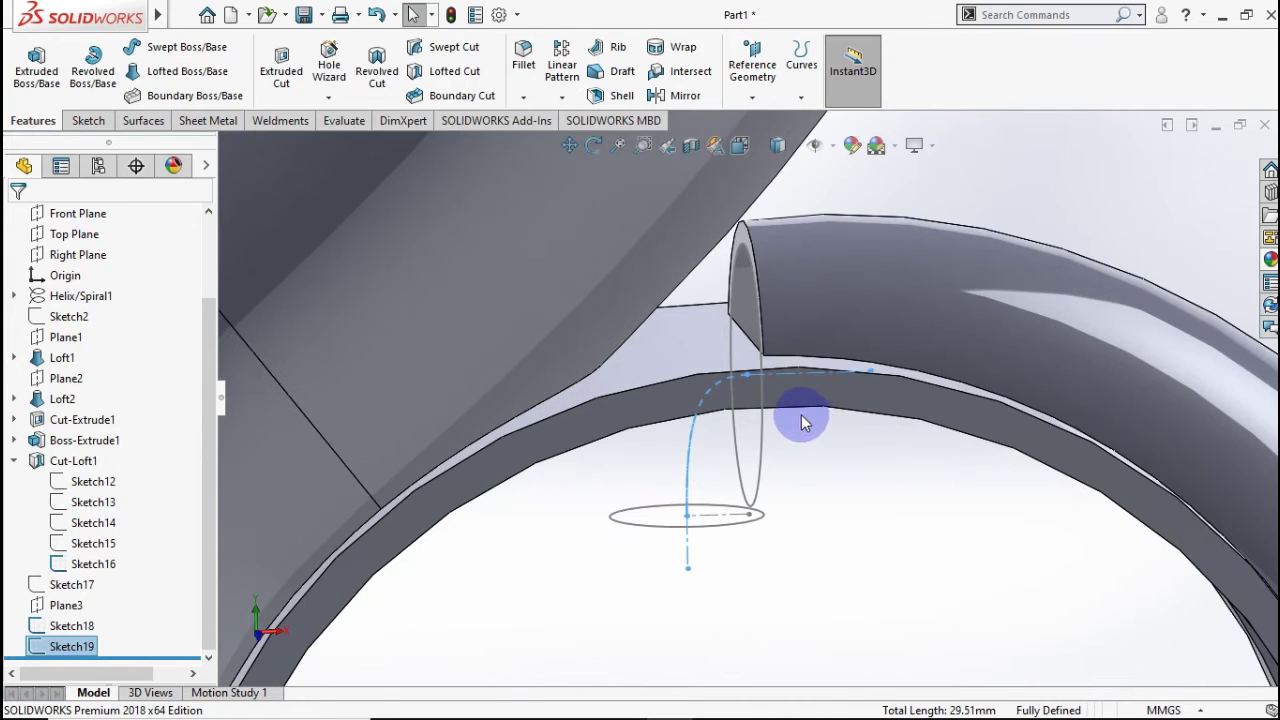
{"action": "key", "text": "Escape"}
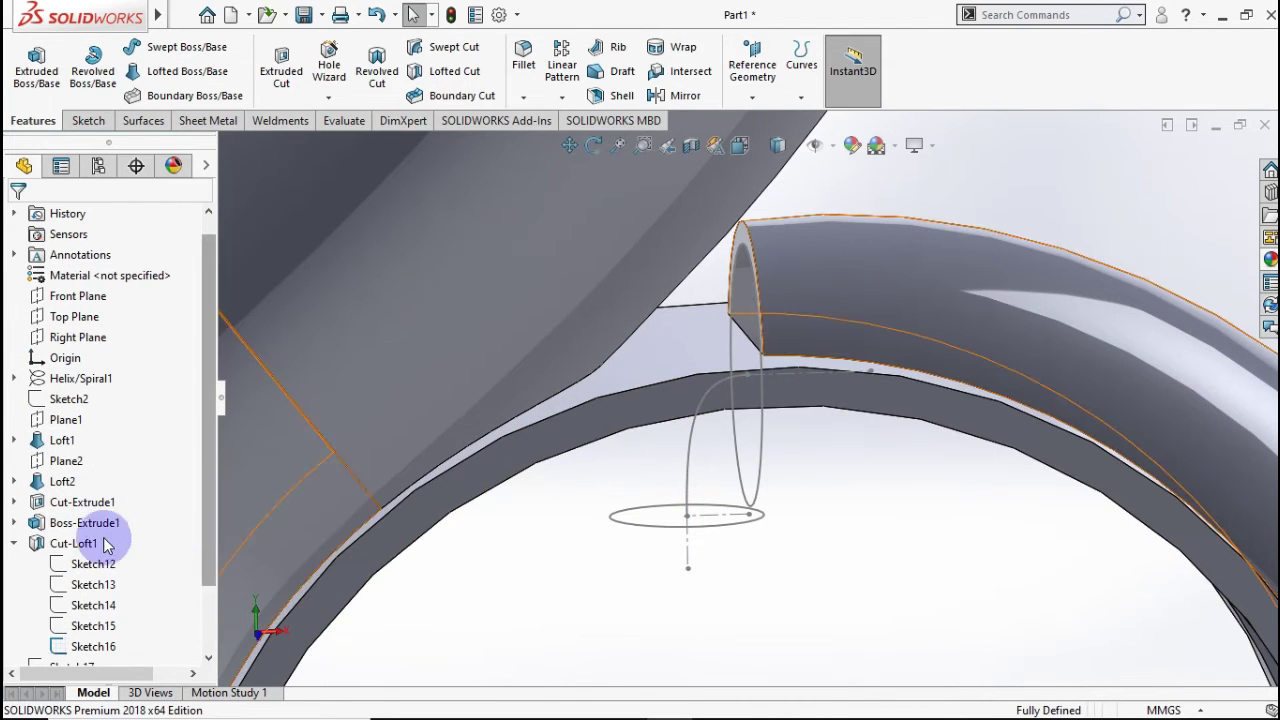
{"action": "left_click", "coordinate": [14, 543]}
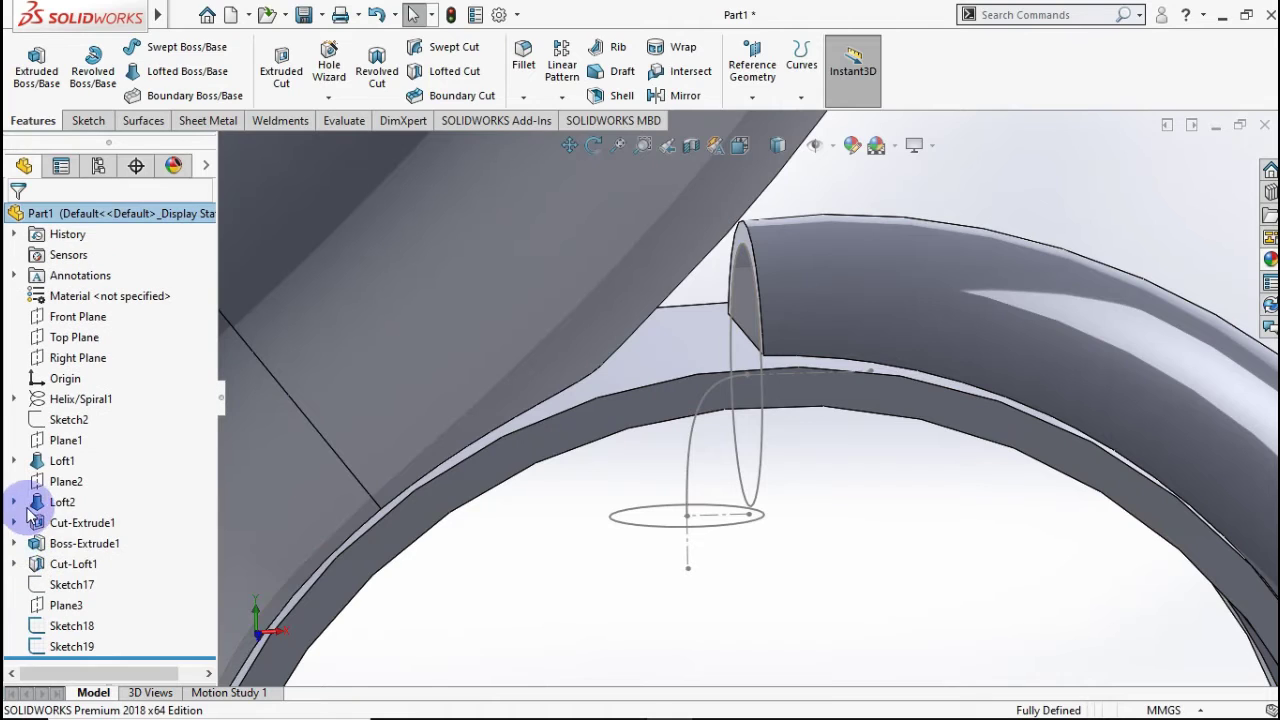
{"action": "left_click", "coordinate": [15, 461]}
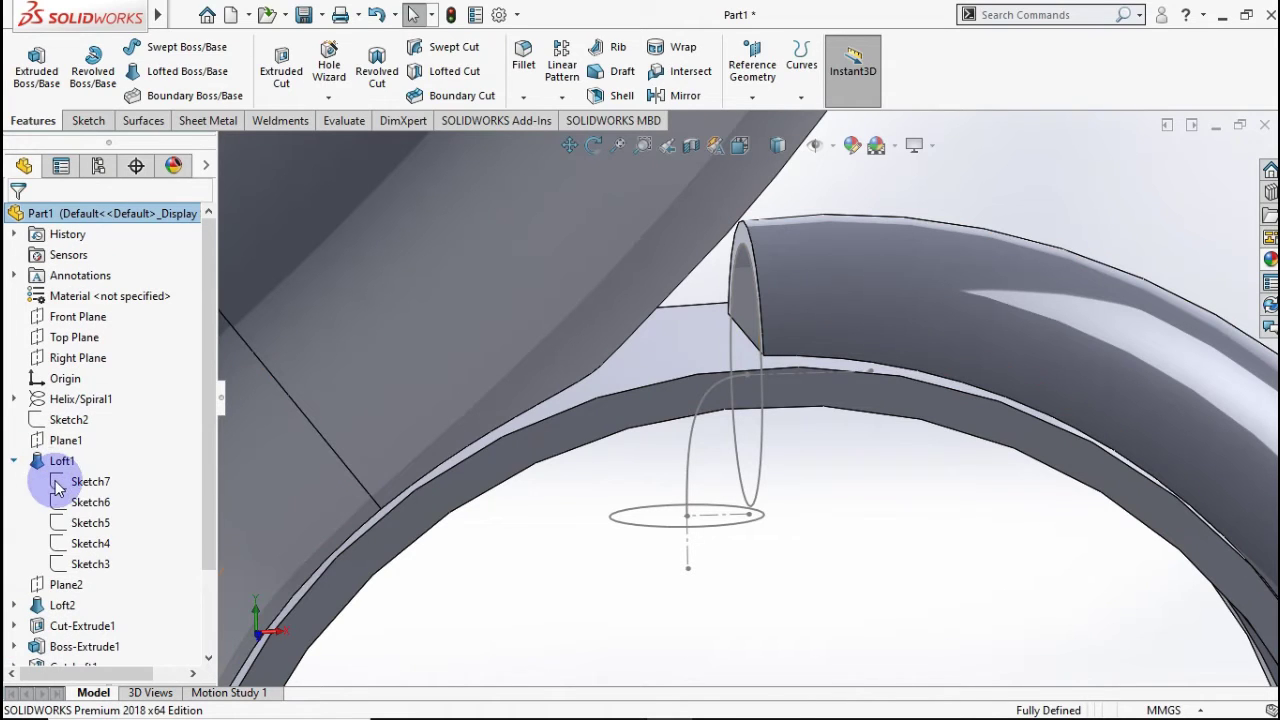
{"action": "left_click", "coordinate": [87, 566]}
{"action": "left_click", "coordinate": [109, 541]}
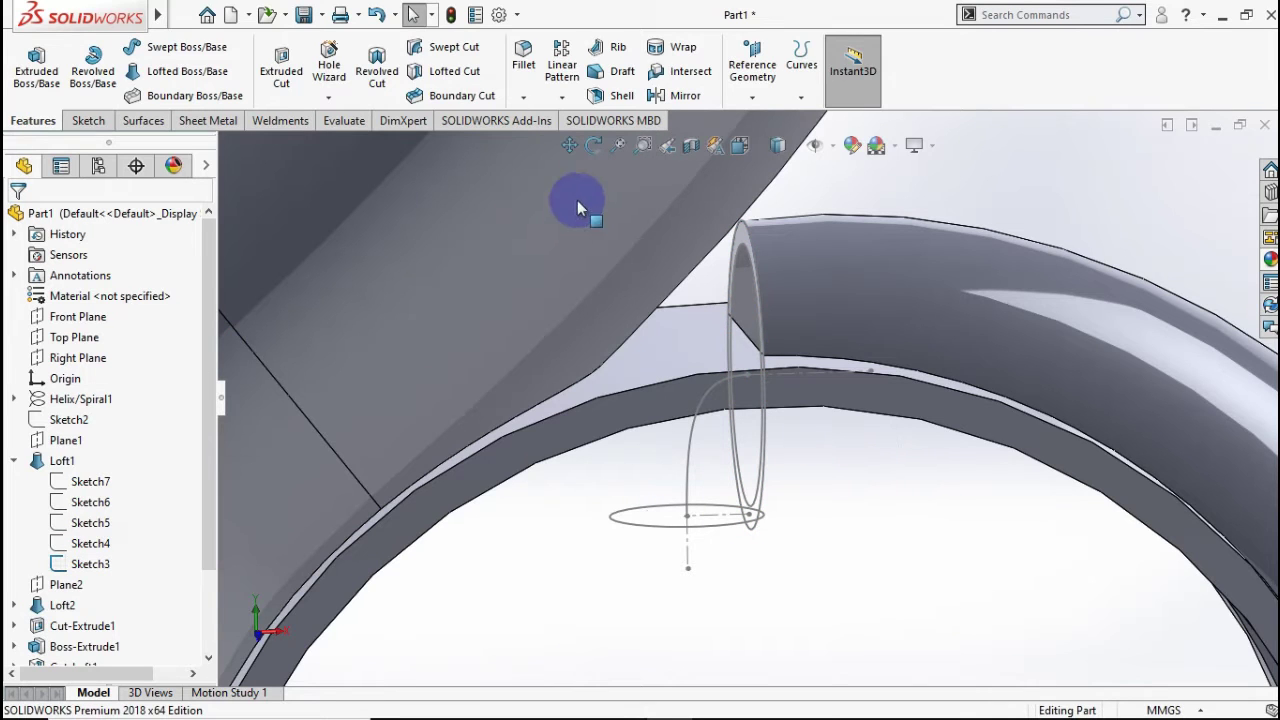
Try a sweep with the Sketch3 circle as profile, then cancel it.
{"action": "left_click", "coordinate": [195, 50]}
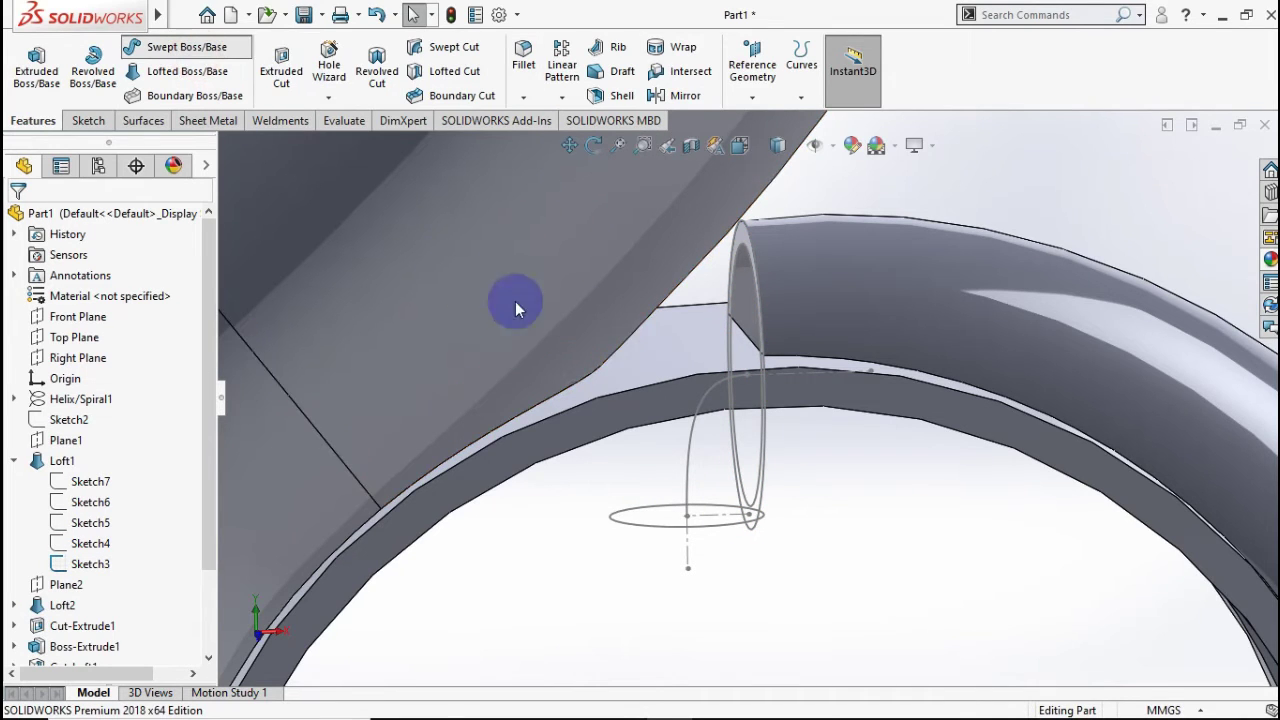
{"action": "left_click", "coordinate": [755, 540]}
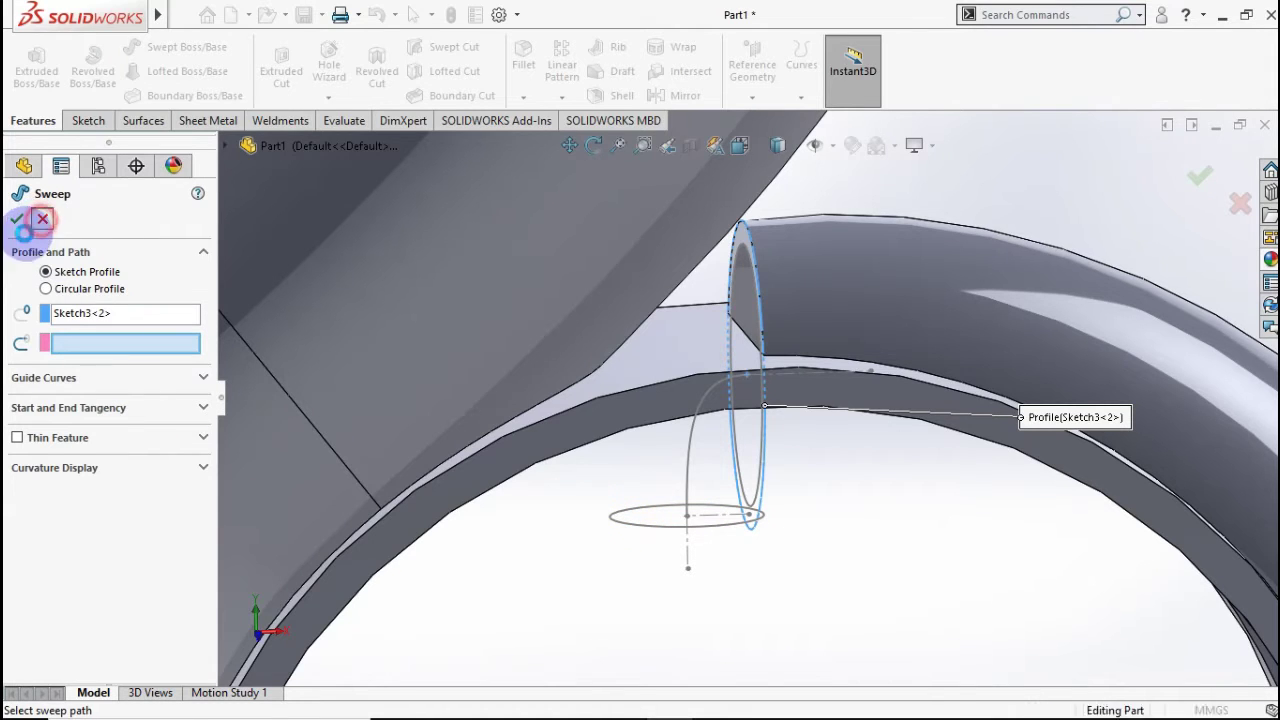
{"action": "left_click", "coordinate": [42, 219]}
Loft from the Sketch3 circle to the Sketch18 circle using Sketch19 as the centerline.
{"action": "left_click", "coordinate": [155, 80]}
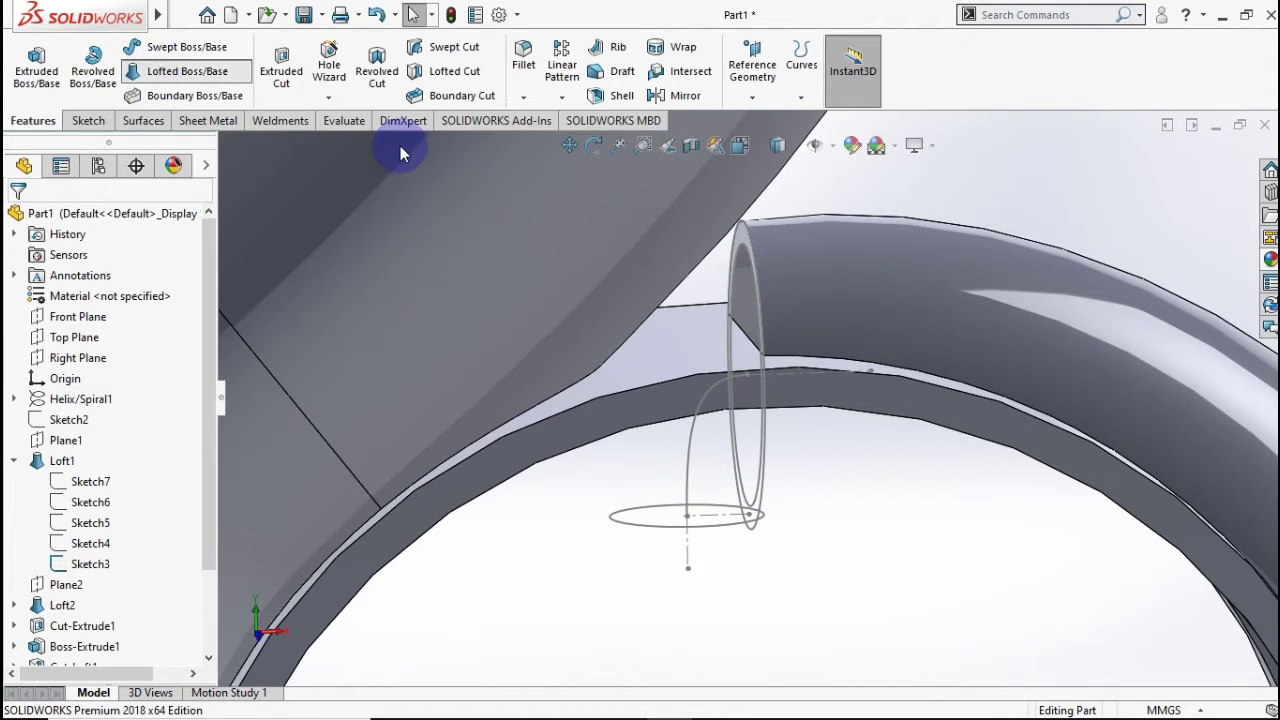
{"action": "left_click", "coordinate": [745, 224]}
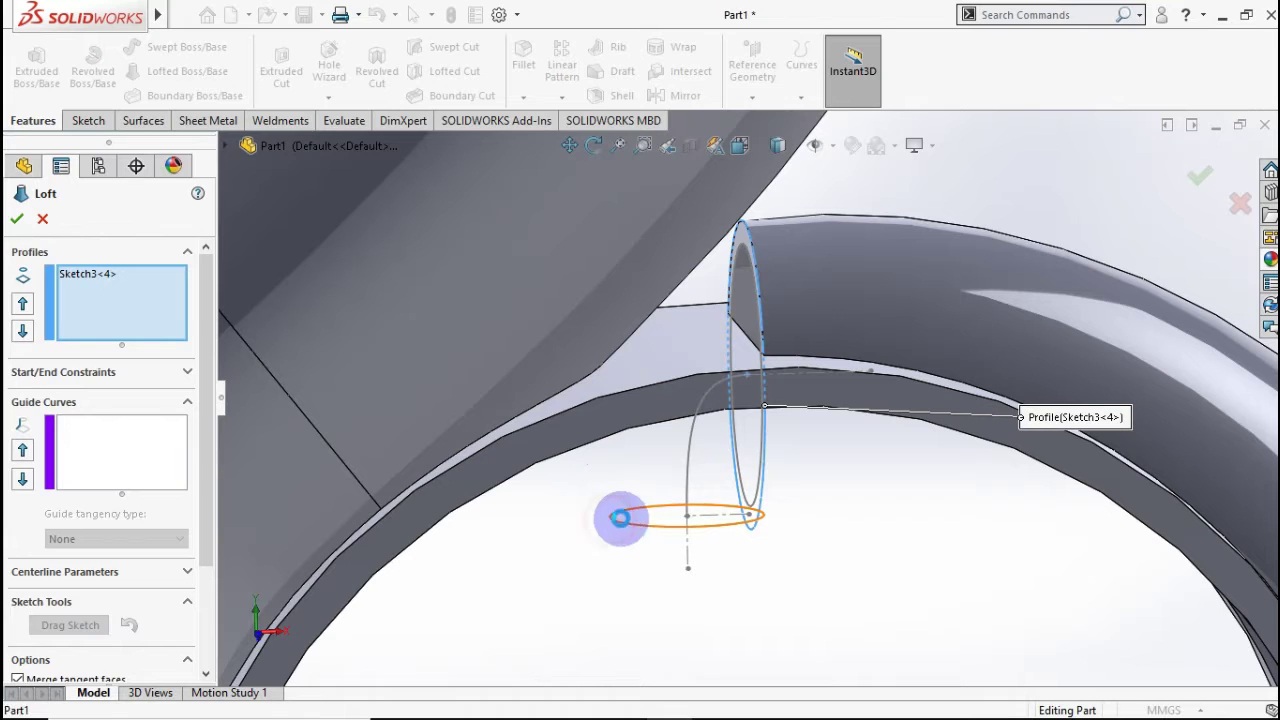
{"action": "left_click", "coordinate": [620, 517]}
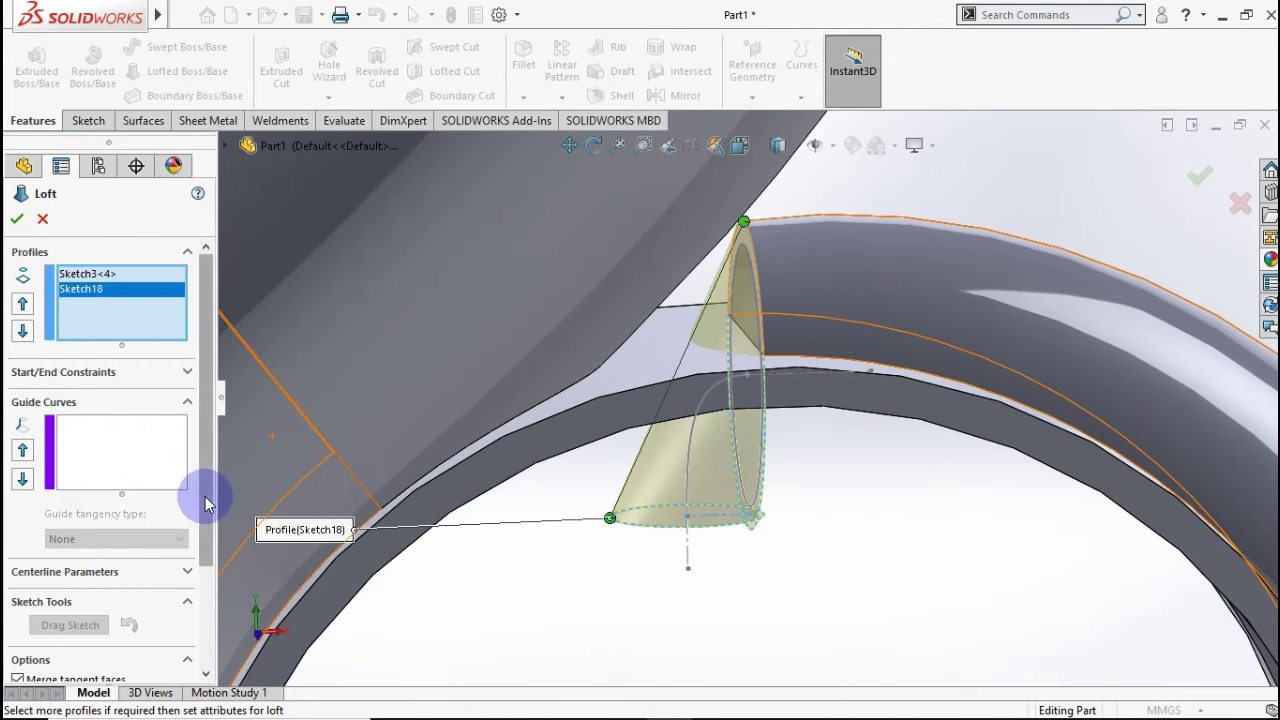
{"action": "left_click_drag", "start_coordinate": [205, 505], "coordinate": [200, 551]}
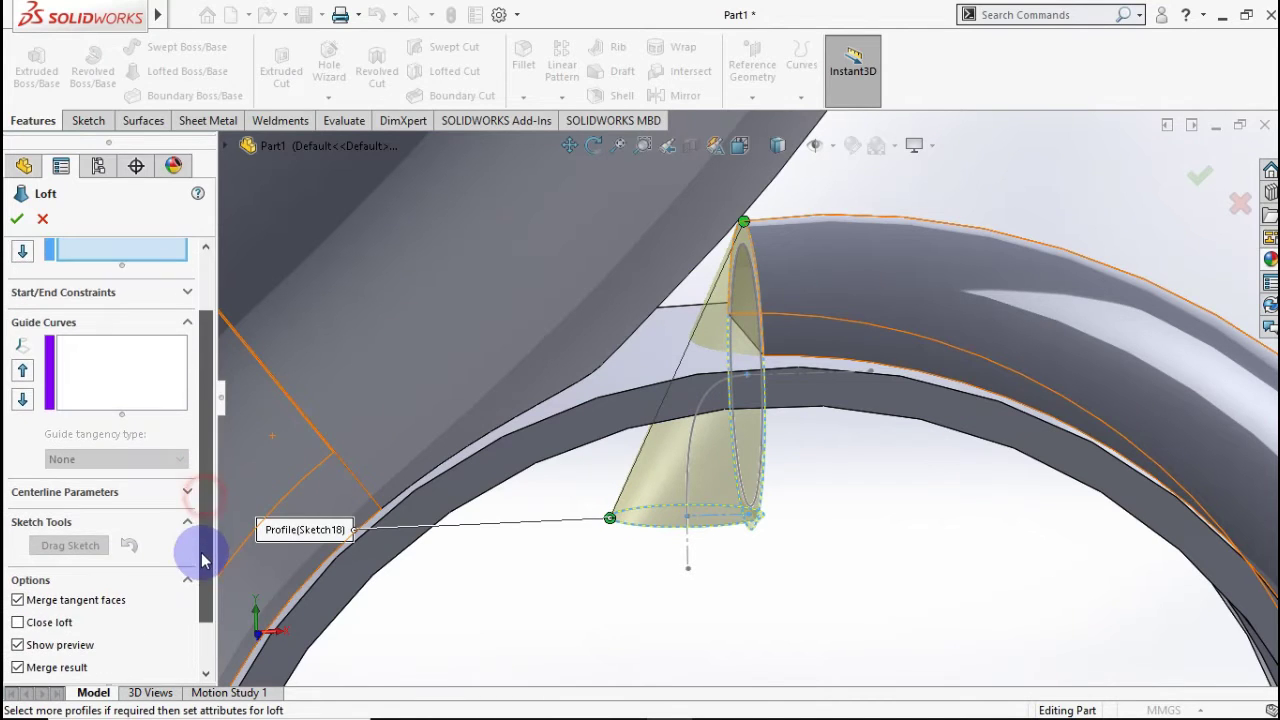
{"action": "left_click", "coordinate": [135, 492]}
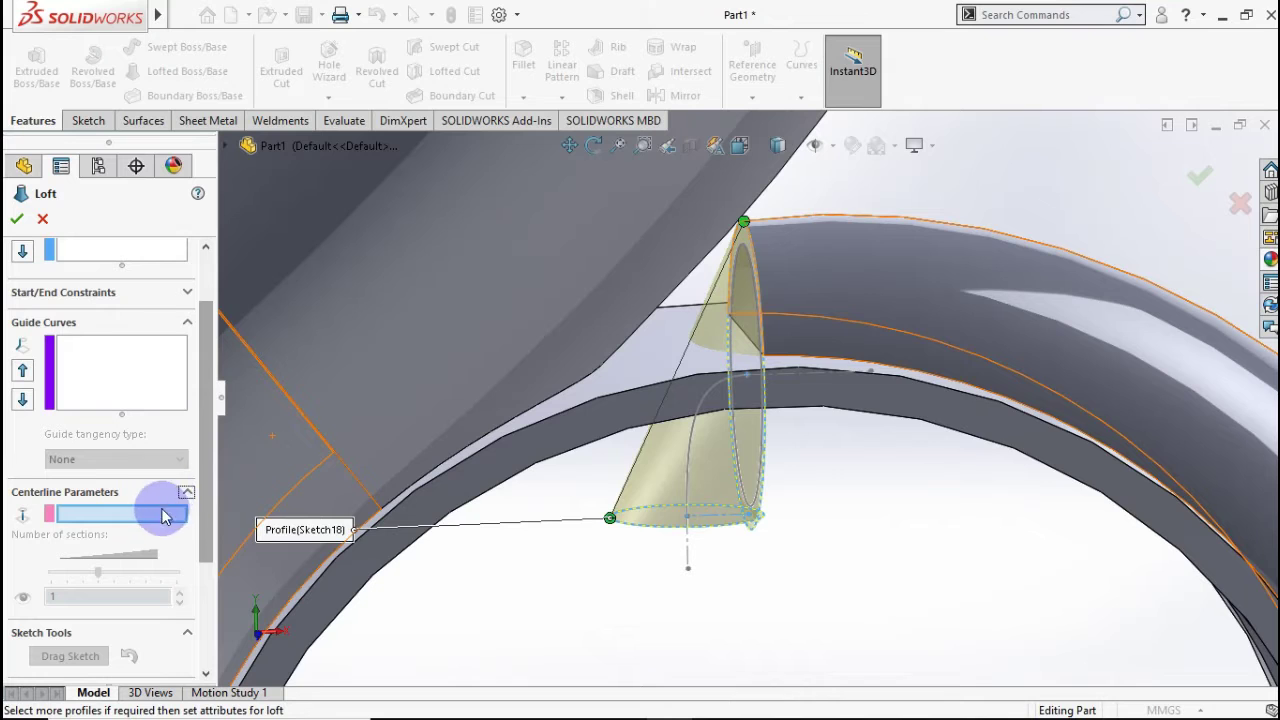
{"action": "left_click", "coordinate": [694, 426]}
{"action": "mouse_move", "coordinate": [714, 463]}
{"action": "middle_mouse_down"}
{"action": "mouse_move", "coordinate": [694, 434]}
{"action": "mouse_move", "coordinate": [663, 434]}
{"action": "mouse_move", "coordinate": [694, 457]}
{"action": "middle_mouse_up"}
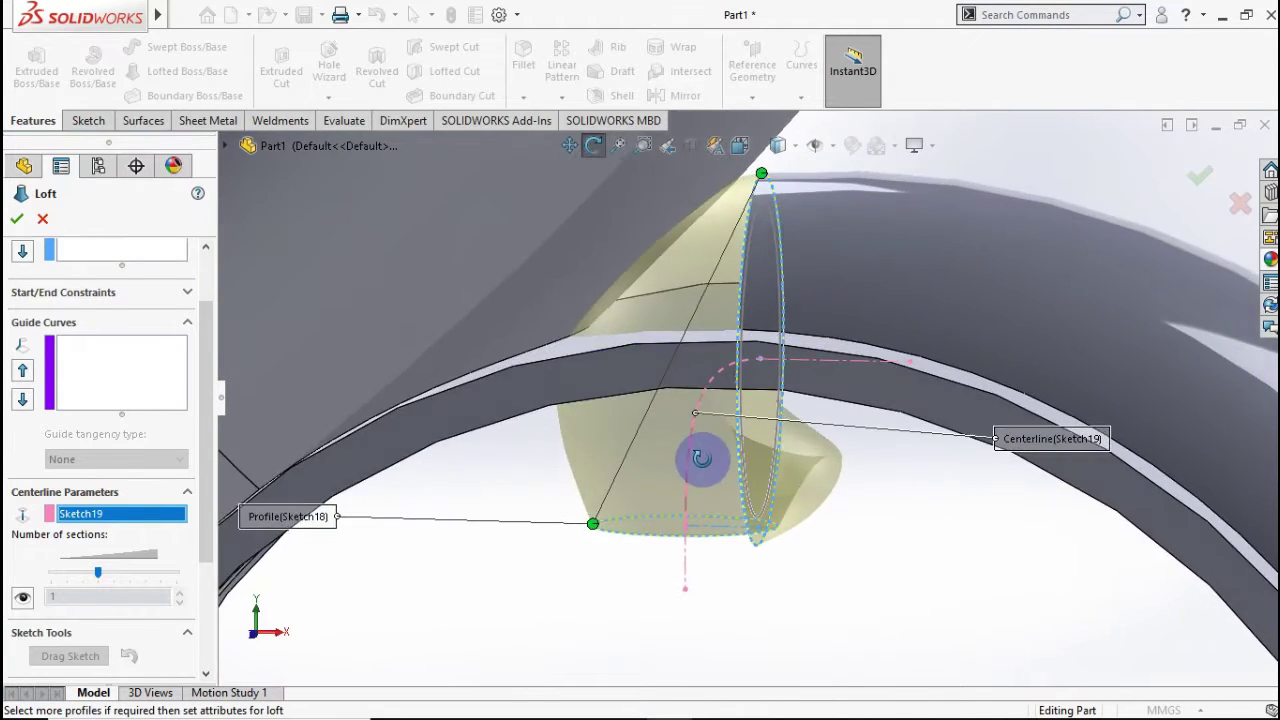
{"action": "left_click", "coordinate": [1199, 178]}
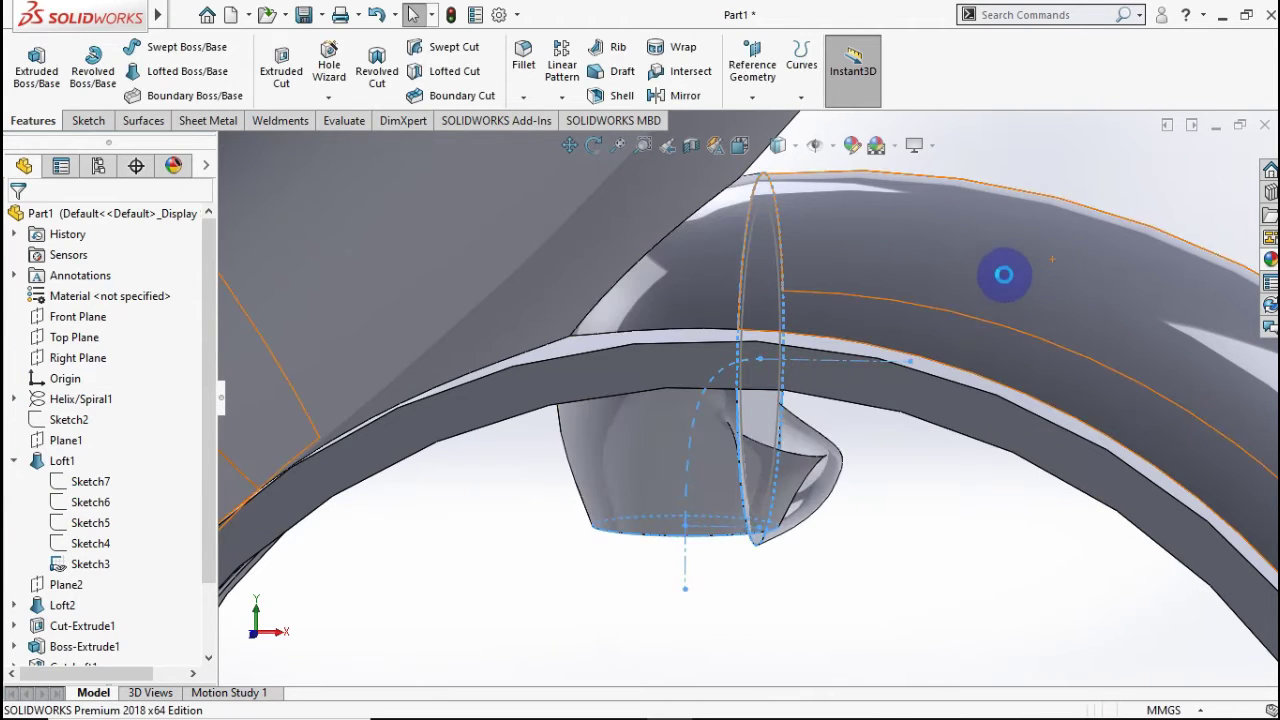
{"action": "middle_click_drag", "start_coordinate": [1000, 271], "coordinate": [971, 291]}
Open Sketch20 on the ring face and convert the ring's 155 mm circular edge into a sketch circle.
{"action": "scroll", "coordinate": [871, 451], "scroll_direction": "up", "scroll_amount": 3}
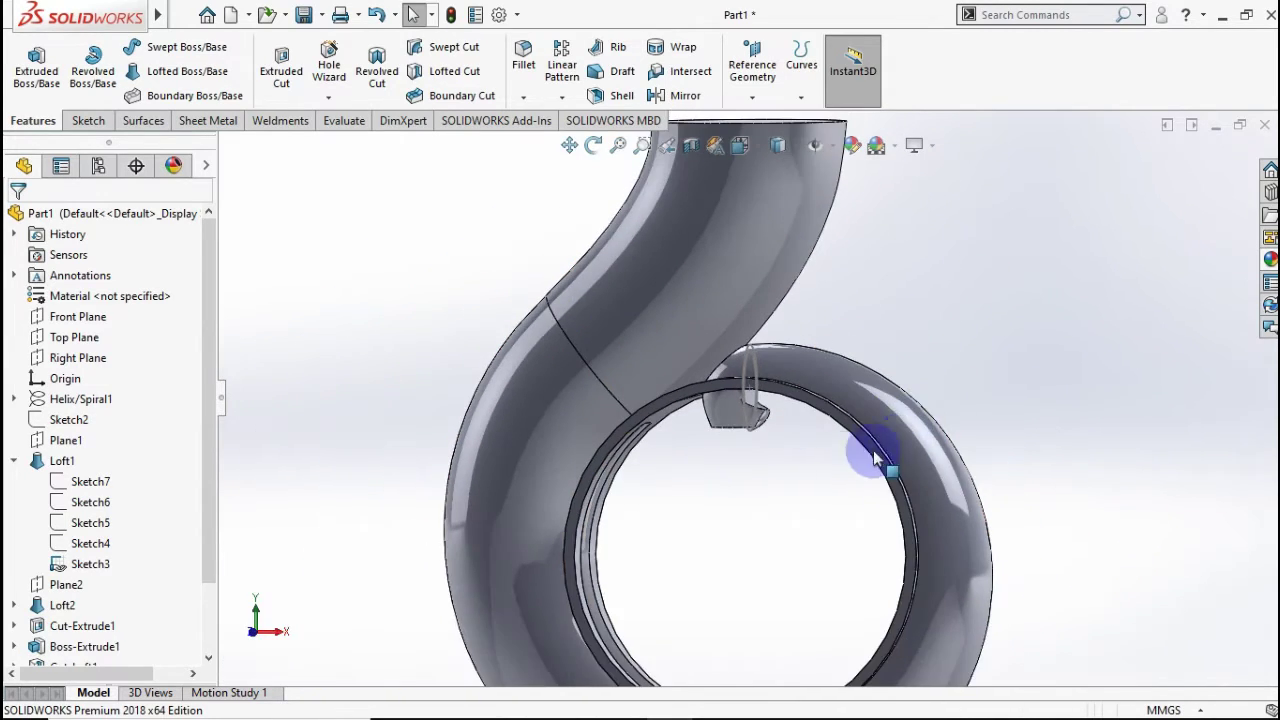
{"action": "scroll", "coordinate": [742, 412], "scroll_direction": "down", "scroll_amount": 4}
{"action": "left_click", "coordinate": [747, 388]}
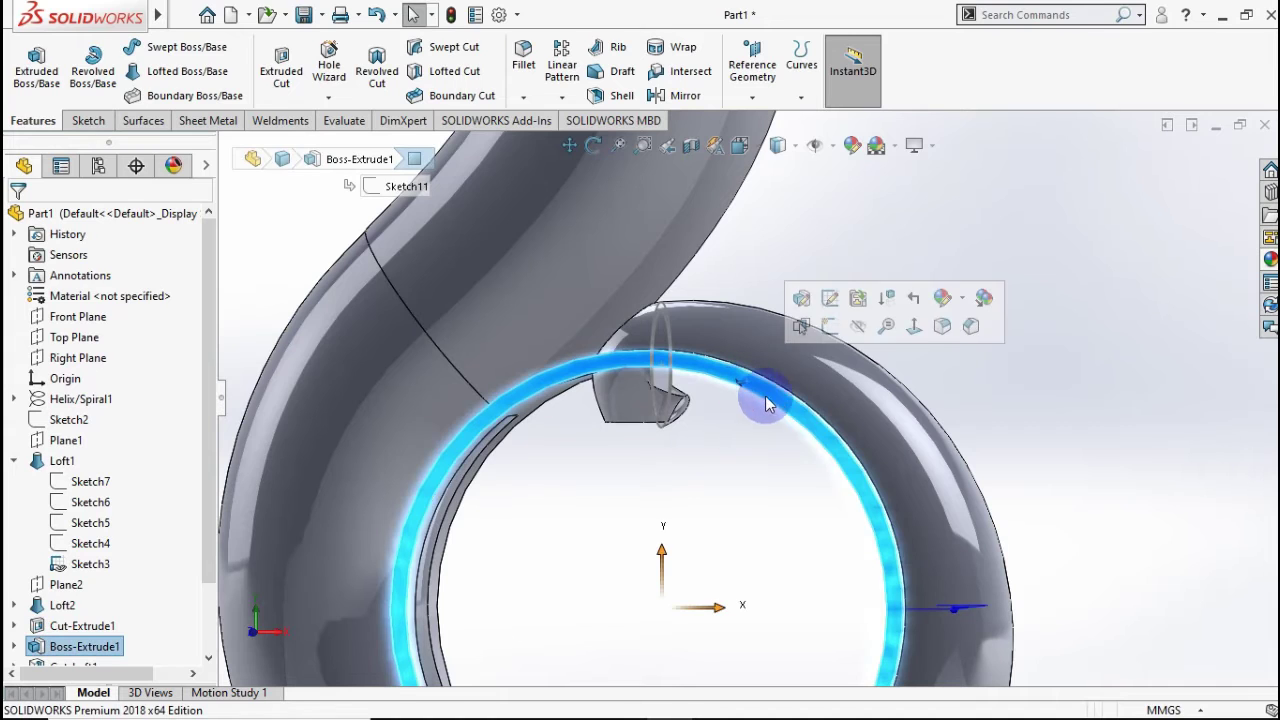
{"action": "left_click", "coordinate": [824, 325]}
{"action": "left_click", "coordinate": [871, 277]}
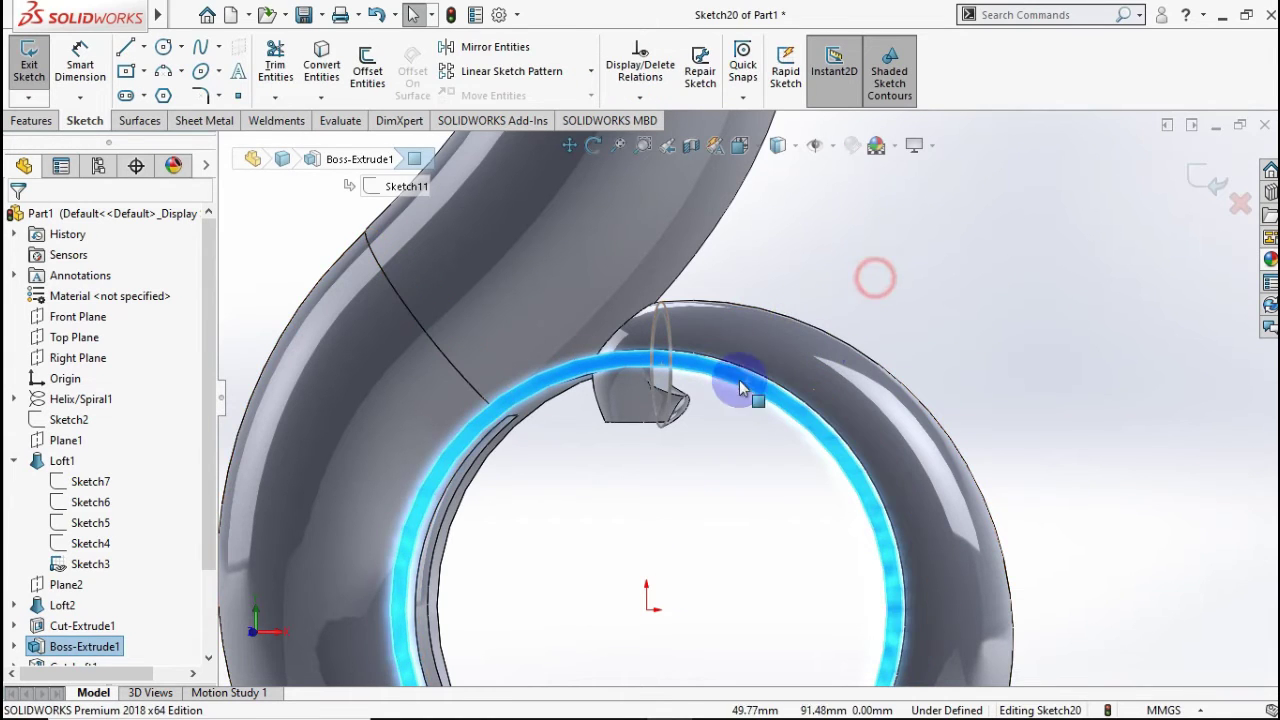
{"action": "left_click", "coordinate": [717, 382]}
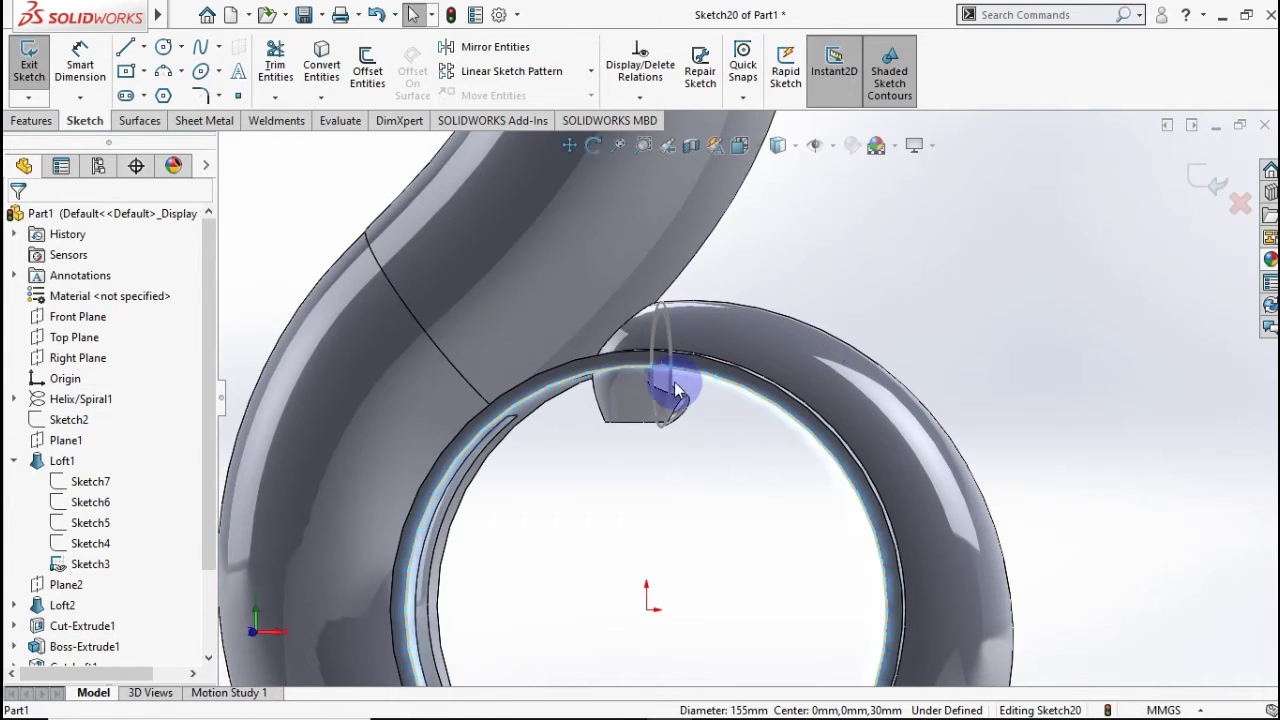
{"action": "left_click", "coordinate": [325, 80]}
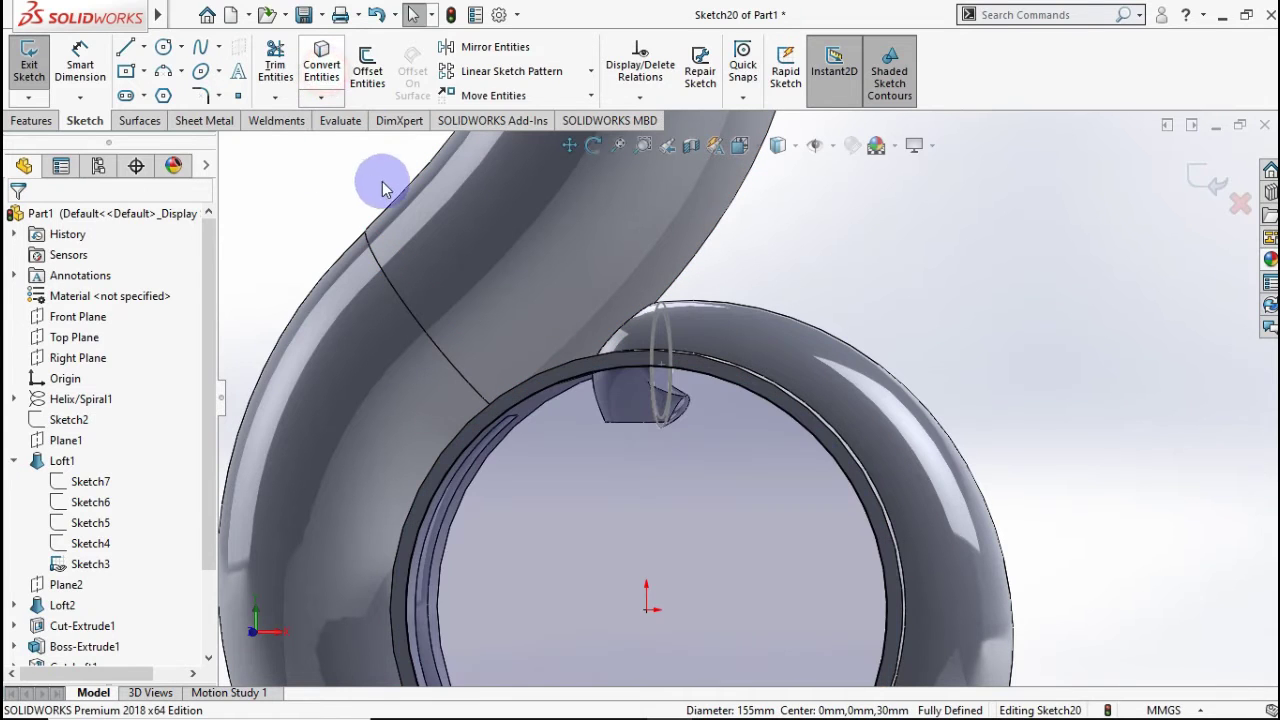
{"action": "left_click", "coordinate": [30, 119]}
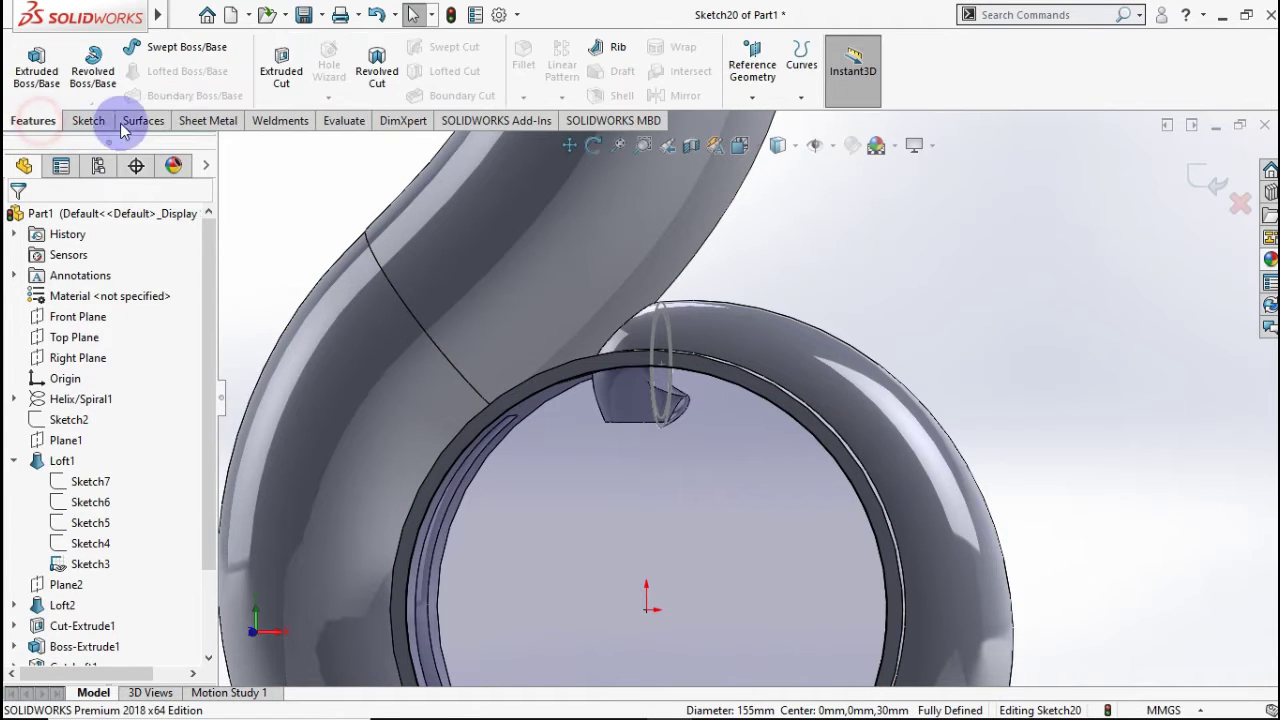
Extrude-cut the Ø155 mm Sketch20 circle Through All.
{"action": "left_click", "coordinate": [274, 60]}
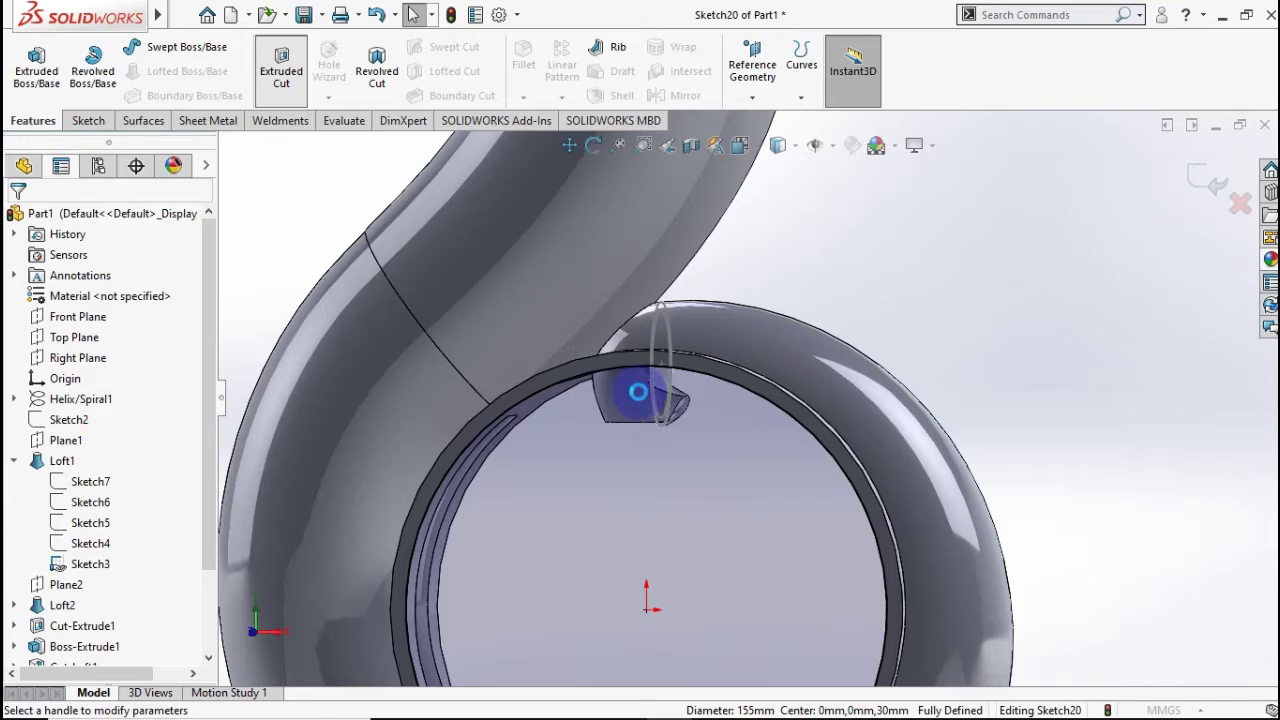
{"action": "left_click", "coordinate": [155, 333]}
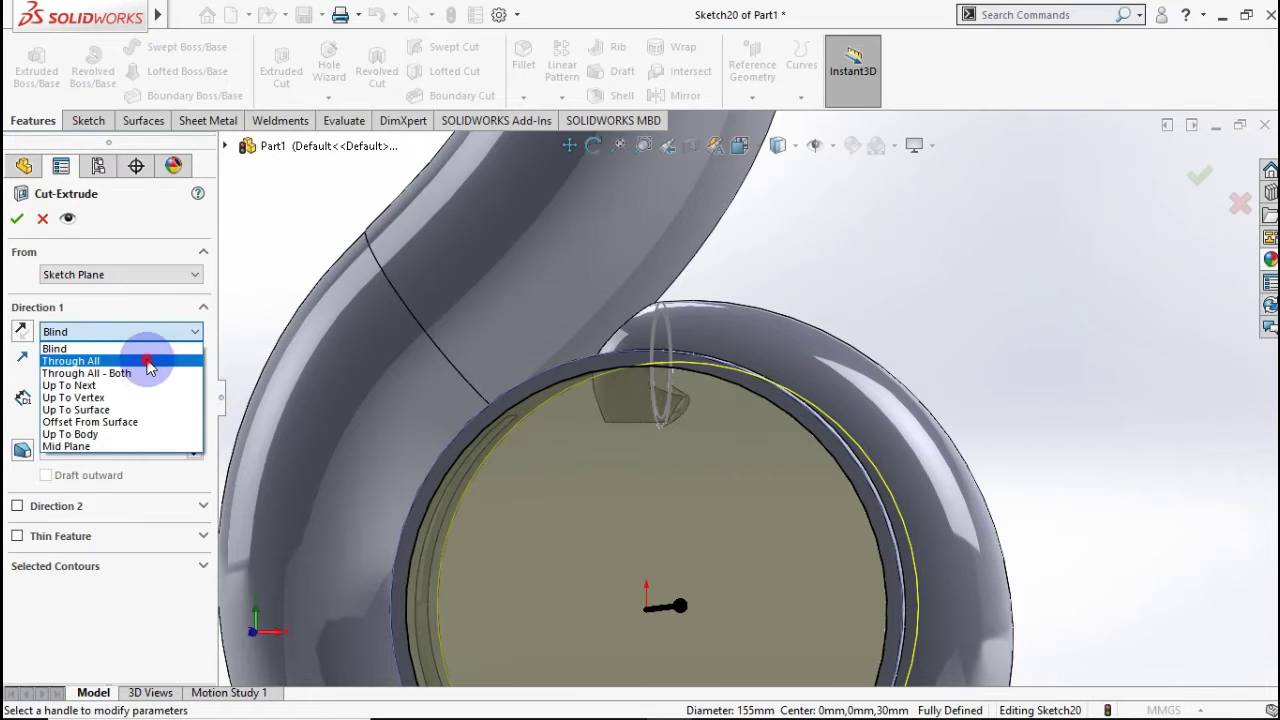
{"action": "left_click", "coordinate": [148, 366]}
{"action": "left_click", "coordinate": [17, 218]}
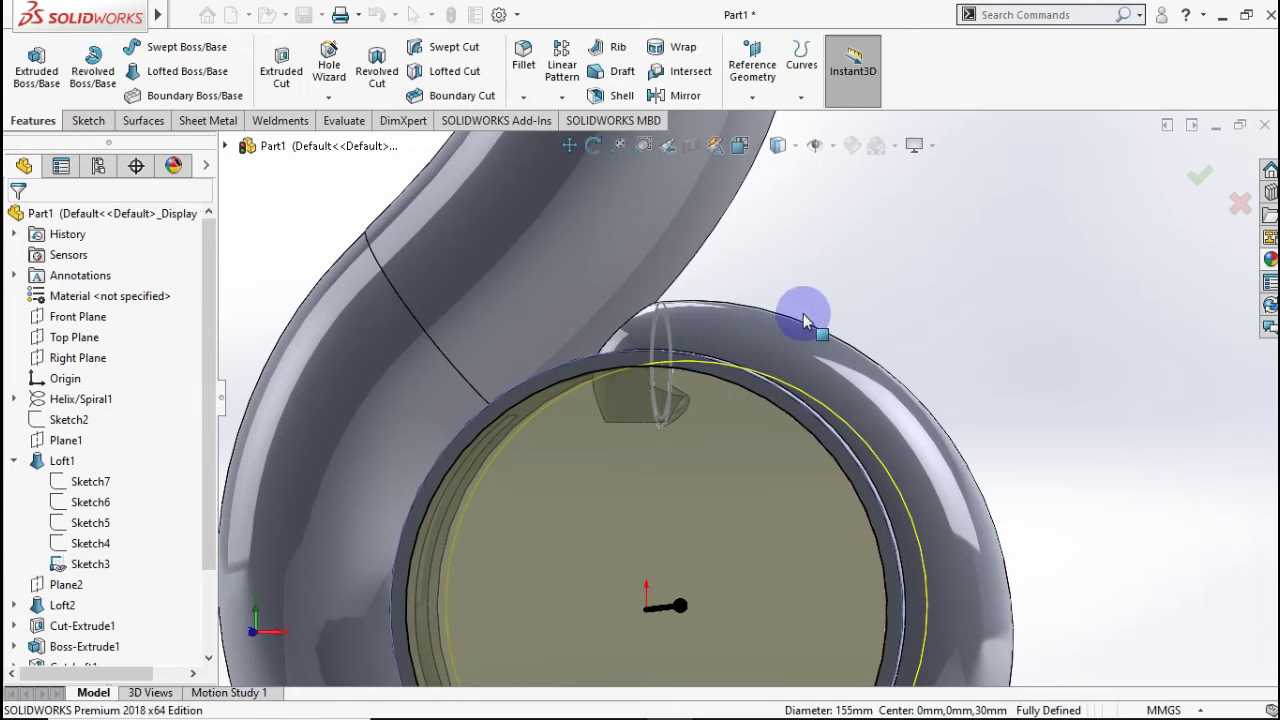
Hide Sketch20 under Cut-Extrude2.
{"action": "mouse_move", "coordinate": [860, 320]}
{"action": "middle_mouse_down"}
{"action": "mouse_move", "coordinate": [846, 357]}
{"action": "mouse_move", "coordinate": [780, 366]}
{"action": "middle_mouse_up"}
{"action": "scroll", "coordinate": [40, 510], "scroll_direction": "down", "scroll_amount": 2}
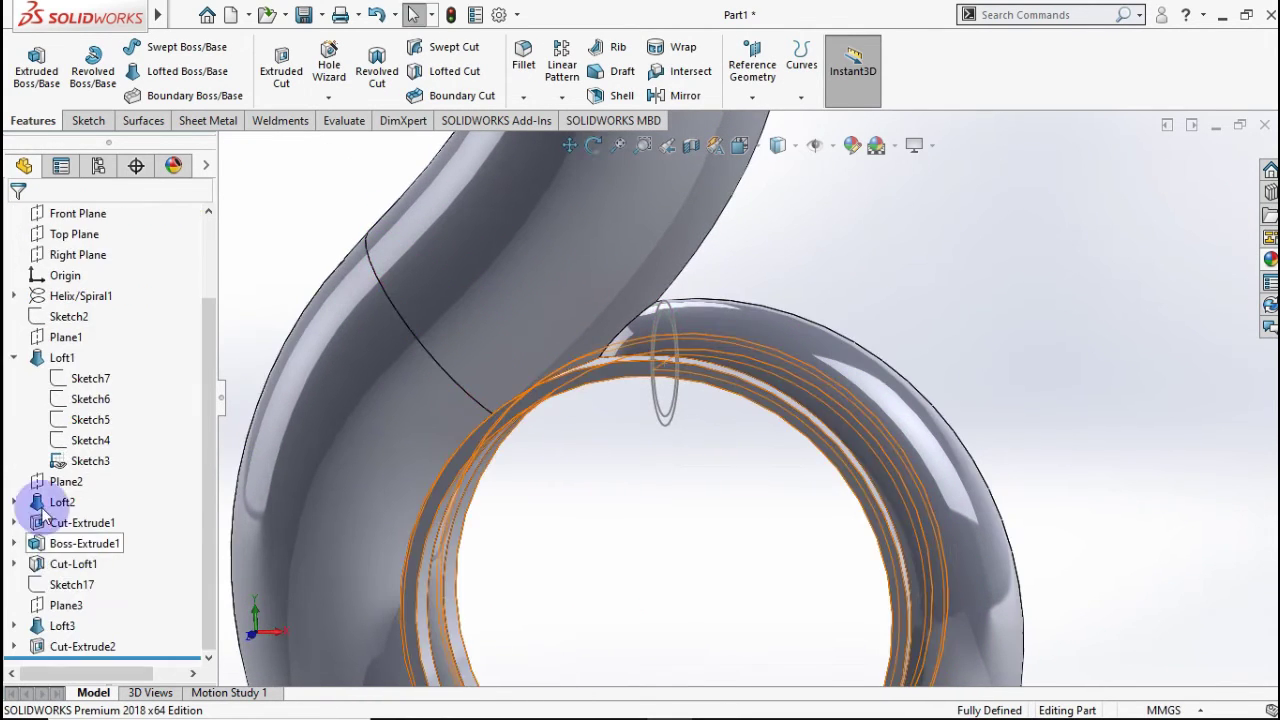
{"action": "left_click", "coordinate": [15, 358]}
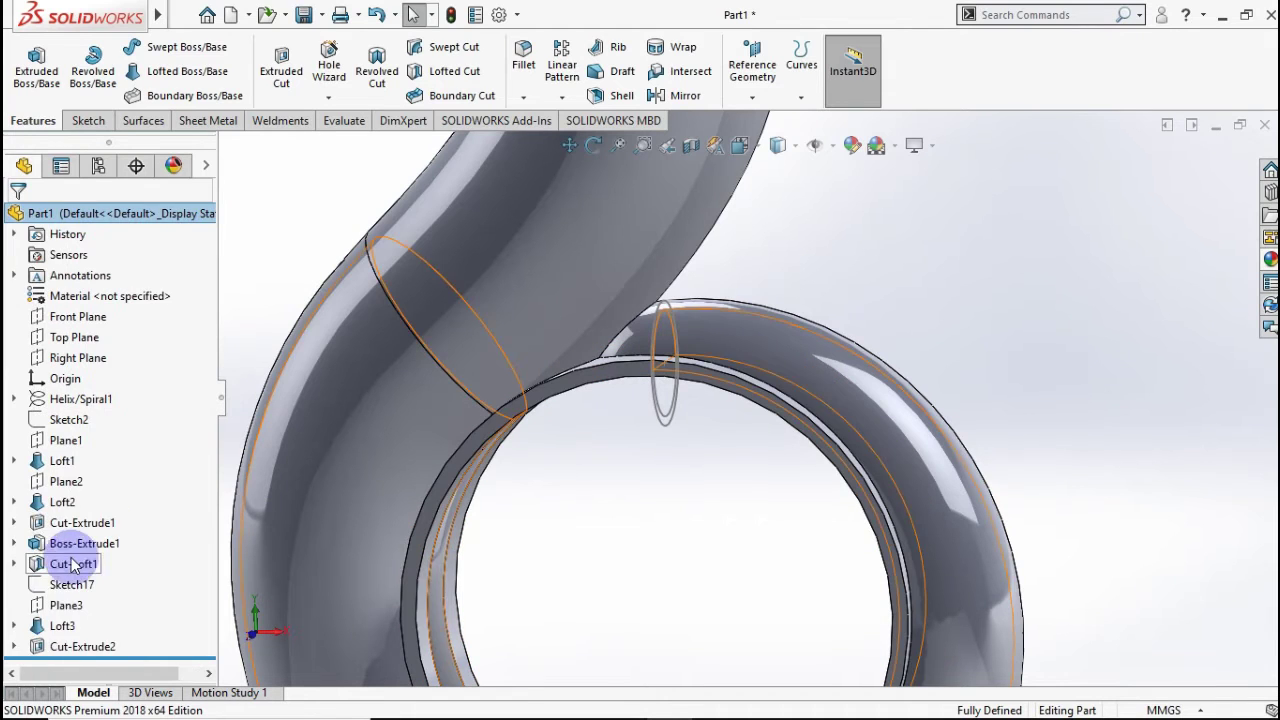
{"action": "left_click", "coordinate": [44, 644]}
{"action": "left_click", "coordinate": [64, 646]}
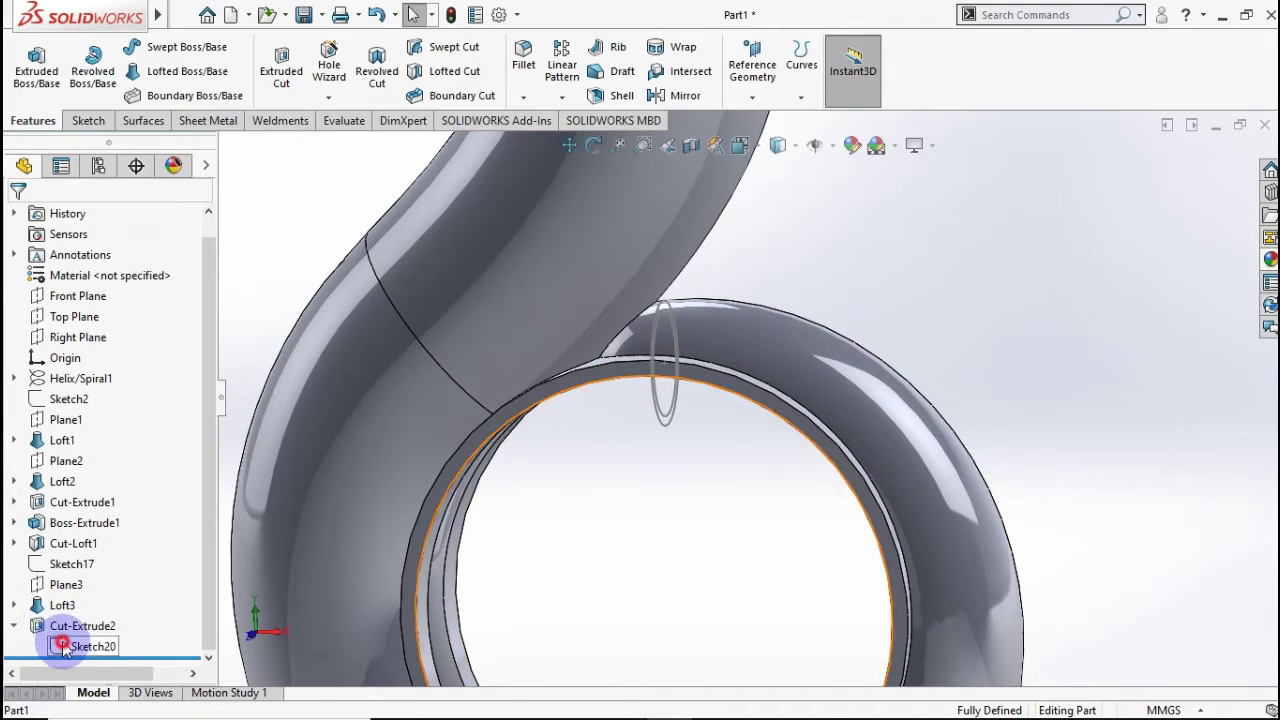
{"action": "right_click", "coordinate": [64, 646]}
{"action": "left_click", "coordinate": [86, 417]}
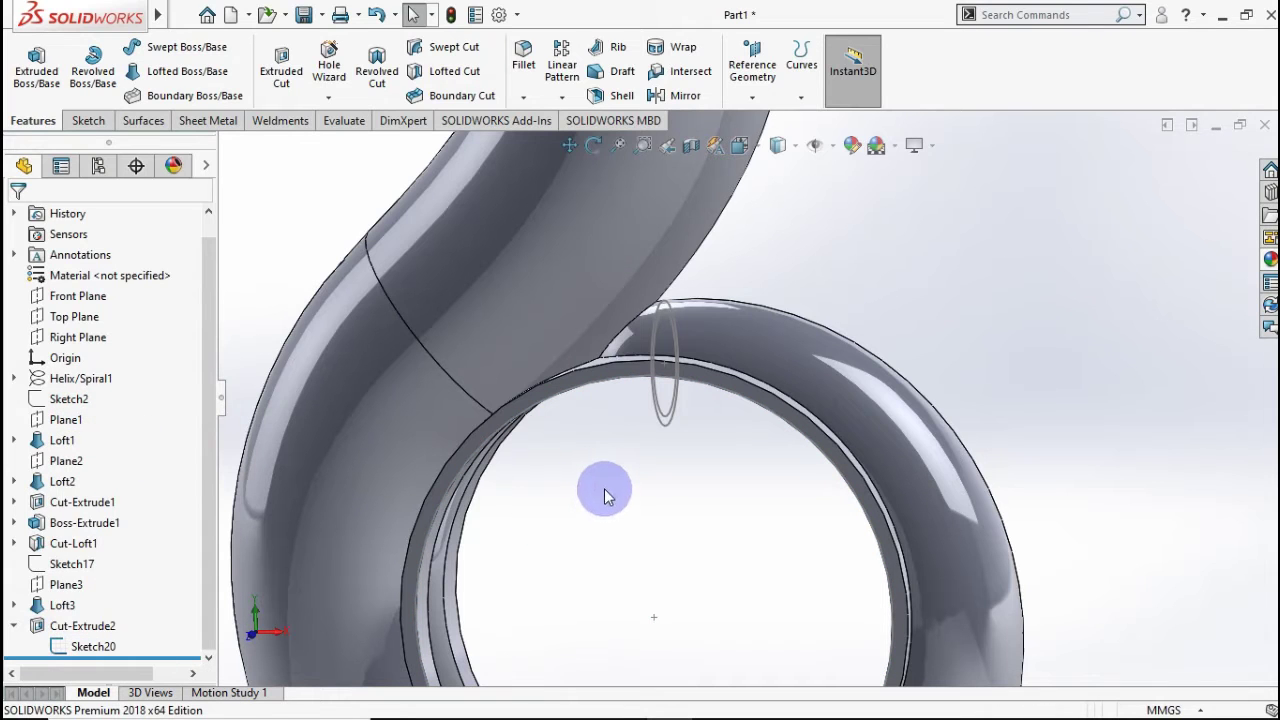
Expand Loft3 and show the Sketch19 centerline curve inside the ring.
{"action": "scroll", "coordinate": [585, 508], "scroll_direction": "up", "scroll_amount": 2}
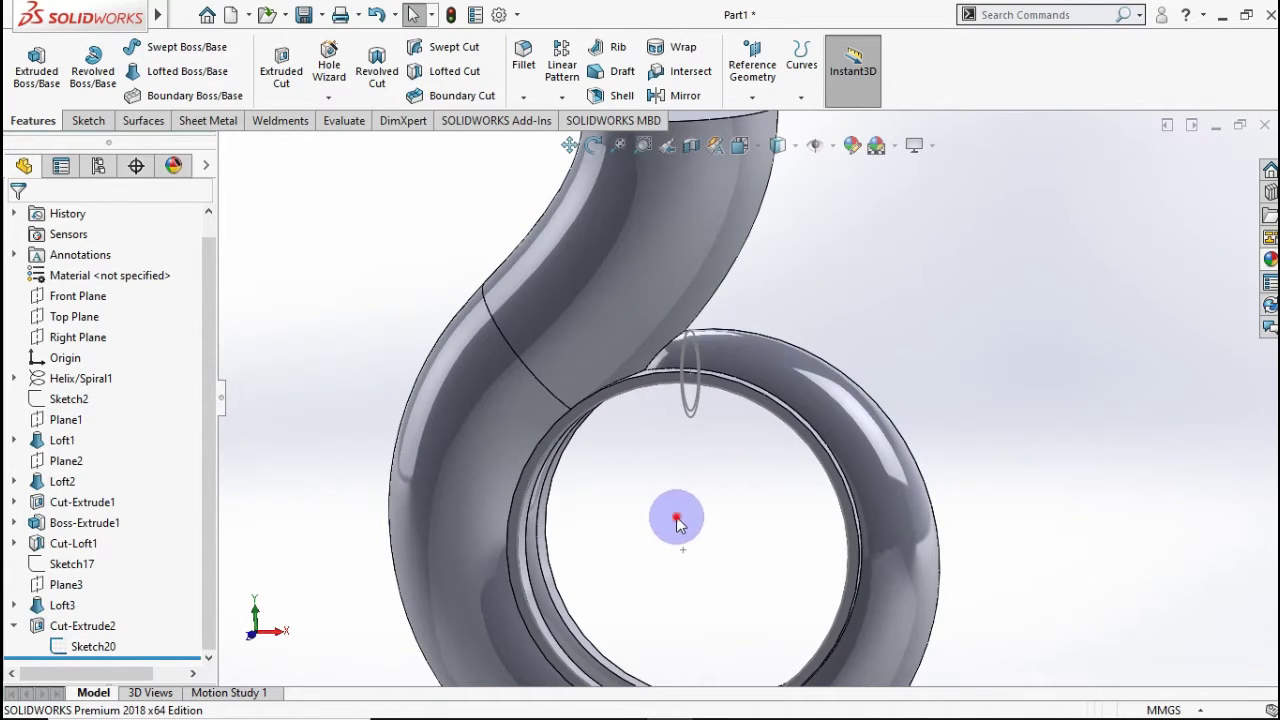
{"action": "mouse_move", "coordinate": [676, 503]}
{"action": "middle_mouse_down"}
{"action": "mouse_move", "coordinate": [674, 417]}
{"action": "mouse_move", "coordinate": [698, 395]}
{"action": "middle_mouse_up"}
{"action": "right_click", "coordinate": [105, 645]}
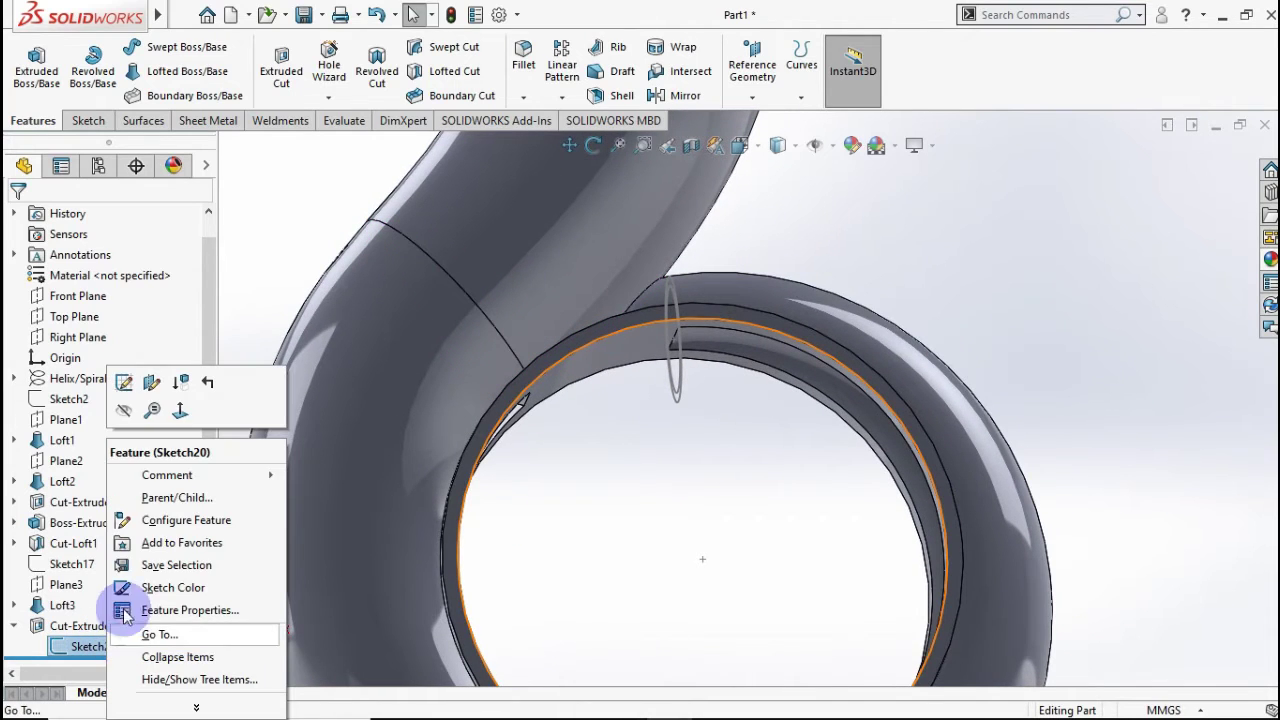
{"action": "key", "text": "Escape"}
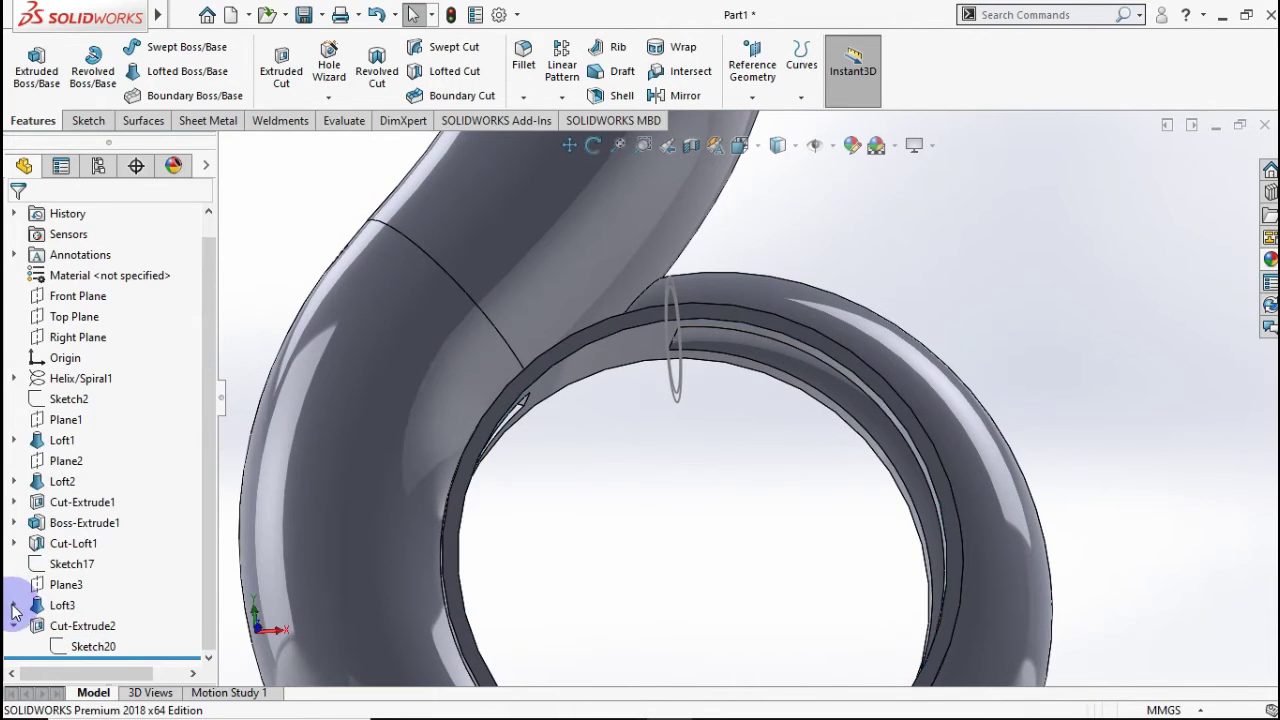
{"action": "left_click", "coordinate": [13, 605]}
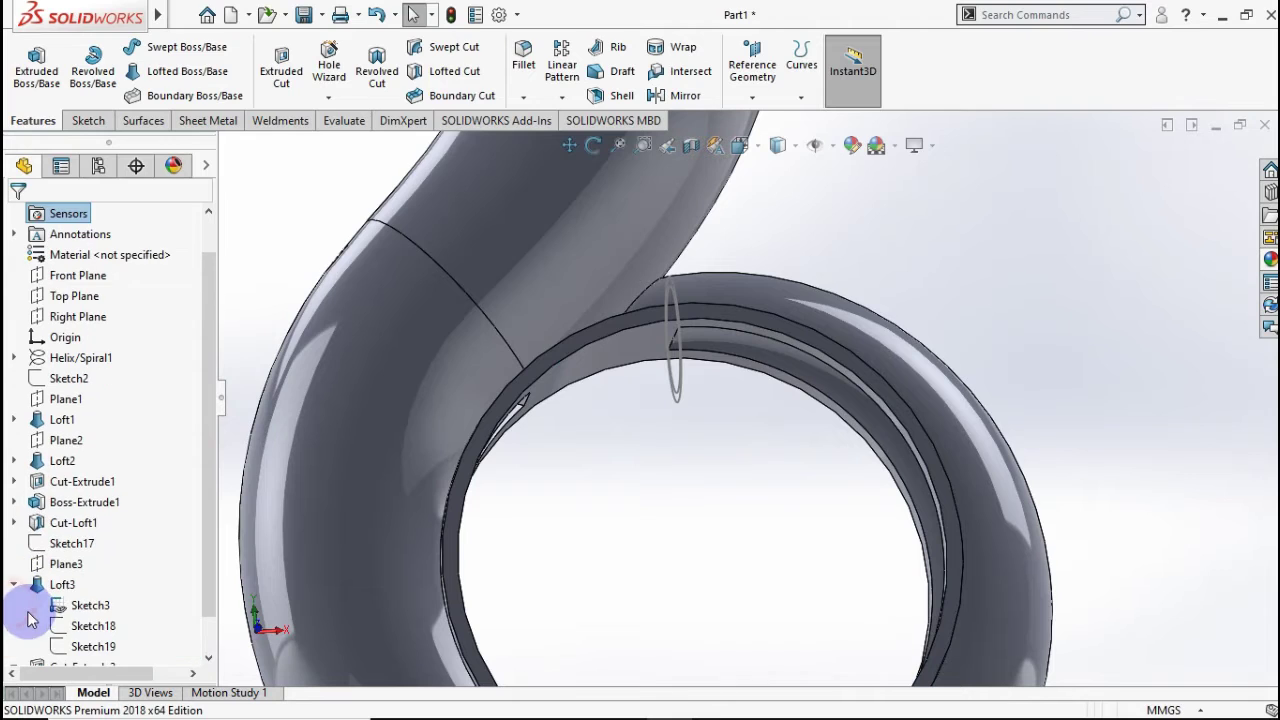
{"action": "right_click", "coordinate": [82, 627]}
{"action": "key", "text": "Escape"}
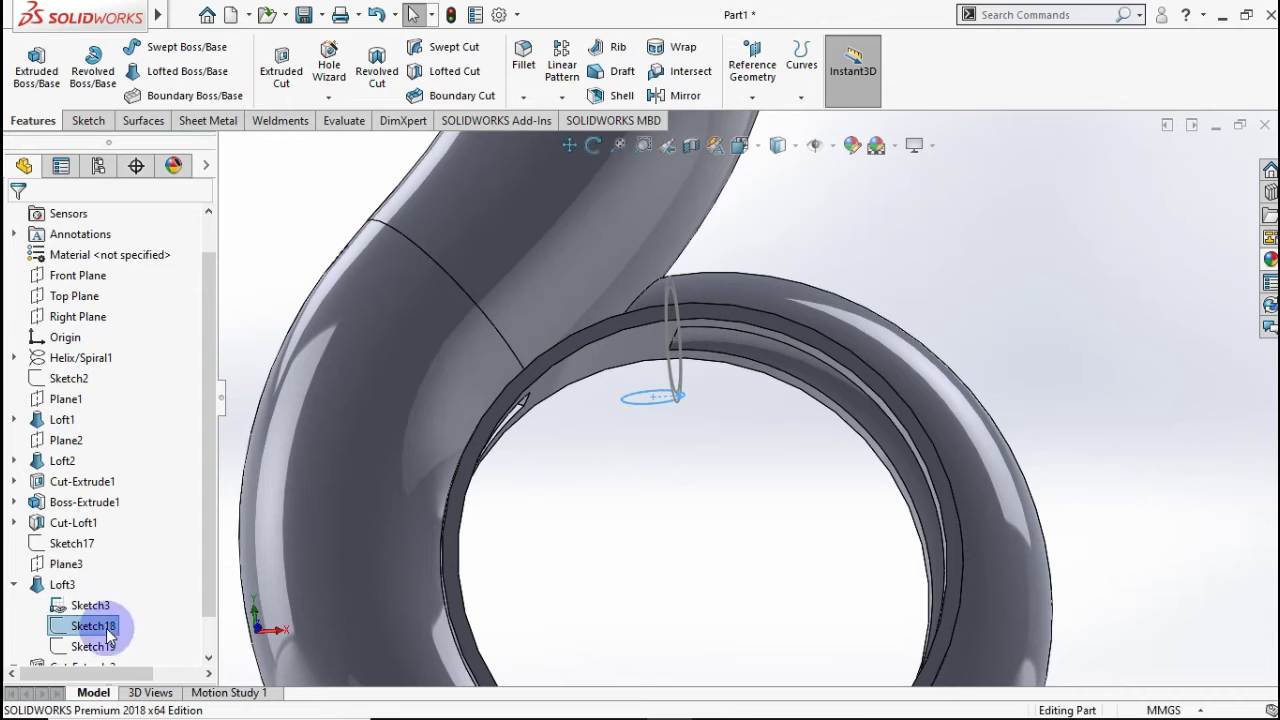
{"action": "right_click", "coordinate": [104, 643]}
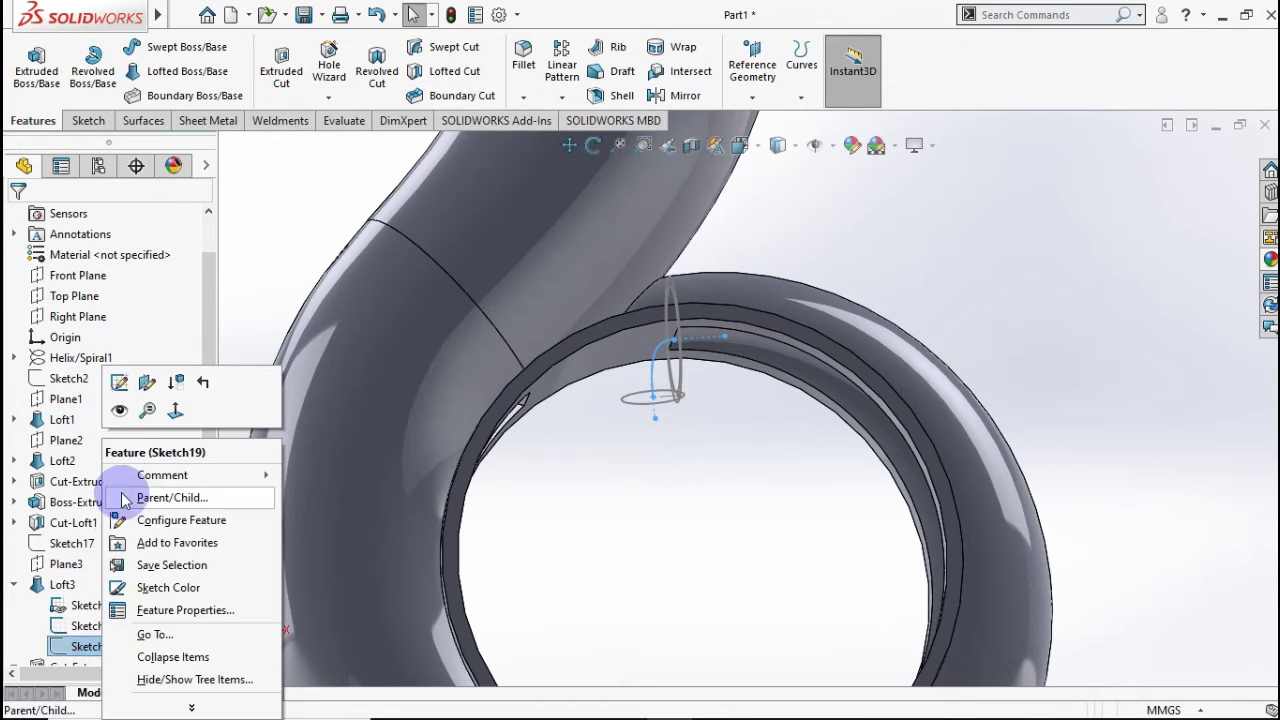
{"action": "left_click", "coordinate": [114, 409]}
{"action": "left_click", "coordinate": [645, 525]}
{"action": "scroll", "coordinate": [673, 401], "scroll_direction": "down", "scroll_amount": 2}
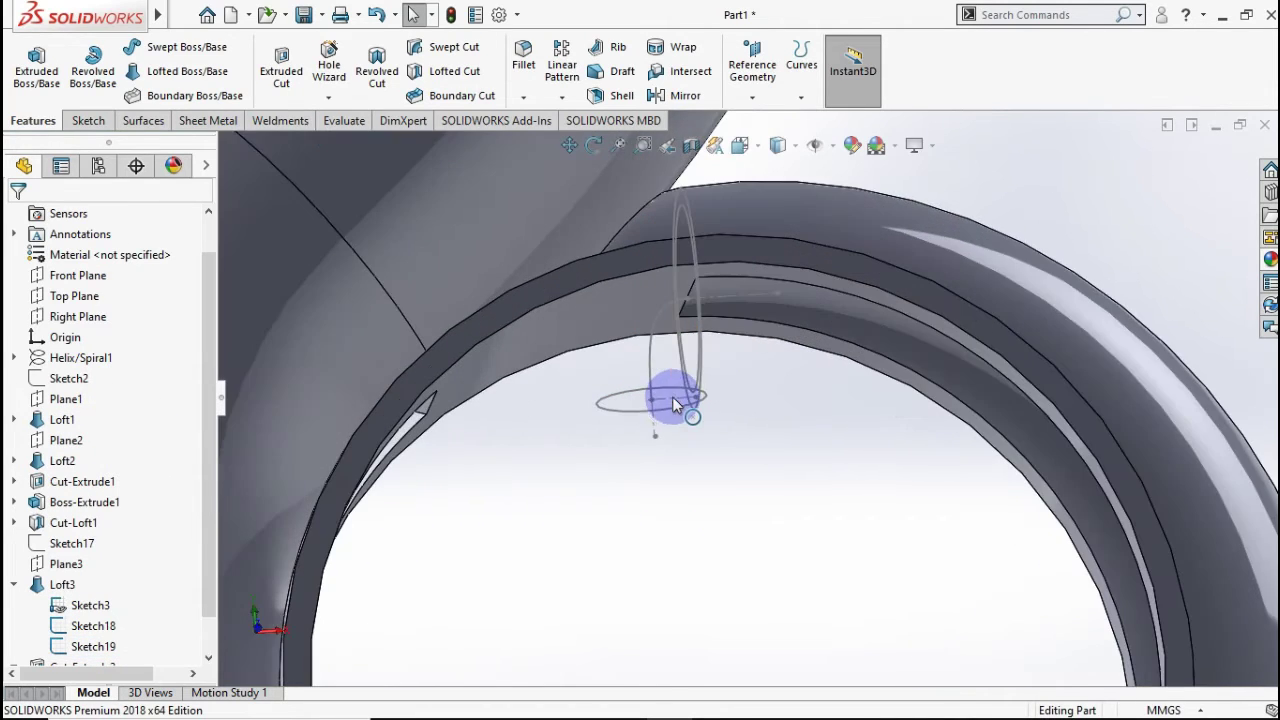
{"action": "middle_click_drag", "start_coordinate": [671, 413], "coordinate": [327, 108]}
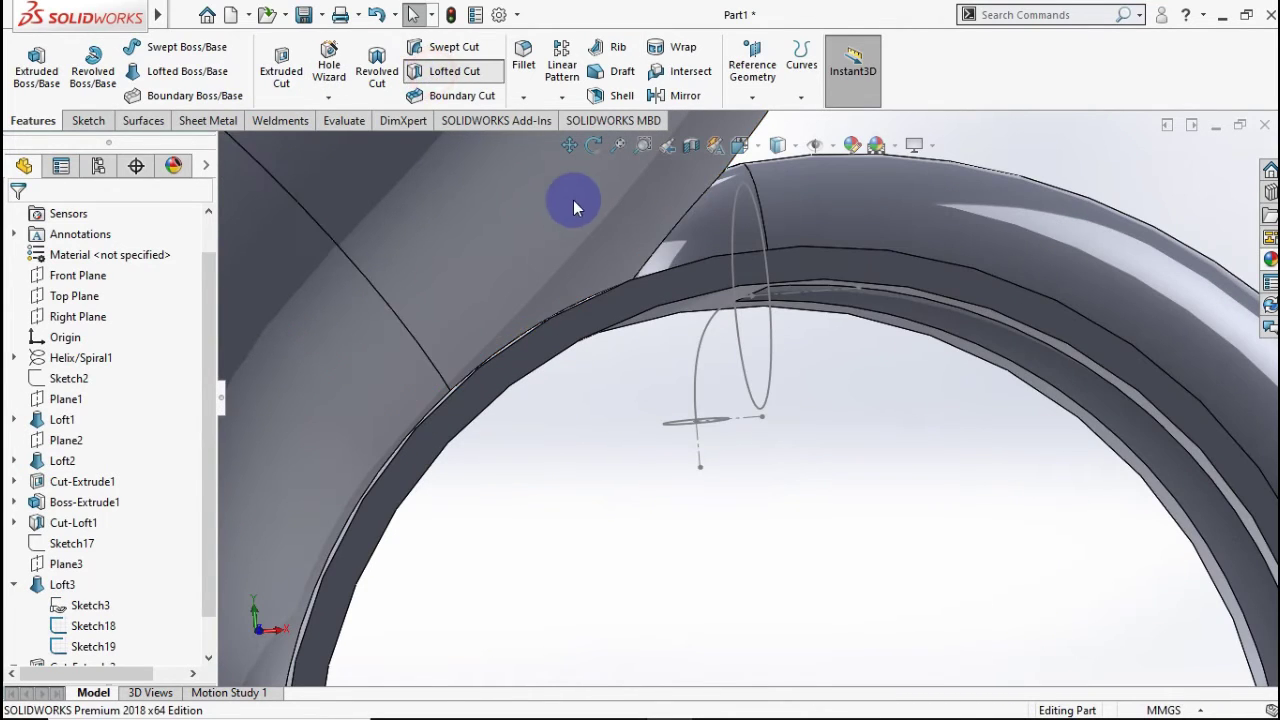
Set the lofted cut profiles to the Sketch16 outlet ellipse and Sketch18 small ellipse, removing a stray face.
{"action": "left_click", "coordinate": [734, 192]}
{"action": "right_click", "coordinate": [118, 276]}
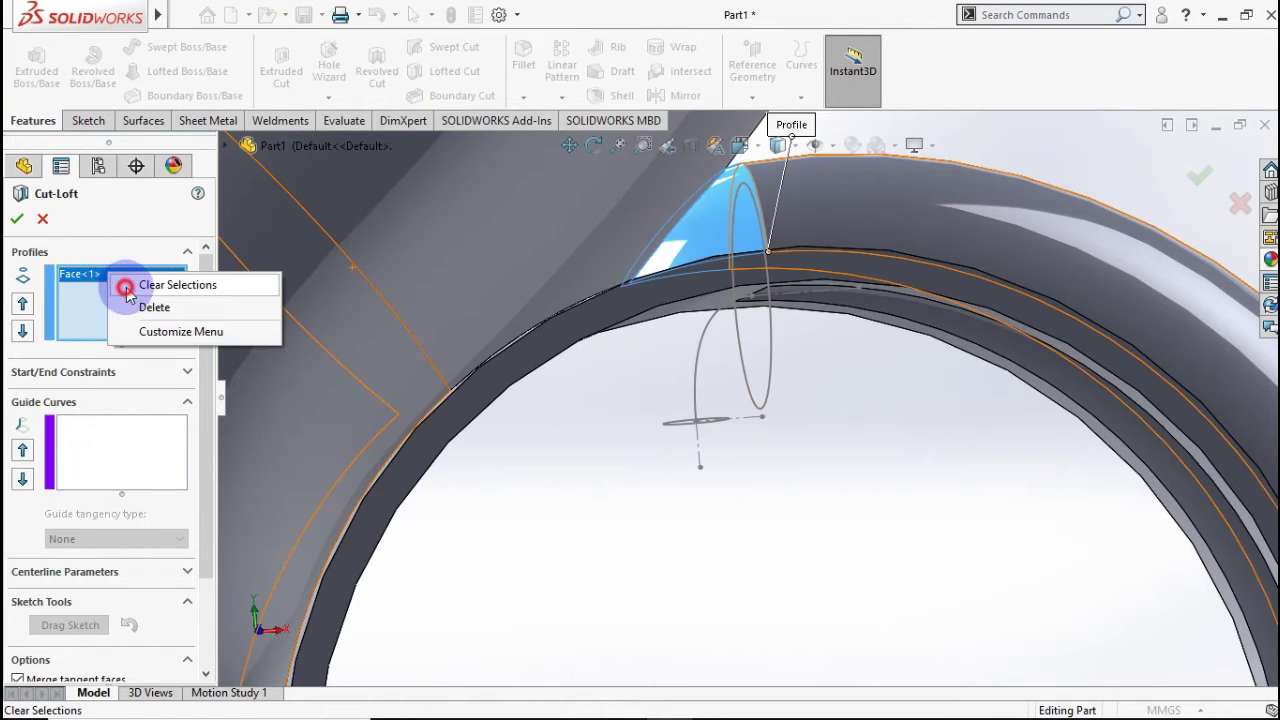
{"action": "left_click", "coordinate": [168, 283]}
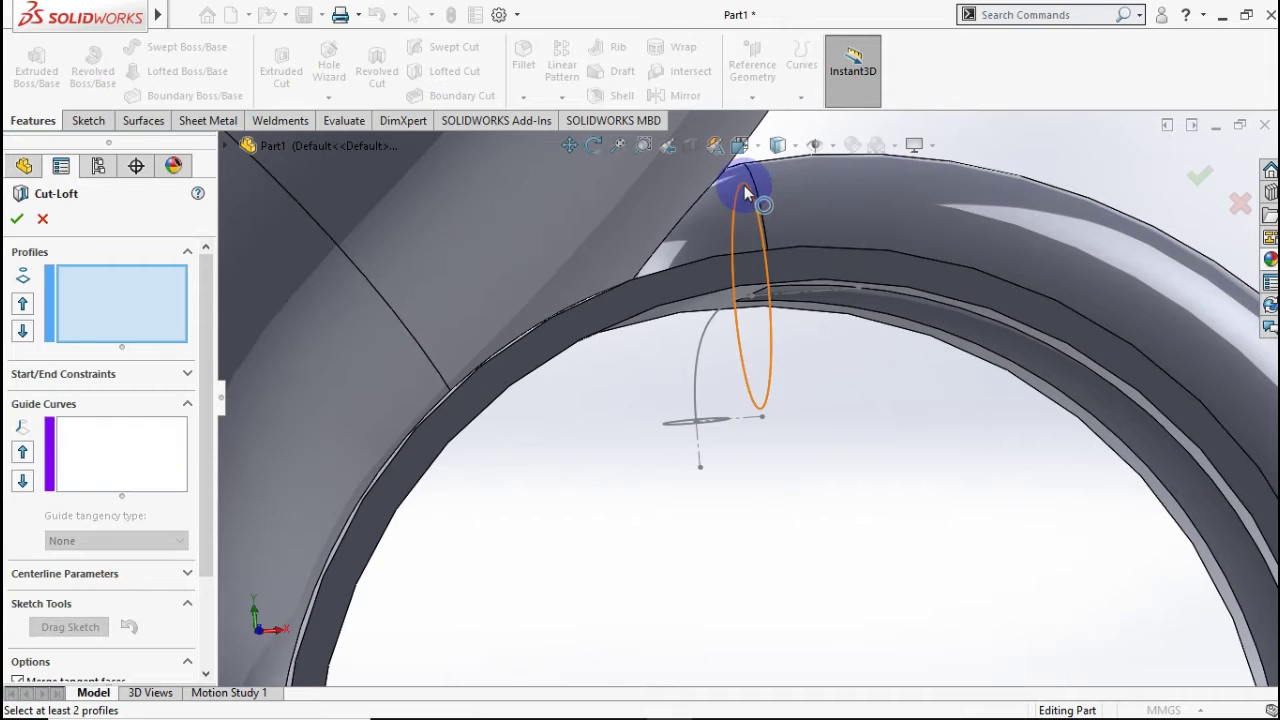
{"action": "left_click", "coordinate": [748, 218]}
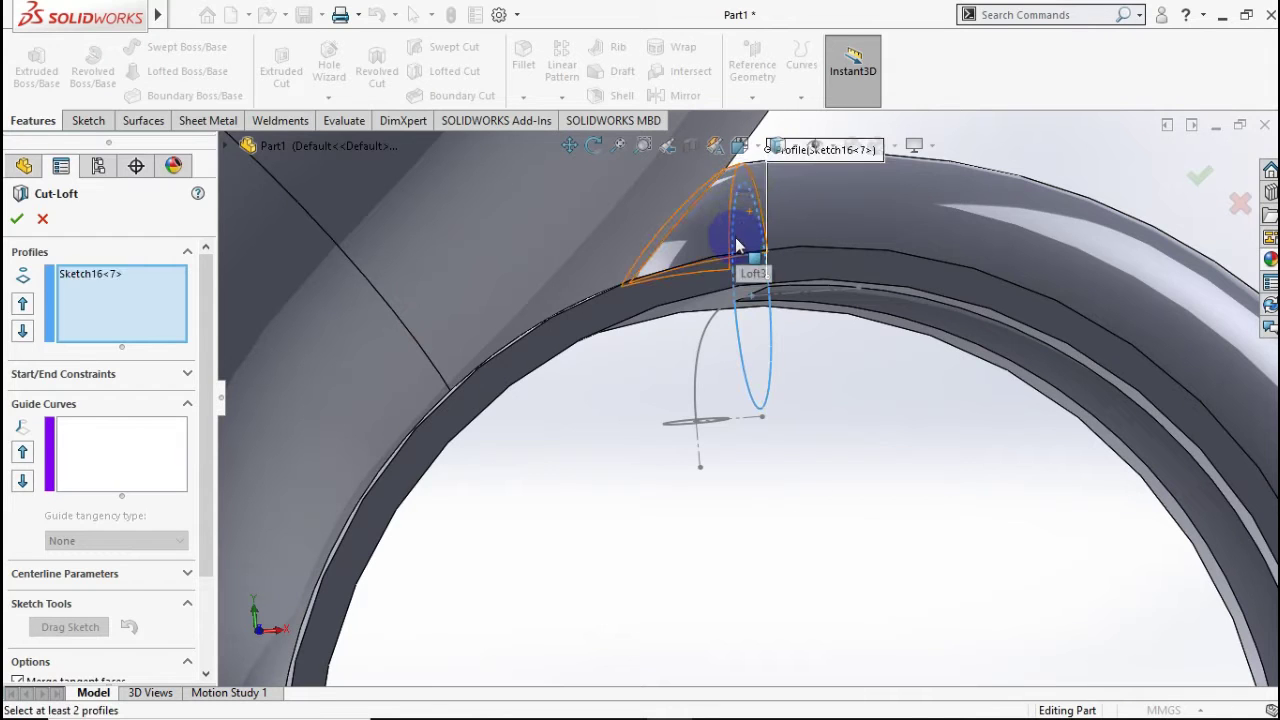
{"action": "right_click", "coordinate": [106, 294]}
{"action": "left_click", "coordinate": [477, 274]}
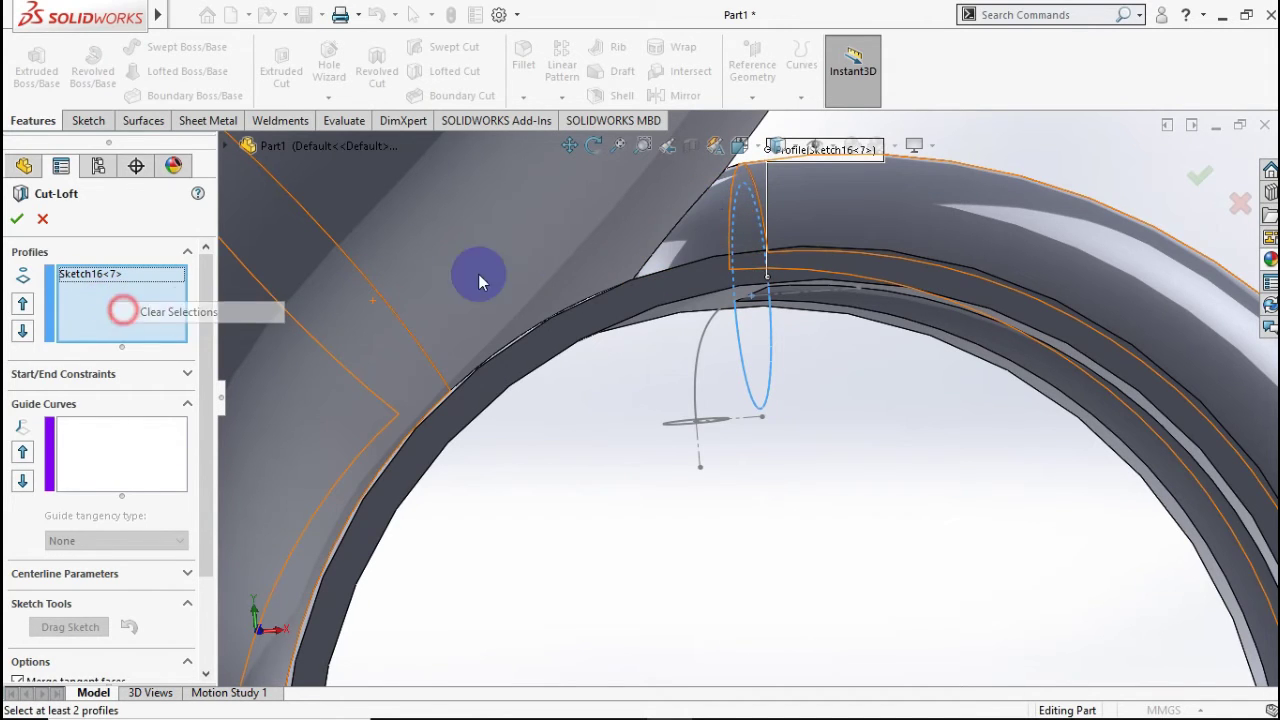
{"action": "left_click", "coordinate": [754, 215]}
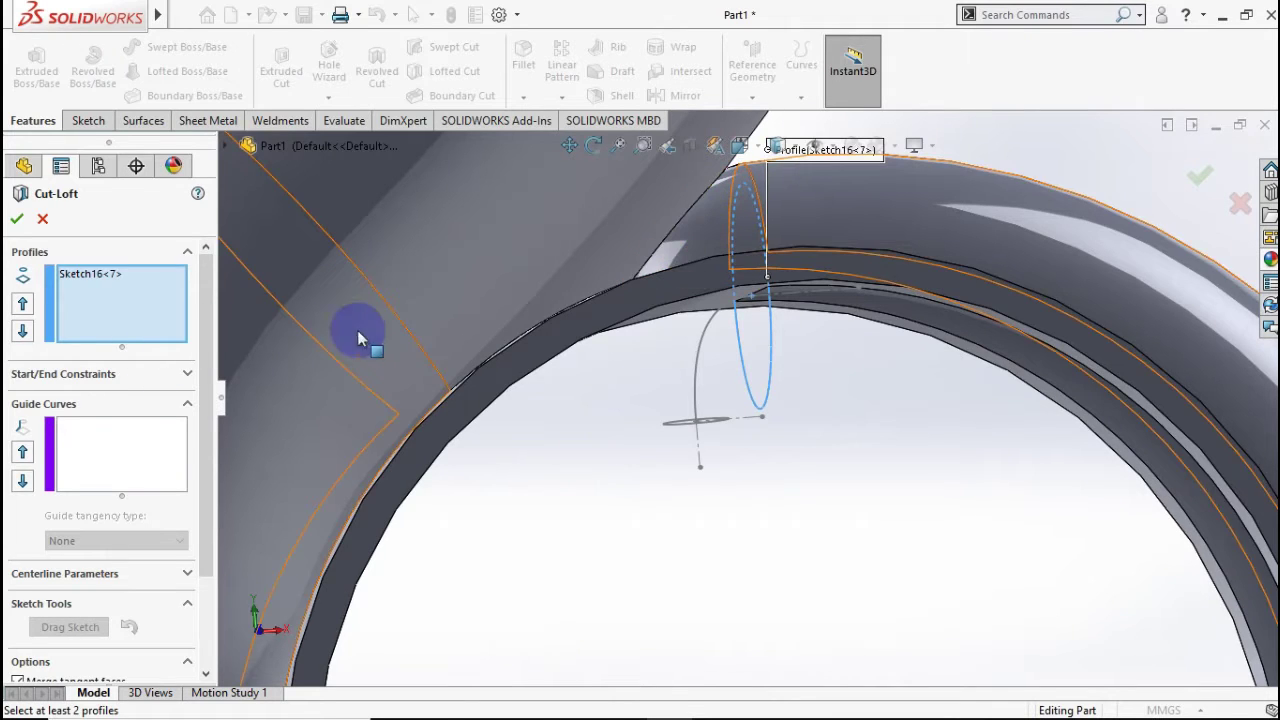
{"action": "left_click", "coordinate": [669, 432]}
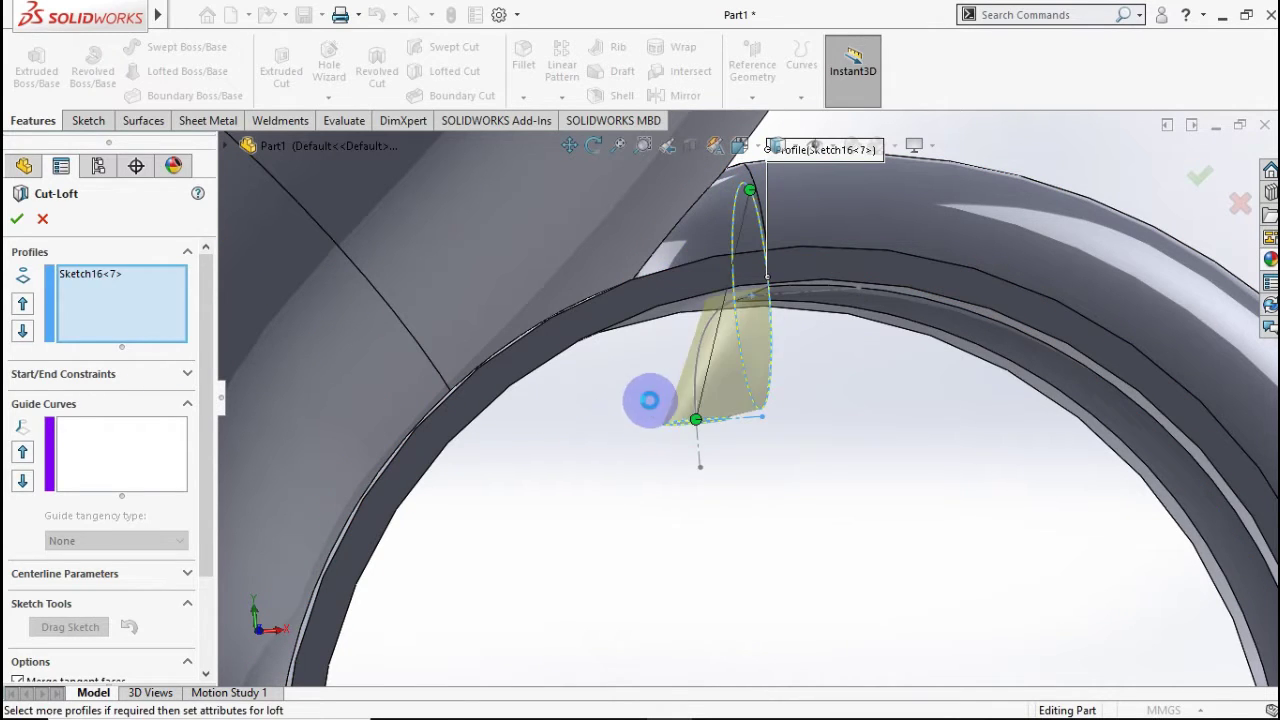
Use Sketch19 as the cut's centerline and confirm the lofted cut.
{"action": "left_click", "coordinate": [100, 578]}
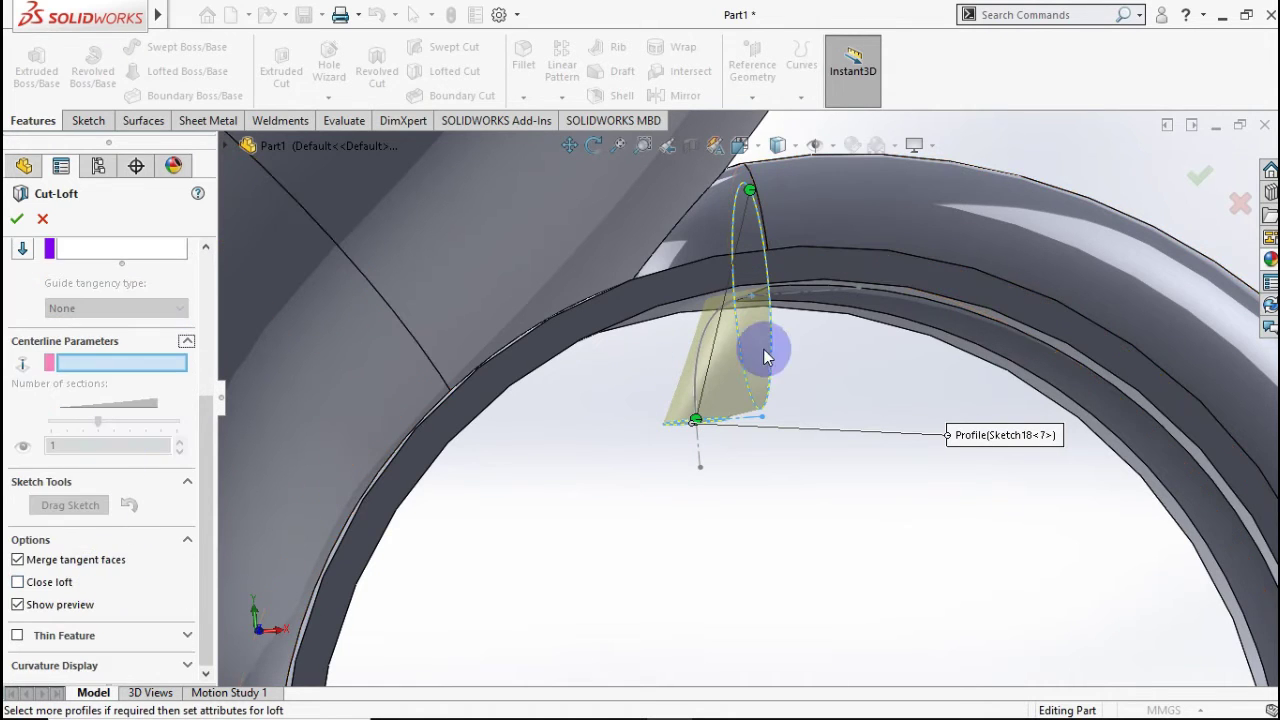
{"action": "left_click", "coordinate": [703, 347]}
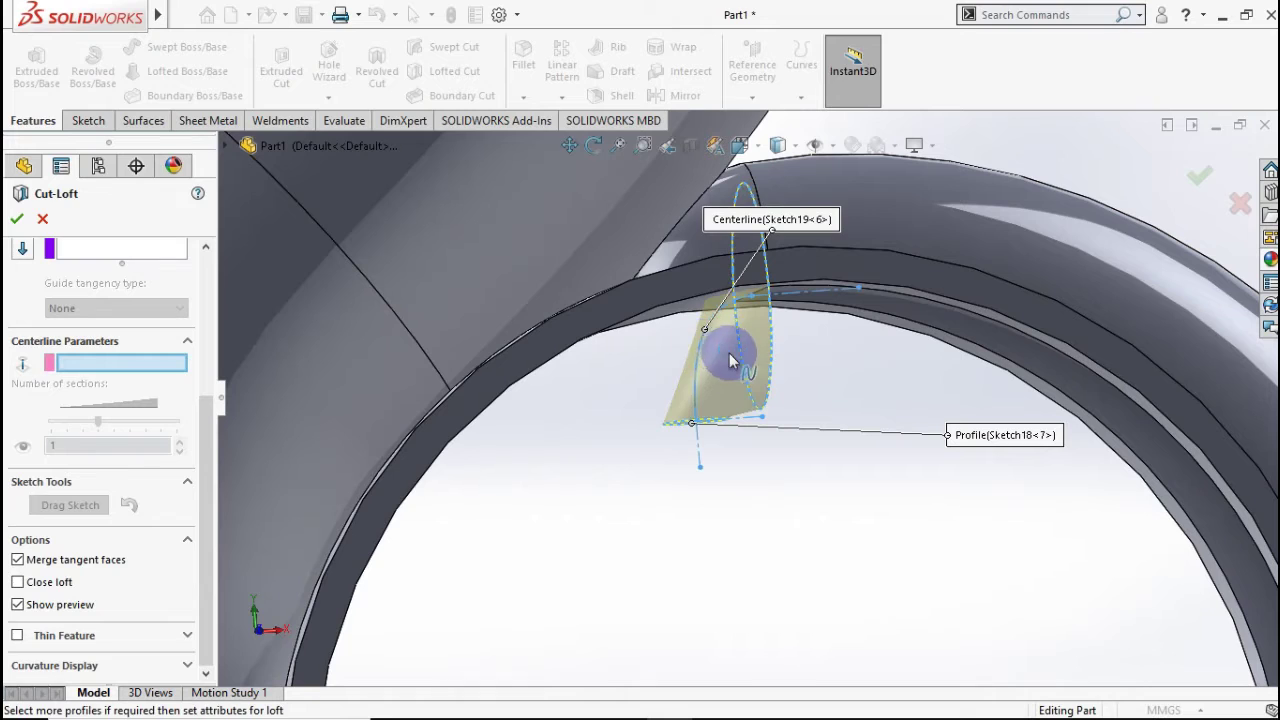
{"action": "middle_click_drag", "start_coordinate": [773, 383], "coordinate": [755, 415]}
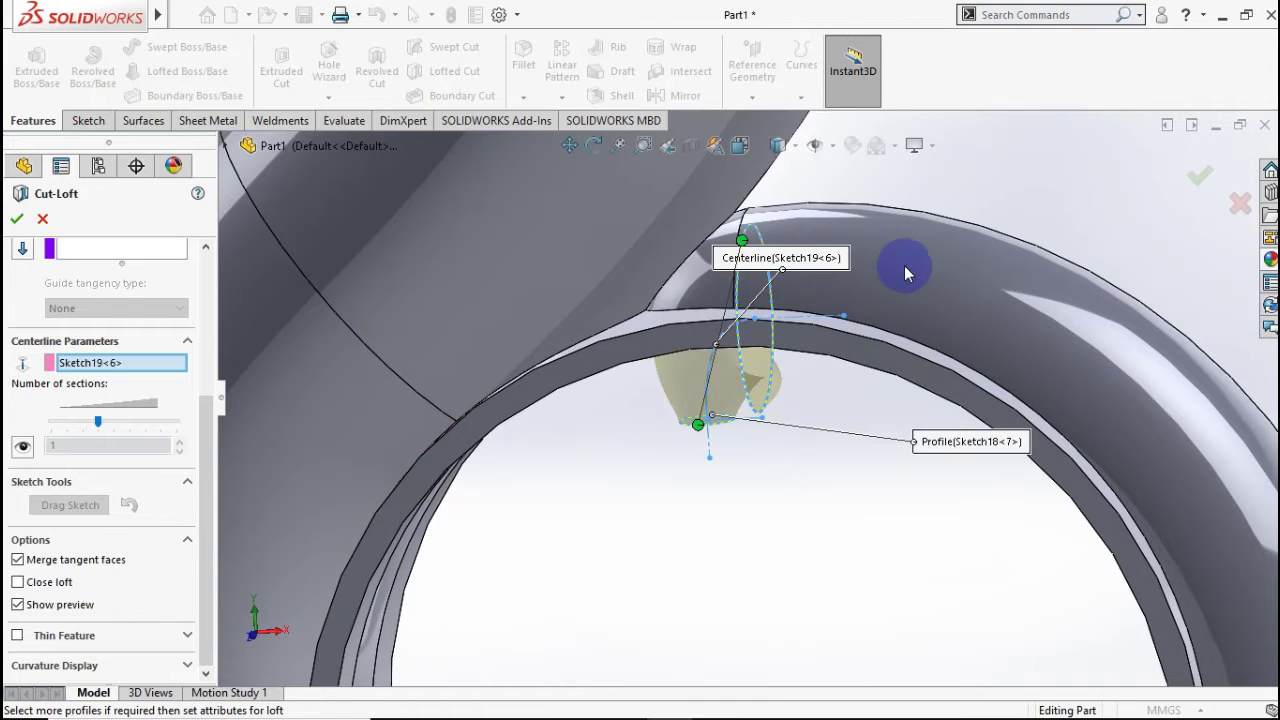
{"action": "scroll", "coordinate": [125, 319], "scroll_direction": "up", "scroll_amount": 3}
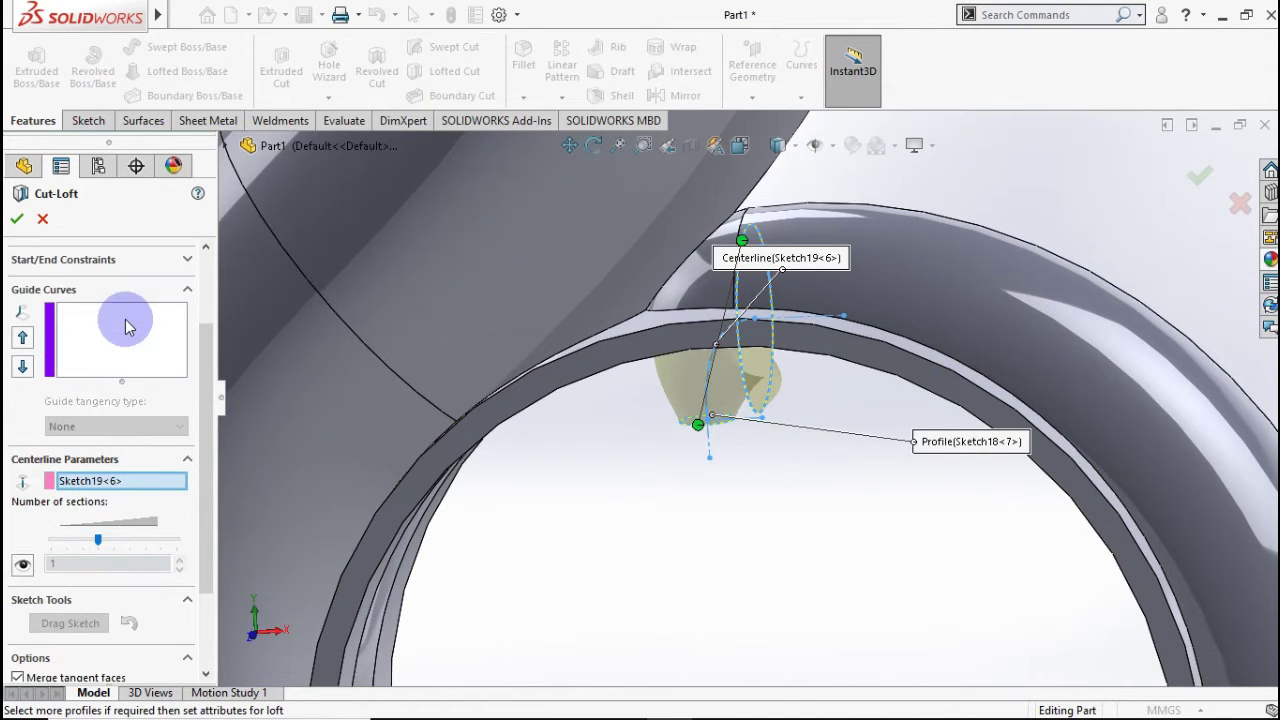
{"action": "left_click", "coordinate": [17, 220]}
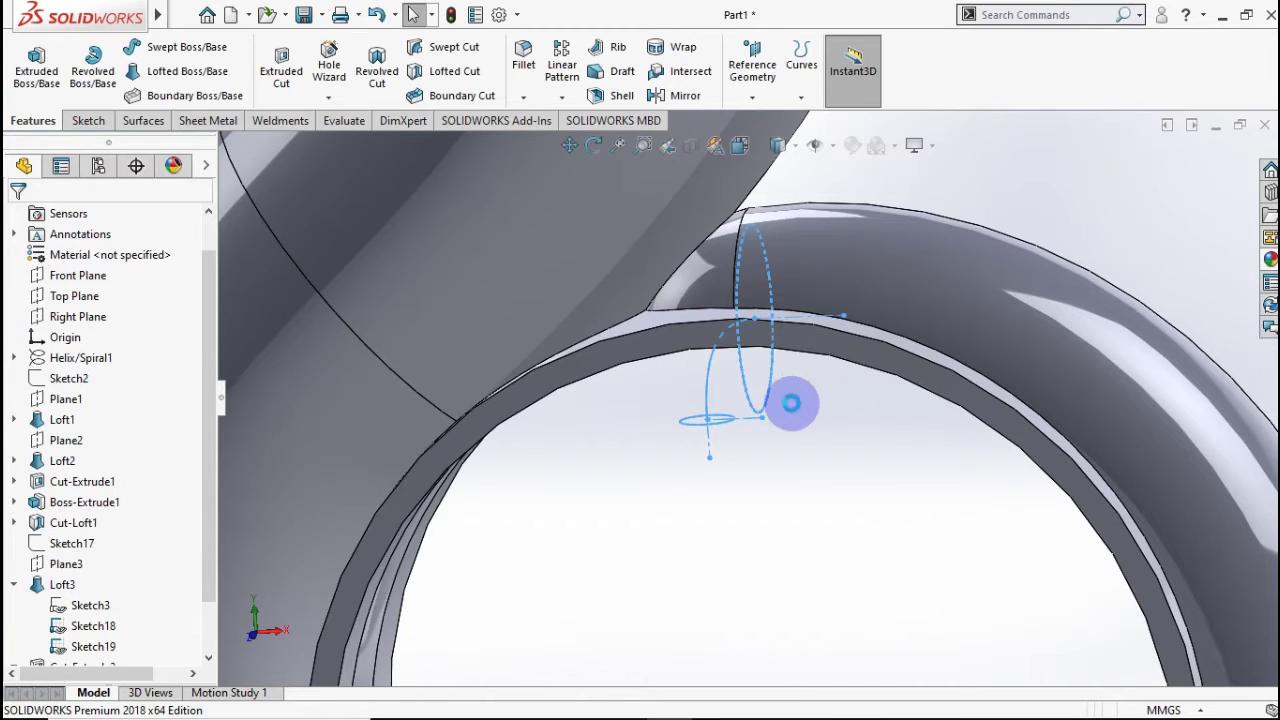
Hide the Sketch18, Sketch16 and Sketch19 sketches.
{"action": "middle_click_drag", "start_coordinate": [804, 413], "coordinate": [720, 420]}
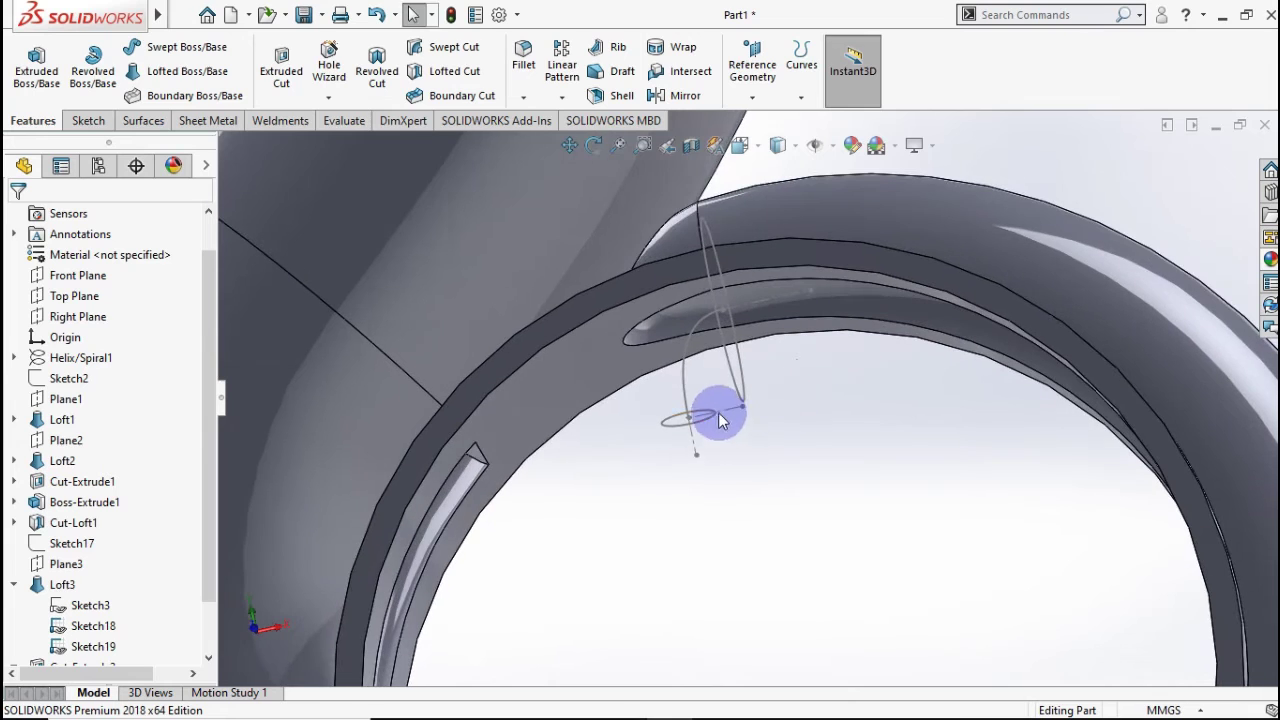
{"action": "right_click", "coordinate": [707, 417]}
{"action": "left_click", "coordinate": [748, 385]}
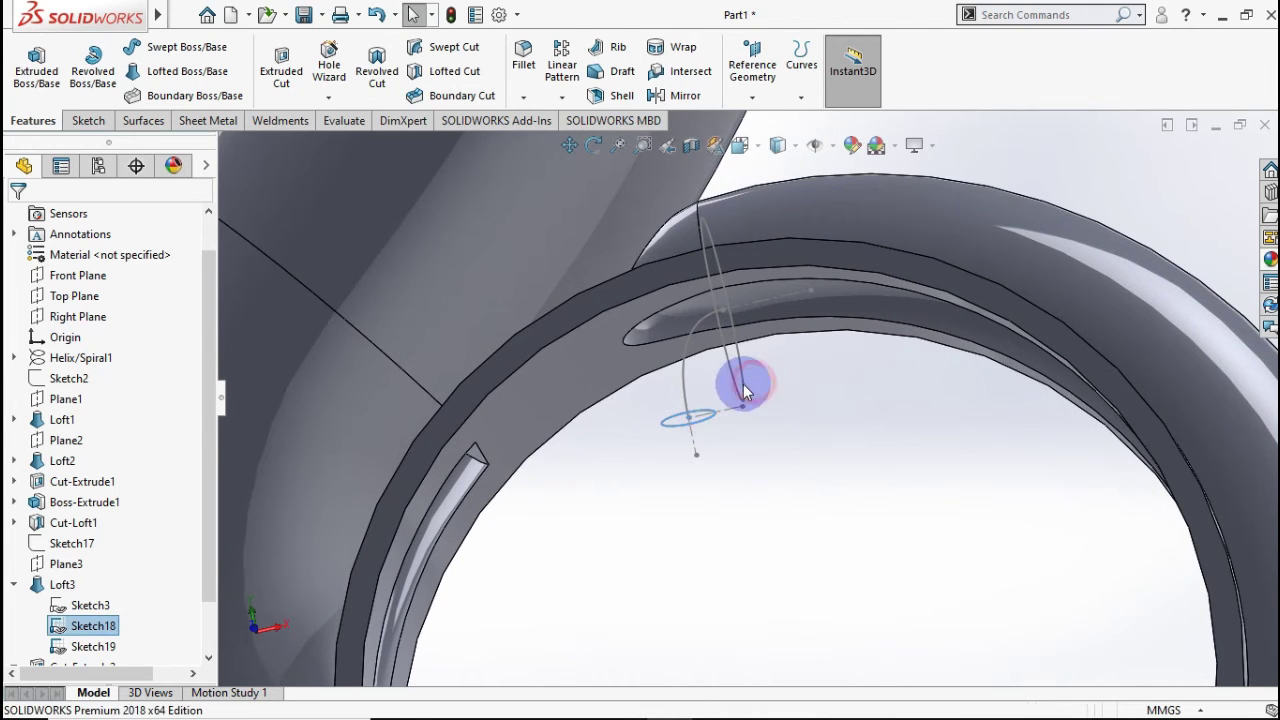
{"action": "right_click", "coordinate": [751, 385]}
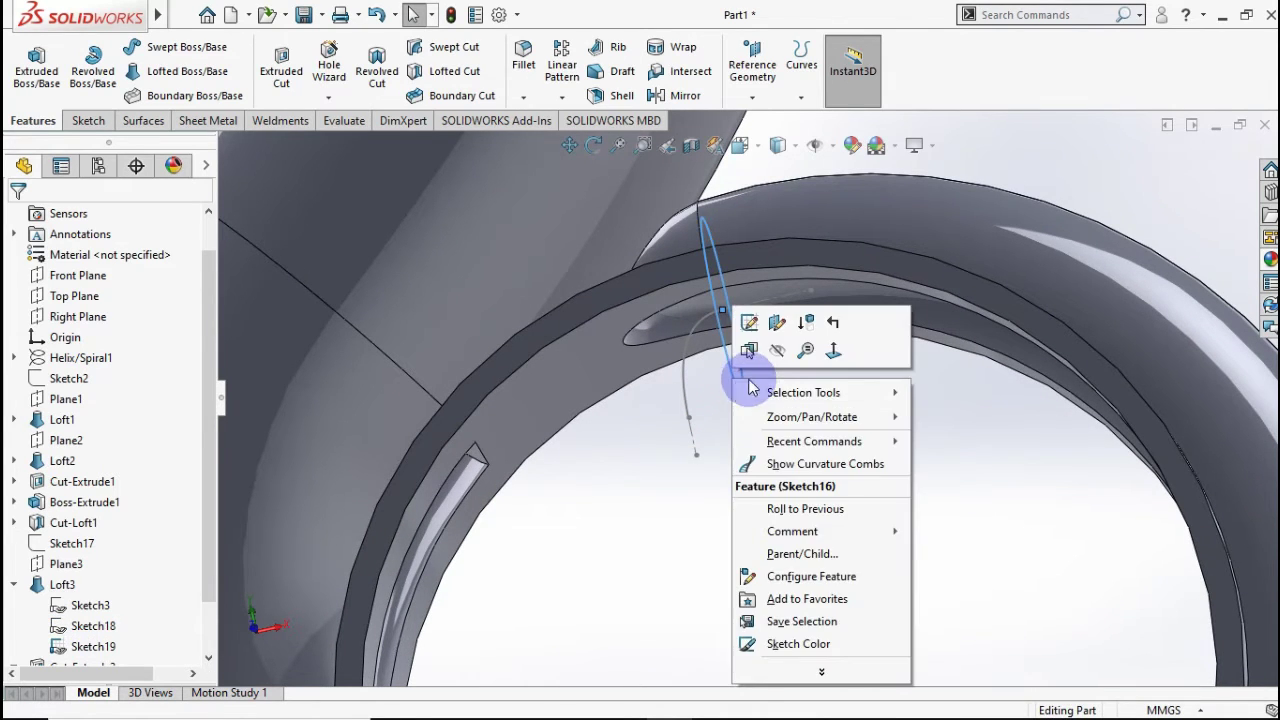
{"action": "left_click", "coordinate": [776, 352]}
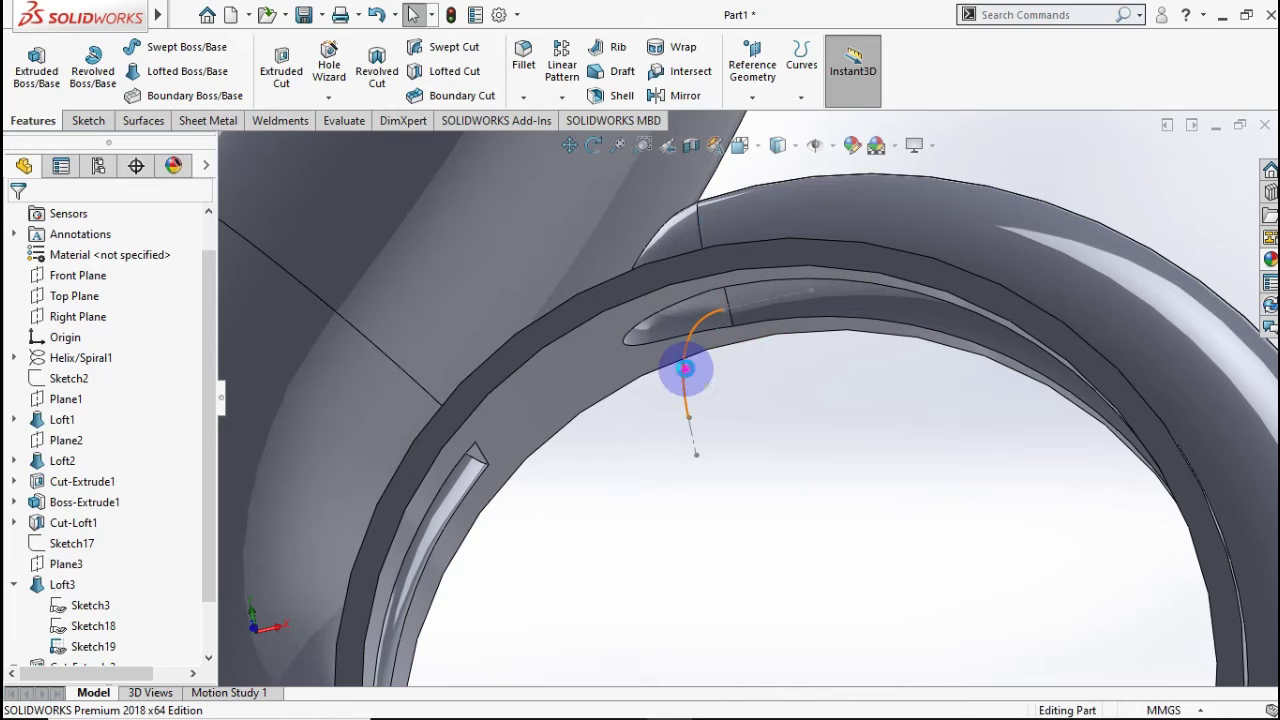
{"action": "right_click", "coordinate": [706, 380]}
{"action": "left_click", "coordinate": [736, 346]}
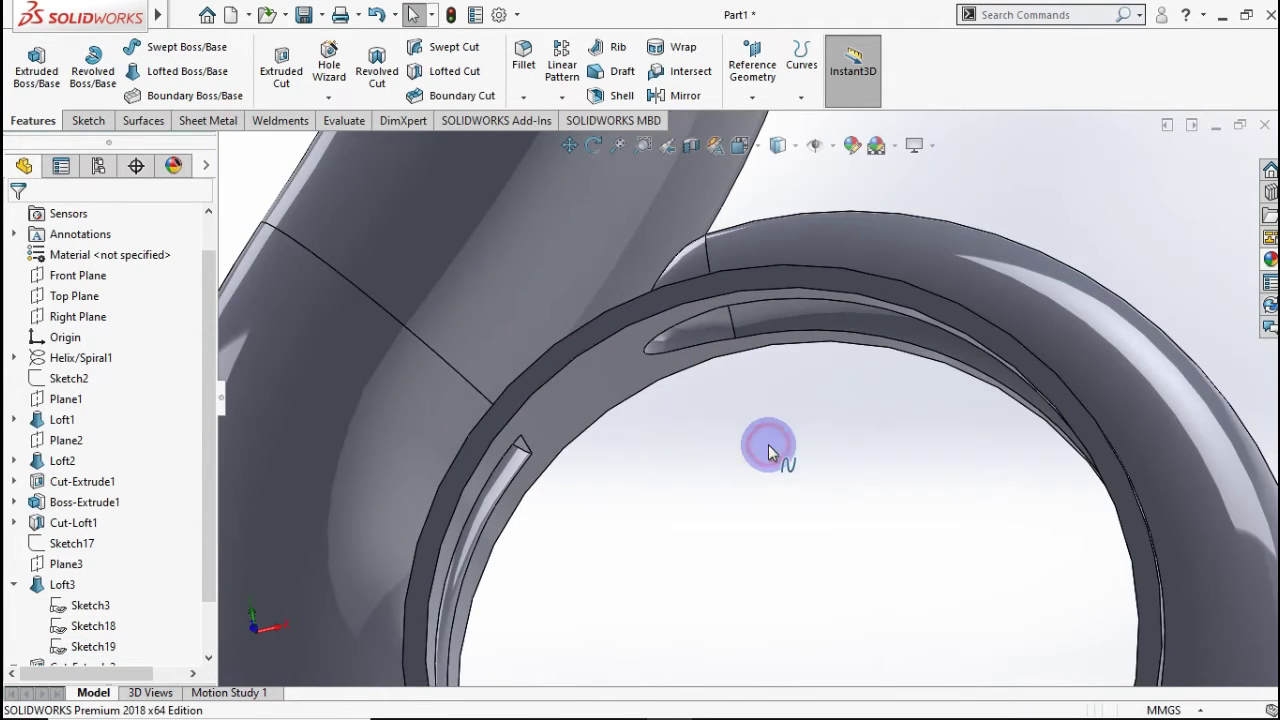
Inspect the casing from a side view and select the pipe's open end face.
{"action": "scroll", "coordinate": [768, 452], "scroll_direction": "up", "scroll_amount": 5}
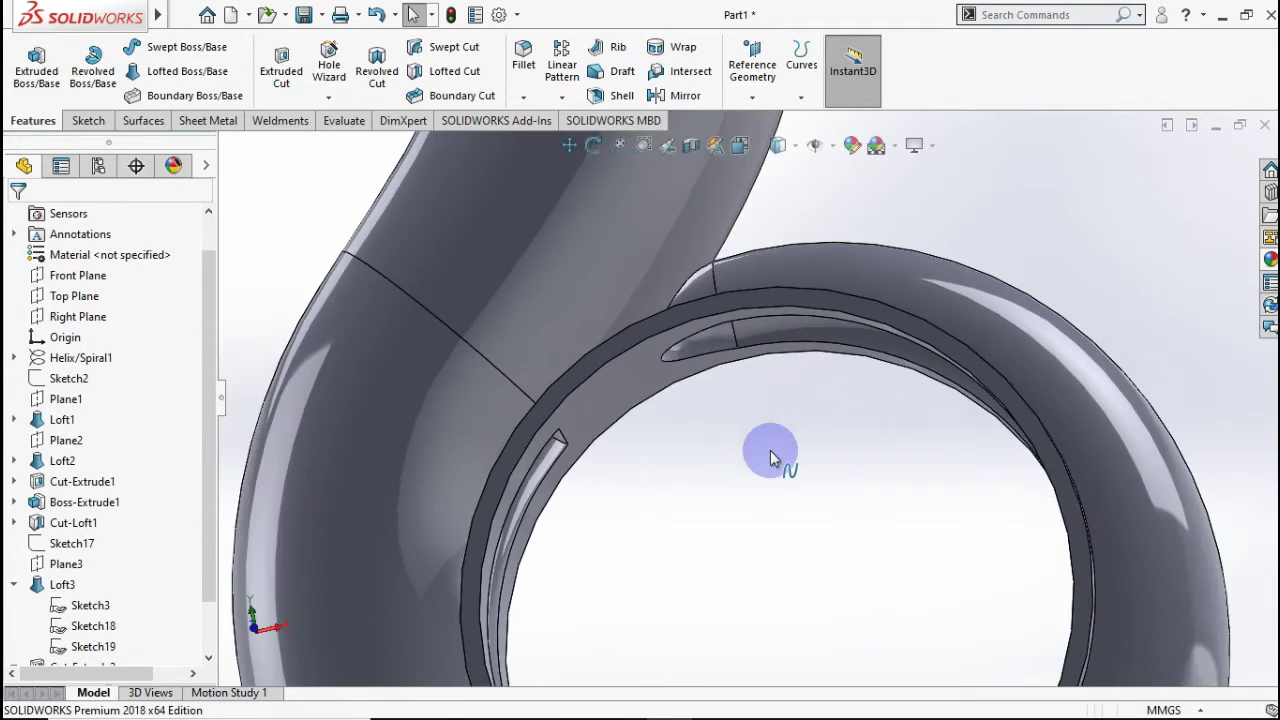
{"action": "middle_click_drag", "start_coordinate": [771, 457], "coordinate": [703, 578]}
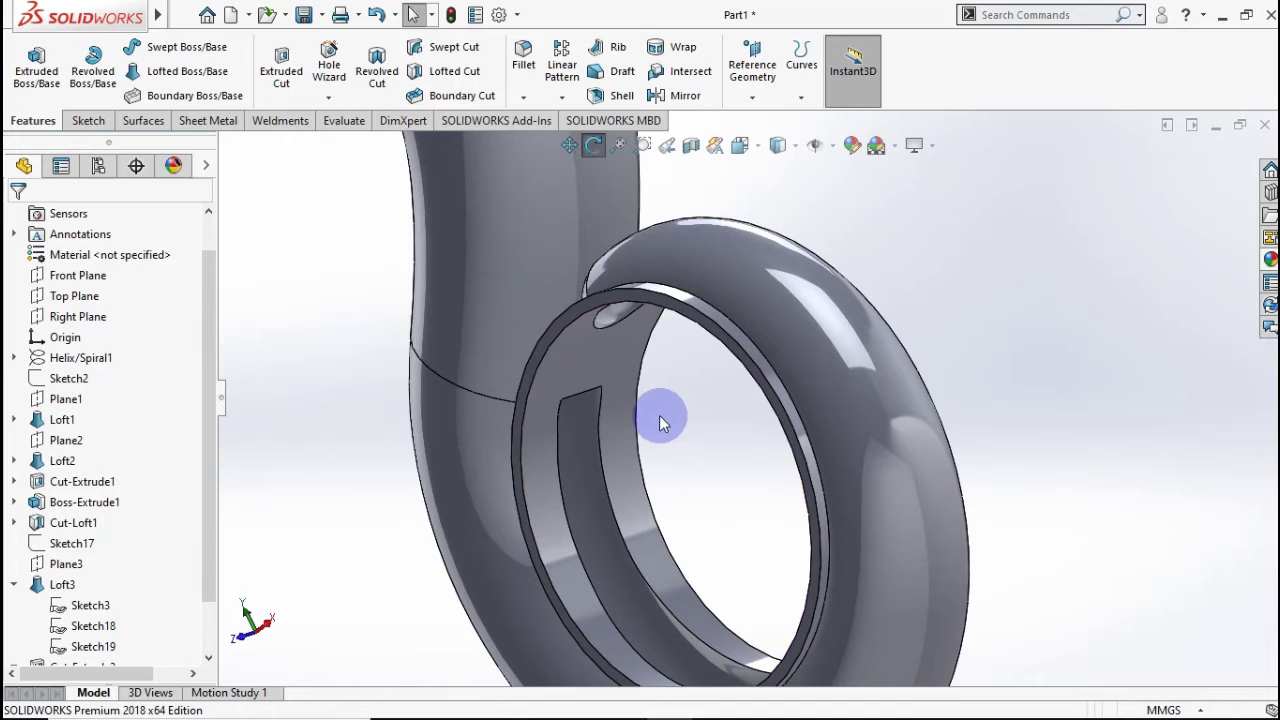
{"action": "scroll", "coordinate": [642, 394], "scroll_direction": "up", "scroll_amount": 3}
{"action": "middle_click_drag", "start_coordinate": [666, 243], "coordinate": [807, 352]}
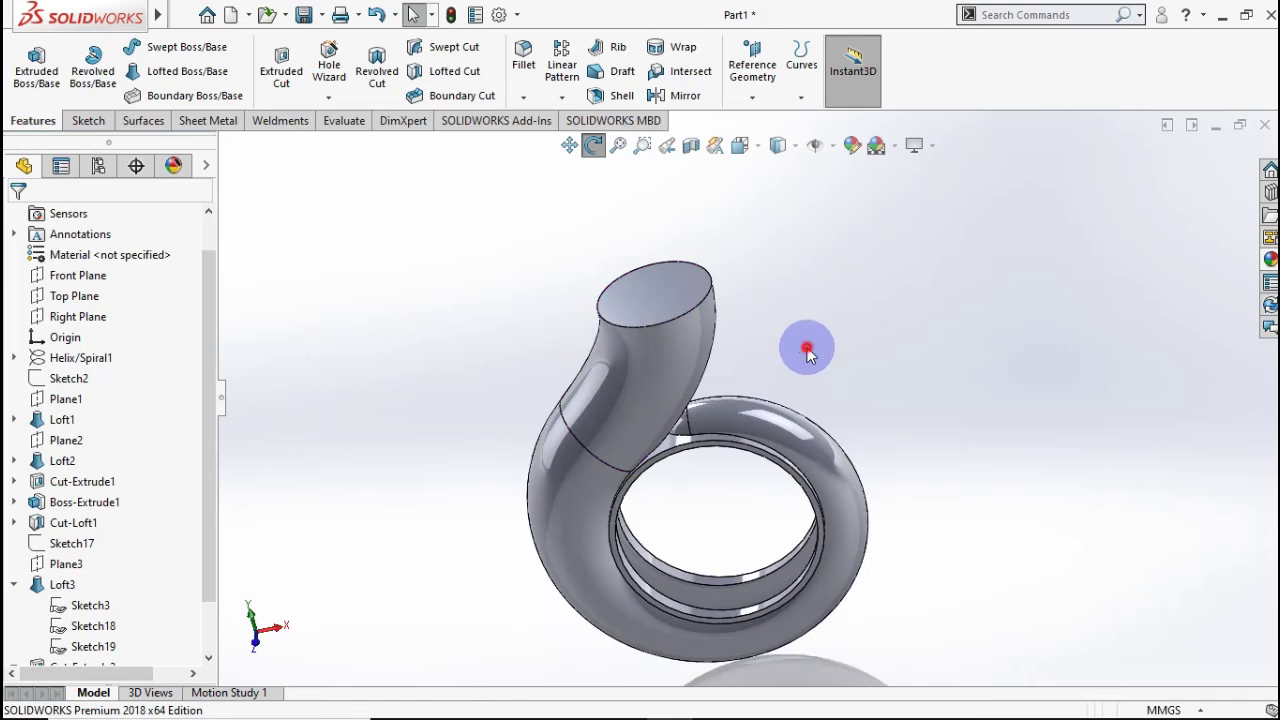
{"action": "scroll", "coordinate": [704, 318], "scroll_direction": "down", "scroll_amount": 2}
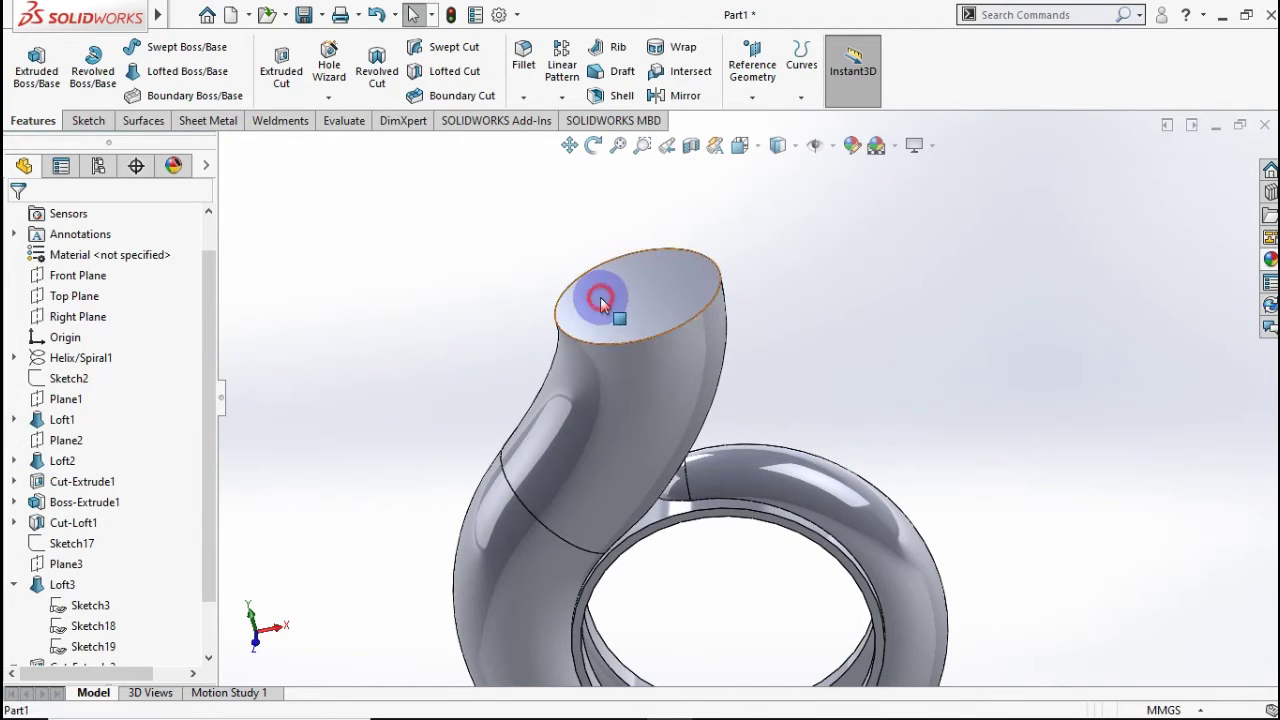
{"action": "left_click", "coordinate": [652, 300]}
Create Sketch21 on the pipe end face as a 3 mm inward offset of Sketch9's rim.
{"action": "left_click", "coordinate": [684, 241]}
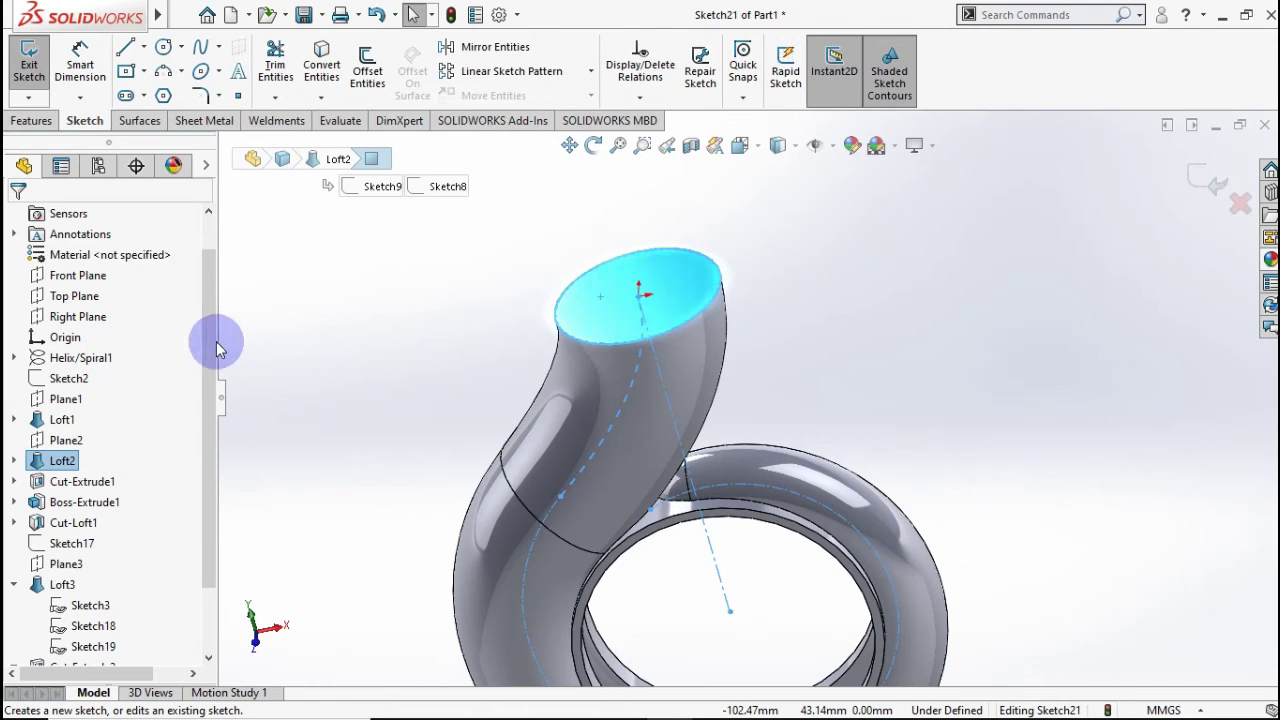
{"action": "left_click", "coordinate": [15, 461]}
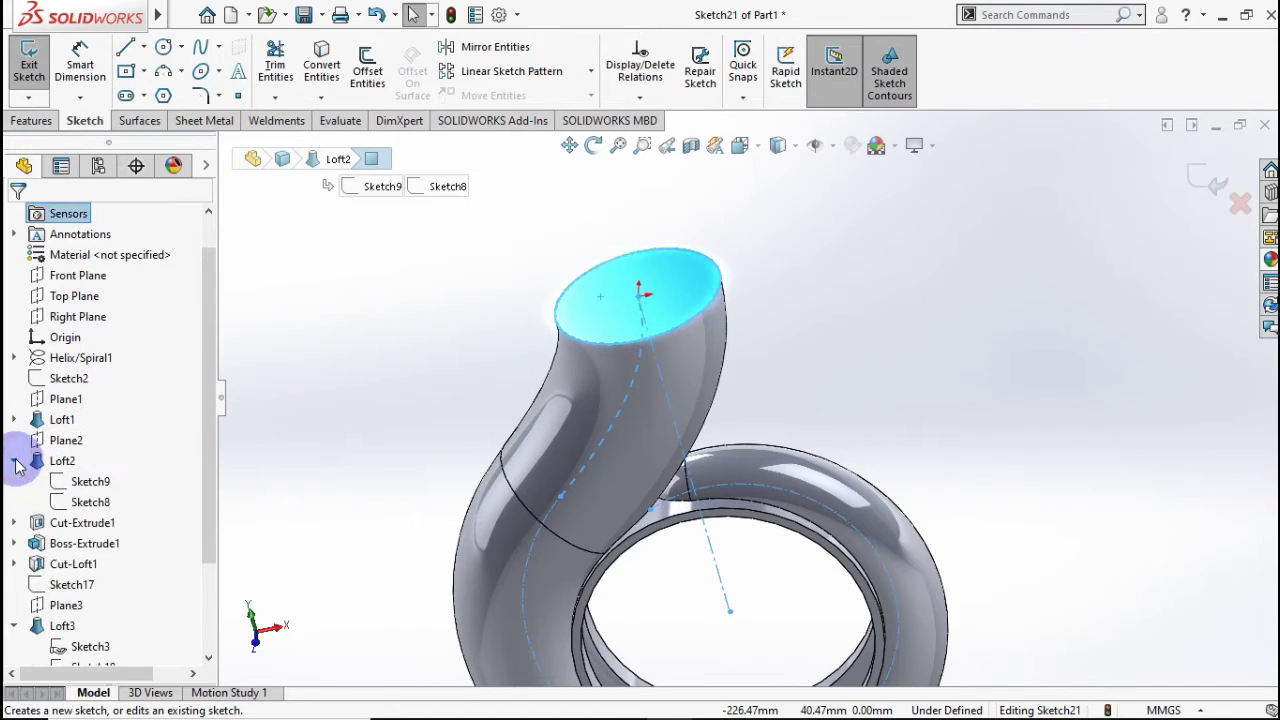
{"action": "left_click", "coordinate": [72, 486]}
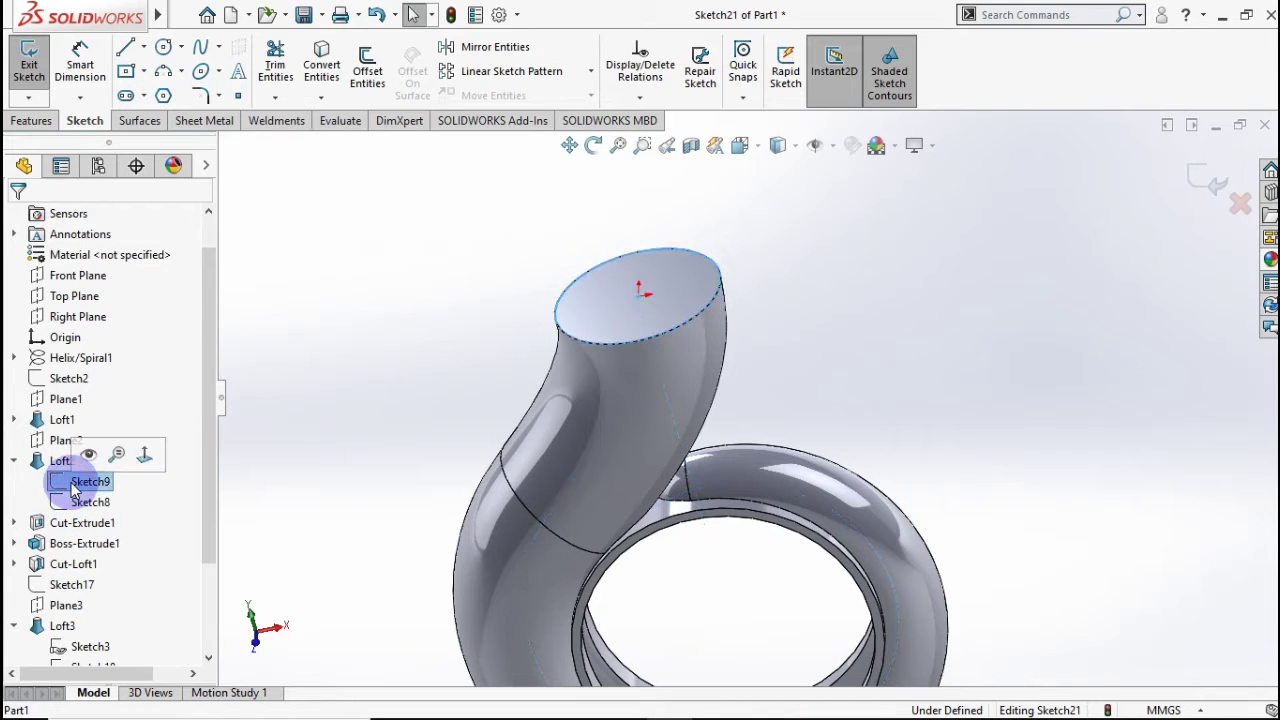
{"action": "left_click", "coordinate": [365, 66]}
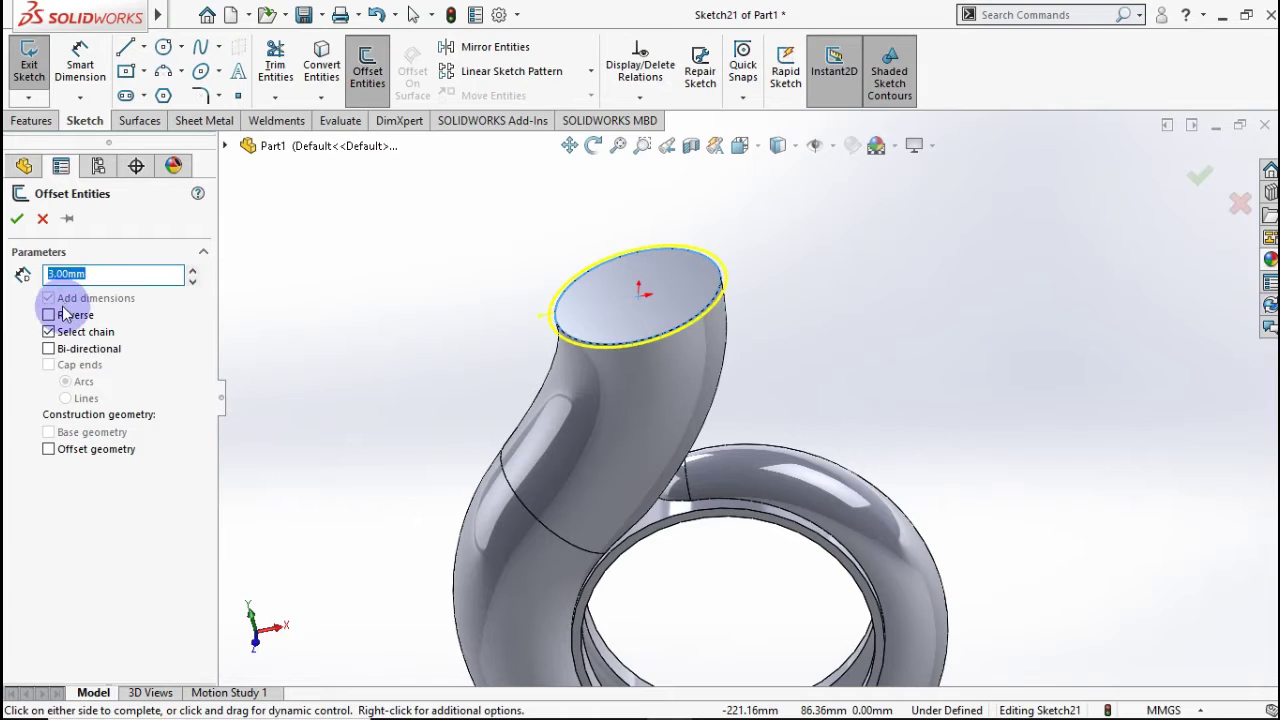
{"action": "left_click", "coordinate": [49, 316]}
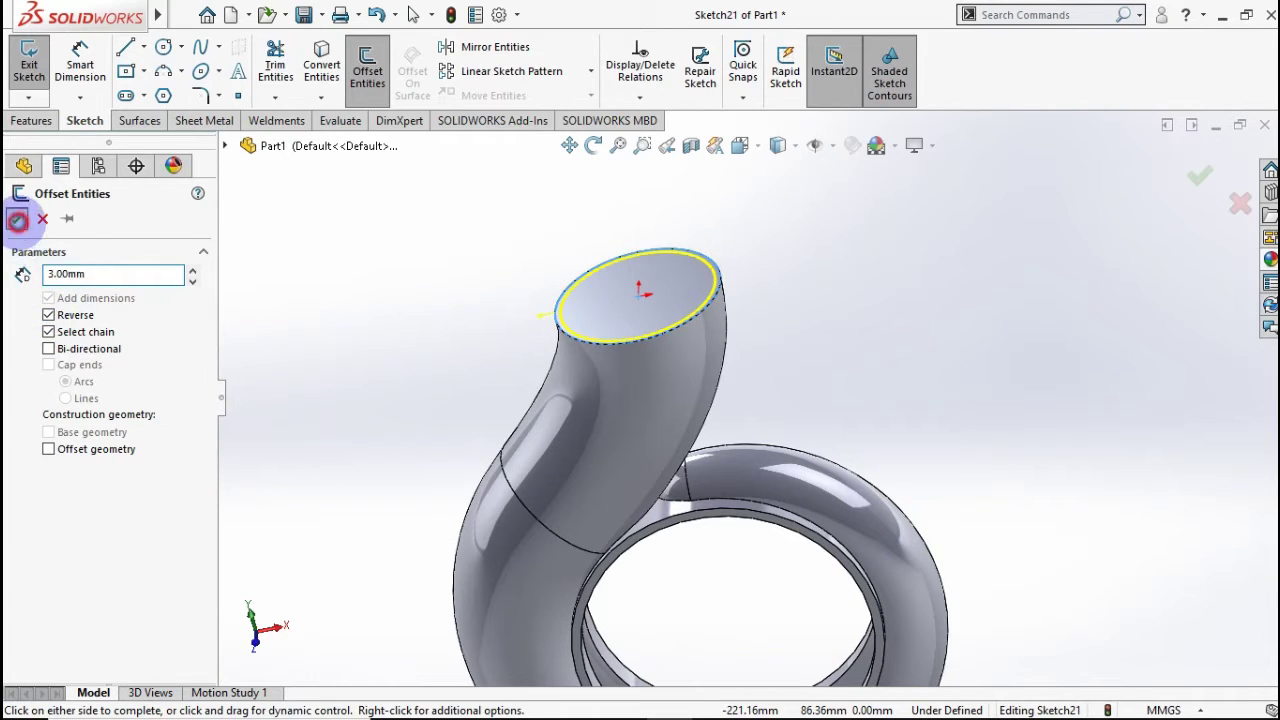
{"action": "left_click", "coordinate": [17, 221]}
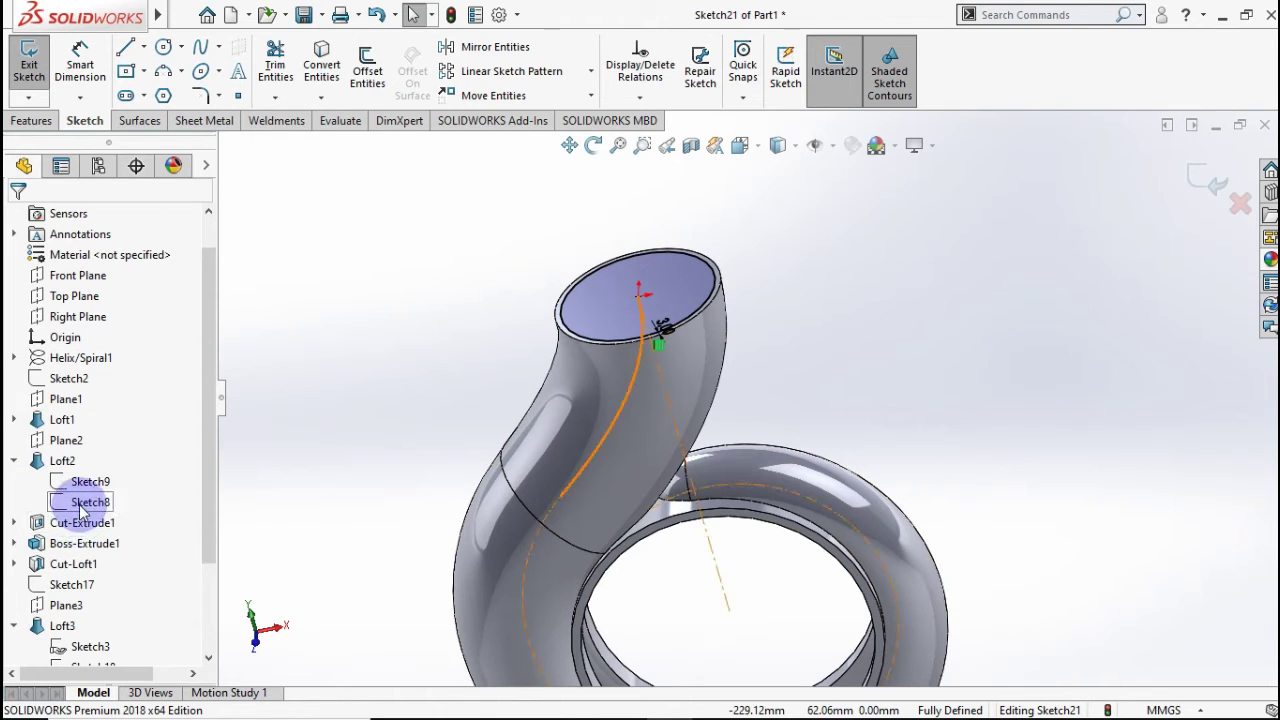
{"action": "left_click", "coordinate": [1214, 167]}
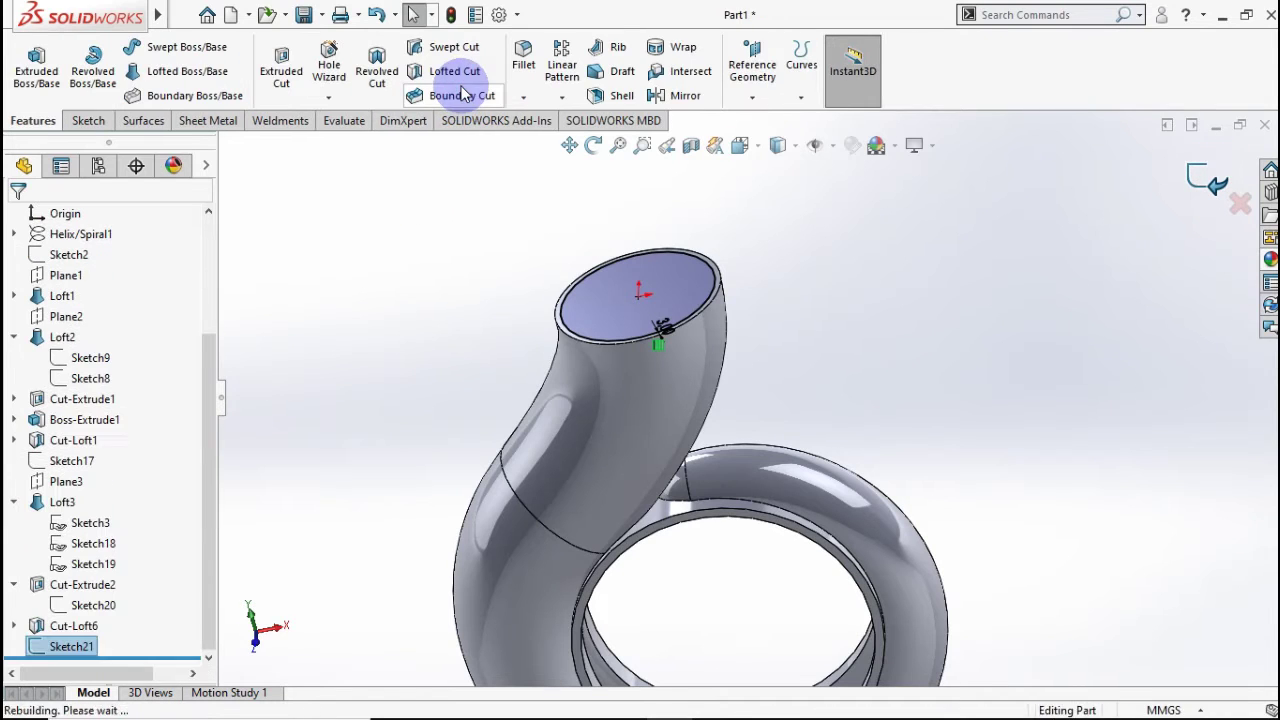
Start a lofted cut with Sketch21 and Sketch12 as its profiles.
{"action": "left_click", "coordinate": [452, 95]}
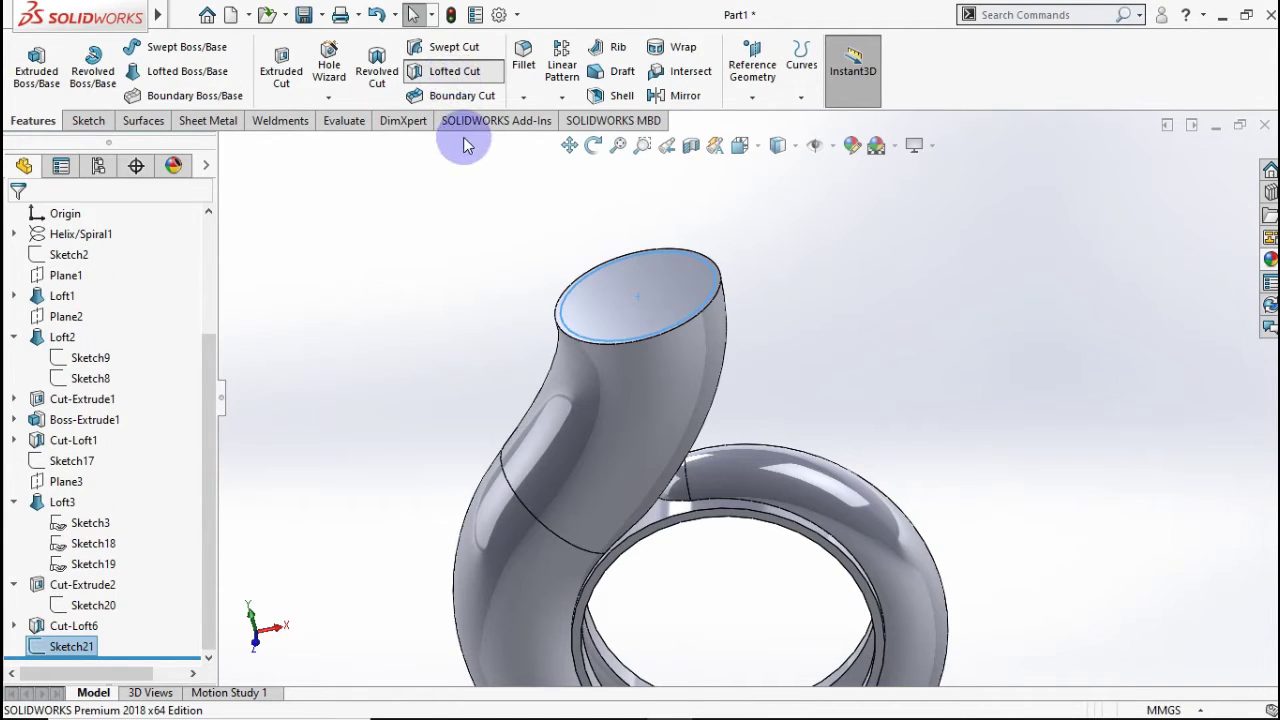
{"action": "left_click", "coordinate": [565, 318]}
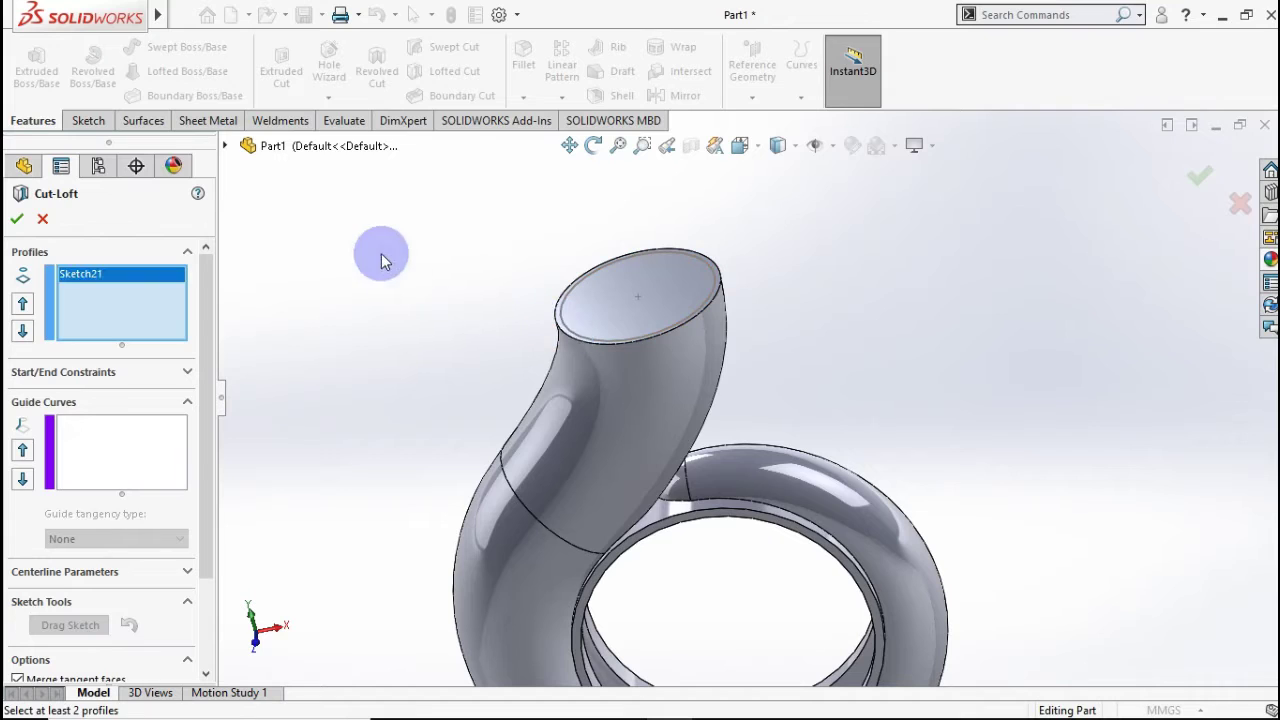
{"action": "left_click", "coordinate": [225, 146]}
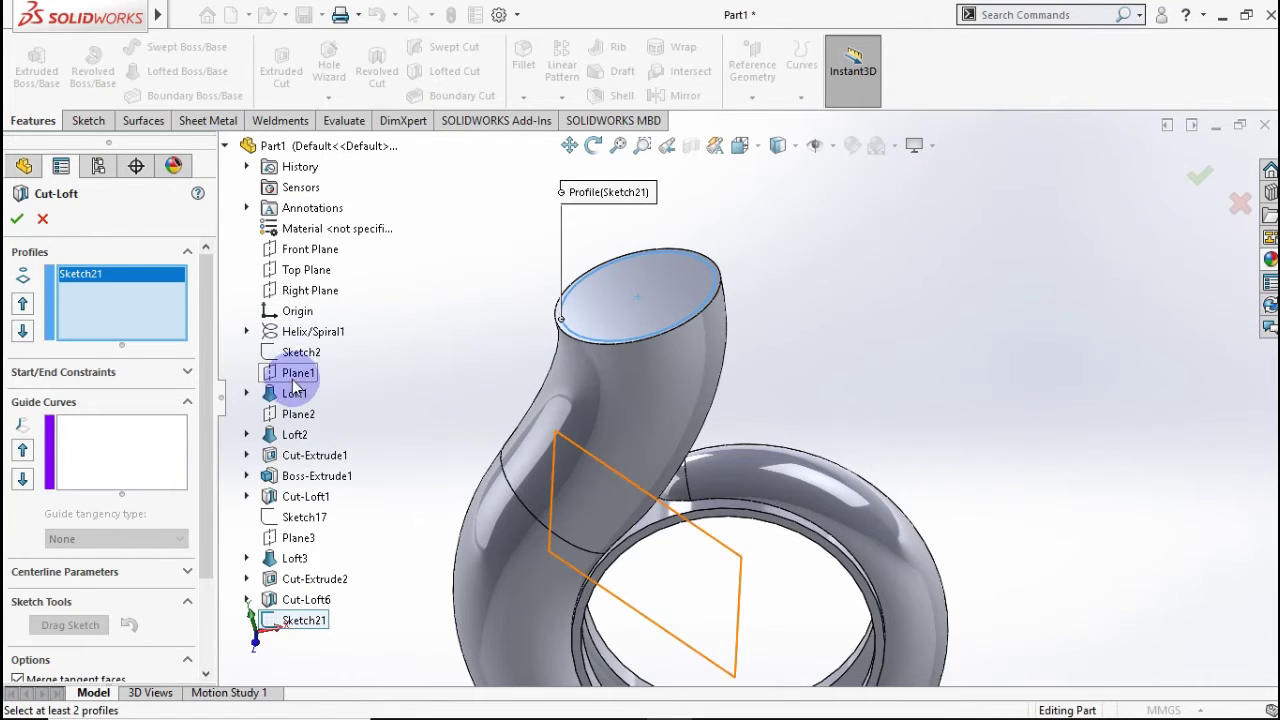
{"action": "left_click", "coordinate": [247, 497]}
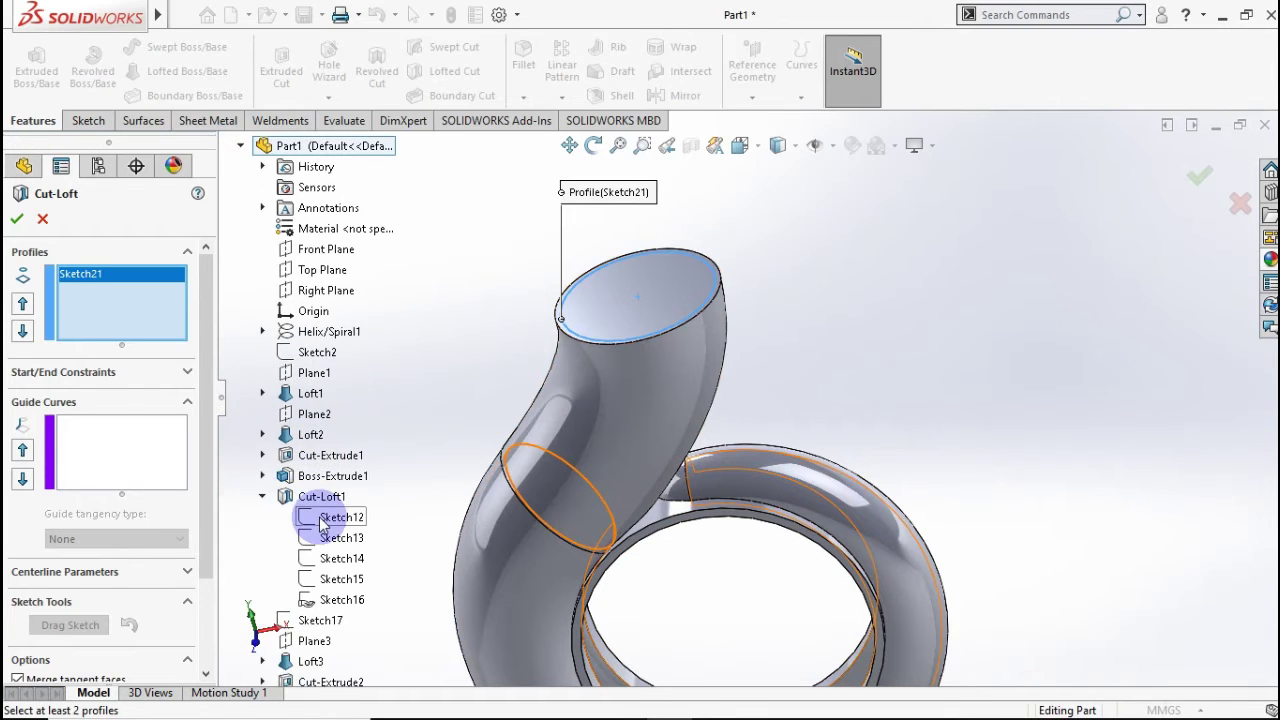
{"action": "left_click", "coordinate": [333, 520]}
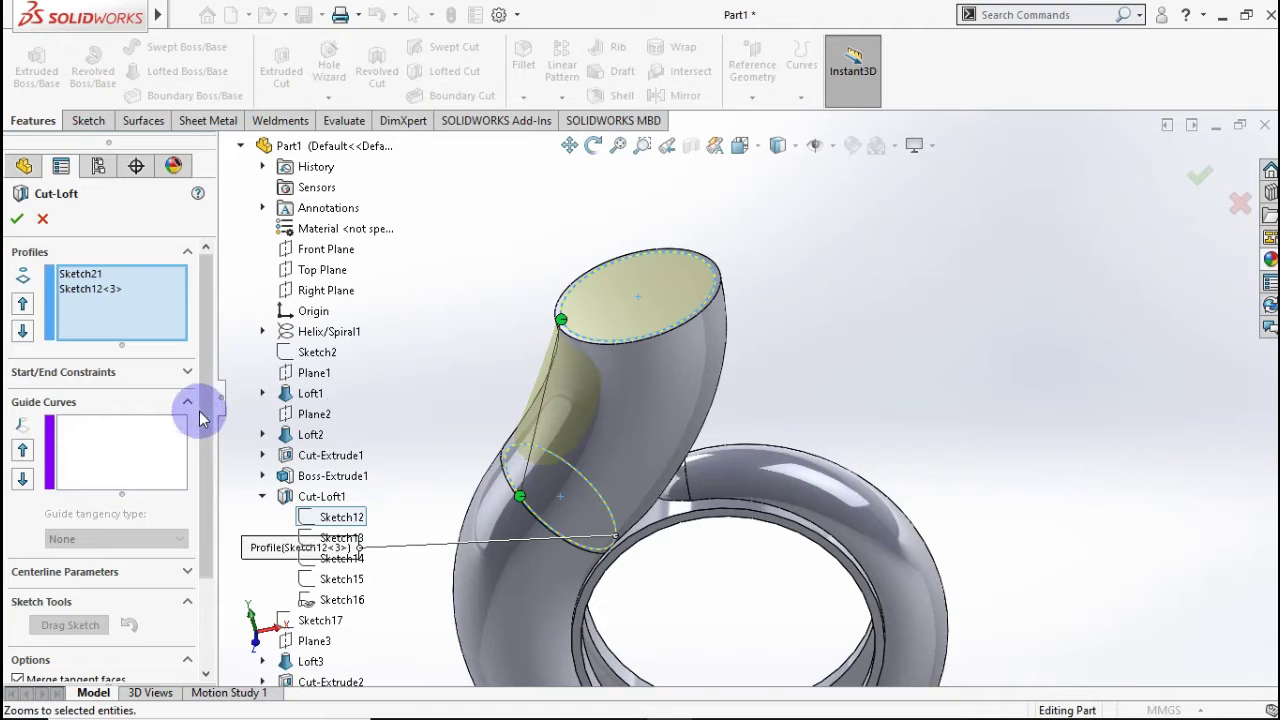
{"action": "left_click_drag", "start_coordinate": [200, 418], "coordinate": [200, 508]}
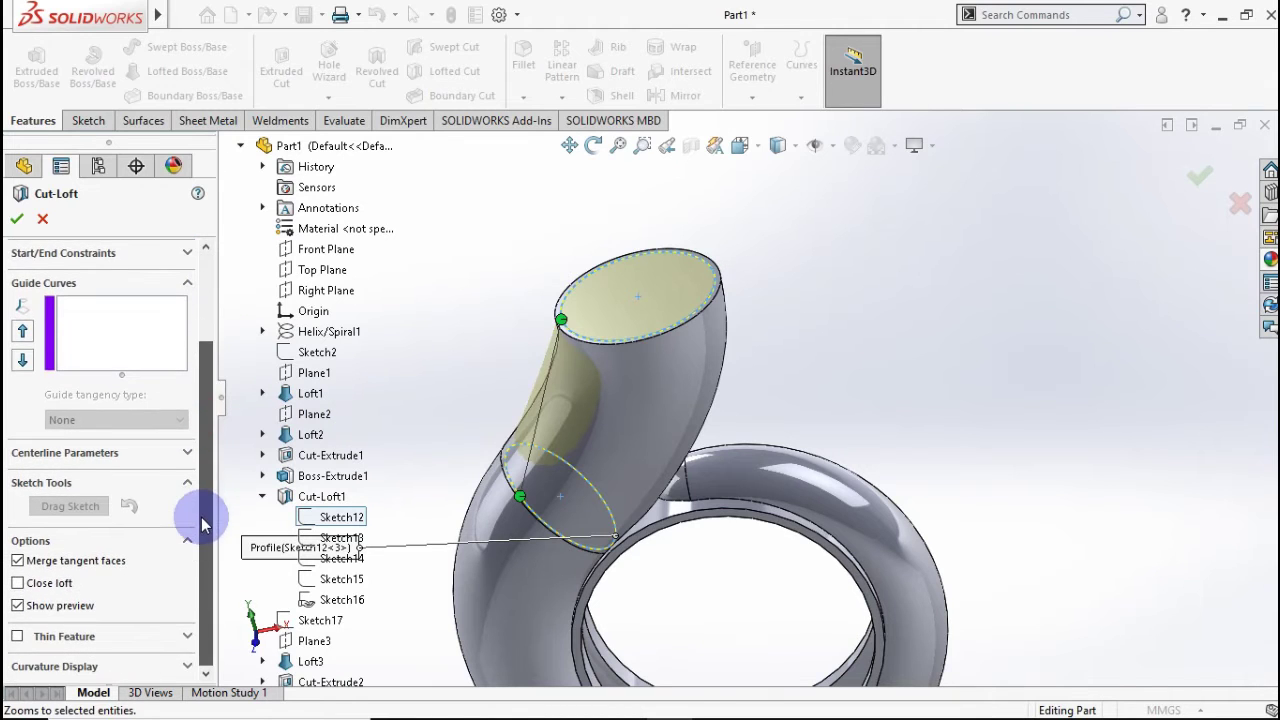
Set Sketch8 as the centerline and confirm the cut as Cut-Loft7.
{"action": "left_click", "coordinate": [143, 462]}
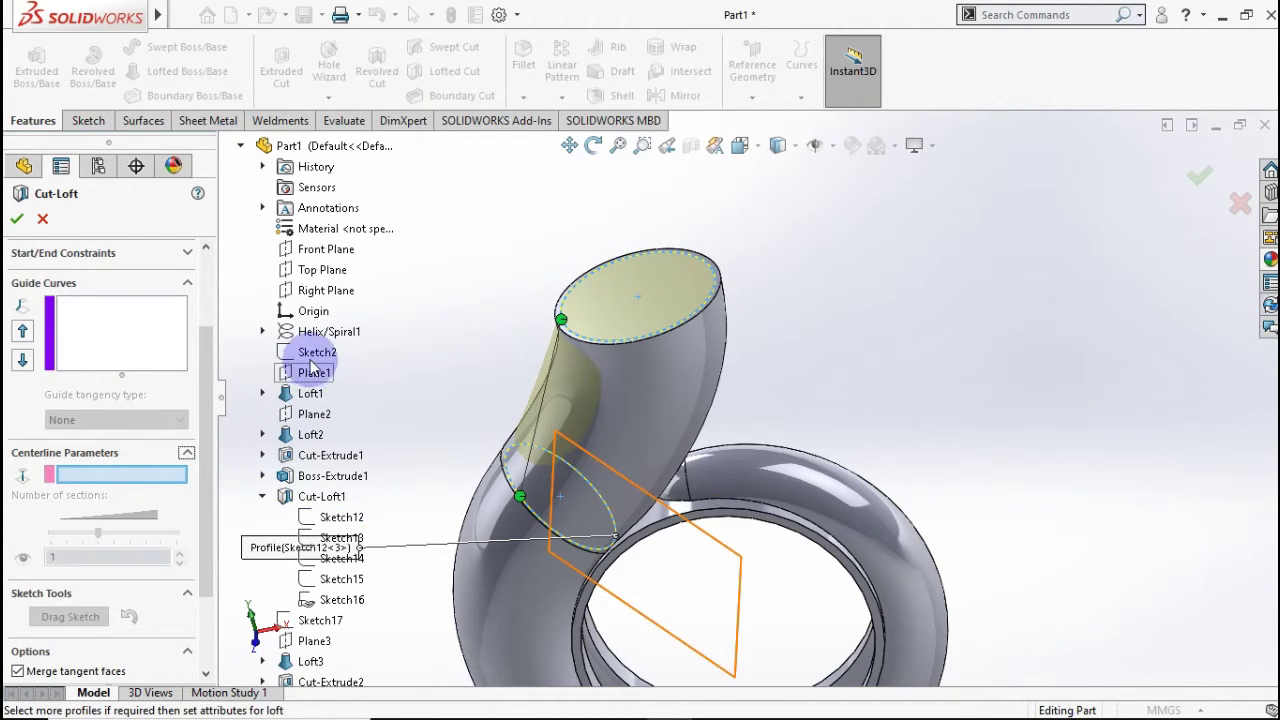
{"action": "left_click", "coordinate": [263, 434]}
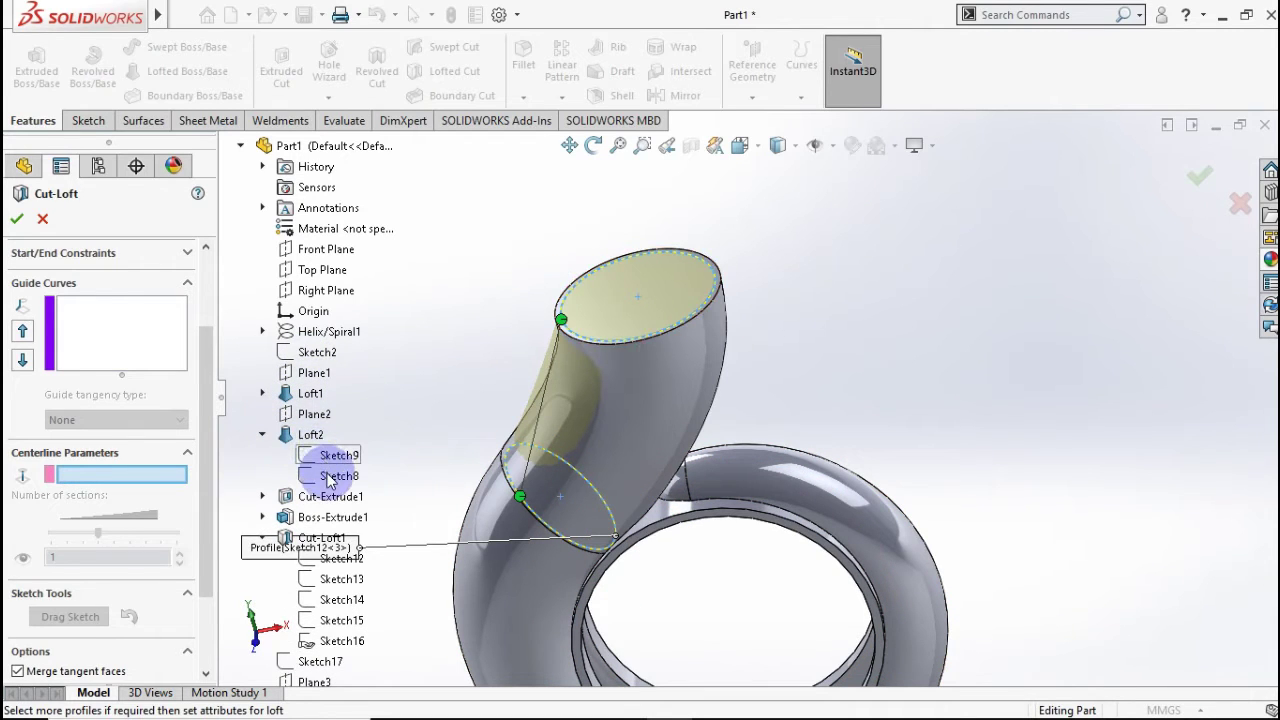
{"action": "left_click", "coordinate": [330, 476]}
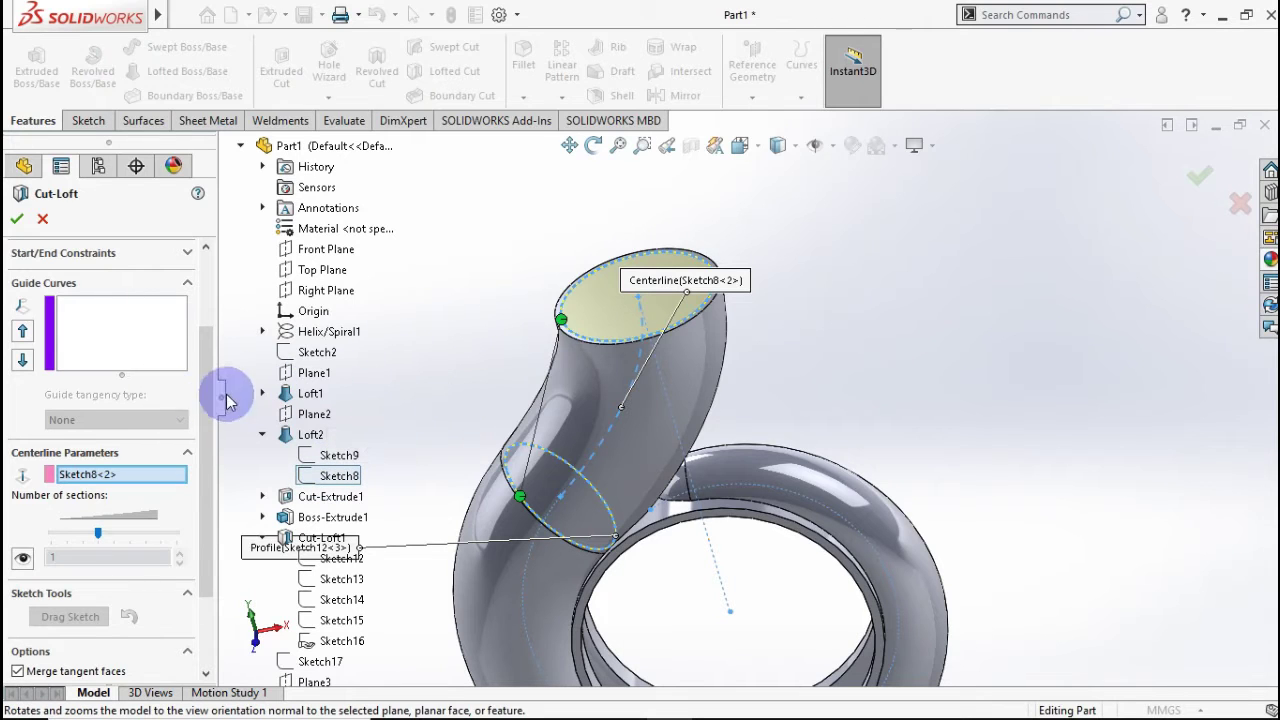
{"action": "left_click_drag", "start_coordinate": [200, 377], "coordinate": [194, 329]}
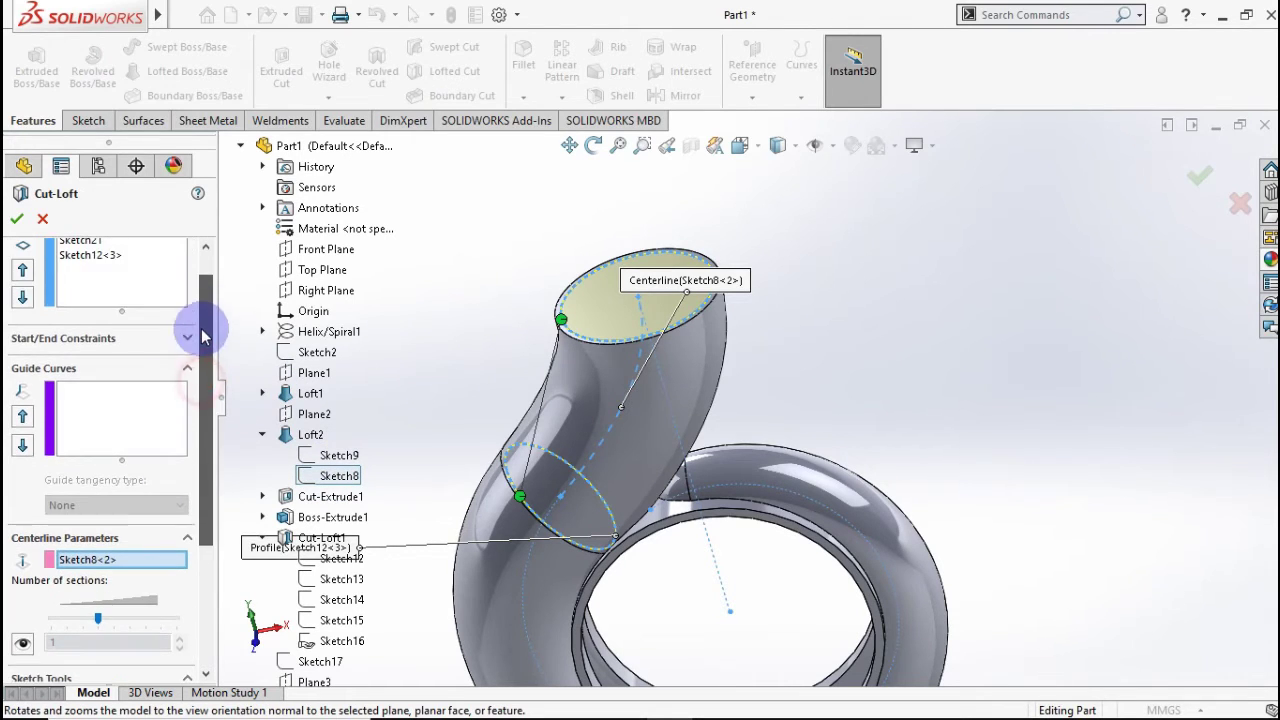
{"action": "left_click", "coordinate": [140, 297]}
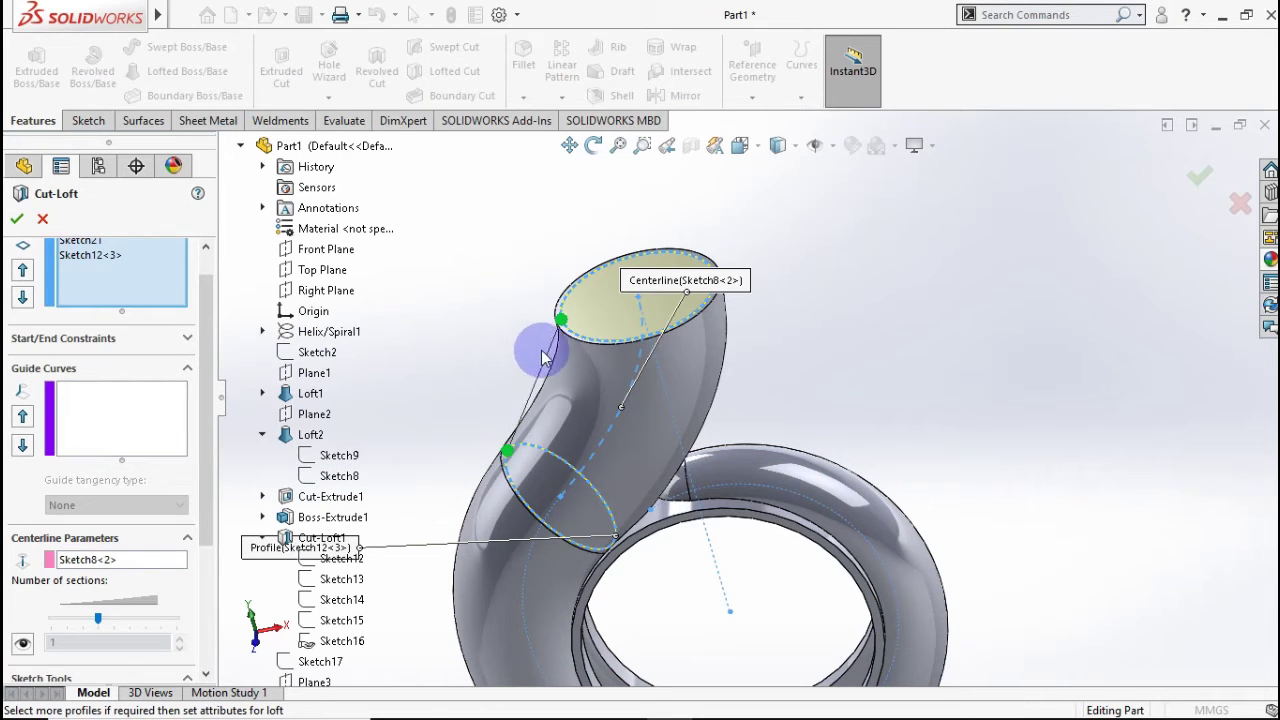
{"action": "left_click", "coordinate": [1198, 175]}
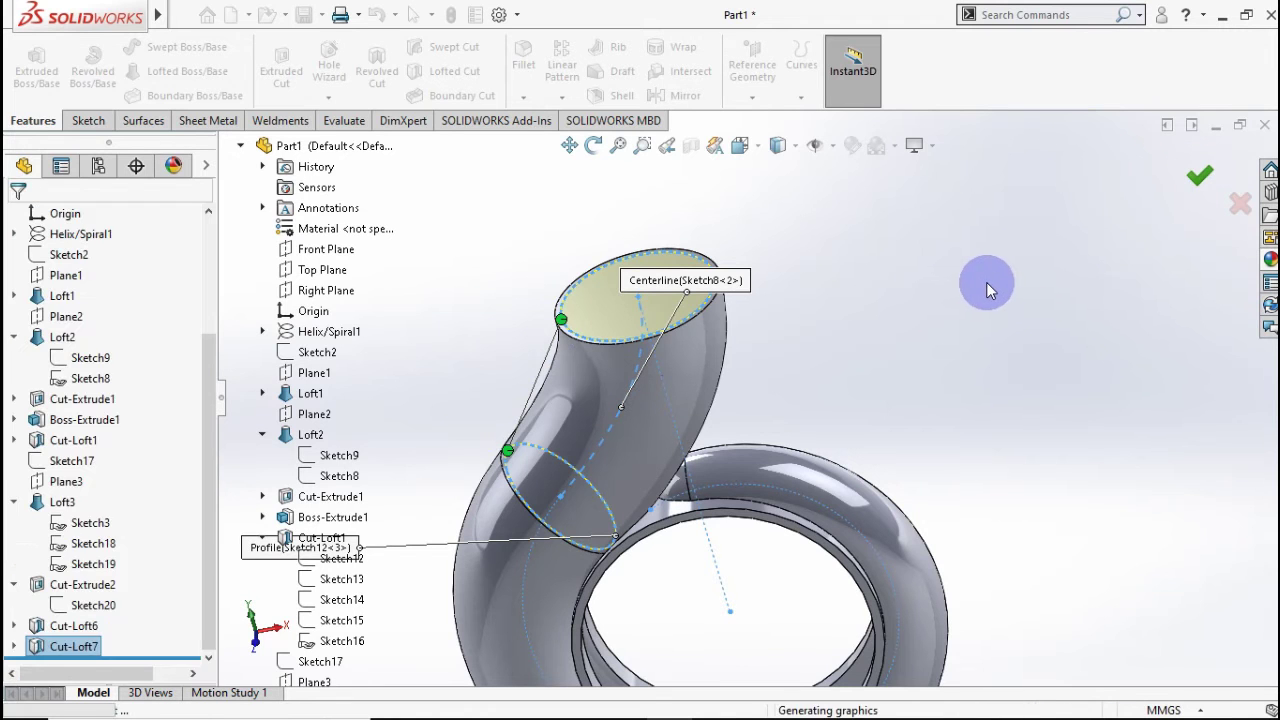
Orbit around the hollowed outlet and ring, then return to the isometric view.
{"action": "middle_click_drag", "start_coordinate": [982, 287], "coordinate": [894, 220]}
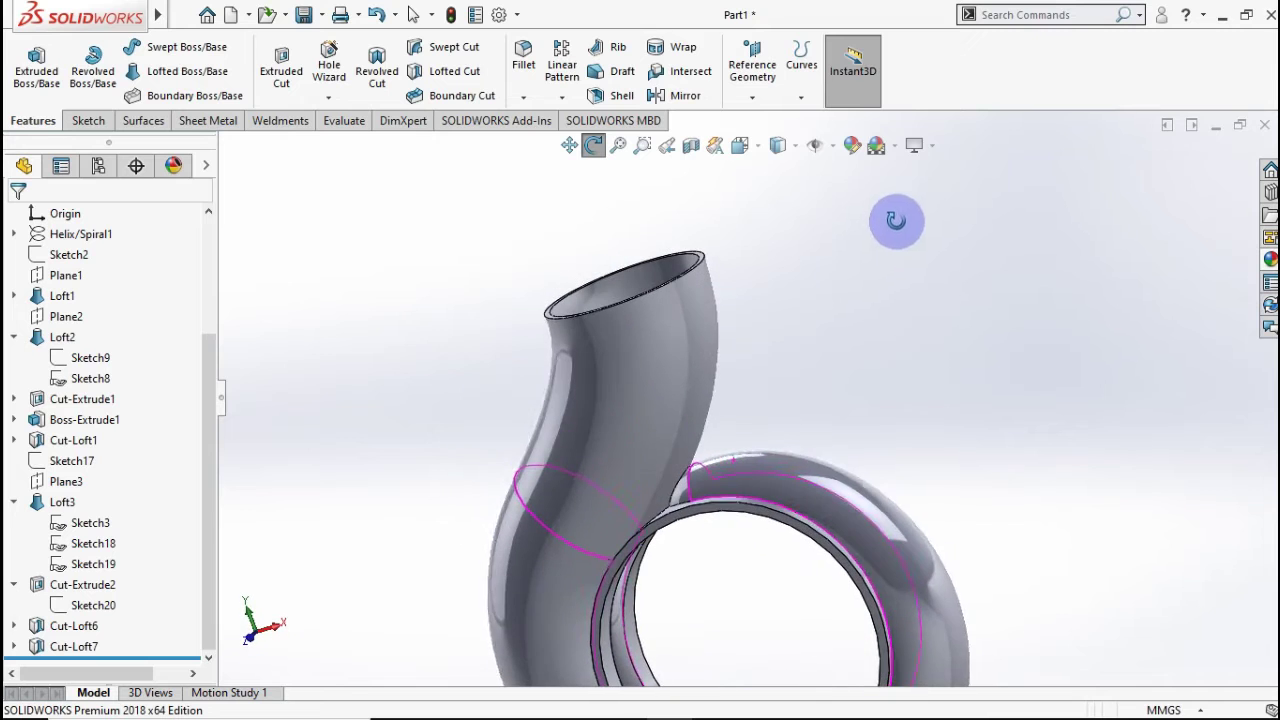
{"action": "middle_click_drag", "start_coordinate": [891, 463], "coordinate": [877, 340]}
{"action": "scroll", "coordinate": [867, 345], "scroll_direction": "down", "scroll_amount": 4}
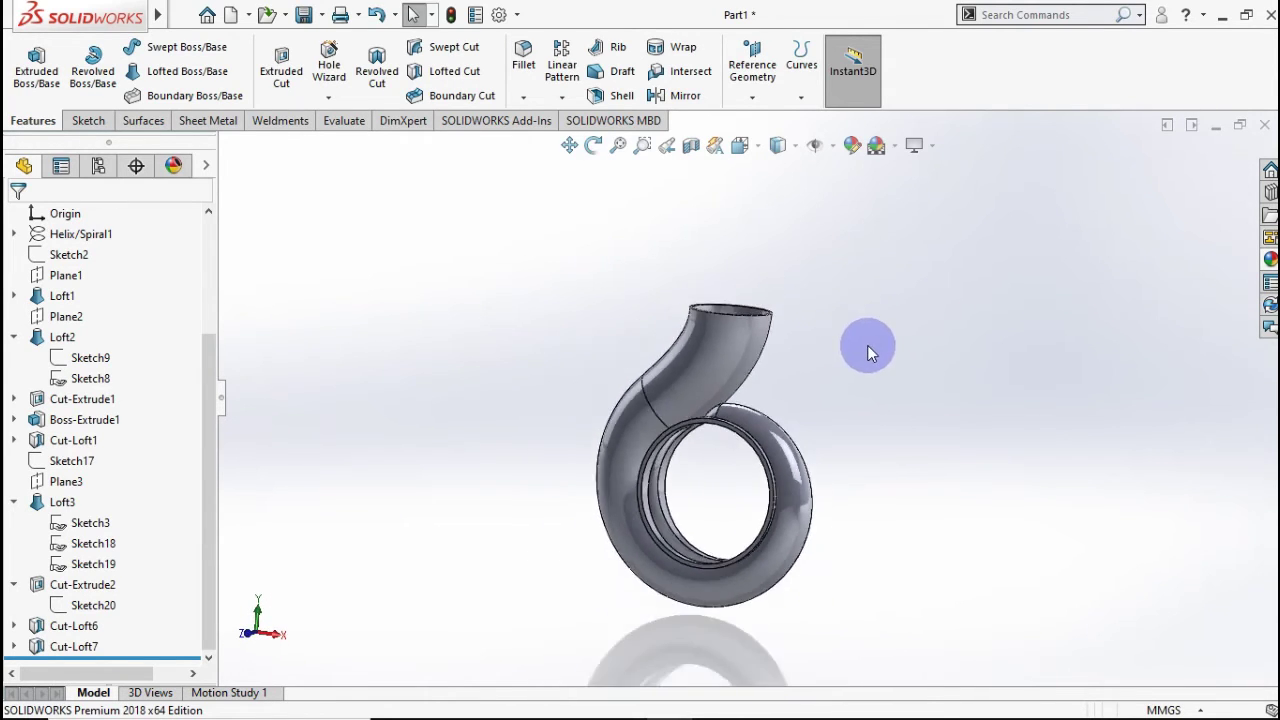
{"action": "key", "text": "ctrl+7"}
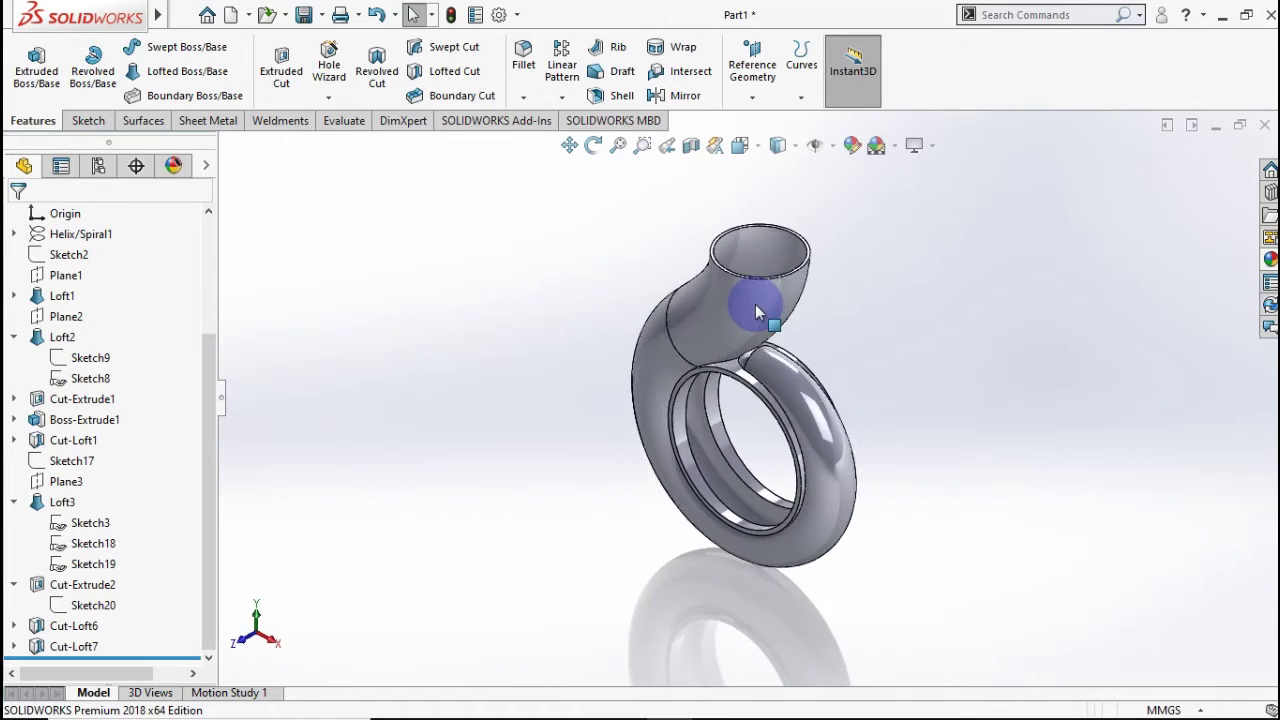
Collapse Loft2, Cut-Loft1, Loft3 and Cut-Extrude2 in the feature tree and select the Front Plane.
{"action": "left_click", "coordinate": [13, 337]}
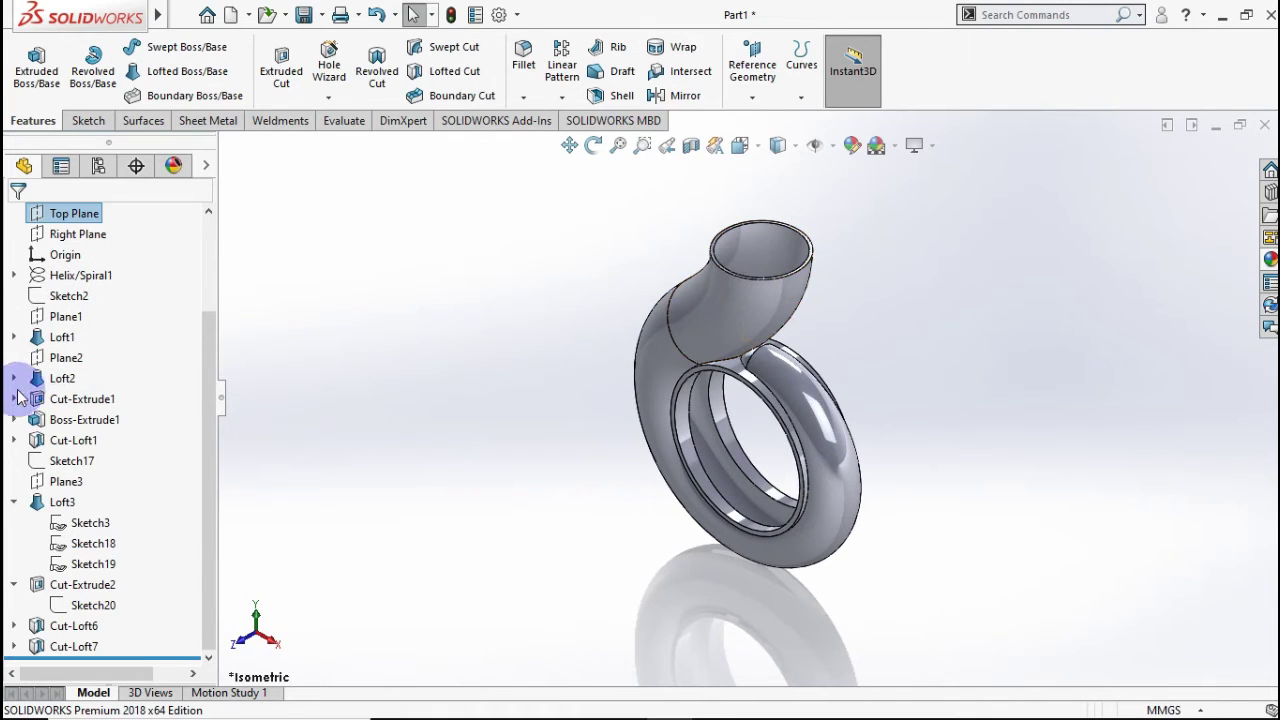
{"action": "left_click", "coordinate": [14, 440]}
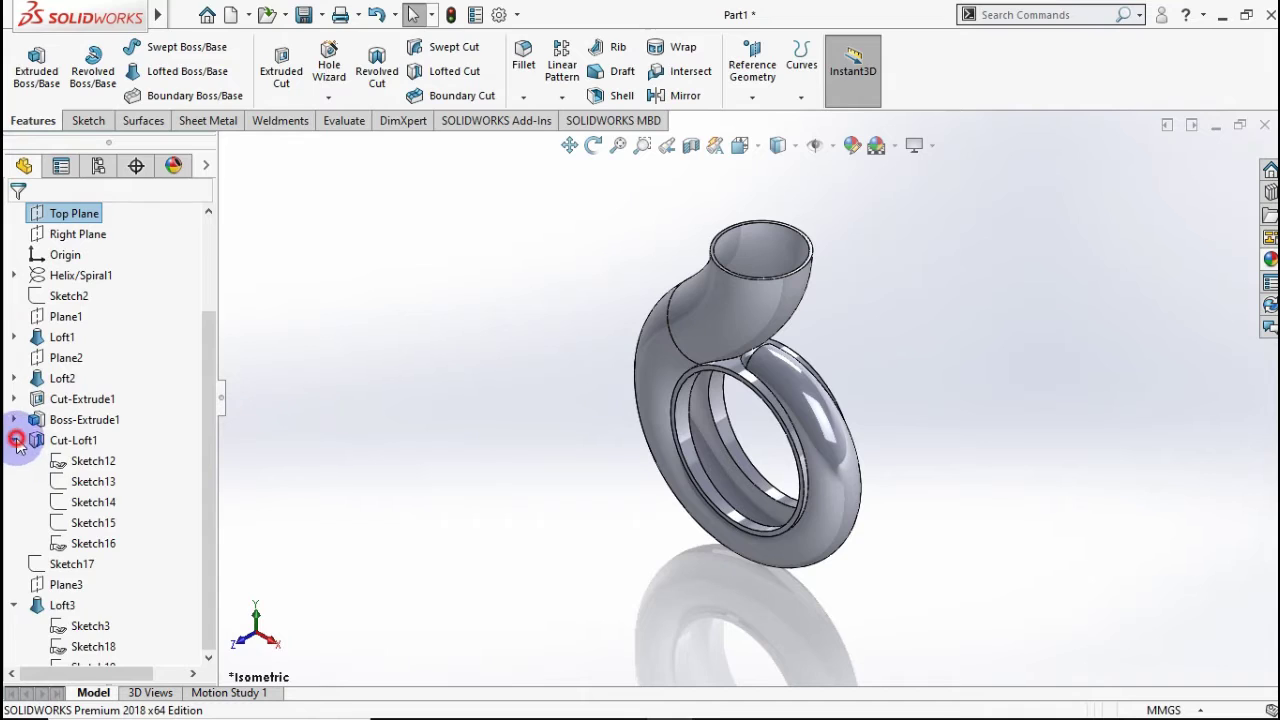
{"action": "left_click", "coordinate": [15, 440]}
{"action": "left_click", "coordinate": [14, 502]}
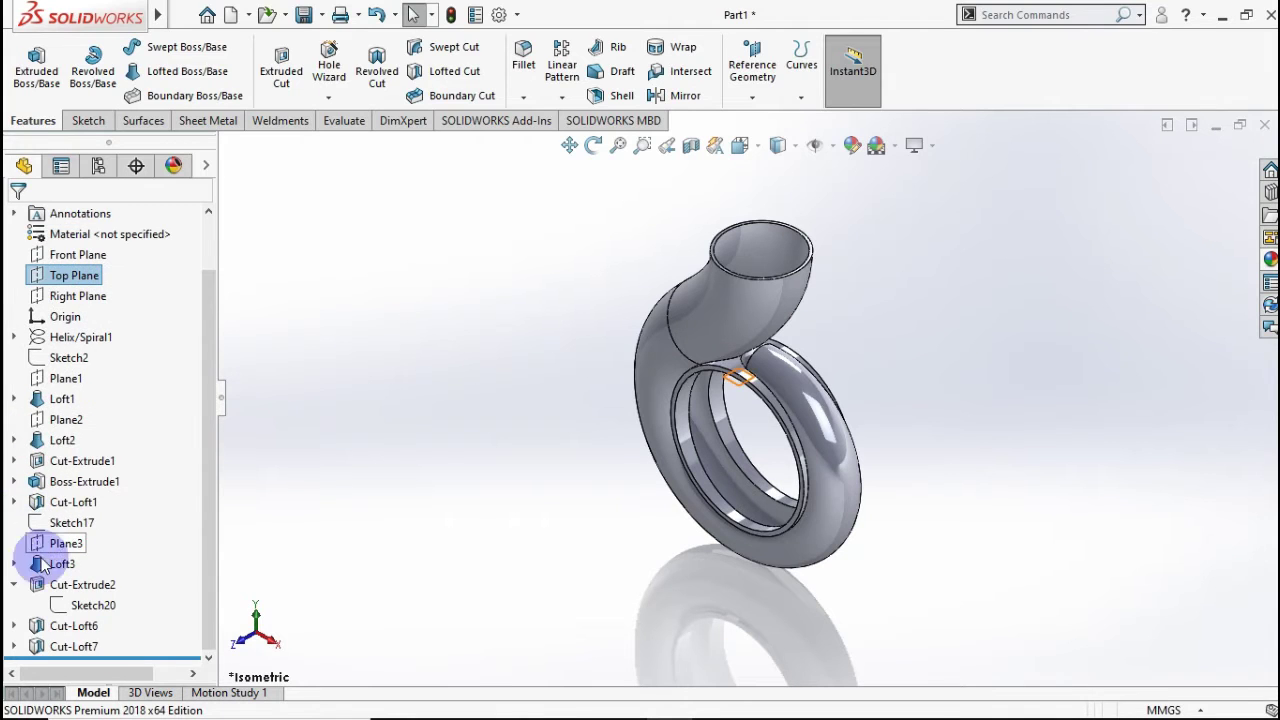
{"action": "left_click", "coordinate": [14, 584]}
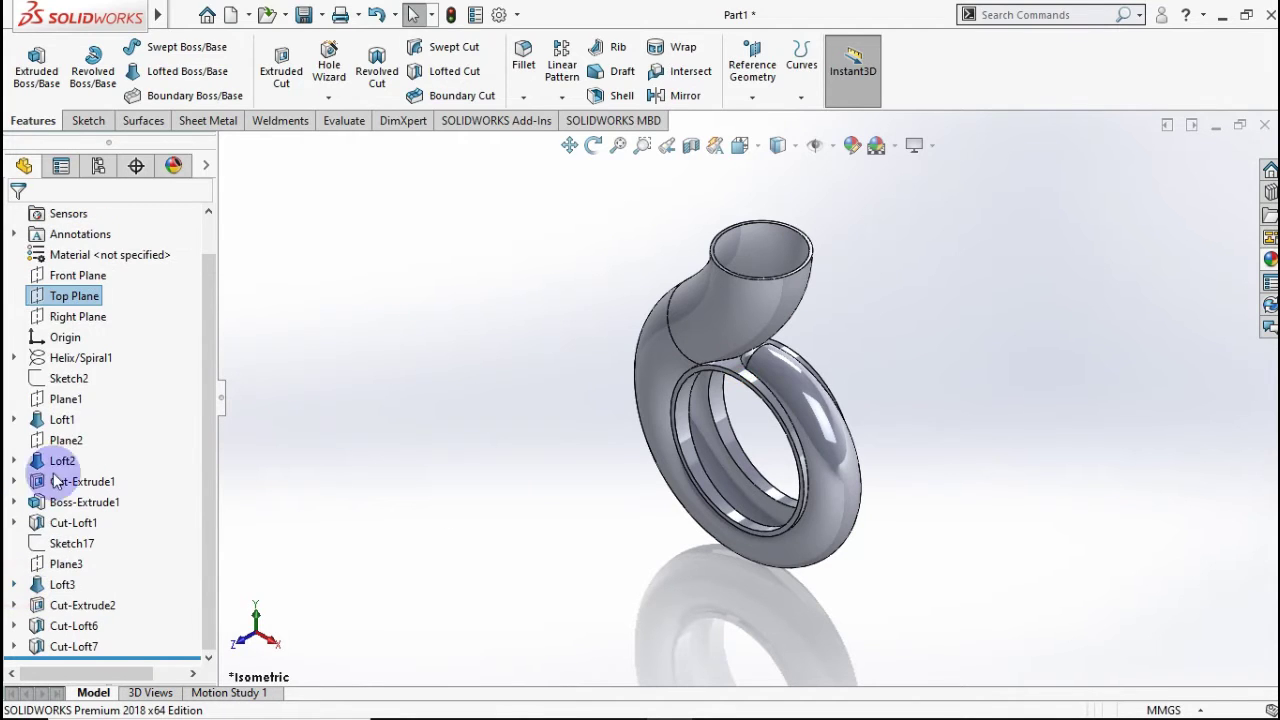
{"action": "left_click", "coordinate": [82, 318]}
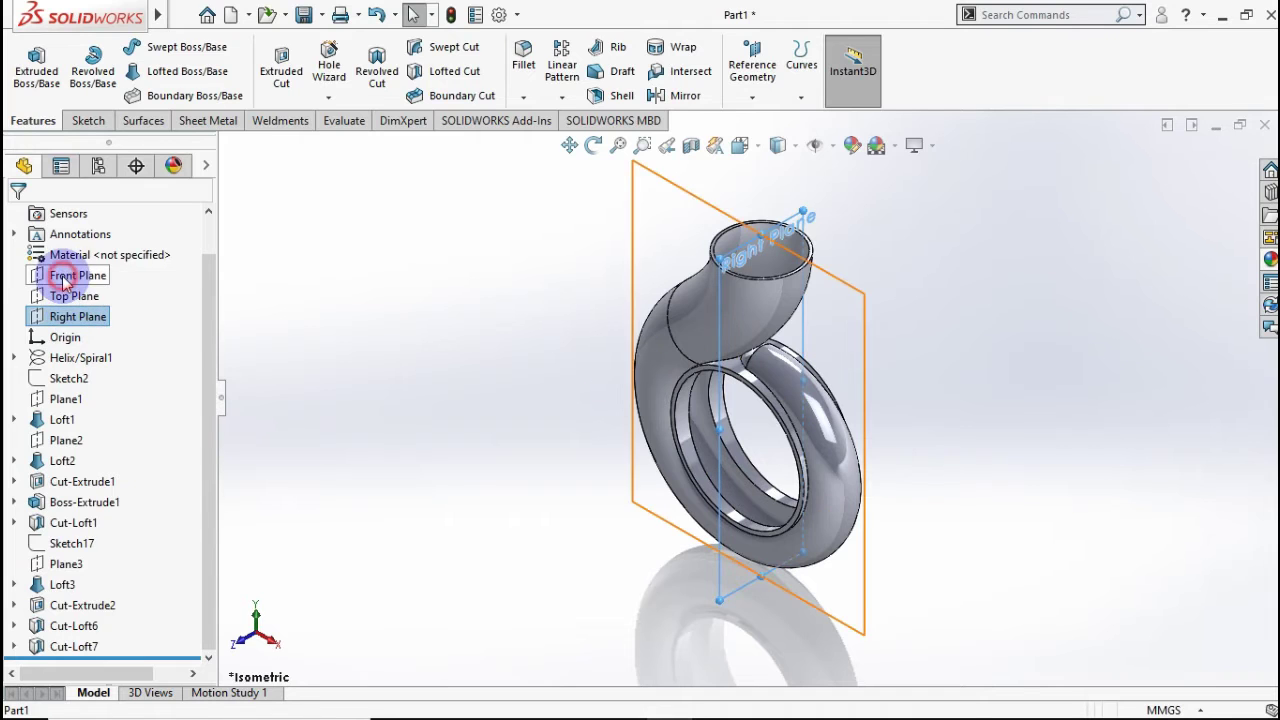
{"action": "left_click", "coordinate": [66, 279]}
Start a new sketch on the Front Plane with the plane selection cleared.
{"action": "left_click", "coordinate": [79, 249]}
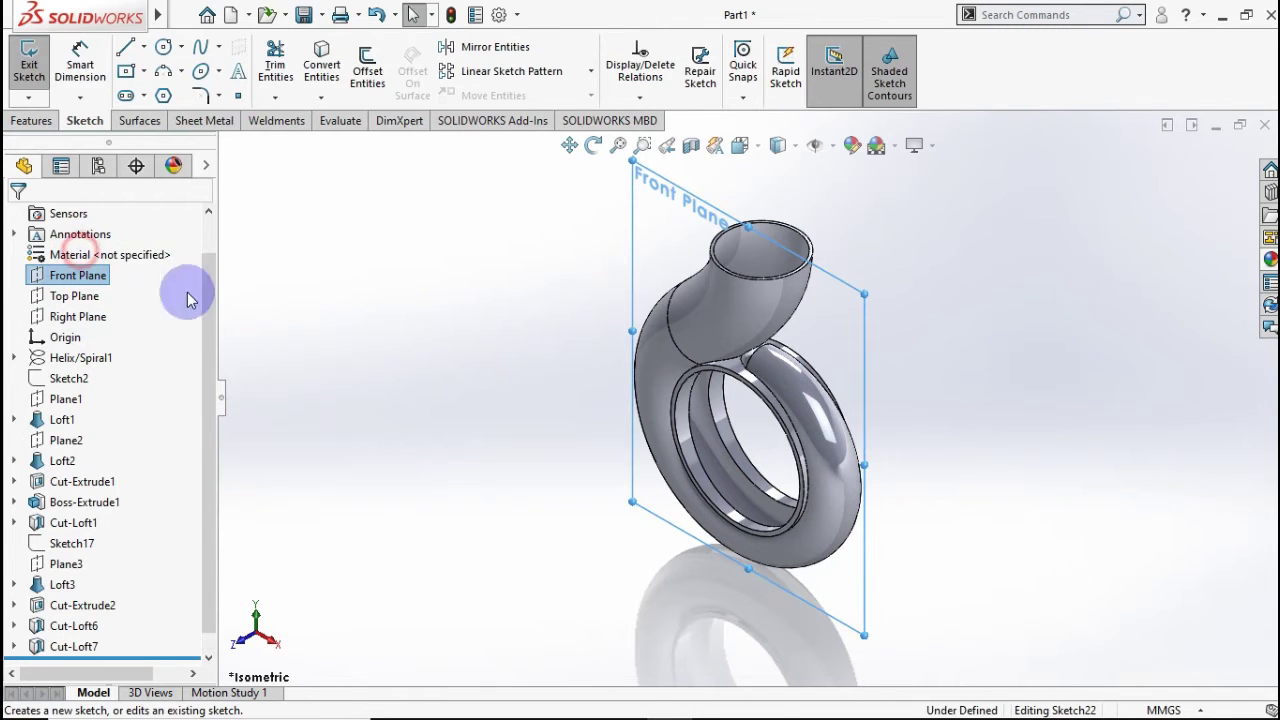
{"action": "left_click", "coordinate": [420, 351]}
{"action": "scroll", "coordinate": [798, 247], "scroll_direction": "down", "scroll_amount": 3}
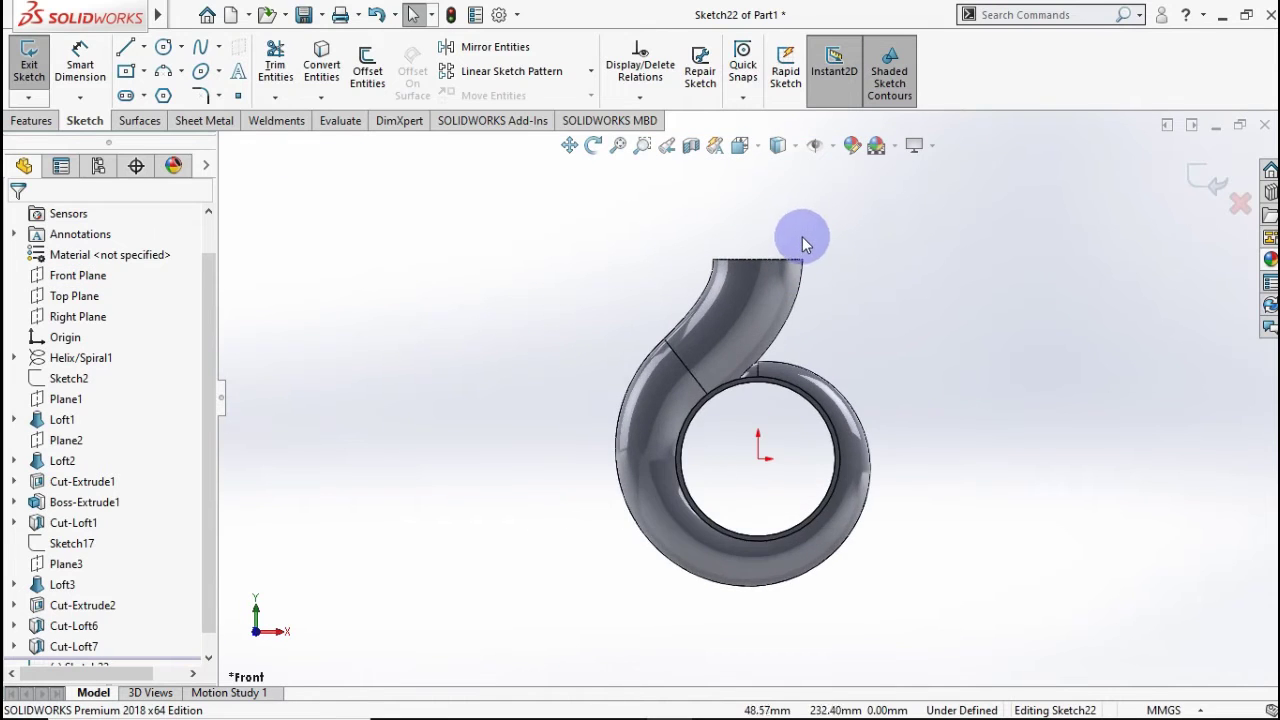
{"action": "scroll", "coordinate": [785, 240], "scroll_direction": "down", "scroll_amount": 4}
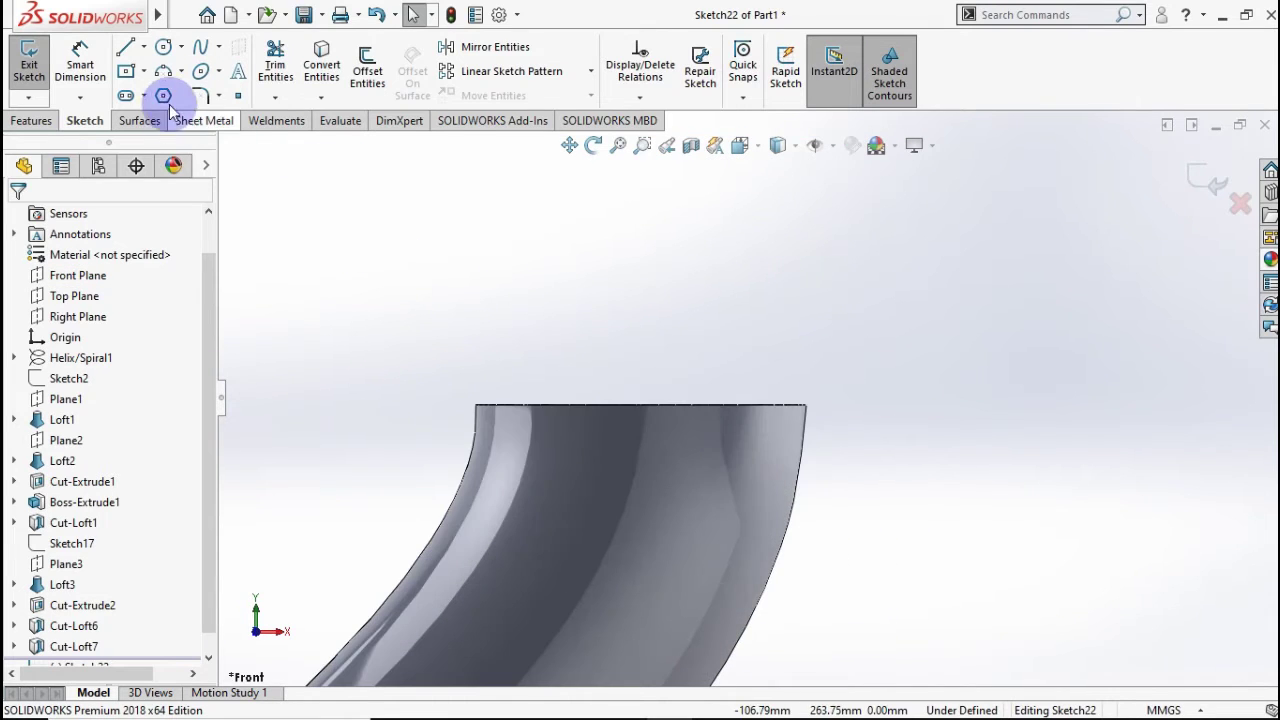
Draw a vertical centerline rising from the midpoint of the outlet rim.
{"action": "left_click", "coordinate": [143, 47]}
{"action": "left_click", "coordinate": [155, 90]}
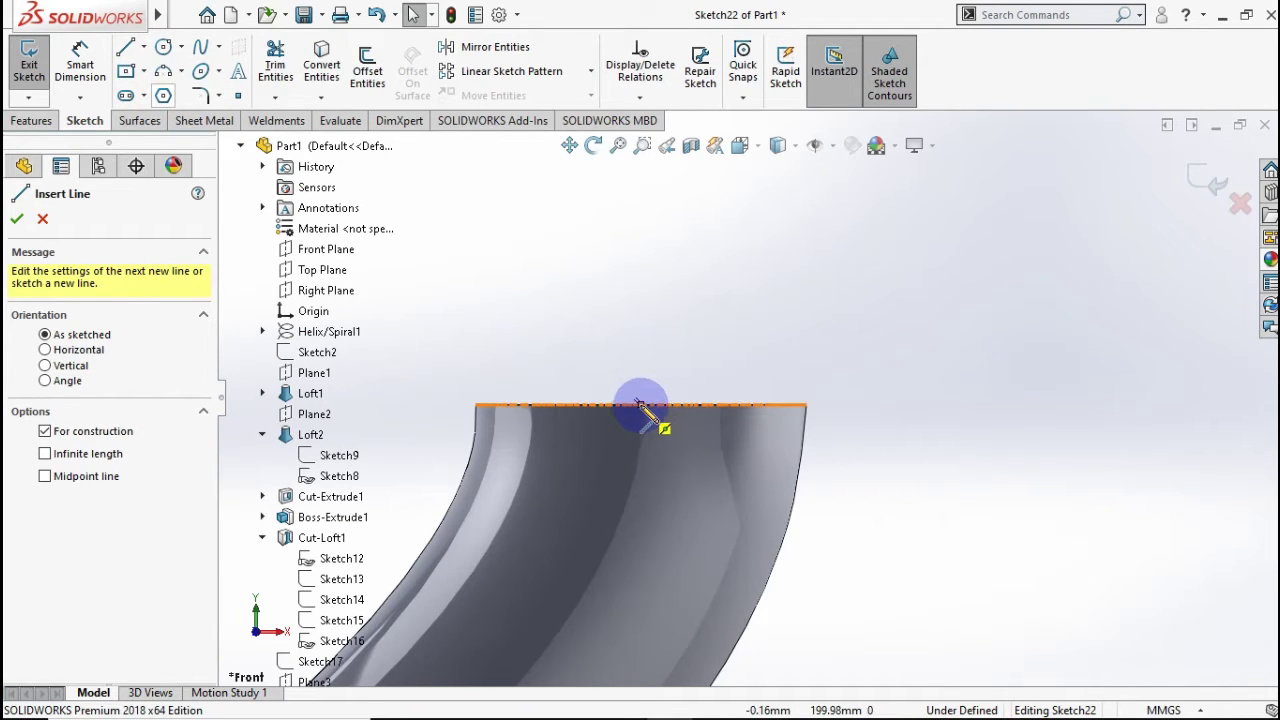
{"action": "left_click", "coordinate": [640, 405]}
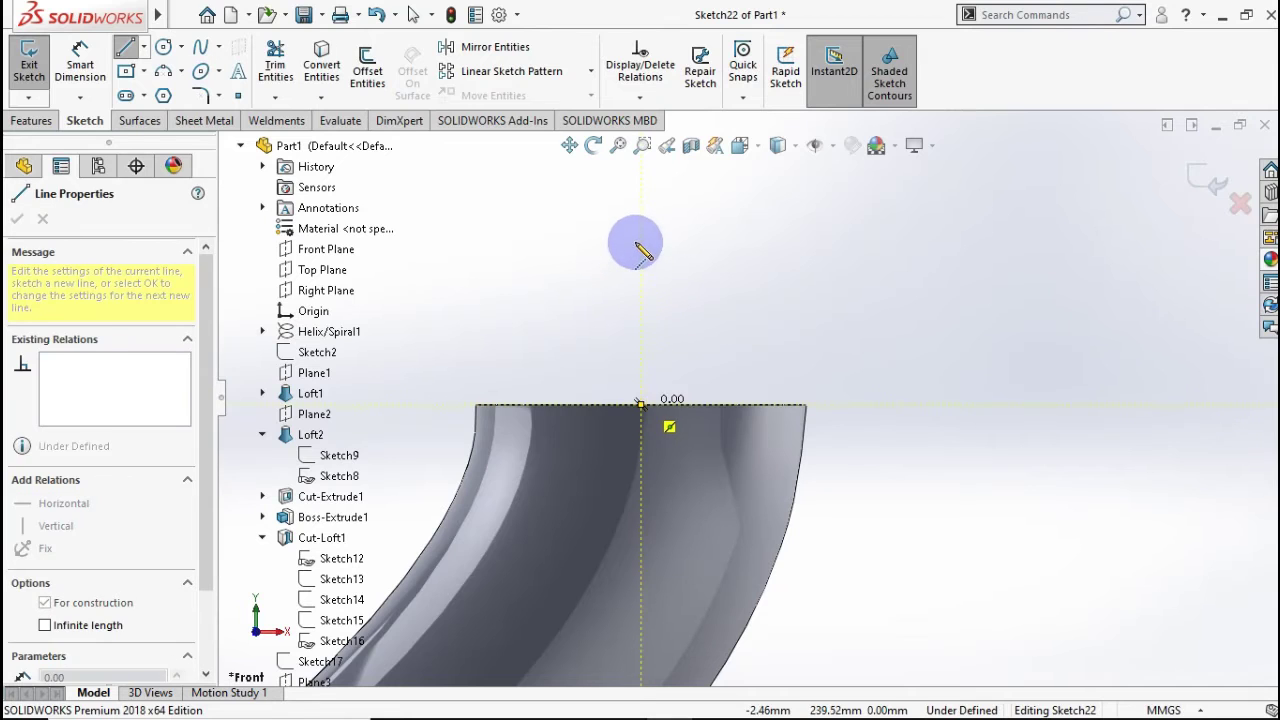
{"action": "left_click", "coordinate": [641, 194]}
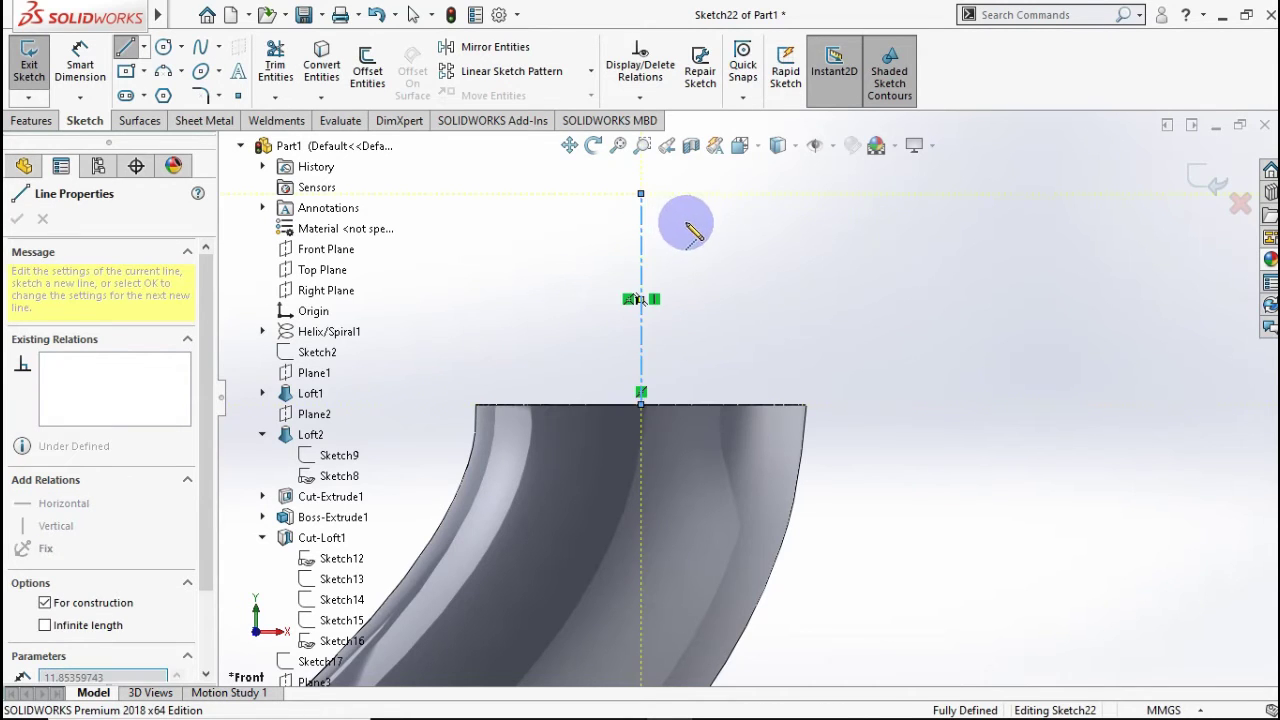
{"action": "key", "text": "Escape"}
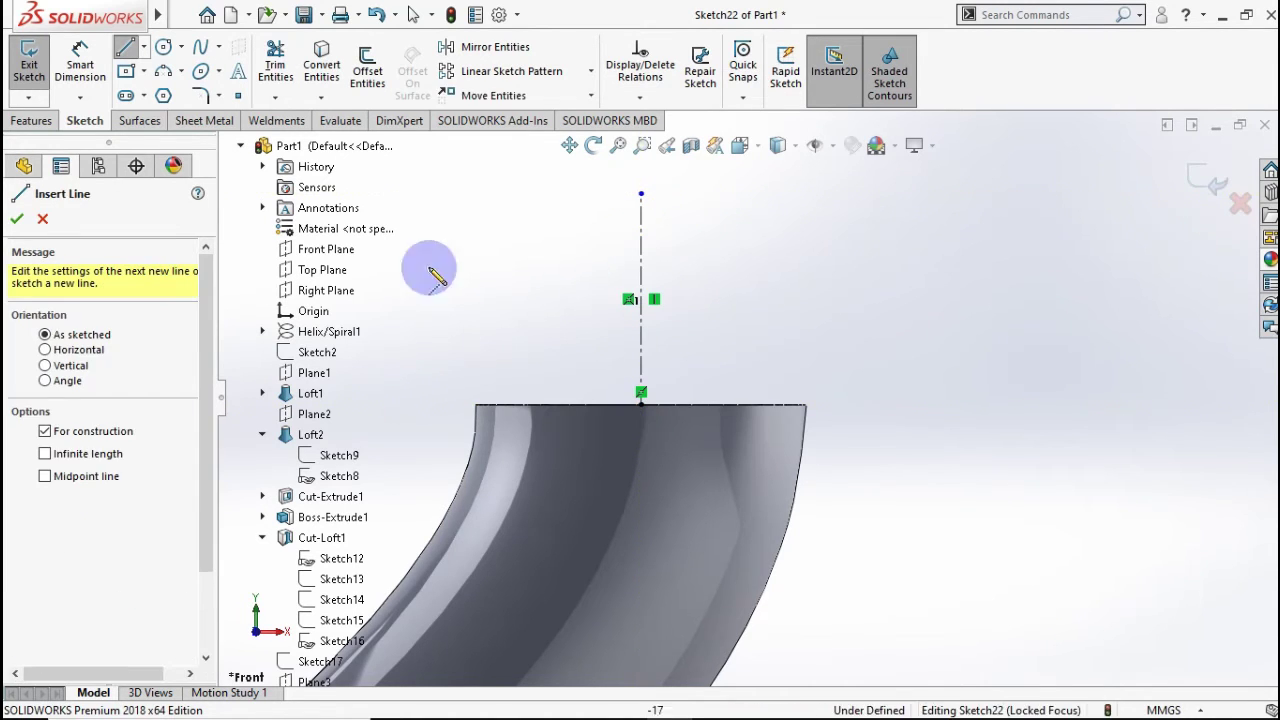
Draw the profile's left side: up from the rim's top-left corner, a short step left, then up.
{"action": "left_click", "coordinate": [144, 47]}
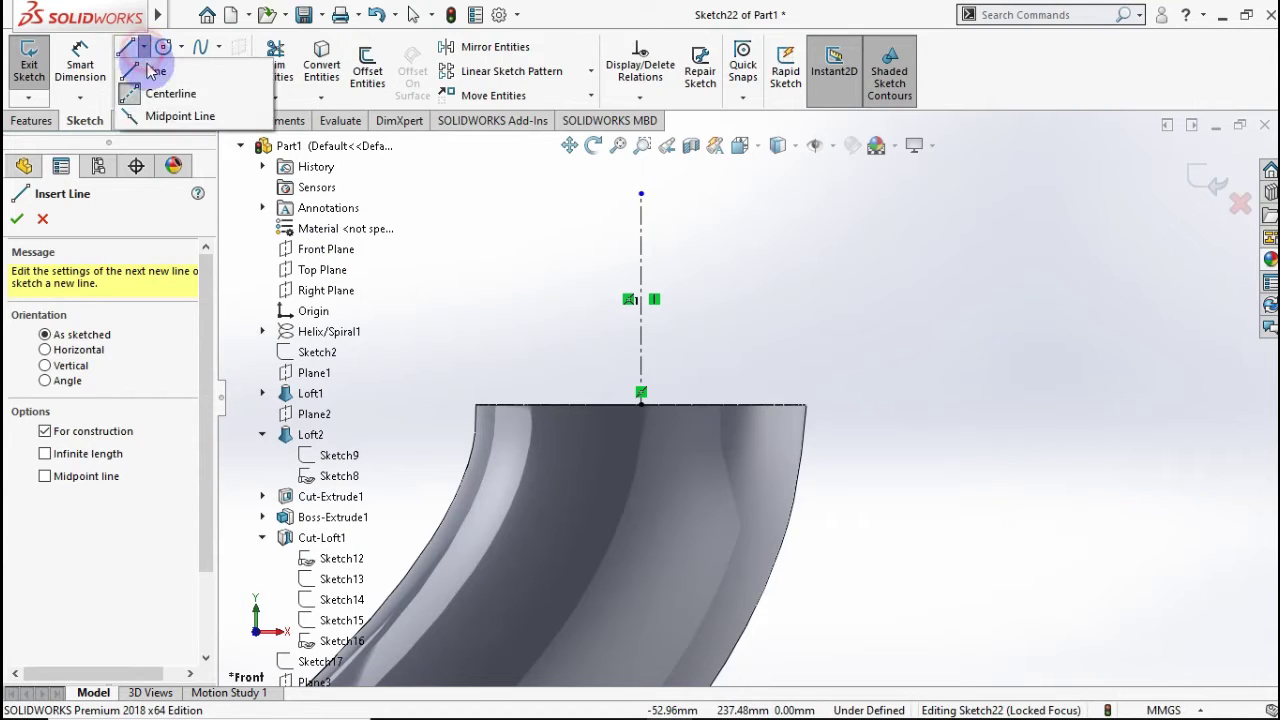
{"action": "left_click", "coordinate": [155, 70]}
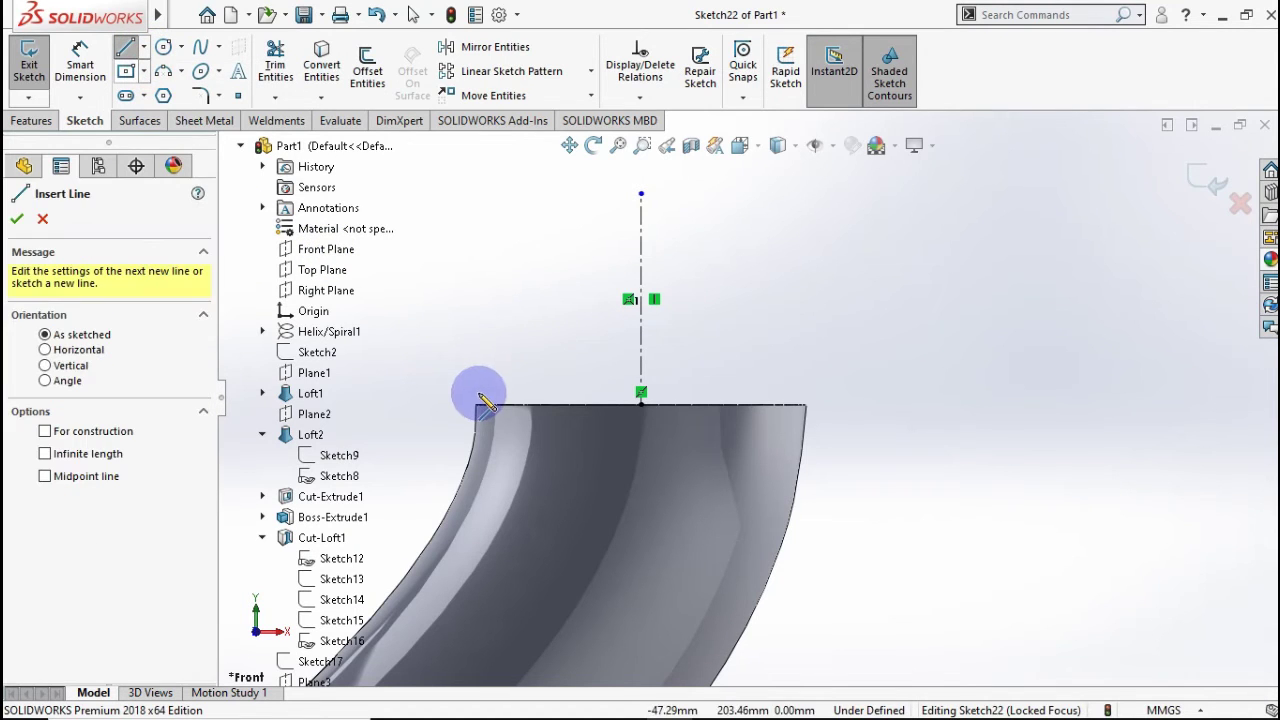
{"action": "scroll", "coordinate": [480, 400], "scroll_direction": "down", "scroll_amount": 2}
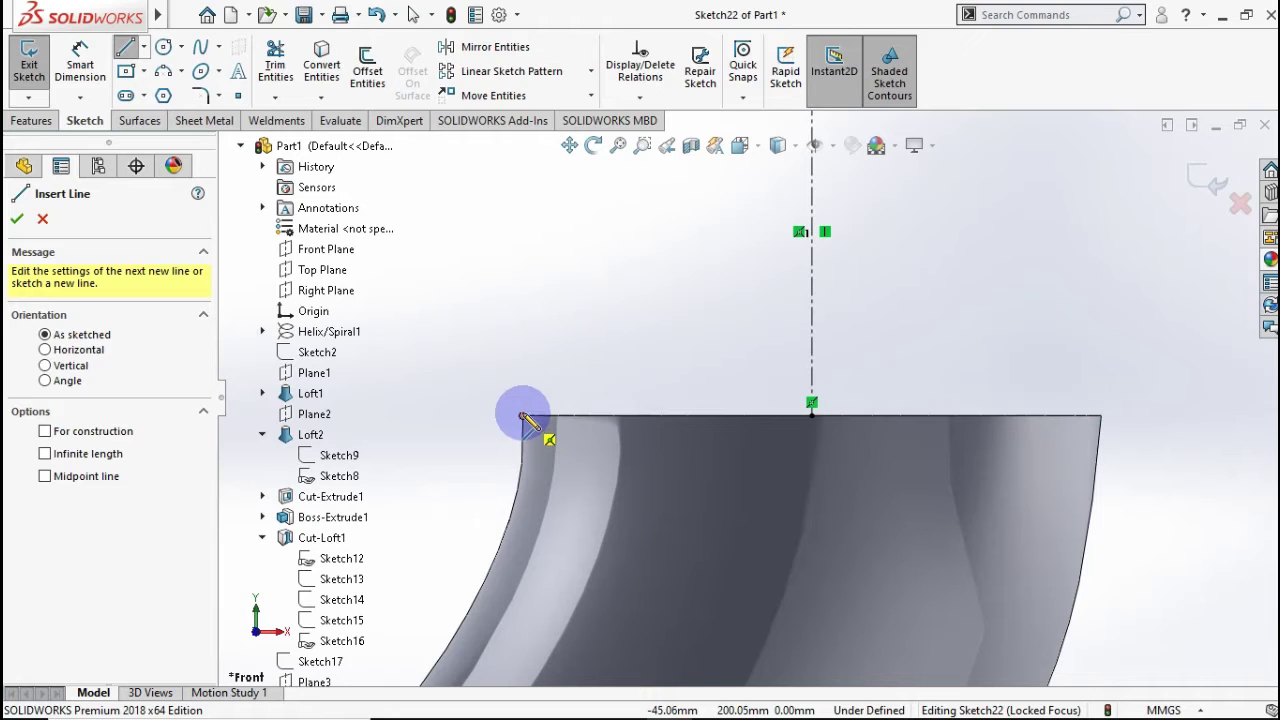
{"action": "left_click", "coordinate": [522, 414]}
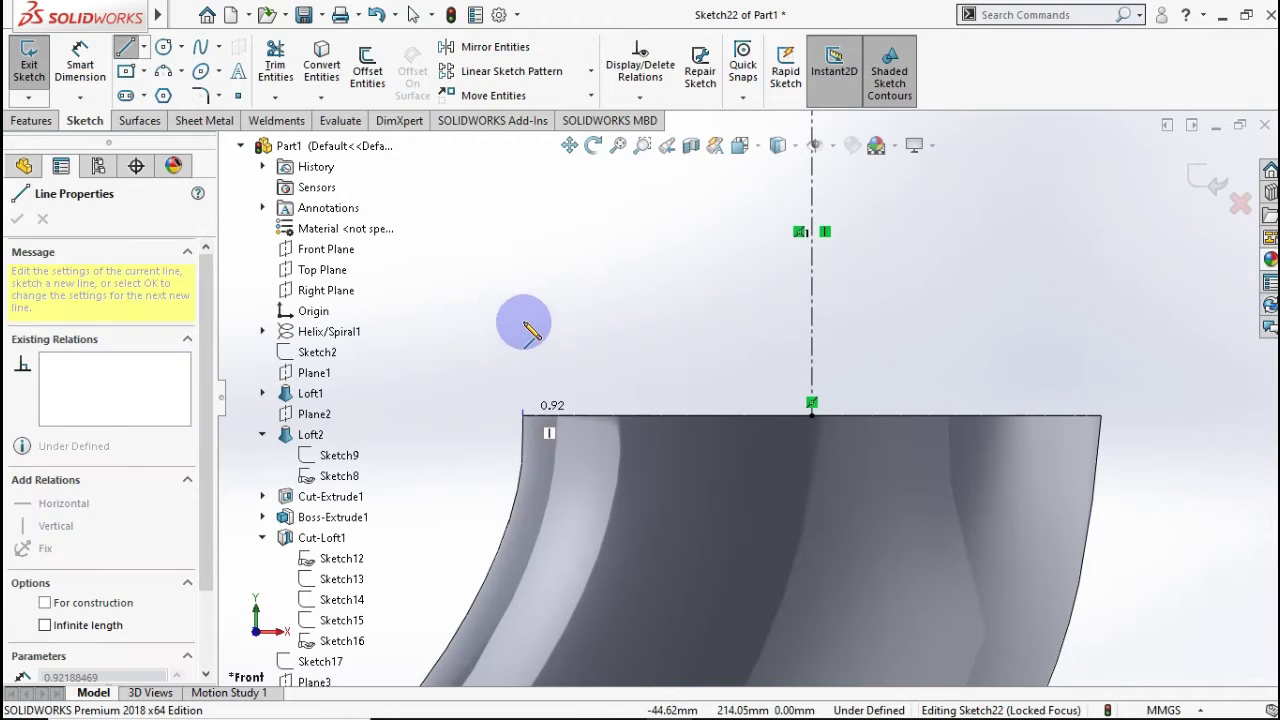
{"action": "left_click", "coordinate": [522, 308]}
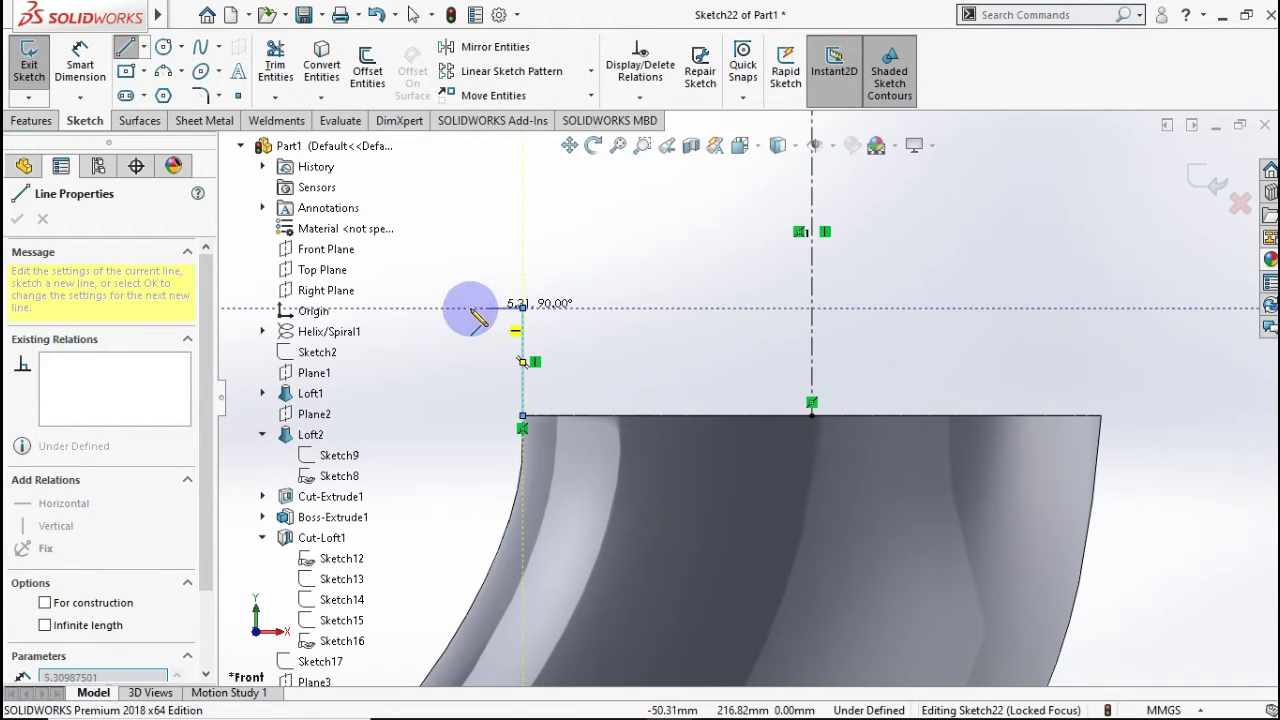
{"action": "left_click", "coordinate": [464, 308]}
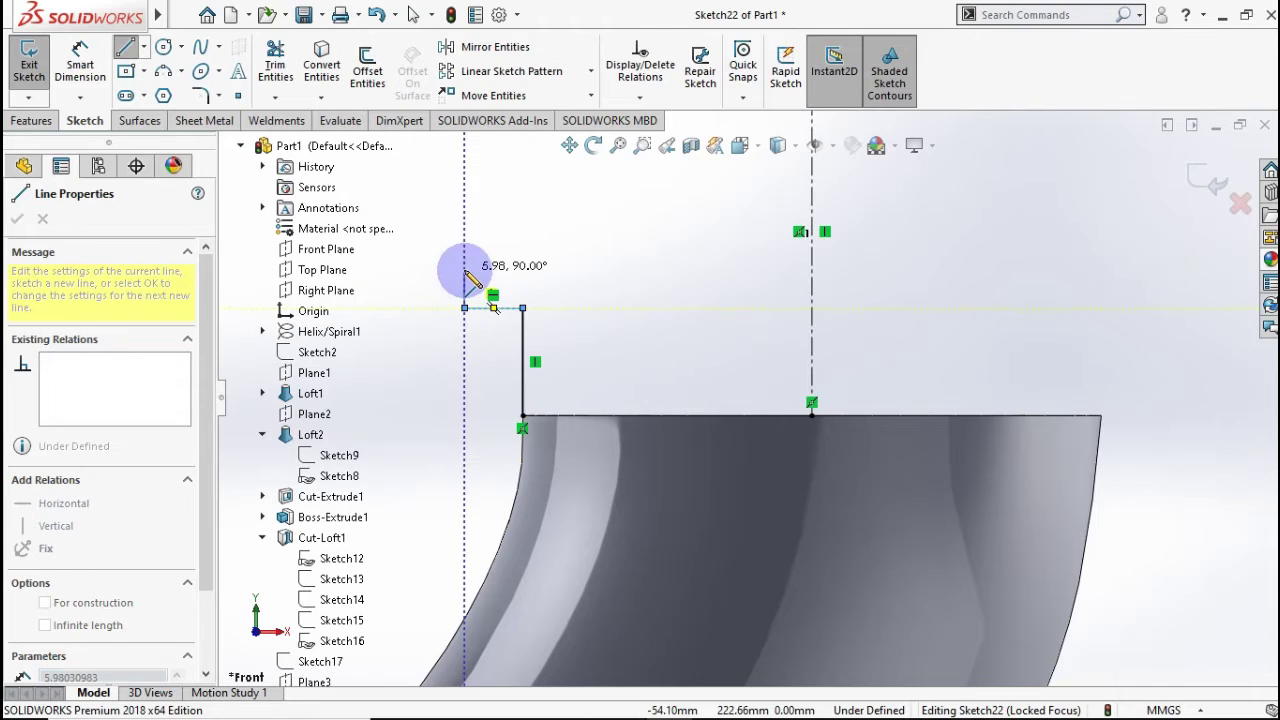
{"action": "double_click", "coordinate": [464, 270]}
Complete the flange's top edge and right side, closing the L-shaped outline on the rim.
{"action": "left_click", "coordinate": [531, 285]}
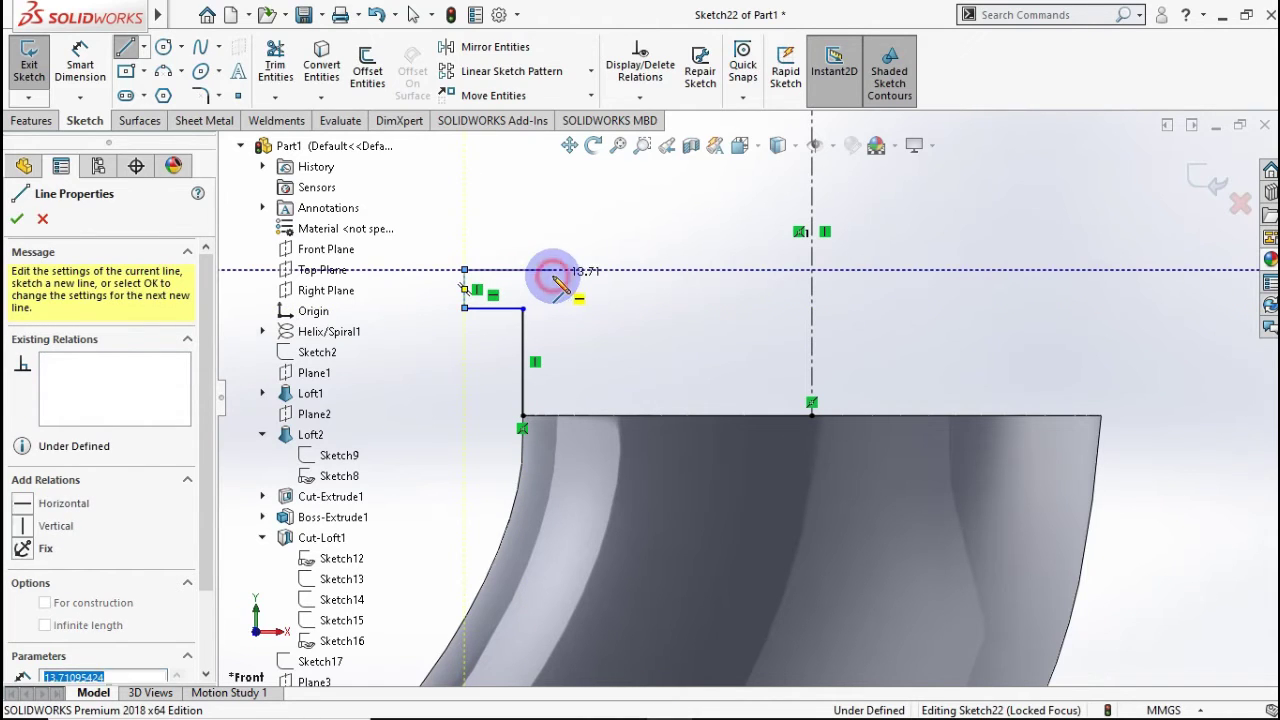
{"action": "left_click", "coordinate": [552, 270]}
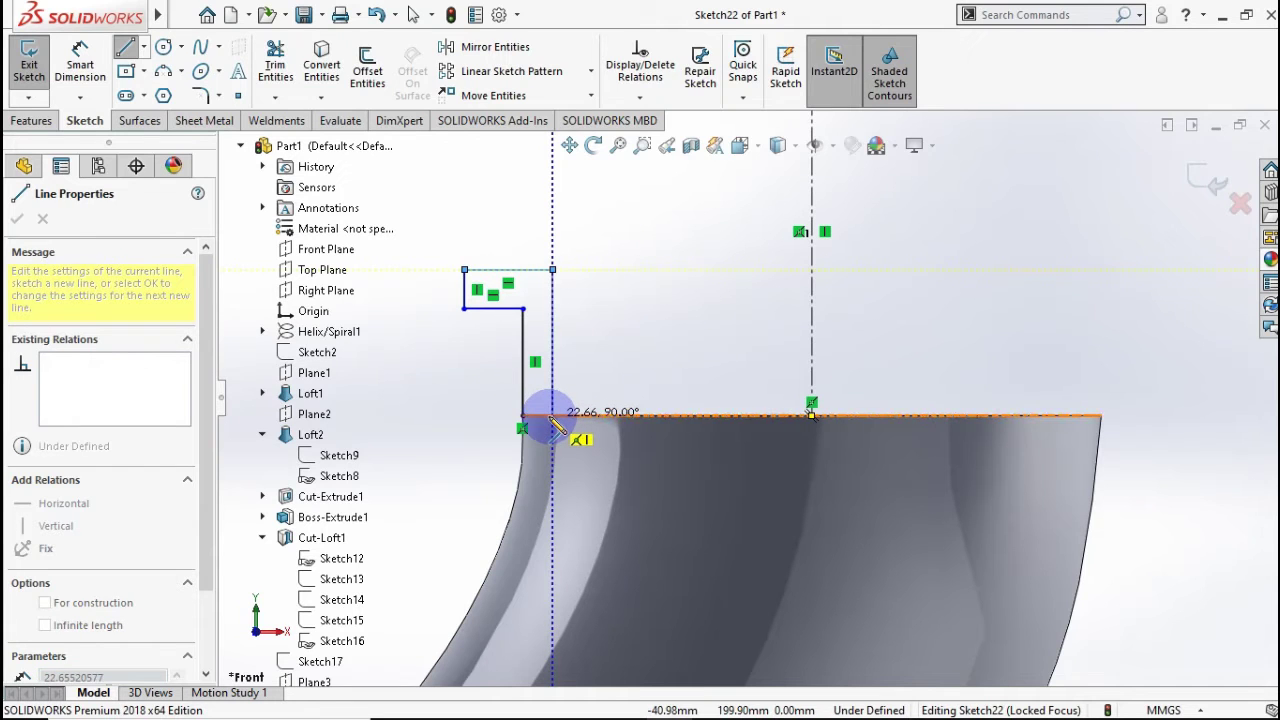
{"action": "scroll", "coordinate": [560, 410], "scroll_direction": "down", "scroll_amount": 3}
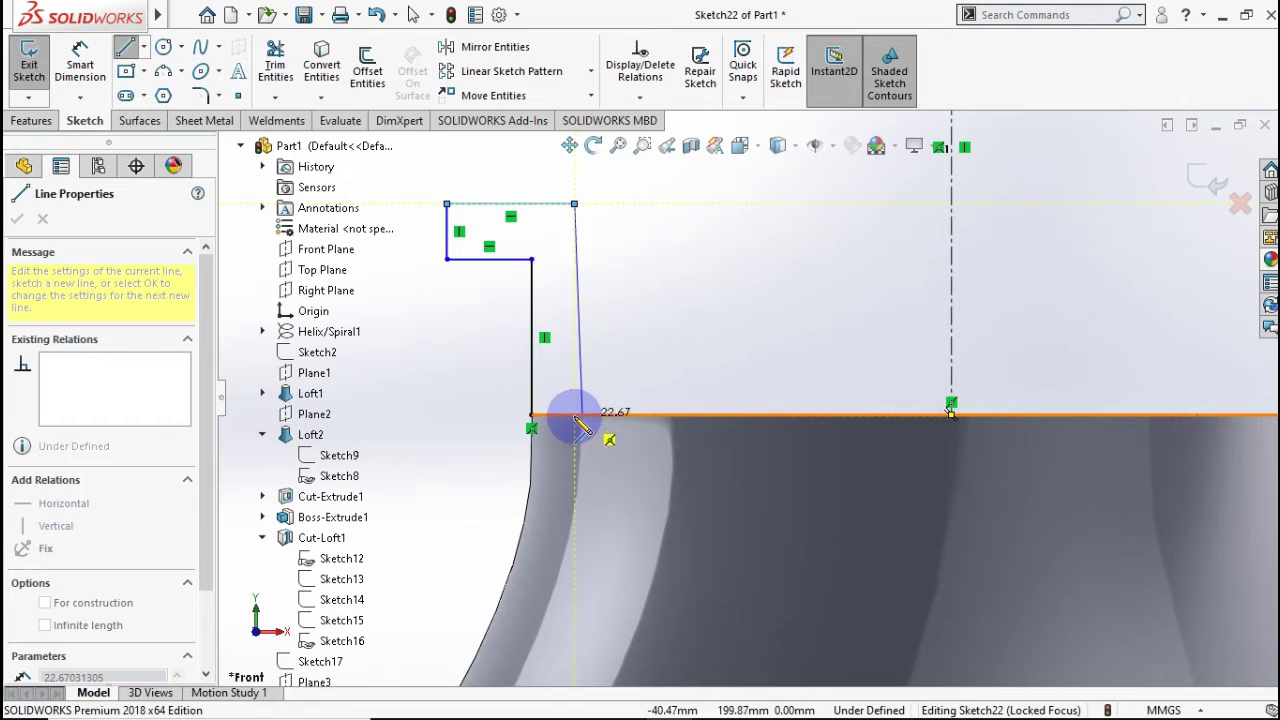
{"action": "left_click", "coordinate": [575, 416]}
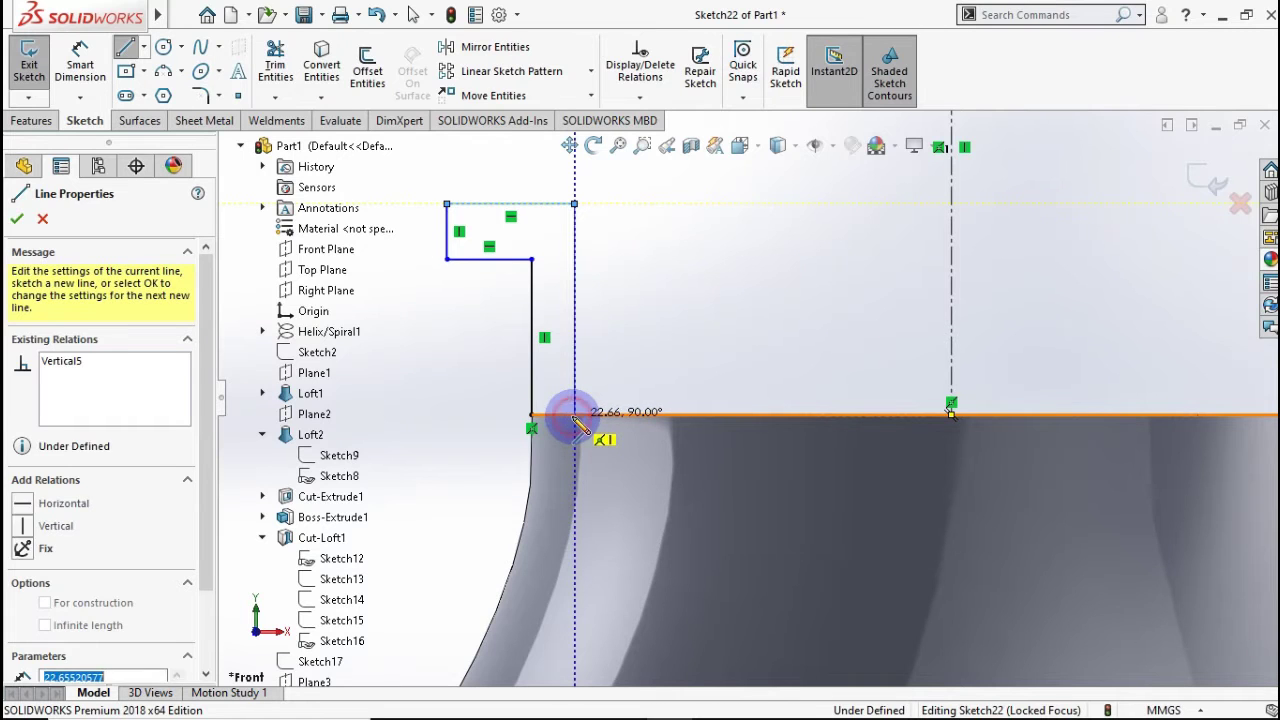
{"action": "left_click", "coordinate": [531, 414]}
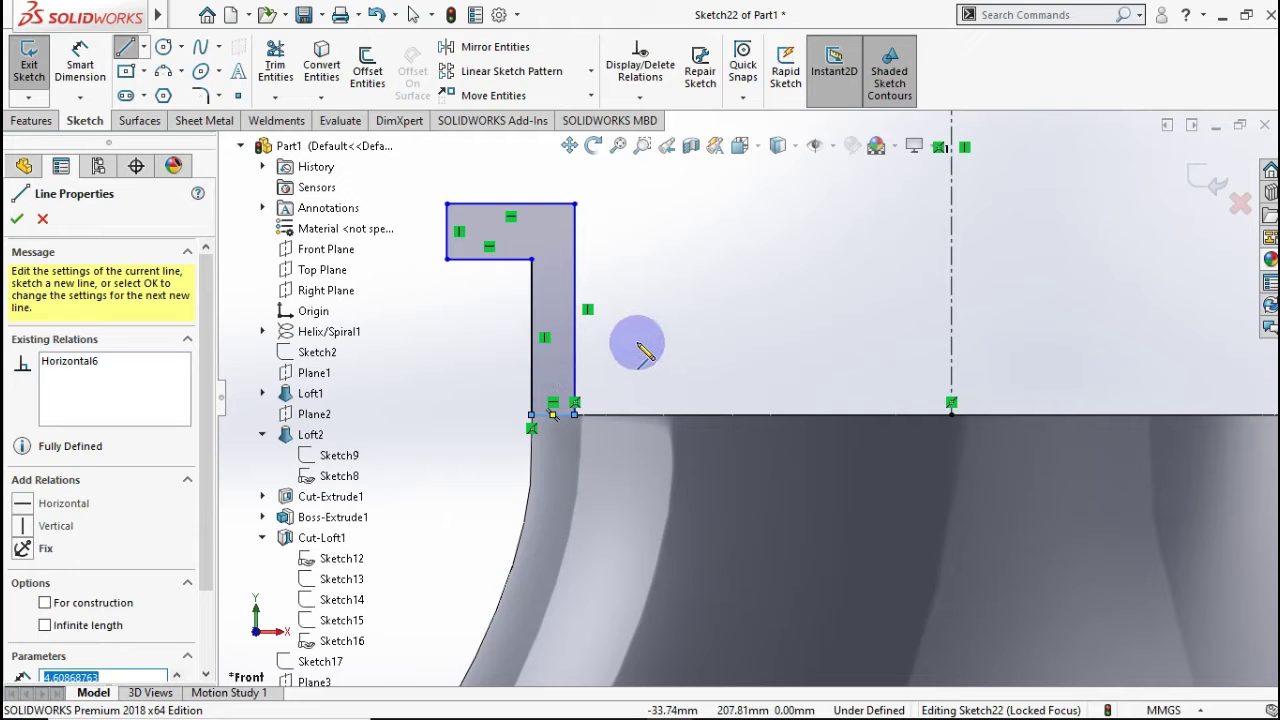
{"action": "scroll", "coordinate": [630, 355], "scroll_direction": "up", "scroll_amount": 1}
{"action": "mouse_move", "coordinate": [651, 343]}
{"action": "middle_mouse_down"}
{"action": "mouse_move", "coordinate": [634, 371]}
{"action": "mouse_move", "coordinate": [643, 333]}
{"action": "middle_mouse_up"}
{"action": "scroll", "coordinate": [660, 336], "scroll_direction": "down", "scroll_amount": 2}
Add a Pierce relation between the profile's bottom-right corner and the pipe's inner rim edge.
{"action": "key", "text": "Escape"}
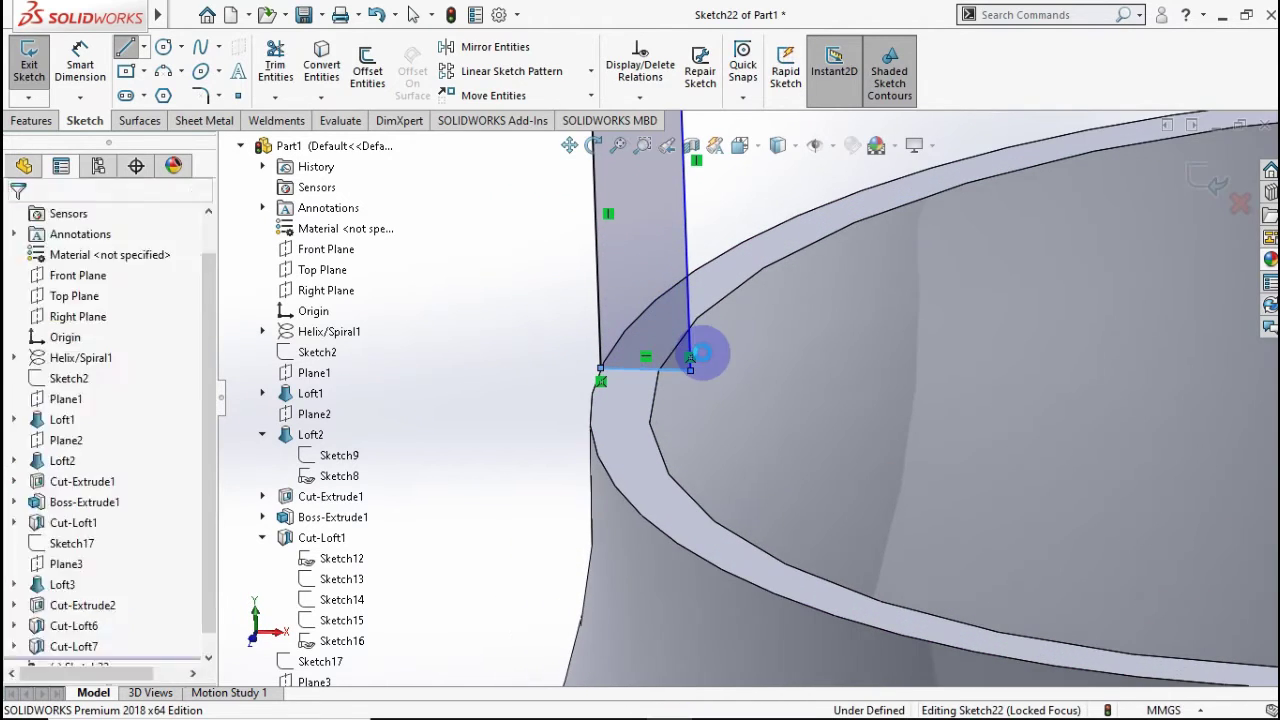
{"action": "left_click", "coordinate": [691, 371]}
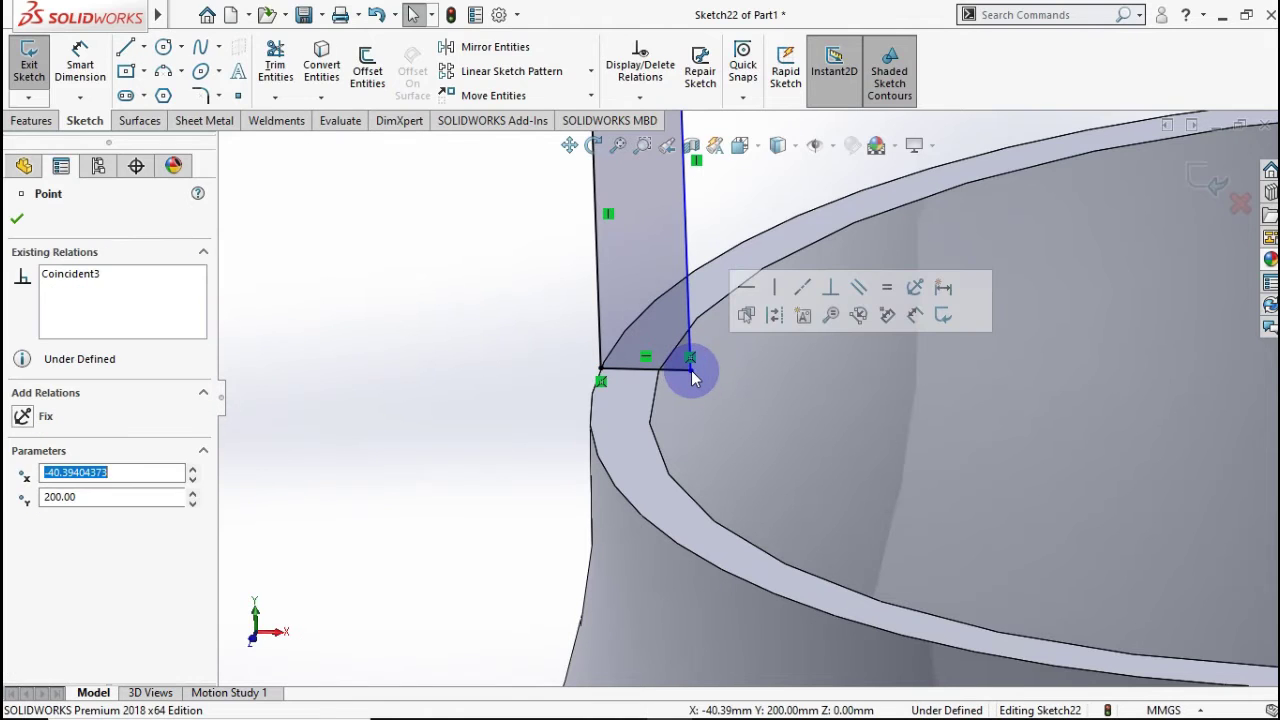
{"action": "left_click", "coordinate": [494, 363]}
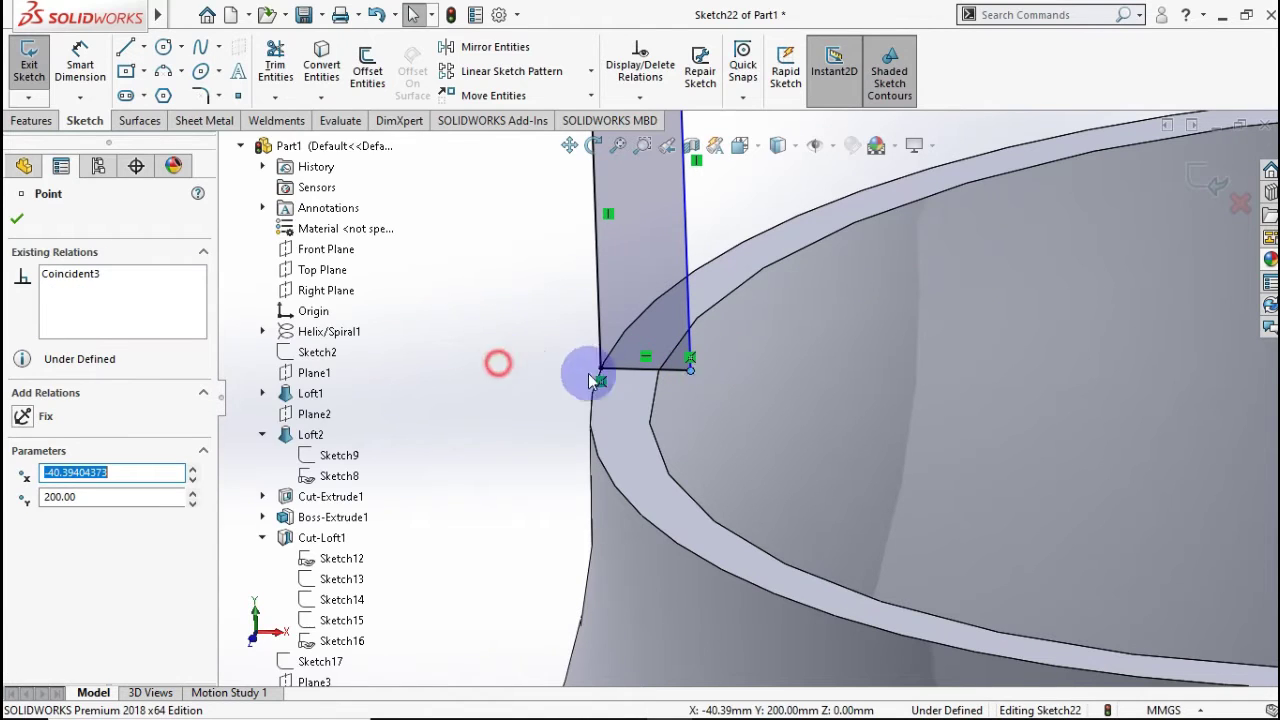
{"action": "left_click", "coordinate": [685, 388]}
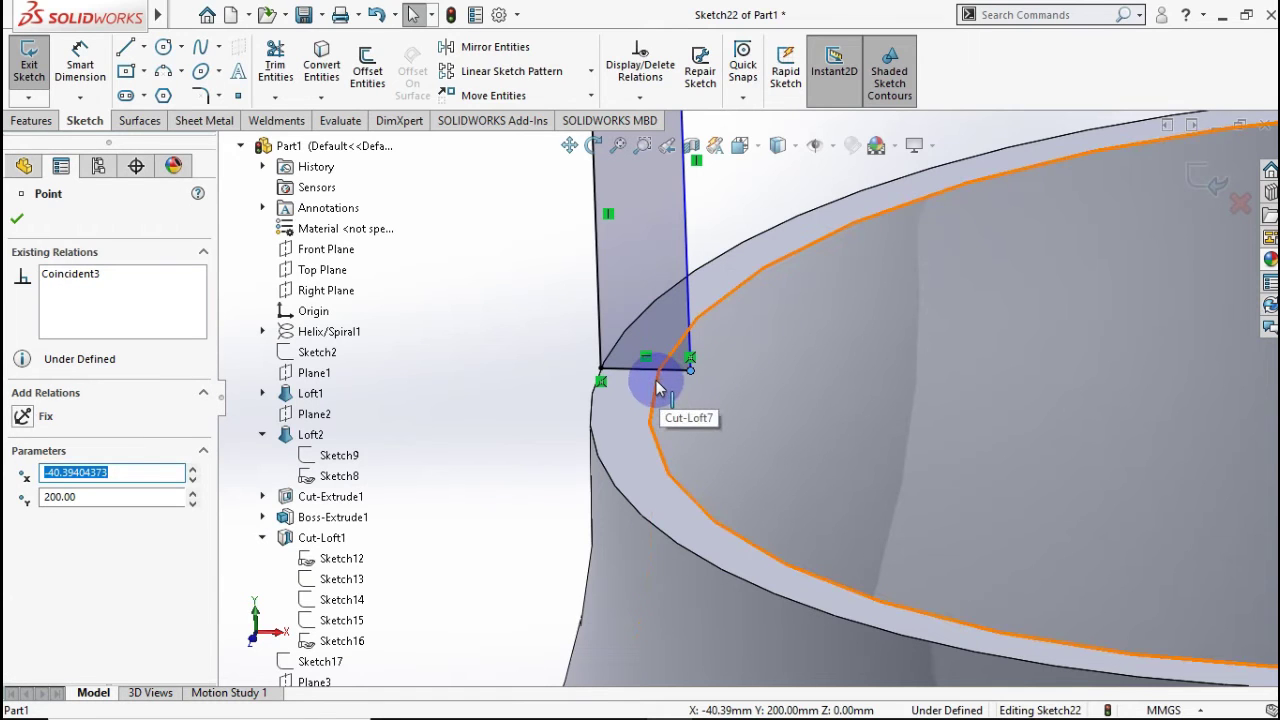
{"action": "left_click", "coordinate": [655, 390], "text": "ctrl"}
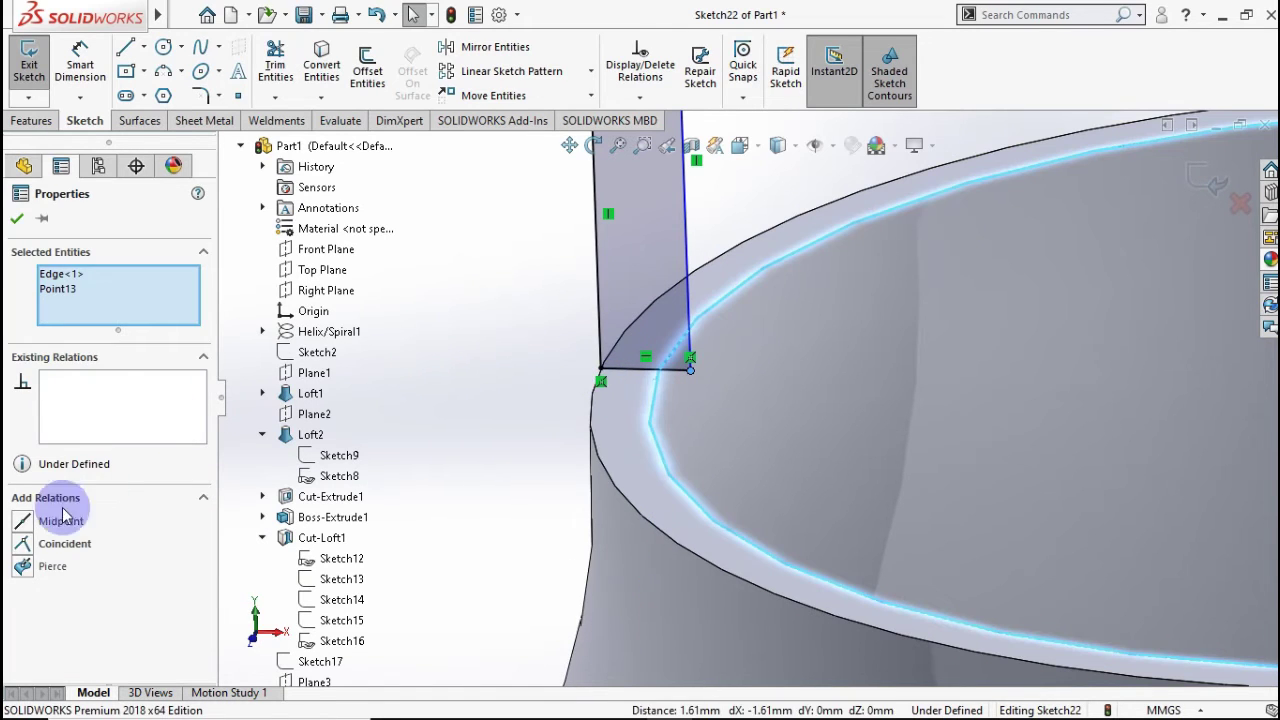
{"action": "left_click", "coordinate": [16, 218]}
{"action": "scroll", "coordinate": [642, 278], "scroll_direction": "down", "scroll_amount": 3}
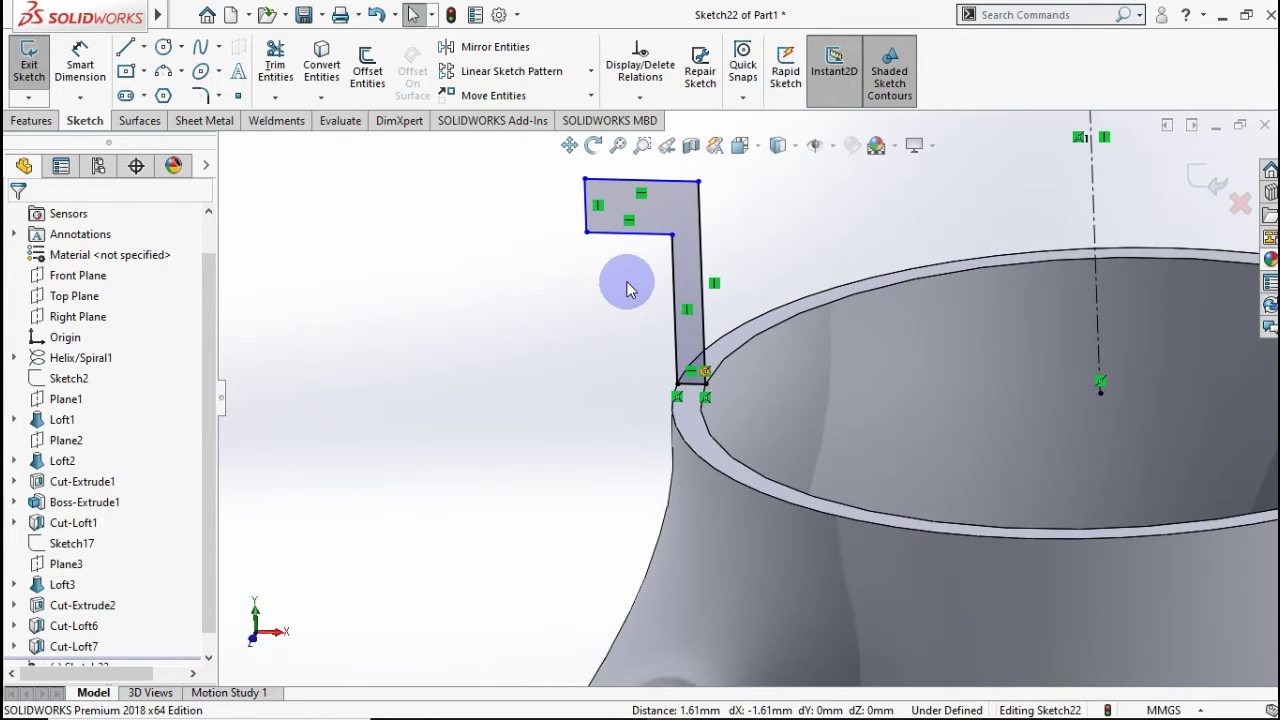
Dimension the flange's top edge to 20 mm and add a 5.98 mm thickness dimension on its left edge.
{"action": "left_click", "coordinate": [80, 60]}
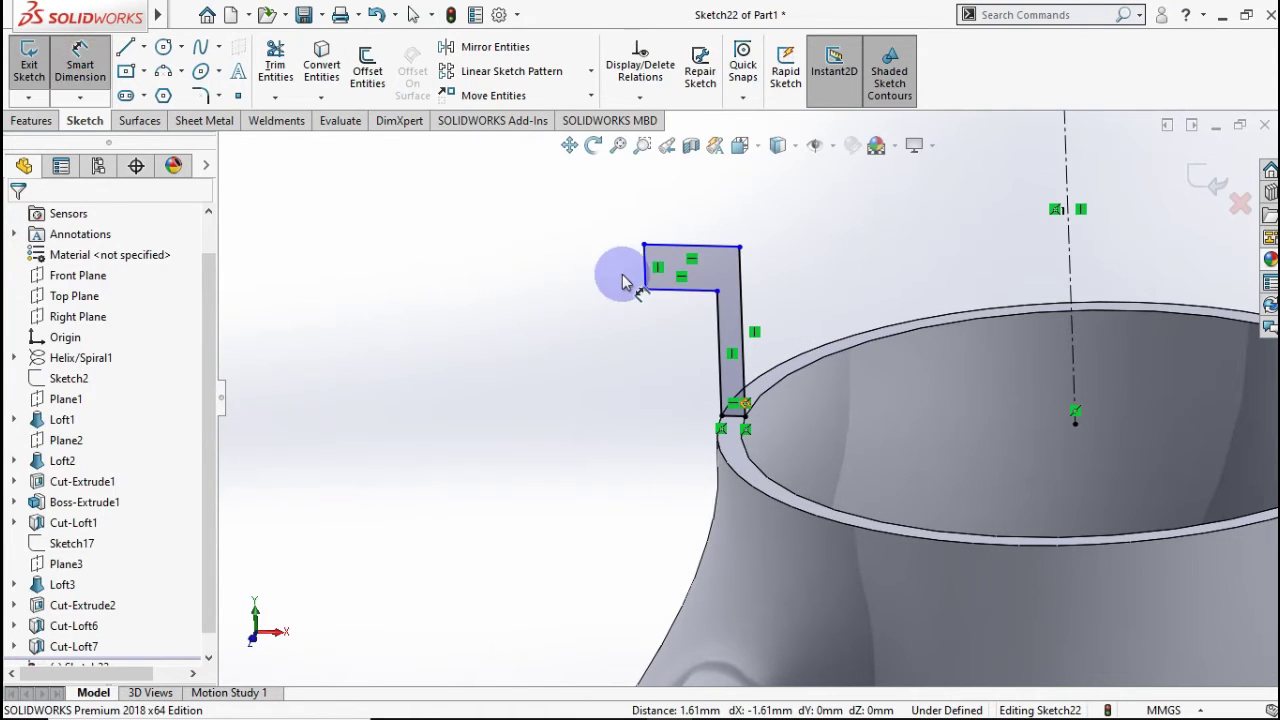
{"action": "left_click", "coordinate": [708, 249]}
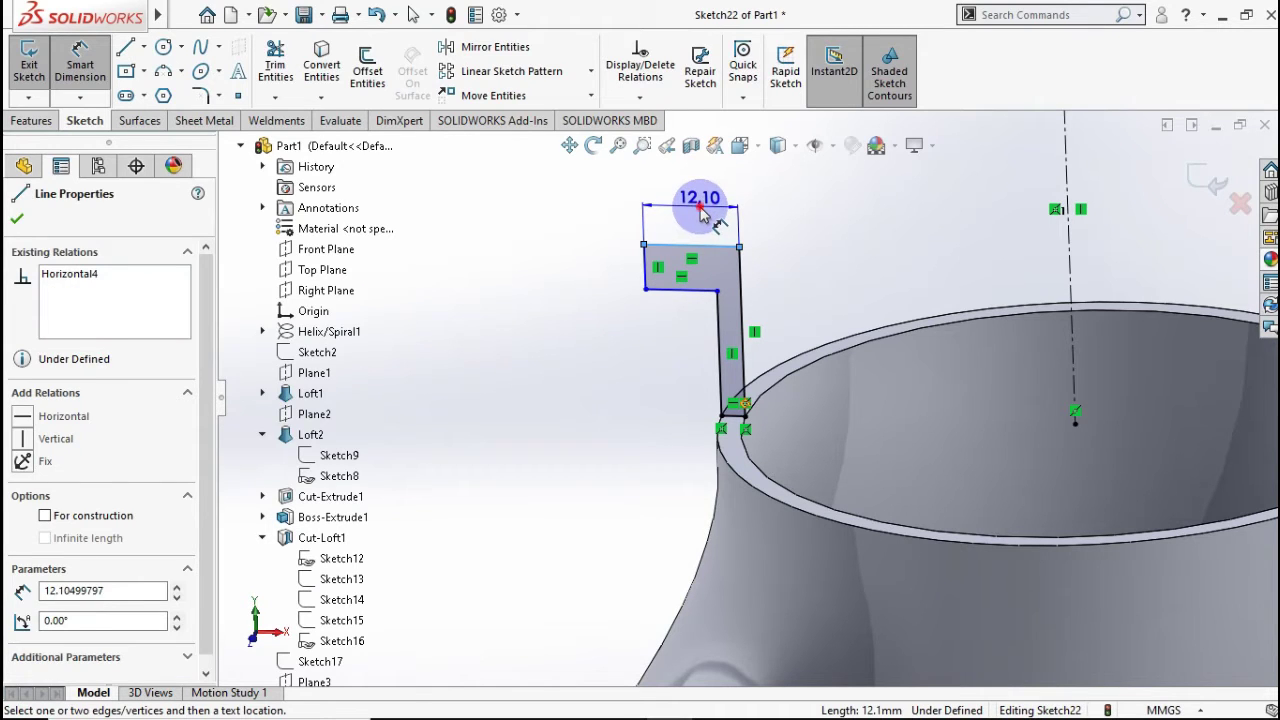
{"action": "left_click", "coordinate": [716, 210]}
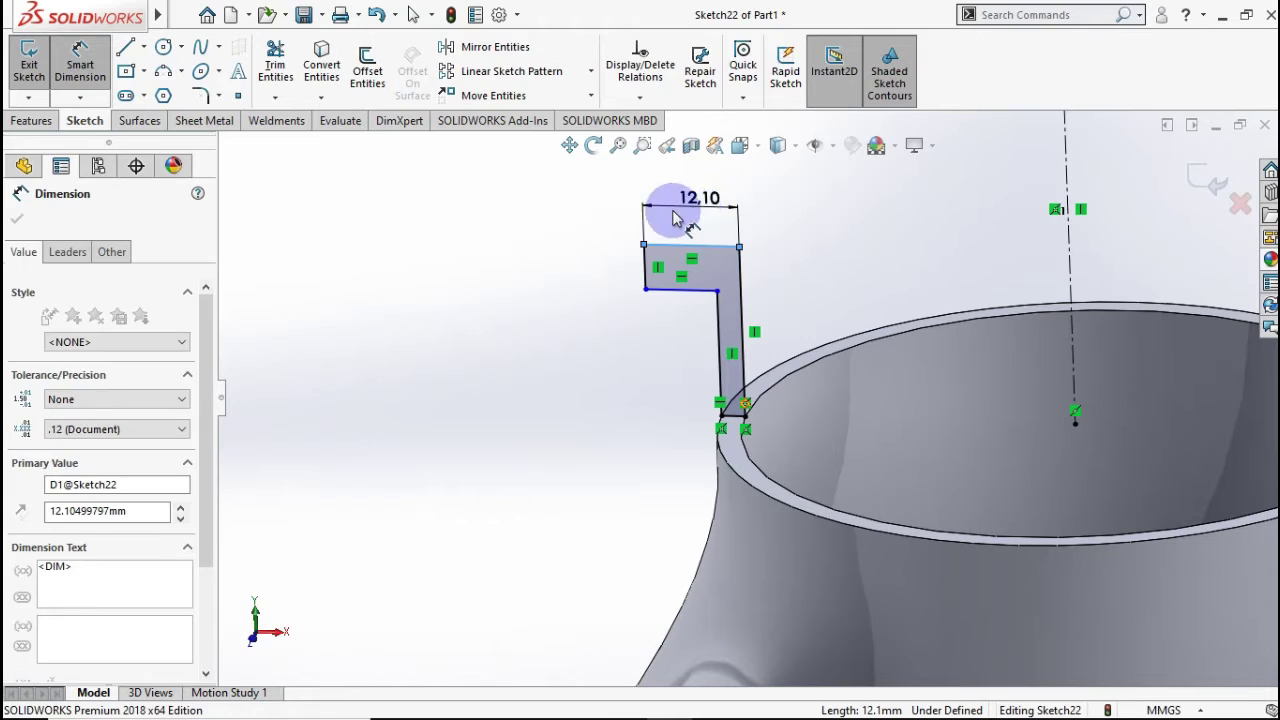
{"action": "type", "text": "20"}
{"action": "key", "text": "Return"}
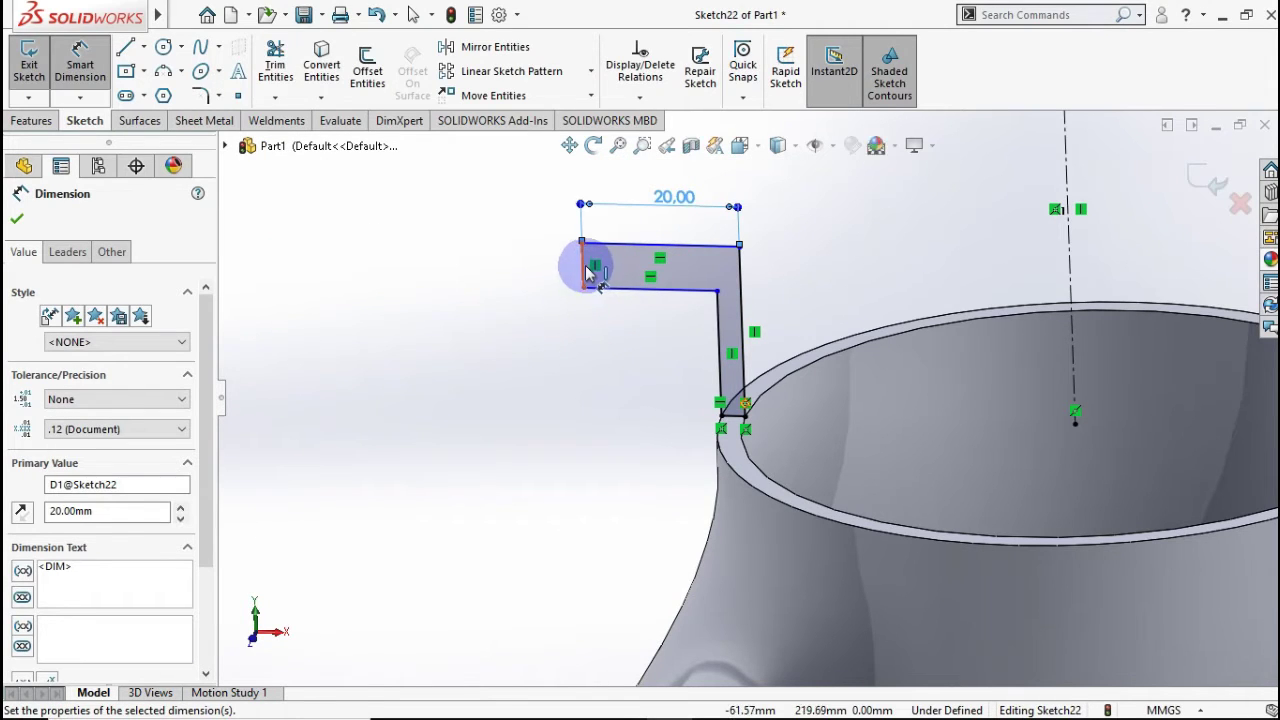
{"action": "left_click", "coordinate": [574, 259]}
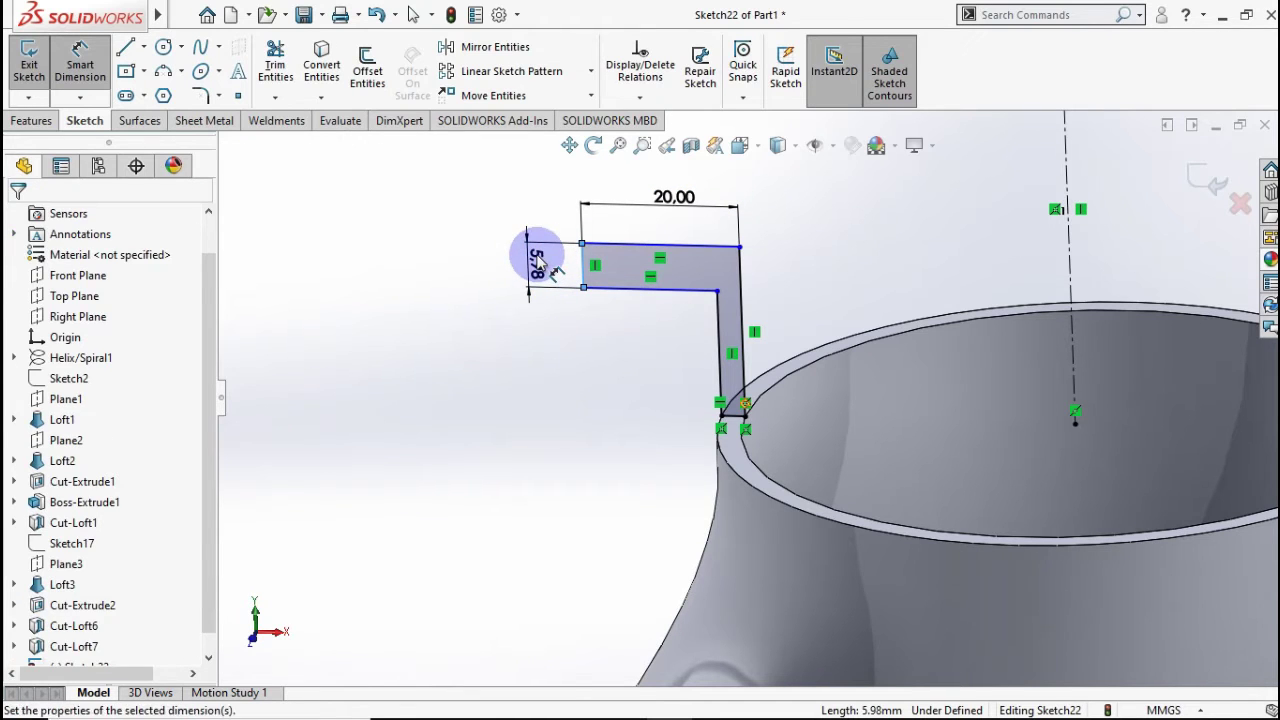
{"action": "left_click", "coordinate": [537, 260]}
{"action": "left_click", "coordinate": [443, 262]}
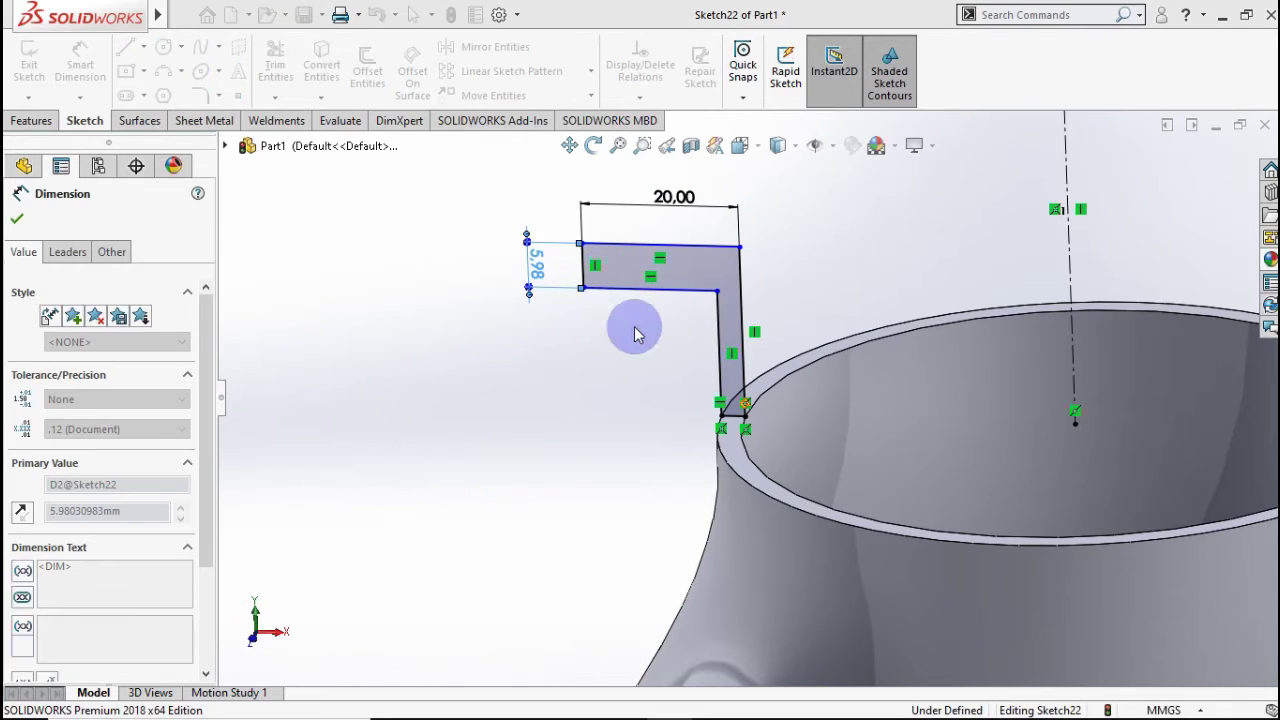
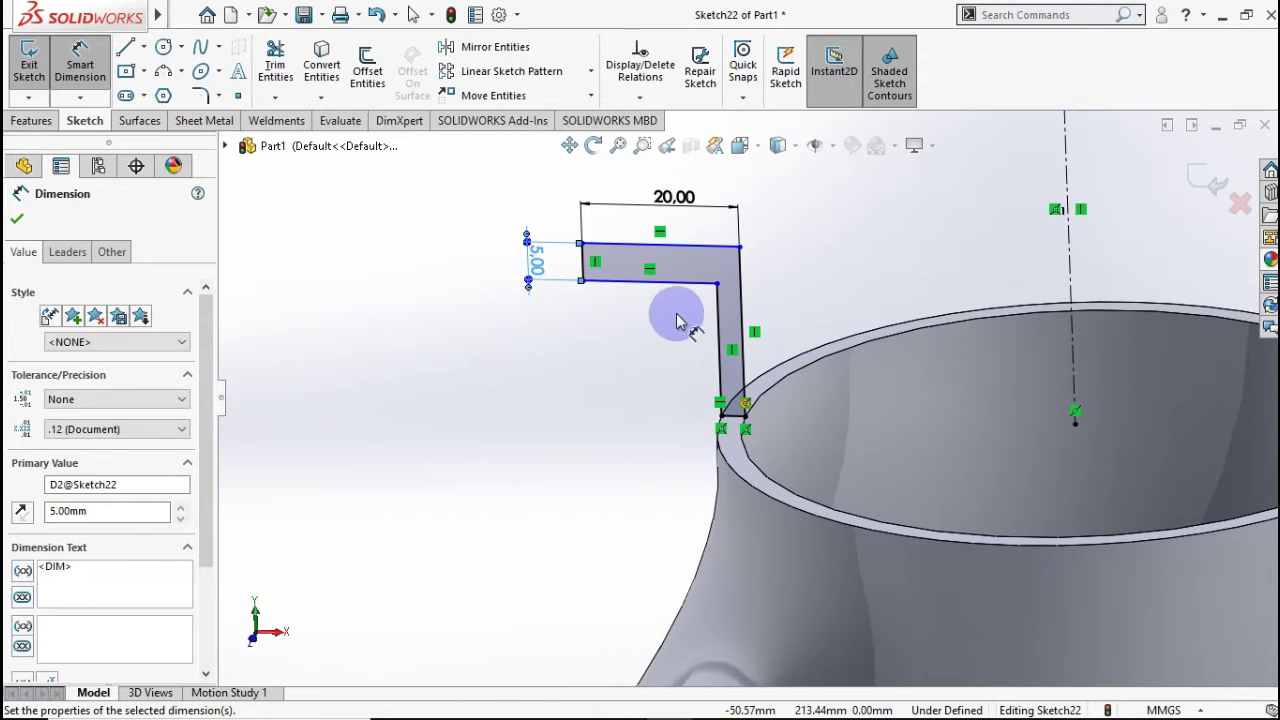
Dimension the profile's vertical leg to 20 mm and start a Revolved Boss/Base around the centreline.
{"action": "left_click", "coordinate": [742, 278]}
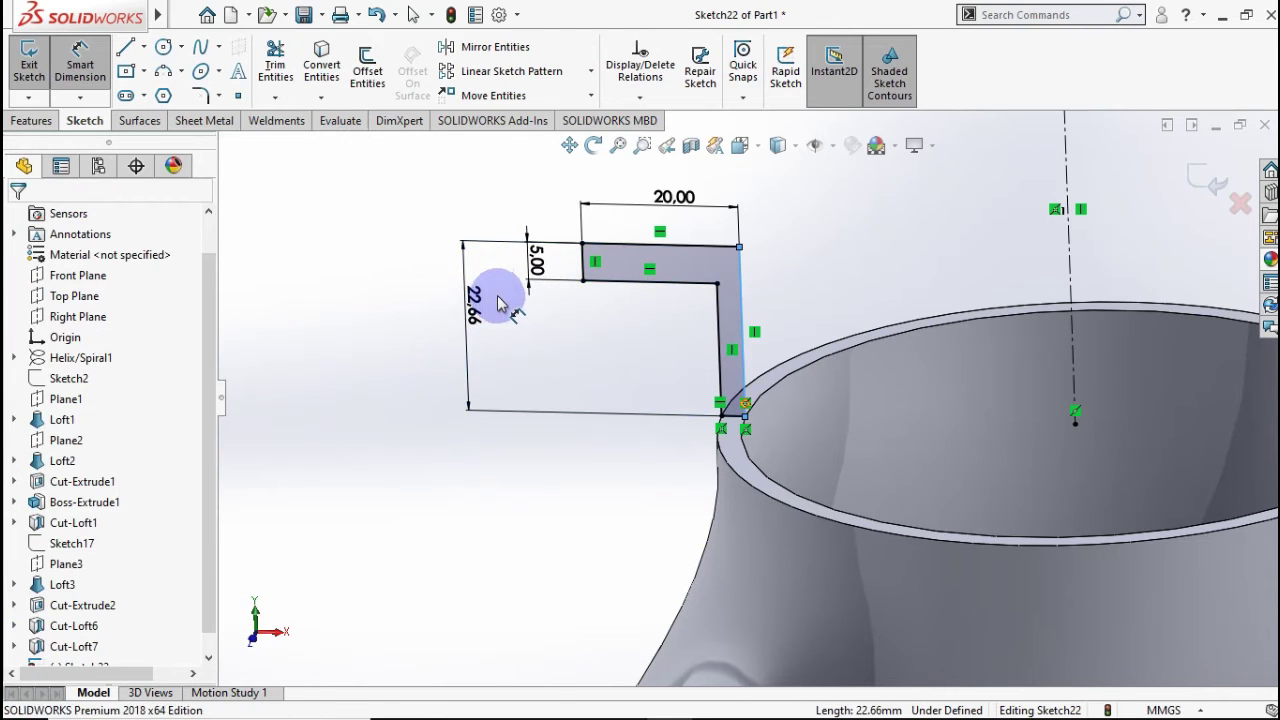
{"action": "left_click", "coordinate": [500, 305]}
{"action": "type", "text": "20"}
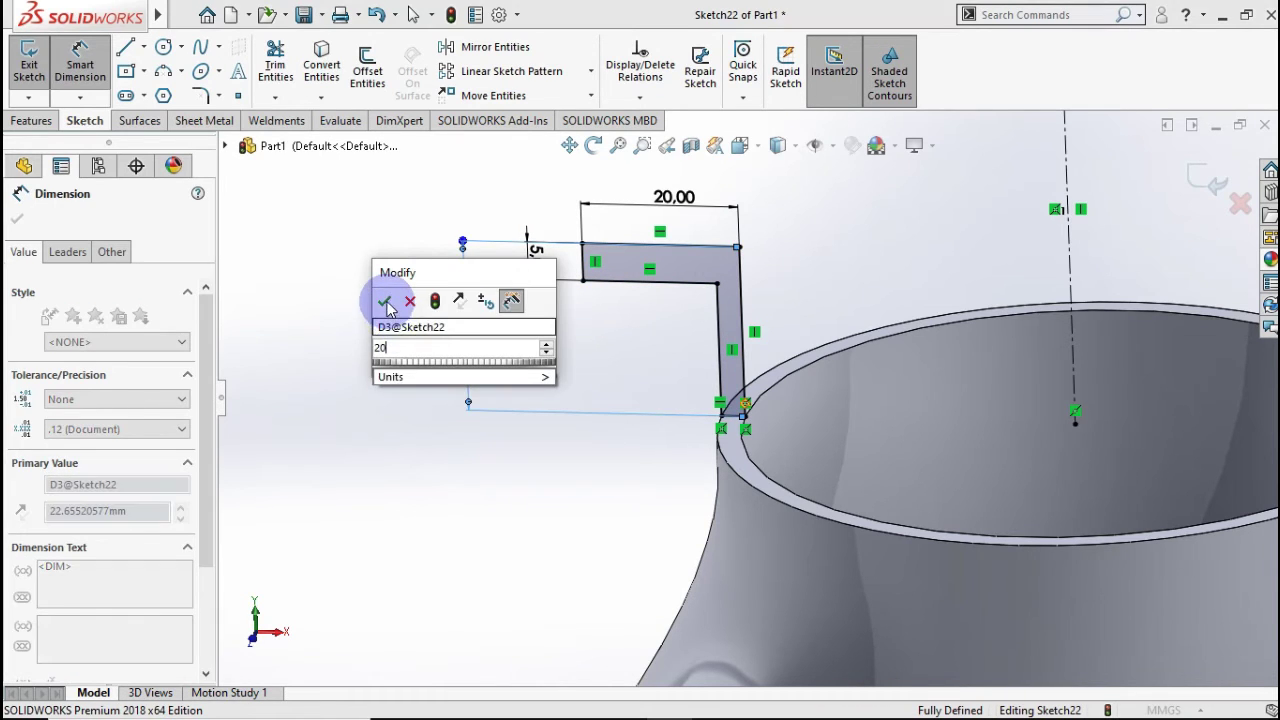
{"action": "left_click", "coordinate": [685, 274]}
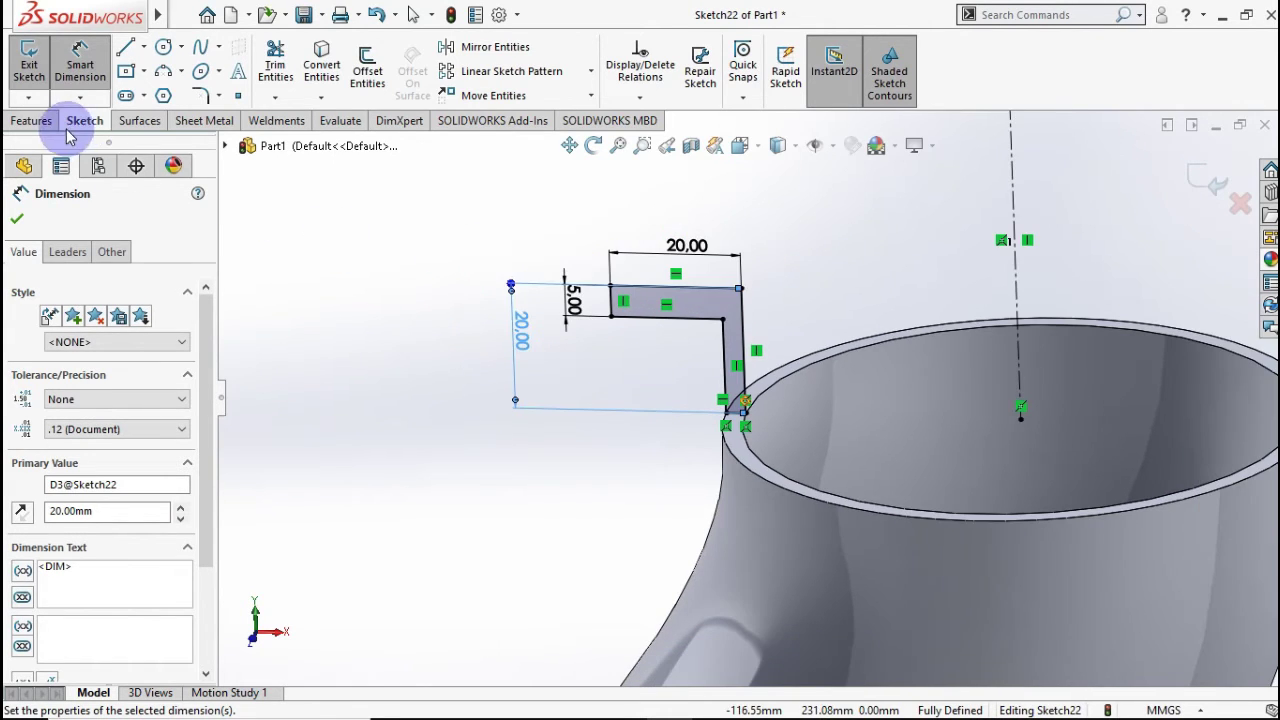
{"action": "left_click", "coordinate": [31, 120]}
{"action": "left_click", "coordinate": [108, 77]}
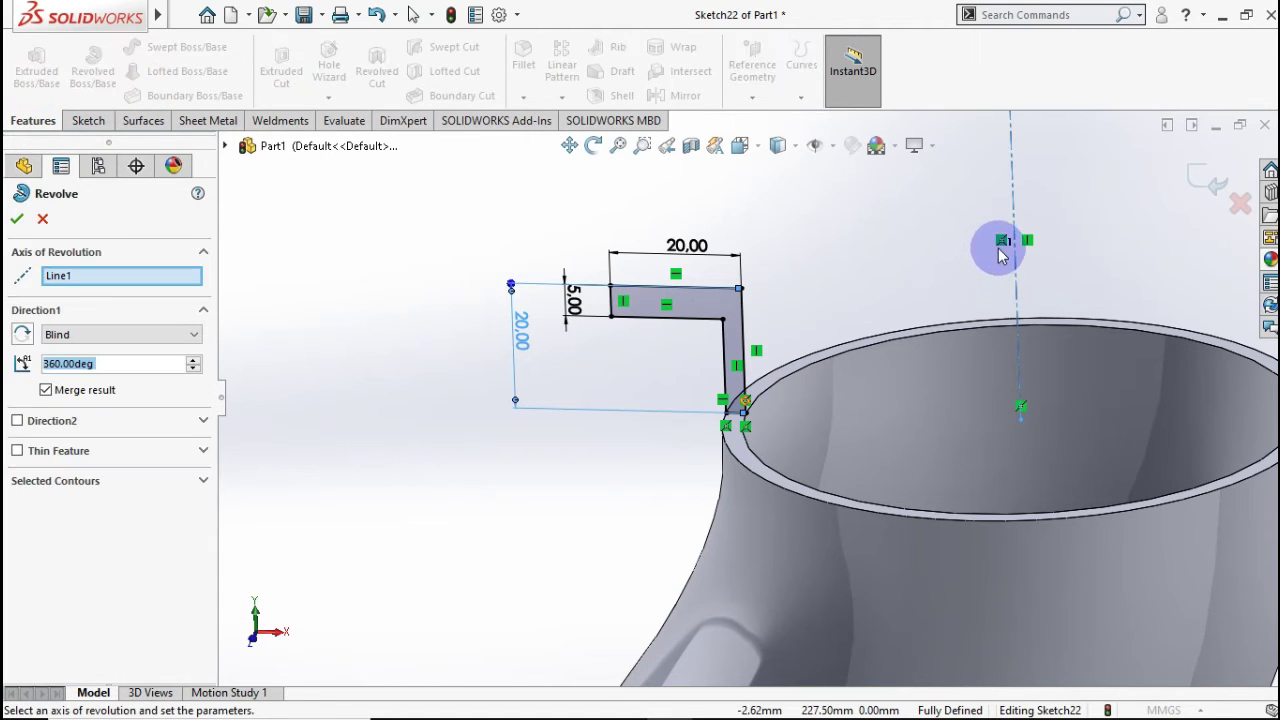
Accept the 360° revolve to form the outlet flange ring, then return to an isometric view.
{"action": "left_click", "coordinate": [1199, 176]}
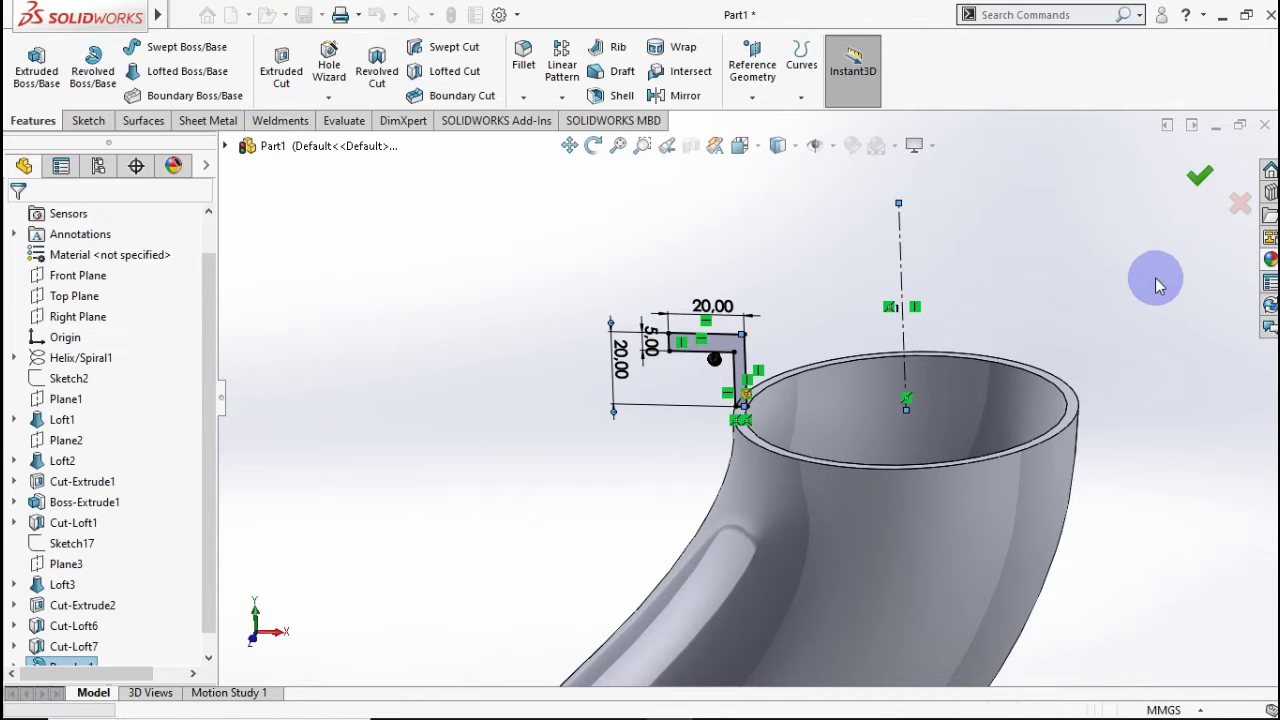
{"action": "mouse_move", "coordinate": [1152, 284]}
{"action": "middle_mouse_down"}
{"action": "mouse_move", "coordinate": [1108, 486]}
{"action": "mouse_move", "coordinate": [1149, 189]}
{"action": "mouse_move", "coordinate": [1105, 355]}
{"action": "middle_mouse_up"}
{"action": "scroll", "coordinate": [1060, 400], "scroll_direction": "up", "scroll_amount": 8}
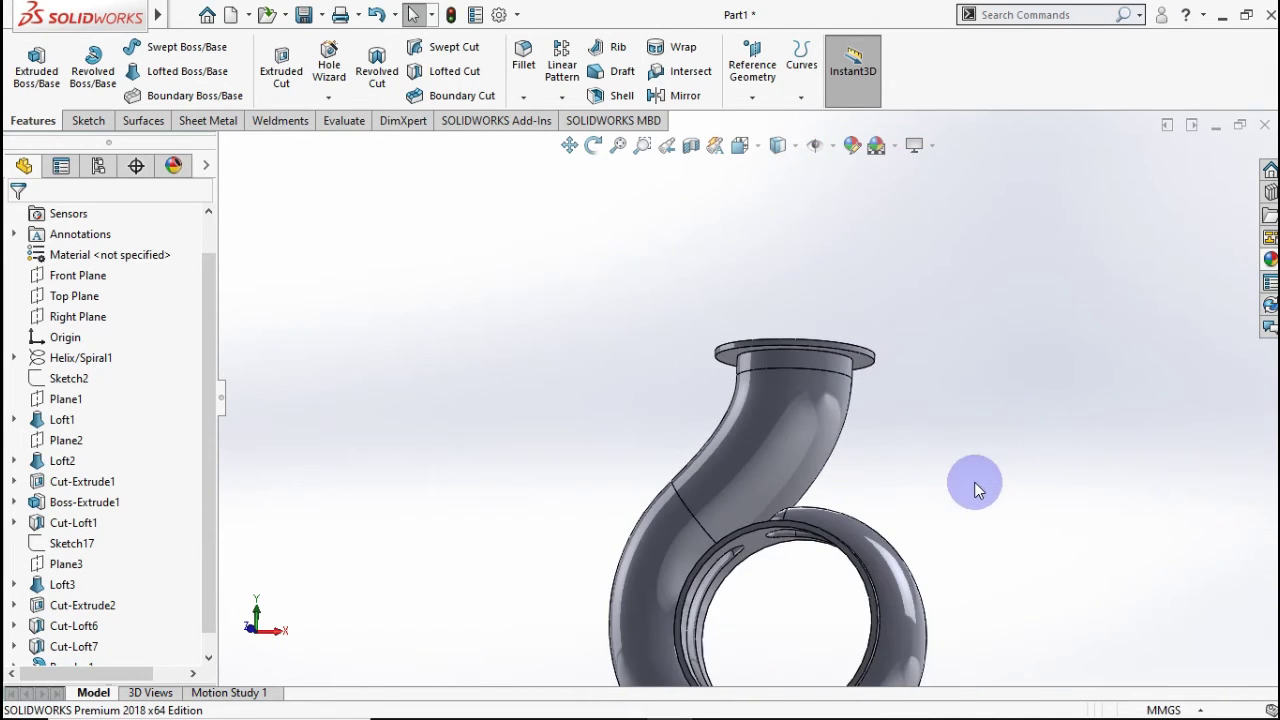
{"action": "middle_click_drag", "start_coordinate": [966, 471], "coordinate": [678, 545]}
{"action": "key", "text": "ctrl+7"}
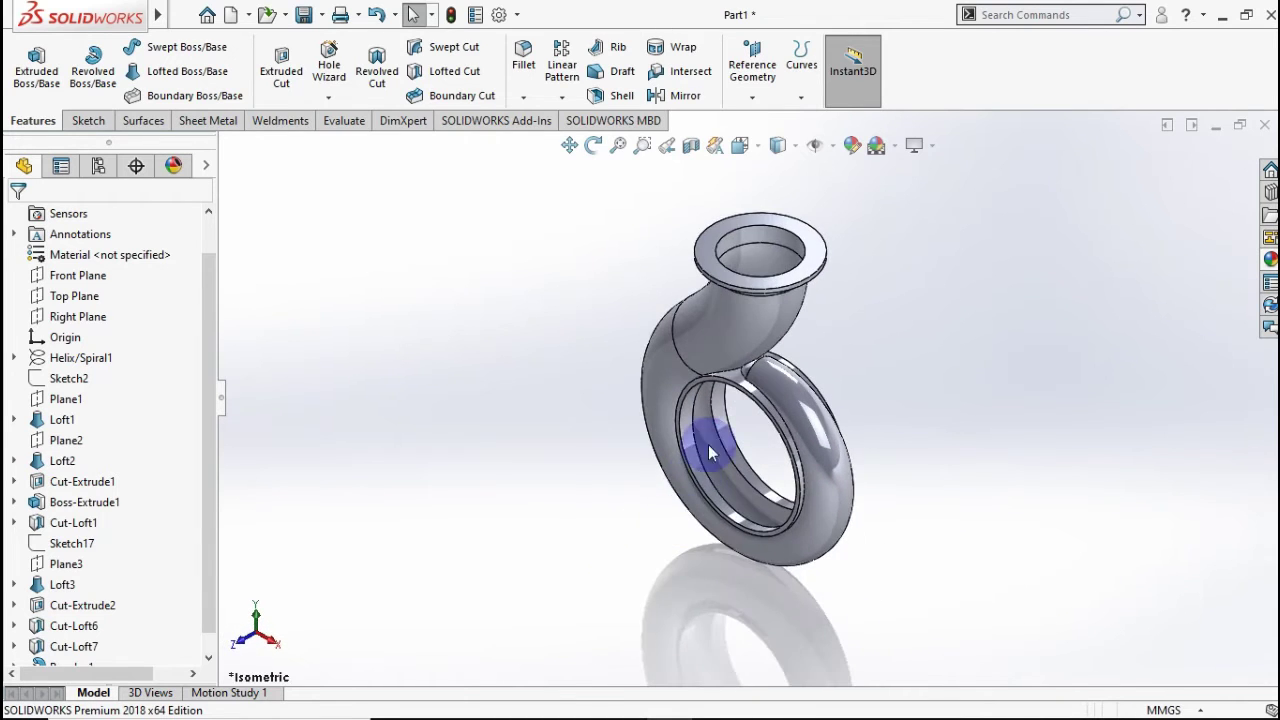
{"action": "scroll", "coordinate": [728, 405], "scroll_direction": "down", "scroll_amount": 4}
{"action": "scroll", "coordinate": [731, 423], "scroll_direction": "down", "scroll_amount": 2}
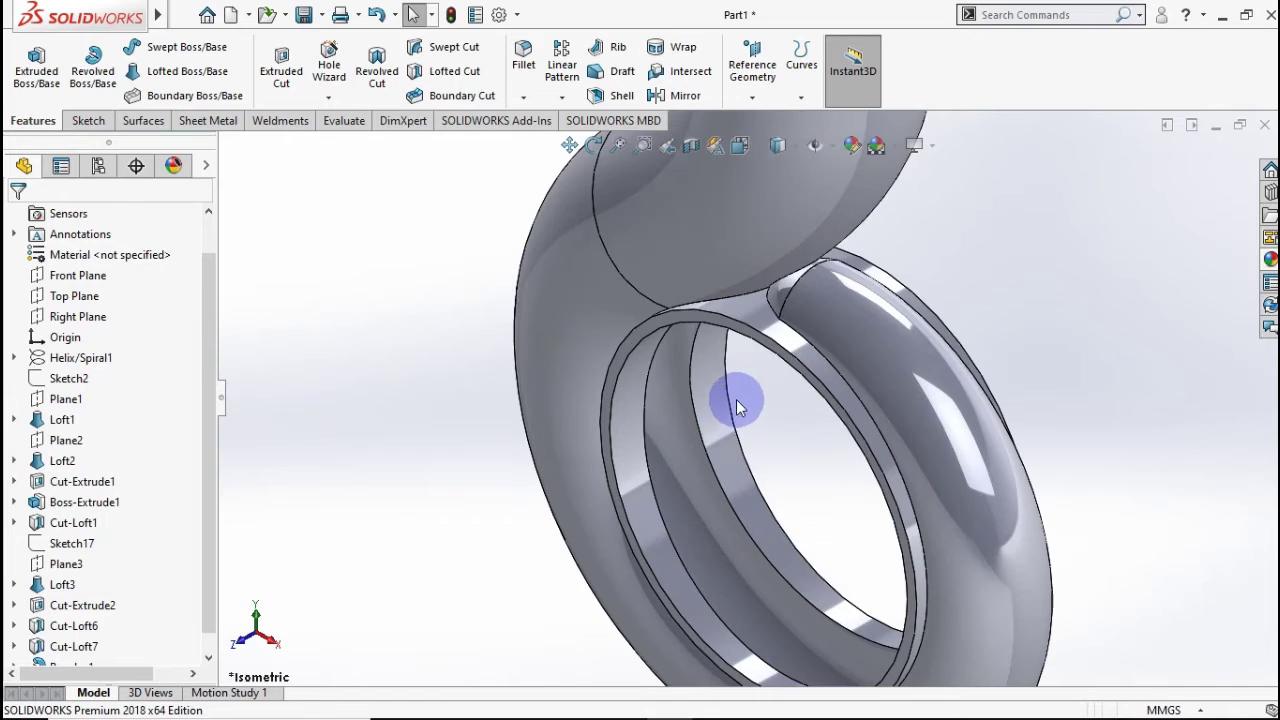
Sketch on the central ring face and convert its 165 mm edge into a circle.
{"action": "left_click", "coordinate": [740, 338]}
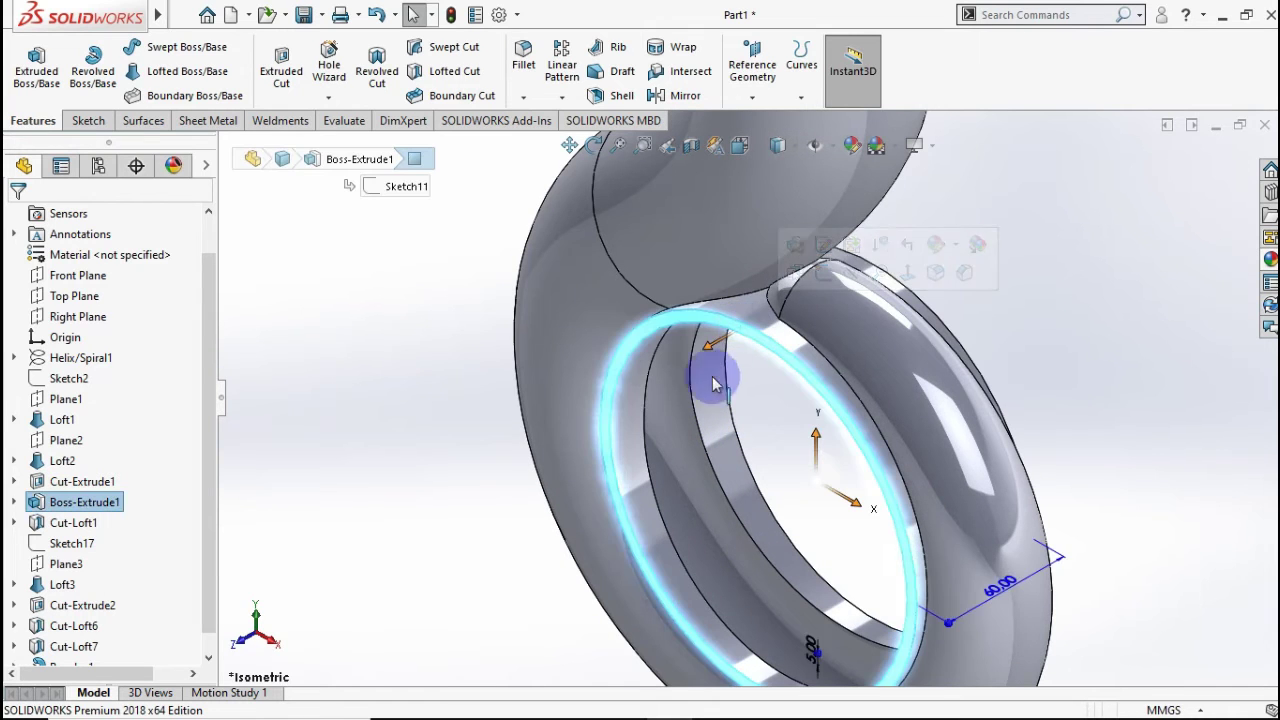
{"action": "right_click", "coordinate": [680, 325]}
{"action": "left_click", "coordinate": [730, 228]}
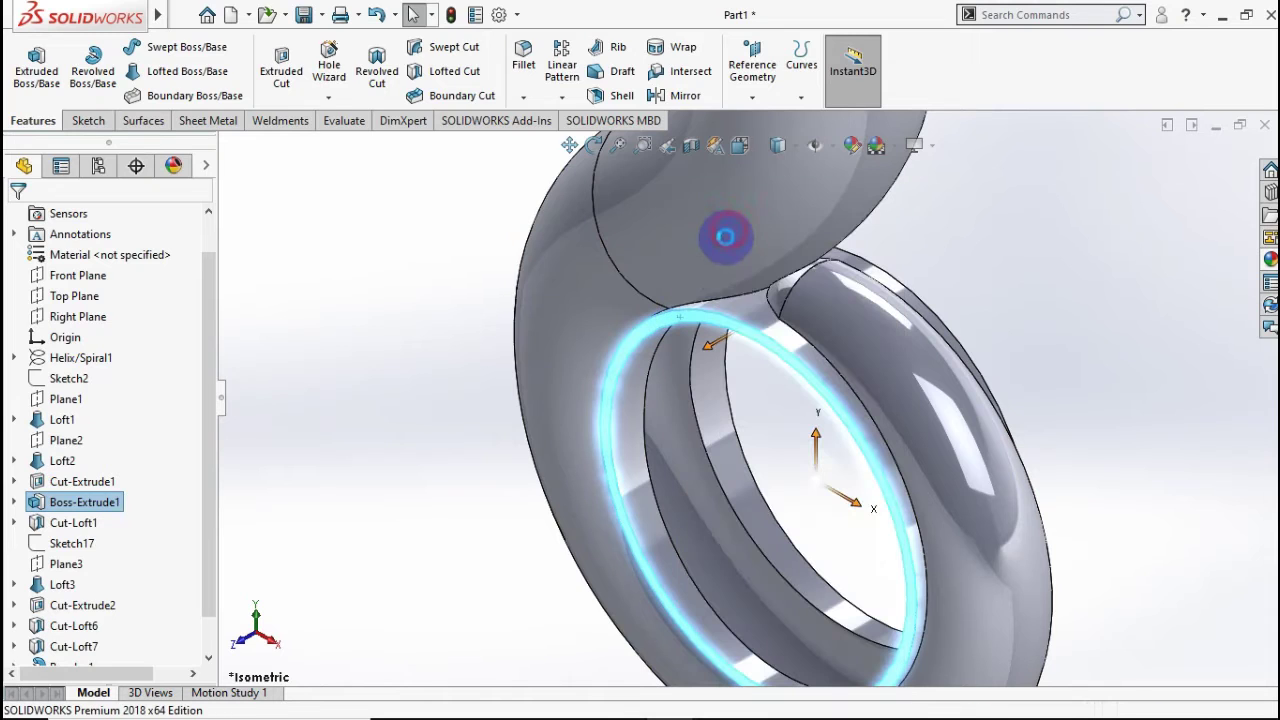
{"action": "left_click", "coordinate": [1016, 292]}
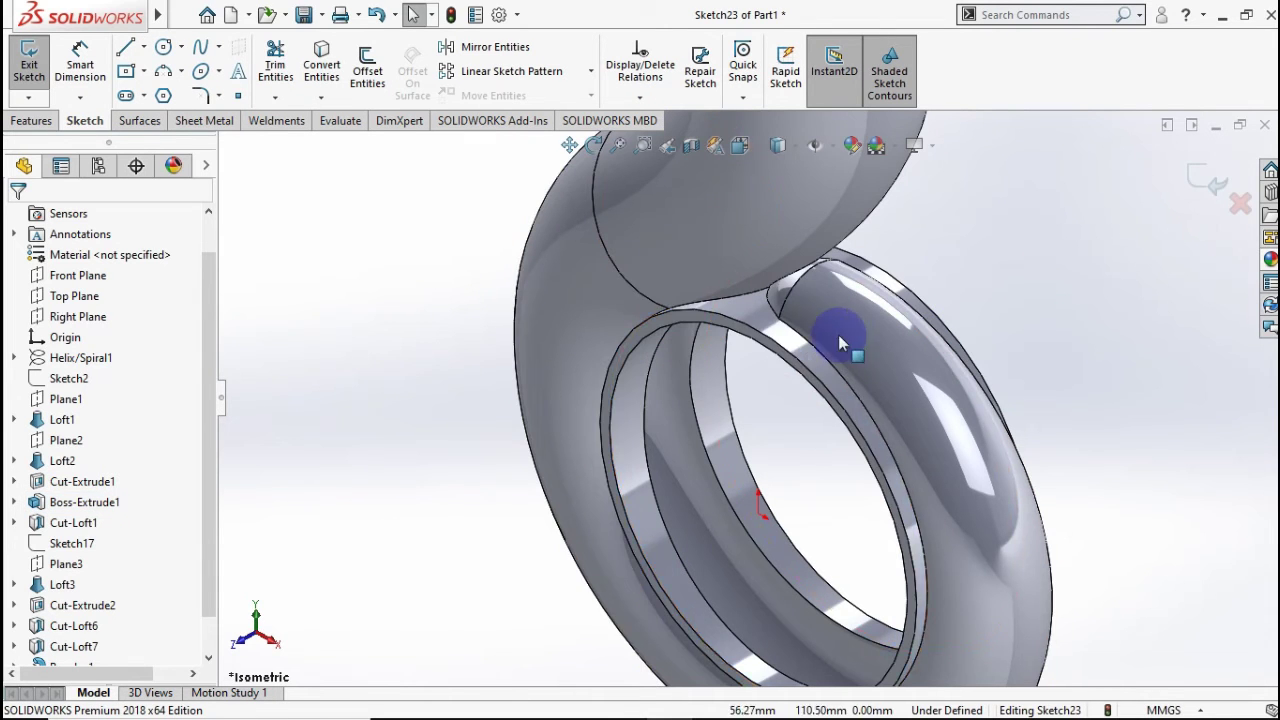
{"action": "left_click", "coordinate": [779, 347]}
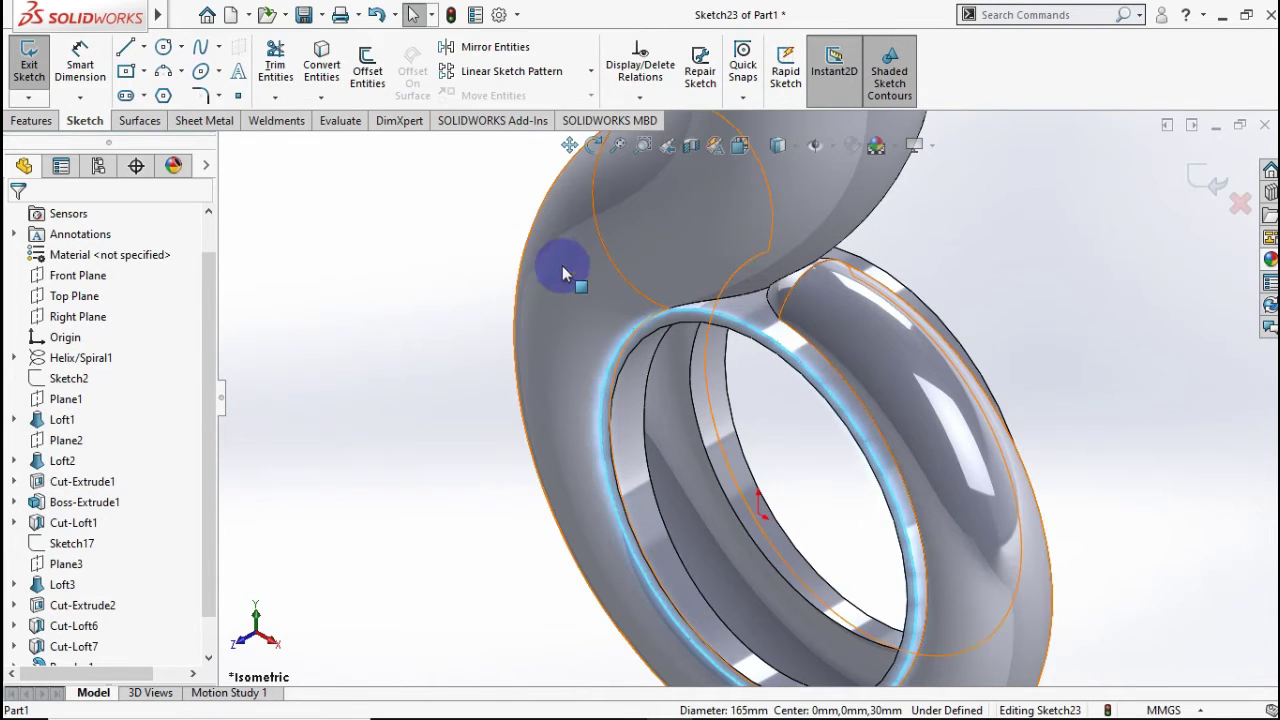
{"action": "left_click", "coordinate": [326, 76]}
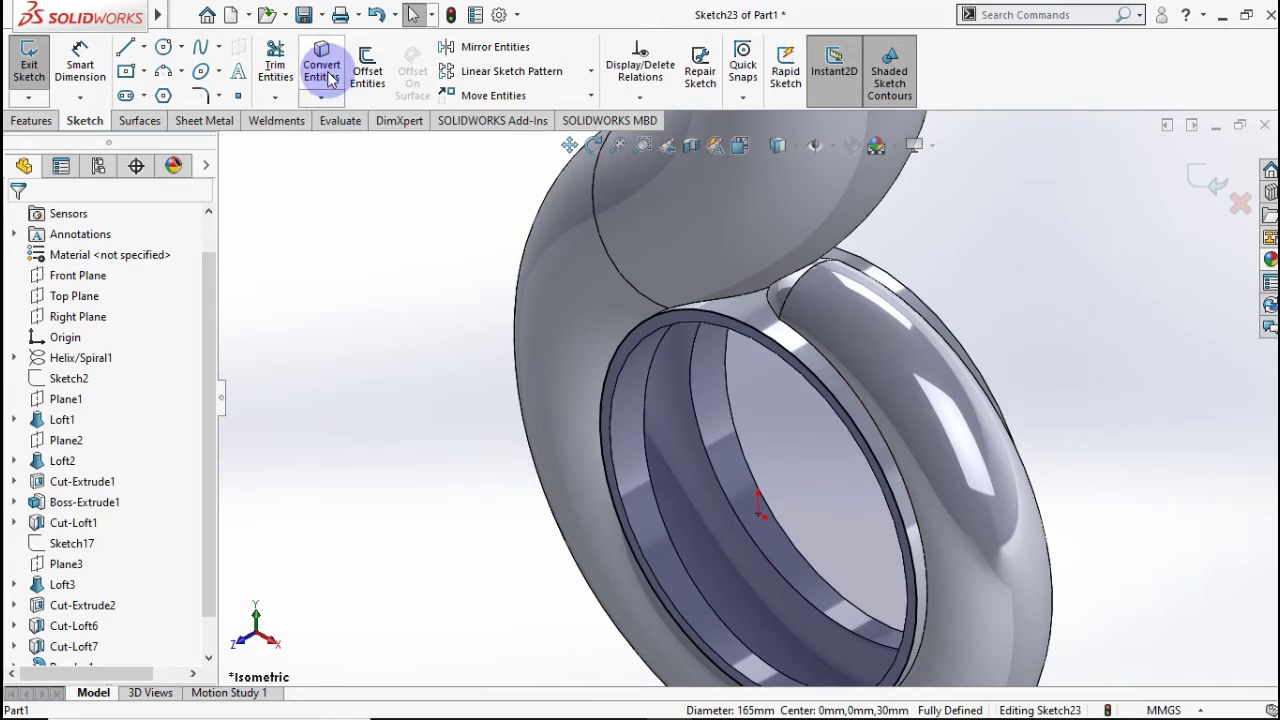
Extrude the converted 165 mm circle 3 mm into a solid disc.
{"action": "left_click", "coordinate": [48, 122]}
{"action": "left_click", "coordinate": [52, 80]}
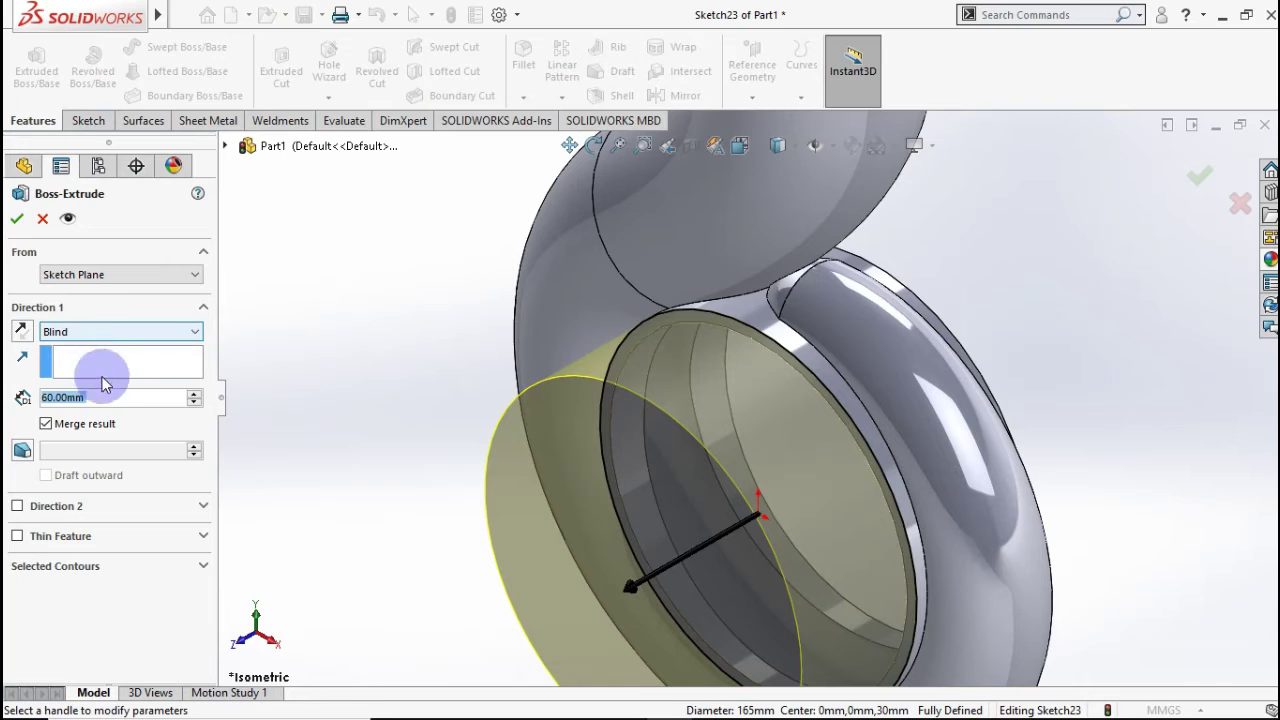
{"action": "type", "text": "3"}
{"action": "key", "text": "Return"}
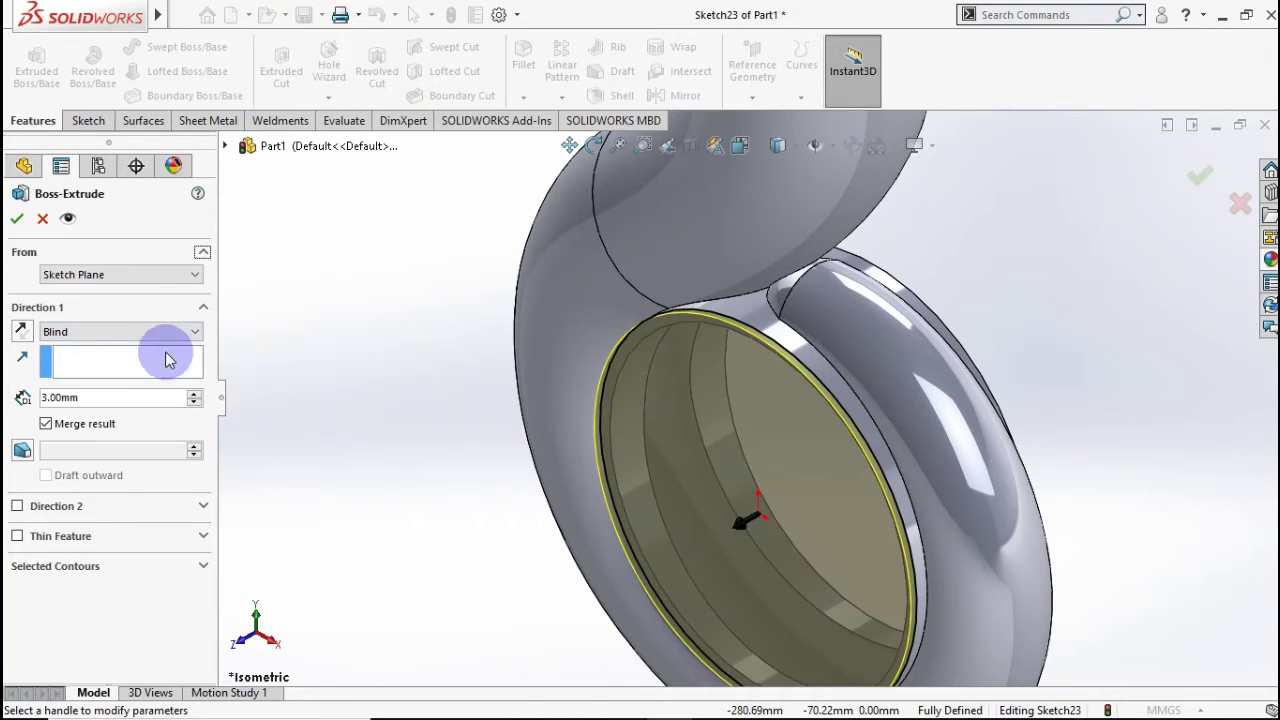
{"action": "left_click", "coordinate": [18, 216]}
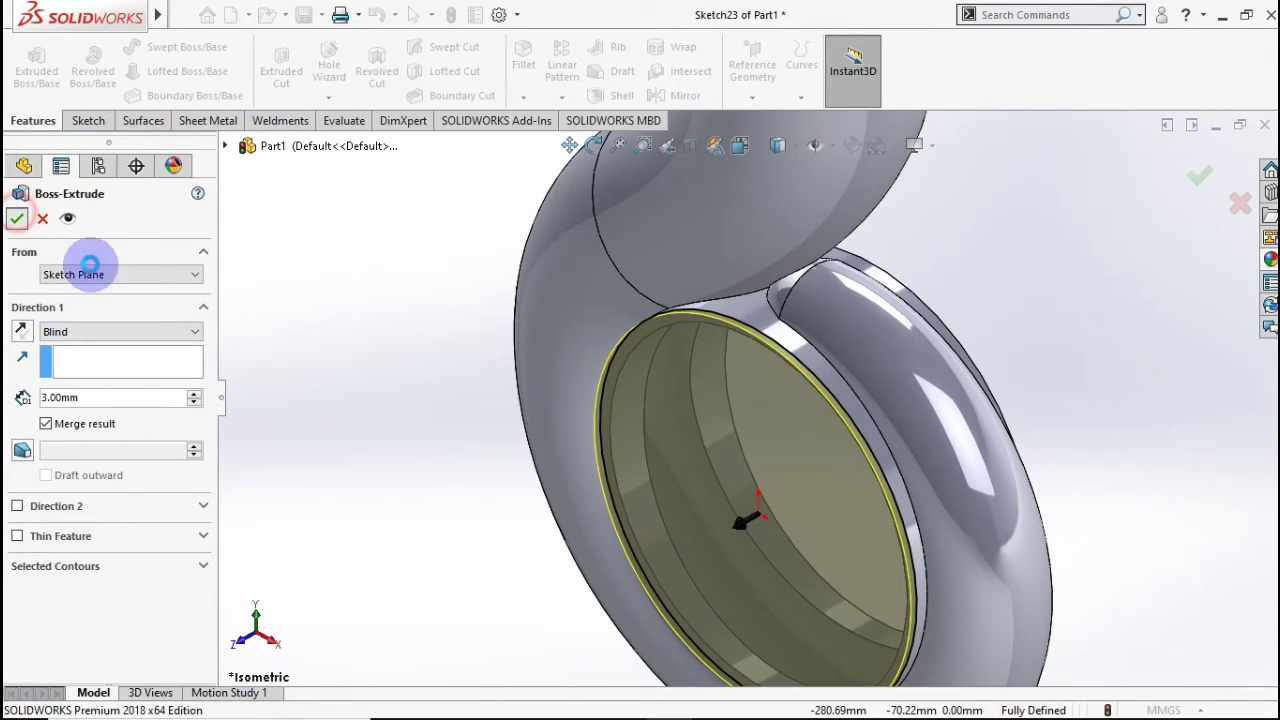
{"action": "left_click", "coordinate": [395, 383]}
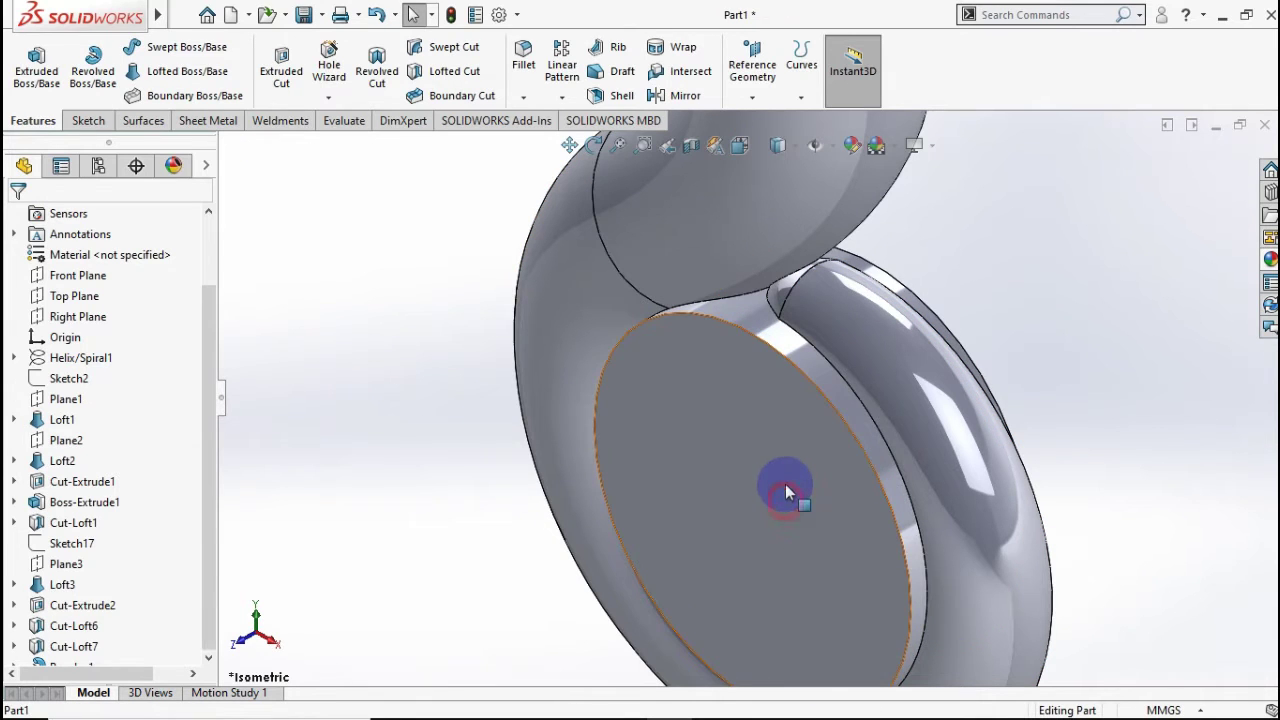
On the disc face, sketch a centreline from the origin and a circle centred at its end.
{"action": "left_click", "coordinate": [786, 489]}
{"action": "left_click", "coordinate": [865, 447]}
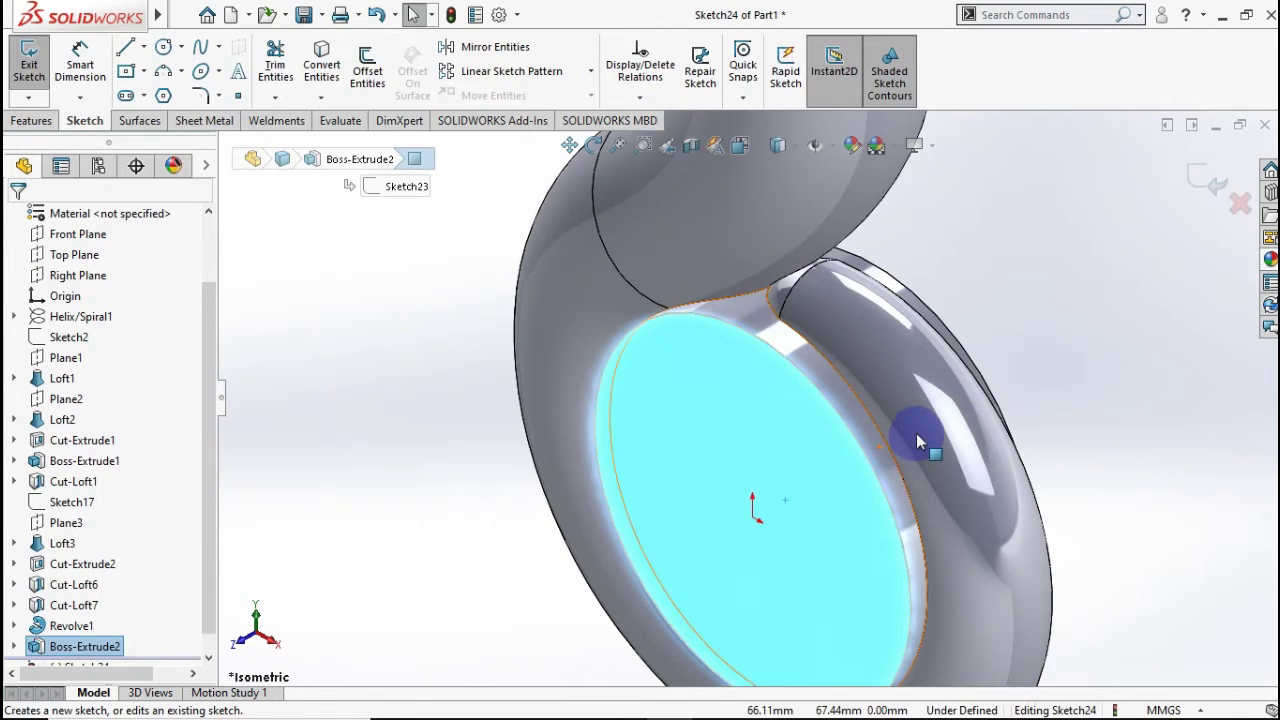
{"action": "scroll", "coordinate": [800, 457], "scroll_direction": "down", "scroll_amount": 4}
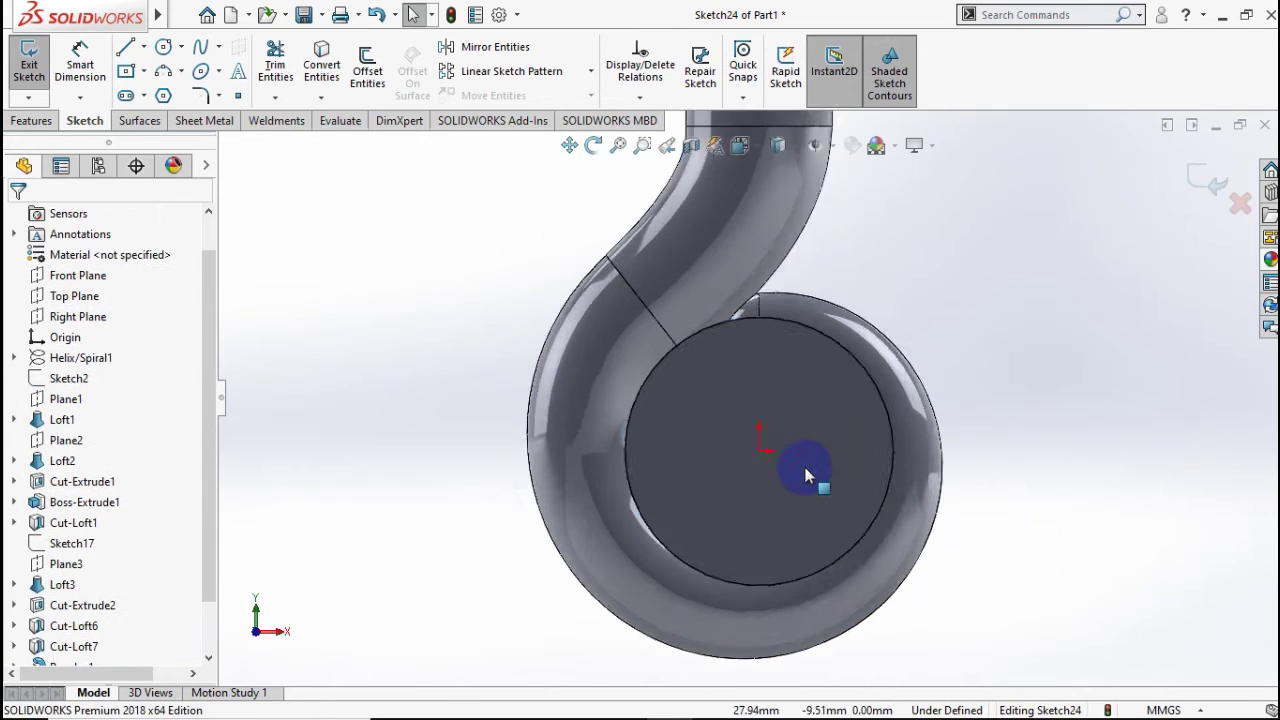
{"action": "left_click", "coordinate": [143, 47]}
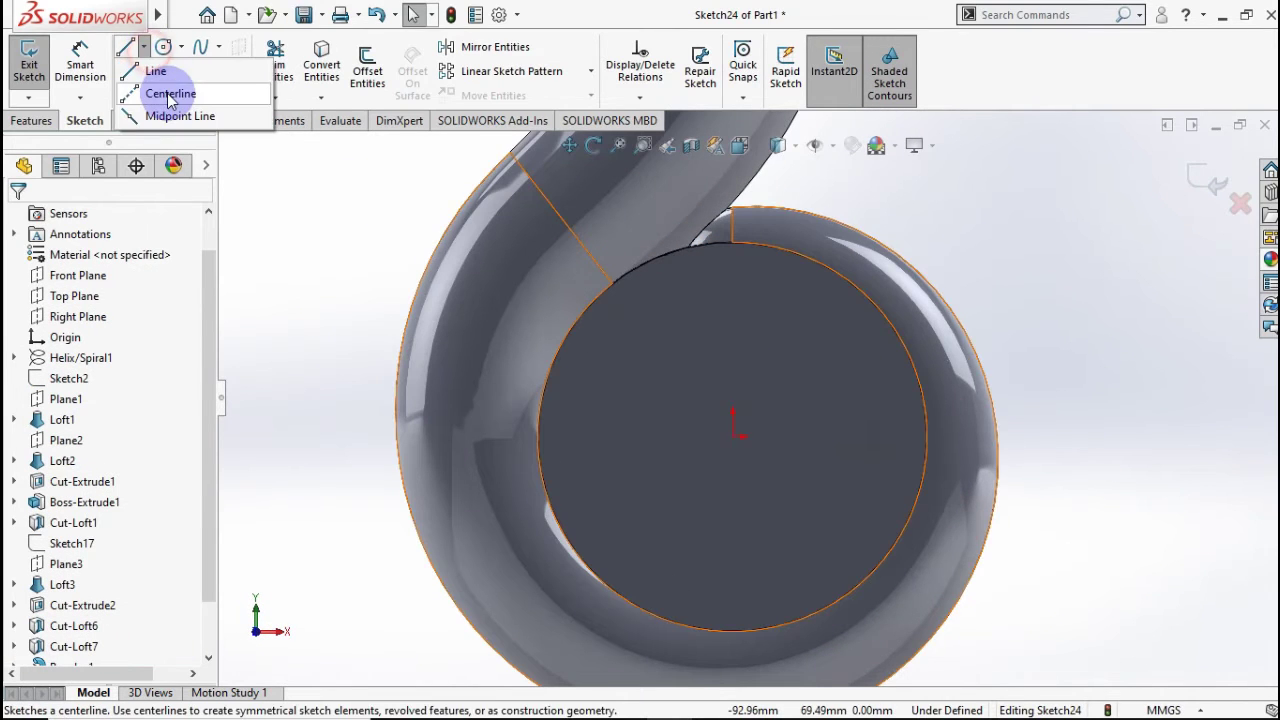
{"action": "left_click", "coordinate": [175, 88]}
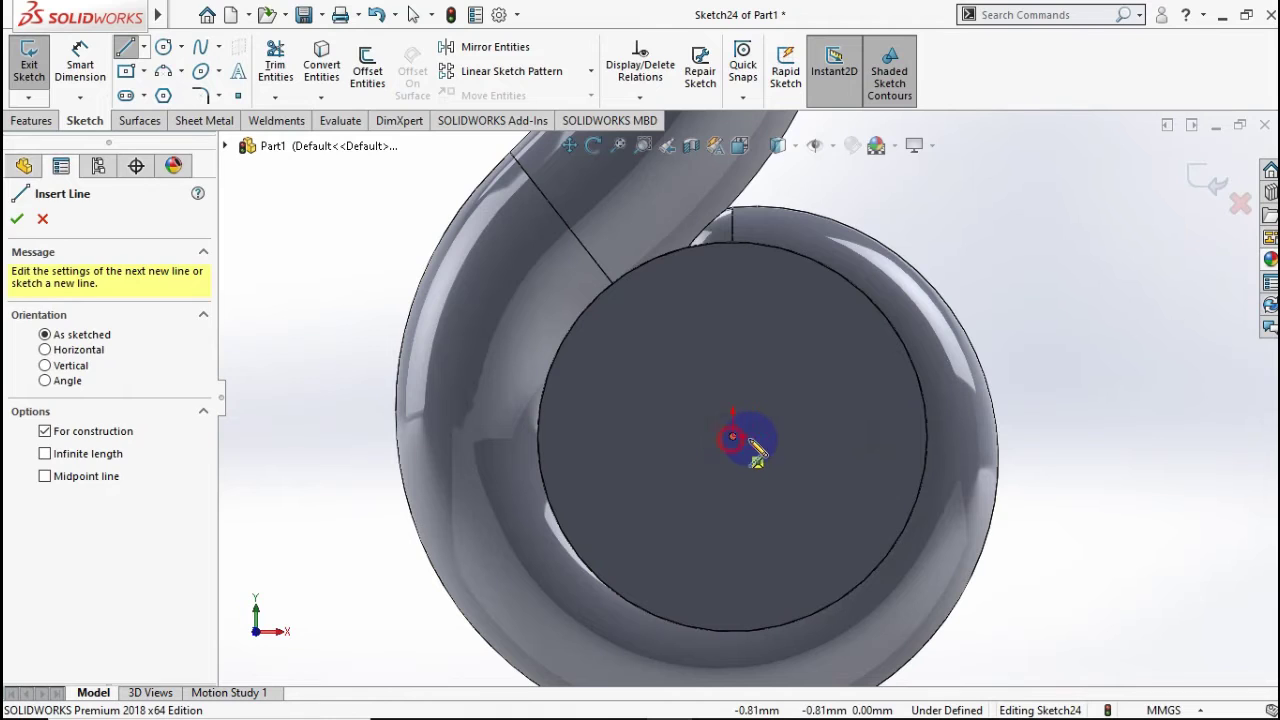
{"action": "left_click_drag", "start_coordinate": [750, 443], "coordinate": [799, 437]}
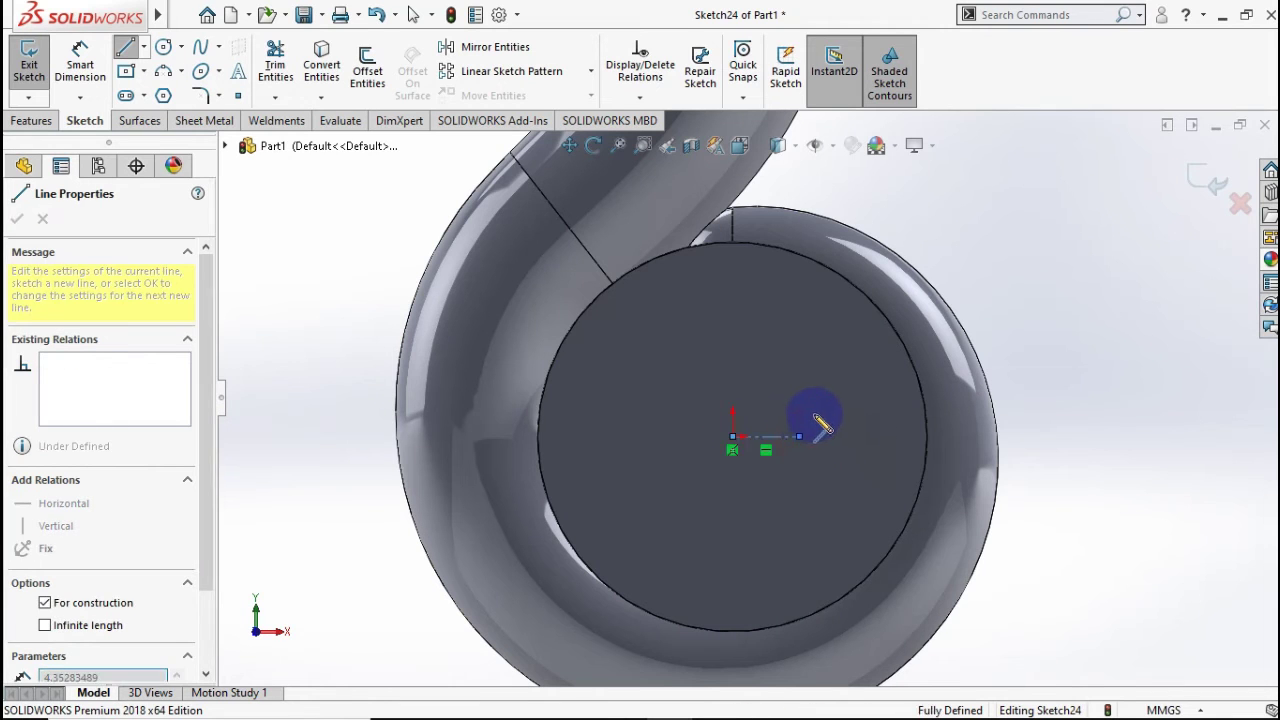
{"action": "key", "text": "Escape"}
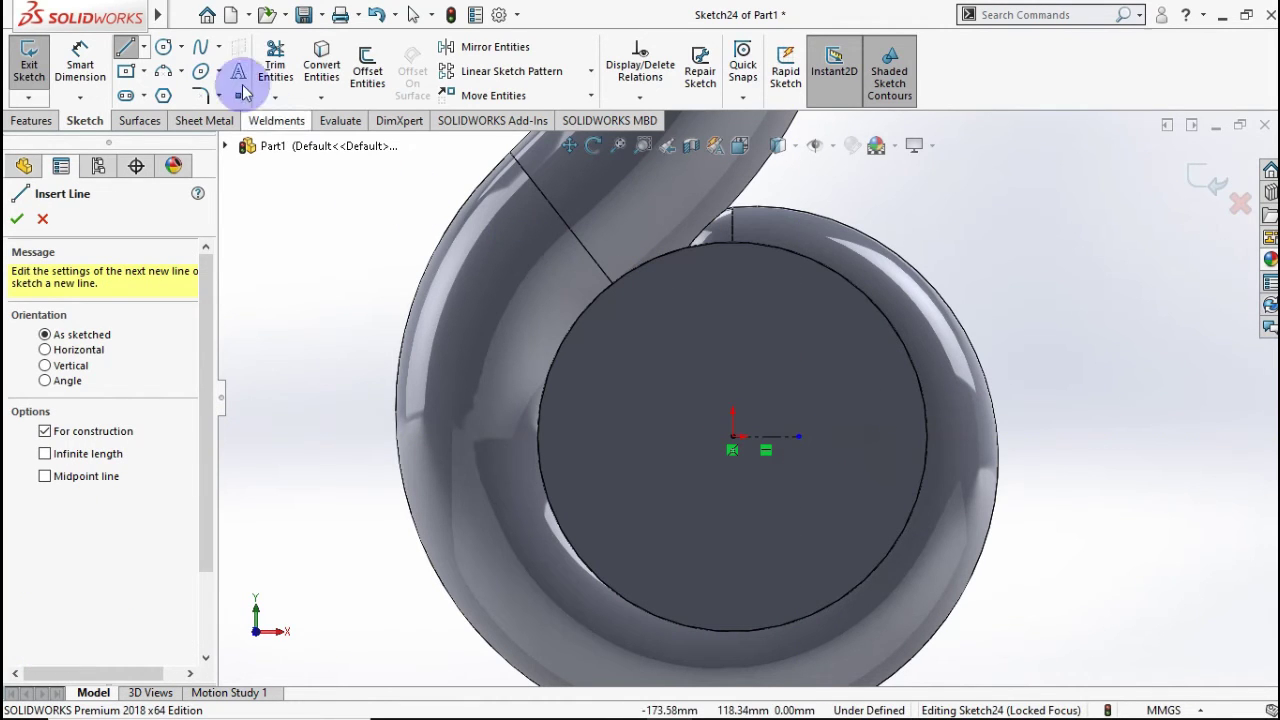
{"action": "left_click", "coordinate": [165, 49]}
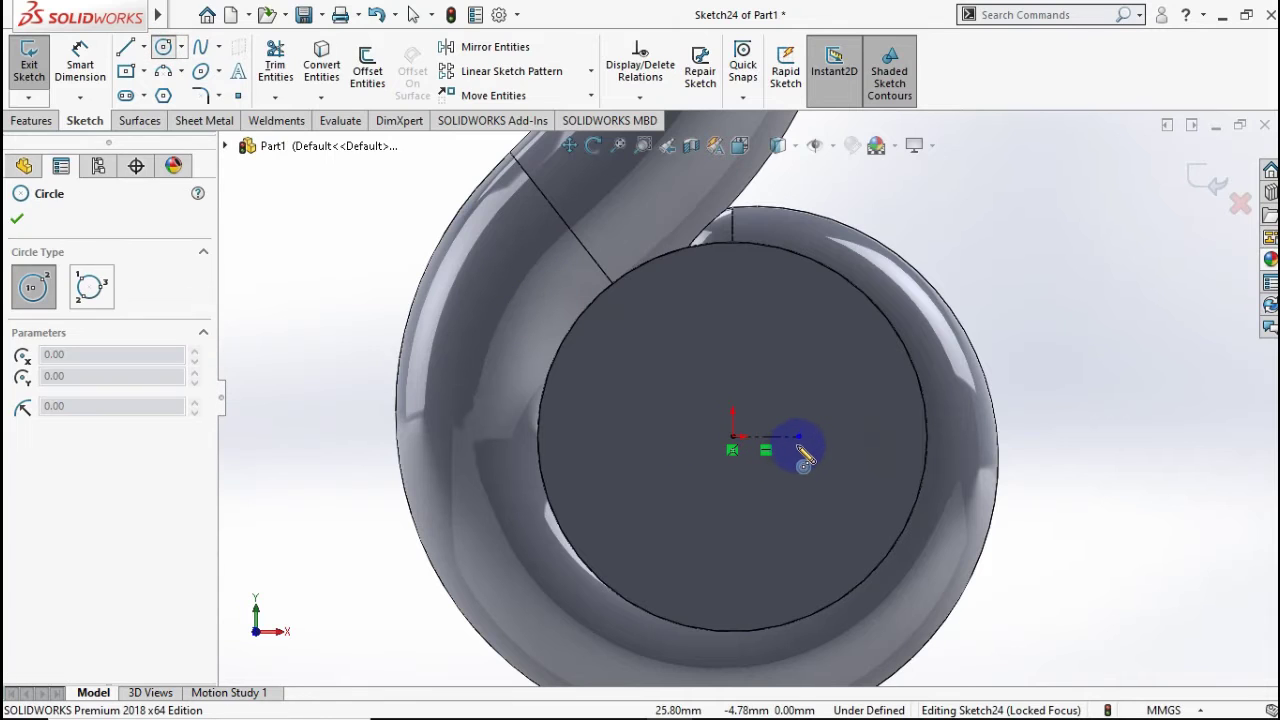
{"action": "left_click_drag", "start_coordinate": [800, 440], "coordinate": [724, 370]}
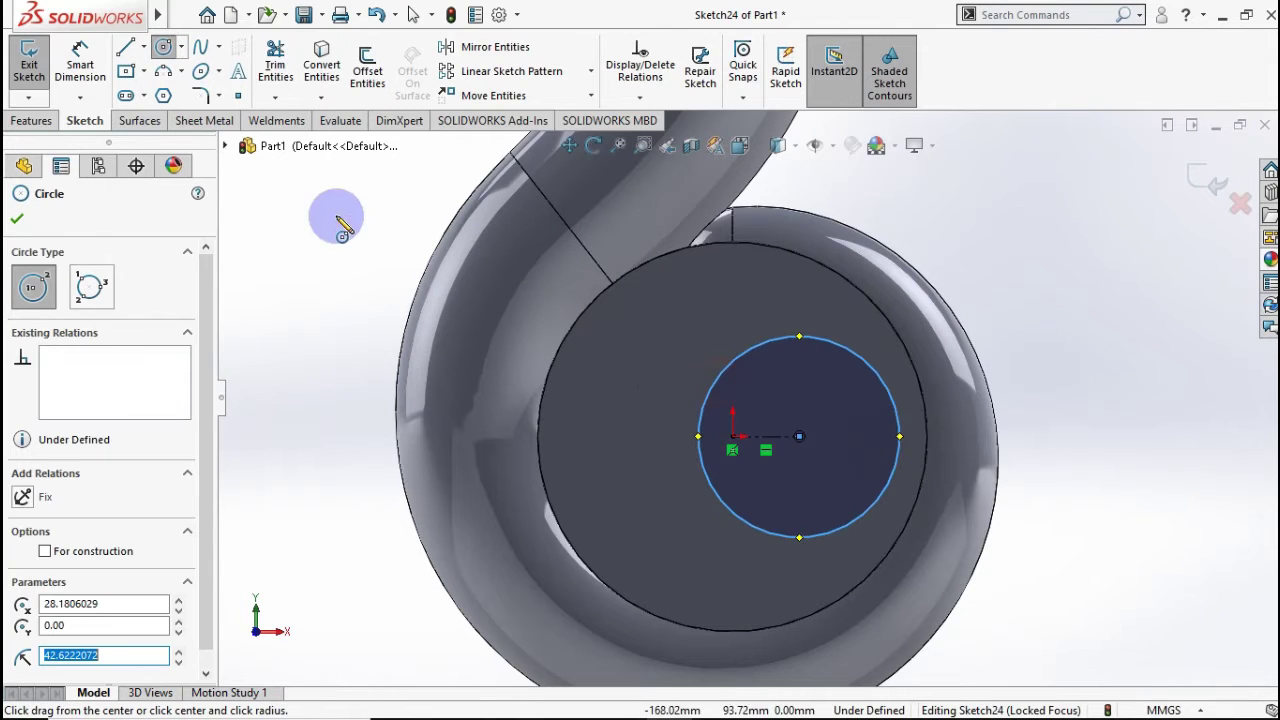
Dimension the circle to Ø87 mm and the centreline to 15 mm.
{"action": "left_click", "coordinate": [82, 68]}
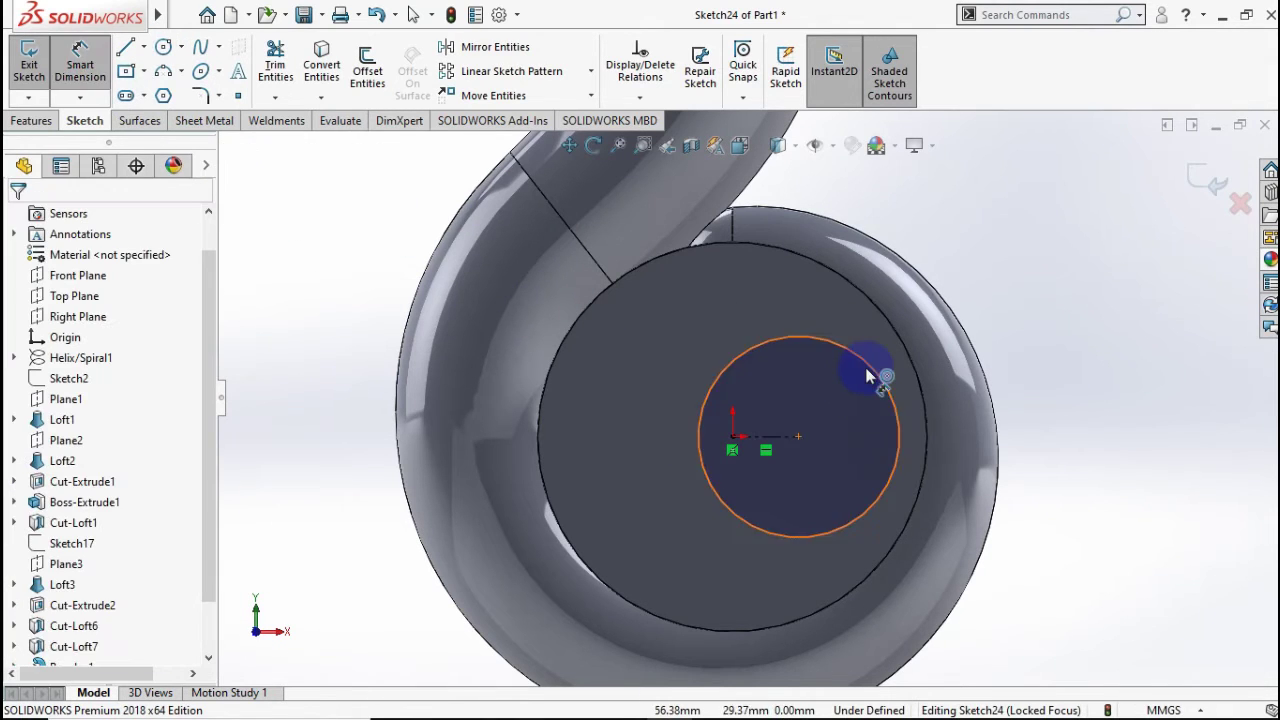
{"action": "left_click", "coordinate": [946, 383]}
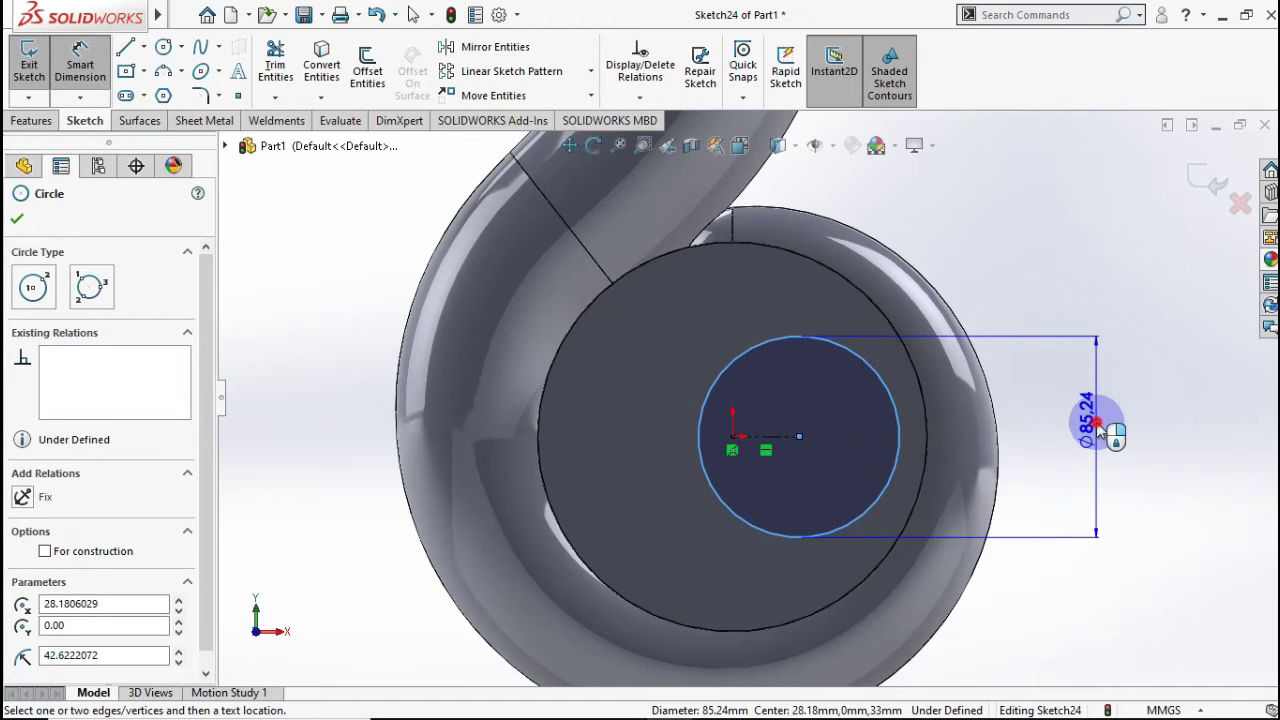
{"action": "left_click", "coordinate": [1098, 428]}
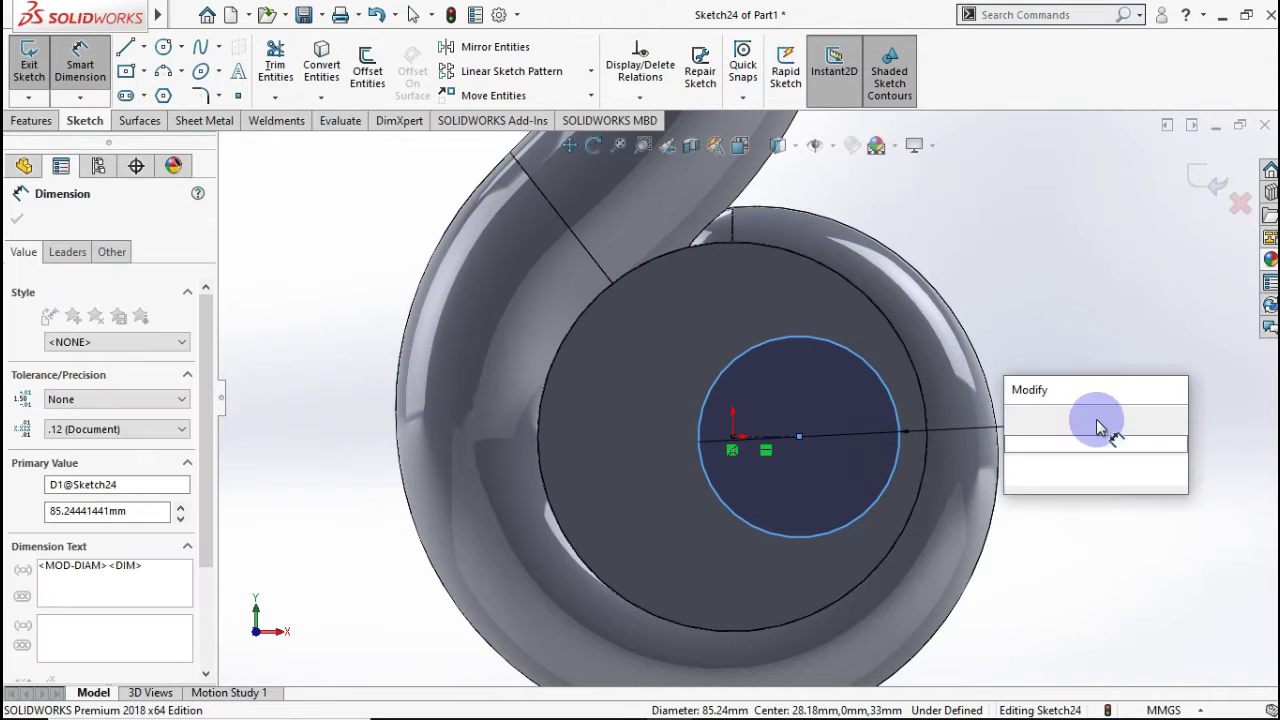
{"action": "type", "text": "87"}
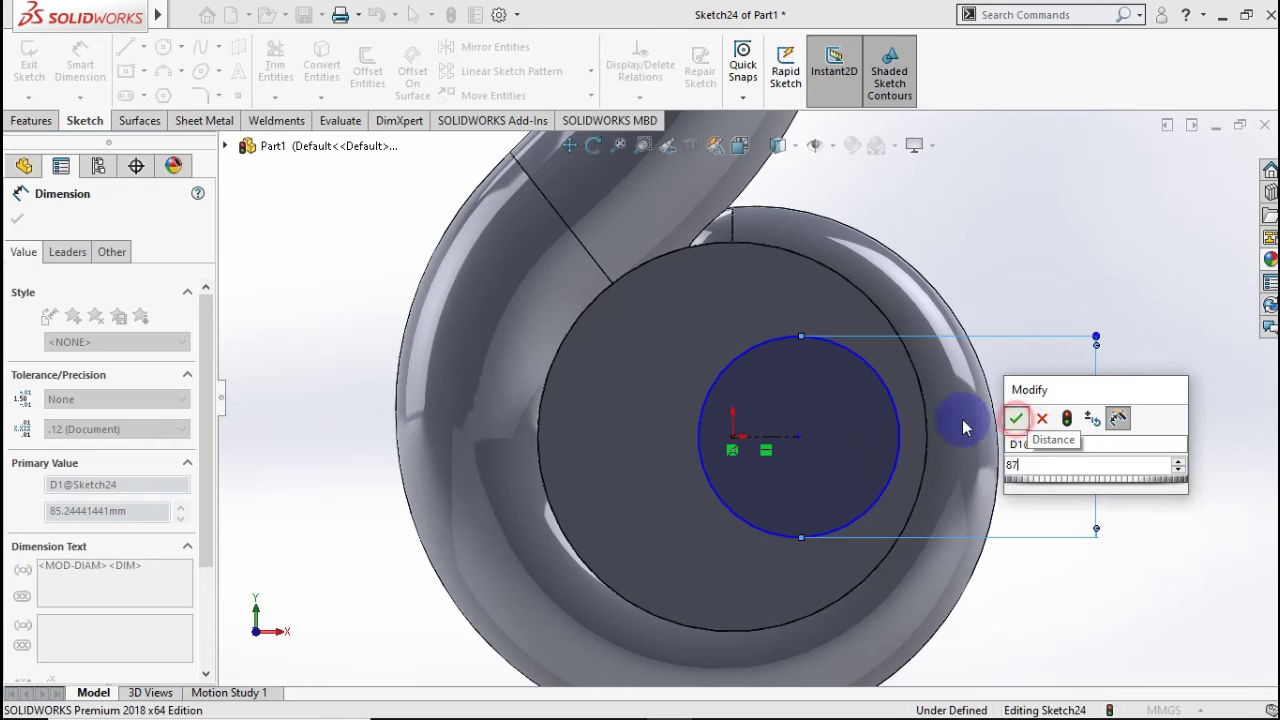
{"action": "key", "text": "Escape"}
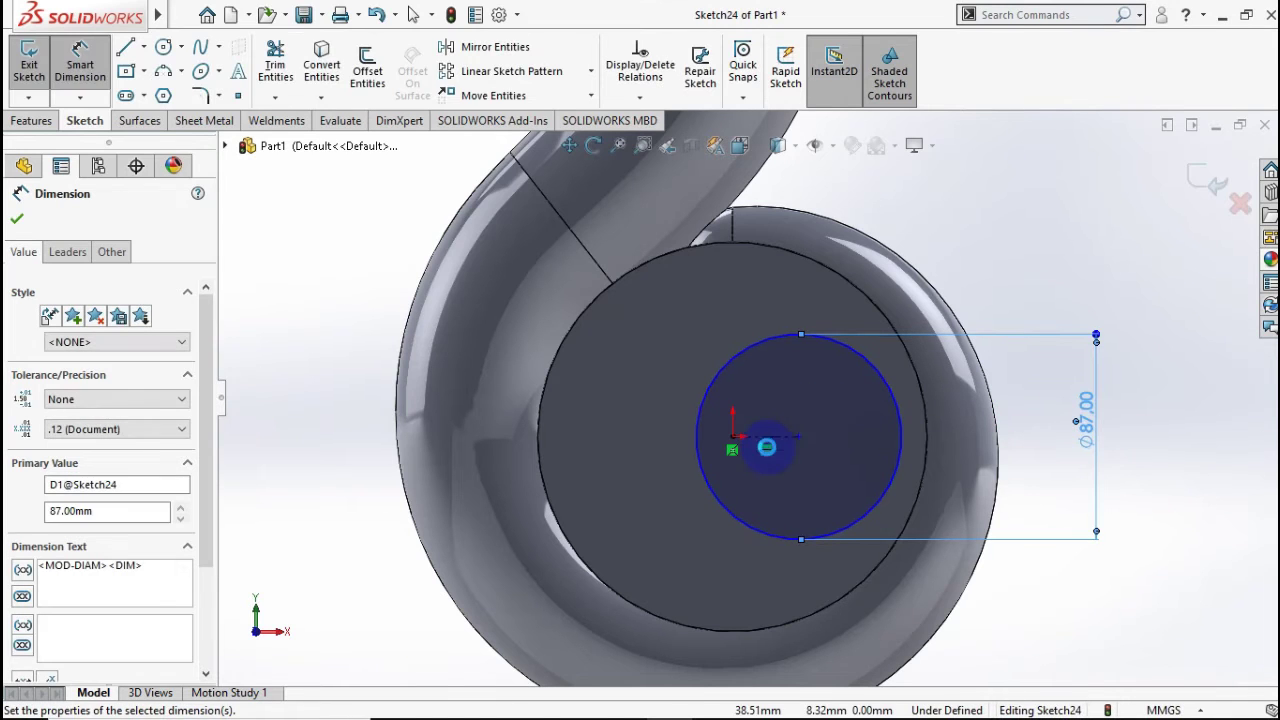
{"action": "left_click", "coordinate": [777, 420]}
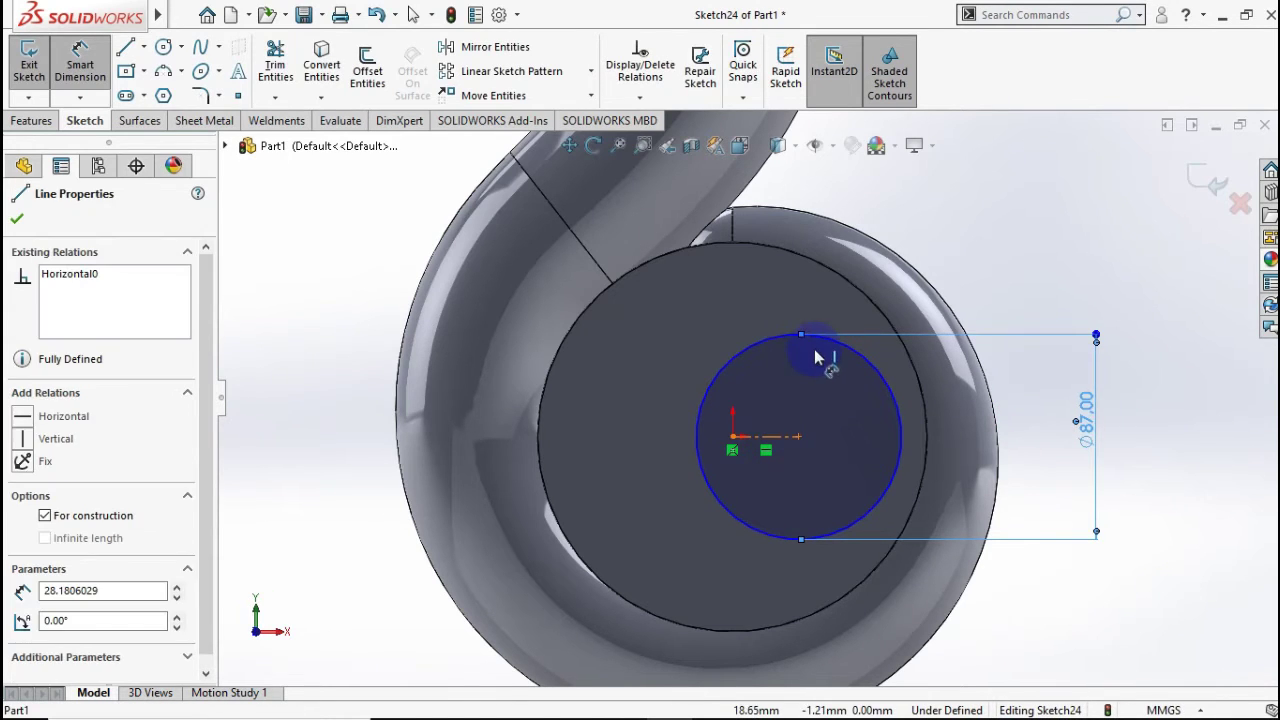
{"action": "left_click", "coordinate": [748, 321]}
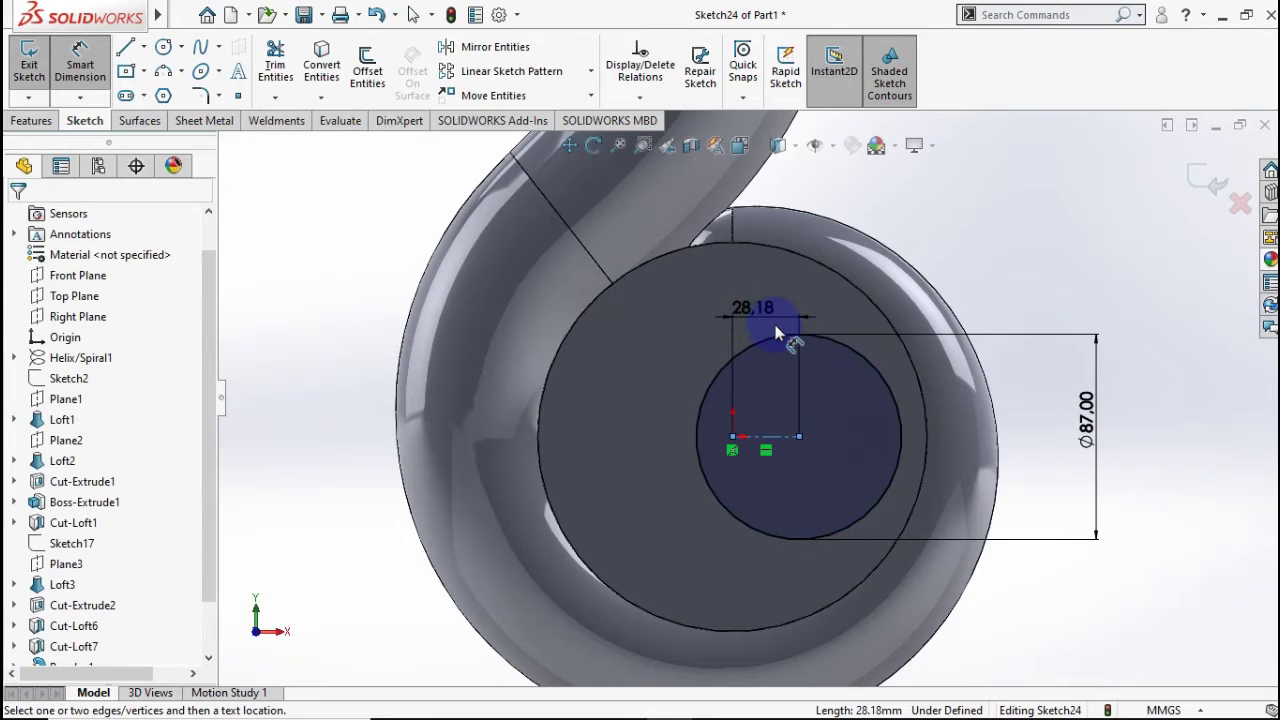
{"action": "double_click", "coordinate": [777, 333]}
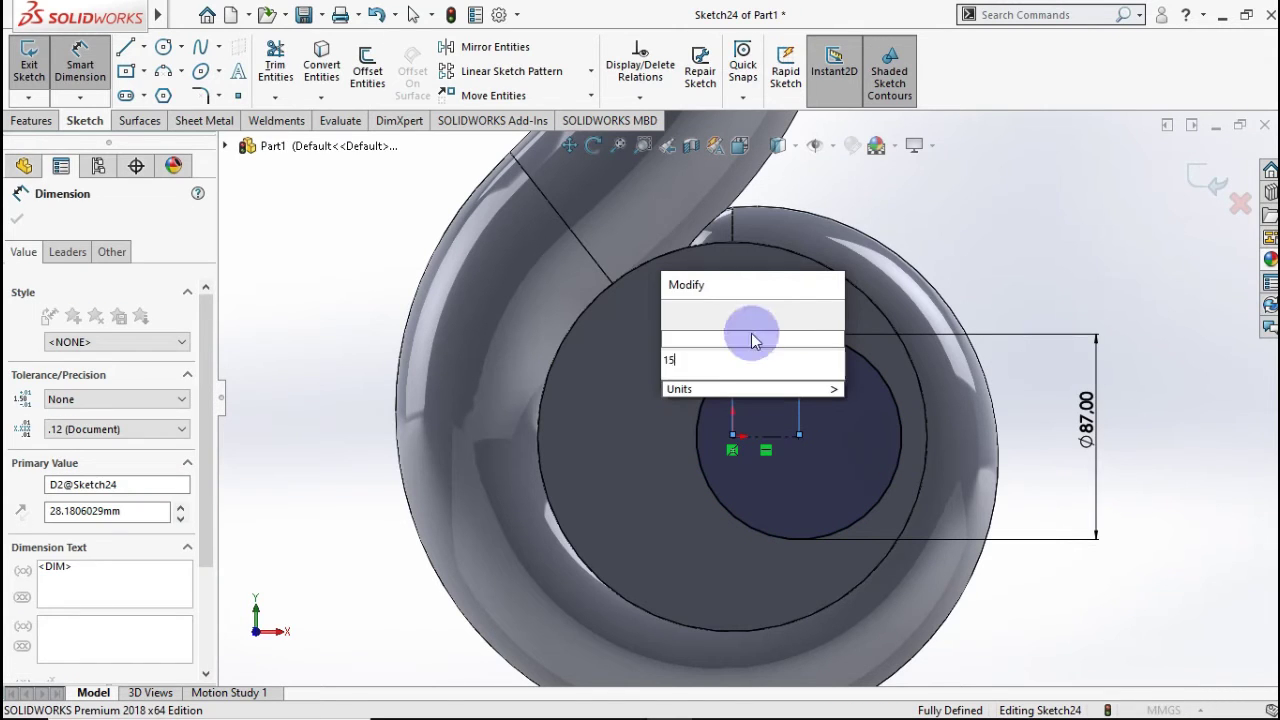
{"action": "left_click", "coordinate": [694, 301]}
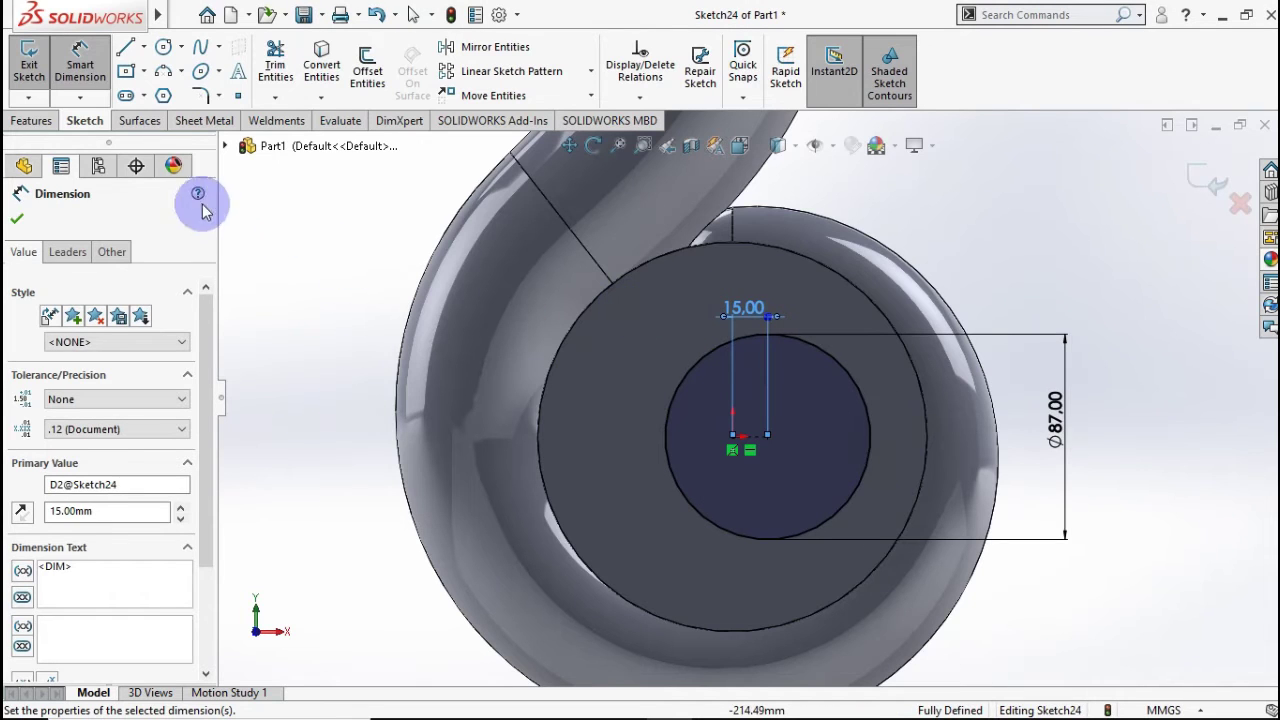
Cut the 87 mm circle Through All to bore the off-centre hole in the casing.
{"action": "left_click", "coordinate": [45, 121]}
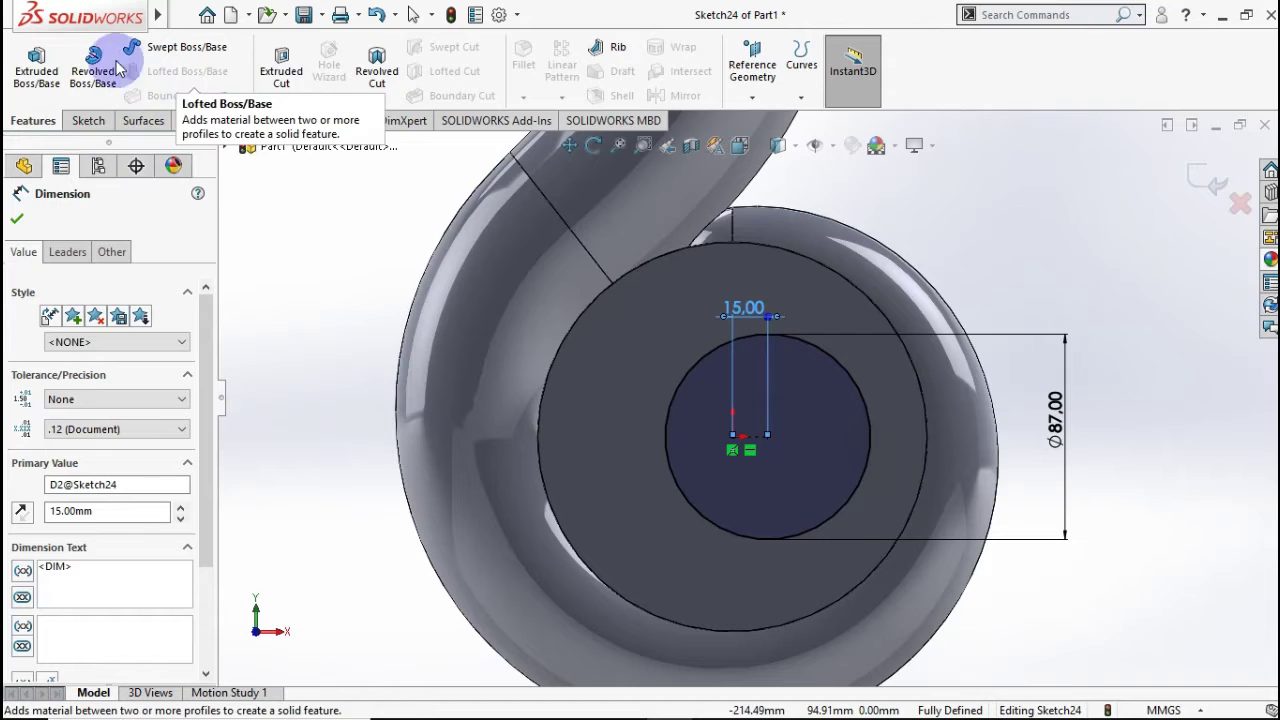
{"action": "left_click", "coordinate": [270, 80]}
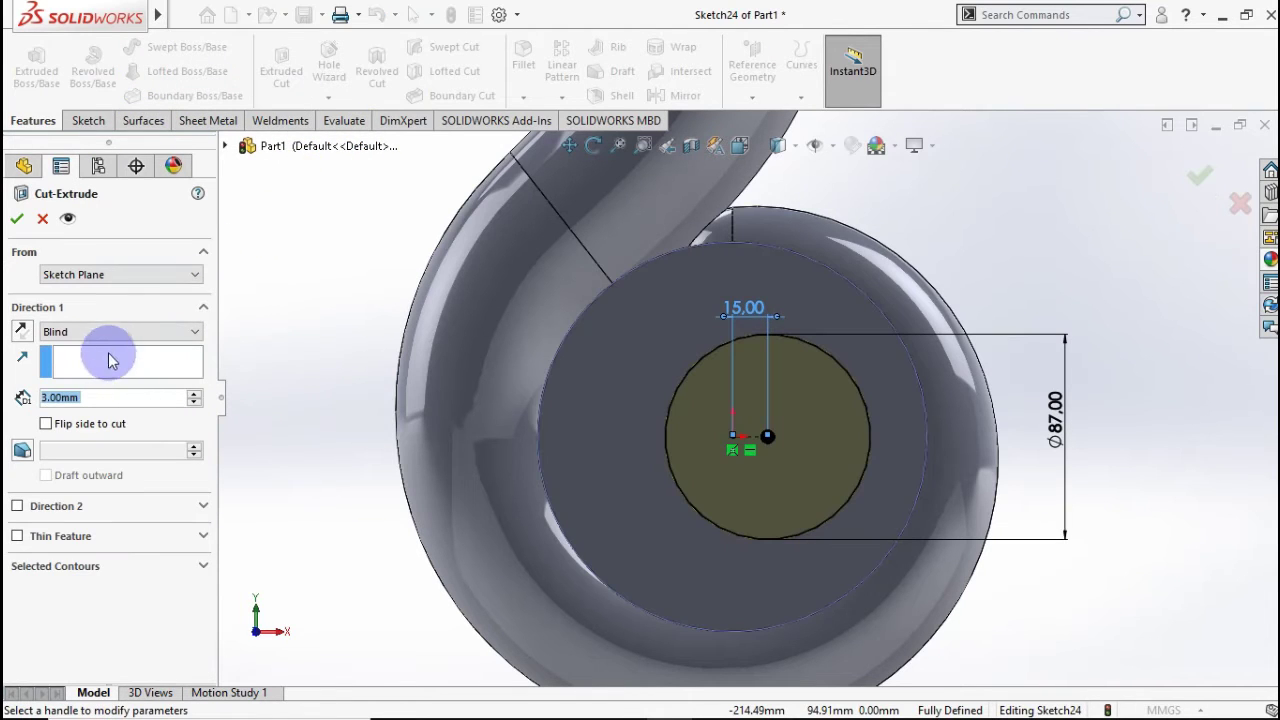
{"action": "left_click", "coordinate": [103, 331]}
{"action": "left_click", "coordinate": [106, 362]}
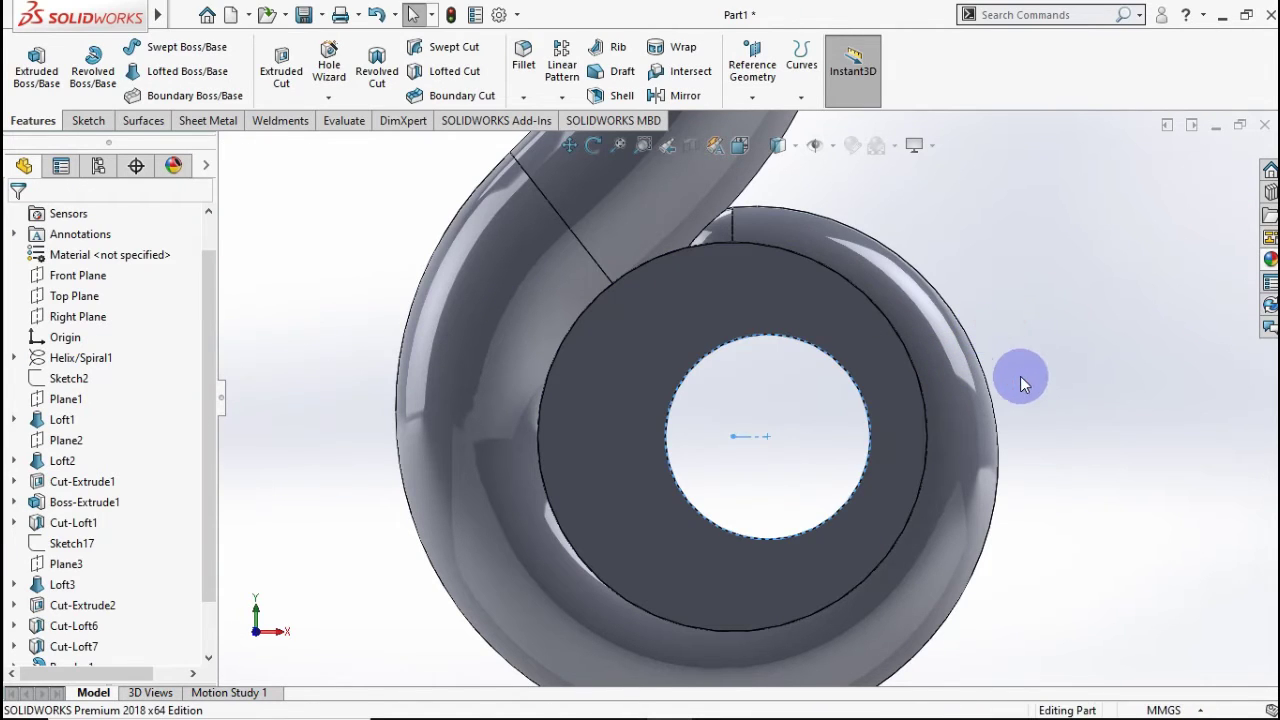
{"action": "mouse_move", "coordinate": [1020, 376]}
{"action": "middle_mouse_down"}
{"action": "mouse_move", "coordinate": [966, 407]}
{"action": "mouse_move", "coordinate": [1026, 366]}
{"action": "mouse_move", "coordinate": [988, 408]}
{"action": "mouse_move", "coordinate": [1063, 374]}
{"action": "mouse_move", "coordinate": [872, 460]}
{"action": "mouse_move", "coordinate": [1036, 395]}
{"action": "middle_mouse_up"}
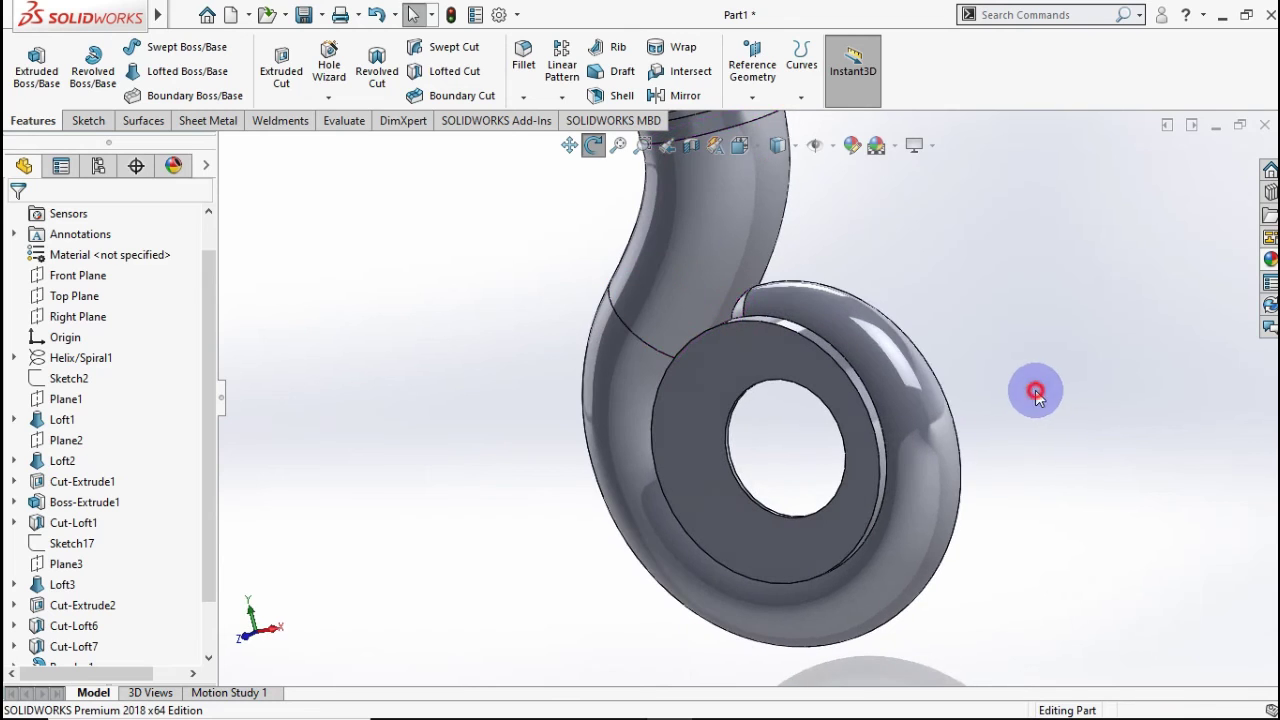
{"action": "key", "text": "ctrl+7"}
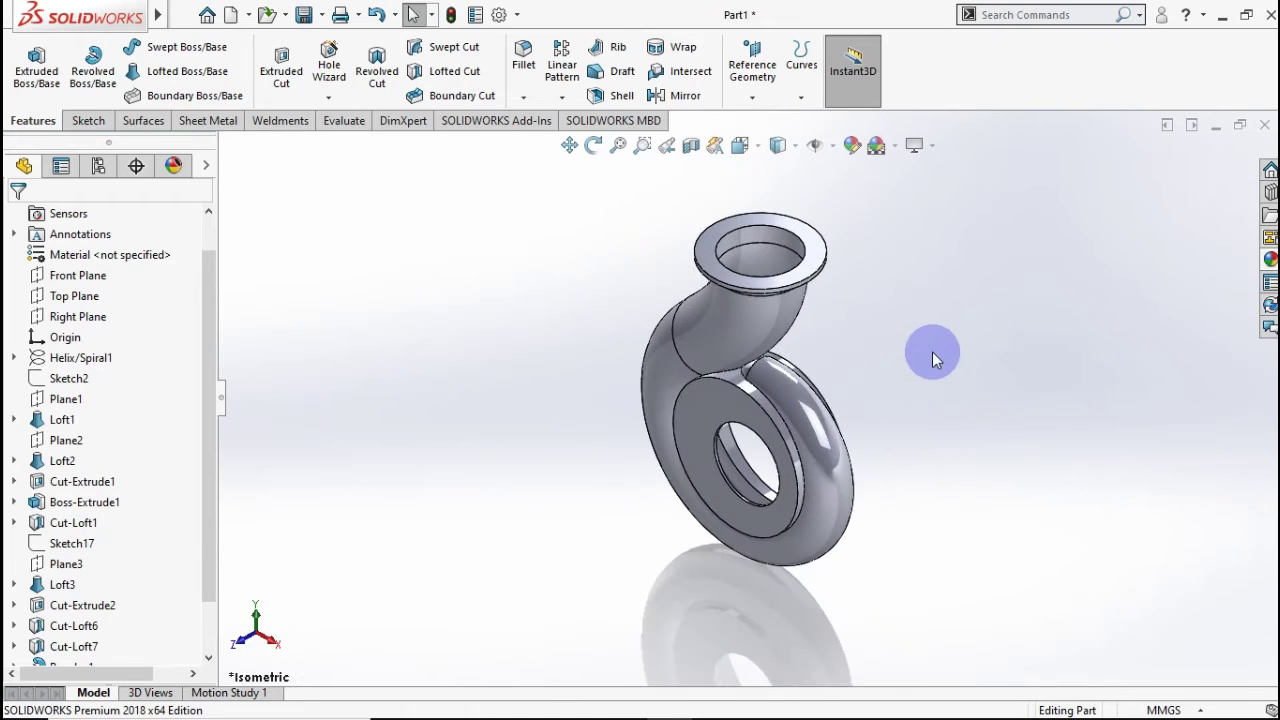
Create Plane4 offset 15 mm from the Right Plane and select it.
{"action": "left_click", "coordinate": [80, 316]}
{"action": "left_click", "coordinate": [755, 97]}
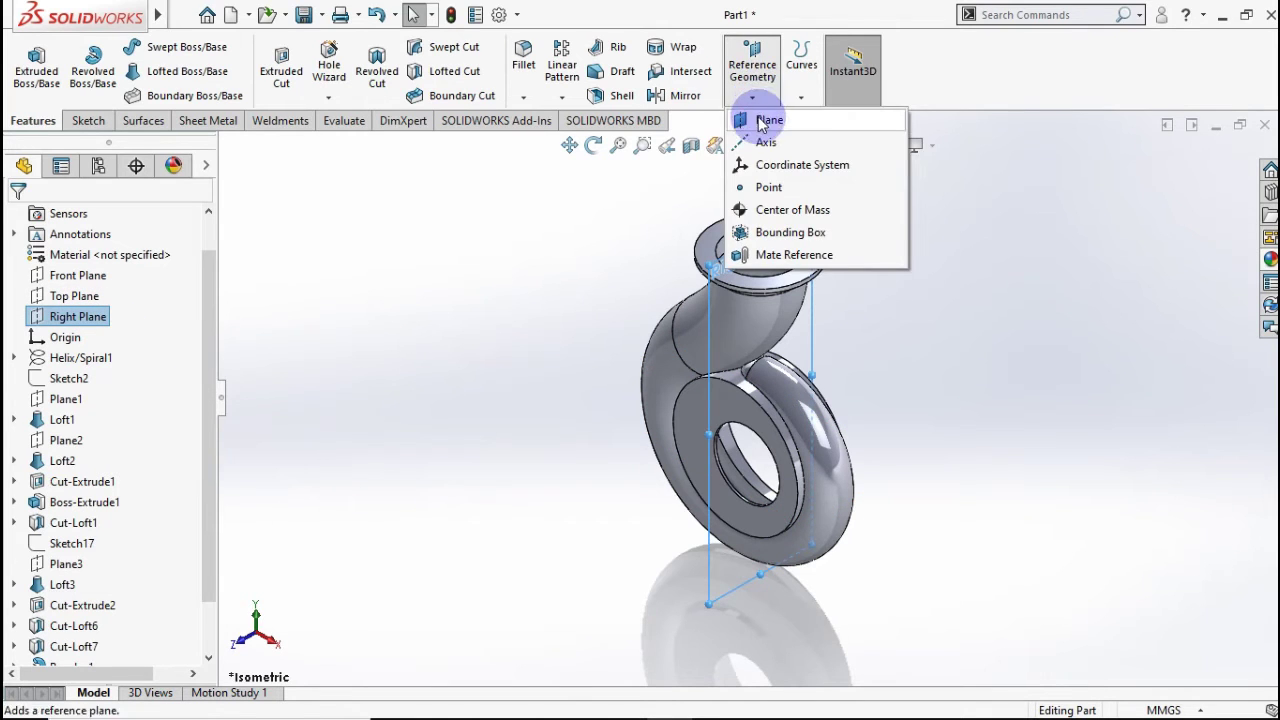
{"action": "left_click", "coordinate": [762, 120]}
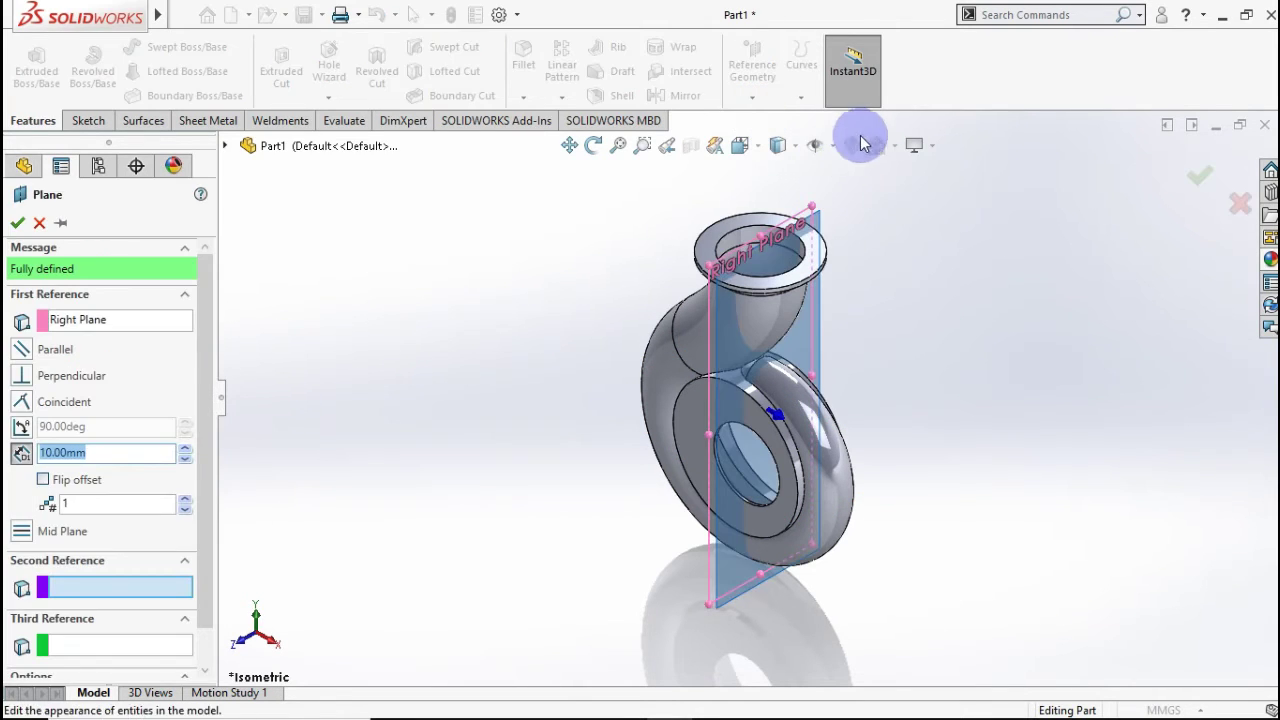
{"action": "type", "text": "15"}
{"action": "key", "text": "Return"}
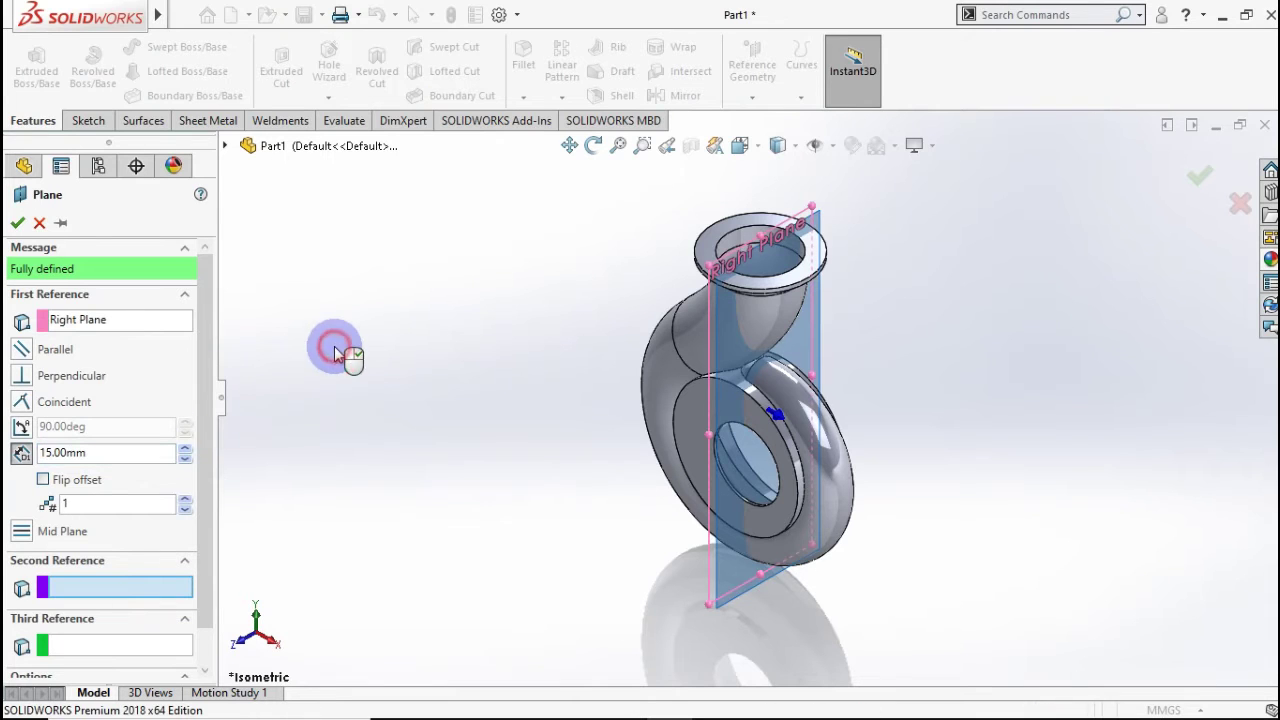
{"action": "right_click", "coordinate": [553, 455]}
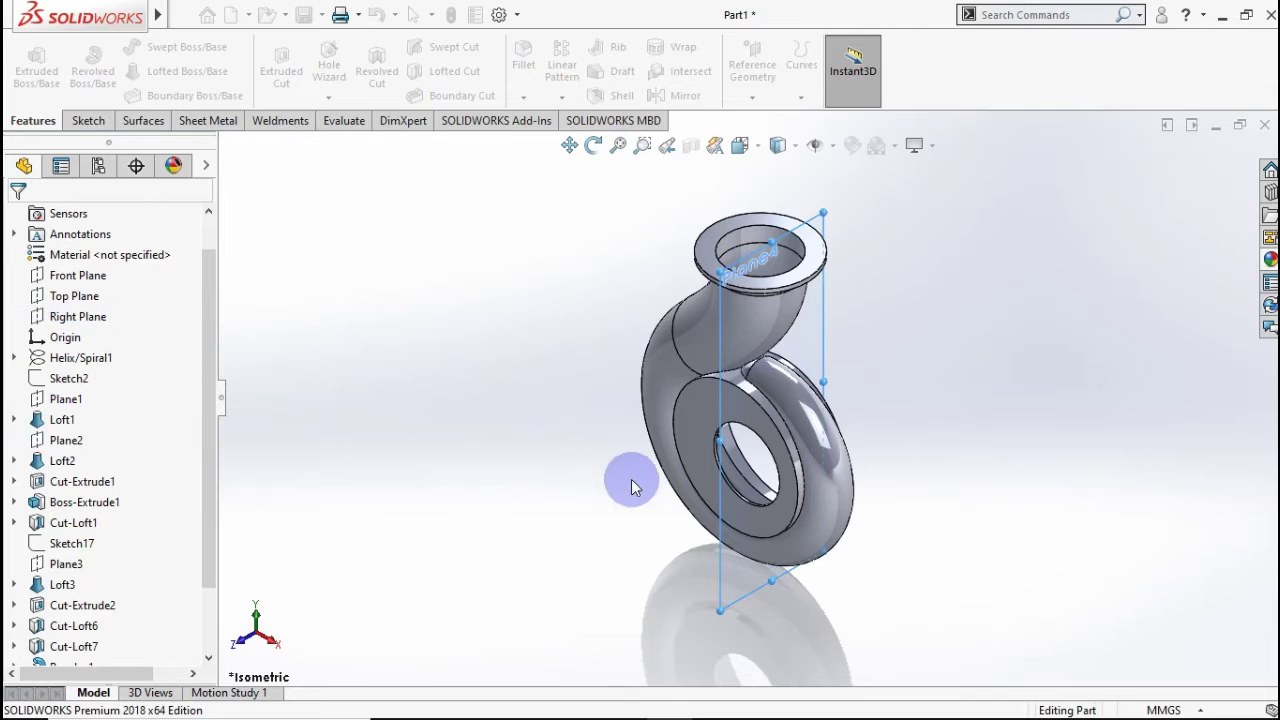
{"action": "scroll", "coordinate": [631, 479], "scroll_direction": "up", "scroll_amount": 2}
{"action": "left_click", "coordinate": [773, 597]}
{"action": "left_click", "coordinate": [800, 570]}
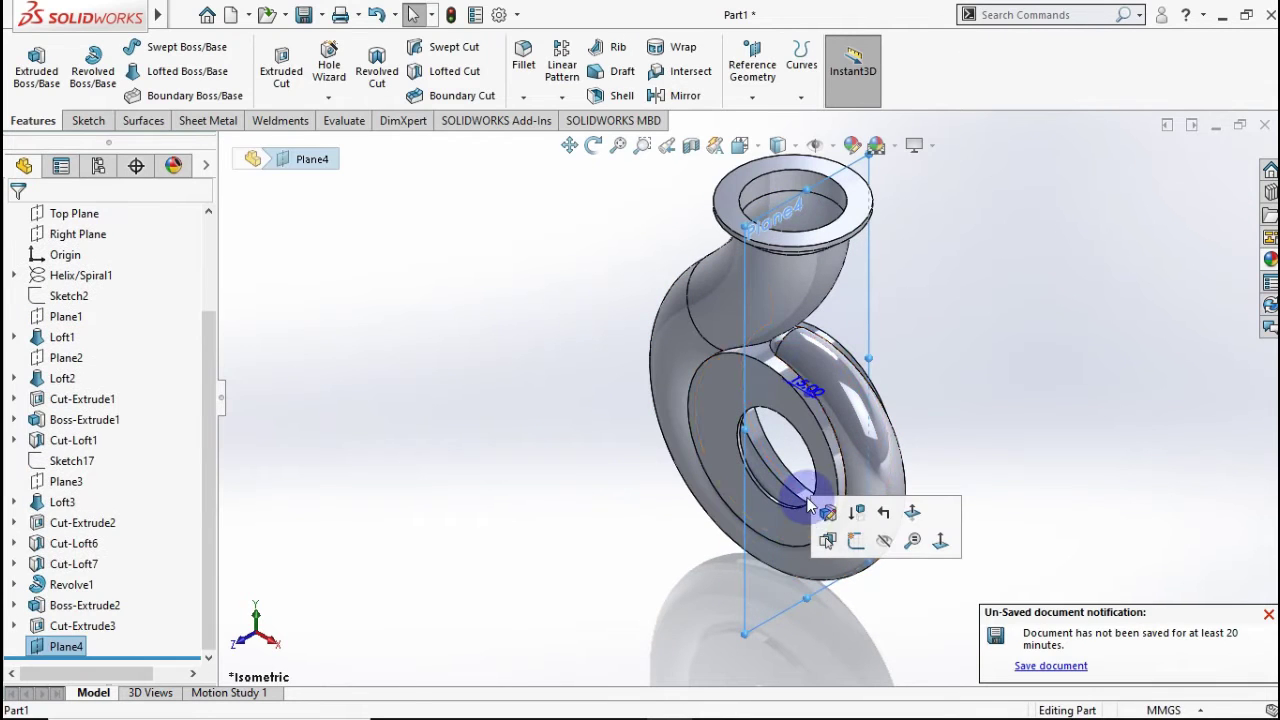
Start a sketch on Plane4 with a horizontal centerline running left from the origin.
{"action": "left_click", "coordinate": [853, 543]}
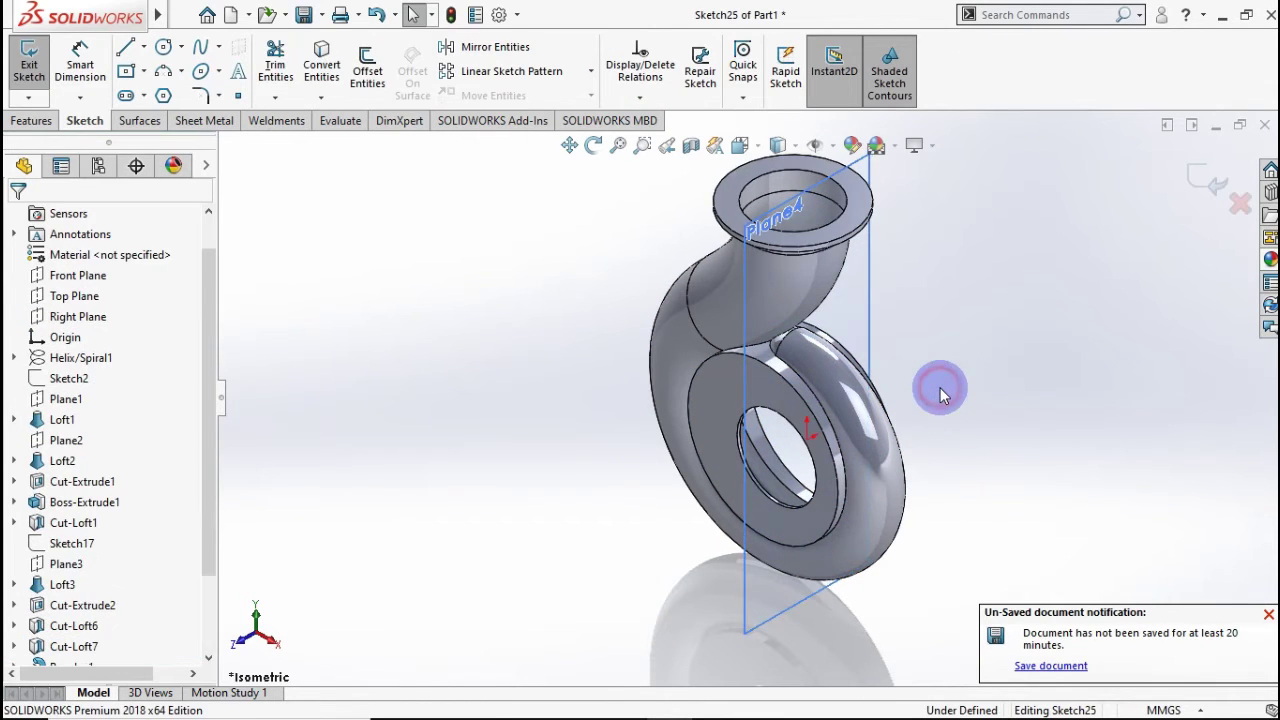
{"action": "scroll", "coordinate": [882, 443], "scroll_direction": "up", "scroll_amount": 2}
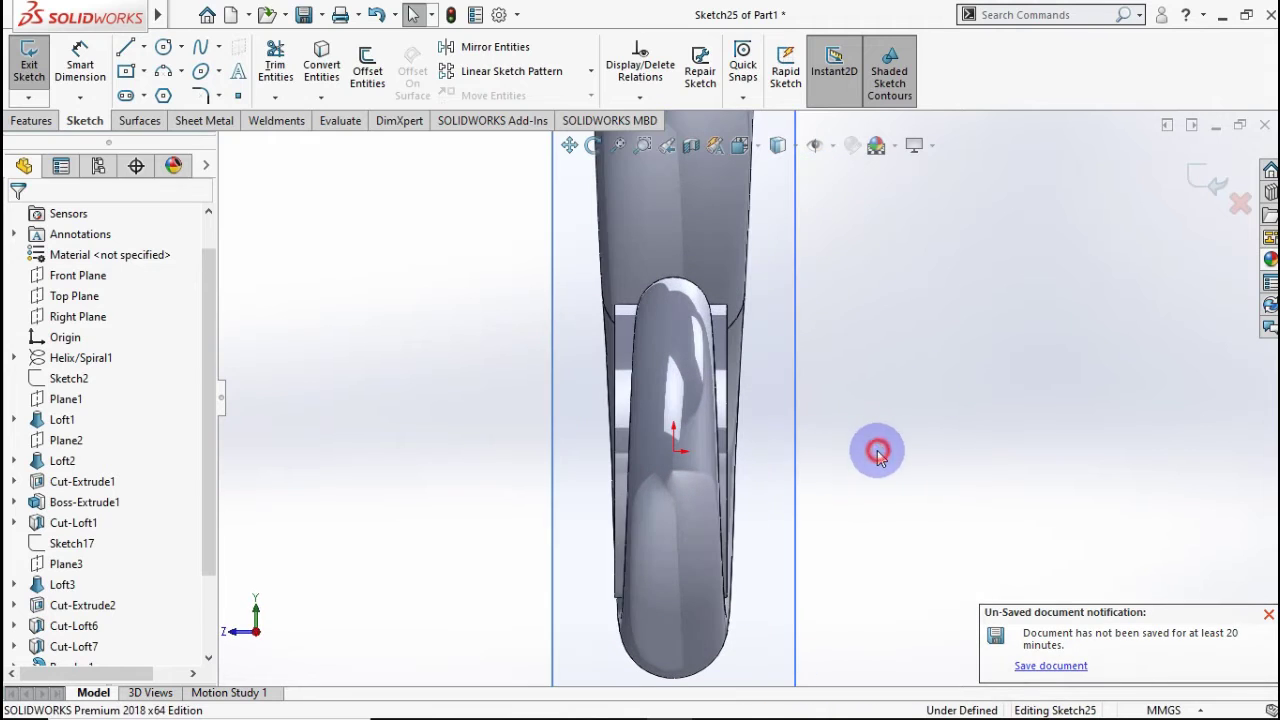
{"action": "left_click", "coordinate": [143, 47]}
{"action": "left_click", "coordinate": [155, 95]}
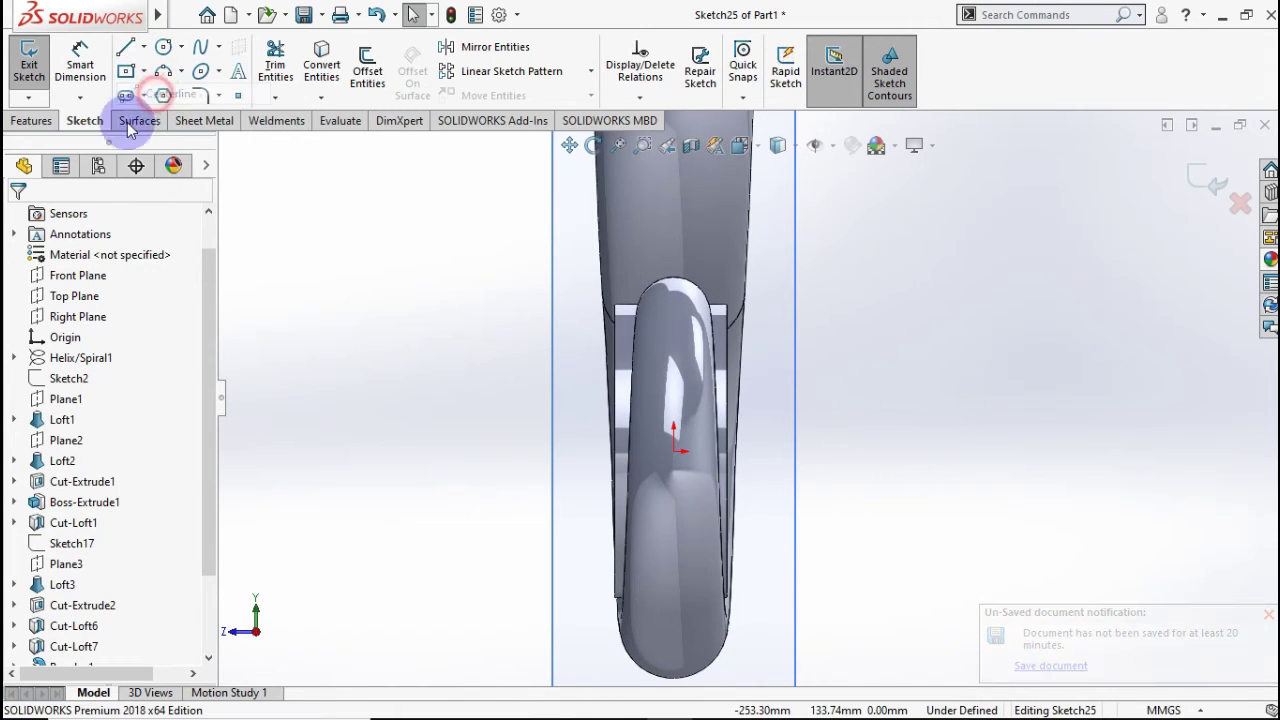
{"action": "scroll", "coordinate": [530, 355], "scroll_direction": "down", "scroll_amount": 2}
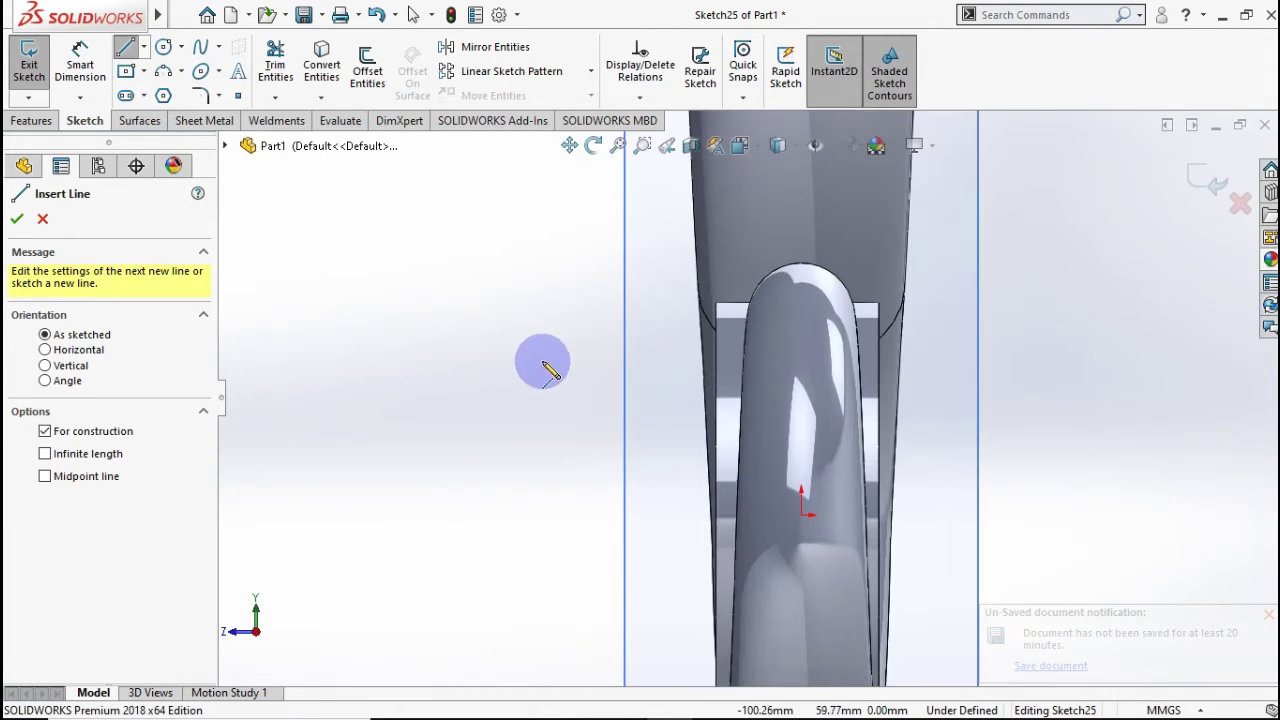
{"action": "left_click", "coordinate": [803, 515]}
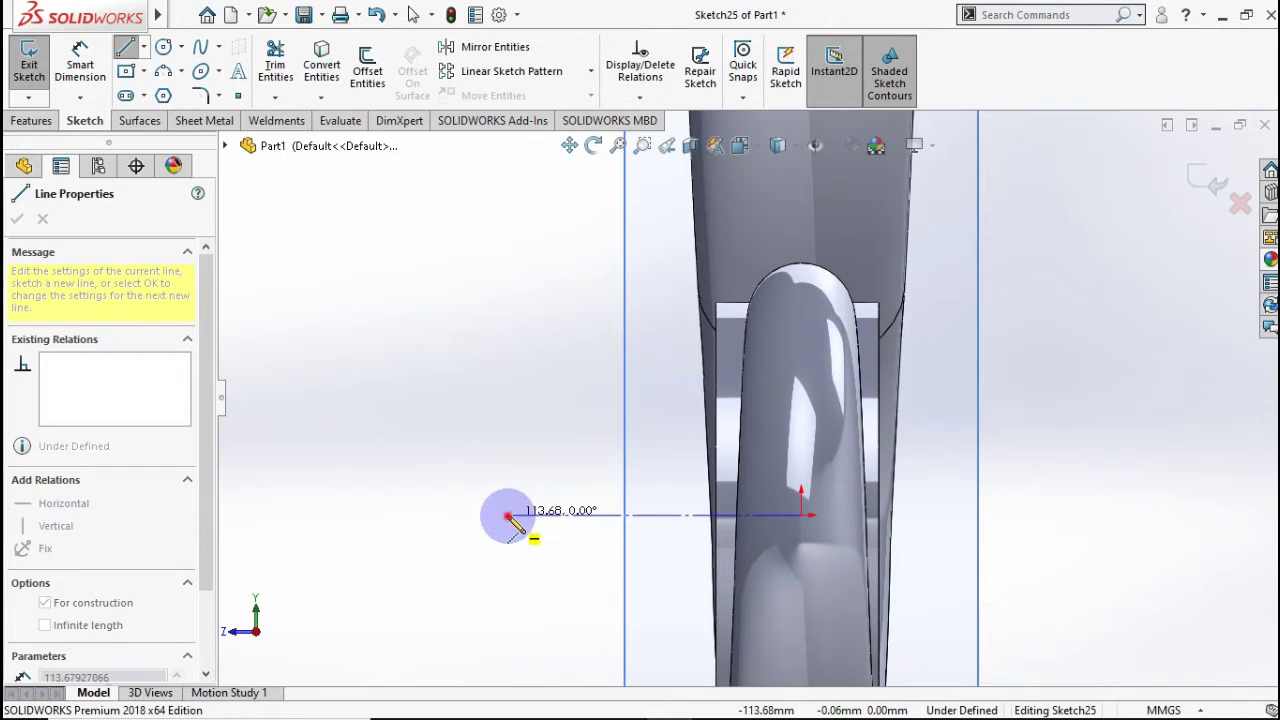
{"action": "left_click", "coordinate": [508, 515]}
{"action": "key", "text": "Escape"}
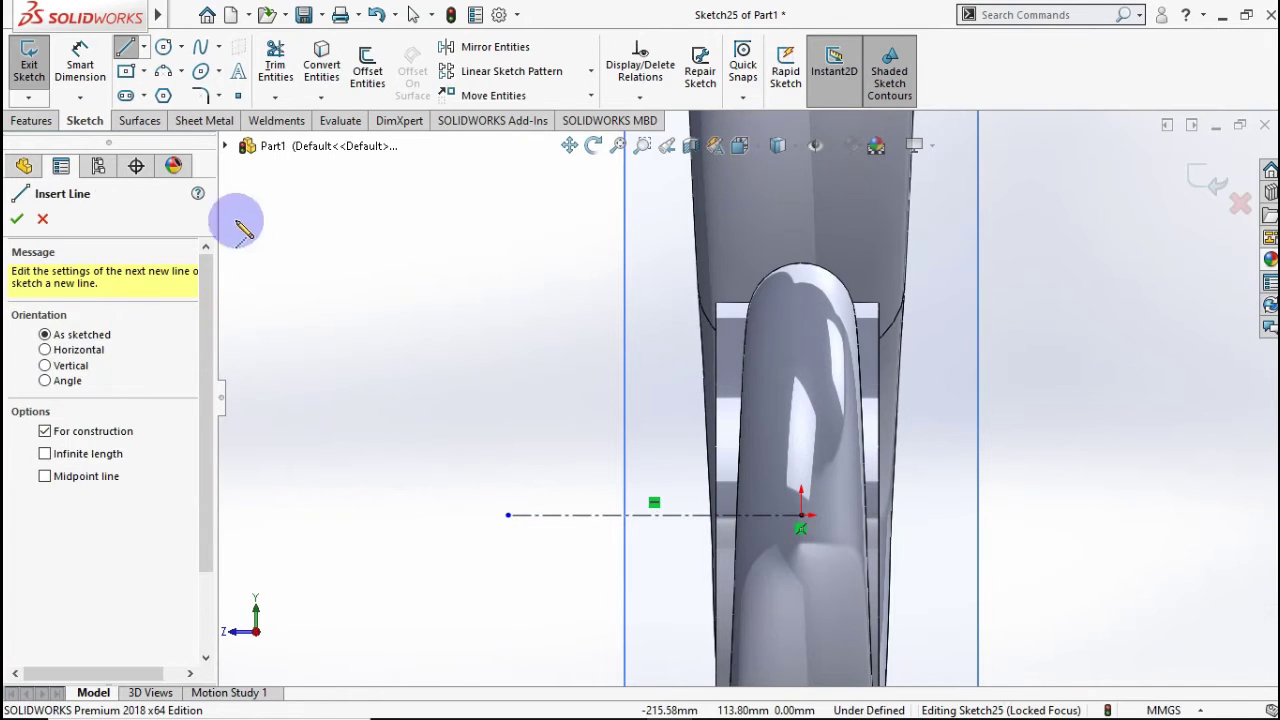
Draw a closed L-shaped line profile against the casing's outer edge above the centerline.
{"action": "left_click", "coordinate": [145, 47]}
{"action": "left_click", "coordinate": [149, 73]}
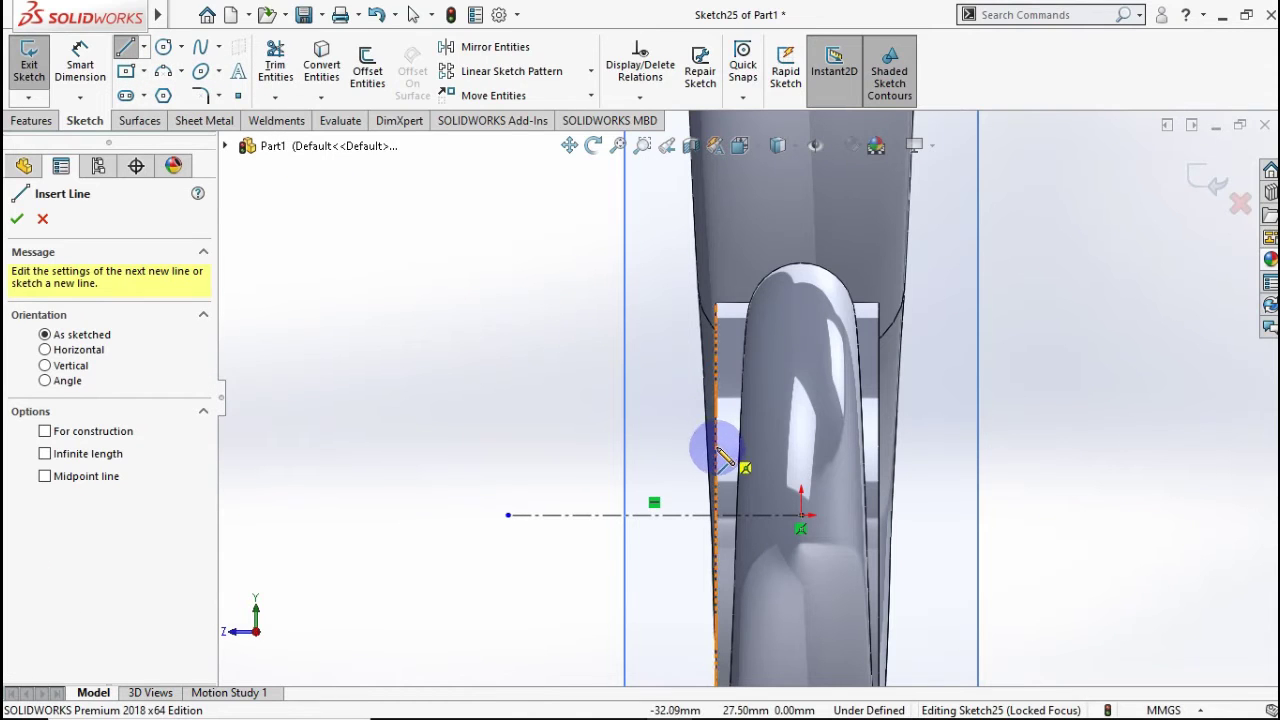
{"action": "scroll", "coordinate": [722, 458], "scroll_direction": "down", "scroll_amount": 1}
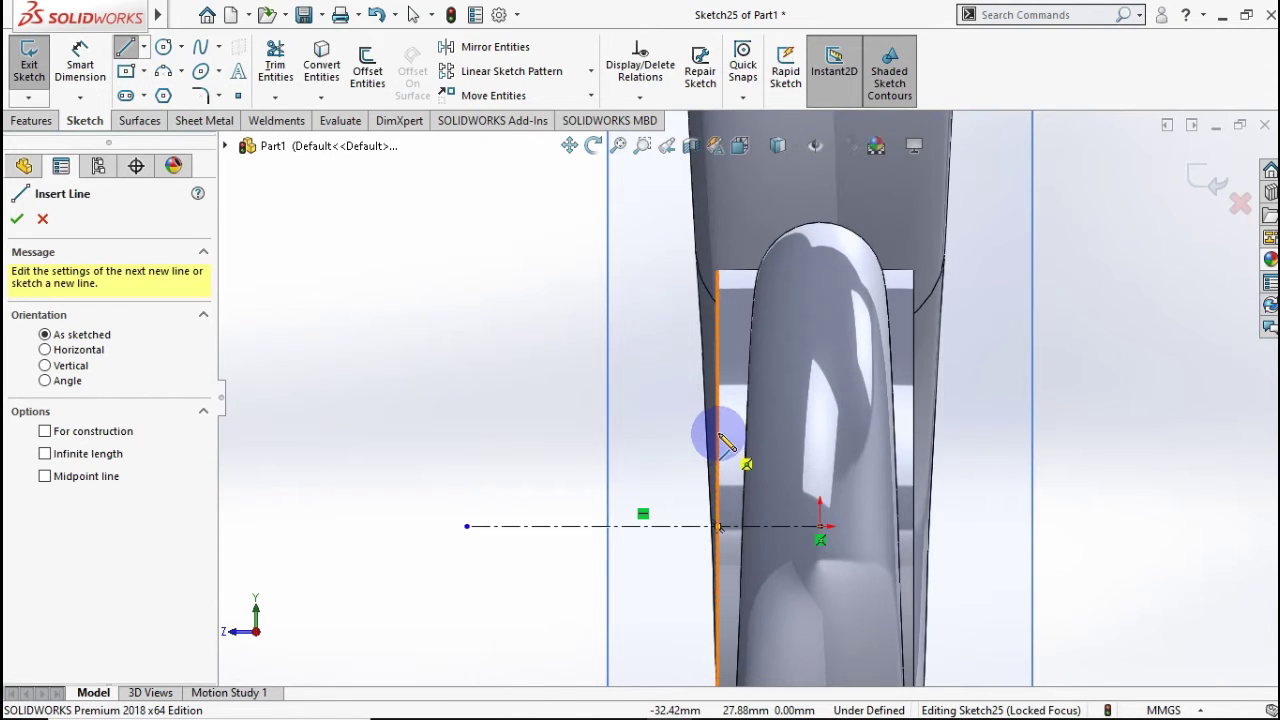
{"action": "left_click", "coordinate": [719, 434]}
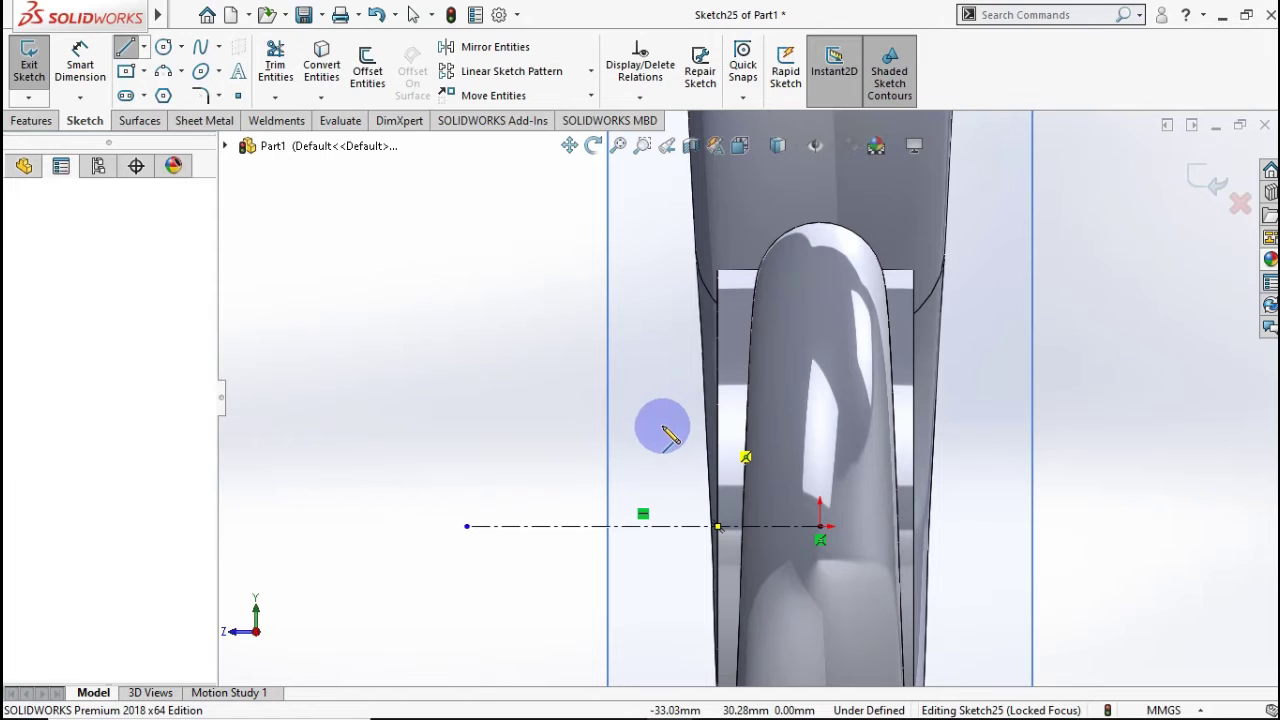
{"action": "left_click", "coordinate": [524, 432]}
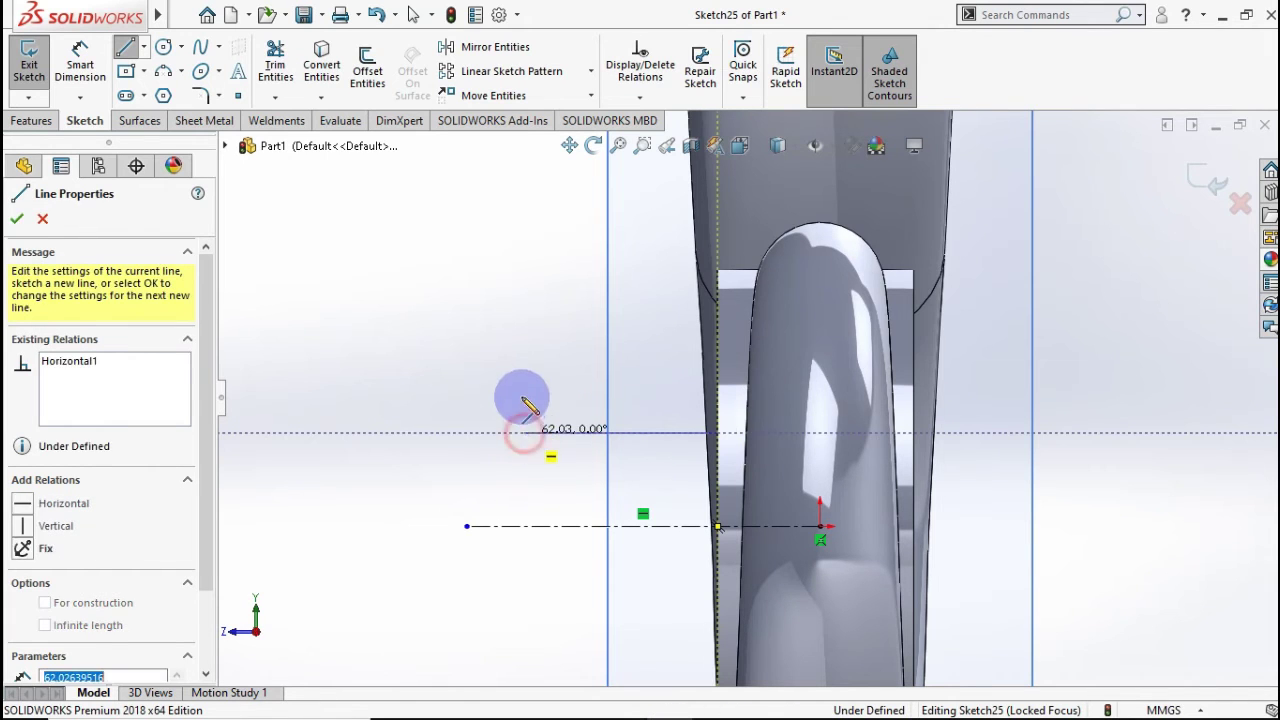
{"action": "left_click", "coordinate": [525, 329]}
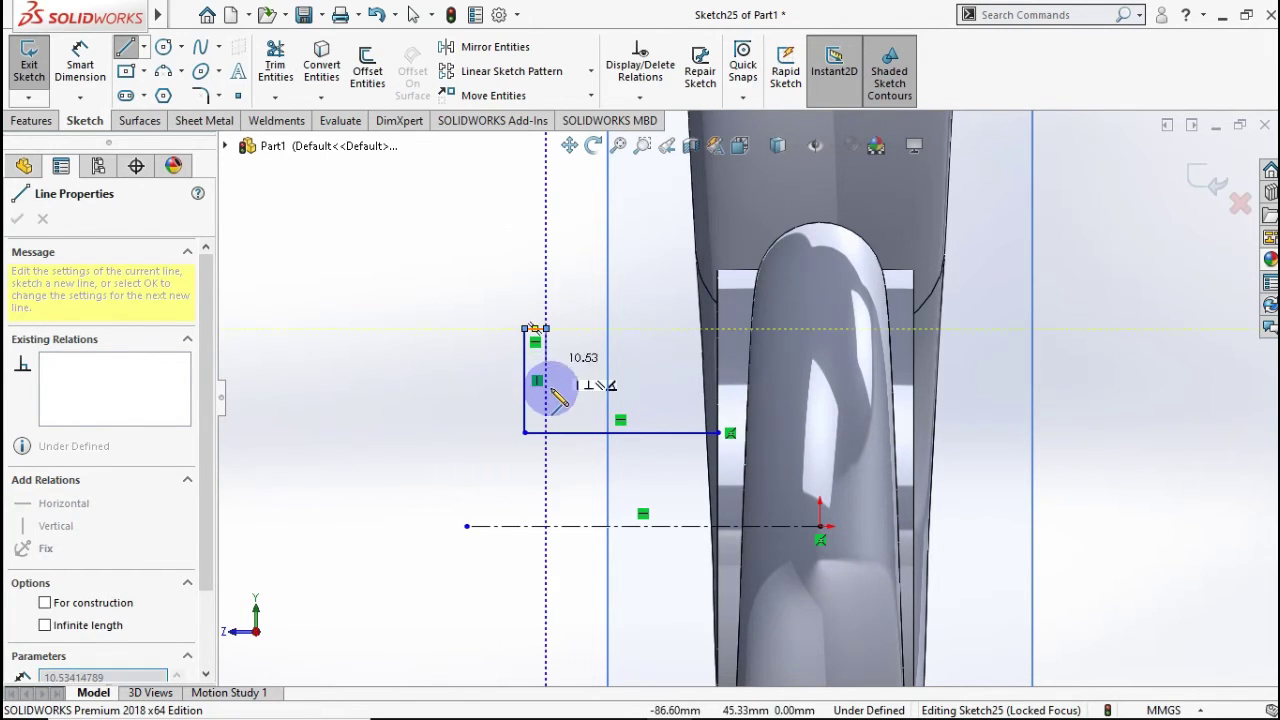
{"action": "left_click", "coordinate": [548, 409]}
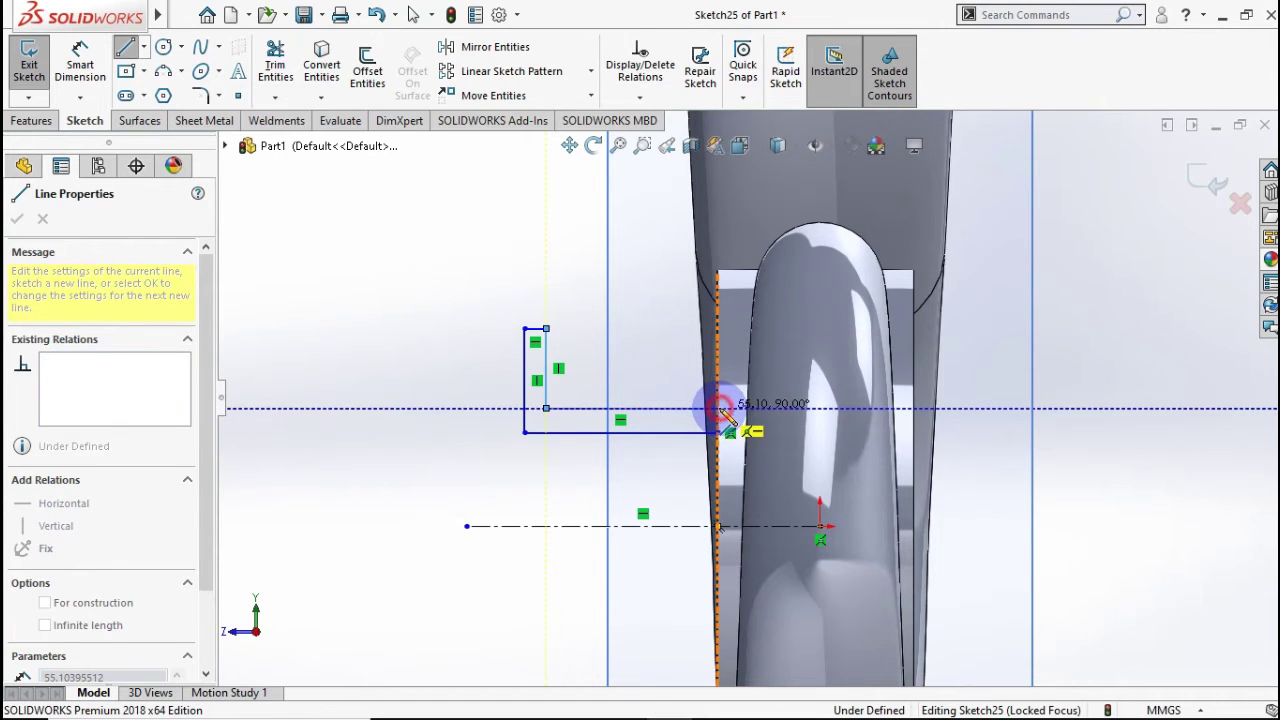
{"action": "left_click", "coordinate": [719, 409]}
{"action": "left_click", "coordinate": [719, 432]}
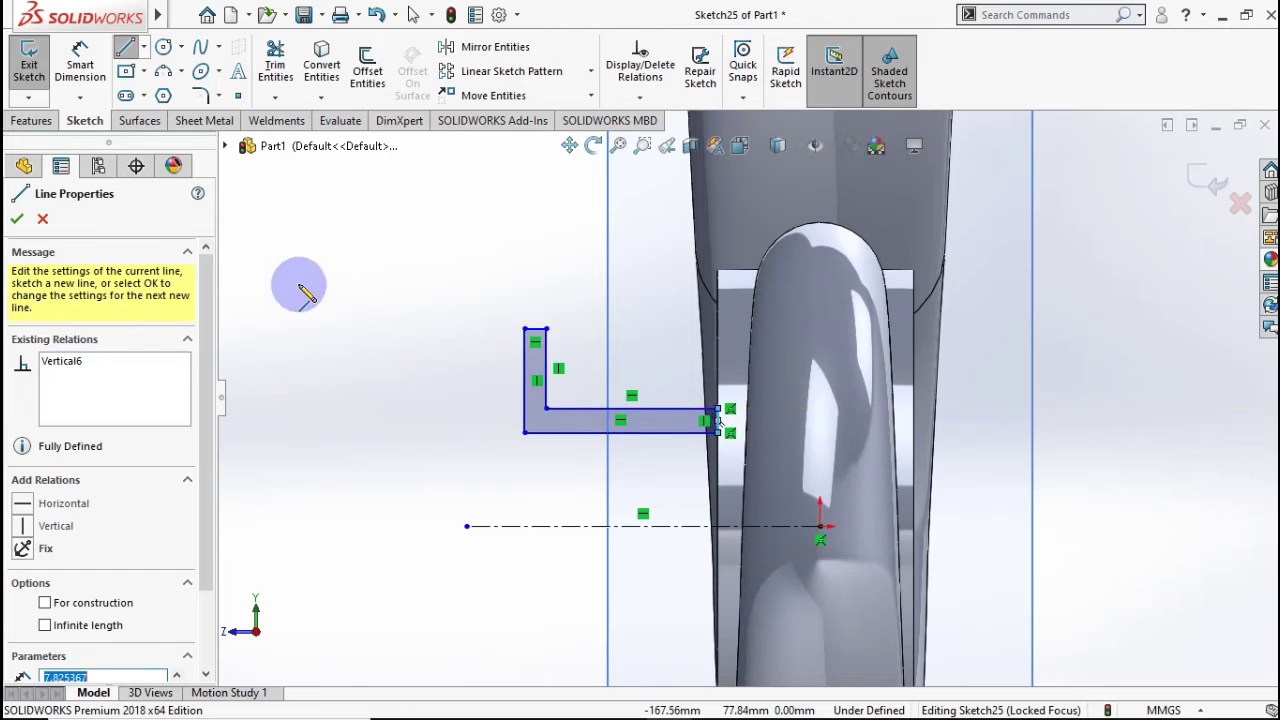
{"action": "key", "text": "Escape"}
{"action": "key", "text": "Escape"}
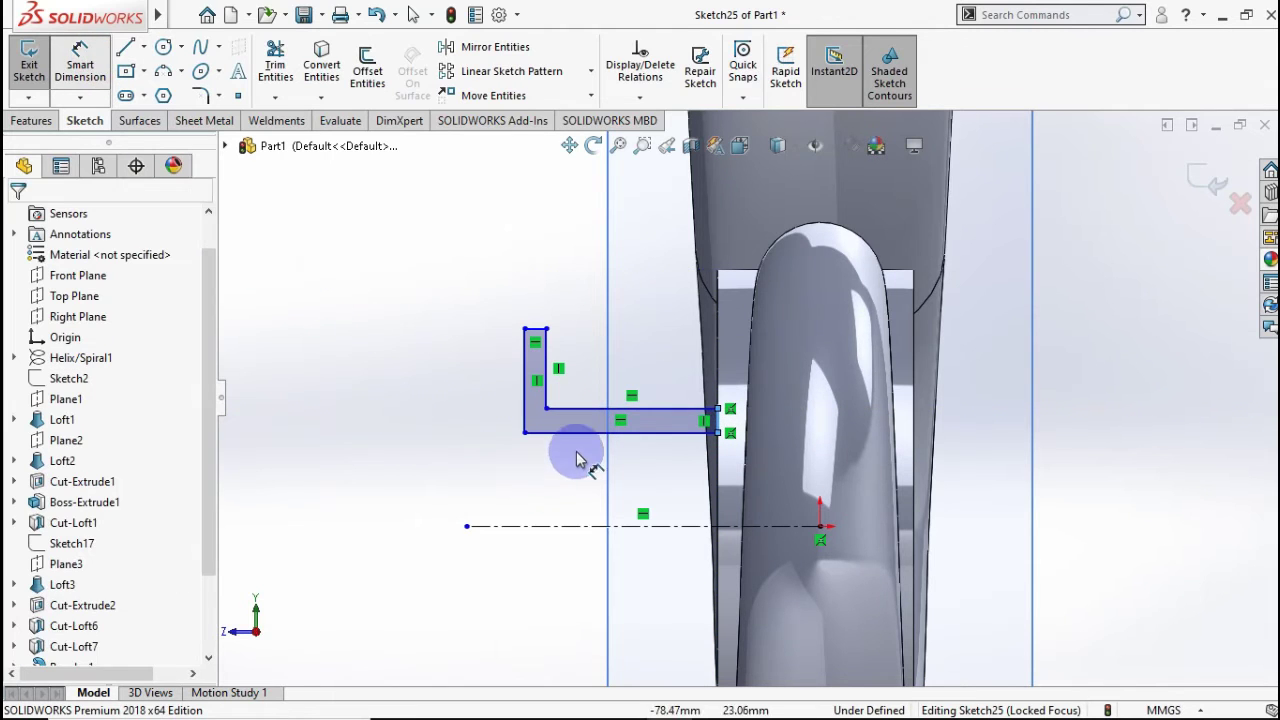
{"action": "right_click_drag", "start_coordinate": [585, 457], "coordinate": [571, 434]}
Dimension the profile 43.5 mm above the centerline and its bottom edge 50 mm long.
{"action": "left_click", "coordinate": [582, 512]}
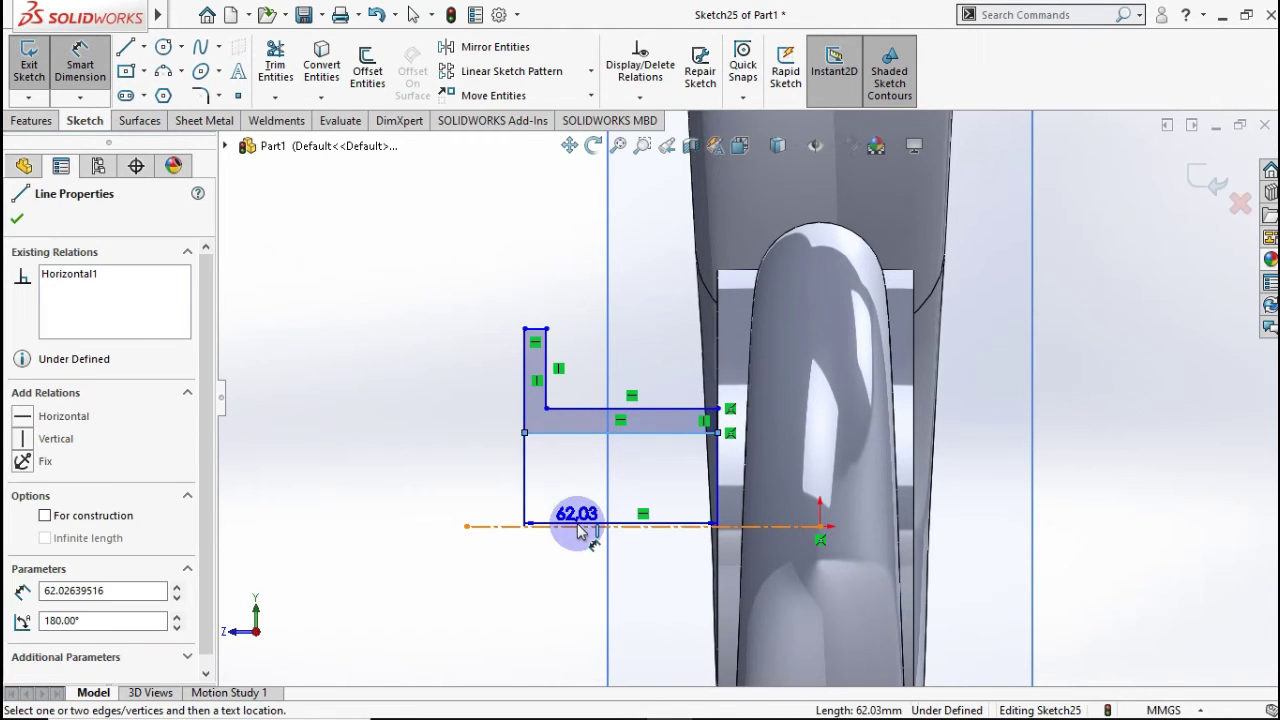
{"action": "left_click", "coordinate": [577, 527]}
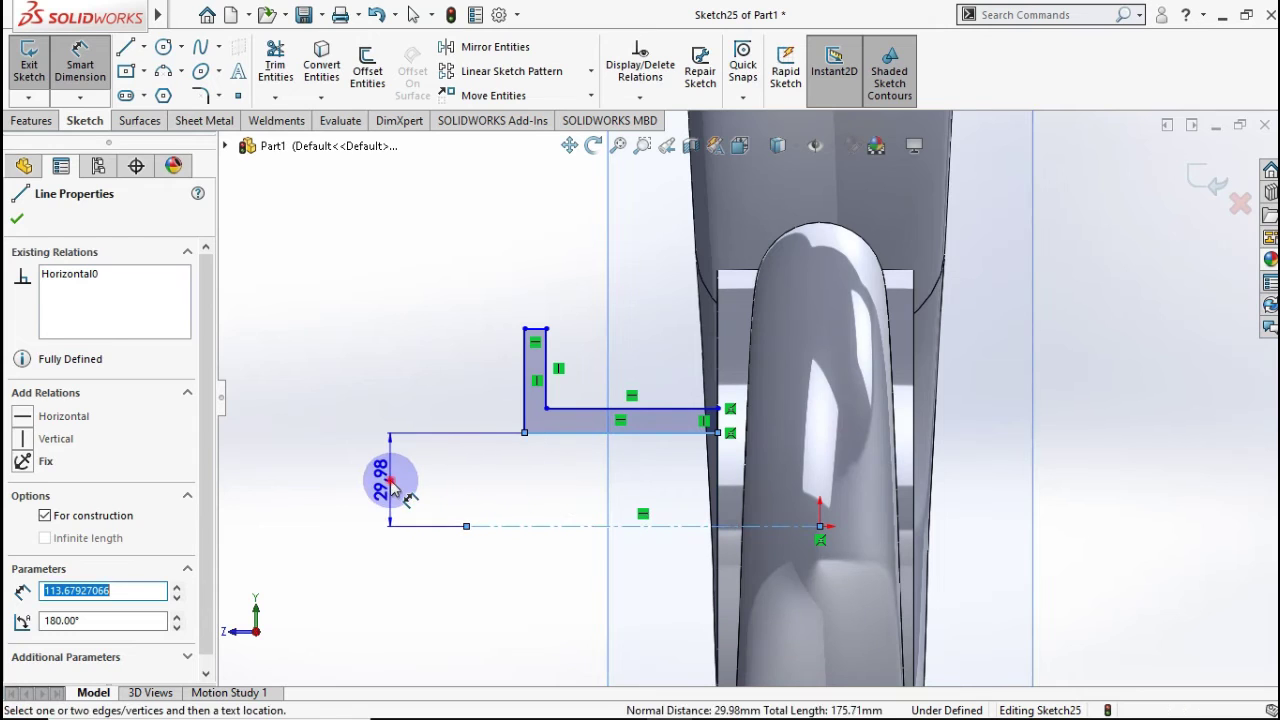
{"action": "left_click", "coordinate": [395, 487]}
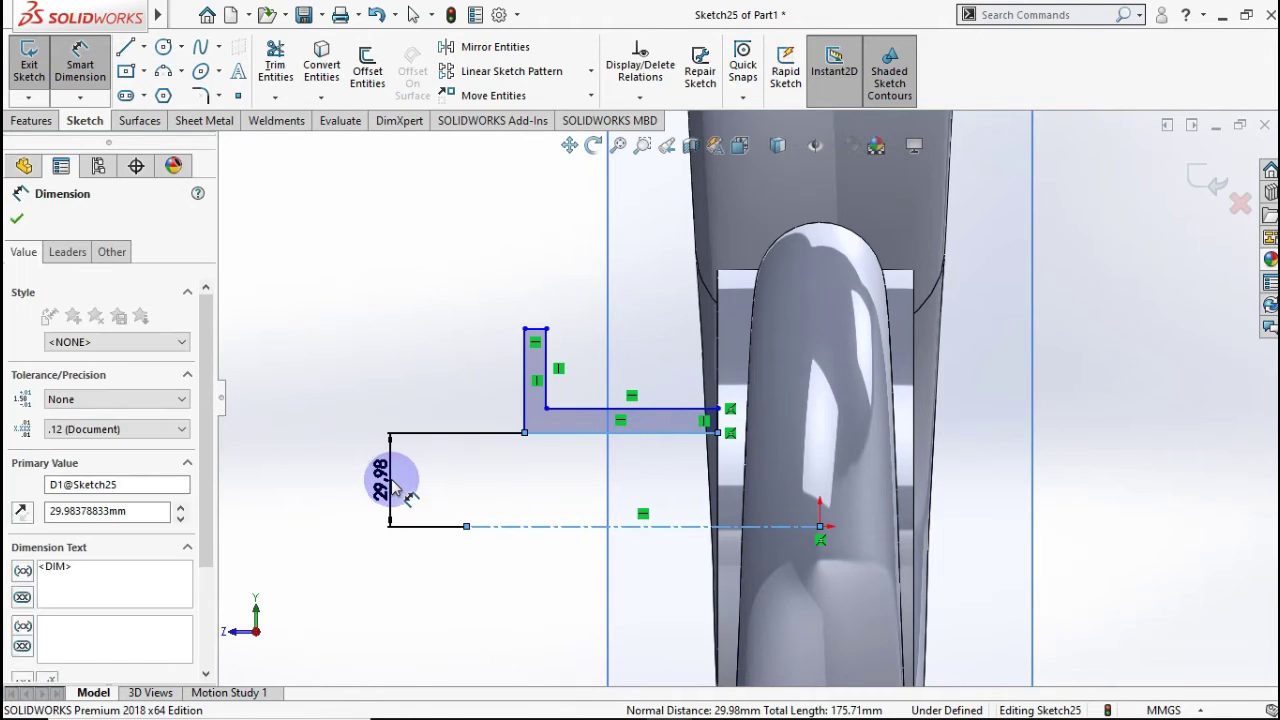
{"action": "type", "text": "43"}
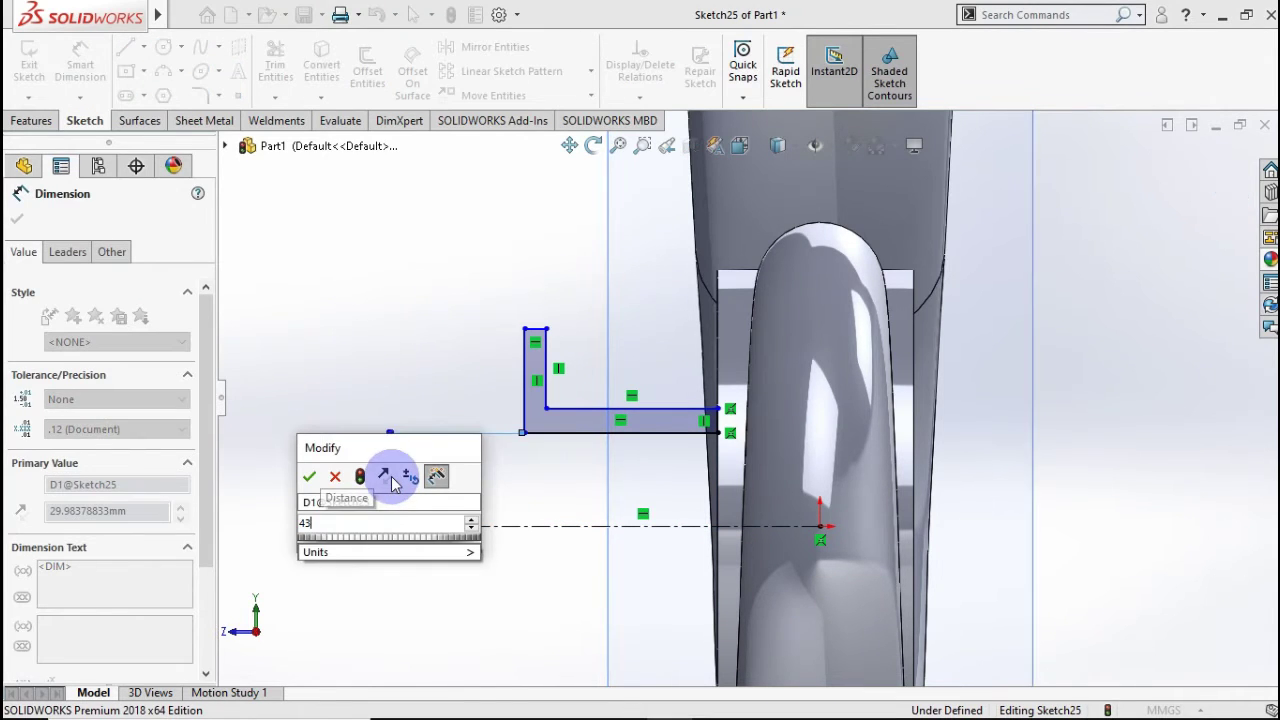
{"action": "type", "text": ",5"}
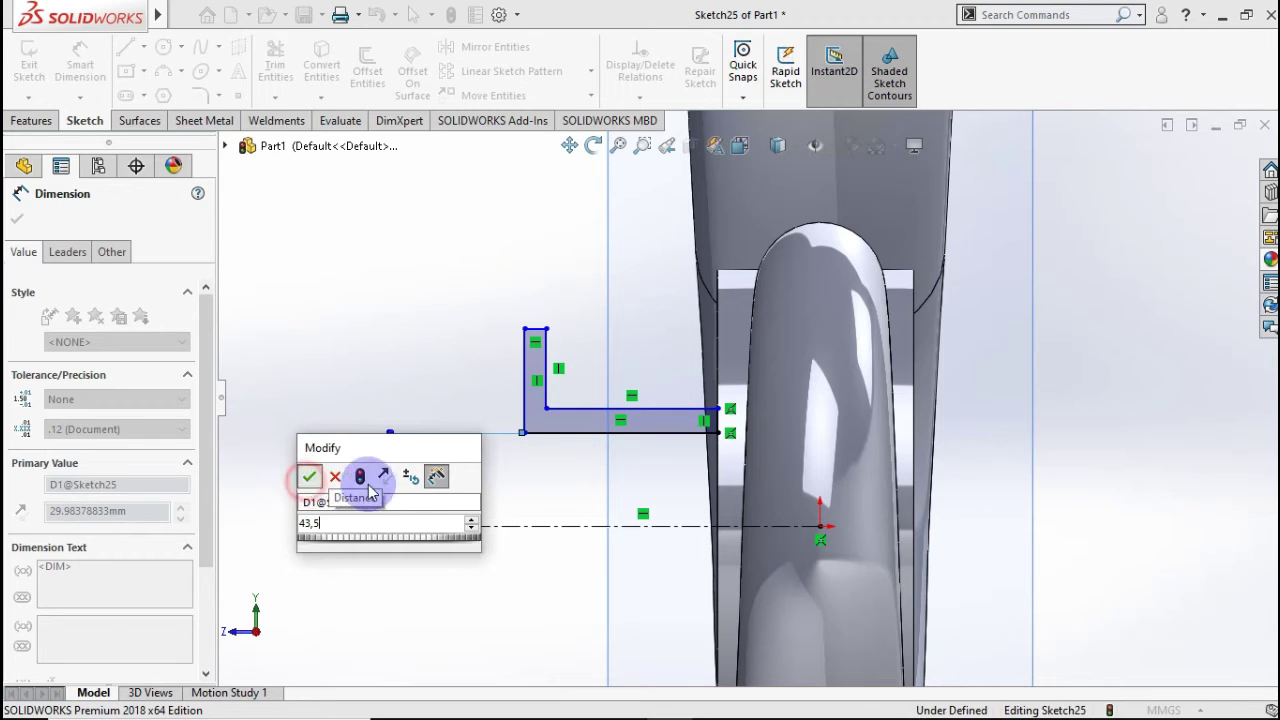
{"action": "key", "text": "Escape"}
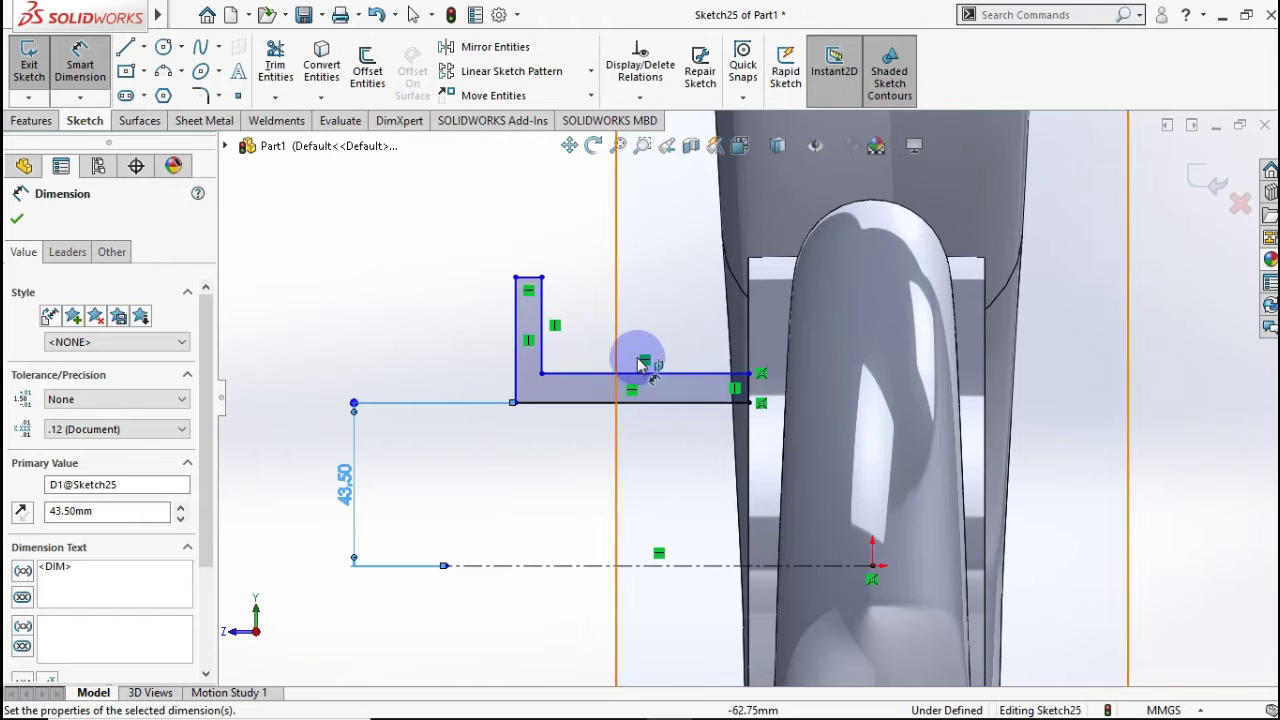
{"action": "left_click", "coordinate": [655, 418]}
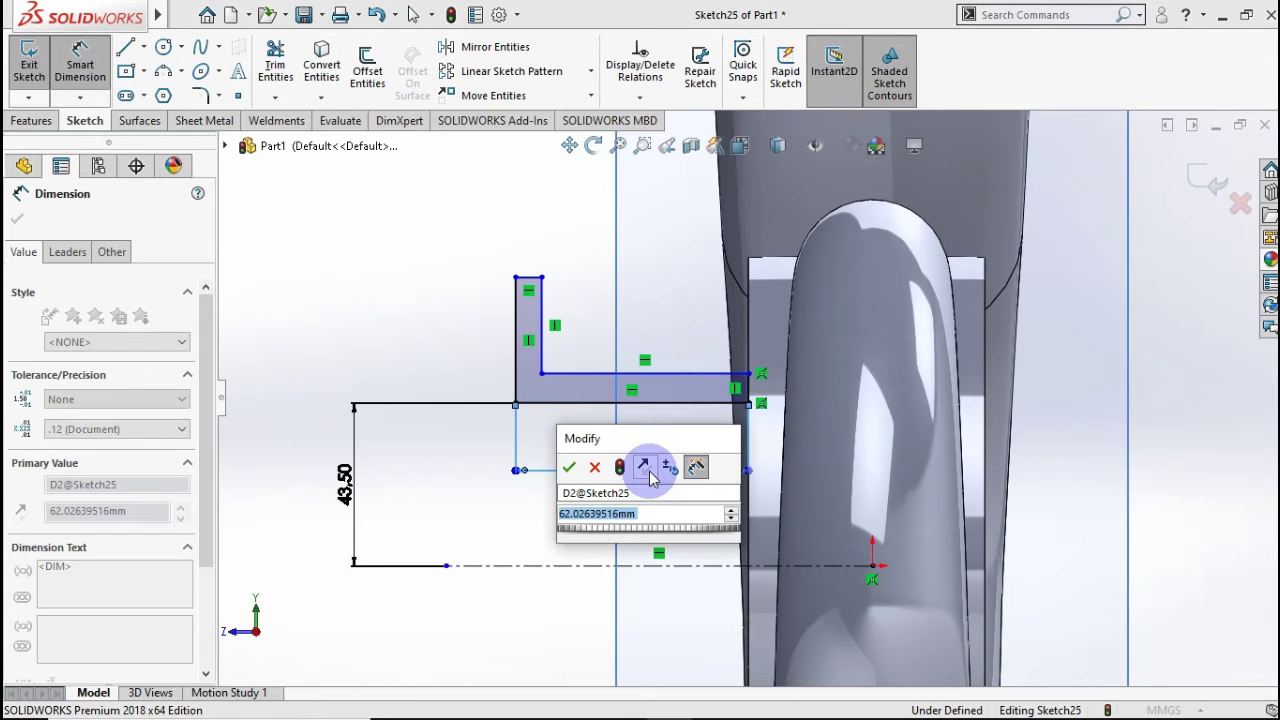
{"action": "type", "text": "50"}
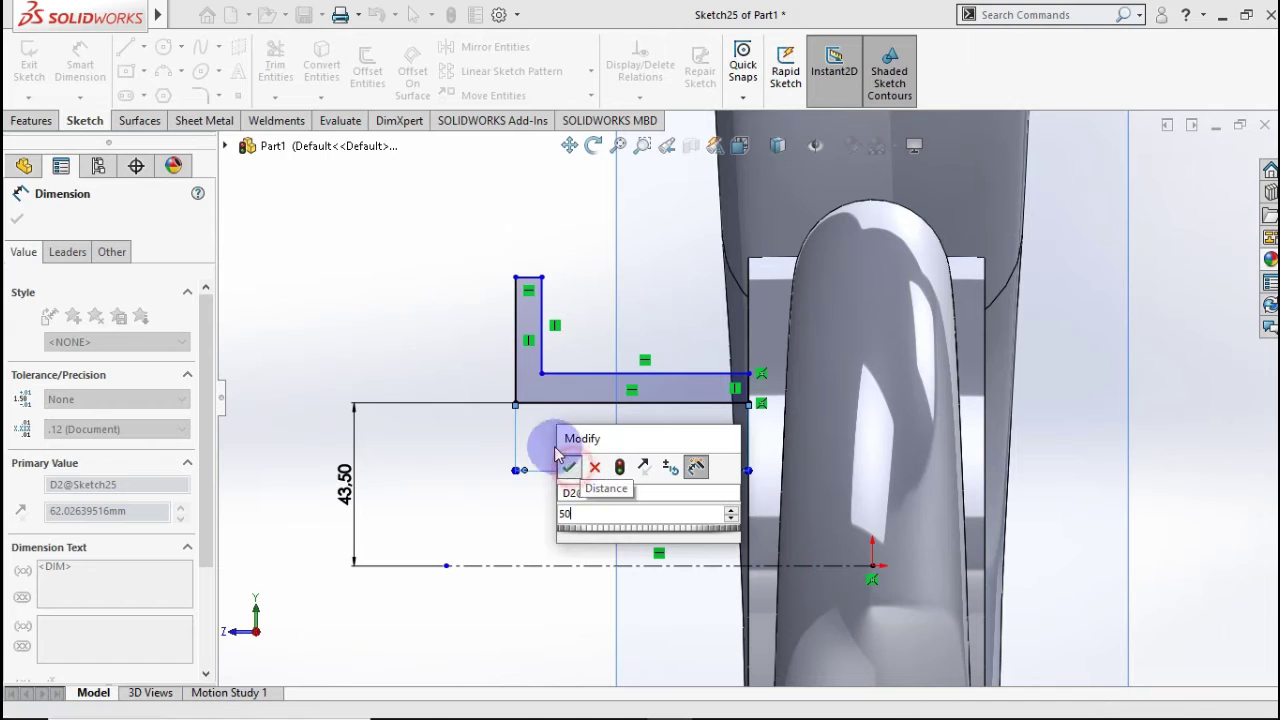
{"action": "key", "text": "Escape"}
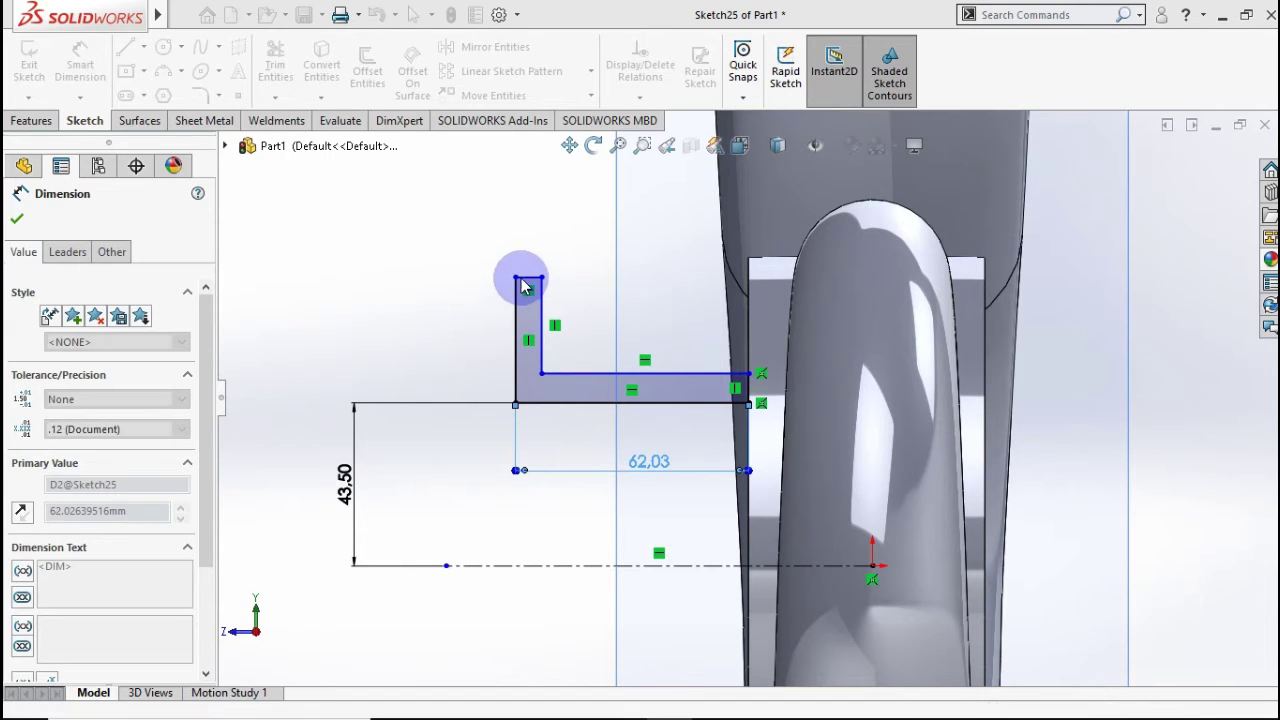
Set the L's upright to 5 mm wide and 20 mm tall.
{"action": "left_click", "coordinate": [573, 277]}
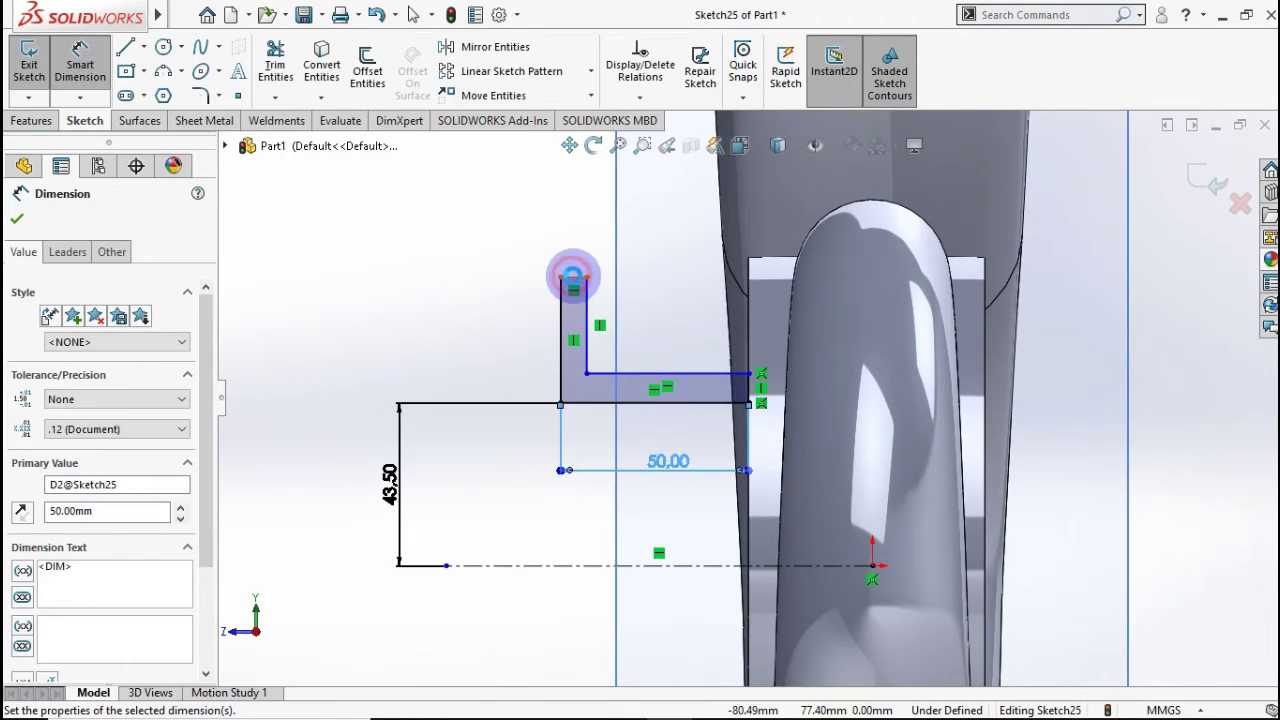
{"action": "left_click", "coordinate": [575, 240]}
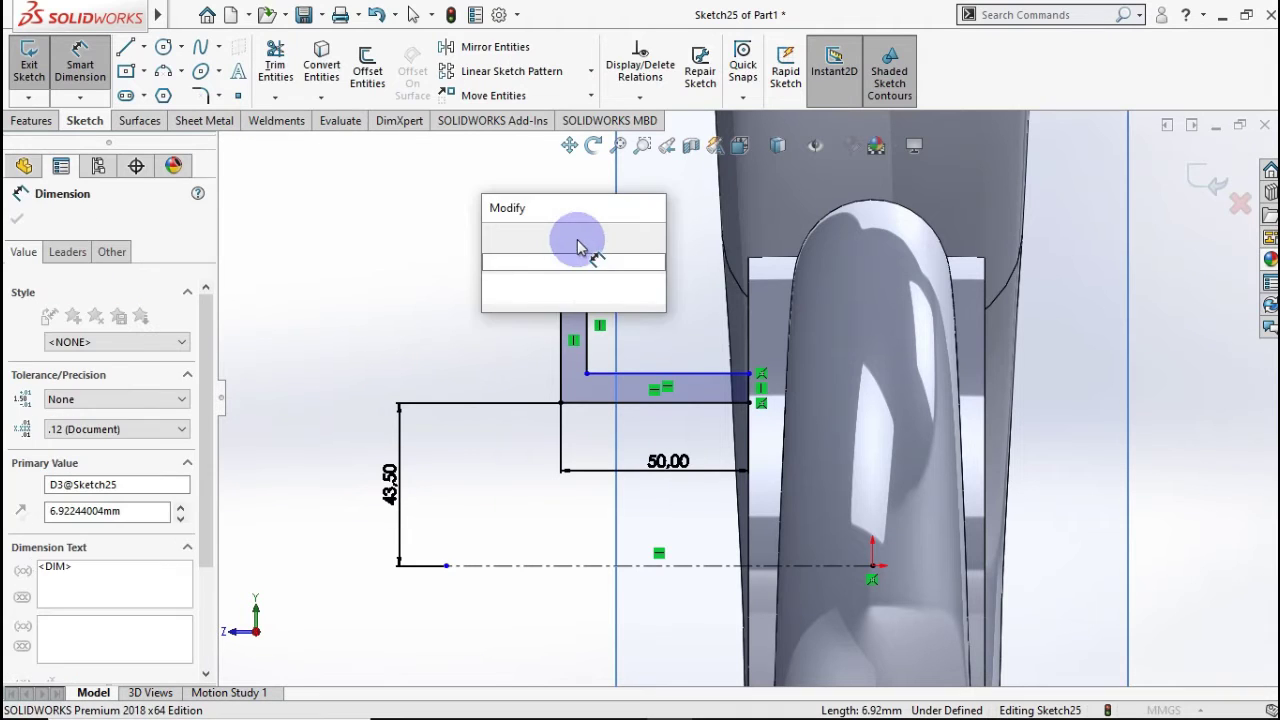
{"action": "type", "text": "5"}
{"action": "key", "text": "Return"}
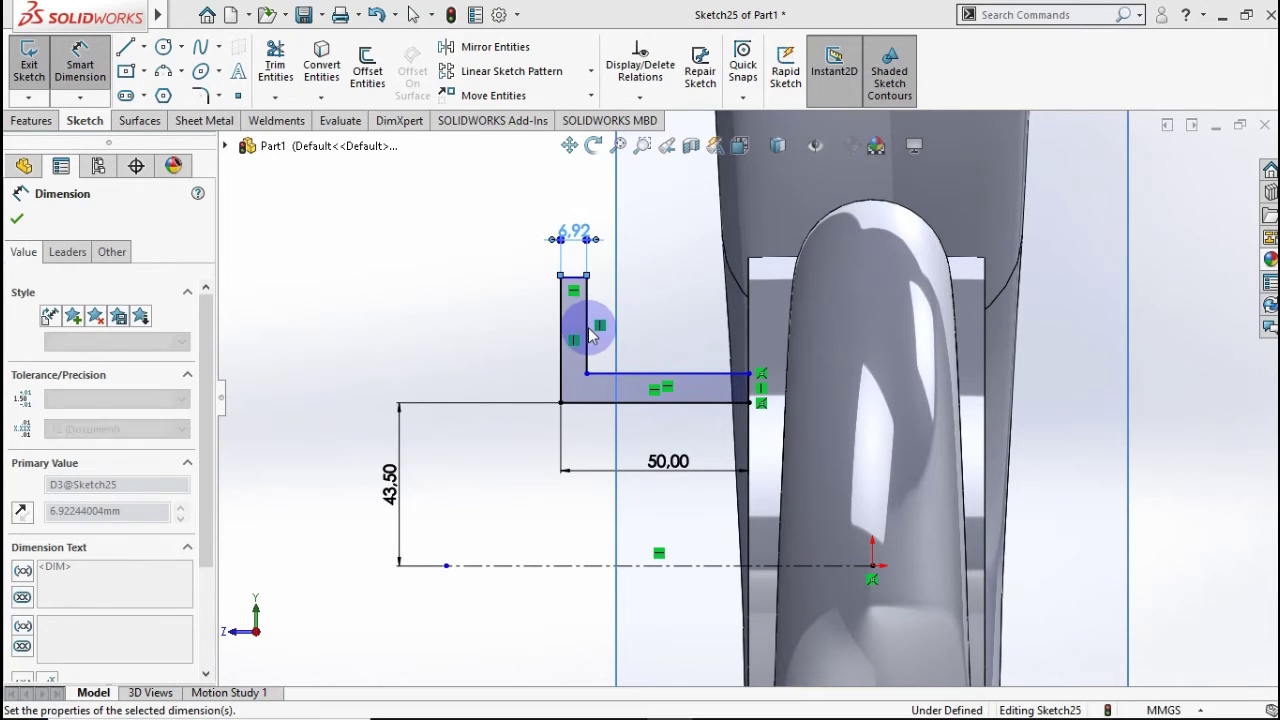
{"action": "left_click", "coordinate": [560, 325]}
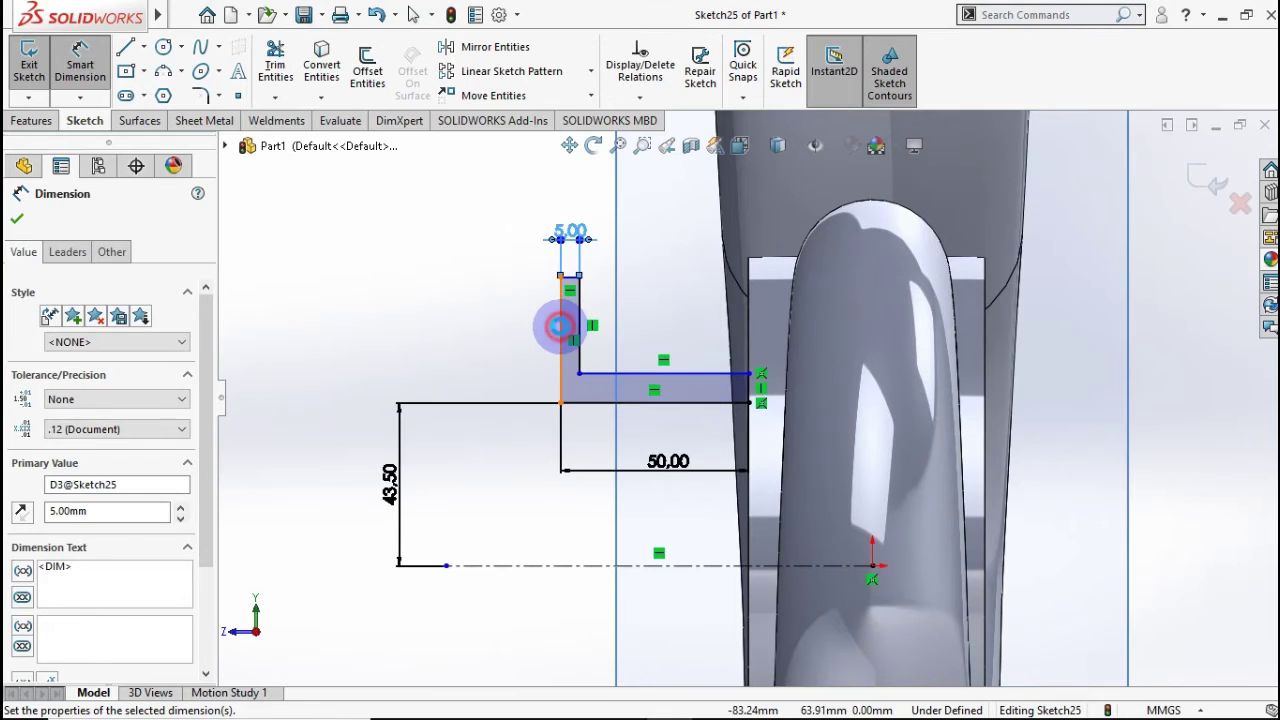
{"action": "left_click", "coordinate": [507, 335]}
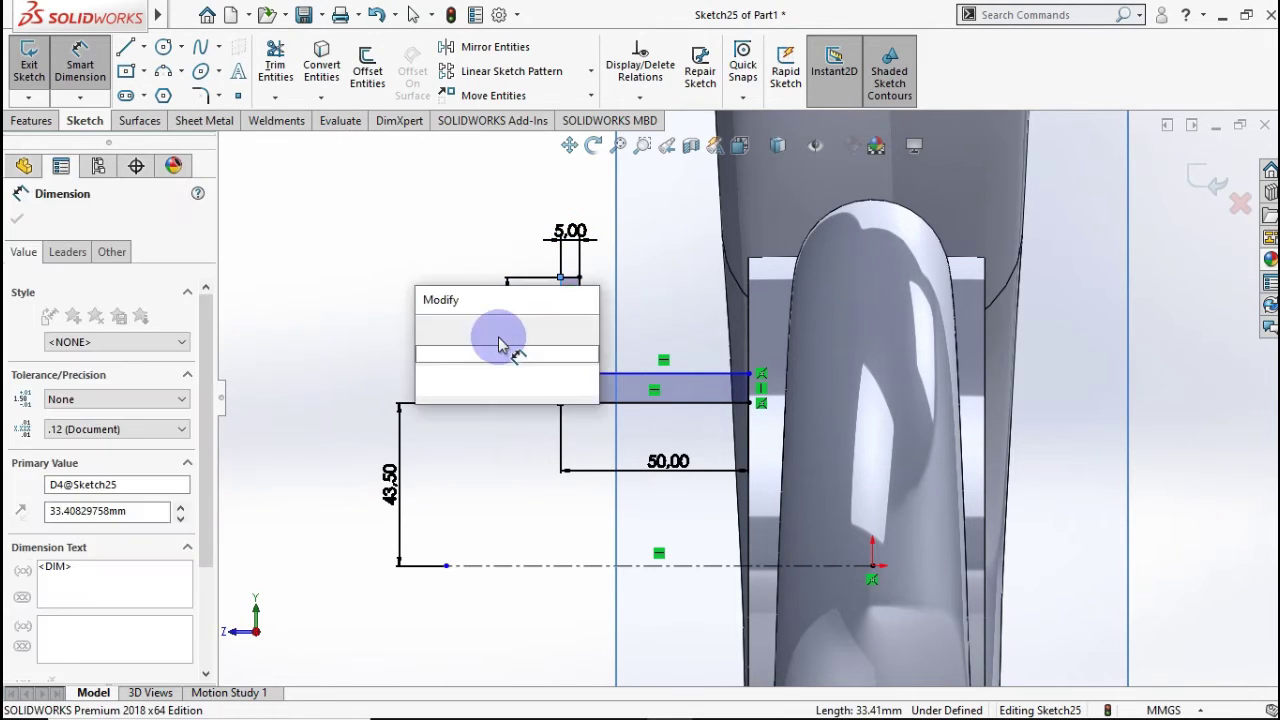
{"action": "type", "text": "20"}
{"action": "left_click", "coordinate": [427, 328]}
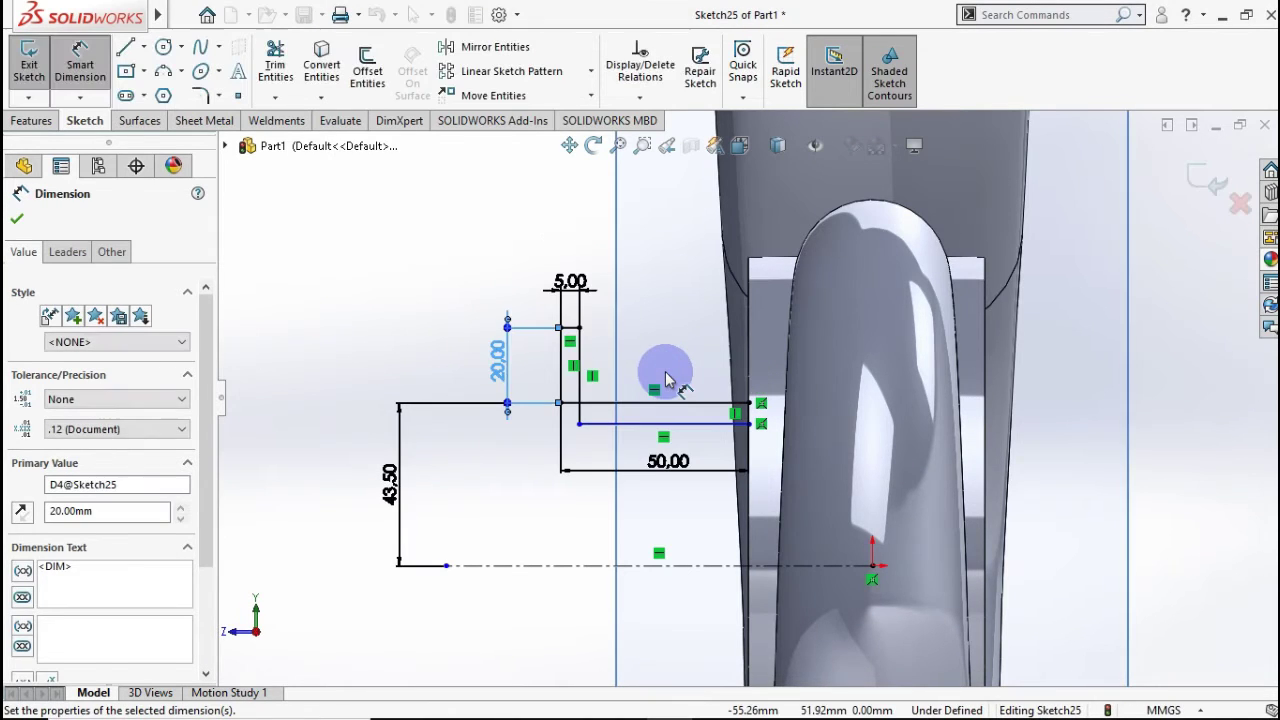
Dimension the foot thickness as 3 mm, fully defining Sketch25.
{"action": "scroll", "coordinate": [686, 444], "scroll_direction": "down", "scroll_amount": 2}
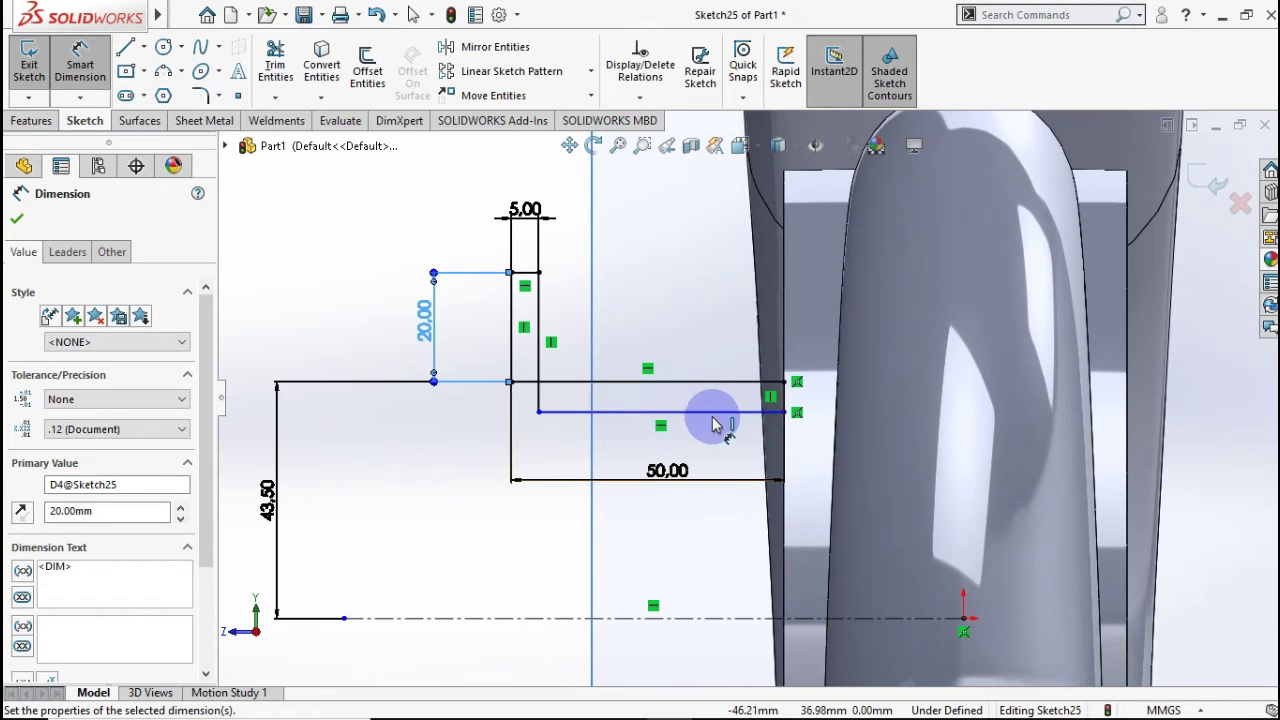
{"action": "left_click", "coordinate": [720, 412]}
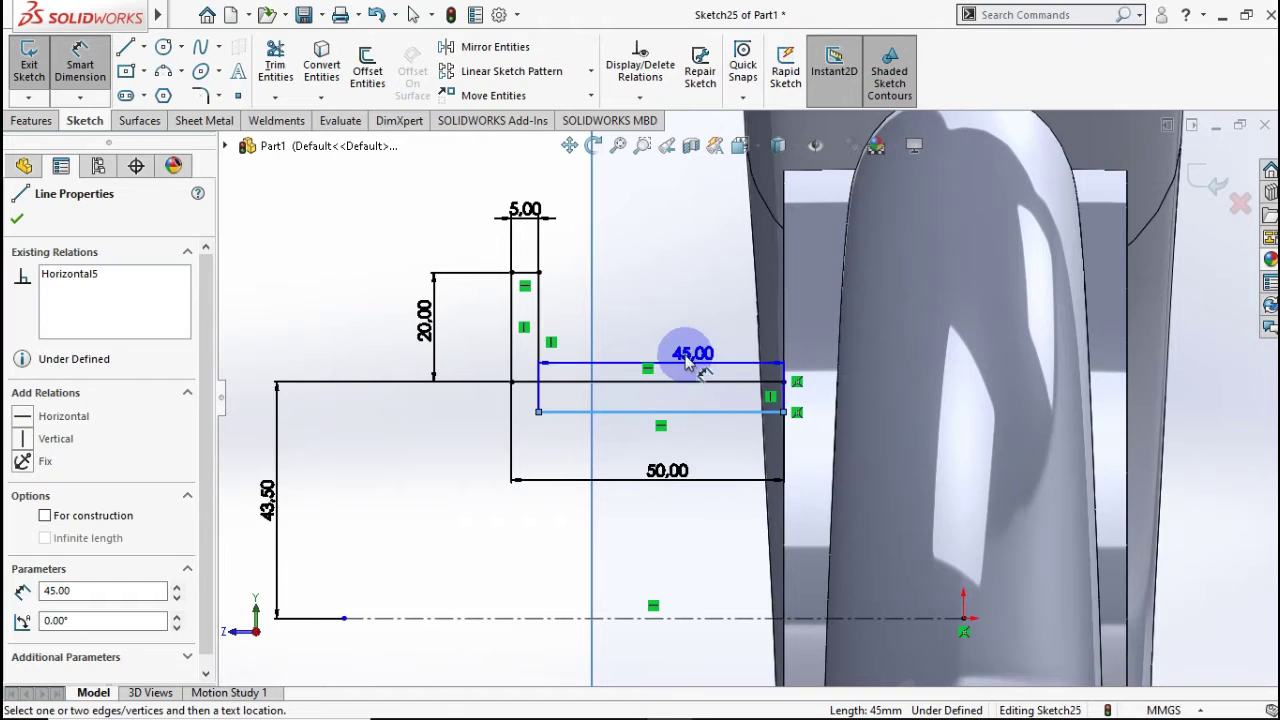
{"action": "key", "text": "Escape"}
{"action": "key", "text": "Escape"}
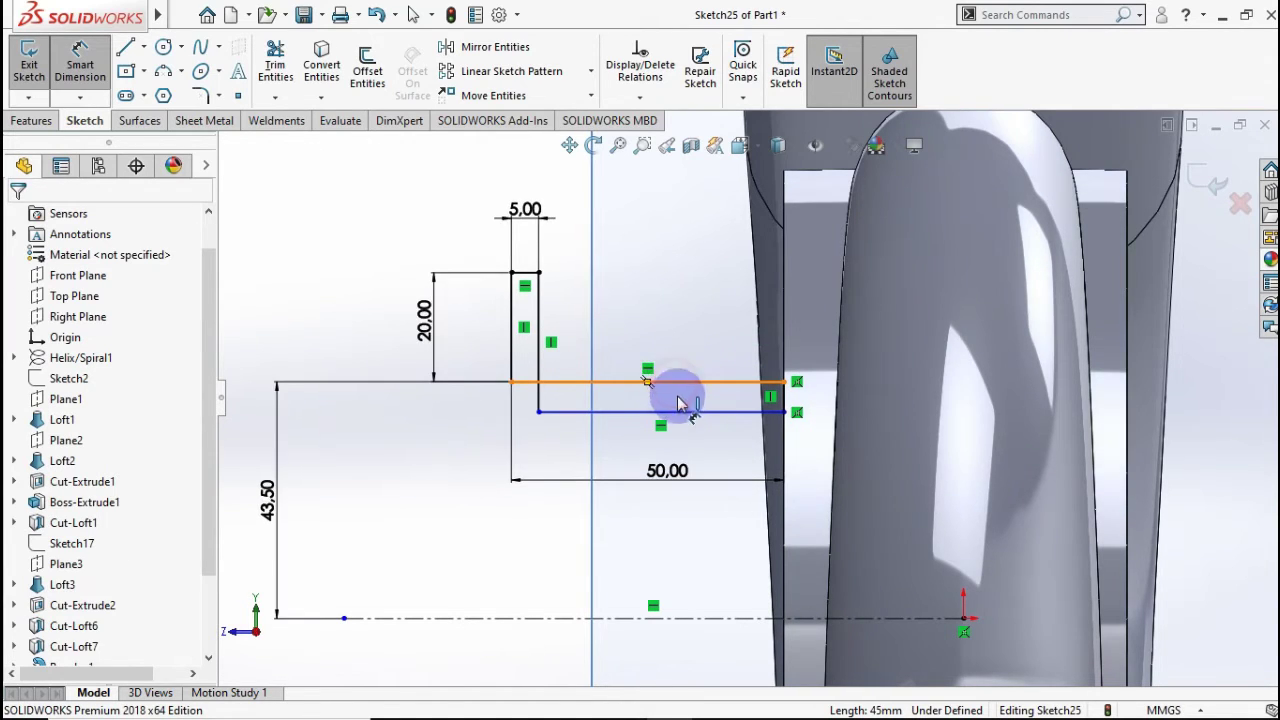
{"action": "left_click", "coordinate": [676, 383]}
{"action": "left_click", "coordinate": [676, 412]}
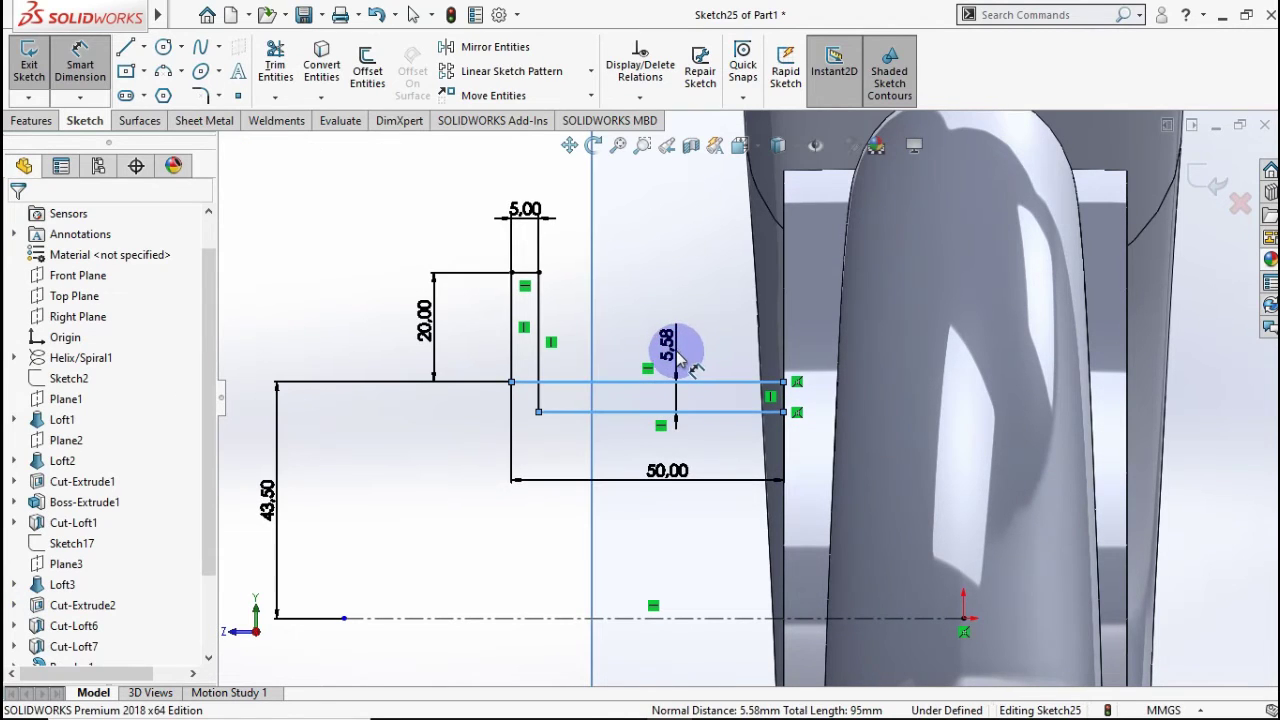
{"action": "left_click", "coordinate": [677, 362]}
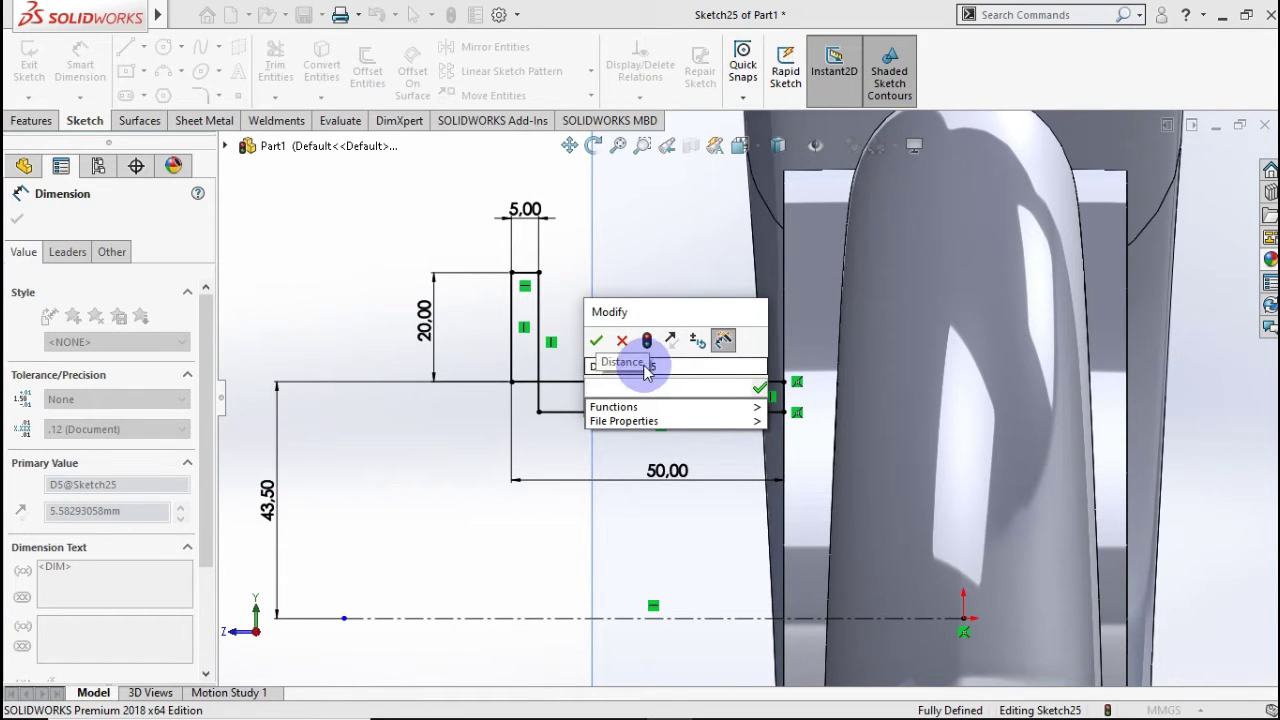
{"action": "left_click", "coordinate": [596, 341]}
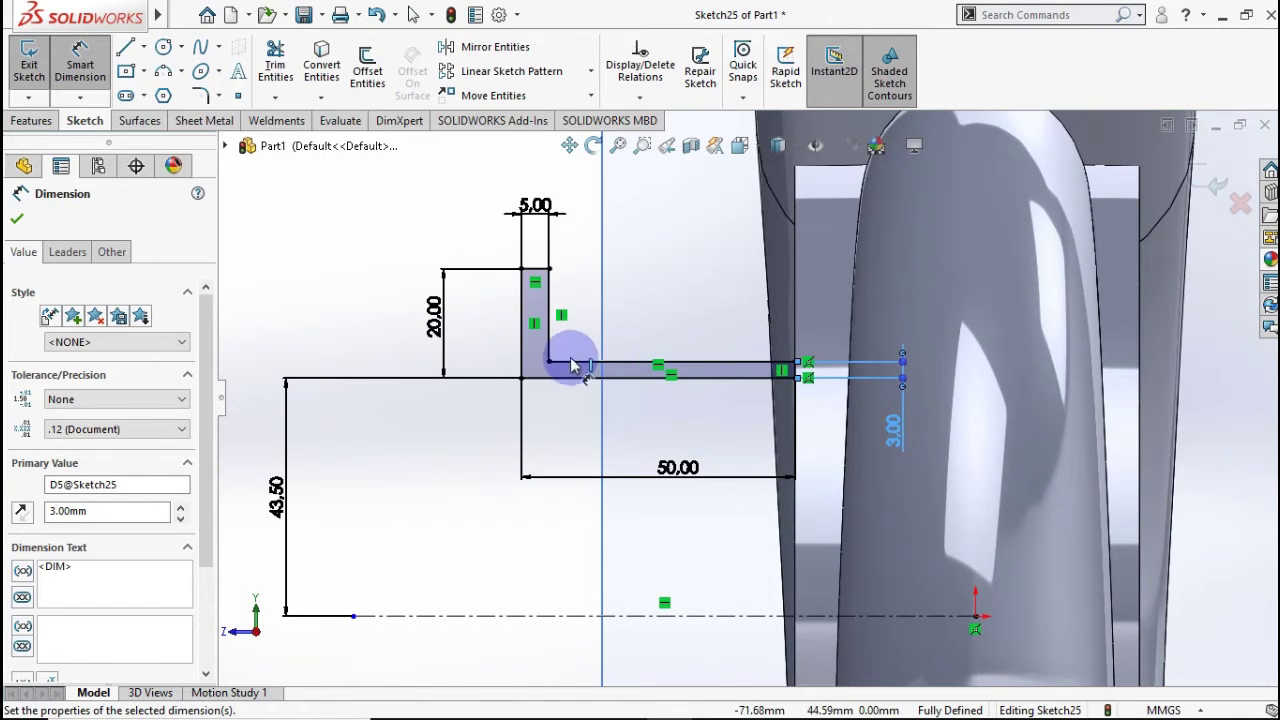
{"action": "scroll", "coordinate": [783, 372], "scroll_direction": "down", "scroll_amount": 2}
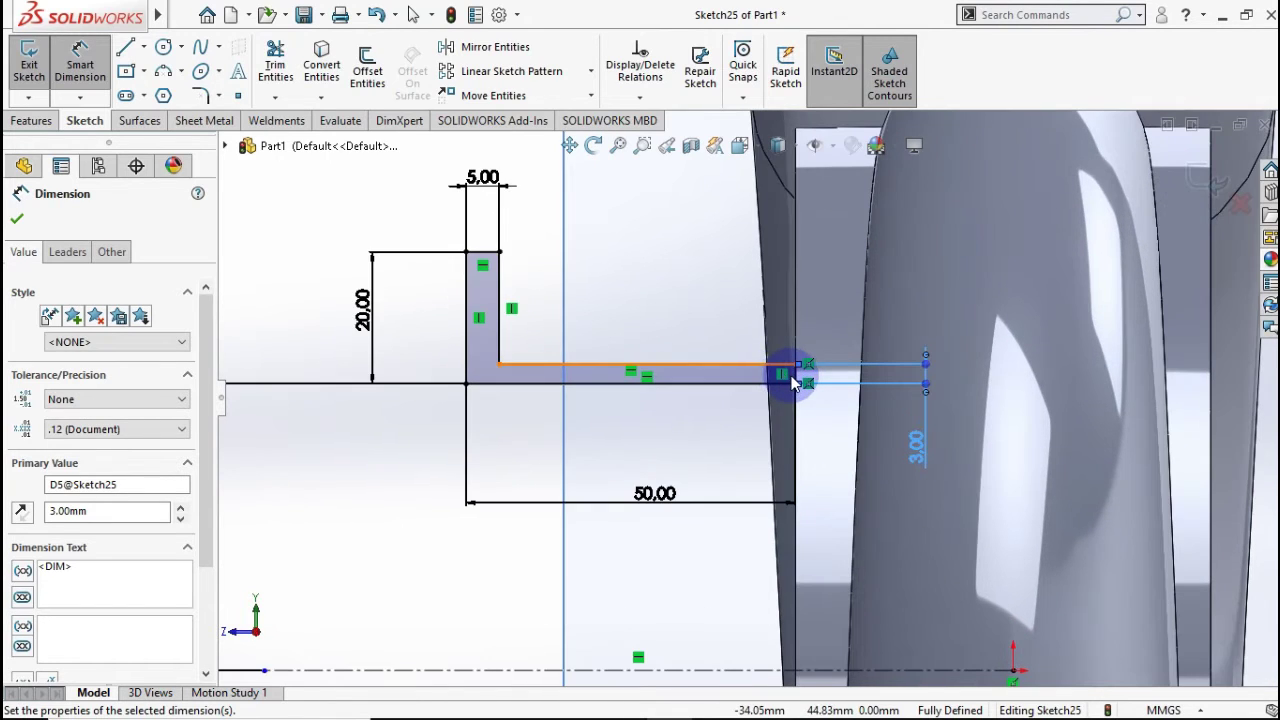
{"action": "left_click", "coordinate": [499, 370]}
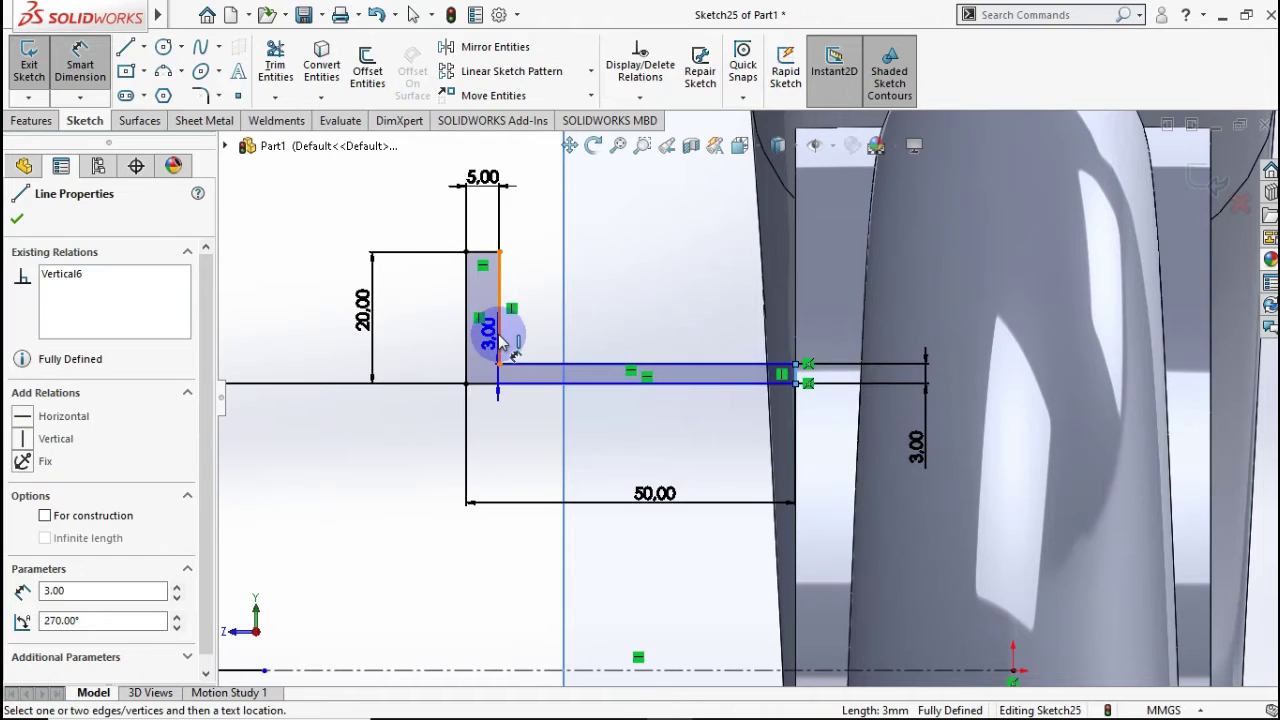
{"action": "left_click", "coordinate": [500, 335]}
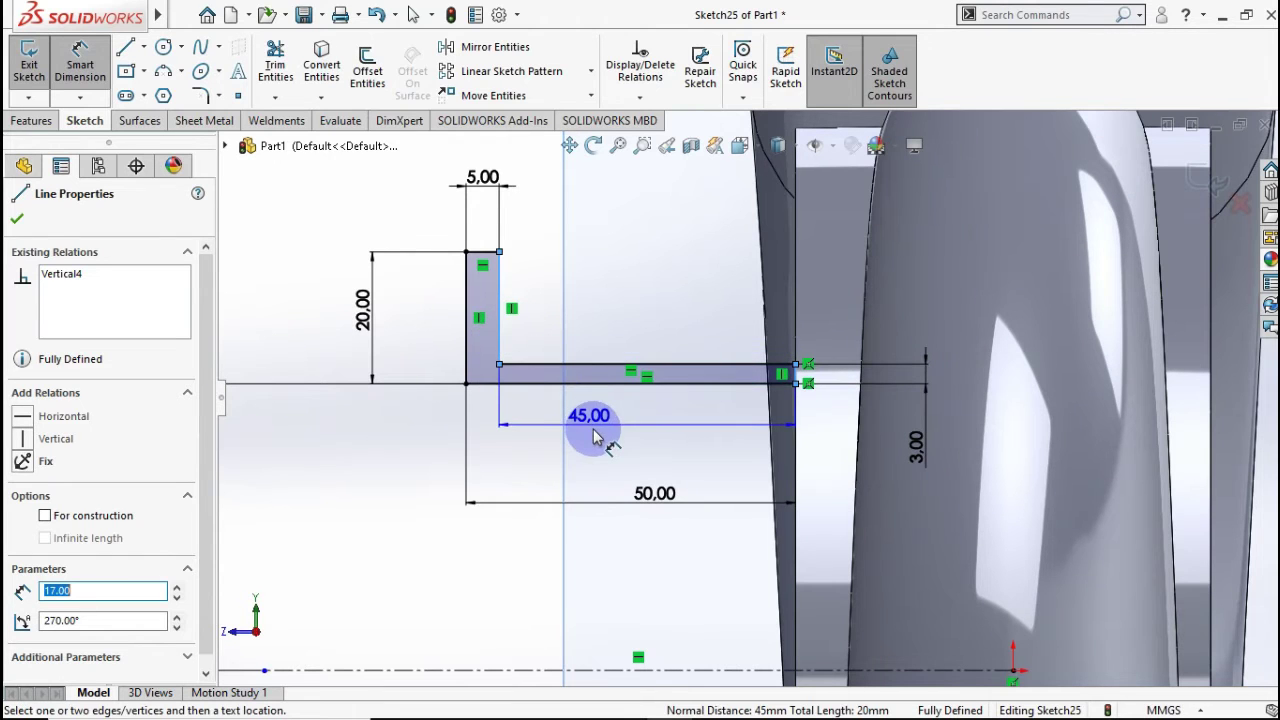
{"action": "key", "text": "Escape"}
{"action": "key", "text": "Escape"}
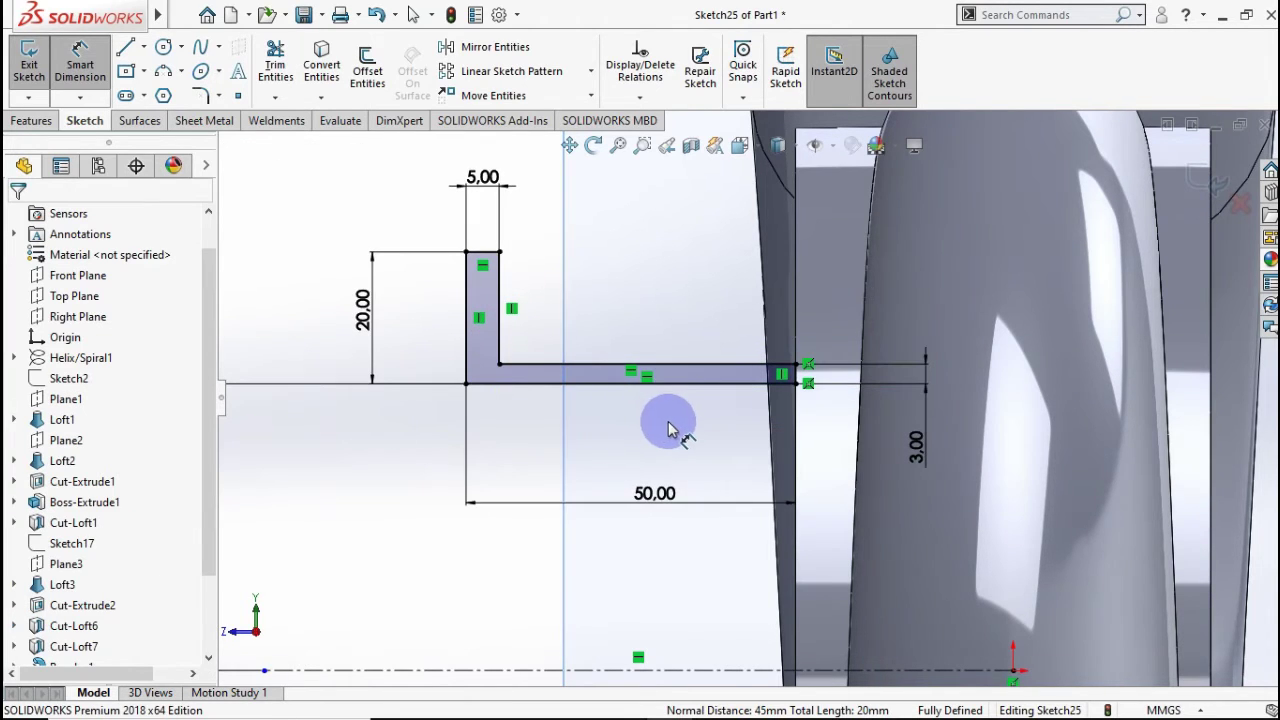
{"action": "mouse_move", "coordinate": [686, 419]}
{"action": "middle_mouse_down"}
{"action": "mouse_move", "coordinate": [714, 408]}
{"action": "mouse_move", "coordinate": [729, 423]}
{"action": "mouse_move", "coordinate": [679, 398]}
{"action": "mouse_move", "coordinate": [657, 529]}
{"action": "mouse_move", "coordinate": [728, 525]}
{"action": "middle_mouse_up"}
{"action": "scroll", "coordinate": [672, 425], "scroll_direction": "up", "scroll_amount": 5}
{"action": "scroll", "coordinate": [720, 505], "scroll_direction": "down", "scroll_amount": 2}
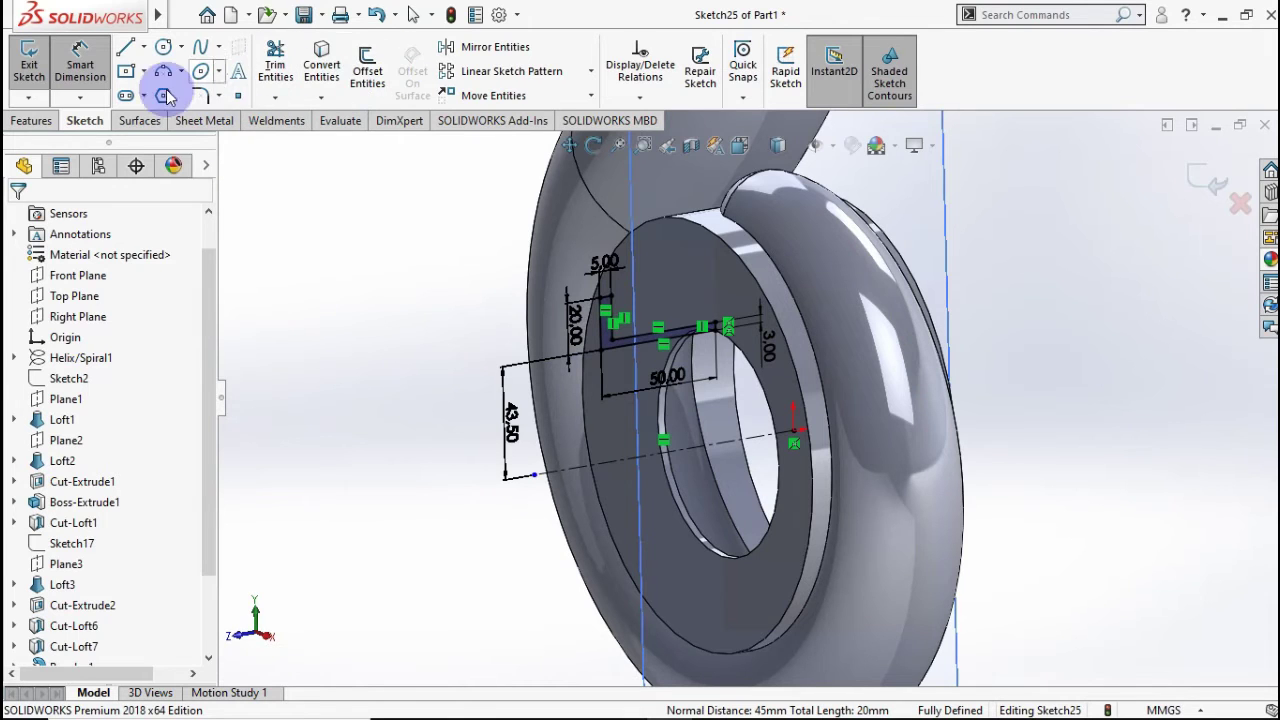
{"action": "left_click", "coordinate": [28, 120]}
{"action": "left_click", "coordinate": [92, 68]}
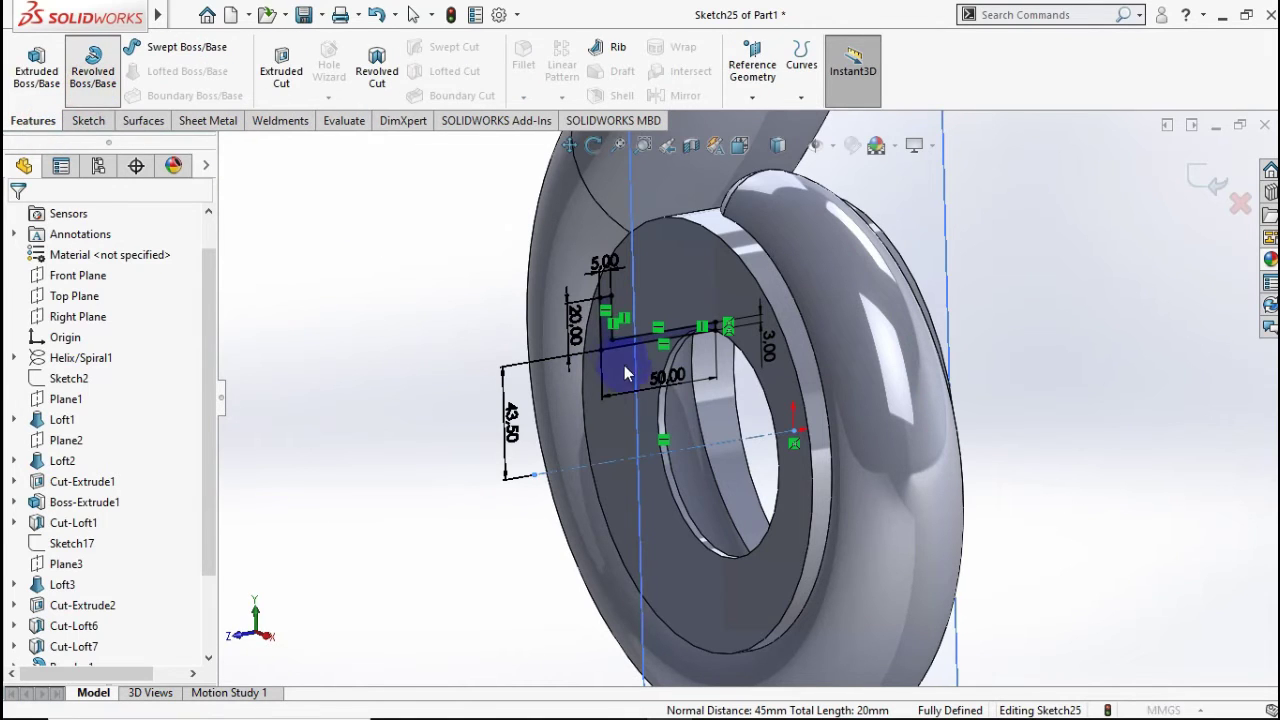
{"action": "left_click", "coordinate": [700, 395]}
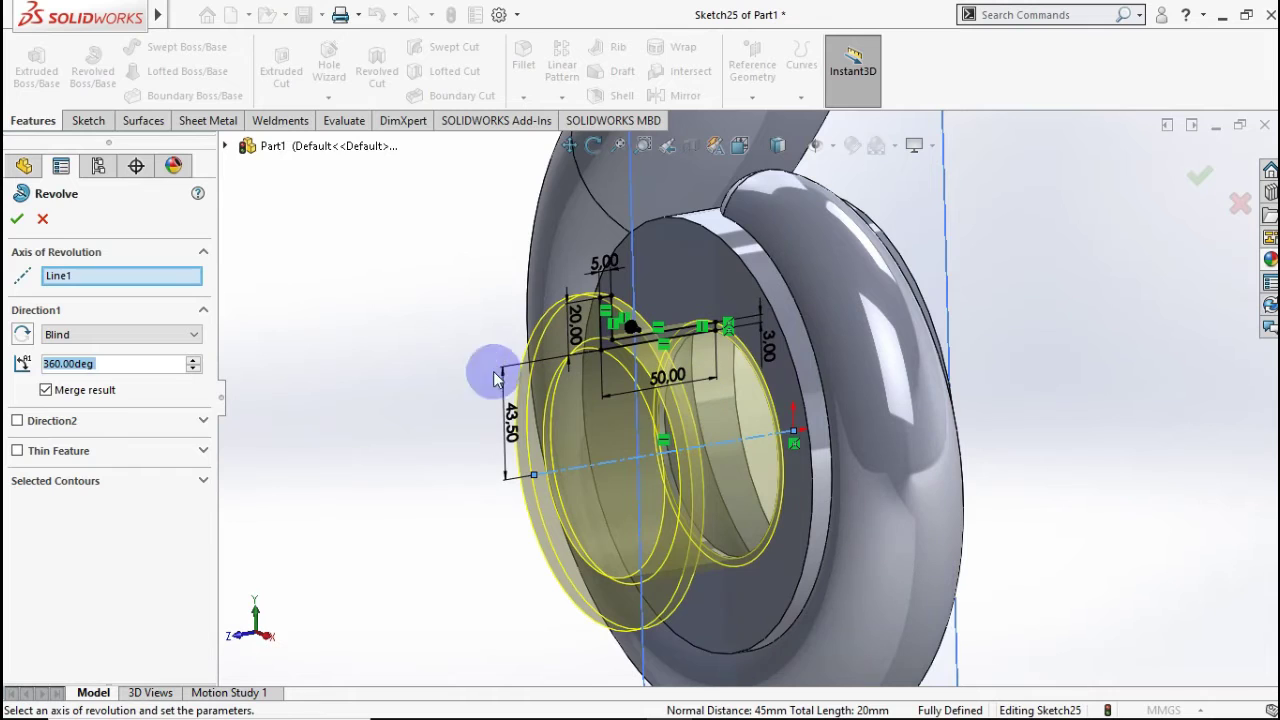
{"action": "left_click", "coordinate": [15, 218]}
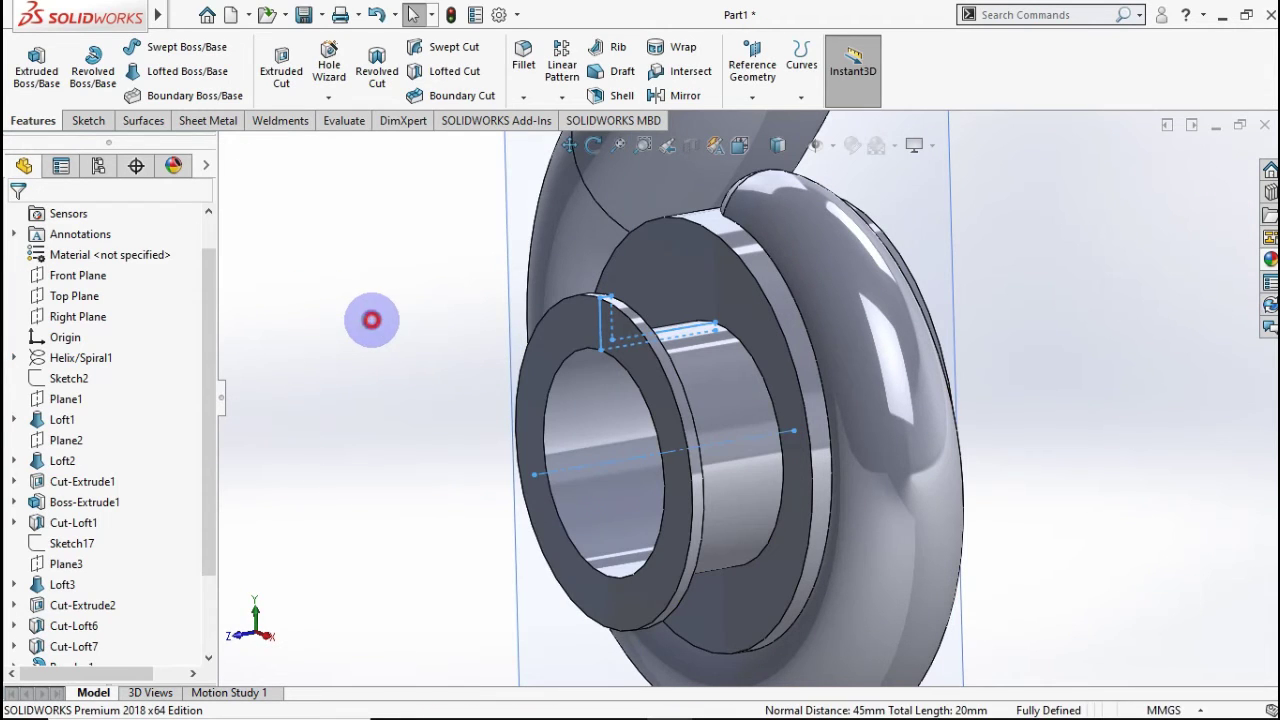
{"action": "left_click", "coordinate": [372, 320]}
{"action": "middle_click_drag", "start_coordinate": [390, 335], "coordinate": [500, 277]}
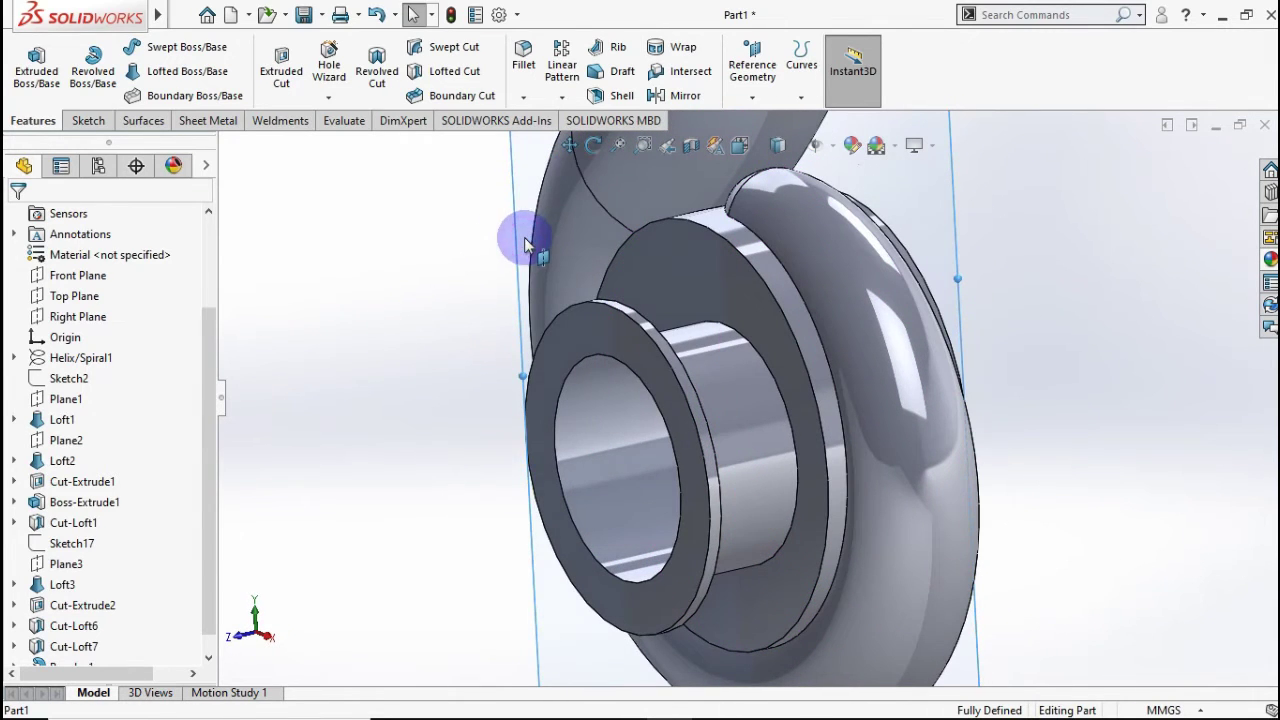
Hide the reference plane and open Sketch26 on the outlet flange's top face.
{"action": "right_click", "coordinate": [524, 245]}
{"action": "left_click", "coordinate": [586, 206]}
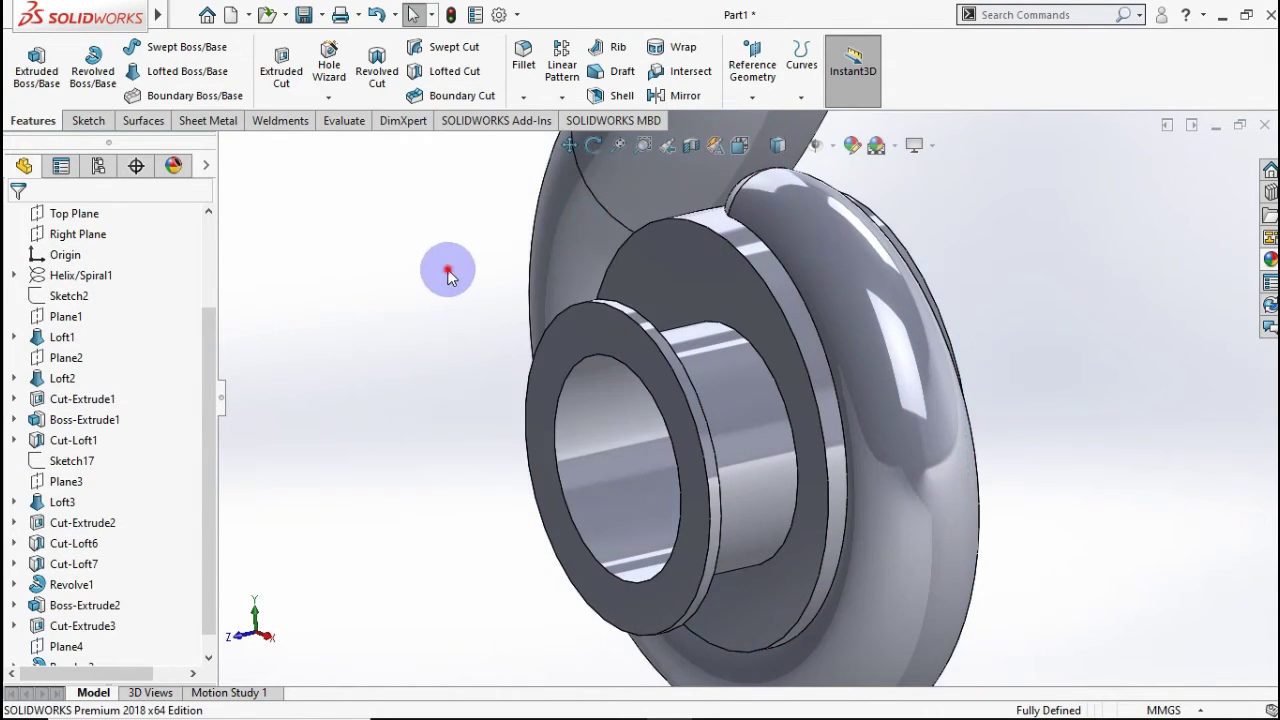
{"action": "middle_click_drag", "start_coordinate": [449, 305], "coordinate": [371, 306]}
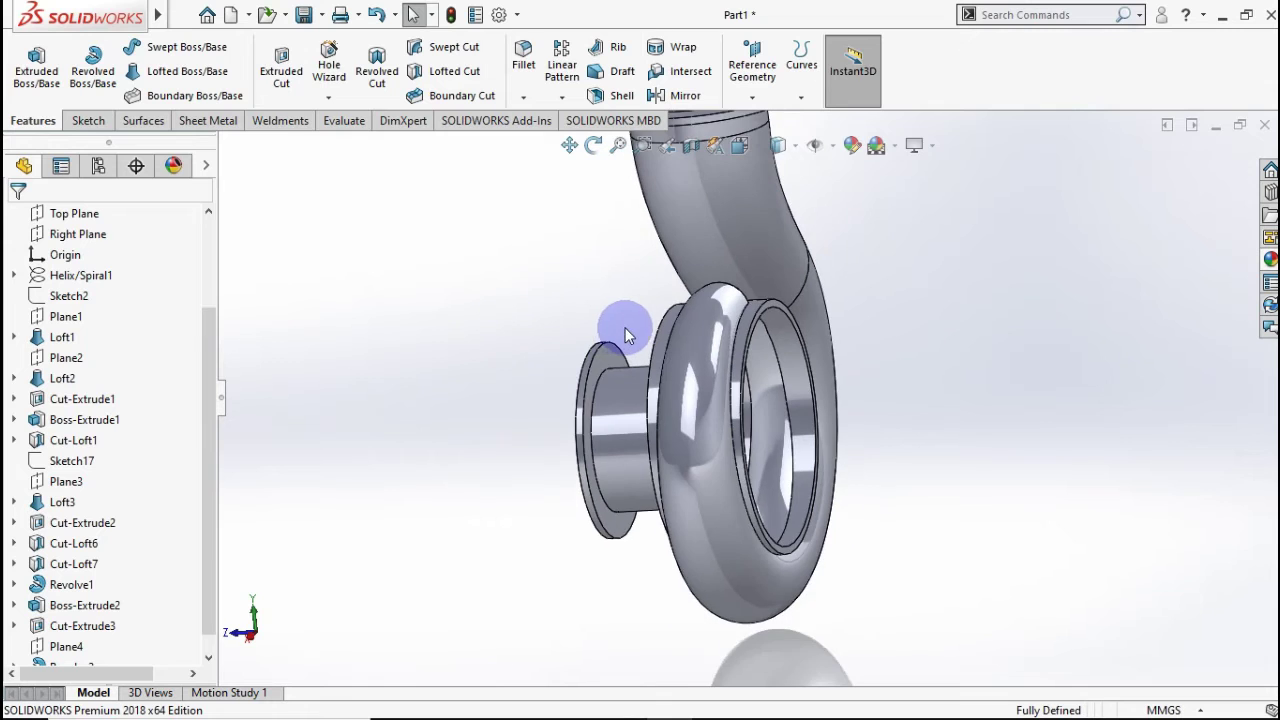
{"action": "middle_click_drag", "start_coordinate": [628, 336], "coordinate": [727, 311]}
{"action": "scroll", "coordinate": [715, 226], "scroll_direction": "down", "scroll_amount": 2}
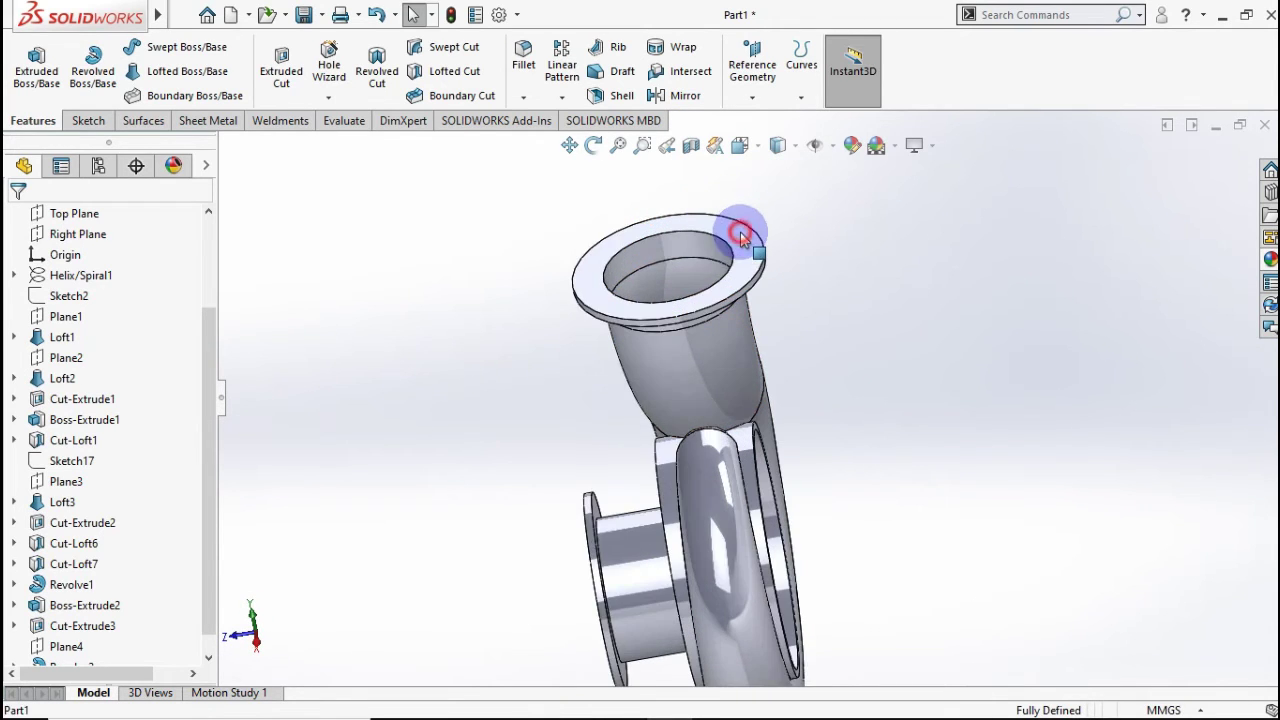
{"action": "left_click", "coordinate": [740, 235]}
{"action": "left_click", "coordinate": [821, 178]}
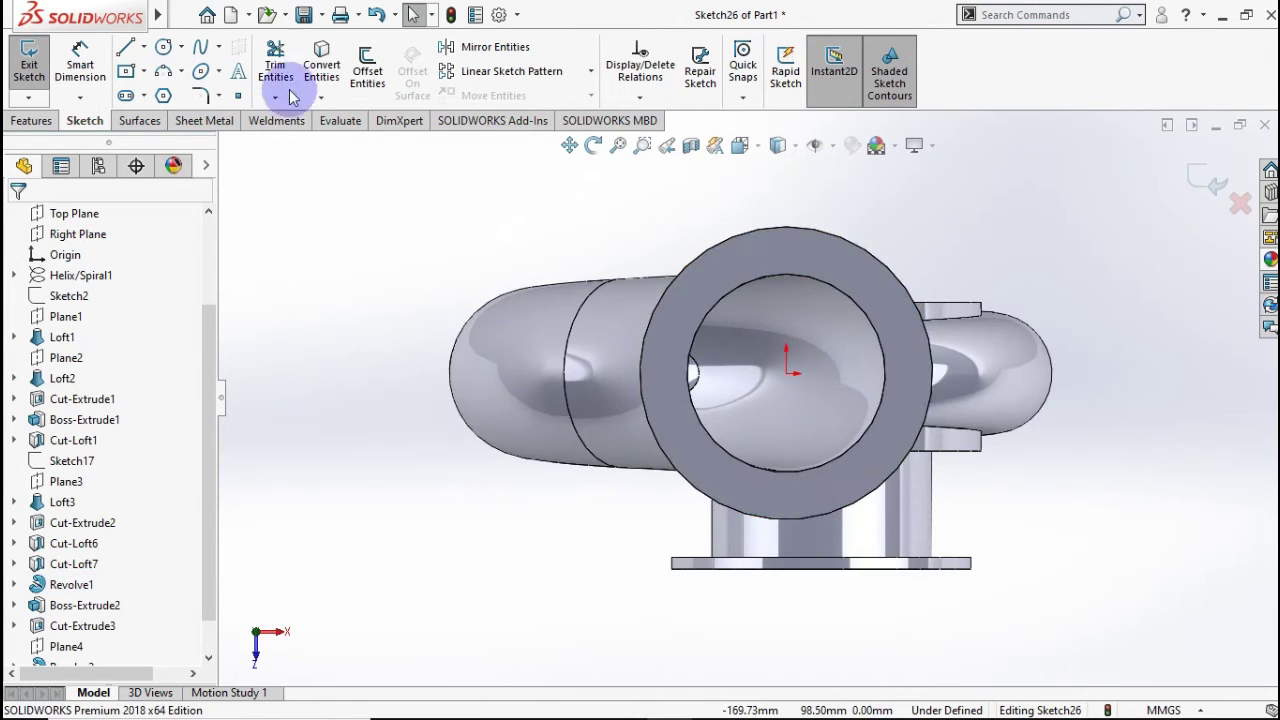
Draw a vertical centerline from inner to outer flange circle, add a midpoint point, and exit Sketch26.
{"action": "left_click", "coordinate": [146, 50]}
{"action": "left_click", "coordinate": [152, 88]}
{"action": "left_click", "coordinate": [871, 300]}
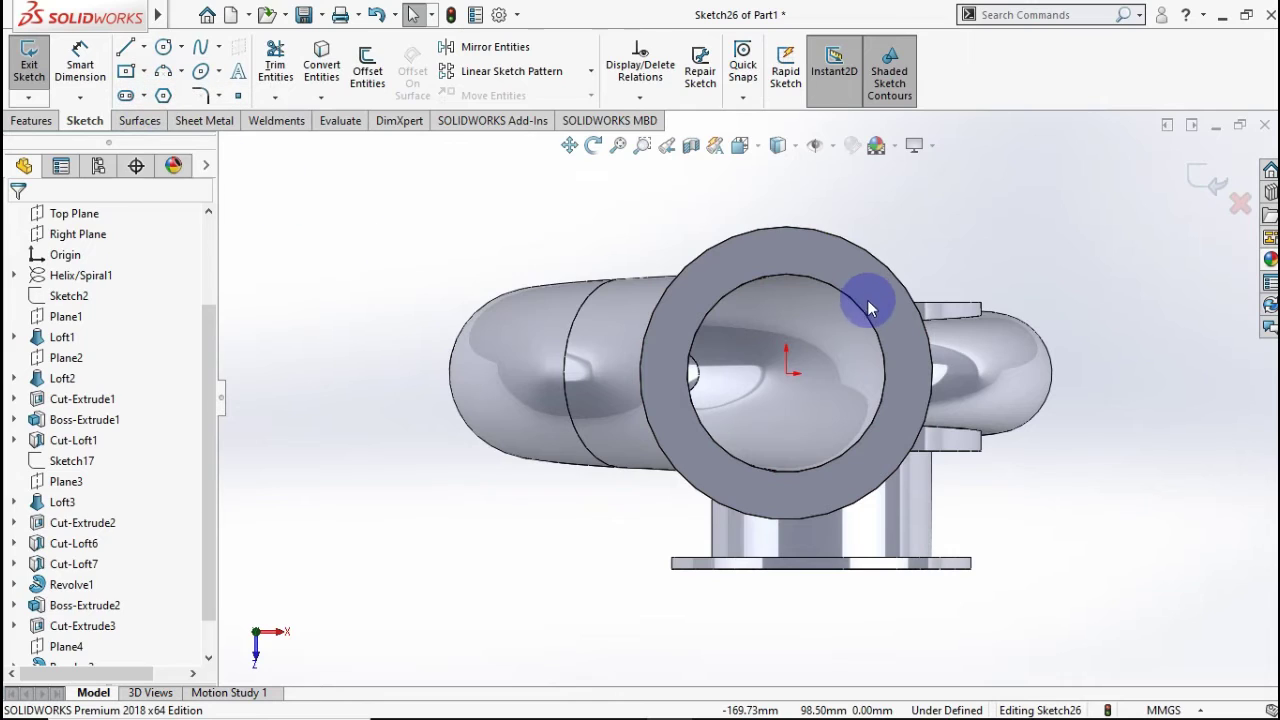
{"action": "scroll", "coordinate": [867, 312], "scroll_direction": "down", "scroll_amount": 4}
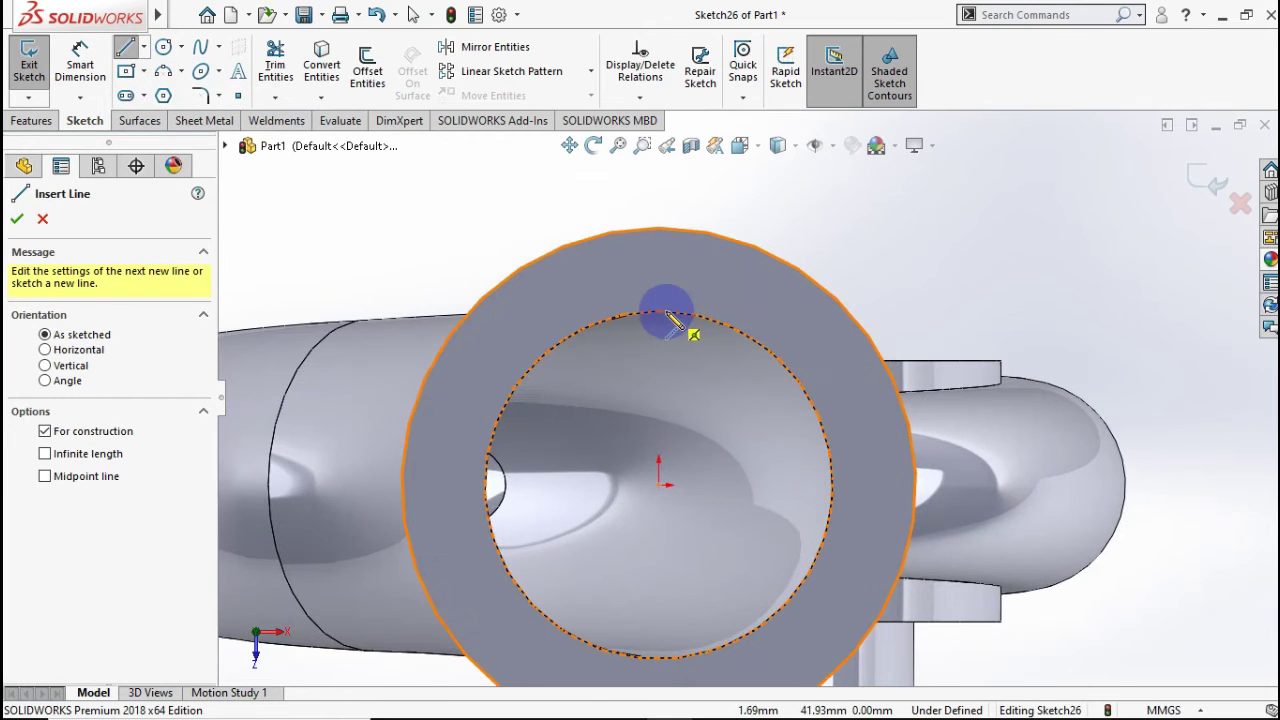
{"action": "left_click", "coordinate": [660, 313]}
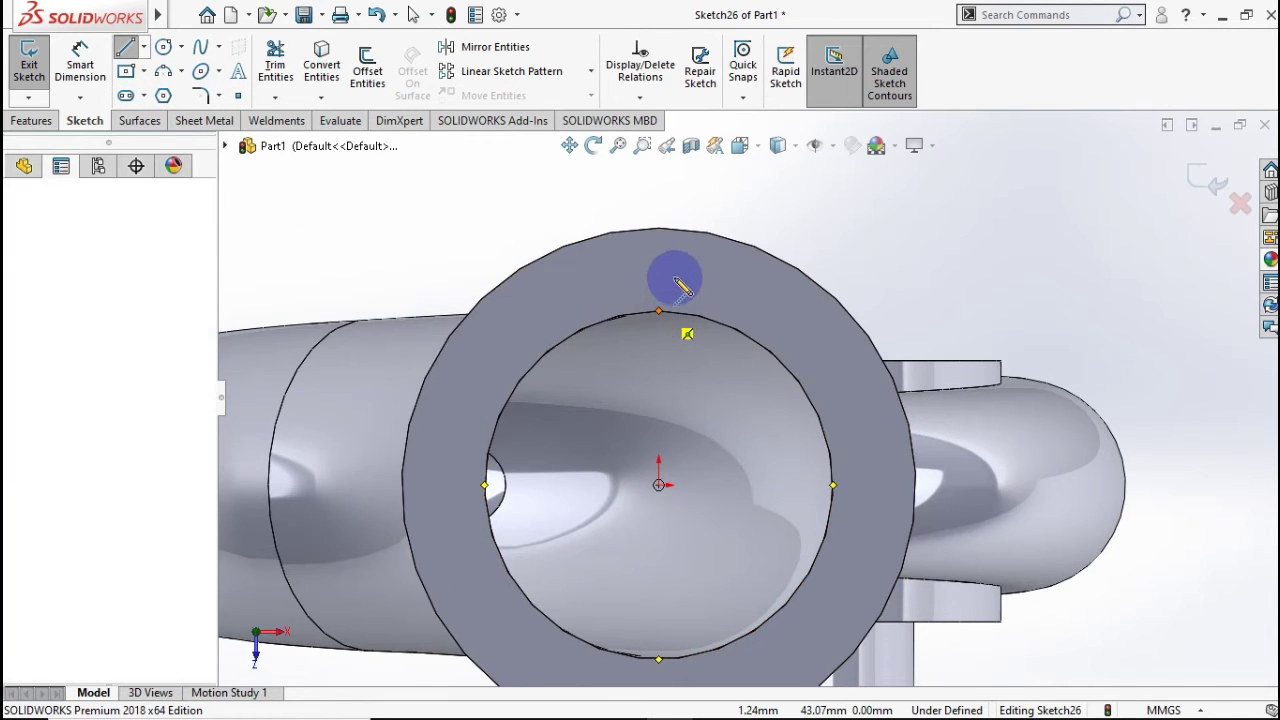
{"action": "double_click", "coordinate": [659, 229]}
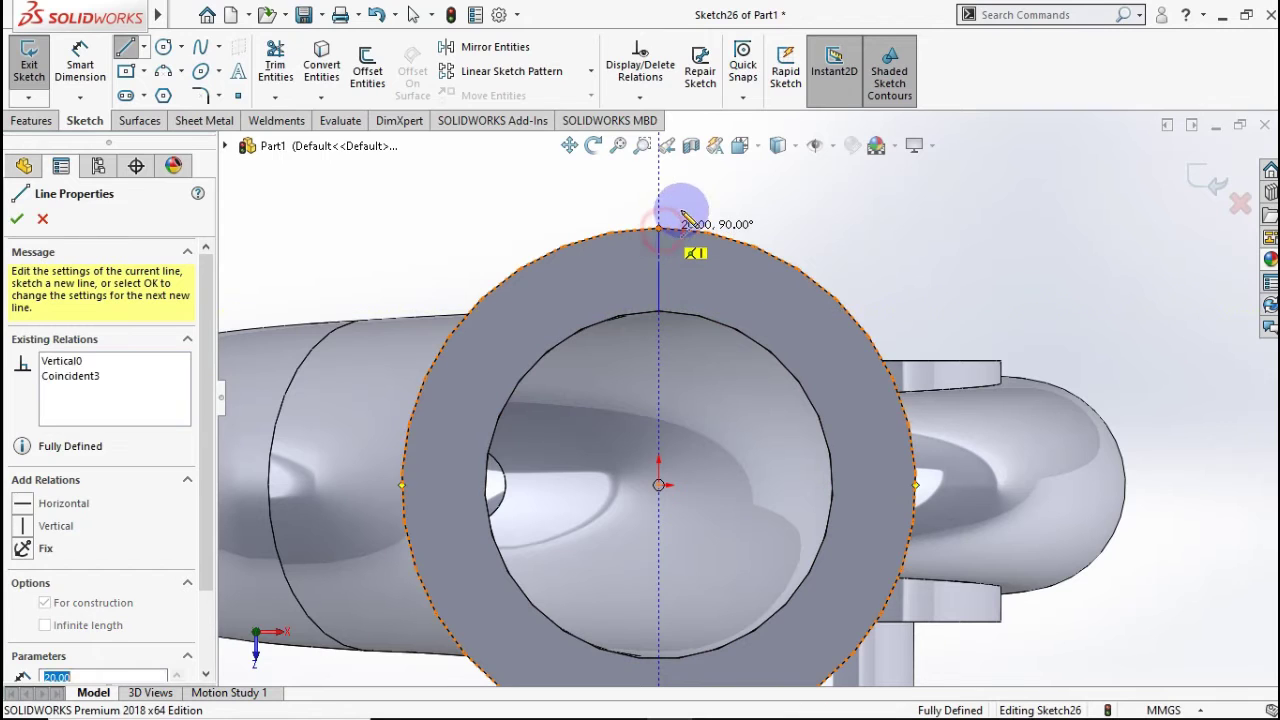
{"action": "key", "text": "Escape"}
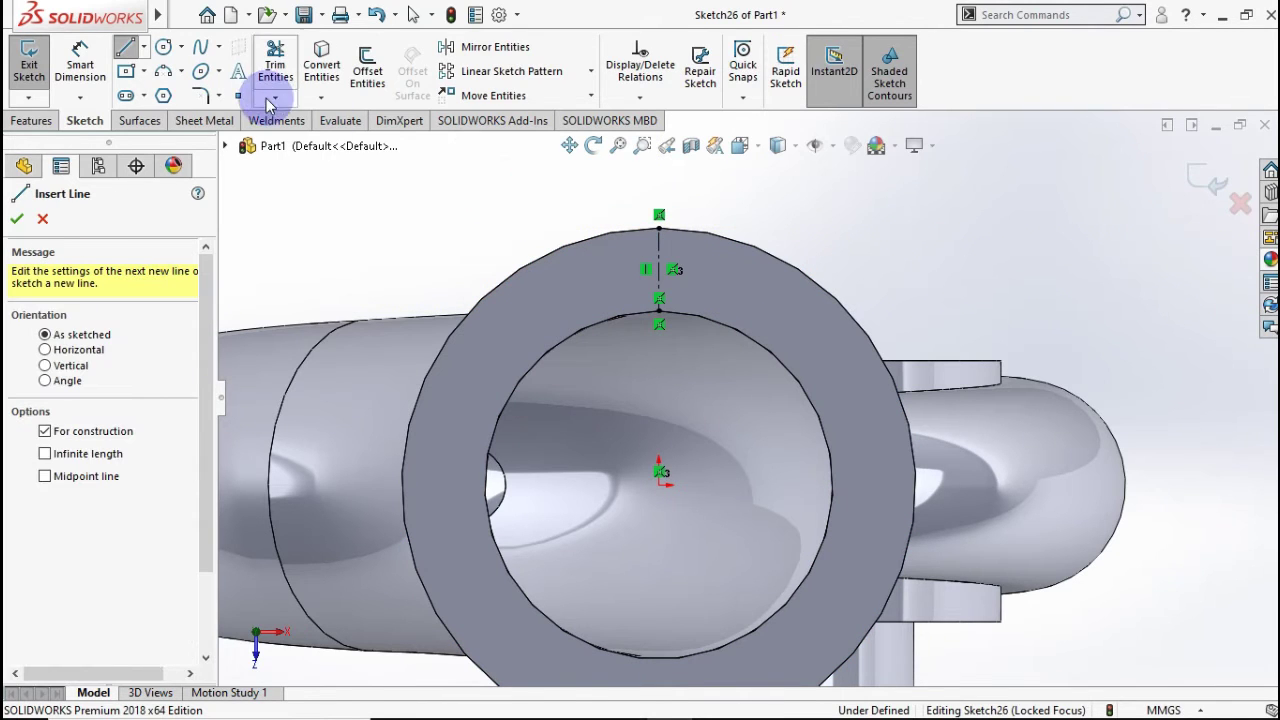
{"action": "left_click", "coordinate": [238, 96]}
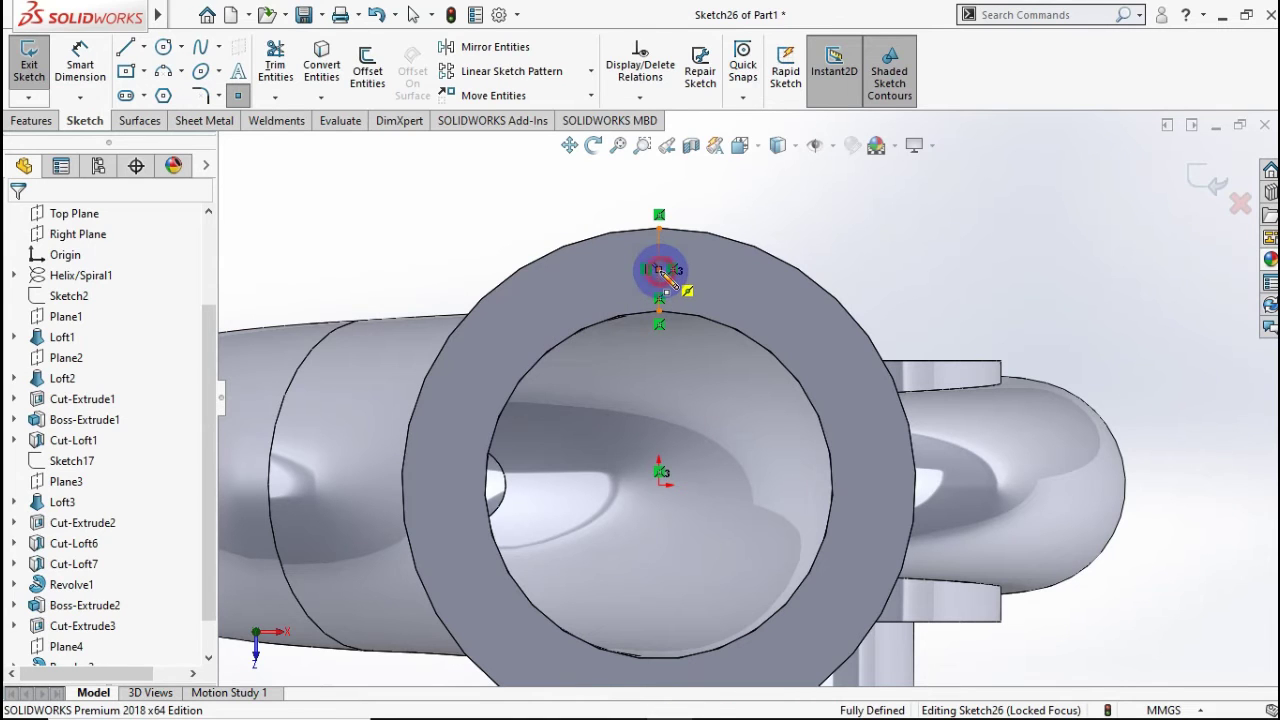
{"action": "left_click", "coordinate": [662, 272]}
{"action": "left_click", "coordinate": [1210, 178]}
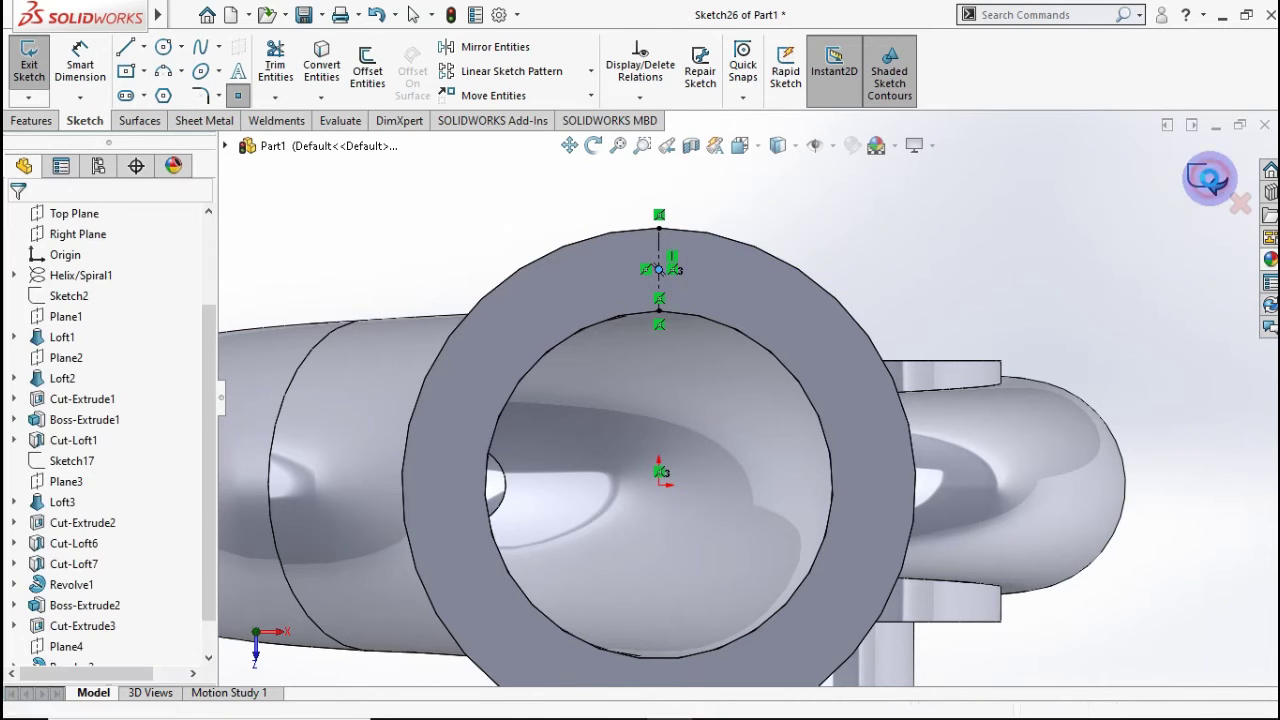
{"action": "left_click", "coordinate": [801, 206]}
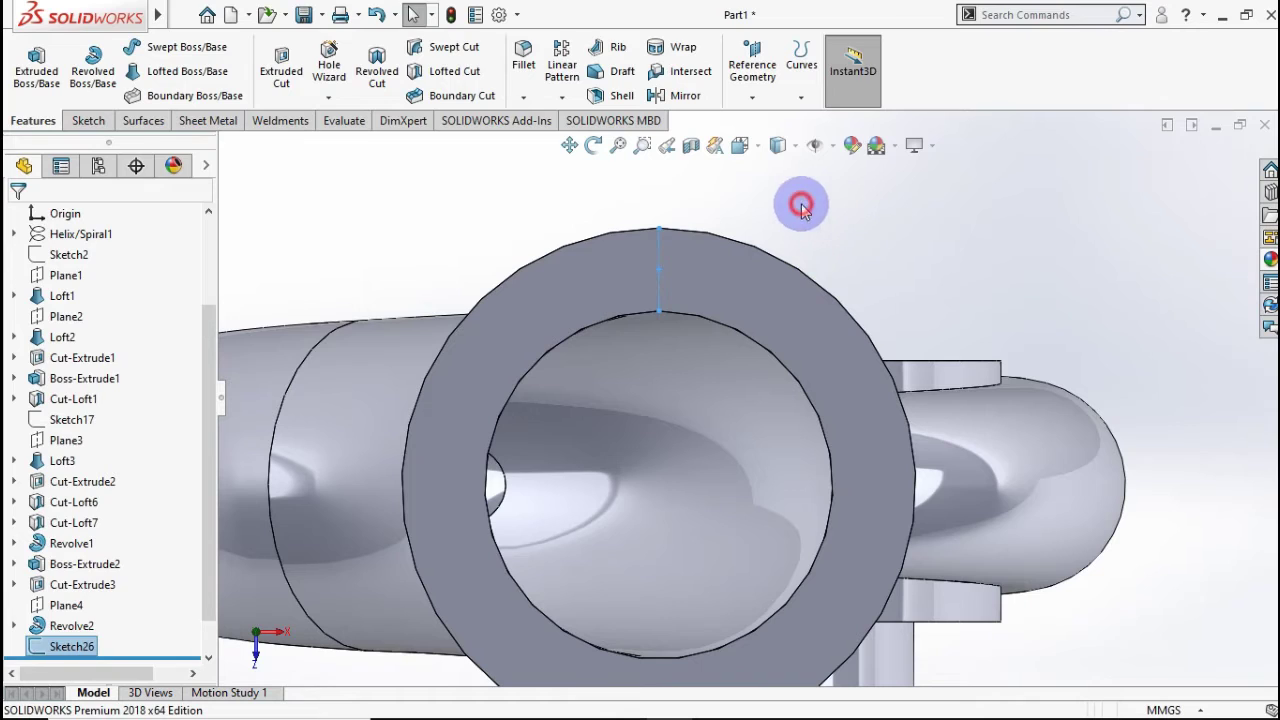
Start a Hole Wizard ISO dowel hole, size Ø10.0, with end condition Up To Surface.
{"action": "left_click", "coordinate": [330, 62]}
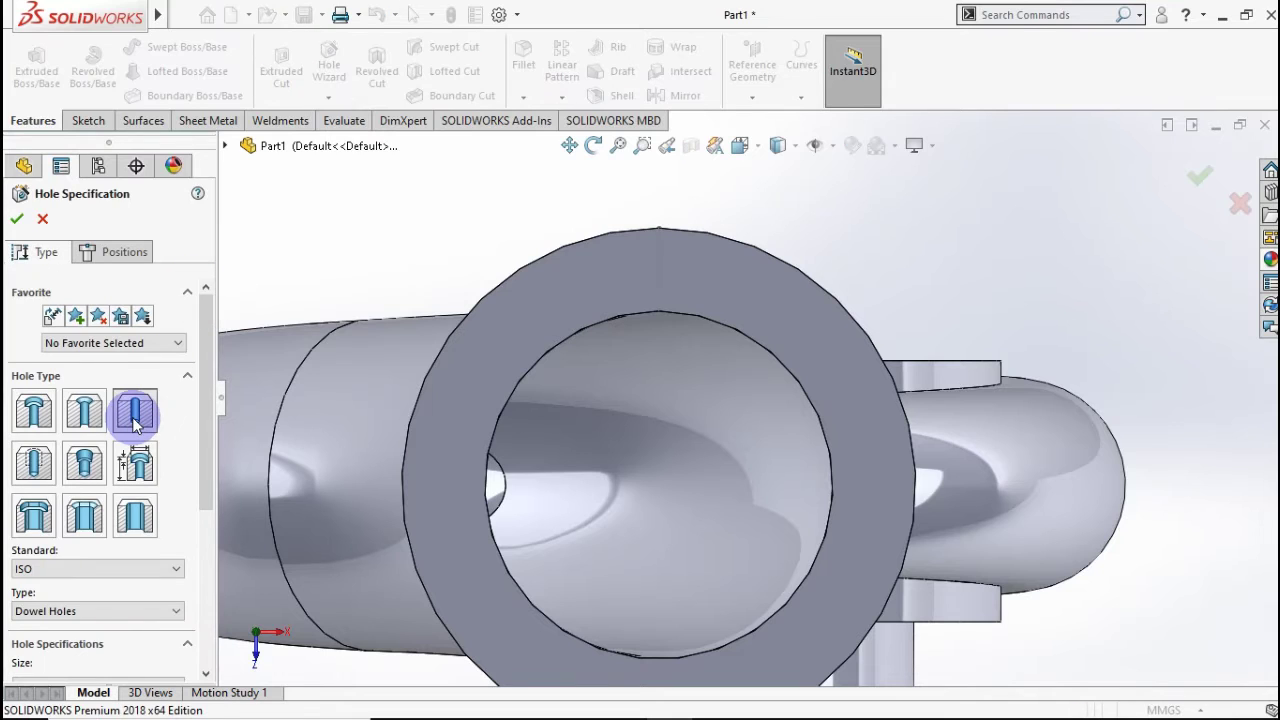
{"action": "left_click_drag", "start_coordinate": [200, 380], "coordinate": [171, 434]}
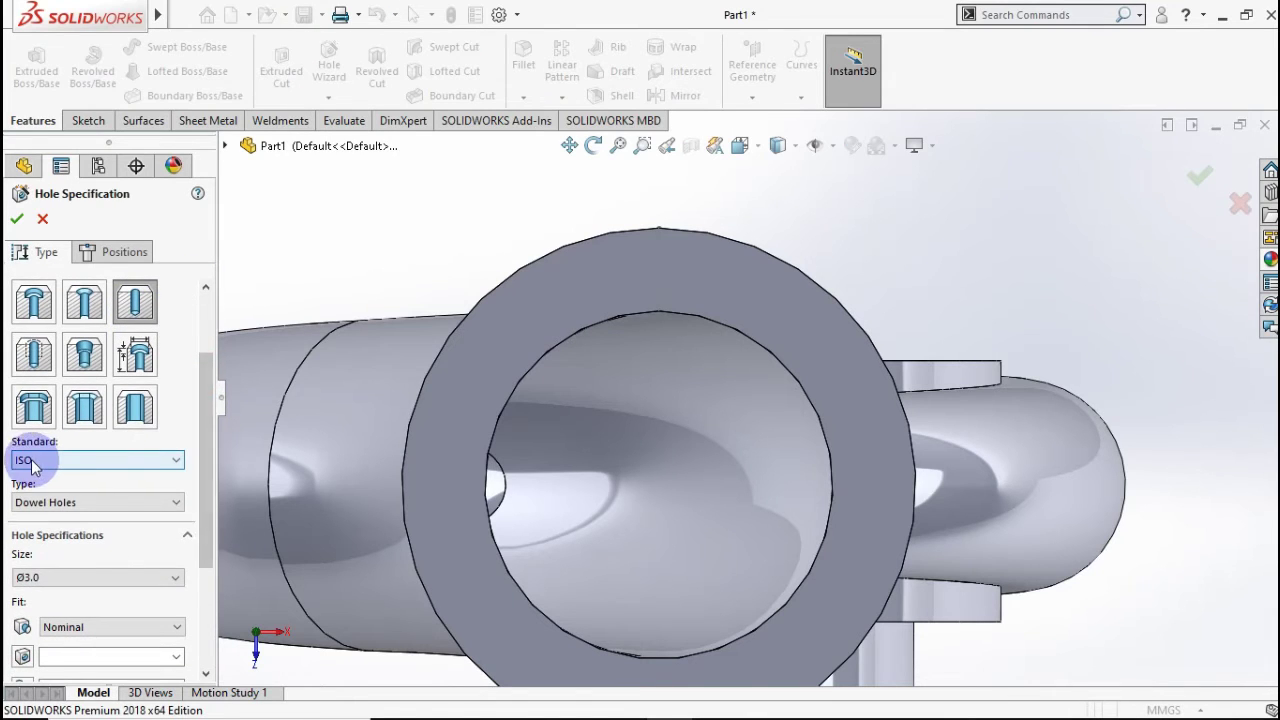
{"action": "left_click", "coordinate": [55, 502]}
{"action": "left_click", "coordinate": [44, 580]}
{"action": "left_click", "coordinate": [50, 578]}
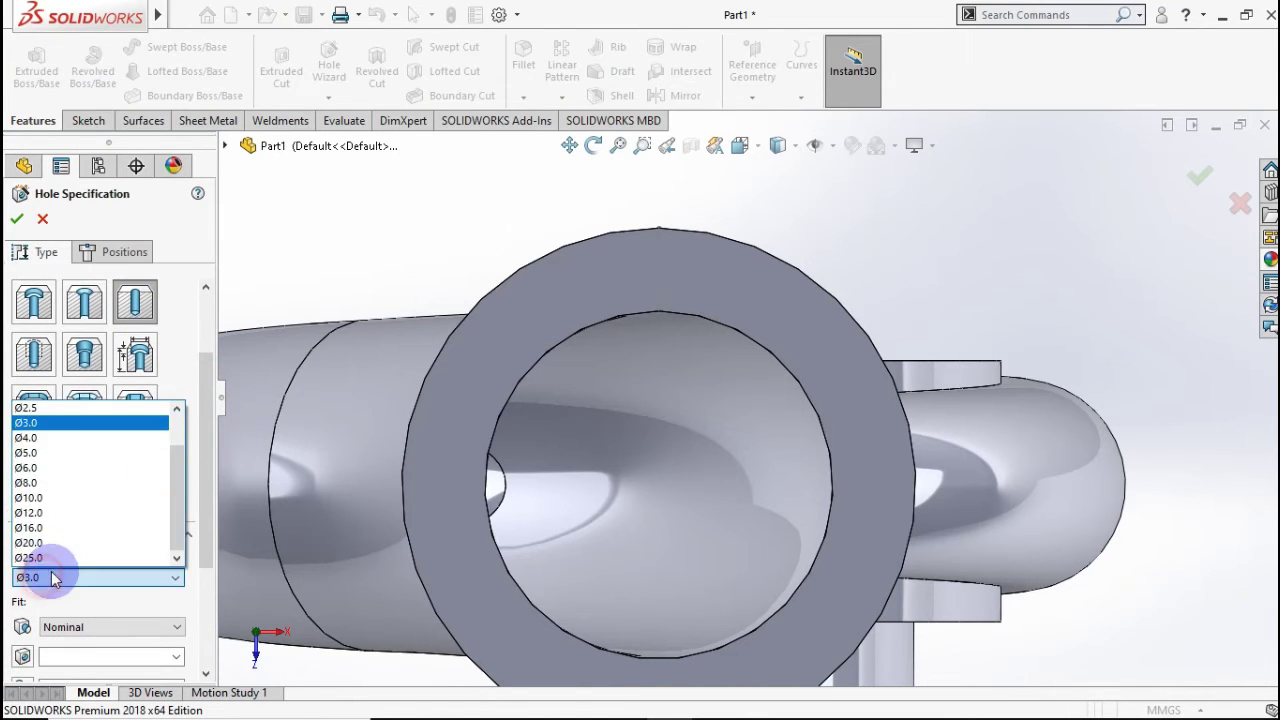
{"action": "left_click", "coordinate": [44, 498]}
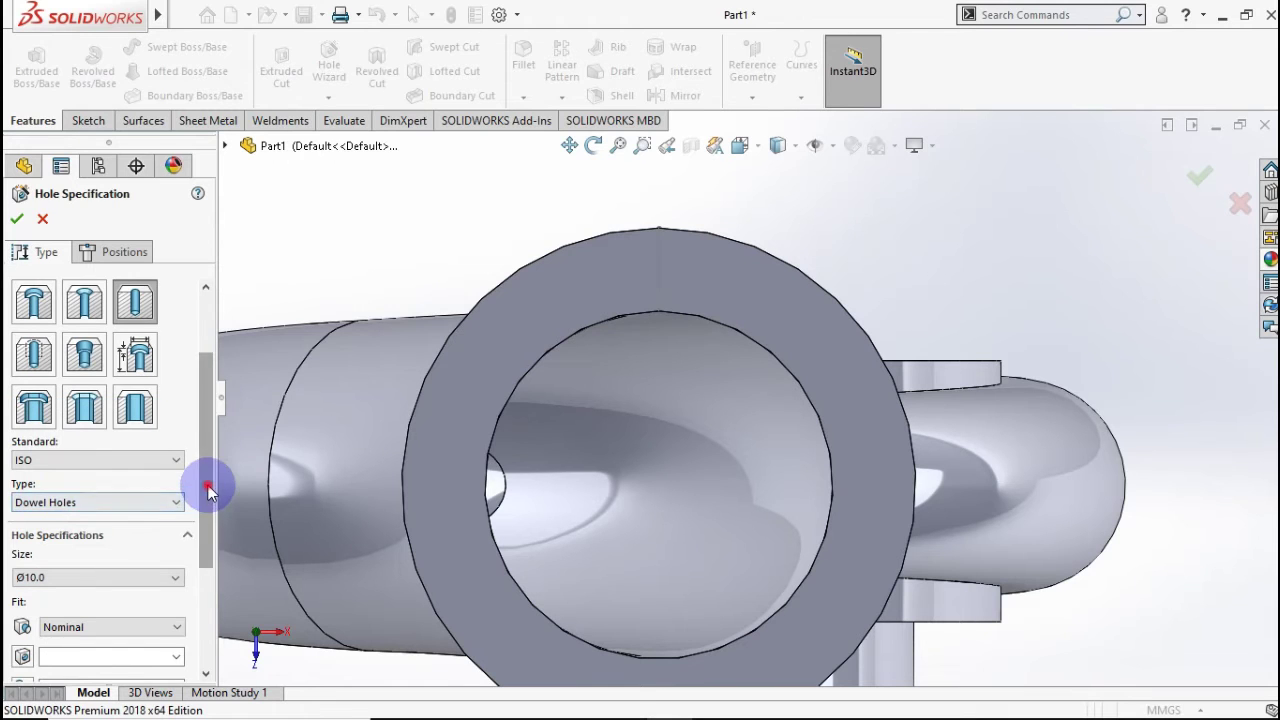
{"action": "left_click_drag", "start_coordinate": [205, 495], "coordinate": [196, 566]}
{"action": "left_click", "coordinate": [94, 622]}
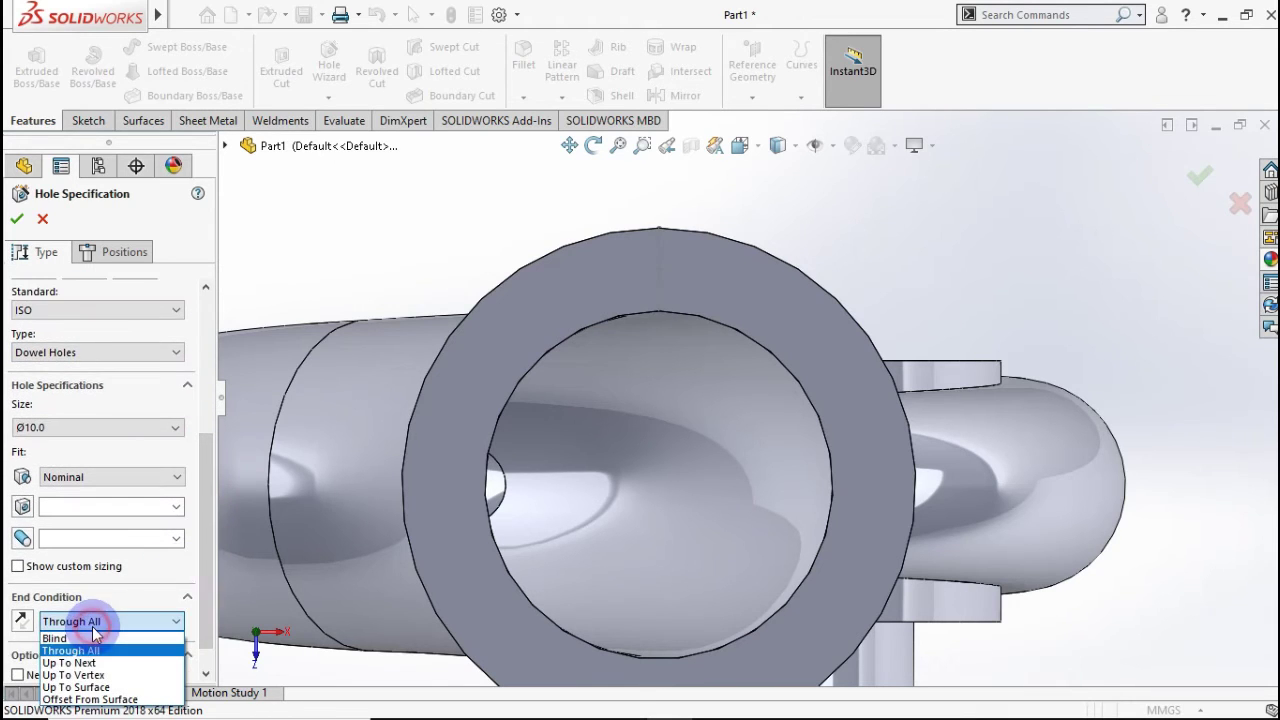
{"action": "left_click", "coordinate": [88, 640]}
{"action": "left_click", "coordinate": [122, 621]}
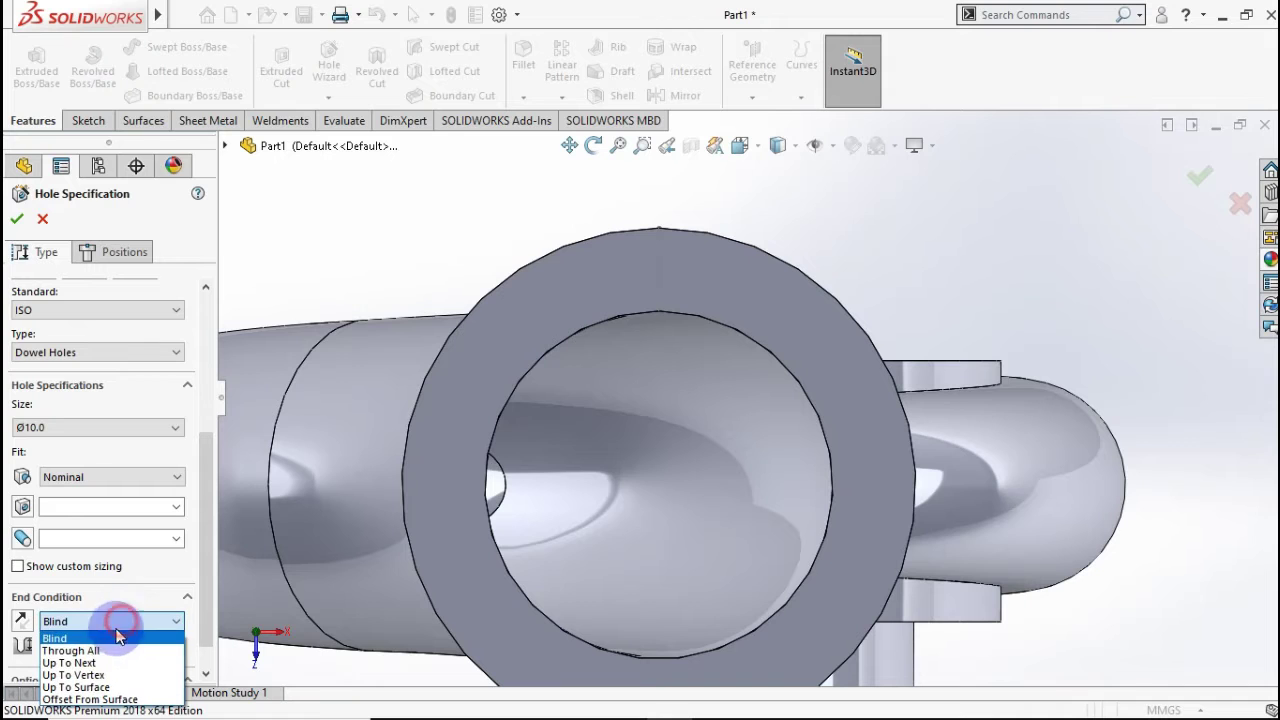
{"action": "left_click", "coordinate": [110, 687]}
Pick the outlet flange face as end surface, place the hole on the flange rim, and confirm.
{"action": "middle_click_drag", "start_coordinate": [386, 438], "coordinate": [309, 249]}
{"action": "scroll", "coordinate": [309, 249], "scroll_direction": "down", "scroll_amount": 3}
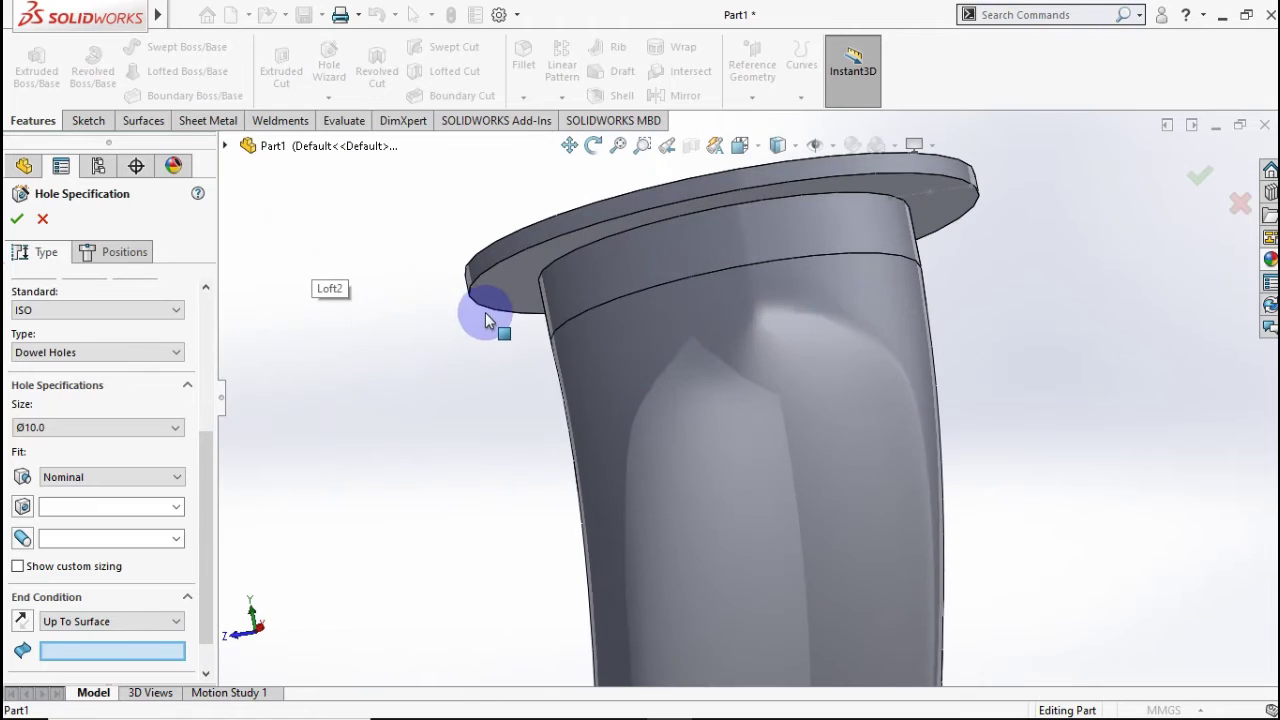
{"action": "left_click", "coordinate": [491, 313]}
{"action": "middle_click_drag", "start_coordinate": [417, 323], "coordinate": [537, 393]}
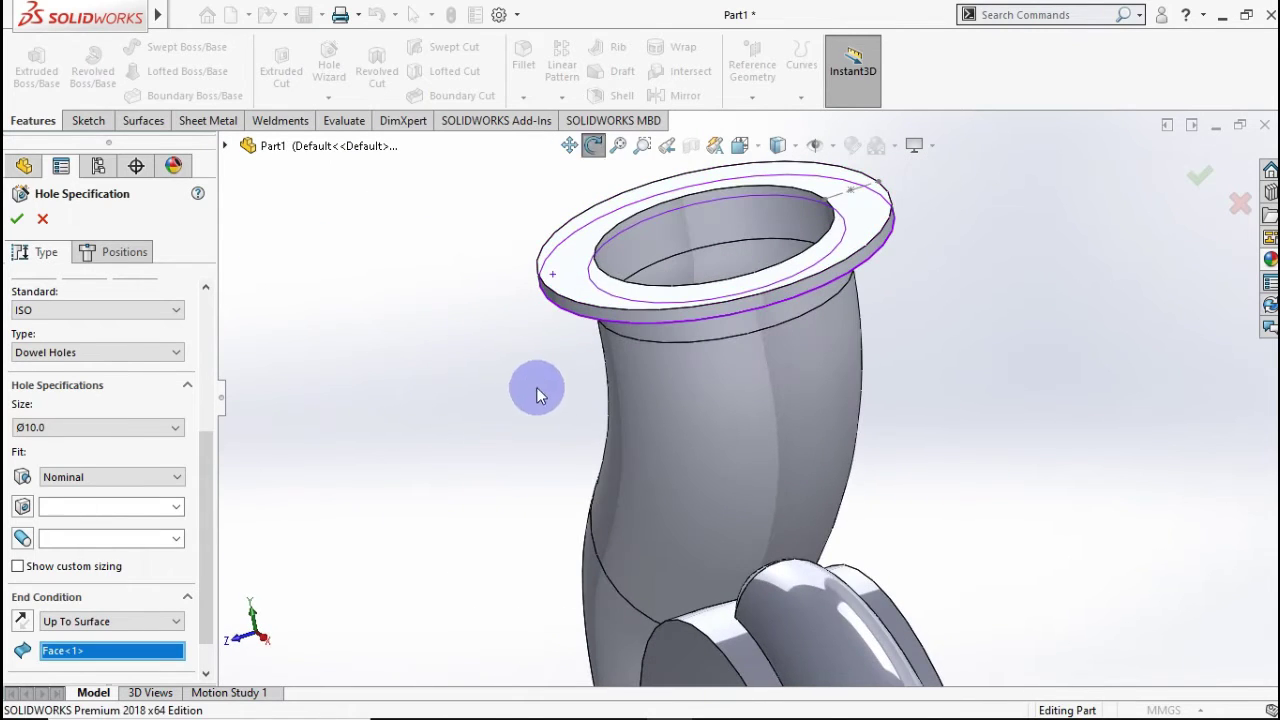
{"action": "left_click", "coordinate": [158, 256]}
{"action": "left_click", "coordinate": [106, 414]}
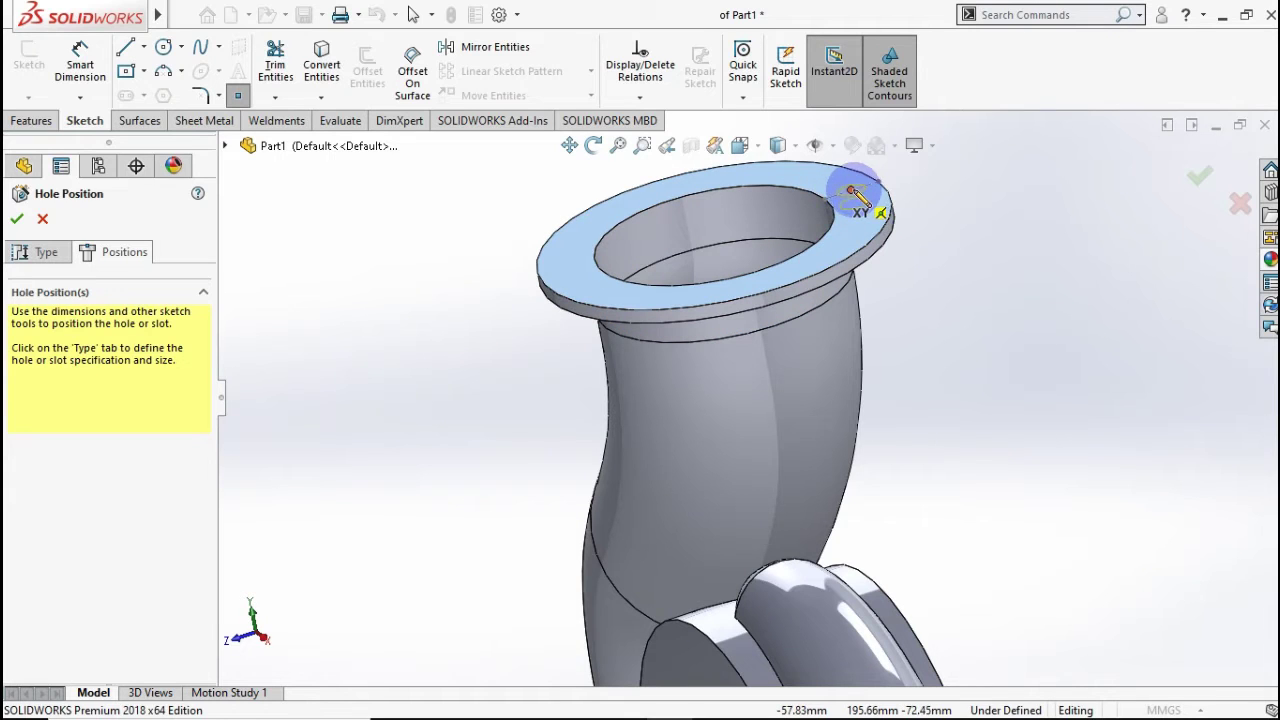
{"action": "middle_click_drag", "start_coordinate": [871, 200], "coordinate": [808, 258]}
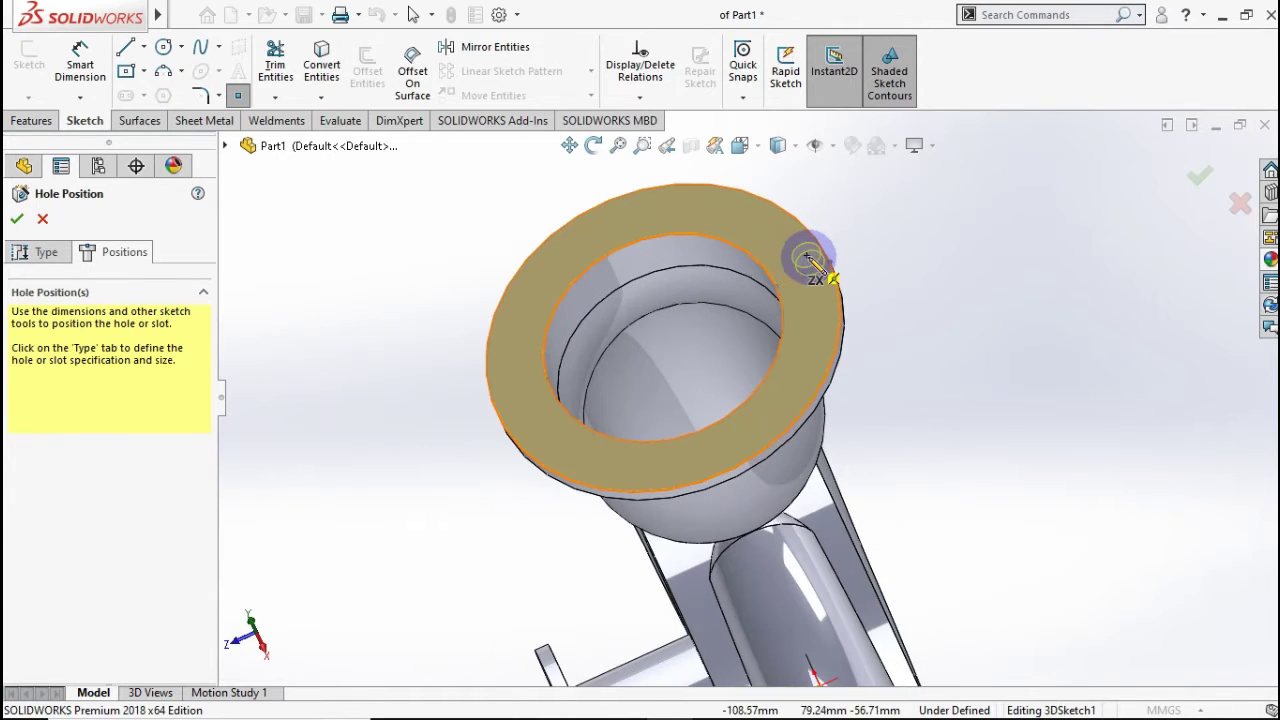
{"action": "left_click", "coordinate": [800, 275]}
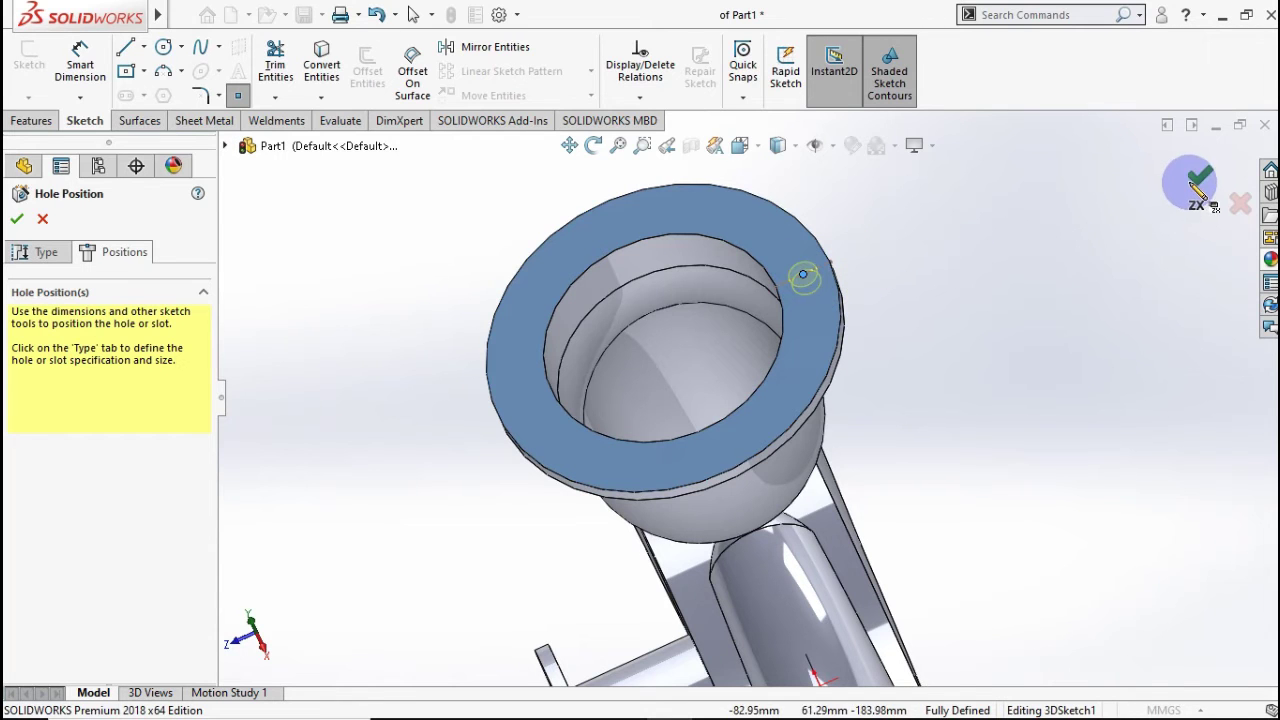
{"action": "middle_click_drag", "start_coordinate": [877, 374], "coordinate": [766, 371]}
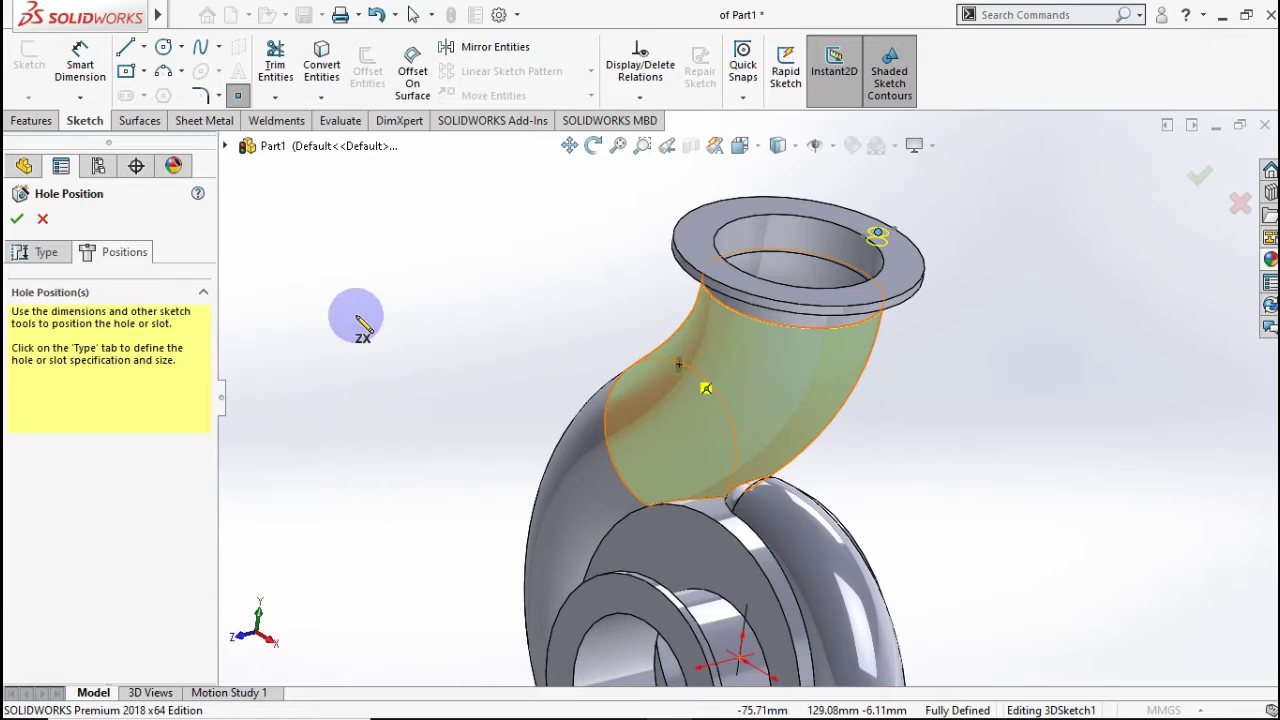
{"action": "left_click", "coordinate": [25, 240]}
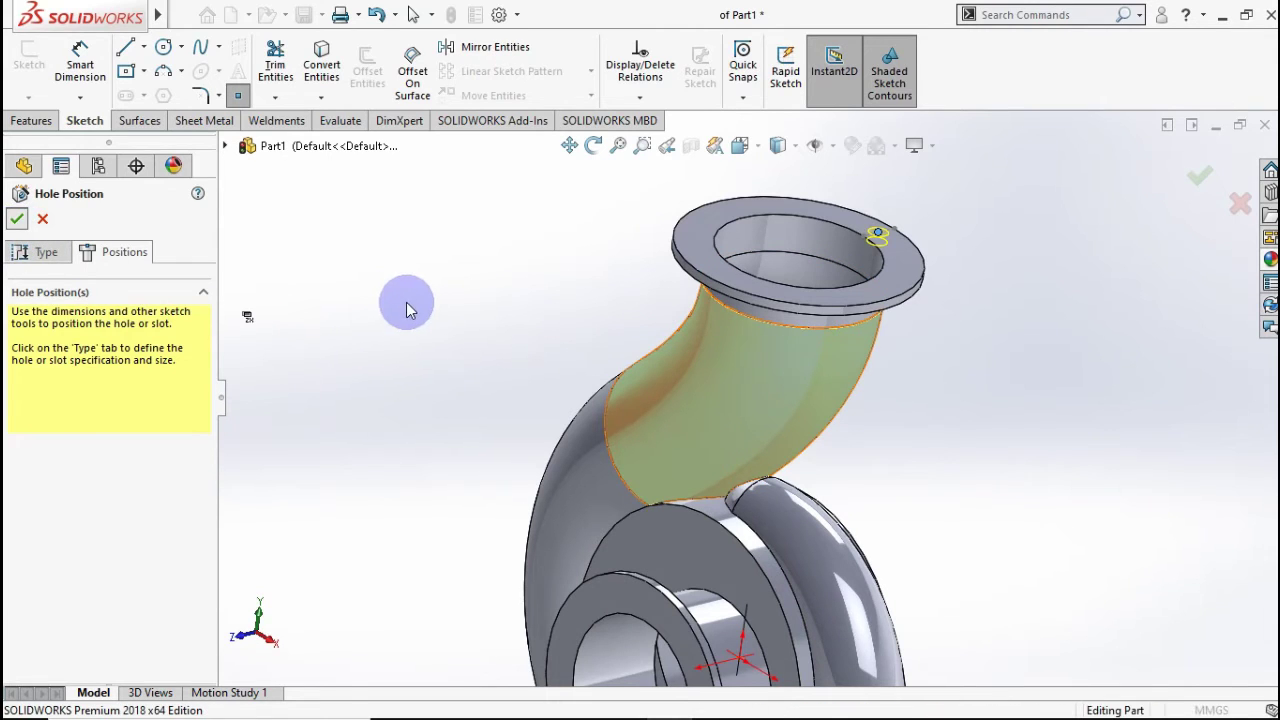
Roll back above Ø10.0mm Dowel Hole1 and open a sketch on Revolve2's inlet ring face.
{"action": "scroll", "coordinate": [368, 410], "scroll_direction": "down", "scroll_amount": 2}
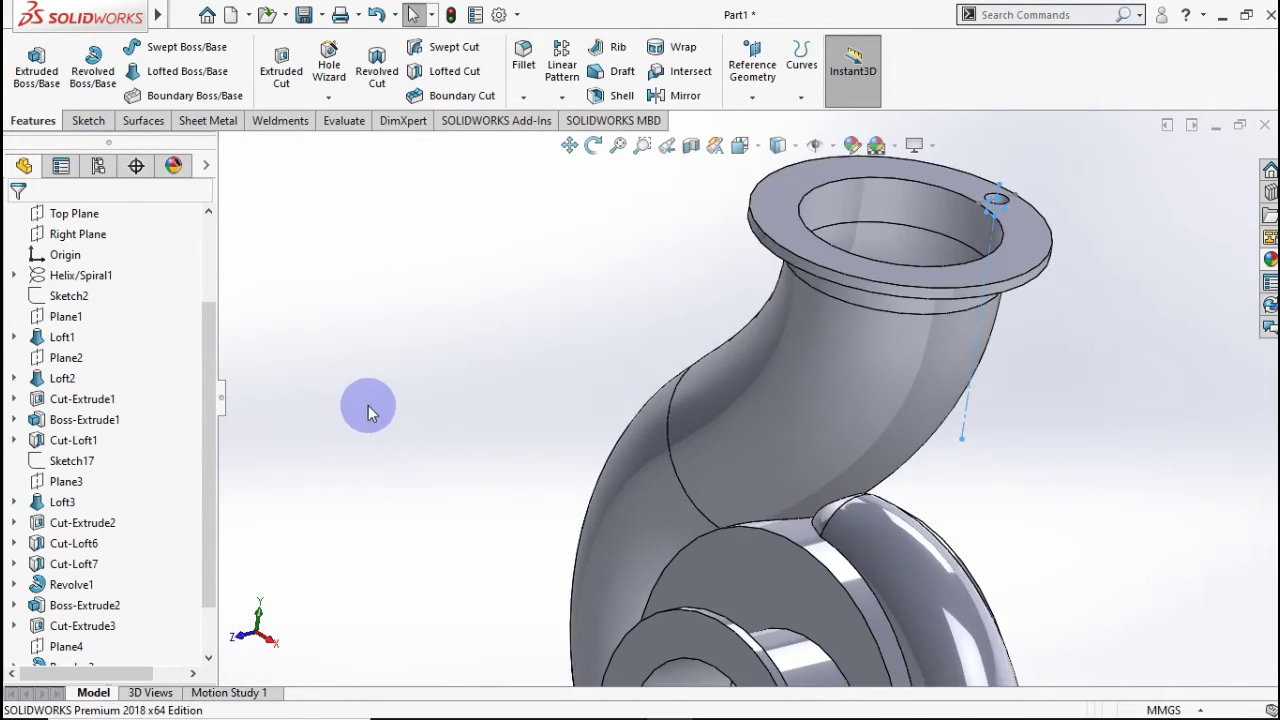
{"action": "scroll", "coordinate": [210, 466], "scroll_direction": "down", "scroll_amount": 1}
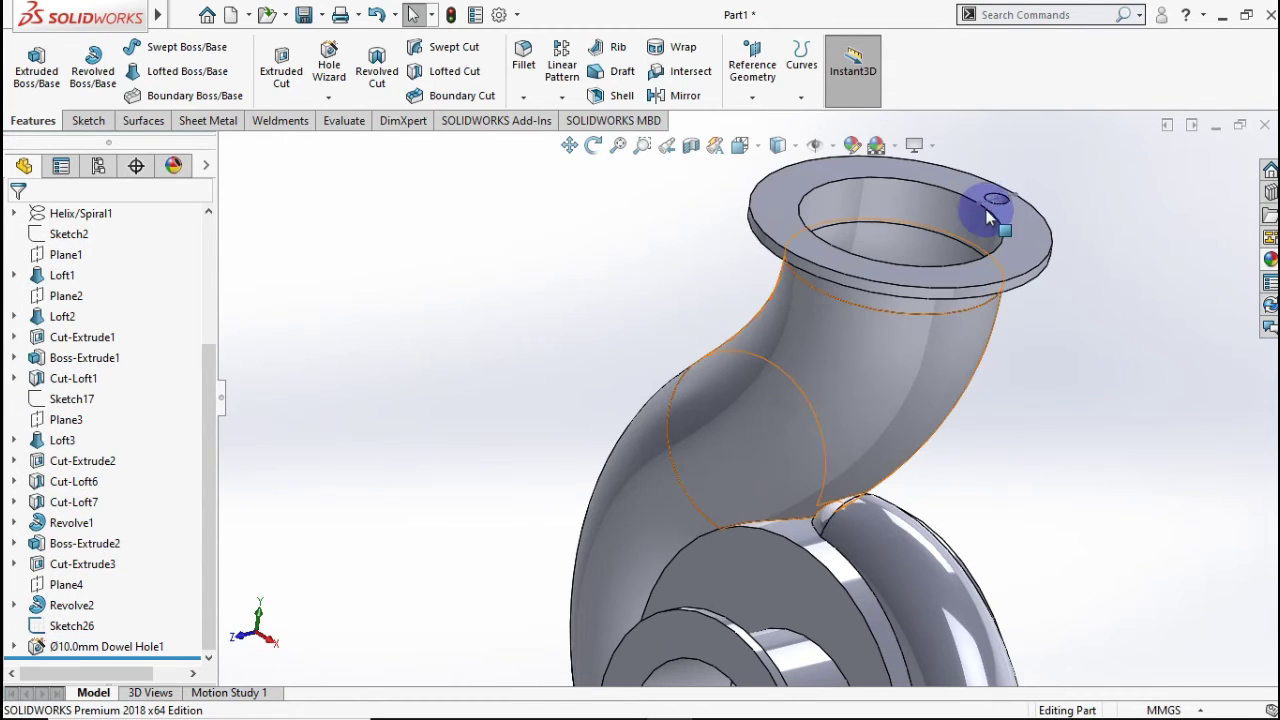
{"action": "scroll", "coordinate": [986, 209], "scroll_direction": "up", "scroll_amount": 1}
{"action": "scroll", "coordinate": [940, 265], "scroll_direction": "up", "scroll_amount": 1}
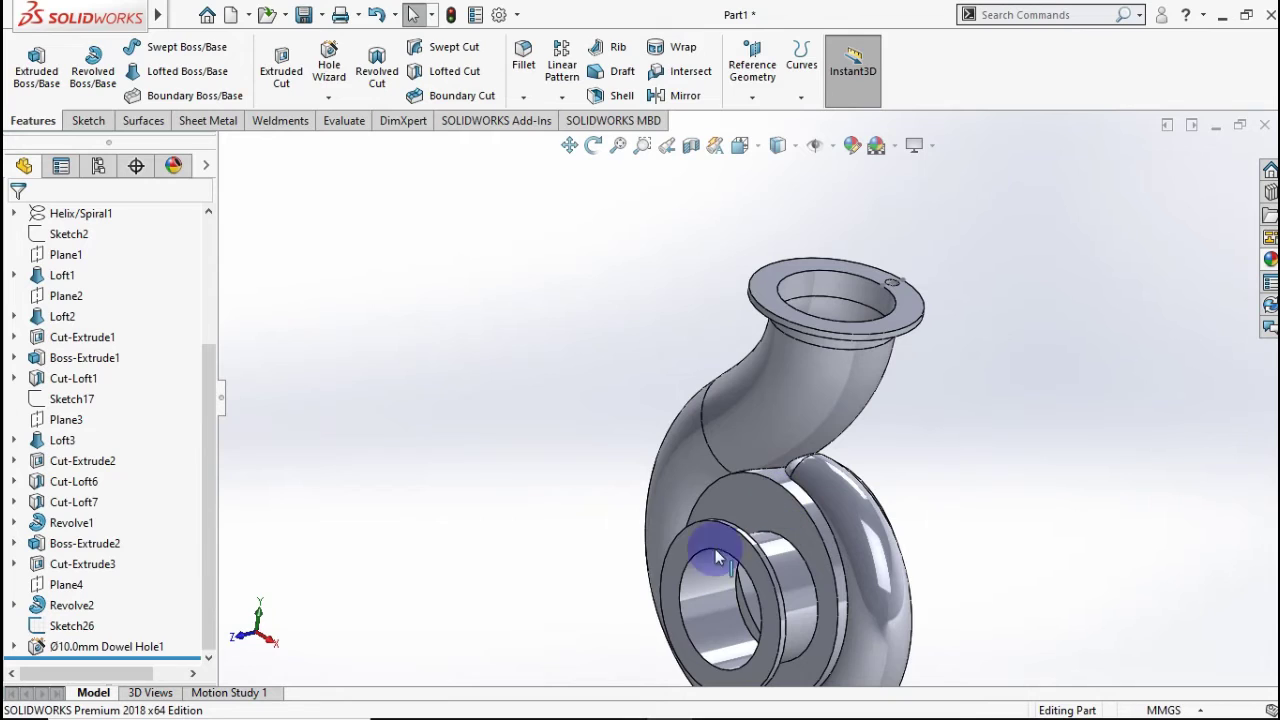
{"action": "left_click_drag", "start_coordinate": [92, 654], "coordinate": [95, 636]}
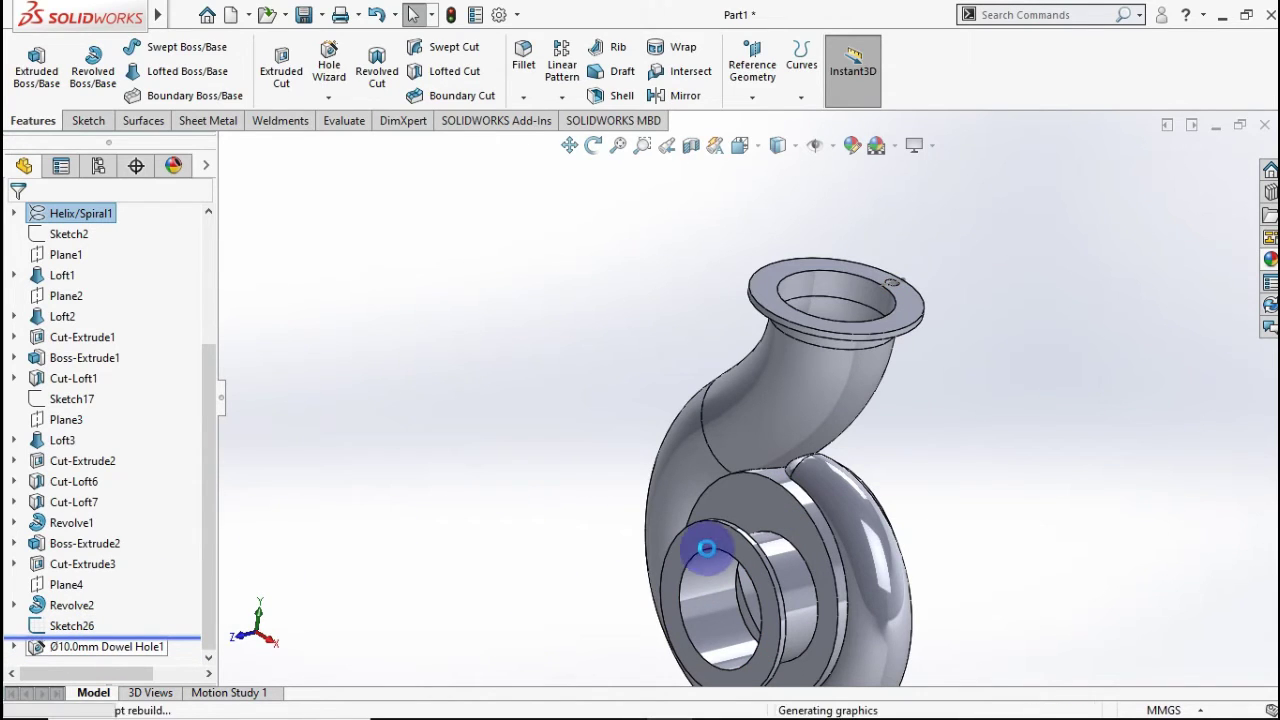
{"action": "scroll", "coordinate": [692, 553], "scroll_direction": "down", "scroll_amount": 2}
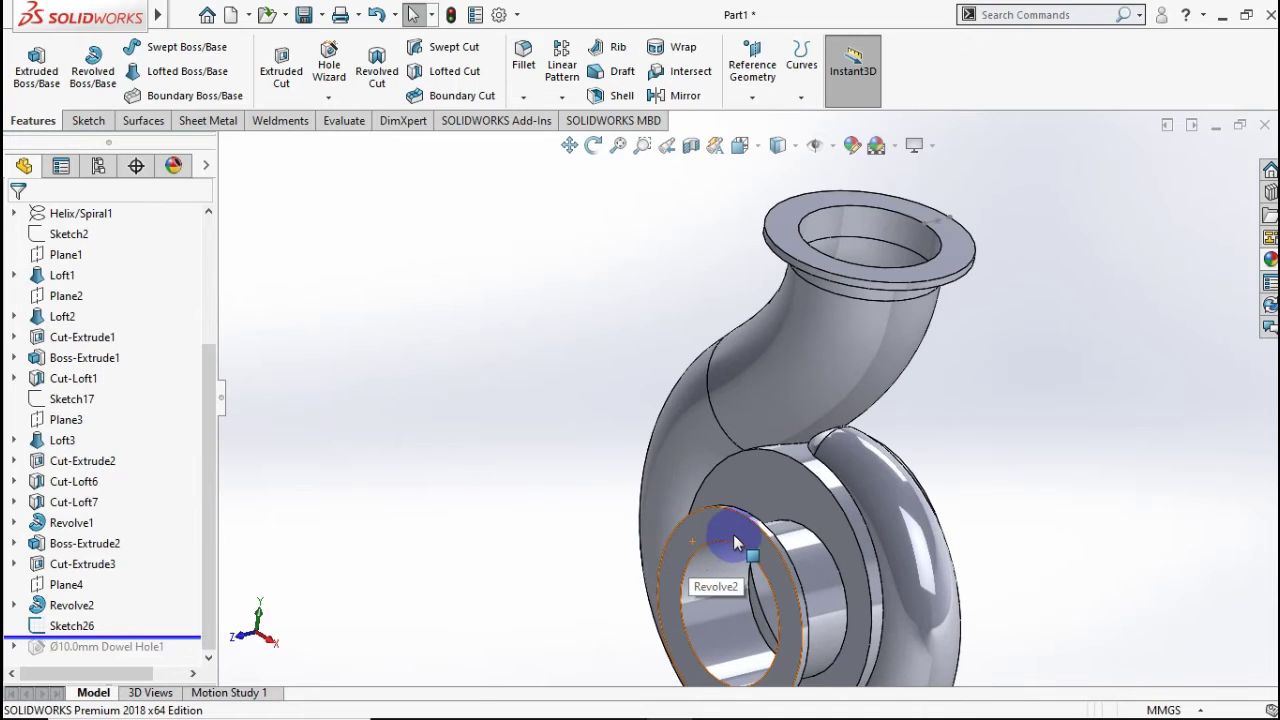
{"action": "left_click", "coordinate": [731, 524]}
{"action": "left_click", "coordinate": [820, 478]}
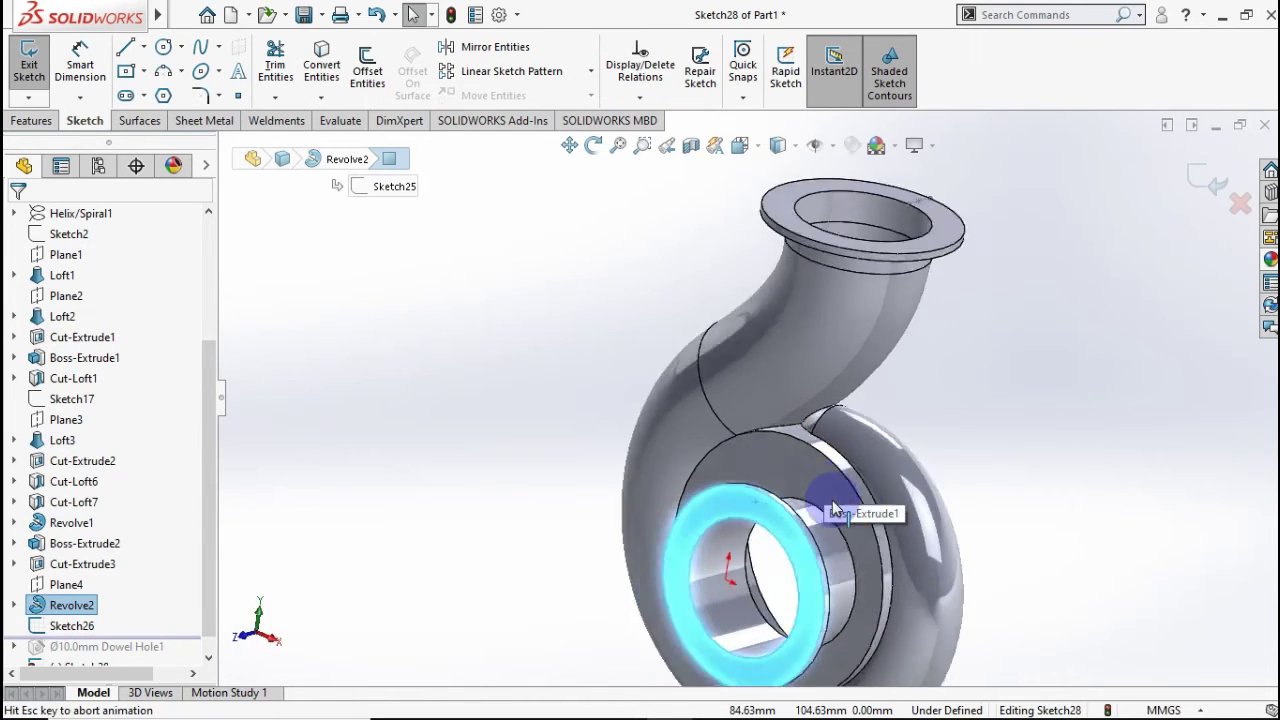
Draw a vertical centerline across the inlet flange ring with a midpoint point, then exit Sketch28.
{"action": "scroll", "coordinate": [779, 388], "scroll_direction": "down", "scroll_amount": 5}
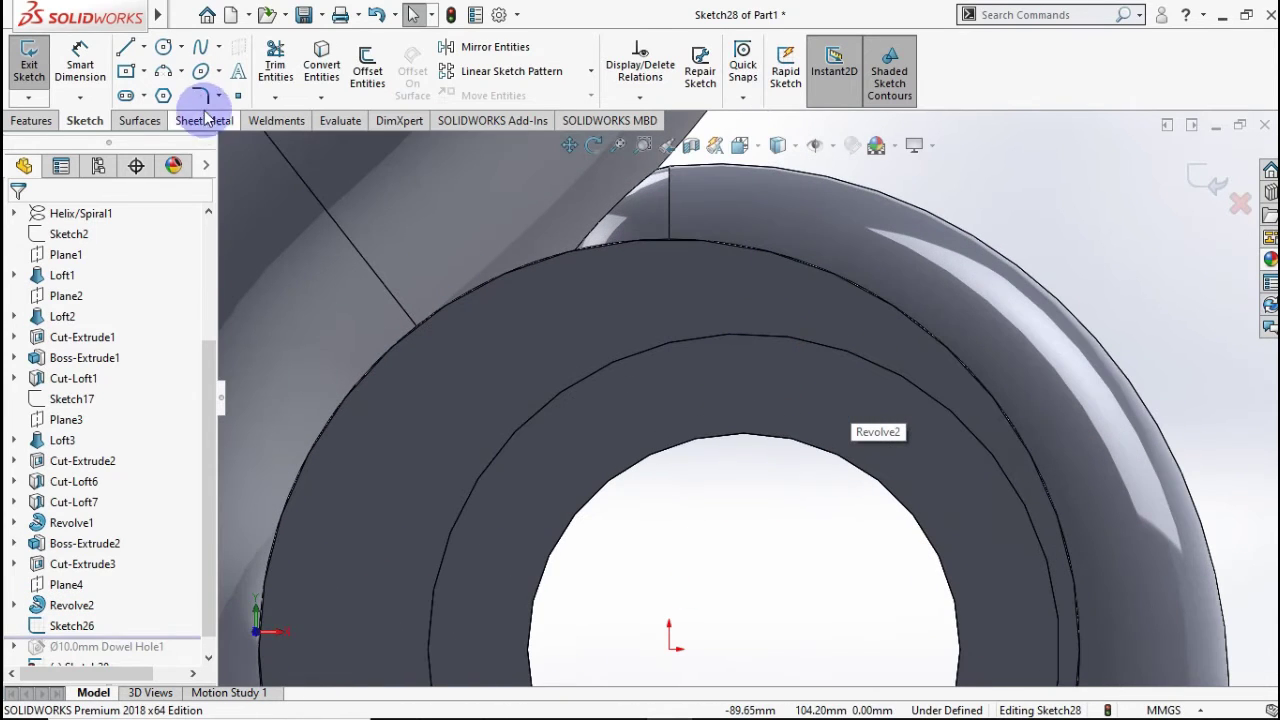
{"action": "left_click", "coordinate": [143, 47]}
{"action": "left_click", "coordinate": [145, 91]}
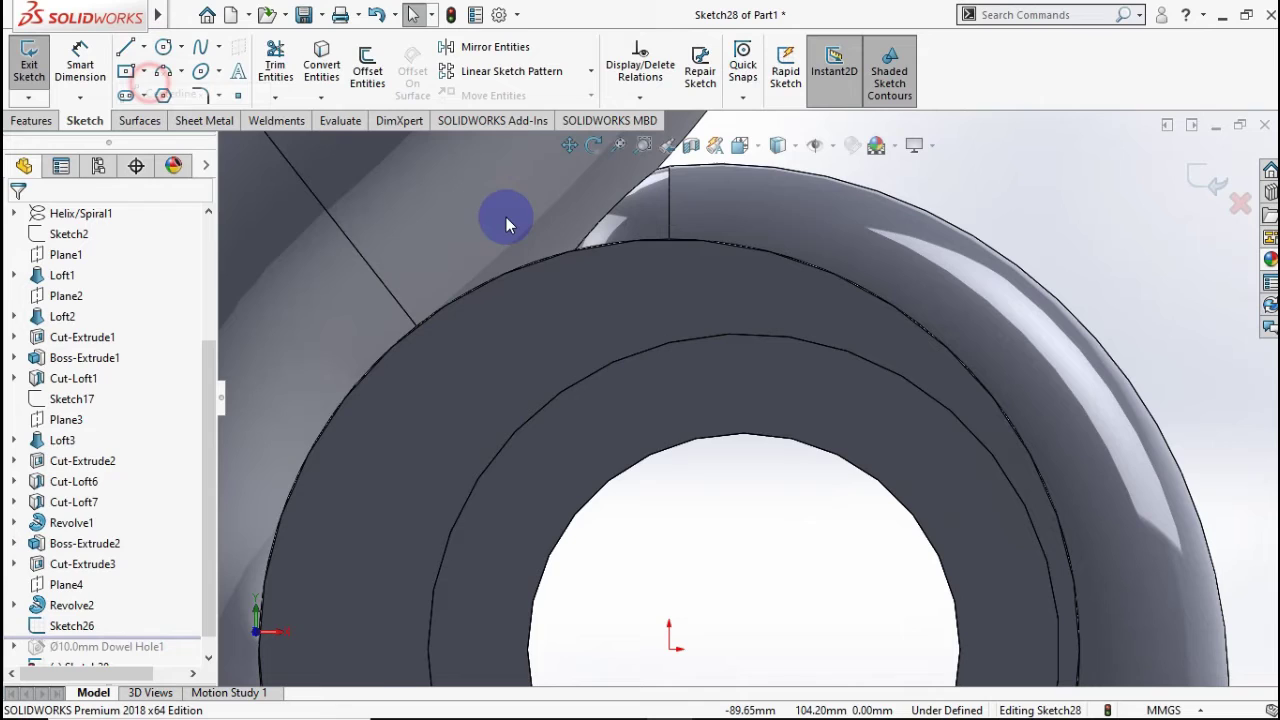
{"action": "left_click", "coordinate": [746, 438]}
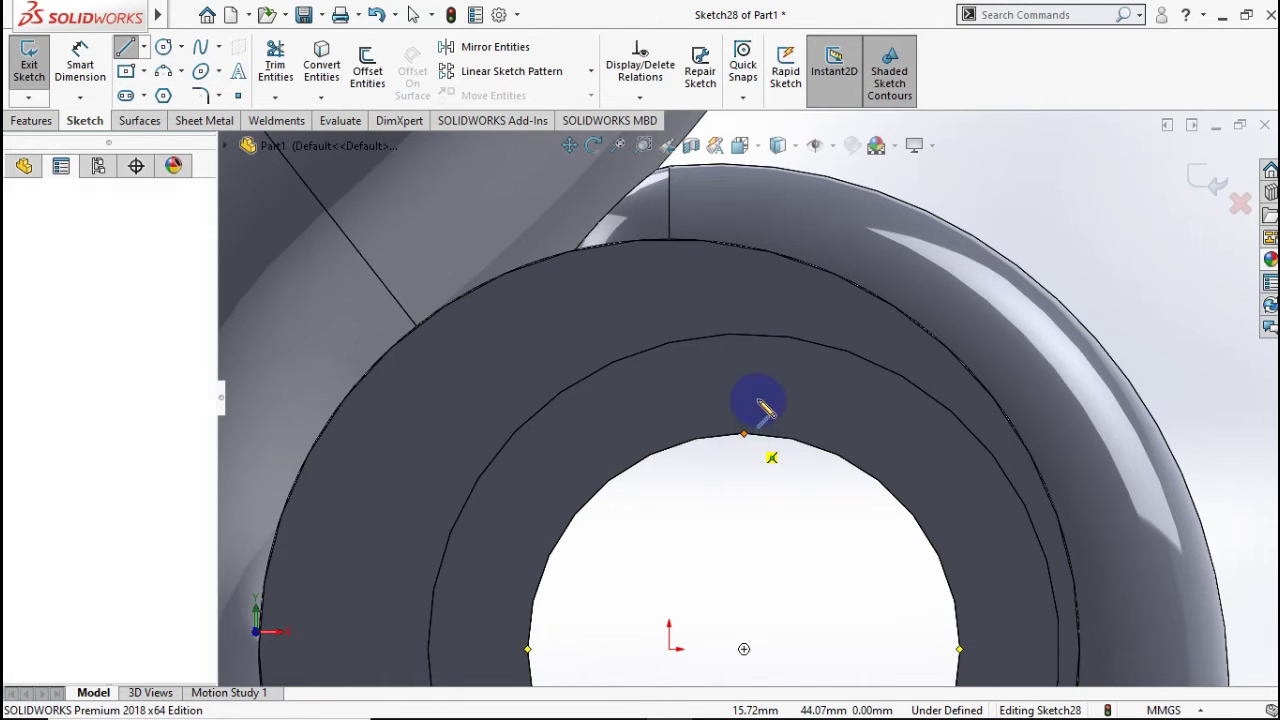
{"action": "left_click", "coordinate": [744, 336]}
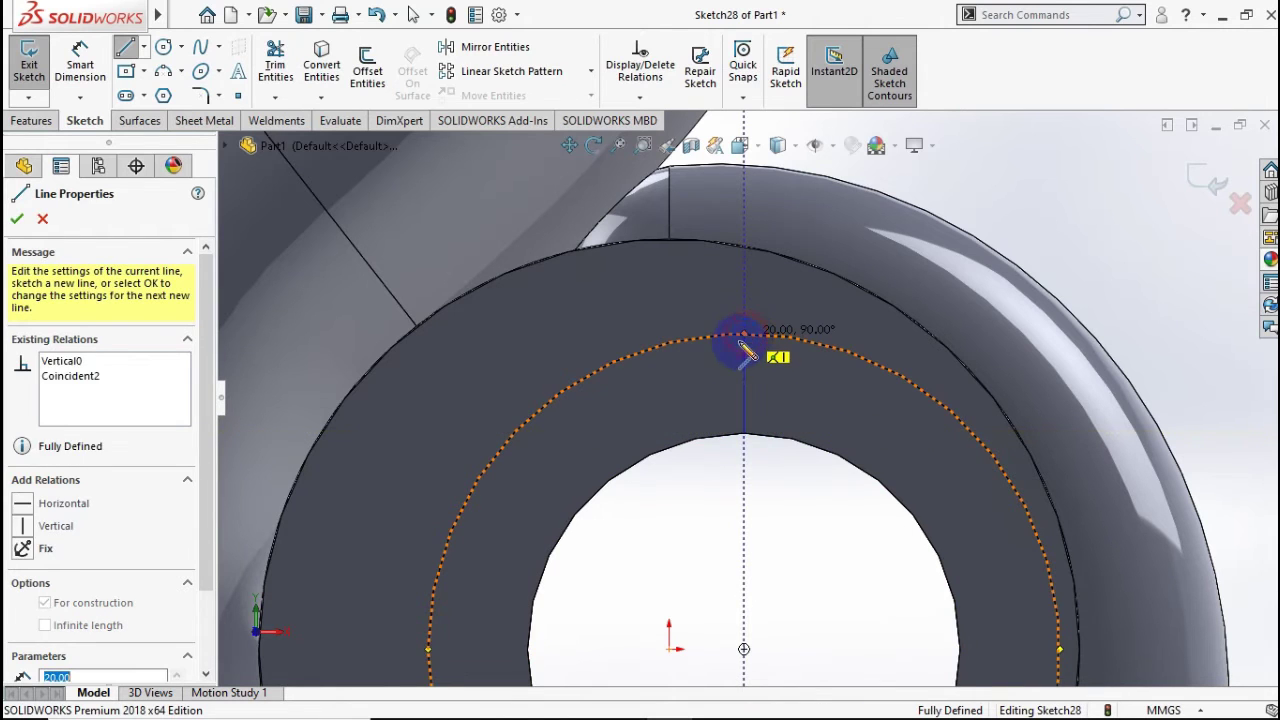
{"action": "left_click", "coordinate": [236, 94]}
{"action": "key", "text": "Escape"}
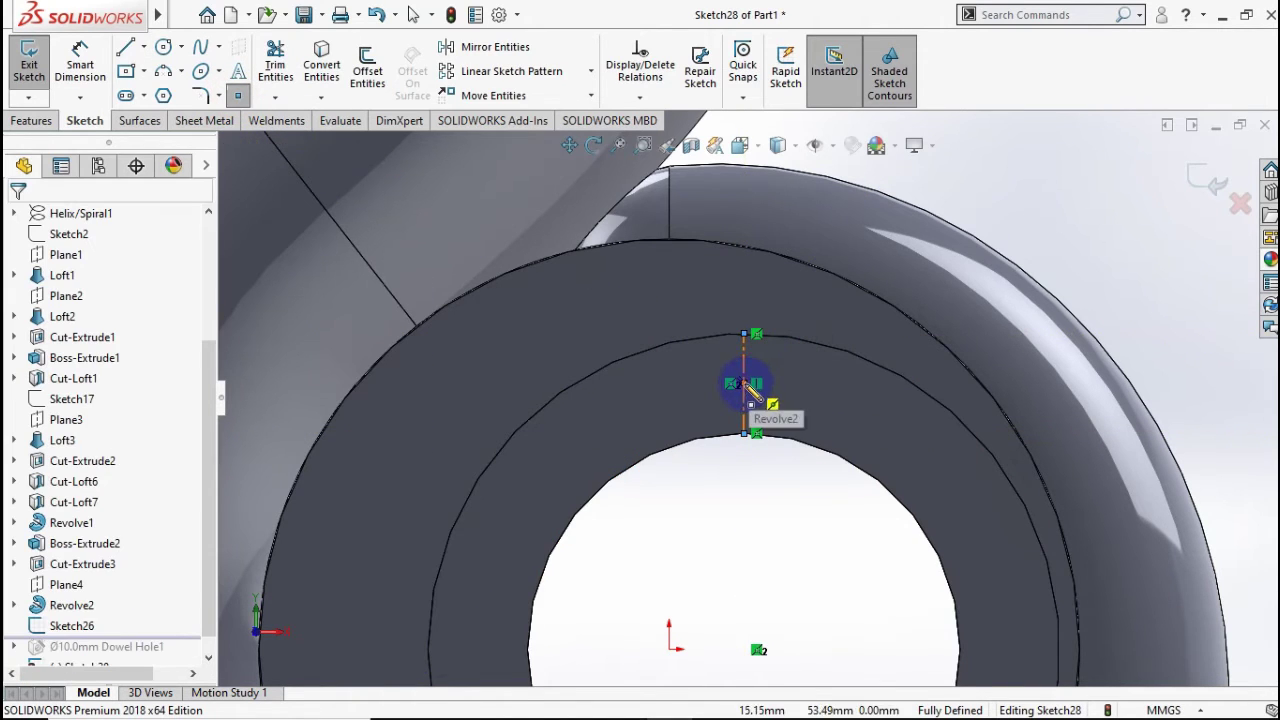
{"action": "left_click", "coordinate": [748, 388]}
{"action": "key", "text": "Escape"}
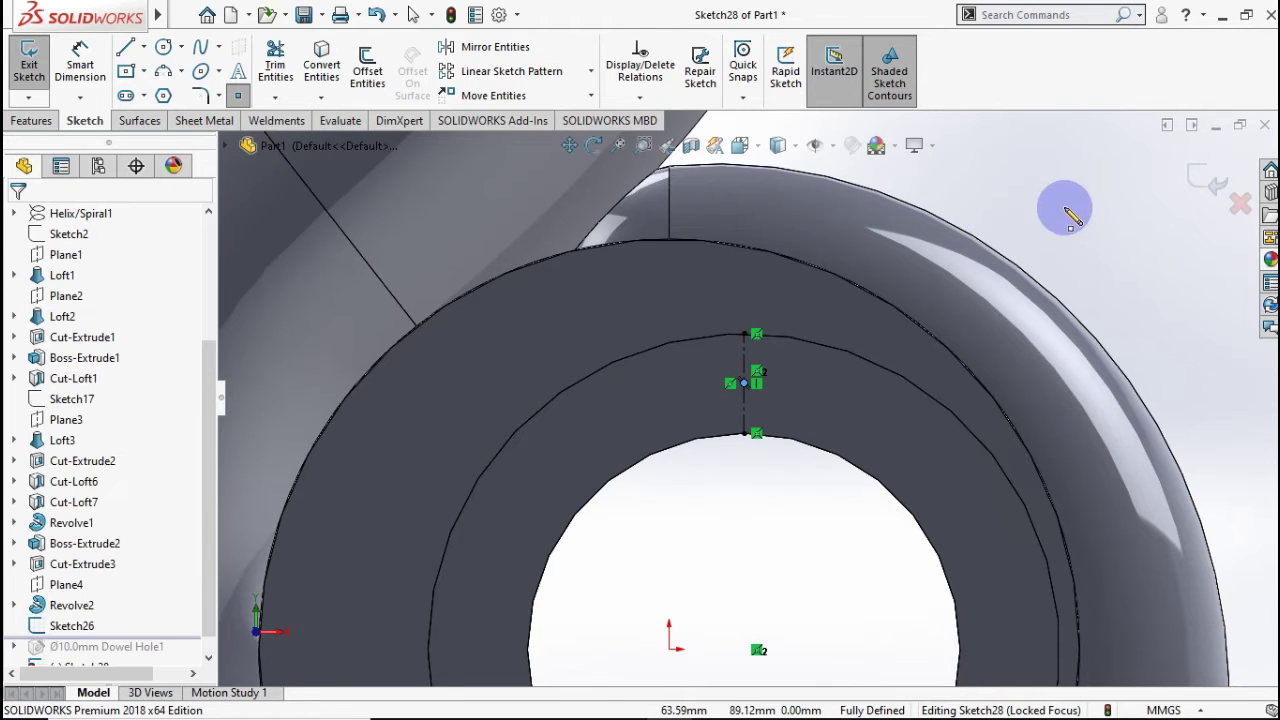
{"action": "left_click", "coordinate": [1207, 175]}
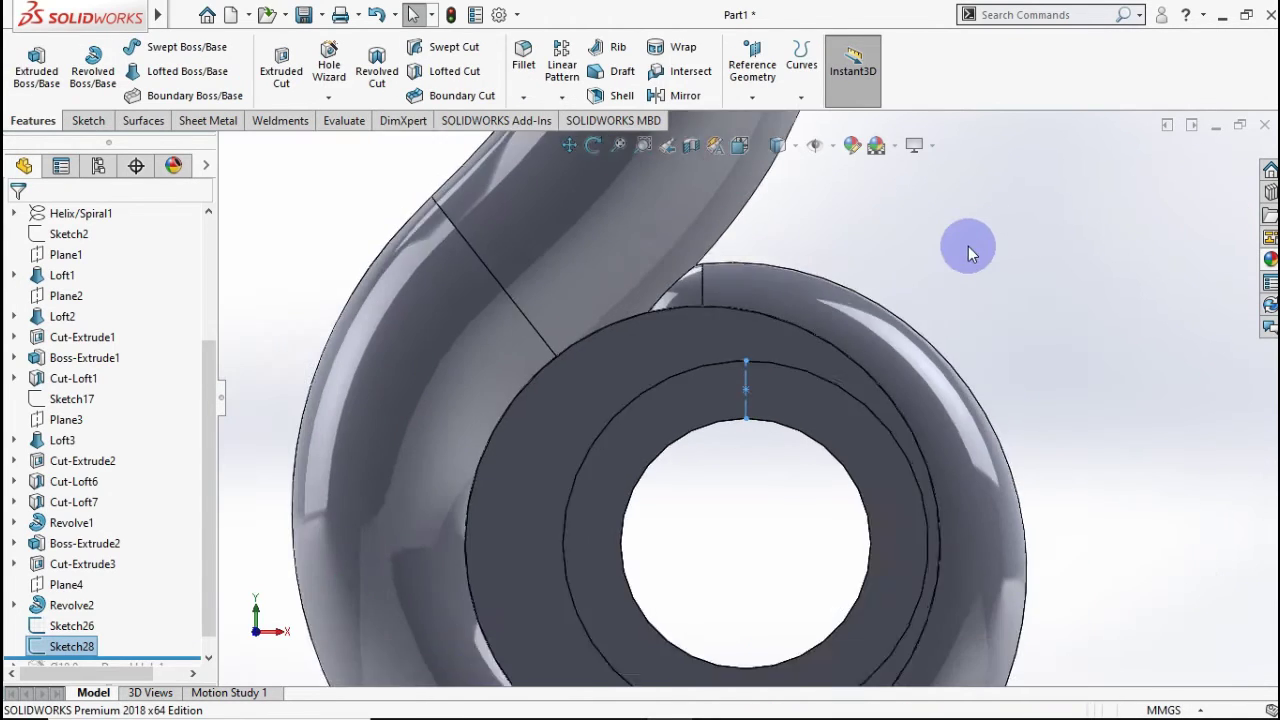
{"action": "left_click", "coordinate": [996, 244]}
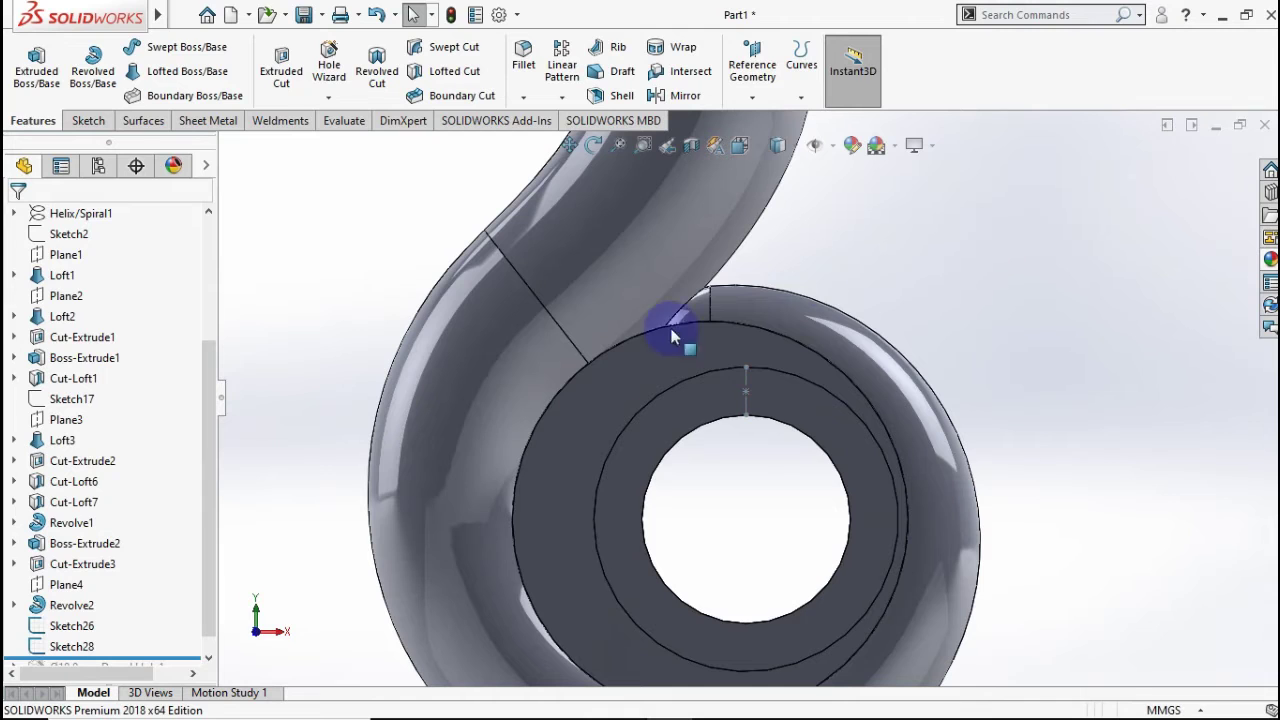
In isometric view, edit Ø10.0mm Dowel Hole1, review its position, and confirm to rebuild it.
{"action": "key", "text": "ctrl+7"}
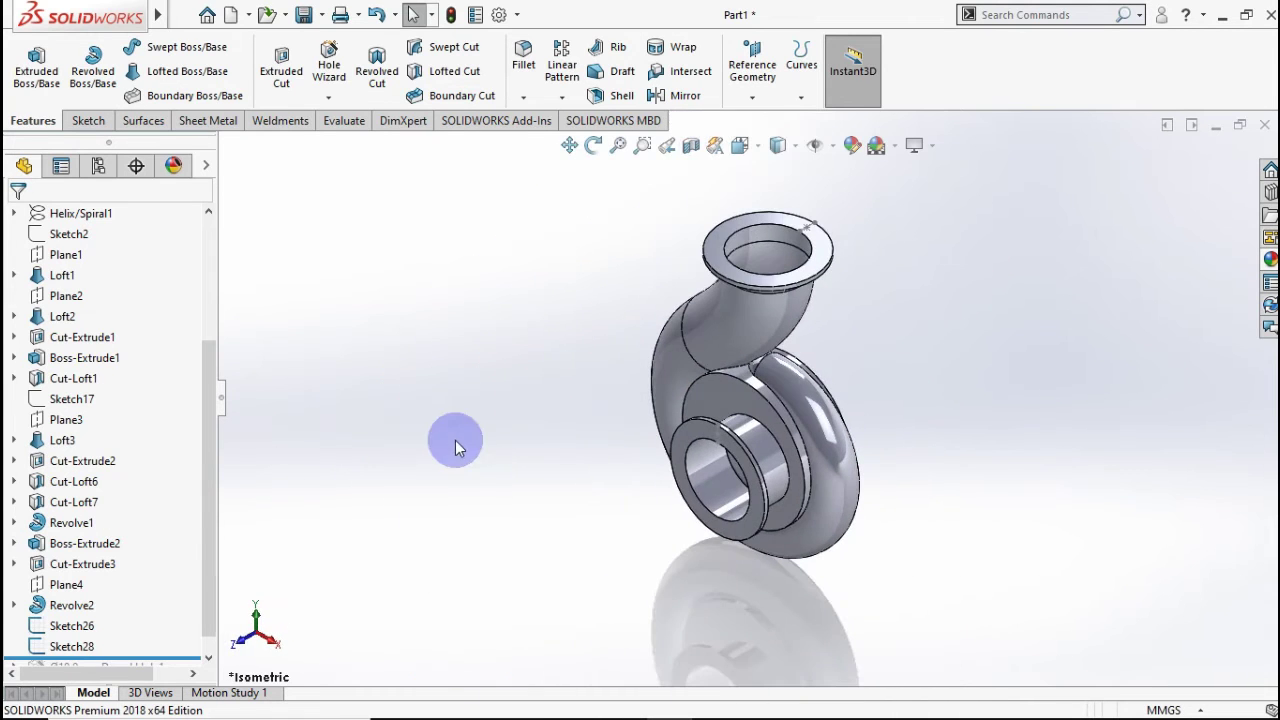
{"action": "left_click_drag", "start_coordinate": [201, 596], "coordinate": [200, 608]}
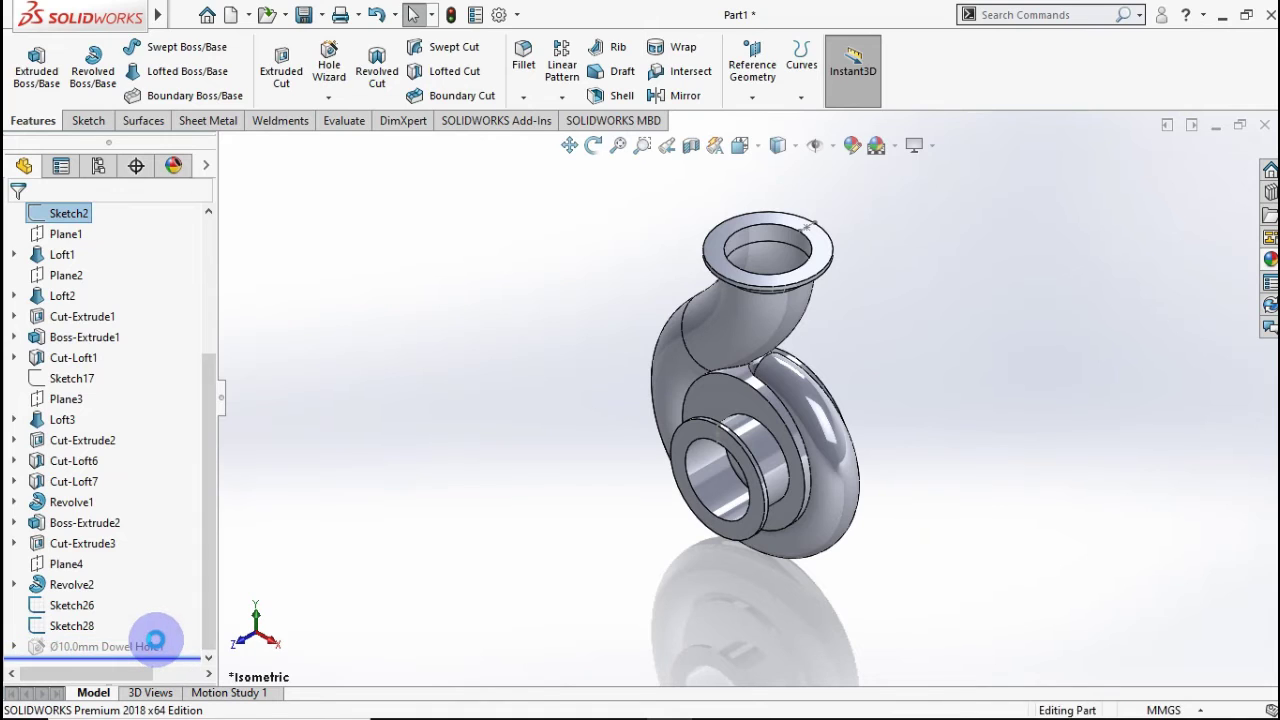
{"action": "left_click", "coordinate": [140, 647]}
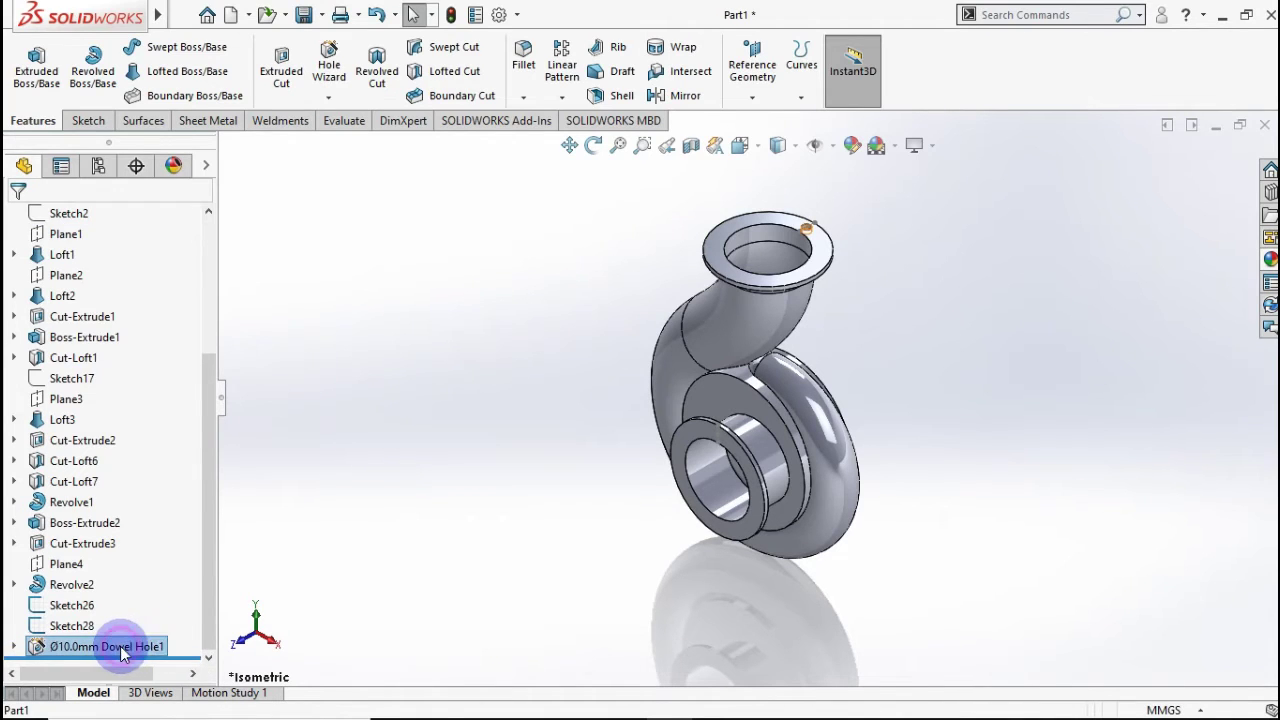
{"action": "right_click", "coordinate": [125, 648]}
{"action": "left_click", "coordinate": [532, 414]}
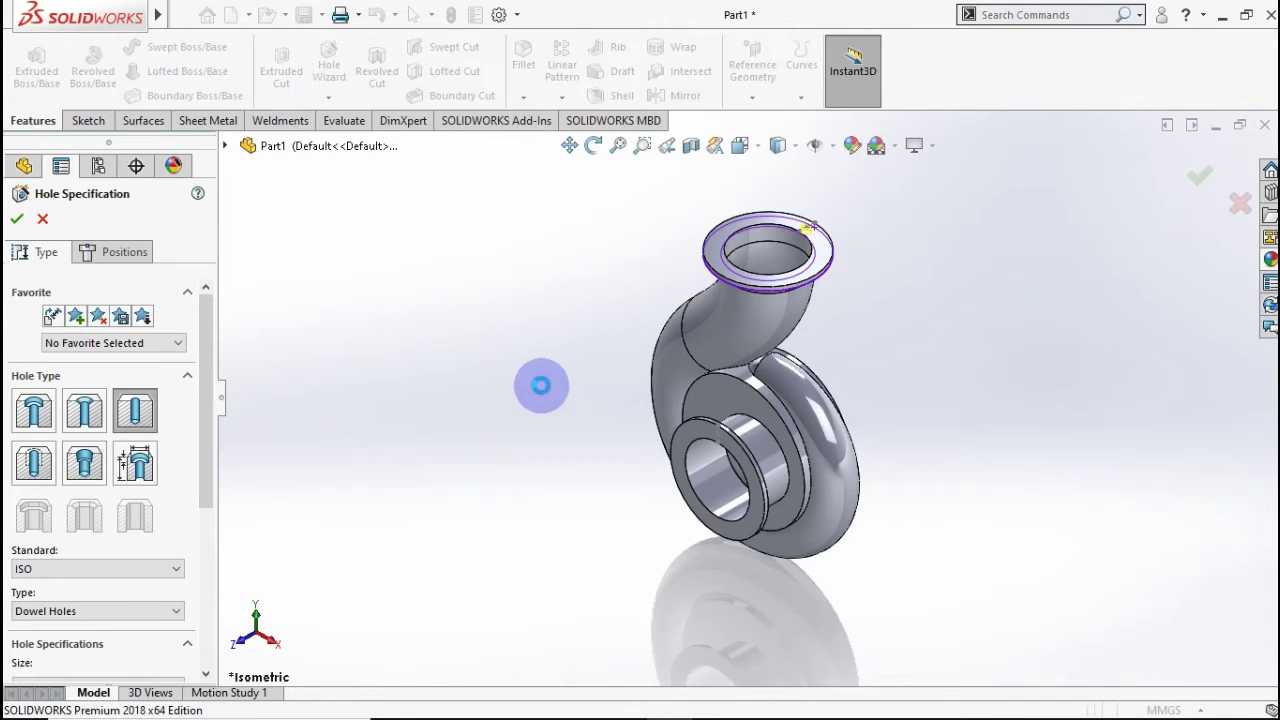
{"action": "left_click", "coordinate": [138, 262]}
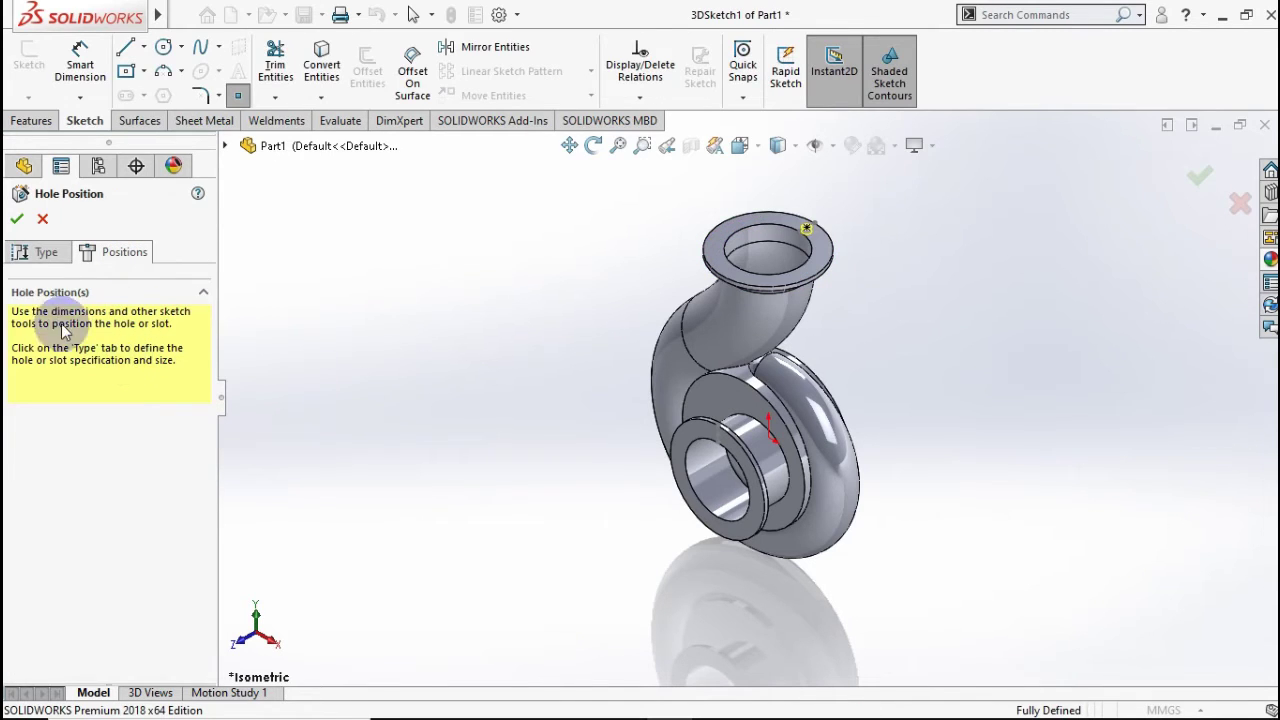
{"action": "left_click", "coordinate": [19, 221]}
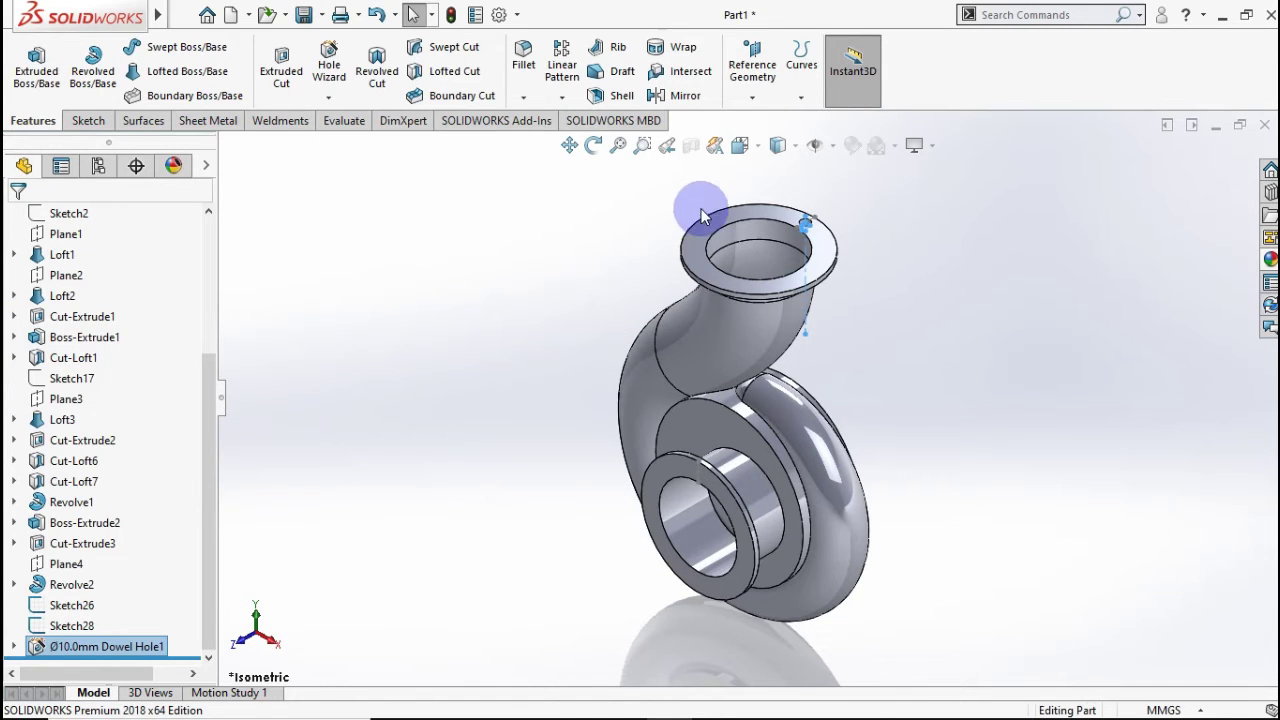
{"action": "left_click", "coordinate": [332, 76]}
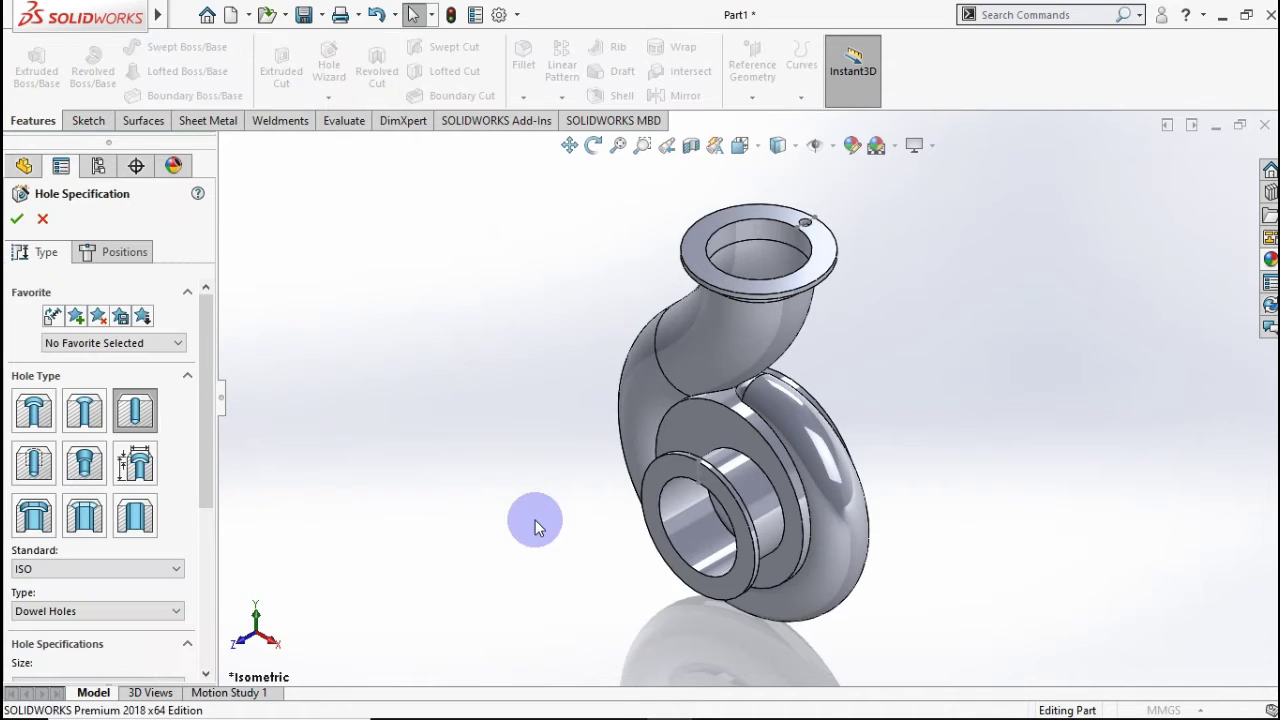
Place the new dowel hole's centre on the inlet flange face using a 3D sketch.
{"action": "mouse_move", "coordinate": [207, 363]}
{"action": "left_mouse_down"}
{"action": "mouse_move", "coordinate": [177, 451]}
{"action": "mouse_move", "coordinate": [209, 351]}
{"action": "left_mouse_up"}
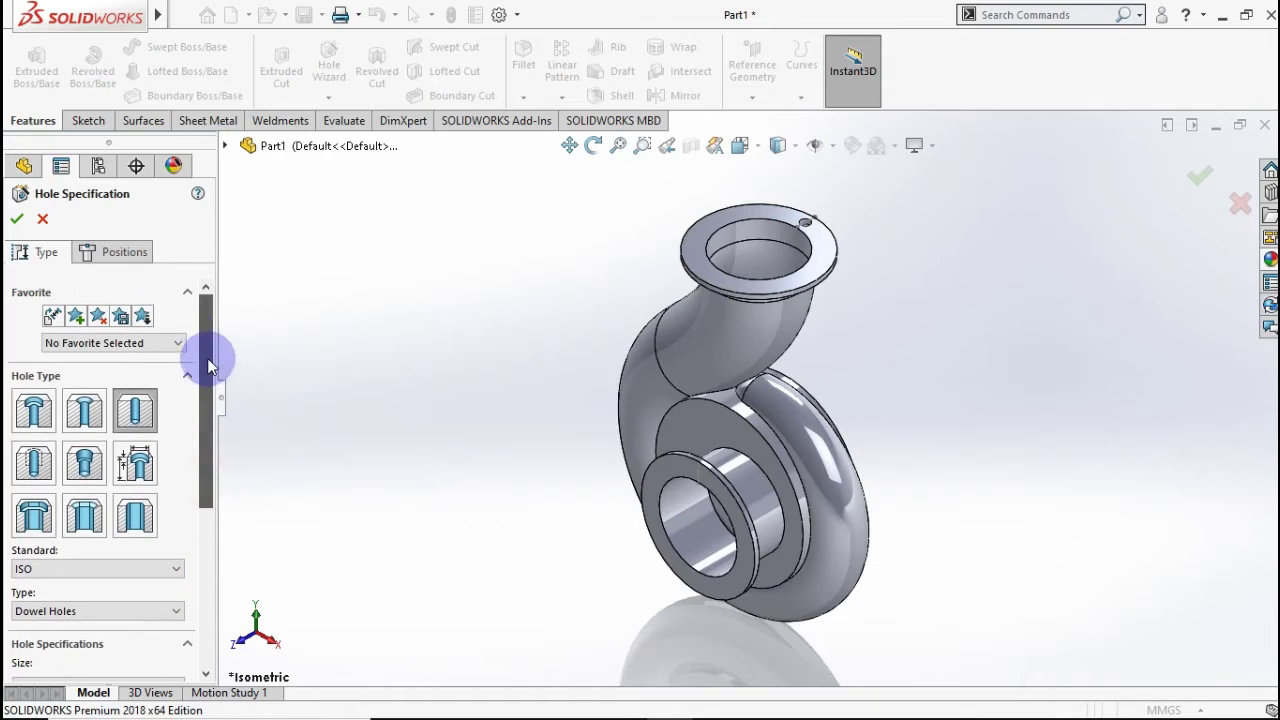
{"action": "left_click", "coordinate": [130, 252]}
{"action": "left_click", "coordinate": [105, 415]}
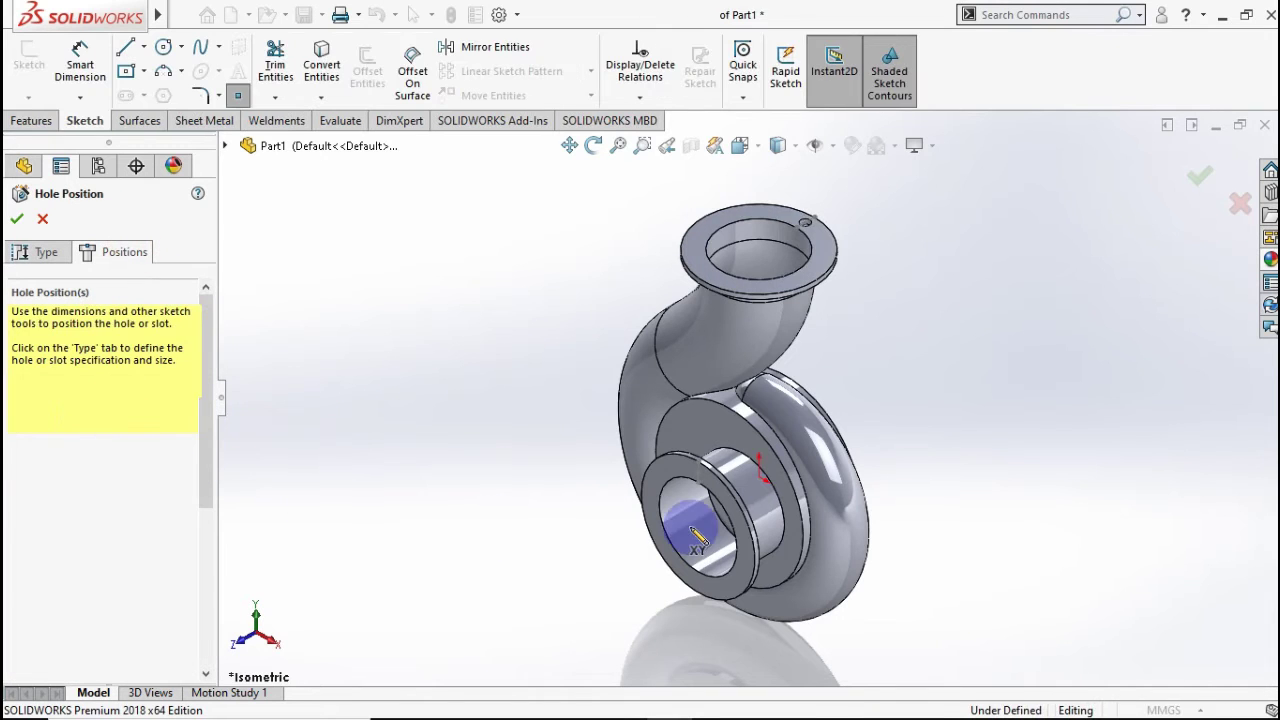
{"action": "scroll", "coordinate": [700, 480], "scroll_direction": "down", "scroll_amount": 5}
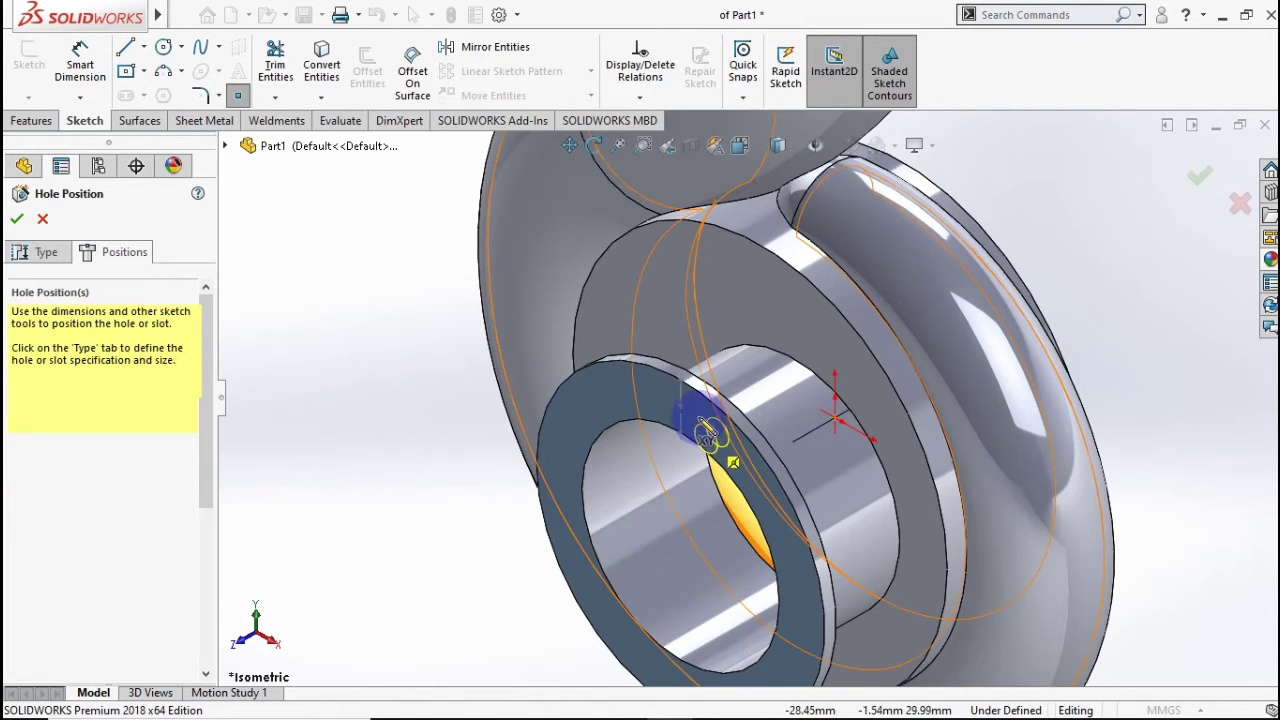
{"action": "left_click", "coordinate": [683, 407]}
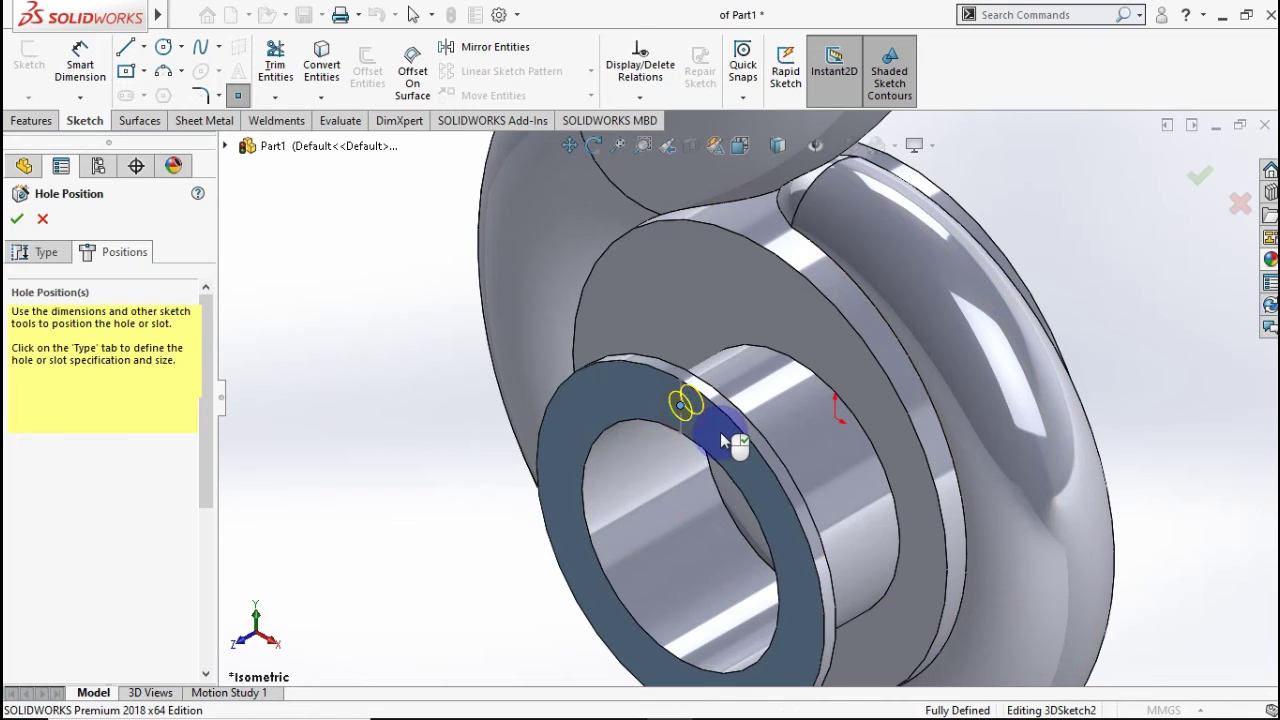
End the hole Up To Surface at the flange end face, creating Ø10.0mm Dowel Hole2.
{"action": "left_click", "coordinate": [30, 253]}
{"action": "left_click_drag", "start_coordinate": [209, 357], "coordinate": [196, 480]}
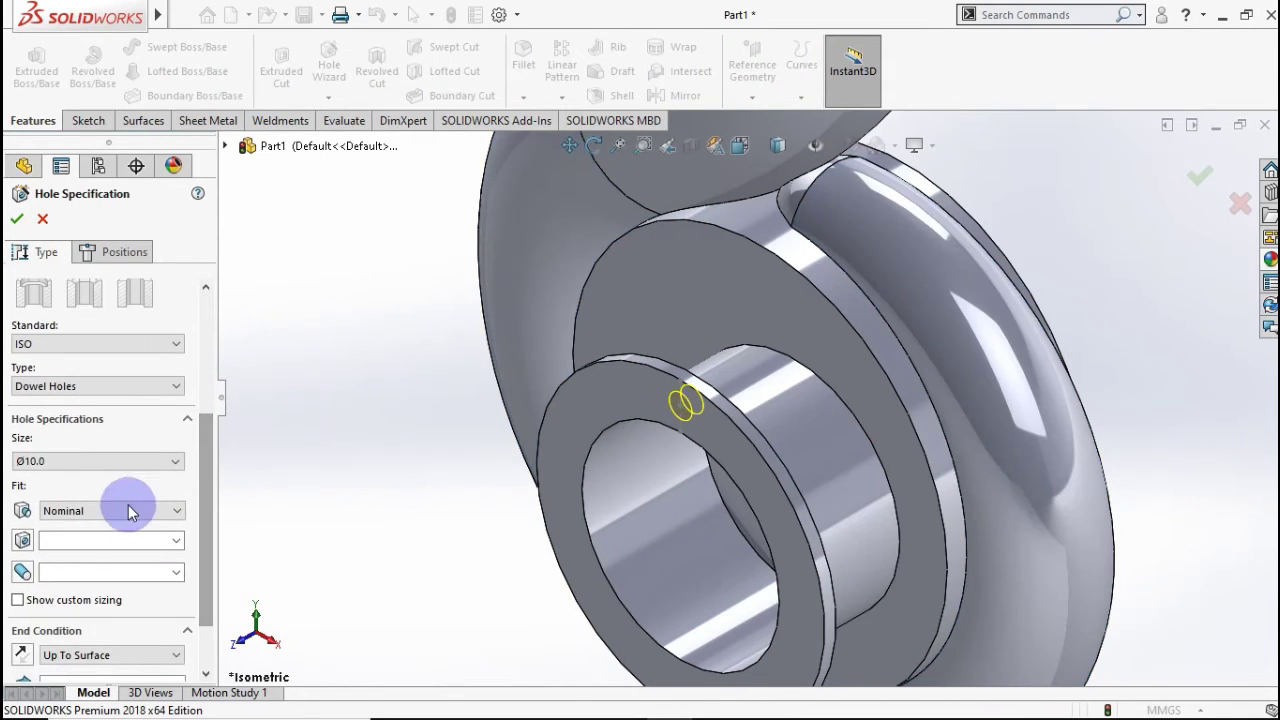
{"action": "left_click", "coordinate": [123, 657]}
{"action": "left_click", "coordinate": [120, 652]}
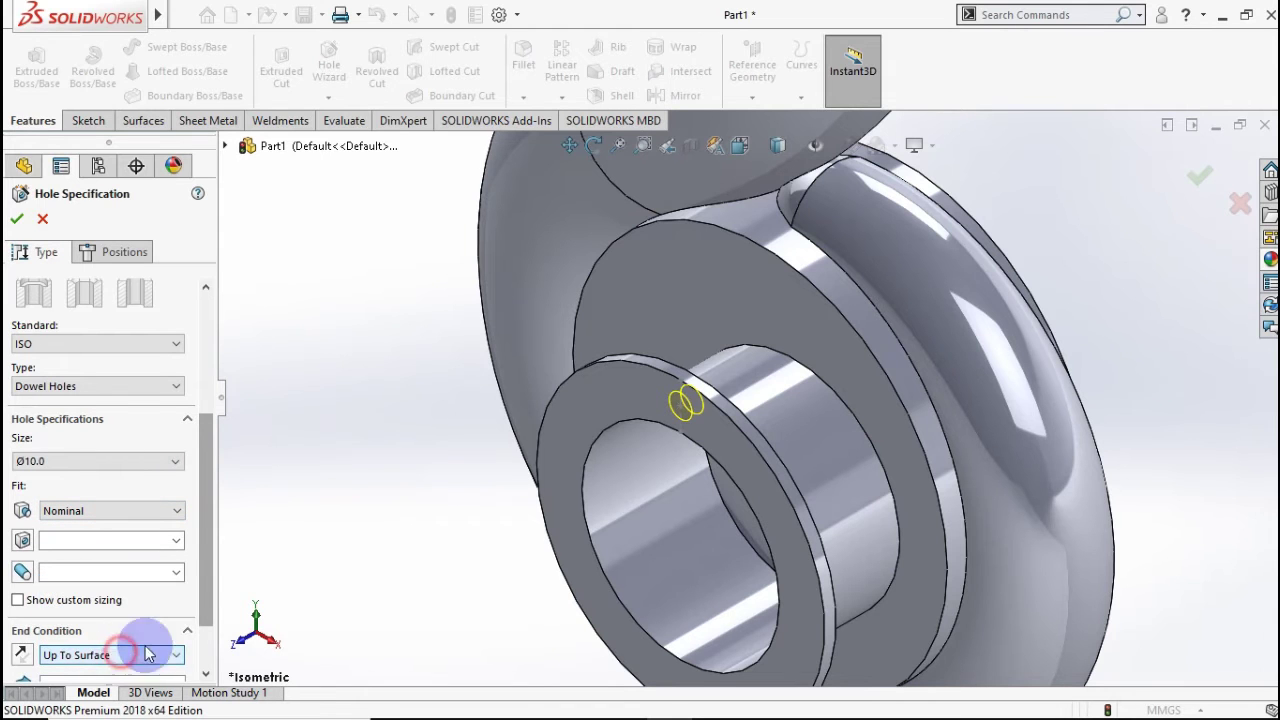
{"action": "left_click_drag", "start_coordinate": [205, 571], "coordinate": [165, 624]}
{"action": "left_click", "coordinate": [165, 624]}
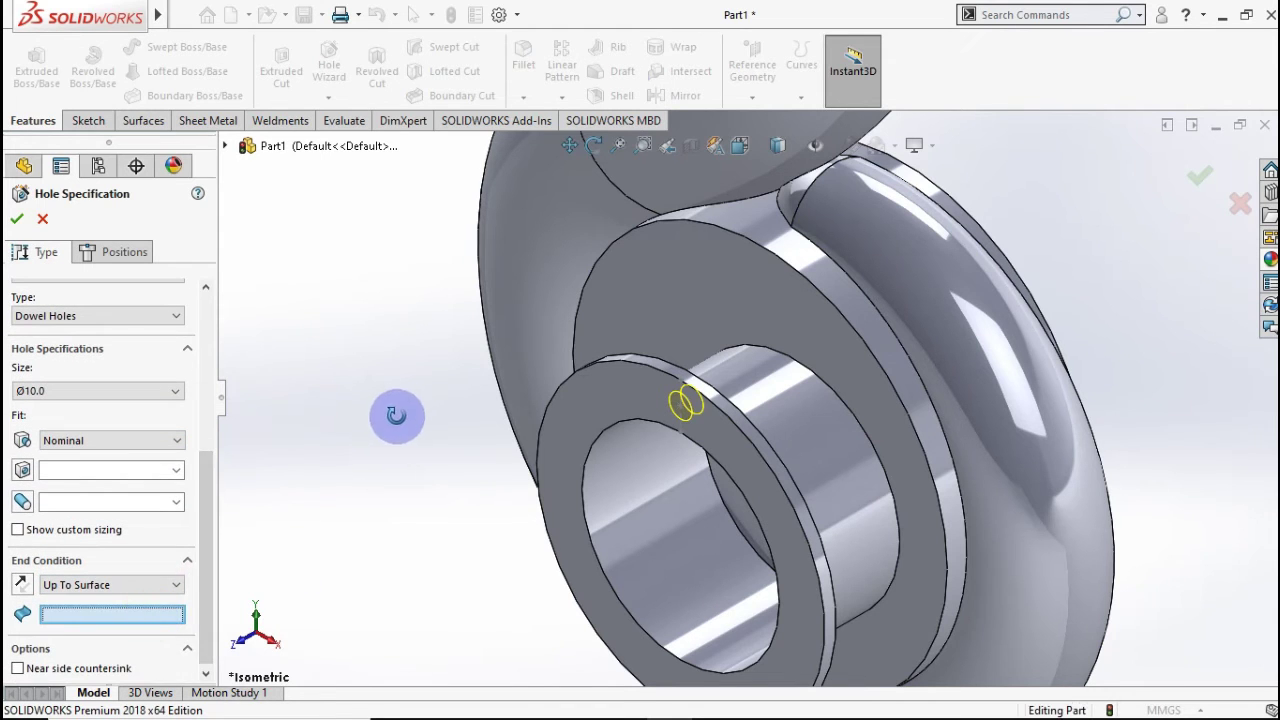
{"action": "middle_click_drag", "start_coordinate": [394, 414], "coordinate": [330, 452]}
{"action": "left_click", "coordinate": [325, 458]}
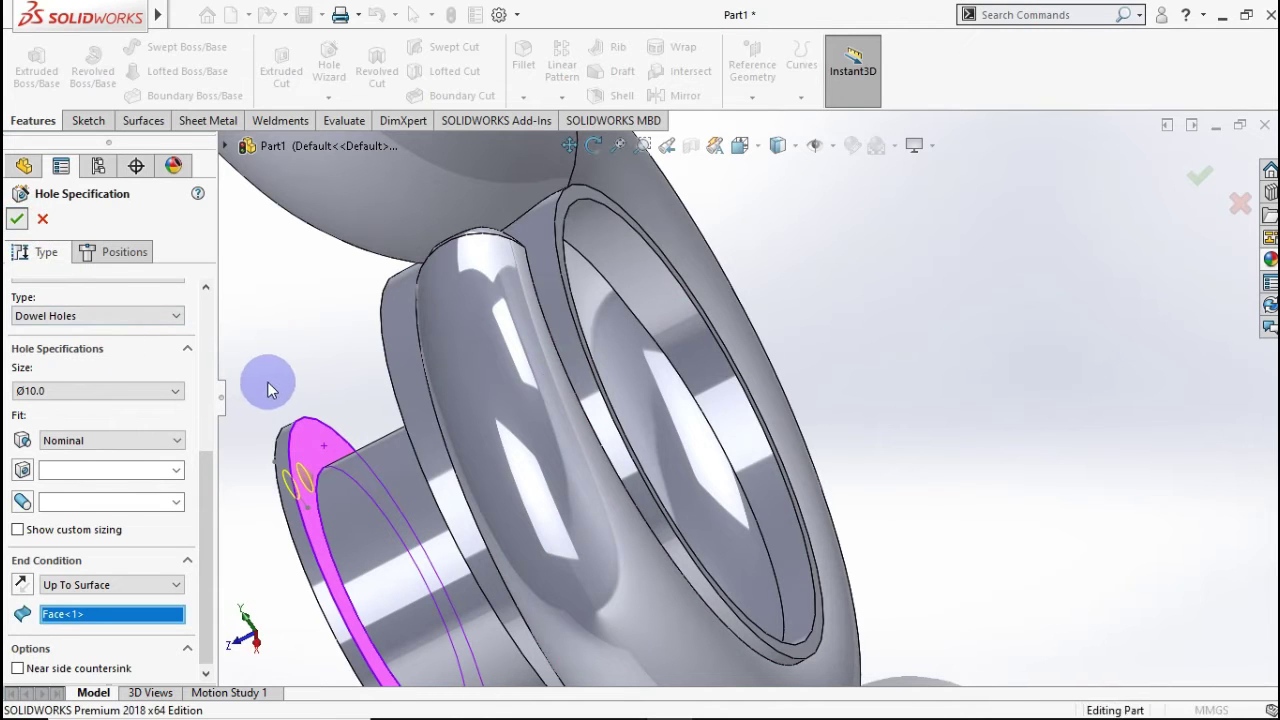
{"action": "key", "text": "Return"}
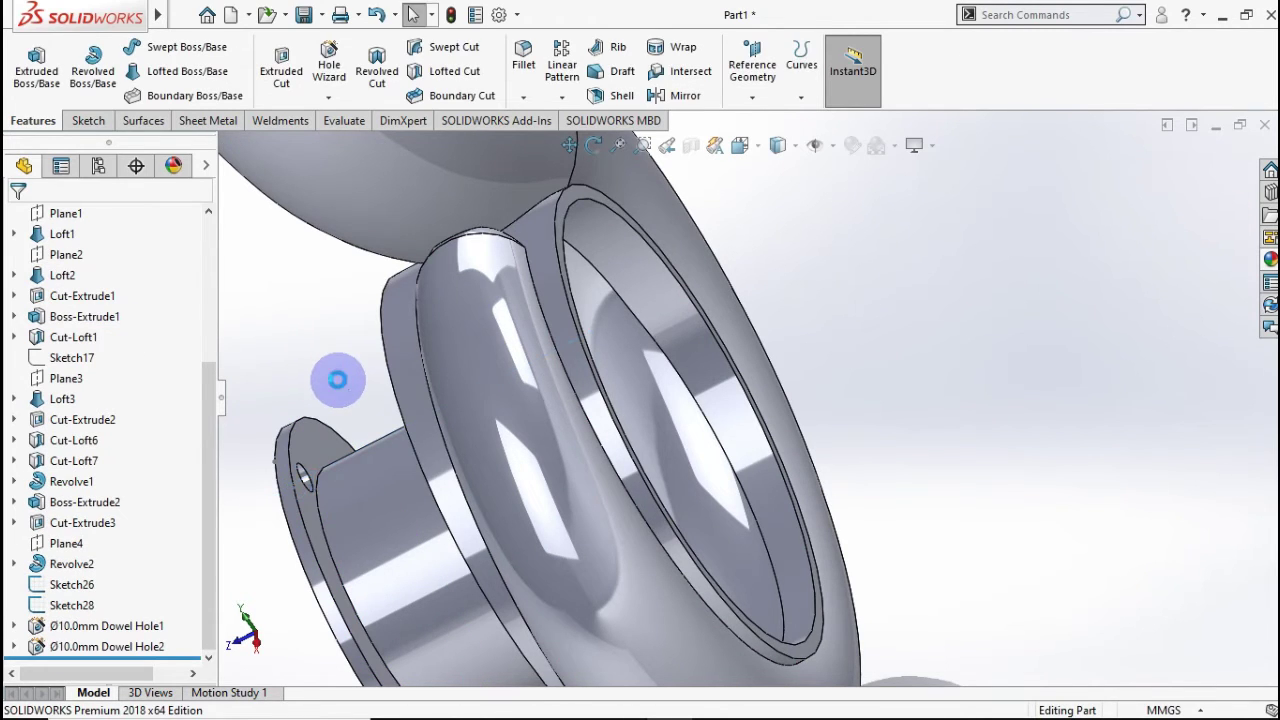
Hide the Sketch26 and Sketch28 positioning sketches.
{"action": "scroll", "coordinate": [338, 380], "scroll_direction": "up", "scroll_amount": 5}
{"action": "middle_click_drag", "start_coordinate": [429, 386], "coordinate": [504, 320]}
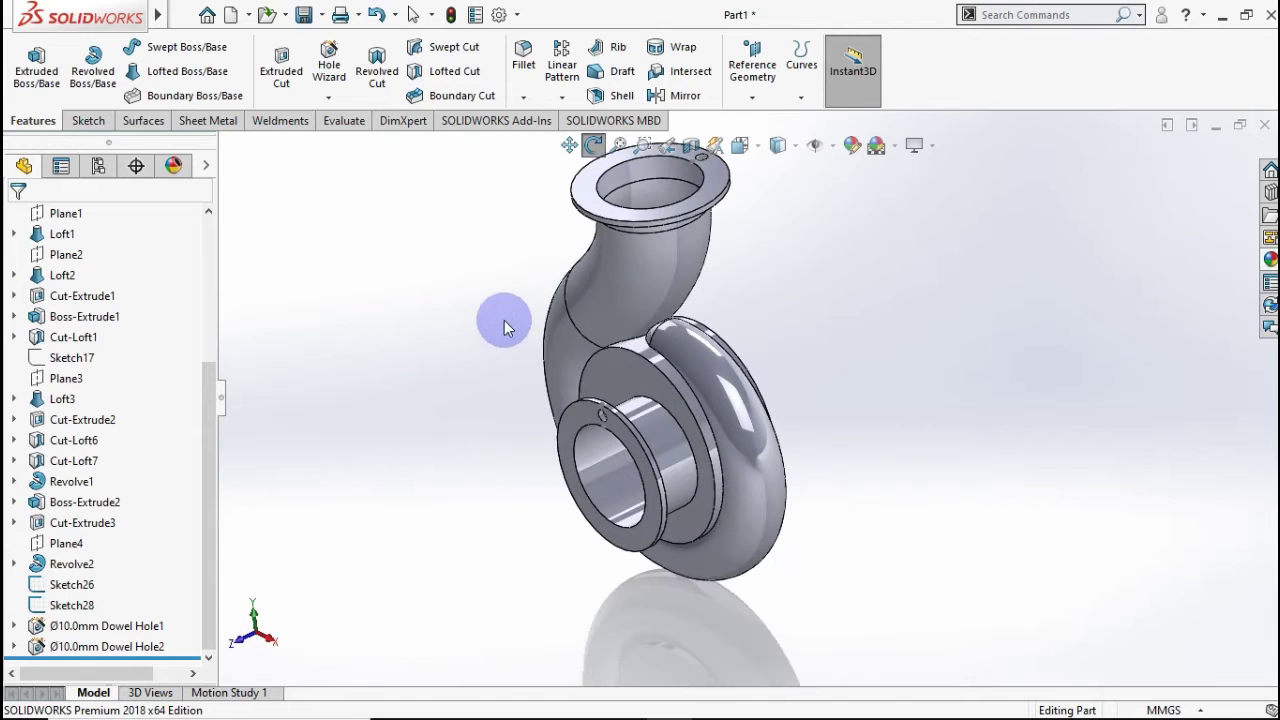
{"action": "left_click", "coordinate": [72, 606], "text": "ctrl"}
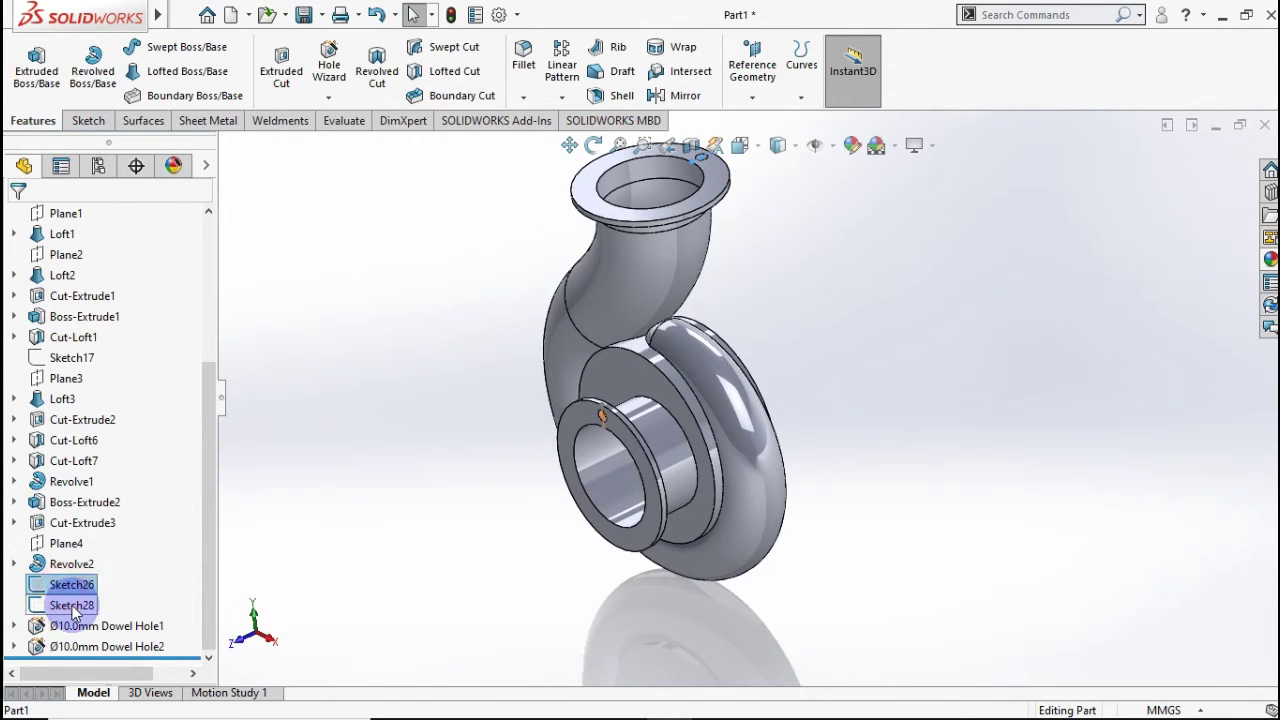
{"action": "right_click", "coordinate": [72, 606]}
{"action": "left_click", "coordinate": [94, 391]}
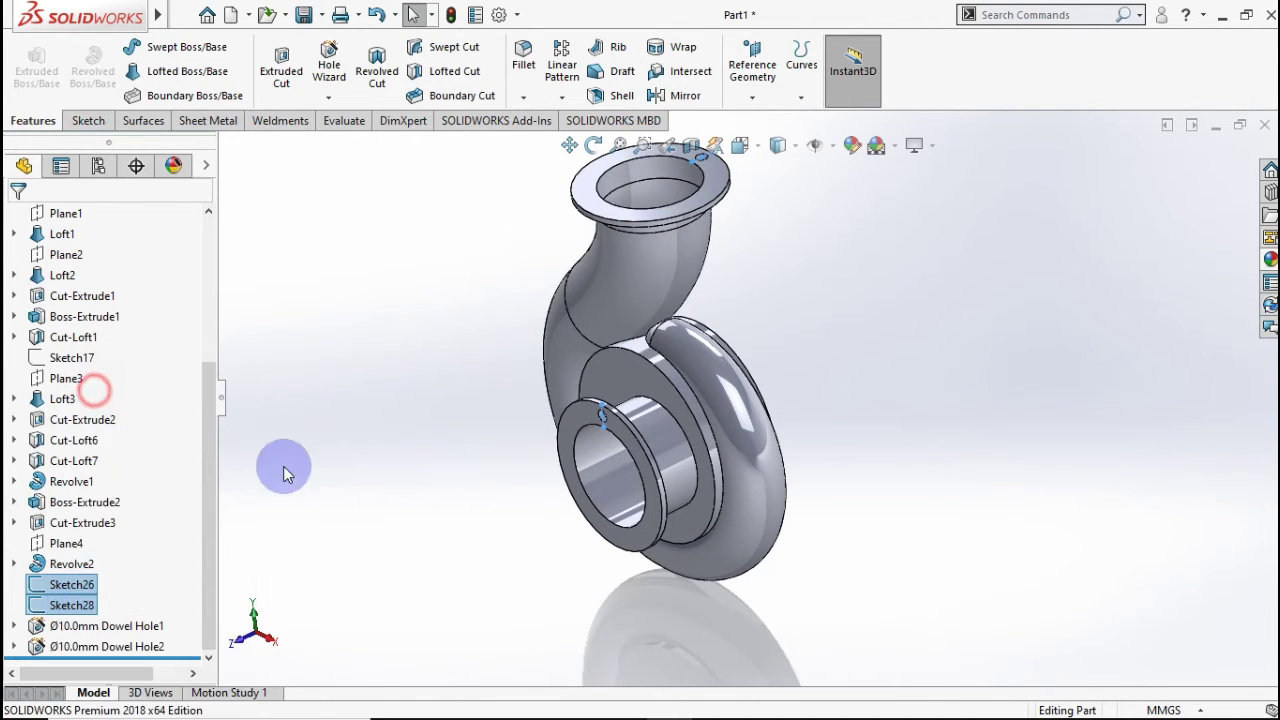
{"action": "left_click", "coordinate": [561, 96]}
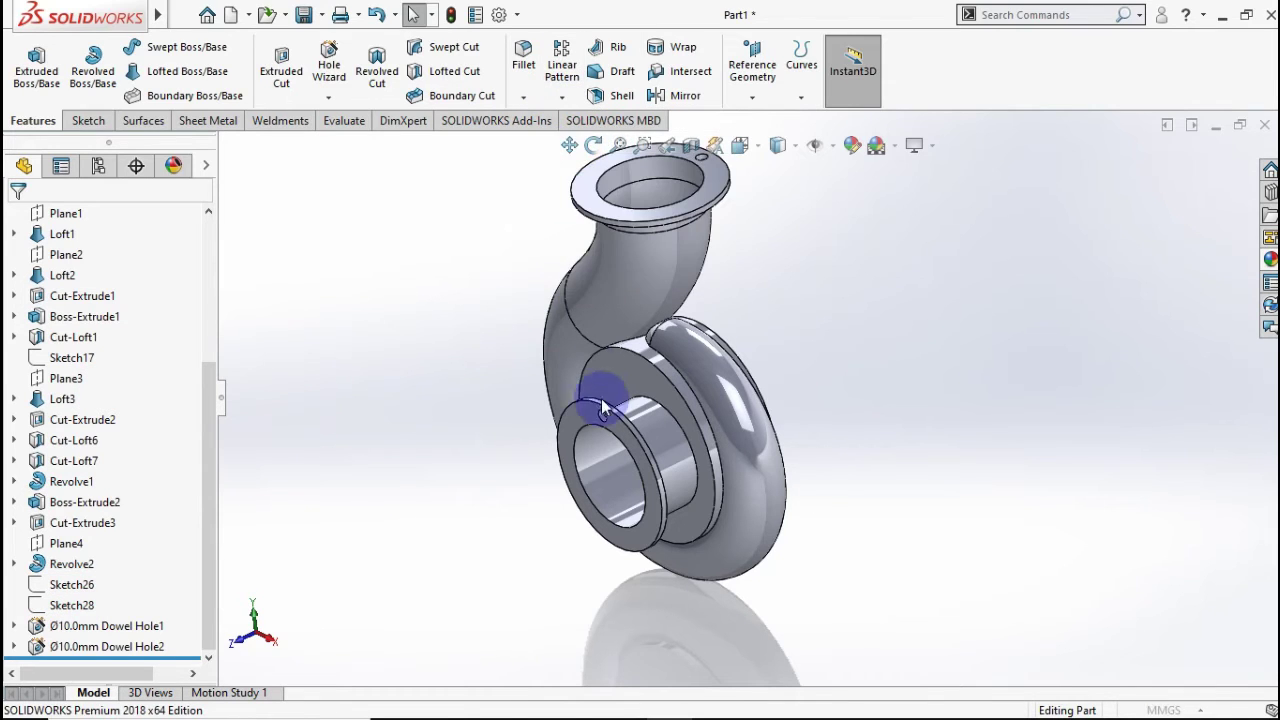
Circularly pattern Dowel Hole2 five times through 360° about the lower flange edge.
{"action": "scroll", "coordinate": [606, 420], "scroll_direction": "down", "scroll_amount": 5}
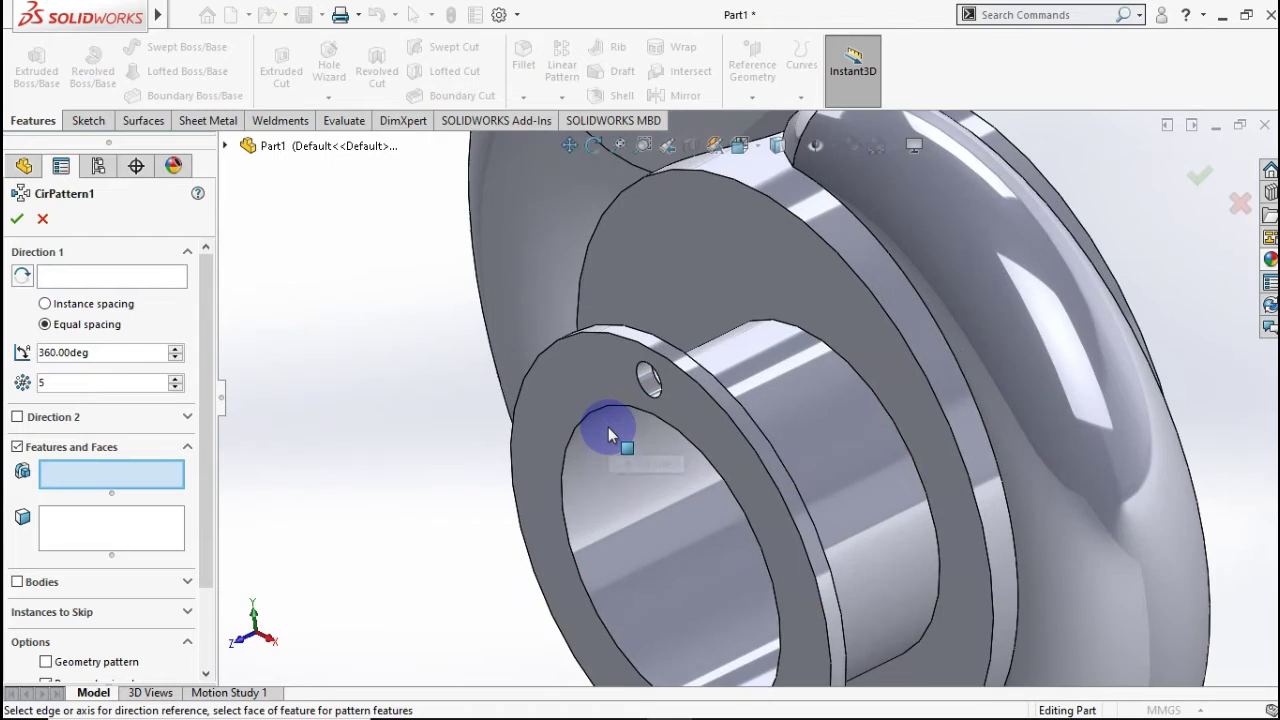
{"action": "scroll", "coordinate": [608, 428], "scroll_direction": "down", "scroll_amount": 3}
{"action": "left_click", "coordinate": [680, 350]}
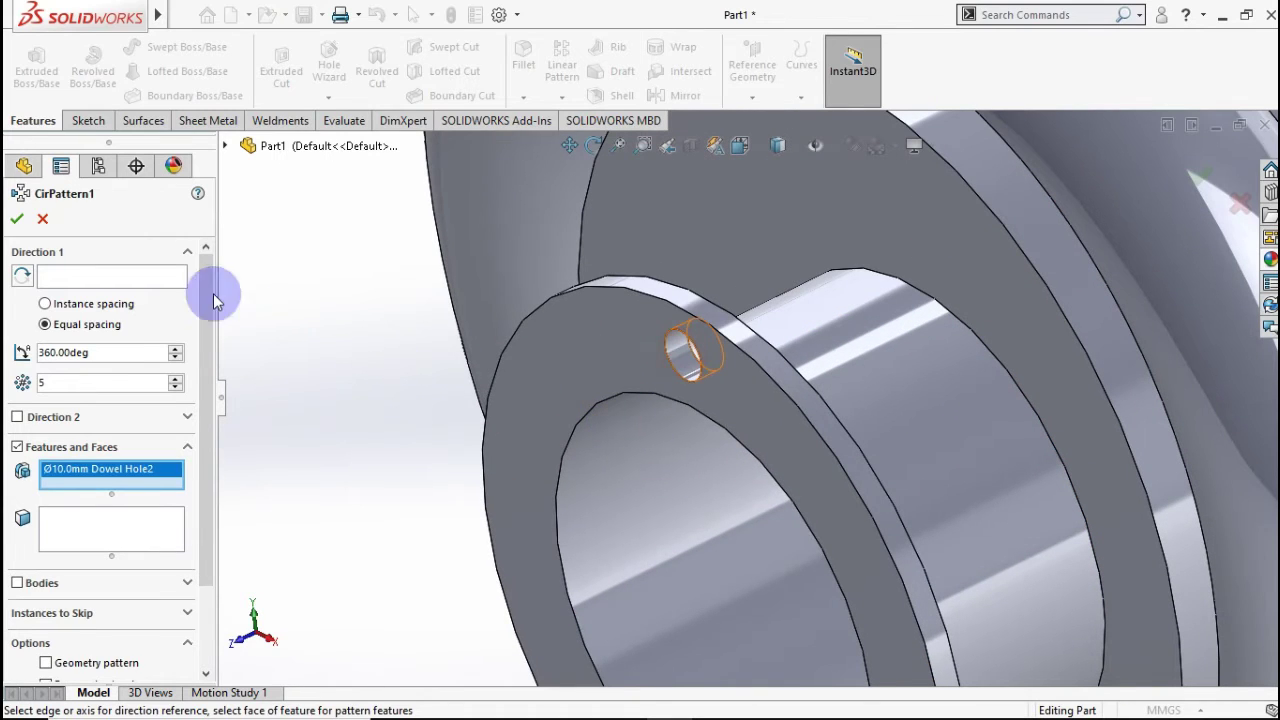
{"action": "left_click", "coordinate": [109, 274]}
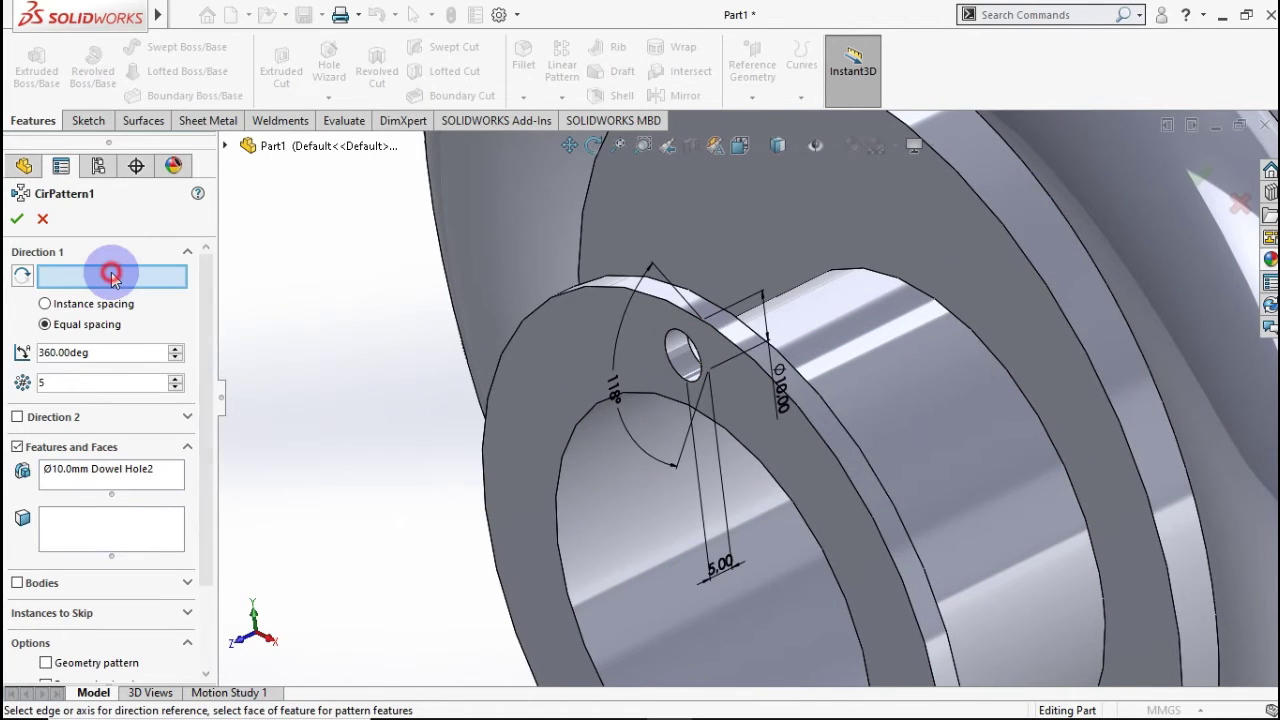
{"action": "left_click", "coordinate": [596, 292]}
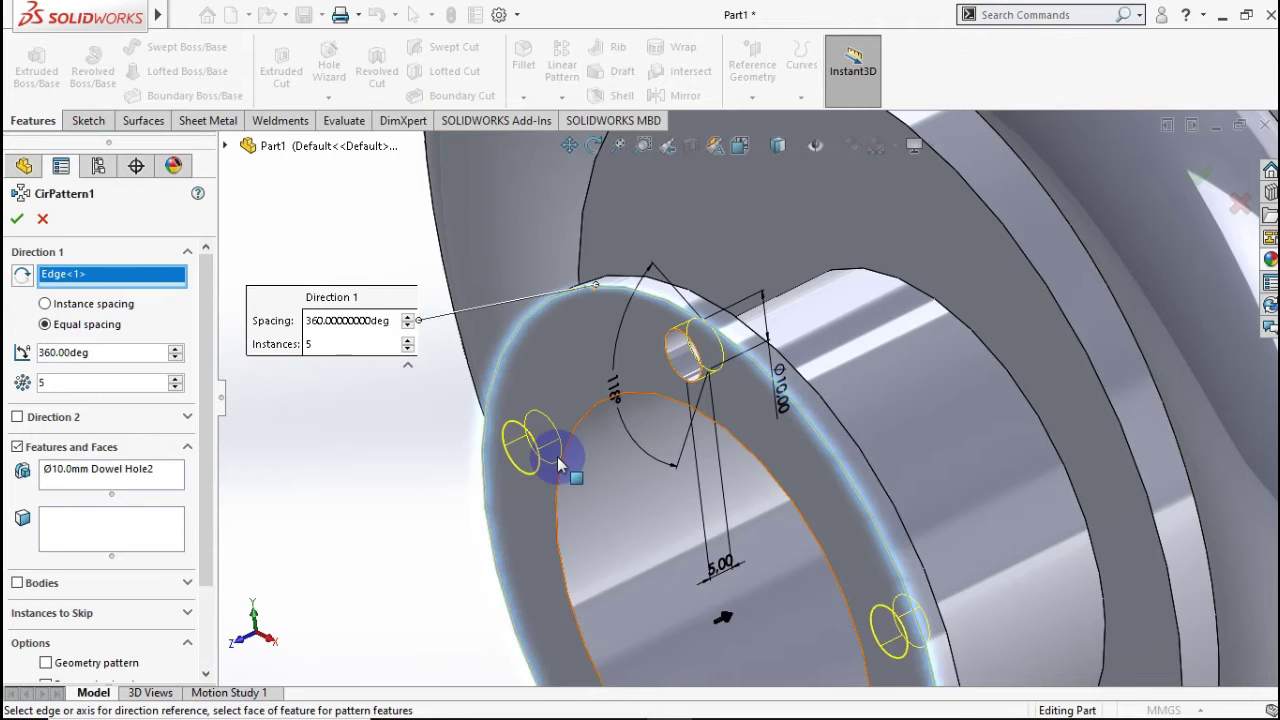
{"action": "middle_click_drag", "start_coordinate": [560, 457], "coordinate": [540, 497]}
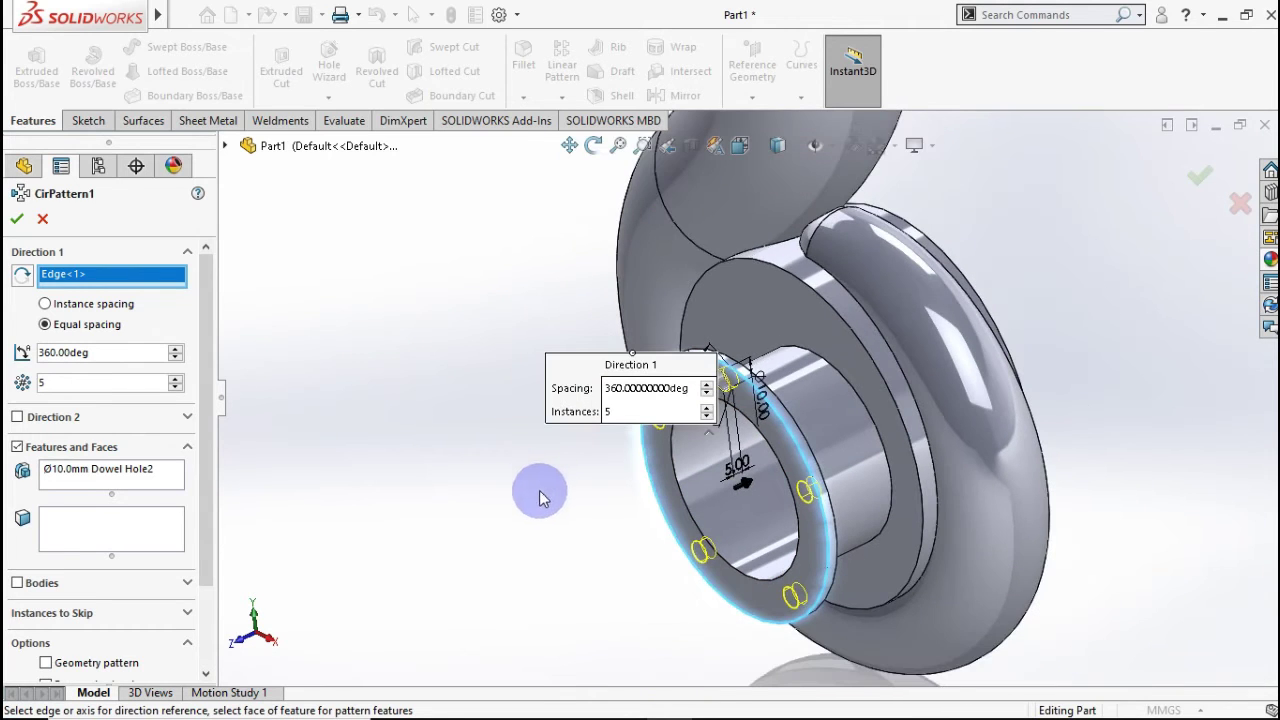
{"action": "left_click", "coordinate": [18, 224]}
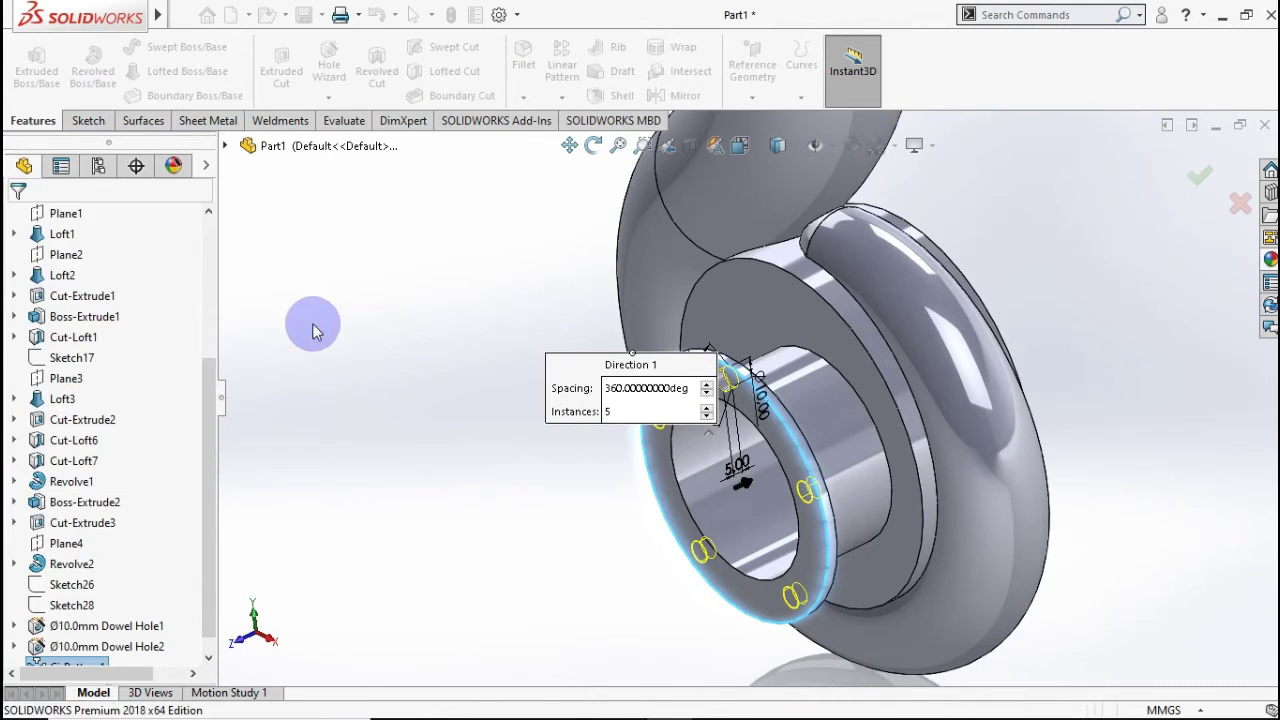
Circularly pattern Dowel Hole1 five times through 360° about the top flange's outer edge.
{"action": "scroll", "coordinate": [815, 160], "scroll_direction": "up", "scroll_amount": 3}
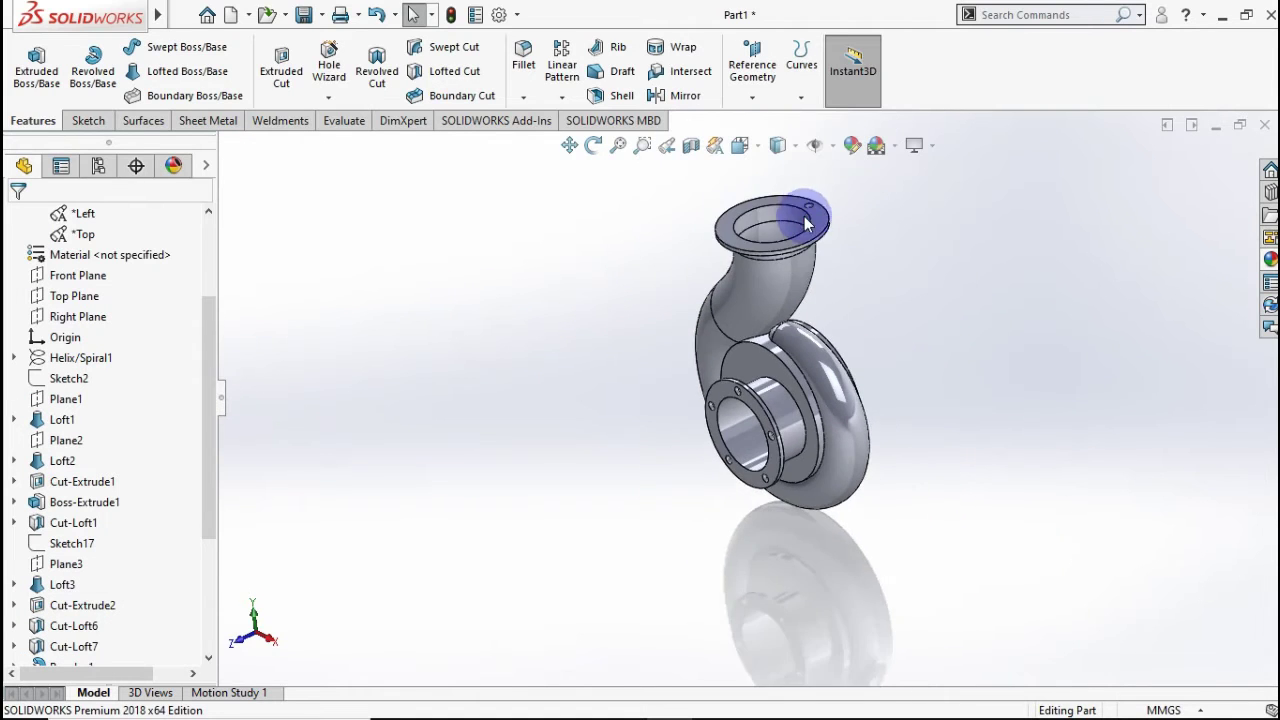
{"action": "scroll", "coordinate": [800, 194], "scroll_direction": "down", "scroll_amount": 6}
{"action": "scroll", "coordinate": [784, 267], "scroll_direction": "down", "scroll_amount": 2}
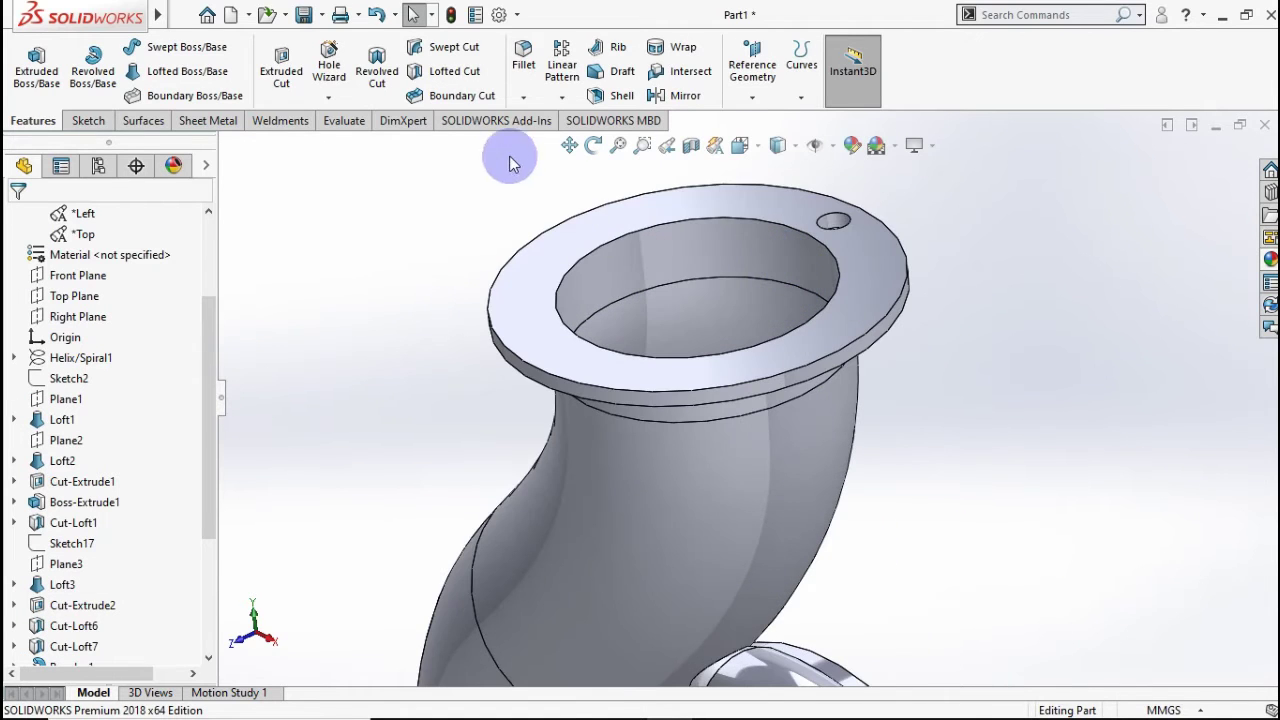
{"action": "left_click", "coordinate": [562, 97]}
{"action": "left_click", "coordinate": [578, 144]}
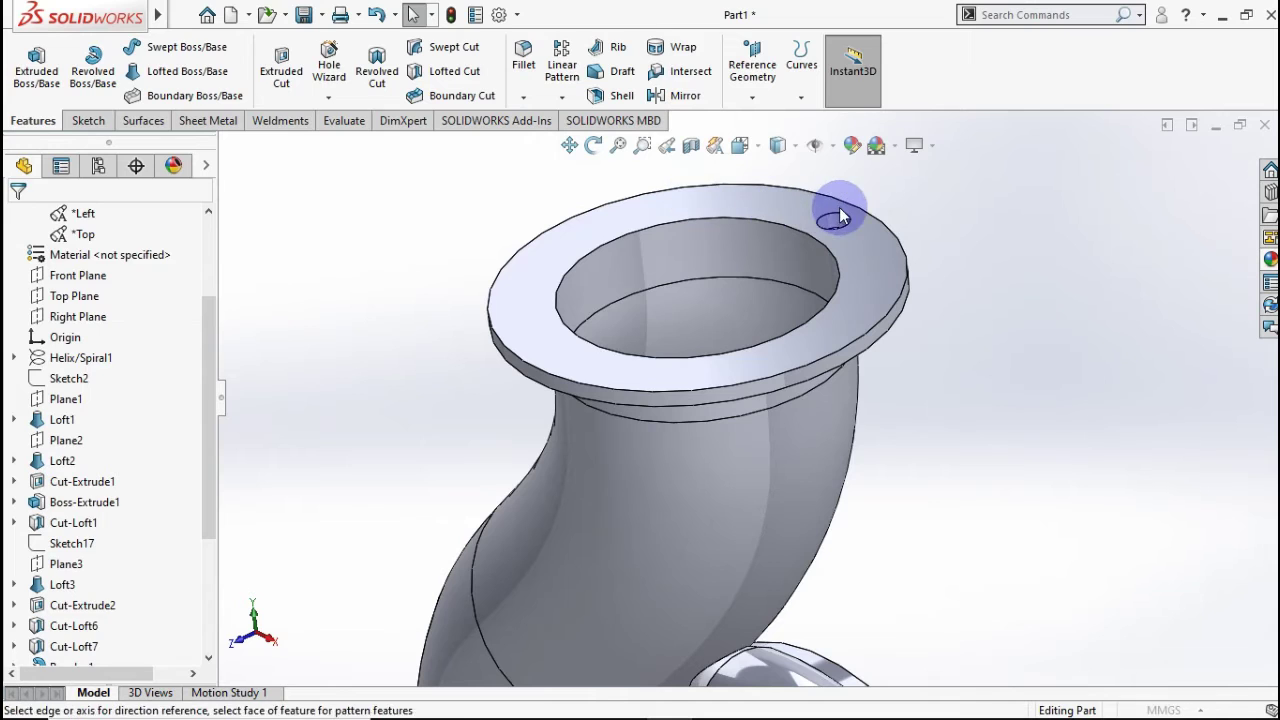
{"action": "scroll", "coordinate": [840, 212], "scroll_direction": "down", "scroll_amount": 2}
{"action": "left_click", "coordinate": [822, 248]}
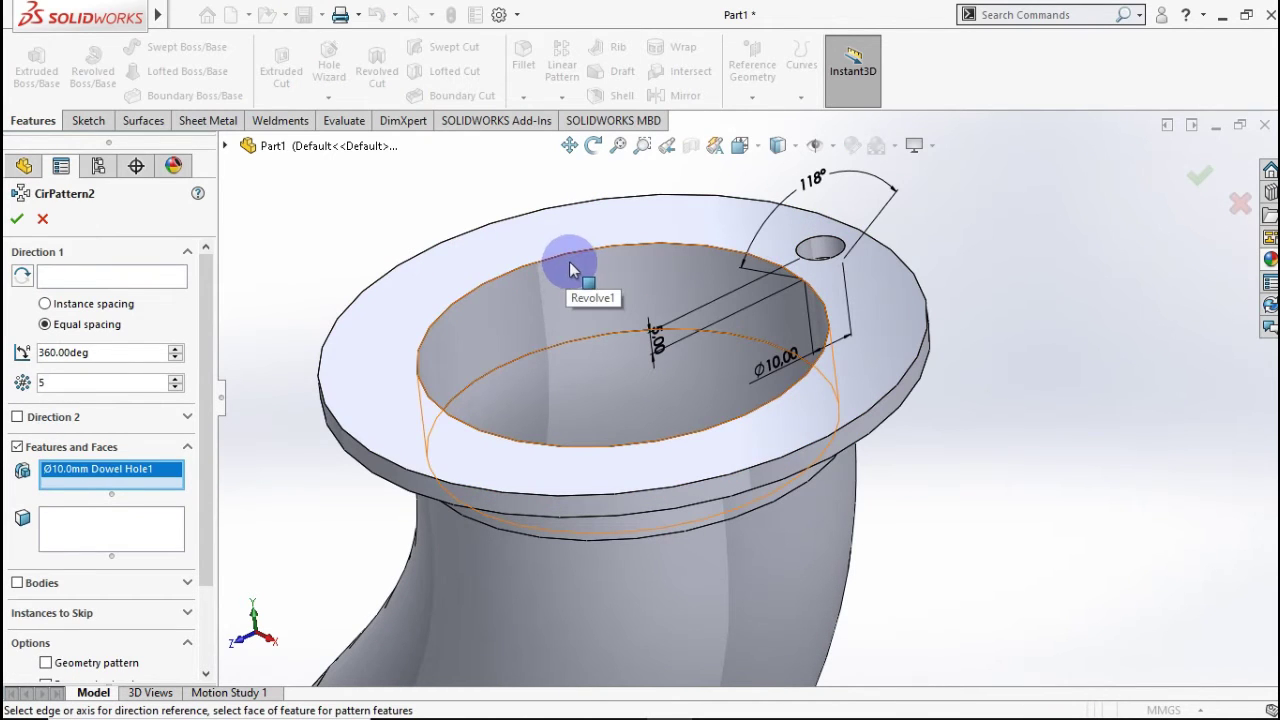
{"action": "left_click", "coordinate": [127, 274]}
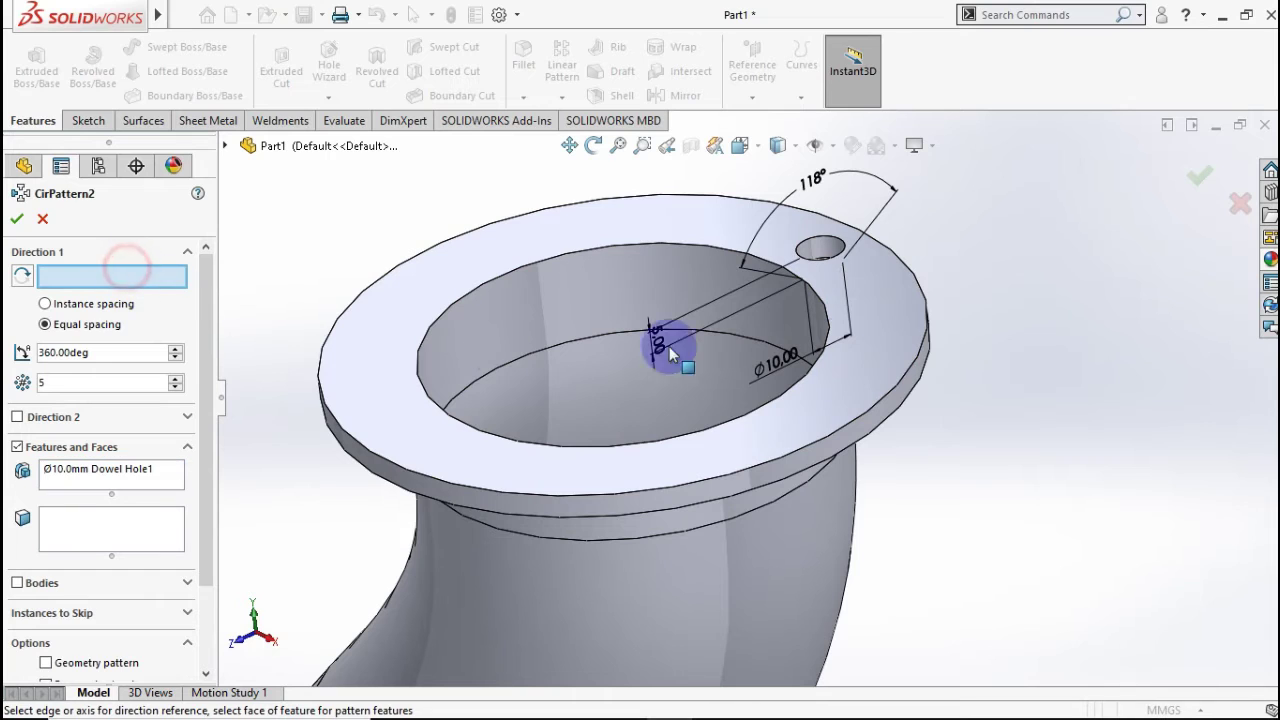
{"action": "left_click", "coordinate": [925, 291]}
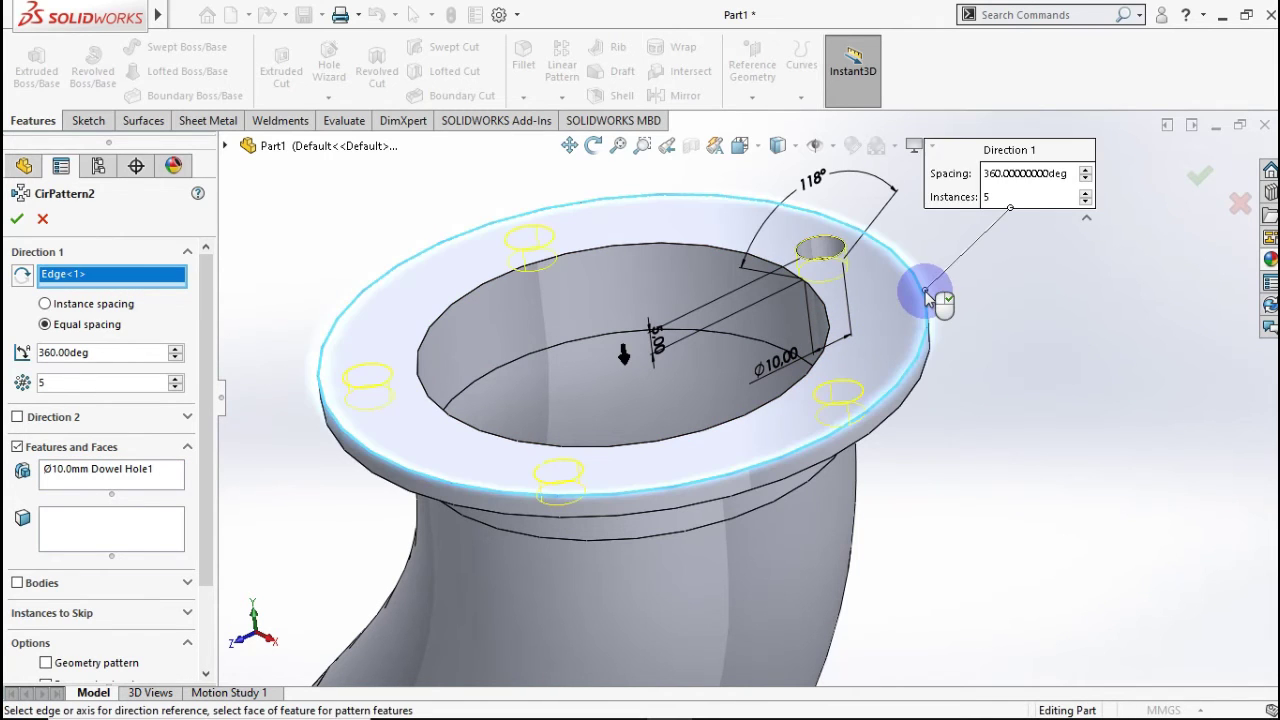
{"action": "left_click", "coordinate": [20, 218]}
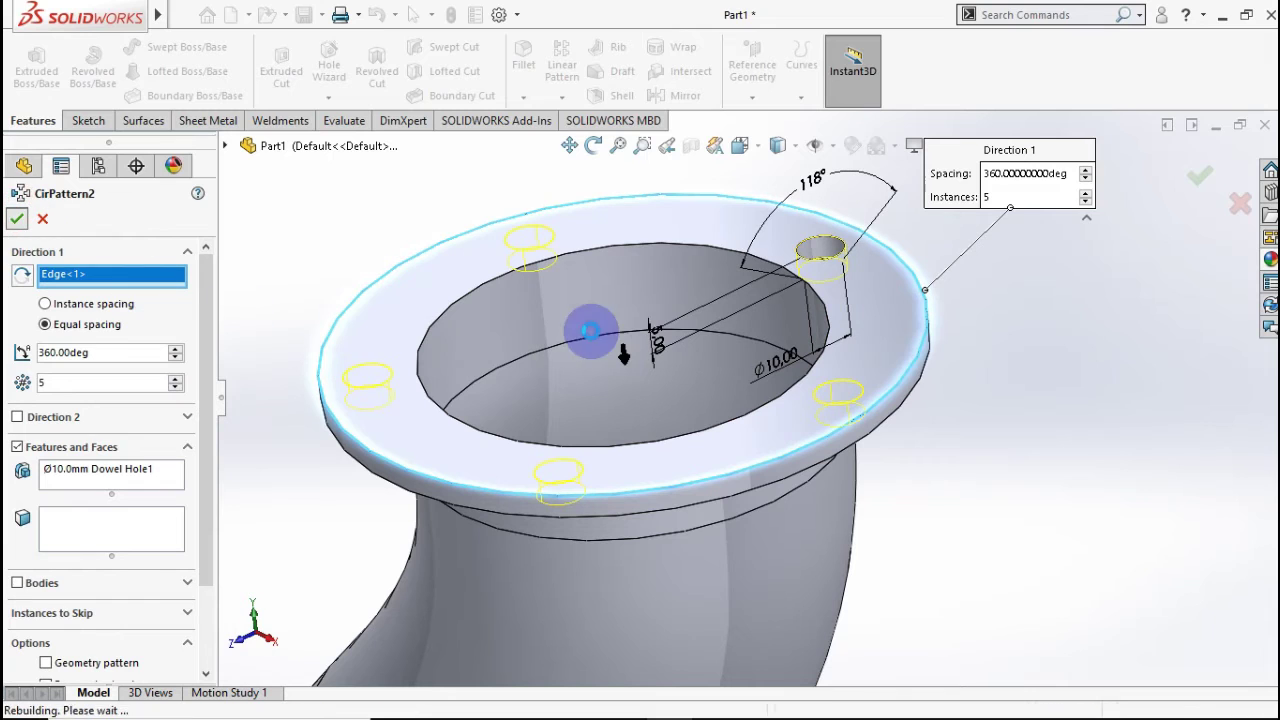
{"action": "left_click", "coordinate": [1008, 352]}
Start a new sketch on the ring face next to its 155 mm circular edge.
{"action": "scroll", "coordinate": [1002, 359], "scroll_direction": "down", "scroll_amount": 5}
{"action": "middle_click_drag", "start_coordinate": [914, 363], "coordinate": [754, 482]}
{"action": "scroll", "coordinate": [740, 497], "scroll_direction": "up", "scroll_amount": 2}
{"action": "scroll", "coordinate": [740, 497], "scroll_direction": "up", "scroll_amount": 3}
{"action": "scroll", "coordinate": [752, 471], "scroll_direction": "up", "scroll_amount": 2}
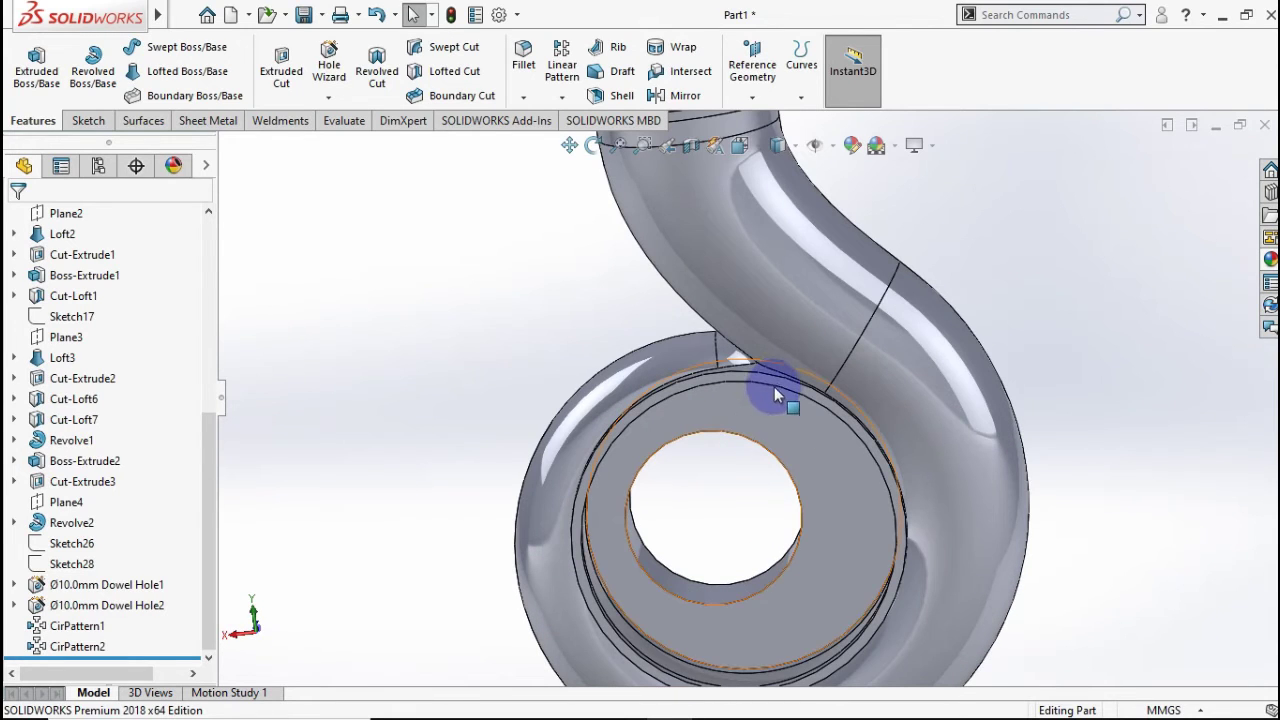
{"action": "left_click", "coordinate": [777, 382]}
{"action": "scroll", "coordinate": [790, 397], "scroll_direction": "up", "scroll_amount": 1}
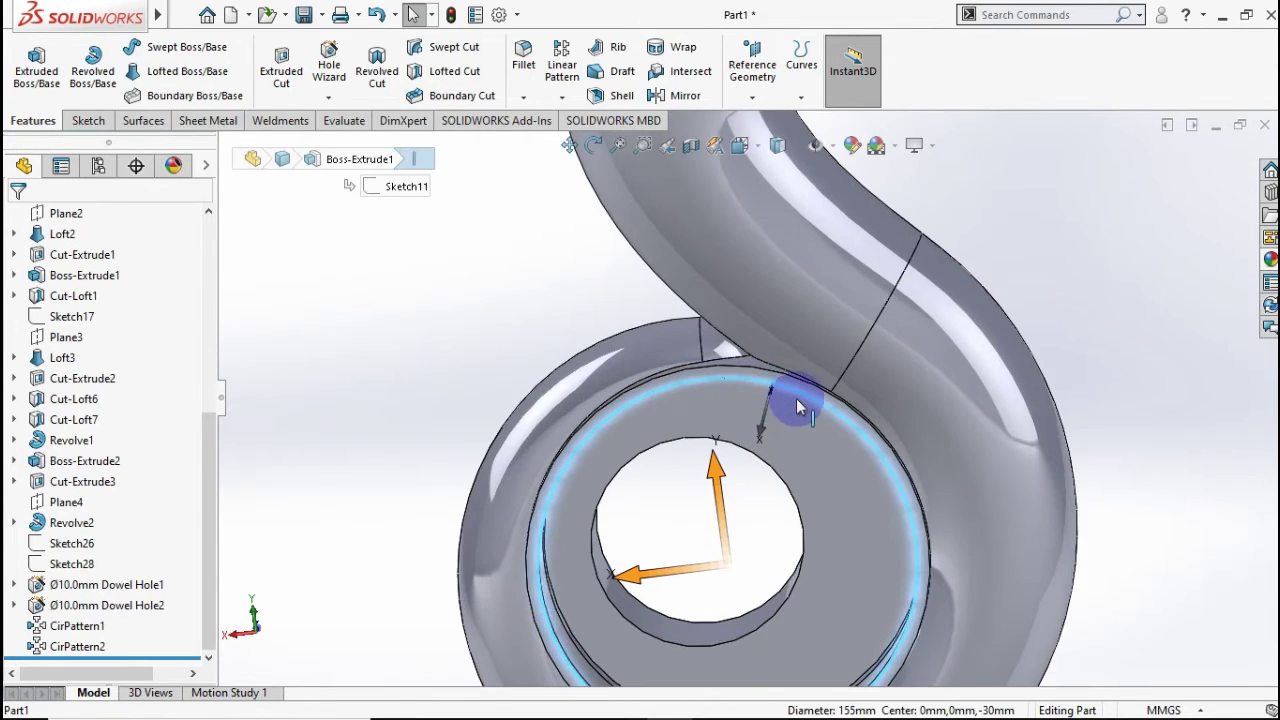
{"action": "left_click", "coordinate": [803, 395]}
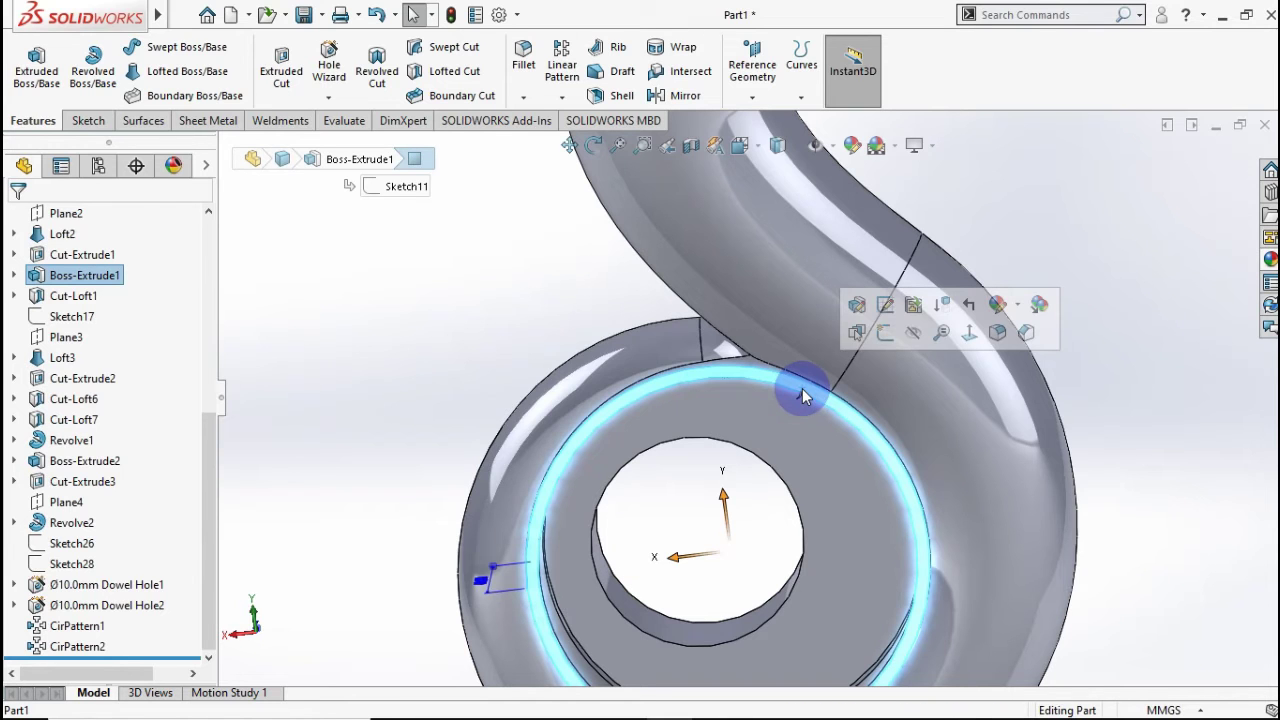
{"action": "left_click", "coordinate": [883, 338]}
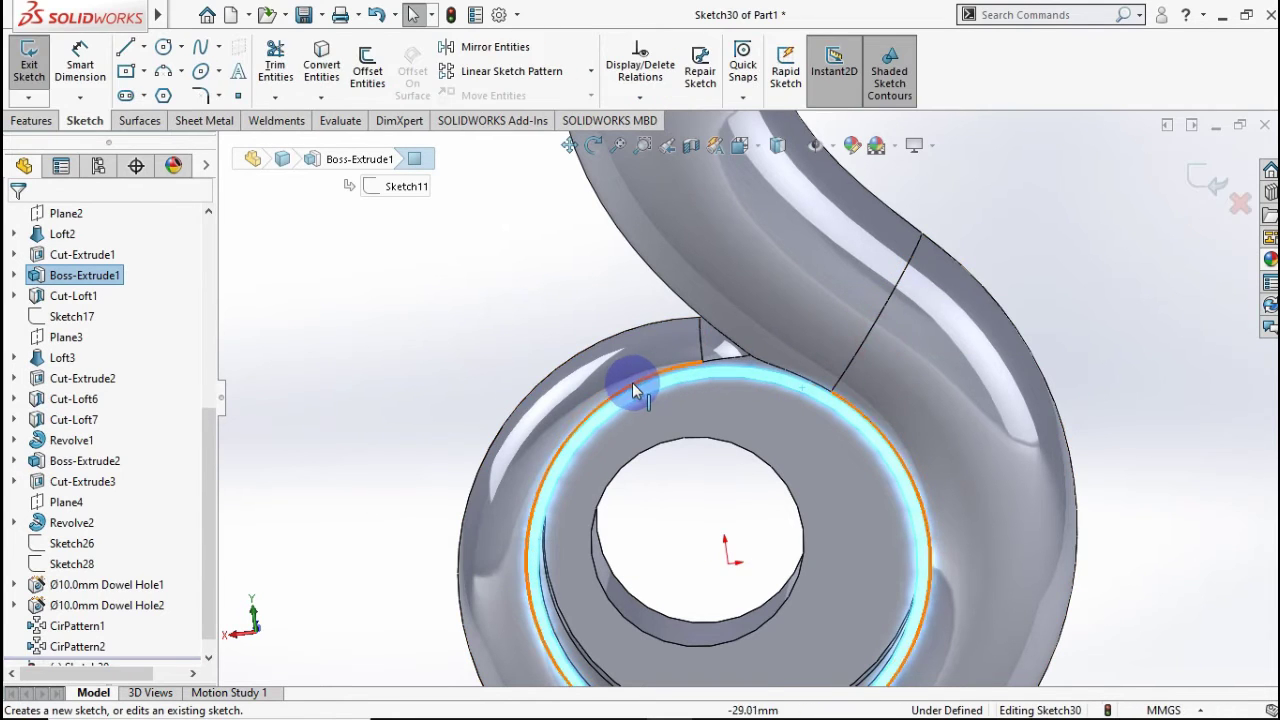
Draw a vertical construction line across the ring with a midpoint point, then exit Sketch30.
{"action": "scroll", "coordinate": [720, 338], "scroll_direction": "up", "scroll_amount": 5}
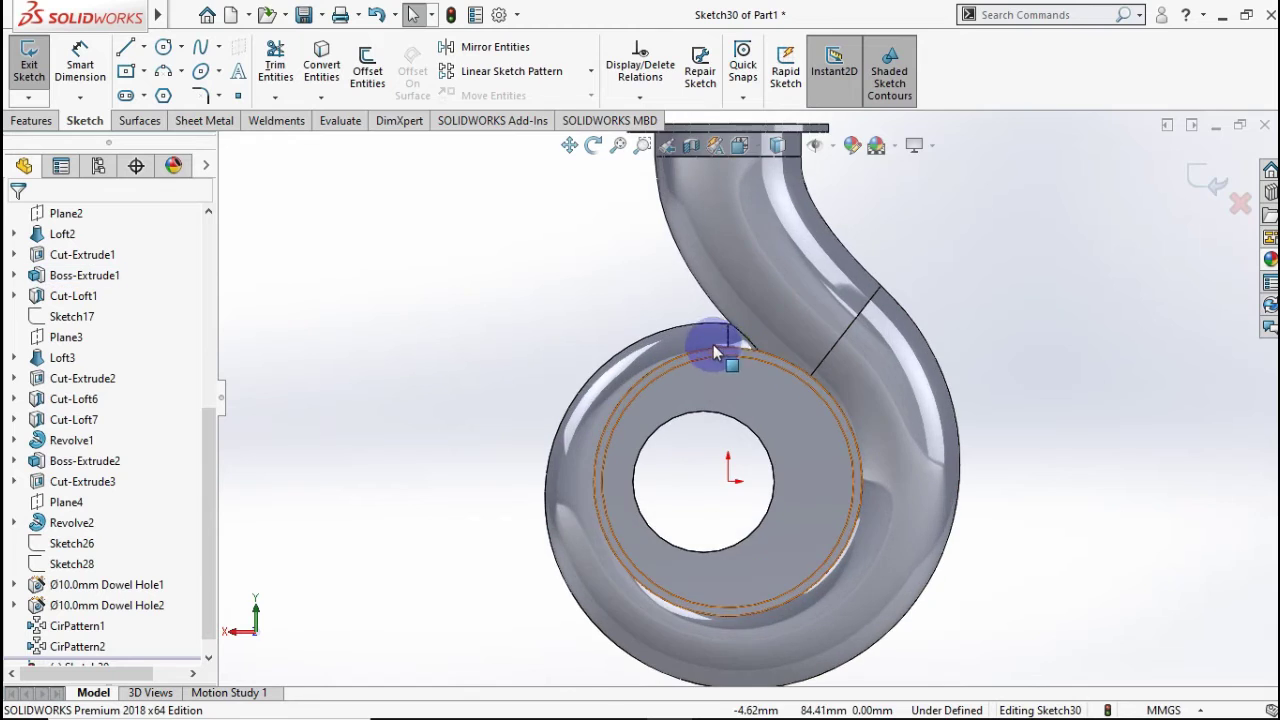
{"action": "scroll", "coordinate": [656, 352], "scroll_direction": "up", "scroll_amount": 2}
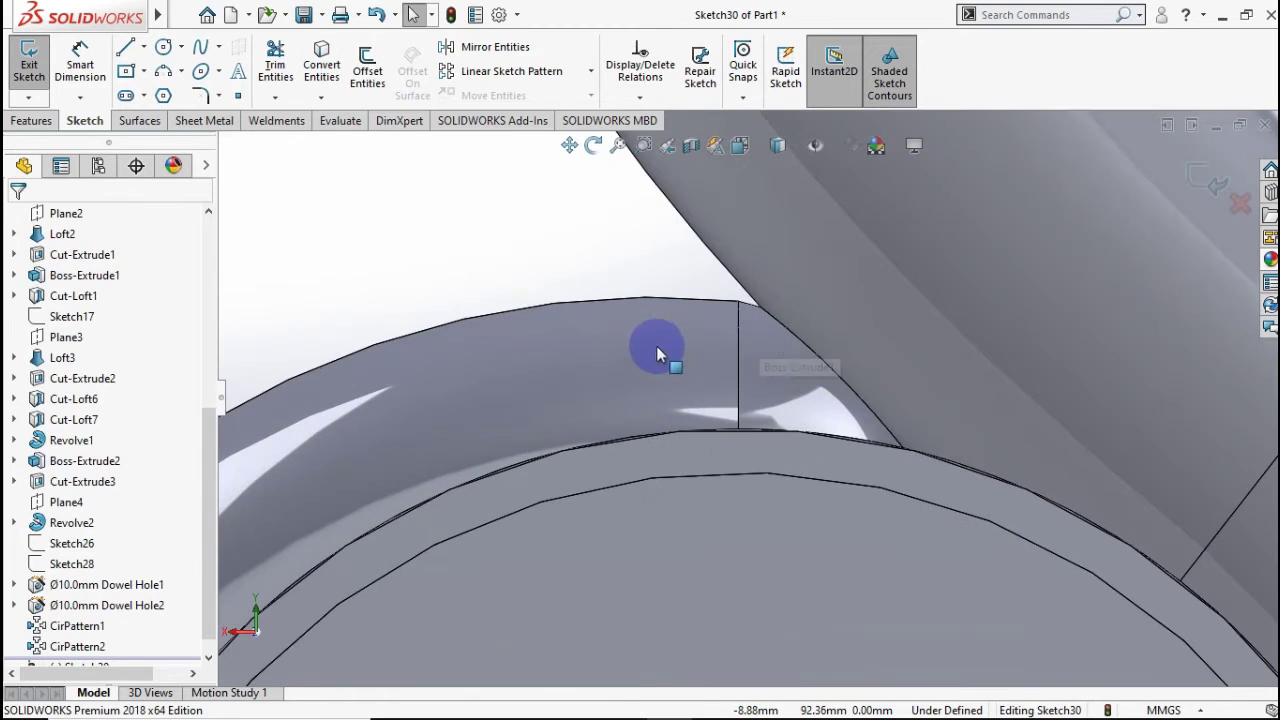
{"action": "left_click", "coordinate": [146, 48]}
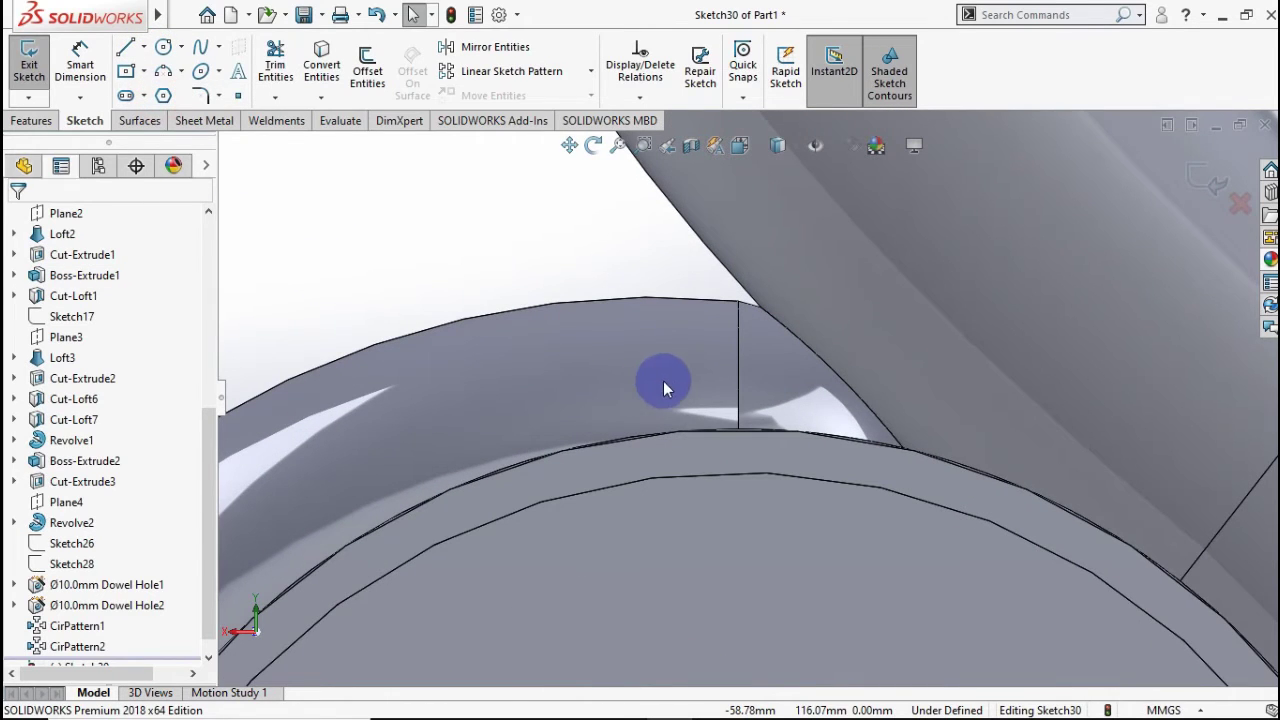
{"action": "left_click", "coordinate": [741, 476]}
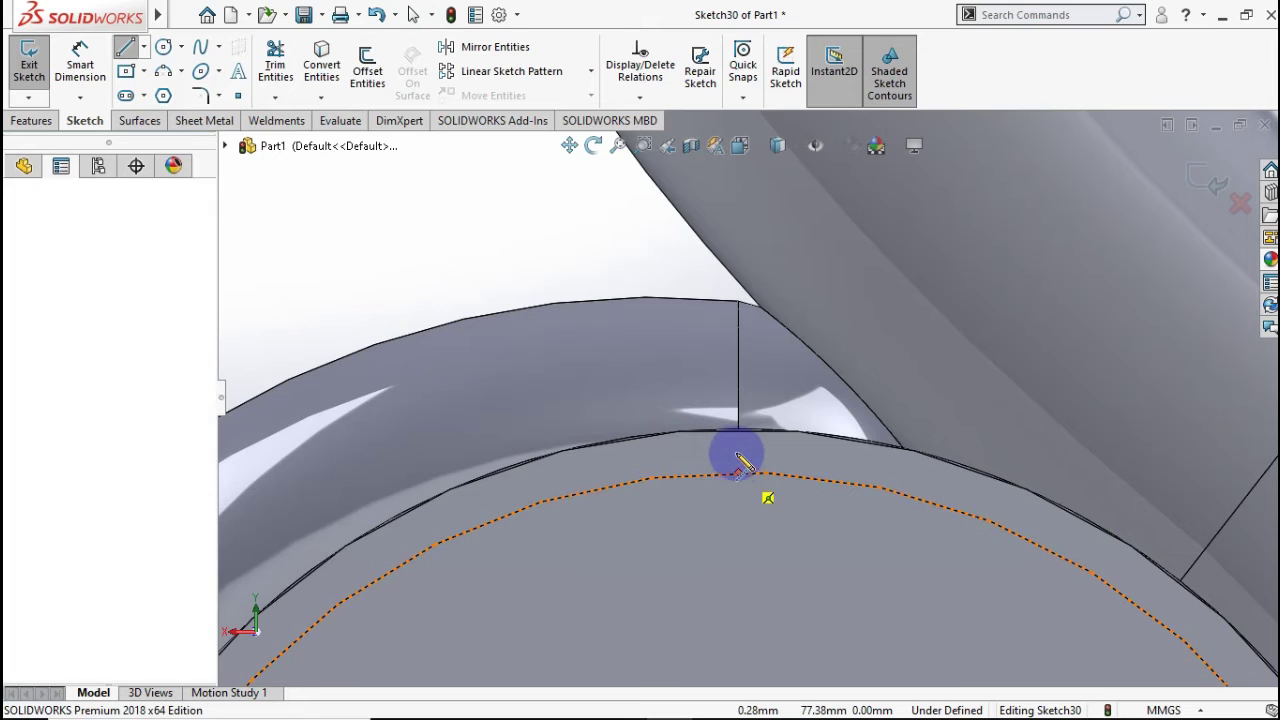
{"action": "left_click", "coordinate": [738, 430]}
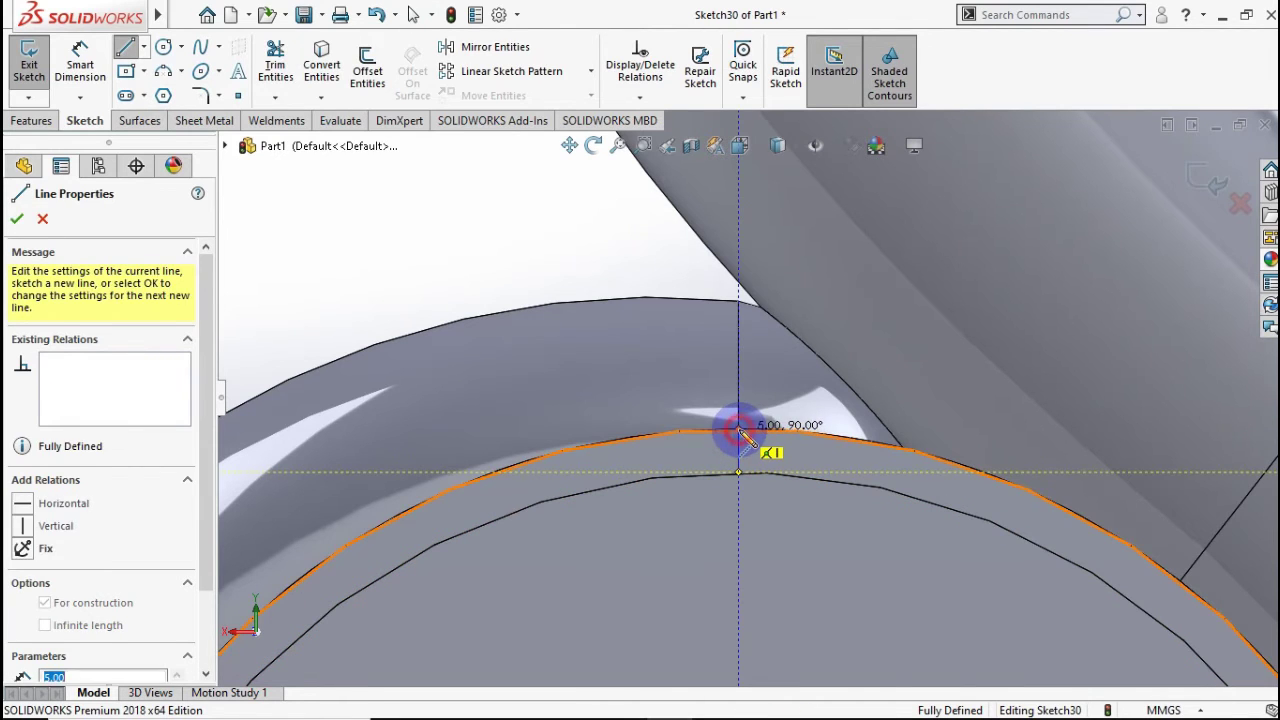
{"action": "key", "text": "Escape"}
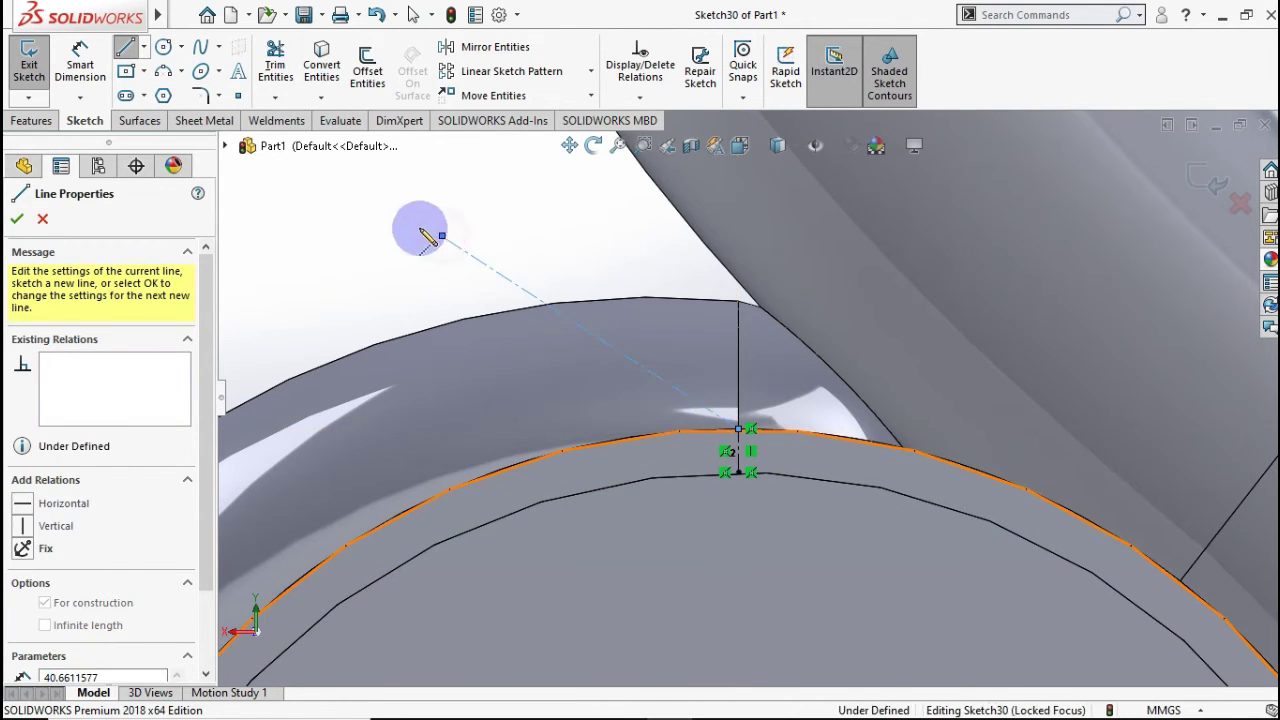
{"action": "left_click", "coordinate": [236, 96]}
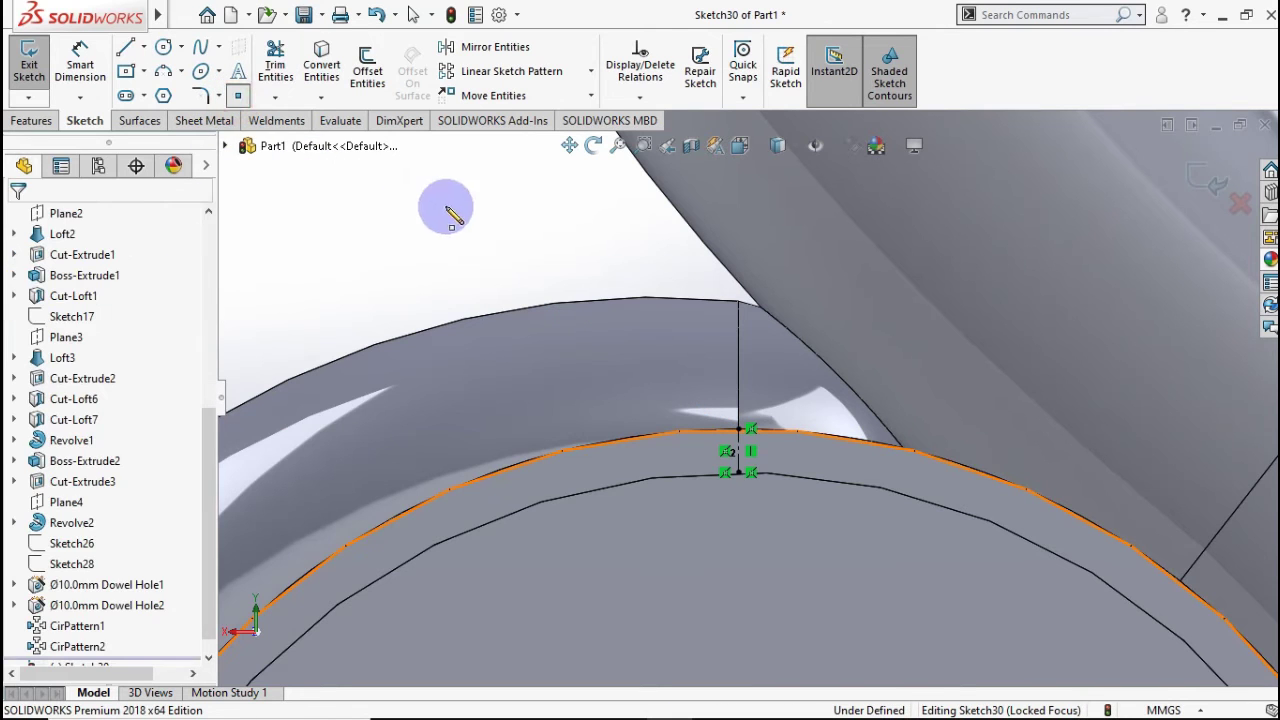
{"action": "left_click", "coordinate": [738, 451]}
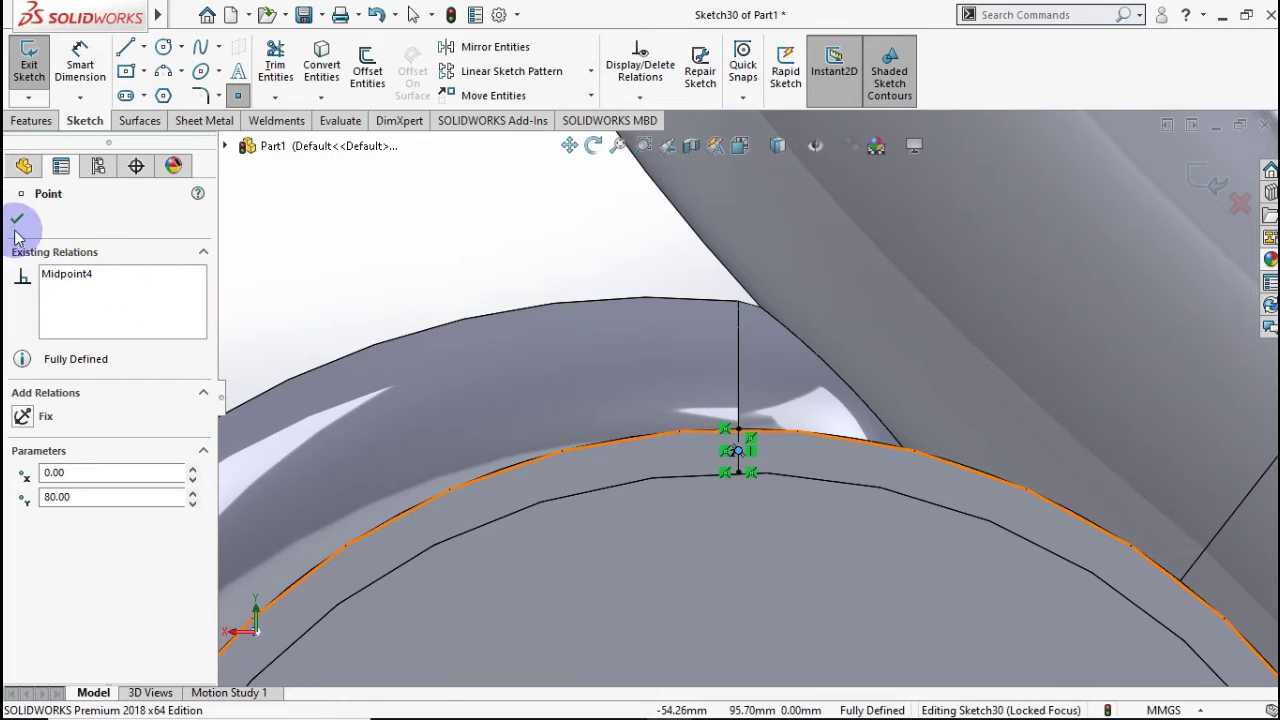
{"action": "left_click", "coordinate": [17, 220]}
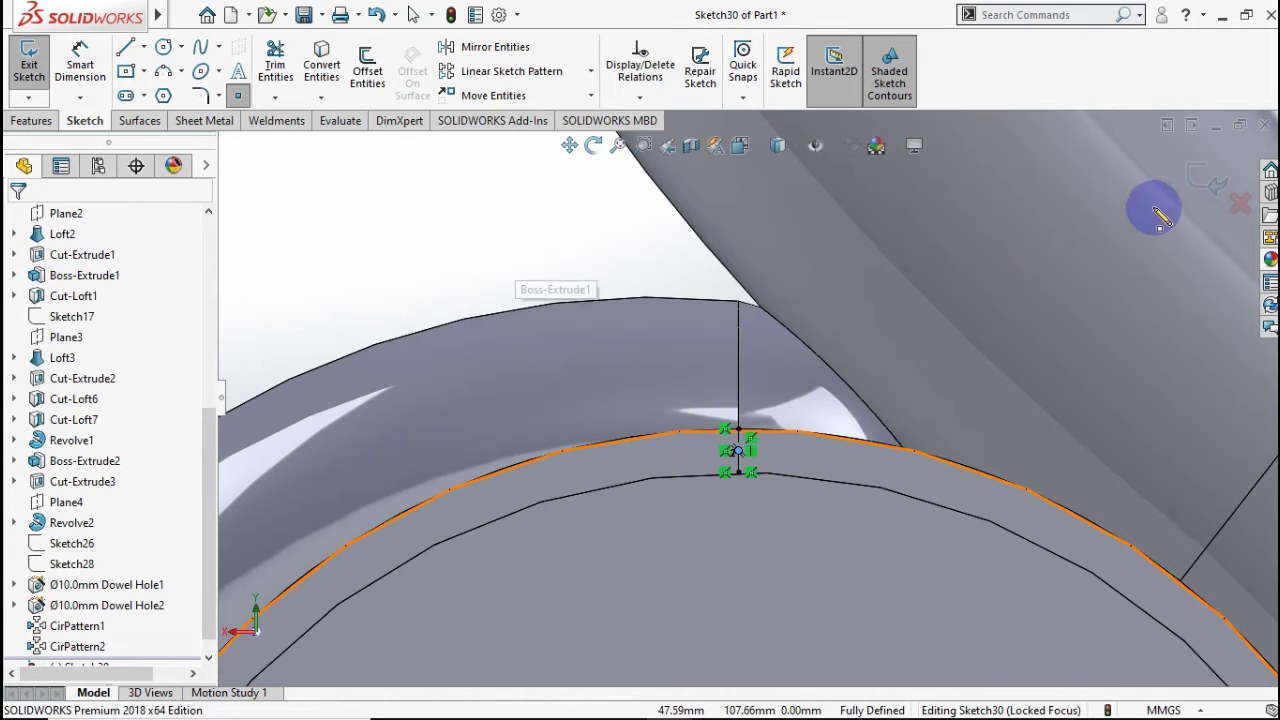
{"action": "left_click", "coordinate": [1195, 178]}
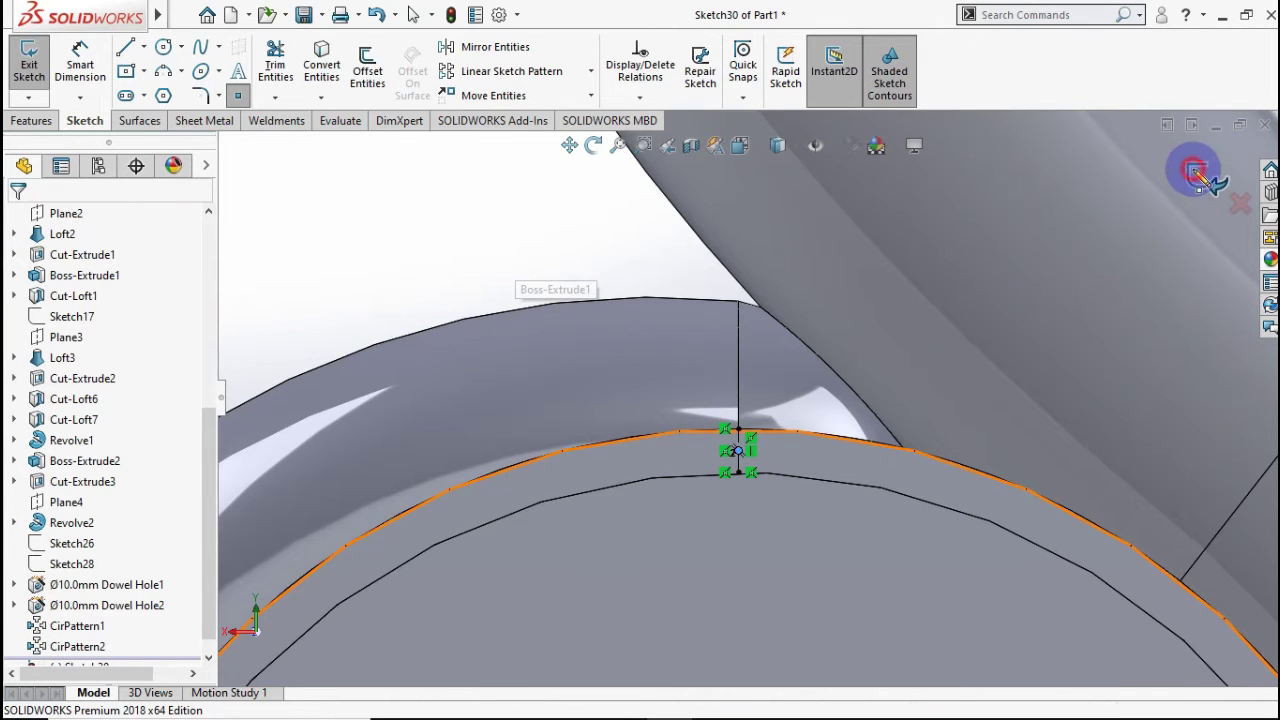
{"action": "left_click", "coordinate": [613, 262]}
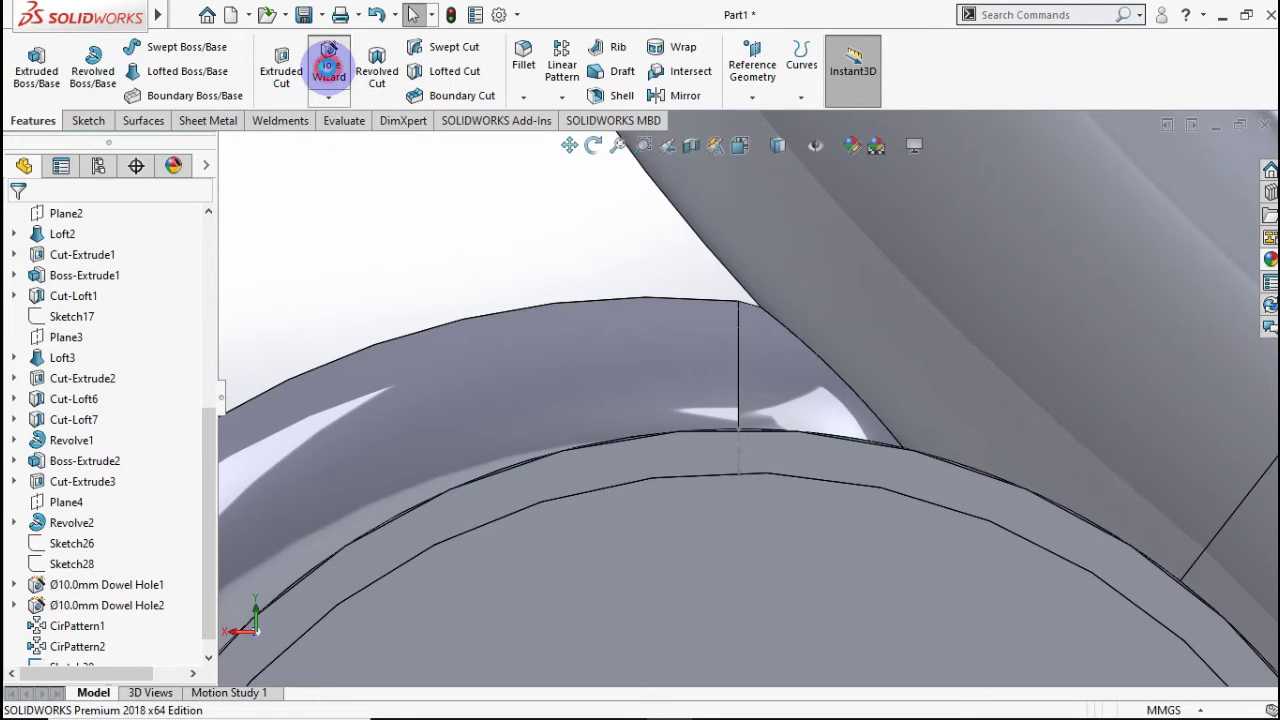
Set up a Hole Wizard dowel hole of Ø3.0 with a Blind end condition, 5 mm deep.
{"action": "left_click", "coordinate": [329, 66]}
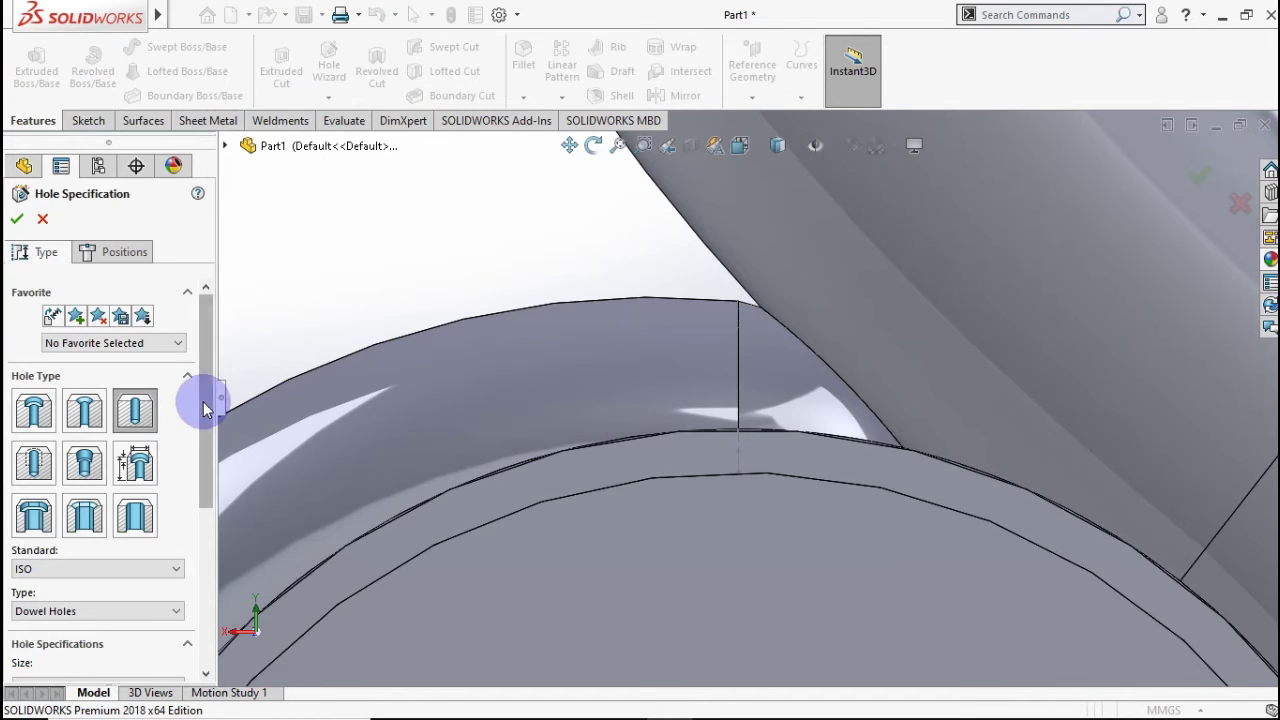
{"action": "left_click_drag", "start_coordinate": [200, 400], "coordinate": [188, 506]}
{"action": "left_click", "coordinate": [140, 489]}
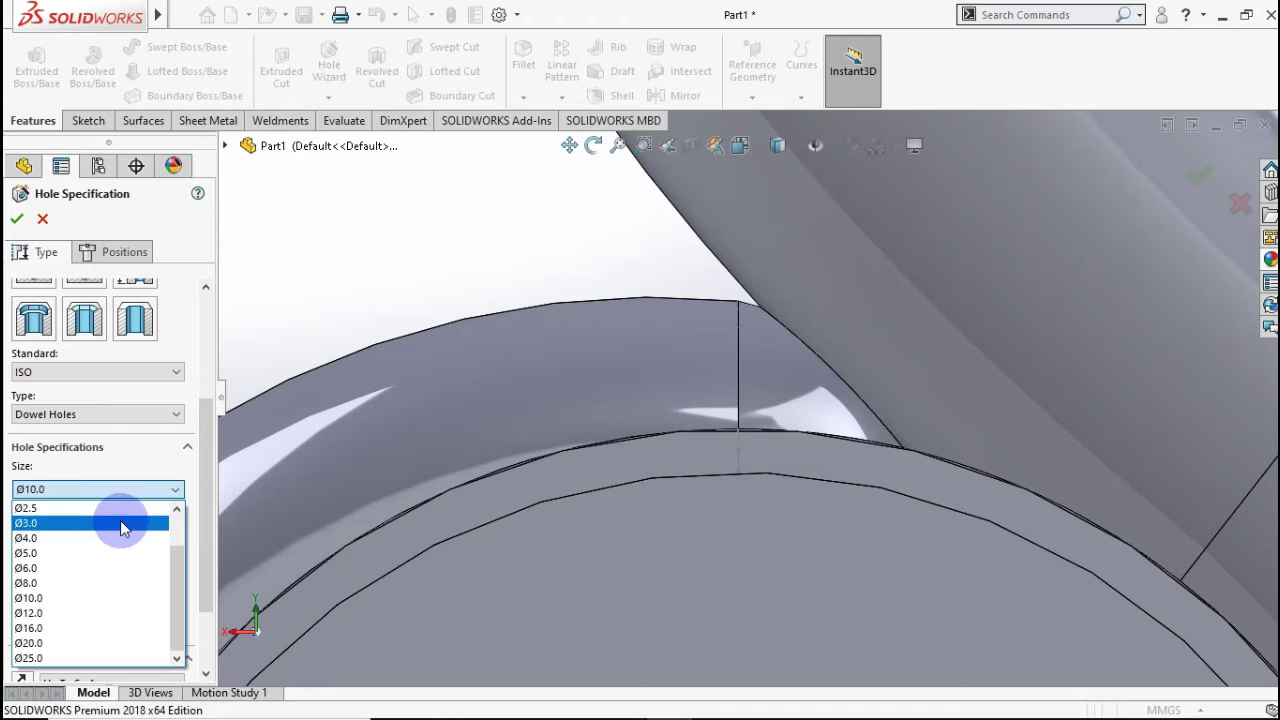
{"action": "left_click", "coordinate": [116, 523]}
{"action": "scroll", "coordinate": [190, 550], "scroll_direction": "down", "scroll_amount": 3}
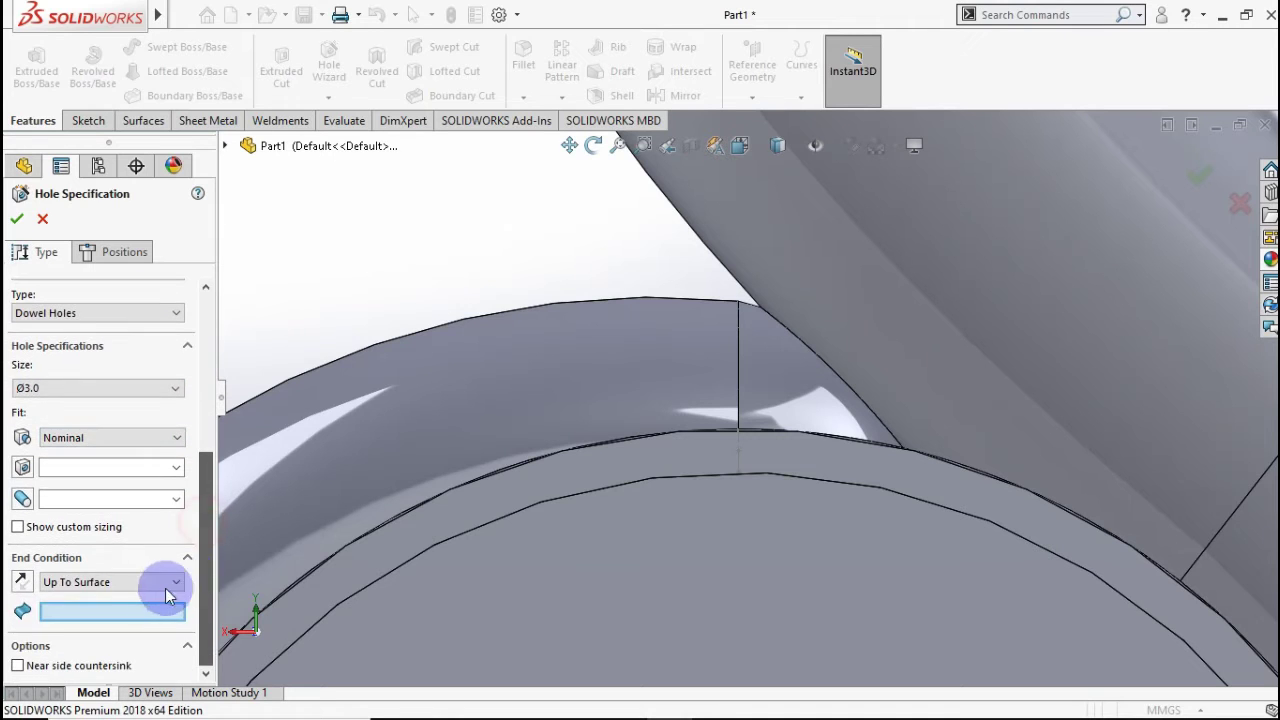
{"action": "left_click", "coordinate": [175, 583]}
{"action": "left_click", "coordinate": [160, 583]}
{"action": "left_click", "coordinate": [160, 583]}
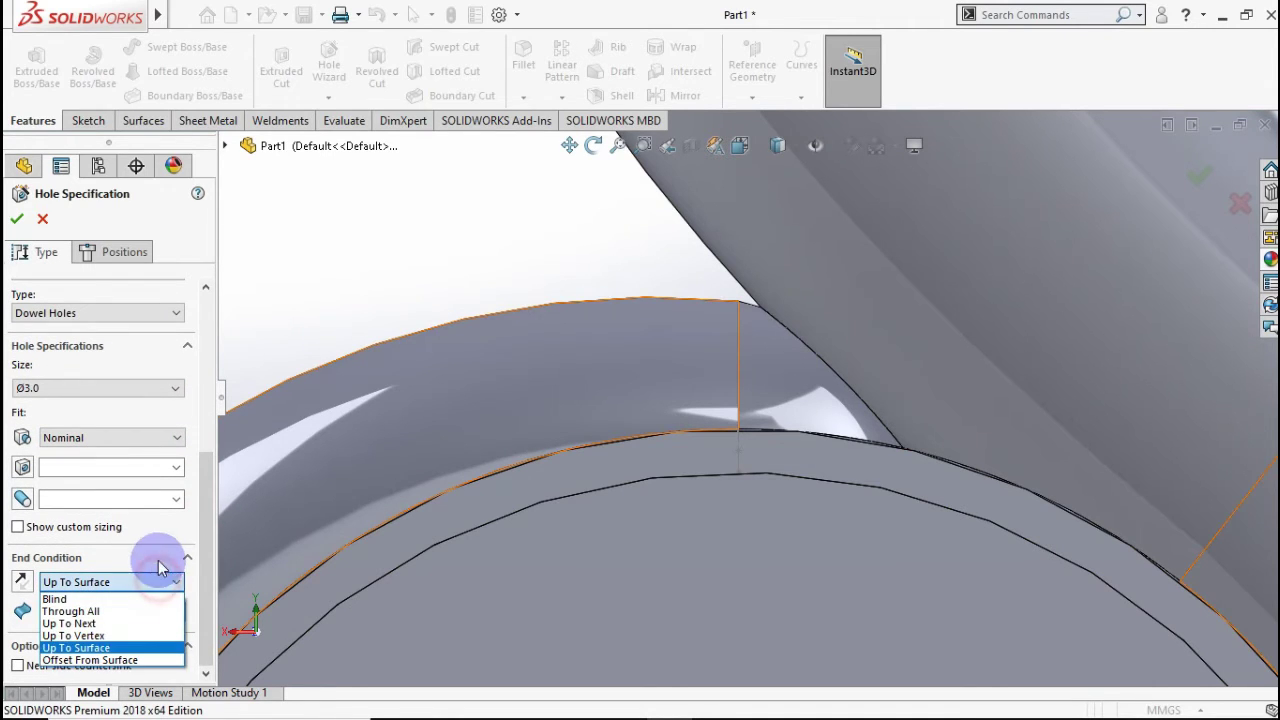
{"action": "left_click", "coordinate": [120, 597]}
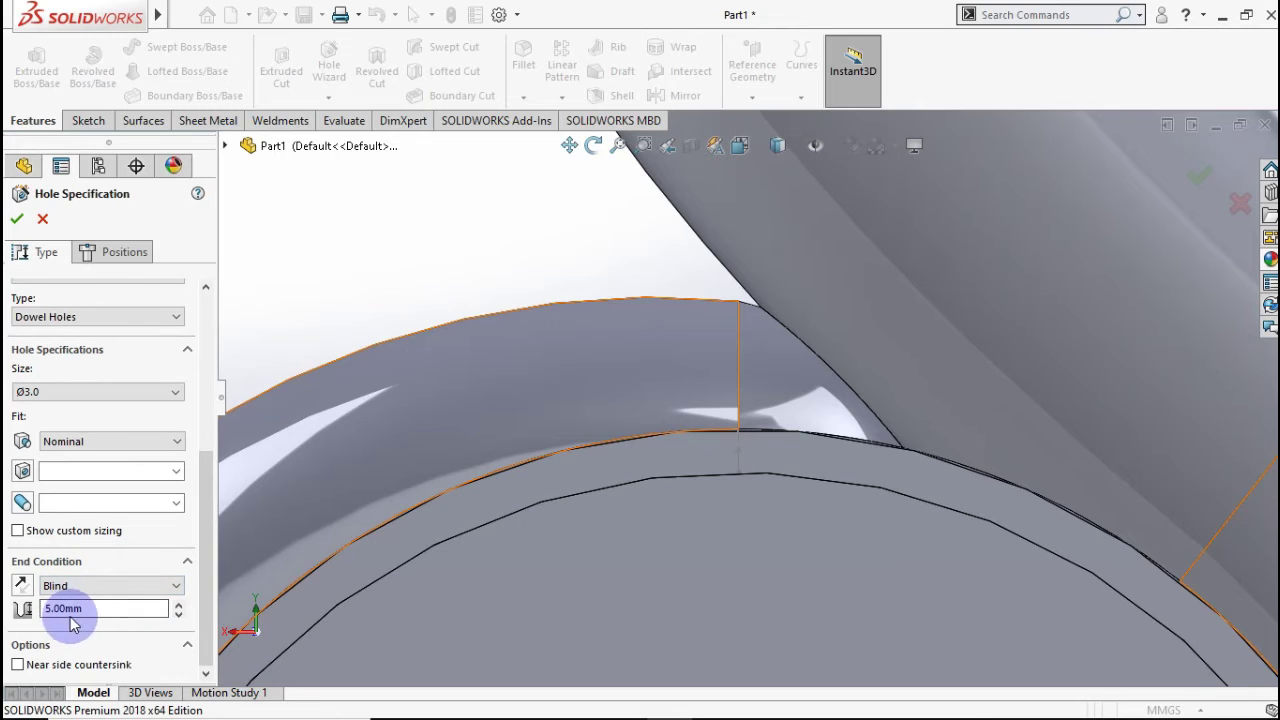
Place the hole at Sketch30's midpoint on the ring and confirm it.
{"action": "left_click", "coordinate": [124, 258]}
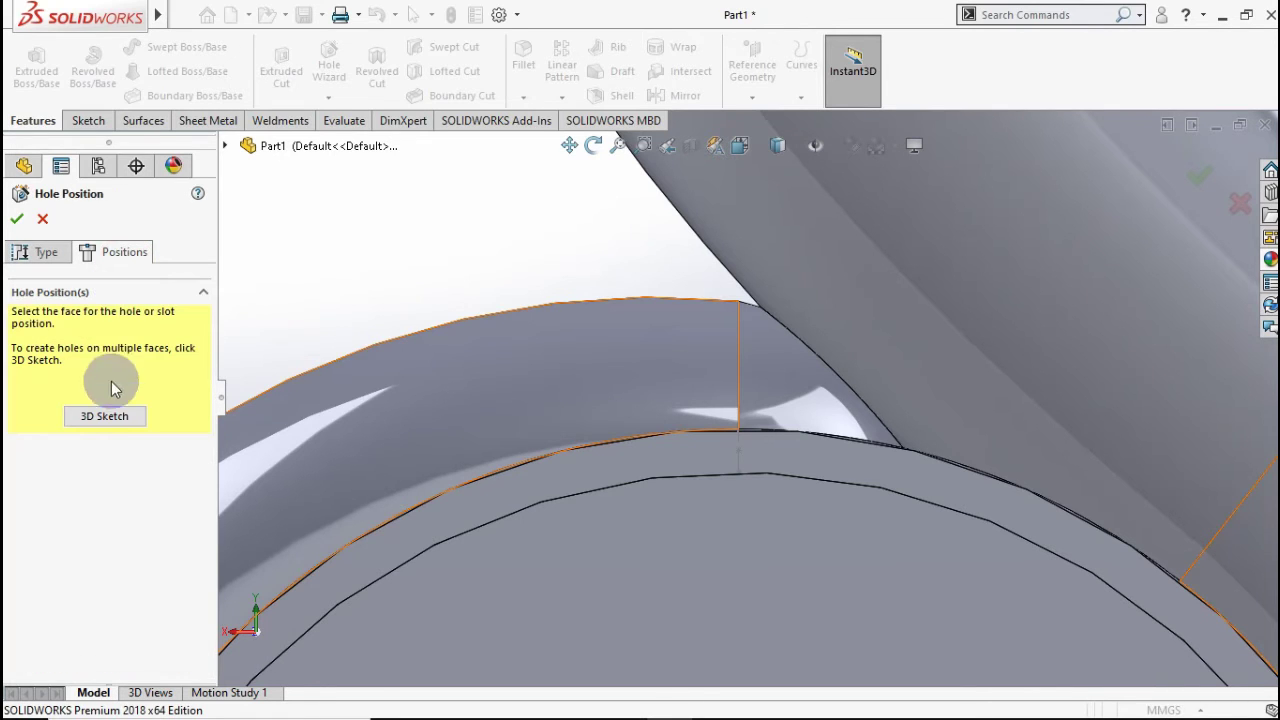
{"action": "left_click", "coordinate": [106, 415]}
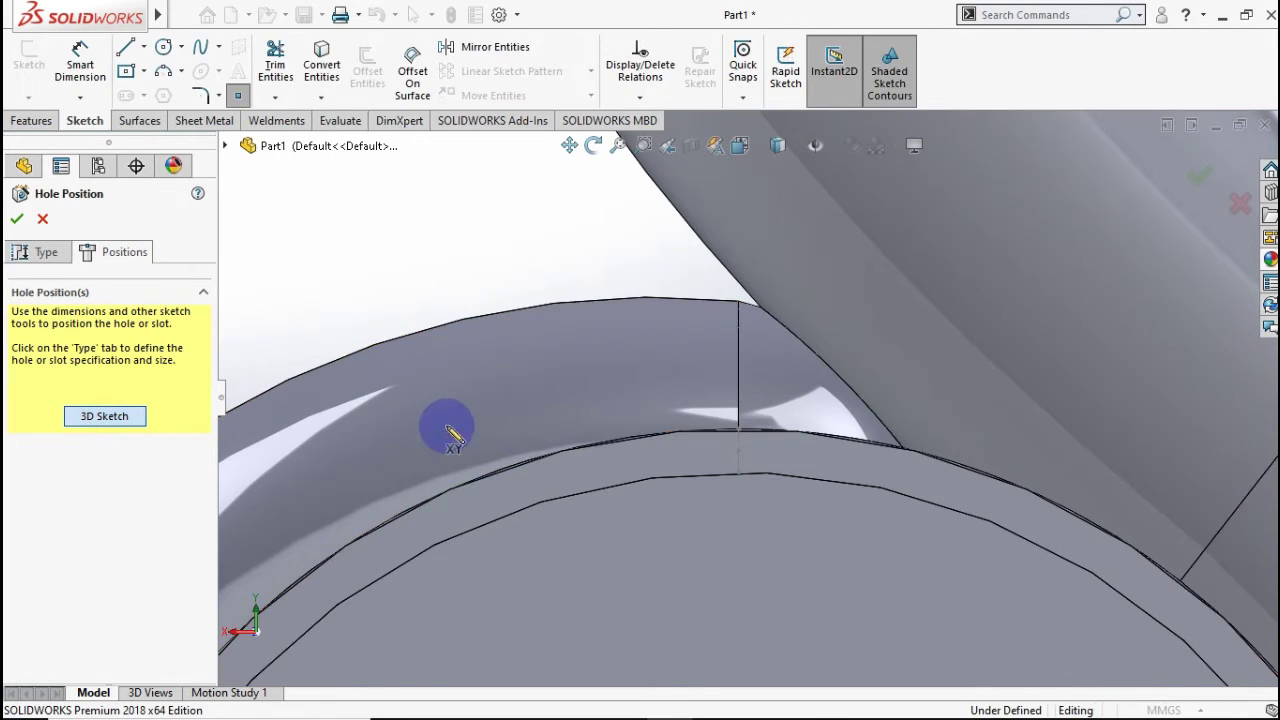
{"action": "left_click", "coordinate": [738, 451]}
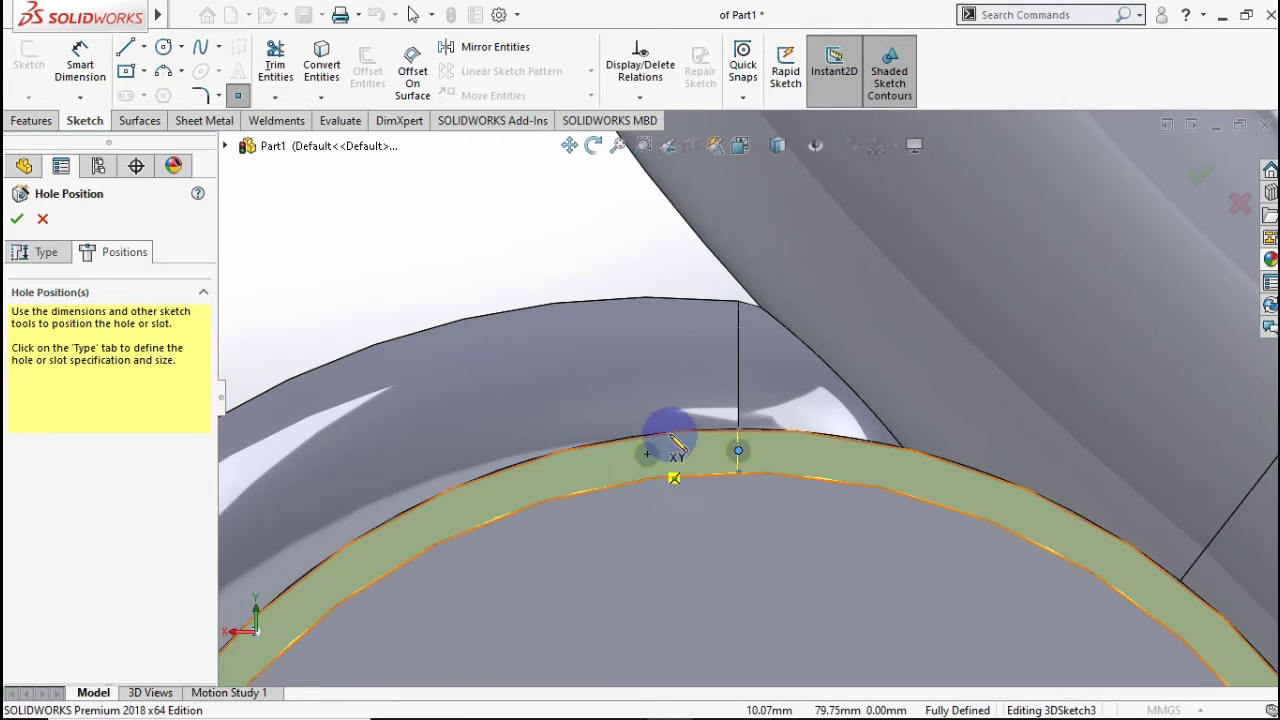
{"action": "middle_click_drag", "start_coordinate": [682, 381], "coordinate": [690, 415]}
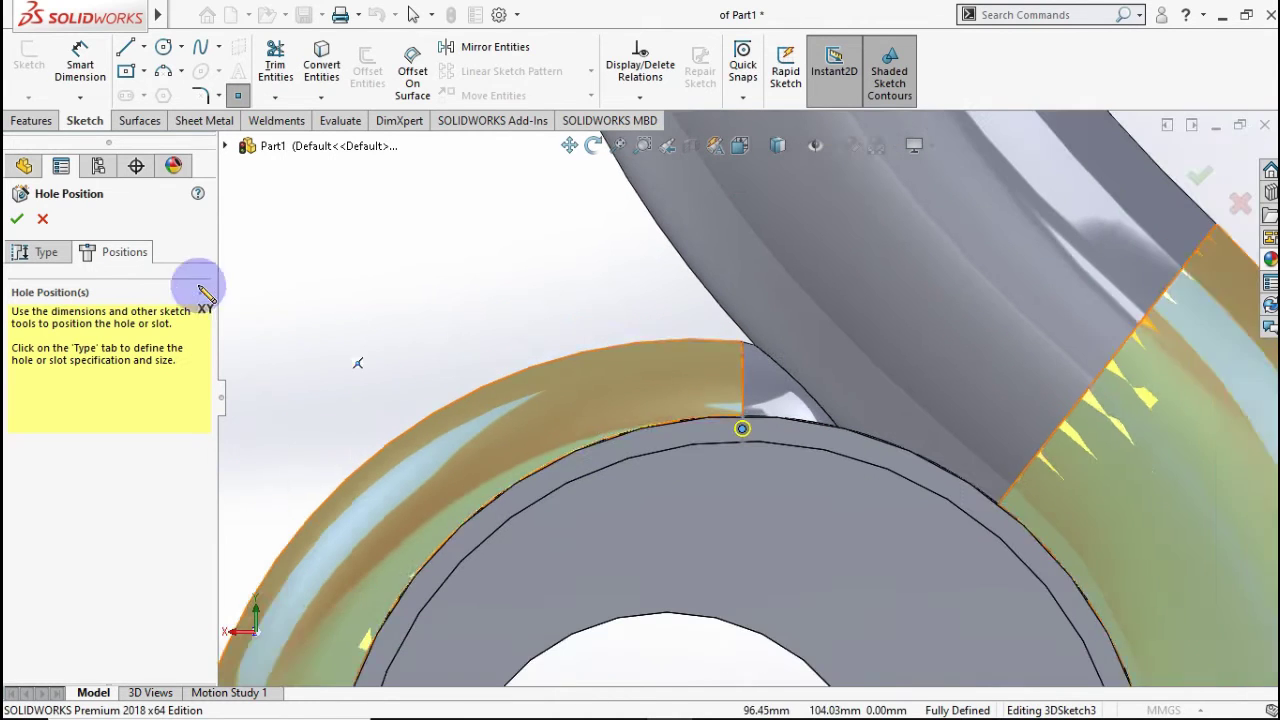
{"action": "left_click", "coordinate": [17, 219]}
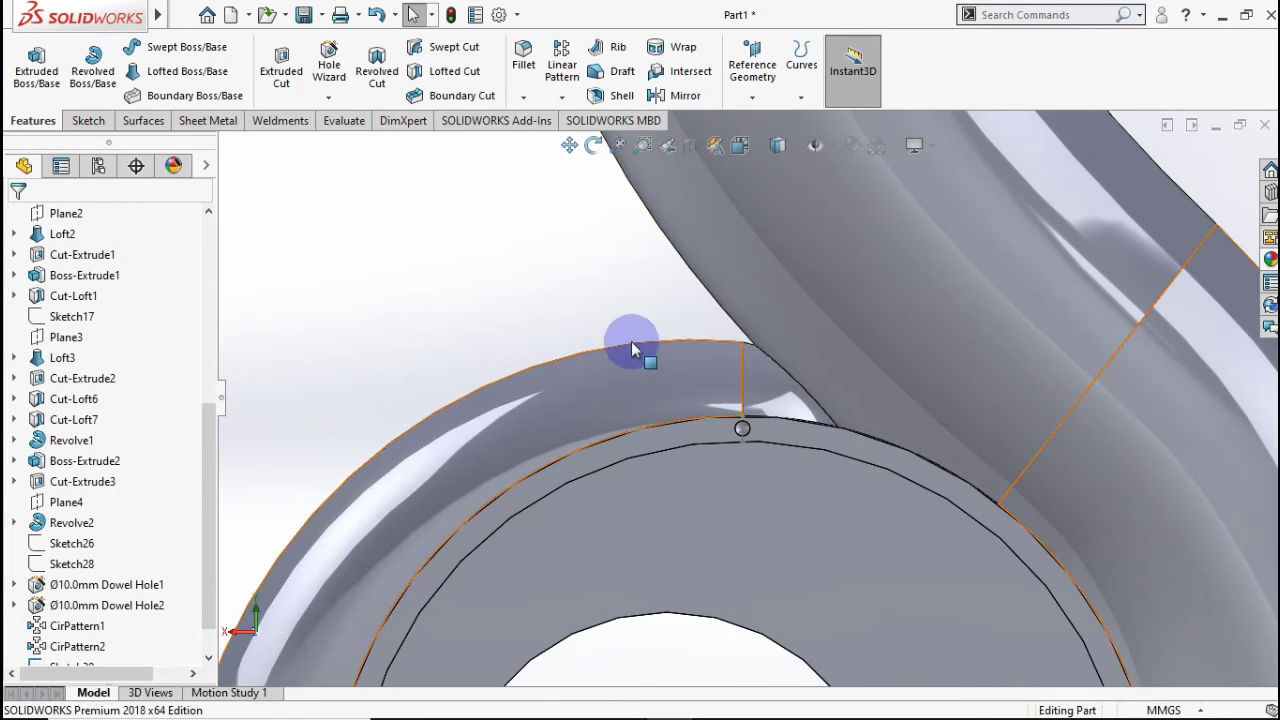
Hide the Sketch30 reference sketch.
{"action": "middle_click_drag", "start_coordinate": [641, 356], "coordinate": [620, 385]}
{"action": "scroll", "coordinate": [137, 580], "scroll_direction": "down", "scroll_amount": 1}
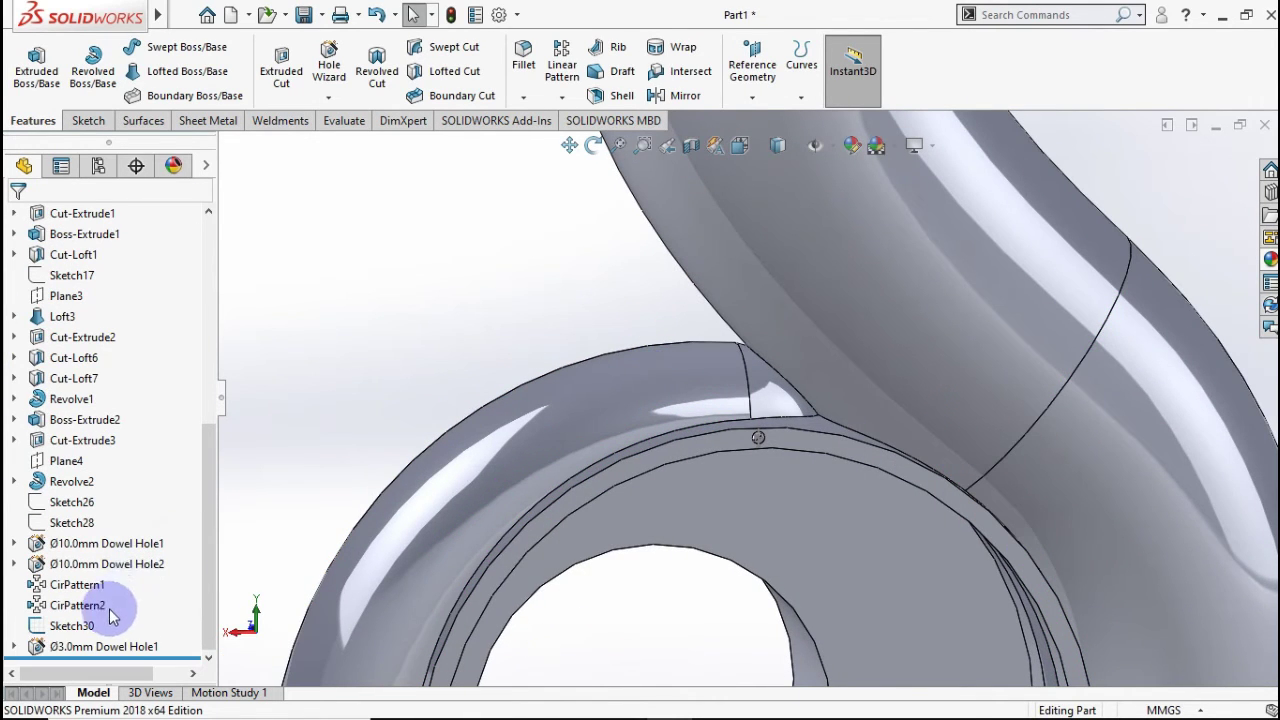
{"action": "right_click", "coordinate": [83, 627]}
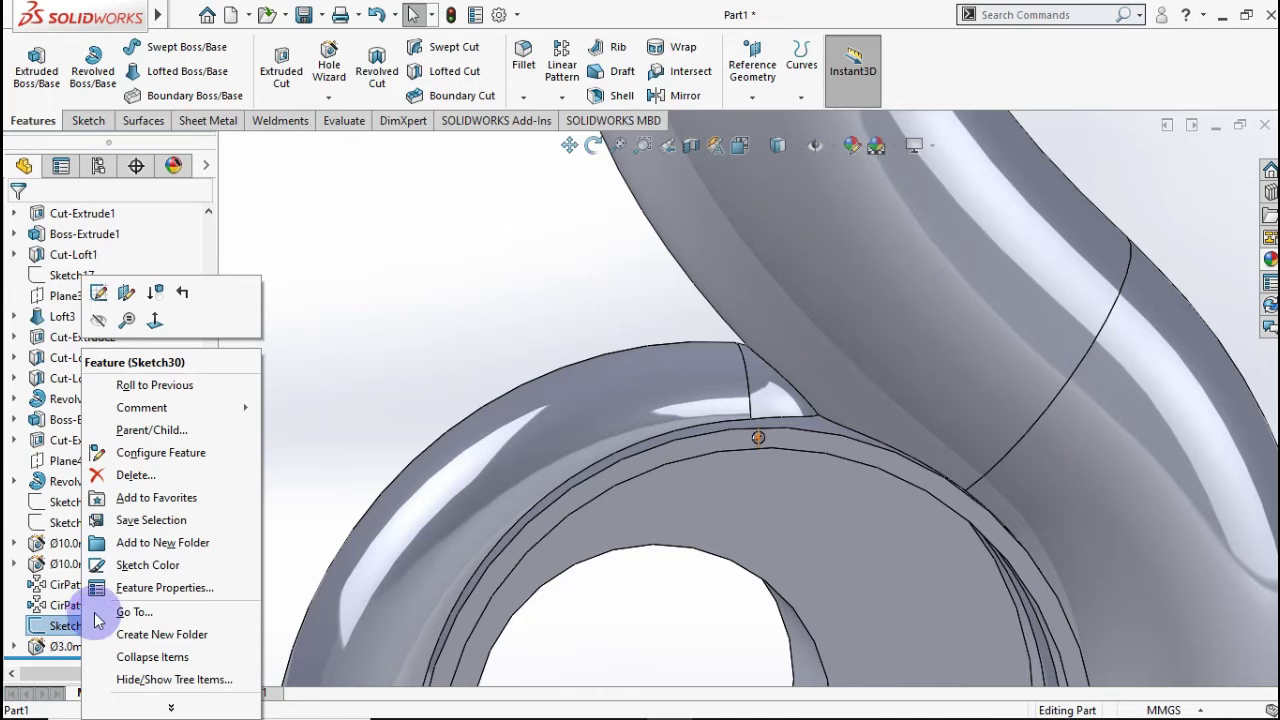
{"action": "left_click", "coordinate": [104, 324]}
{"action": "middle_click_drag", "start_coordinate": [610, 383], "coordinate": [780, 462]}
Circularly pattern Ø3.0mm Dowel Hole1 five times through 360° about the ring's edge.
{"action": "scroll", "coordinate": [782, 470], "scroll_direction": "down", "scroll_amount": 5}
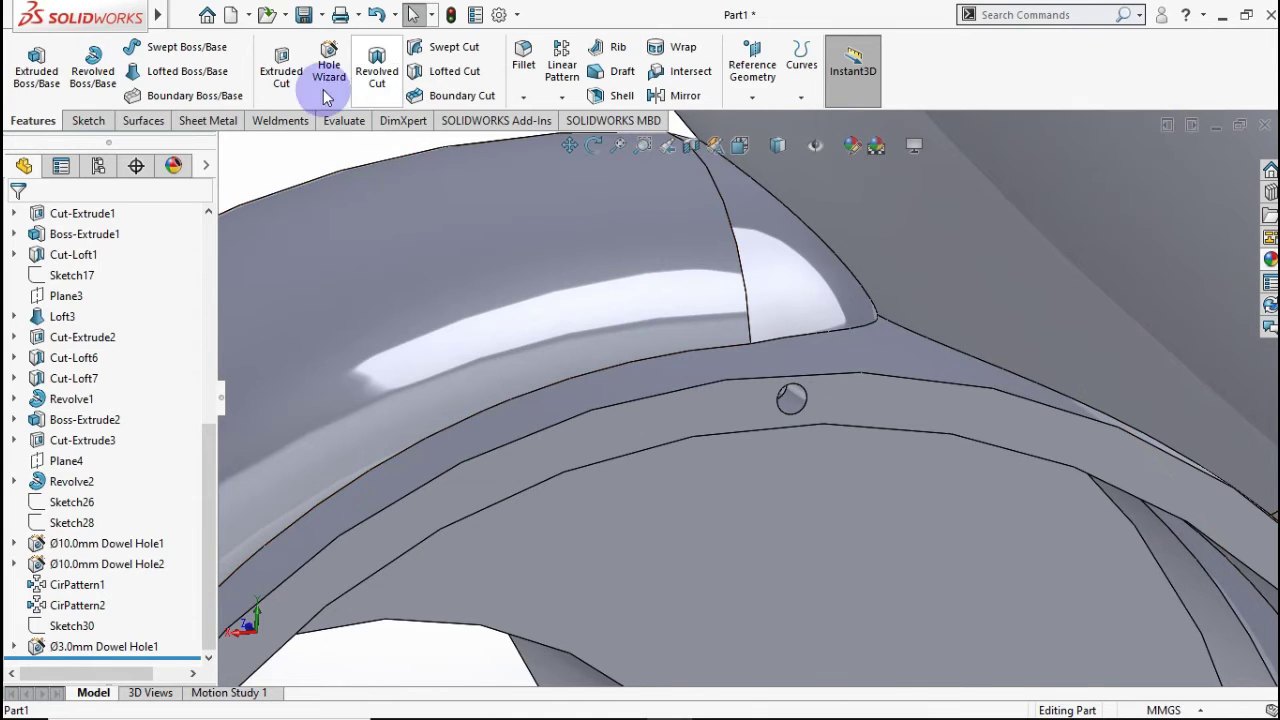
{"action": "left_click", "coordinate": [562, 97]}
{"action": "left_click", "coordinate": [590, 142]}
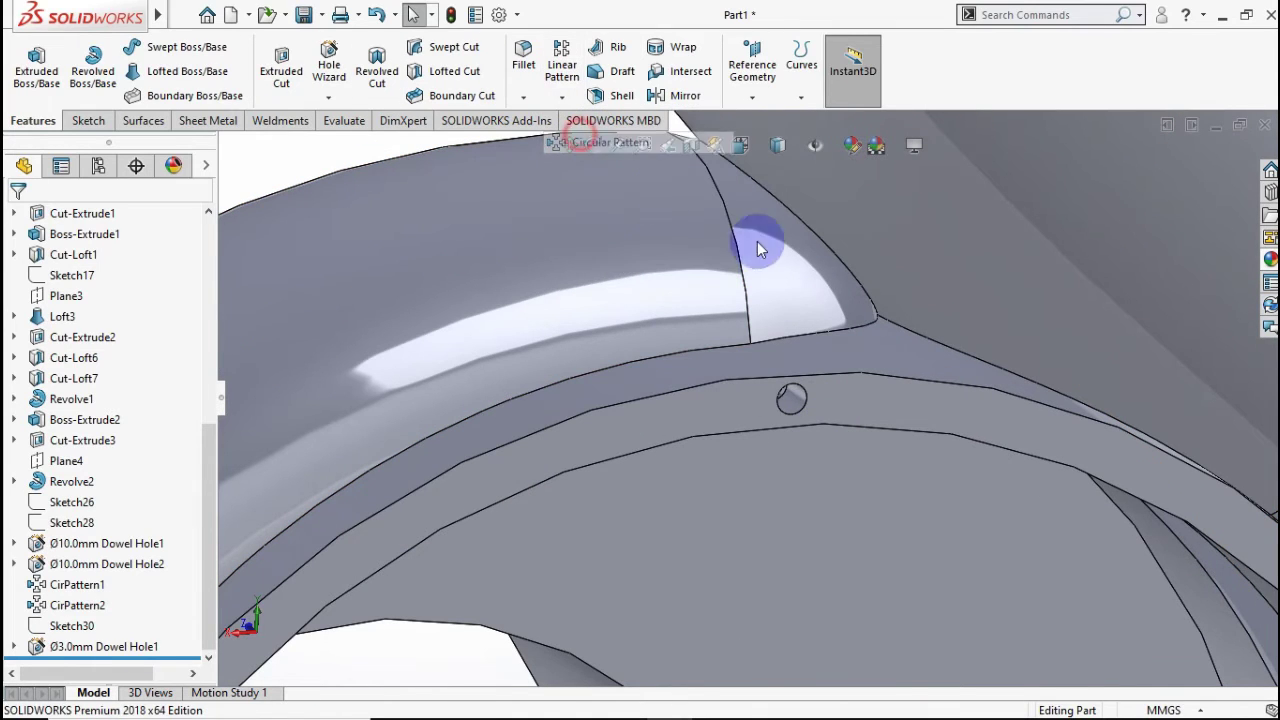
{"action": "left_click", "coordinate": [793, 403]}
{"action": "left_click", "coordinate": [125, 274]}
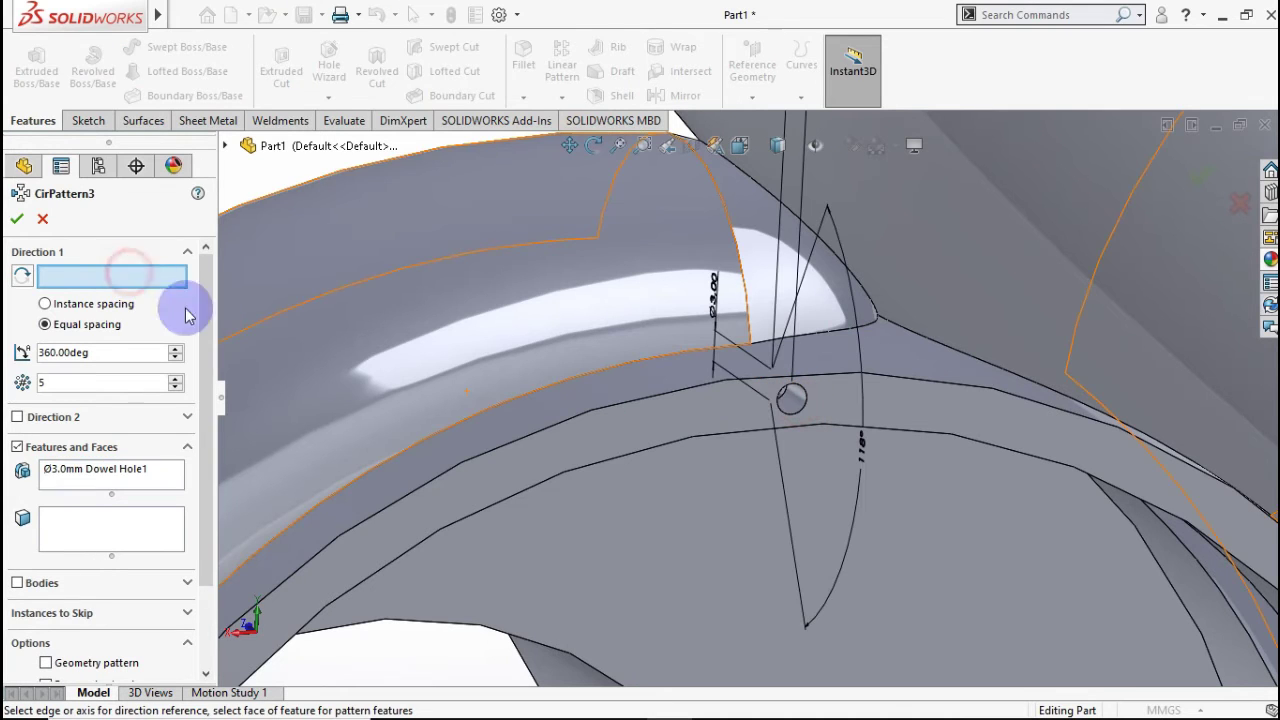
{"action": "left_click", "coordinate": [922, 383]}
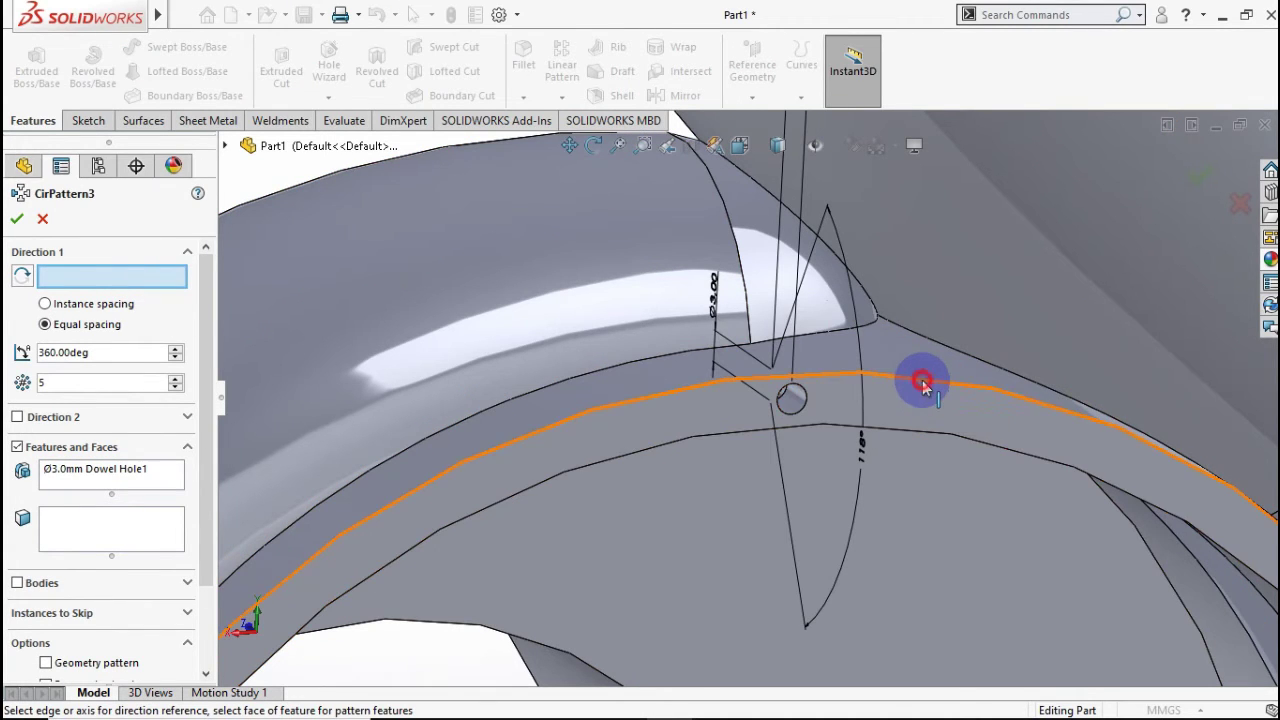
{"action": "middle_click_drag", "start_coordinate": [931, 434], "coordinate": [893, 485]}
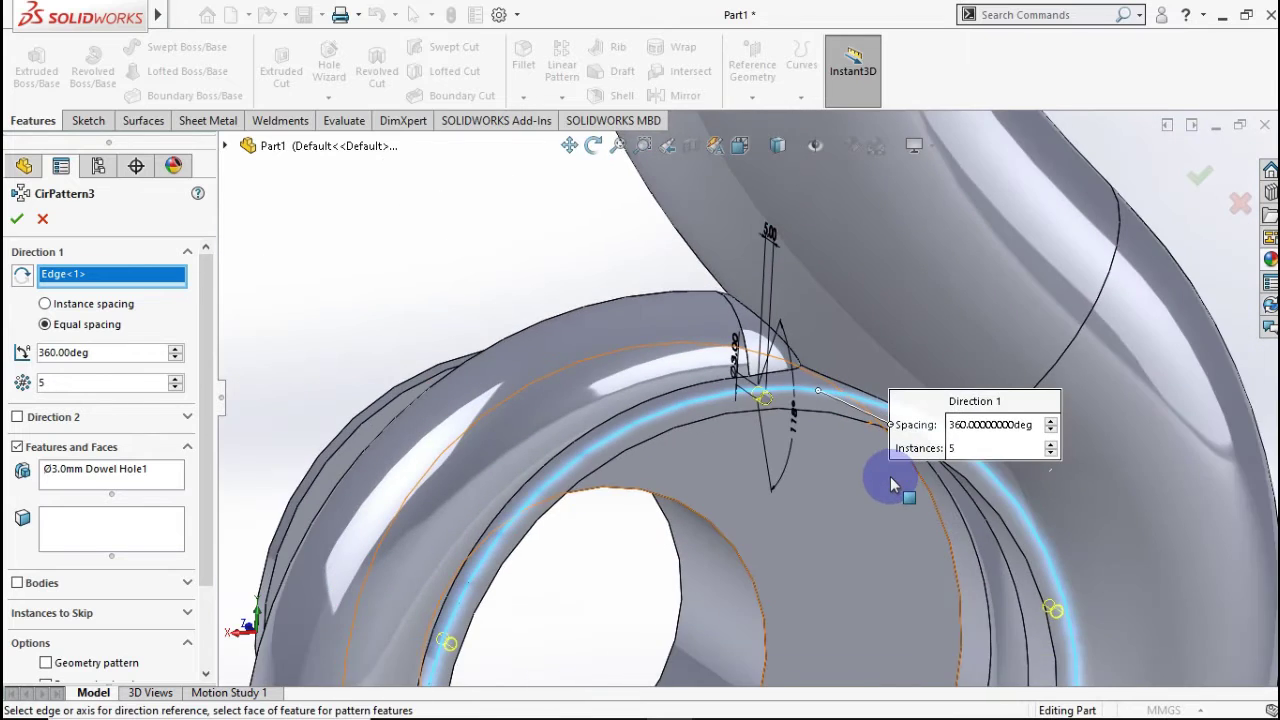
{"action": "key", "text": "f"}
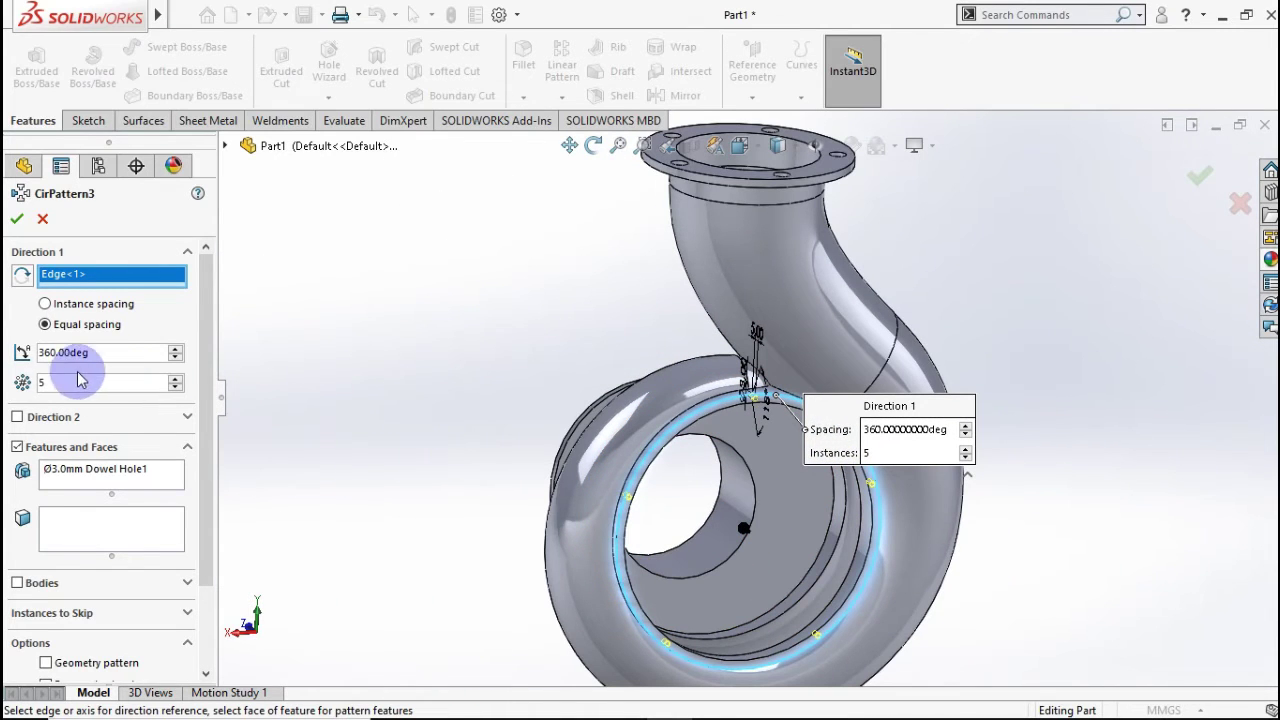
{"action": "left_click", "coordinate": [15, 221]}
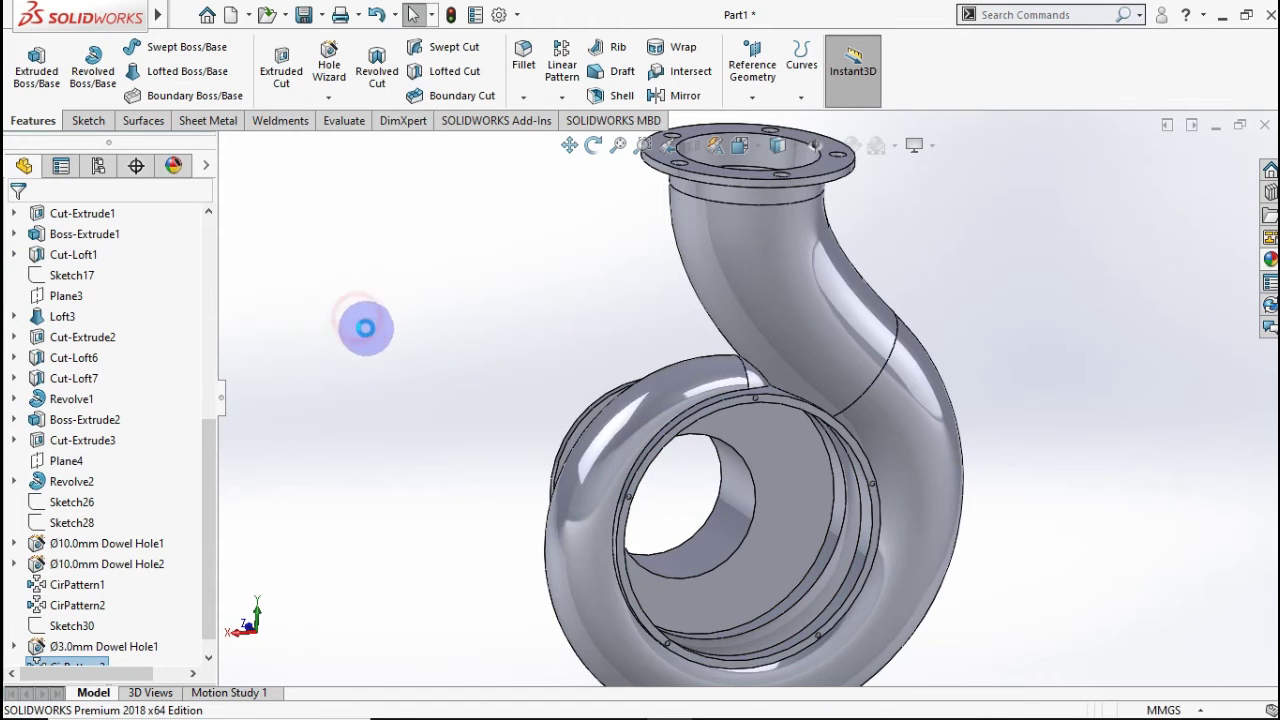
{"action": "middle_click_drag", "start_coordinate": [393, 351], "coordinate": [646, 335]}
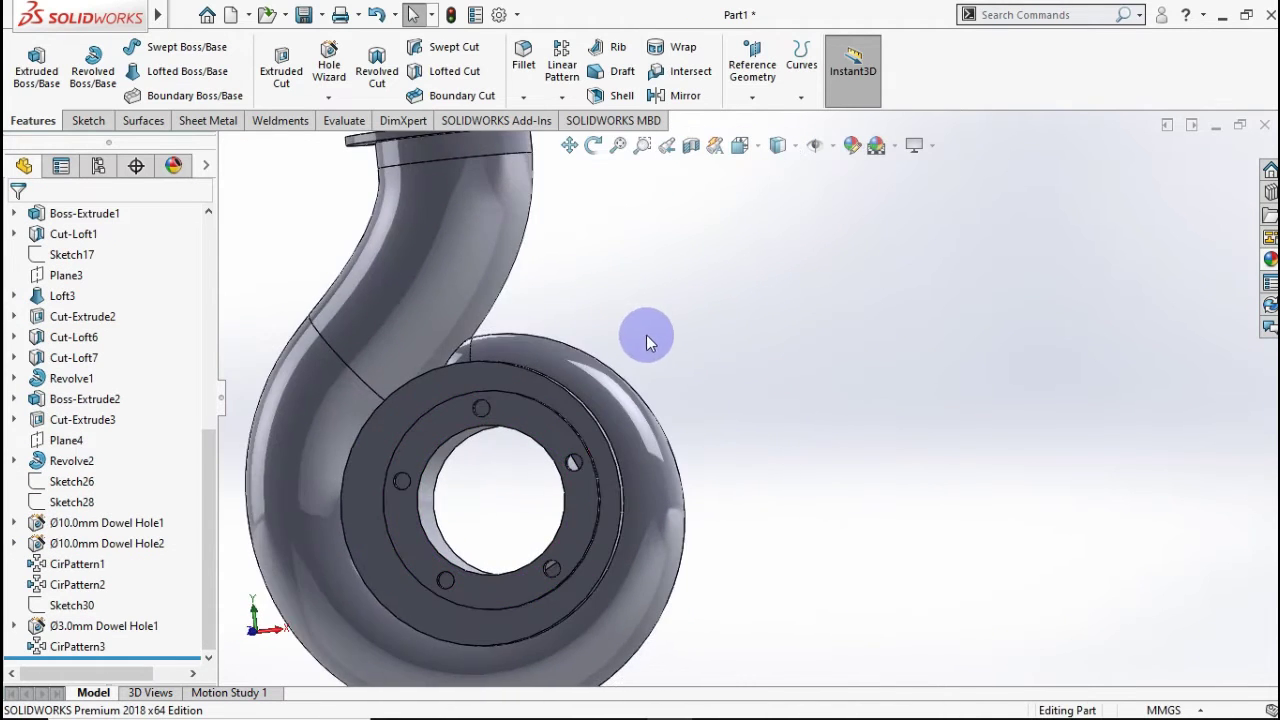
{"action": "scroll", "coordinate": [655, 335], "scroll_direction": "up", "scroll_amount": 3}
{"action": "scroll", "coordinate": [658, 331], "scroll_direction": "down", "scroll_amount": 3}
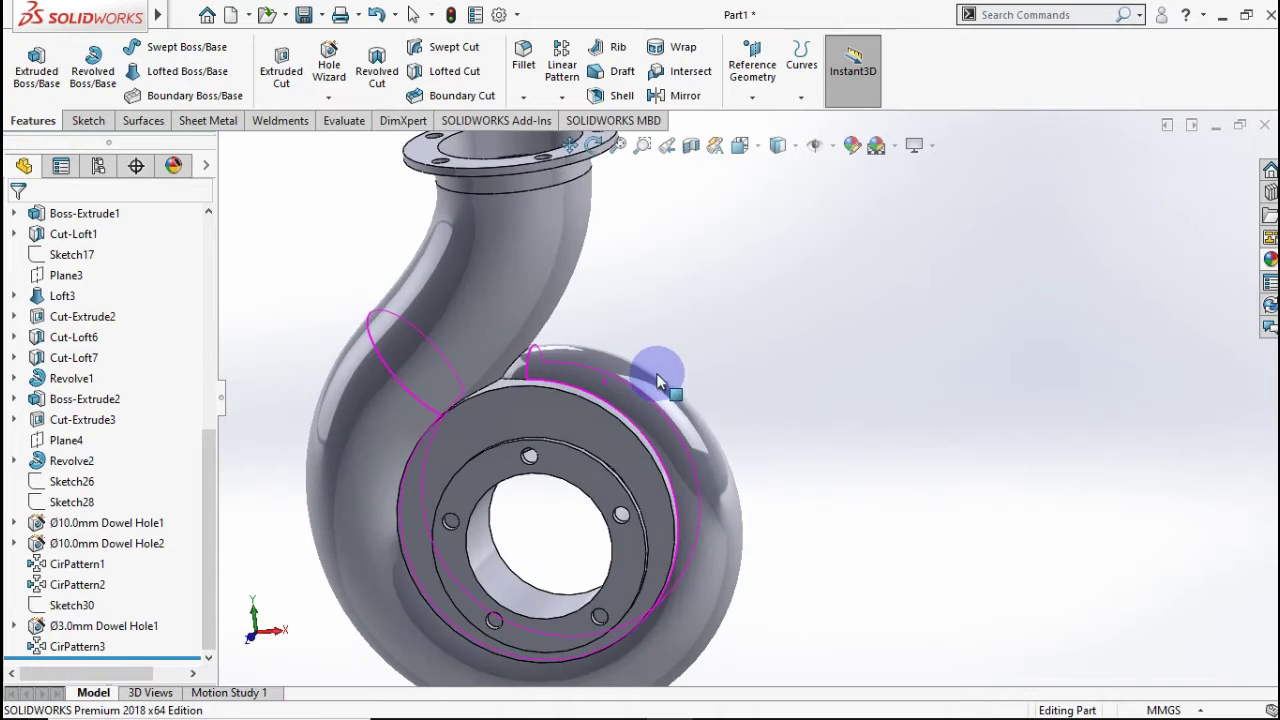
{"action": "key", "text": "f"}
{"action": "left_click_drag", "start_coordinate": [423, 418], "coordinate": [940, 395]}
{"action": "key", "text": "Escape"}
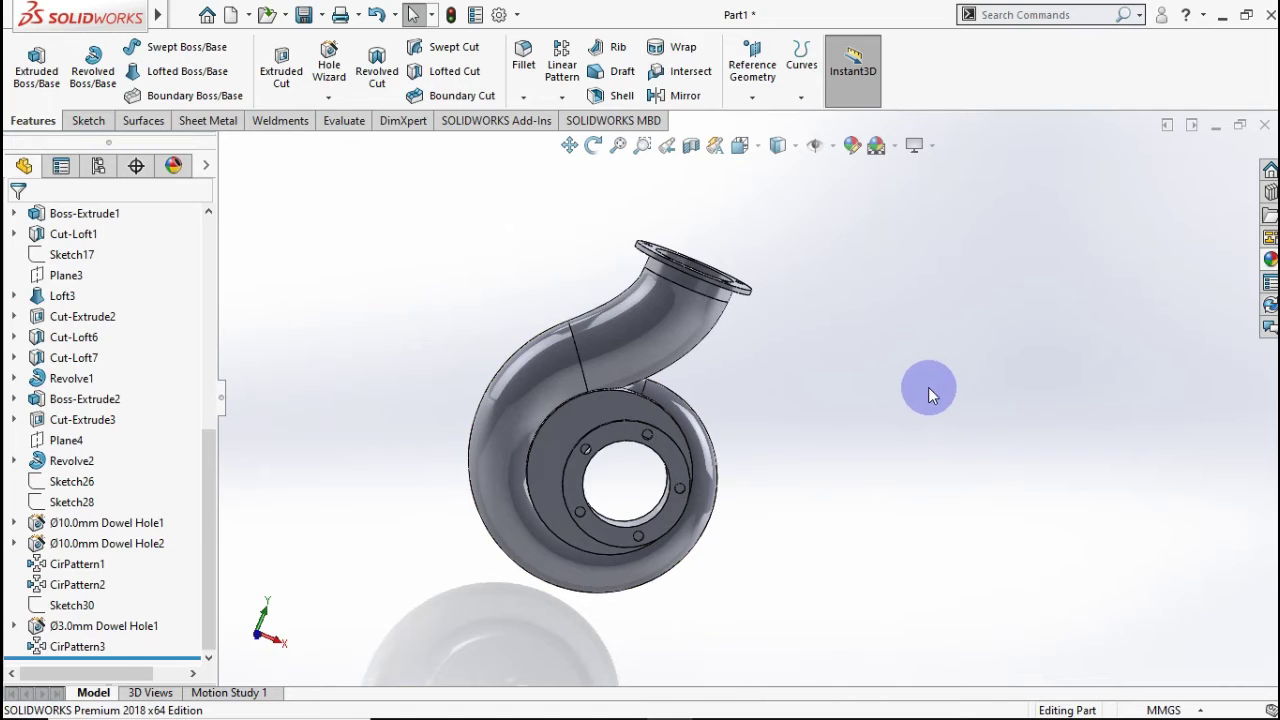
{"action": "key", "text": "ctrl+7"}
{"action": "scroll", "coordinate": [74, 354], "scroll_direction": "up", "scroll_amount": 10}
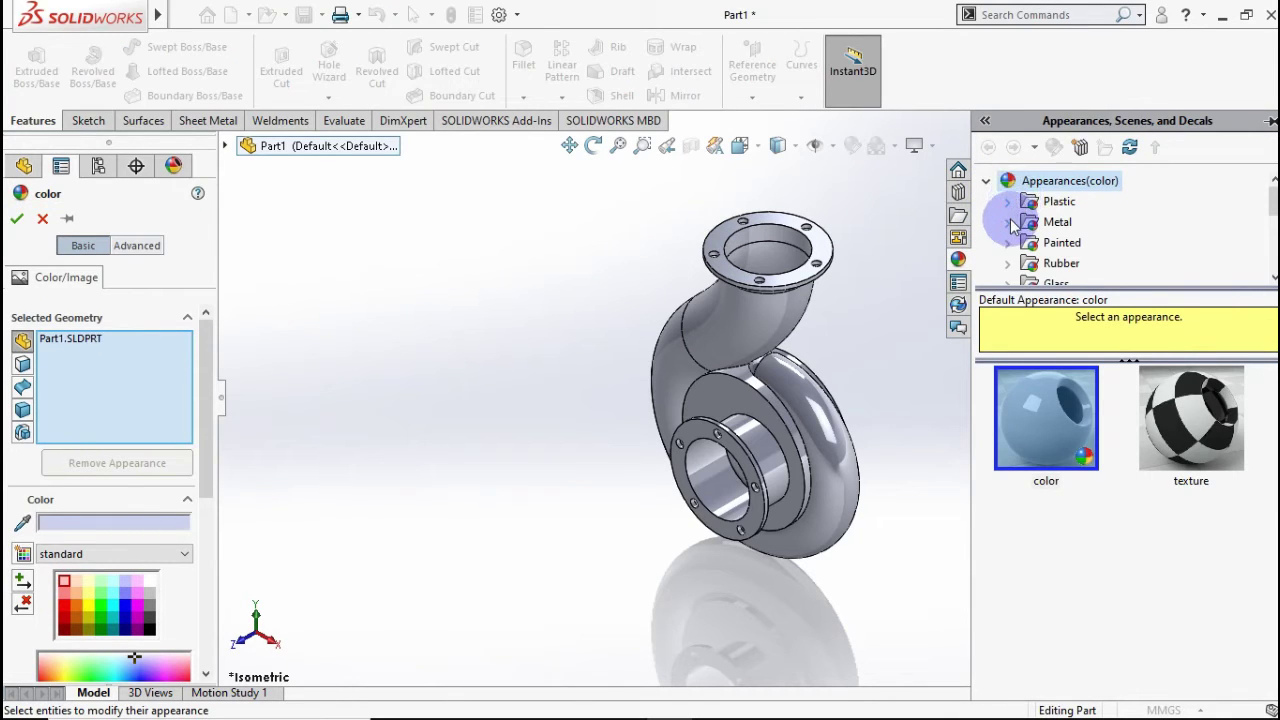
Apply the cast stainless steel appearance to the pump casing.
{"action": "left_click", "coordinate": [1012, 225]}
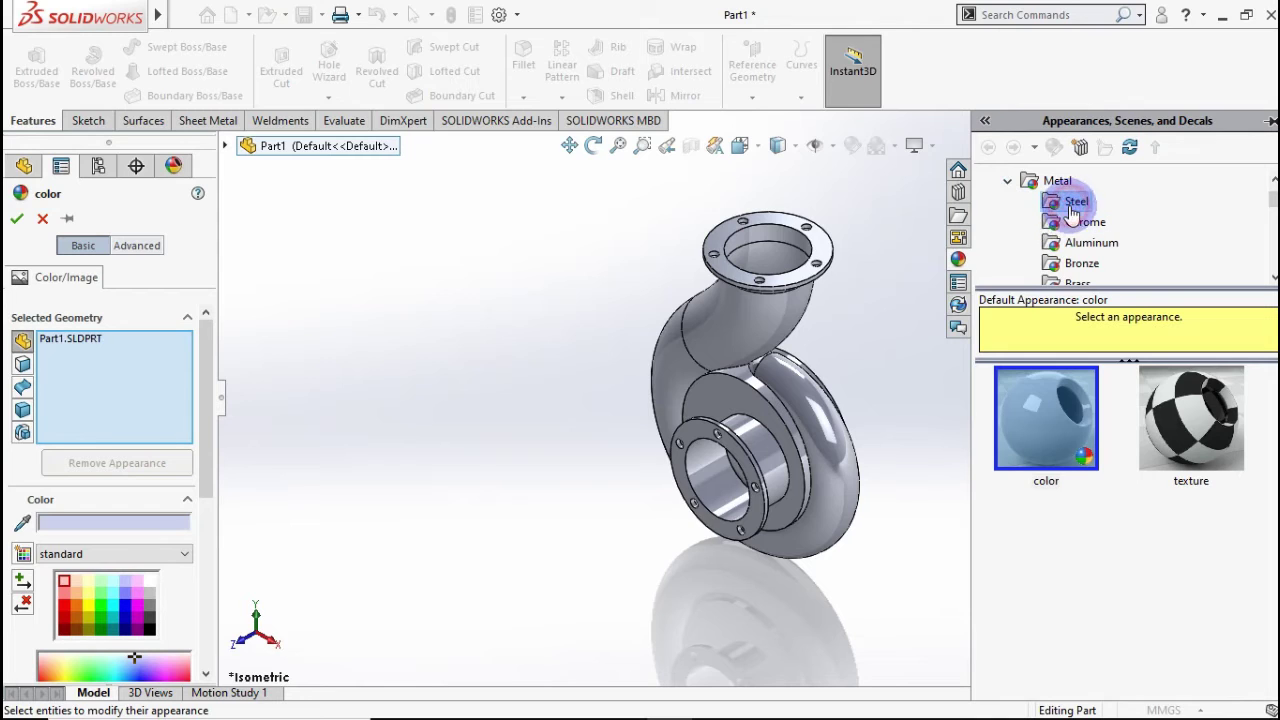
{"action": "scroll", "coordinate": [1078, 448], "scroll_direction": "down", "scroll_amount": 3}
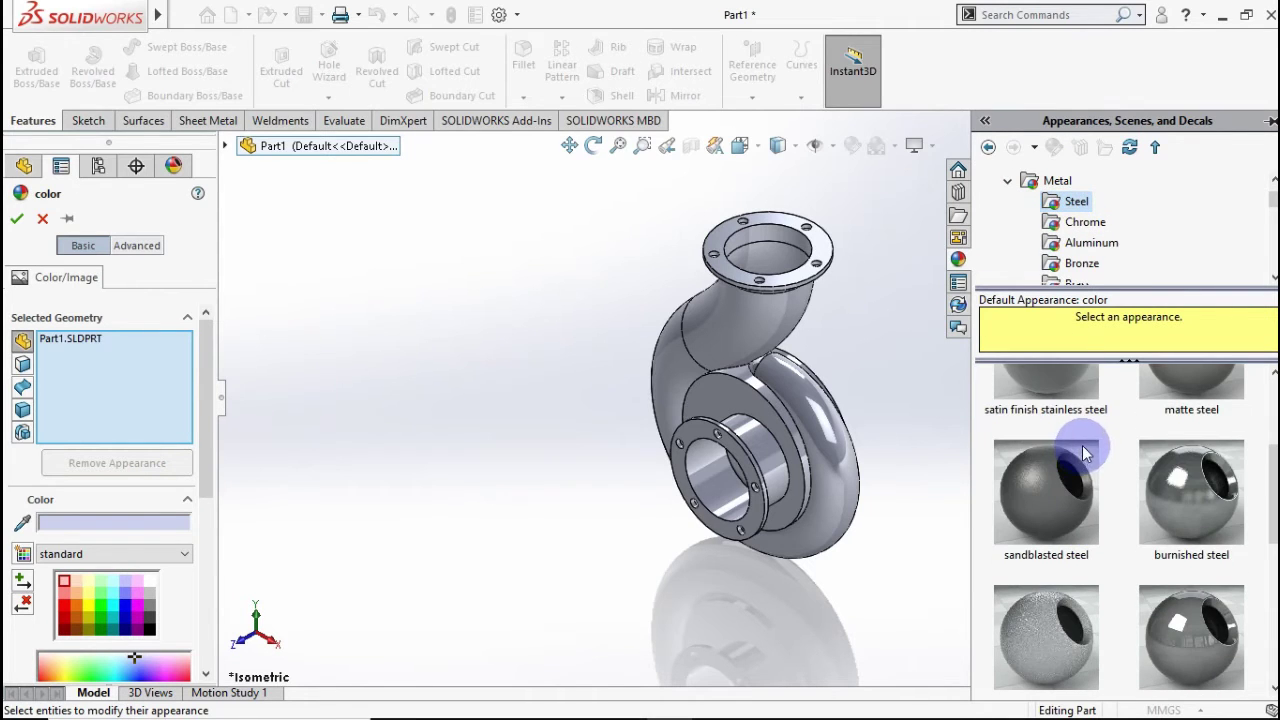
{"action": "scroll", "coordinate": [1082, 445], "scroll_direction": "down", "scroll_amount": 3}
{"action": "left_click", "coordinate": [1085, 445]}
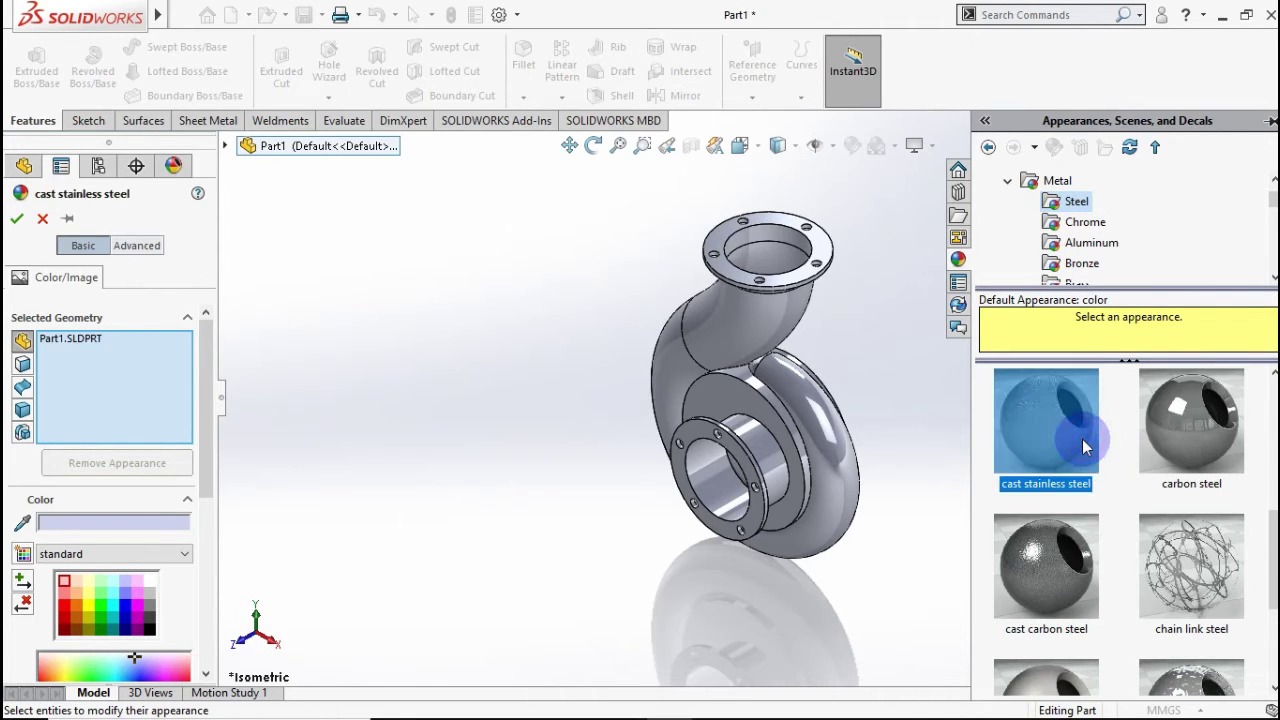
{"action": "left_click", "coordinate": [18, 219]}
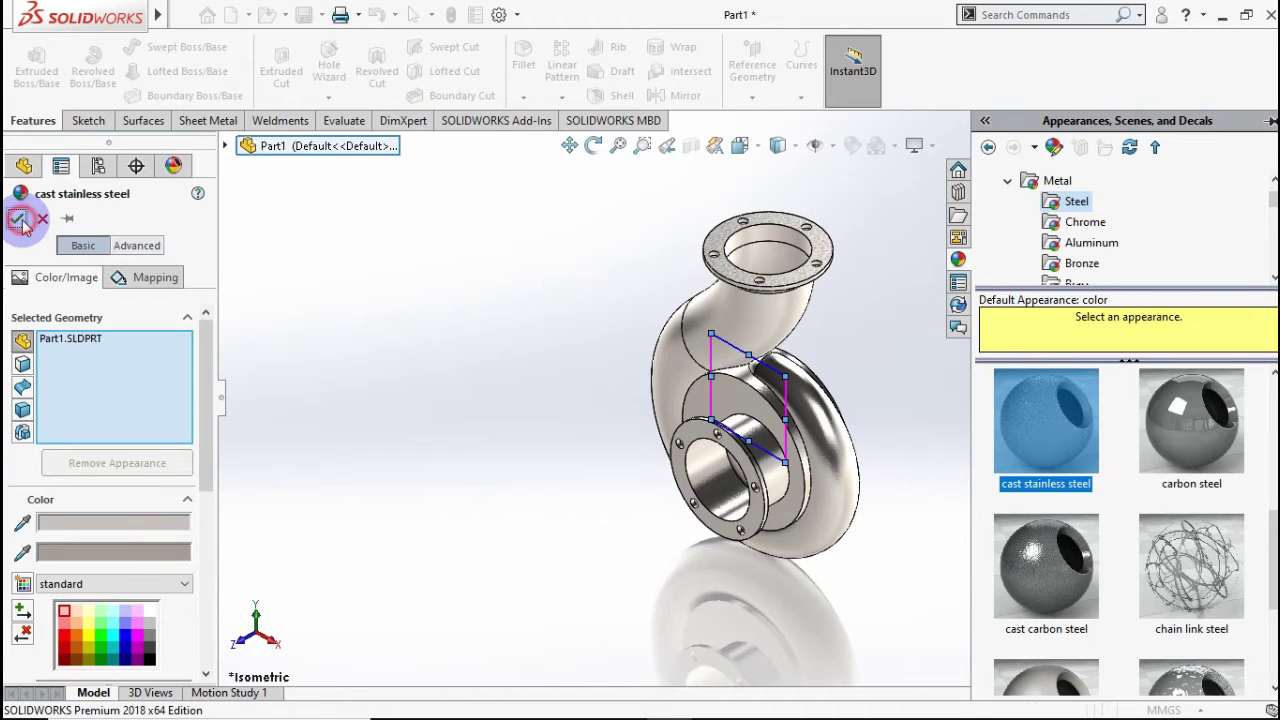
Close the appearances pane, orbit the casing, and return to the isometric view.
{"action": "left_click", "coordinate": [505, 330]}
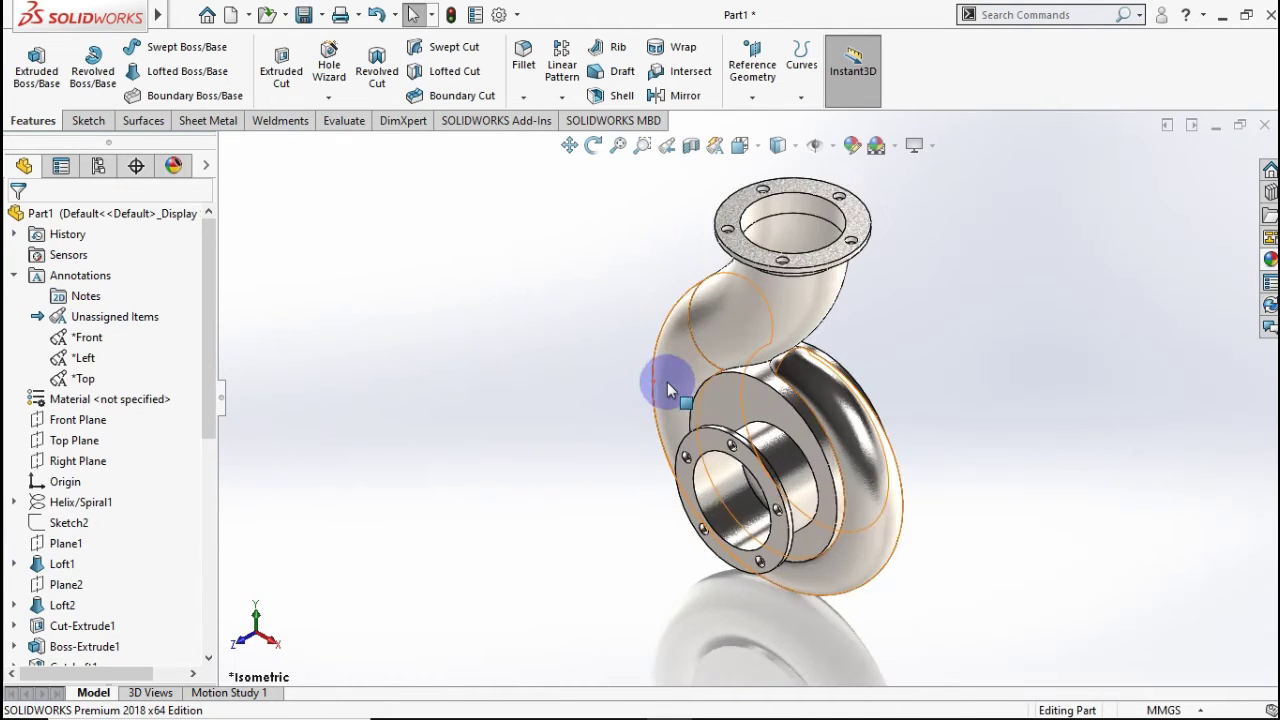
{"action": "middle_click_drag", "start_coordinate": [667, 382], "coordinate": [986, 360]}
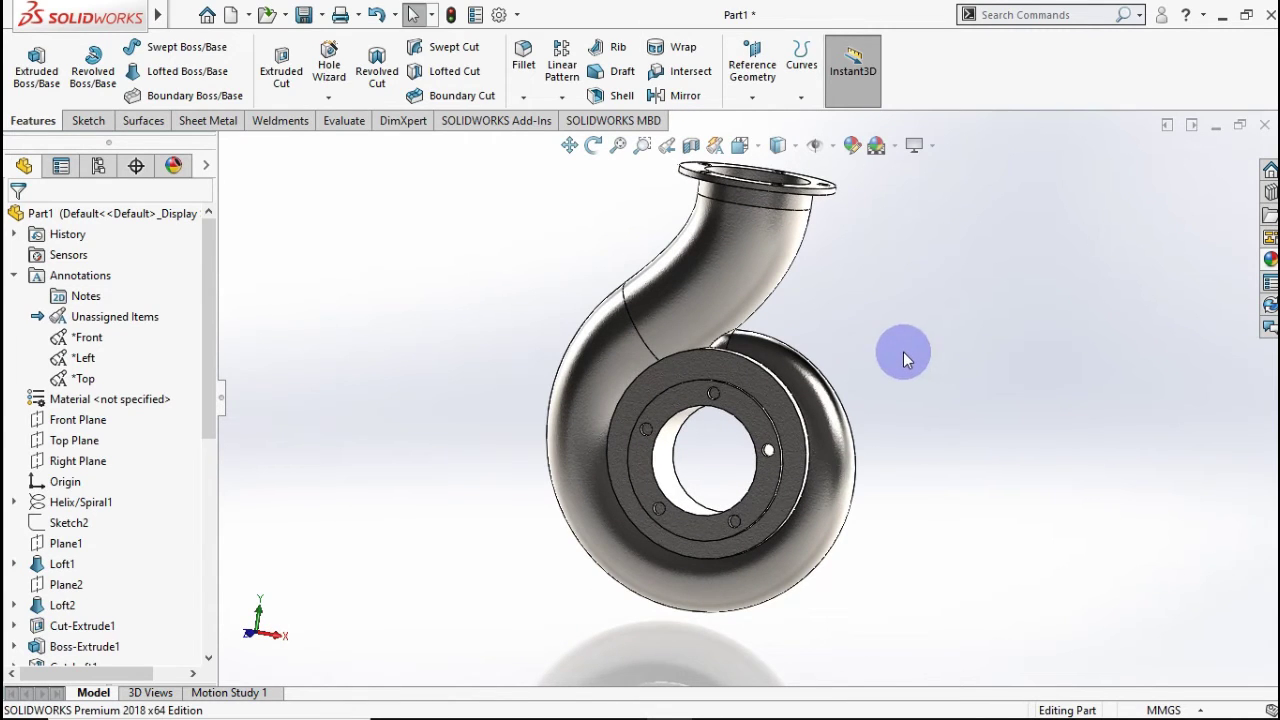
{"action": "key", "text": "ctrl+7"}
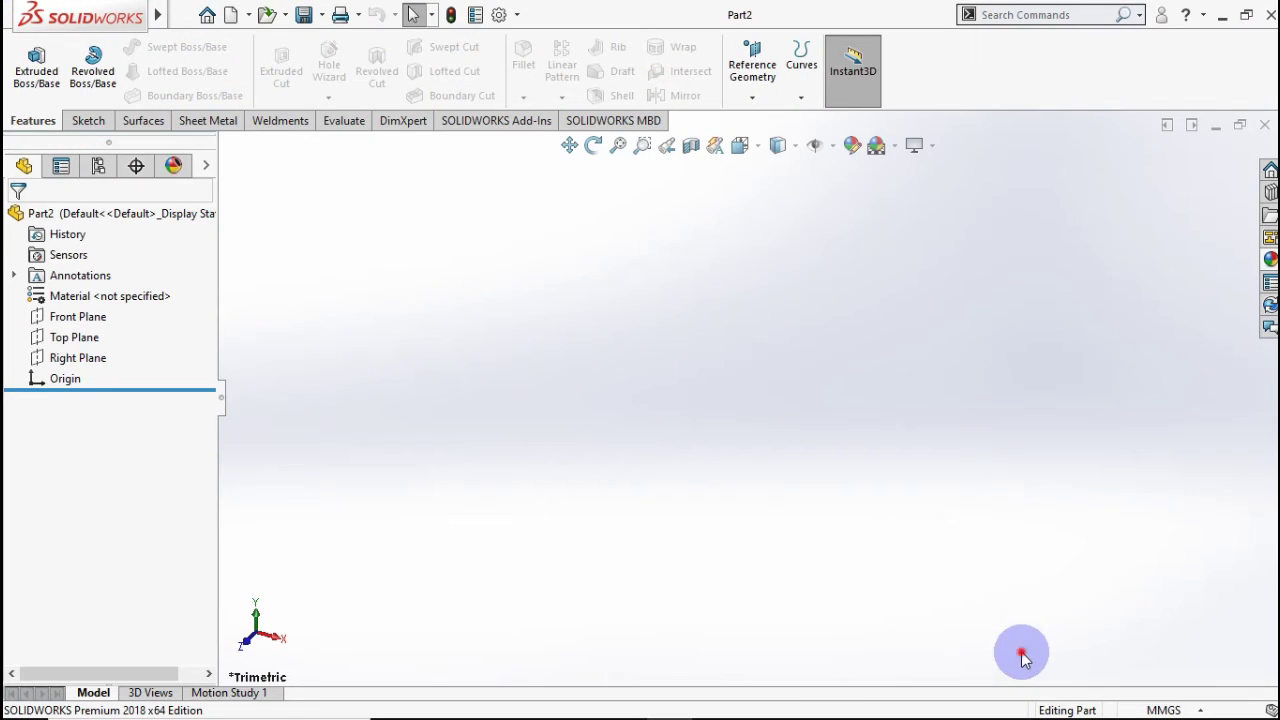
Sketch a circle centred on the origin on the Front Plane.
{"action": "left_click_drag", "start_coordinate": [1021, 652], "coordinate": [820, 526]}
{"action": "left_click_drag", "start_coordinate": [591, 474], "coordinate": [788, 626]}
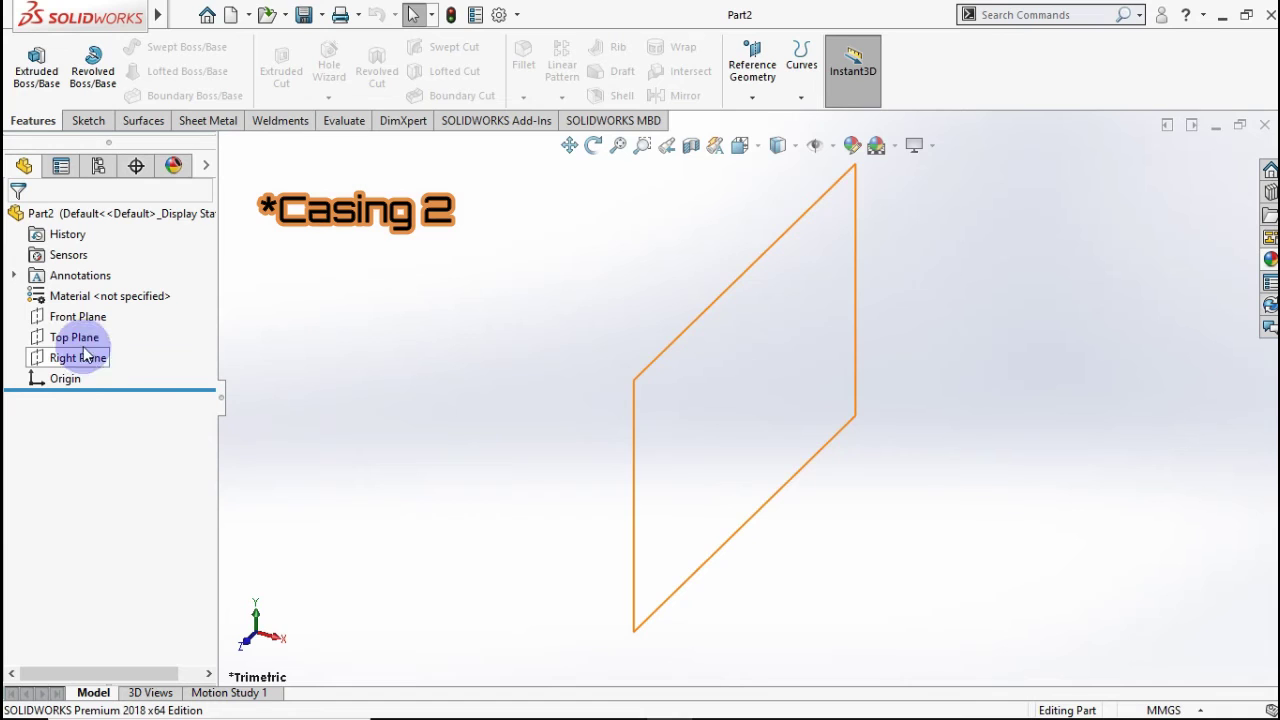
{"action": "left_click", "coordinate": [77, 317]}
{"action": "left_click", "coordinate": [88, 290]}
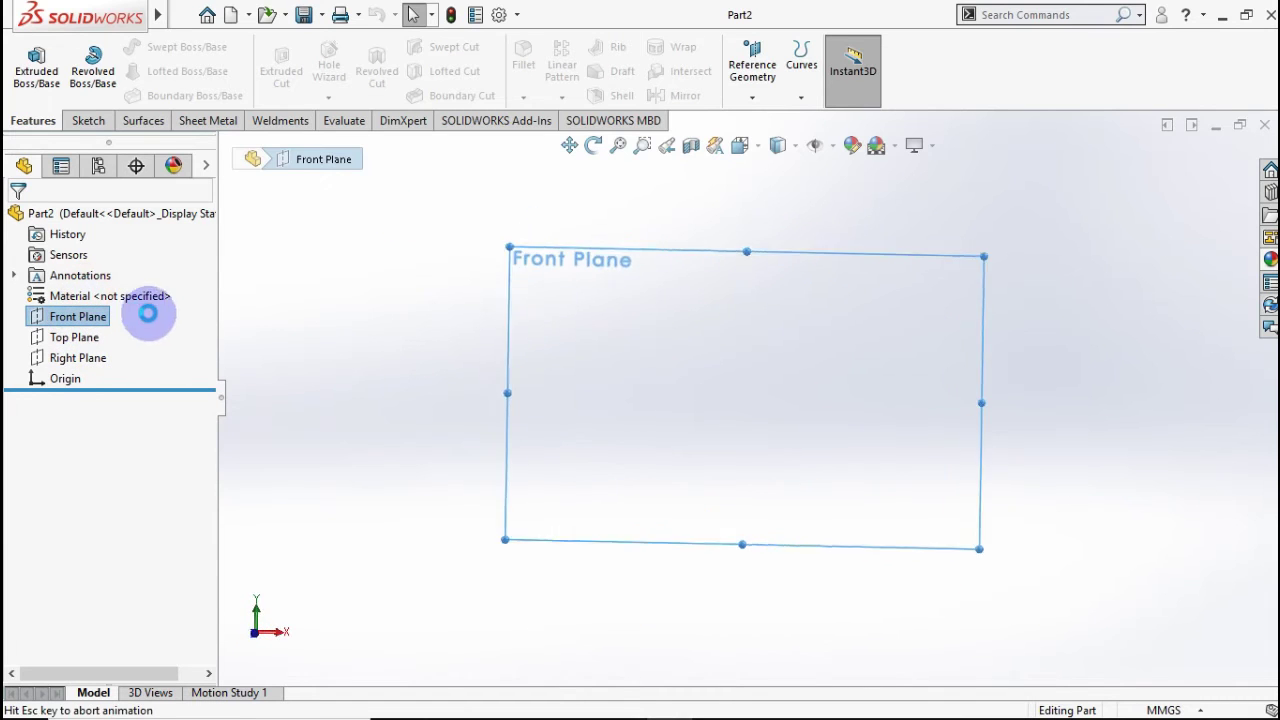
{"action": "left_click", "coordinate": [160, 47]}
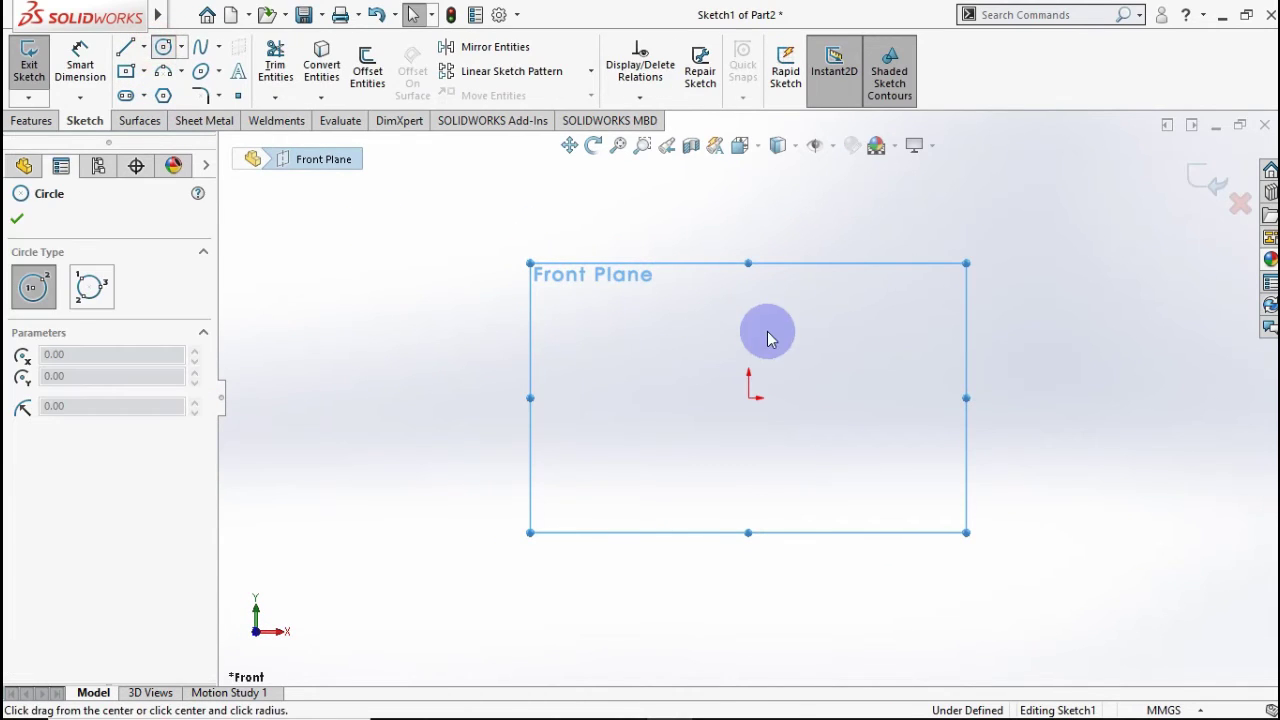
{"action": "left_click", "coordinate": [748, 398]}
{"action": "left_click", "coordinate": [589, 211]}
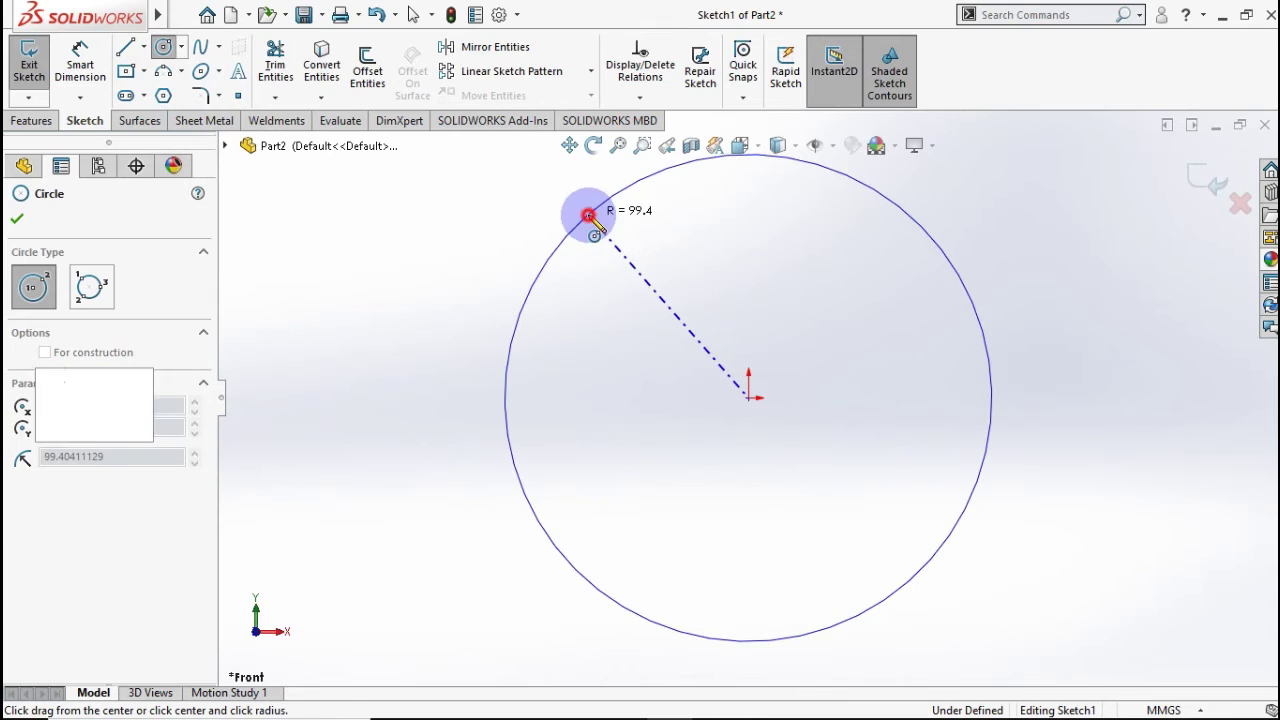
Dimension the circle's diameter to 165 mm.
{"action": "left_click", "coordinate": [80, 55]}
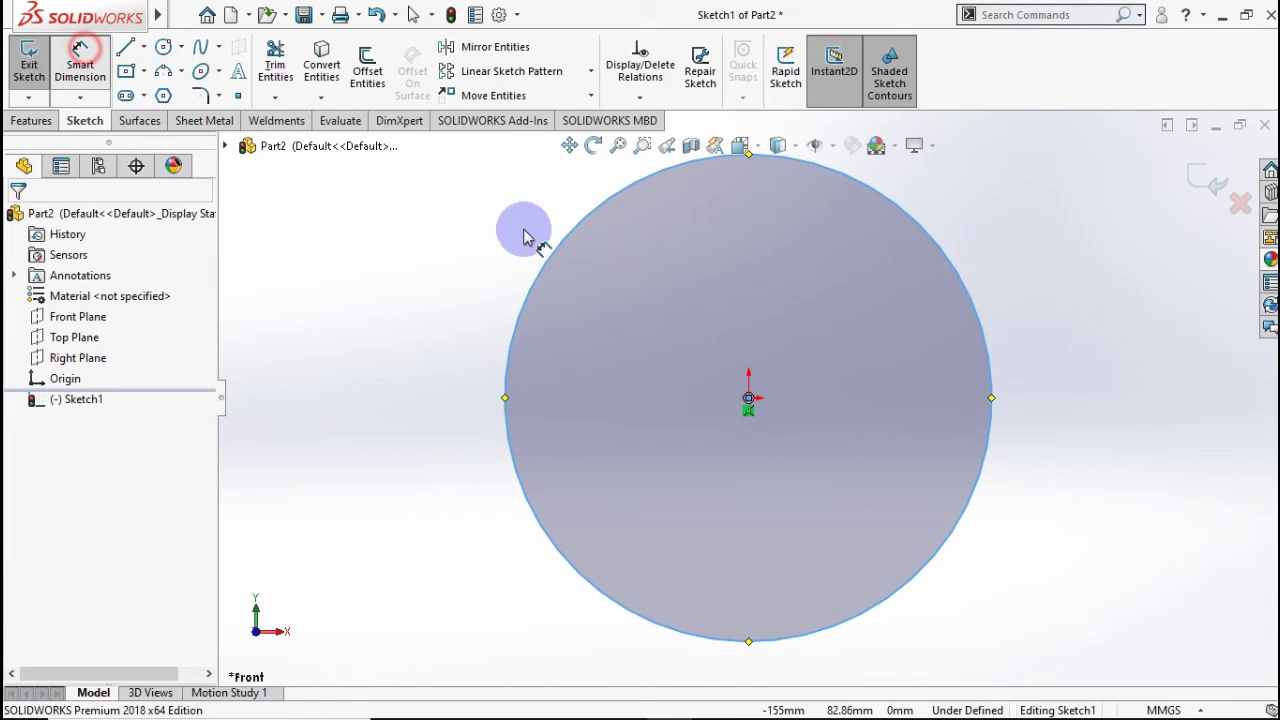
{"action": "left_click", "coordinate": [577, 230]}
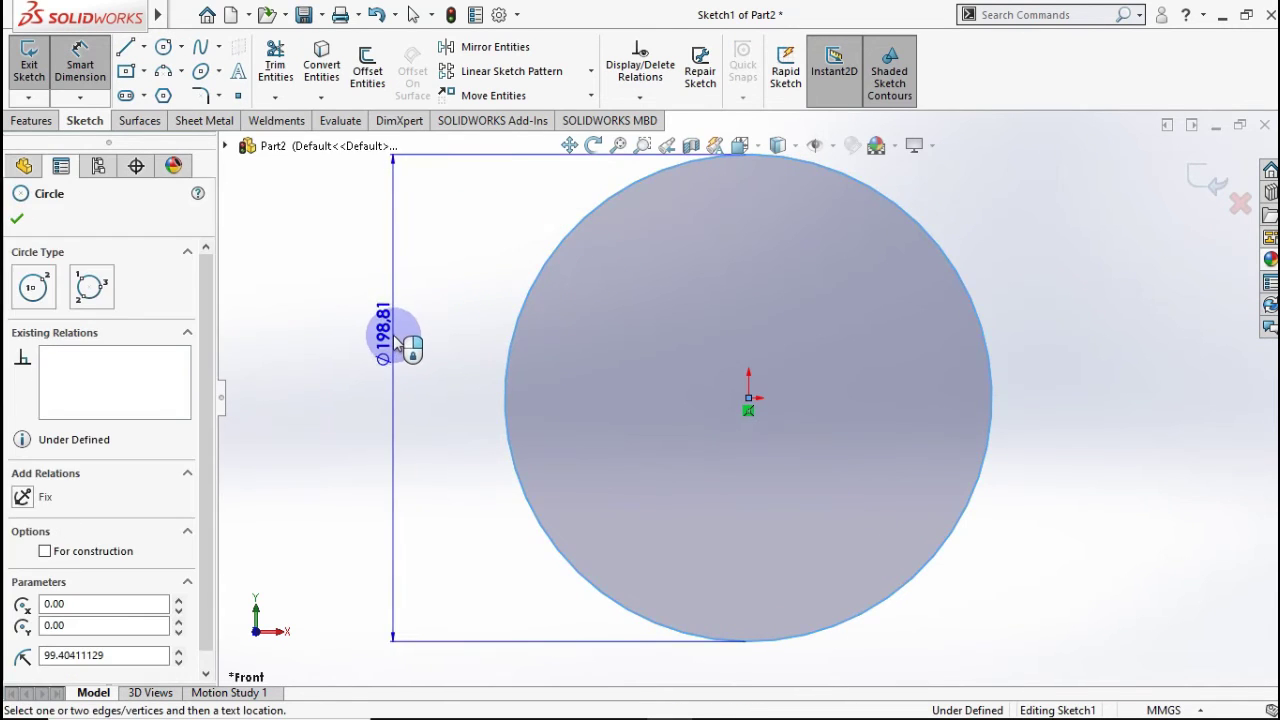
{"action": "left_click", "coordinate": [388, 335]}
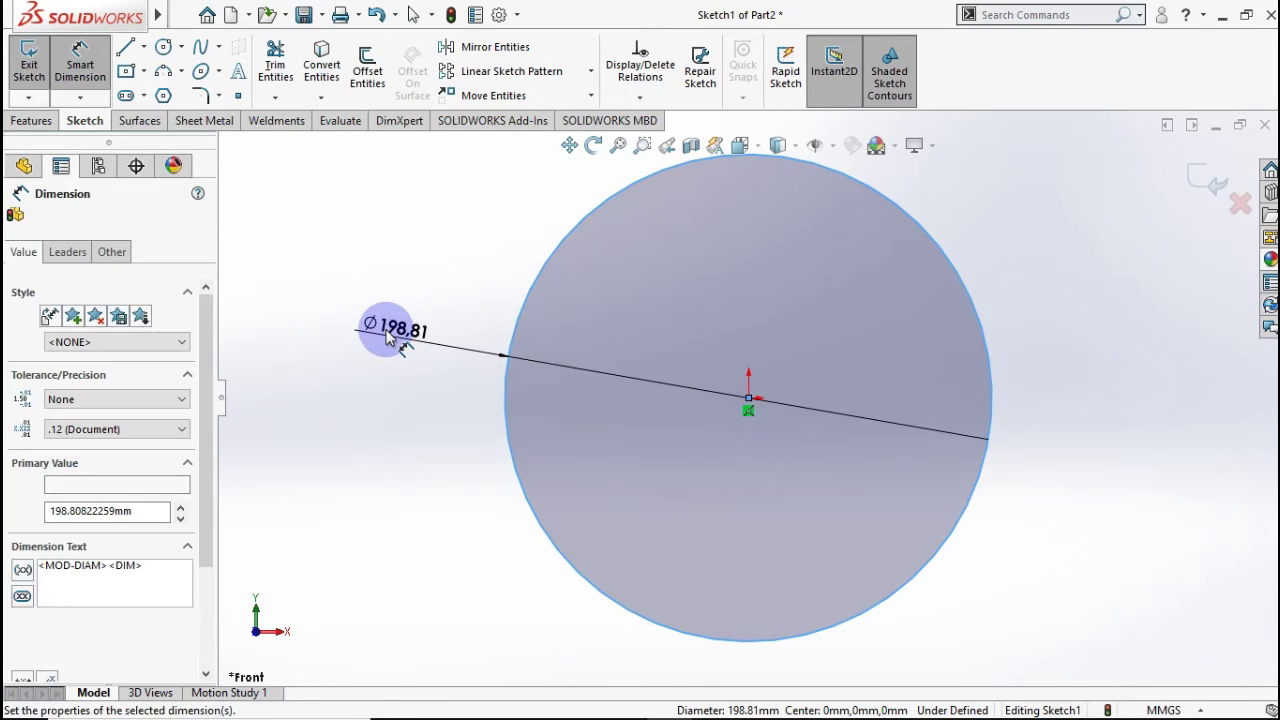
{"action": "type", "text": "165"}
{"action": "left_click", "coordinate": [314, 334]}
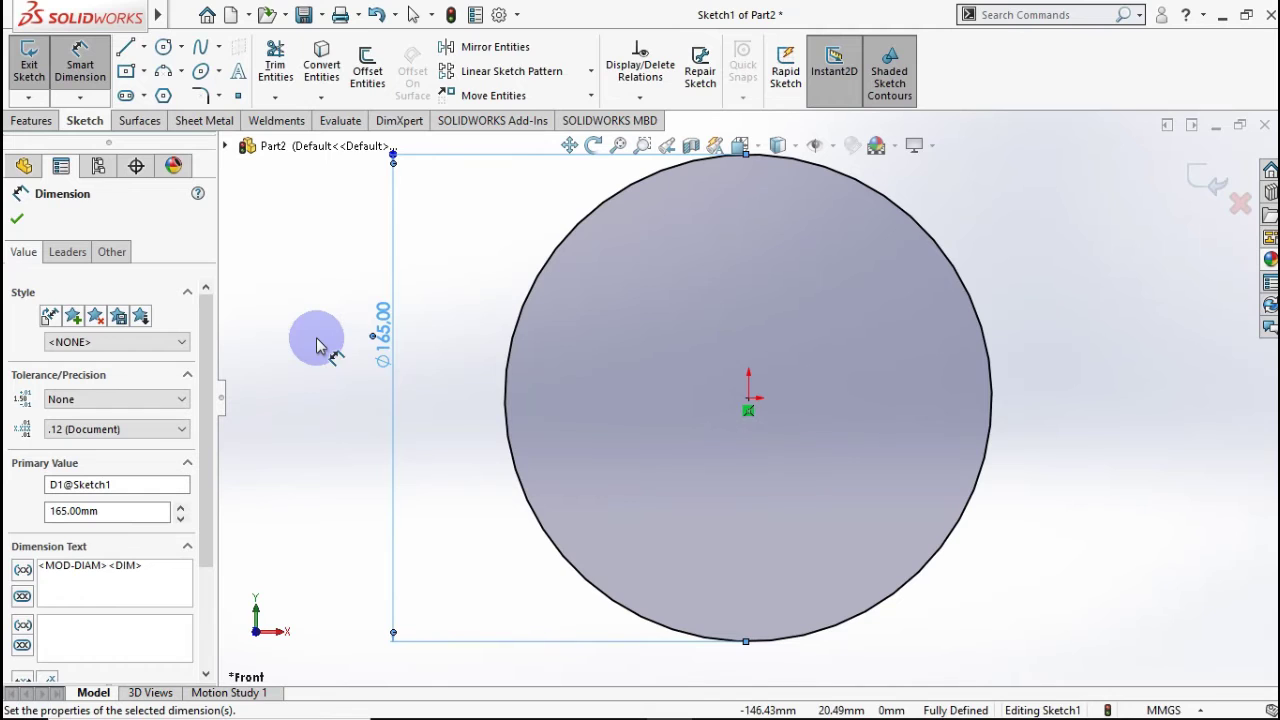
Extrude the circle 3 mm into a solid disc.
{"action": "left_click", "coordinate": [42, 122]}
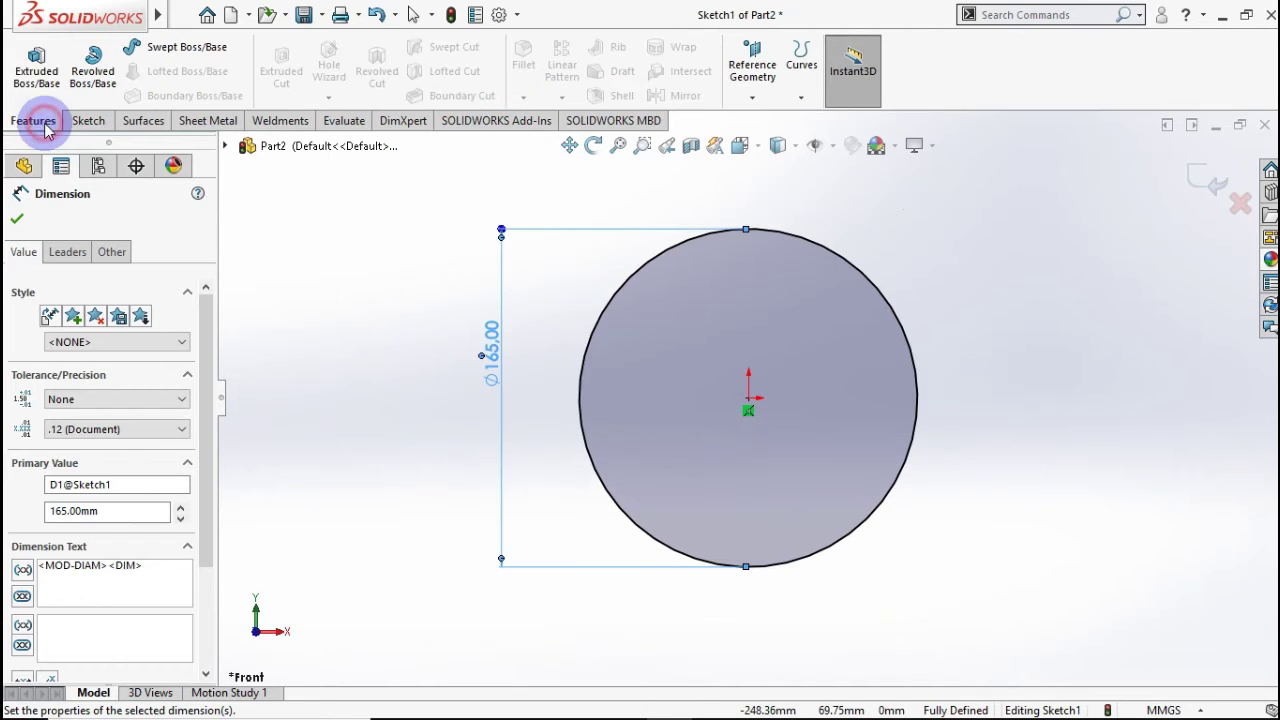
{"action": "left_click", "coordinate": [36, 65]}
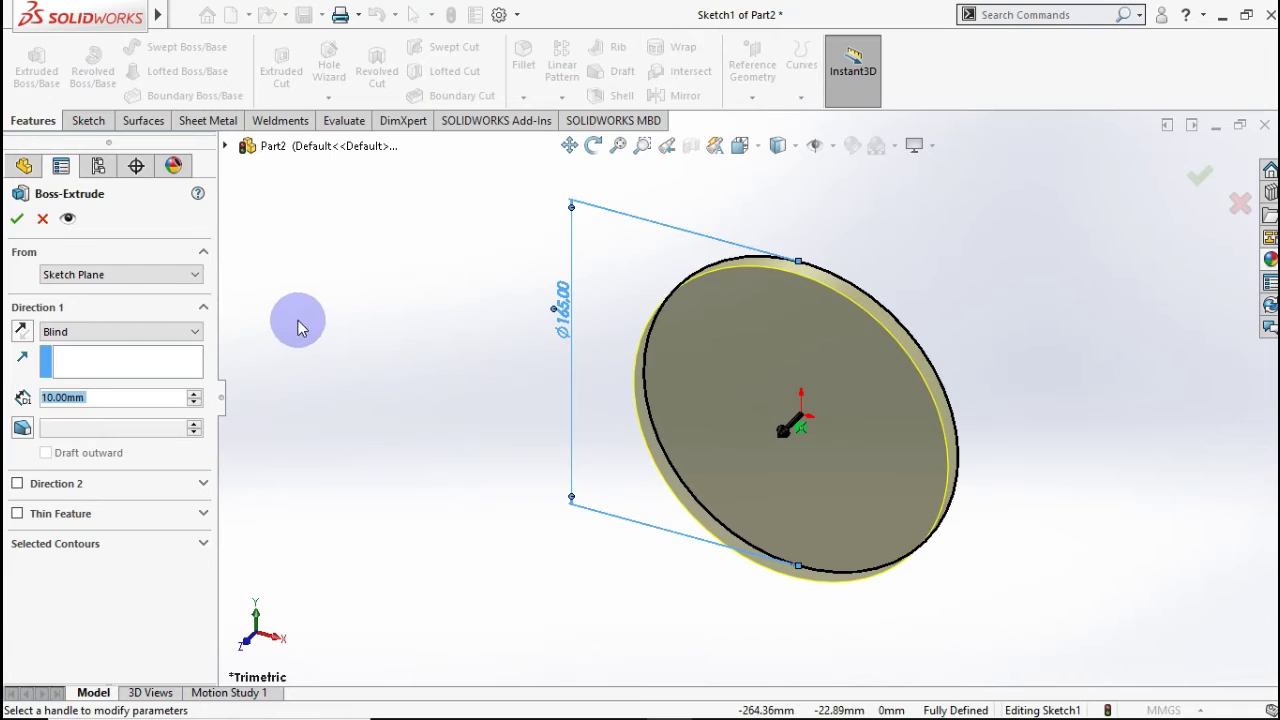
{"action": "type", "text": "3"}
{"action": "key", "text": "Return"}
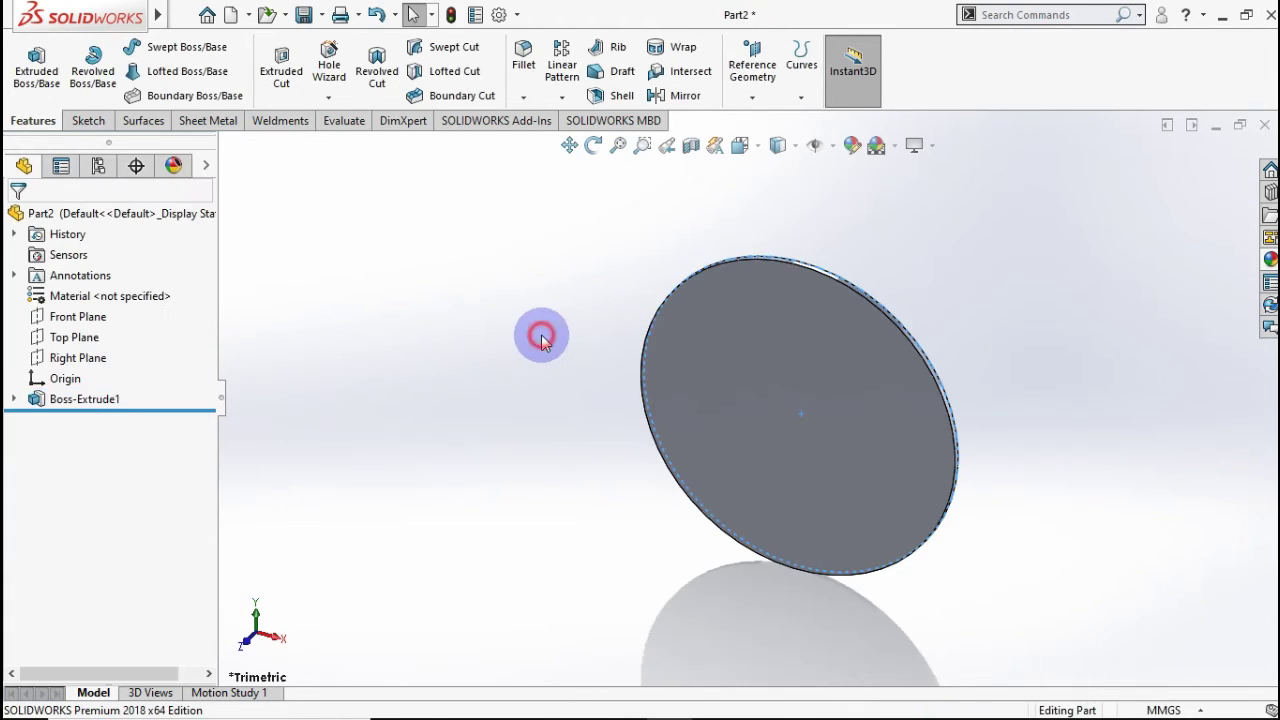
On the disc face, draw a short vertical construction line down from the circle's top point.
{"action": "middle_click_drag", "start_coordinate": [814, 349], "coordinate": [639, 333]}
{"action": "left_click", "coordinate": [822, 345]}
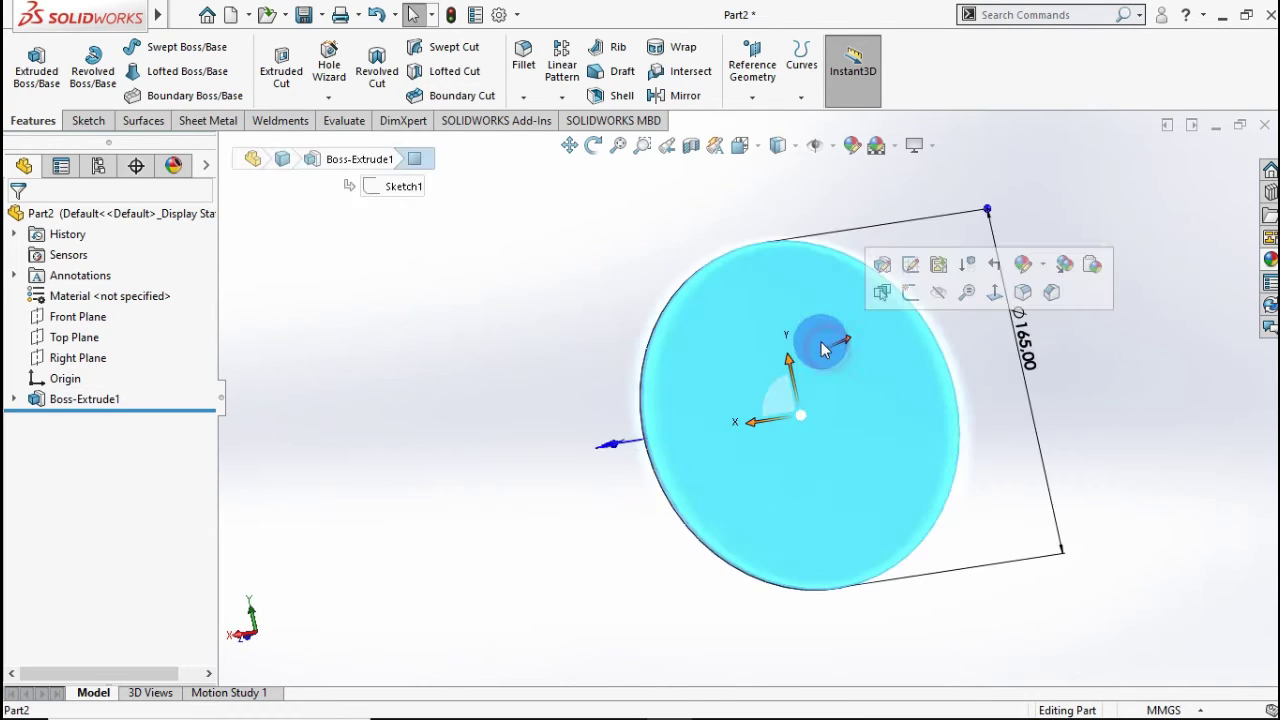
{"action": "left_click", "coordinate": [914, 298]}
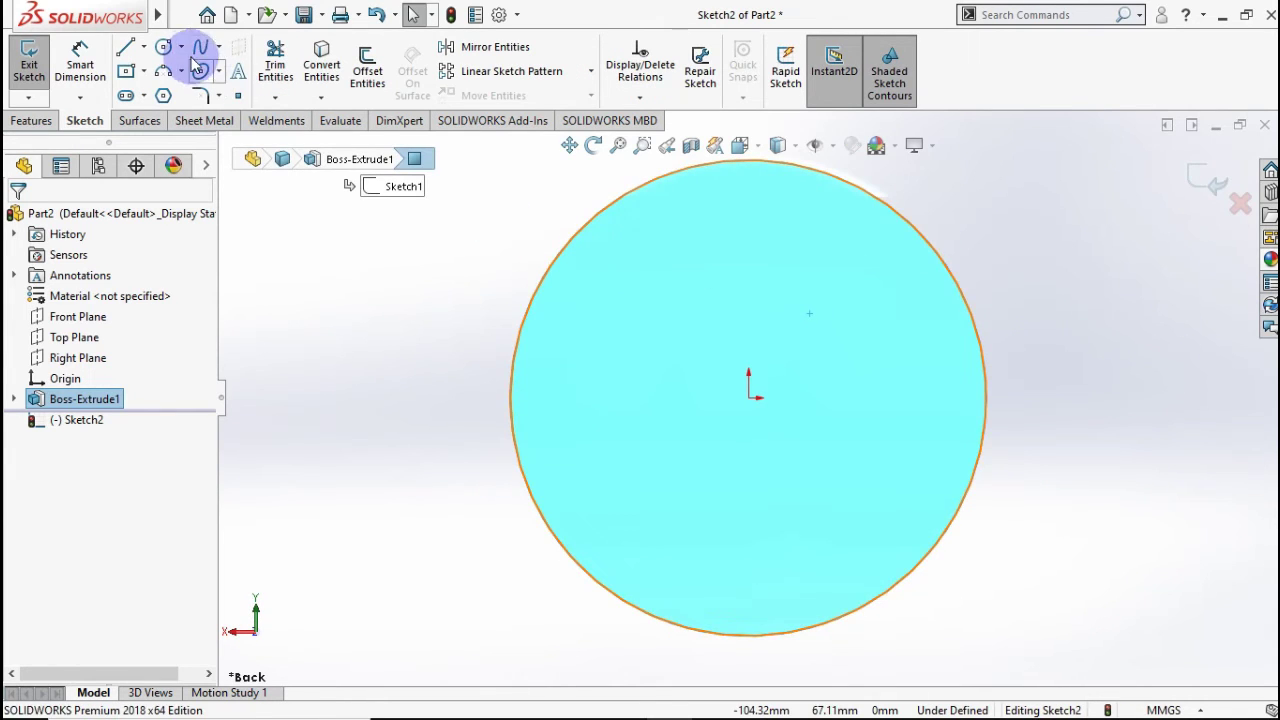
{"action": "left_click", "coordinate": [144, 48]}
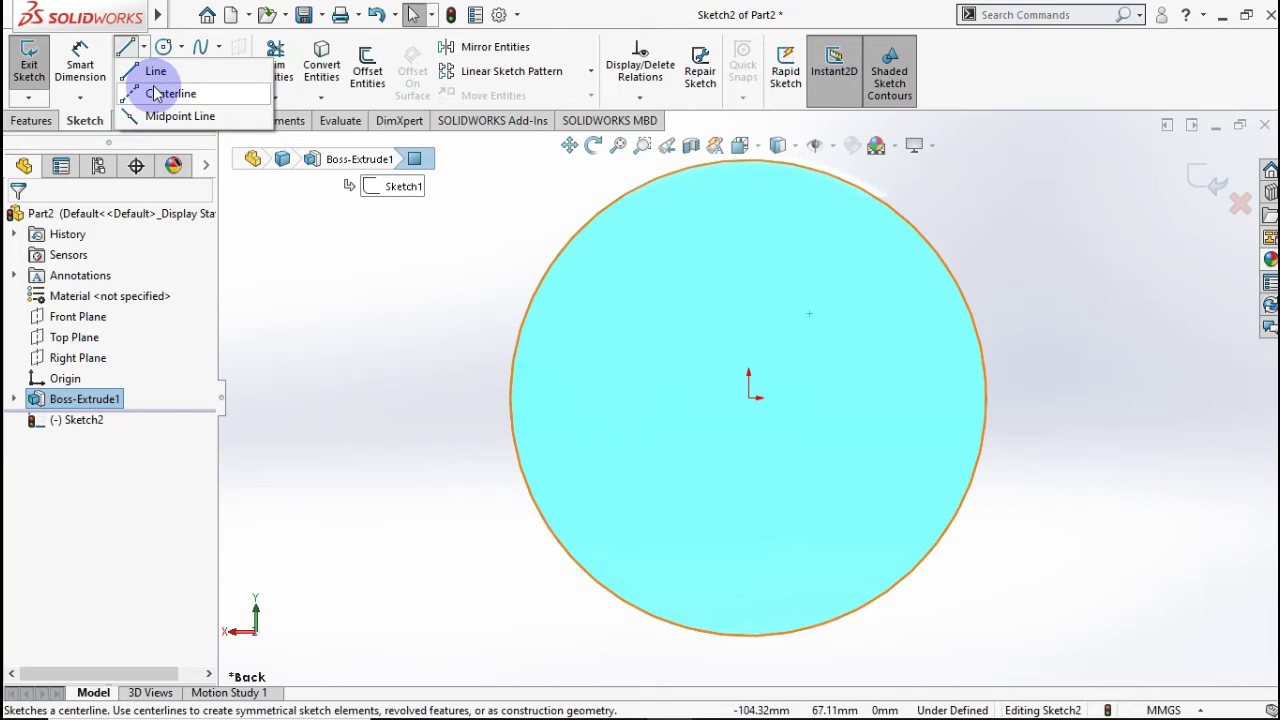
{"action": "left_click", "coordinate": [157, 64]}
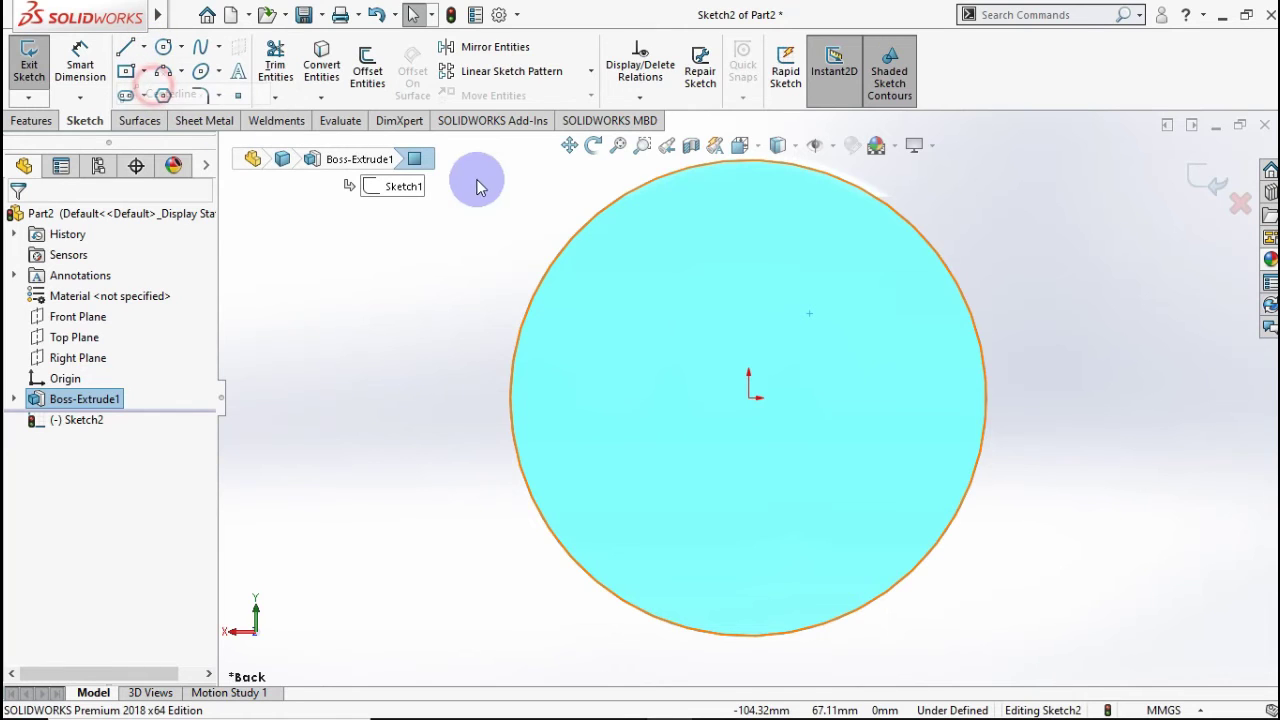
{"action": "left_click", "coordinate": [750, 160]}
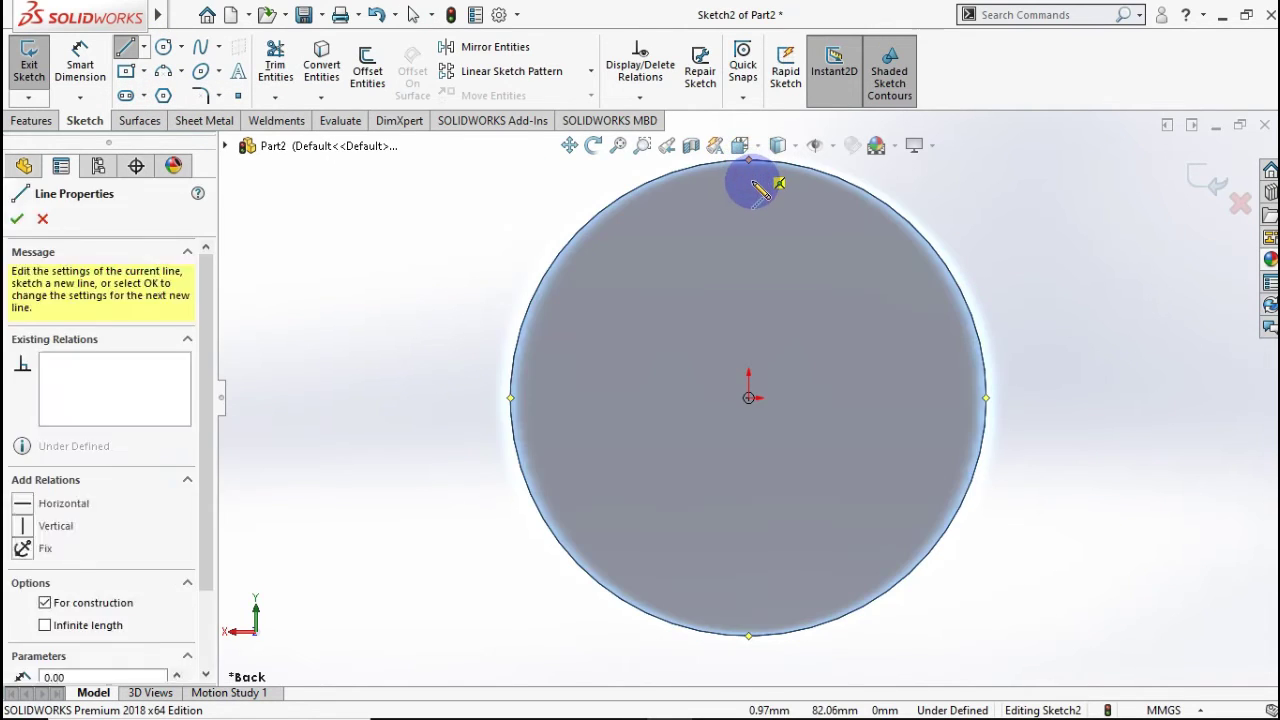
{"action": "double_click", "coordinate": [750, 198]}
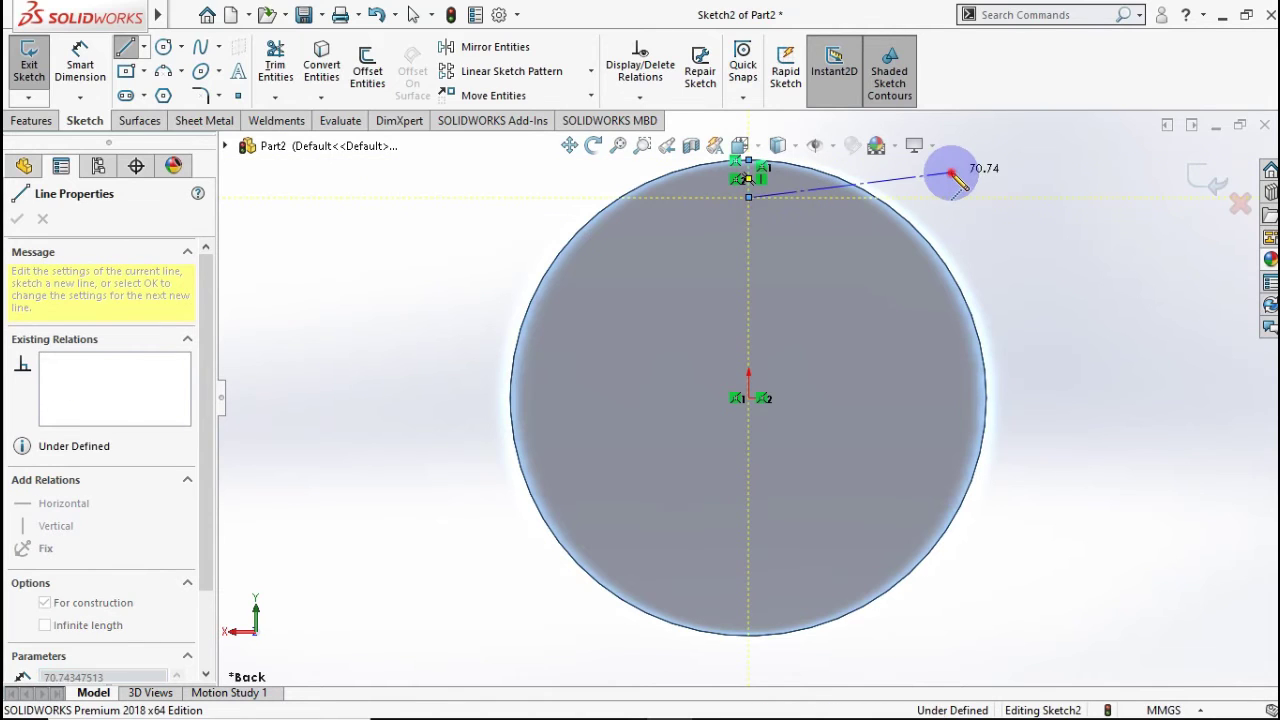
Dimension the line's upper endpoint 80 mm above the origin and exit the sketch.
{"action": "left_click", "coordinate": [80, 62]}
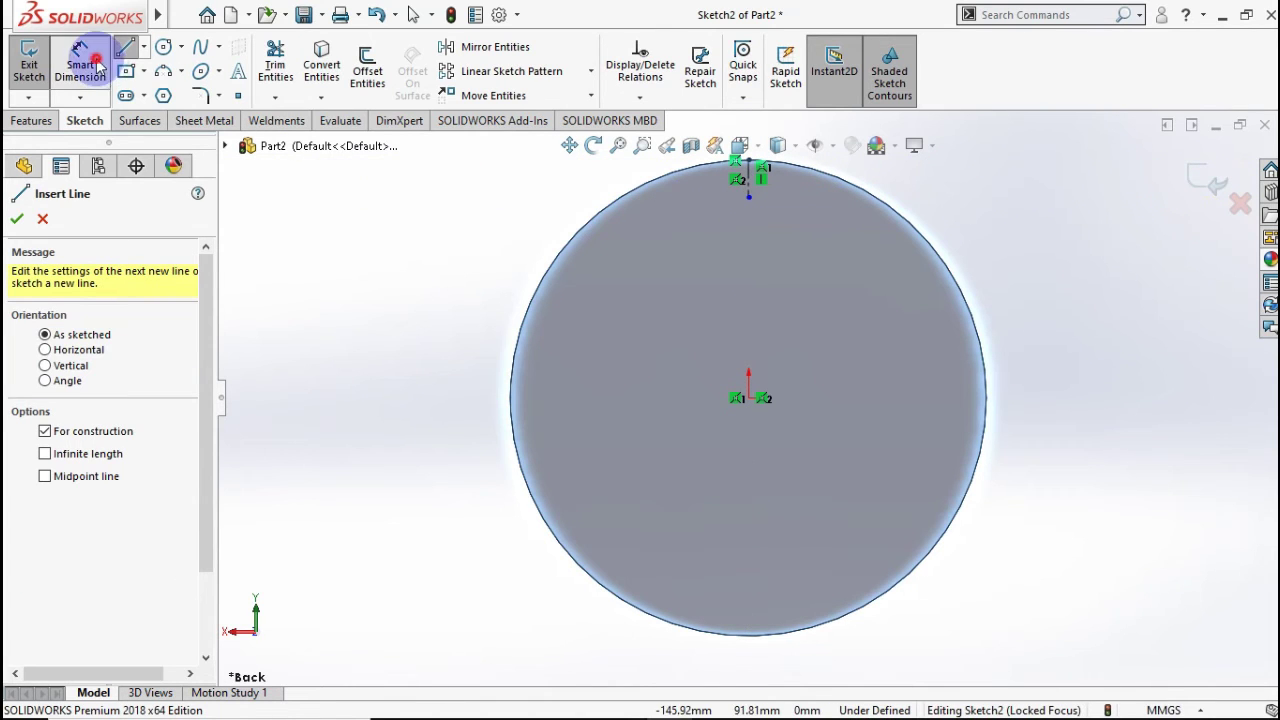
{"action": "left_click", "coordinate": [748, 197]}
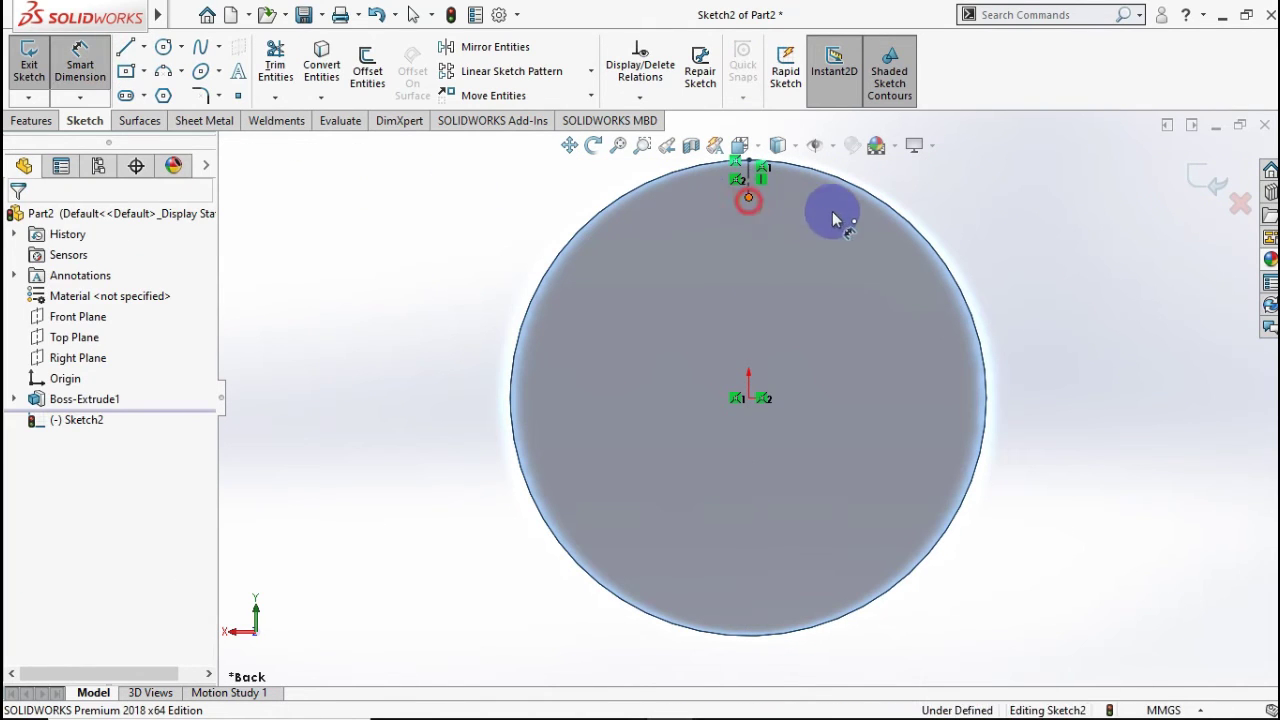
{"action": "left_click", "coordinate": [749, 398]}
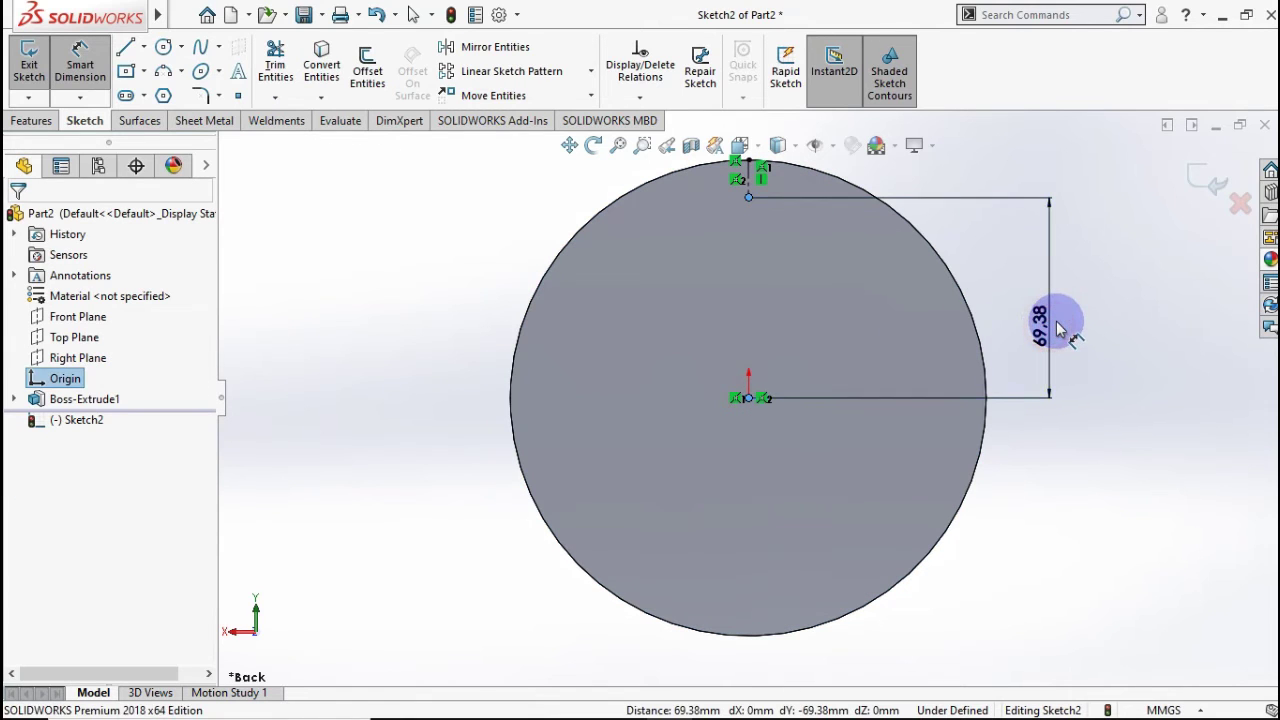
{"action": "left_click", "coordinate": [1058, 328]}
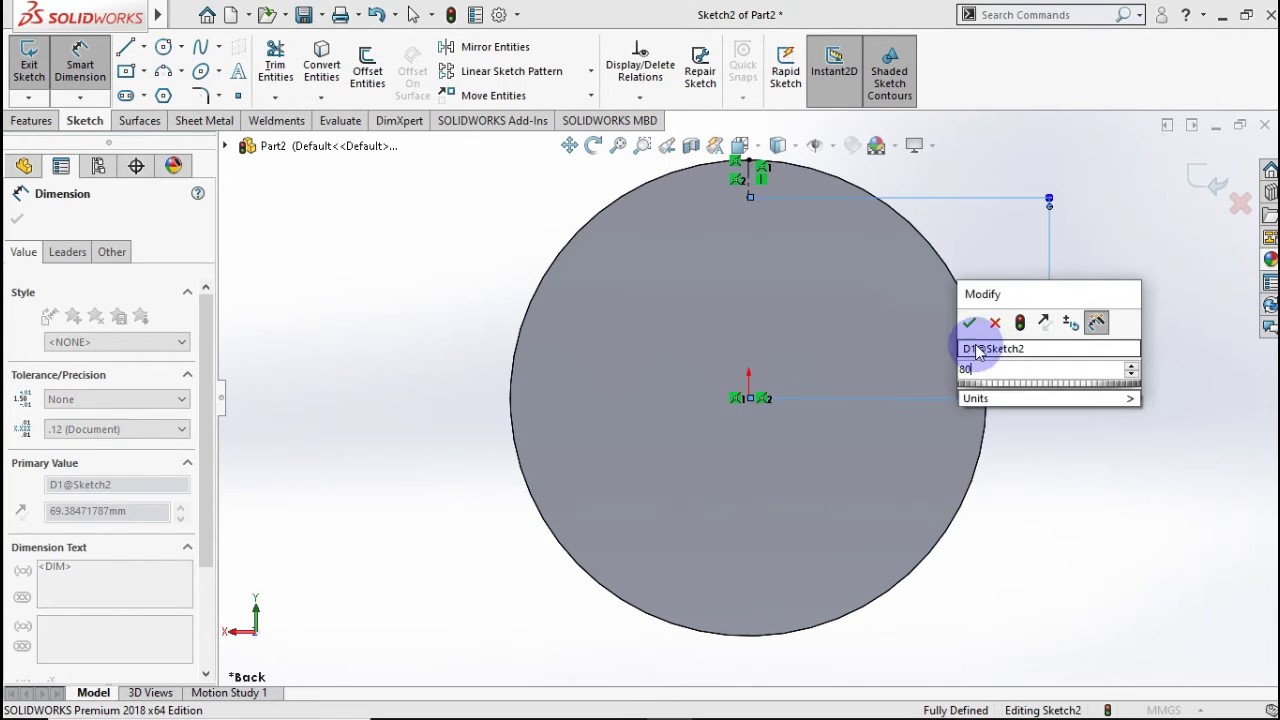
{"action": "type", "text": "80"}
{"action": "left_click", "coordinate": [967, 323]}
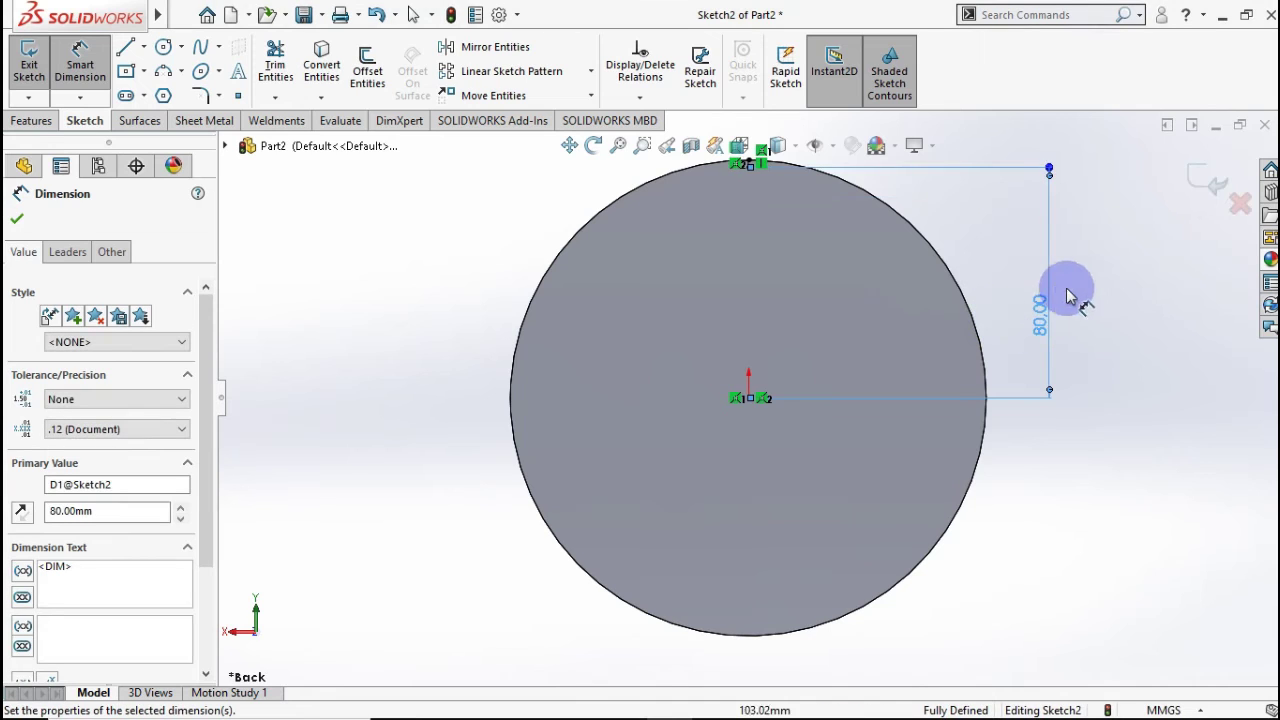
{"action": "left_click", "coordinate": [1195, 190]}
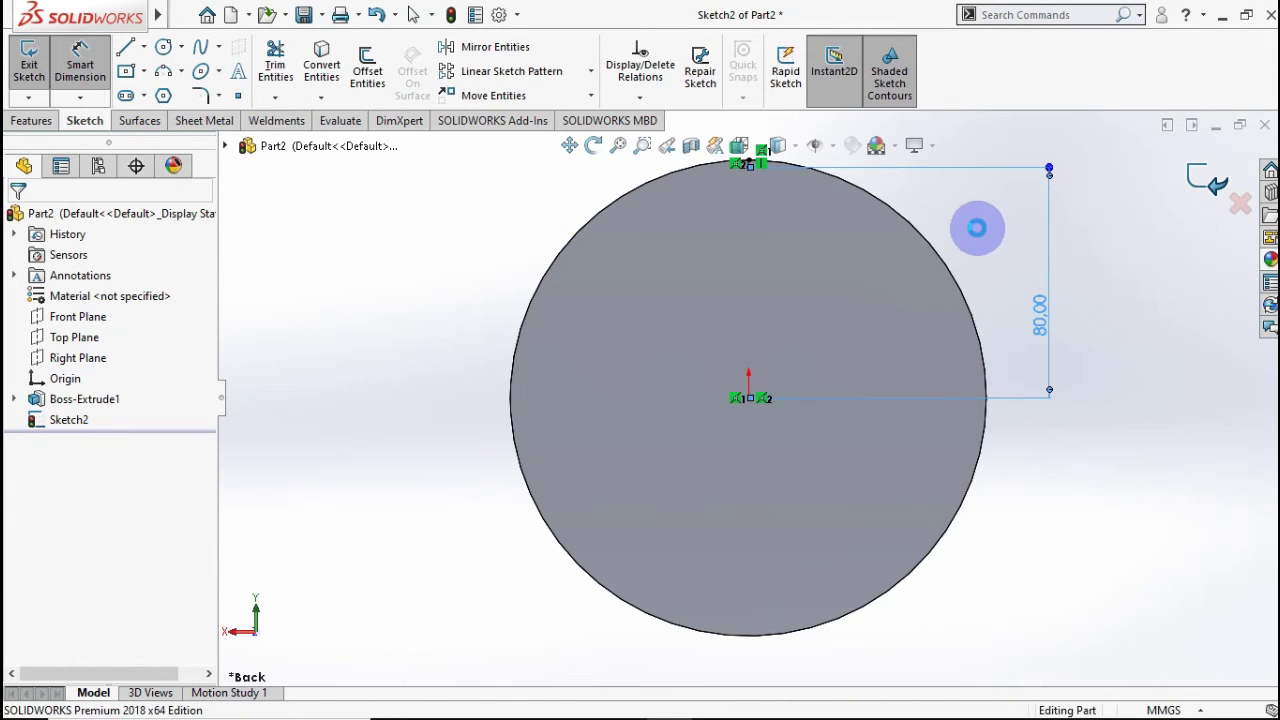
{"action": "scroll", "coordinate": [923, 213], "scroll_direction": "up", "scroll_amount": 2}
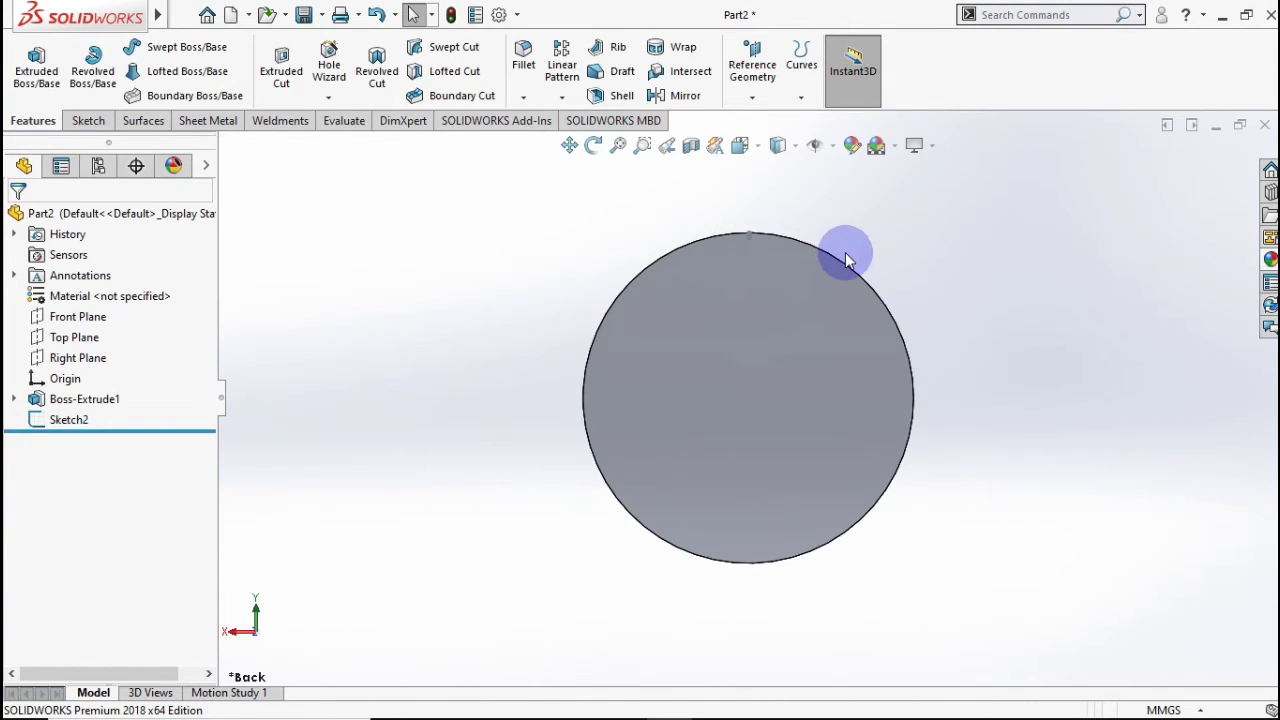
{"action": "scroll", "coordinate": [725, 297], "scroll_direction": "down", "scroll_amount": 3}
{"action": "scroll", "coordinate": [718, 275], "scroll_direction": "down", "scroll_amount": 2}
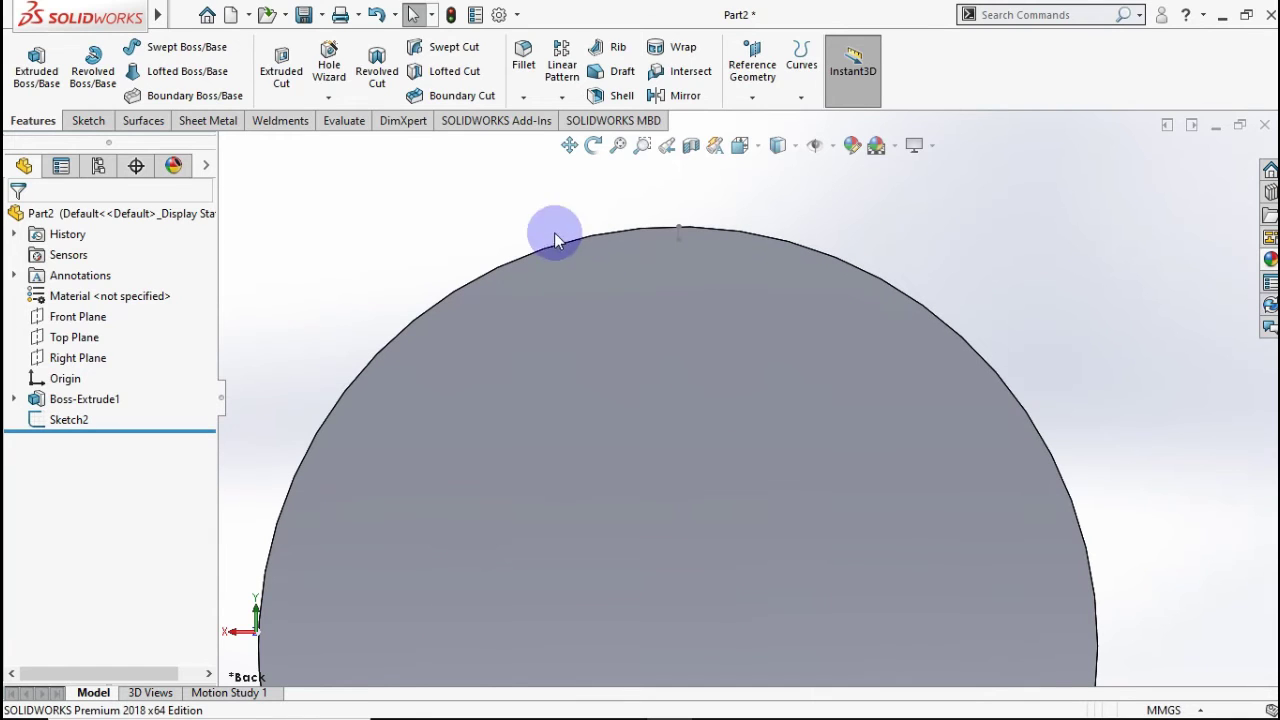
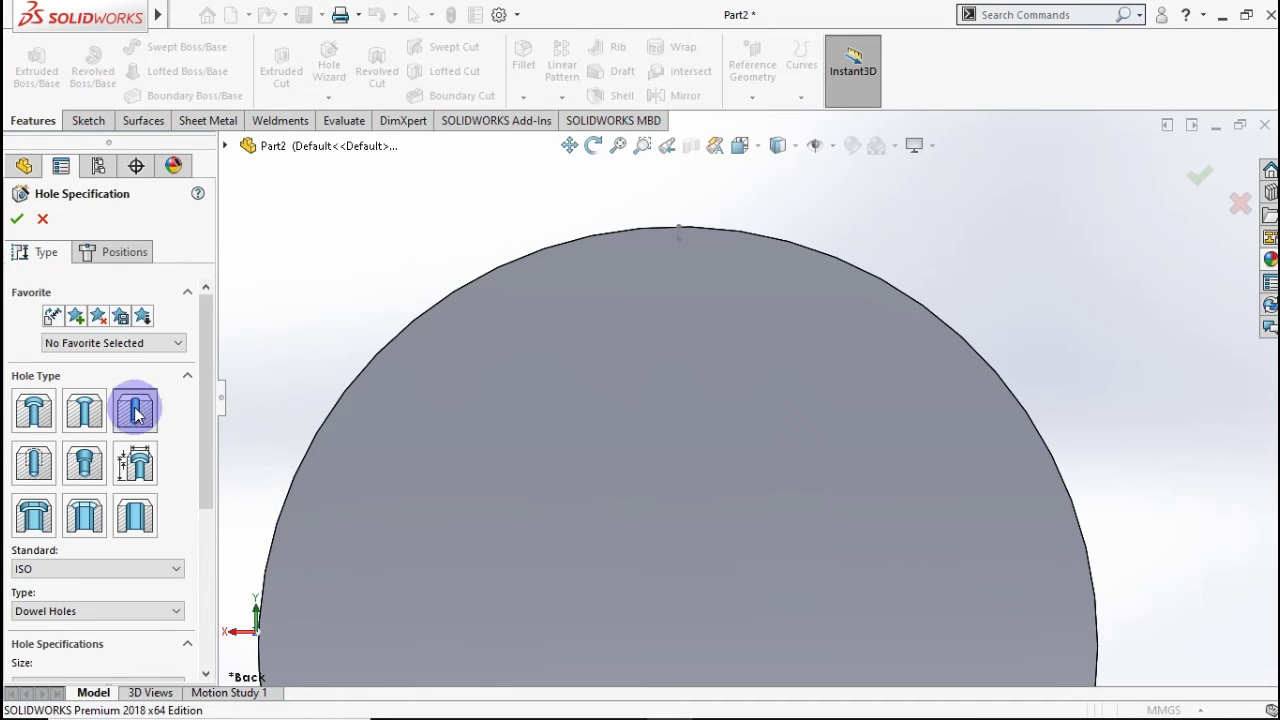
Position the Ø3.0 mm ISO dowel hole point on the disc's top edge.
{"action": "left_click_drag", "start_coordinate": [203, 370], "coordinate": [103, 434]}
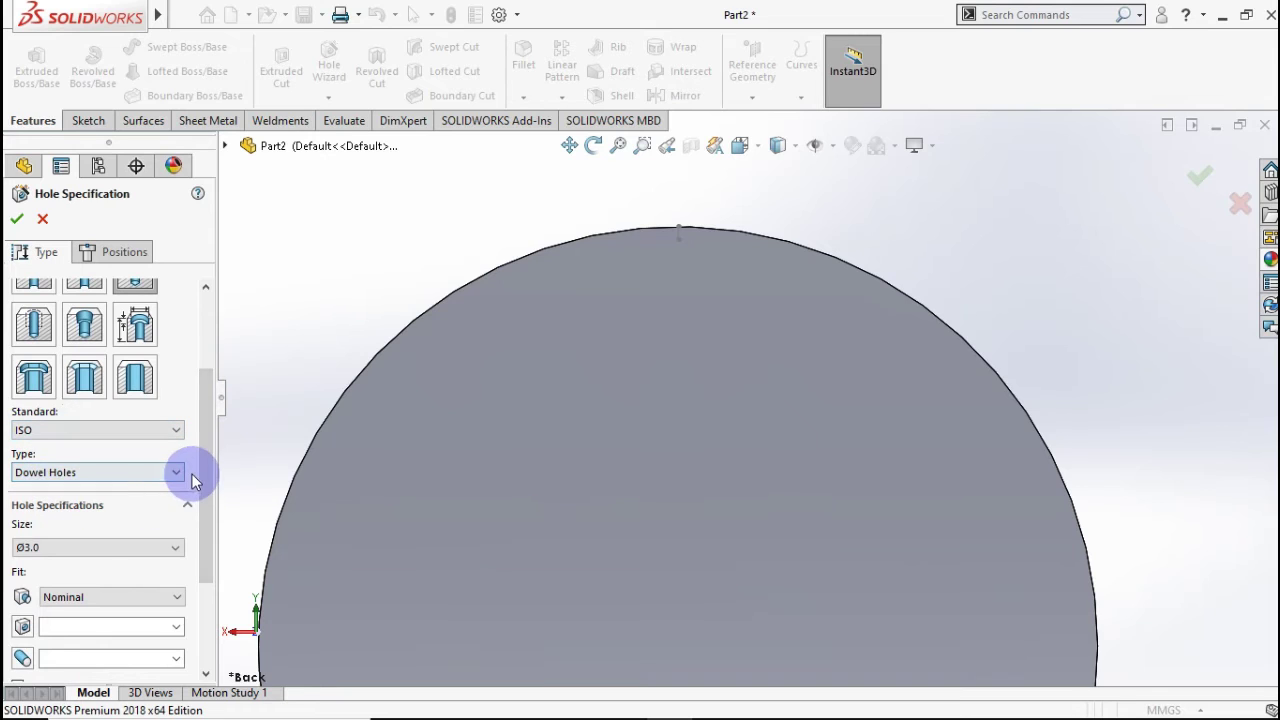
{"action": "left_click_drag", "start_coordinate": [203, 472], "coordinate": [209, 508]}
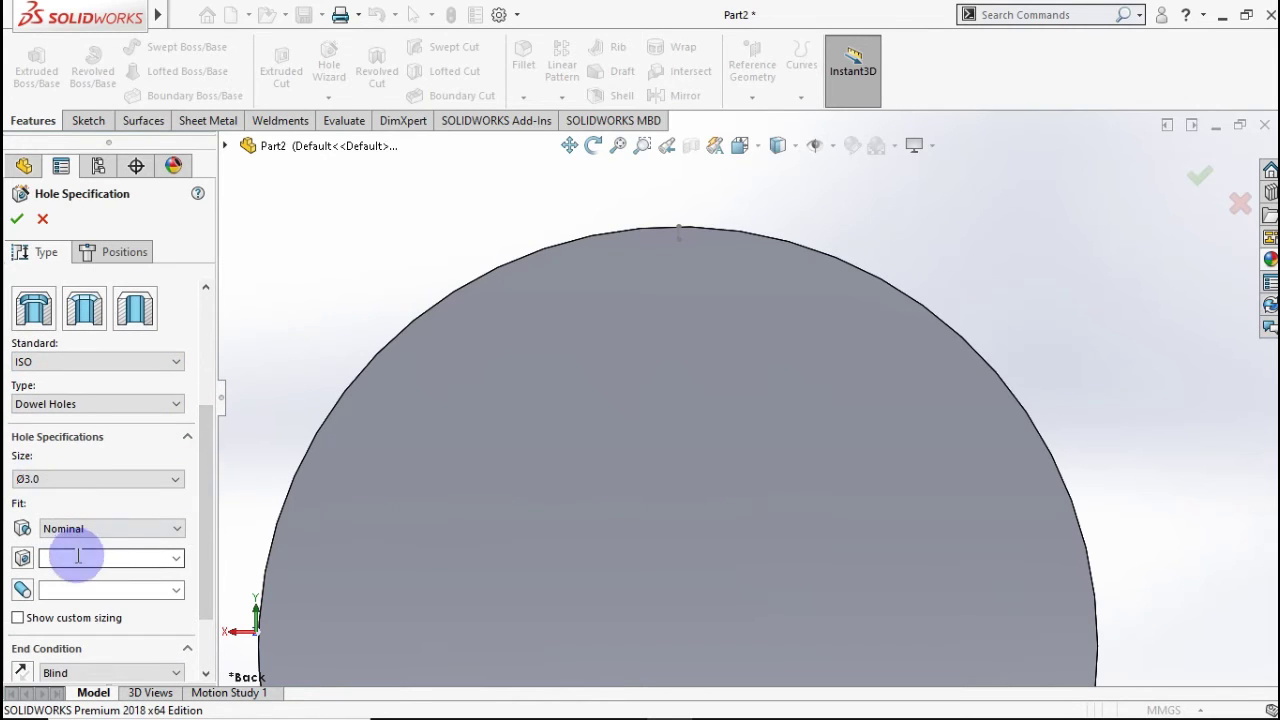
{"action": "left_click", "coordinate": [106, 254]}
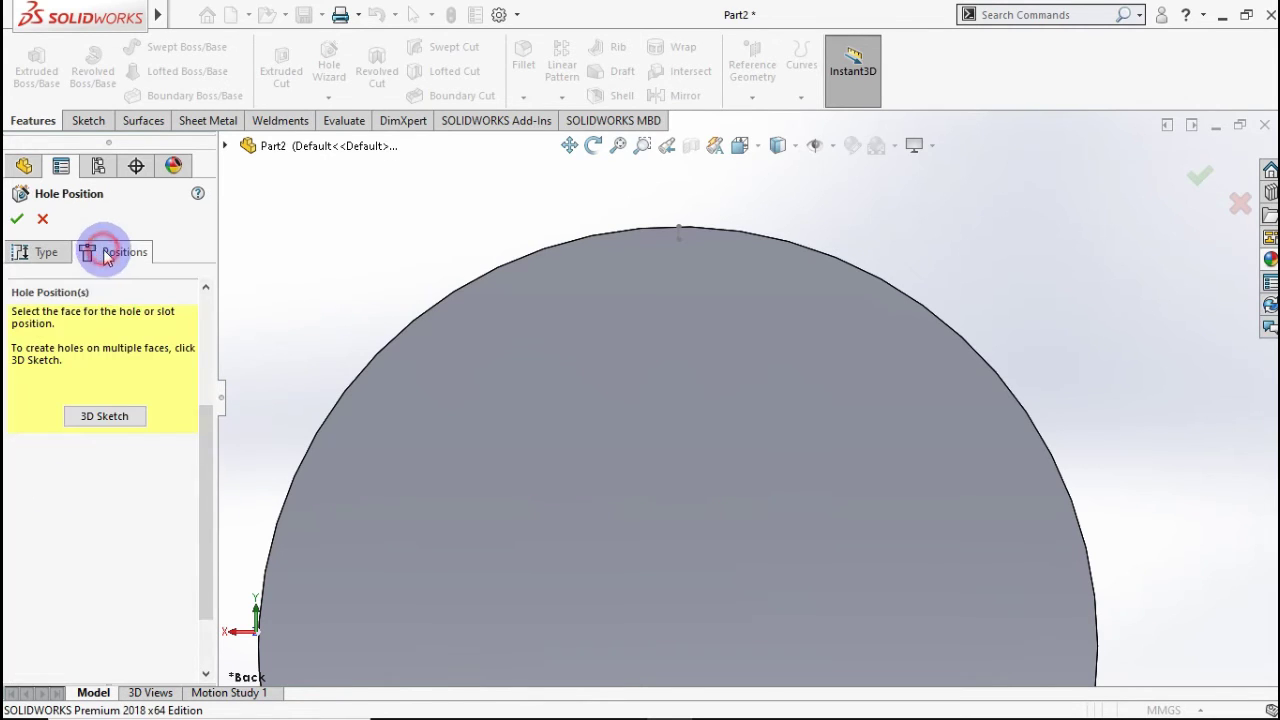
{"action": "left_click", "coordinate": [105, 416]}
{"action": "left_click", "coordinate": [678, 240]}
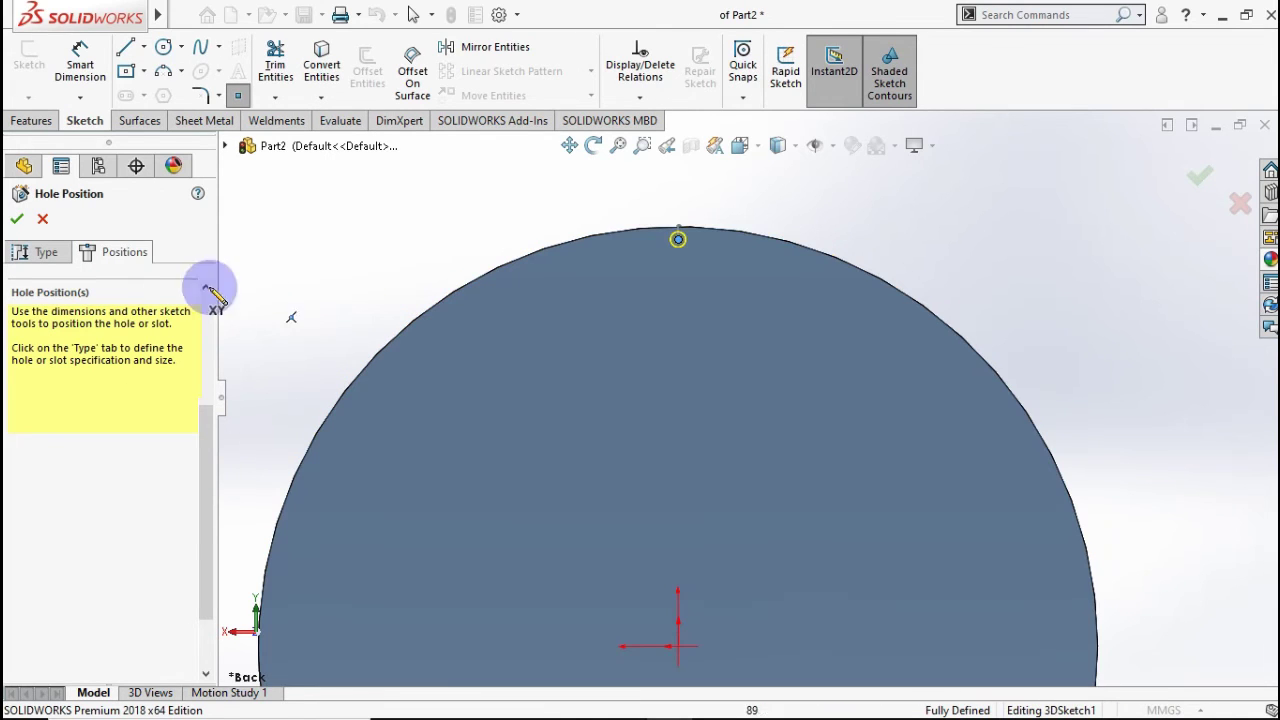
Set the dowel hole's end condition to Through All and confirm it.
{"action": "left_click", "coordinate": [50, 253]}
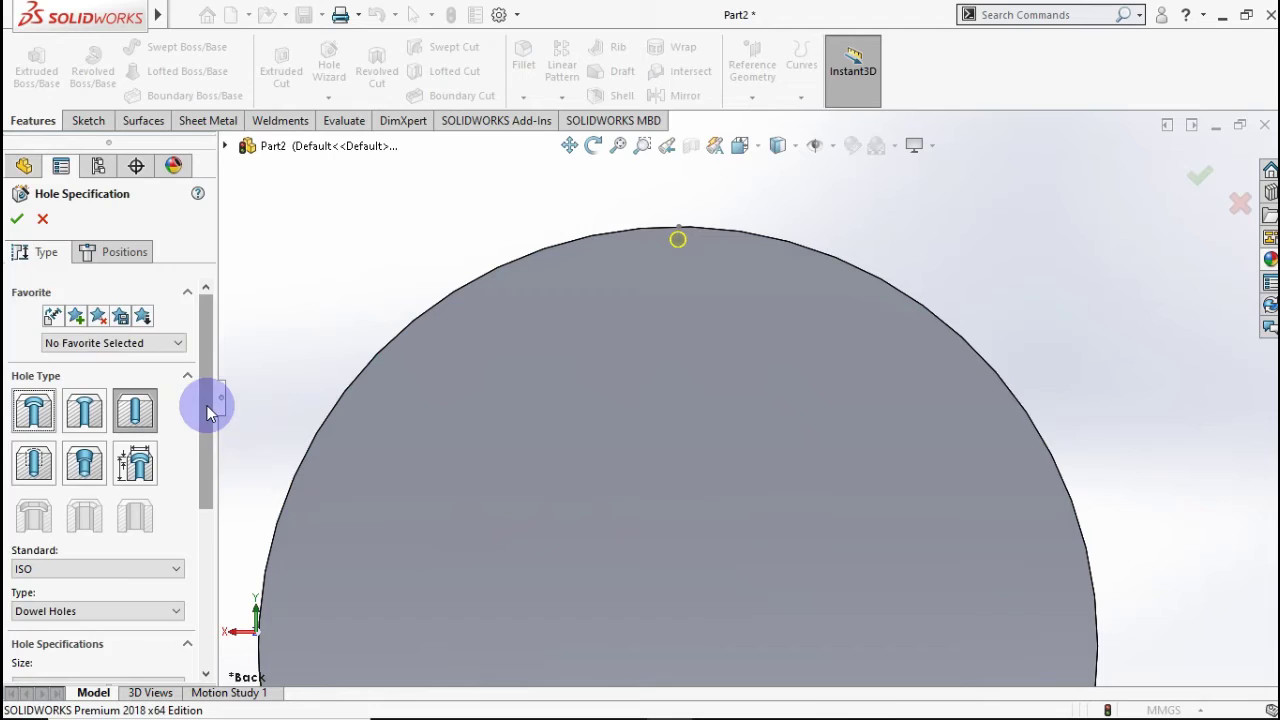
{"action": "left_click_drag", "start_coordinate": [206, 403], "coordinate": [200, 566]}
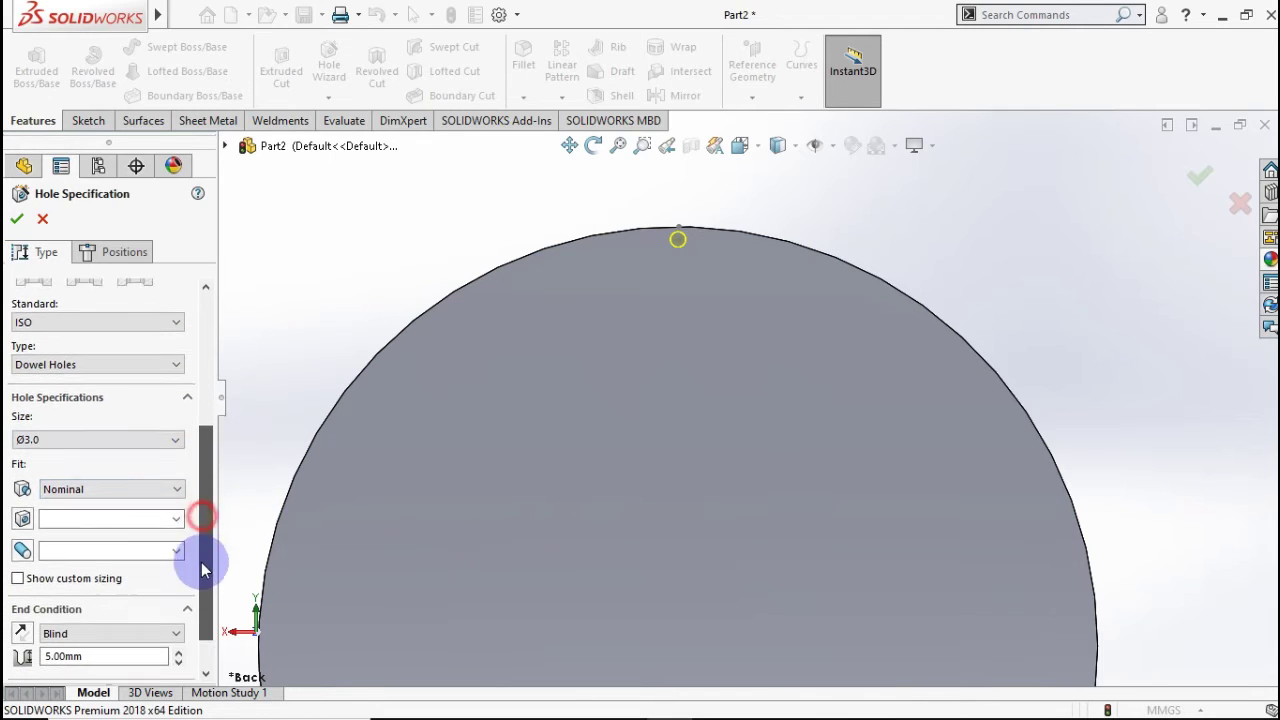
{"action": "left_click", "coordinate": [97, 628]}
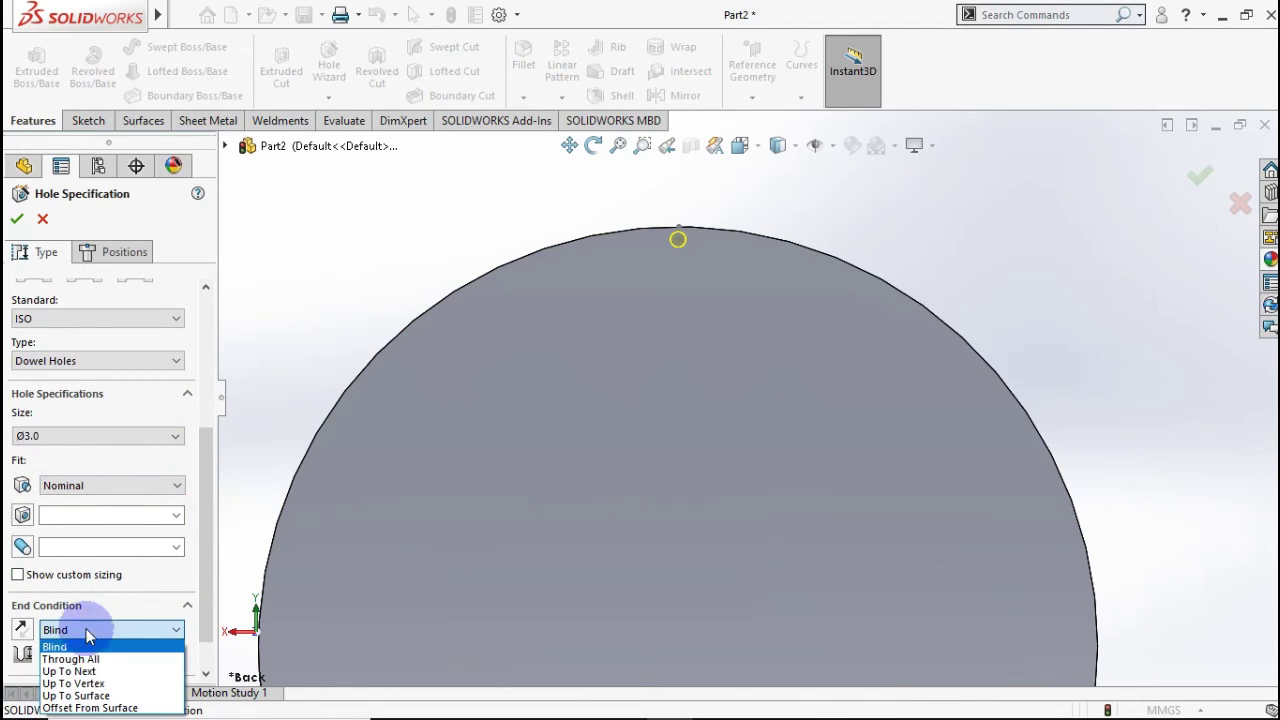
{"action": "left_click", "coordinate": [88, 662]}
{"action": "key", "text": "f"}
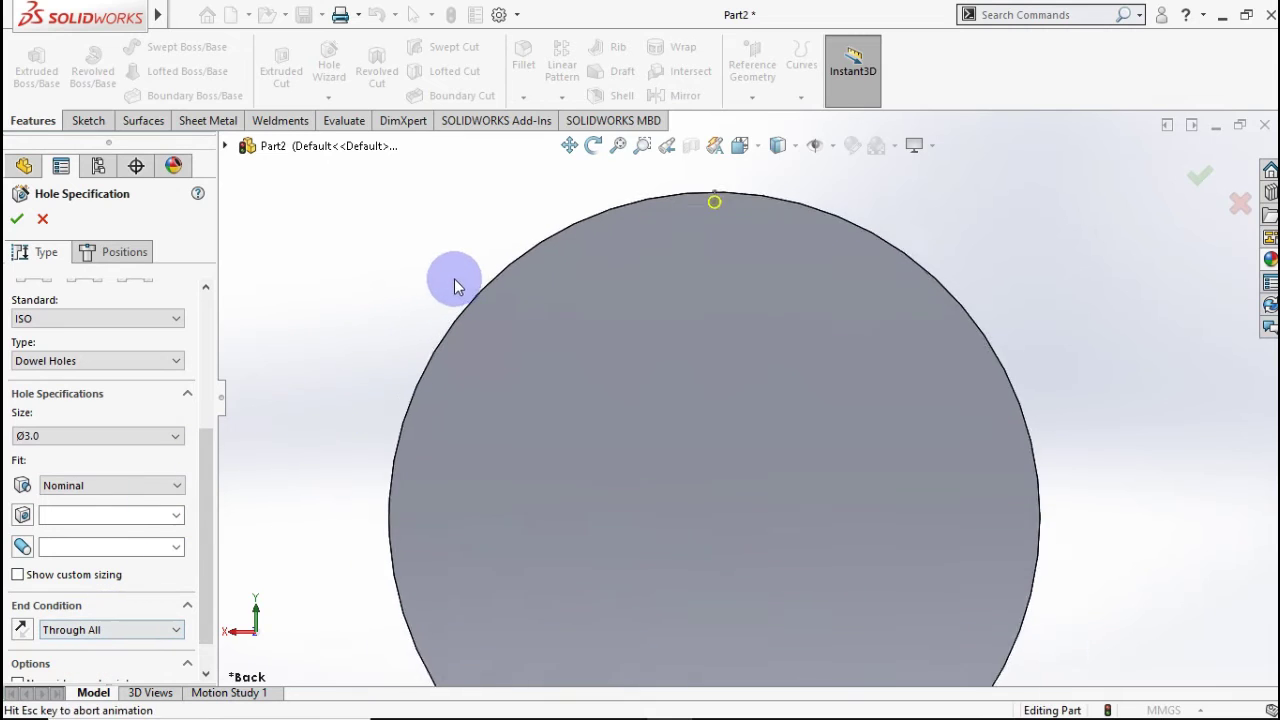
{"action": "middle_click_drag", "start_coordinate": [563, 243], "coordinate": [630, 400]}
{"action": "left_click", "coordinate": [18, 220]}
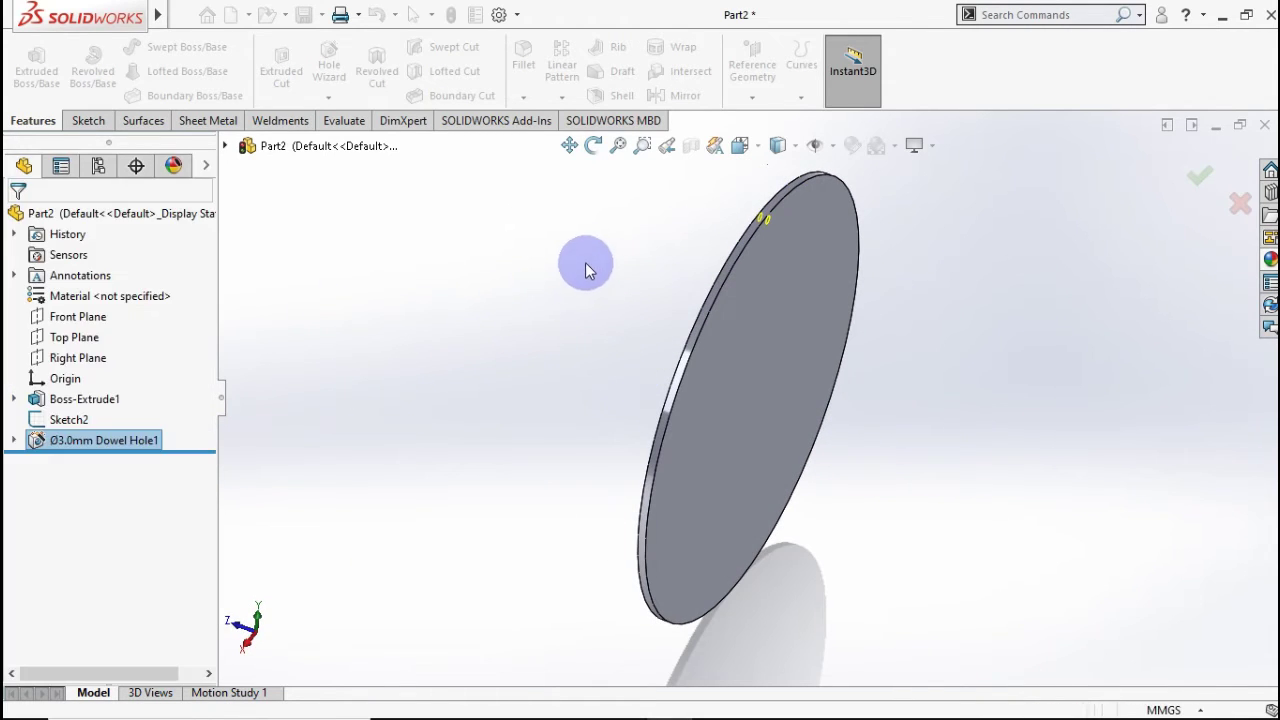
Zoom in on the new dowel hole and hide Sketch2.
{"action": "middle_click_drag", "start_coordinate": [604, 265], "coordinate": [570, 197]}
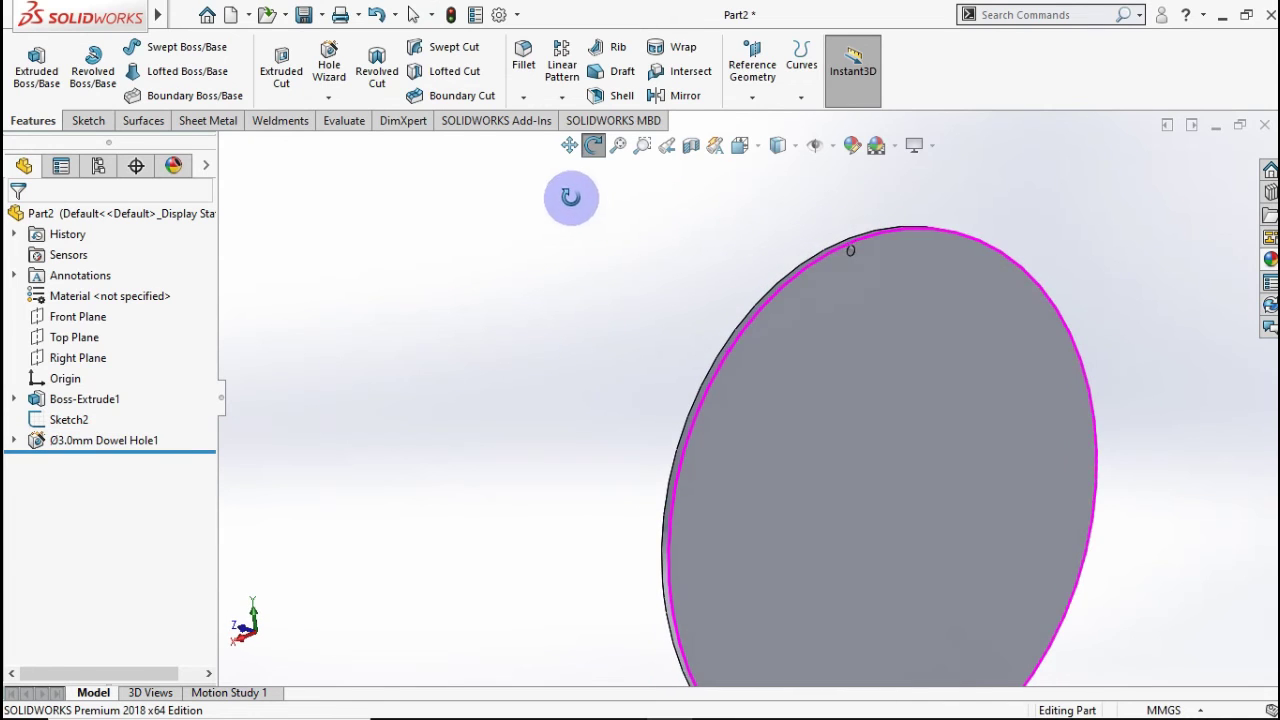
{"action": "scroll", "coordinate": [801, 290], "scroll_direction": "down", "scroll_amount": 4}
{"action": "middle_click_drag", "start_coordinate": [801, 290], "coordinate": [858, 254]}
{"action": "scroll", "coordinate": [843, 266], "scroll_direction": "down", "scroll_amount": 3}
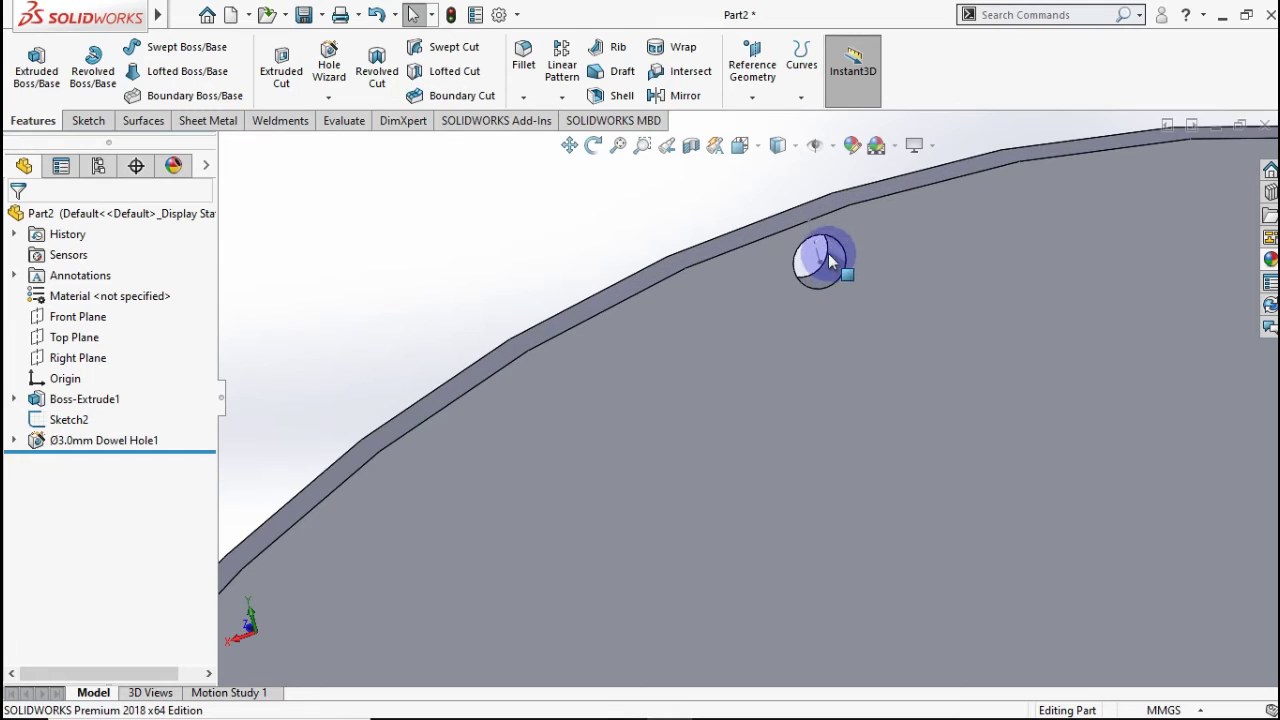
{"action": "right_click", "coordinate": [818, 252]}
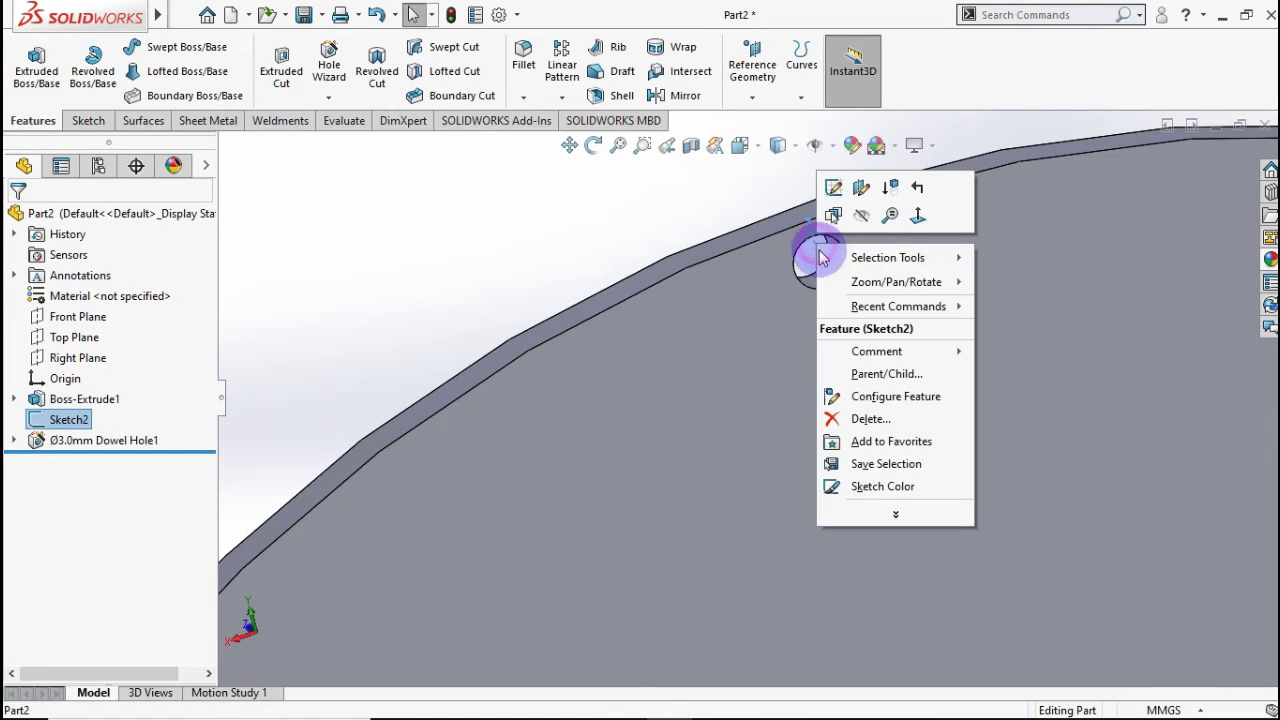
{"action": "left_click", "coordinate": [863, 218]}
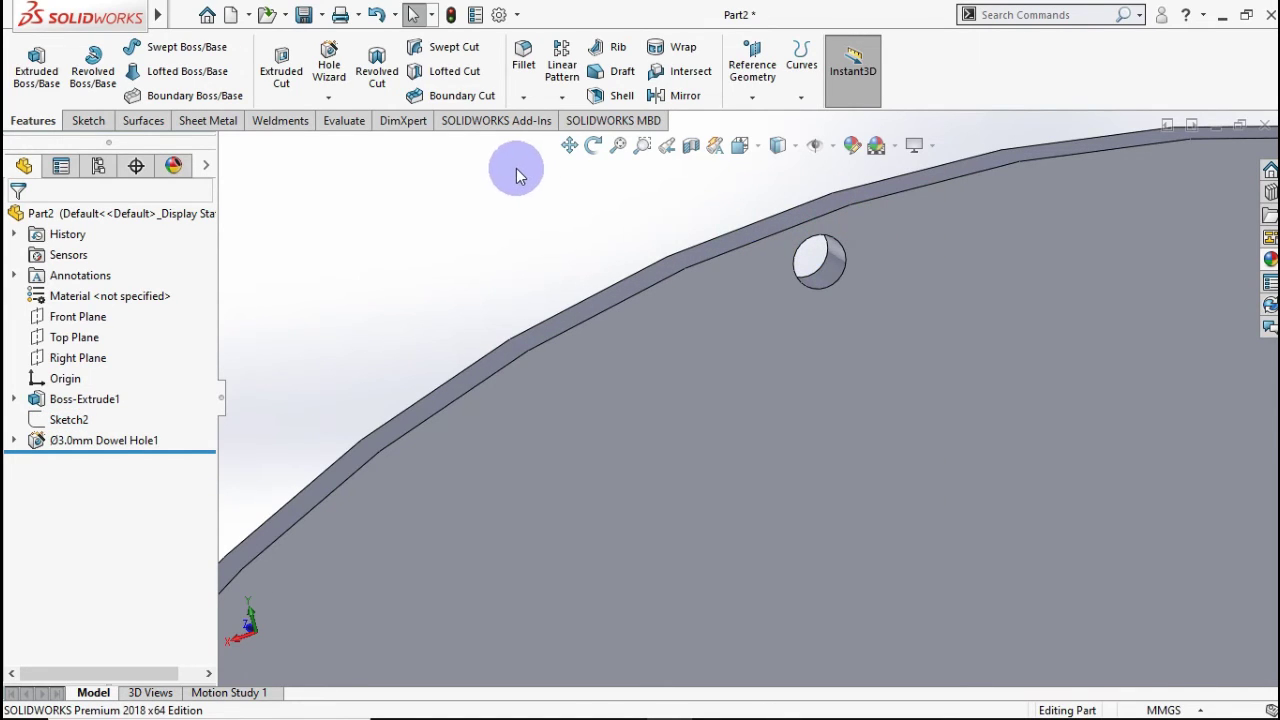
Circular-pattern Dowel Hole1 around the disc's circular edge: 5 instances over 360°.
{"action": "left_click", "coordinate": [563, 100]}
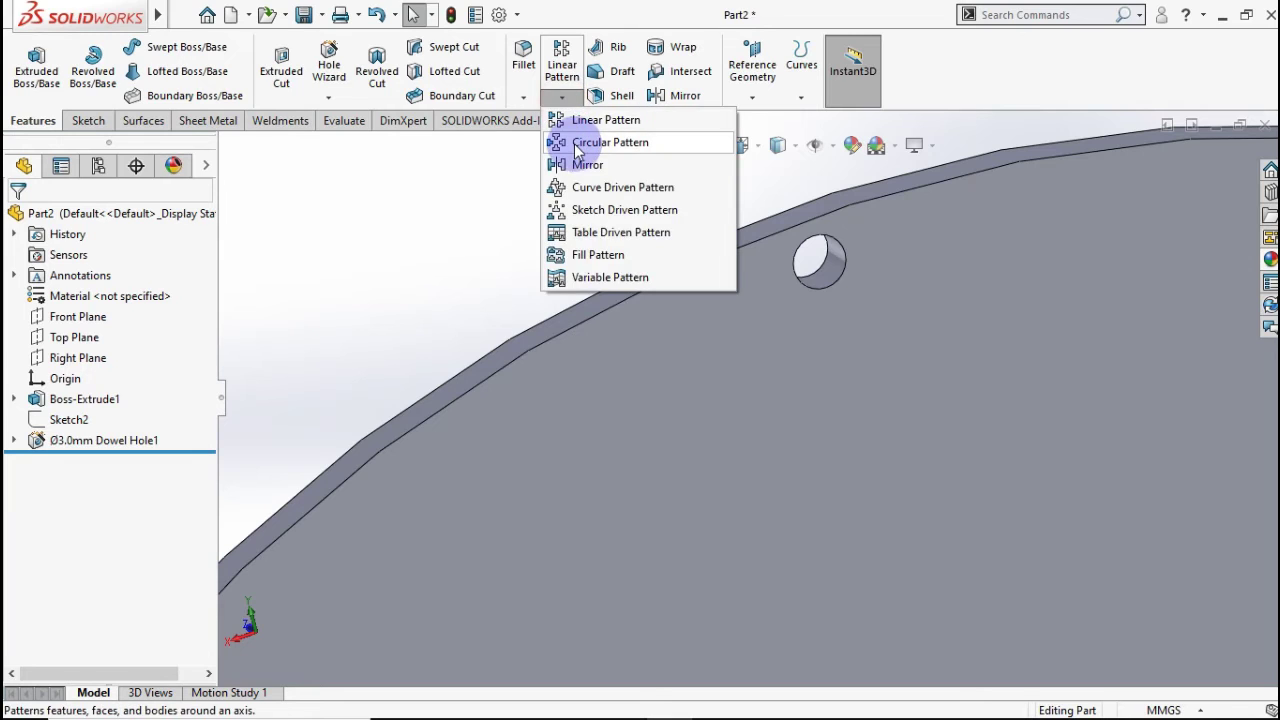
{"action": "left_click", "coordinate": [586, 137]}
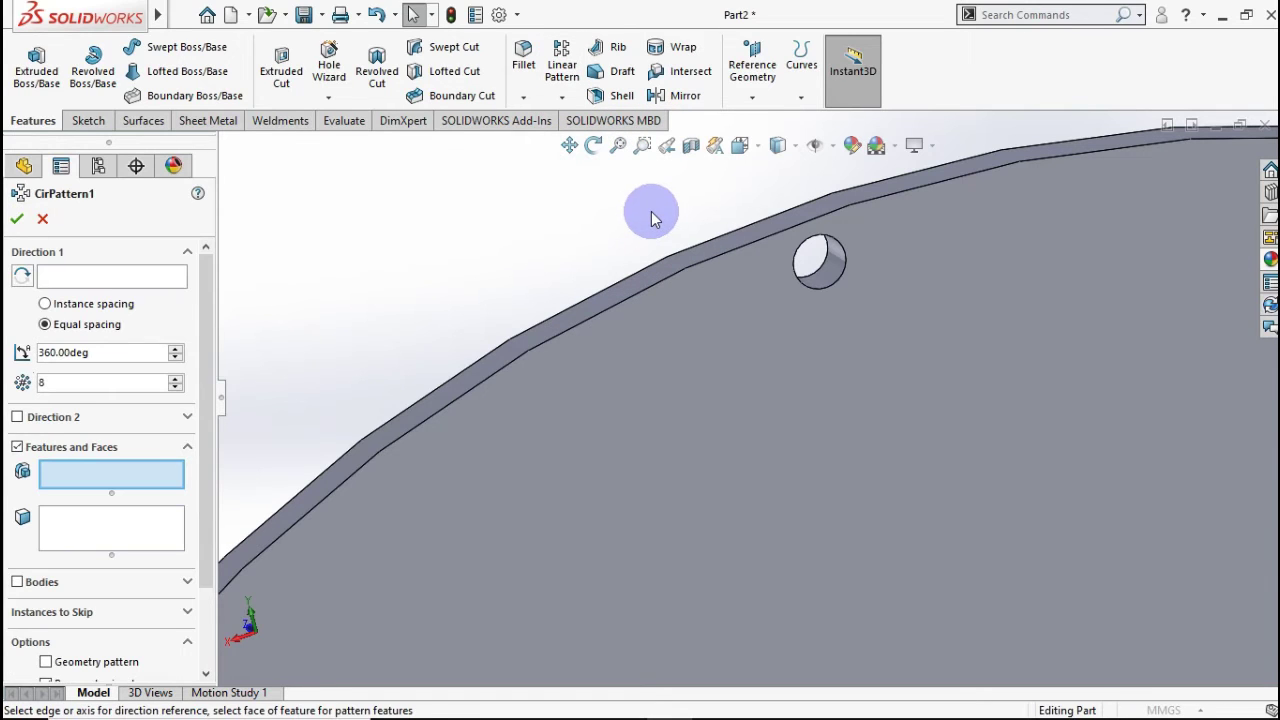
{"action": "left_click", "coordinate": [835, 278]}
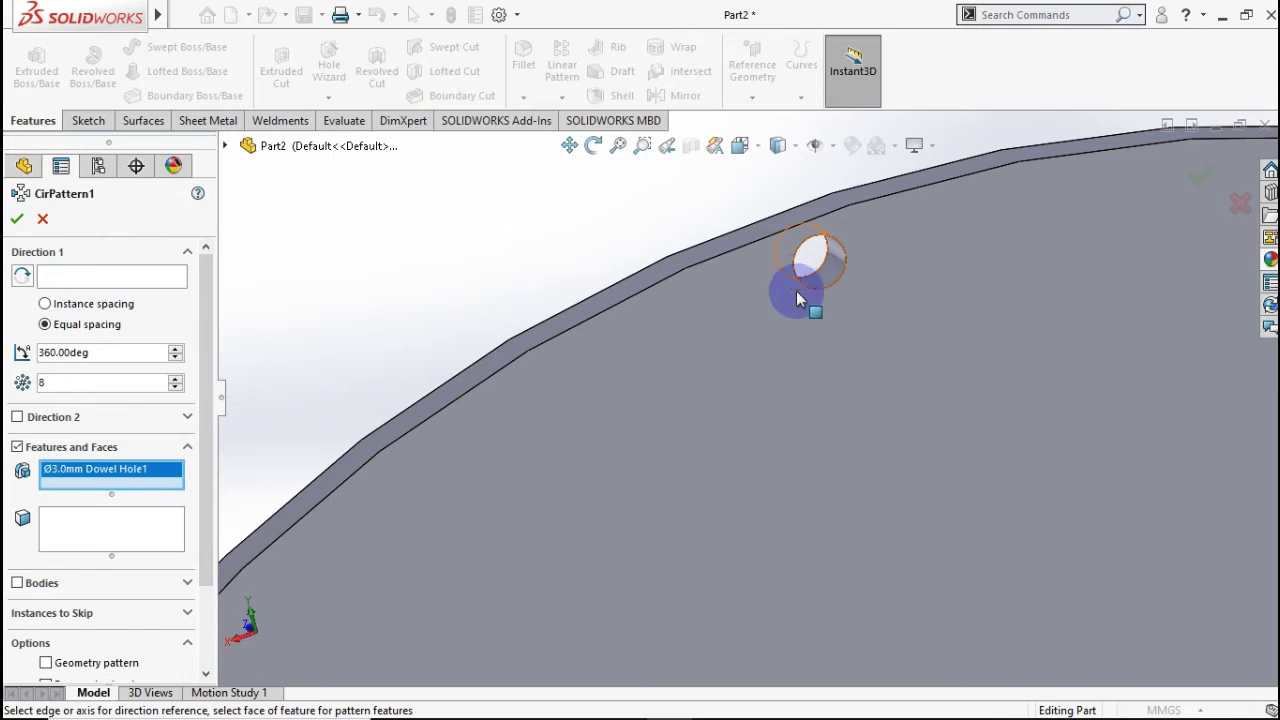
{"action": "left_click", "coordinate": [141, 286]}
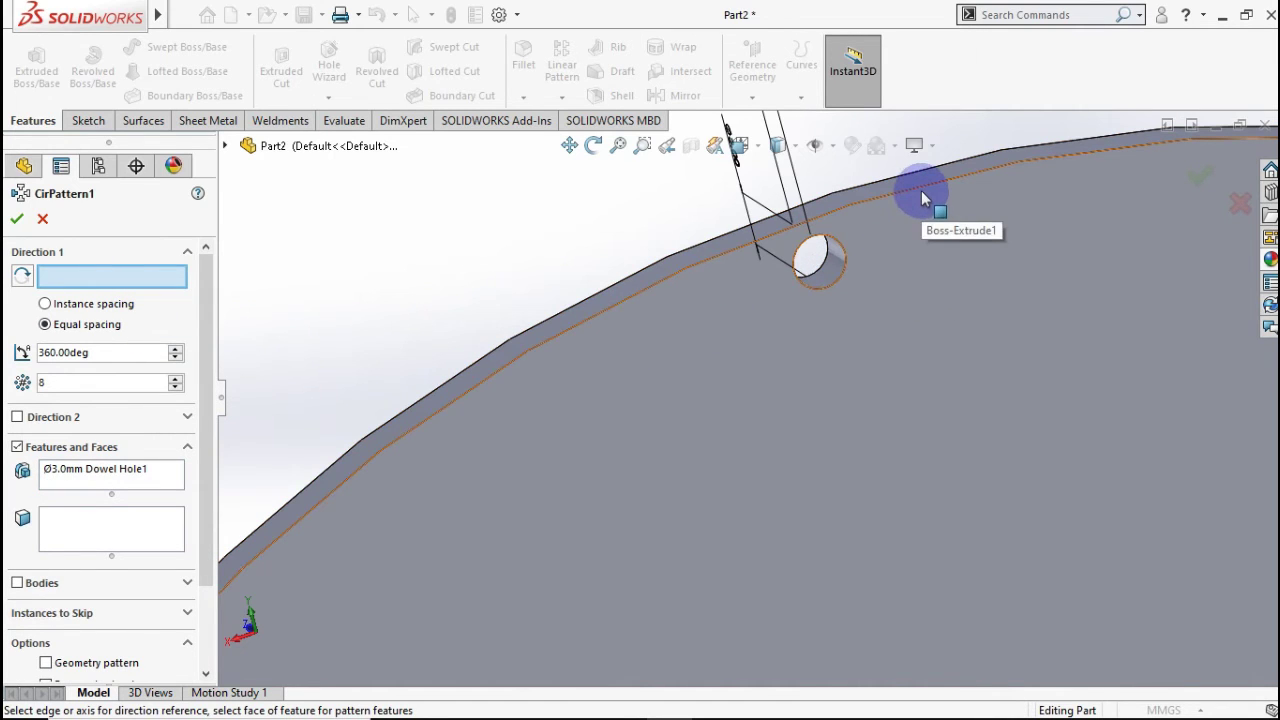
{"action": "left_click", "coordinate": [866, 206]}
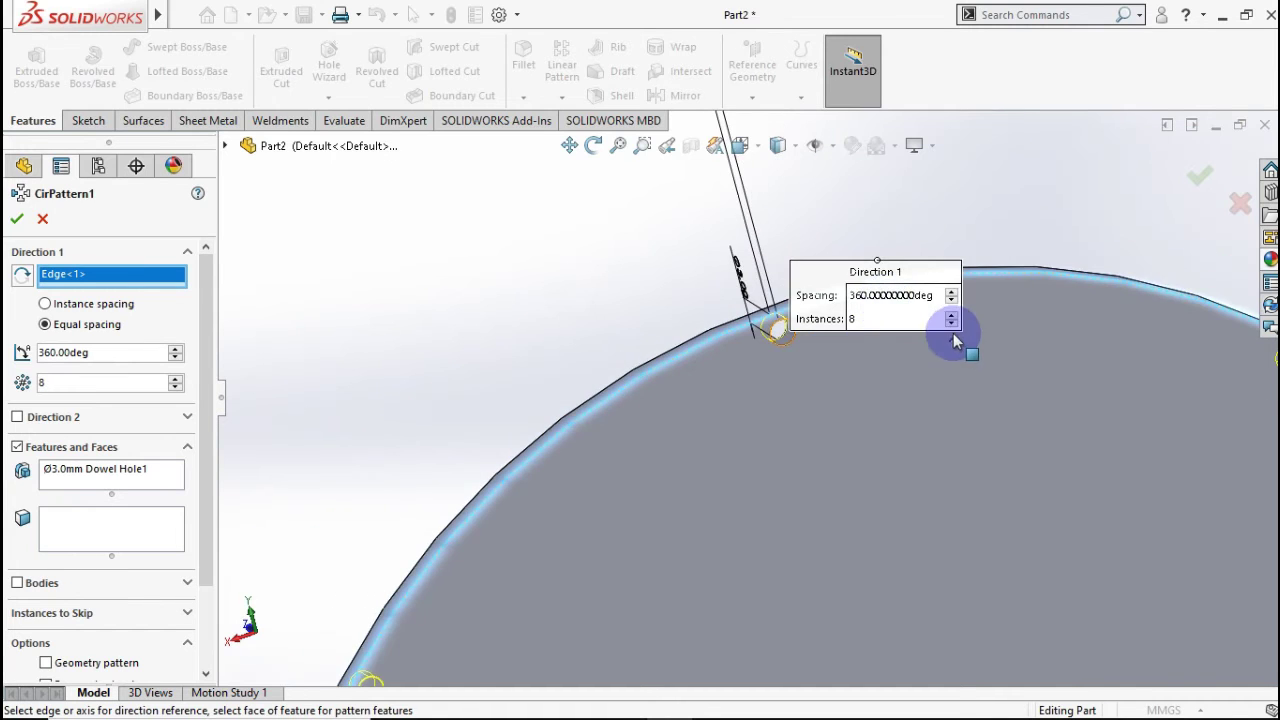
{"action": "scroll", "coordinate": [953, 340], "scroll_direction": "up", "scroll_amount": 5}
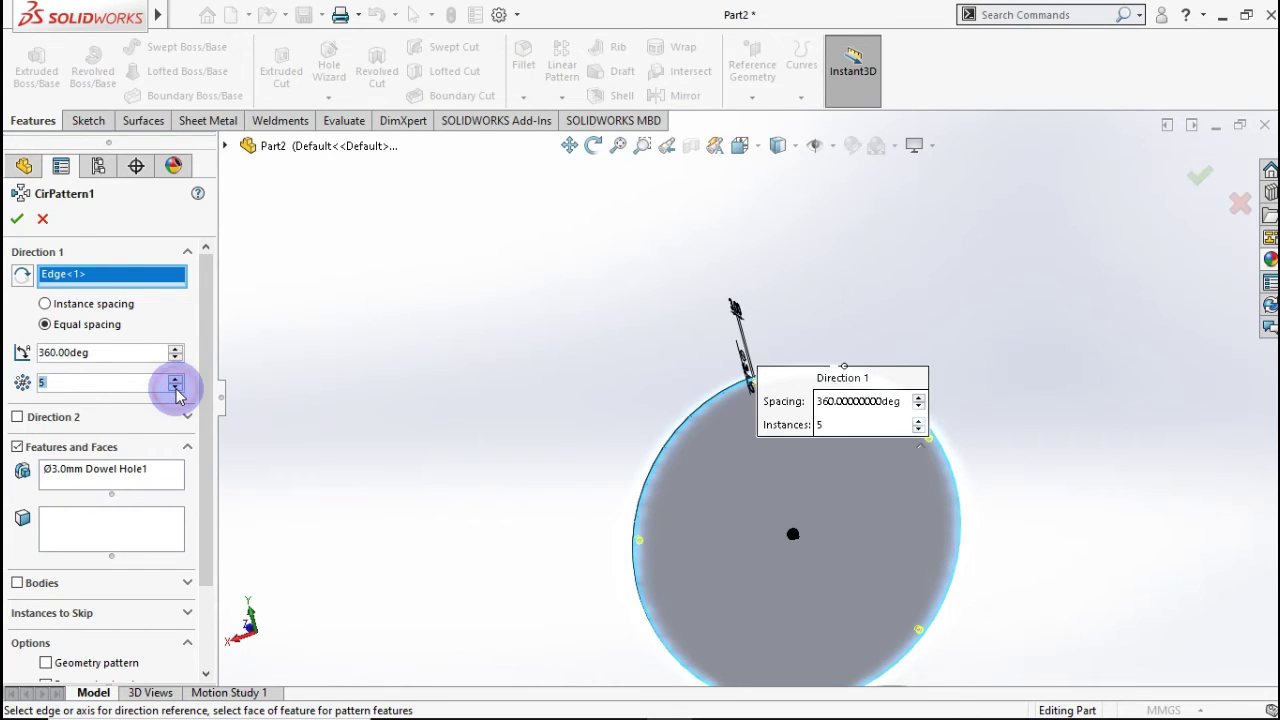
{"action": "left_click", "coordinate": [320, 356]}
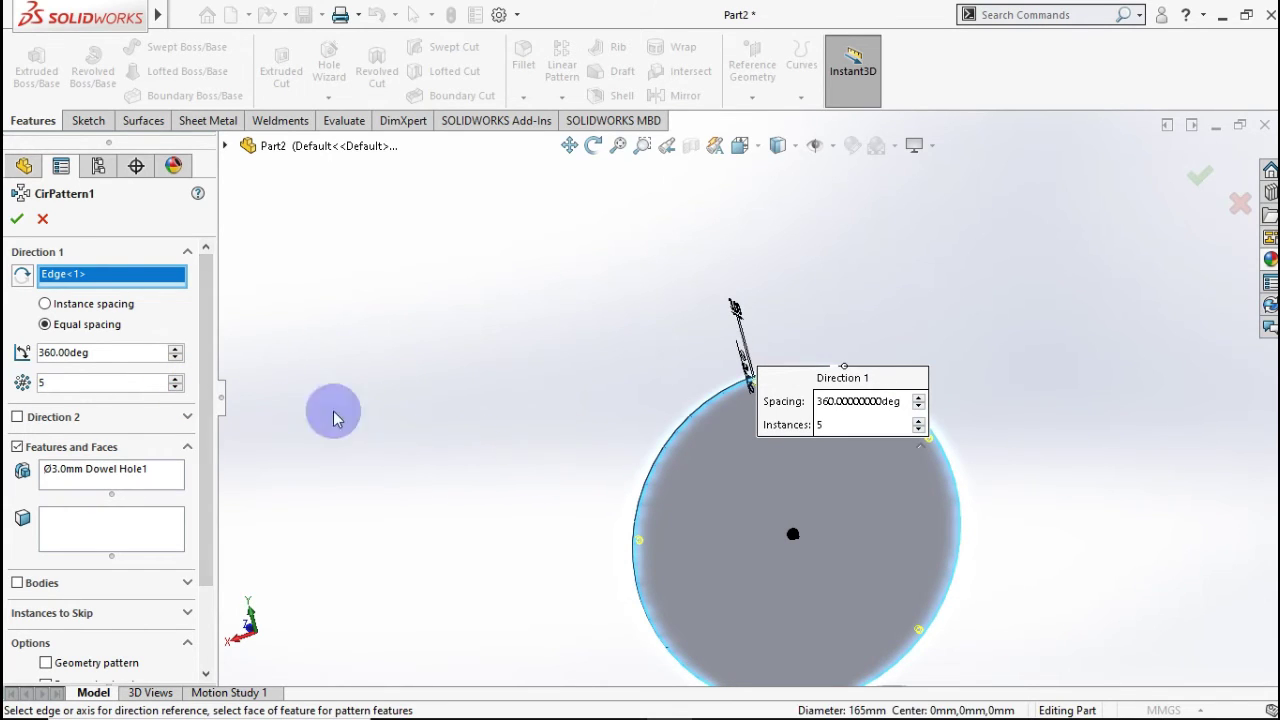
{"action": "left_click", "coordinate": [17, 219]}
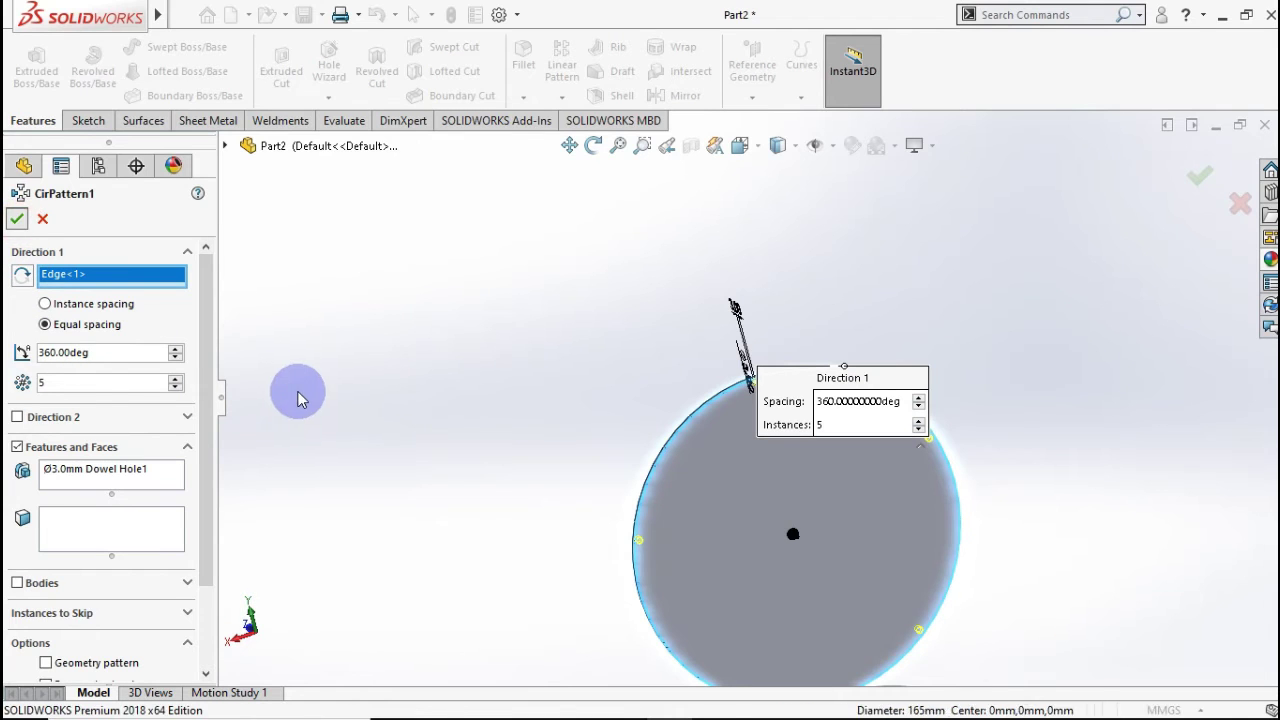
{"action": "left_click", "coordinate": [341, 391]}
{"action": "middle_click_drag", "start_coordinate": [669, 573], "coordinate": [863, 386]}
Start Sketch5 on the disc's flat face, viewed Normal To, with the Circle tool active.
{"action": "right_click", "coordinate": [638, 372]}
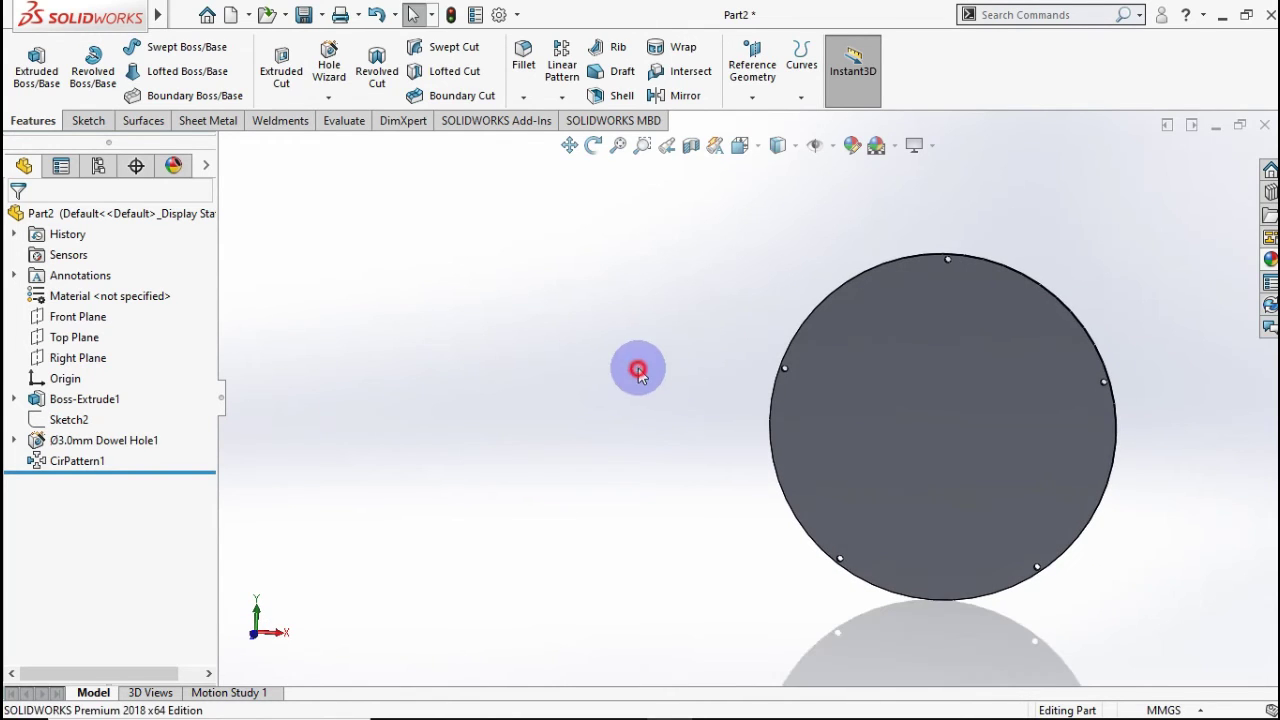
{"action": "key", "text": "ctrl+7"}
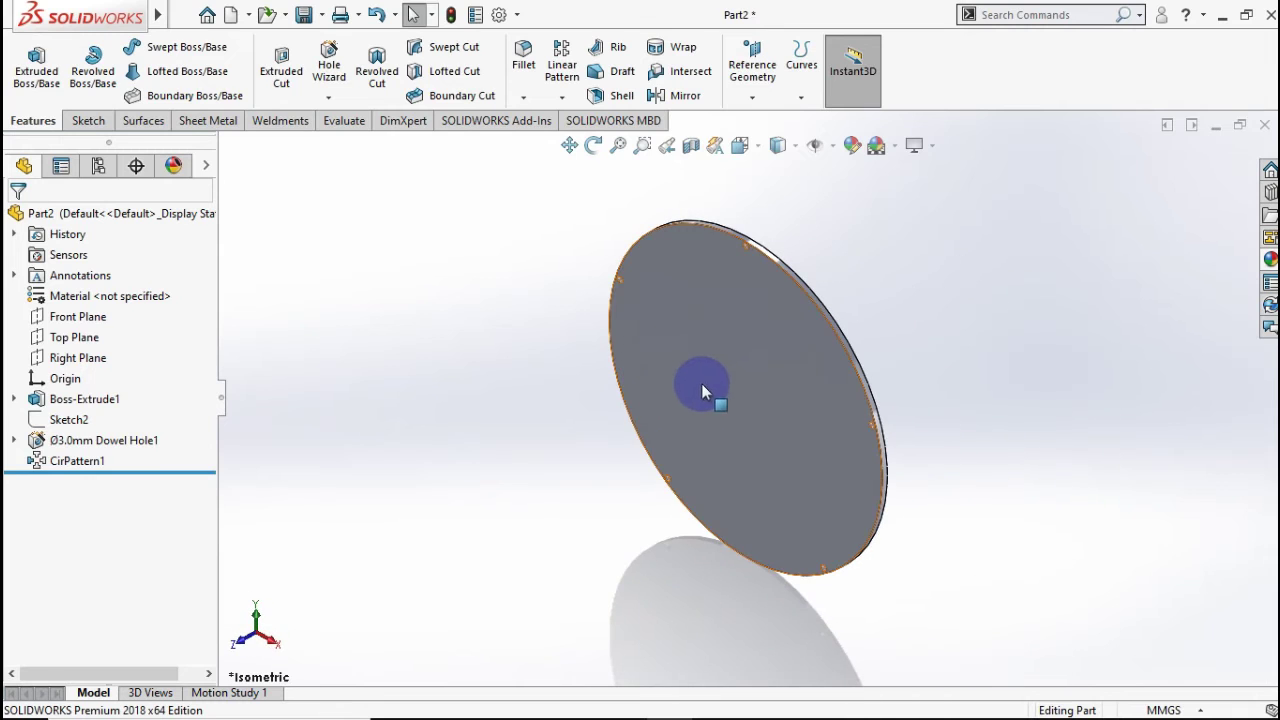
{"action": "left_click", "coordinate": [742, 374]}
{"action": "left_click", "coordinate": [819, 311]}
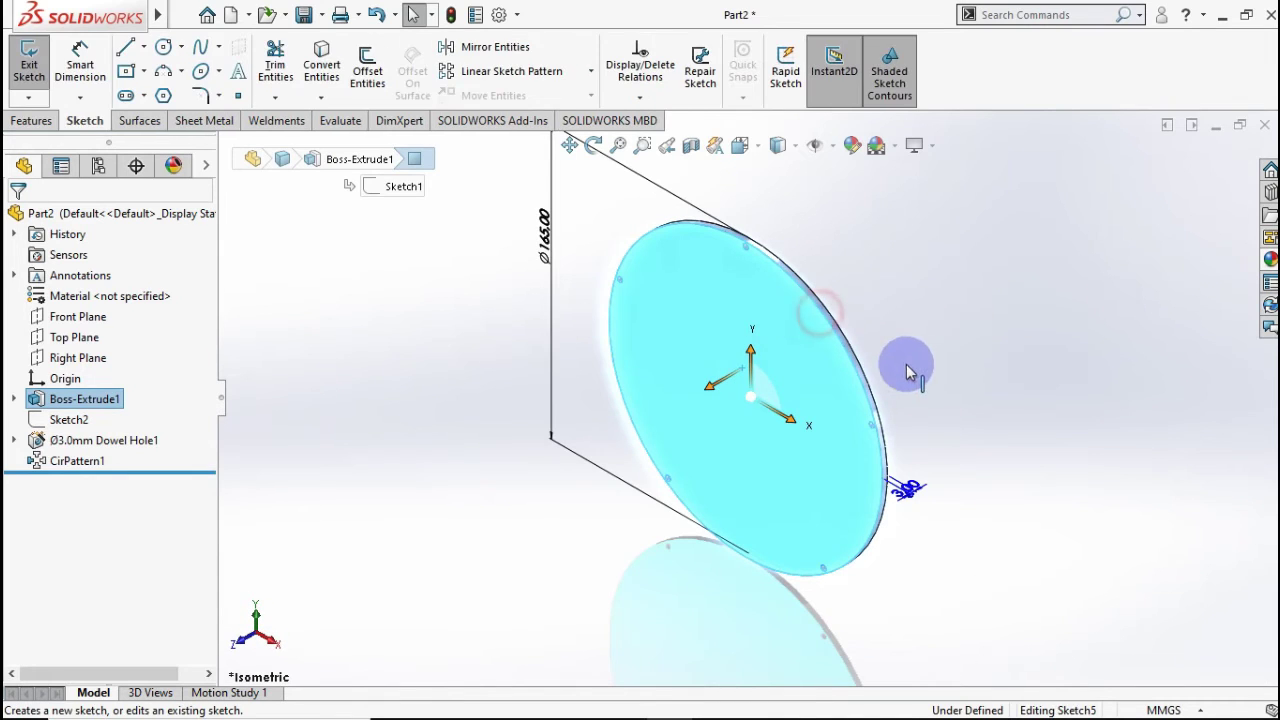
{"action": "left_click", "coordinate": [957, 362]}
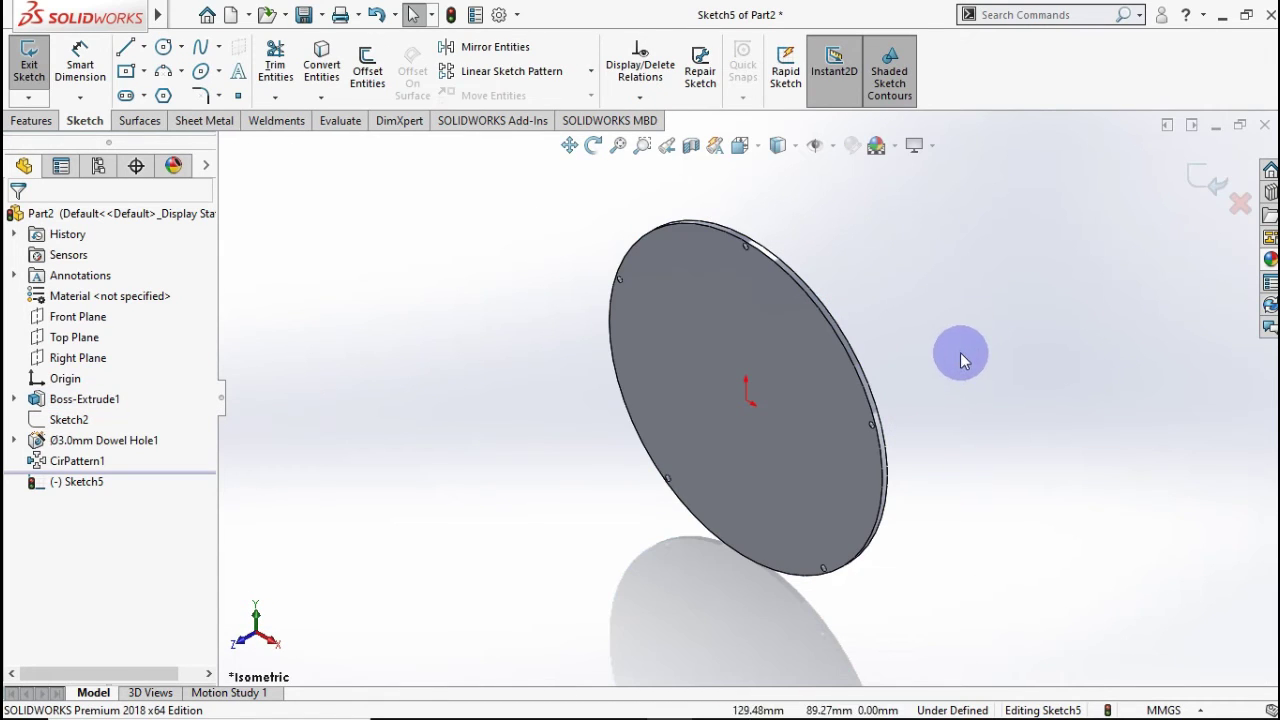
{"action": "key", "text": "ctrl+8"}
{"action": "left_click", "coordinate": [1113, 360]}
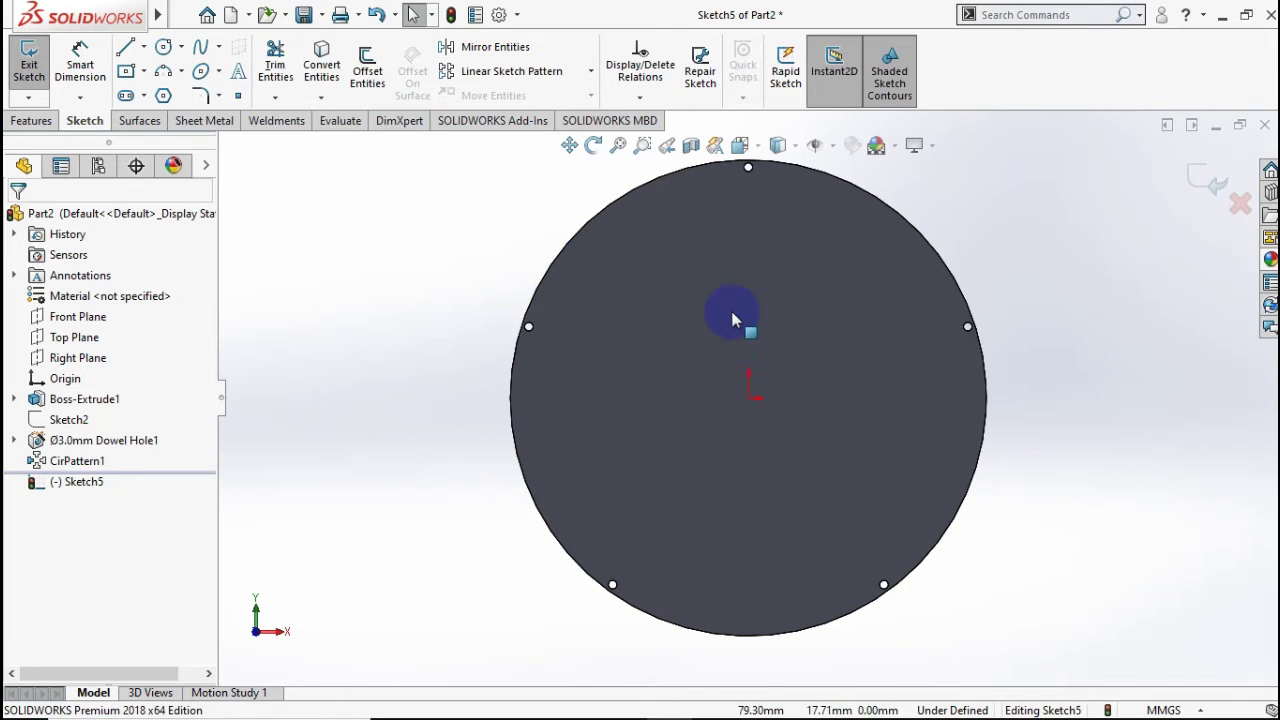
{"action": "left_click", "coordinate": [164, 48]}
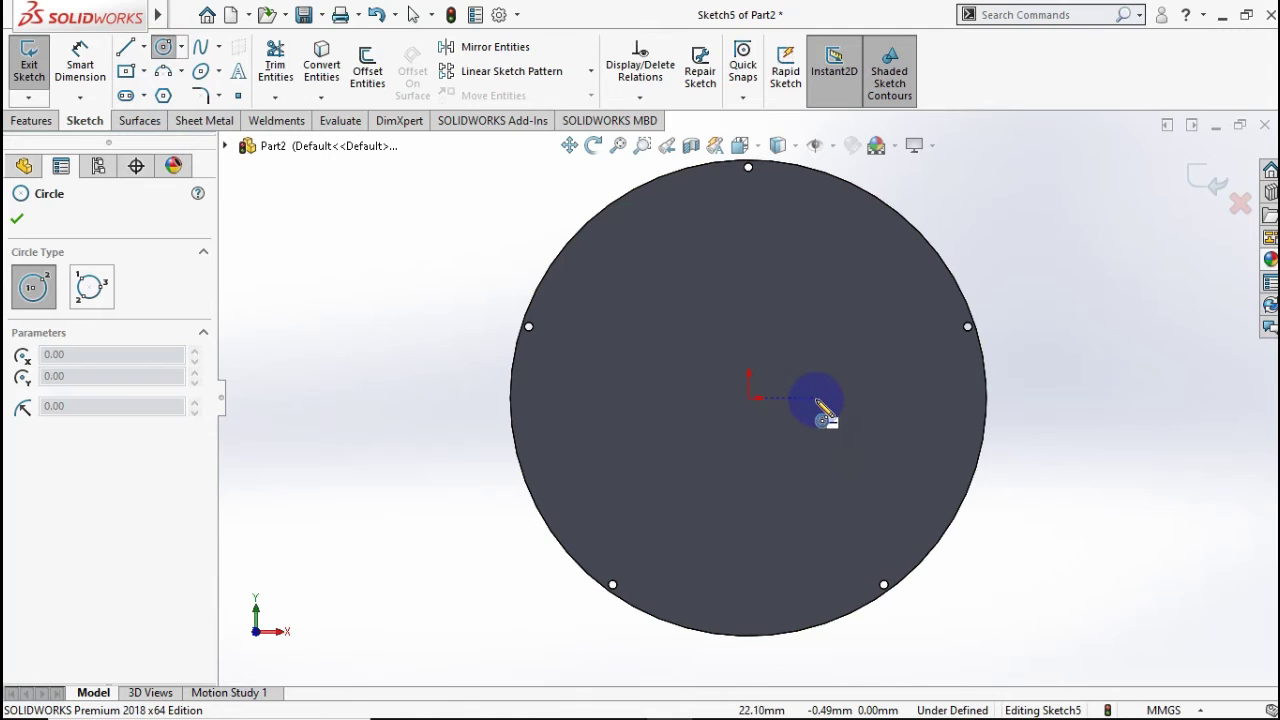
Draw a small circle and a centerline from its centre to the sketch origin.
{"action": "left_click_drag", "start_coordinate": [822, 400], "coordinate": [830, 363]}
{"action": "scroll", "coordinate": [829, 378], "scroll_direction": "down", "scroll_amount": 3}
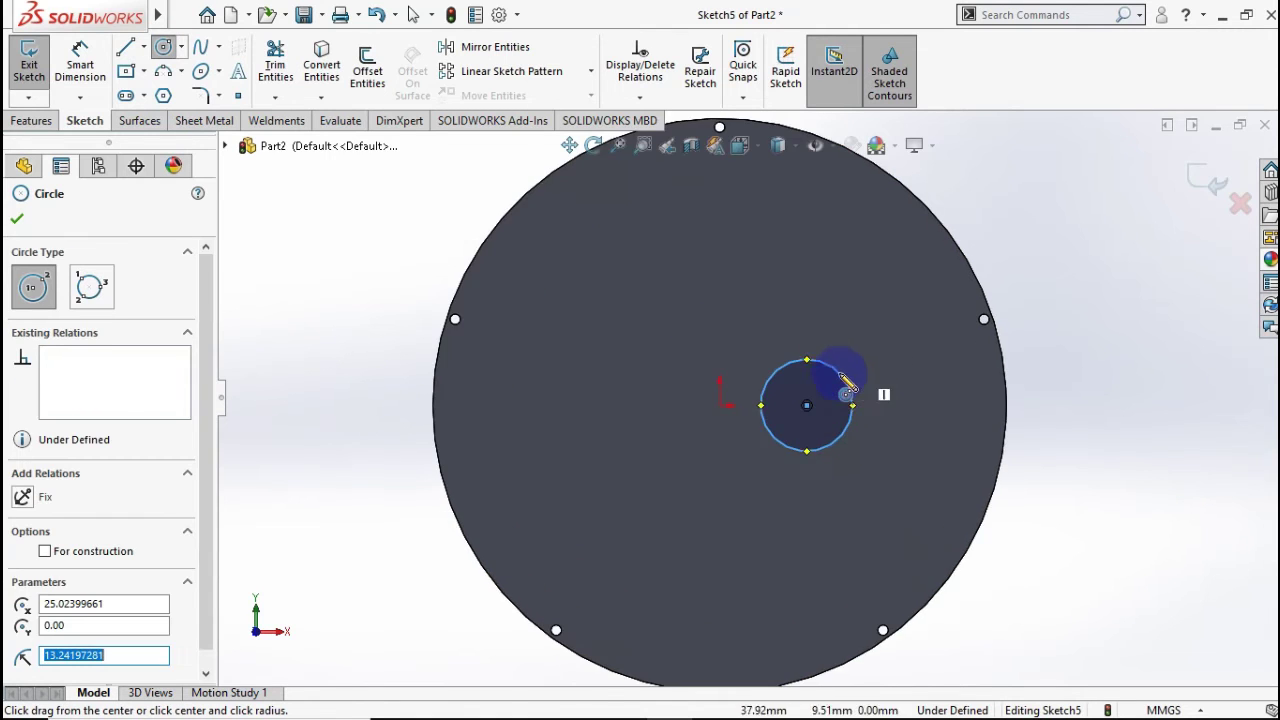
{"action": "left_click", "coordinate": [143, 47]}
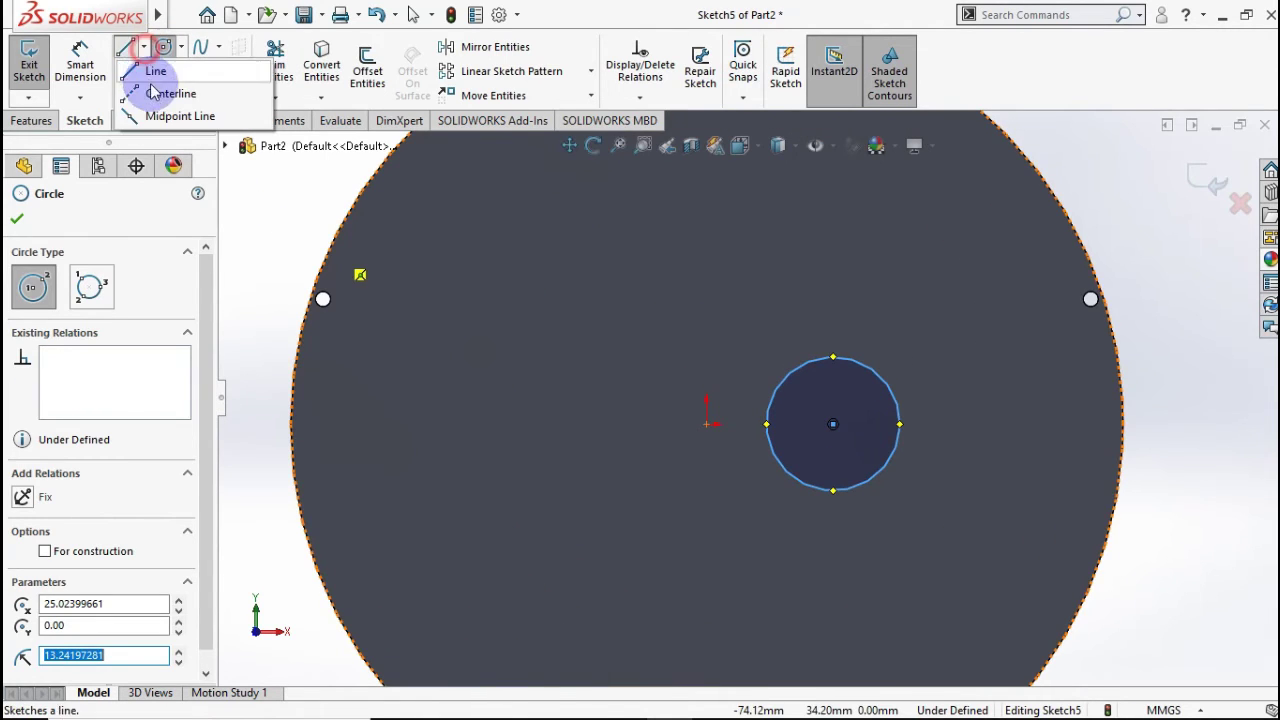
{"action": "left_click", "coordinate": [172, 95]}
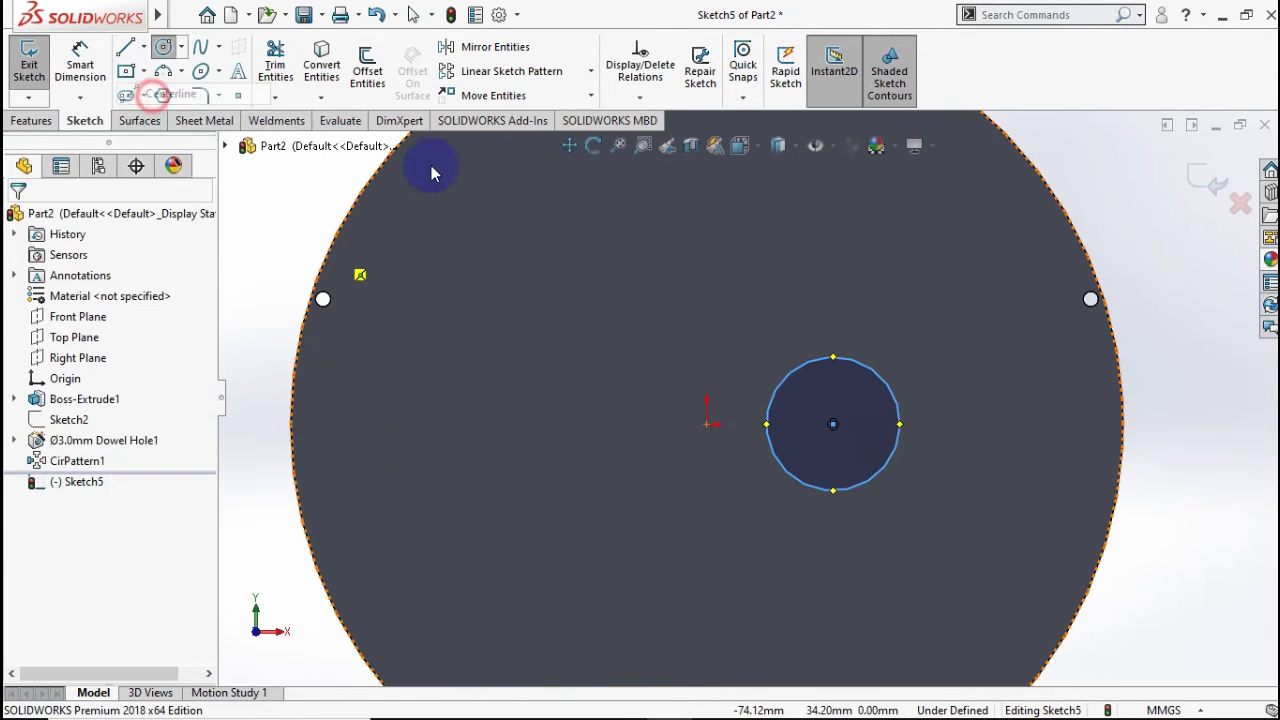
{"action": "left_click", "coordinate": [833, 424]}
{"action": "left_click", "coordinate": [707, 424]}
{"action": "left_click", "coordinate": [80, 62]}
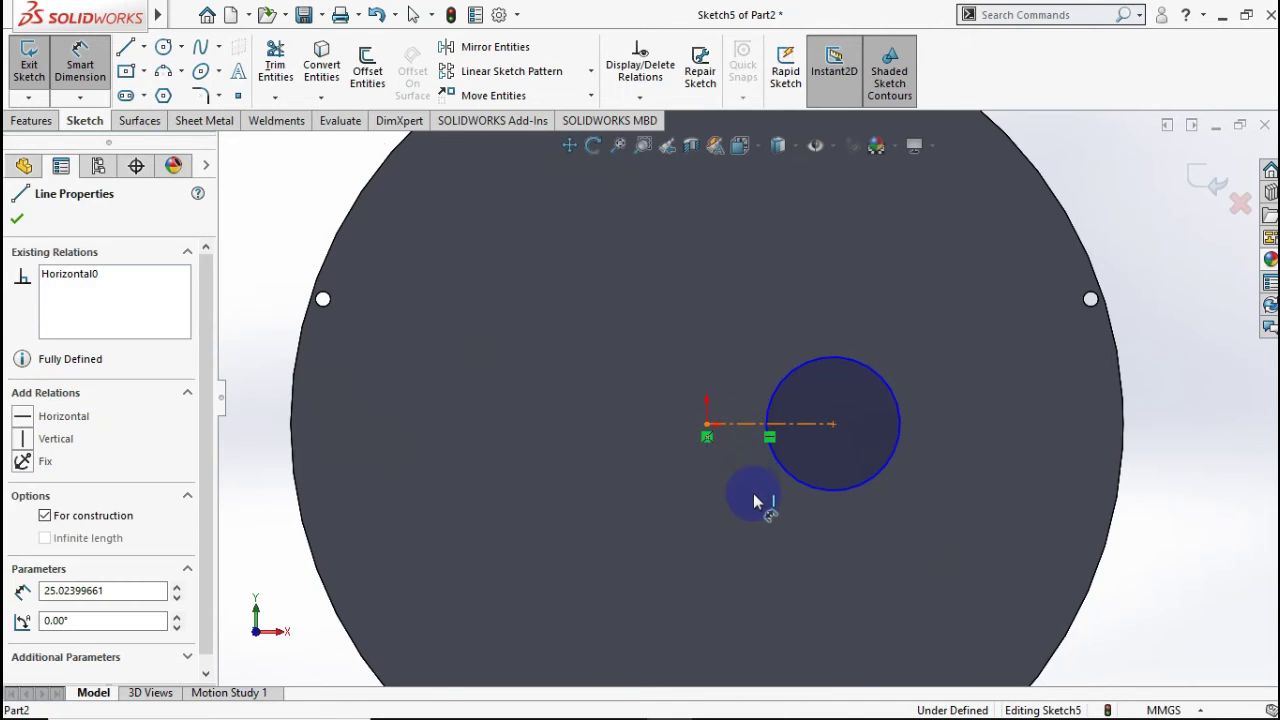
Dimension the centre distance to 15 mm and the circle diameter to 16 mm.
{"action": "left_click", "coordinate": [754, 524]}
{"action": "left_click", "coordinate": [743, 525]}
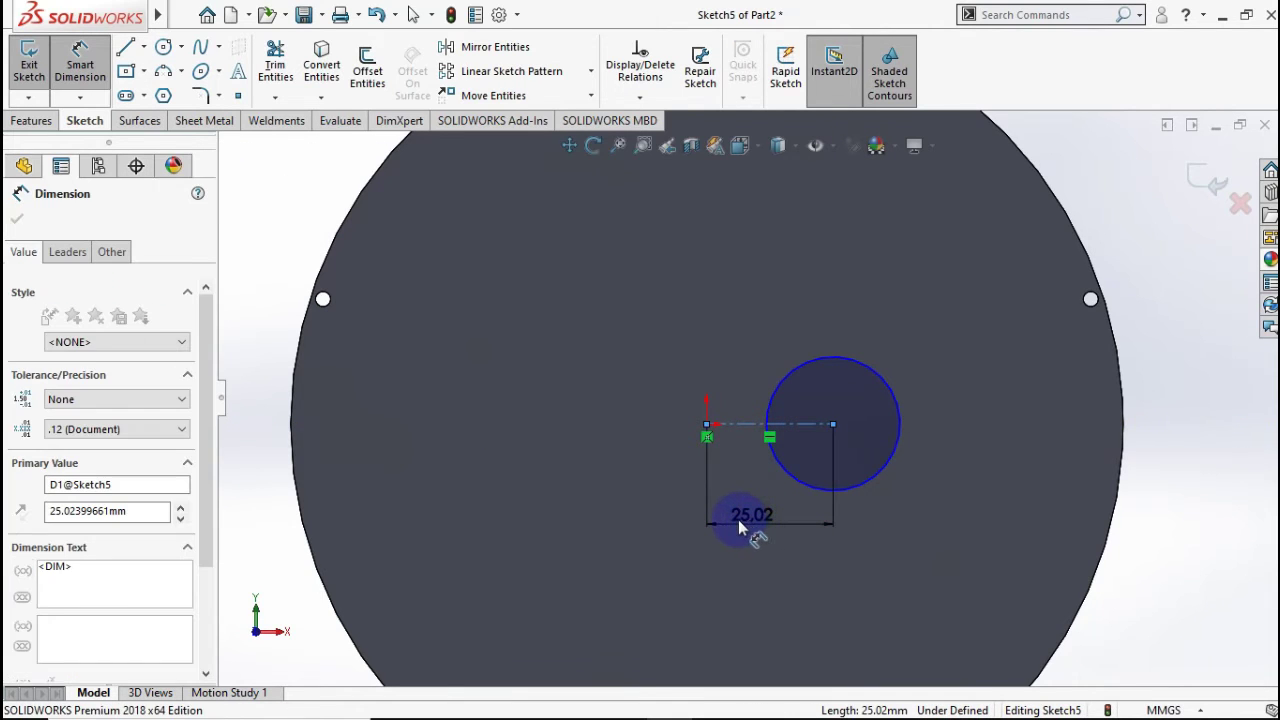
{"action": "type", "text": "15"}
{"action": "key", "text": "Return"}
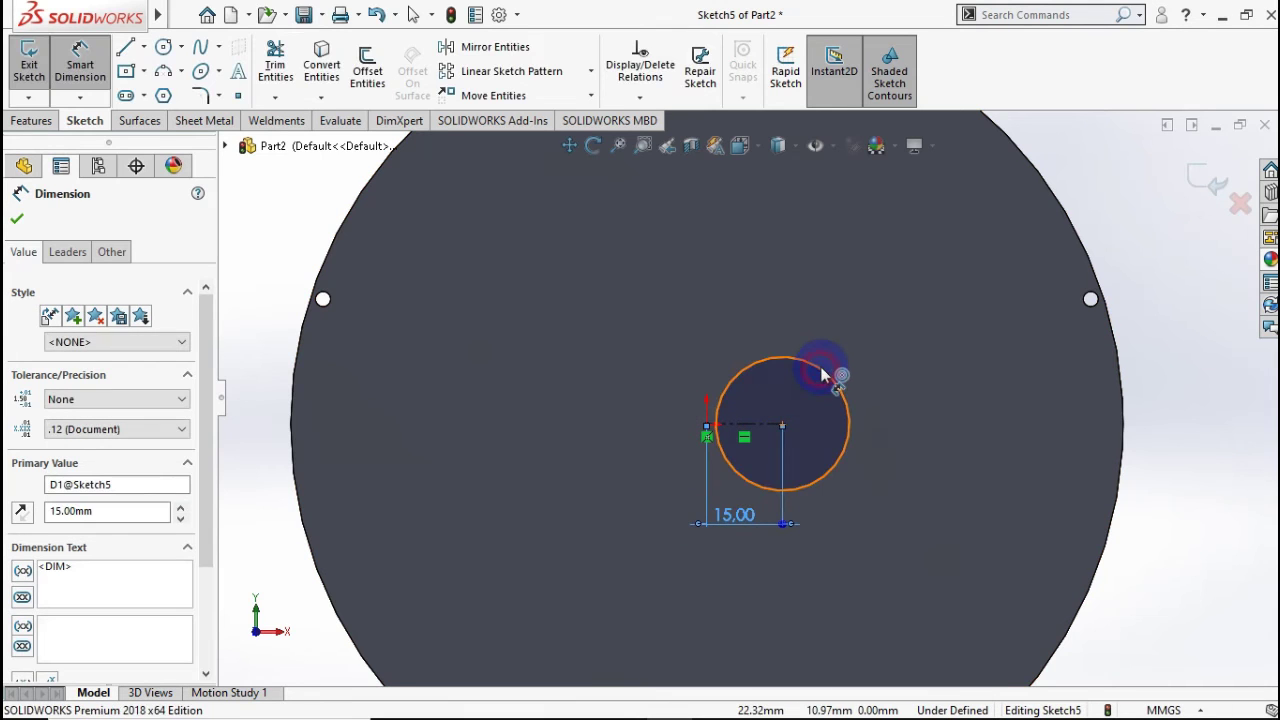
{"action": "left_click", "coordinate": [822, 374]}
{"action": "left_click", "coordinate": [913, 315]}
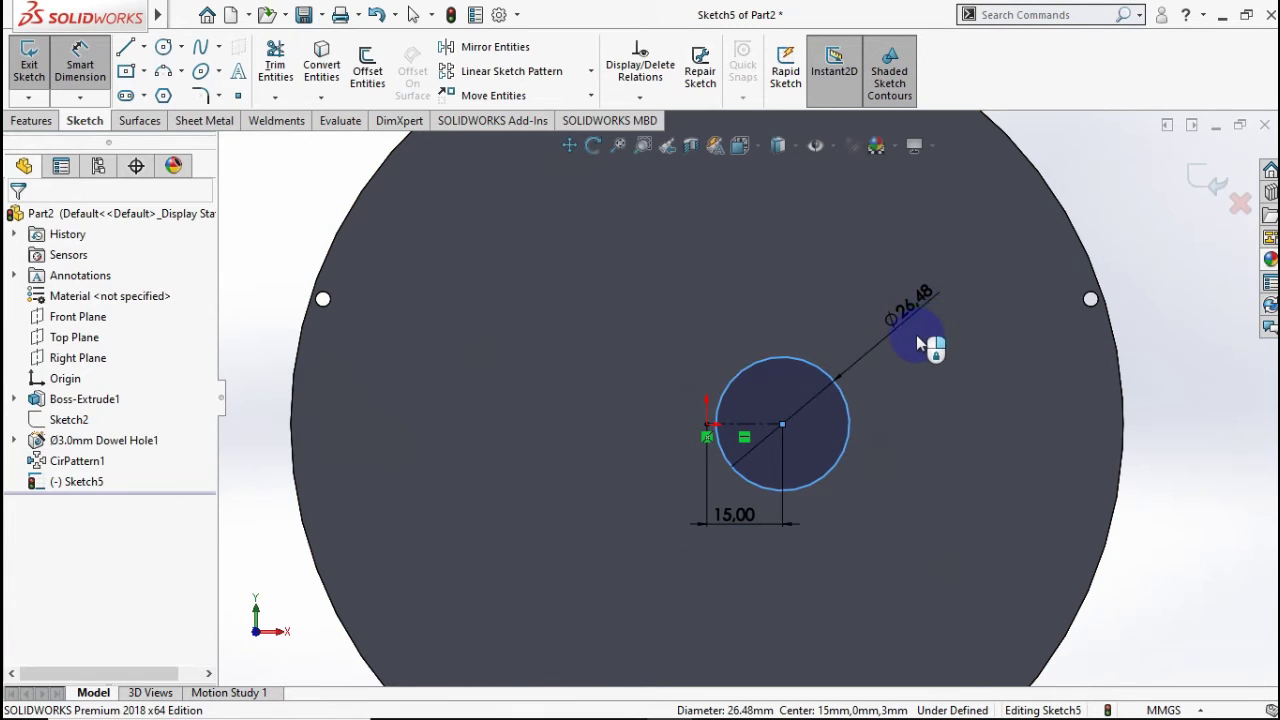
{"action": "type", "text": "16"}
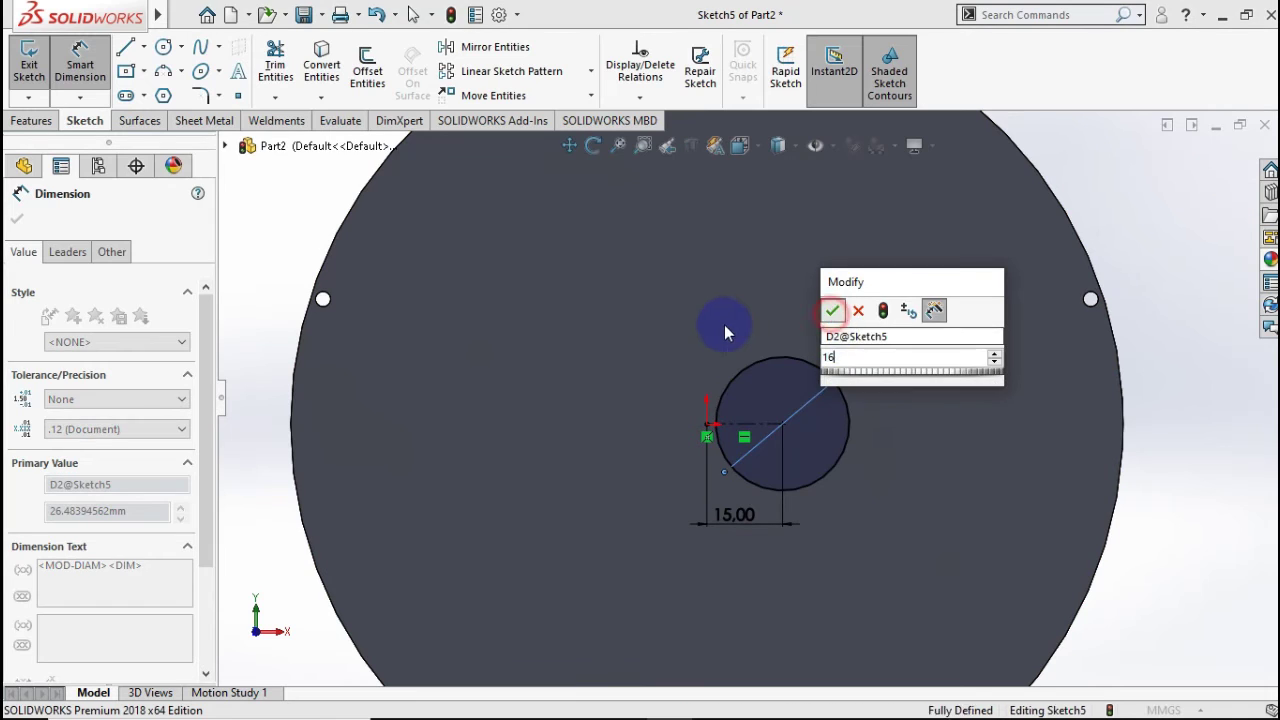
{"action": "key", "text": "Return"}
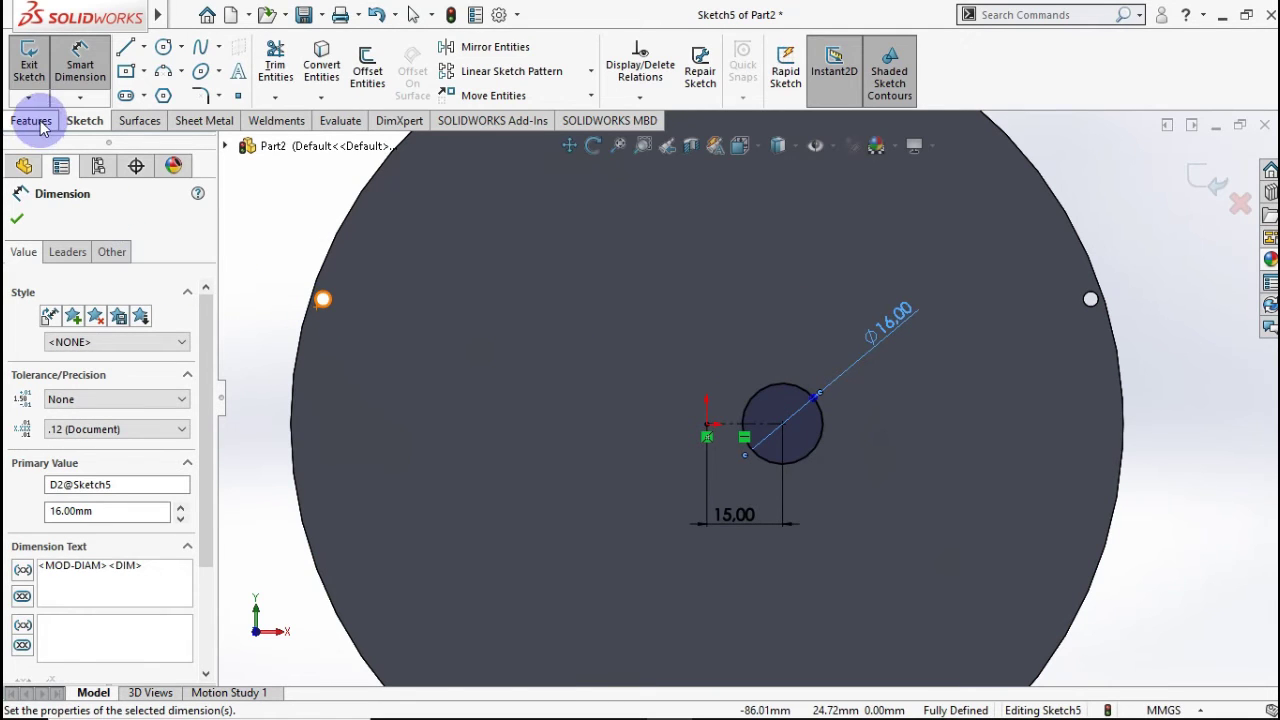
{"action": "left_click", "coordinate": [31, 121]}
Extrude-cut the Ø16 circle Through All the disc.
{"action": "left_click", "coordinate": [357, 190]}
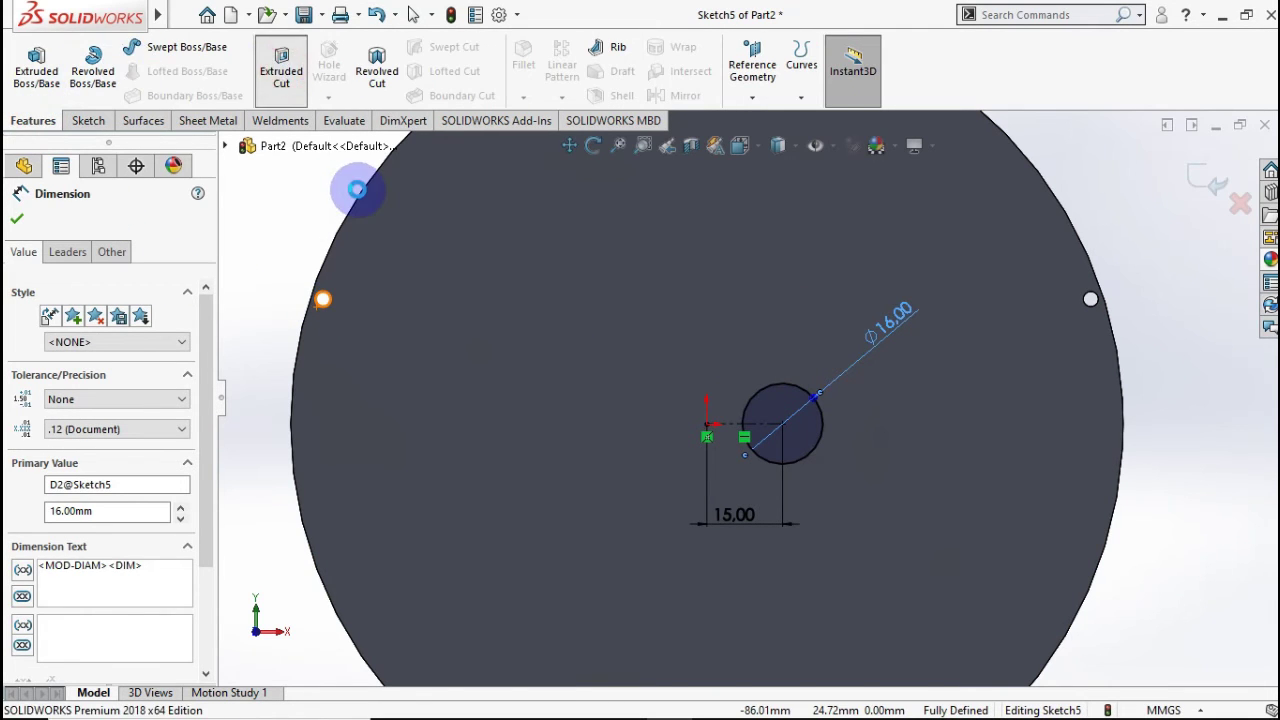
{"action": "left_click", "coordinate": [126, 332]}
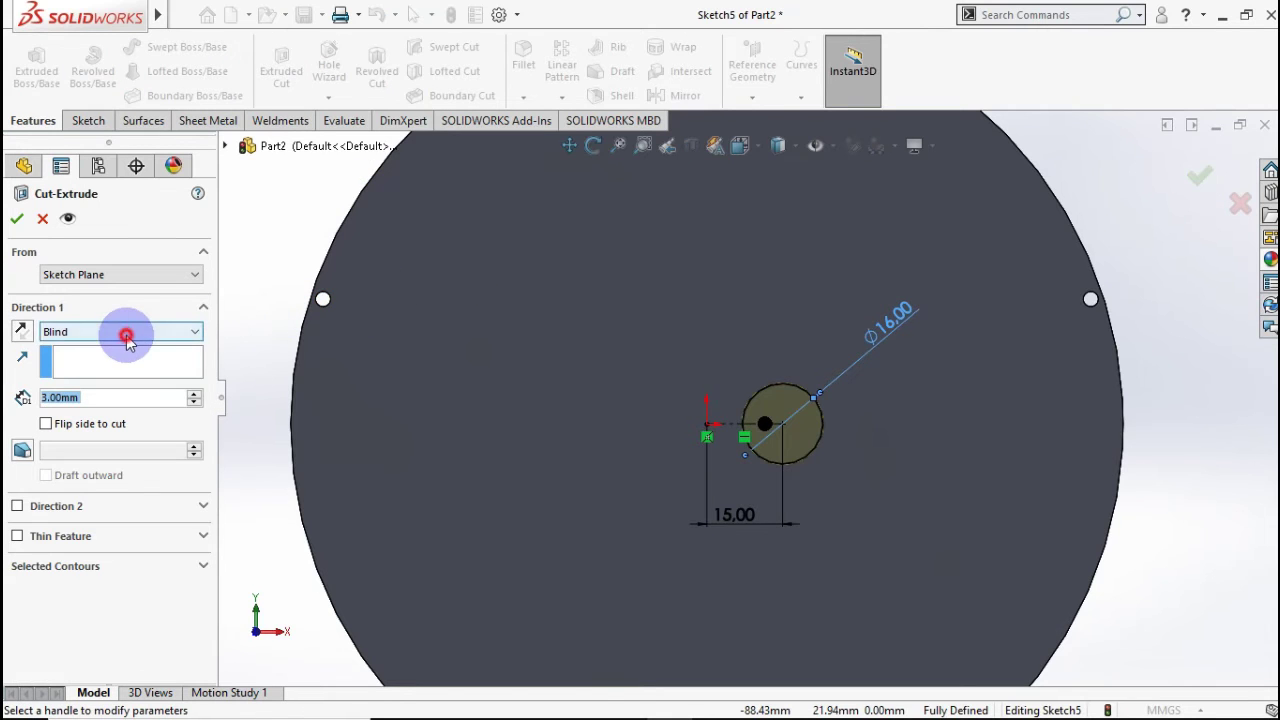
{"action": "left_click", "coordinate": [122, 360]}
{"action": "middle_click_drag", "start_coordinate": [651, 334], "coordinate": [520, 425]}
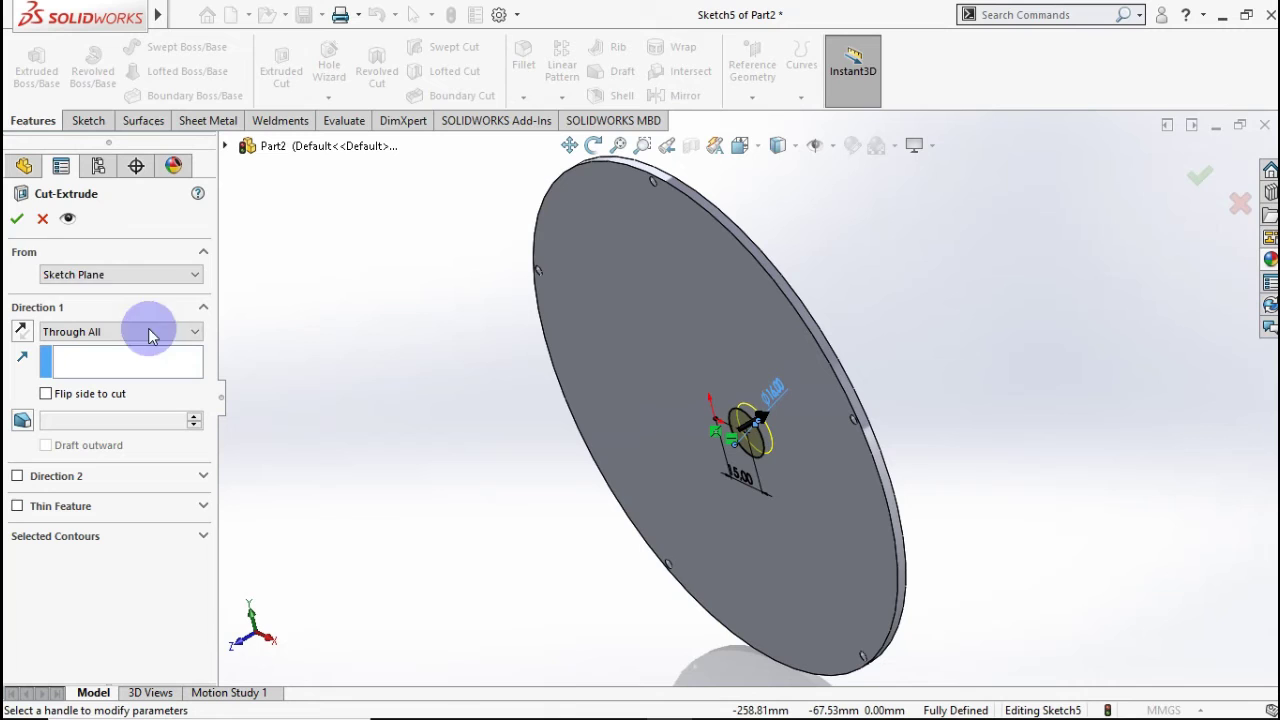
{"action": "left_click", "coordinate": [17, 218]}
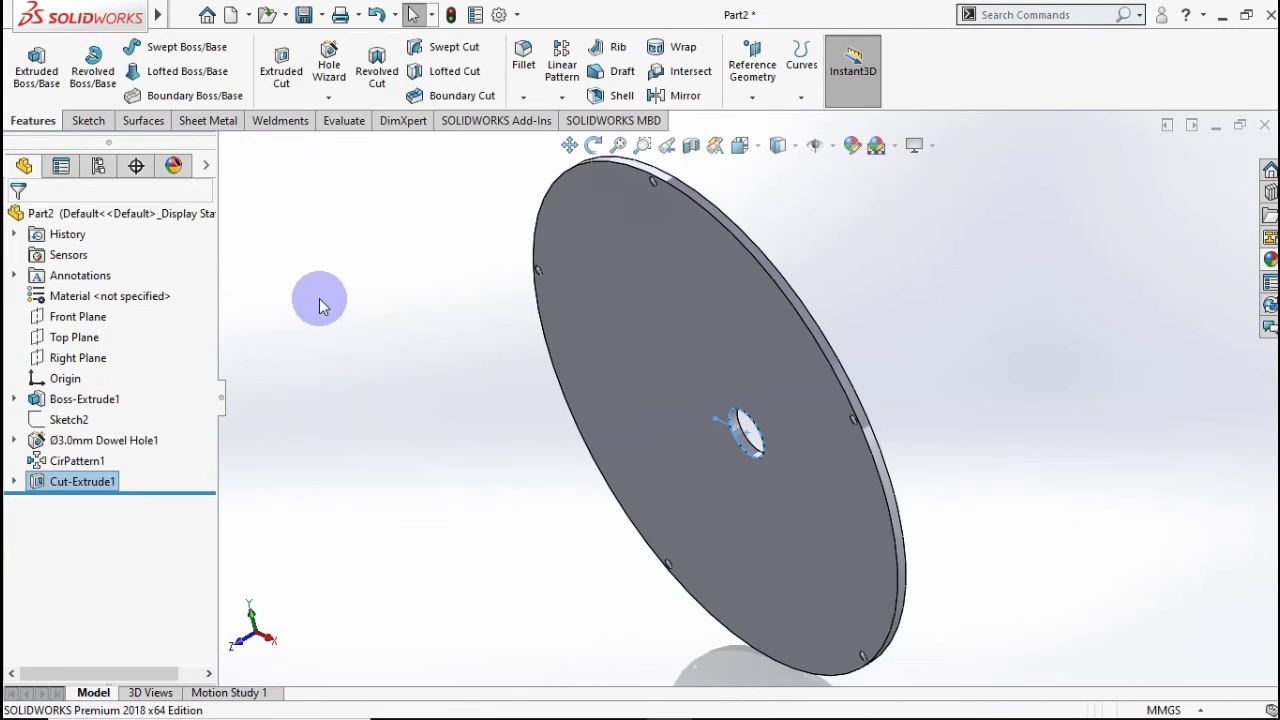
Inspect the new hole, return to isometric view and select the whole part.
{"action": "middle_click_drag", "start_coordinate": [323, 300], "coordinate": [488, 299]}
{"action": "mouse_move", "coordinate": [488, 300]}
{"action": "left_mouse_down"}
{"action": "mouse_move", "coordinate": [455, 253]}
{"action": "mouse_move", "coordinate": [343, 289]}
{"action": "mouse_move", "coordinate": [277, 340]}
{"action": "mouse_move", "coordinate": [466, 285]}
{"action": "mouse_move", "coordinate": [443, 300]}
{"action": "left_mouse_up"}
{"action": "key", "text": "Escape"}
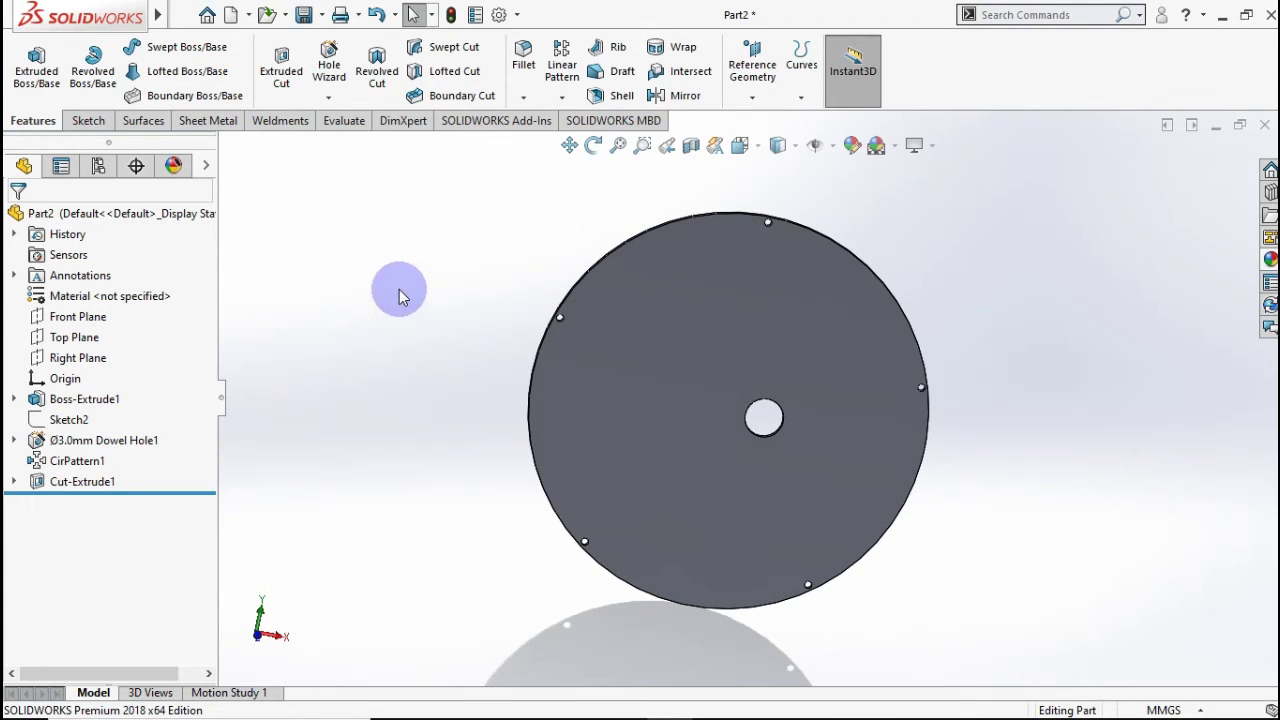
{"action": "key", "text": "ctrl+7"}
{"action": "left_click", "coordinate": [399, 290]}
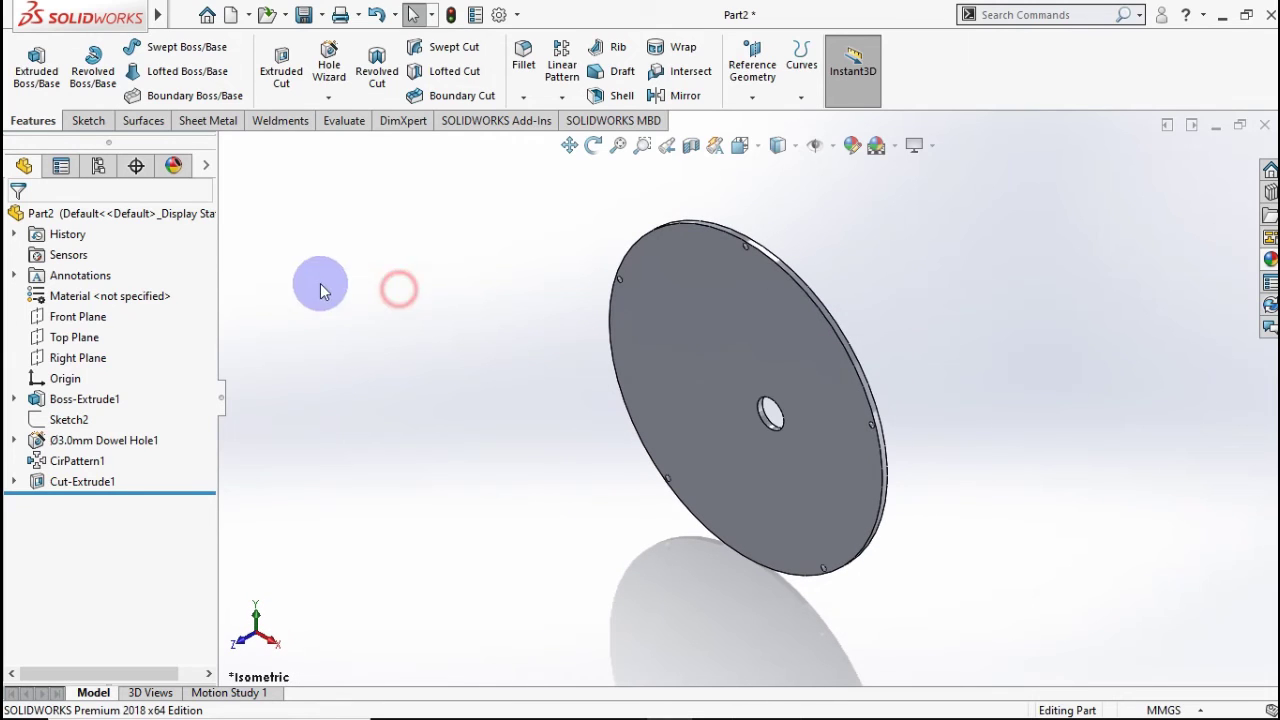
{"action": "left_click", "coordinate": [215, 222]}
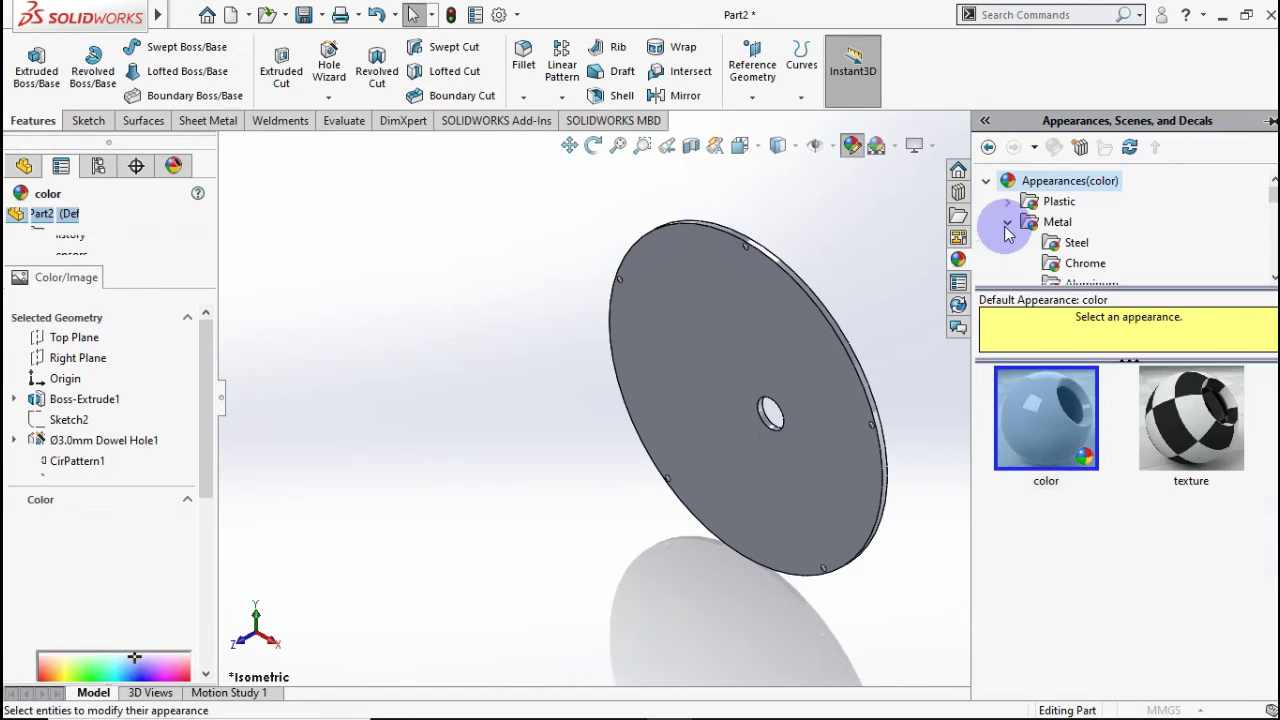
Apply the Metal > Steel cast stainless steel appearance to the part.
{"action": "left_click", "coordinate": [1072, 245]}
{"action": "scroll", "coordinate": [1110, 260], "scroll_direction": "down", "scroll_amount": 1}
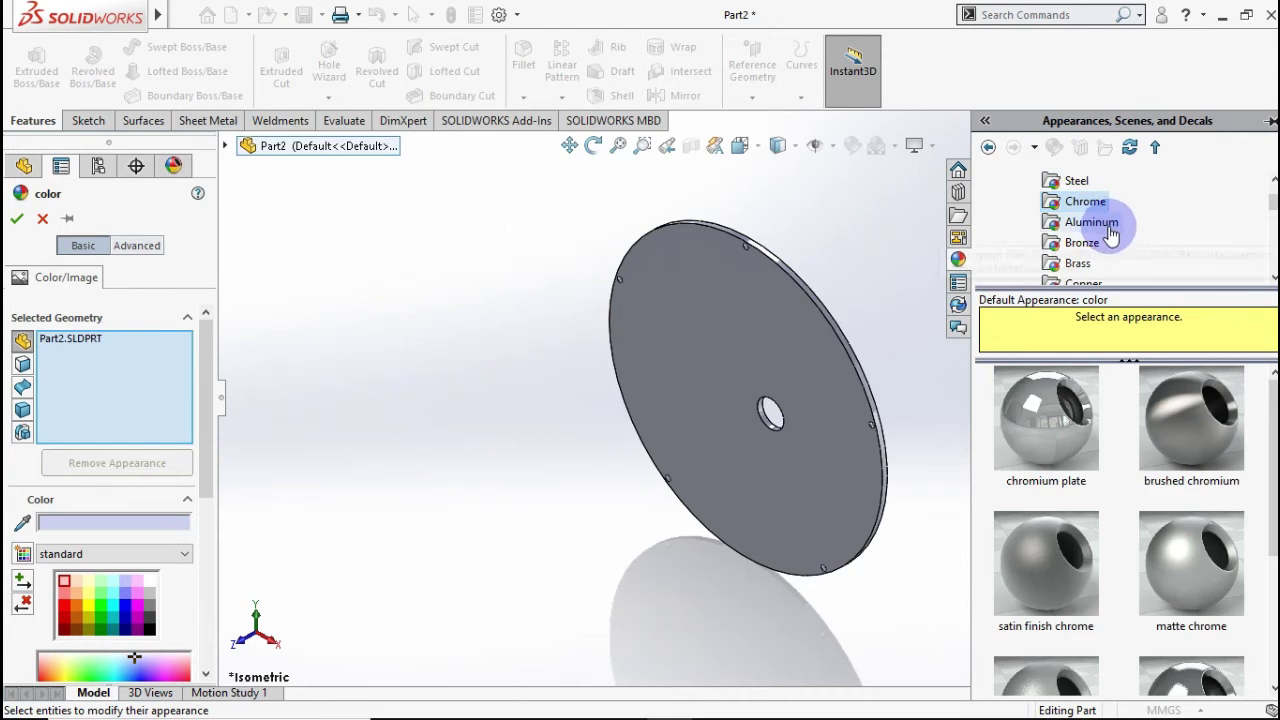
{"action": "scroll", "coordinate": [1150, 228], "scroll_direction": "down", "scroll_amount": 1}
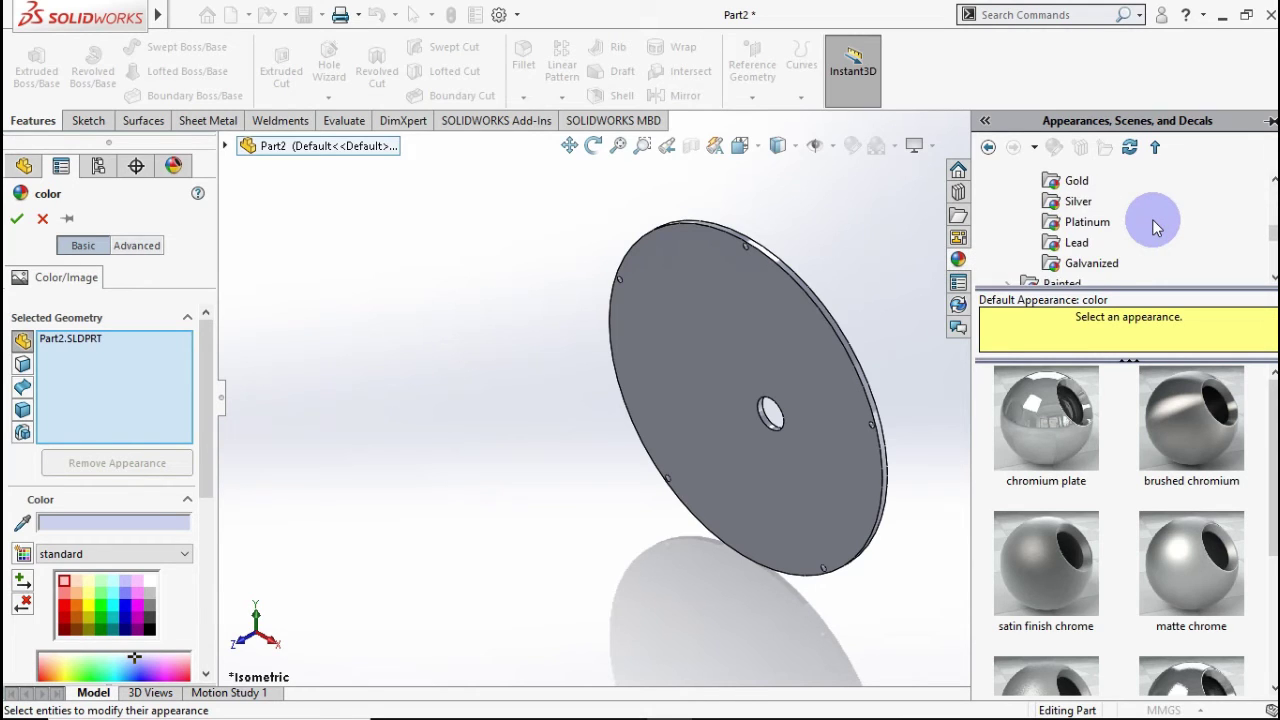
{"action": "scroll", "coordinate": [1151, 223], "scroll_direction": "up", "scroll_amount": 1}
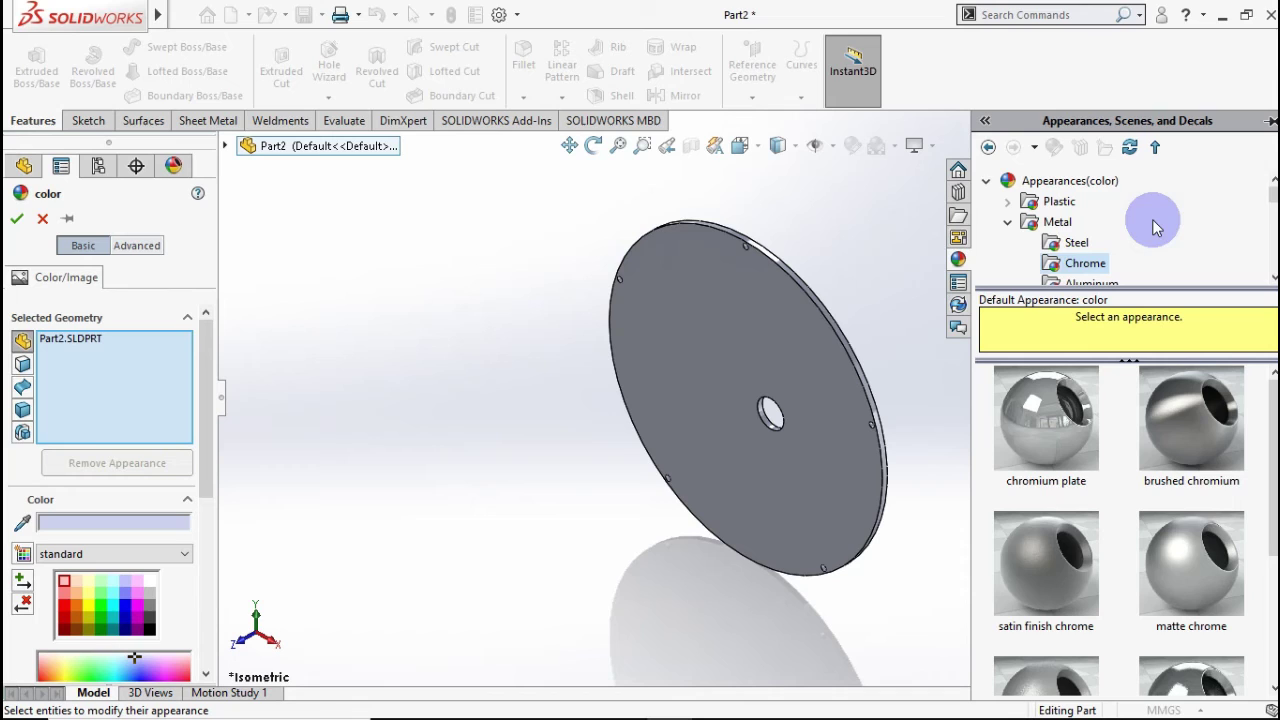
{"action": "left_click", "coordinate": [1074, 242]}
{"action": "scroll", "coordinate": [1135, 420], "scroll_direction": "down", "scroll_amount": 2}
{"action": "mouse_move", "coordinate": [1147, 402]}
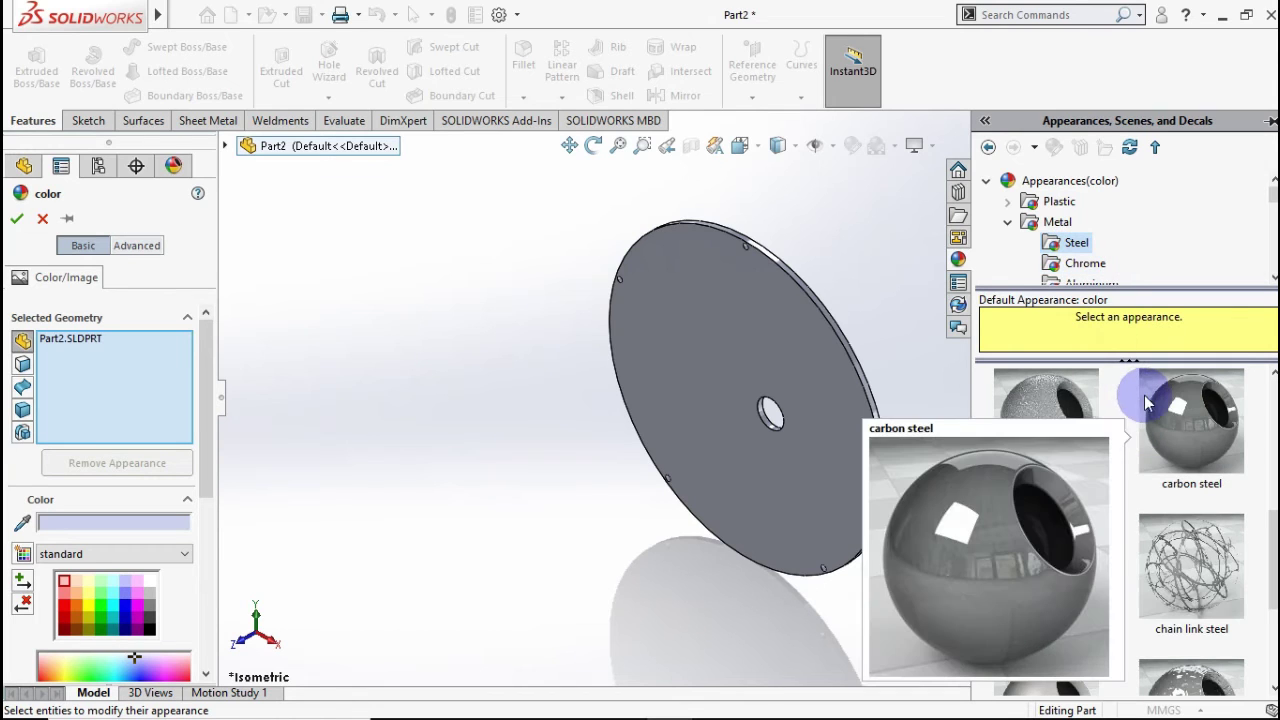
{"action": "left_click", "coordinate": [1075, 404]}
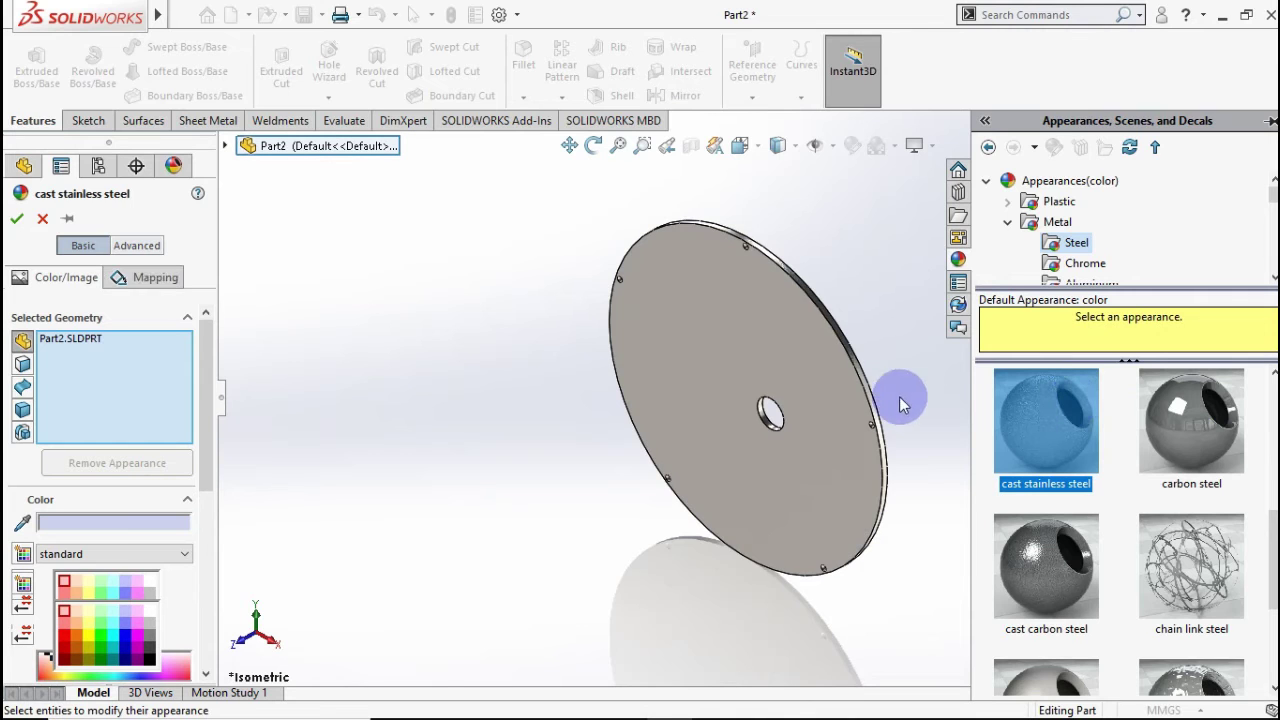
Check the cast stainless steel finish on the disc and accept the appearance.
{"action": "scroll", "coordinate": [862, 330], "scroll_direction": "down", "scroll_amount": 3}
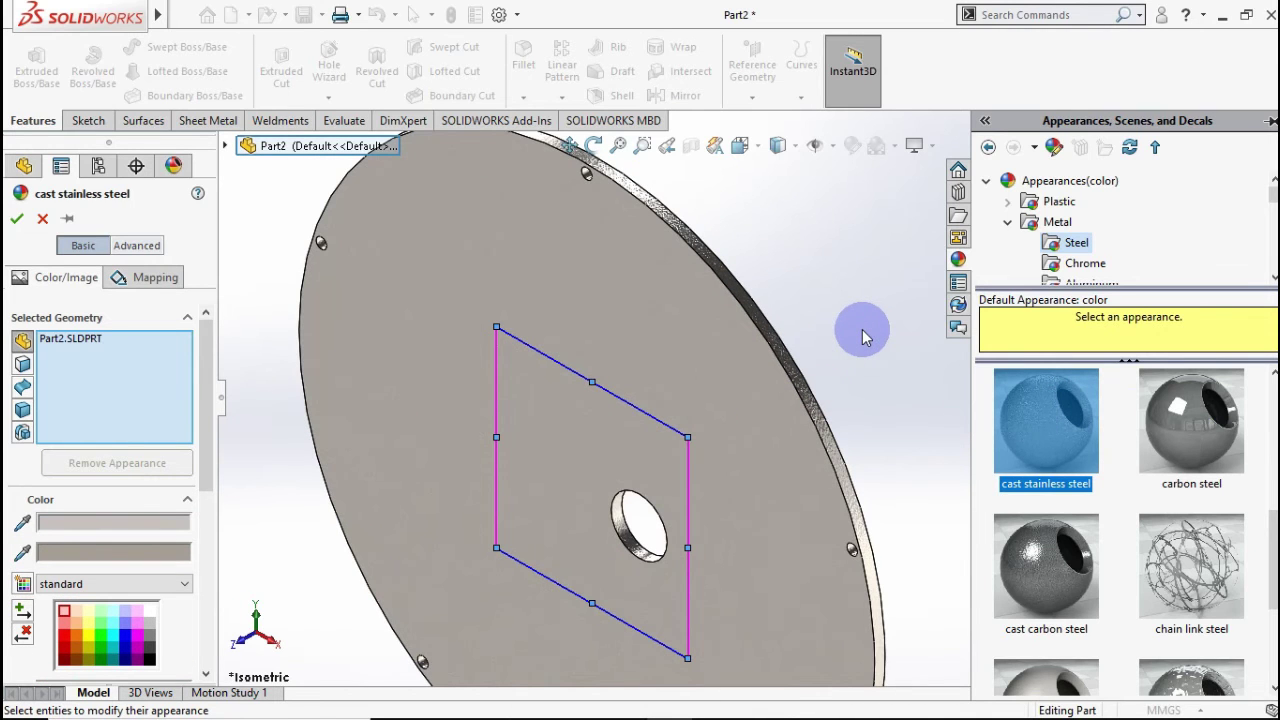
{"action": "middle_click_drag", "start_coordinate": [864, 335], "coordinate": [873, 380]}
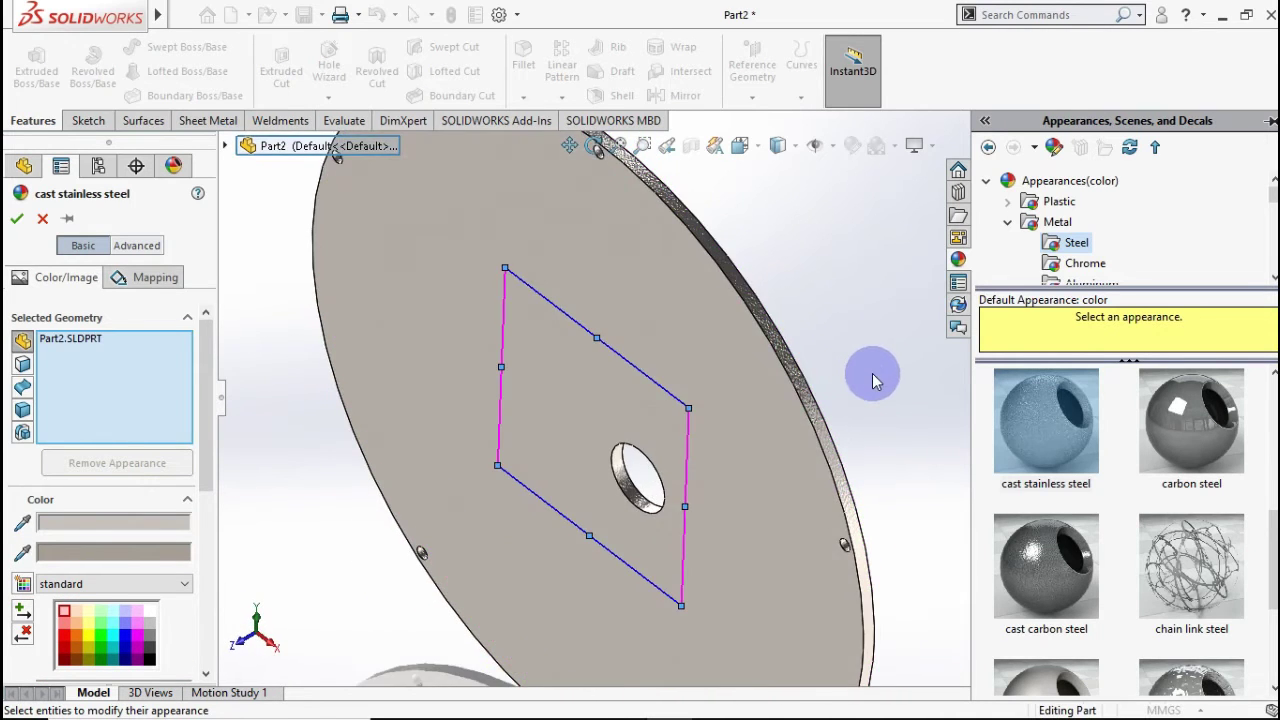
{"action": "scroll", "coordinate": [872, 380], "scroll_direction": "up", "scroll_amount": 3}
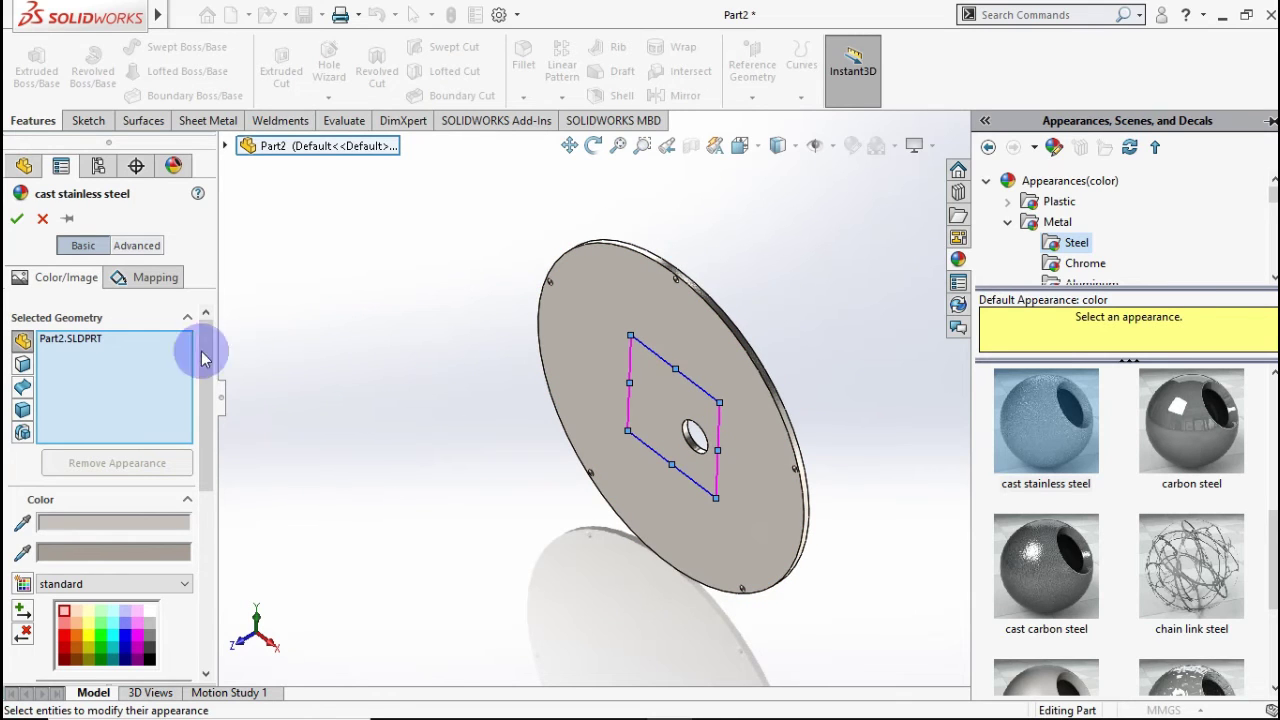
{"action": "left_click", "coordinate": [16, 219]}
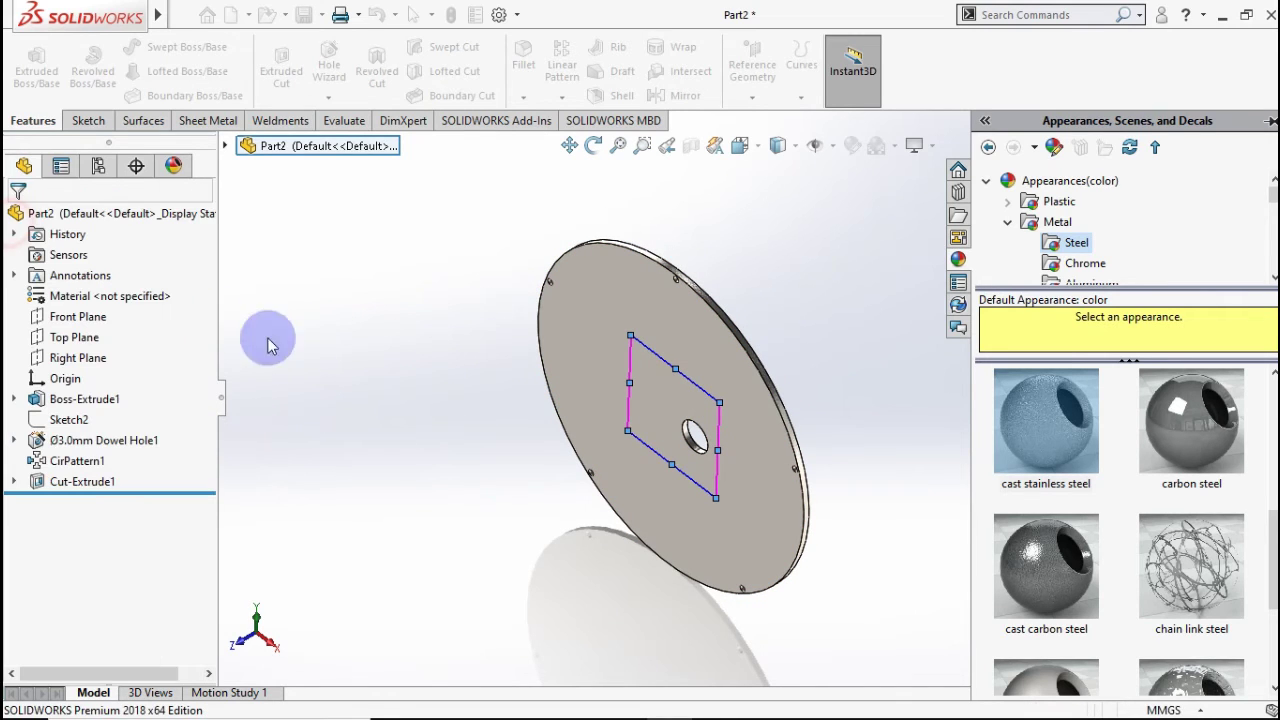
{"action": "left_click", "coordinate": [338, 337]}
{"action": "scroll", "coordinate": [608, 370], "scroll_direction": "down", "scroll_amount": 3}
{"action": "scroll", "coordinate": [540, 355], "scroll_direction": "down", "scroll_amount": 2}
Open a new sketch on Part1's Right Plane.
{"action": "middle_click_drag", "start_coordinate": [471, 340], "coordinate": [517, 349]}
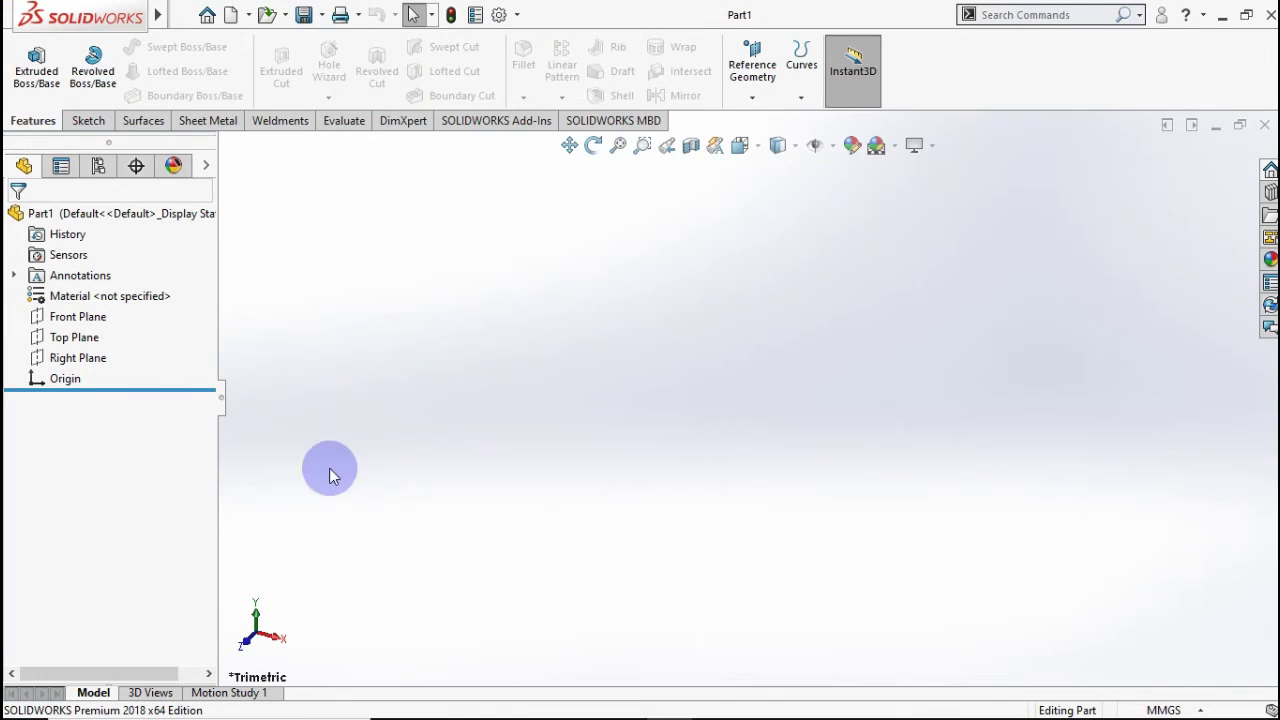
{"action": "left_click", "coordinate": [89, 366]}
{"action": "left_click", "coordinate": [102, 339]}
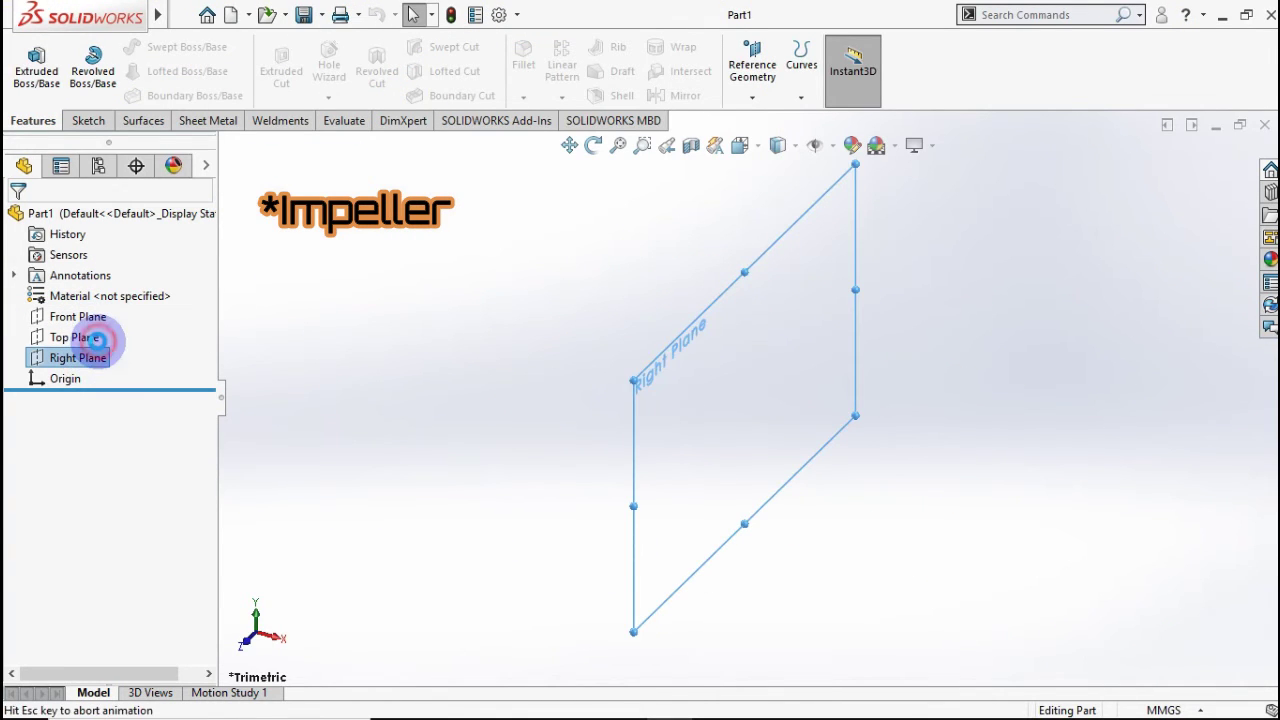
Draw a closed six-line L-shaped outline starting and ending at the origin.
{"action": "left_click", "coordinate": [128, 50]}
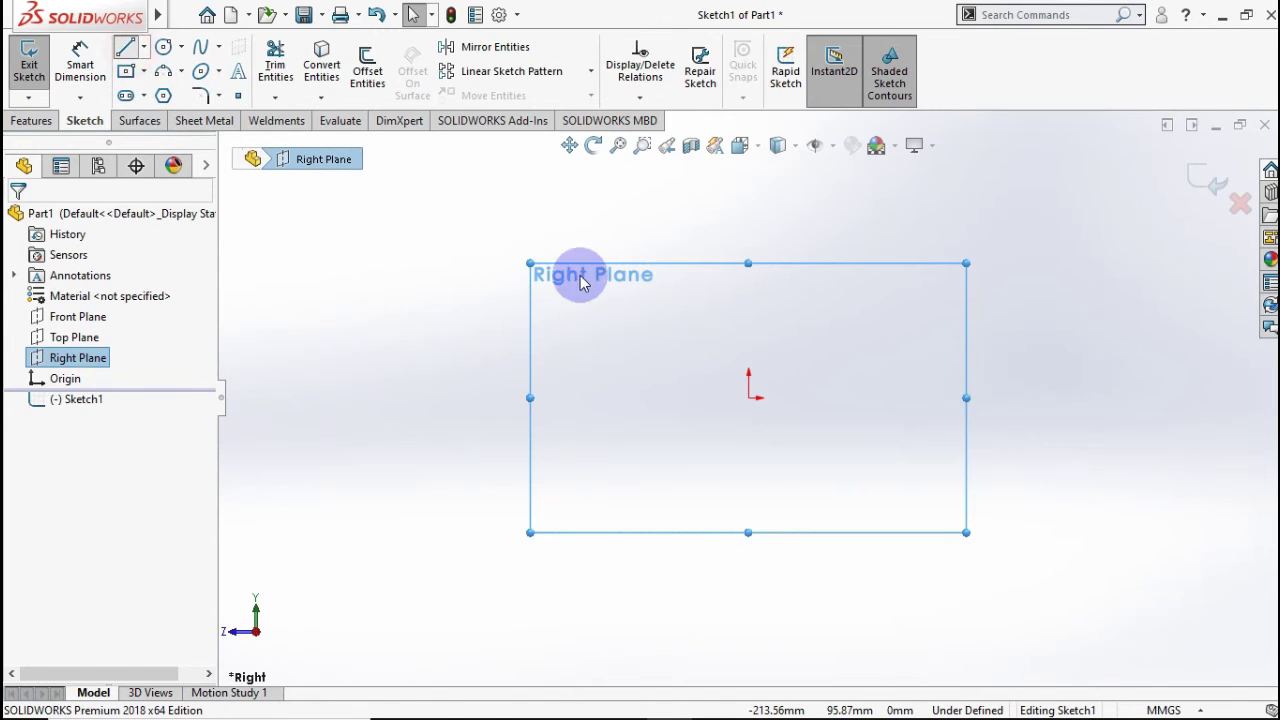
{"action": "left_click_drag", "start_coordinate": [749, 397], "coordinate": [750, 207]}
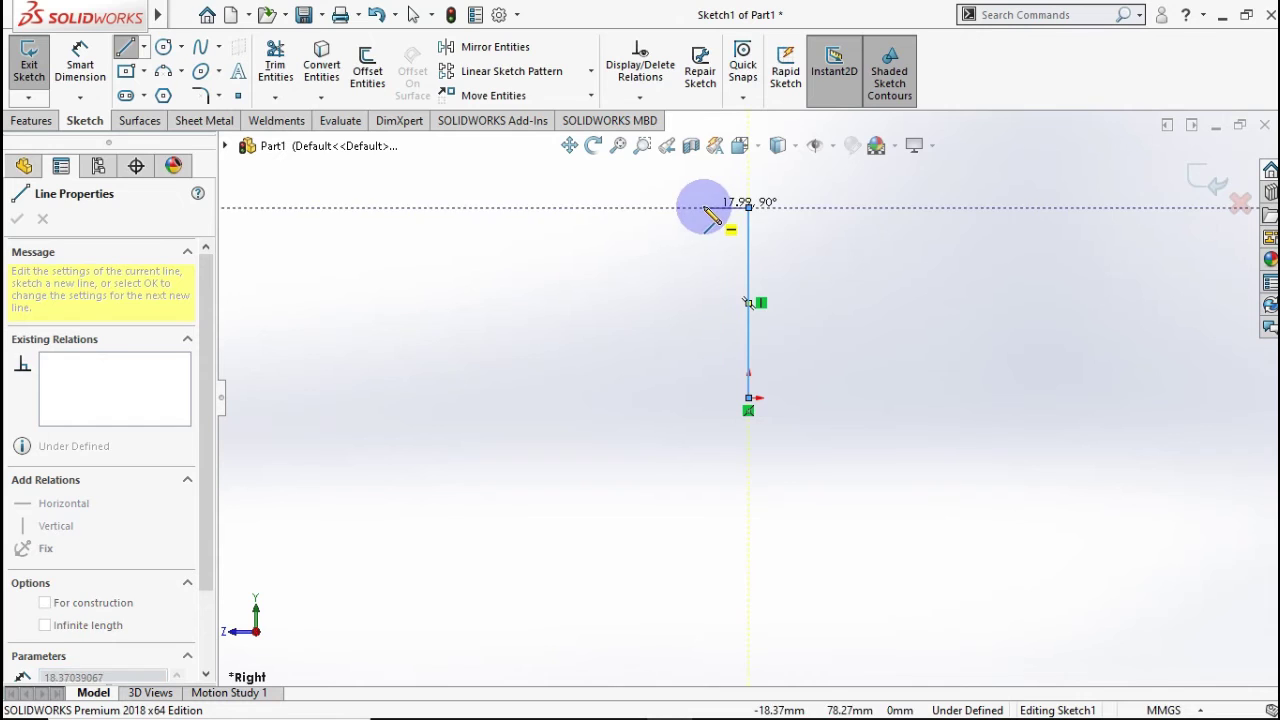
{"action": "left_click", "coordinate": [702, 208]}
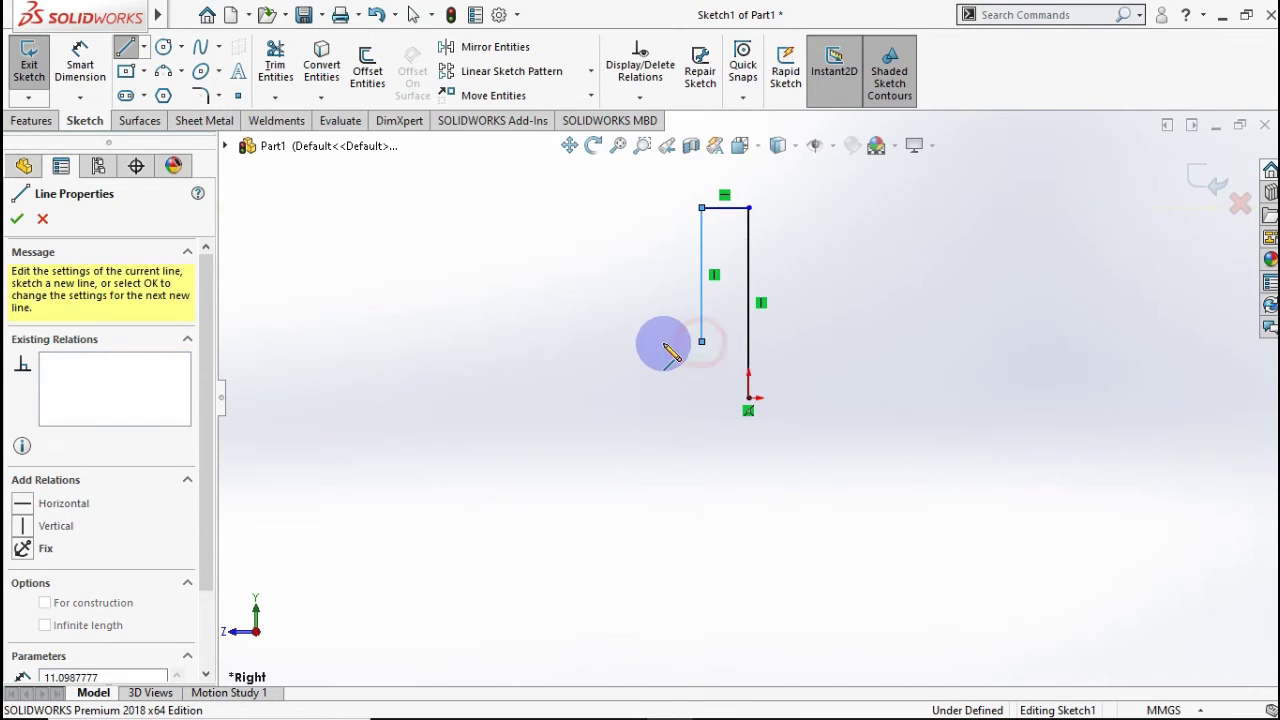
{"action": "left_click", "coordinate": [615, 342]}
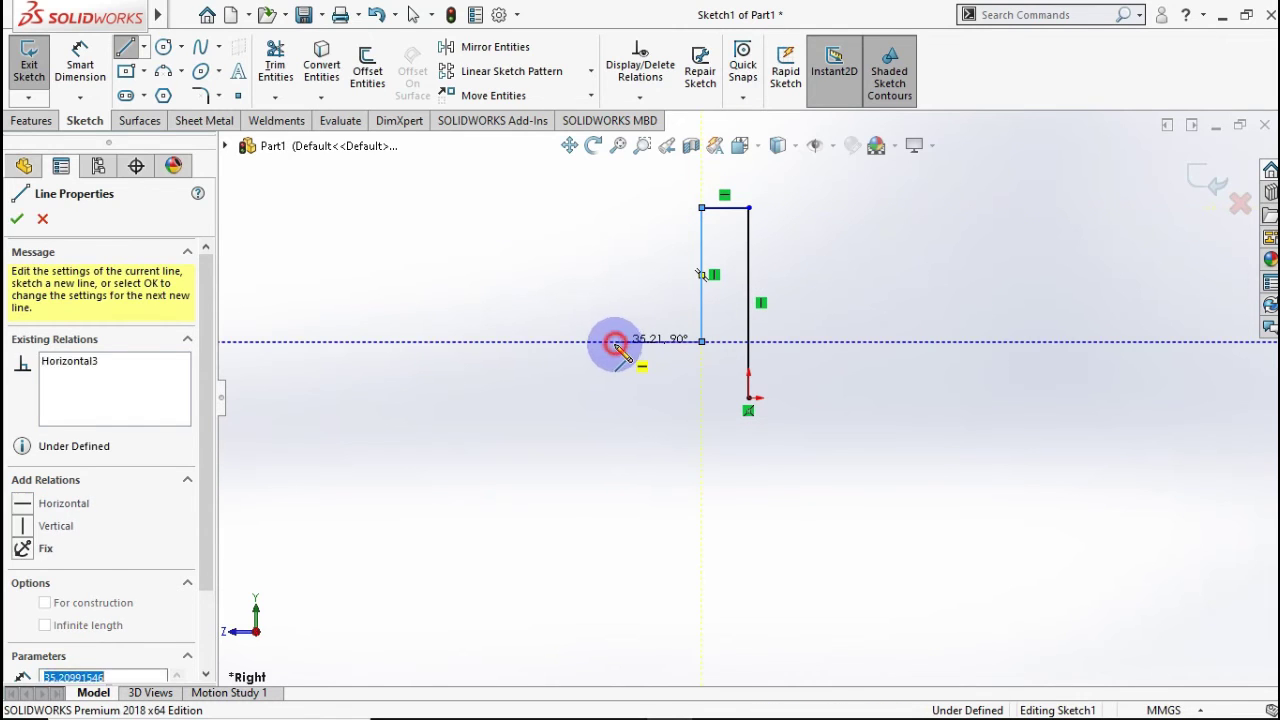
{"action": "left_click", "coordinate": [615, 397]}
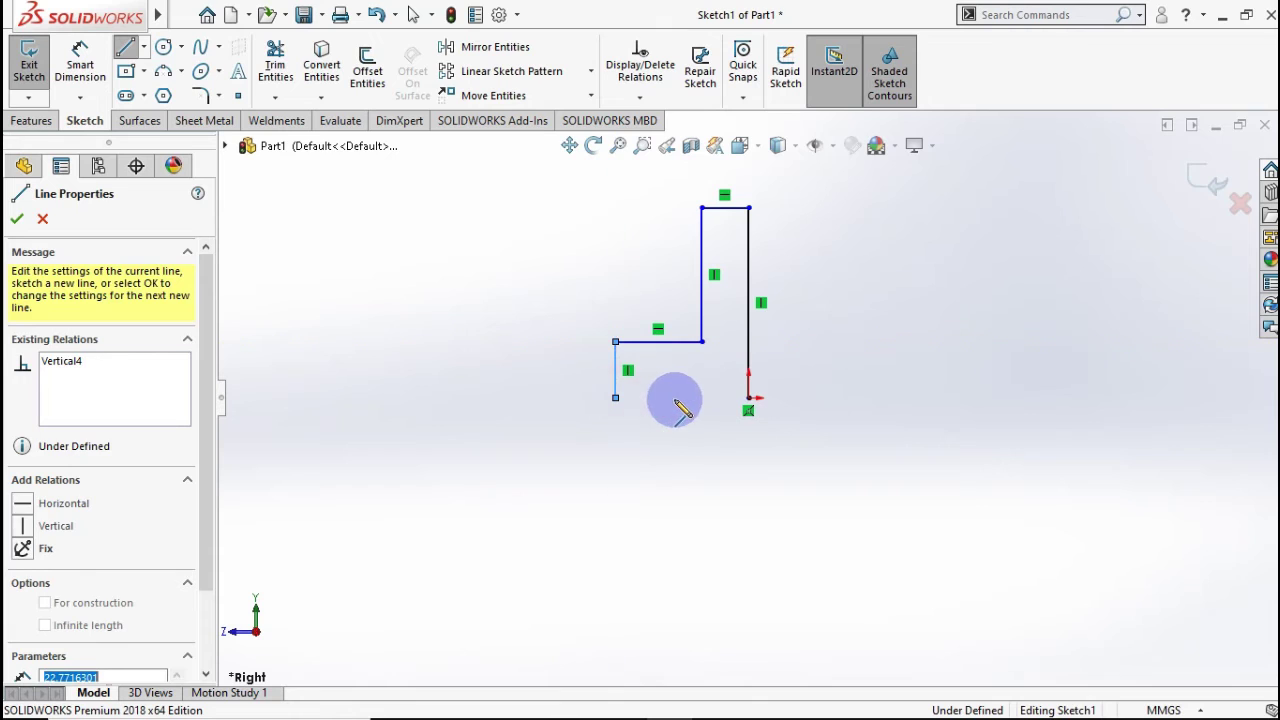
{"action": "left_click", "coordinate": [748, 397]}
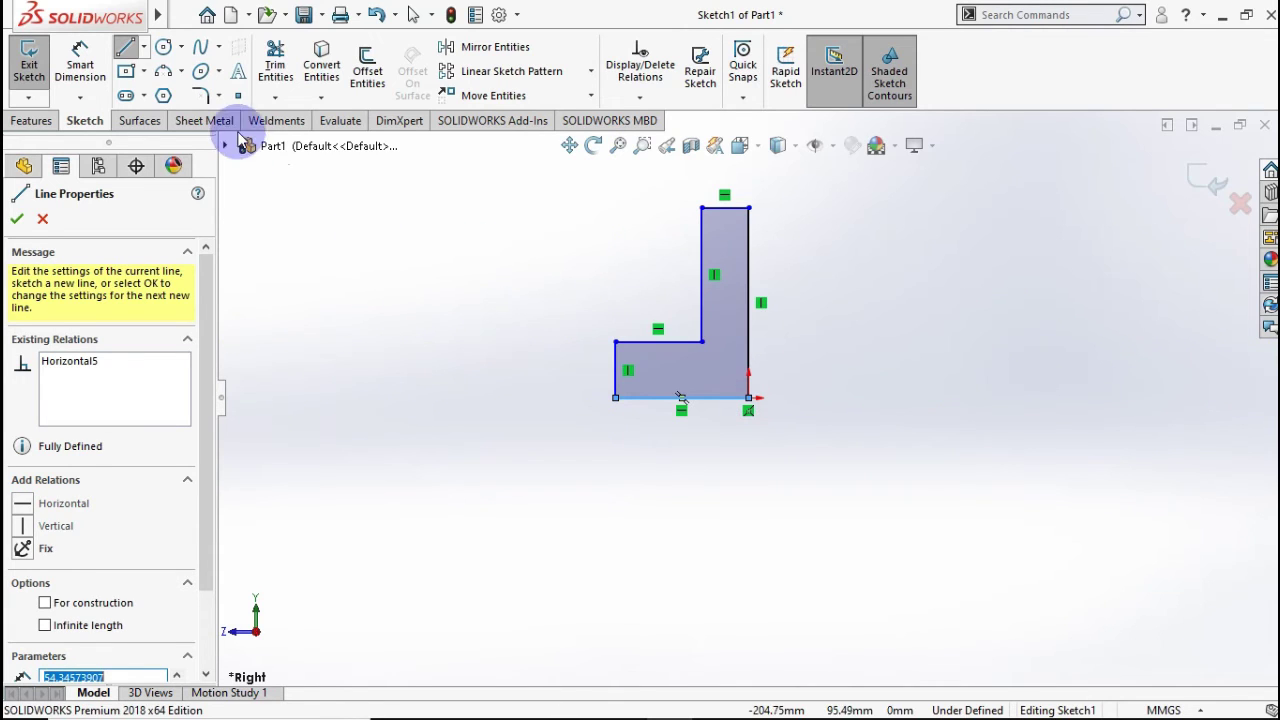
{"action": "left_click", "coordinate": [80, 62]}
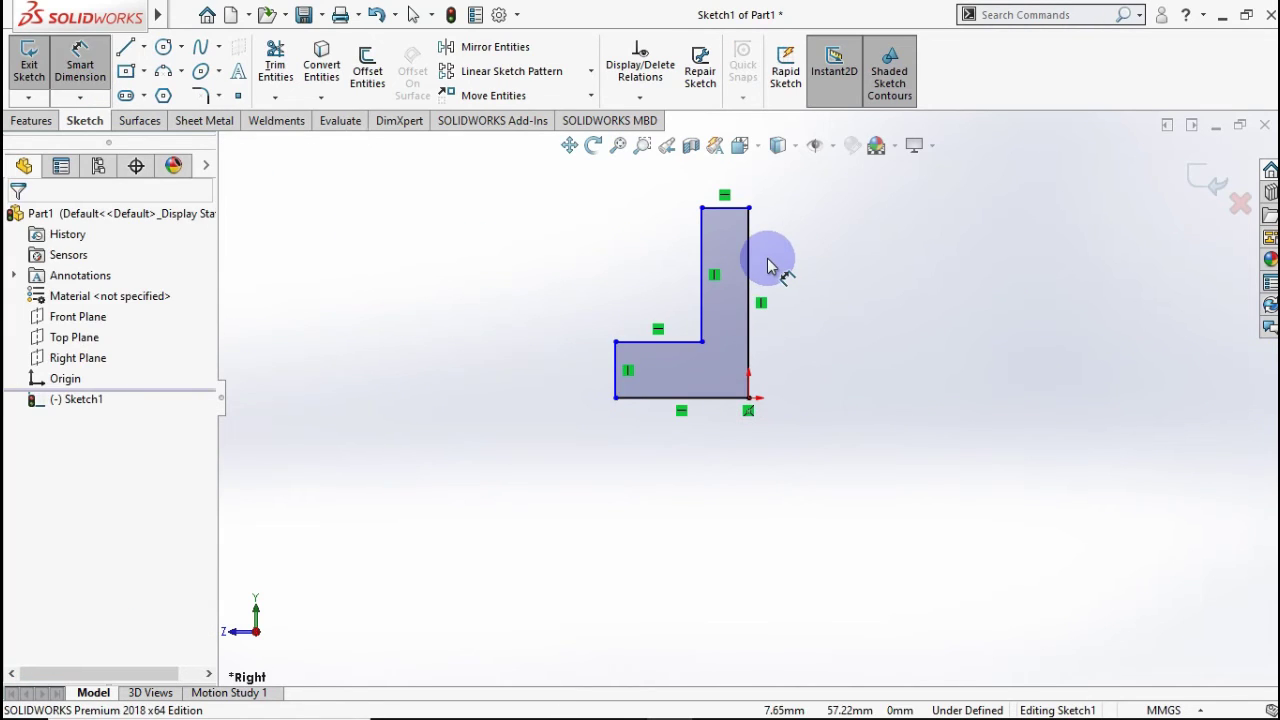
Dimension the profile's top width to 3 mm and its right edge to 78 mm.
{"action": "scroll", "coordinate": [768, 265], "scroll_direction": "down", "scroll_amount": 2}
{"action": "left_click", "coordinate": [716, 207]}
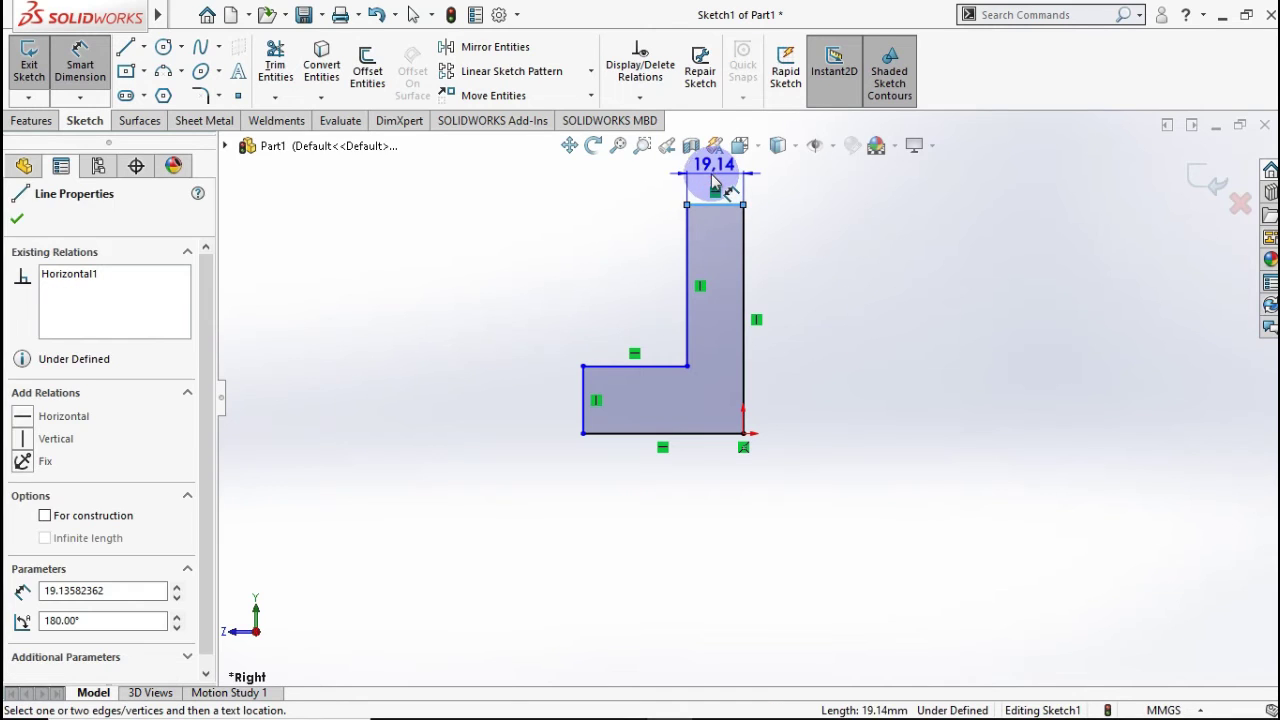
{"action": "left_click", "coordinate": [716, 186]}
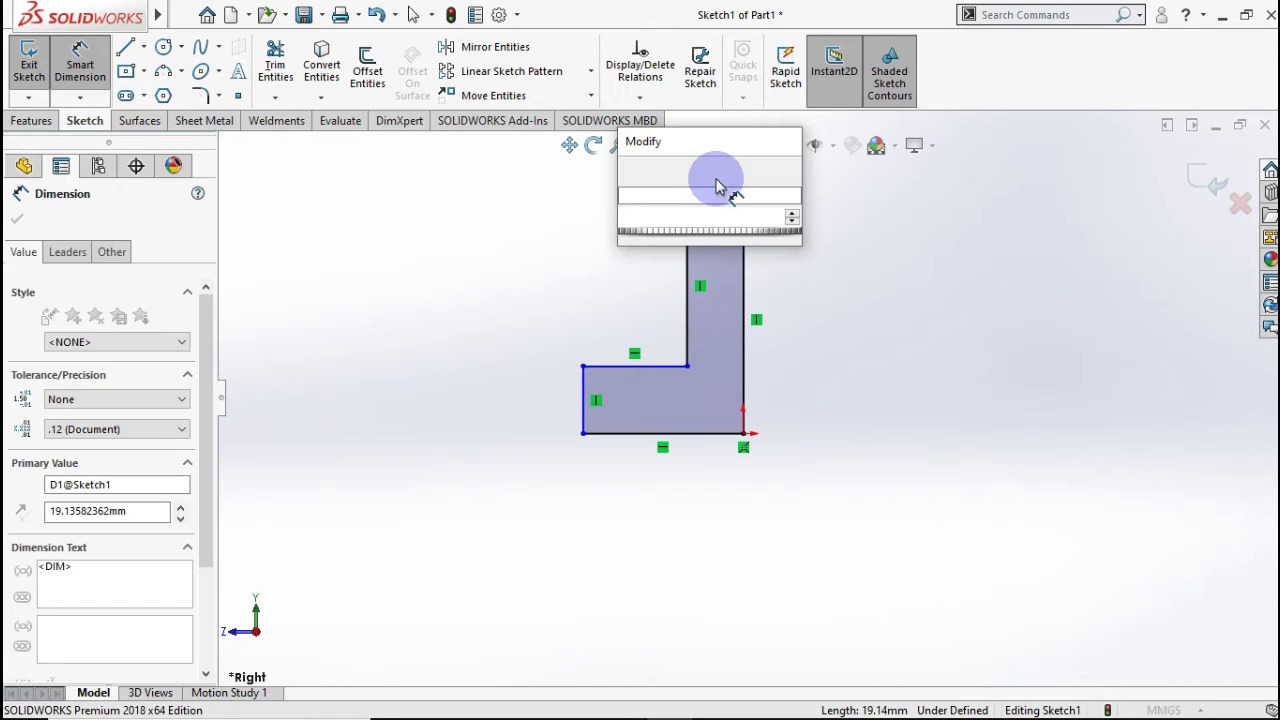
{"action": "type", "text": "3"}
{"action": "left_click", "coordinate": [634, 170]}
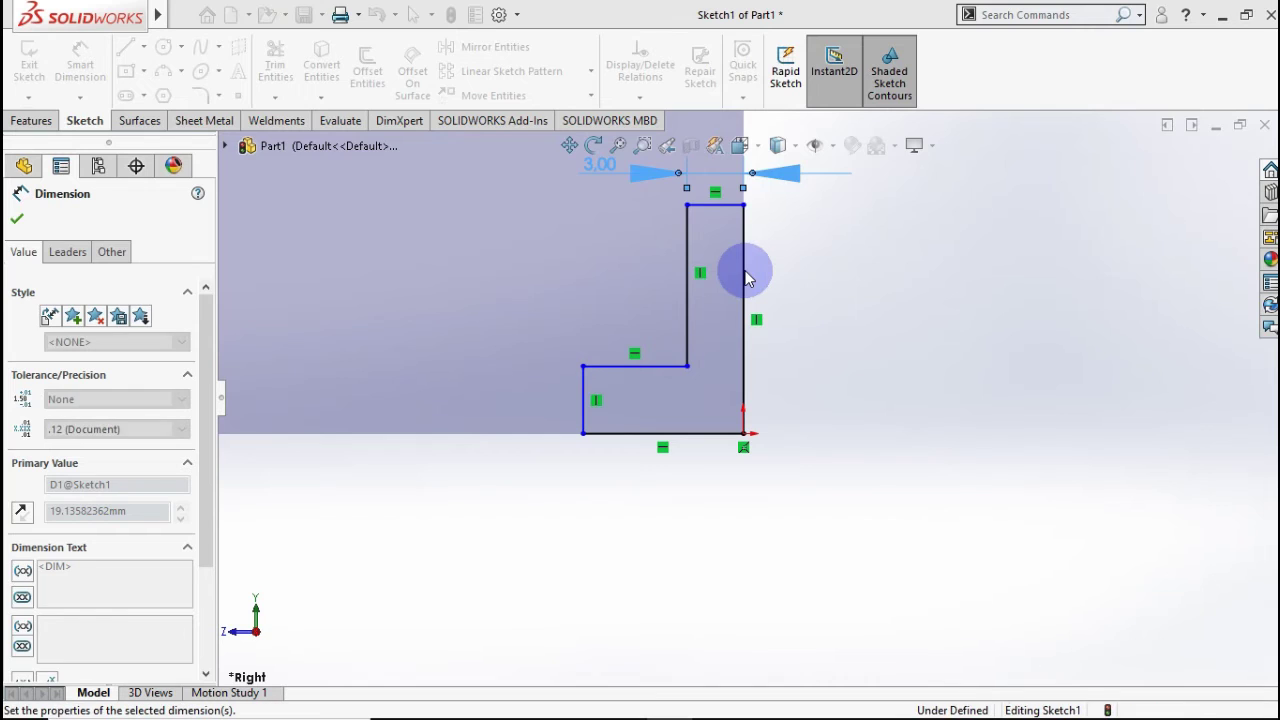
{"action": "left_click", "coordinate": [744, 268]}
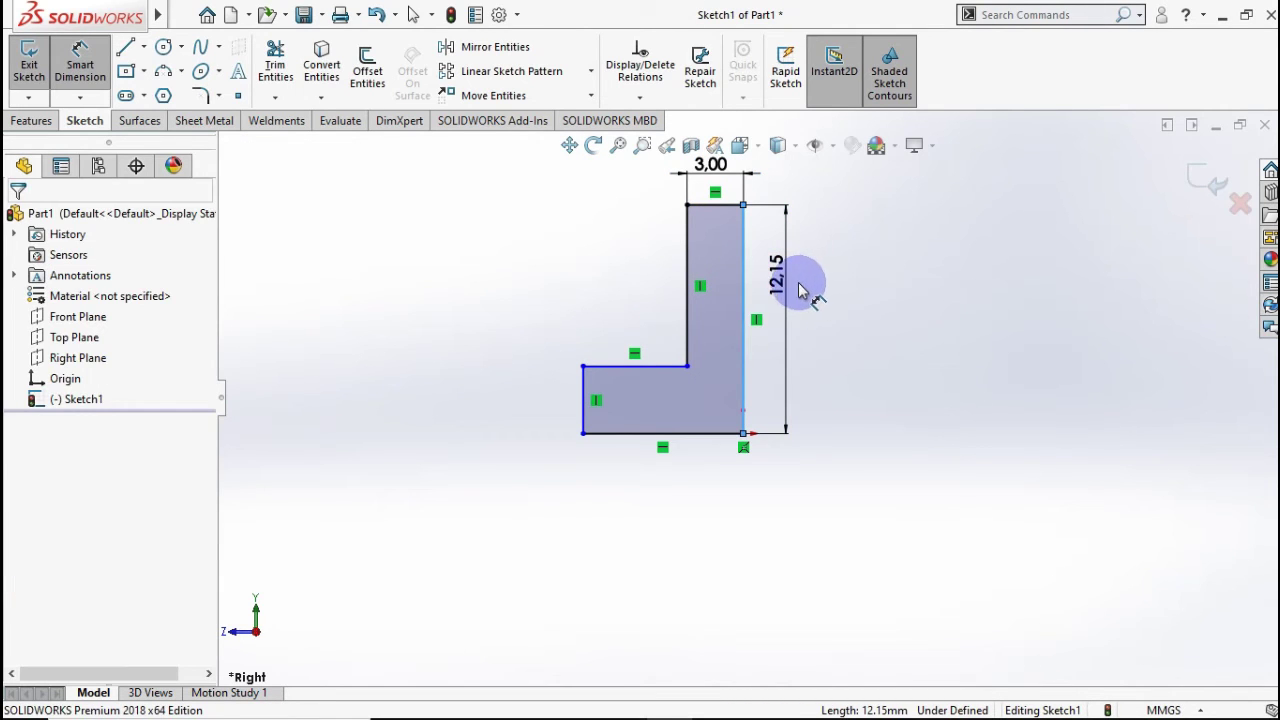
{"action": "left_click", "coordinate": [800, 288]}
{"action": "type", "text": "78"}
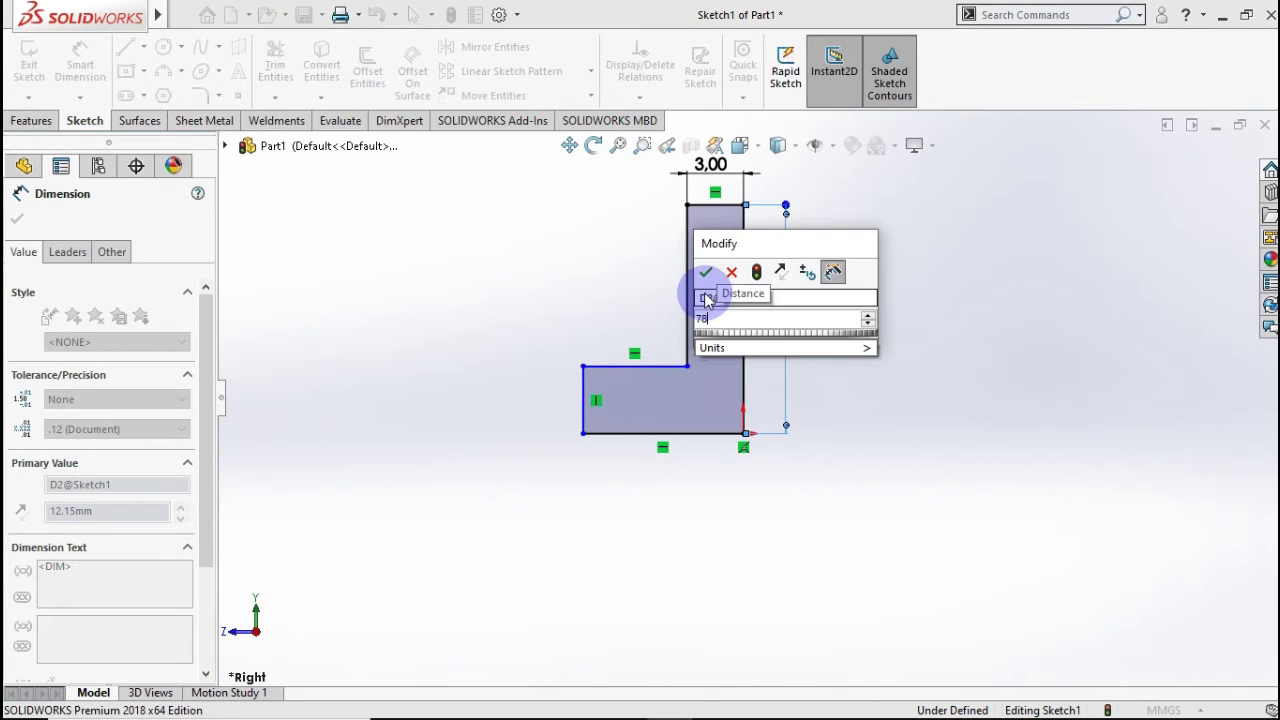
{"action": "left_click", "coordinate": [705, 271]}
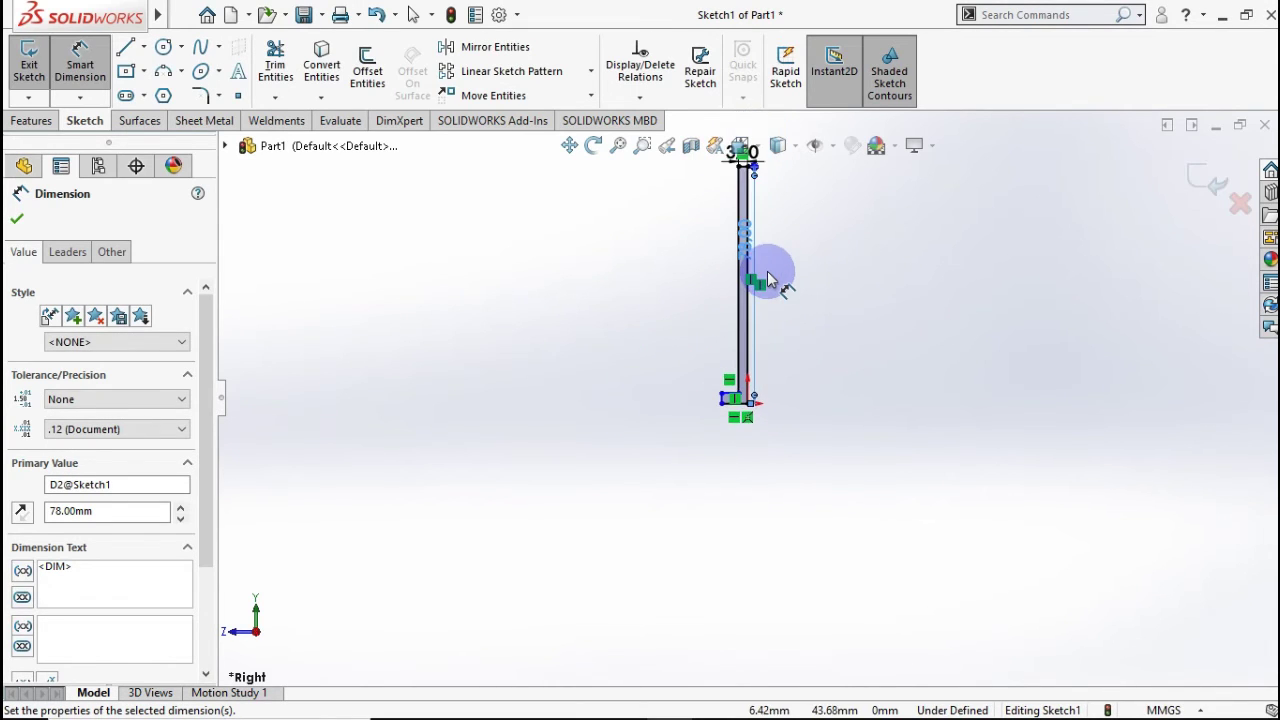
Dimension the foot's length to 30 mm and its short vertical edge to 13 mm.
{"action": "scroll", "coordinate": [757, 306], "scroll_direction": "down", "scroll_amount": 3}
{"action": "scroll", "coordinate": [711, 452], "scroll_direction": "down", "scroll_amount": 2}
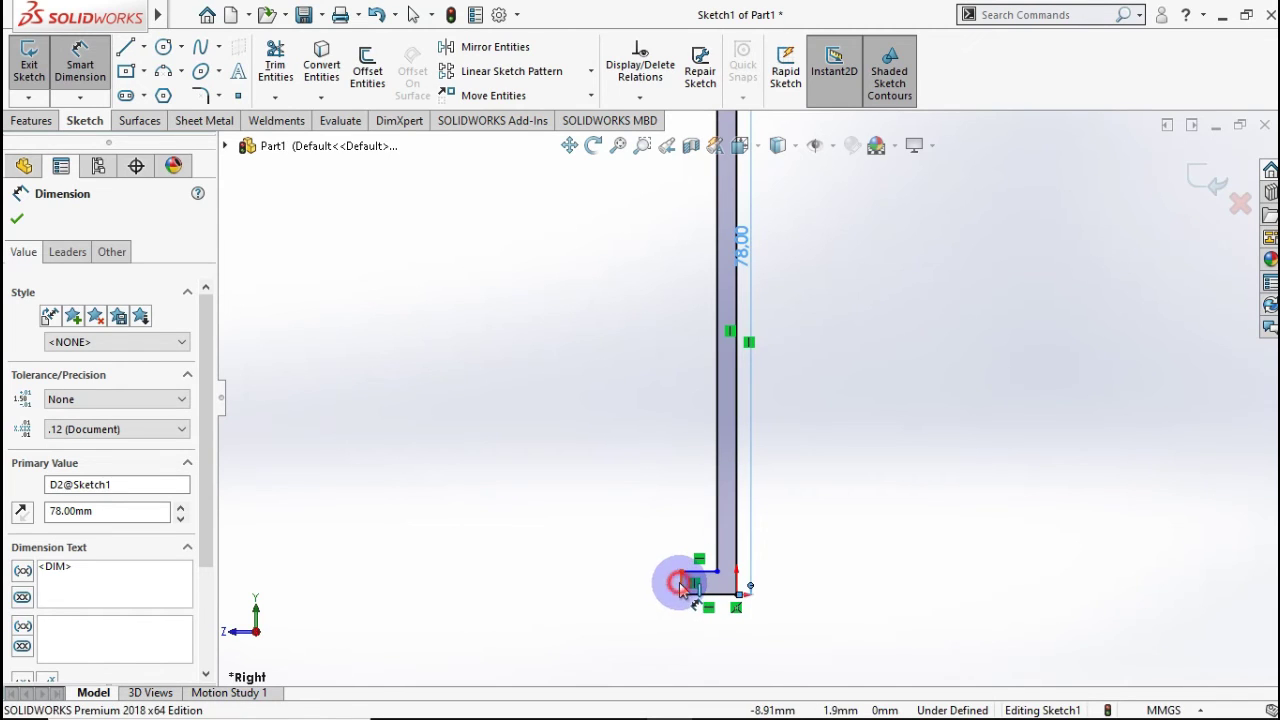
{"action": "left_click", "coordinate": [680, 586]}
{"action": "left_click", "coordinate": [737, 550]}
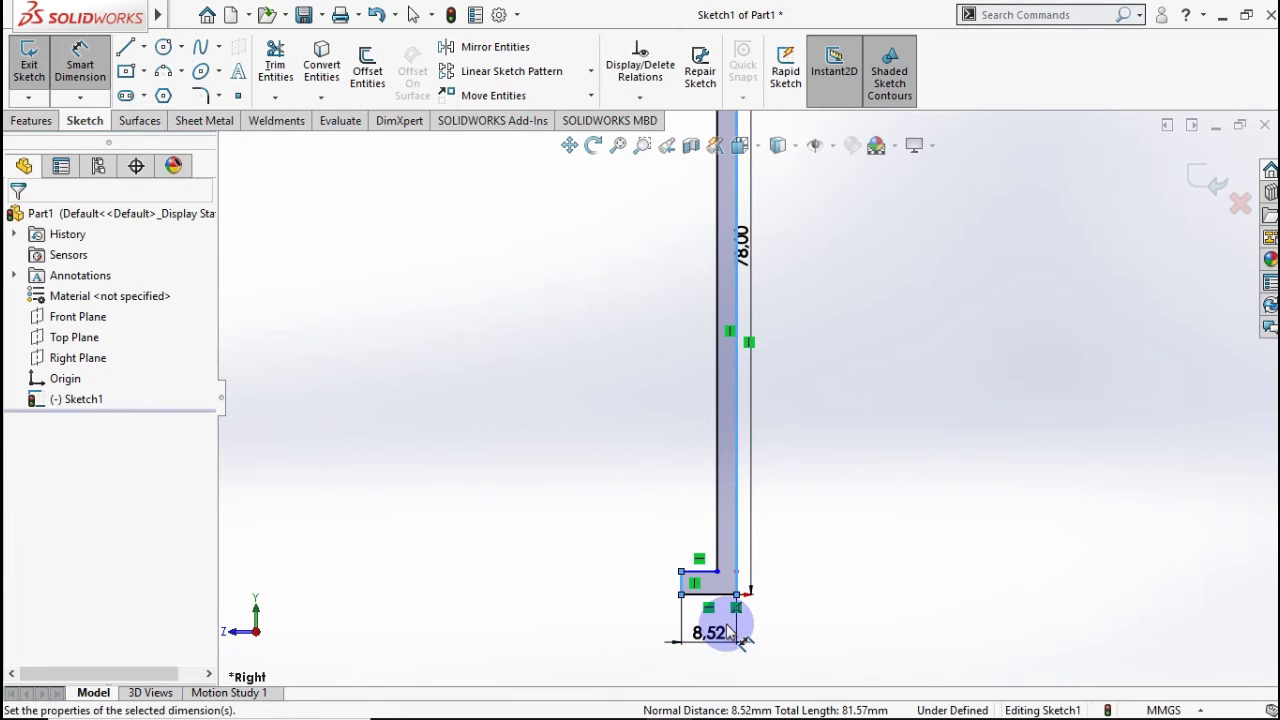
{"action": "left_click", "coordinate": [728, 632]}
{"action": "type", "text": "30"}
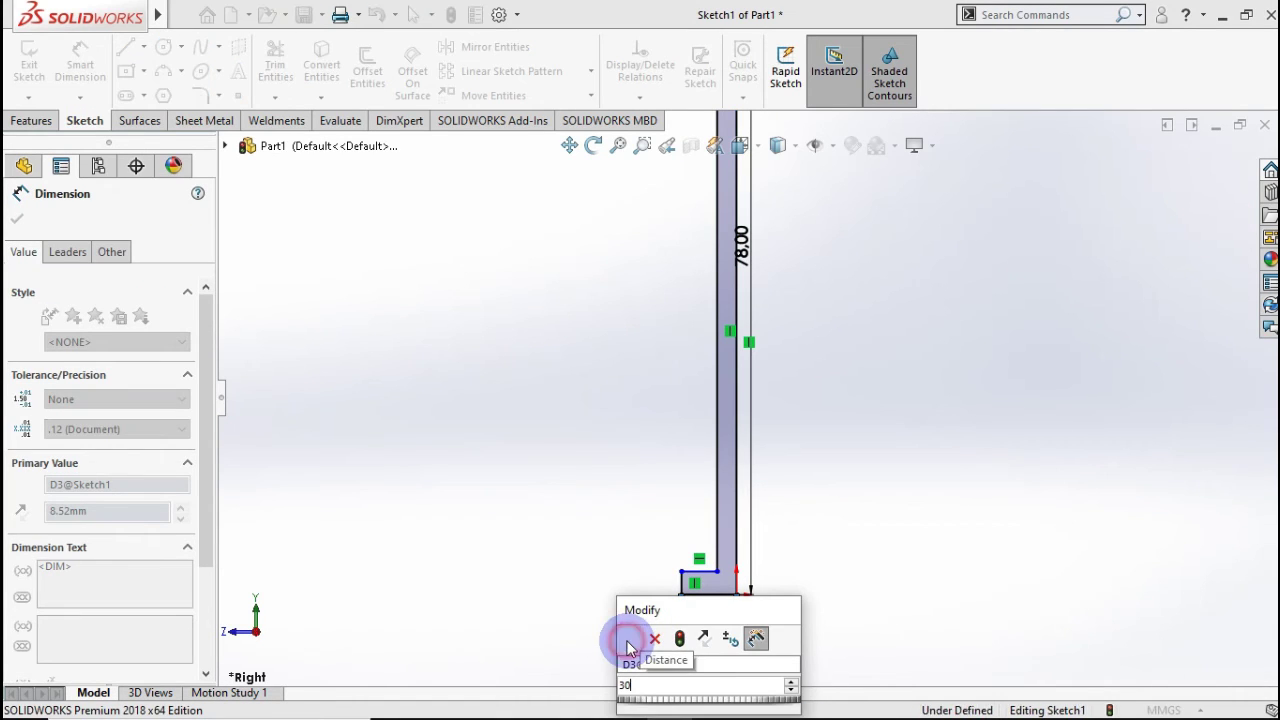
{"action": "left_click", "coordinate": [628, 645]}
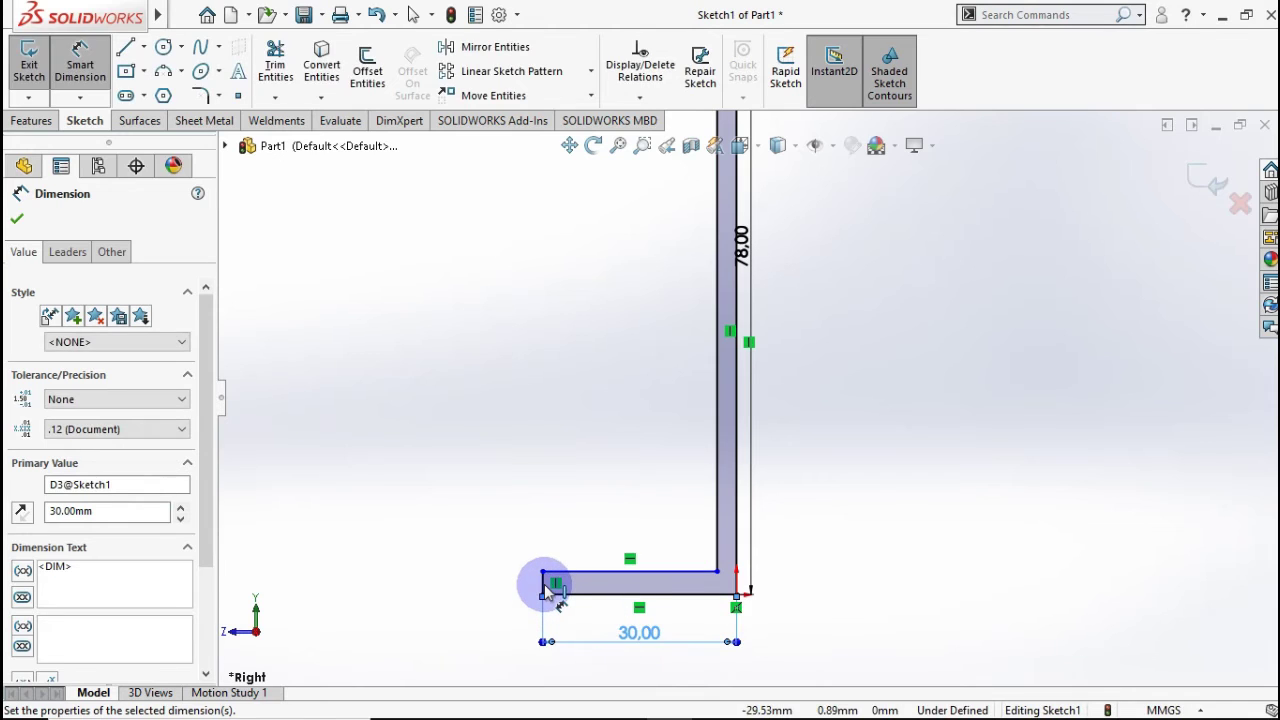
{"action": "left_click", "coordinate": [545, 587]}
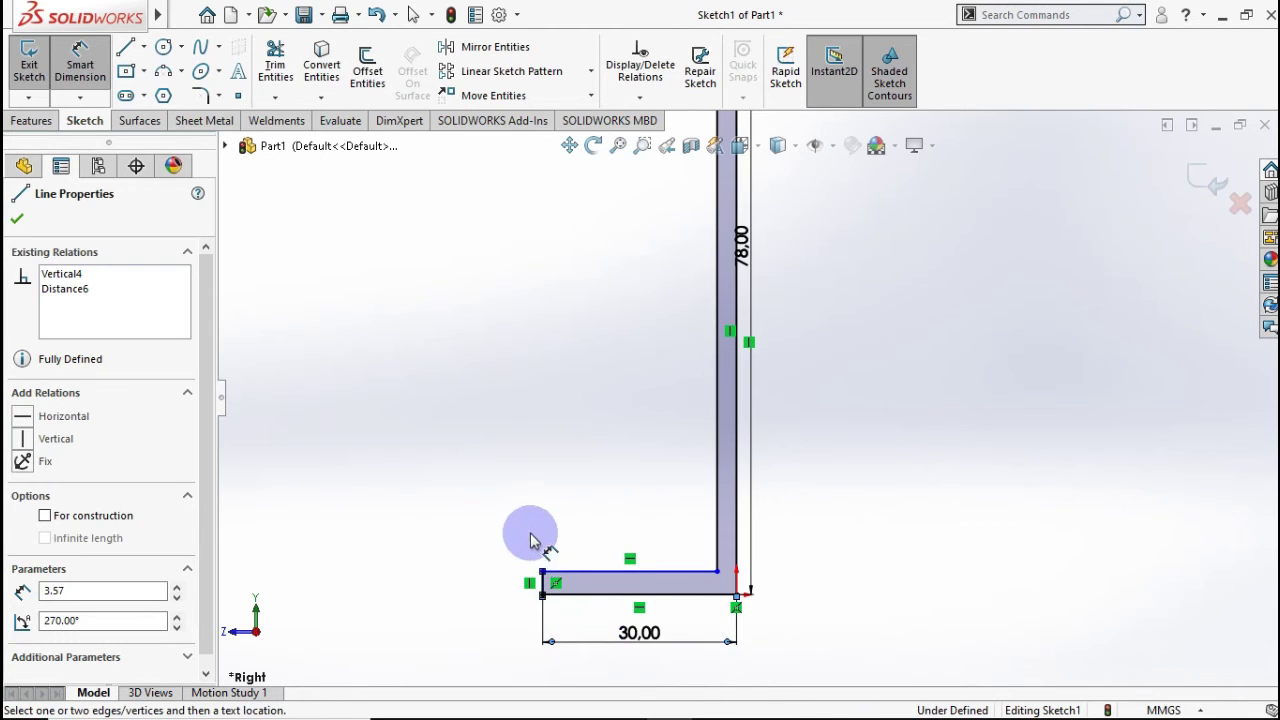
{"action": "key", "text": "Escape"}
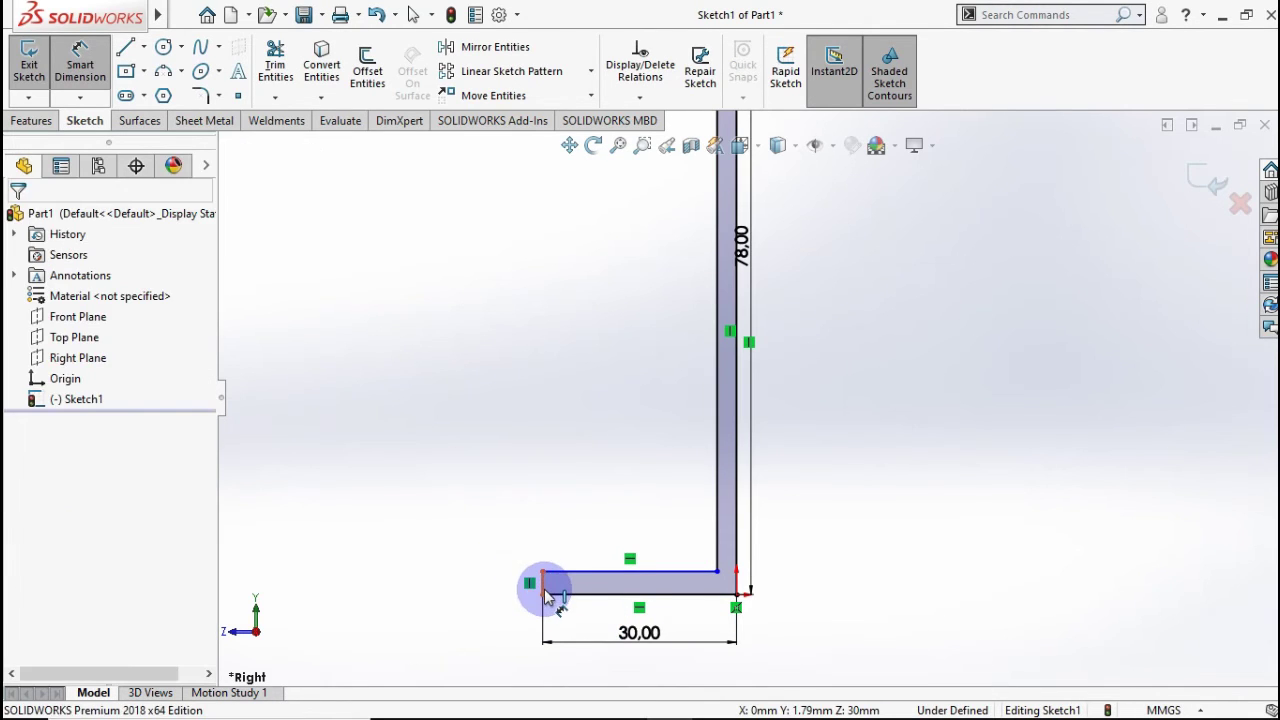
{"action": "left_click", "coordinate": [531, 588]}
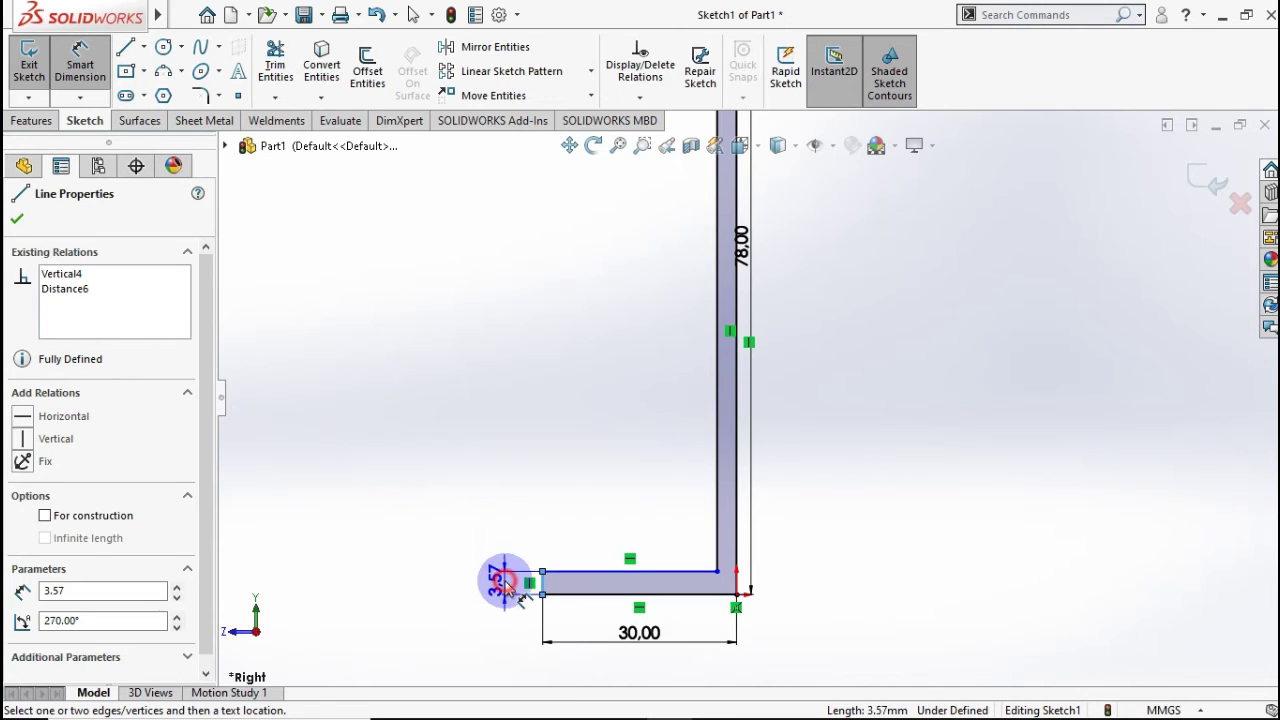
{"action": "left_click", "coordinate": [507, 587]}
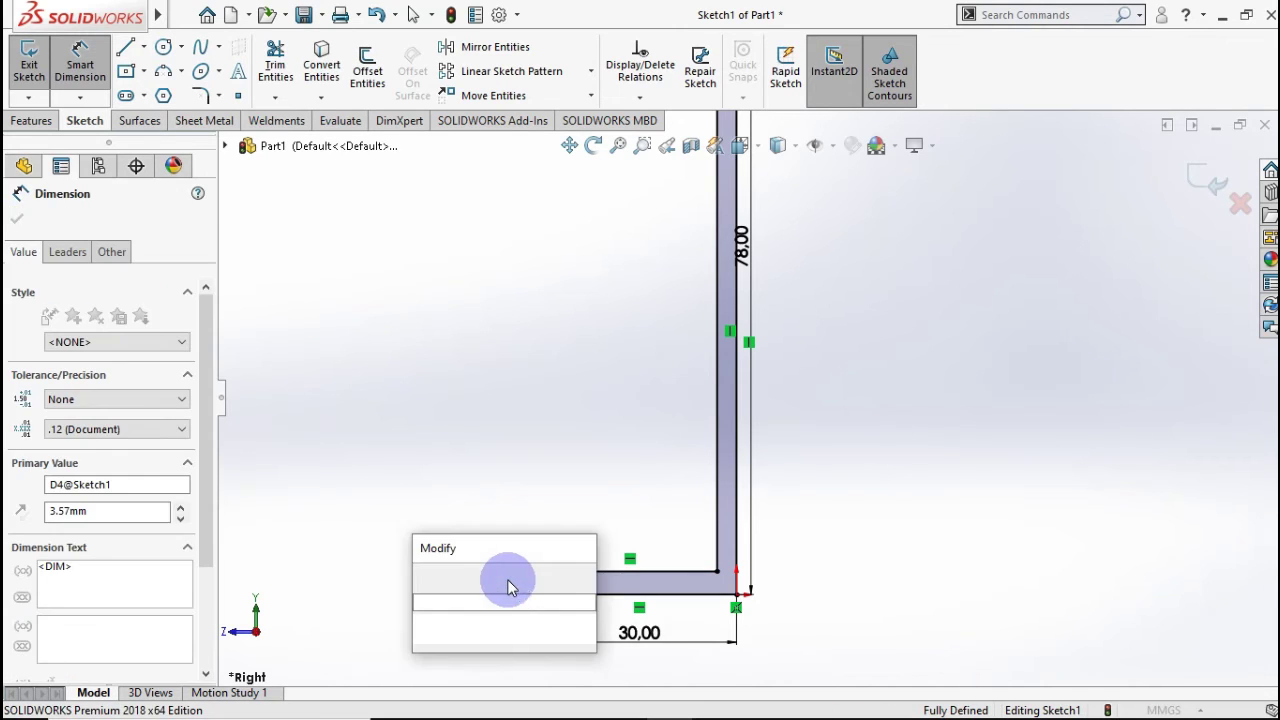
{"action": "type", "text": "13"}
{"action": "left_click", "coordinate": [426, 577]}
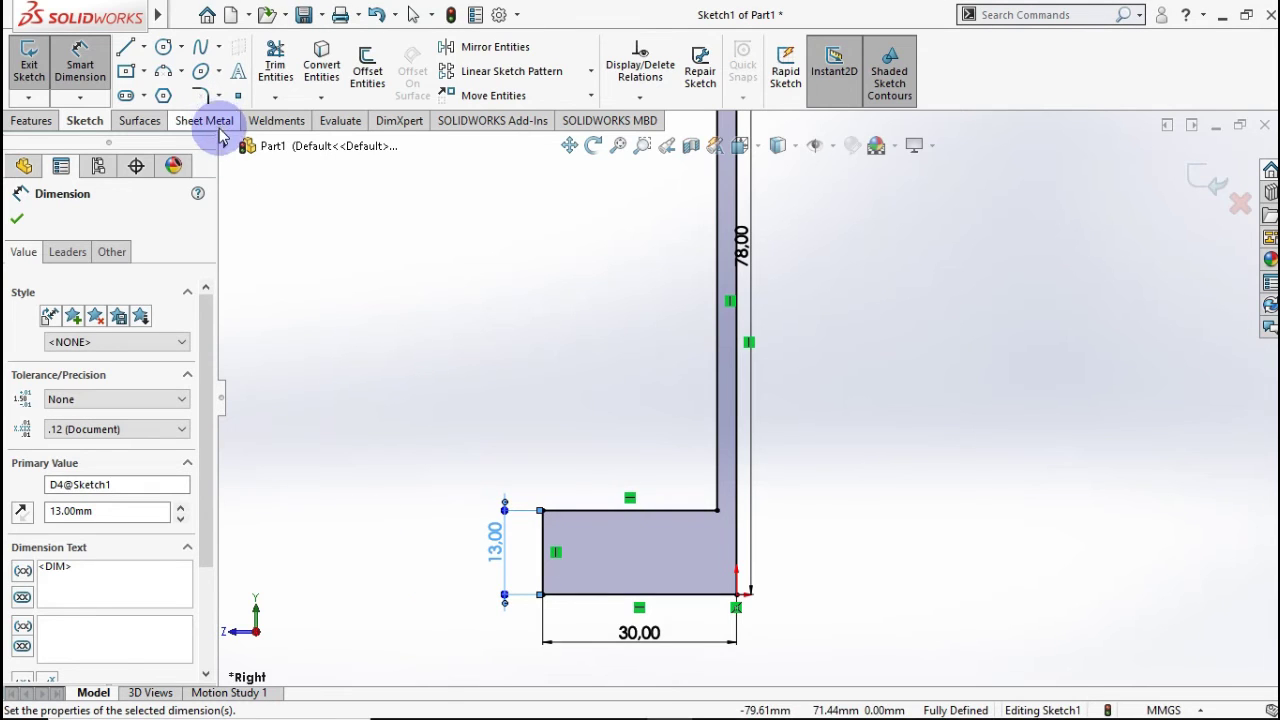
Round the foot's top-left corner with a 10 mm sketch fillet.
{"action": "left_click", "coordinate": [200, 97]}
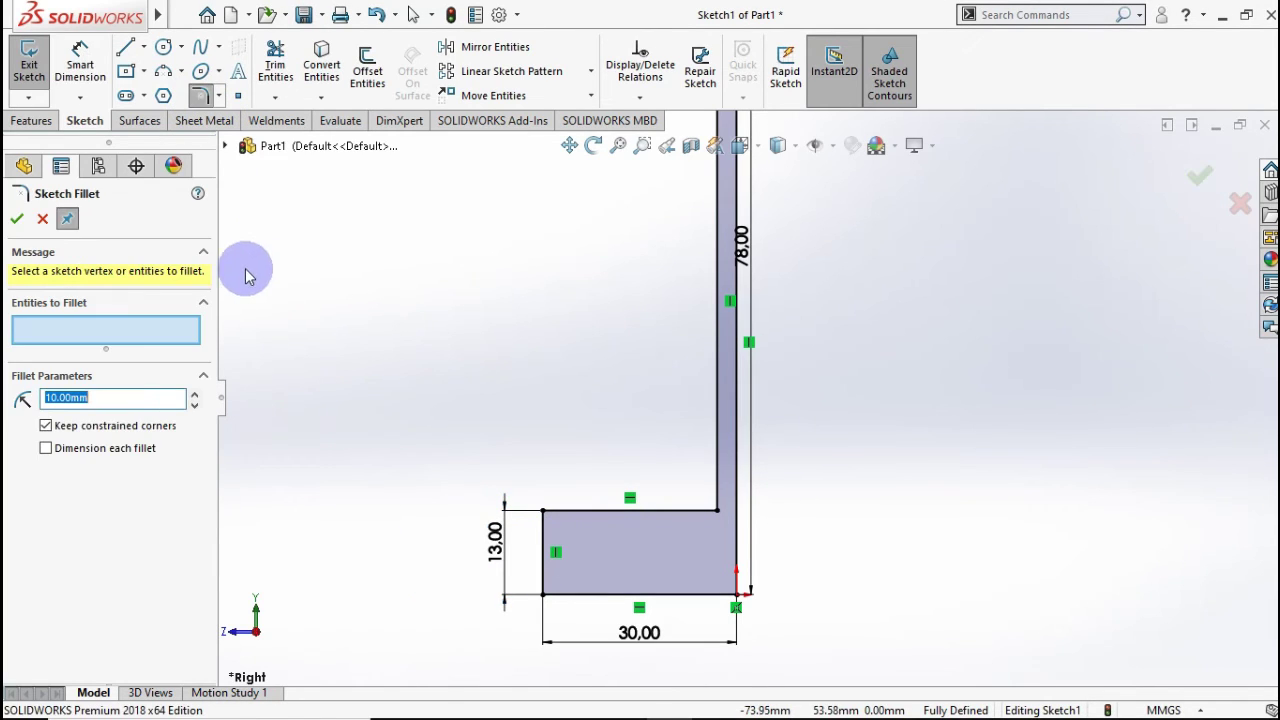
{"action": "left_click", "coordinate": [119, 397]}
{"action": "left_click", "coordinate": [545, 516]}
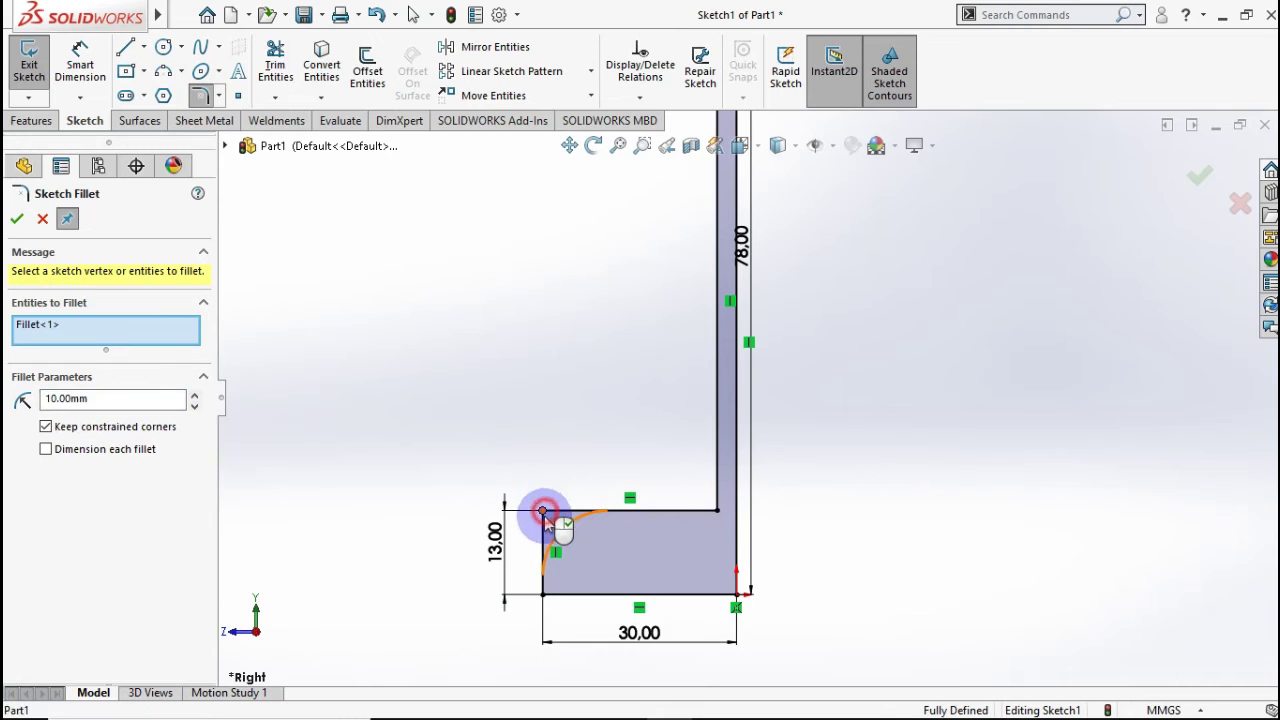
{"action": "left_click", "coordinate": [17, 219]}
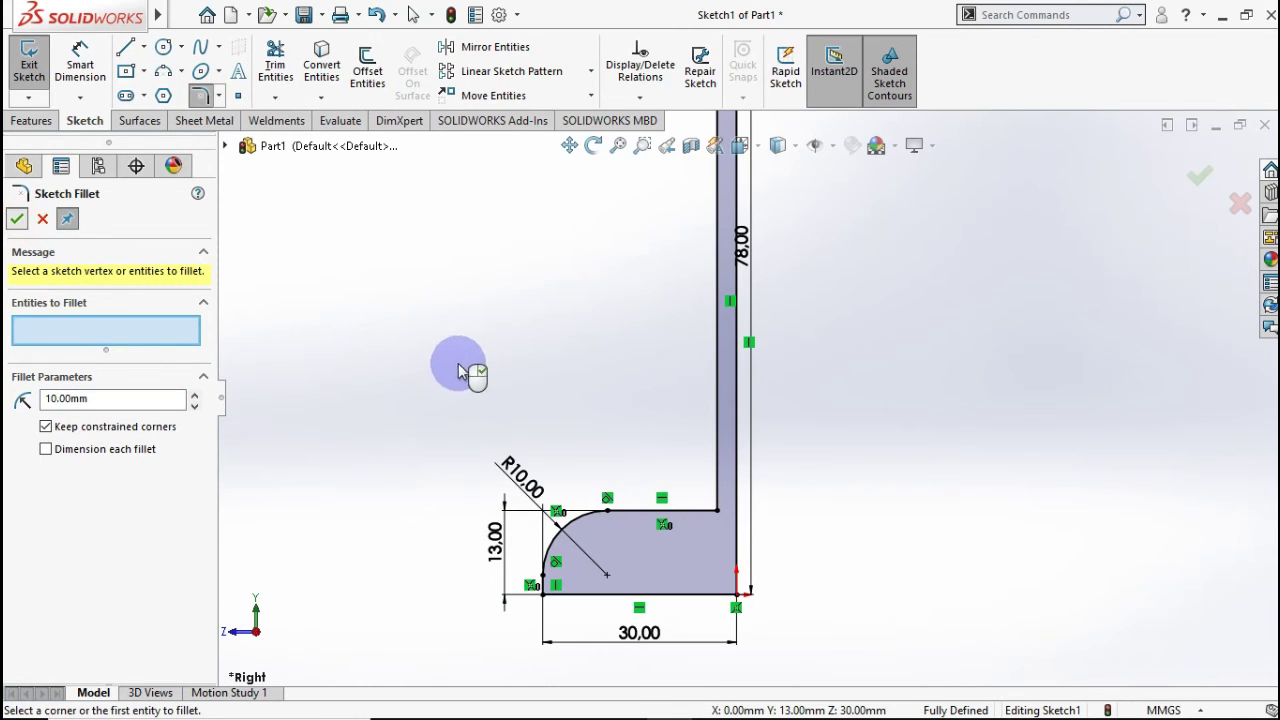
{"action": "key", "text": "z"}
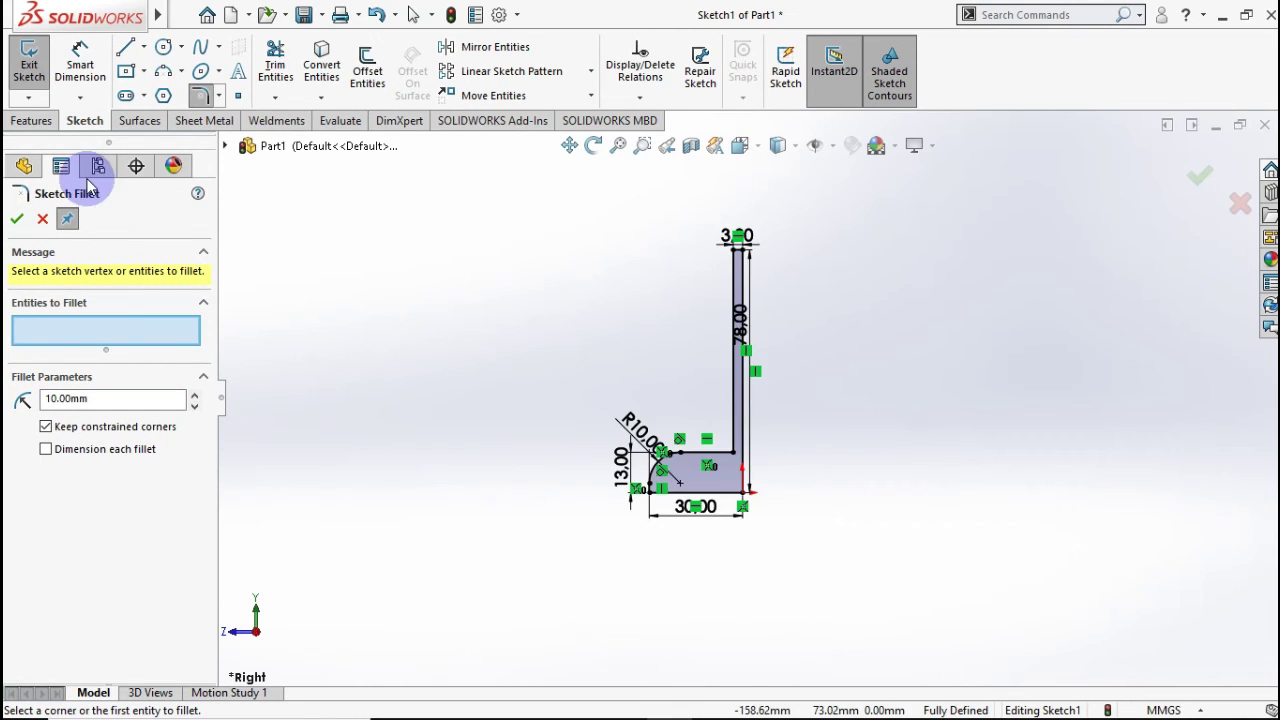
Cancel a second fillet on the tall line and review the 78 mm and 3 mm dimensions.
{"action": "left_click", "coordinate": [746, 330]}
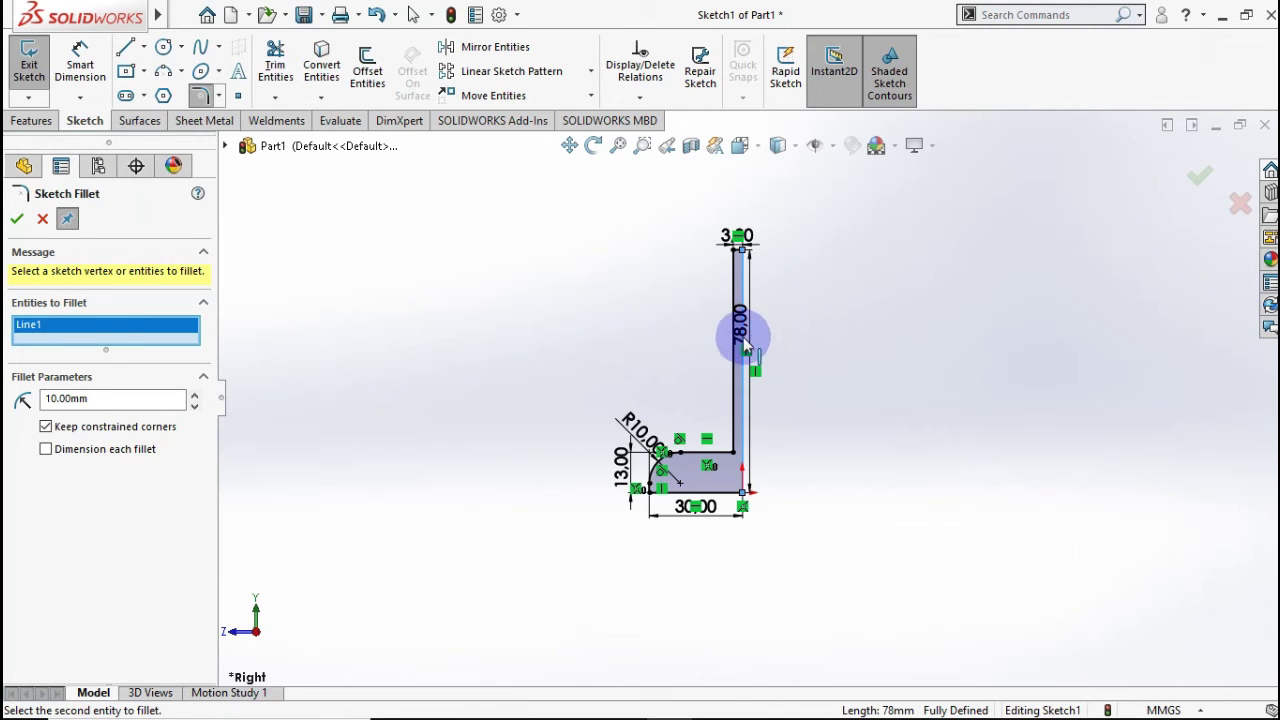
{"action": "left_click", "coordinate": [28, 222]}
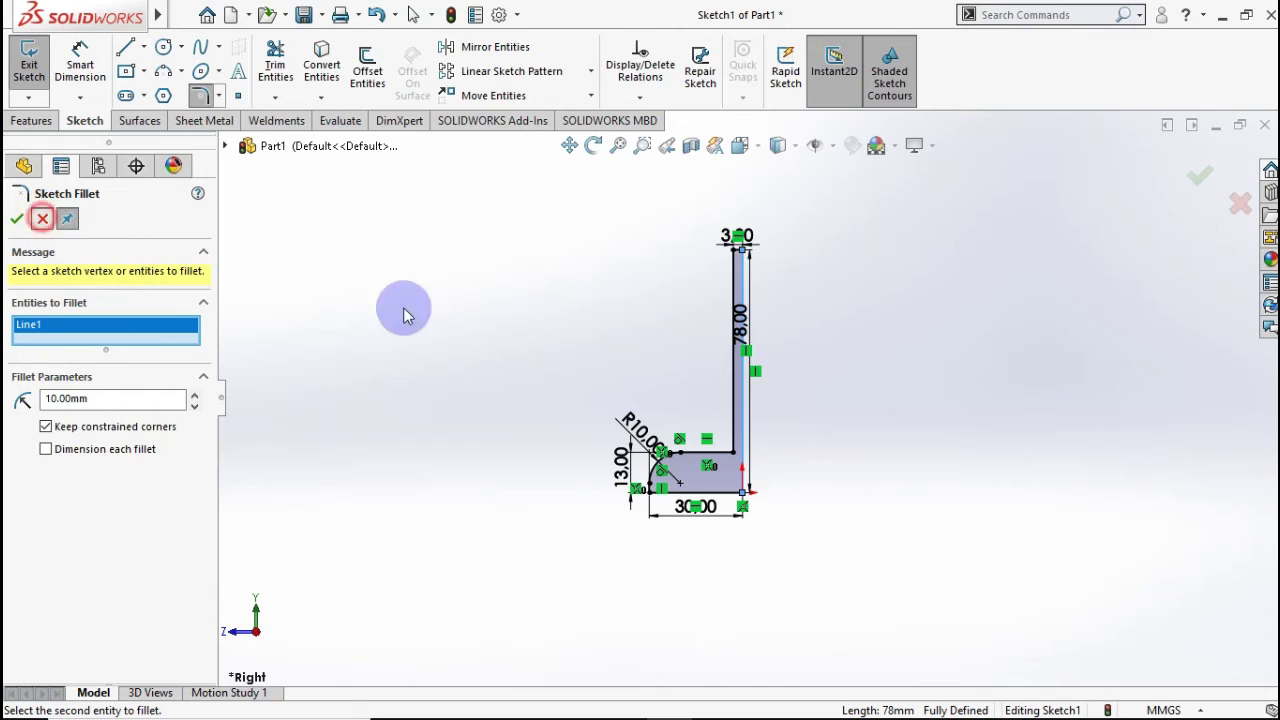
{"action": "left_click", "coordinate": [738, 322]}
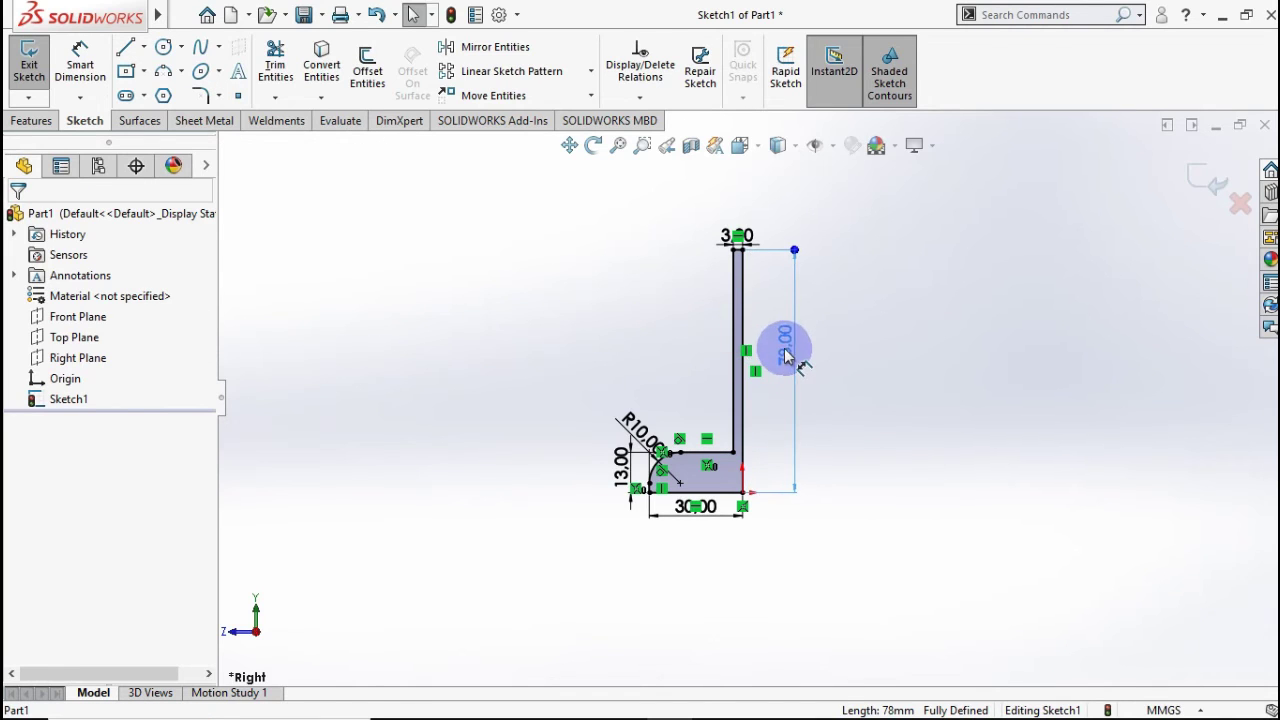
{"action": "left_click", "coordinate": [733, 241]}
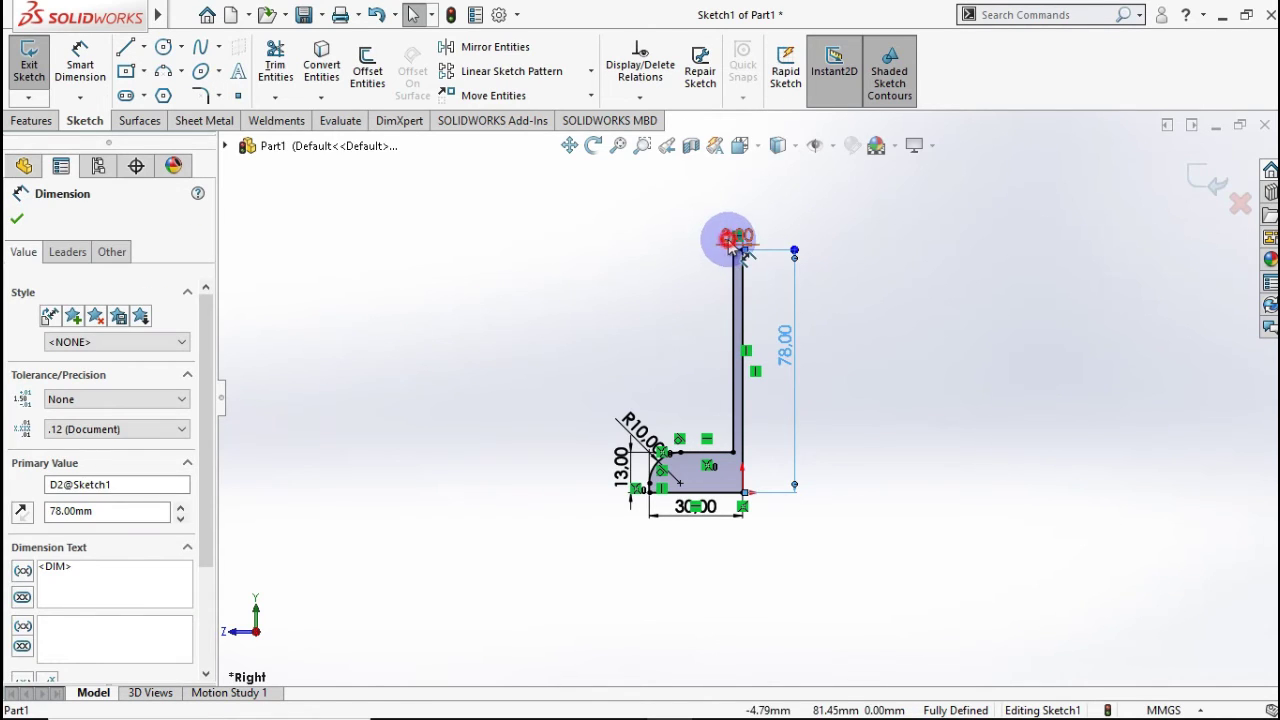
{"action": "left_click", "coordinate": [392, 310]}
{"action": "left_click", "coordinate": [29, 120]}
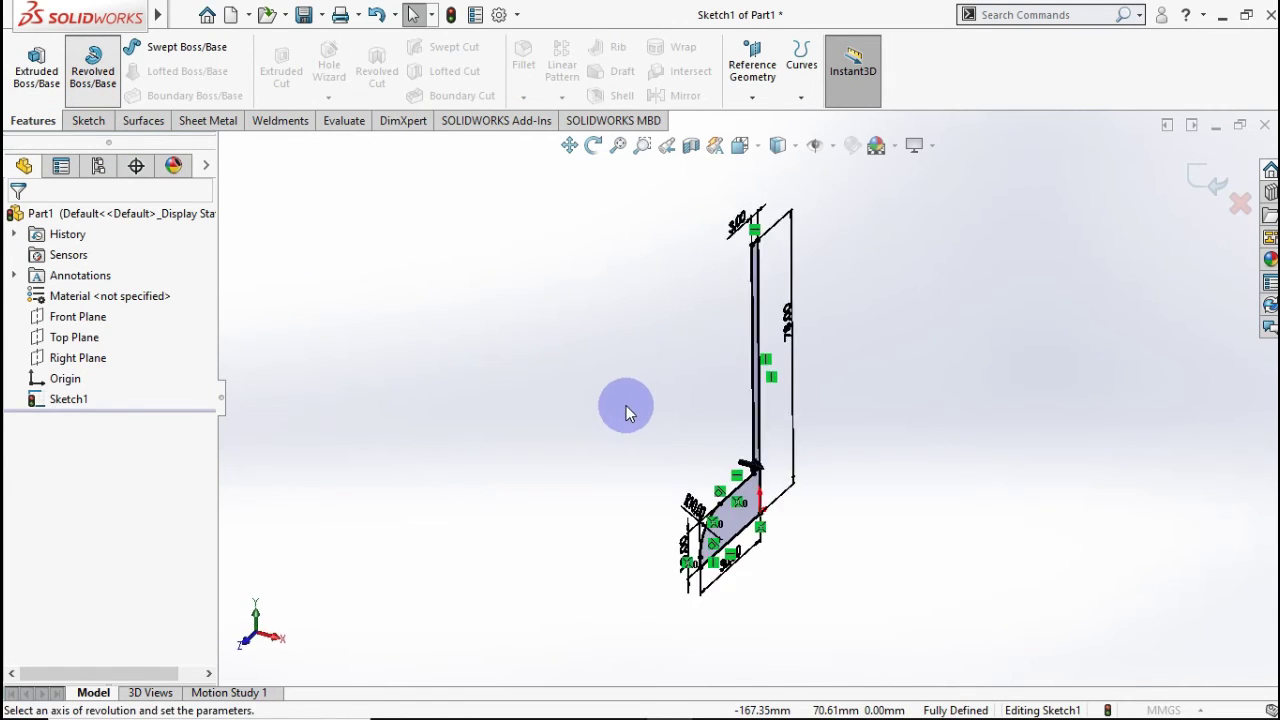
Revolve the L-profile 360° about its bottom line, then start a new sketch on the disc face.
{"action": "left_click", "coordinate": [740, 534]}
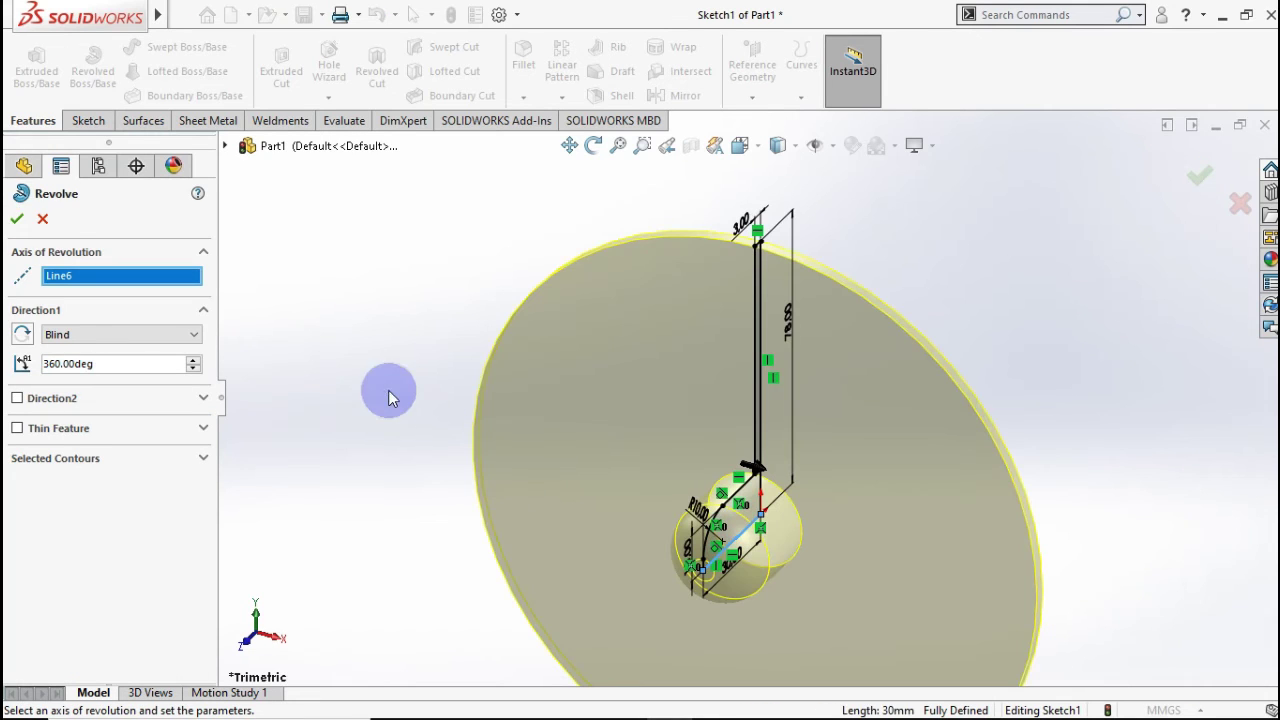
{"action": "left_click", "coordinate": [17, 218]}
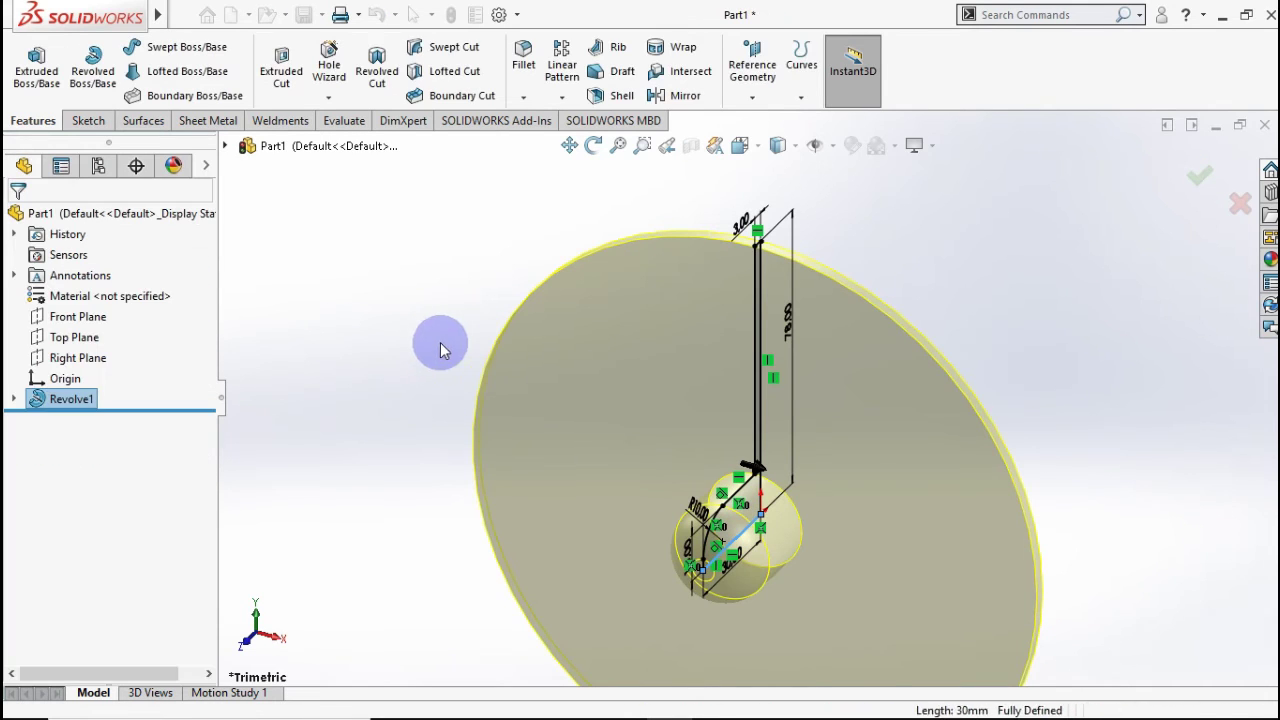
{"action": "middle_click_drag", "start_coordinate": [400, 348], "coordinate": [500, 414]}
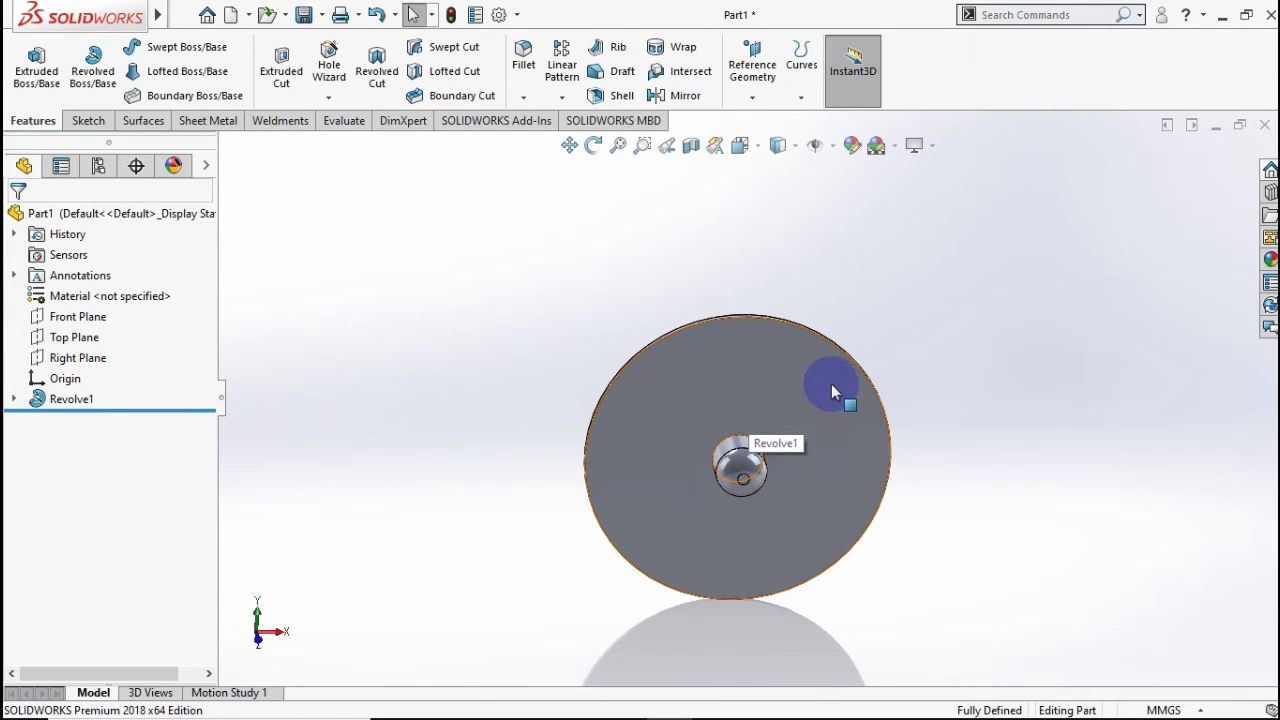
{"action": "left_click", "coordinate": [768, 409]}
{"action": "left_click", "coordinate": [851, 346]}
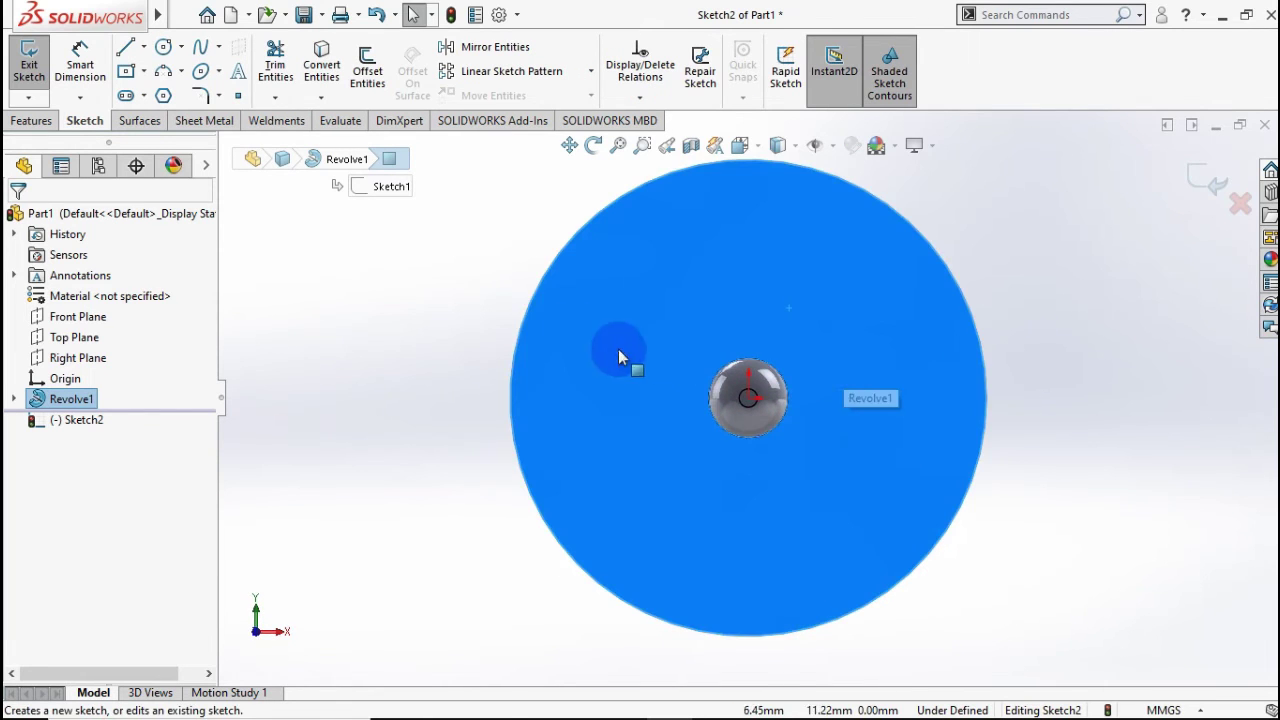
Draw a circle centred on the origin in Sketch2 and dimension its diameter to 60 mm.
{"action": "left_click", "coordinate": [164, 48]}
{"action": "left_click", "coordinate": [748, 398]}
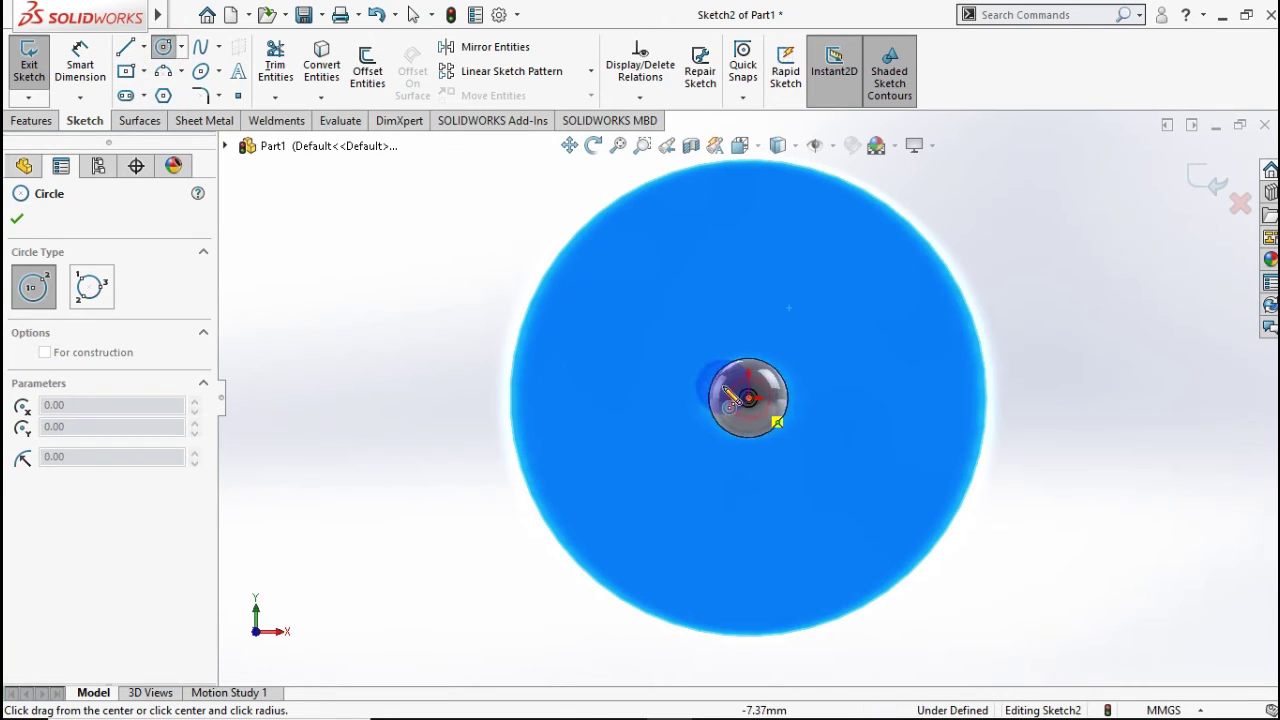
{"action": "left_click", "coordinate": [657, 307]}
{"action": "left_click", "coordinate": [86, 92]}
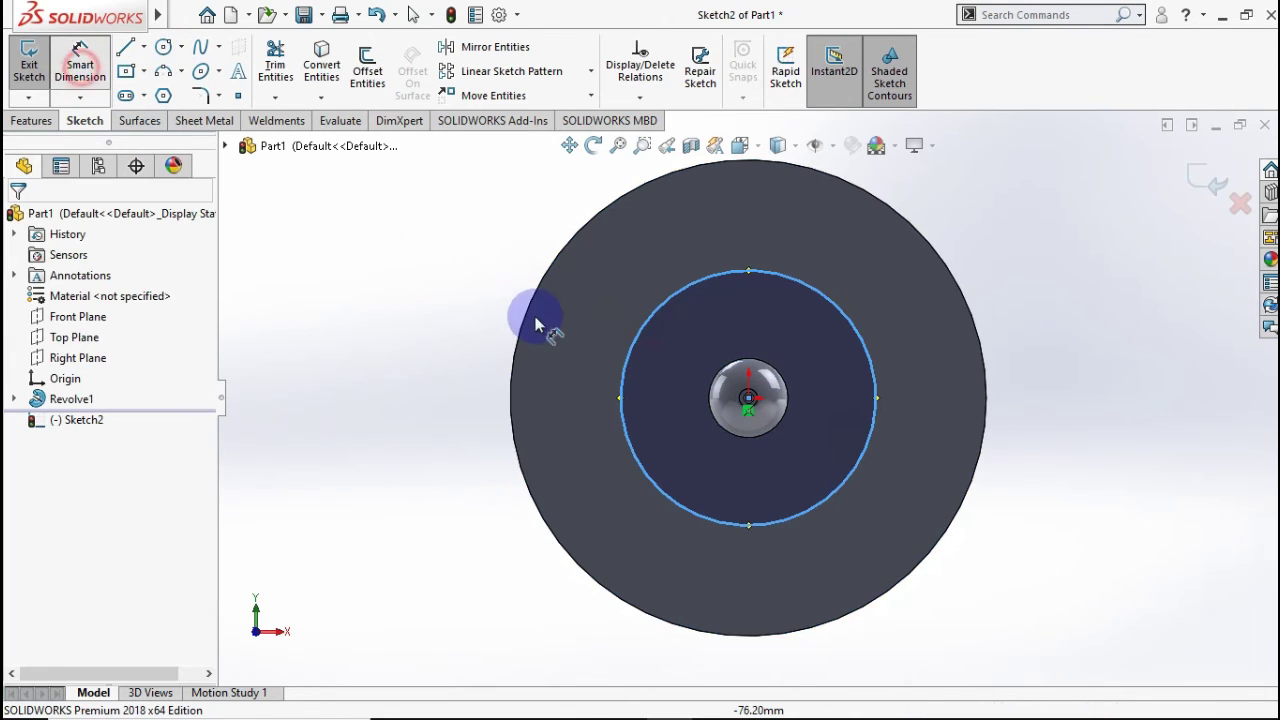
{"action": "left_click", "coordinate": [481, 365]}
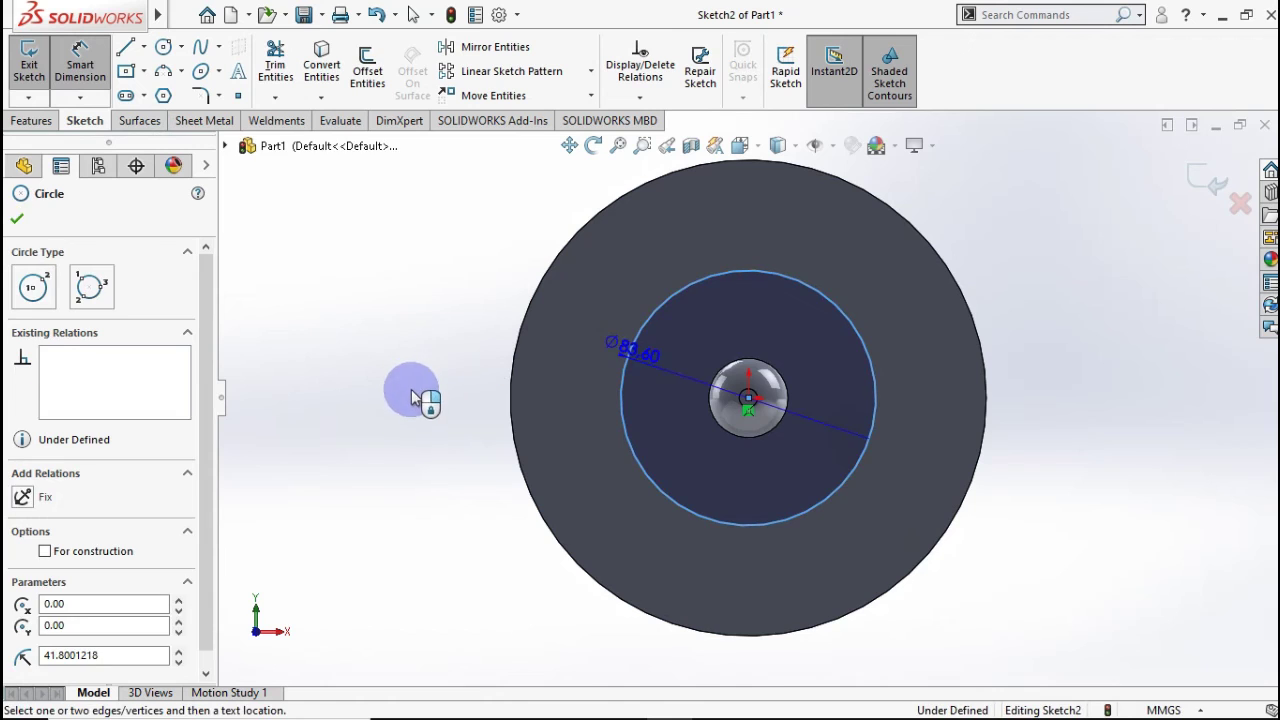
{"action": "left_click", "coordinate": [410, 400]}
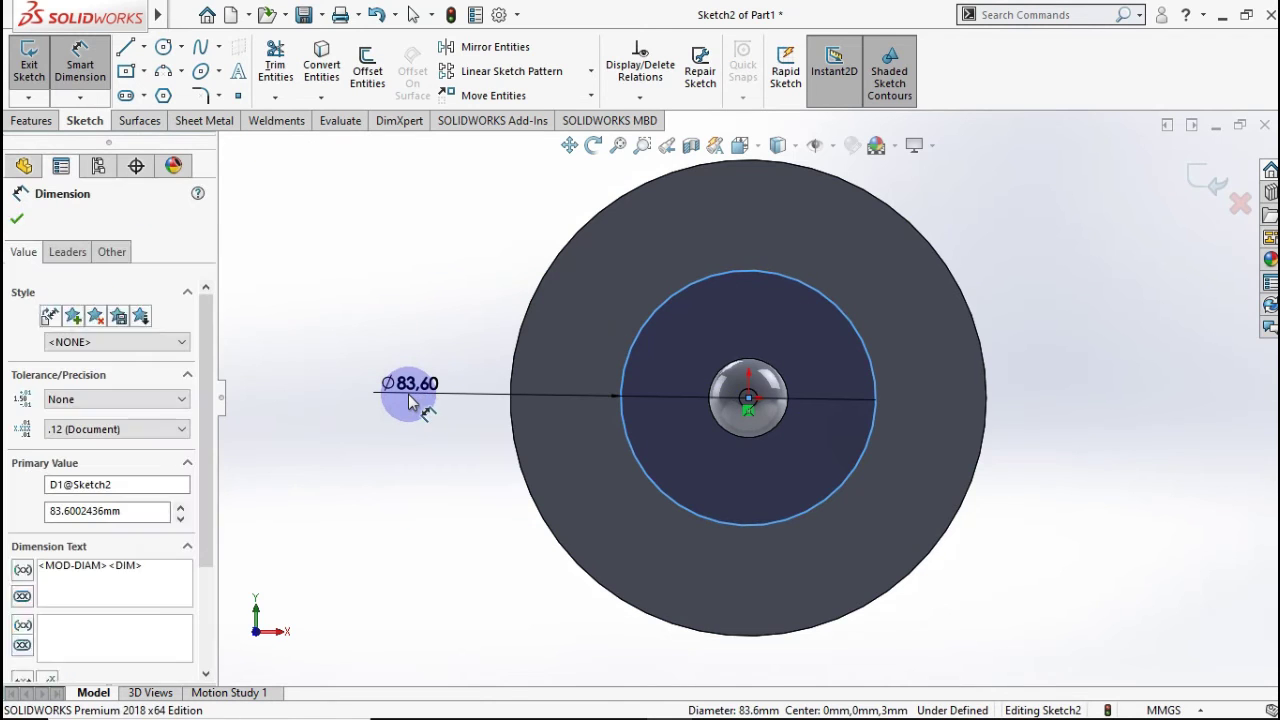
{"action": "type", "text": "60"}
{"action": "left_click", "coordinate": [327, 389]}
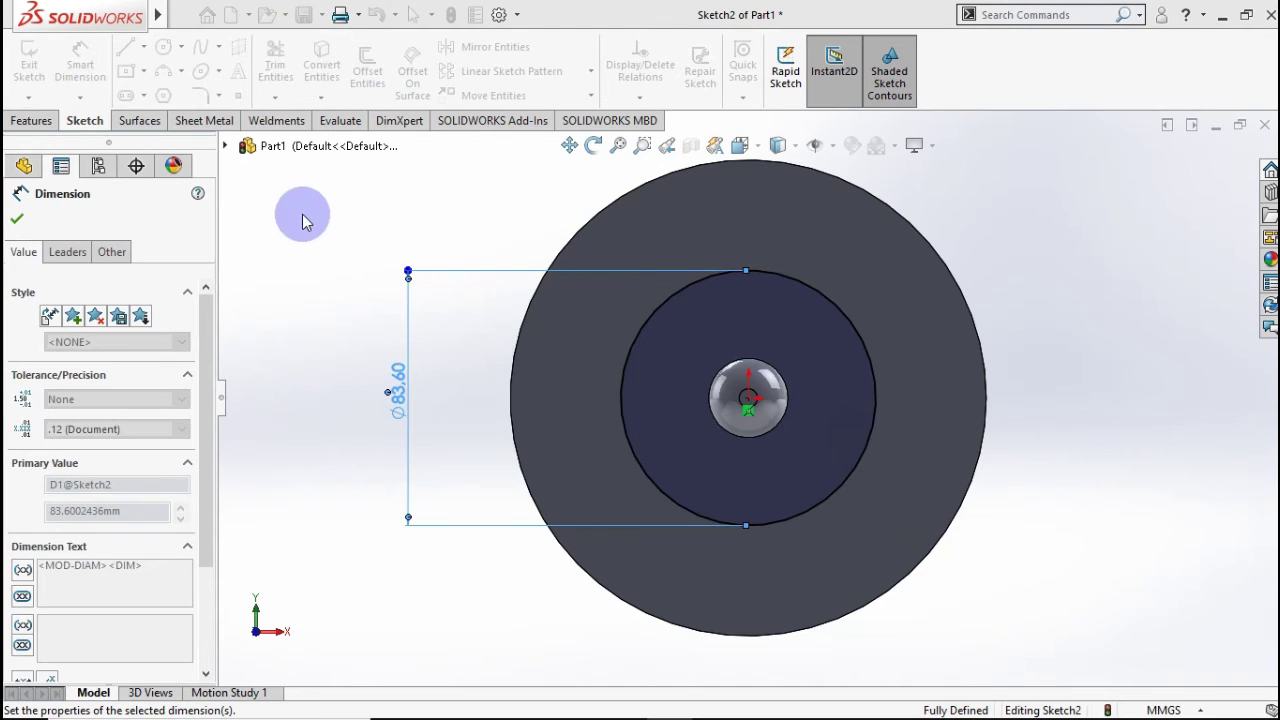
{"action": "left_click", "coordinate": [143, 47]}
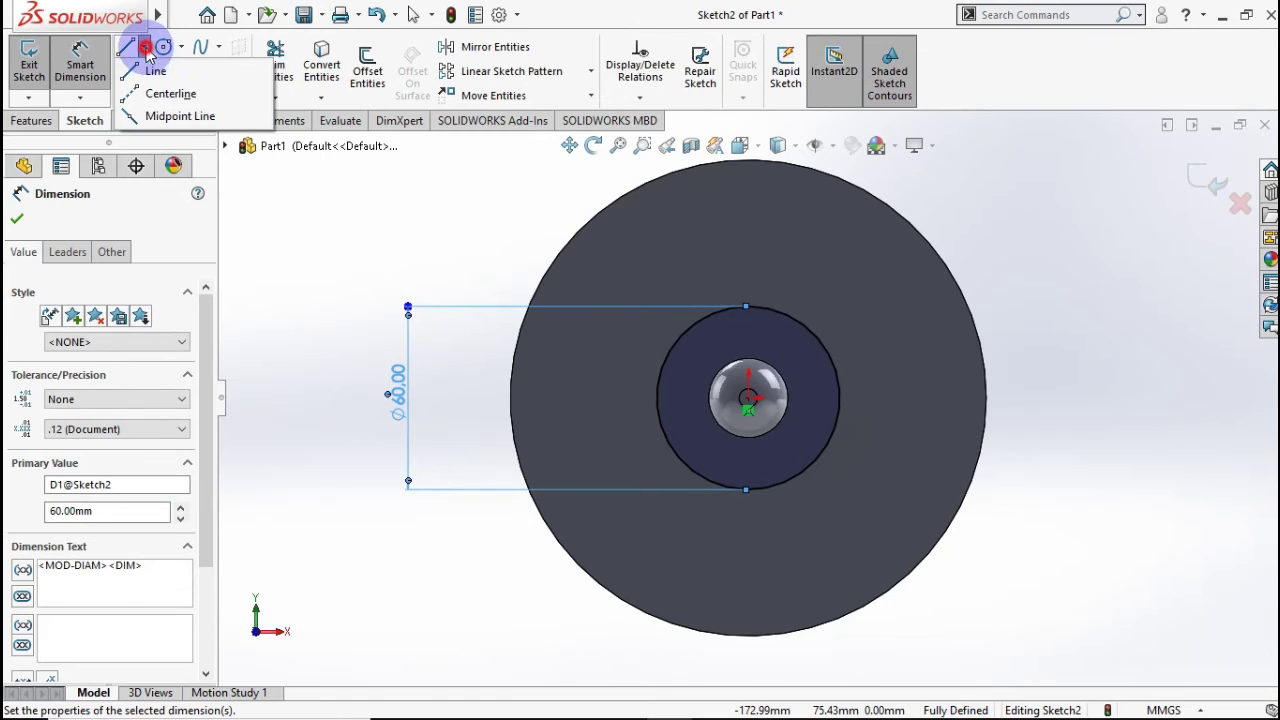
Draw a vertical centerline from the origin to the outer circle's top, plus an up-left construction line.
{"action": "left_click", "coordinate": [148, 94]}
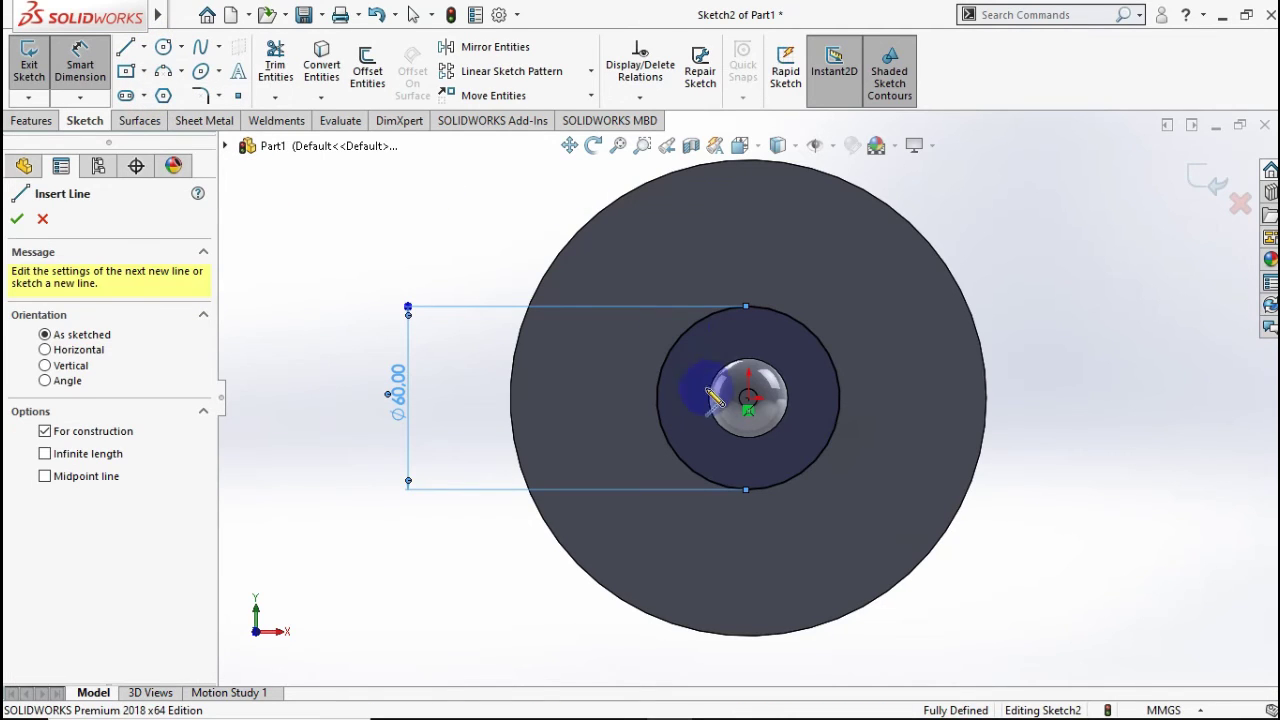
{"action": "left_click", "coordinate": [748, 400]}
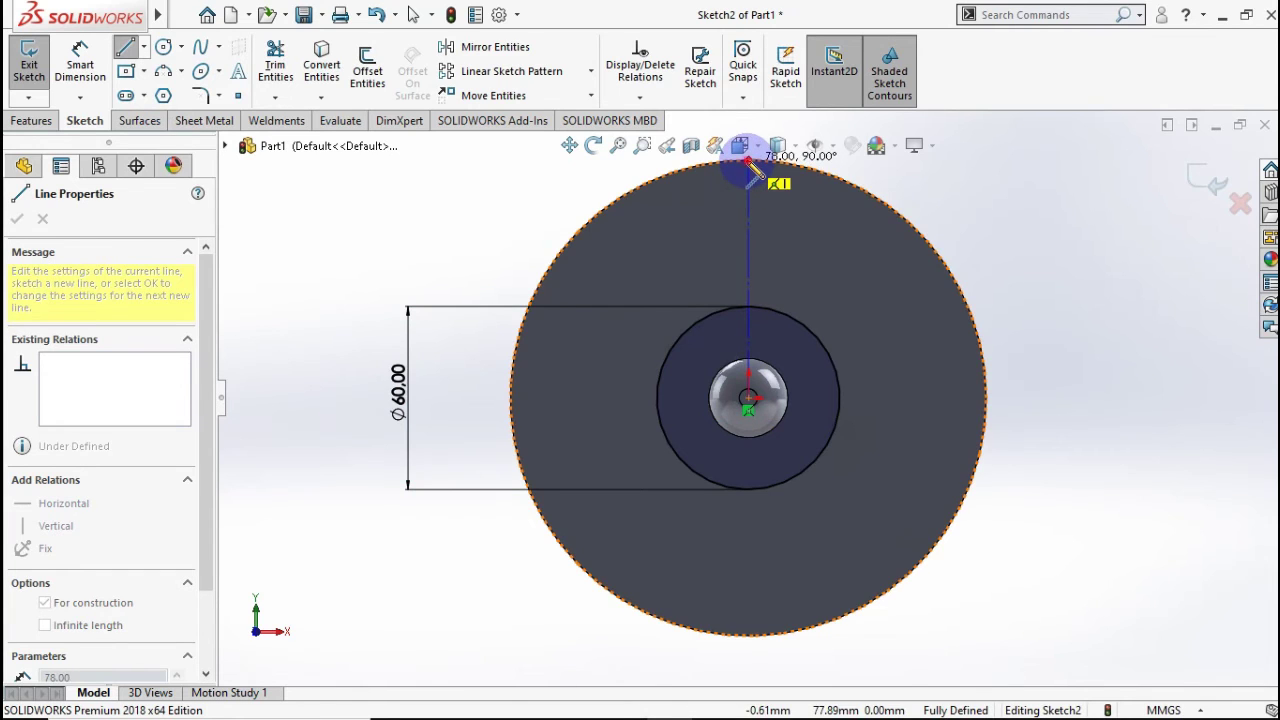
{"action": "left_click", "coordinate": [748, 160]}
{"action": "double_click", "coordinate": [911, 176]}
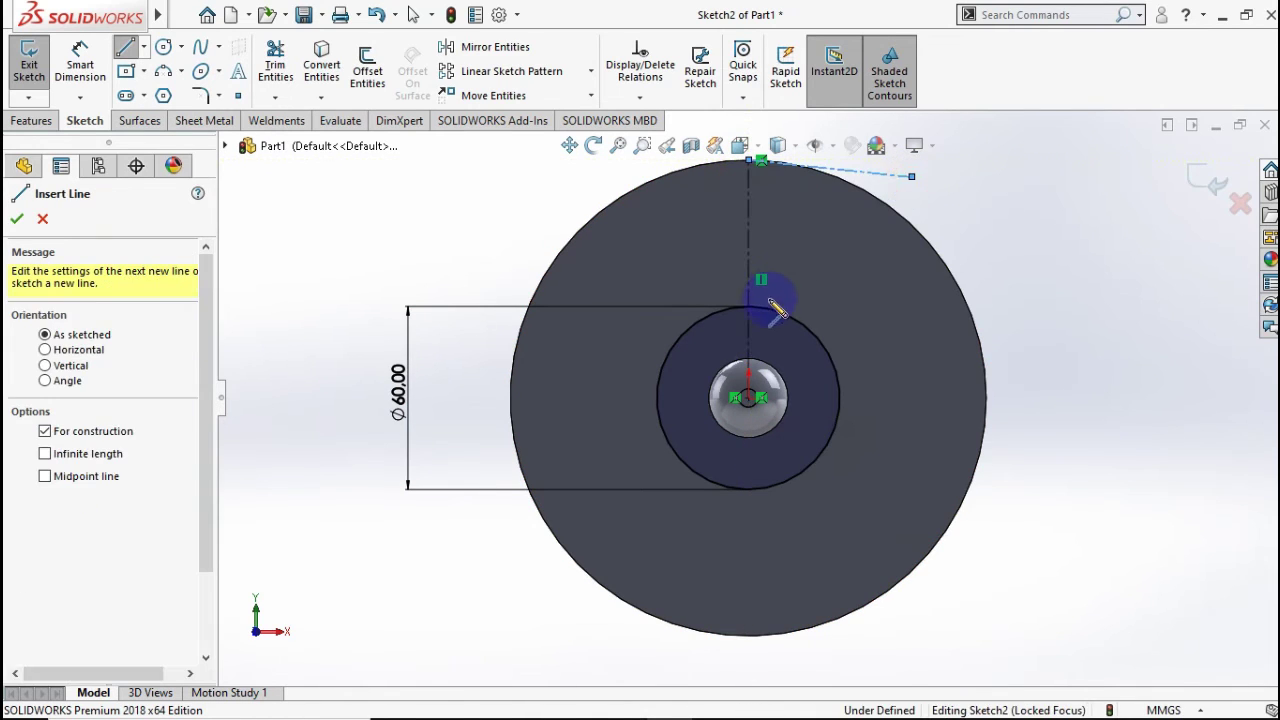
{"action": "left_click", "coordinate": [748, 398]}
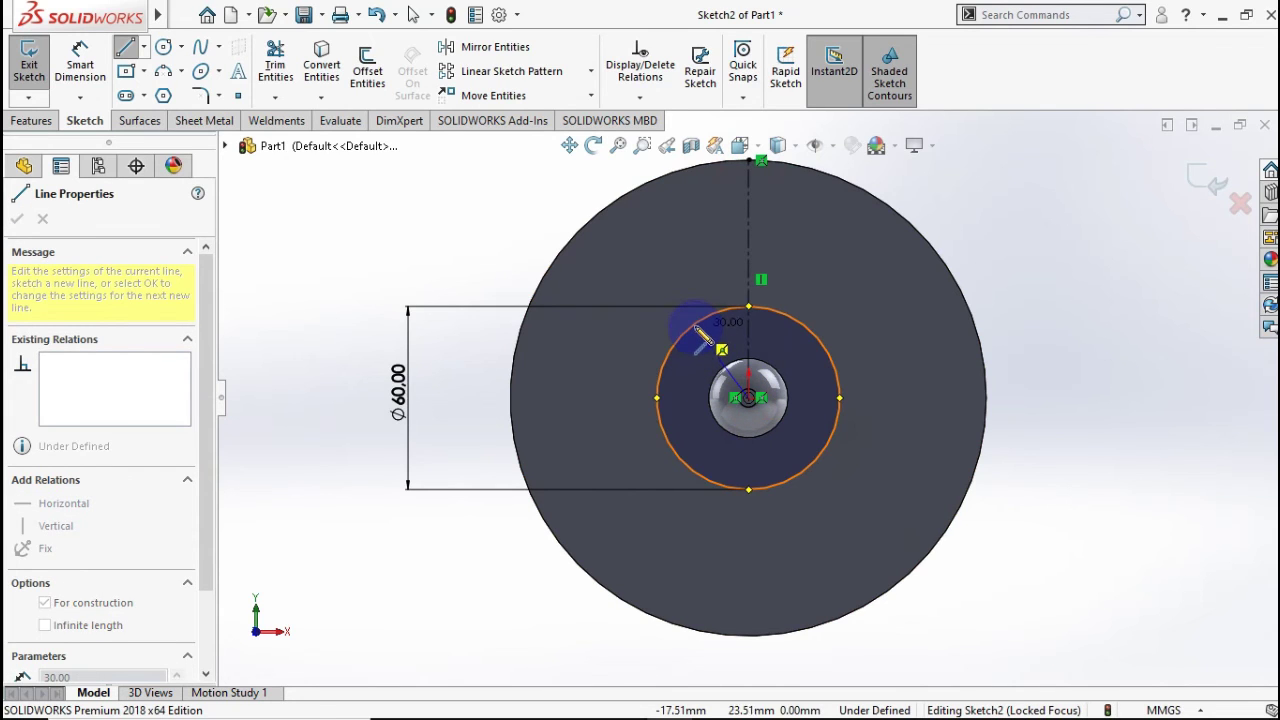
{"action": "left_click", "coordinate": [692, 326]}
Dimension the angle between the construction line and the vertical centerline to 45°.
{"action": "left_click", "coordinate": [80, 68]}
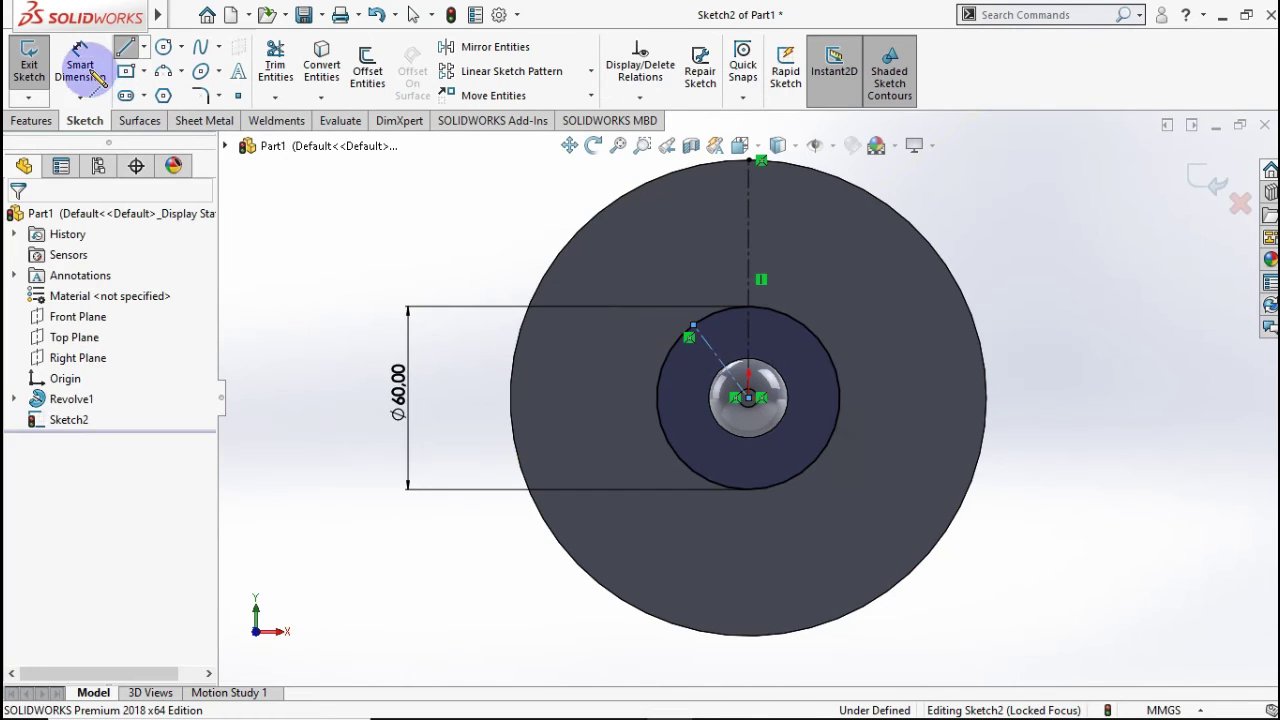
{"action": "left_click", "coordinate": [690, 392]}
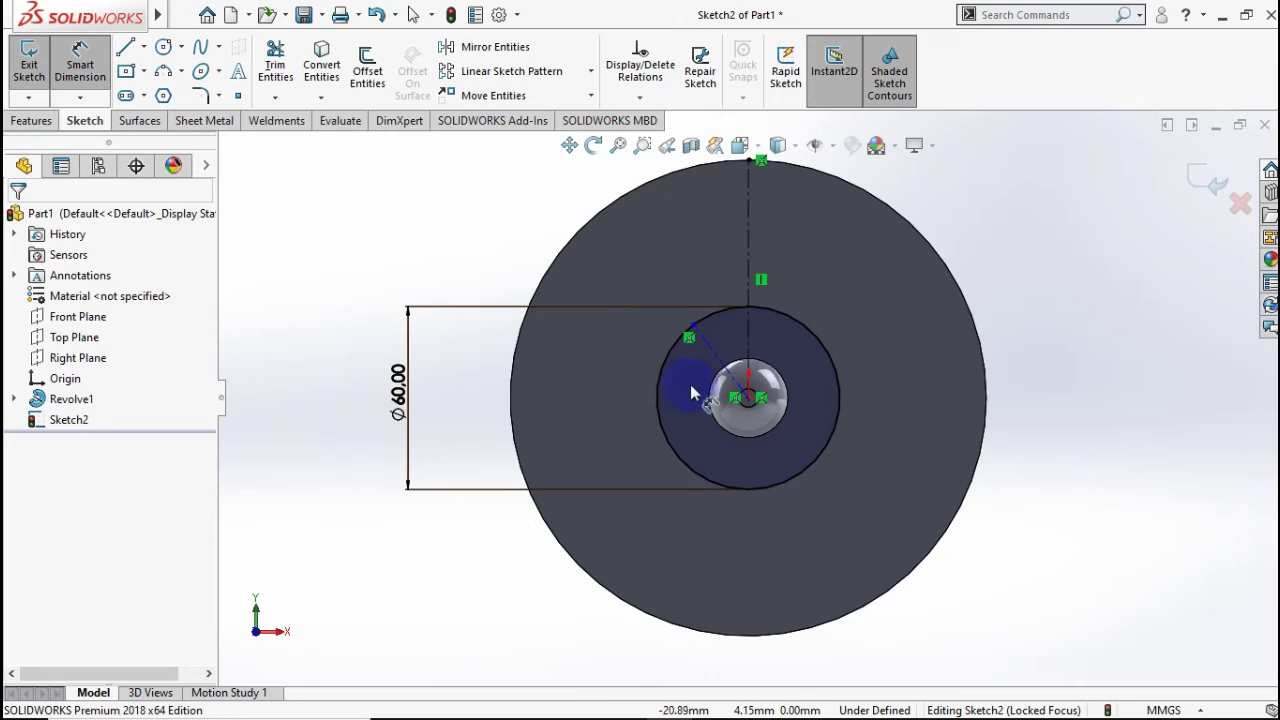
{"action": "left_click", "coordinate": [736, 350]}
{"action": "left_click", "coordinate": [747, 340]}
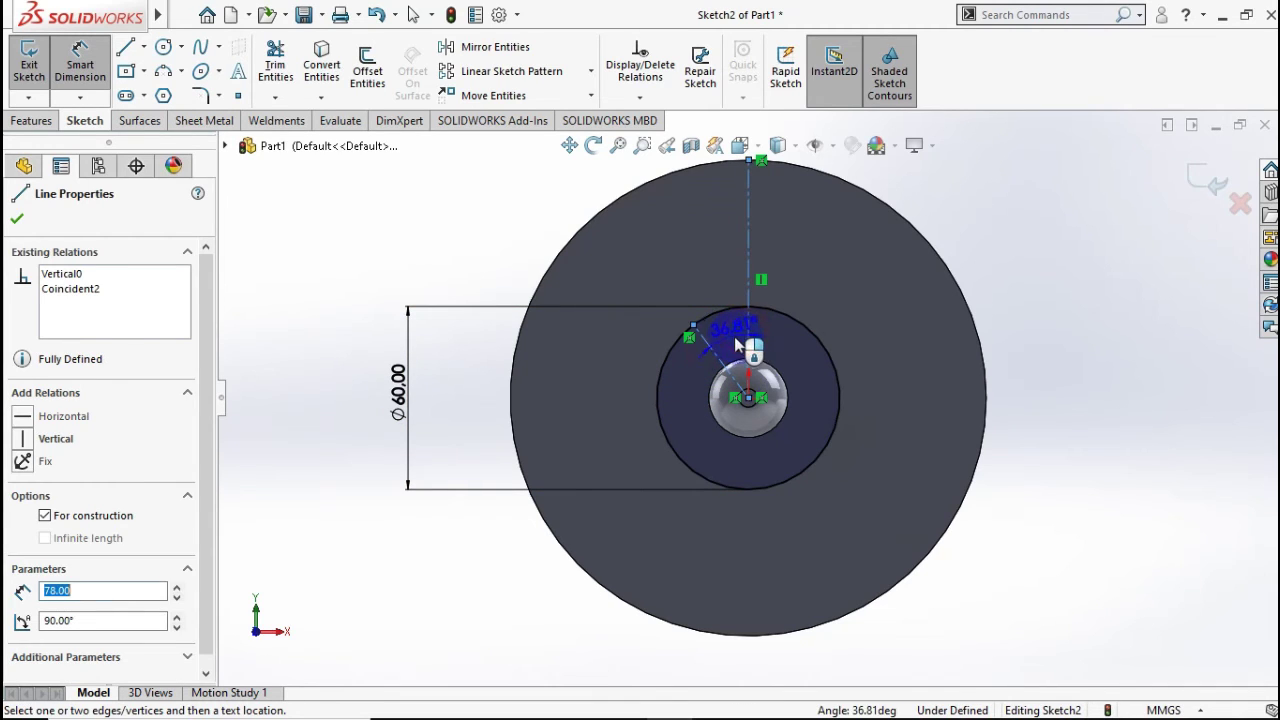
{"action": "left_click", "coordinate": [745, 368]}
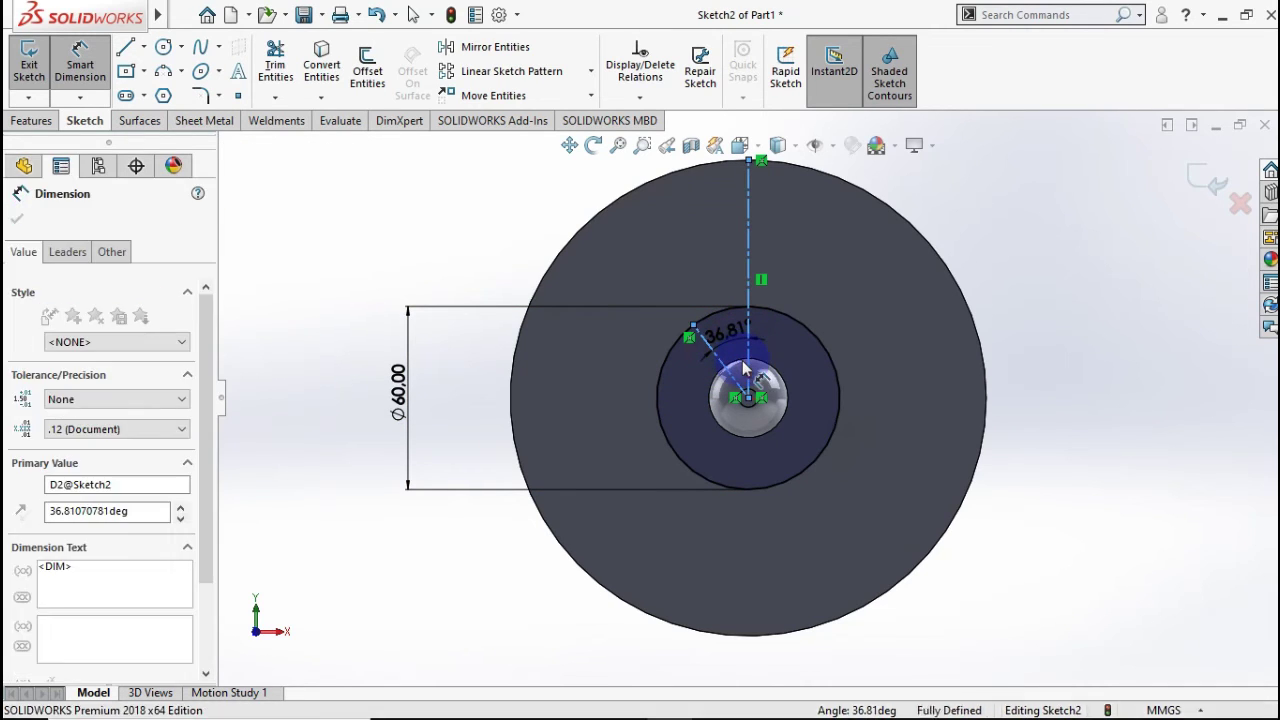
{"action": "type", "text": "45"}
{"action": "left_click", "coordinate": [653, 336]}
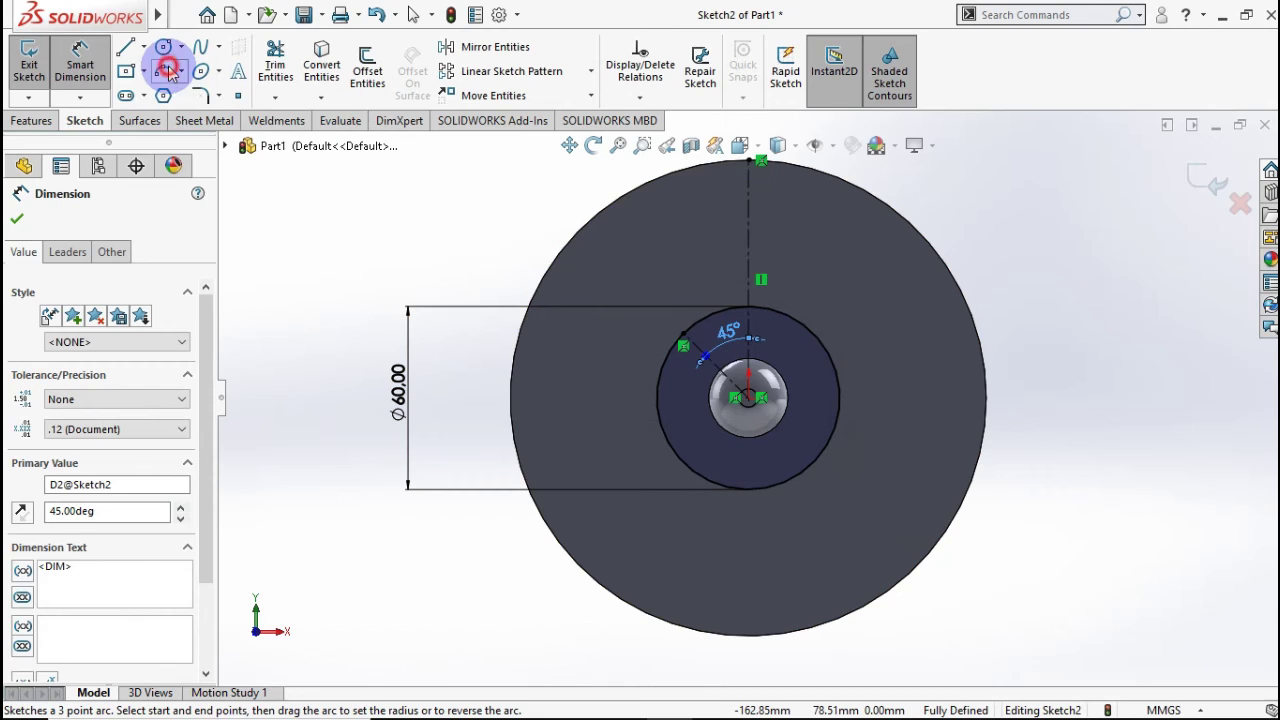
Draw a 3-point arc from the outer circle's top to the angled line's end, with radius R45.
{"action": "key", "text": "f"}
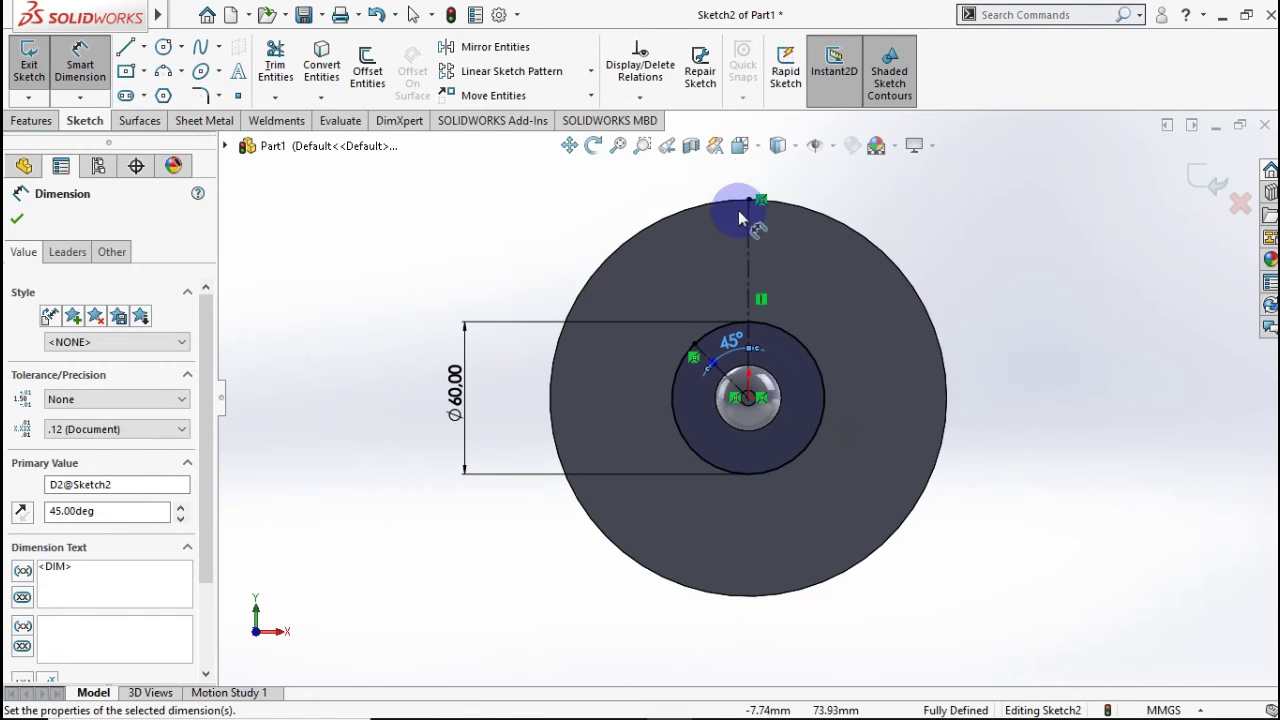
{"action": "left_click", "coordinate": [163, 71]}
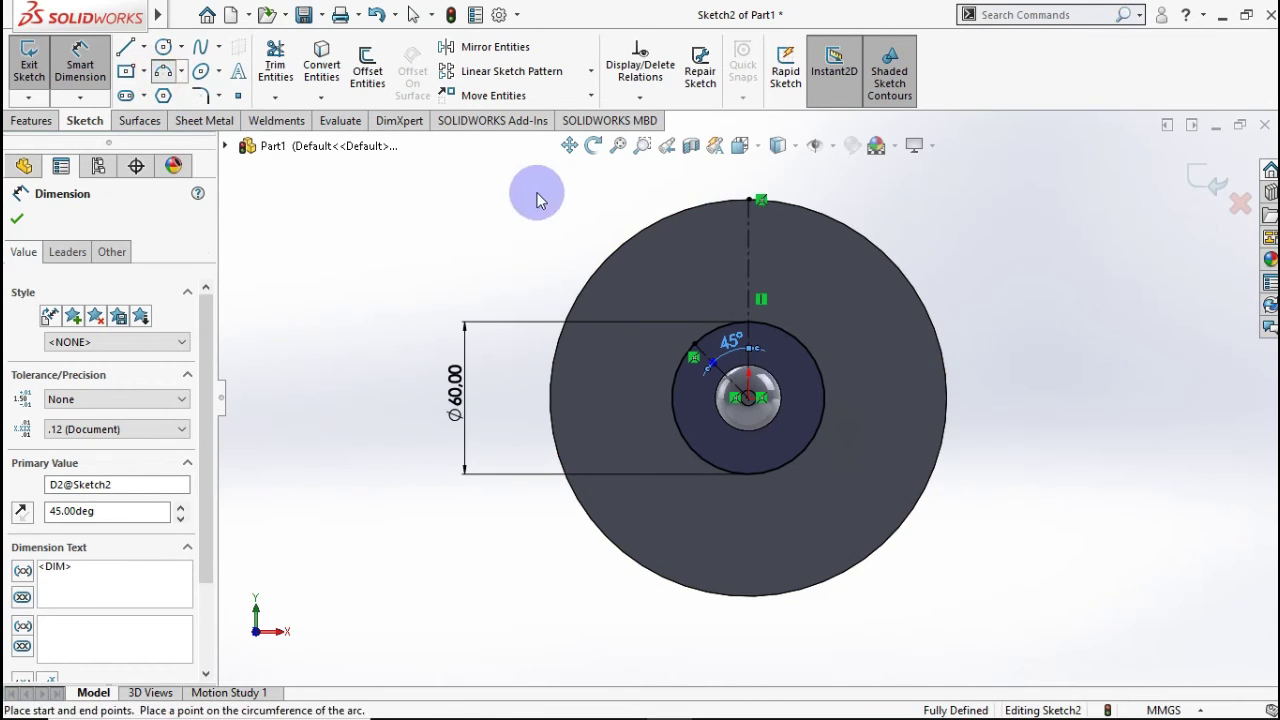
{"action": "left_click", "coordinate": [749, 201]}
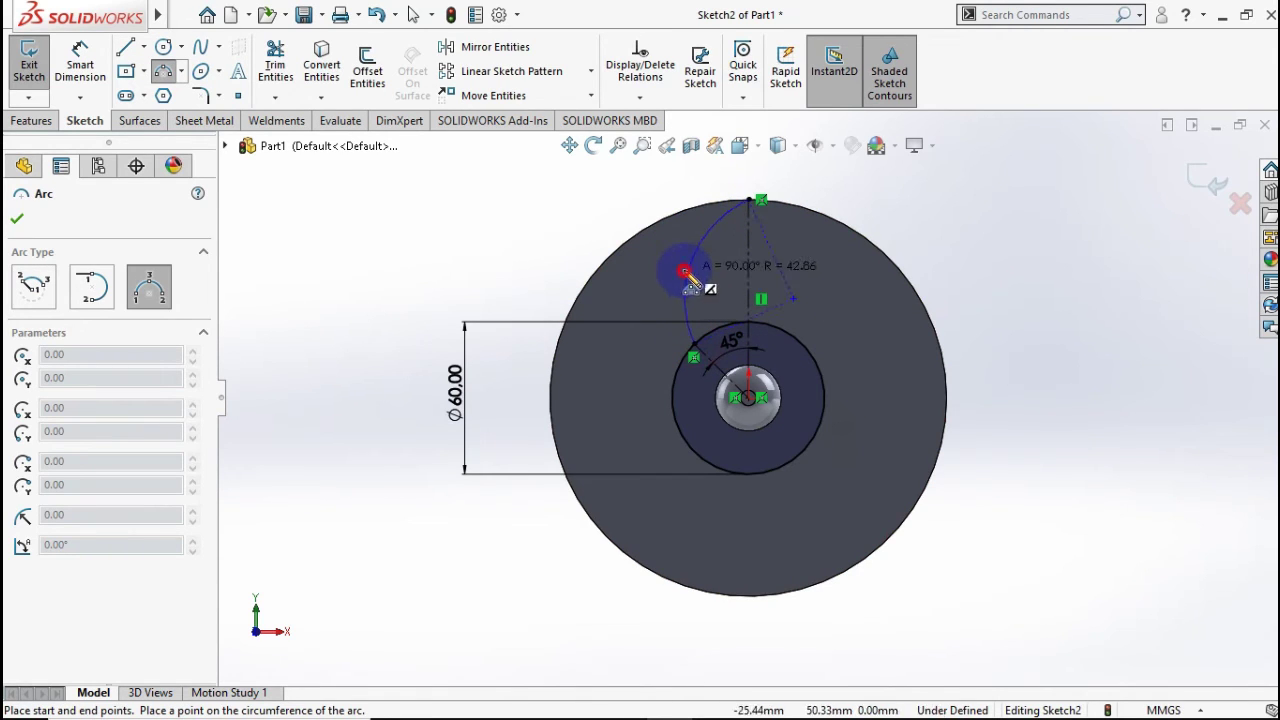
{"action": "left_click", "coordinate": [683, 271]}
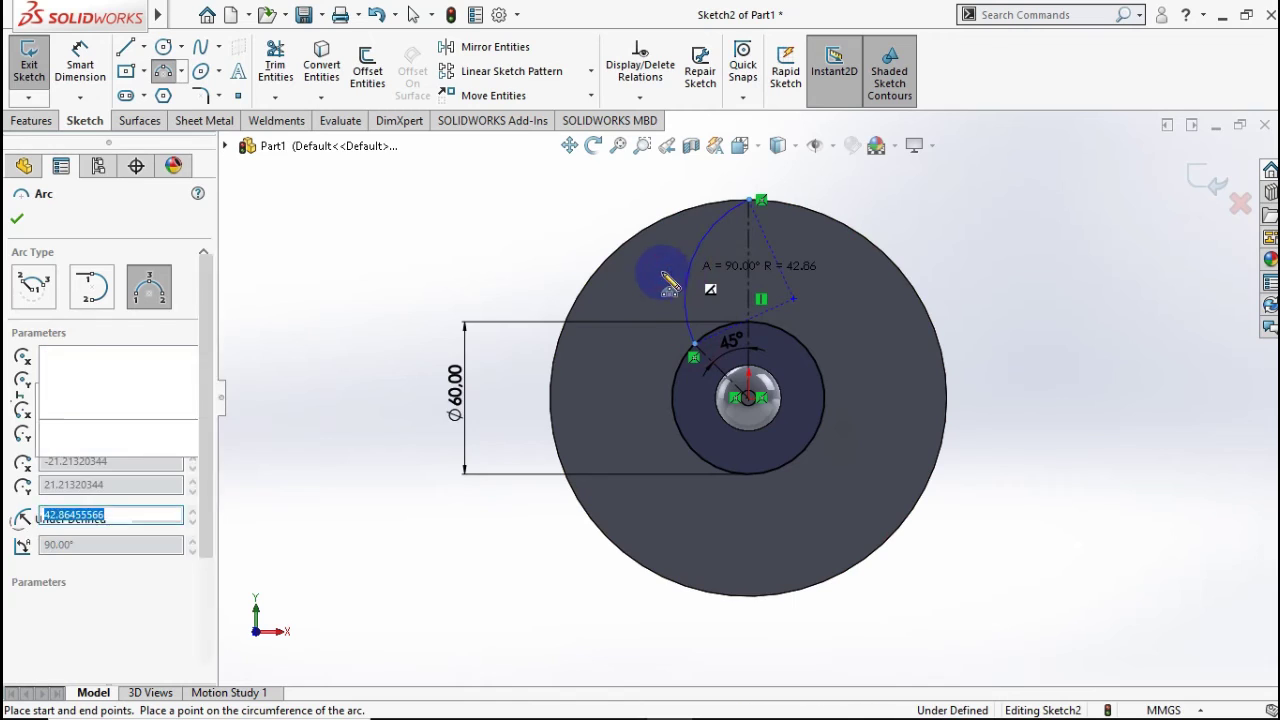
{"action": "left_click", "coordinate": [86, 62]}
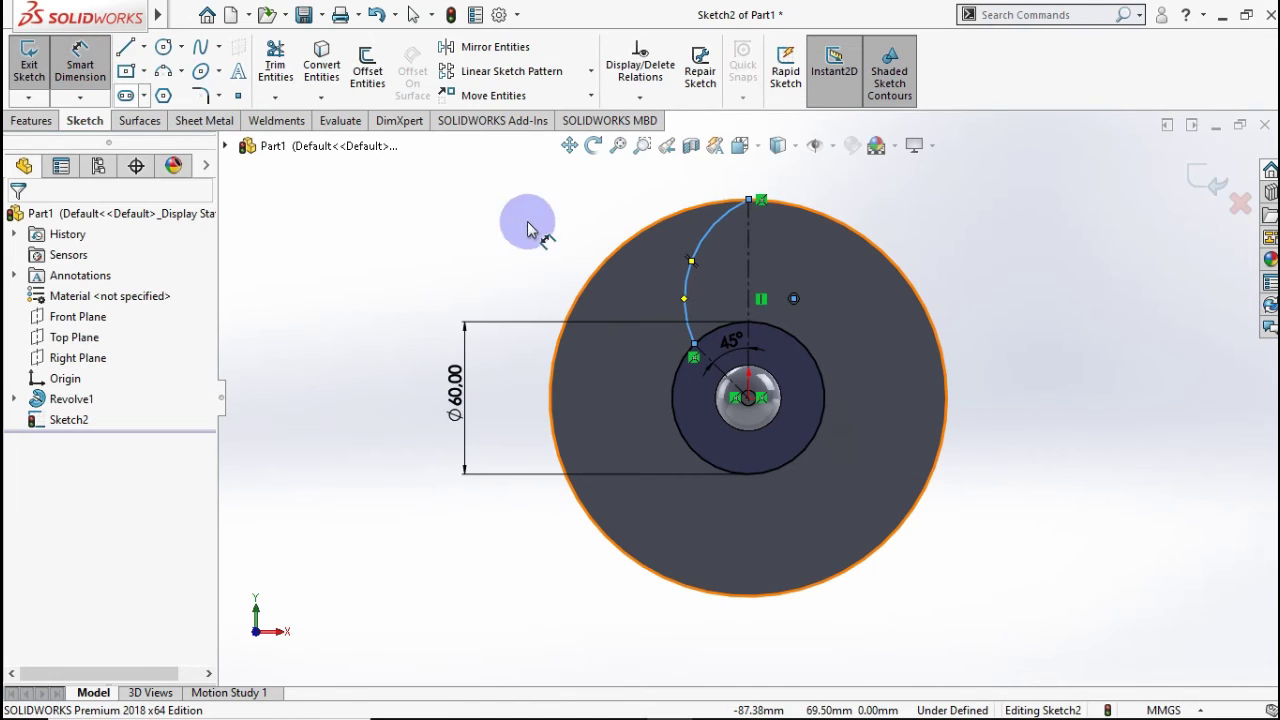
{"action": "left_click", "coordinate": [716, 263]}
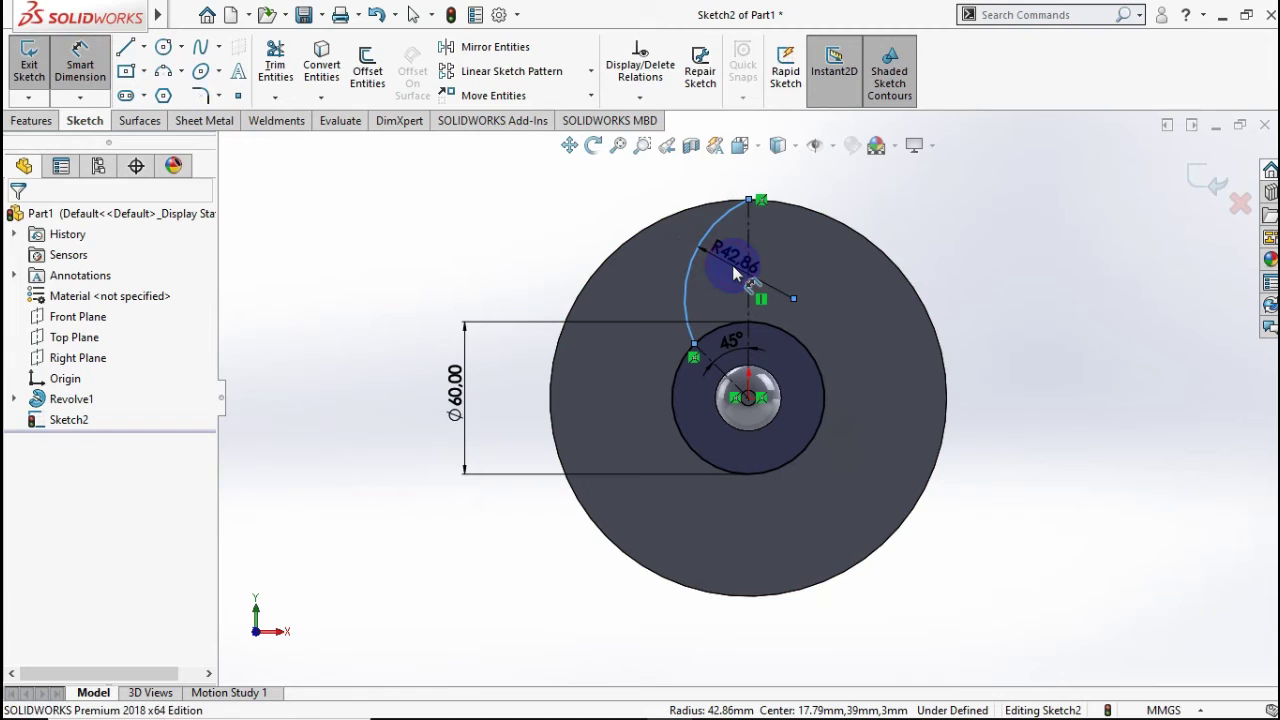
{"action": "left_click", "coordinate": [735, 273]}
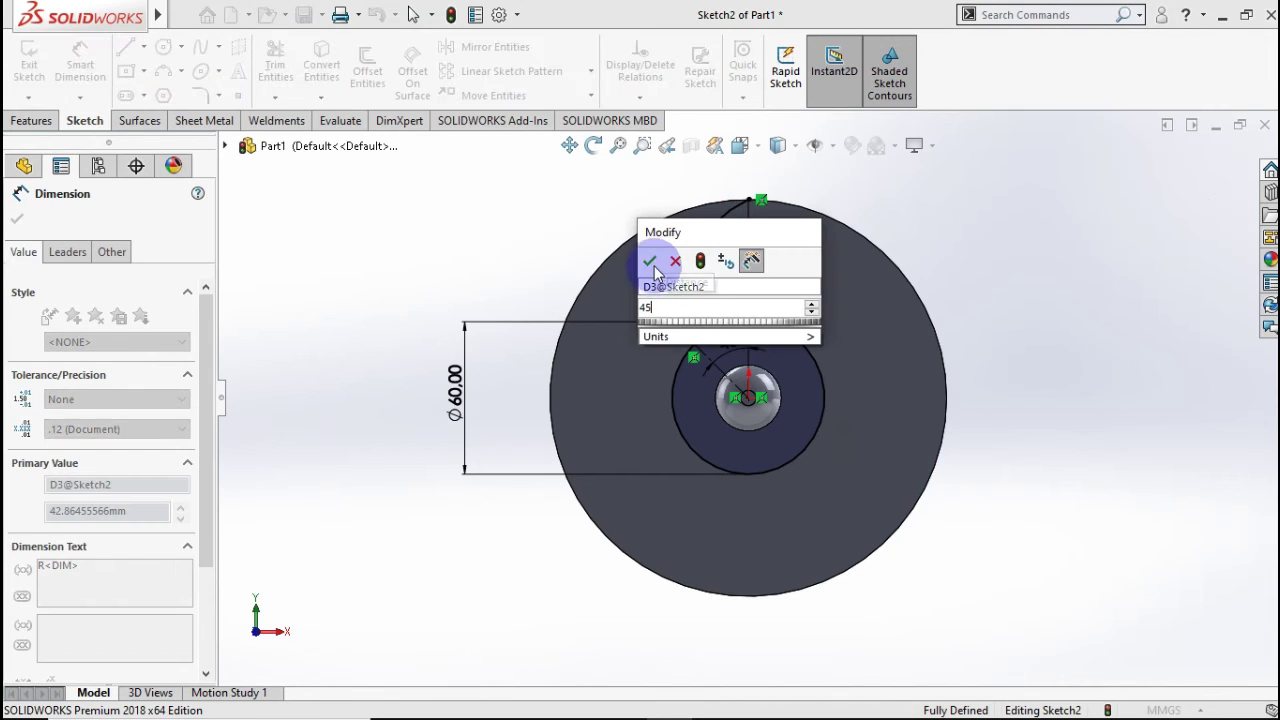
{"action": "left_click", "coordinate": [654, 262]}
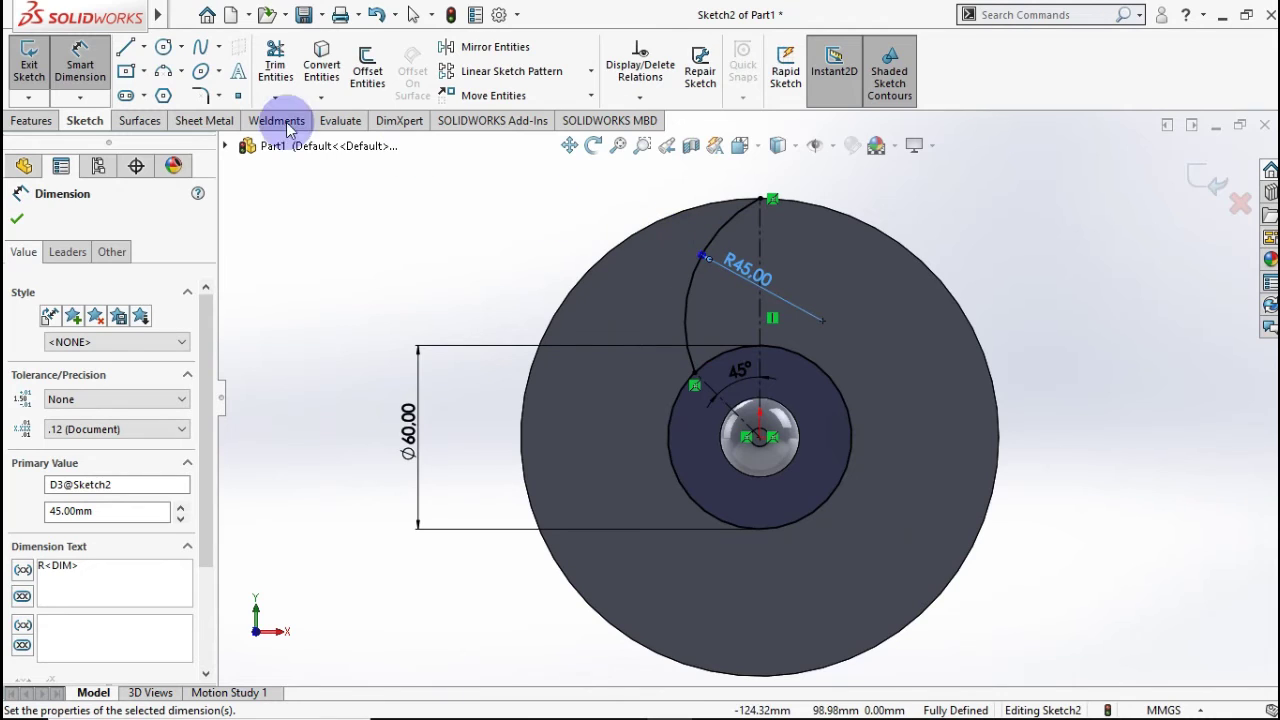
Offset the R45 arc 4 mm toward the inside to form the blade's second edge.
{"action": "left_click", "coordinate": [366, 70]}
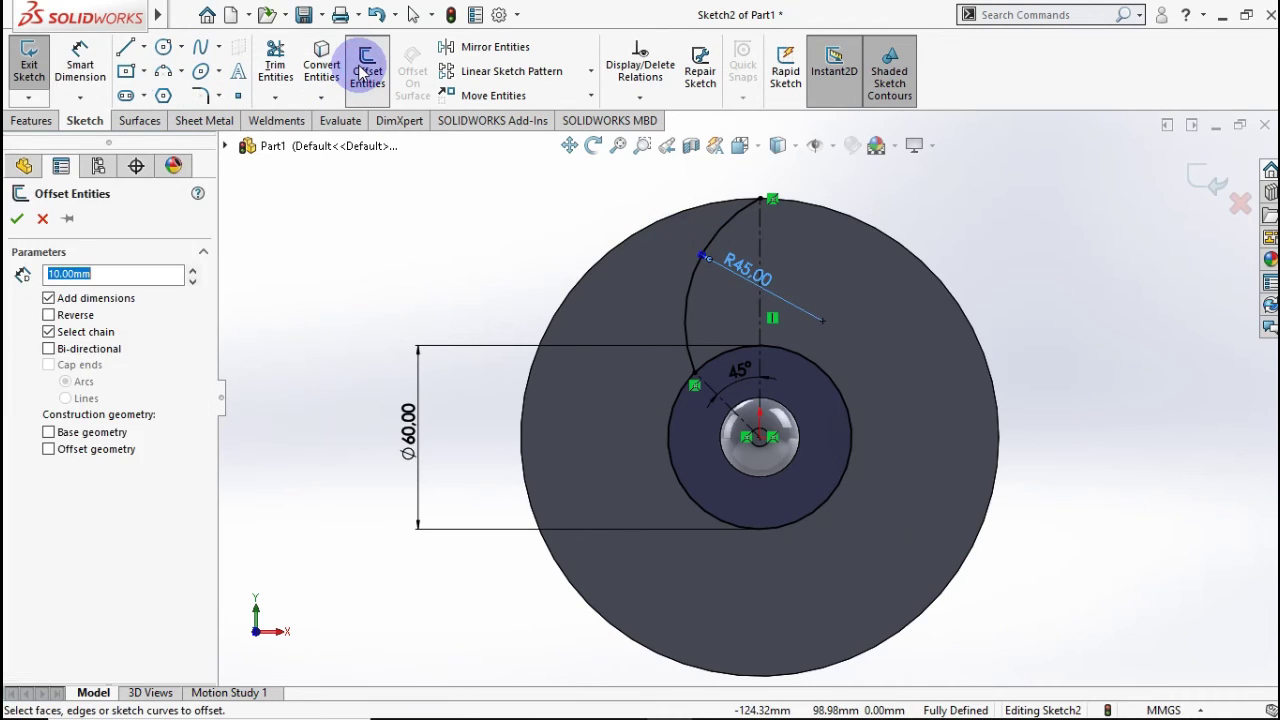
{"action": "left_click", "coordinate": [726, 235]}
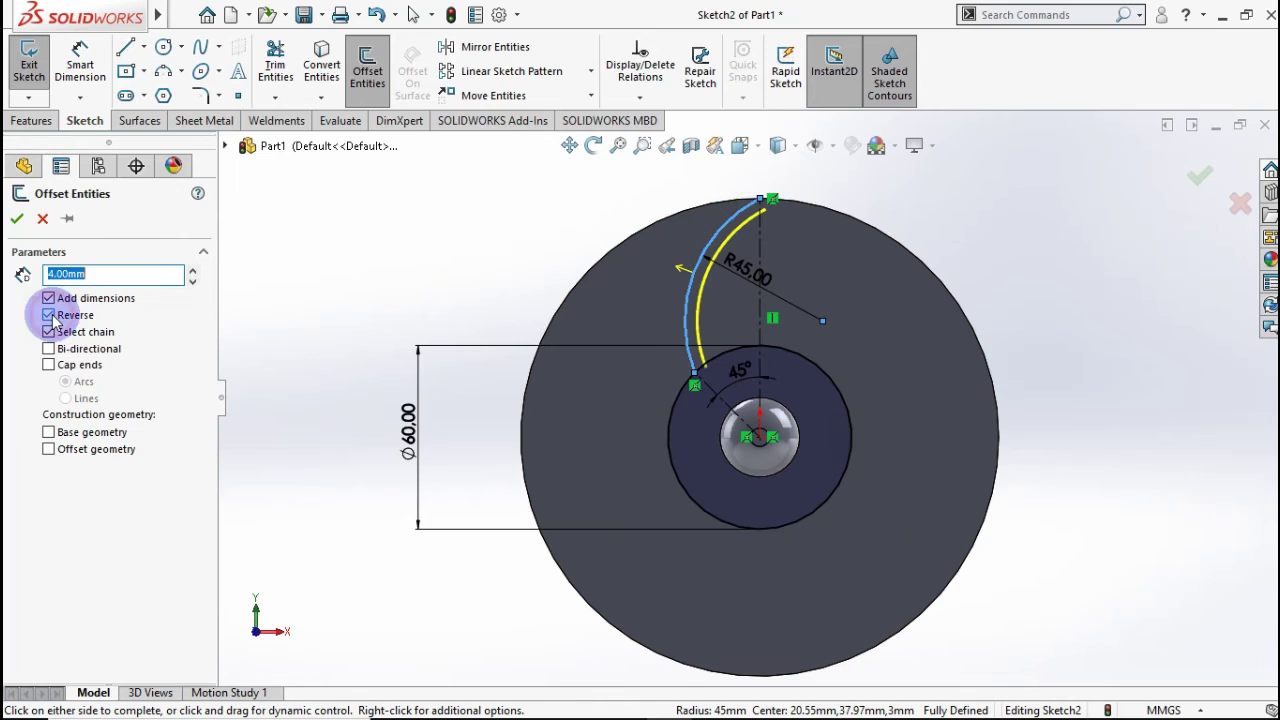
{"action": "left_click", "coordinate": [16, 220]}
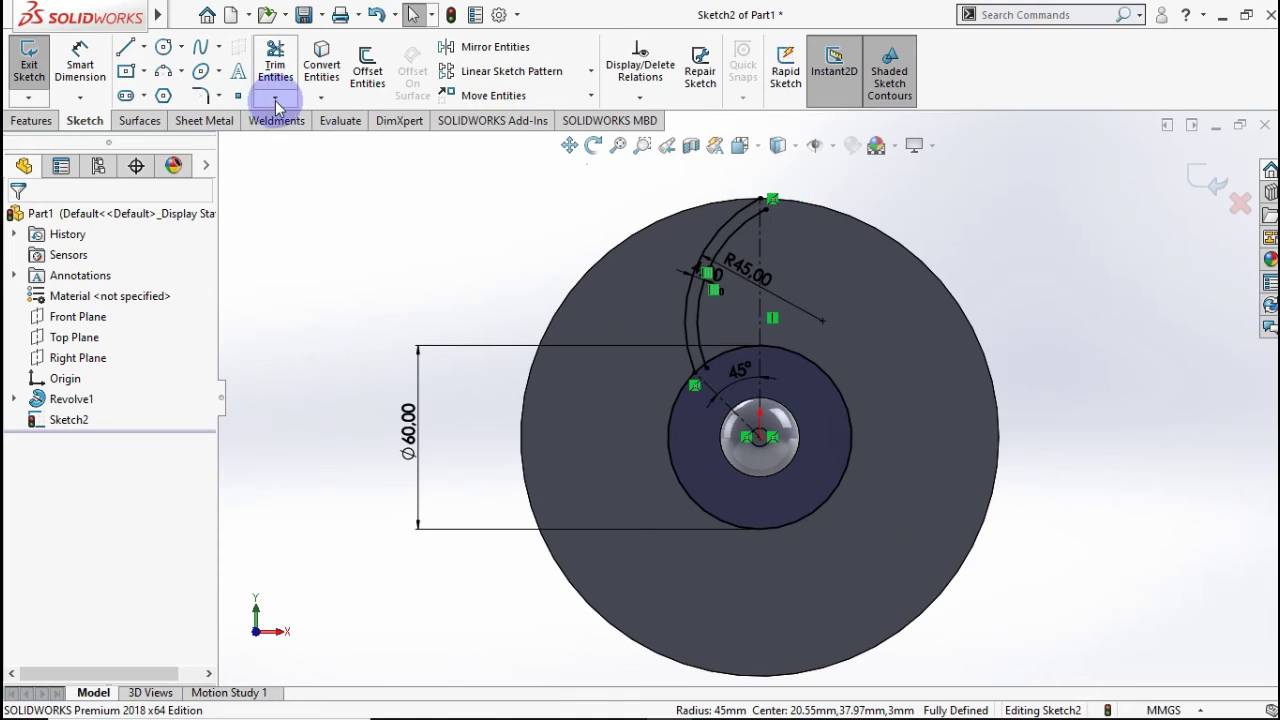
Convert the disc's outer circle edge into sketch geometry.
{"action": "left_click", "coordinate": [646, 234]}
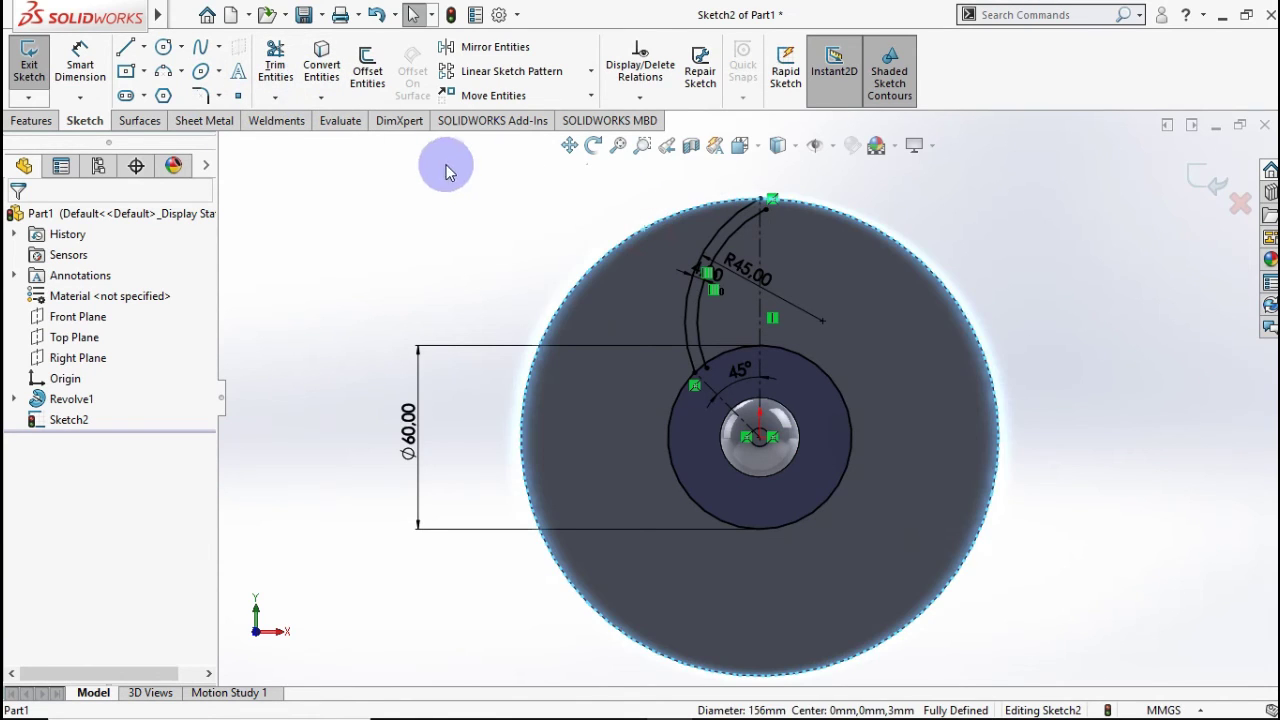
{"action": "left_click", "coordinate": [333, 63]}
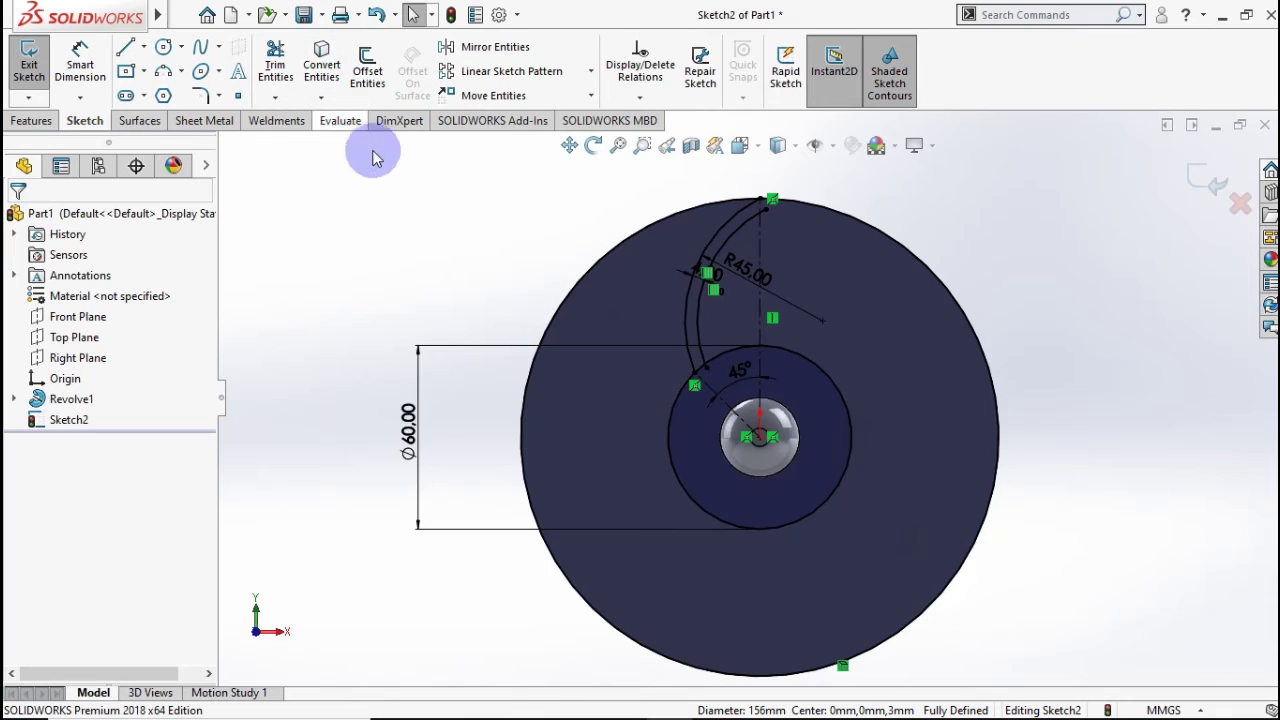
{"action": "left_click", "coordinate": [285, 102]}
{"action": "left_click", "coordinate": [290, 114]}
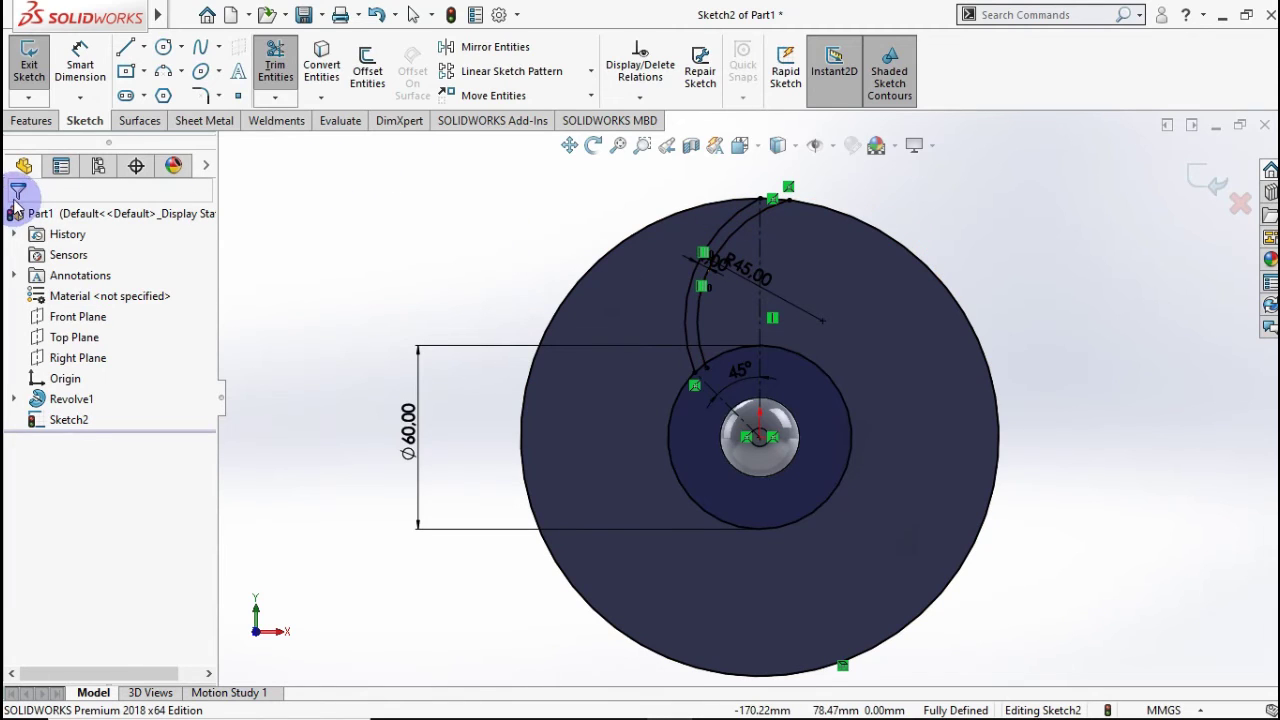
{"action": "left_click", "coordinate": [289, 90]}
{"action": "left_click", "coordinate": [295, 119]}
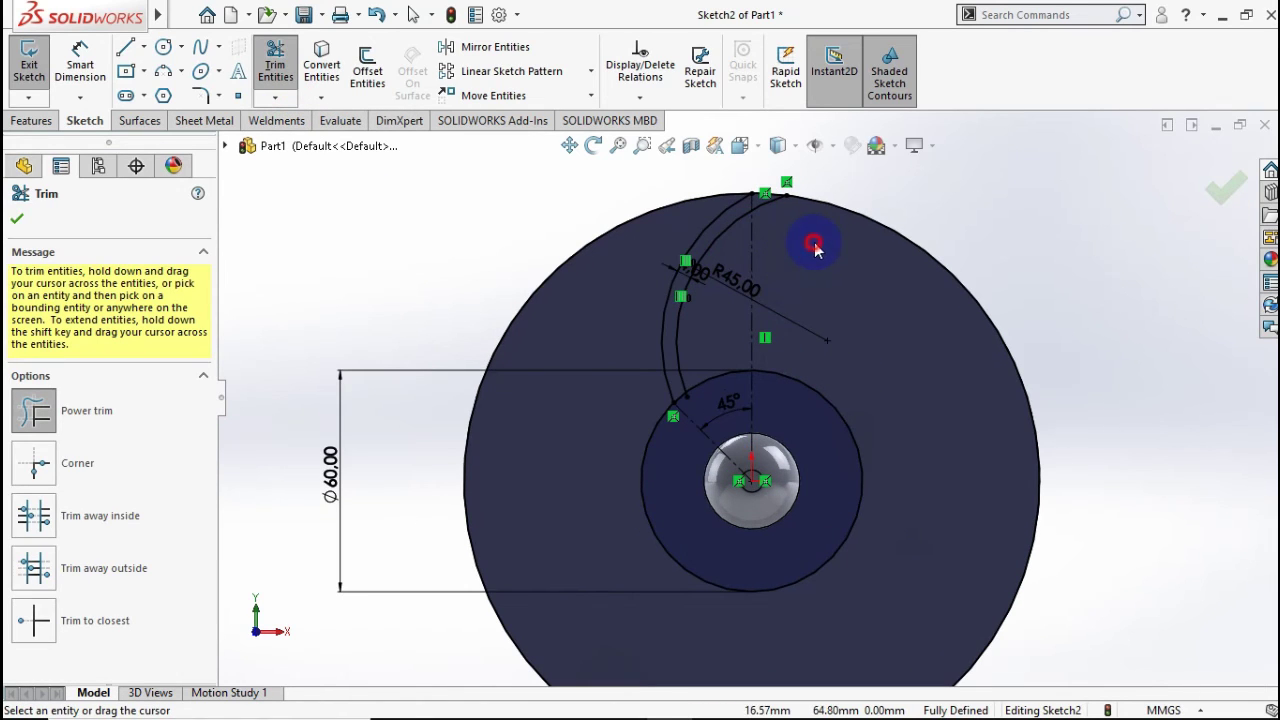
Trim away the 60 mm circle and leftover segments, leaving a closed blade outline between the arcs.
{"action": "left_click_drag", "start_coordinate": [813, 242], "coordinate": [862, 199]}
{"action": "scroll", "coordinate": [862, 199], "scroll_direction": "down", "scroll_amount": 1}
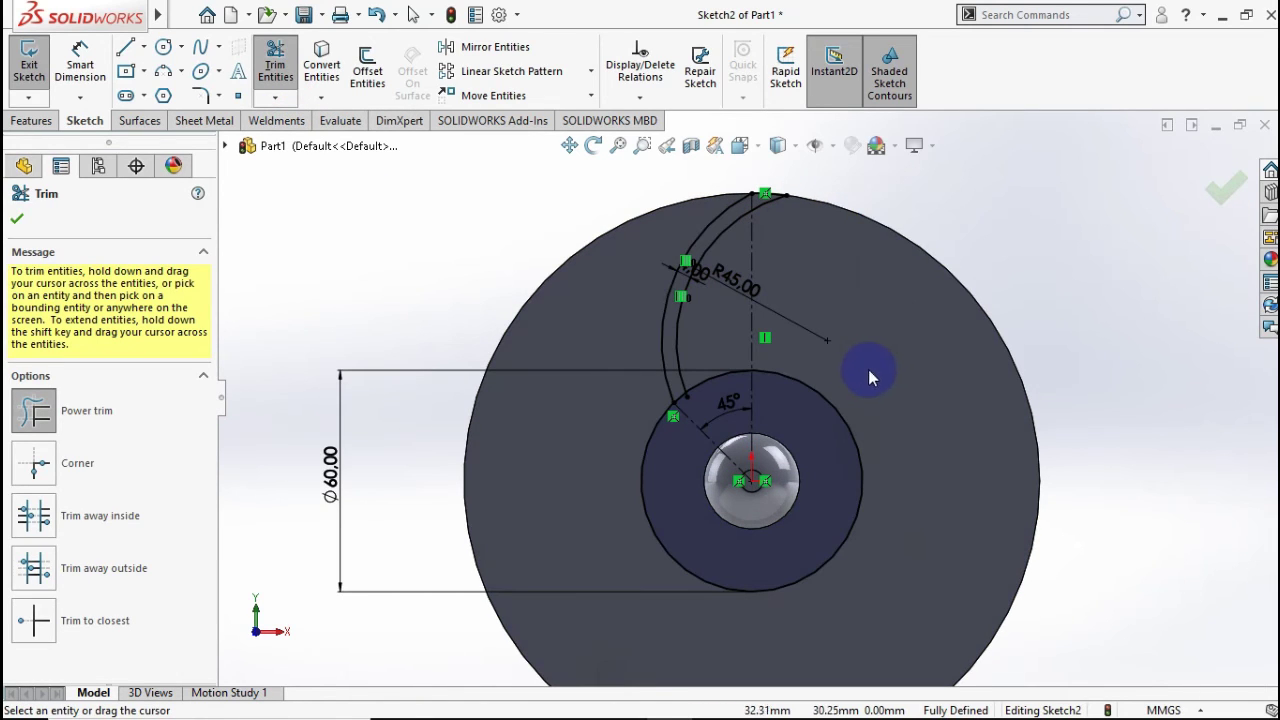
{"action": "scroll", "coordinate": [741, 390], "scroll_direction": "down", "scroll_amount": 2}
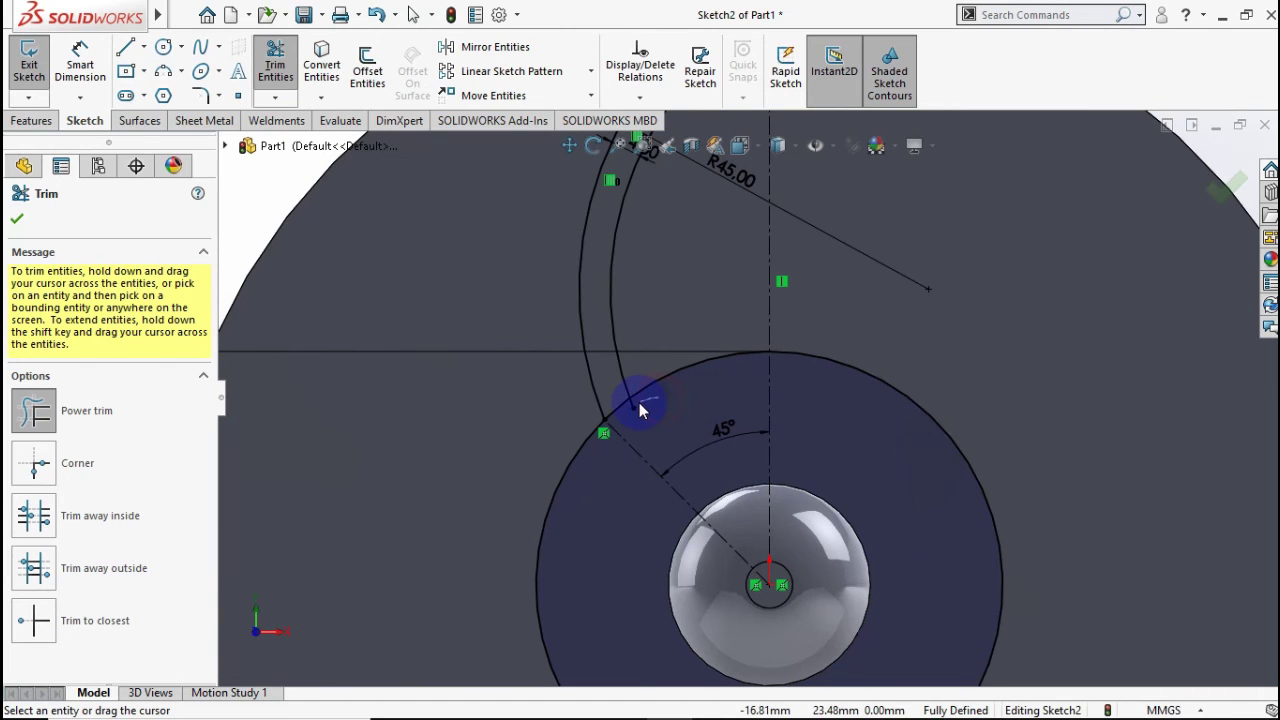
{"action": "scroll", "coordinate": [884, 431], "scroll_direction": "up", "scroll_amount": 2}
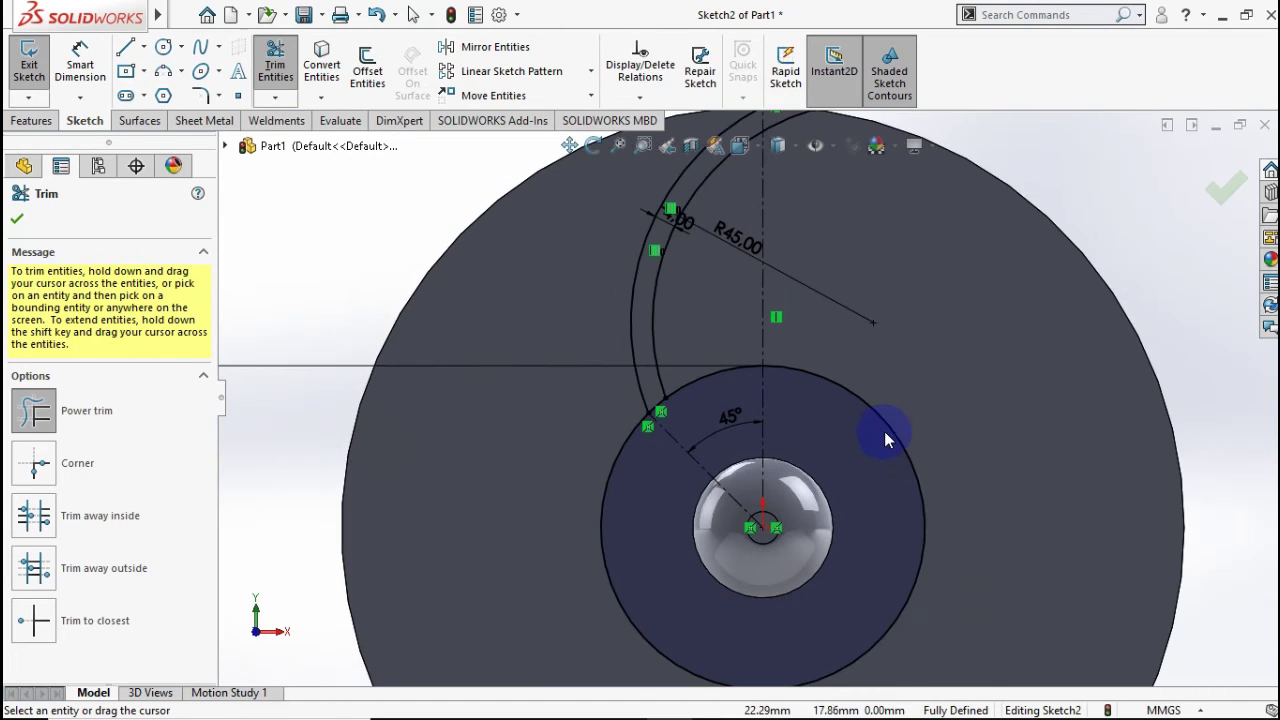
{"action": "scroll", "coordinate": [881, 443], "scroll_direction": "up", "scroll_amount": 1}
{"action": "left_click_drag", "start_coordinate": [817, 437], "coordinate": [849, 403]}
{"action": "left_click_drag", "start_coordinate": [737, 407], "coordinate": [733, 386]}
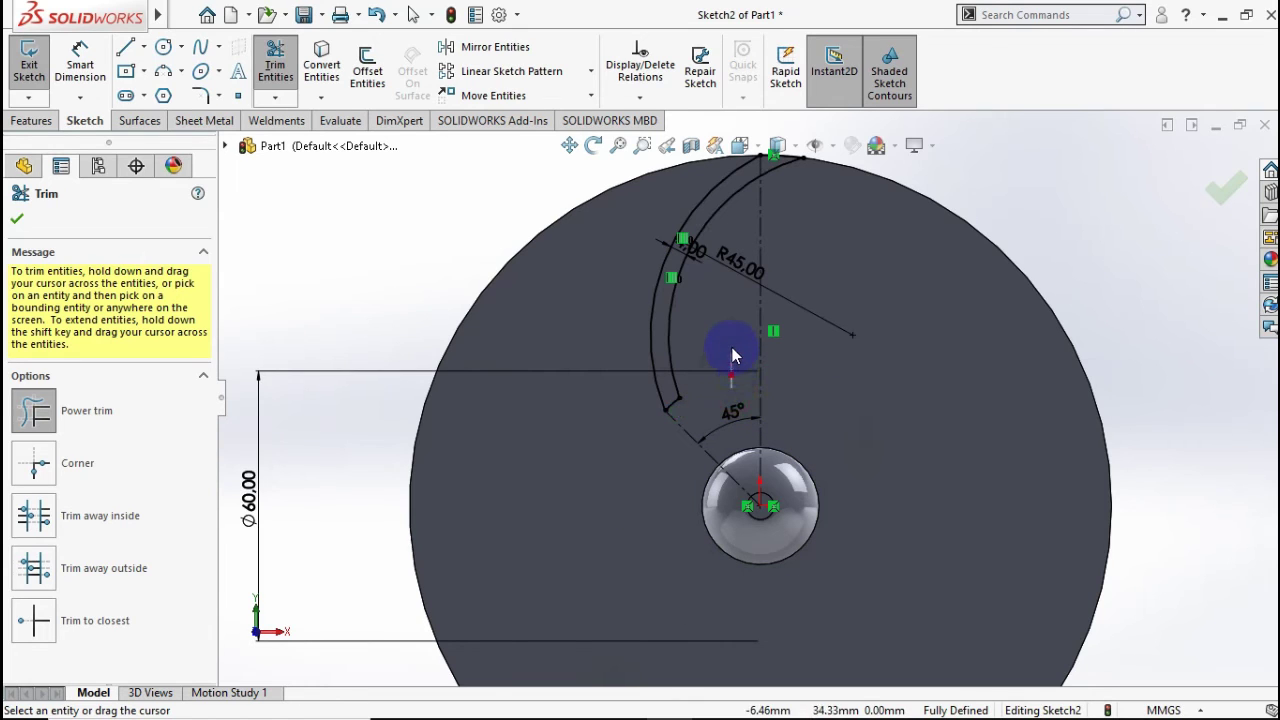
{"action": "scroll", "coordinate": [760, 290], "scroll_direction": "up", "scroll_amount": 3}
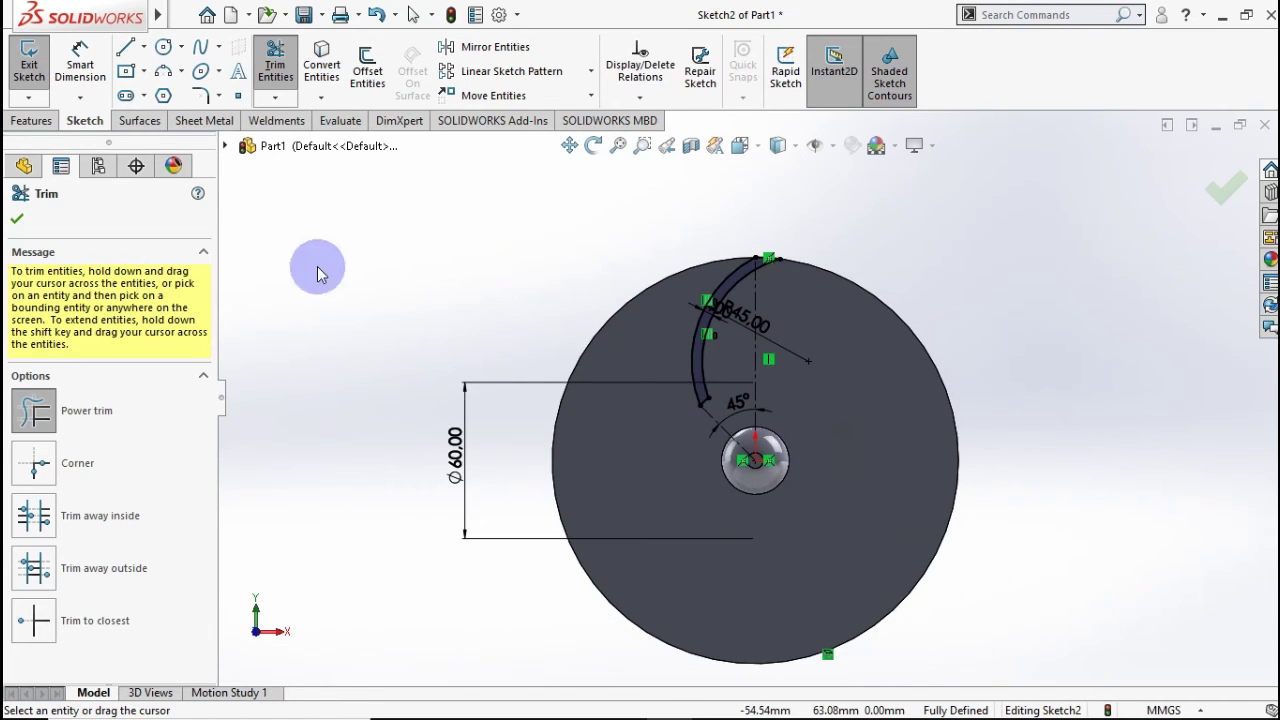
{"action": "left_click", "coordinate": [24, 165]}
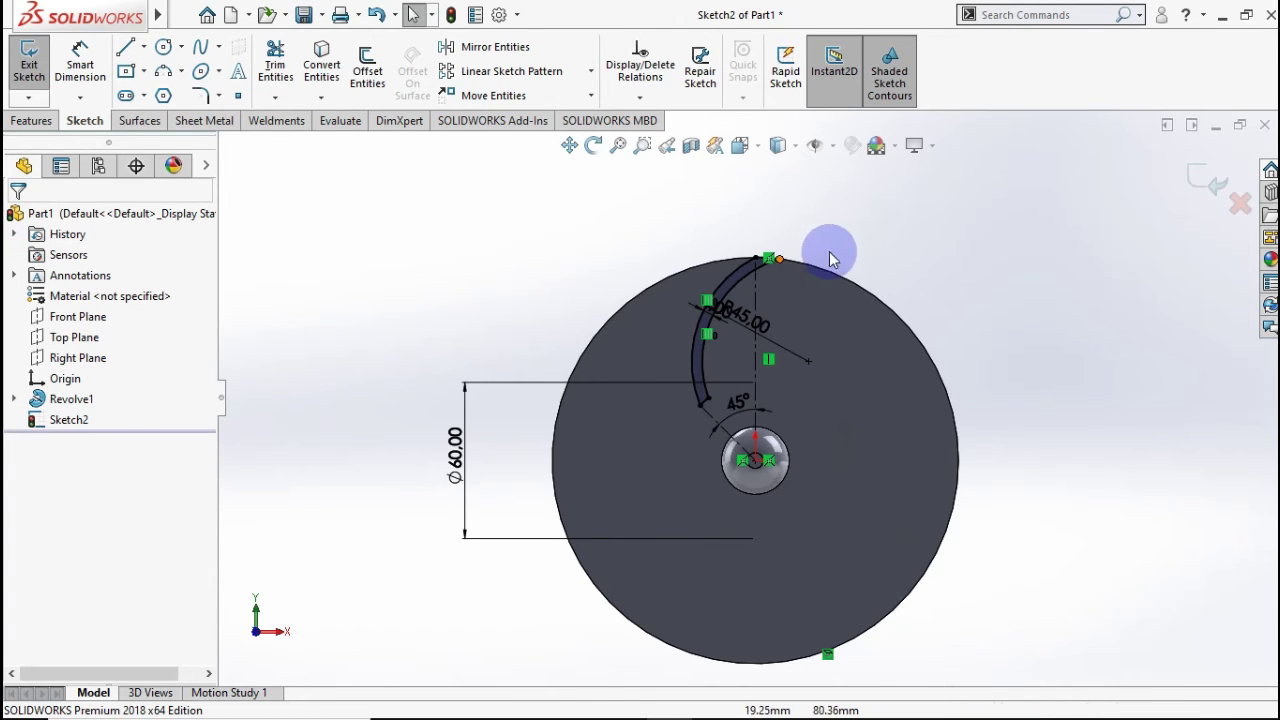
{"action": "left_click", "coordinate": [30, 120]}
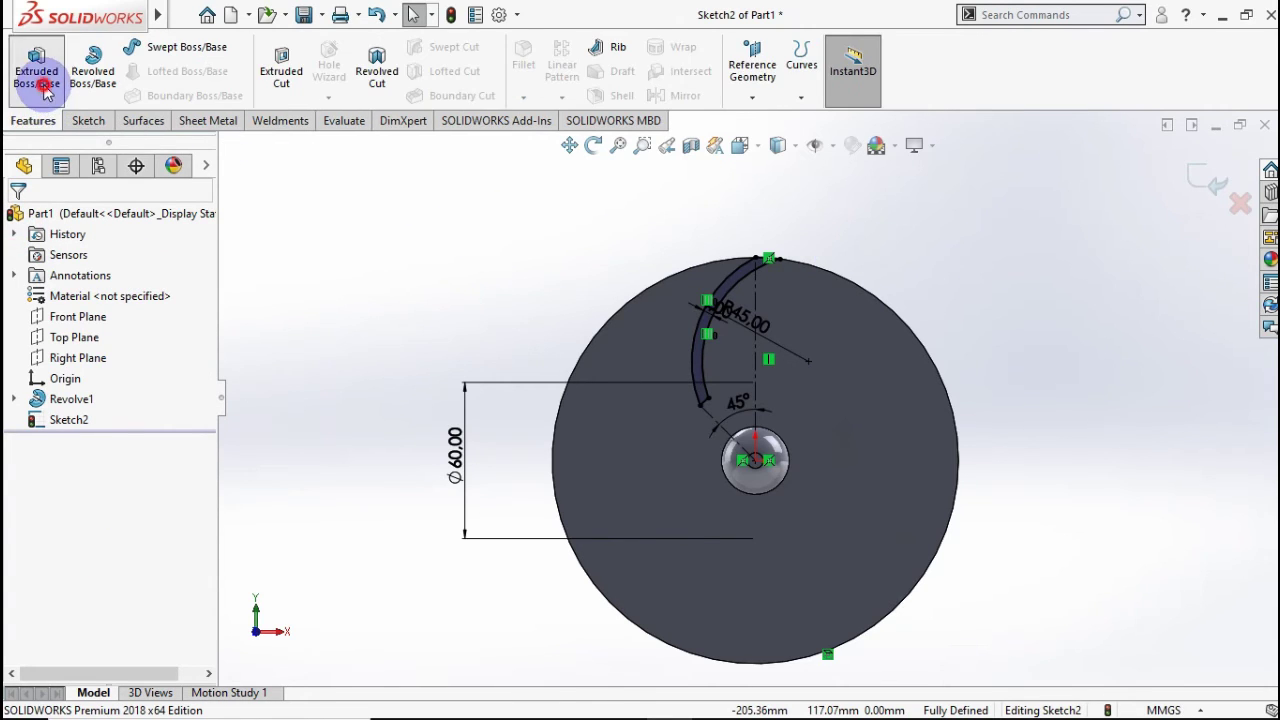
Extrude the curved blade sketch 40 mm from the disc face as Boss-Extrude1.
{"action": "left_click", "coordinate": [38, 80]}
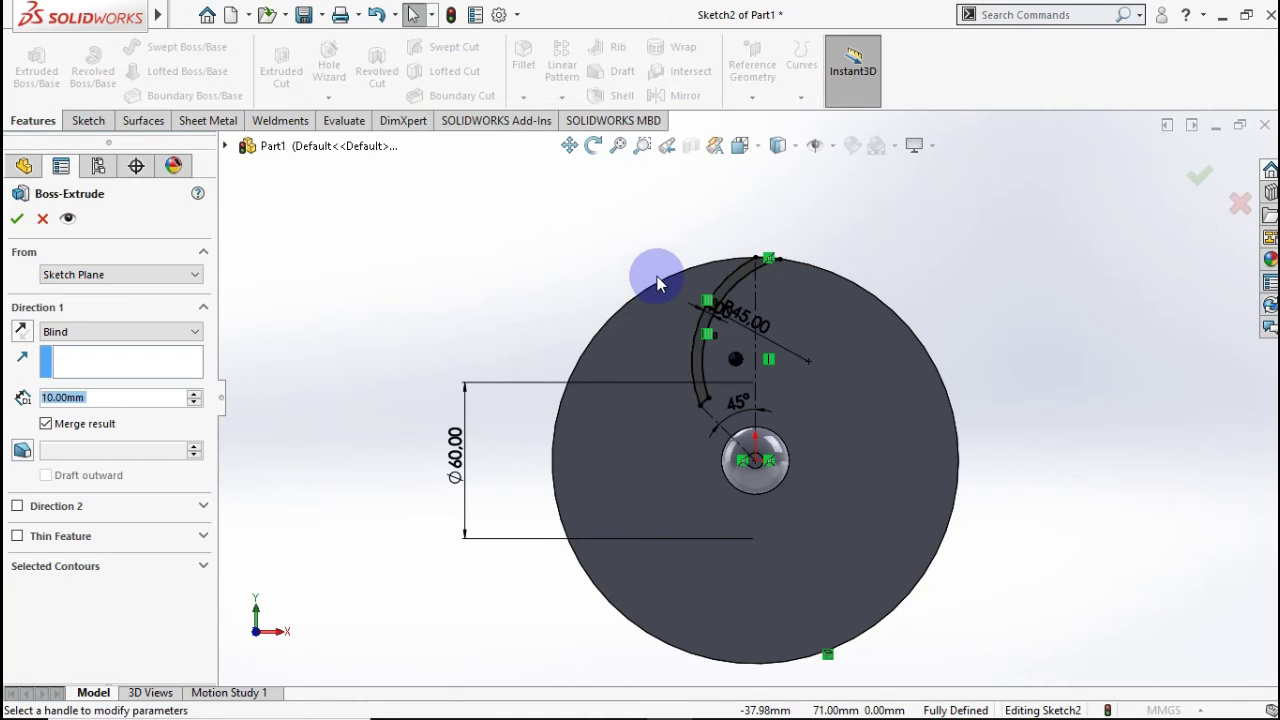
{"action": "mouse_move", "coordinate": [674, 251]}
{"action": "middle_mouse_down"}
{"action": "mouse_move", "coordinate": [611, 271]}
{"action": "mouse_move", "coordinate": [591, 343]}
{"action": "mouse_move", "coordinate": [634, 294]}
{"action": "mouse_move", "coordinate": [594, 263]}
{"action": "mouse_move", "coordinate": [560, 294]}
{"action": "middle_mouse_up"}
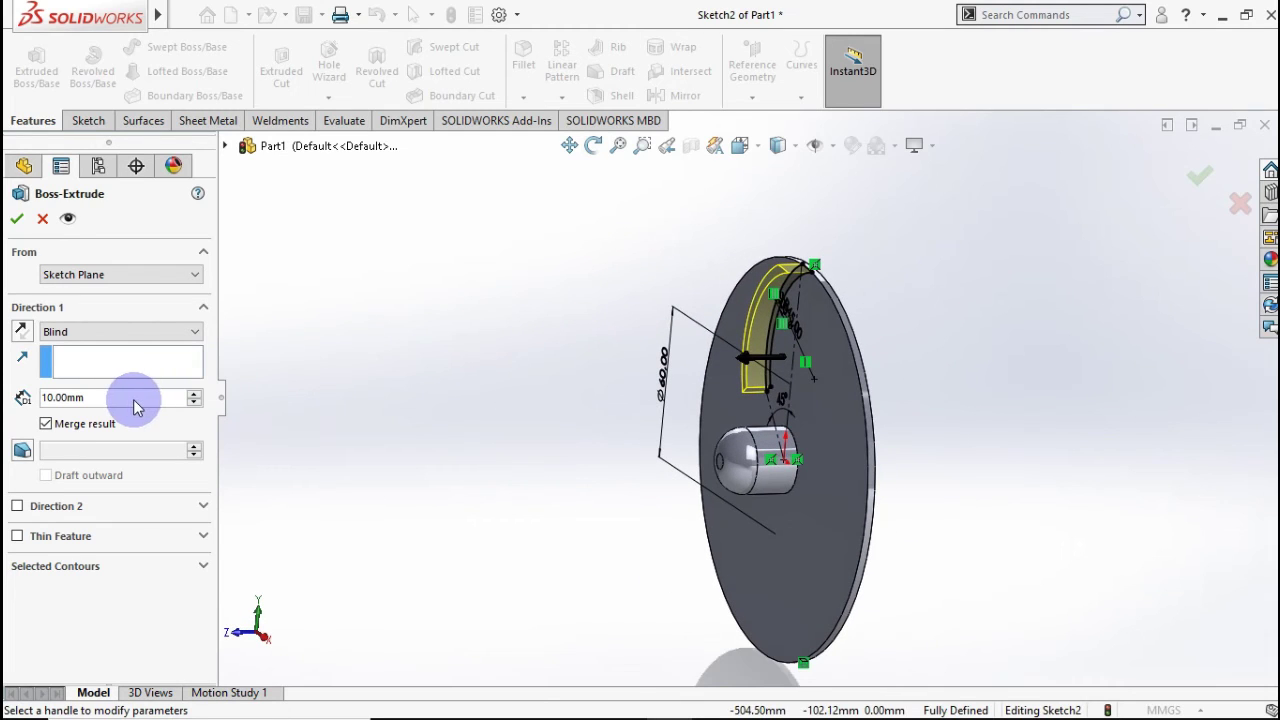
{"action": "type", "text": "40"}
{"action": "left_click", "coordinate": [323, 336]}
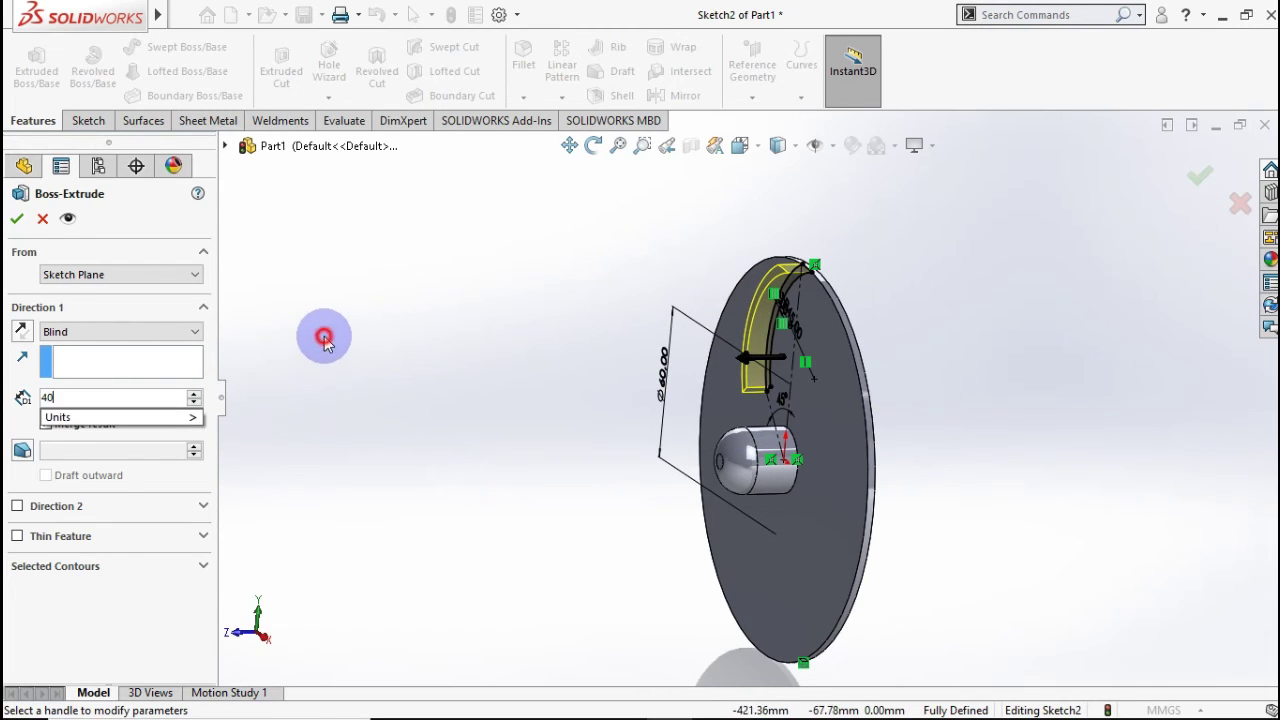
{"action": "middle_click_drag", "start_coordinate": [671, 391], "coordinate": [529, 423]}
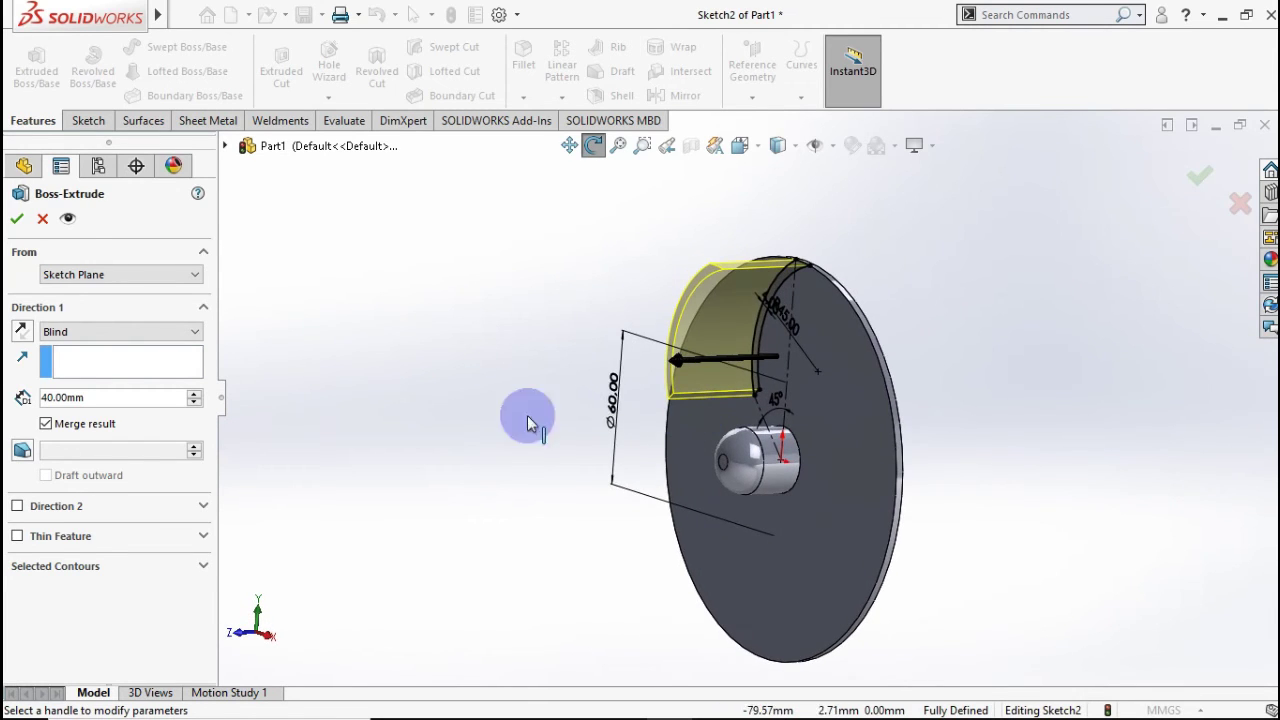
{"action": "left_click", "coordinate": [18, 222]}
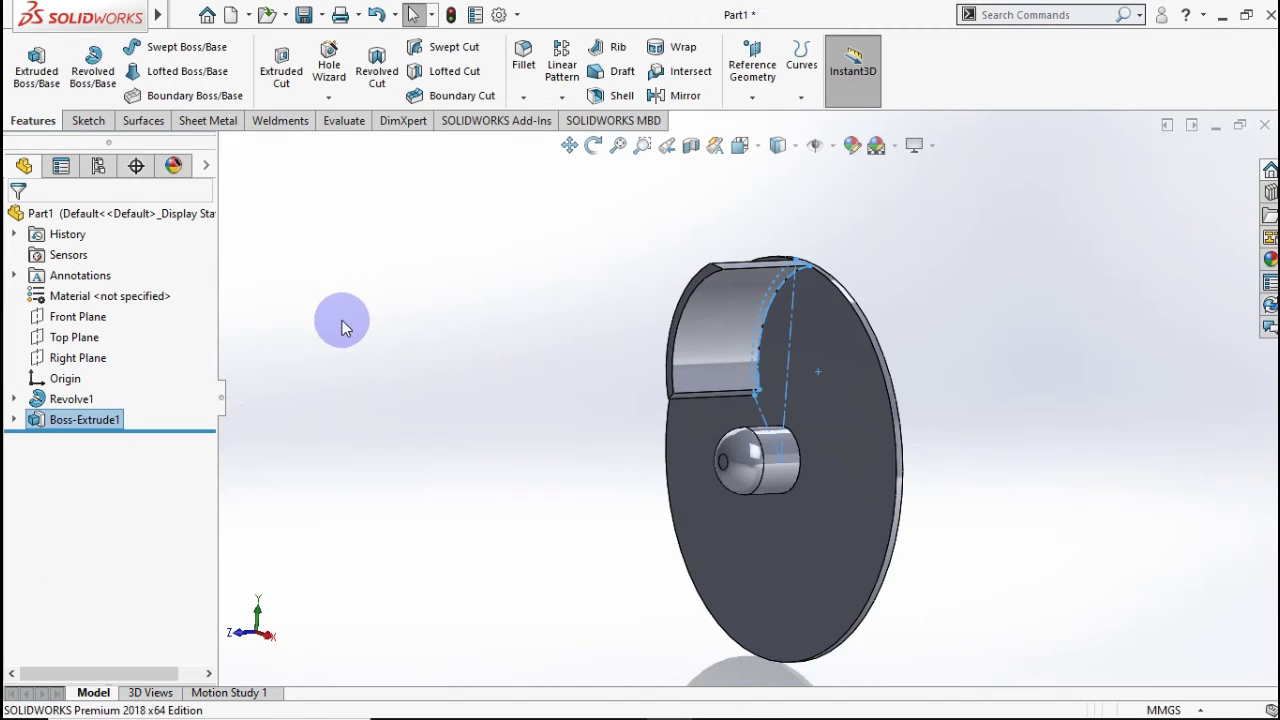
{"action": "left_click", "coordinate": [560, 285]}
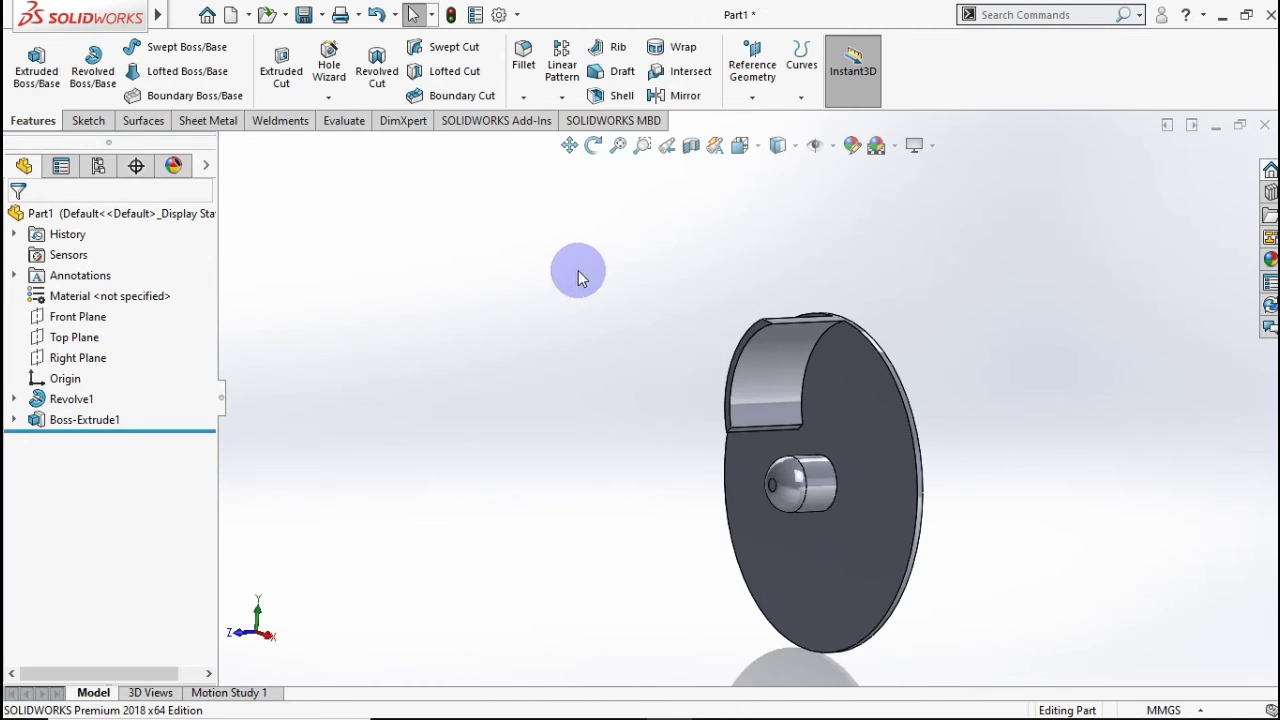
{"action": "middle_click_drag", "start_coordinate": [580, 274], "coordinate": [615, 308]}
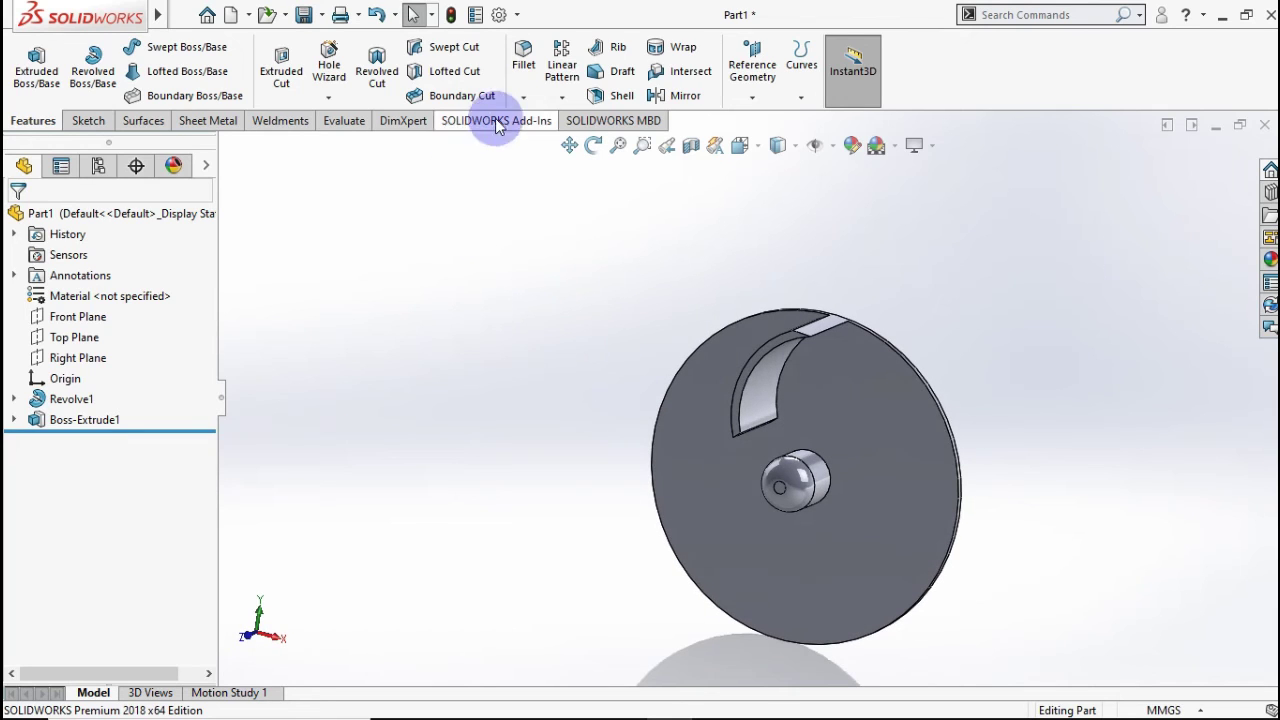
Circular-pattern Boss-Extrude1 around the disc rim with 8 equally spaced instances over 360°.
{"action": "left_click", "coordinate": [561, 97]}
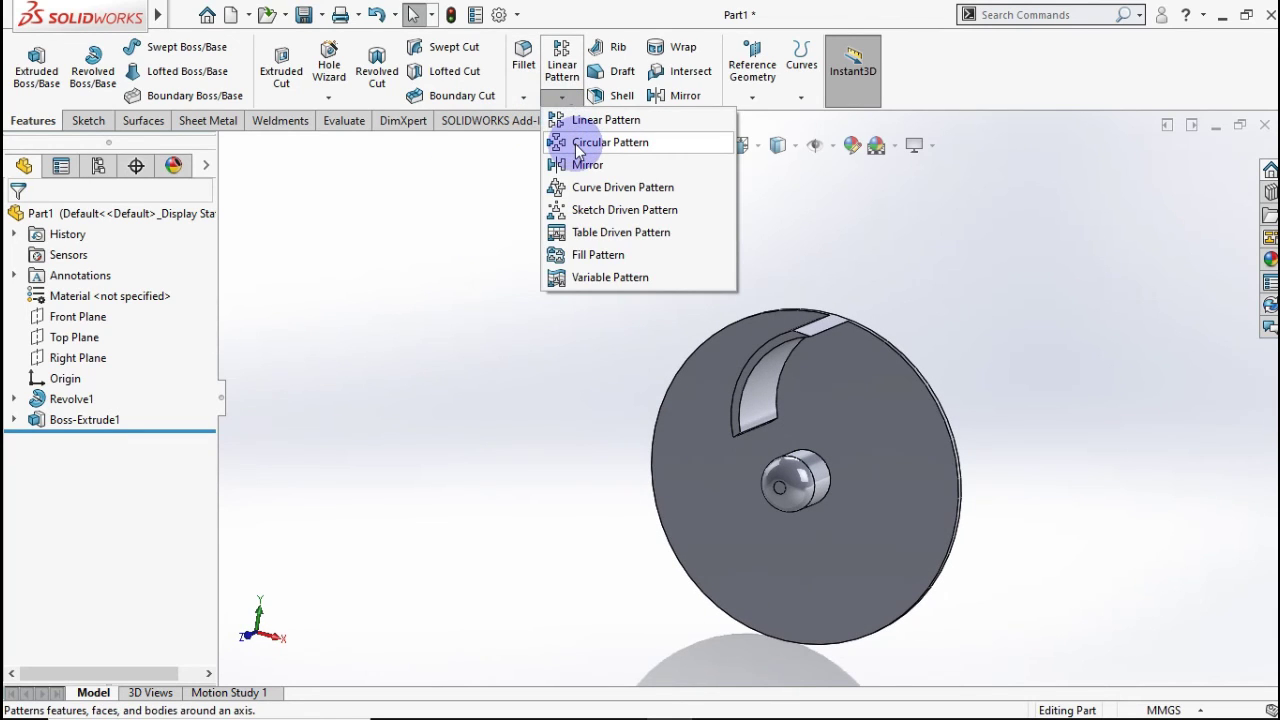
{"action": "left_click", "coordinate": [578, 143]}
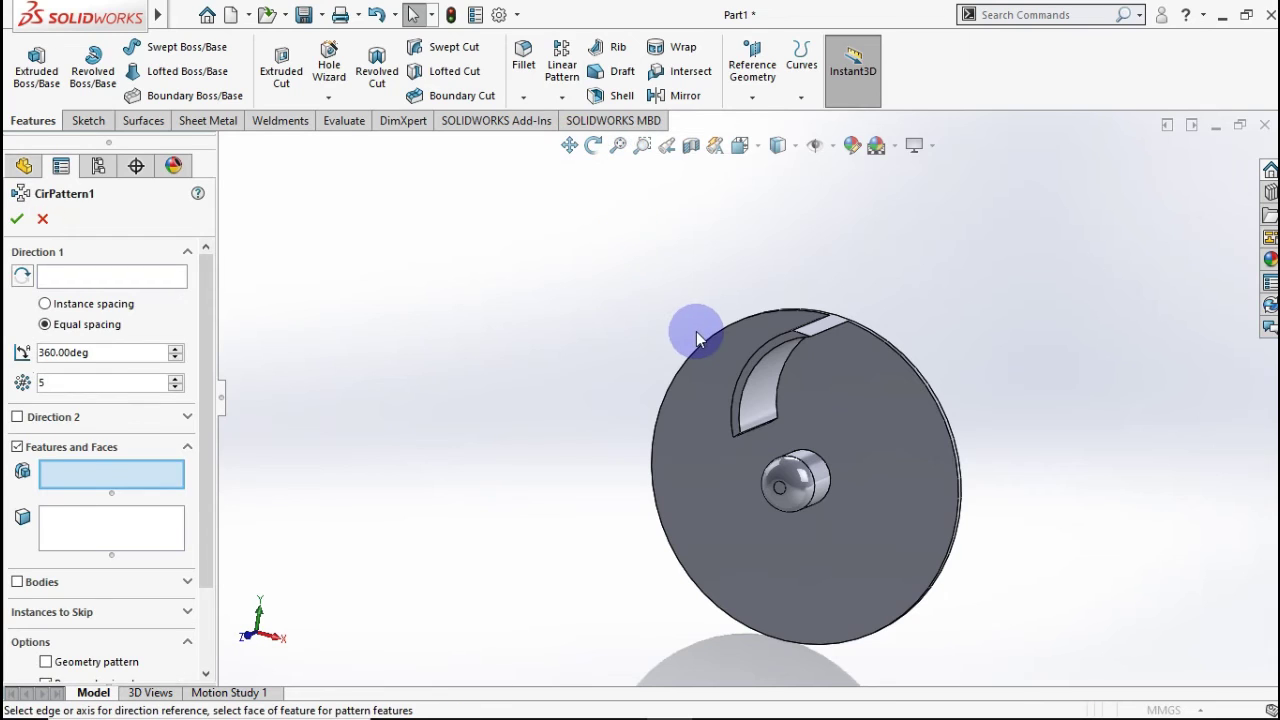
{"action": "left_click", "coordinate": [759, 377]}
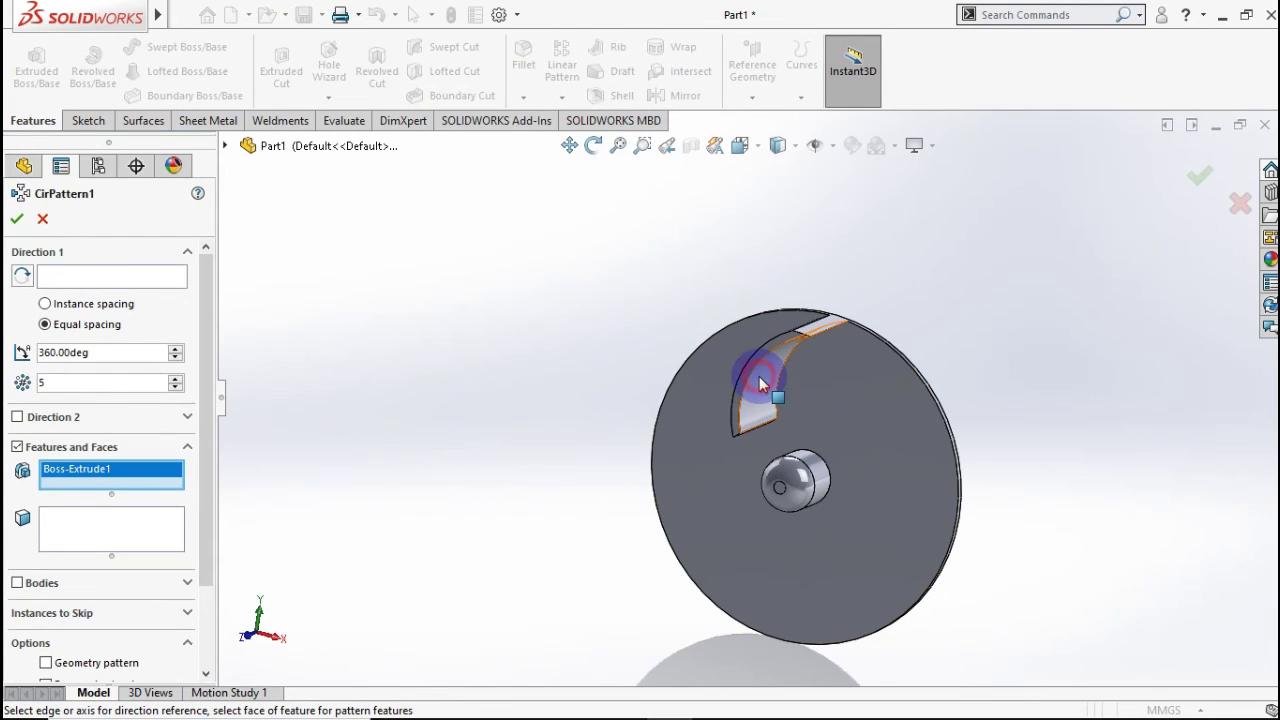
{"action": "left_click", "coordinate": [124, 287]}
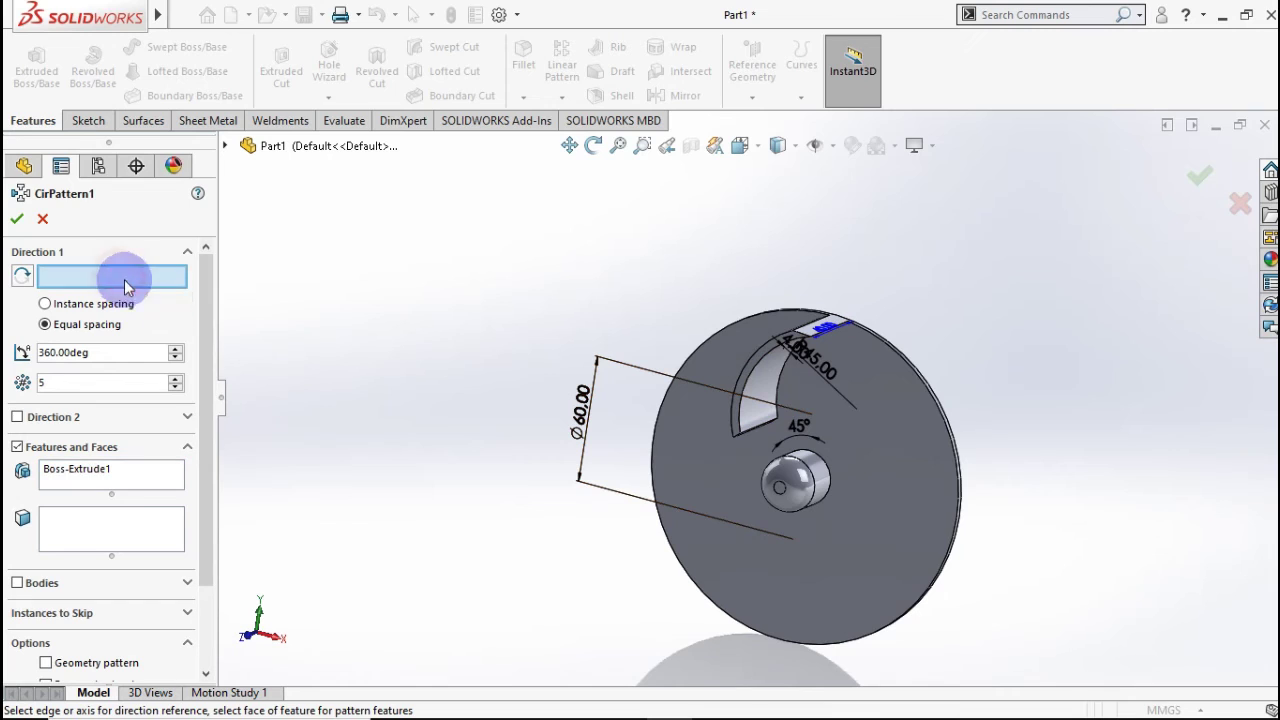
{"action": "left_click", "coordinate": [915, 373]}
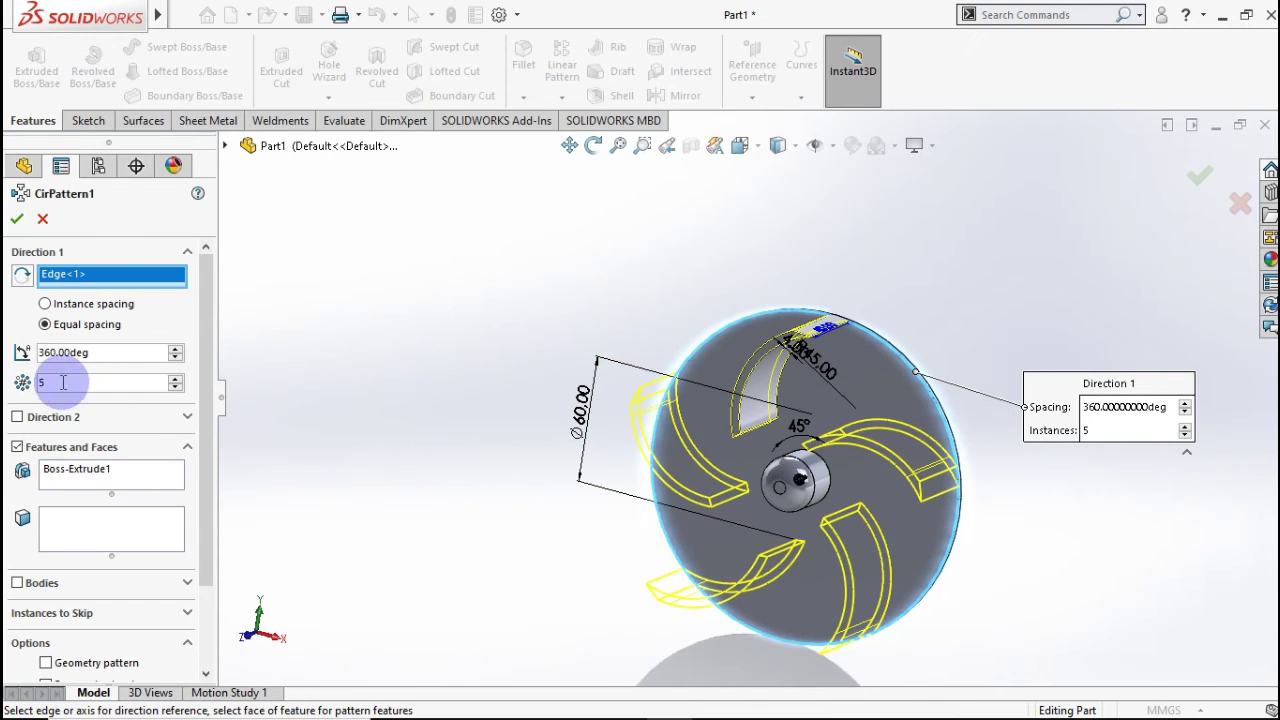
{"action": "type", "text": "8"}
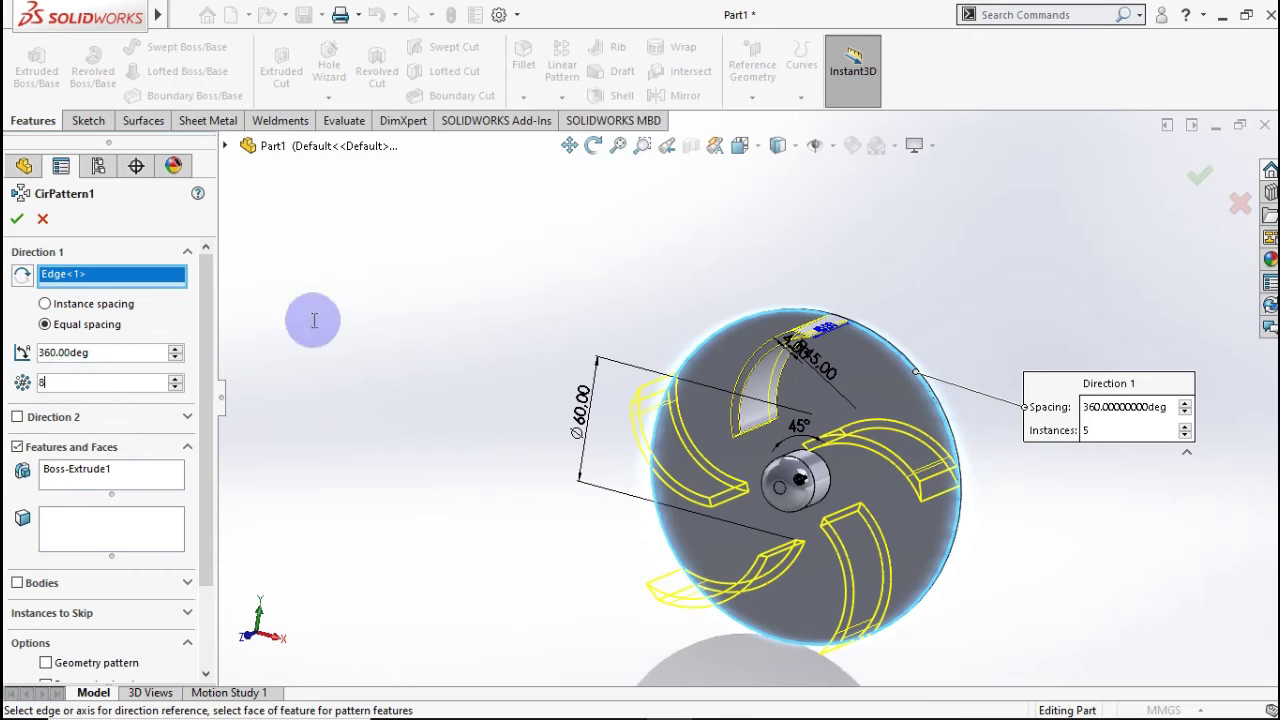
{"action": "mouse_move", "coordinate": [511, 360]}
{"action": "middle_mouse_down"}
{"action": "mouse_move", "coordinate": [543, 343]}
{"action": "mouse_move", "coordinate": [503, 371]}
{"action": "middle_mouse_up"}
{"action": "left_click", "coordinate": [17, 222]}
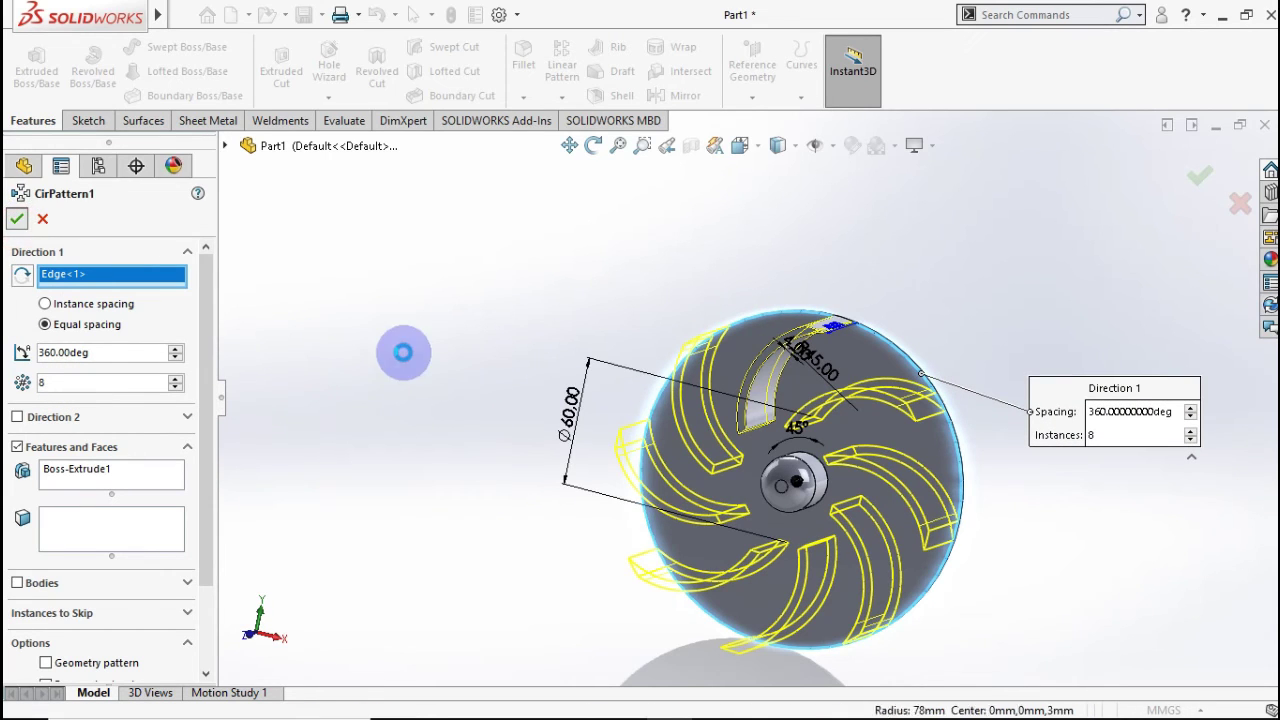
{"action": "left_click", "coordinate": [465, 393]}
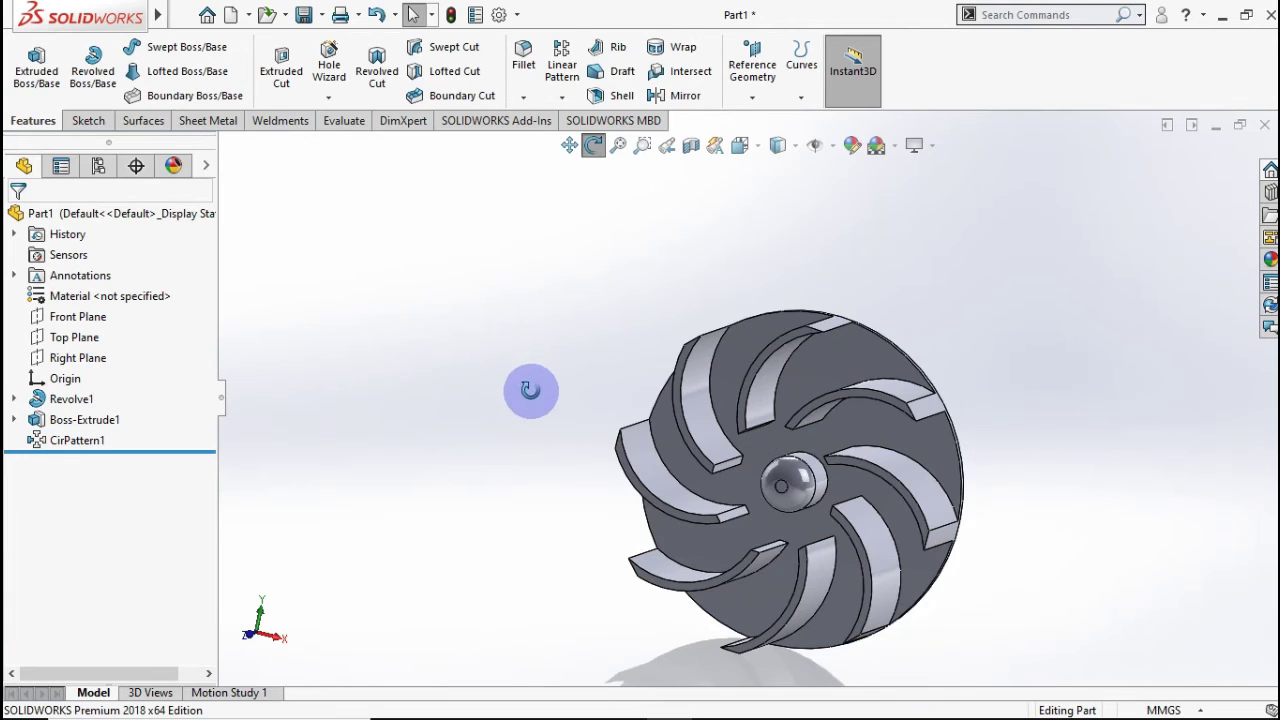
{"action": "middle_click_drag", "start_coordinate": [530, 390], "coordinate": [430, 401]}
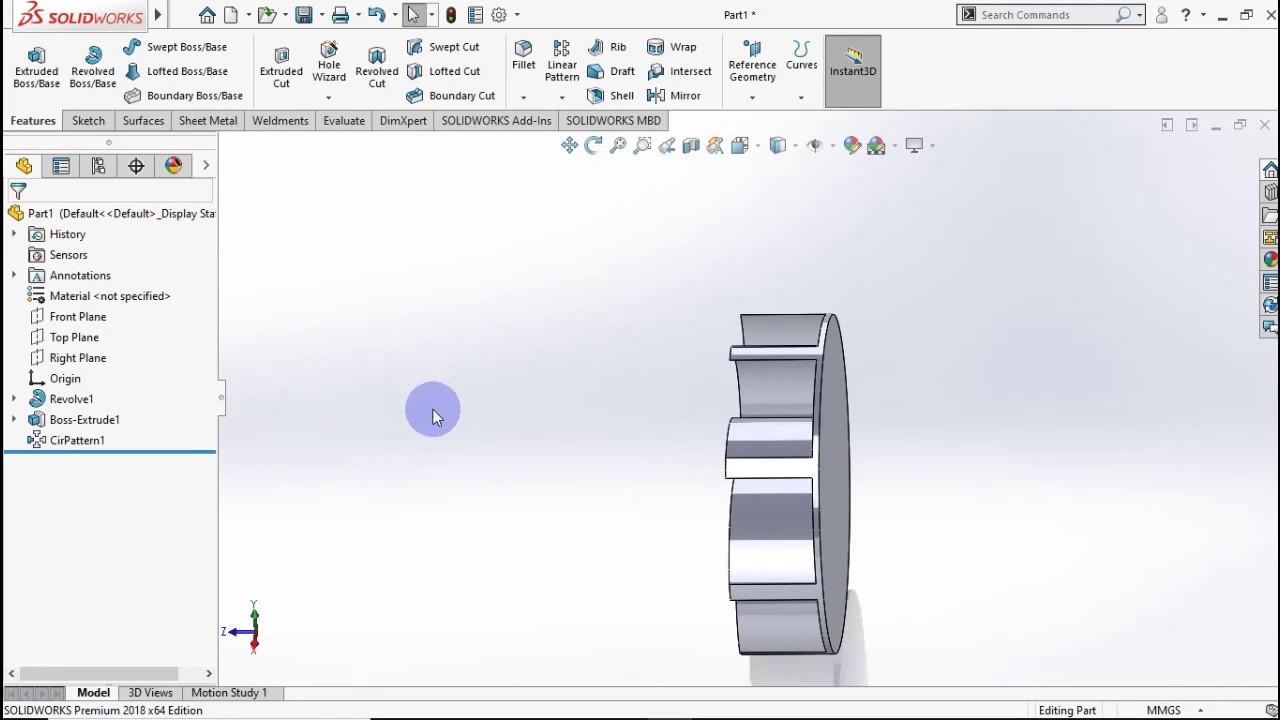
Start a sketch on the disc's flat back face and draw a circle centred on the origin.
{"action": "mouse_move", "coordinate": [760, 449]}
{"action": "middle_mouse_down"}
{"action": "mouse_move", "coordinate": [693, 467]}
{"action": "mouse_move", "coordinate": [854, 494]}
{"action": "middle_mouse_up"}
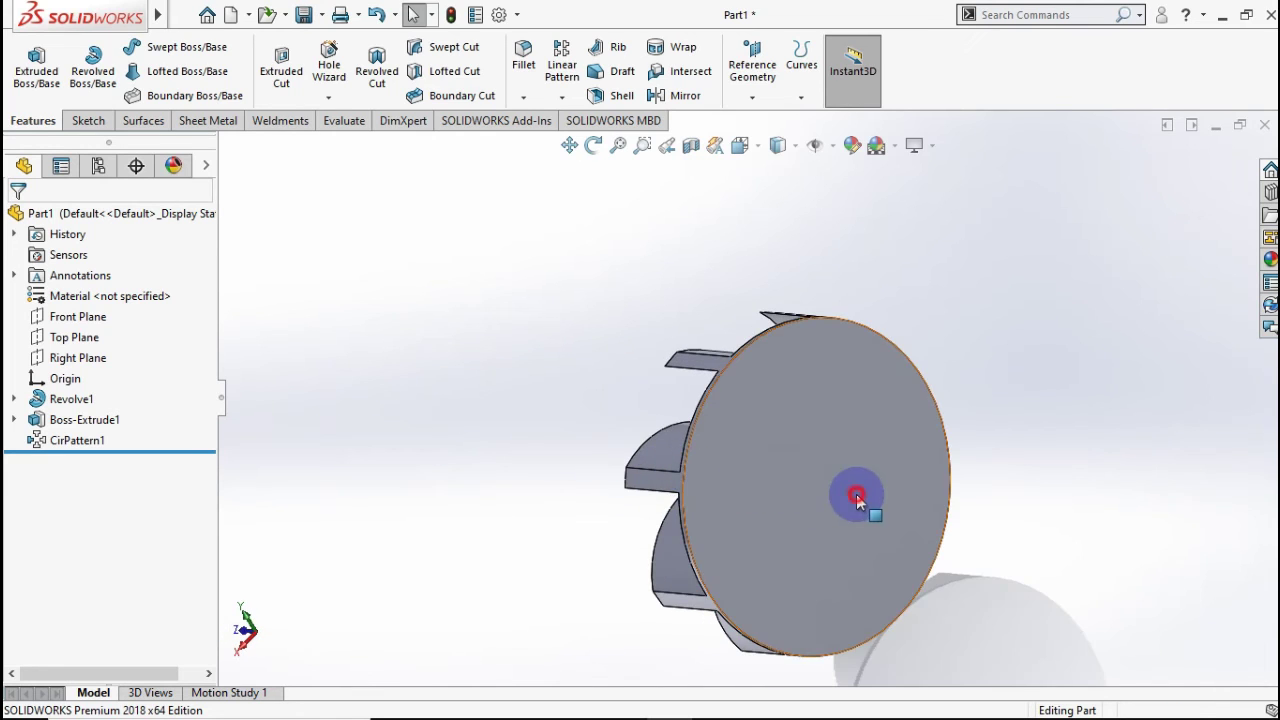
{"action": "left_click", "coordinate": [877, 486]}
{"action": "left_click", "coordinate": [940, 446]}
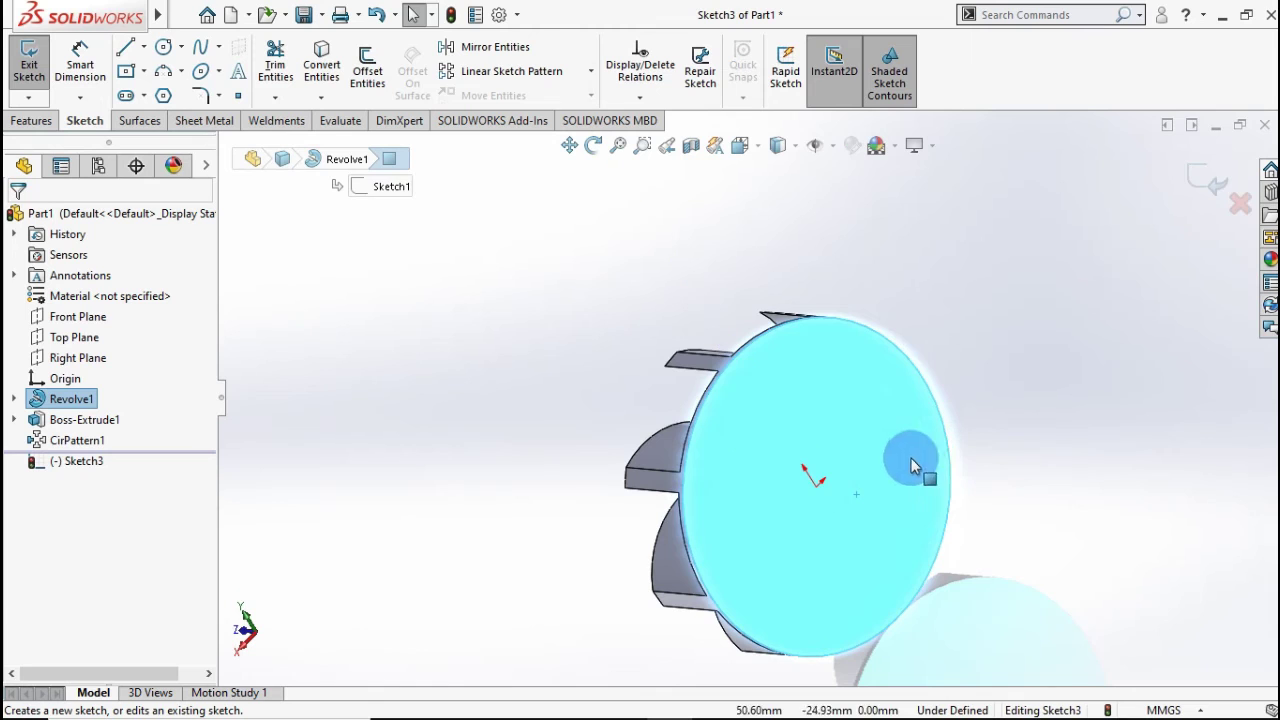
{"action": "left_click", "coordinate": [163, 47]}
{"action": "left_click", "coordinate": [749, 398]}
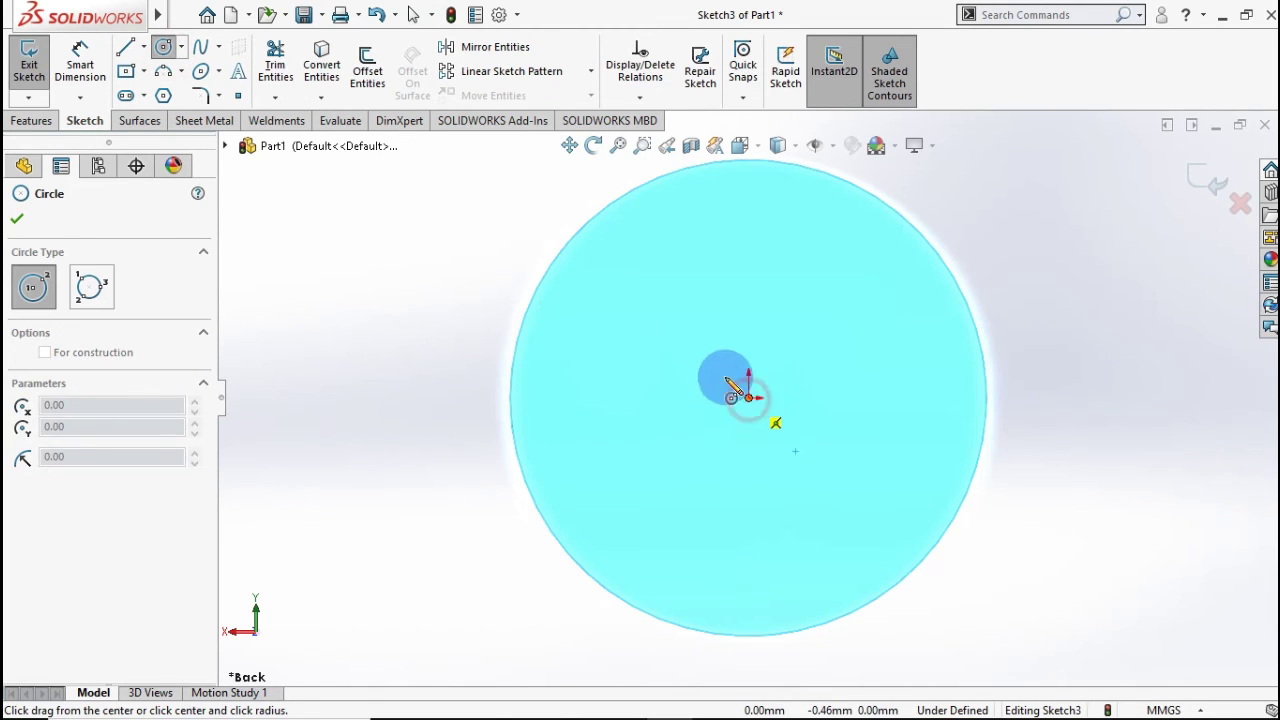
{"action": "left_click", "coordinate": [695, 362]}
Dimension the circle to Ø16 mm and begin extruding it as a boss.
{"action": "left_click", "coordinate": [82, 64]}
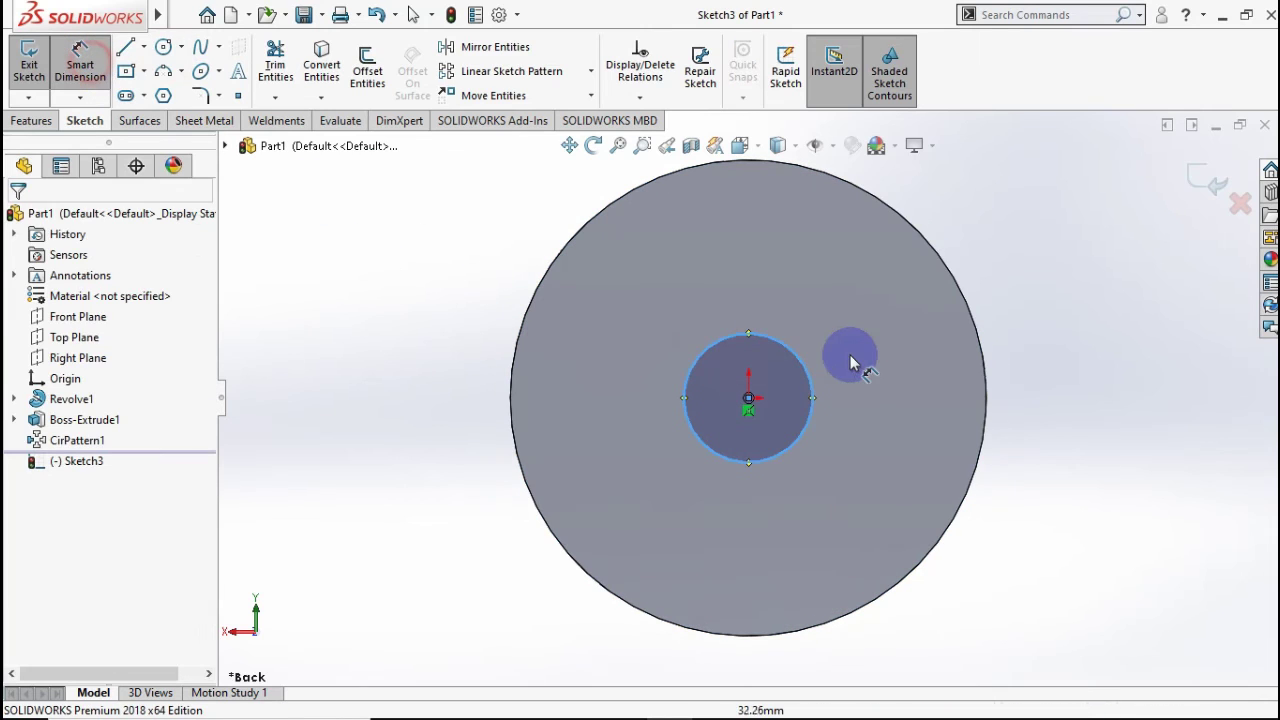
{"action": "left_click", "coordinate": [806, 372]}
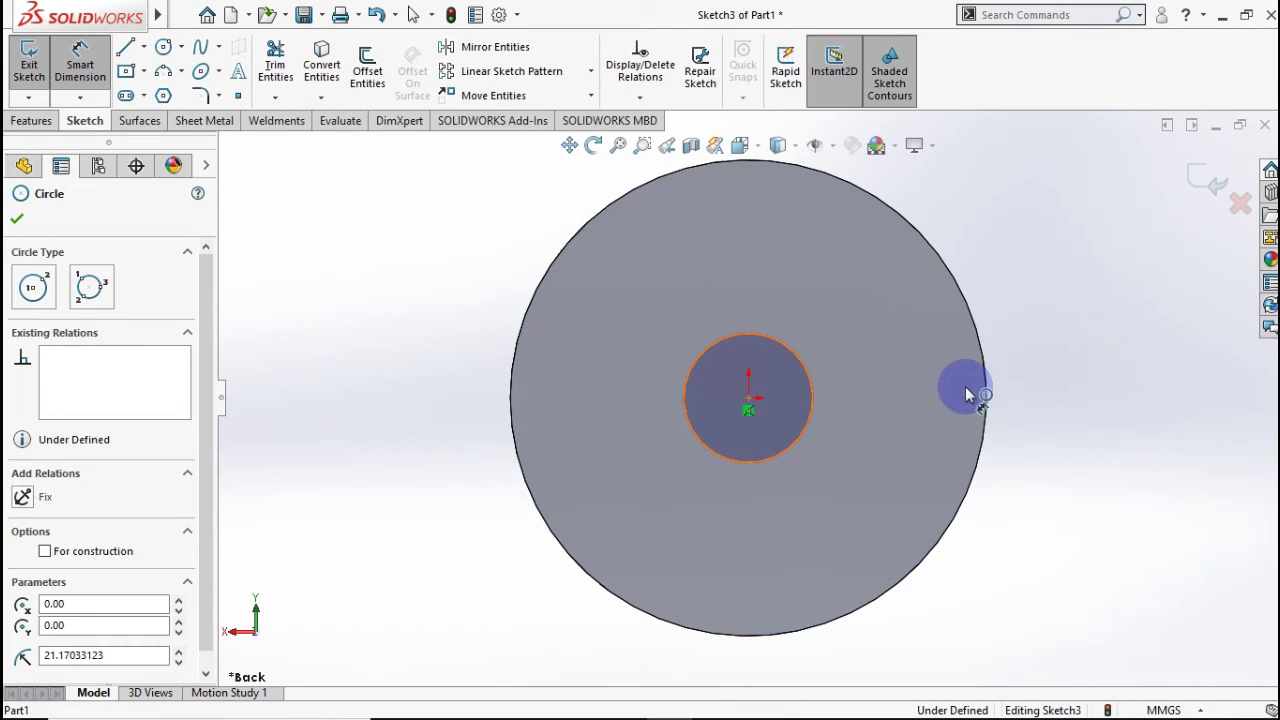
{"action": "left_click", "coordinate": [1055, 398]}
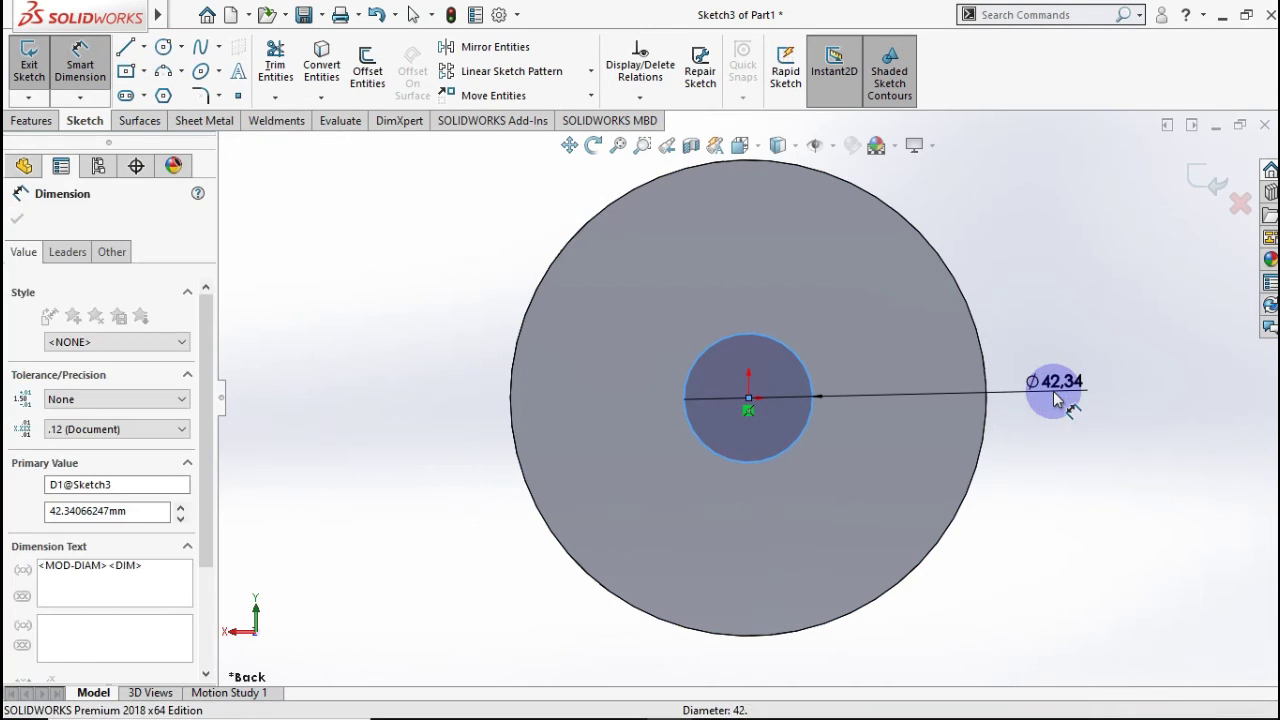
{"action": "type", "text": "16"}
{"action": "left_click", "coordinate": [971, 389]}
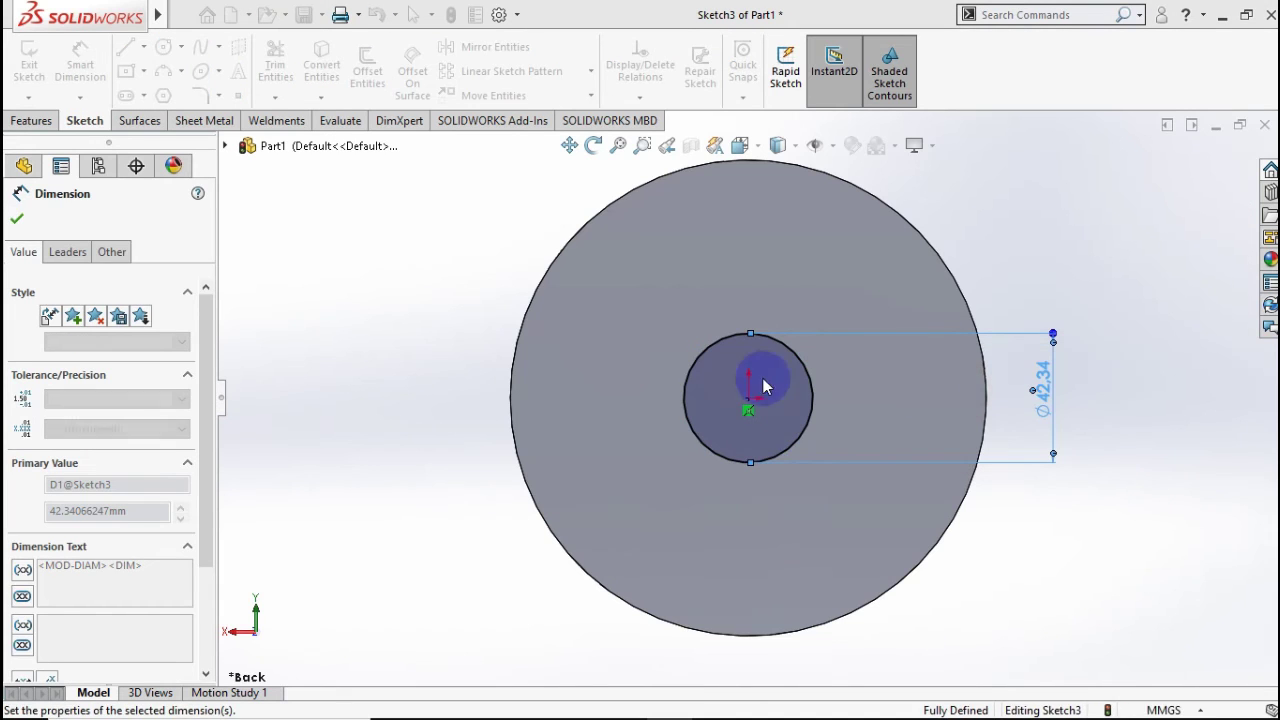
{"action": "left_click", "coordinate": [53, 127]}
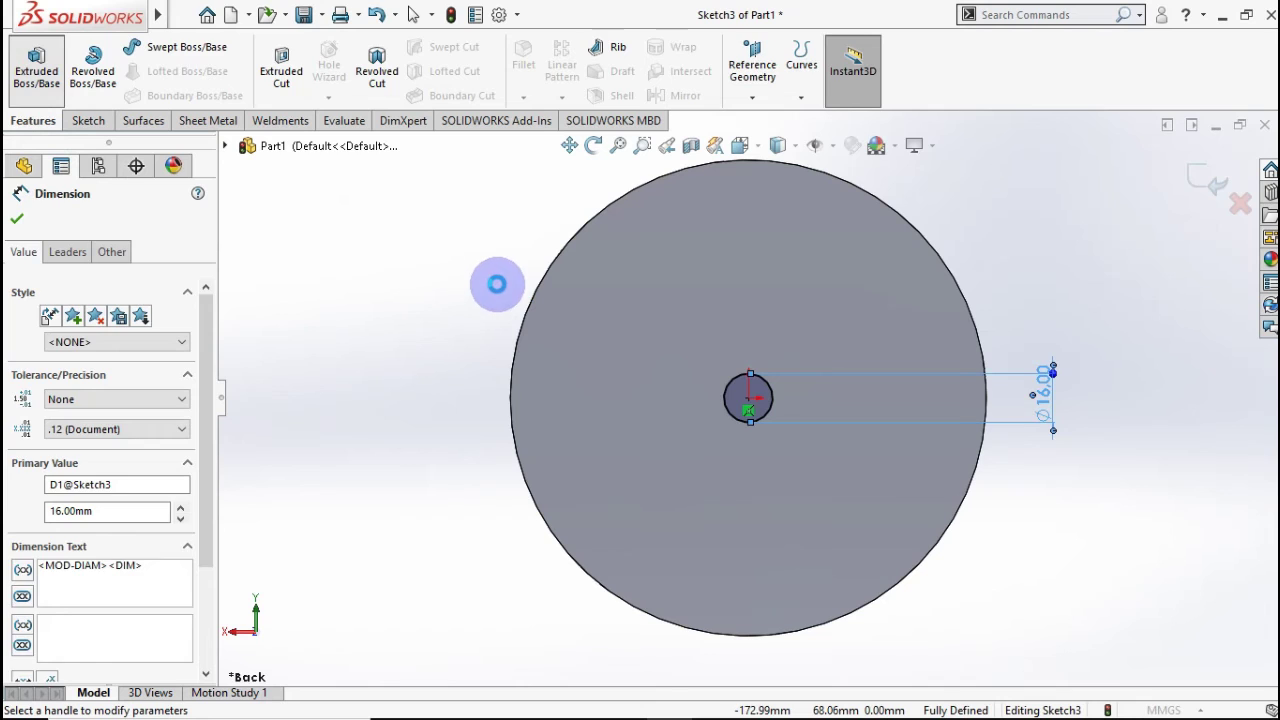
{"action": "middle_click_drag", "start_coordinate": [500, 289], "coordinate": [547, 338]}
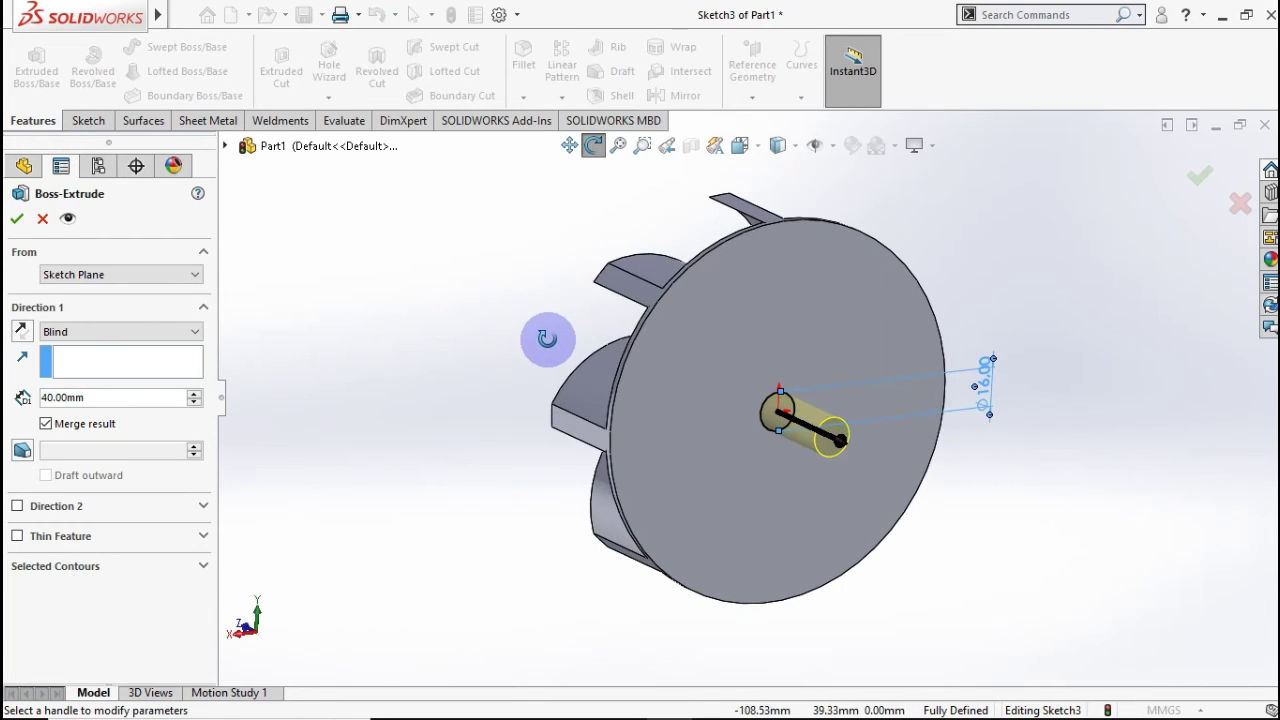
{"action": "left_click", "coordinate": [110, 395]}
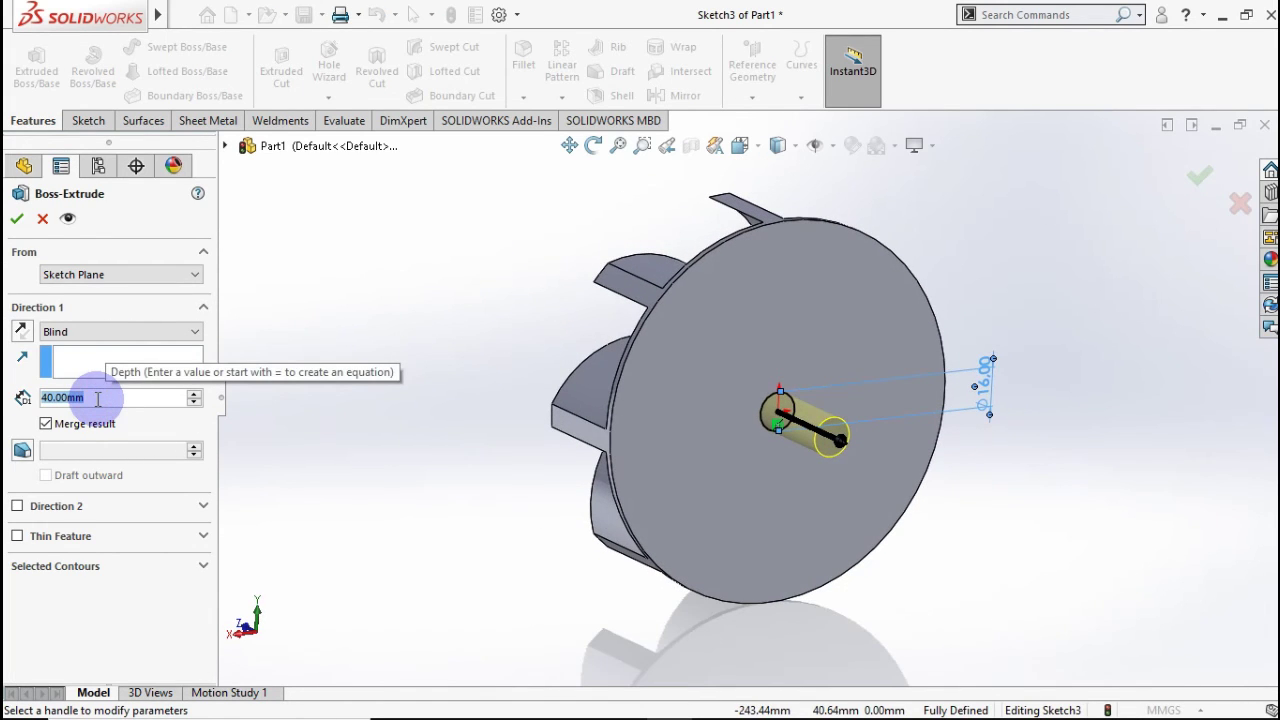
{"action": "type", "text": "30"}
{"action": "key", "text": "Return"}
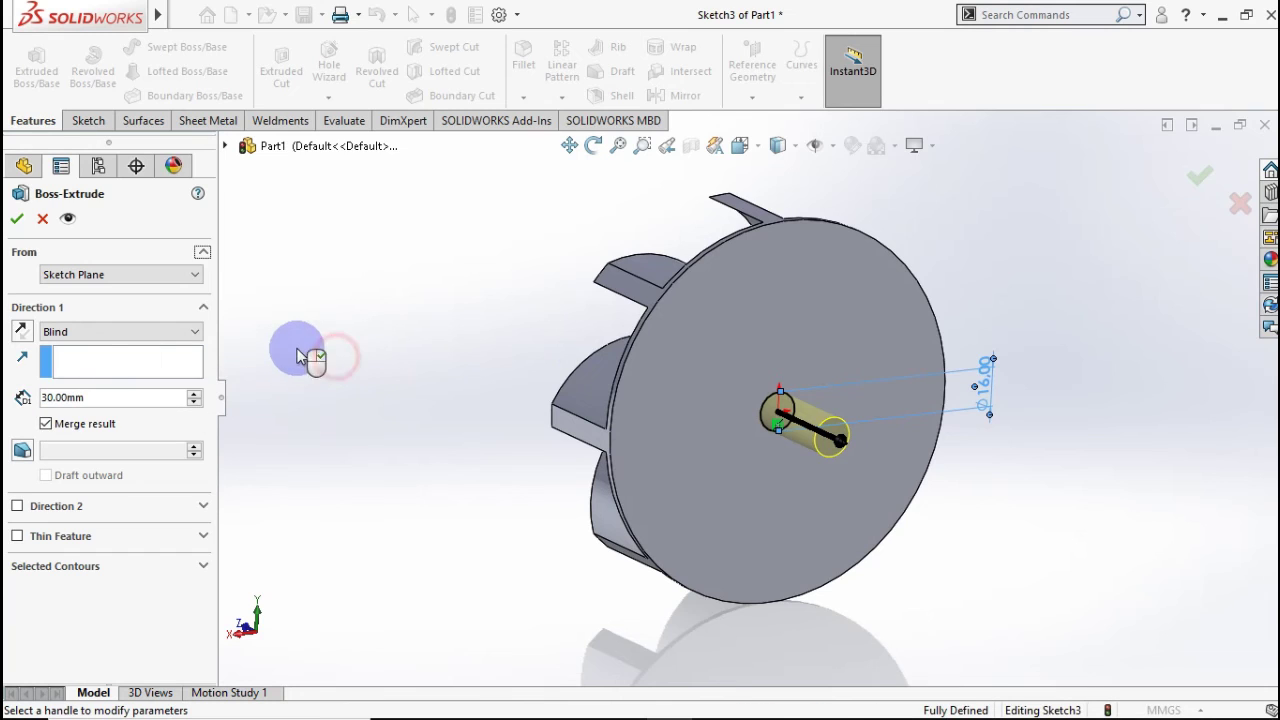
{"action": "left_click", "coordinate": [13, 220]}
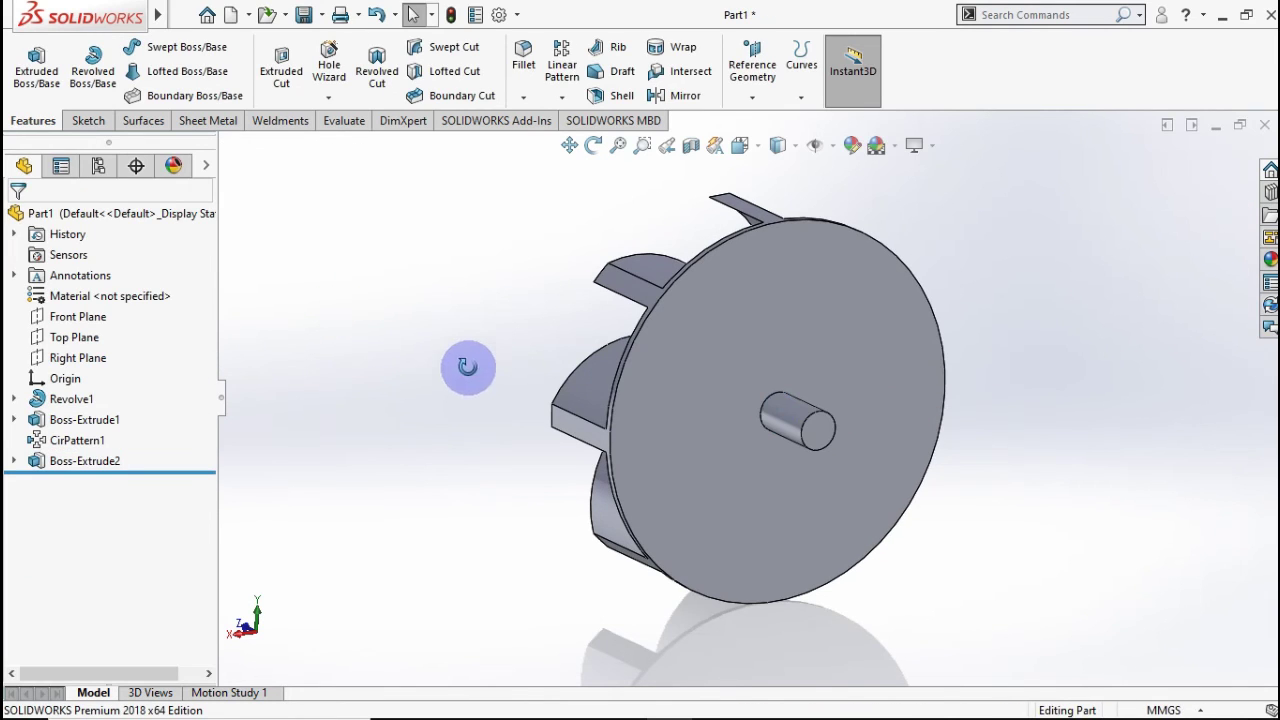
{"action": "middle_click_drag", "start_coordinate": [468, 366], "coordinate": [527, 433]}
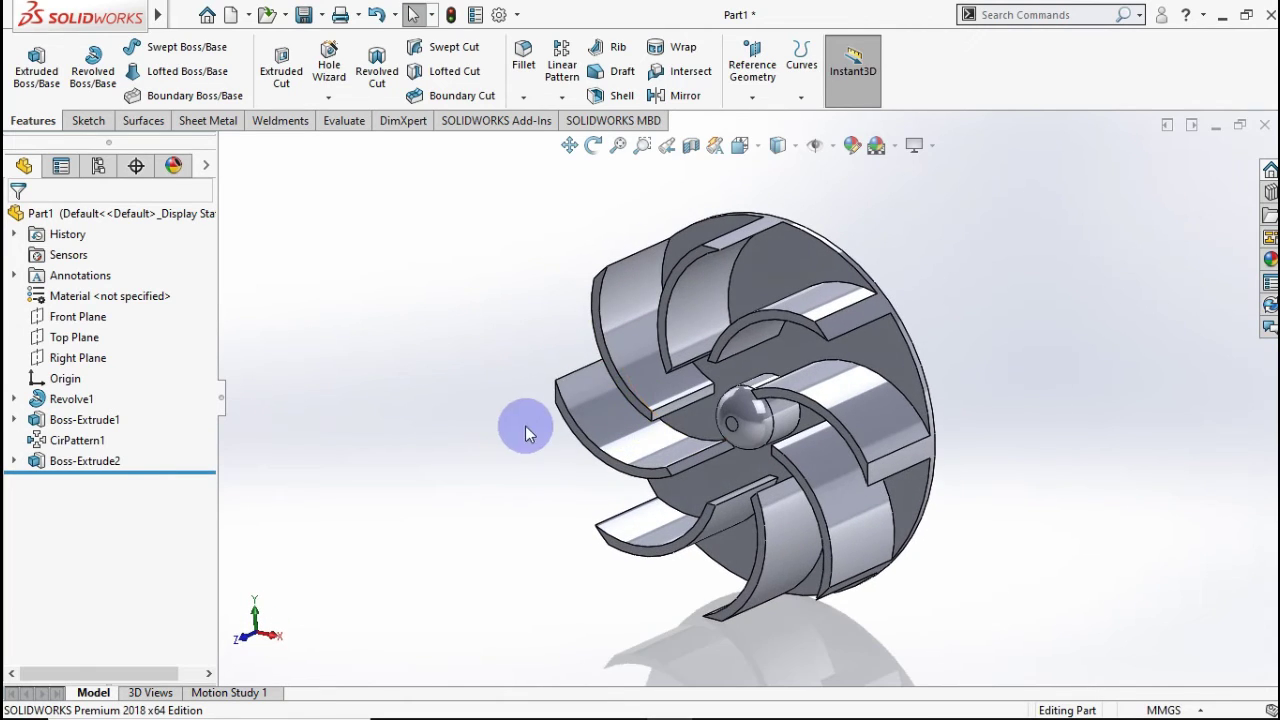
{"action": "key", "text": "ctrl+7"}
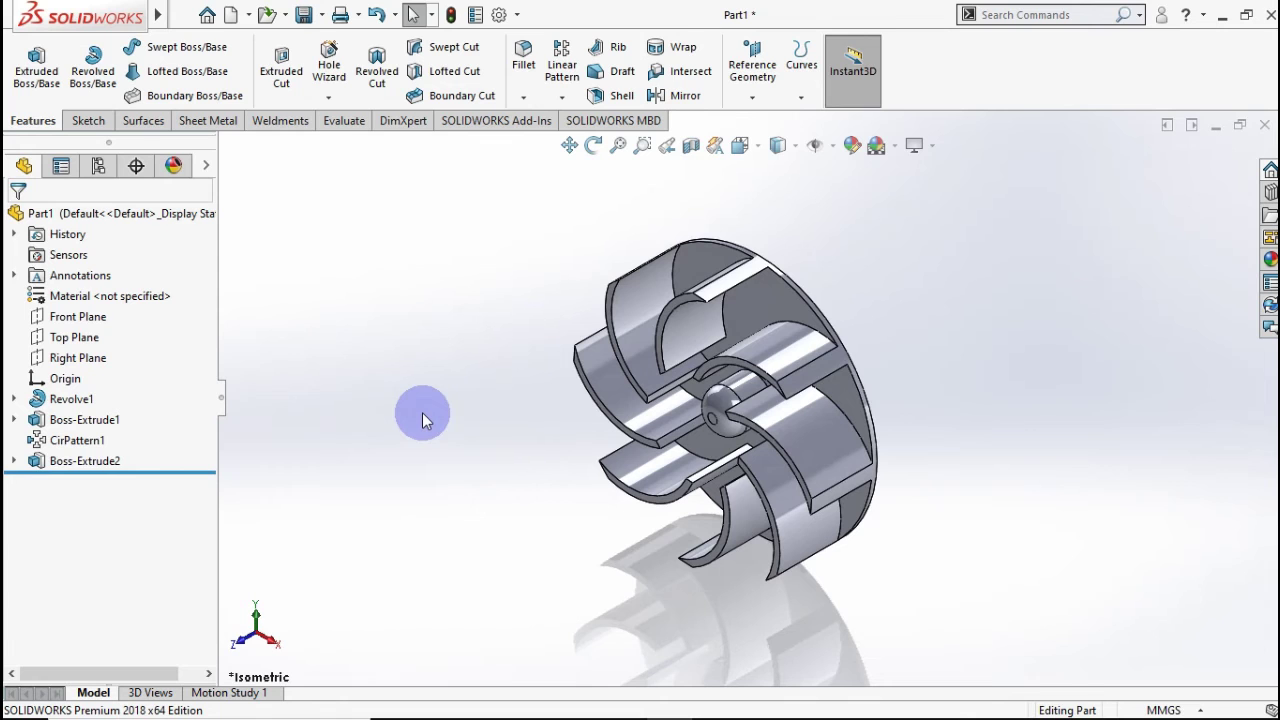
{"action": "middle_click_drag", "start_coordinate": [372, 418], "coordinate": [334, 316]}
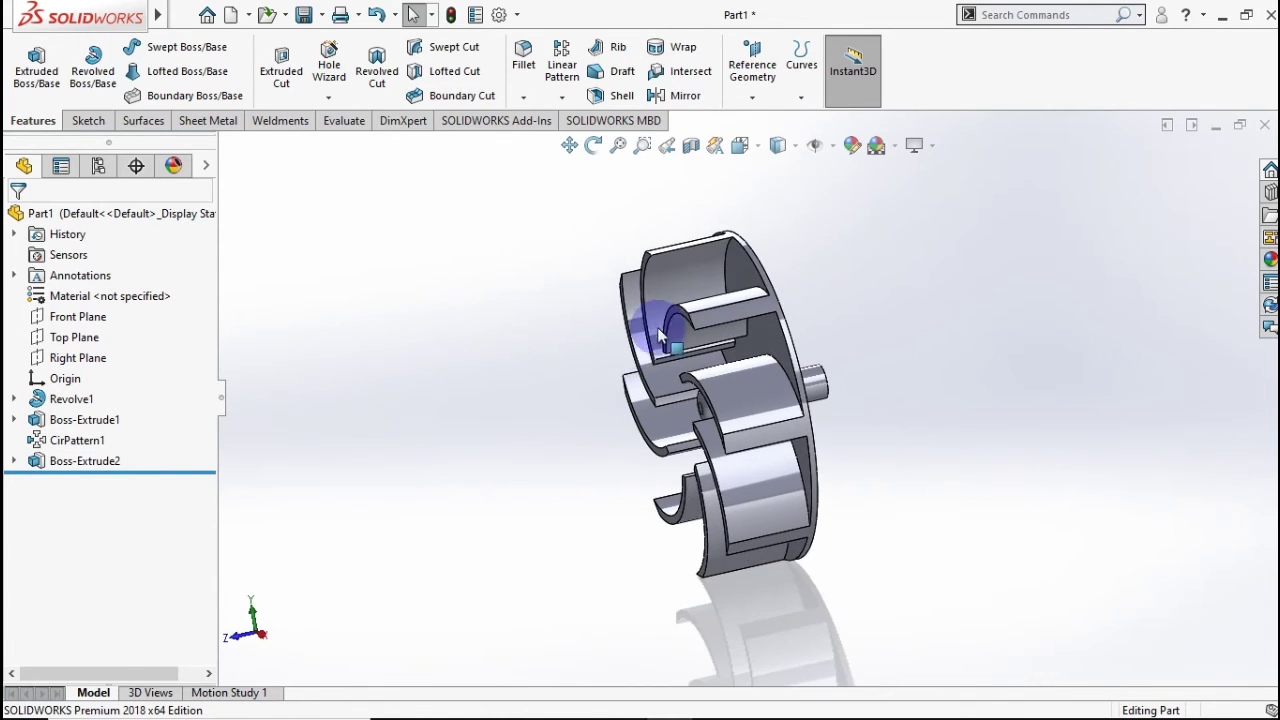
Change Boss-Extrude1's depth from 40 to 30 mm and show the impeller in isometric view.
{"action": "left_click", "coordinate": [95, 419]}
{"action": "left_click", "coordinate": [112, 364]}
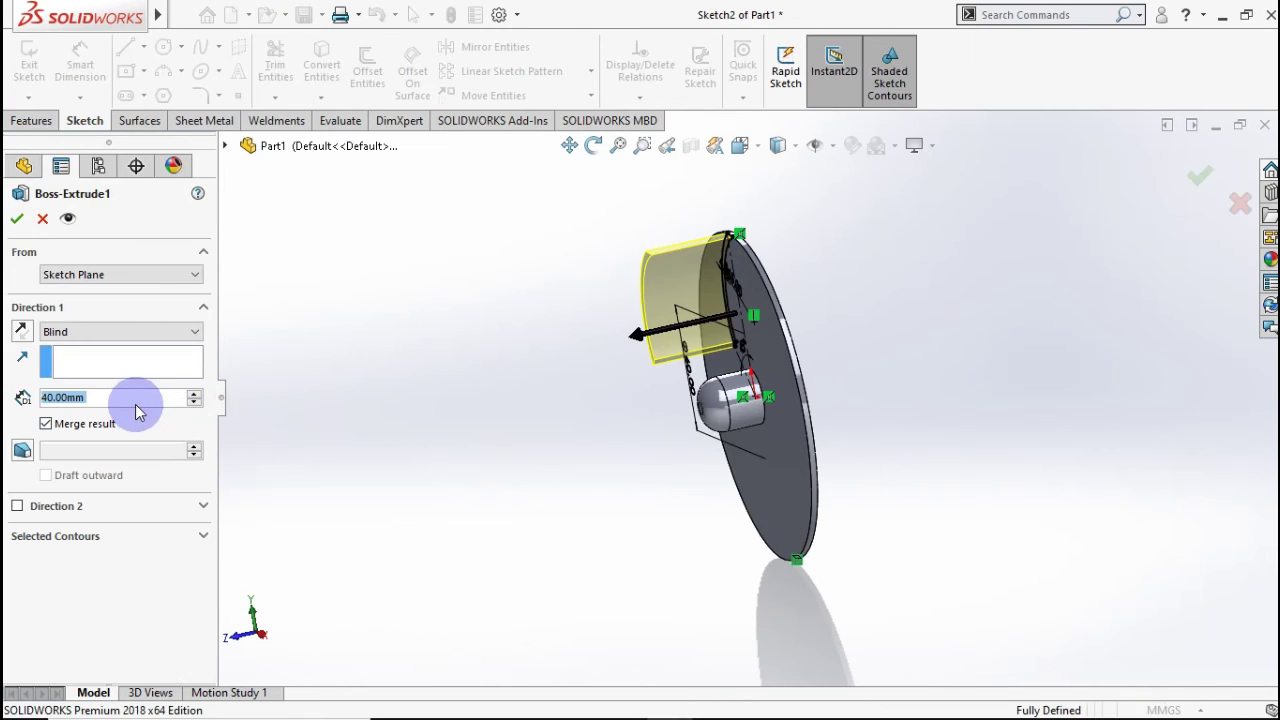
{"action": "type", "text": "30"}
{"action": "key", "text": "Return"}
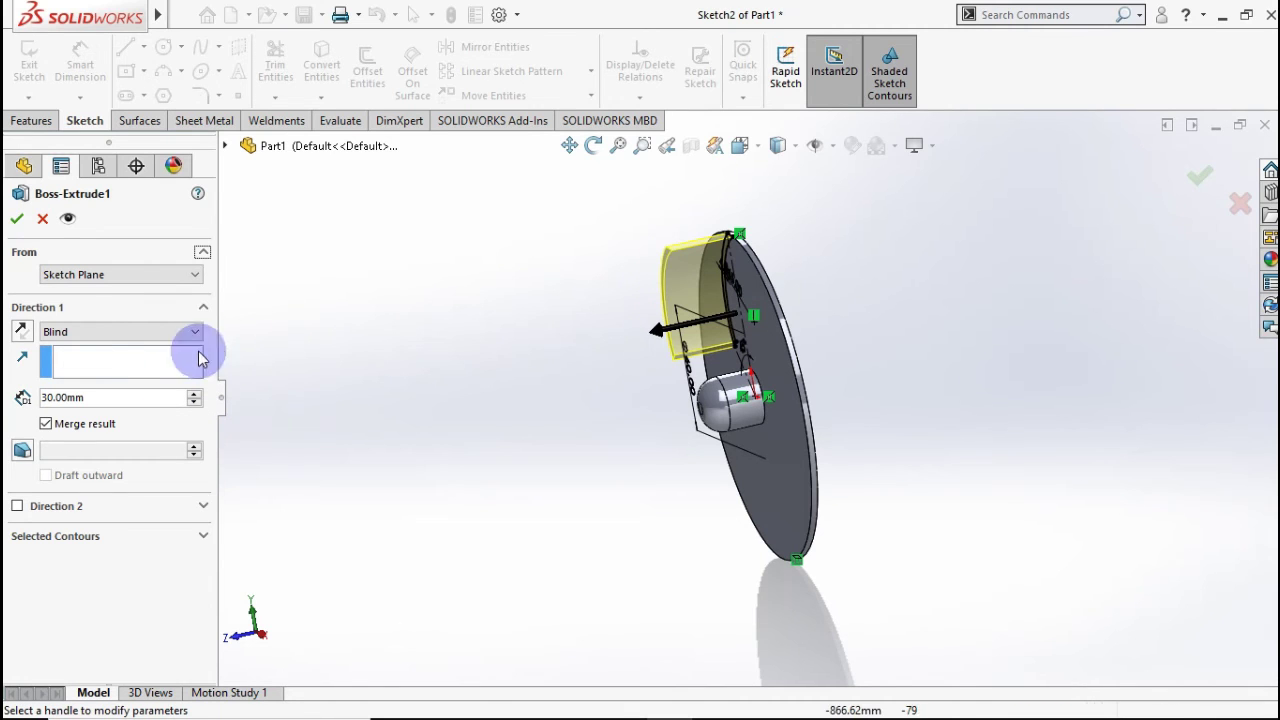
{"action": "left_click", "coordinate": [16, 218]}
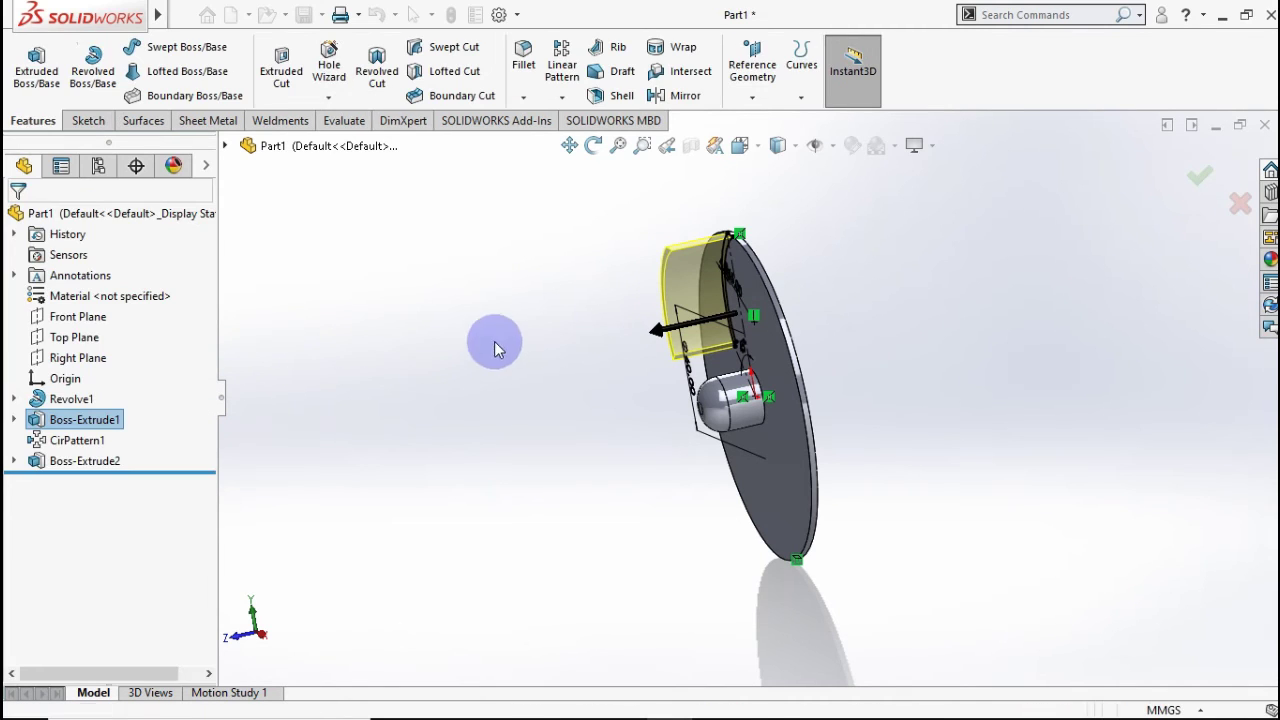
{"action": "scroll", "coordinate": [640, 328], "scroll_direction": "down", "scroll_amount": 3}
{"action": "middle_click_drag", "start_coordinate": [638, 452], "coordinate": [453, 420]}
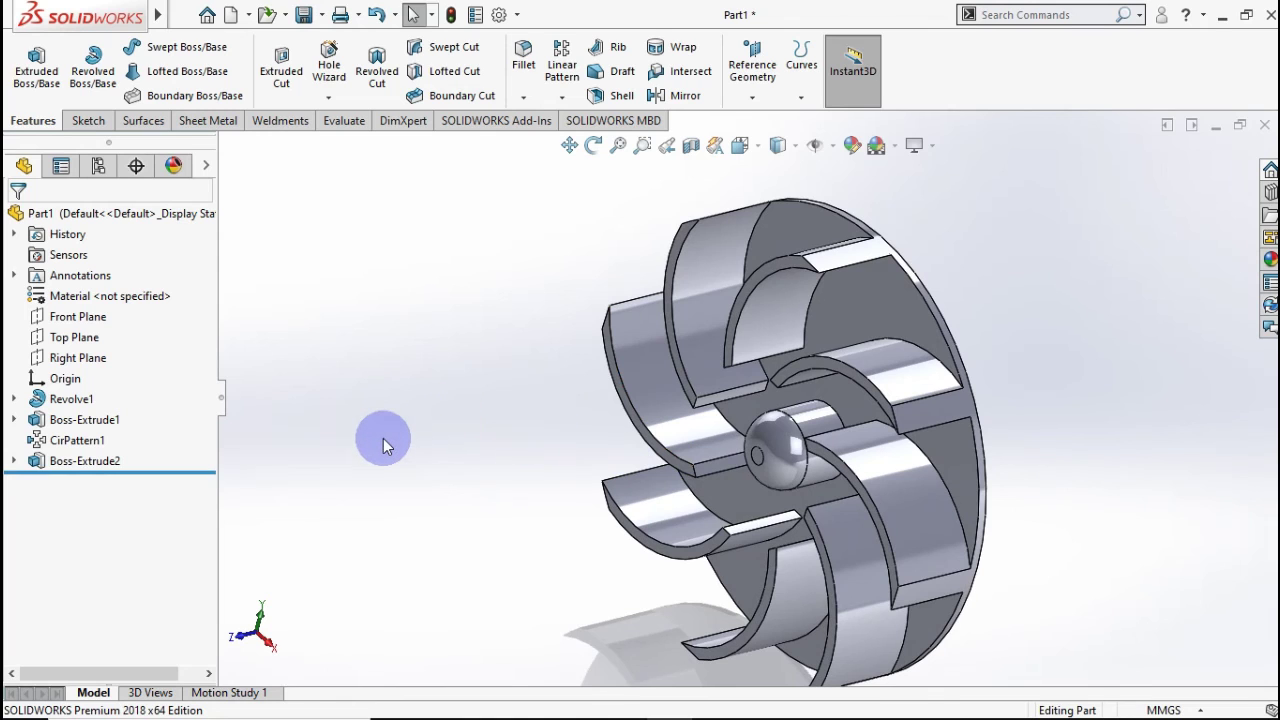
{"action": "key", "text": "ctrl+7"}
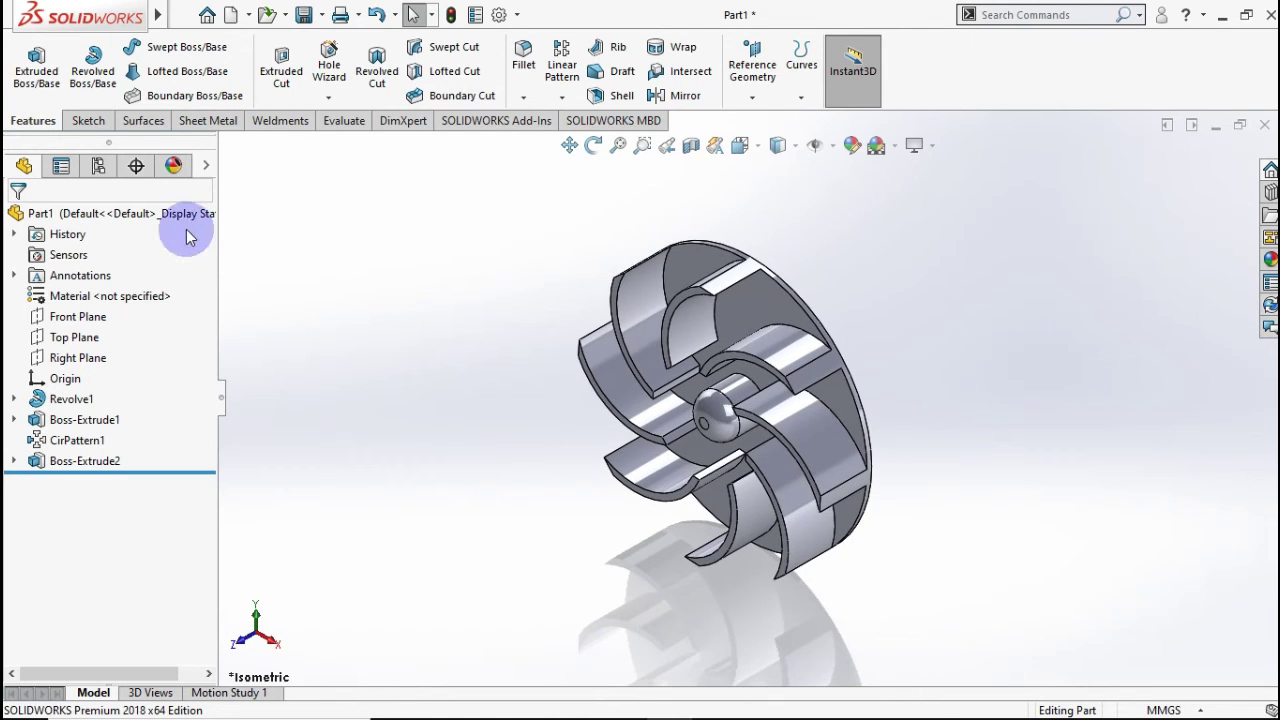
Preview polished, brushed and matte steel from Metal > Steel, then apply matte steel to Part1.
{"action": "left_click", "coordinate": [178, 212]}
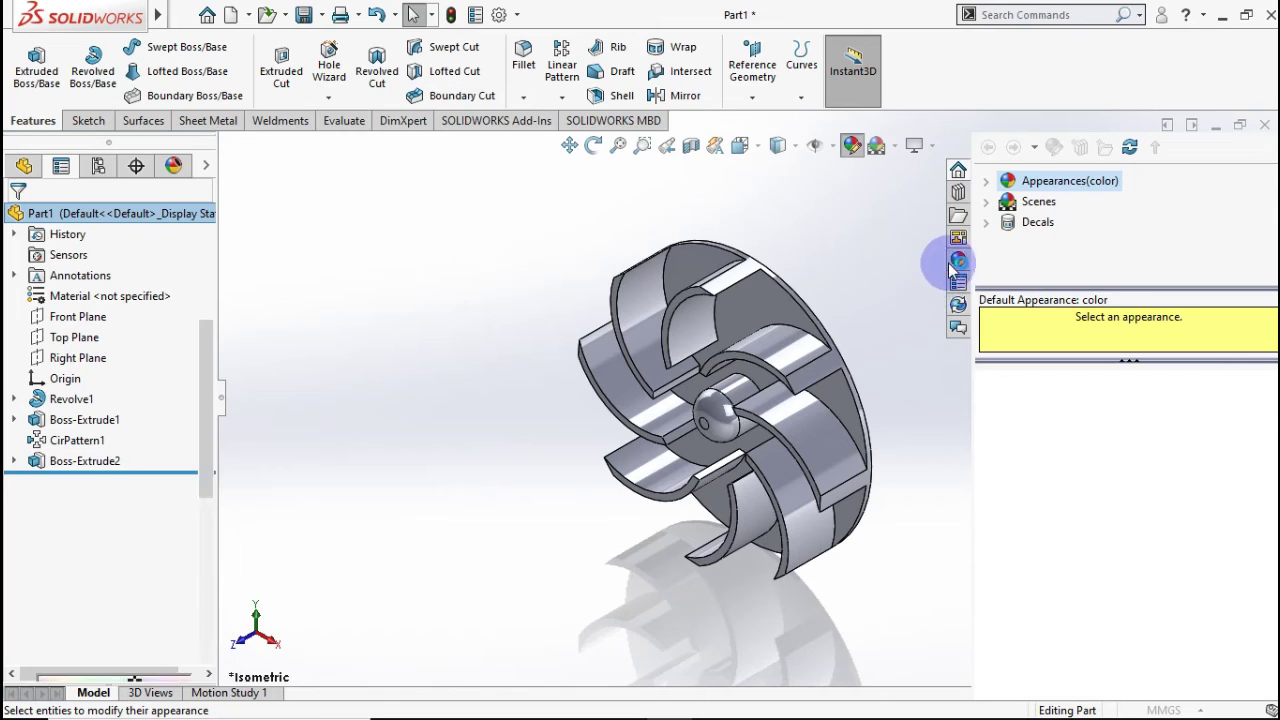
{"action": "left_click", "coordinate": [987, 184]}
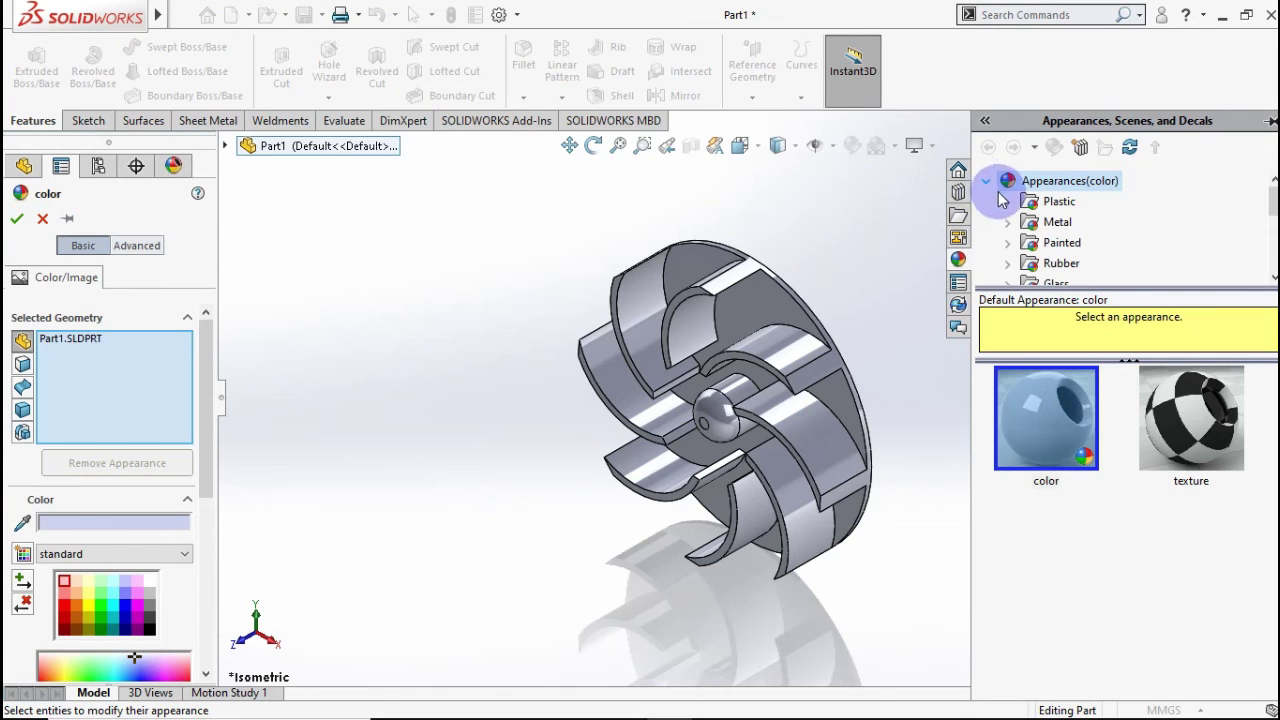
{"action": "left_click", "coordinate": [1007, 226]}
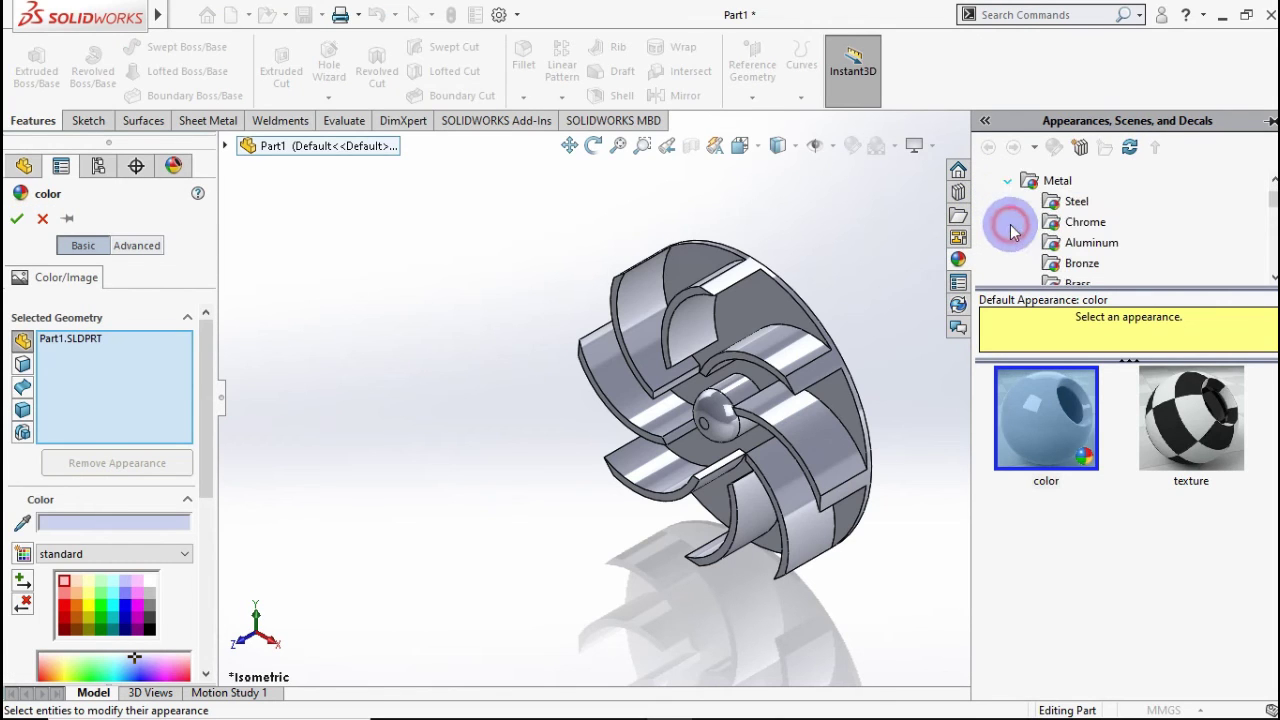
{"action": "left_click", "coordinate": [1075, 204]}
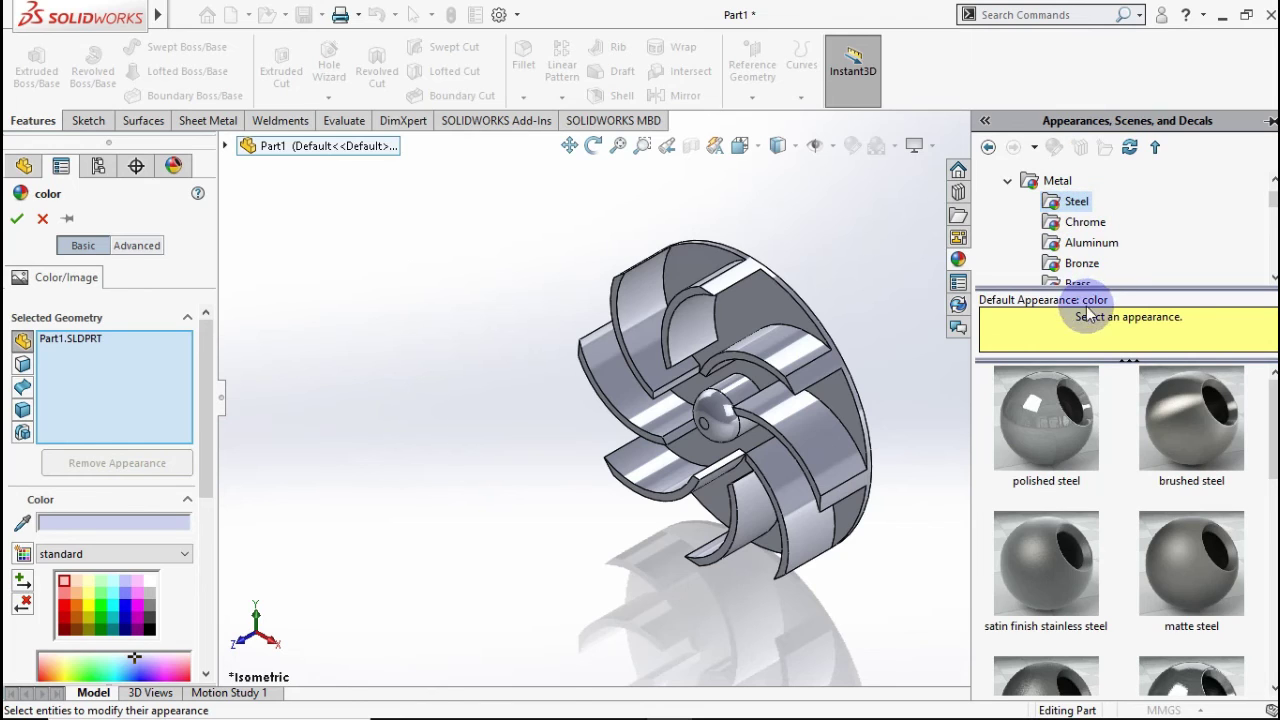
{"action": "left_click", "coordinate": [1085, 422]}
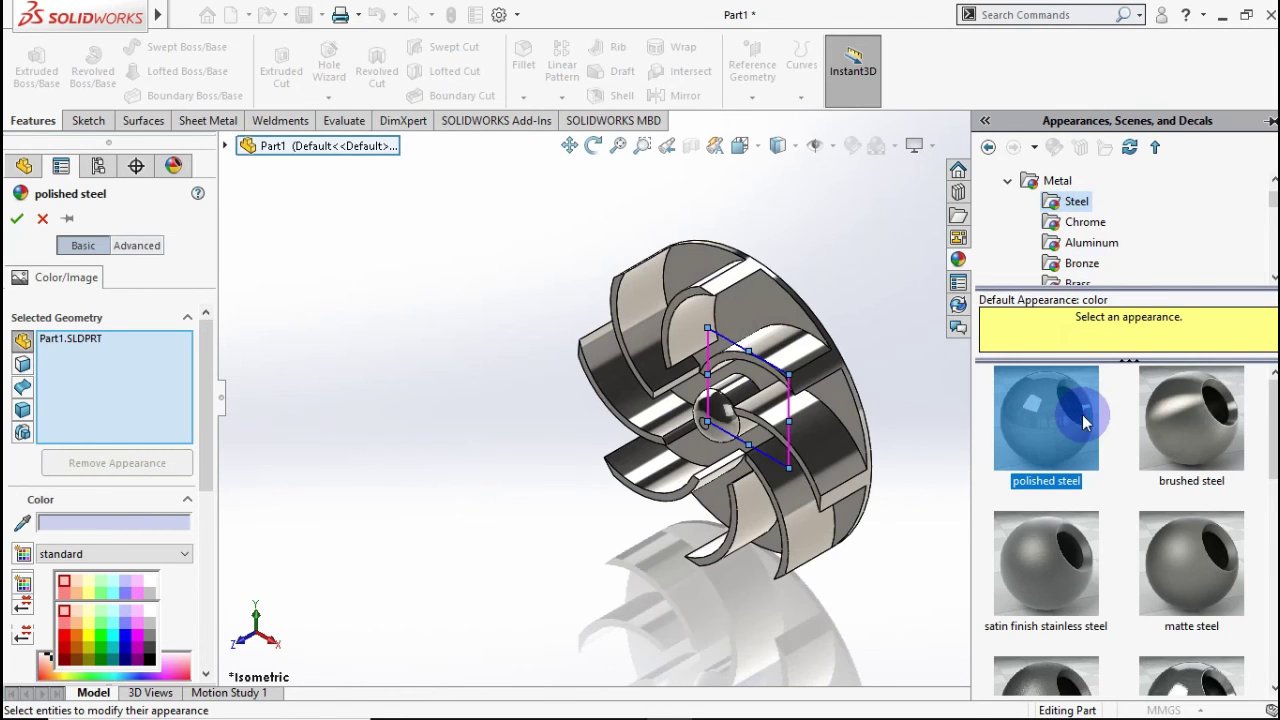
{"action": "mouse_move", "coordinate": [1085, 422]}
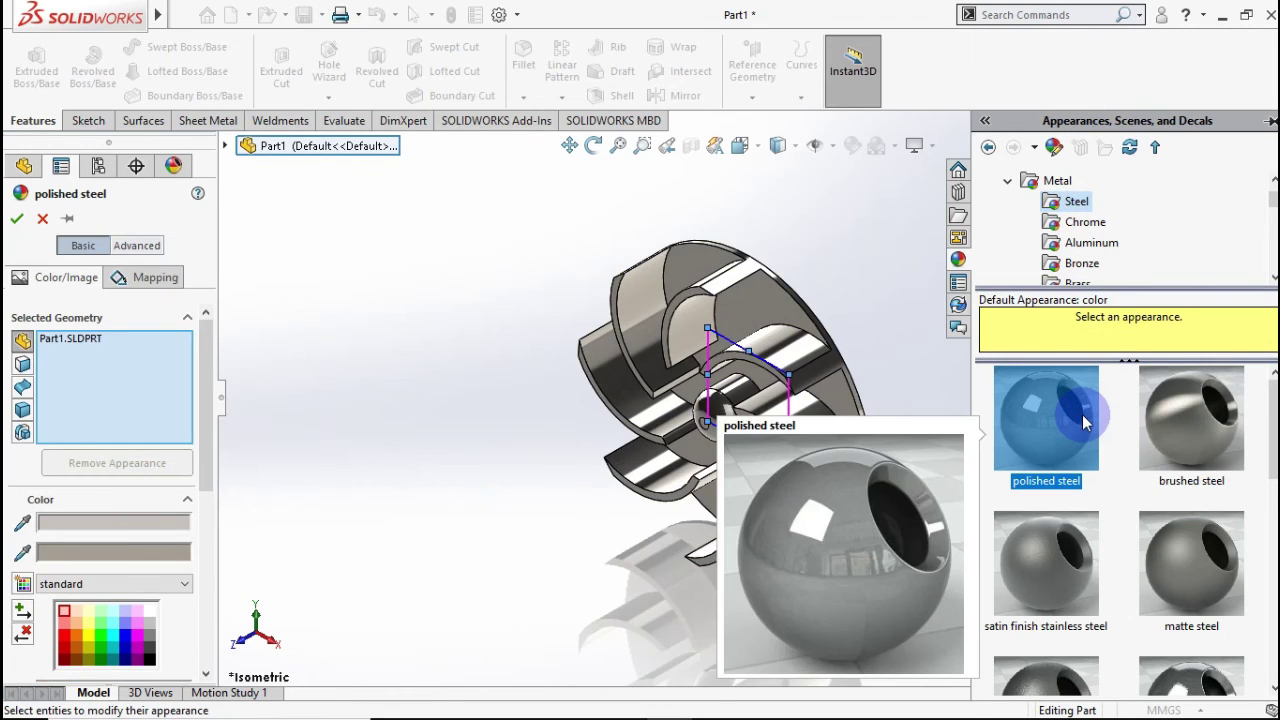
{"action": "left_click", "coordinate": [1155, 435]}
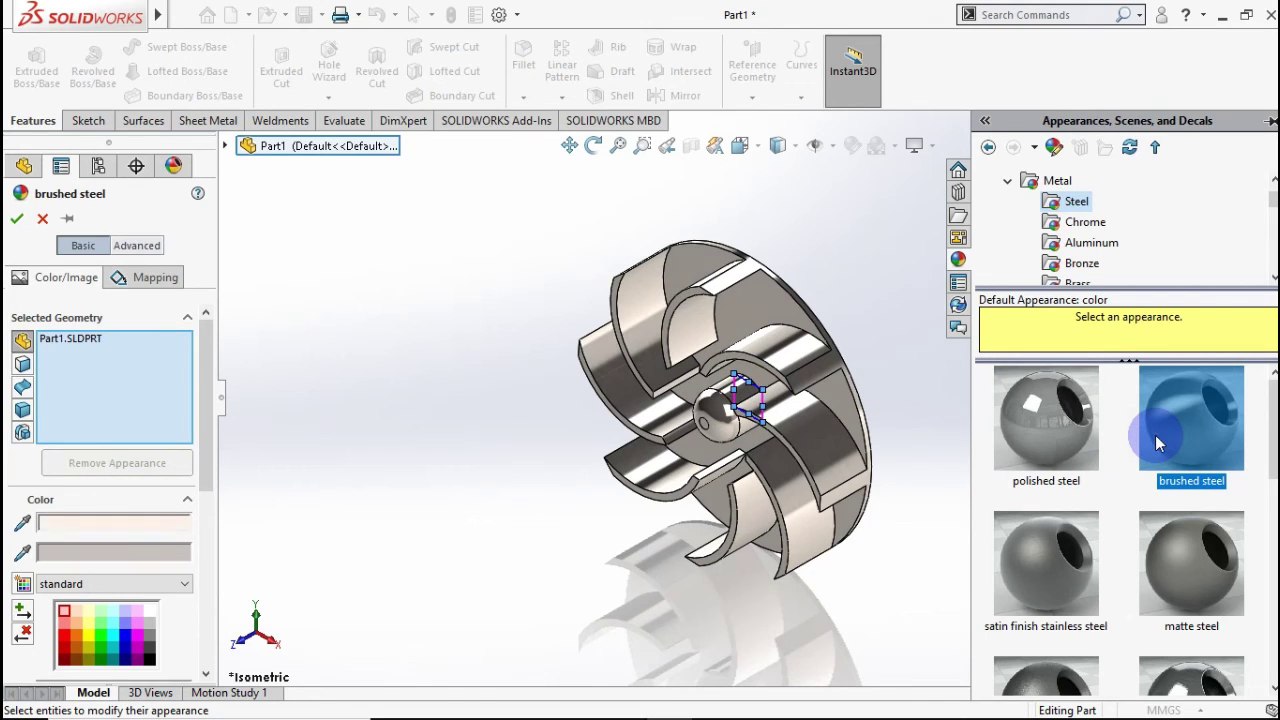
{"action": "left_click", "coordinate": [1200, 578]}
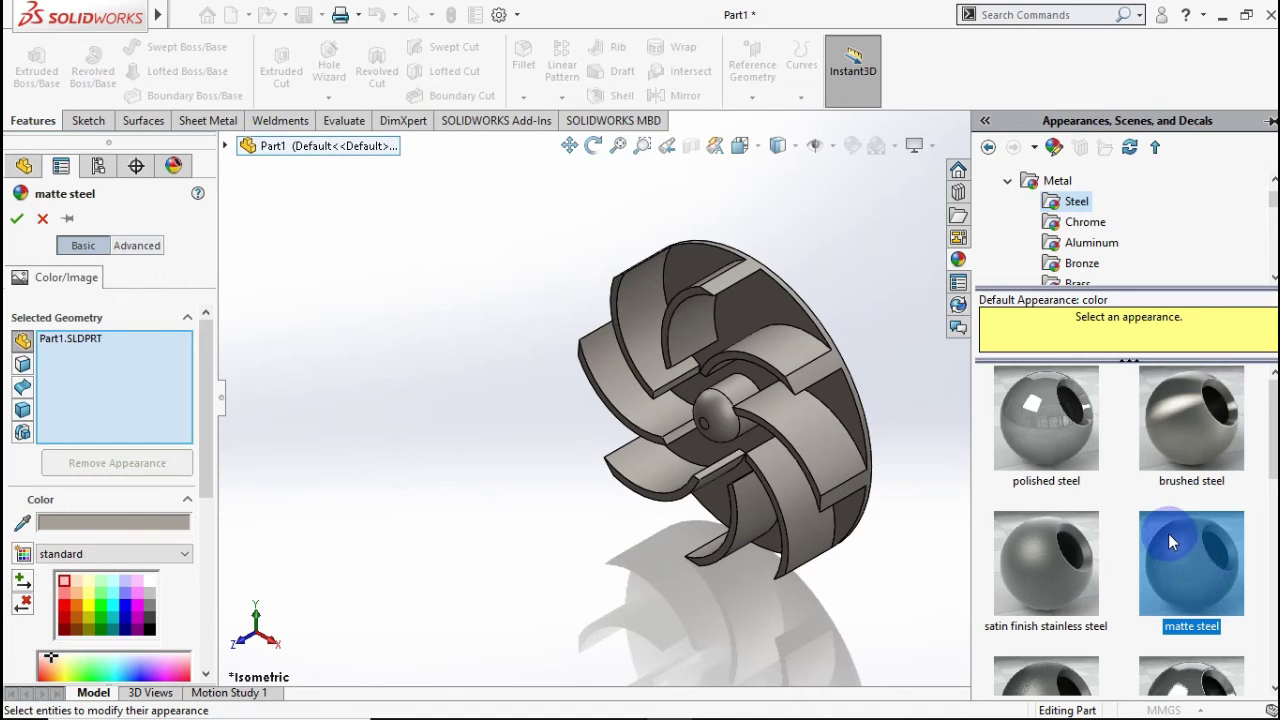
{"action": "left_click_drag", "start_coordinate": [1168, 533], "coordinate": [725, 460]}
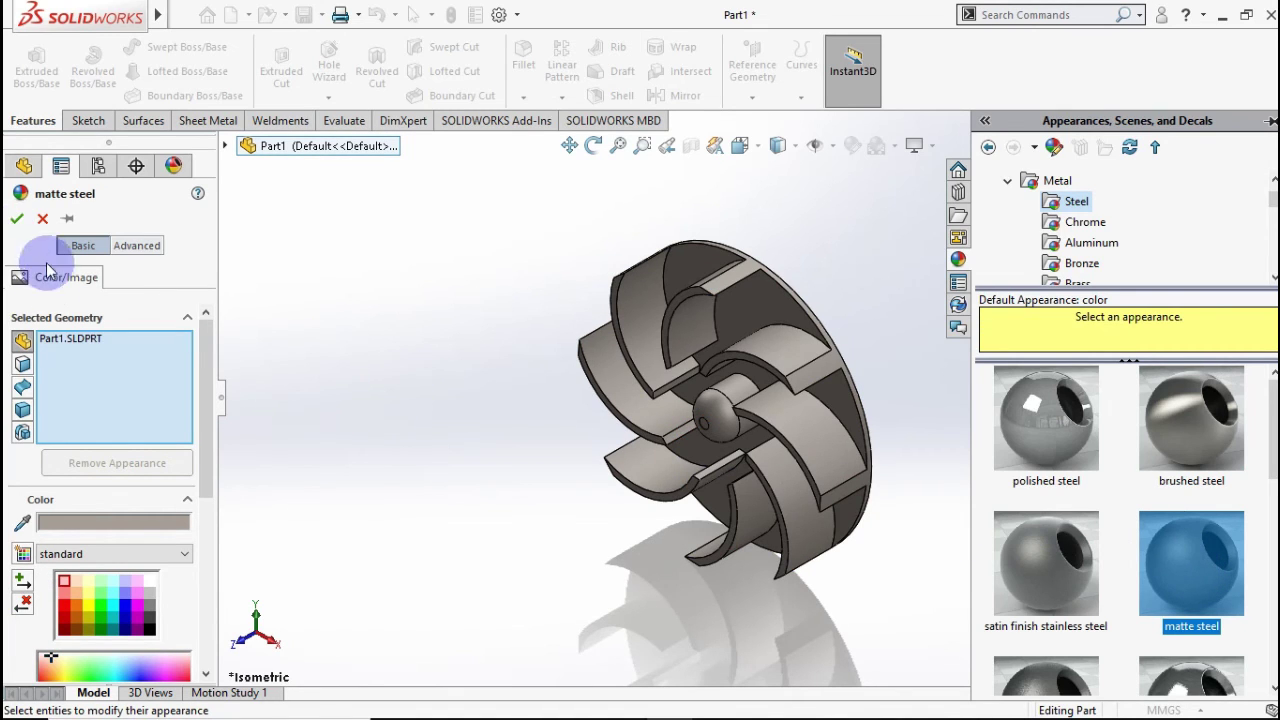
{"action": "left_click", "coordinate": [16, 218]}
Close the appearance library, orbit to view the impeller's back disc, and return to isometric.
{"action": "left_click", "coordinate": [447, 317]}
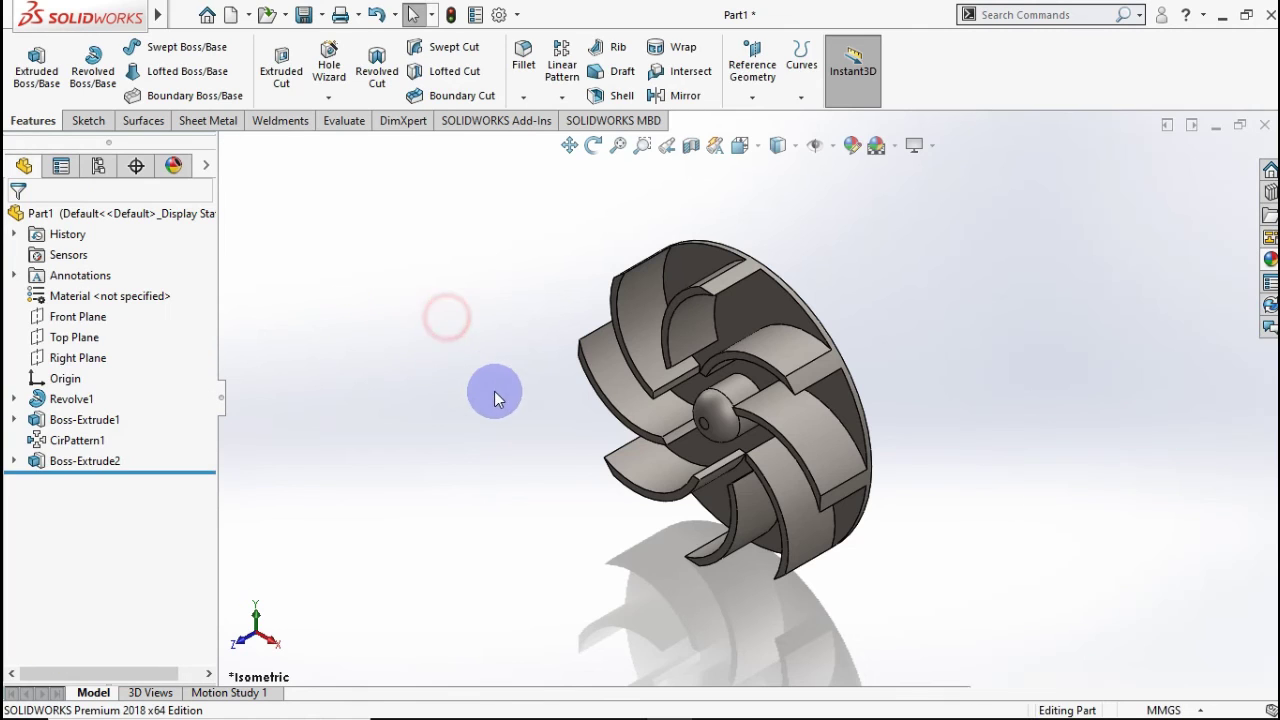
{"action": "middle_click_drag", "start_coordinate": [514, 400], "coordinate": [1063, 457]}
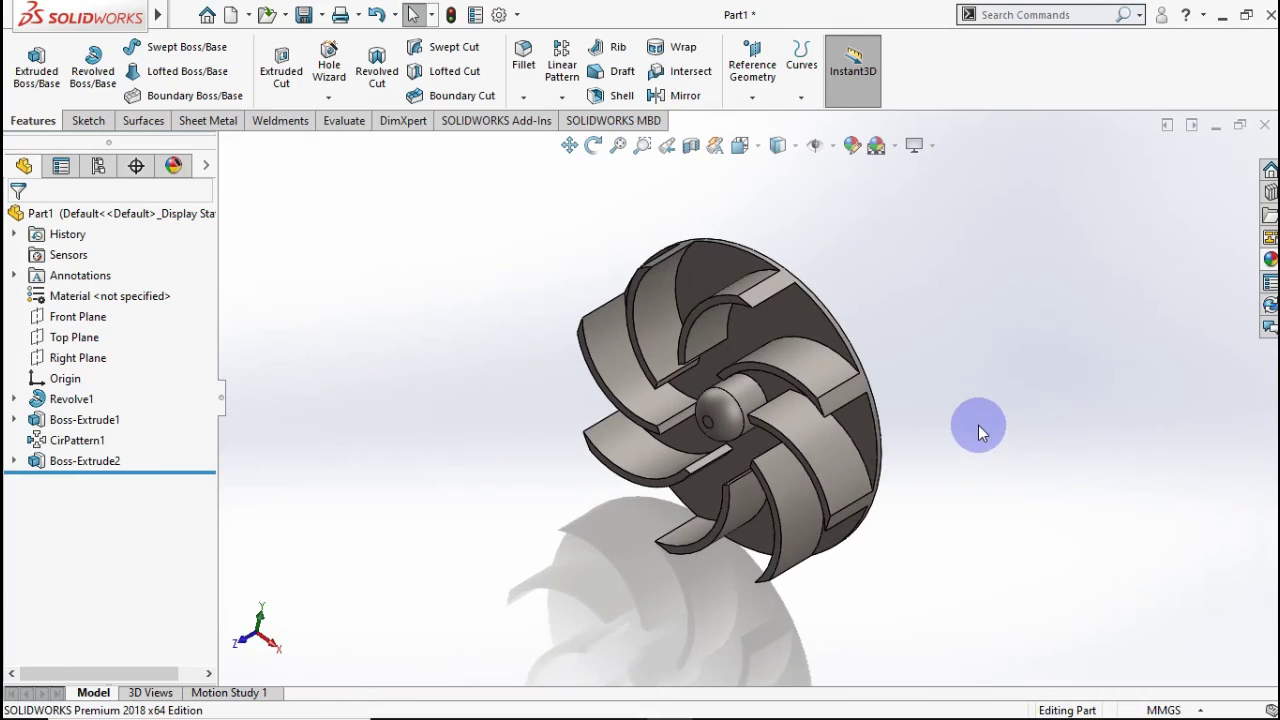
{"action": "key", "text": "ctrl+7"}
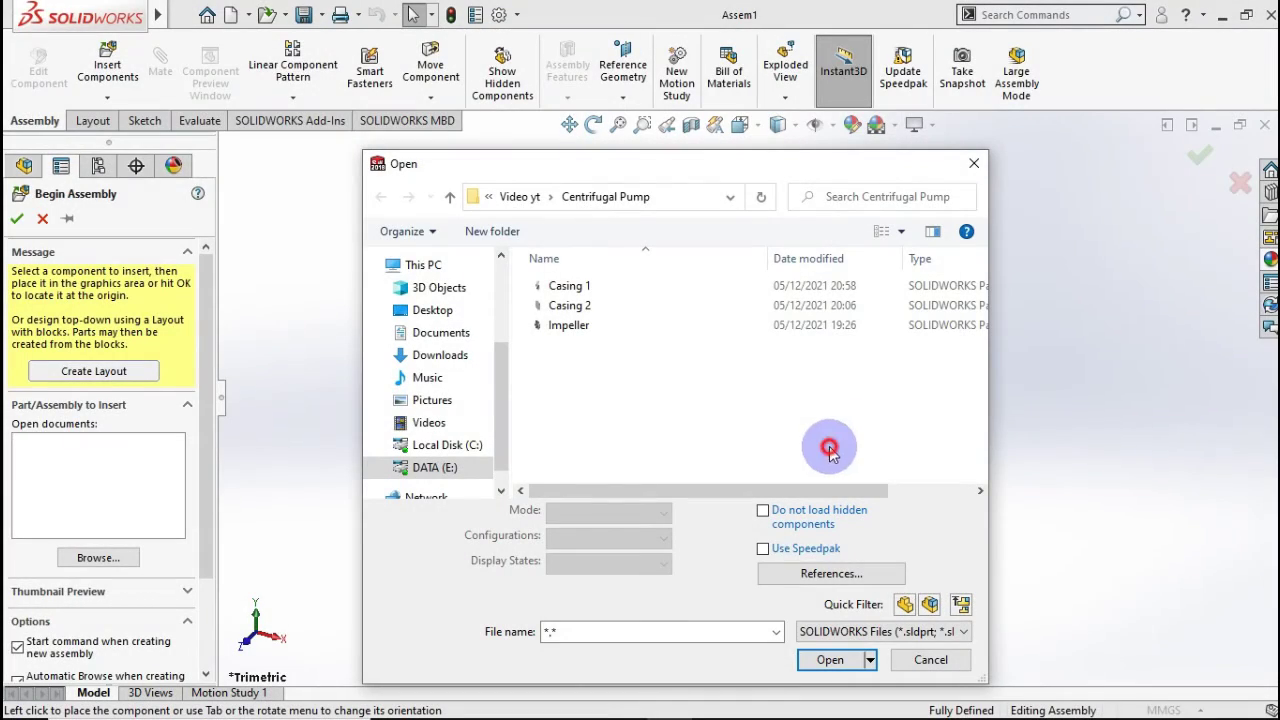
Insert Casing 1 into the new assembly and set it to float.
{"action": "left_click", "coordinate": [566, 286]}
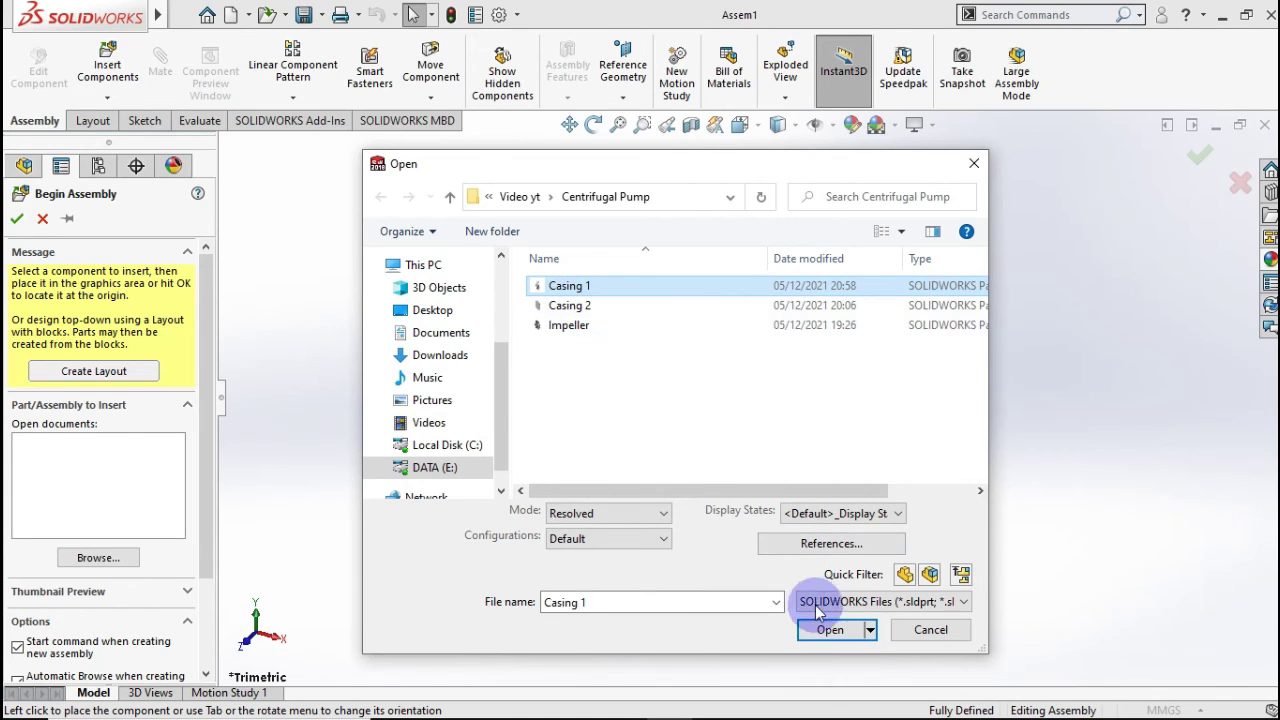
{"action": "left_click", "coordinate": [822, 631]}
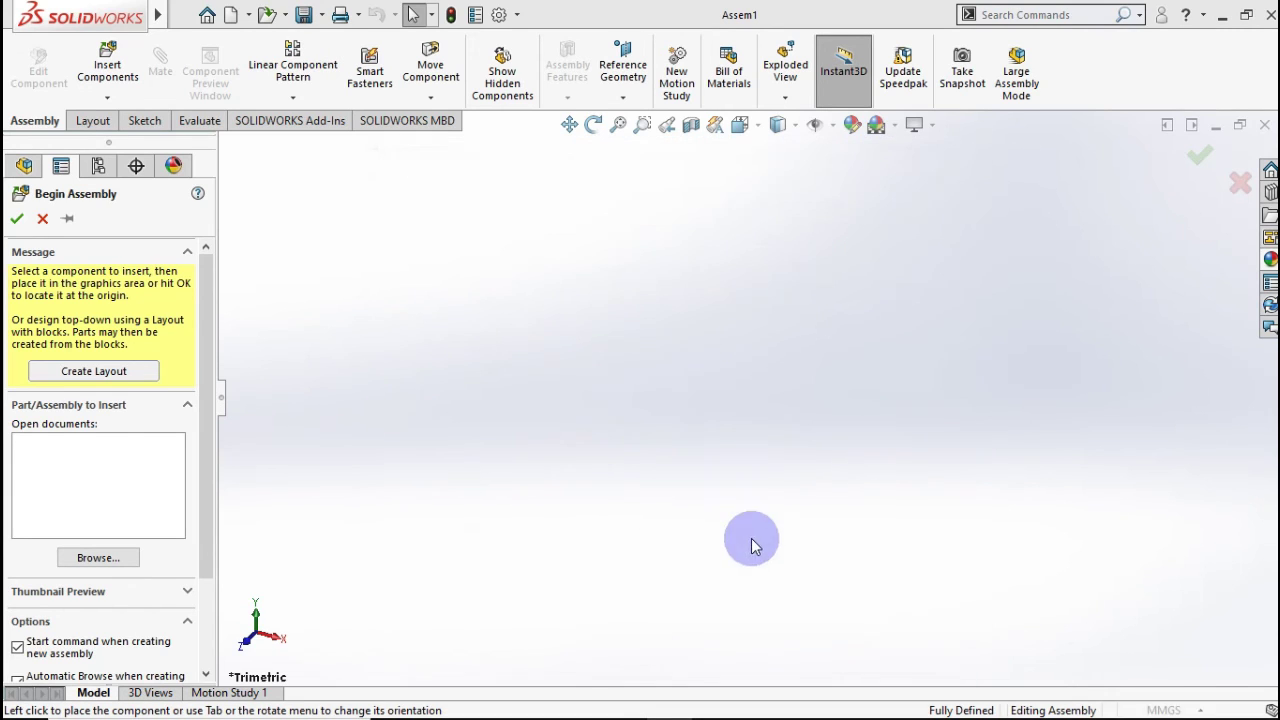
{"action": "left_click", "coordinate": [655, 422]}
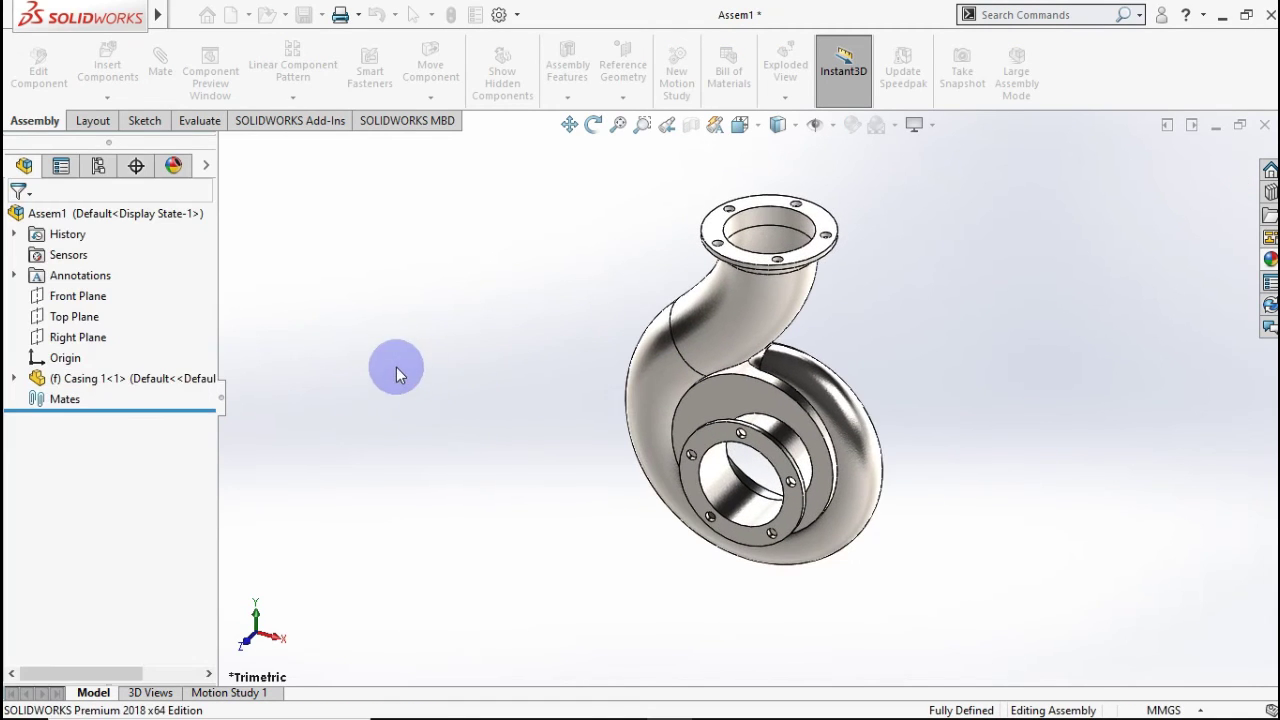
{"action": "left_click", "coordinate": [157, 380]}
{"action": "right_click", "coordinate": [157, 383]}
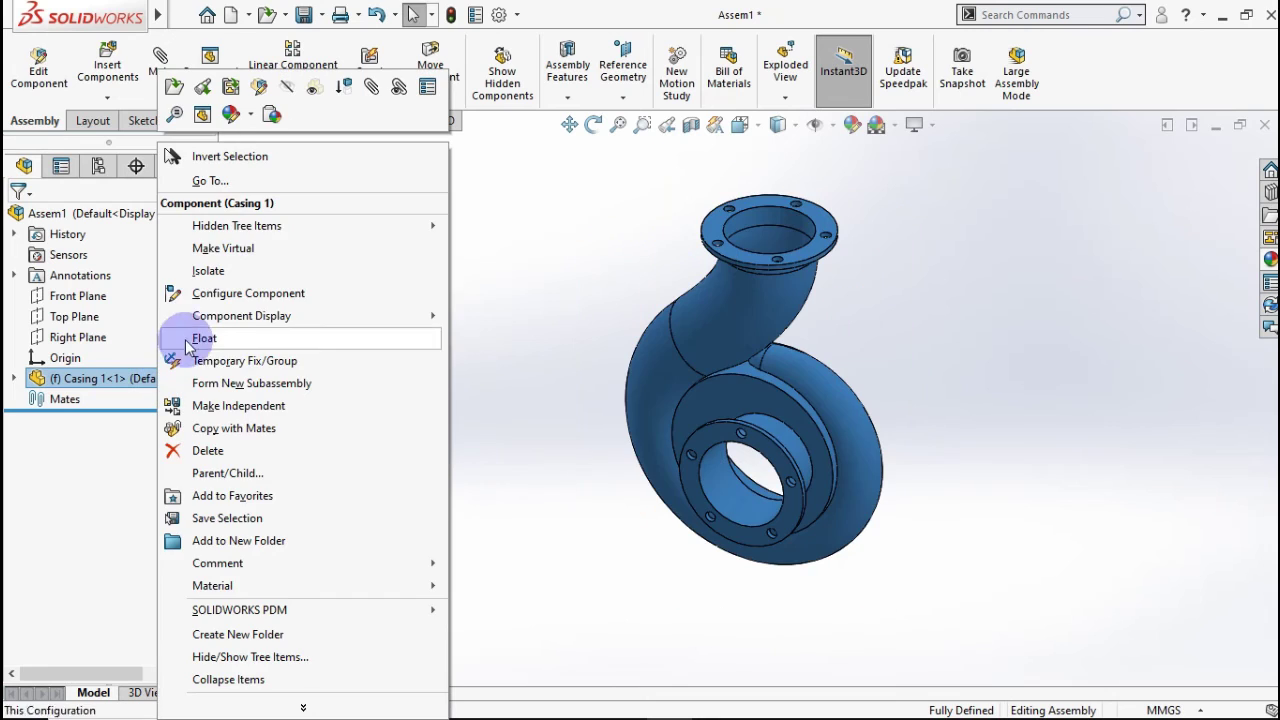
{"action": "left_click", "coordinate": [201, 334]}
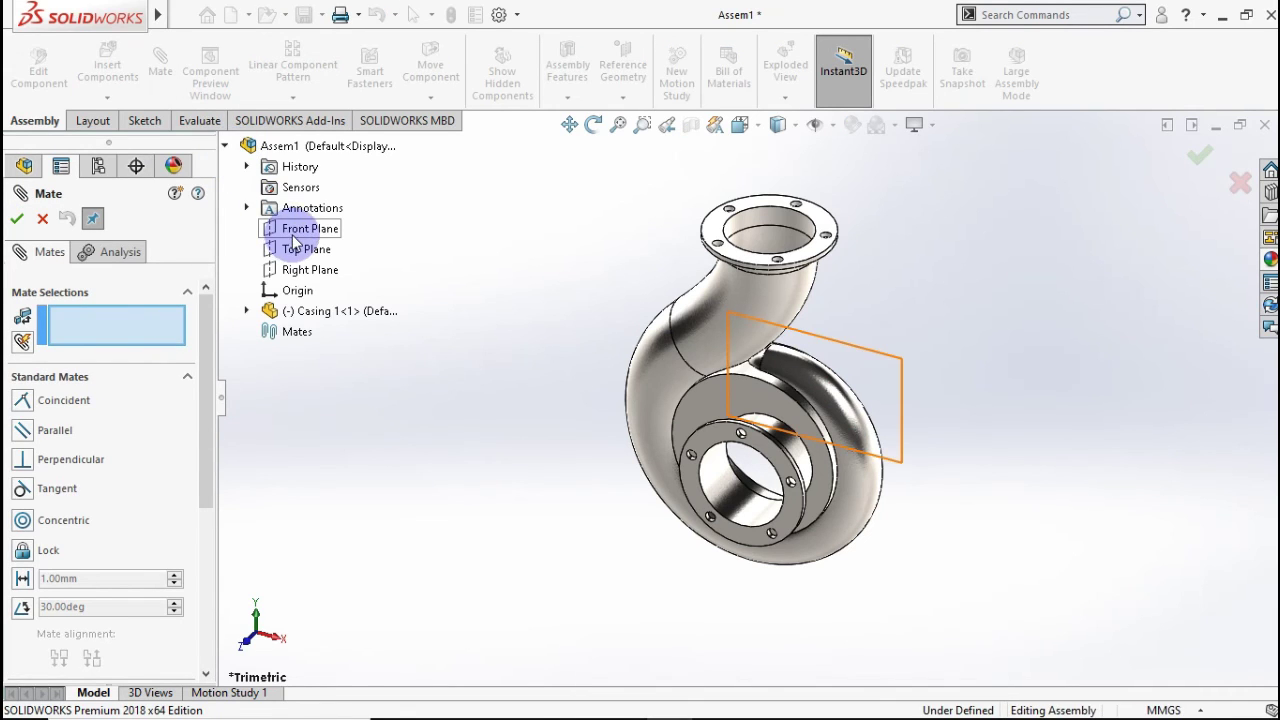
Mate Casing 1's Front and Top Planes coincident with the assembly's Front and Top Planes.
{"action": "left_click", "coordinate": [295, 229]}
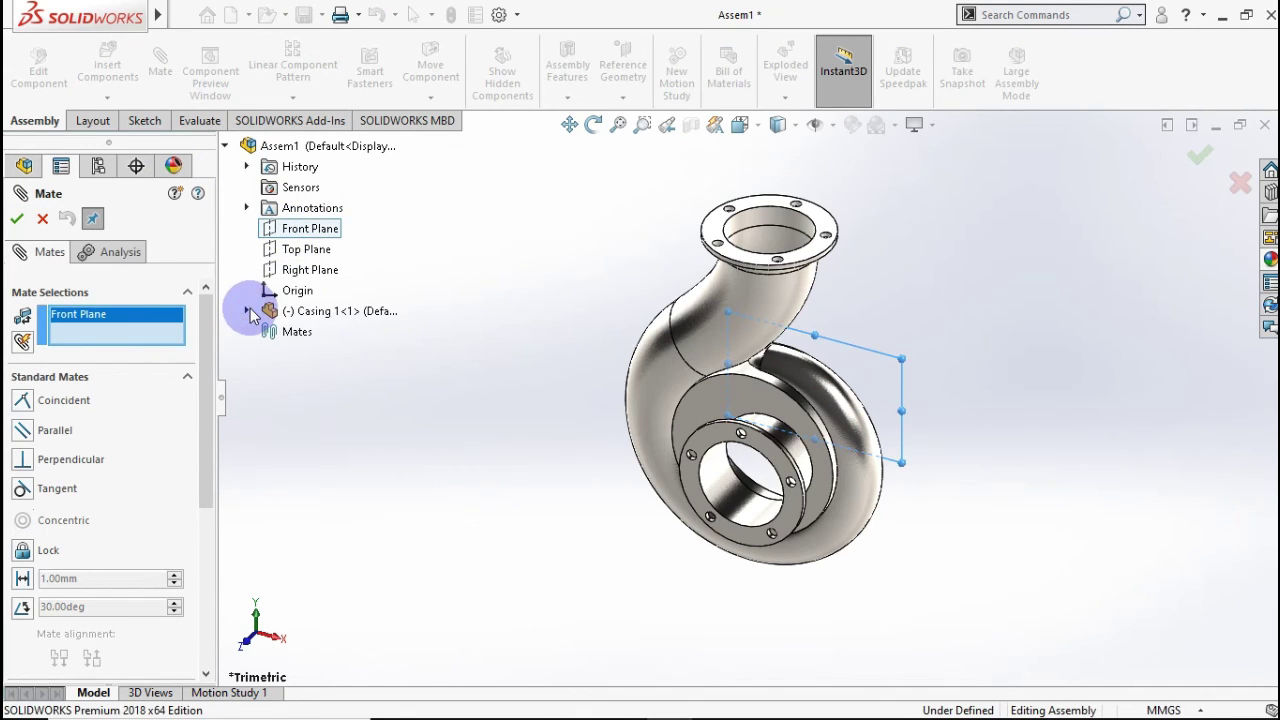
{"action": "left_click", "coordinate": [249, 312]}
{"action": "left_click", "coordinate": [338, 251]}
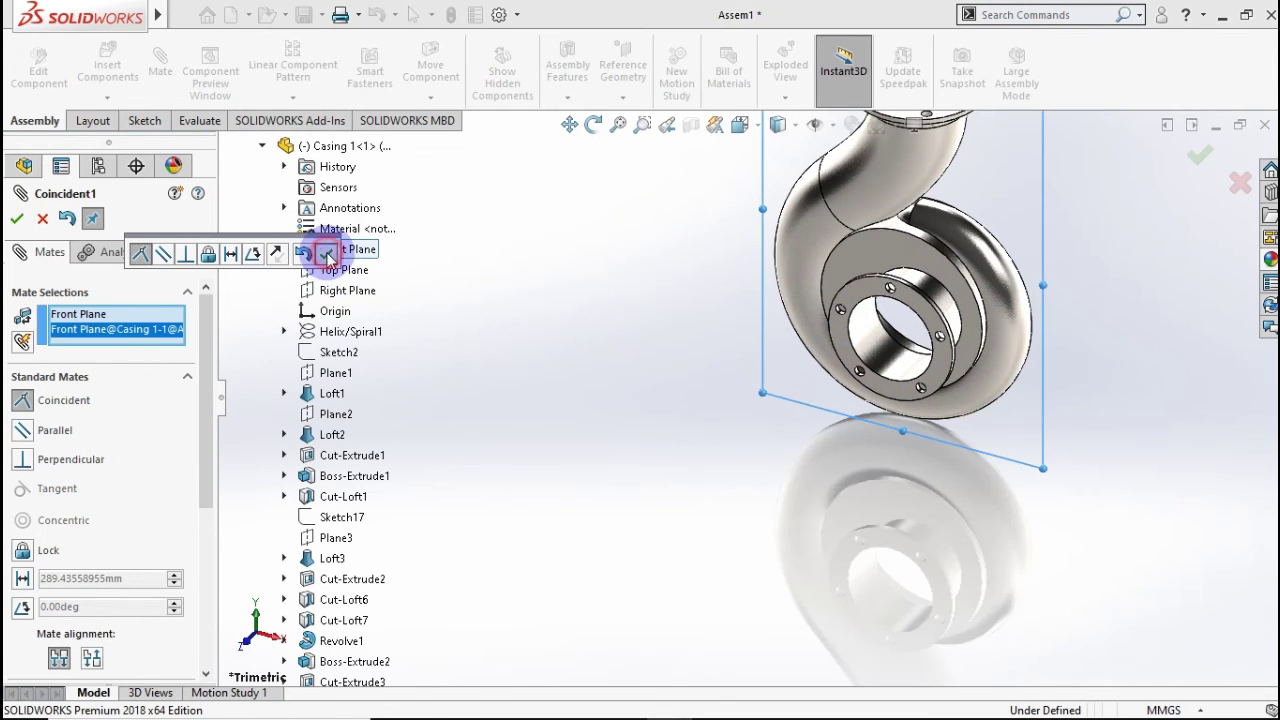
{"action": "left_click", "coordinate": [327, 255]}
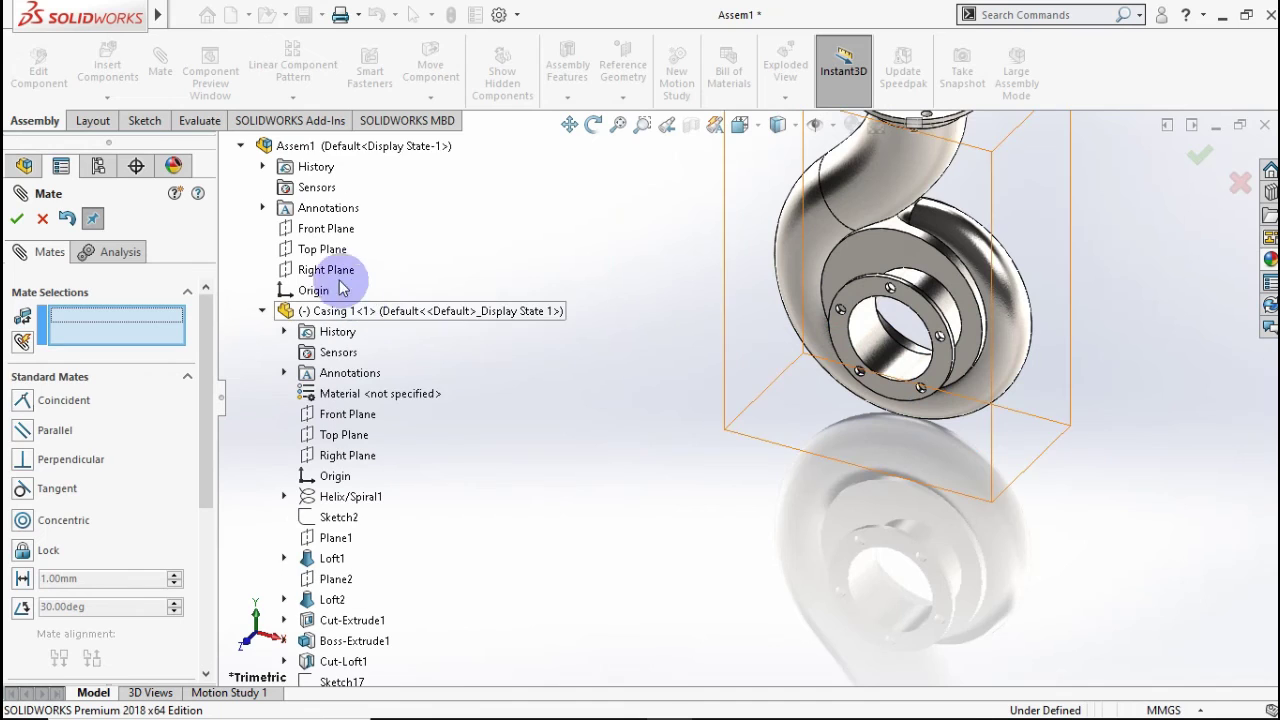
{"action": "left_click", "coordinate": [322, 249]}
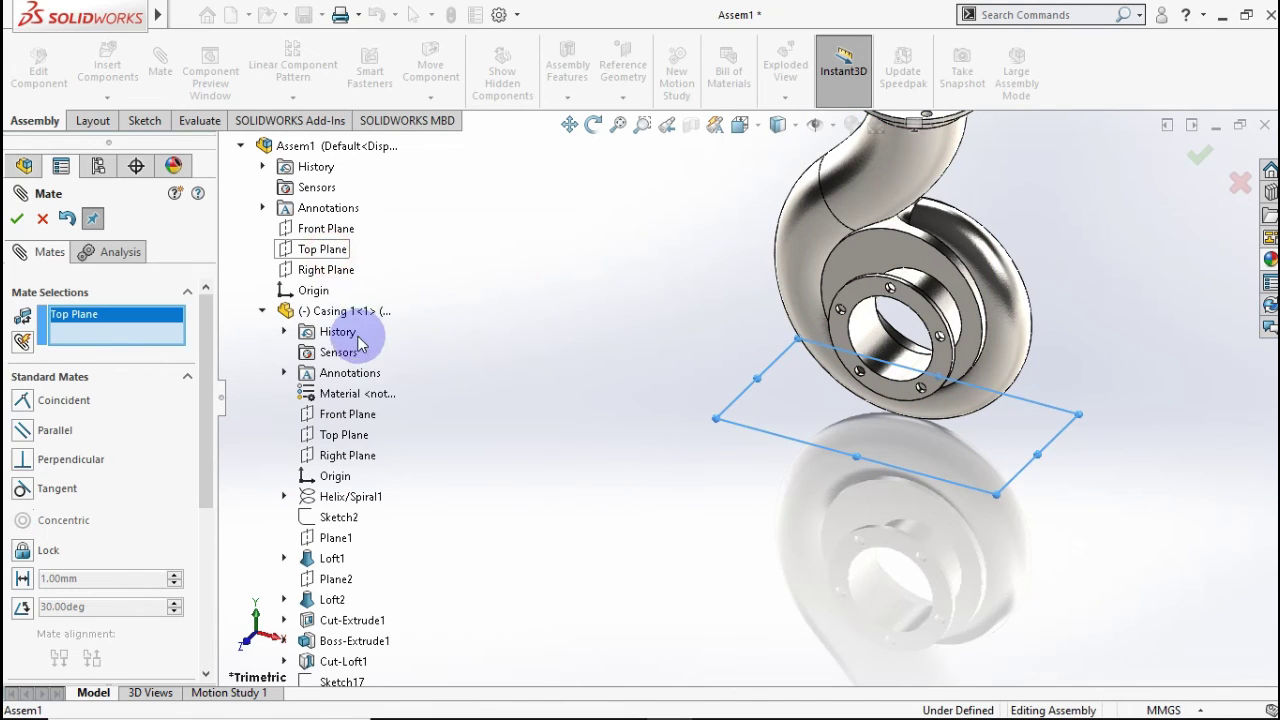
{"action": "left_click", "coordinate": [352, 445]}
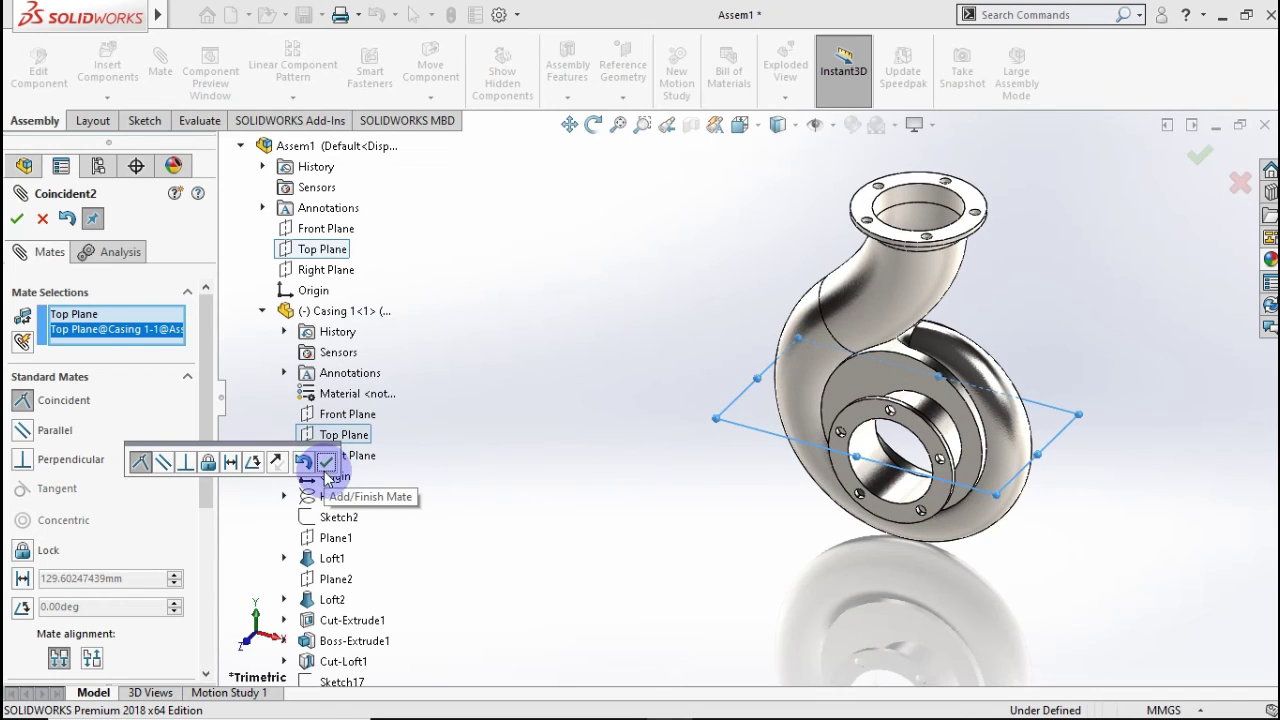
{"action": "left_click", "coordinate": [325, 462]}
Mate Casing 1's Right Plane coincident with the assembly's Right Plane and finish mating.
{"action": "left_click", "coordinate": [347, 457]}
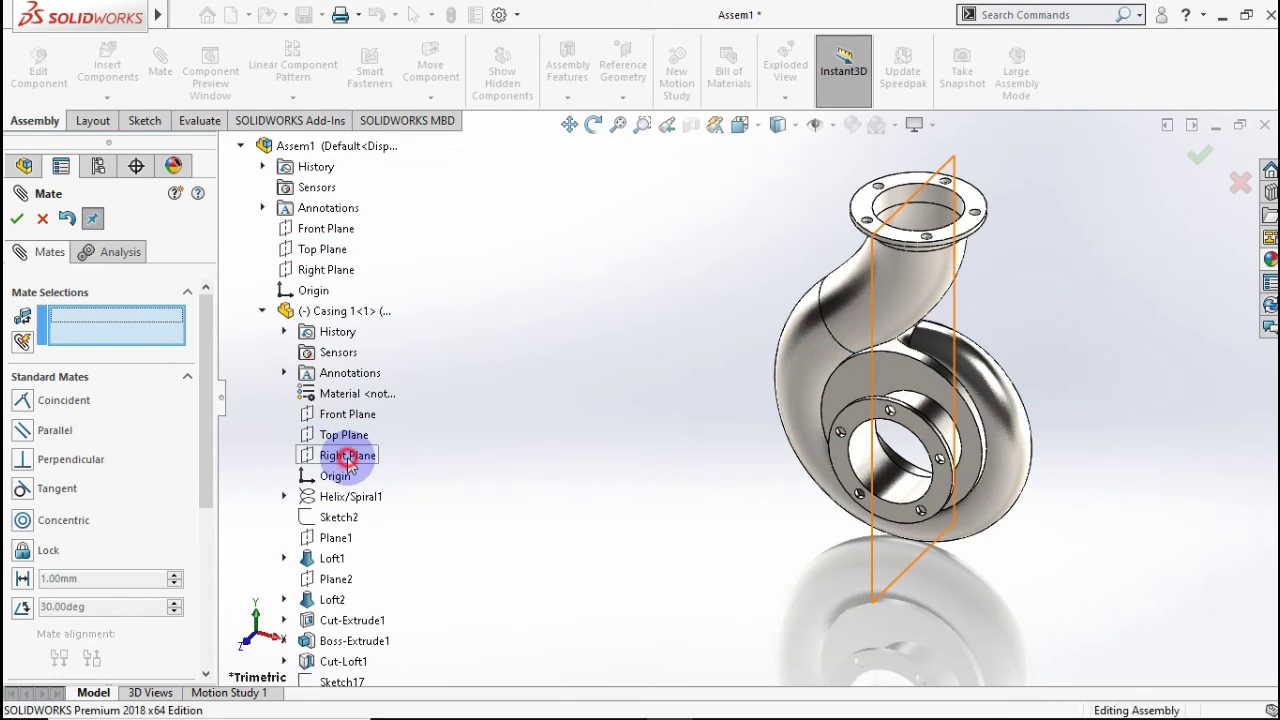
{"action": "left_click", "coordinate": [326, 269]}
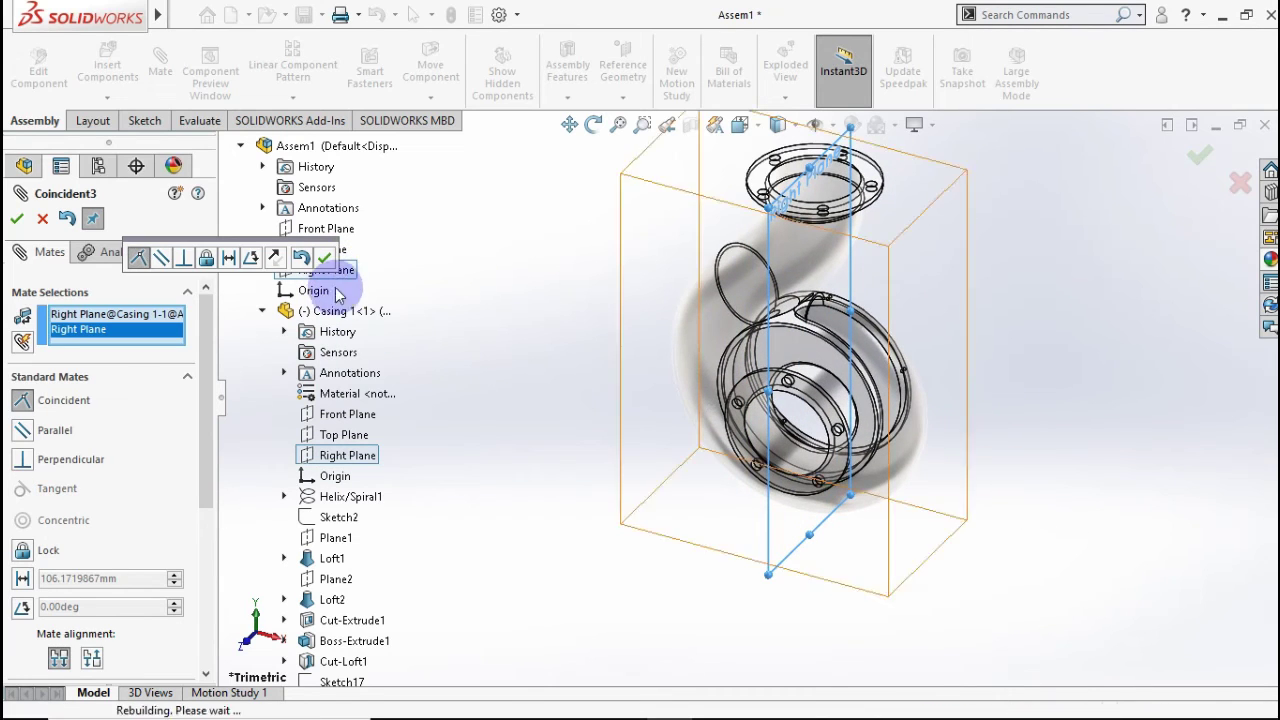
{"action": "left_click", "coordinate": [334, 264]}
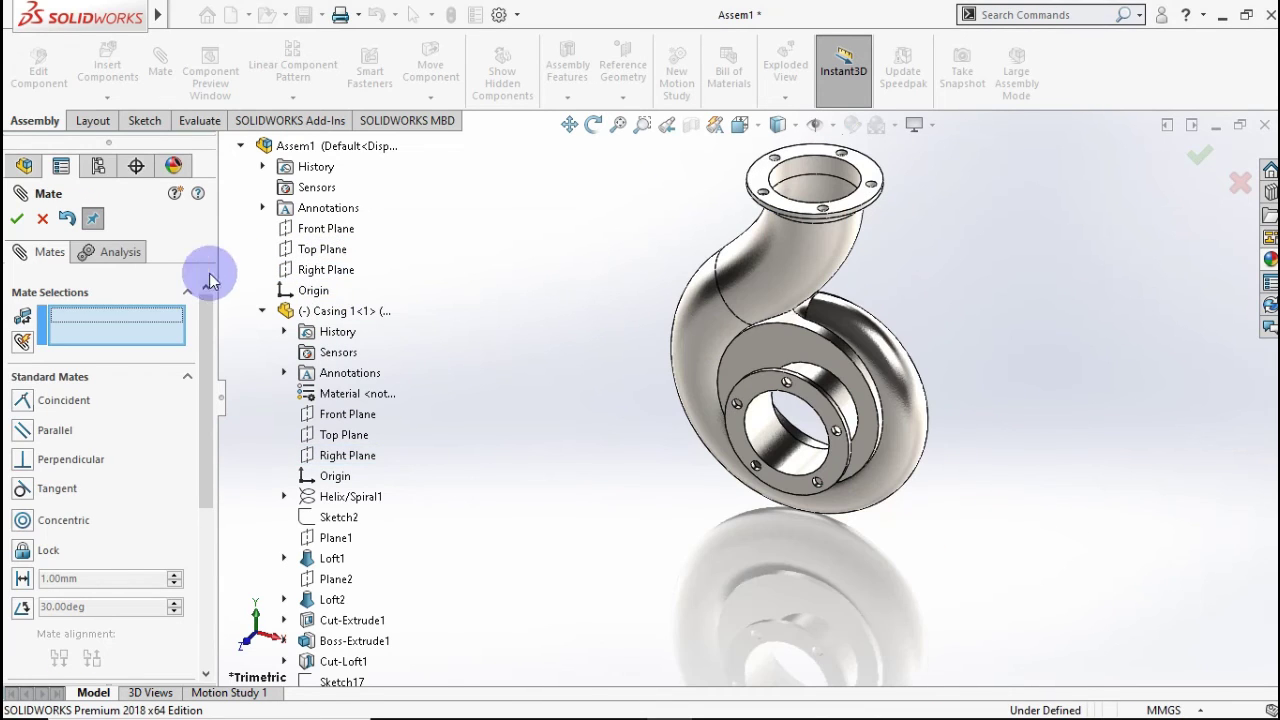
{"action": "left_click", "coordinate": [22, 222]}
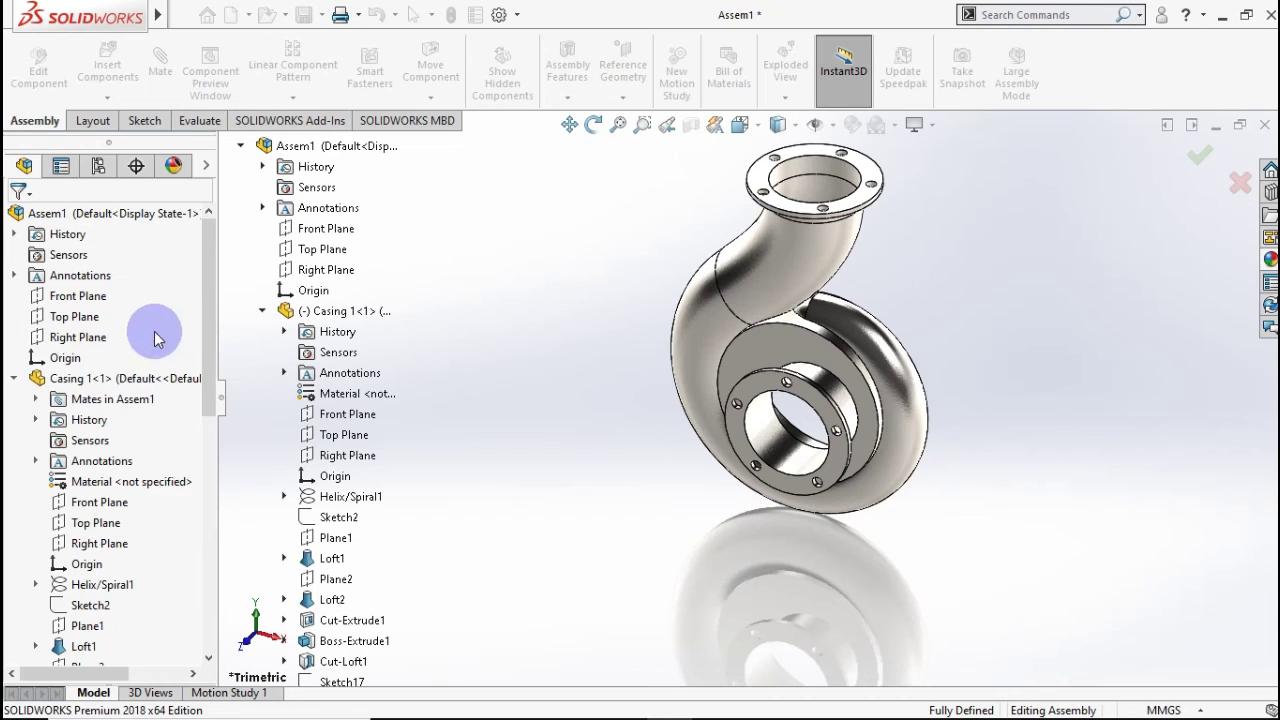
{"action": "left_click", "coordinate": [14, 380]}
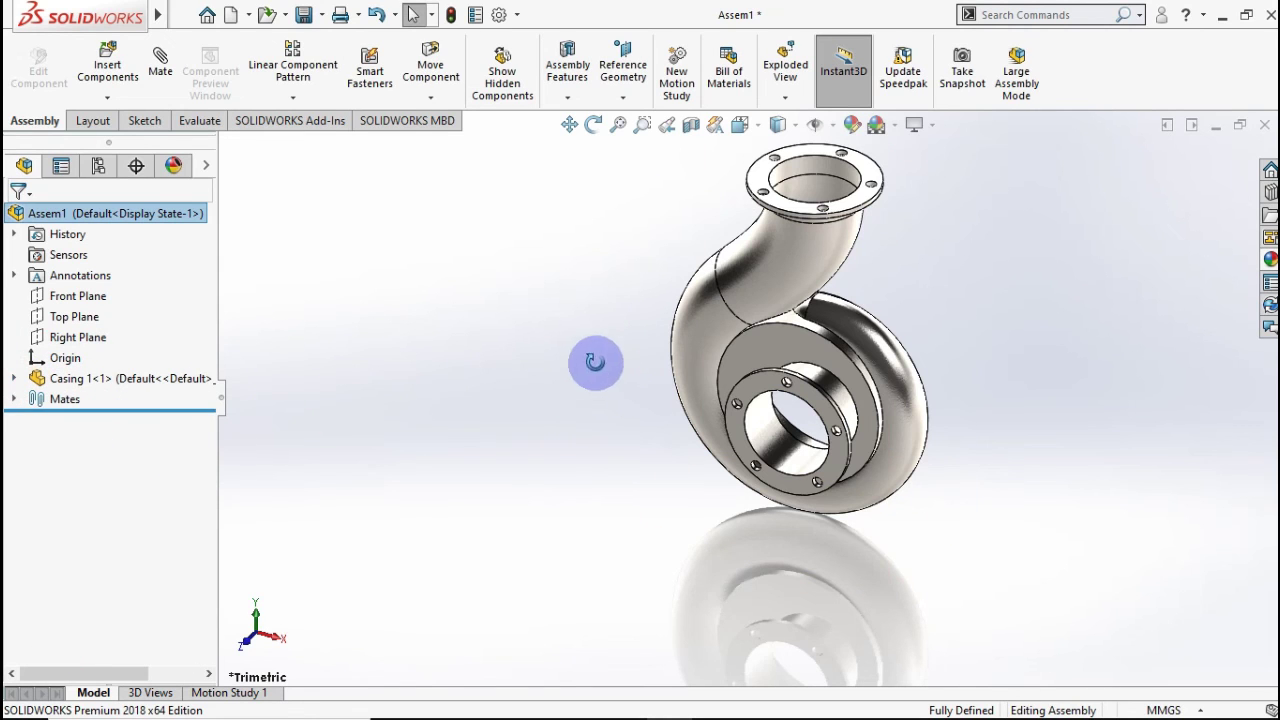
Insert Casing 2 to the right of Casing 1 and the Impeller to its left.
{"action": "middle_click_drag", "start_coordinate": [595, 362], "coordinate": [565, 420]}
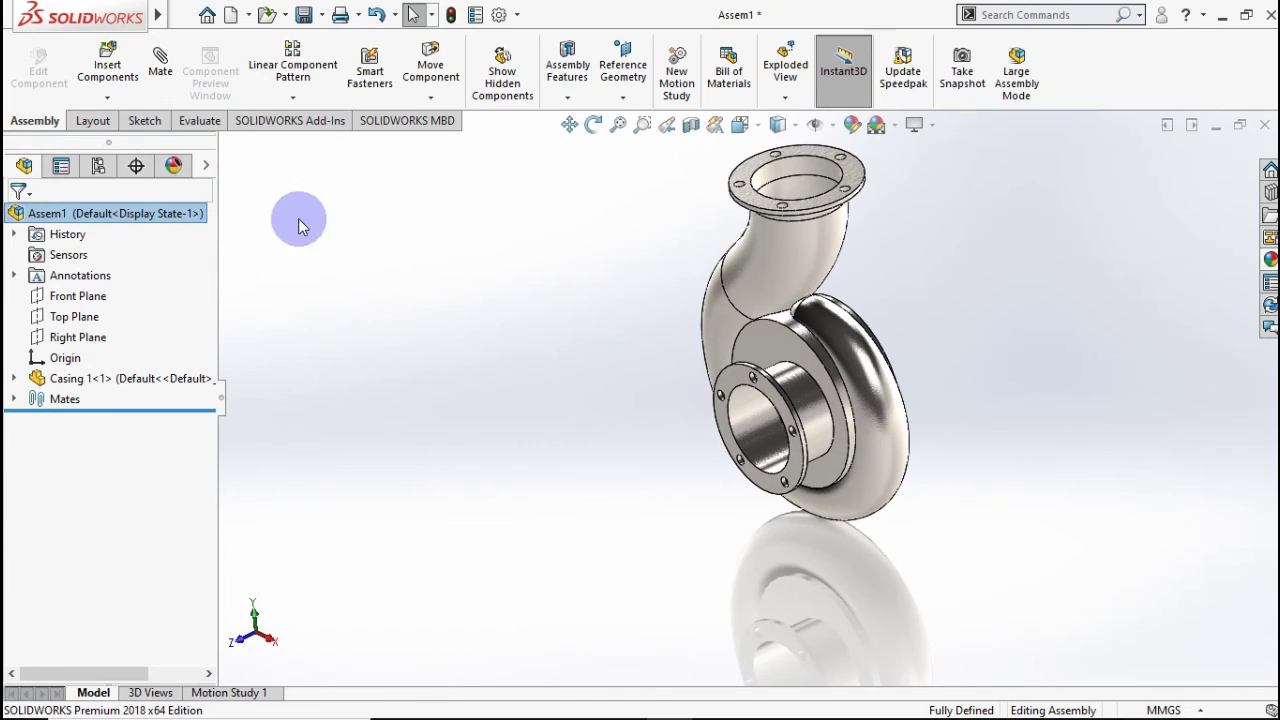
{"action": "left_click", "coordinate": [124, 83]}
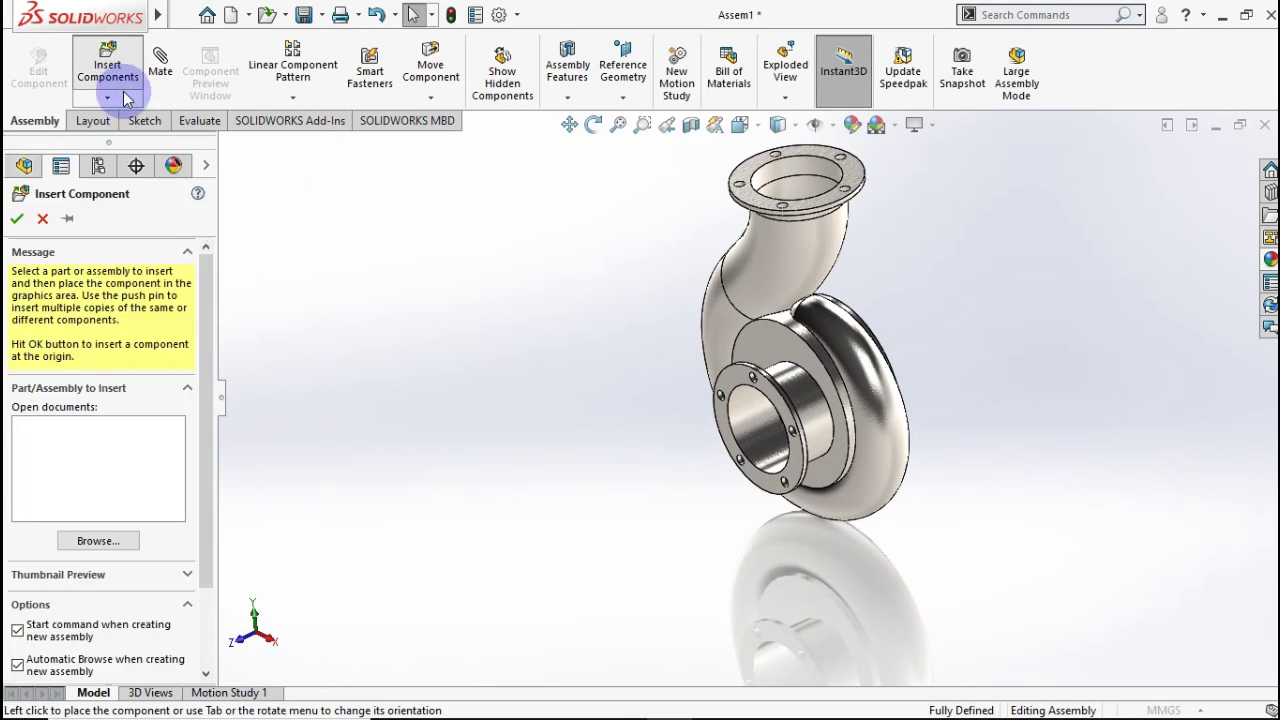
{"action": "left_click", "coordinate": [566, 324]}
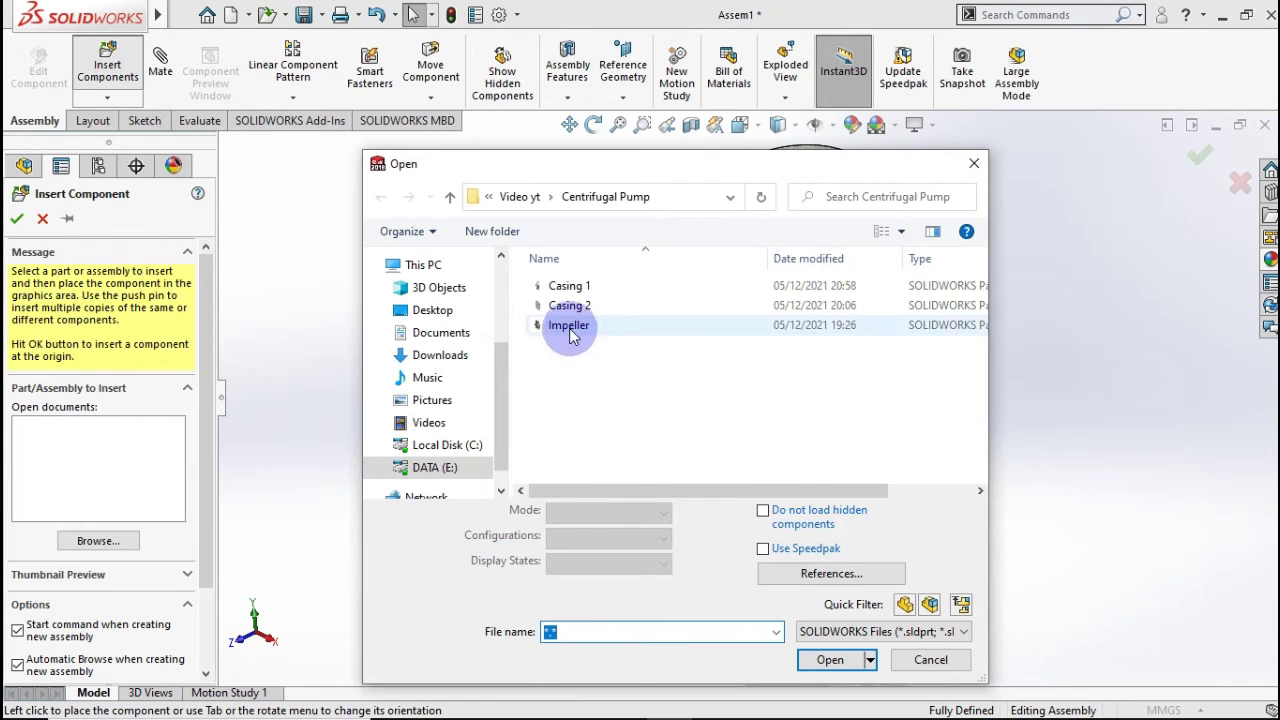
{"action": "left_click", "coordinate": [568, 308], "text": "ctrl"}
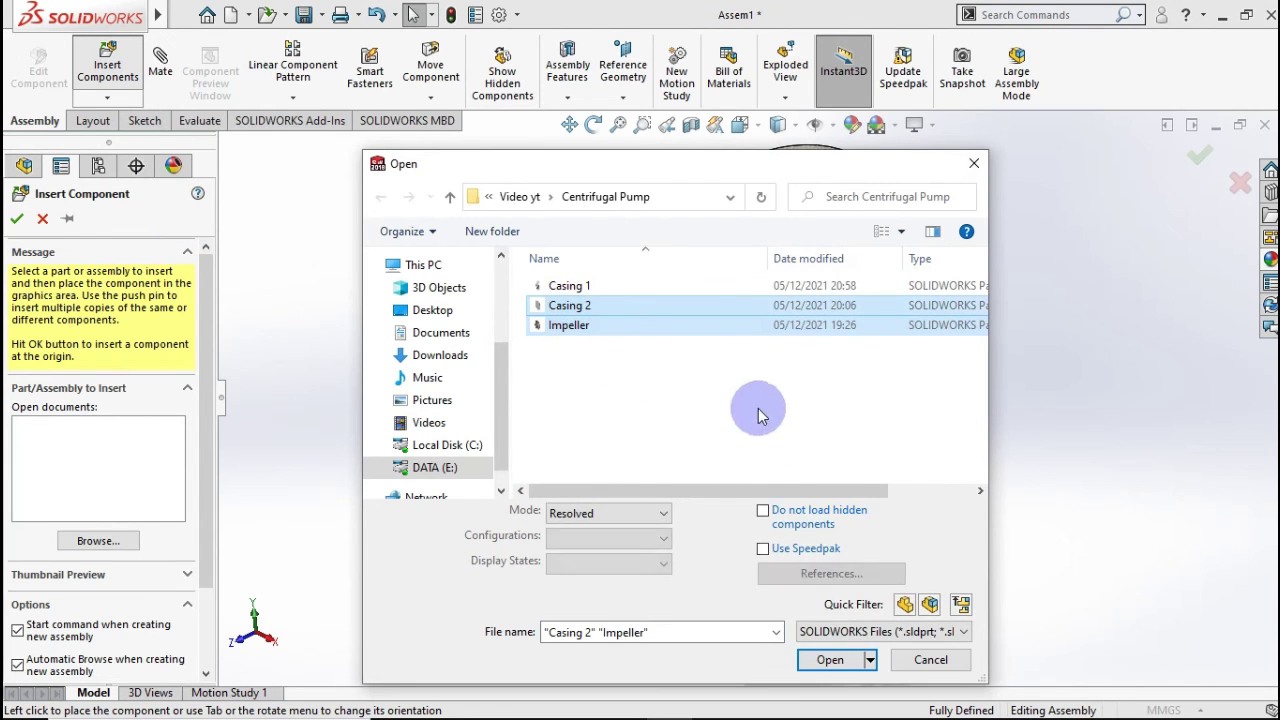
{"action": "left_click", "coordinate": [829, 654]}
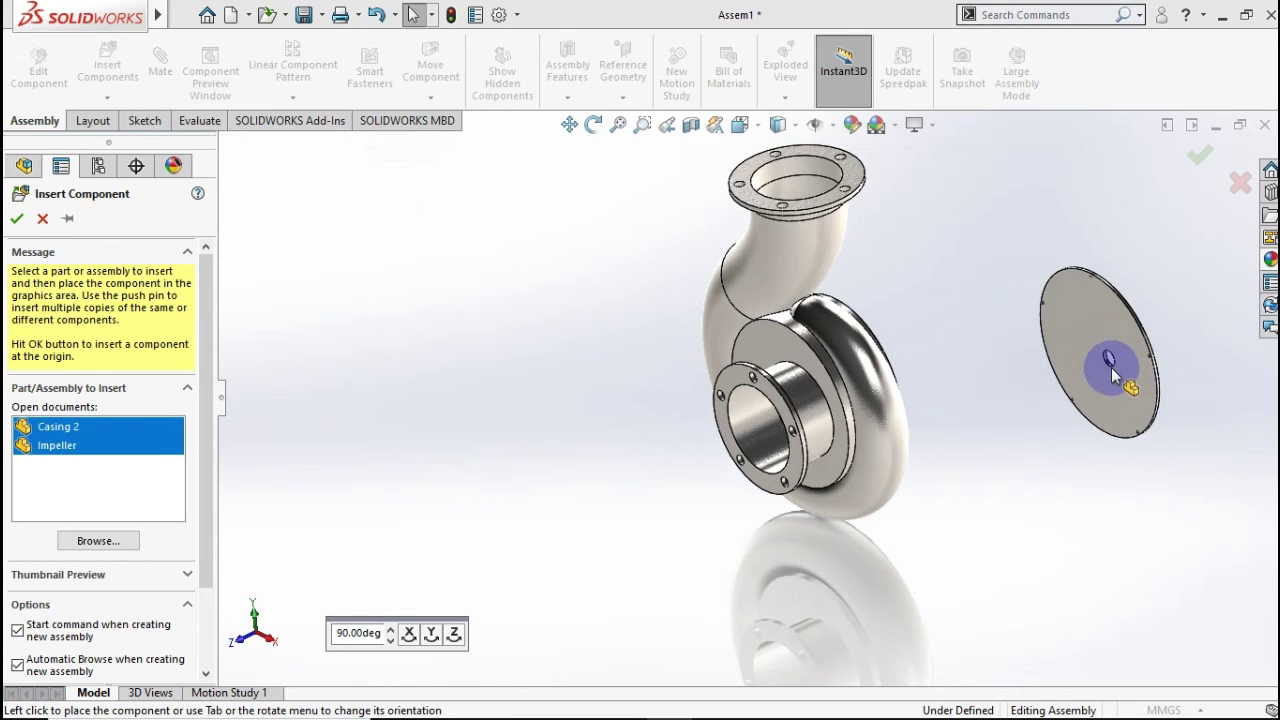
{"action": "left_click", "coordinate": [1100, 365]}
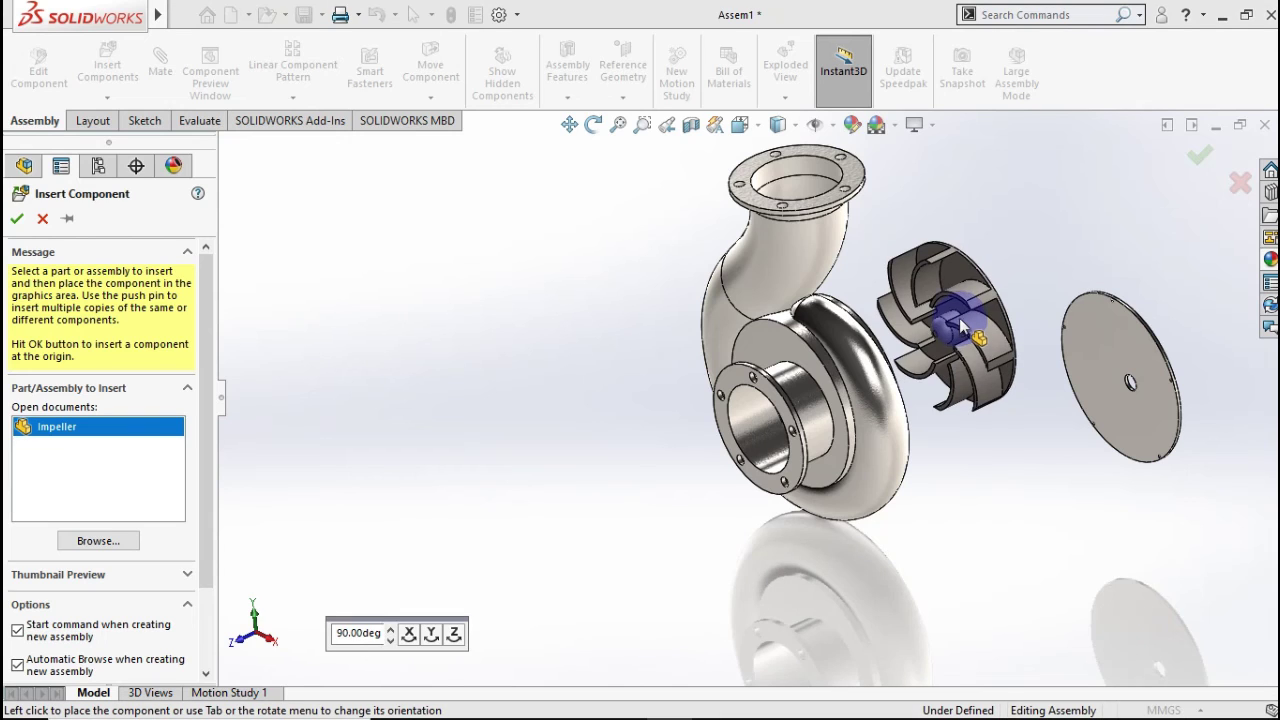
{"action": "left_click", "coordinate": [620, 333]}
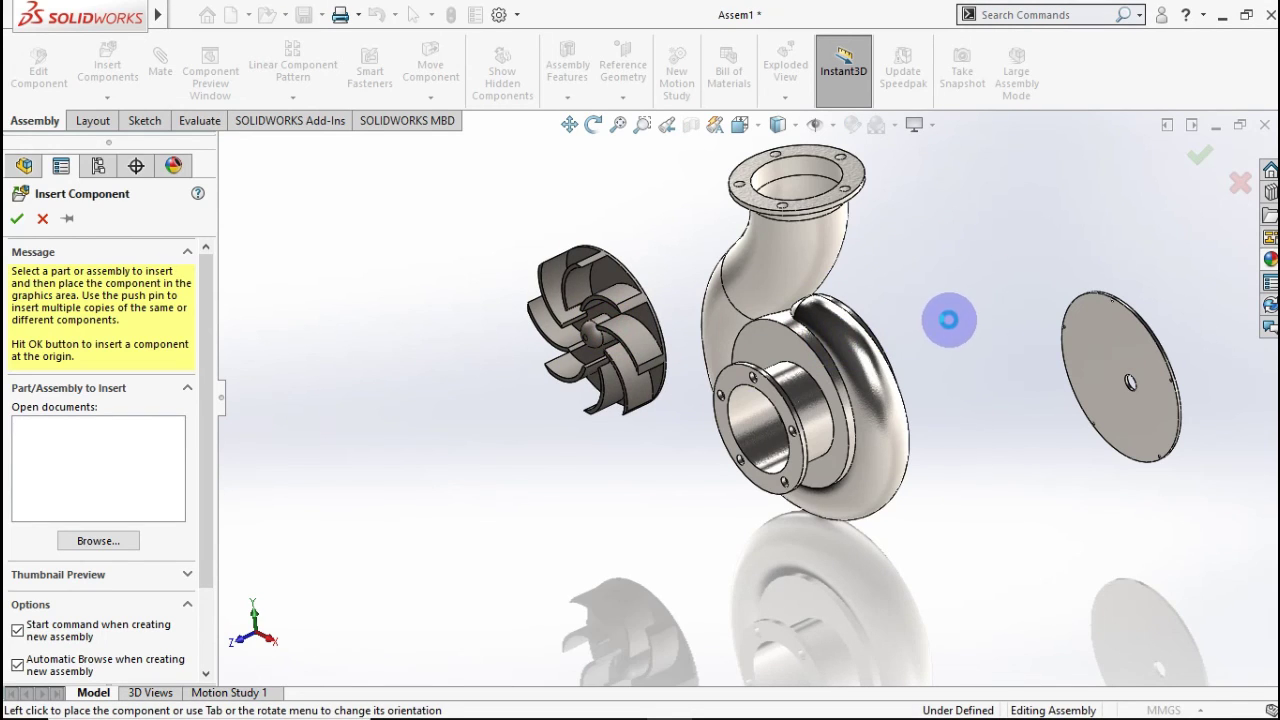
{"action": "middle_click_drag", "start_coordinate": [975, 336], "coordinate": [834, 371]}
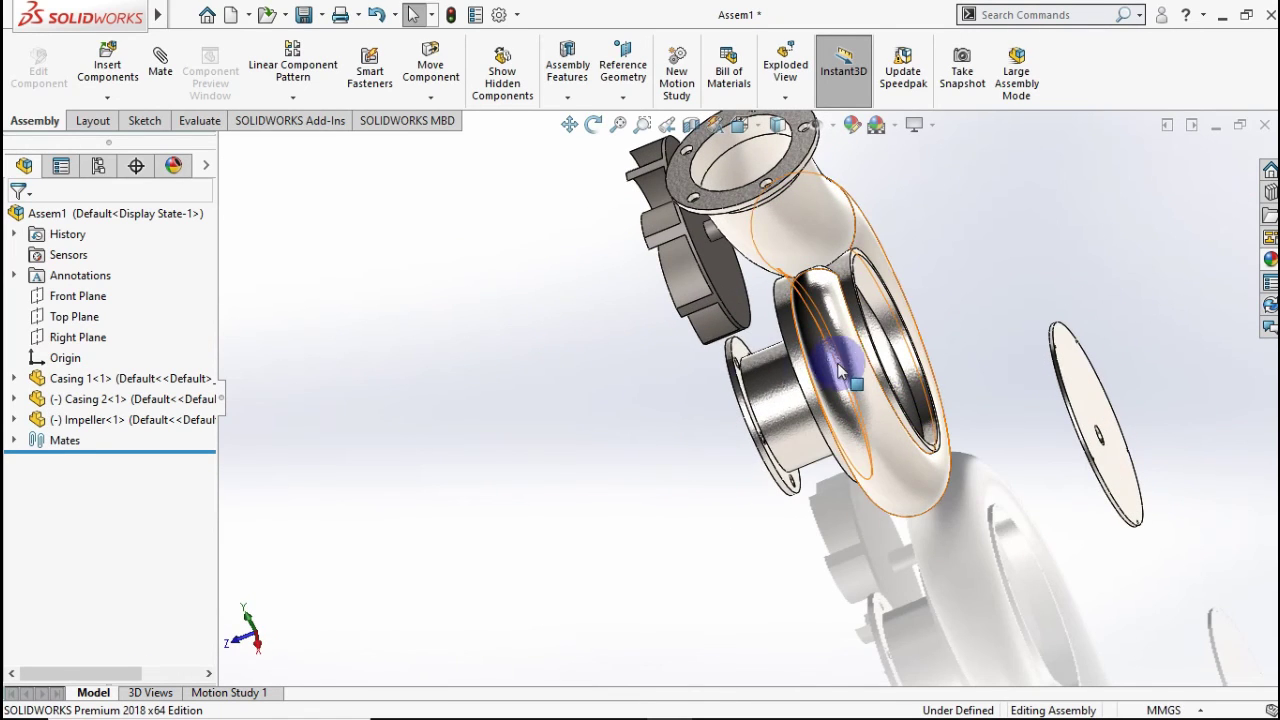
Centre the Casing 2 cover on the casing opening with a Concentric mate.
{"action": "left_click", "coordinate": [160, 76]}
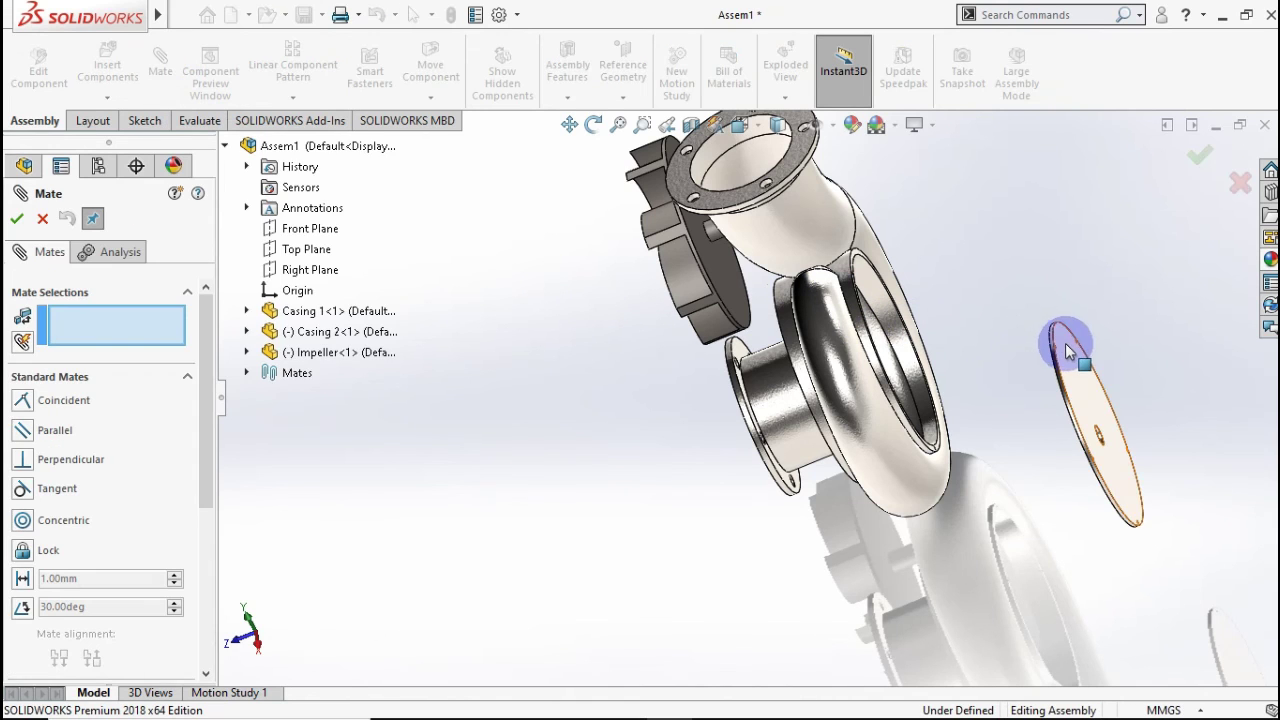
{"action": "scroll", "coordinate": [1060, 360], "scroll_direction": "down", "scroll_amount": 4}
{"action": "scroll", "coordinate": [968, 388], "scroll_direction": "down", "scroll_amount": 4}
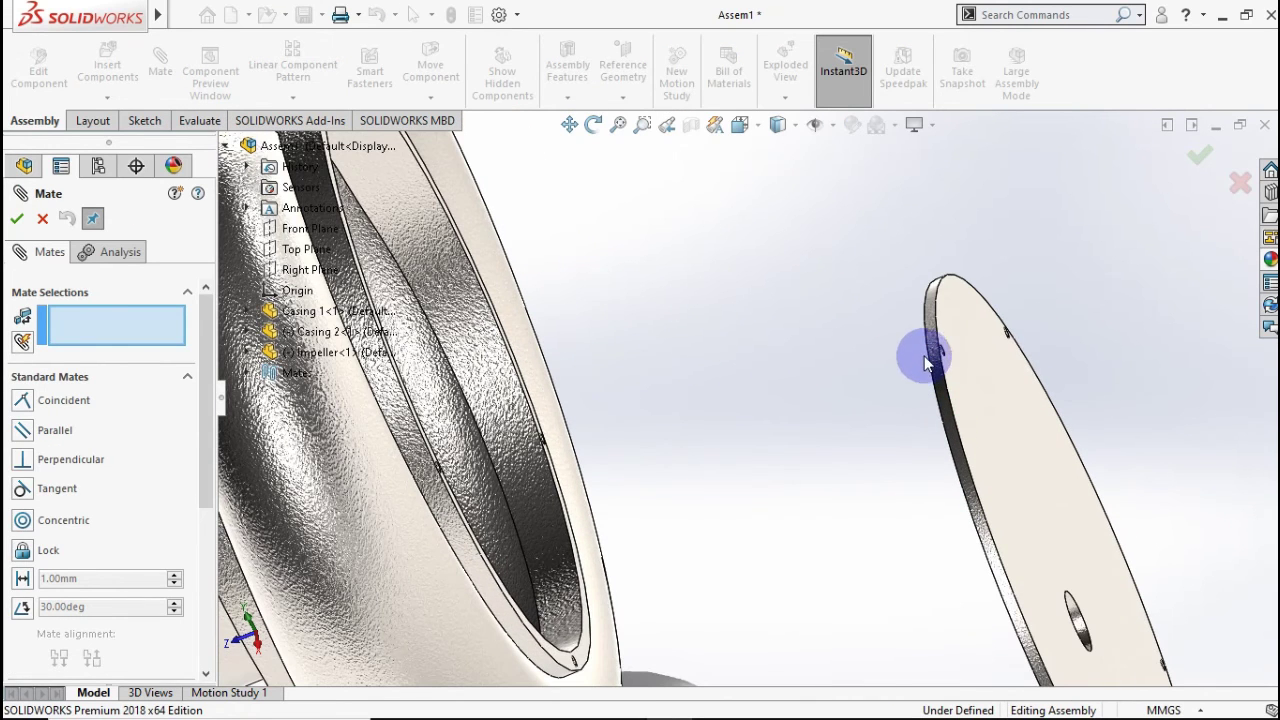
{"action": "left_click", "coordinate": [930, 336]}
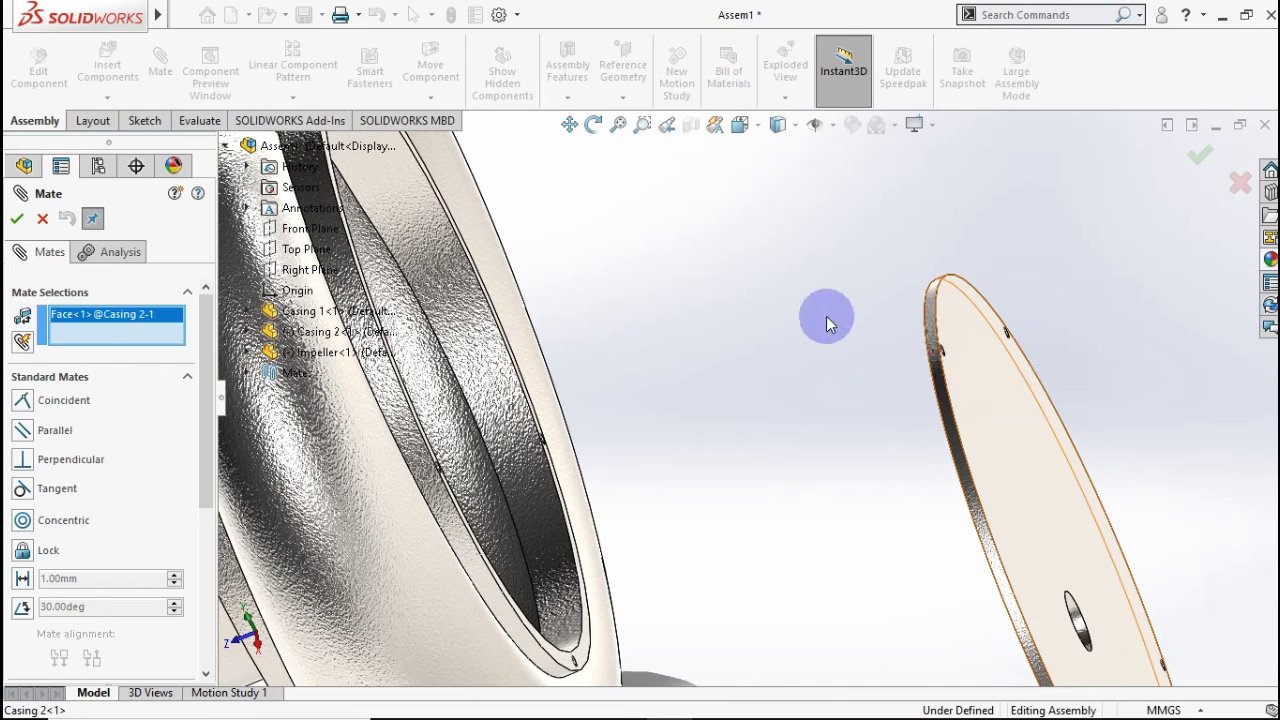
{"action": "scroll", "coordinate": [640, 342], "scroll_direction": "up", "scroll_amount": 3}
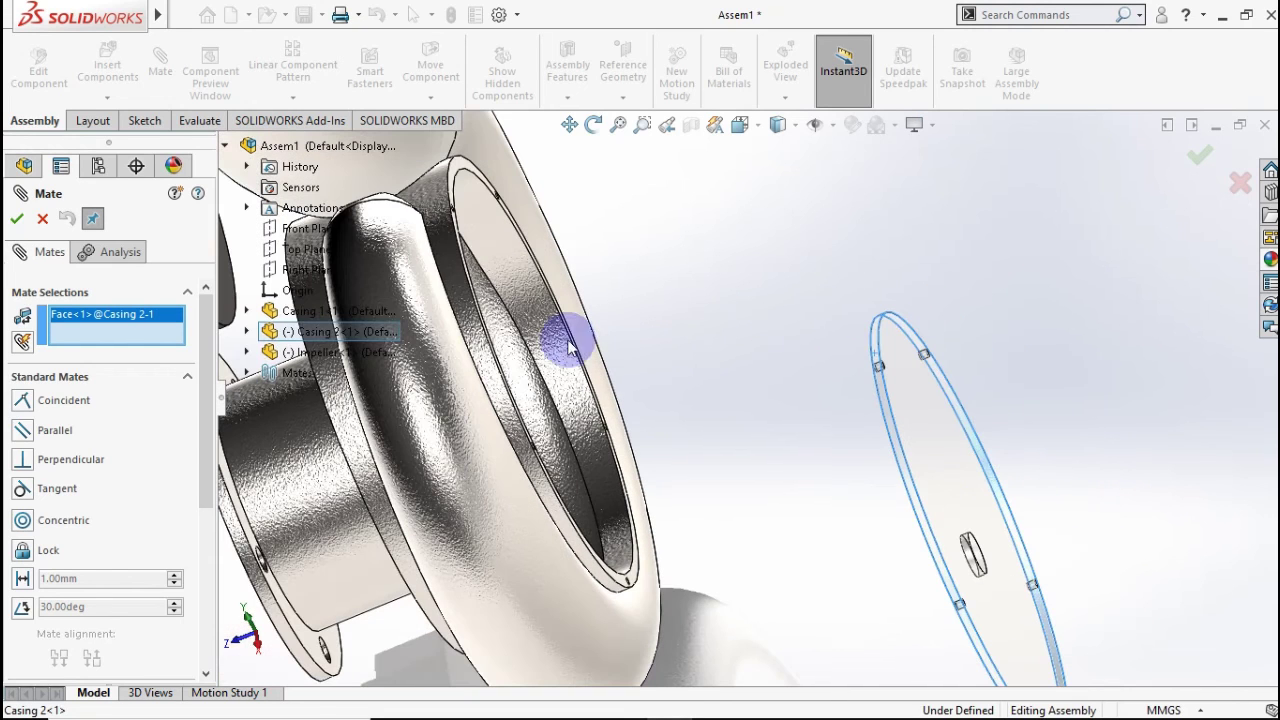
{"action": "left_click", "coordinate": [450, 268]}
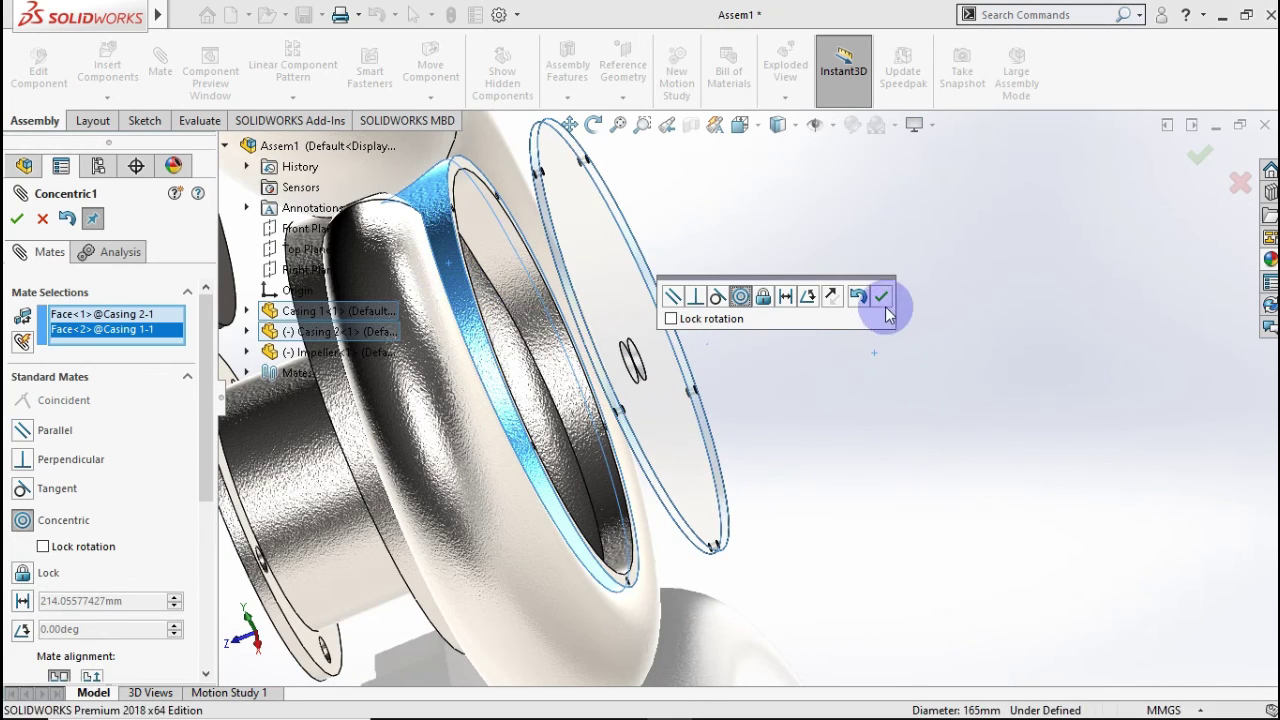
{"action": "left_click", "coordinate": [882, 296]}
Make the cover face flush with the casing rim face using a Coincident mate.
{"action": "scroll", "coordinate": [478, 198], "scroll_direction": "down", "scroll_amount": 4}
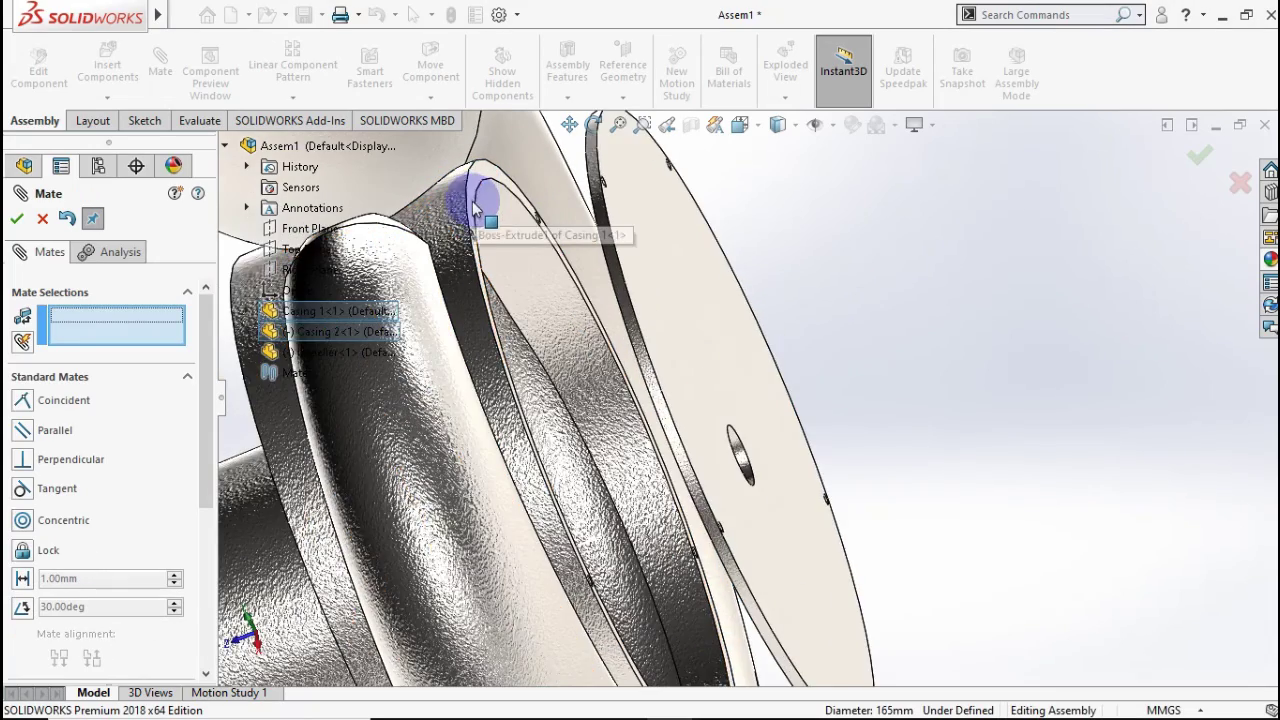
{"action": "scroll", "coordinate": [482, 222], "scroll_direction": "down", "scroll_amount": 2}
{"action": "middle_click_drag", "start_coordinate": [487, 240], "coordinate": [474, 246]}
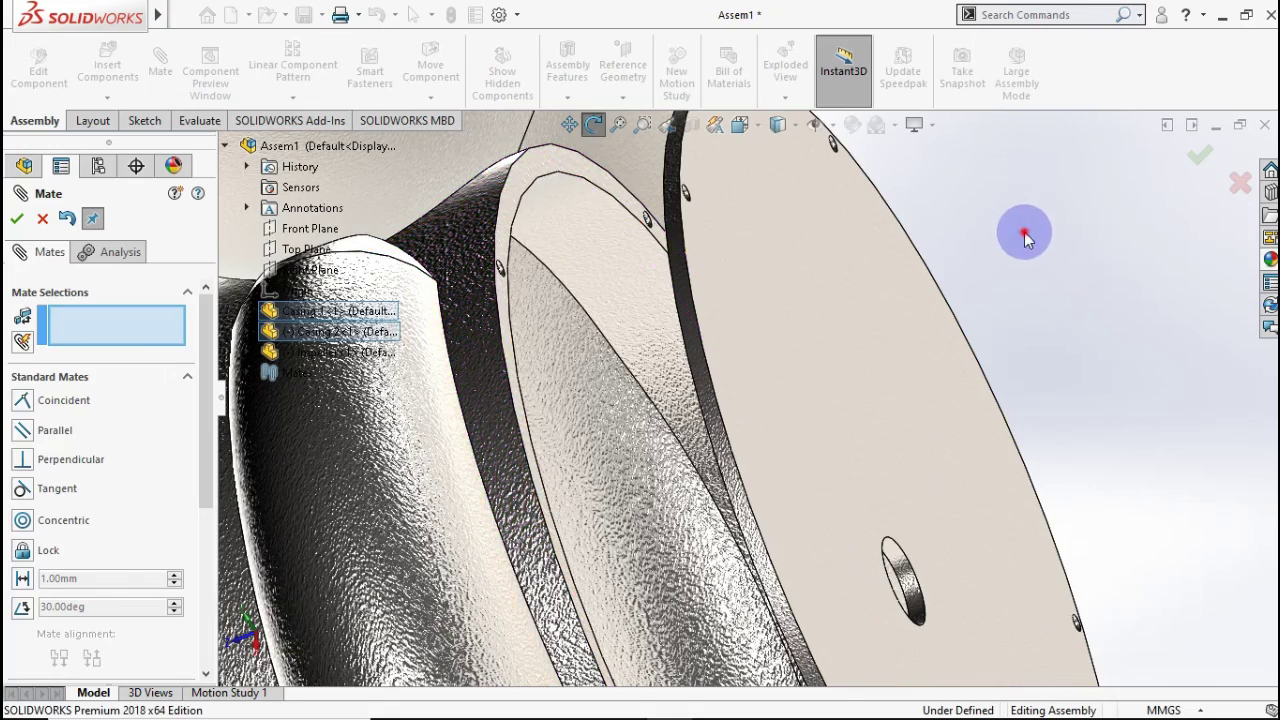
{"action": "middle_click_drag", "start_coordinate": [533, 198], "coordinate": [791, 206]}
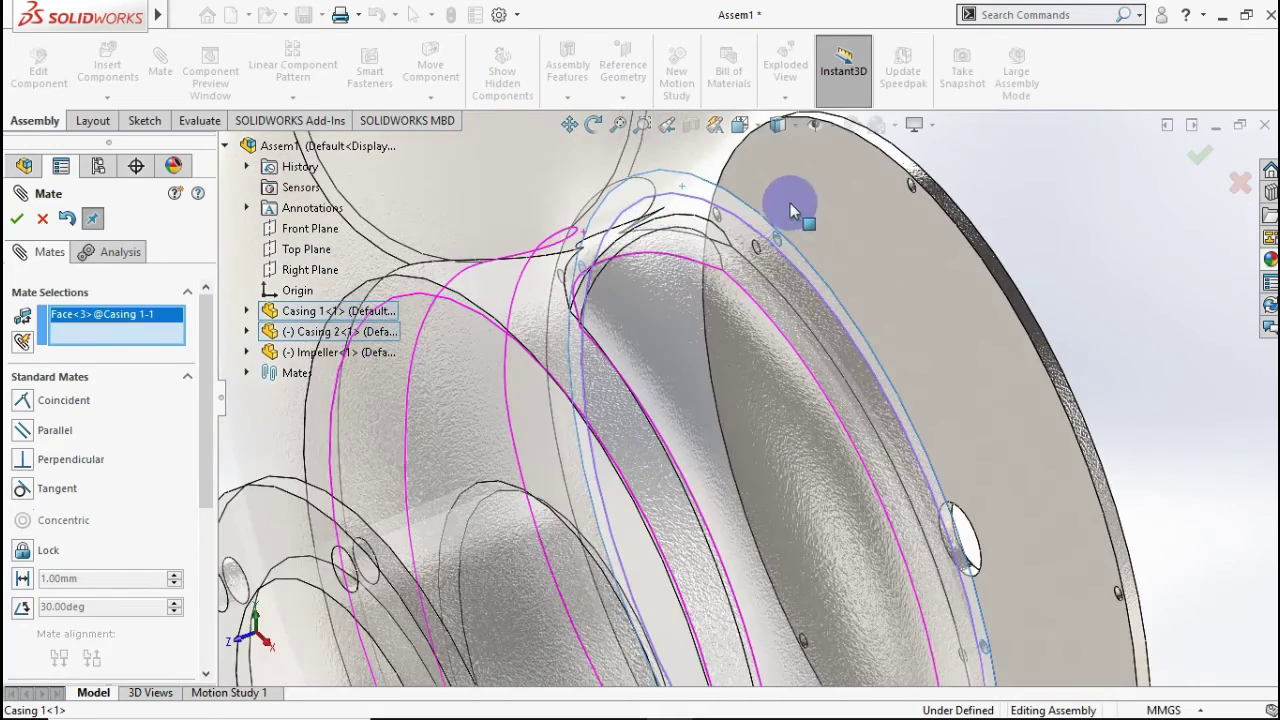
{"action": "left_click", "coordinate": [871, 206]}
{"action": "left_click", "coordinate": [1126, 181]}
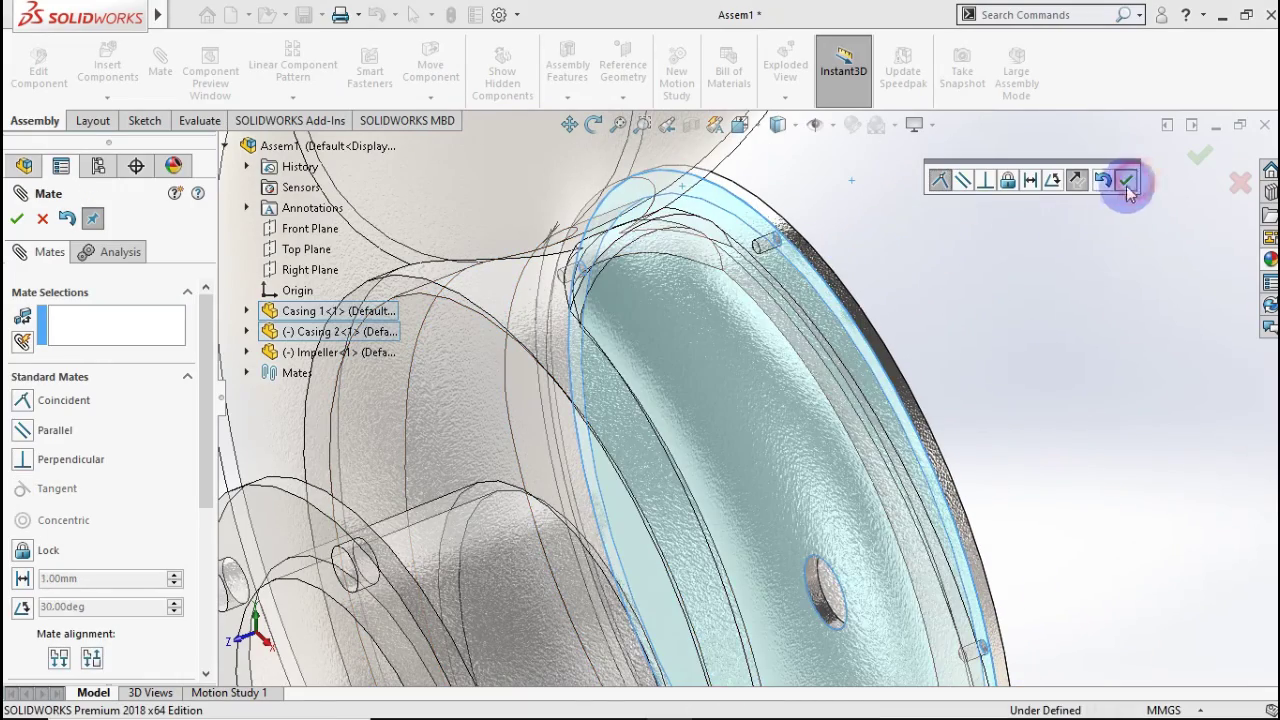
Align a cover bolt hole with the casing hole using a Concentric mate.
{"action": "middle_click_drag", "start_coordinate": [929, 223], "coordinate": [840, 240]}
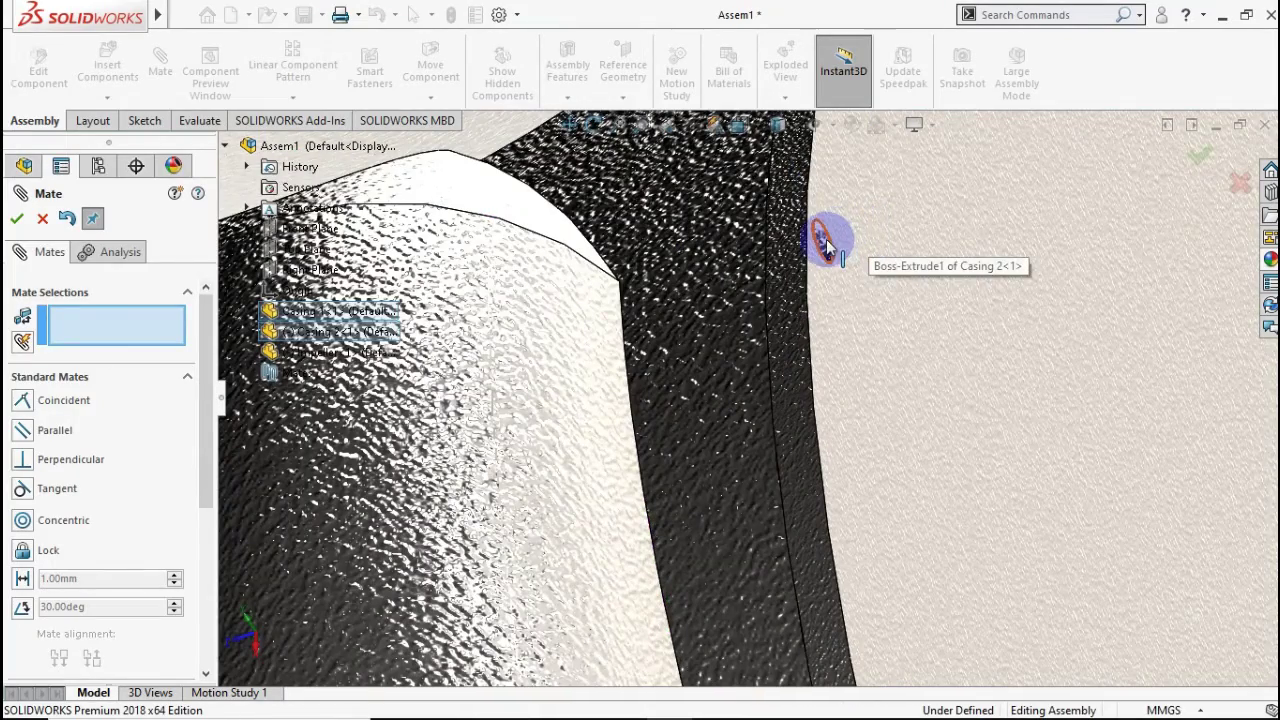
{"action": "left_click", "coordinate": [832, 250]}
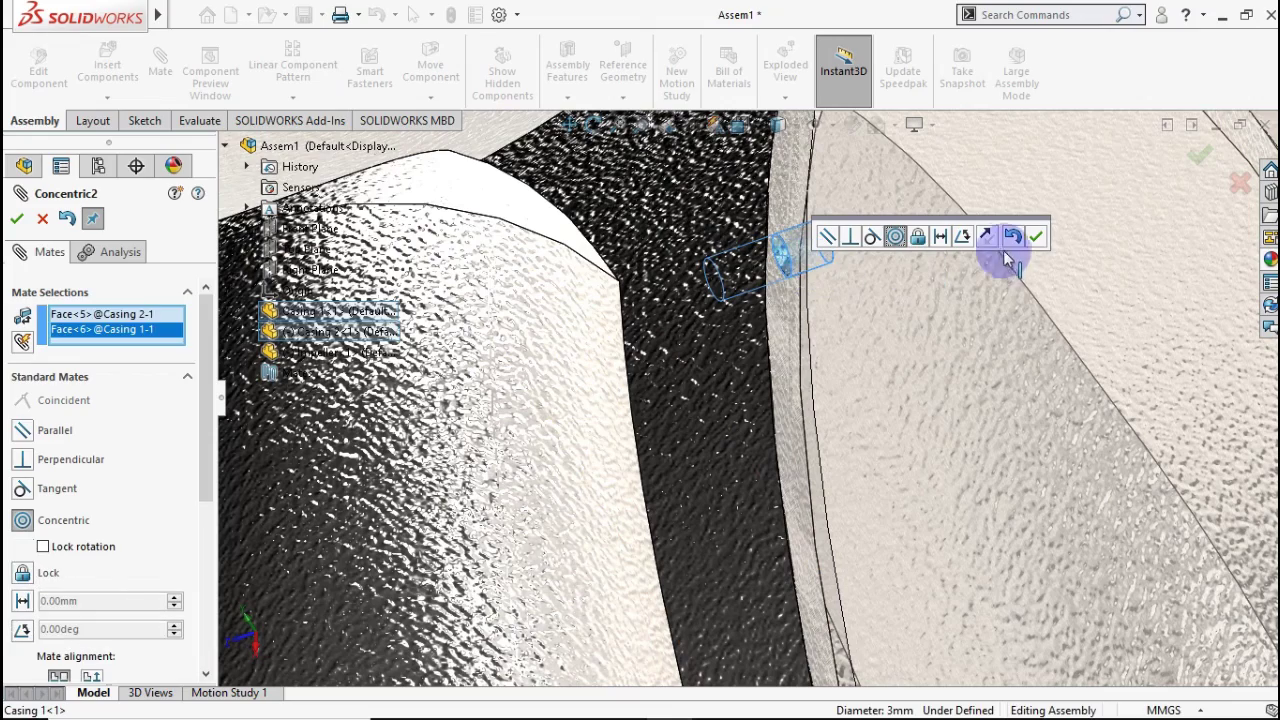
{"action": "left_click", "coordinate": [1035, 236]}
{"action": "scroll", "coordinate": [1019, 325], "scroll_direction": "up", "scroll_amount": 8}
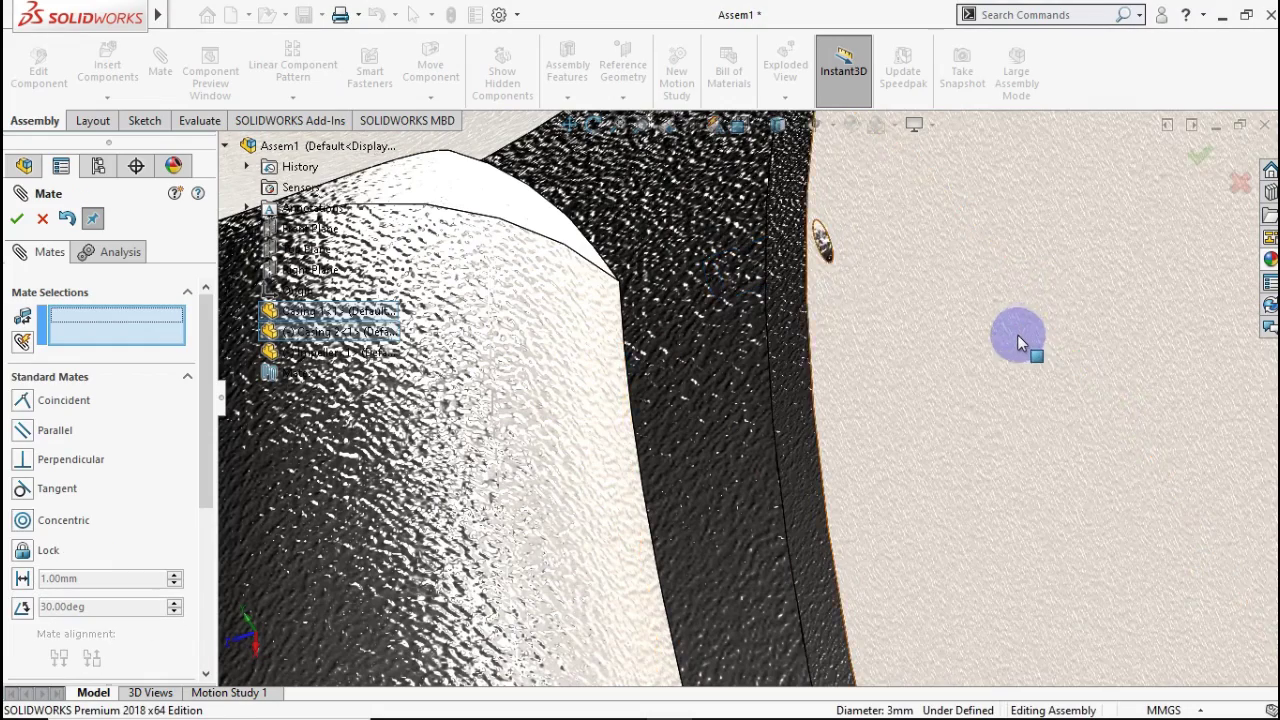
{"action": "scroll", "coordinate": [955, 403], "scroll_direction": "up", "scroll_amount": 10}
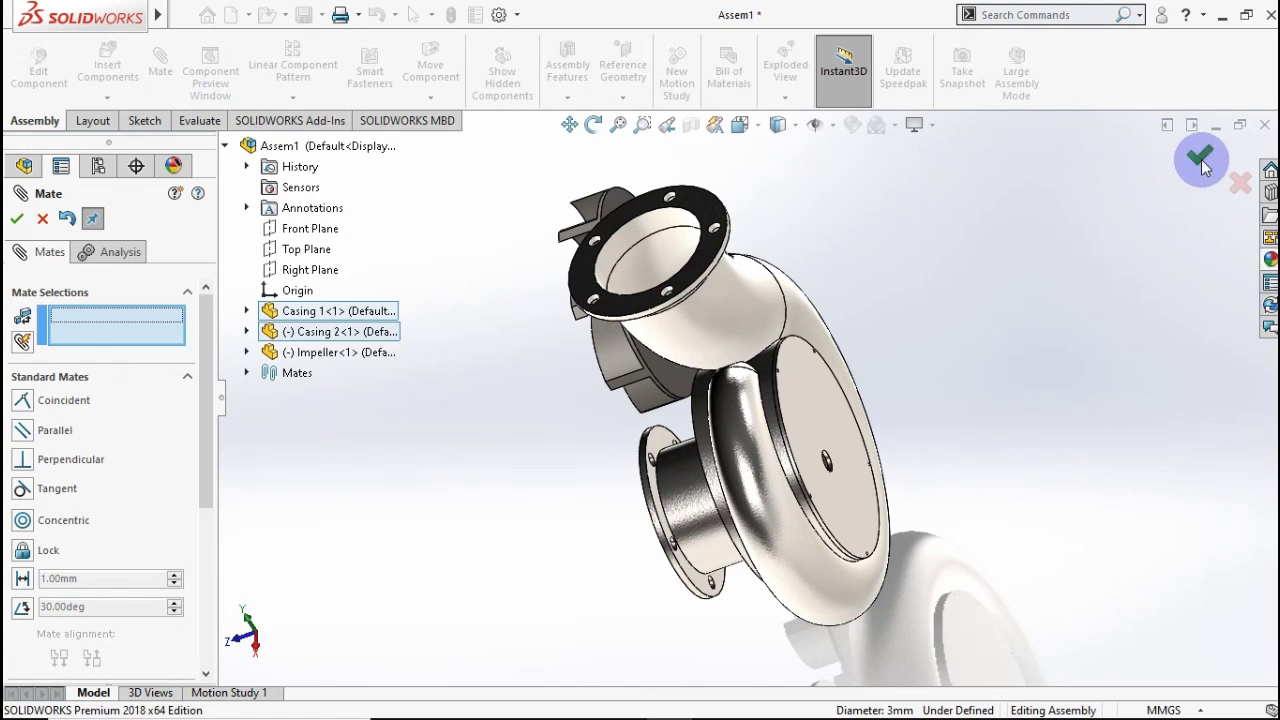
End mating, set Casing 1 to transparent, and orbit to bring the impeller shaft into view.
{"action": "key", "text": "Escape"}
{"action": "middle_click_drag", "start_coordinate": [871, 334], "coordinate": [924, 304]}
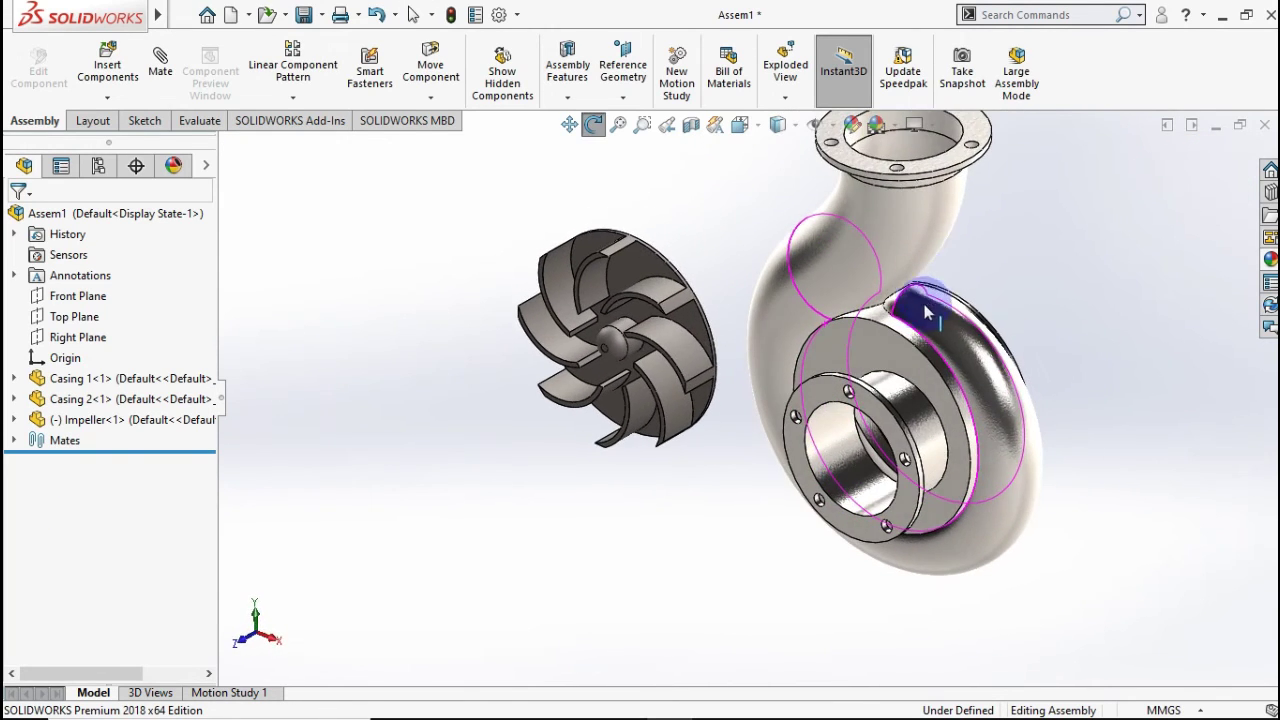
{"action": "left_click", "coordinate": [933, 325]}
{"action": "right_click", "coordinate": [943, 318]}
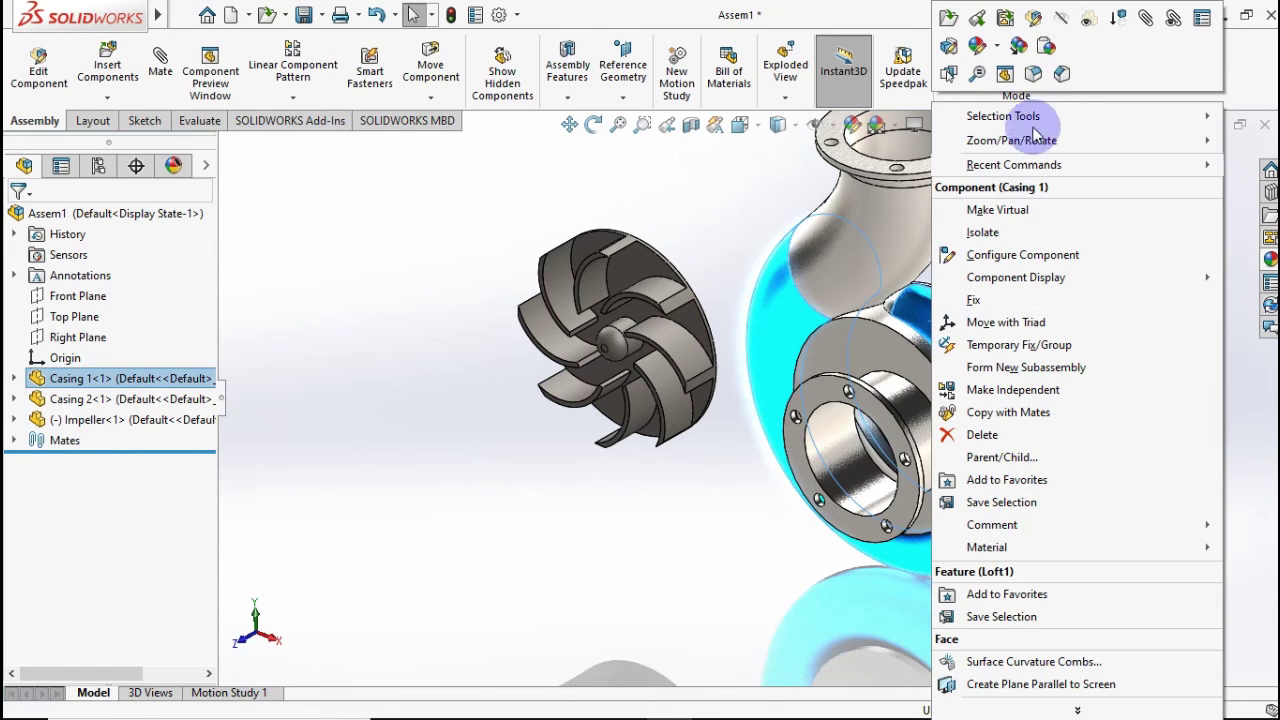
{"action": "left_click", "coordinate": [1088, 22]}
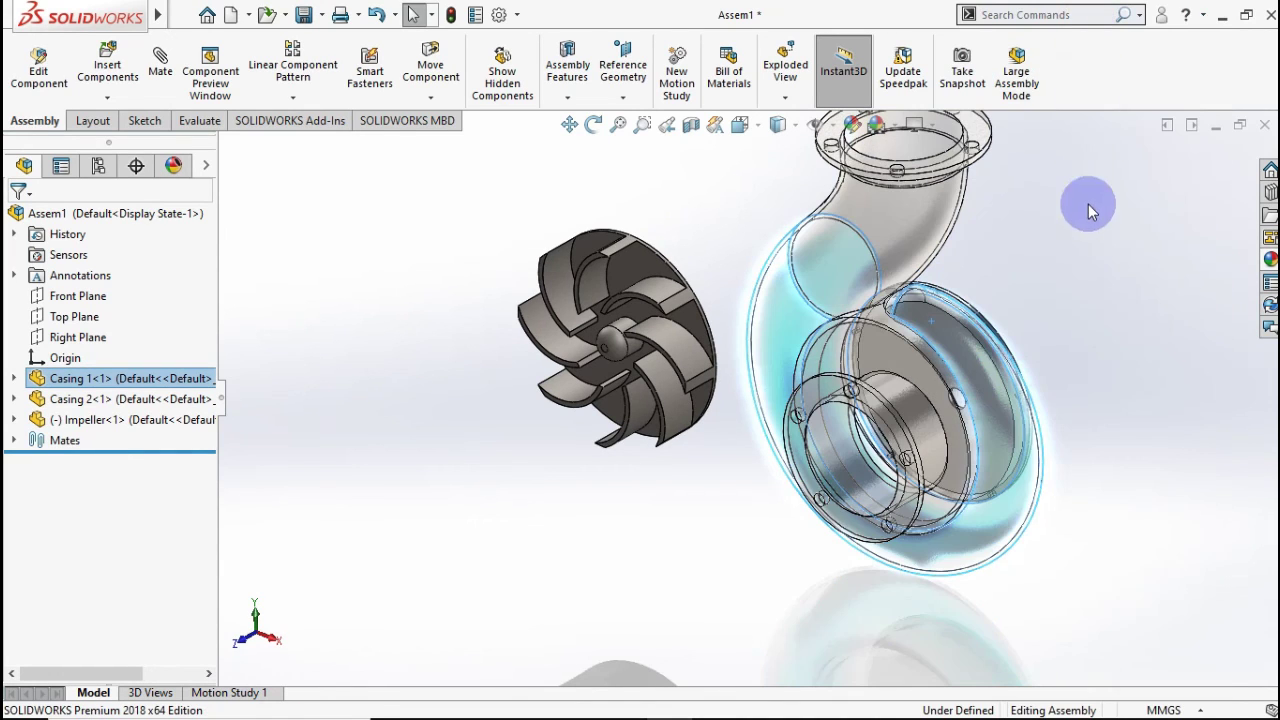
{"action": "left_click", "coordinate": [1088, 285]}
{"action": "middle_click_drag", "start_coordinate": [1074, 288], "coordinate": [1037, 342]}
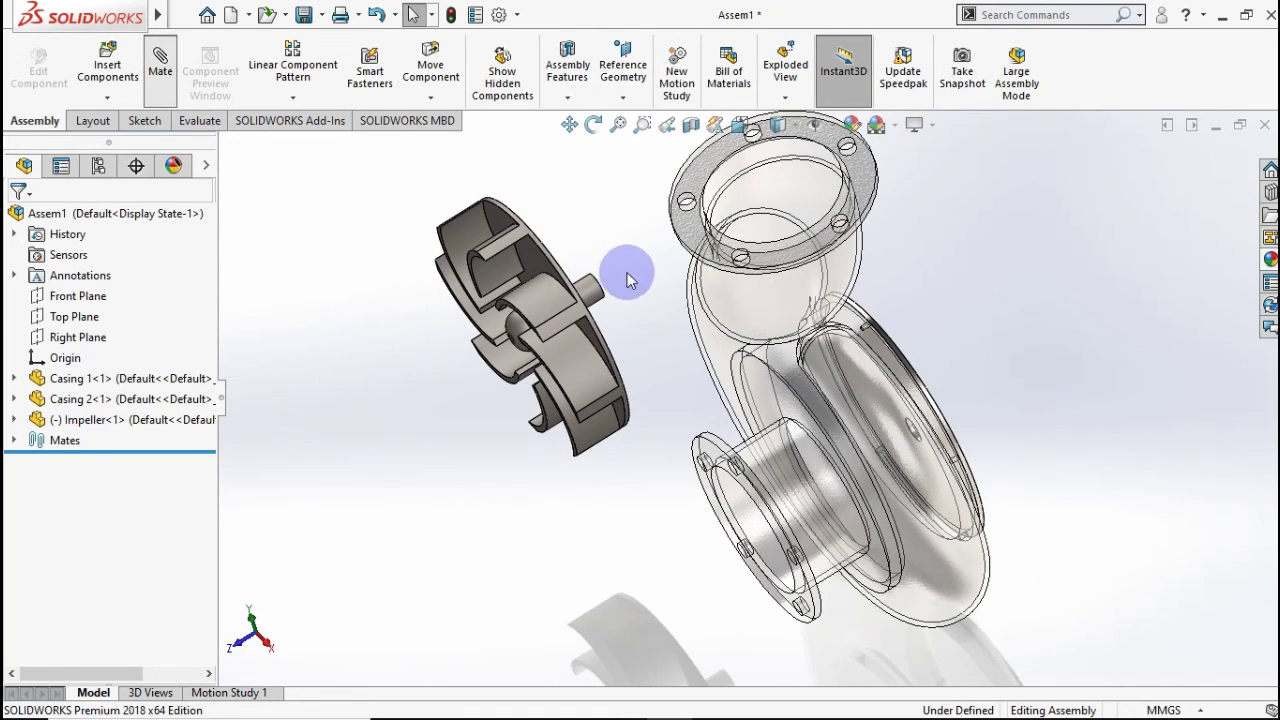
{"action": "middle_click_drag", "start_coordinate": [627, 272], "coordinate": [543, 286]}
Make the impeller shaft concentric with the casing's centre hole.
{"action": "left_click", "coordinate": [575, 292]}
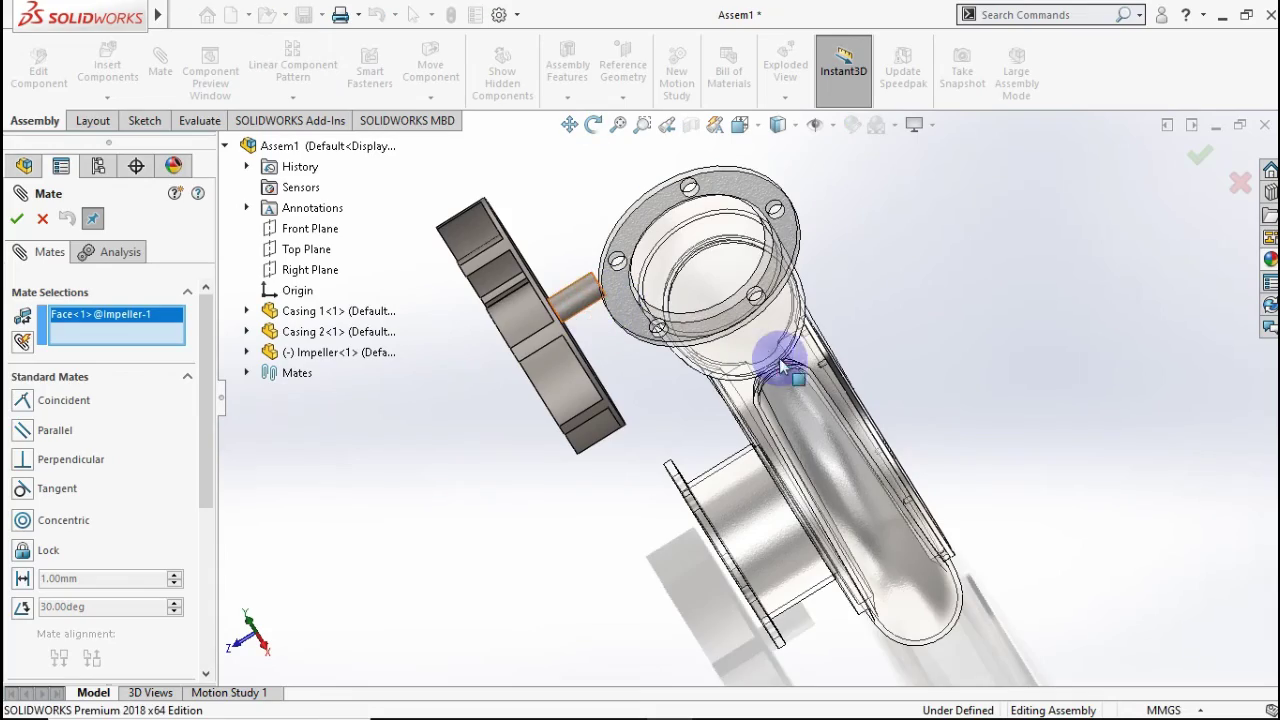
{"action": "middle_click_drag", "start_coordinate": [908, 406], "coordinate": [968, 437]}
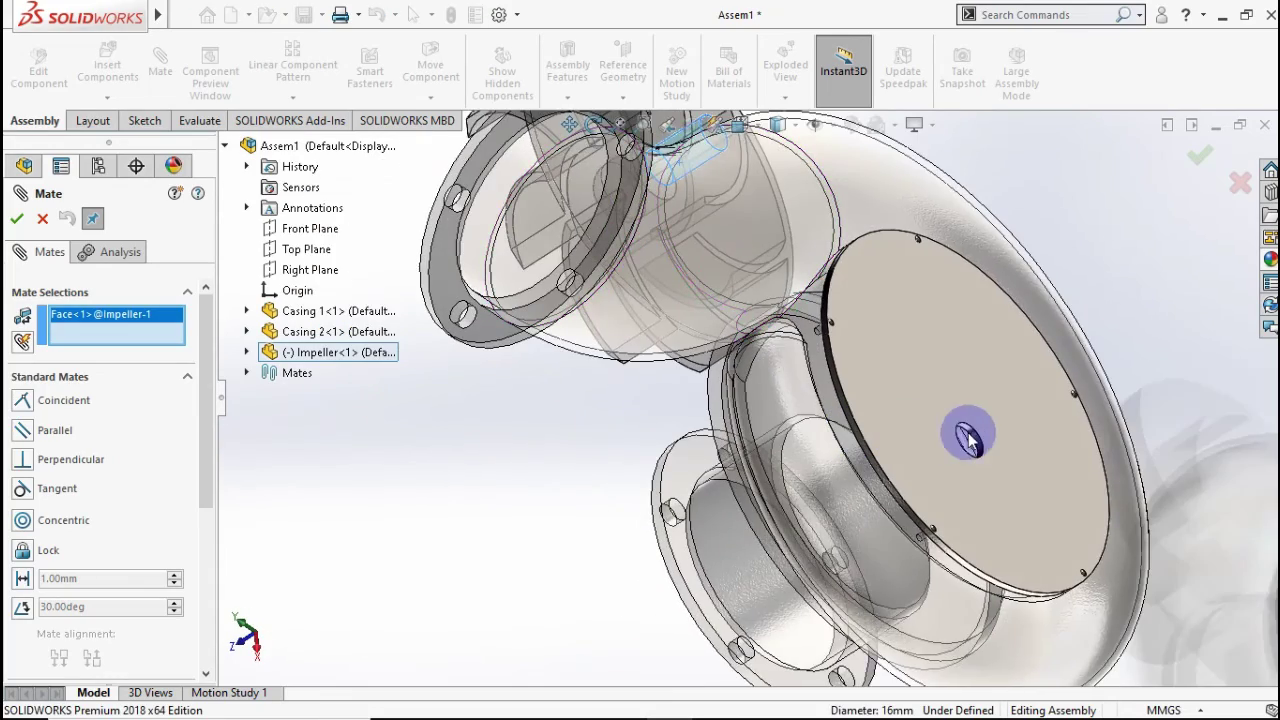
{"action": "scroll", "coordinate": [968, 437], "scroll_direction": "down", "scroll_amount": 6}
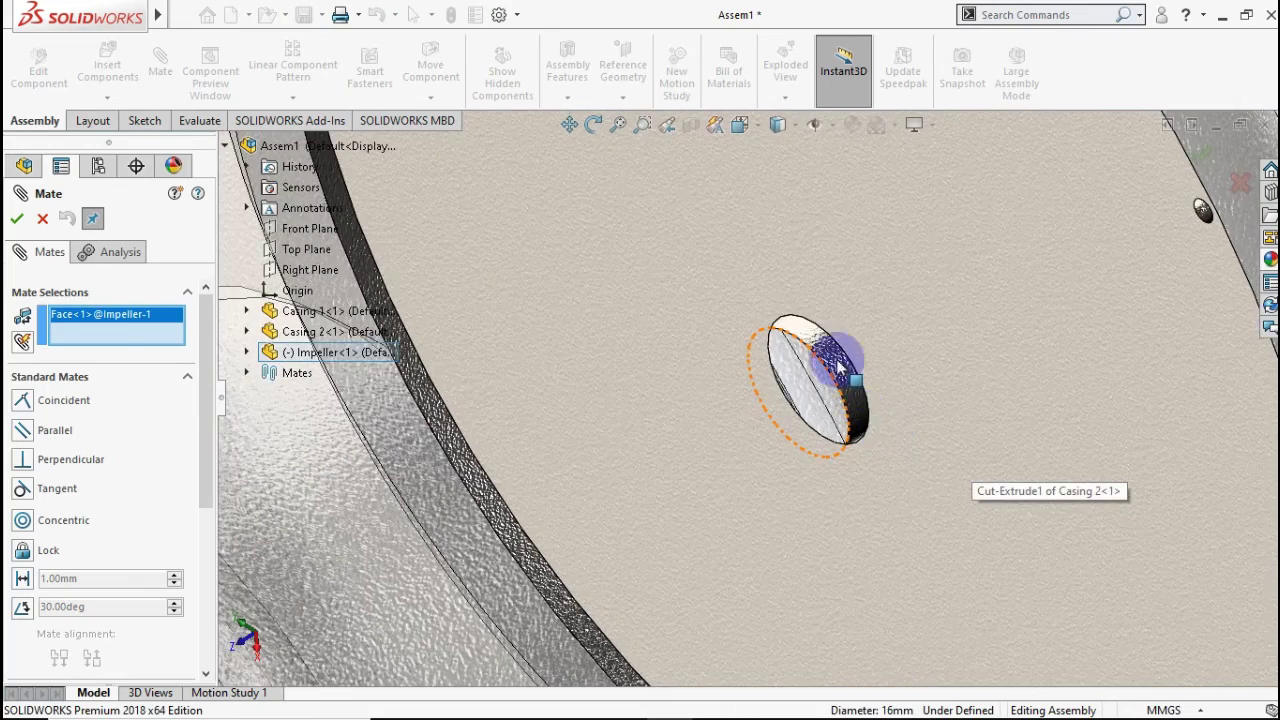
{"action": "left_click", "coordinate": [829, 352]}
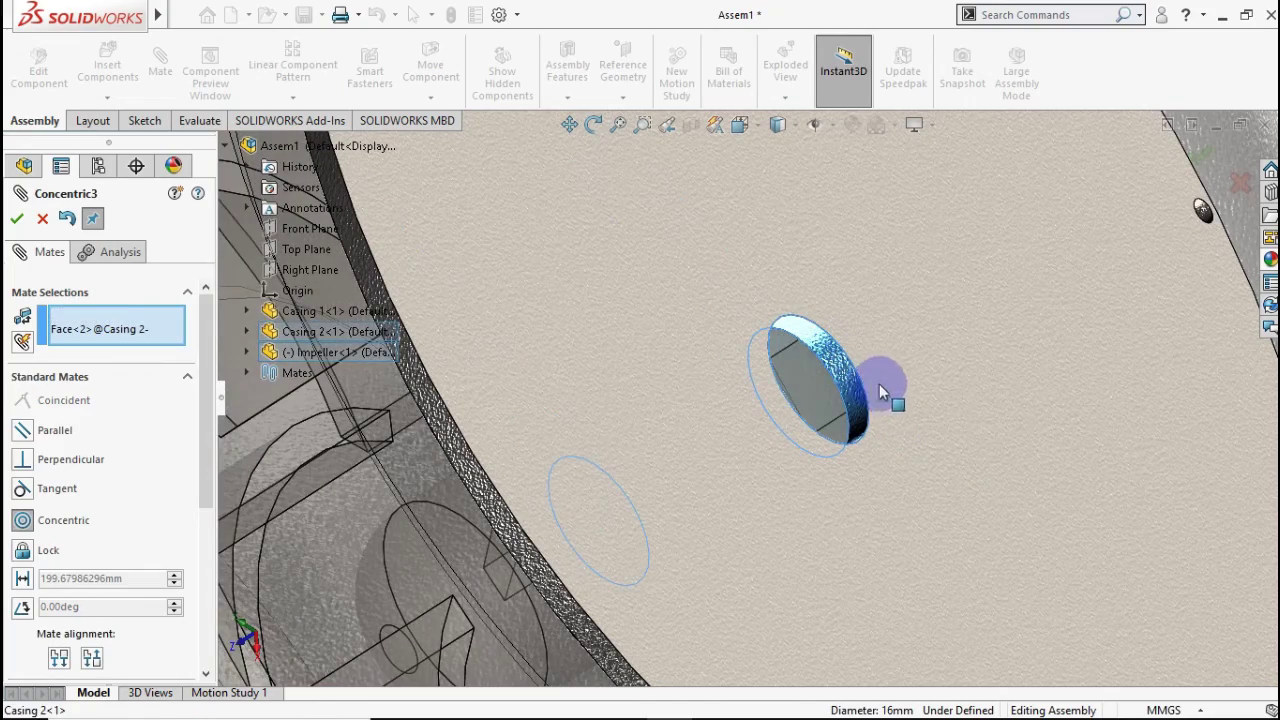
{"action": "left_click", "coordinate": [1133, 354]}
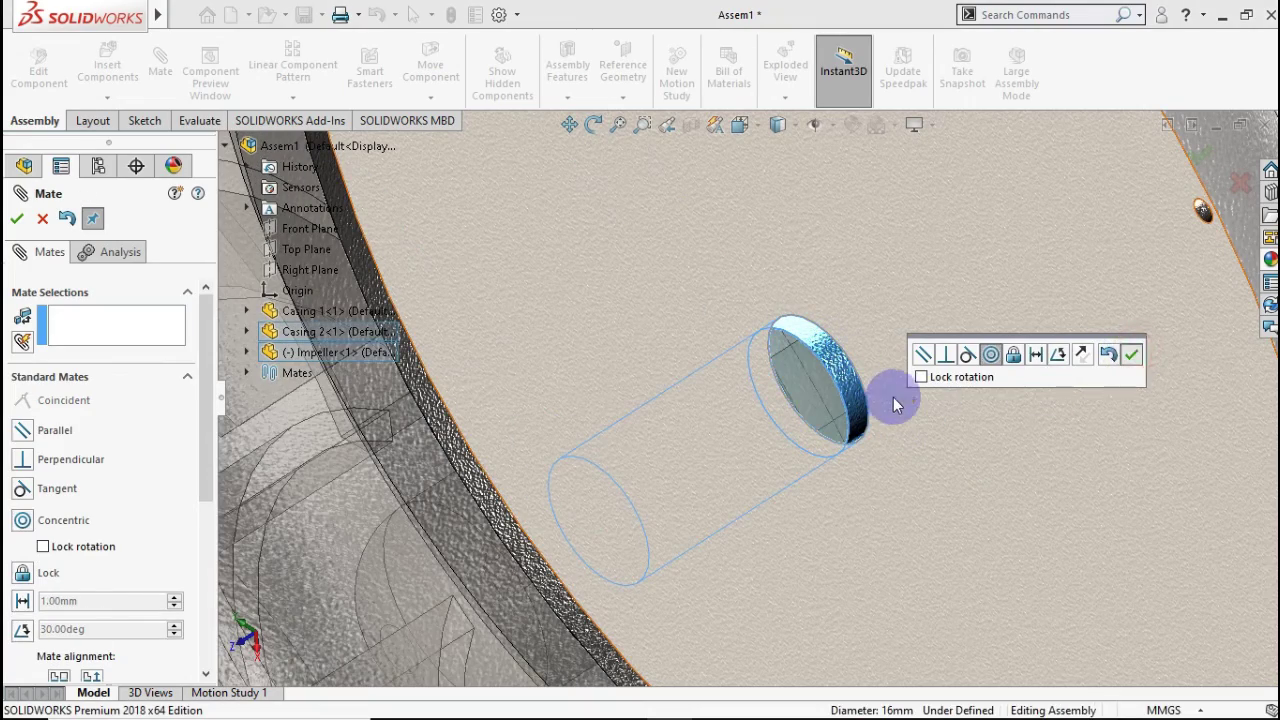
Add a 13 mm Distance mate between the impeller disc face and the Casing 2 face.
{"action": "scroll", "coordinate": [760, 430], "scroll_direction": "up", "scroll_amount": 5}
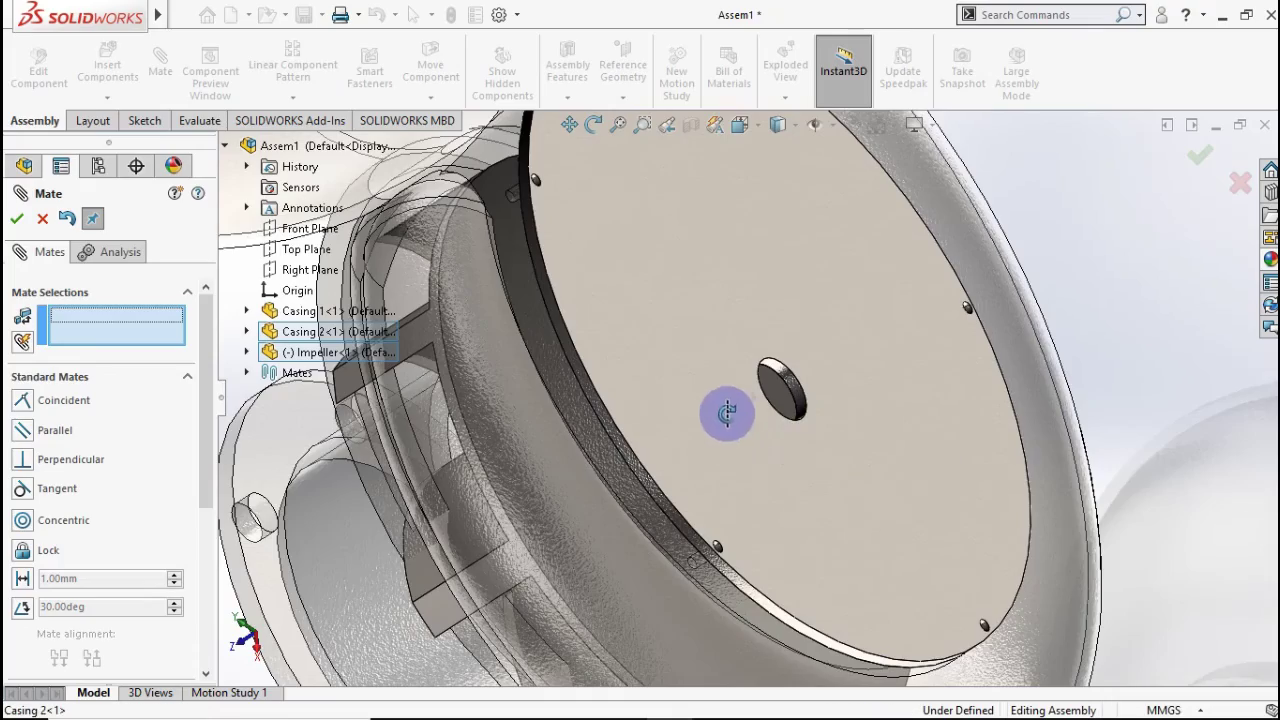
{"action": "middle_click_drag", "start_coordinate": [727, 413], "coordinate": [666, 420]}
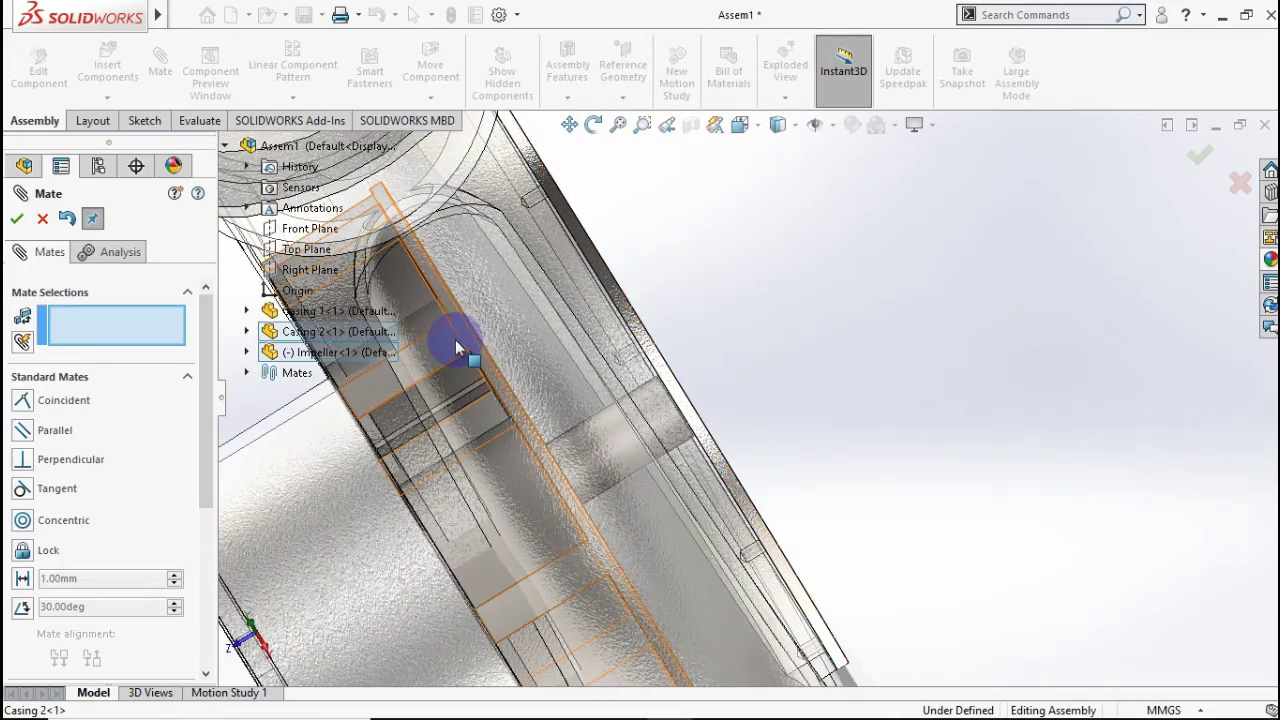
{"action": "left_click_drag", "start_coordinate": [476, 345], "coordinate": [508, 307]}
{"action": "middle_click_drag", "start_coordinate": [508, 307], "coordinate": [448, 424]}
{"action": "left_click", "coordinate": [628, 399]}
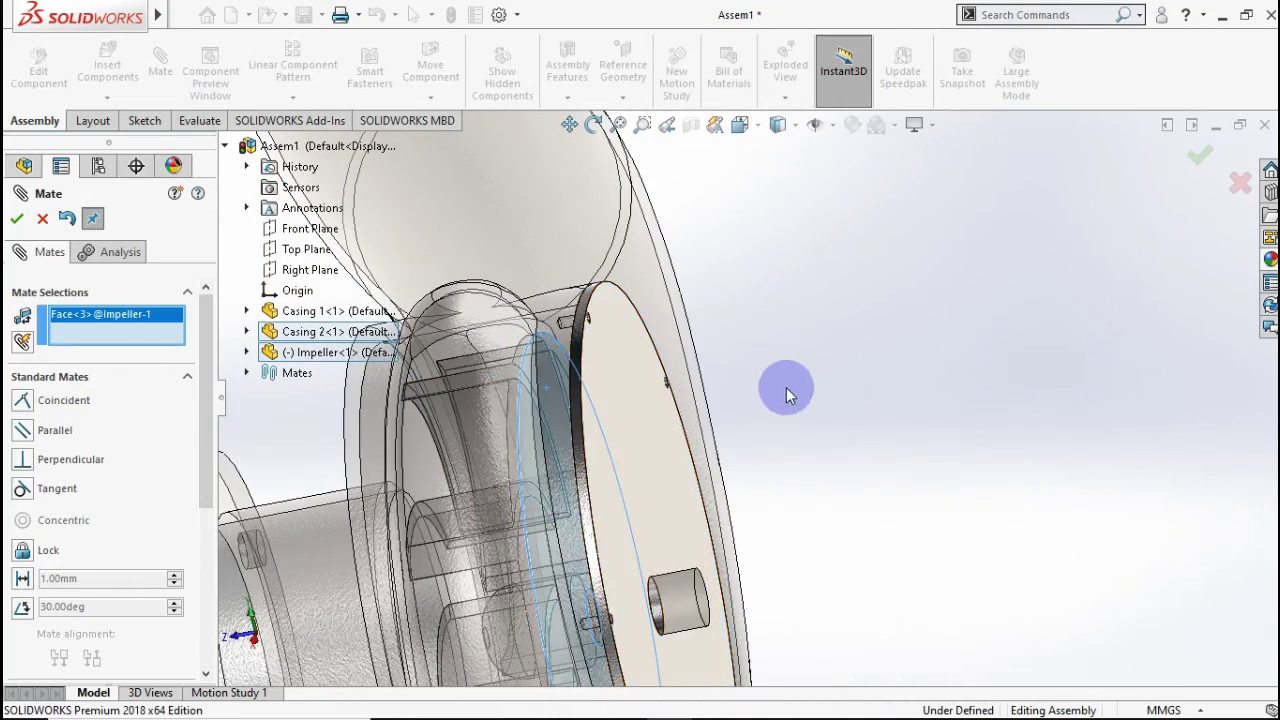
{"action": "middle_click_drag", "start_coordinate": [786, 387], "coordinate": [824, 381]}
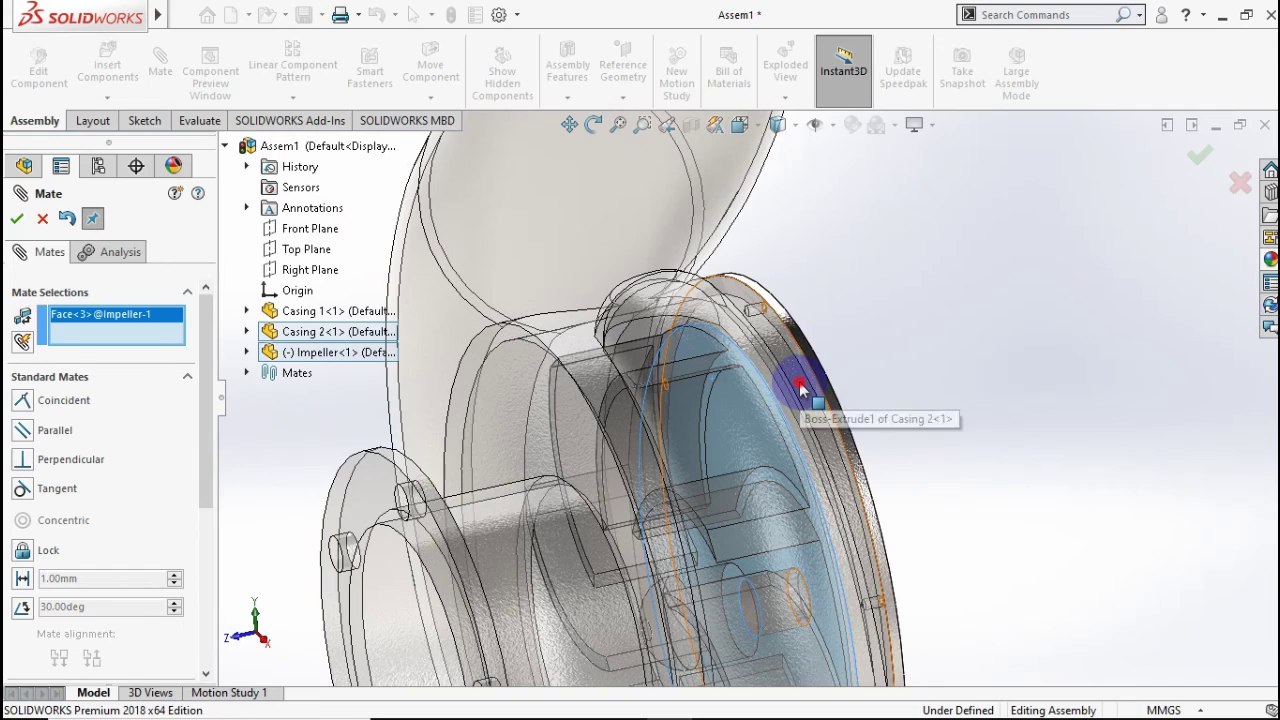
{"action": "left_click", "coordinate": [798, 385]}
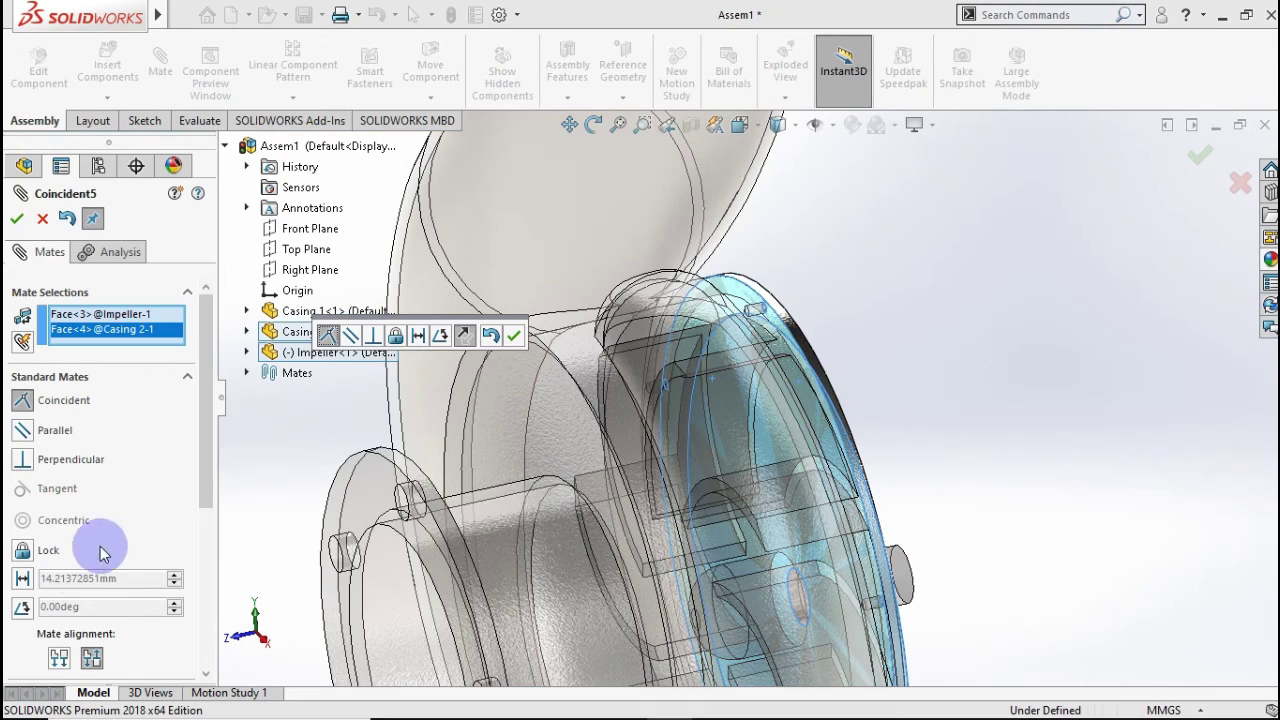
{"action": "left_click", "coordinate": [22, 580]}
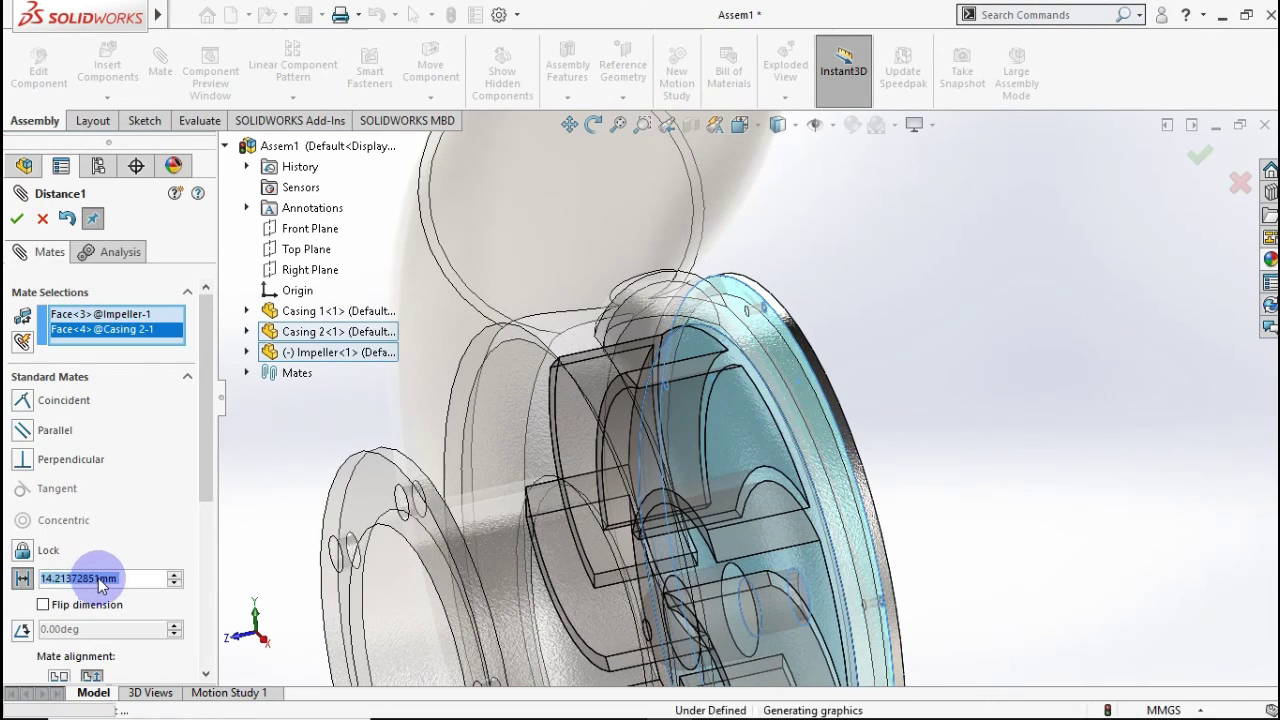
{"action": "key", "text": "Return"}
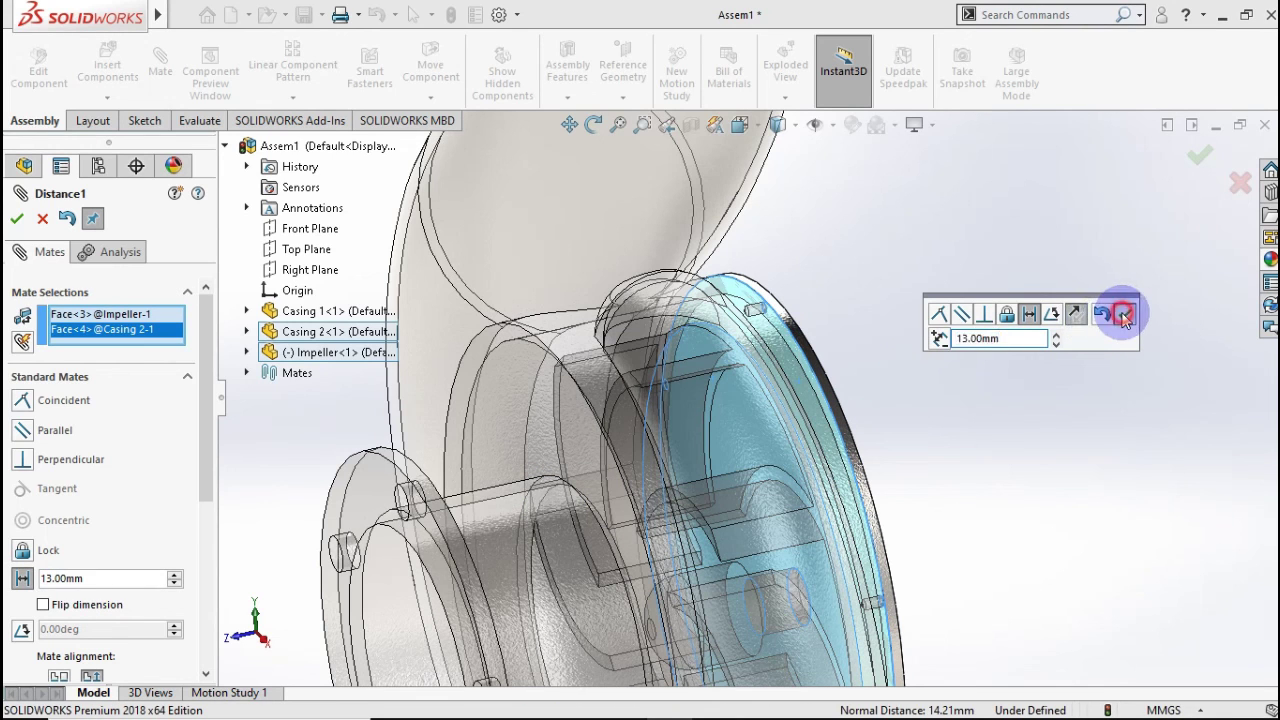
{"action": "left_click", "coordinate": [1124, 314]}
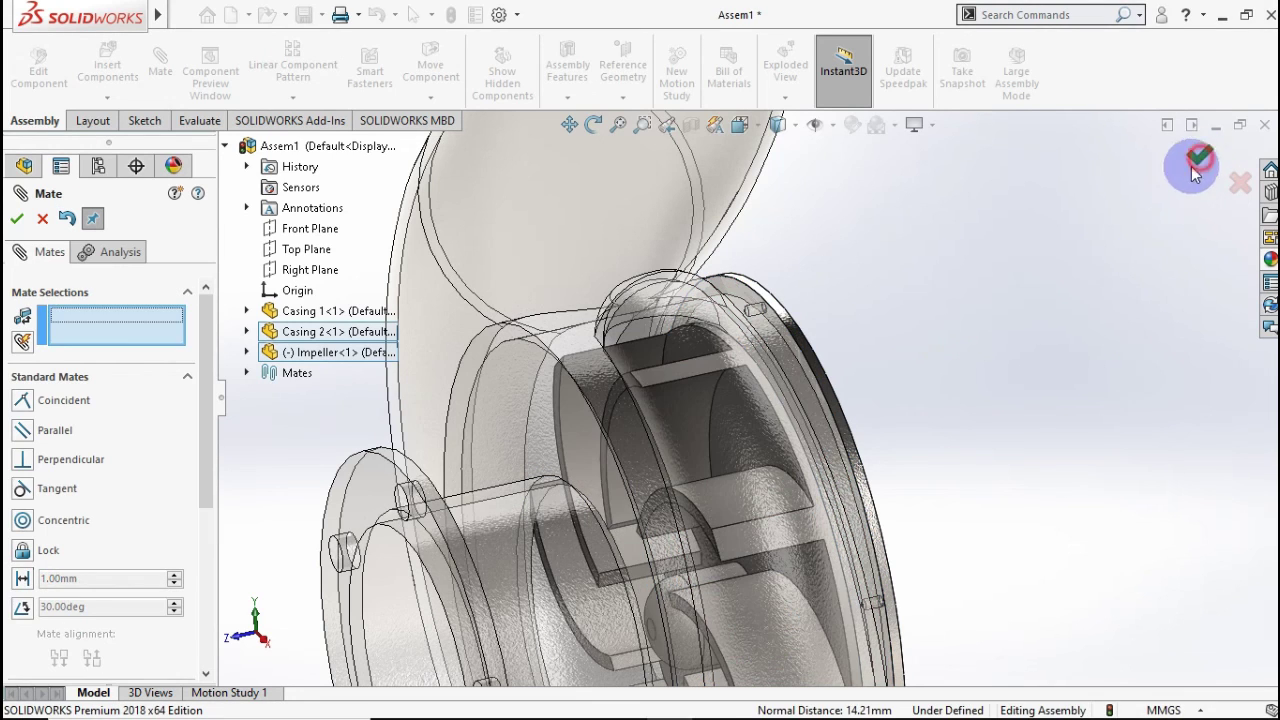
End mating, then orbit and zoom to inspect the impeller inside the transparent casing.
{"action": "key", "text": "Escape"}
{"action": "scroll", "coordinate": [680, 388], "scroll_direction": "down", "scroll_amount": 2}
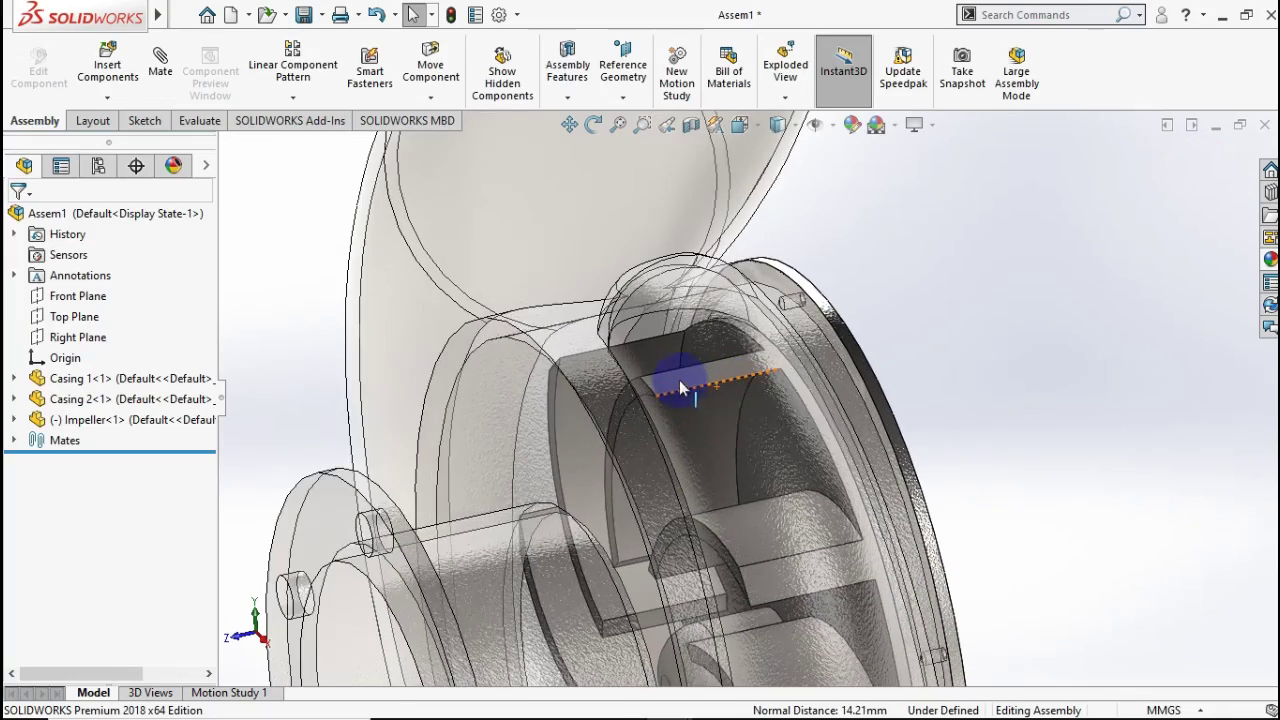
{"action": "middle_click_drag", "start_coordinate": [690, 374], "coordinate": [789, 360]}
{"action": "scroll", "coordinate": [531, 391], "scroll_direction": "down", "scroll_amount": 2}
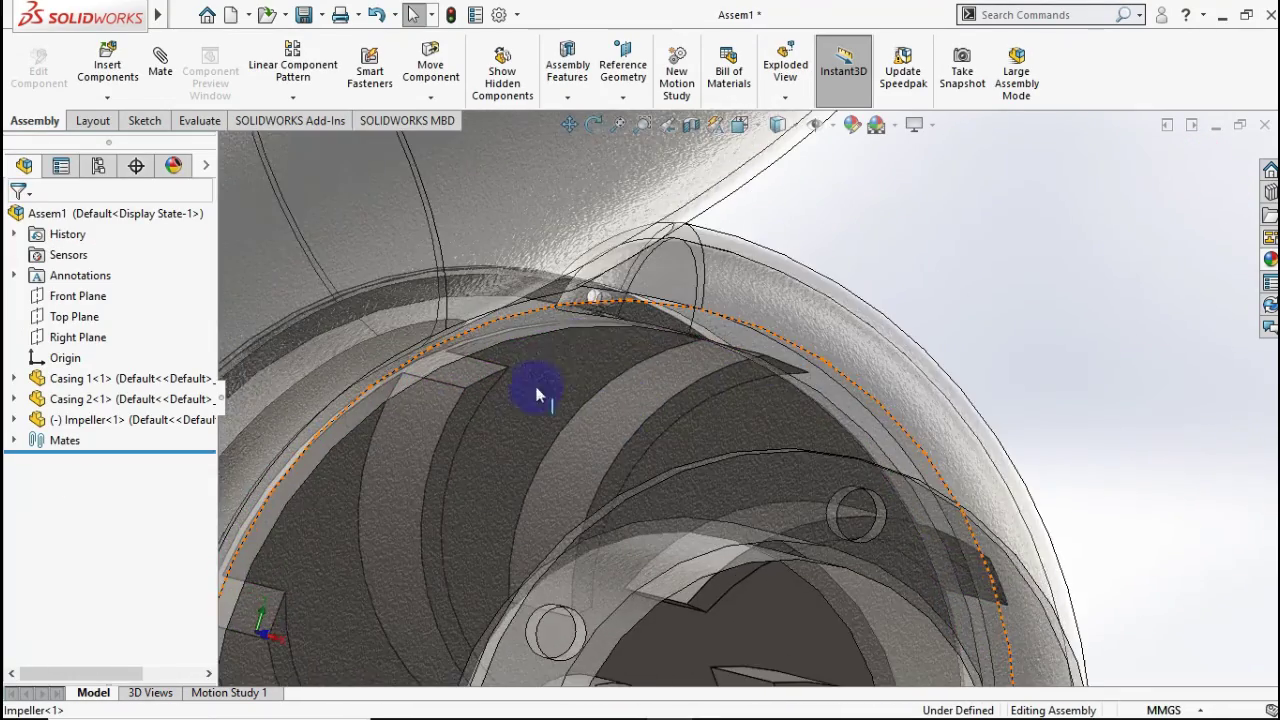
{"action": "scroll", "coordinate": [647, 358], "scroll_direction": "down", "scroll_amount": 2}
{"action": "middle_click_drag", "start_coordinate": [648, 355], "coordinate": [694, 366]}
{"action": "scroll", "coordinate": [697, 366], "scroll_direction": "up", "scroll_amount": 3}
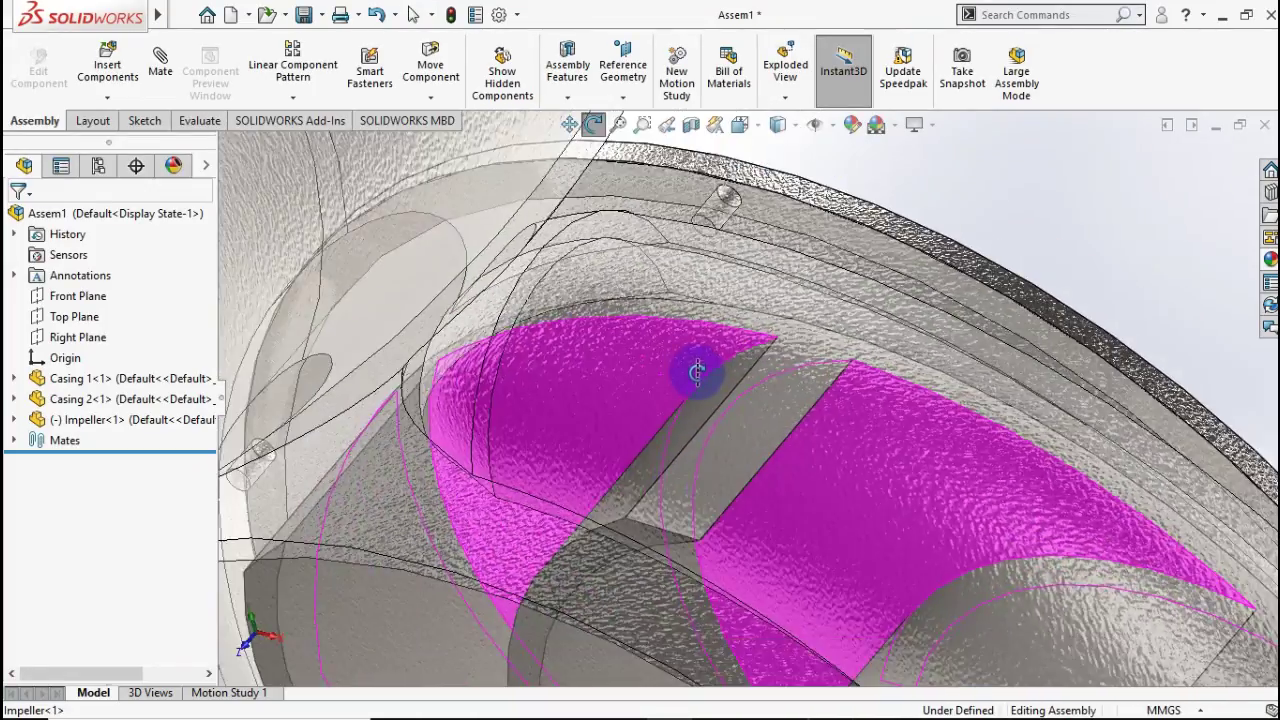
{"action": "scroll", "coordinate": [709, 386], "scroll_direction": "up", "scroll_amount": 3}
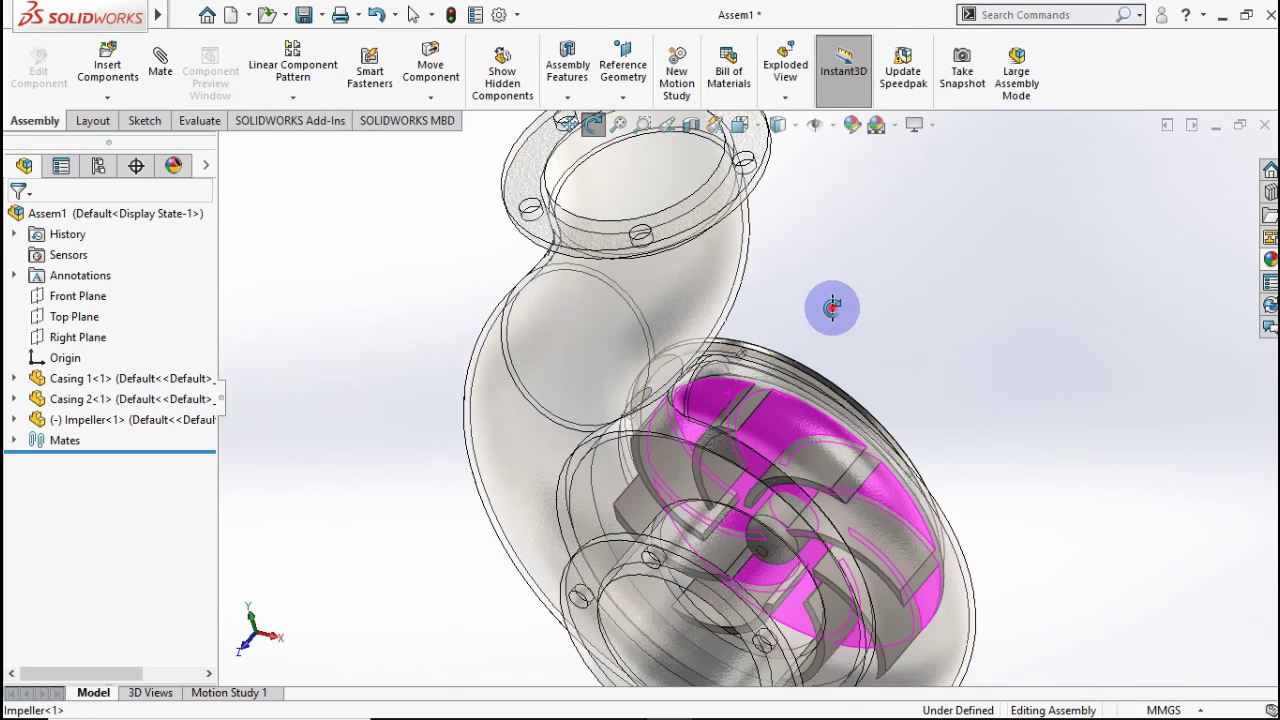
{"action": "left_click", "coordinate": [832, 309]}
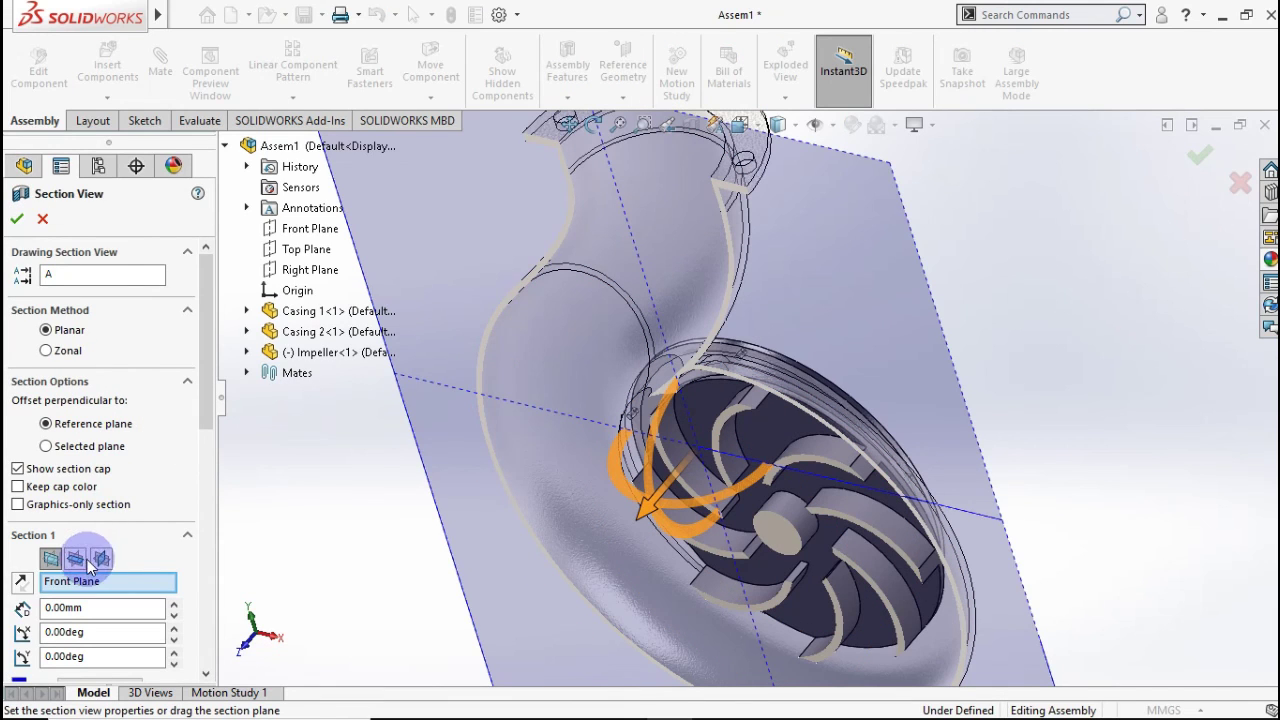
Section the assembly on the Top Plane, reversed direction, offset 57 mm, then orbit the cut.
{"action": "left_click", "coordinate": [78, 559]}
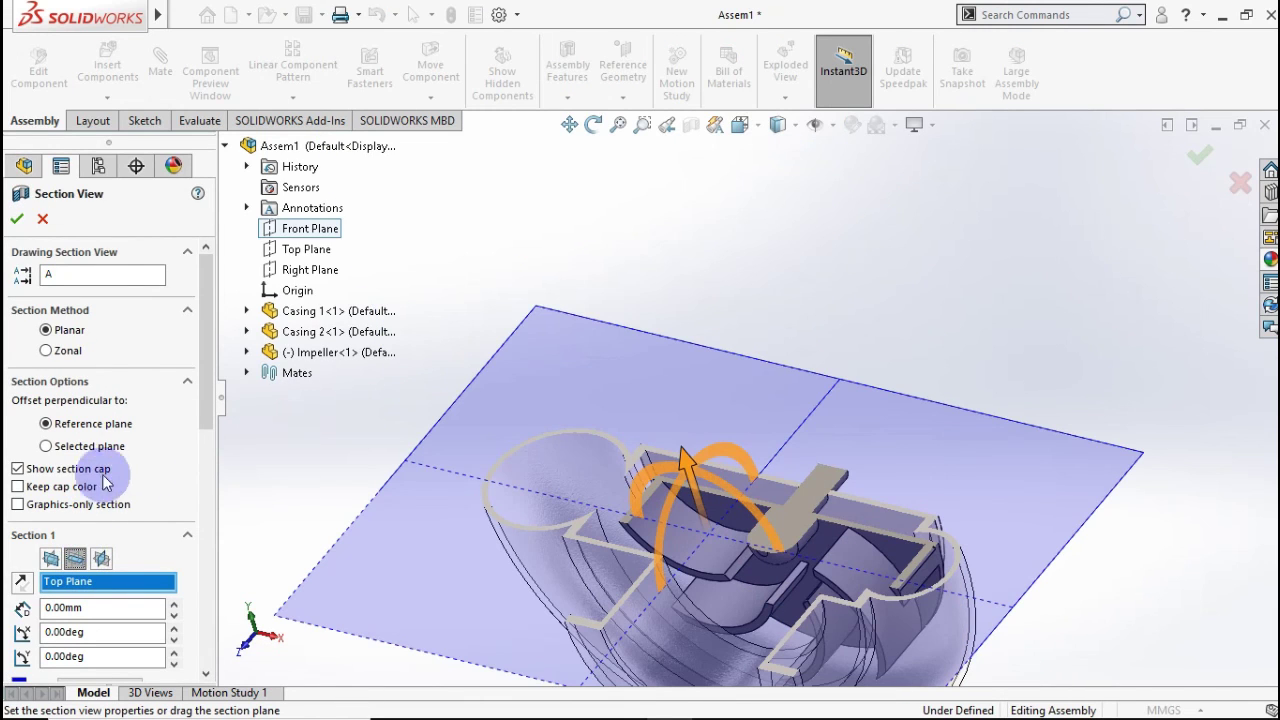
{"action": "left_click", "coordinate": [23, 582]}
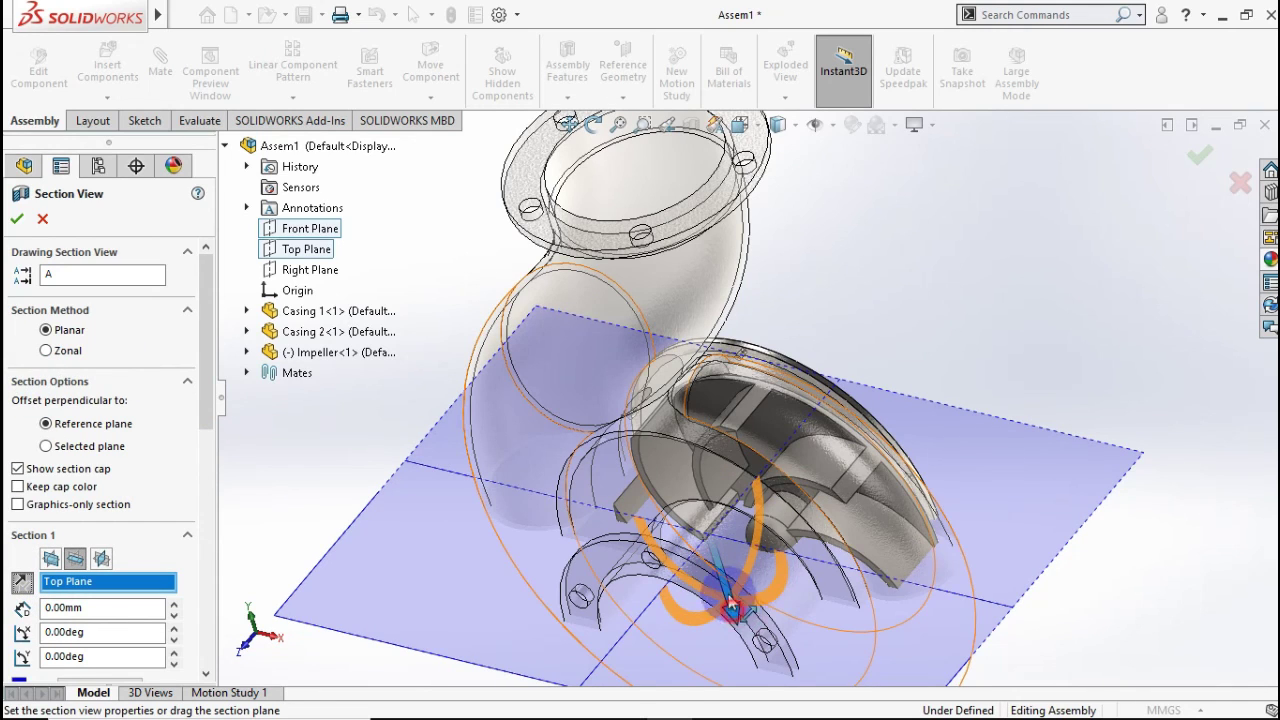
{"action": "left_click_drag", "start_coordinate": [731, 607], "coordinate": [703, 487]}
{"action": "middle_click_drag", "start_coordinate": [767, 490], "coordinate": [397, 380]}
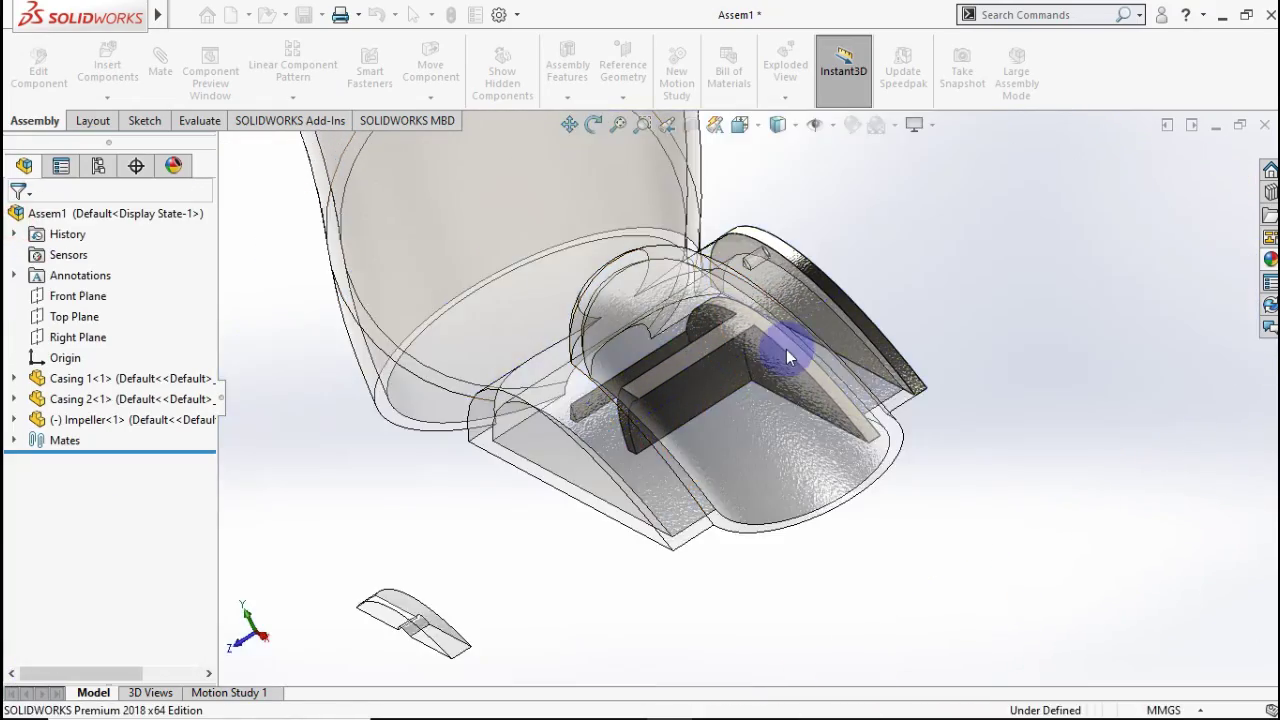
Orbit and zoom into the sectioned casing interior to inspect the impeller.
{"action": "scroll", "coordinate": [842, 321], "scroll_direction": "down", "scroll_amount": 3}
{"action": "left_click", "coordinate": [808, 329]}
{"action": "middle_click_drag", "start_coordinate": [808, 329], "coordinate": [765, 245]}
{"action": "mouse_move", "coordinate": [779, 389]}
{"action": "middle_mouse_down", "text": "shift"}
{"action": "mouse_move", "coordinate": [773, 398]}
{"action": "mouse_move", "coordinate": [717, 320]}
{"action": "mouse_move", "coordinate": [686, 306]}
{"action": "mouse_move", "coordinate": [818, 263]}
{"action": "mouse_move", "coordinate": [766, 331]}
{"action": "mouse_move", "coordinate": [720, 343]}
{"action": "mouse_move", "coordinate": [669, 334]}
{"action": "mouse_move", "coordinate": [767, 347]}
{"action": "mouse_move", "coordinate": [851, 200]}
{"action": "mouse_move", "coordinate": [694, 449]}
{"action": "mouse_move", "coordinate": [723, 374]}
{"action": "mouse_move", "coordinate": [837, 457]}
{"action": "mouse_move", "coordinate": [743, 463]}
{"action": "mouse_move", "coordinate": [803, 597]}
{"action": "mouse_move", "coordinate": [743, 486]}
{"action": "mouse_move", "coordinate": [749, 429]}
{"action": "mouse_move", "coordinate": [791, 594]}
{"action": "mouse_move", "coordinate": [837, 426]}
{"action": "mouse_move", "coordinate": [800, 387]}
{"action": "middle_mouse_up", "text": "shift"}
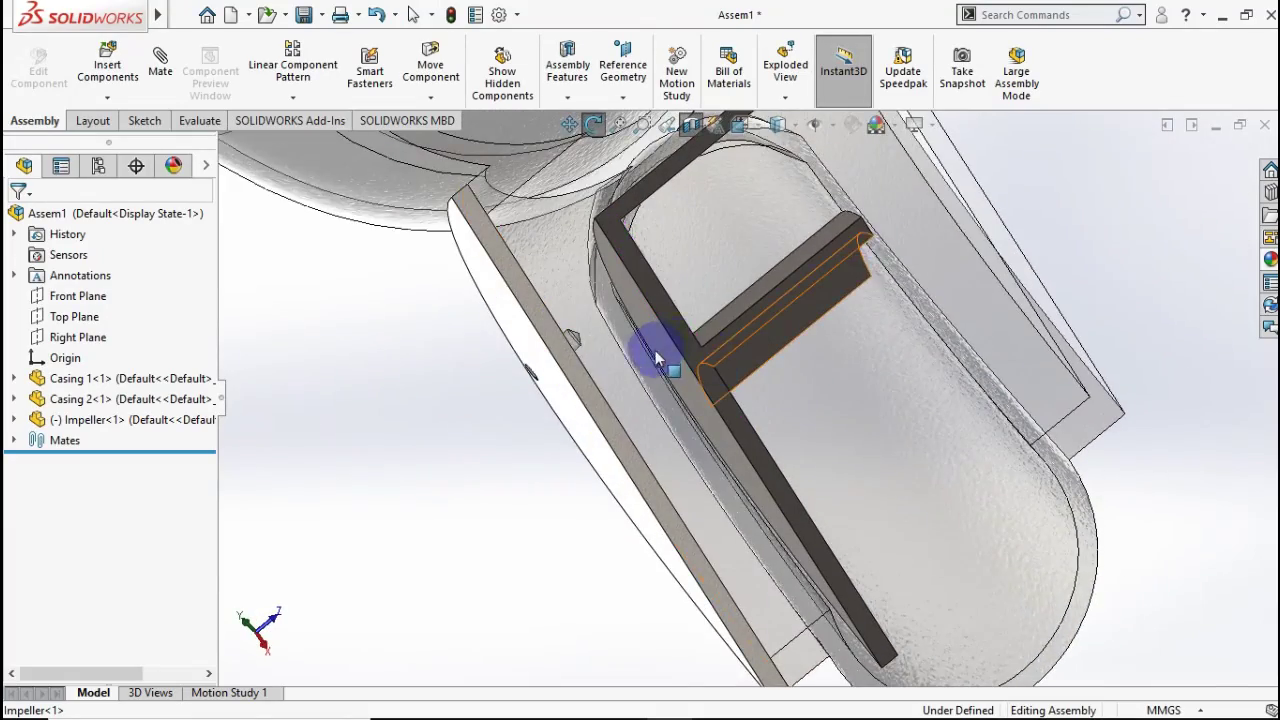
{"action": "scroll", "coordinate": [655, 358], "scroll_direction": "down", "scroll_amount": 8}
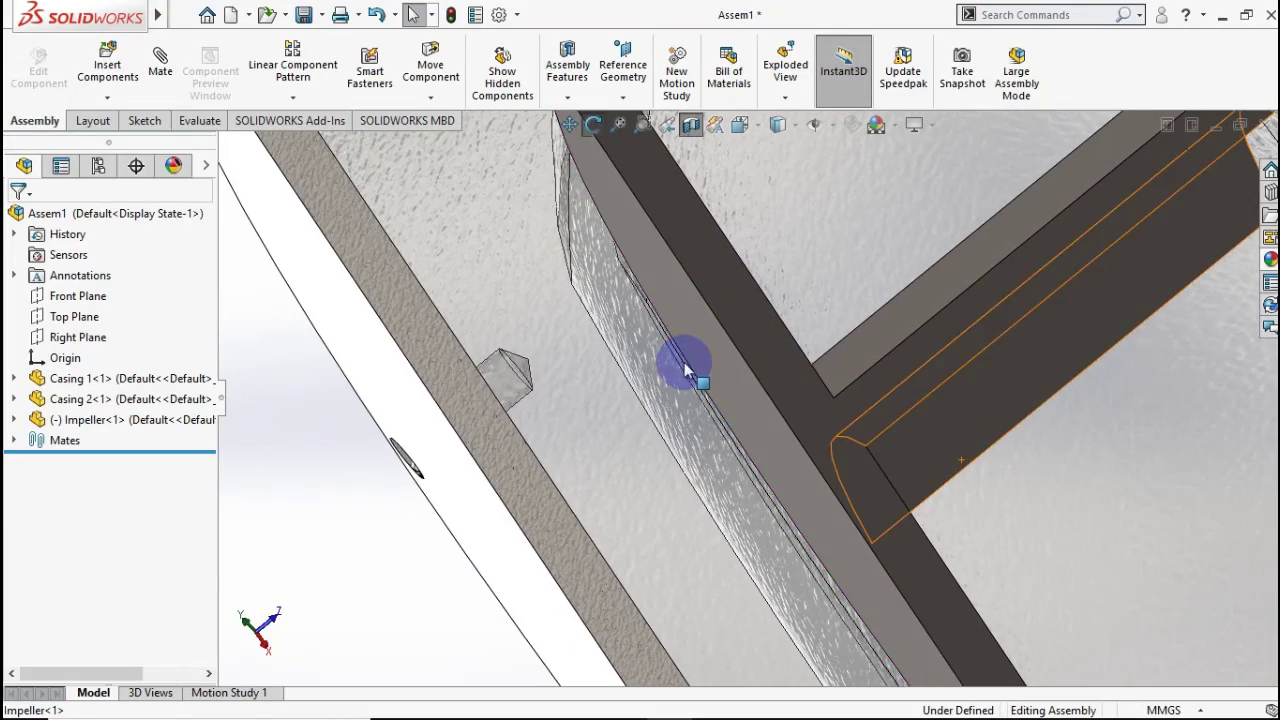
{"action": "scroll", "coordinate": [752, 425], "scroll_direction": "up", "scroll_amount": 6}
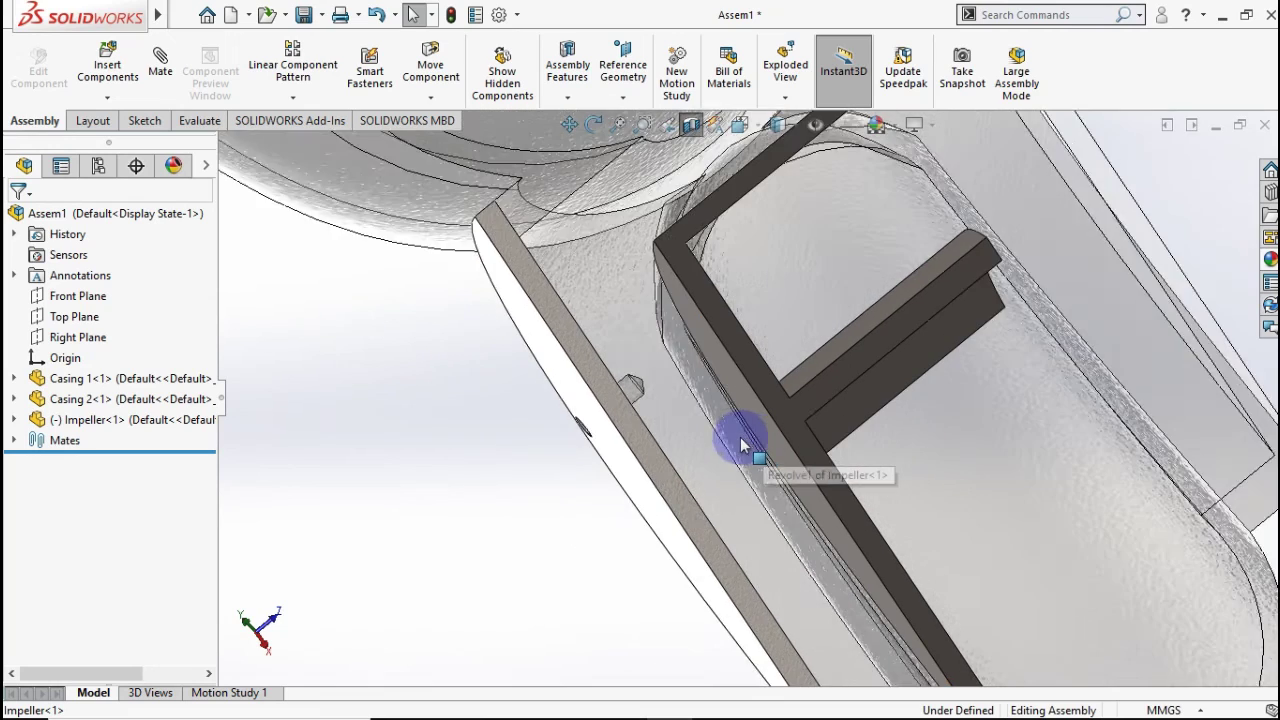
Return to isometric view, turn off the section cut, and orbit to face the pump's front.
{"action": "key", "text": "ctrl+7"}
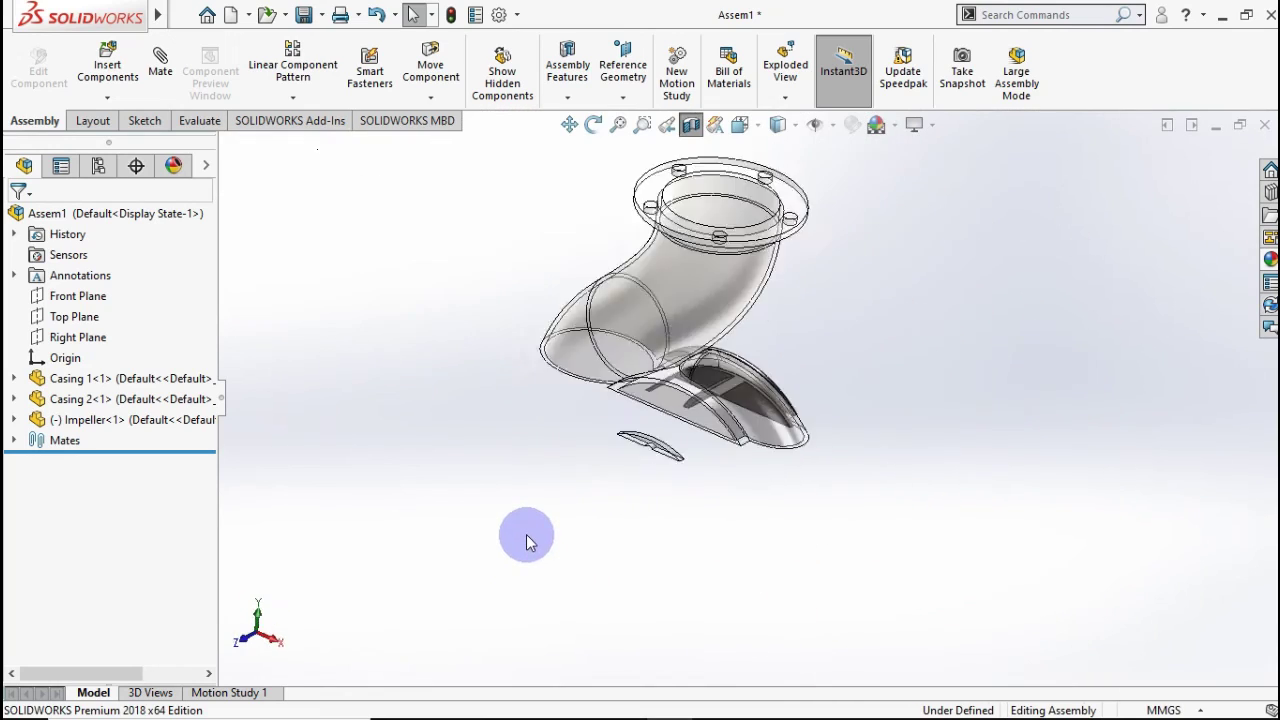
{"action": "left_click", "coordinate": [693, 127]}
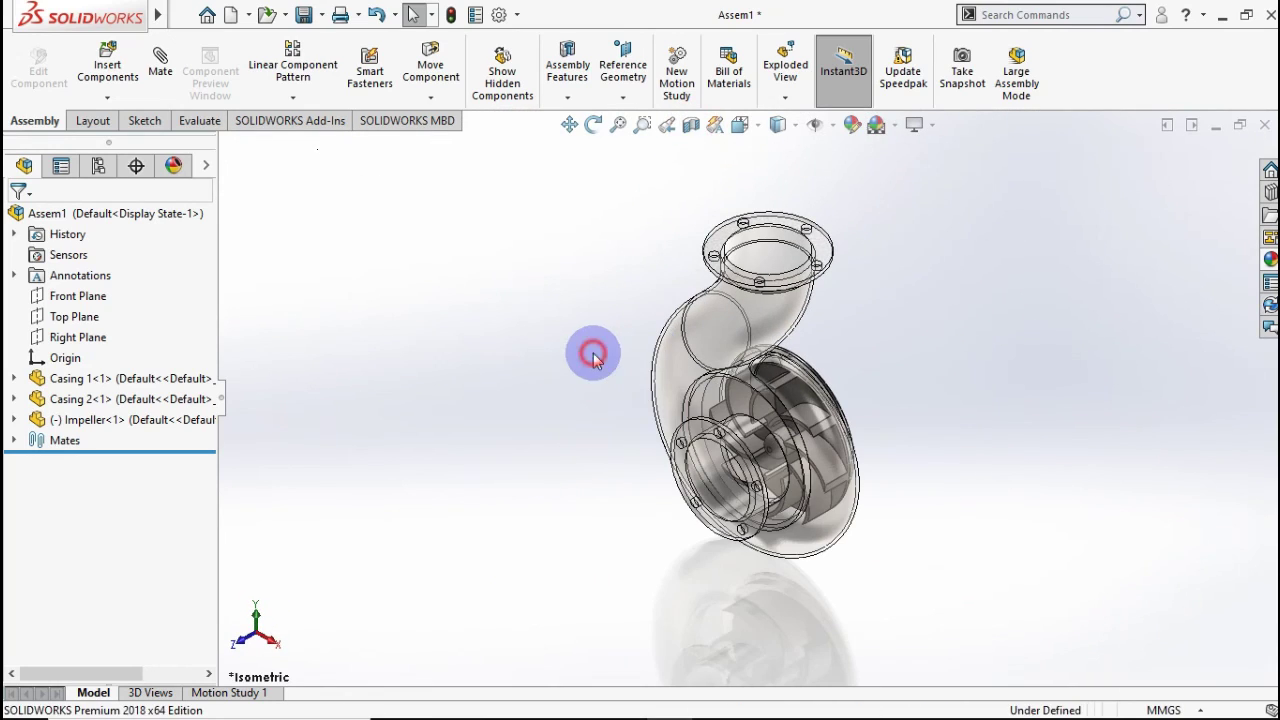
{"action": "middle_click_drag", "start_coordinate": [563, 351], "coordinate": [1162, 357]}
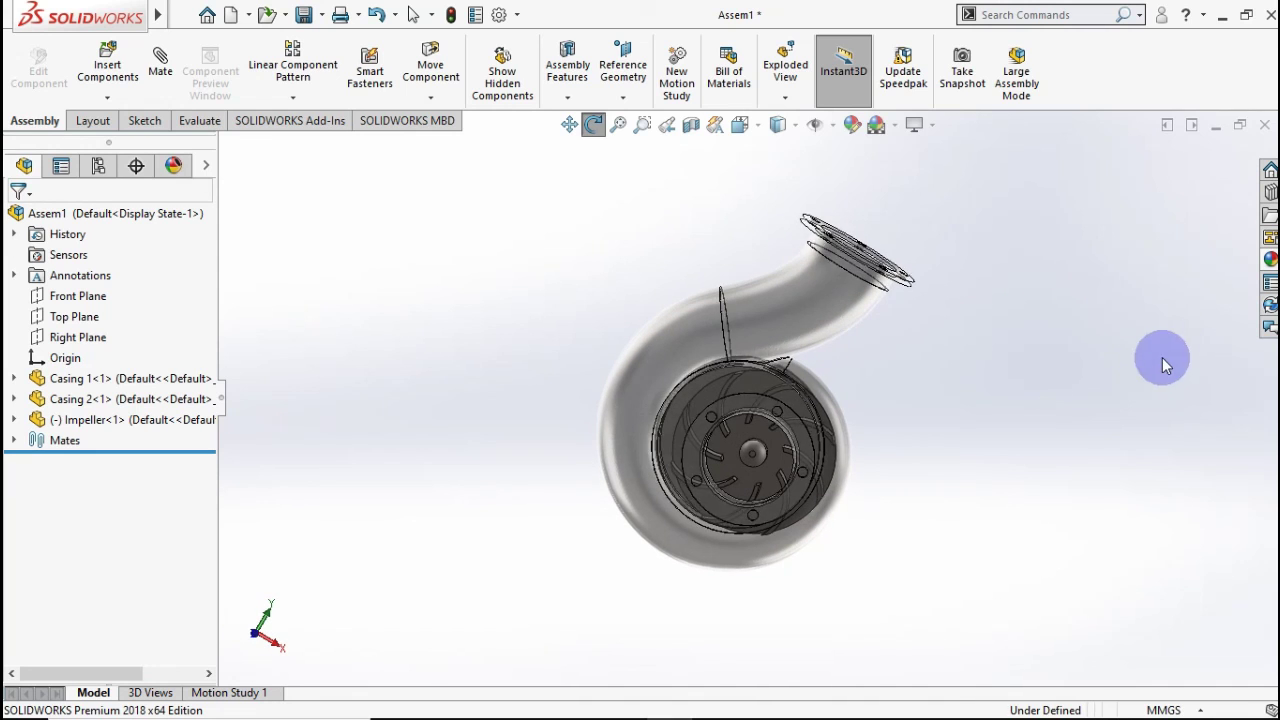
Turn off Casing 1's transparency so the spiral casing shows opaque again.
{"action": "left_click", "coordinate": [831, 316]}
{"action": "left_click", "coordinate": [1008, 208]}
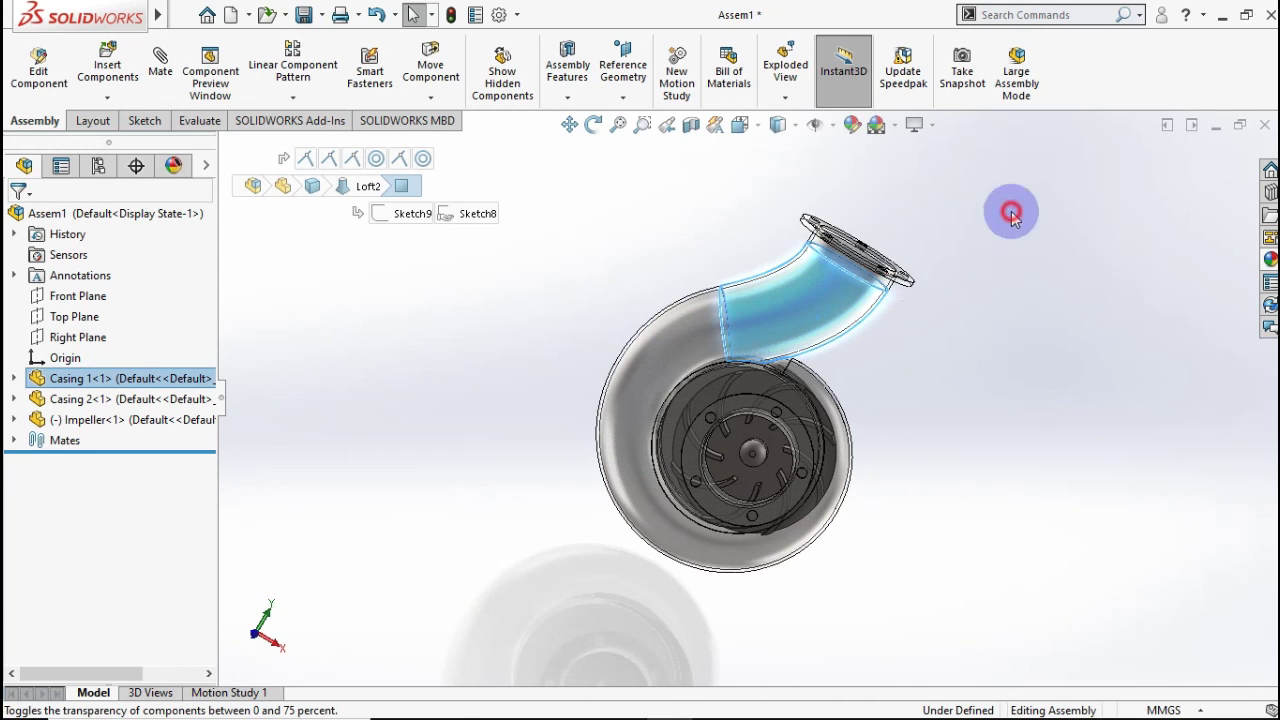
{"action": "left_click", "coordinate": [963, 345]}
Spin the impeller to confirm it turns freely, then show the pump in isometric view.
{"action": "middle_click_drag", "start_coordinate": [963, 345], "coordinate": [945, 310]}
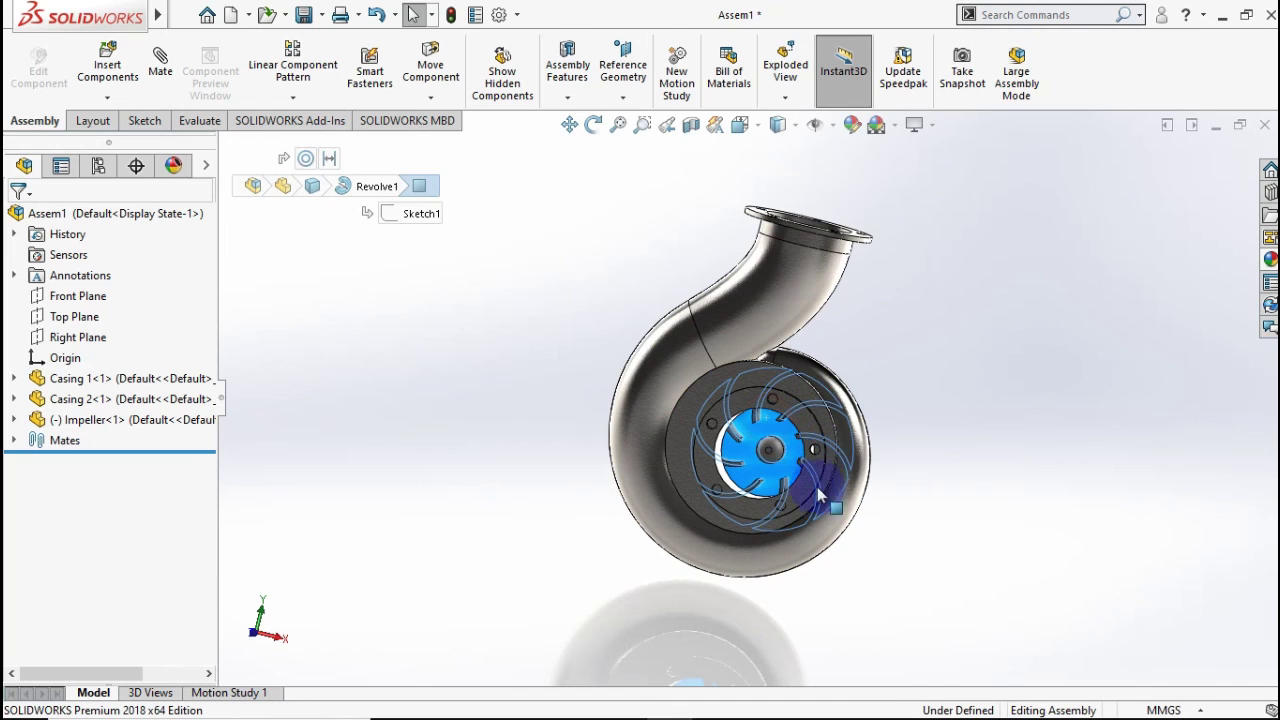
{"action": "left_click_drag", "start_coordinate": [817, 487], "coordinate": [691, 463]}
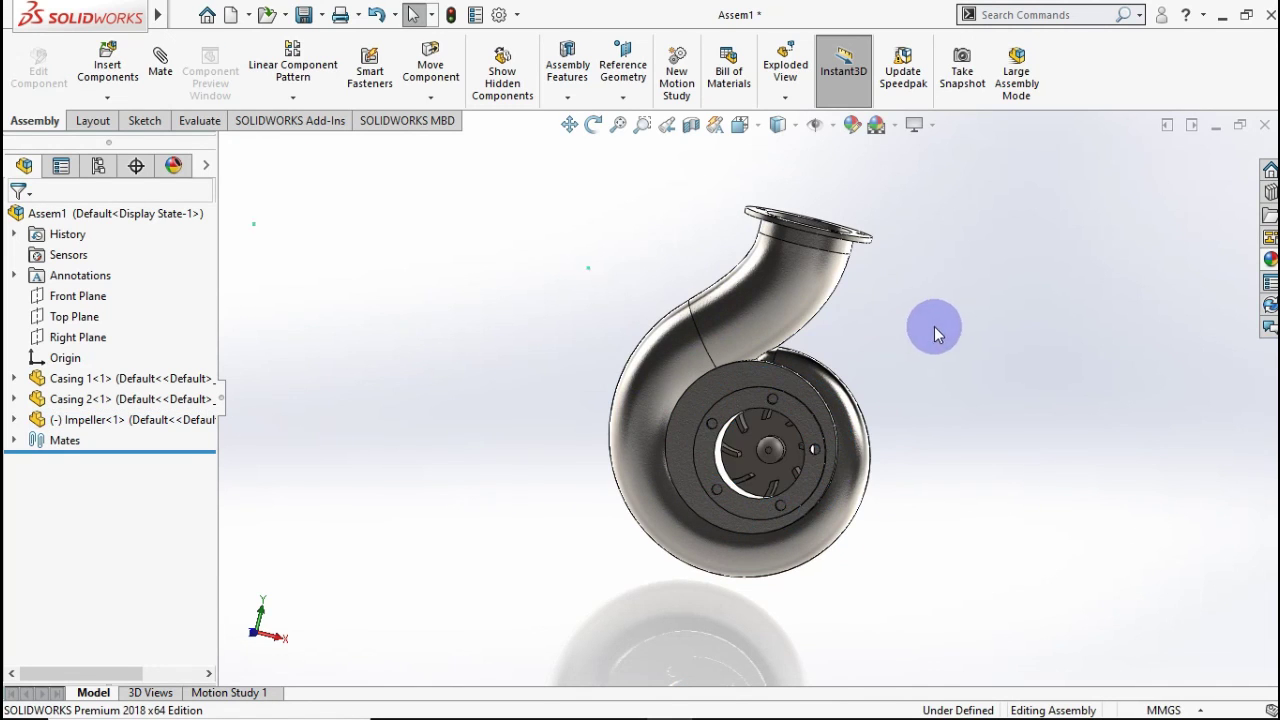
{"action": "key", "text": "ctrl+7"}
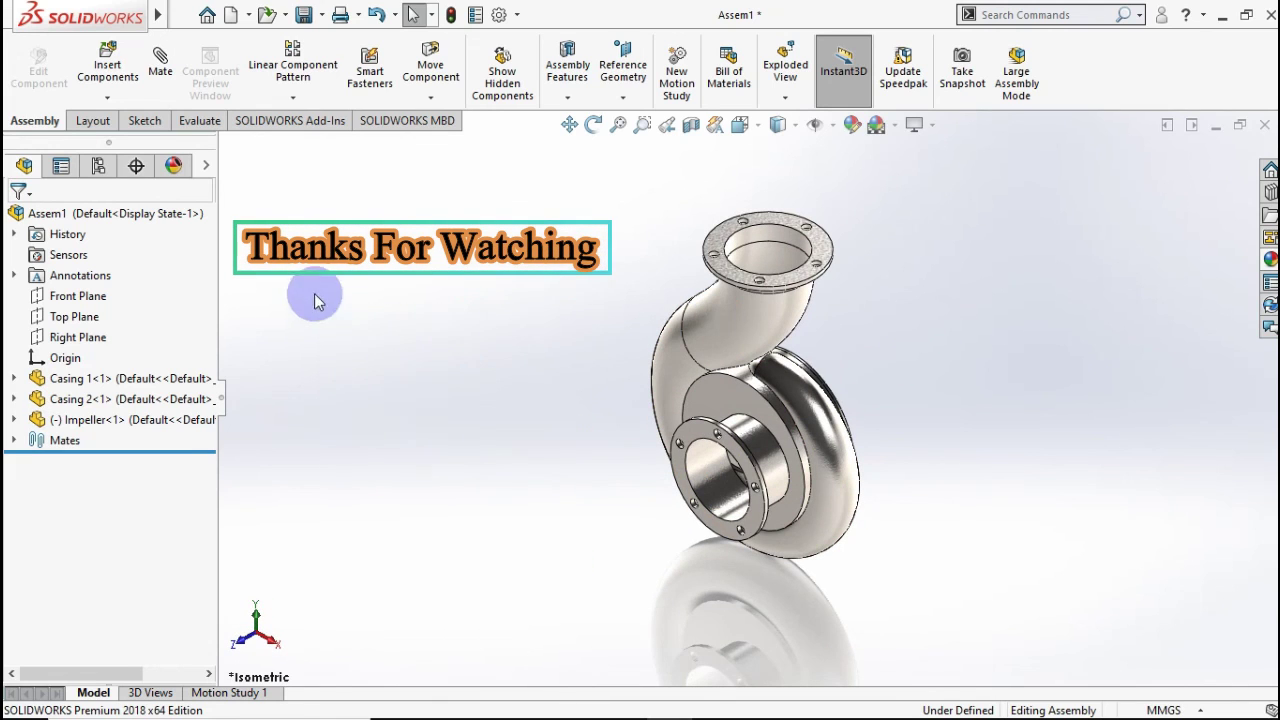